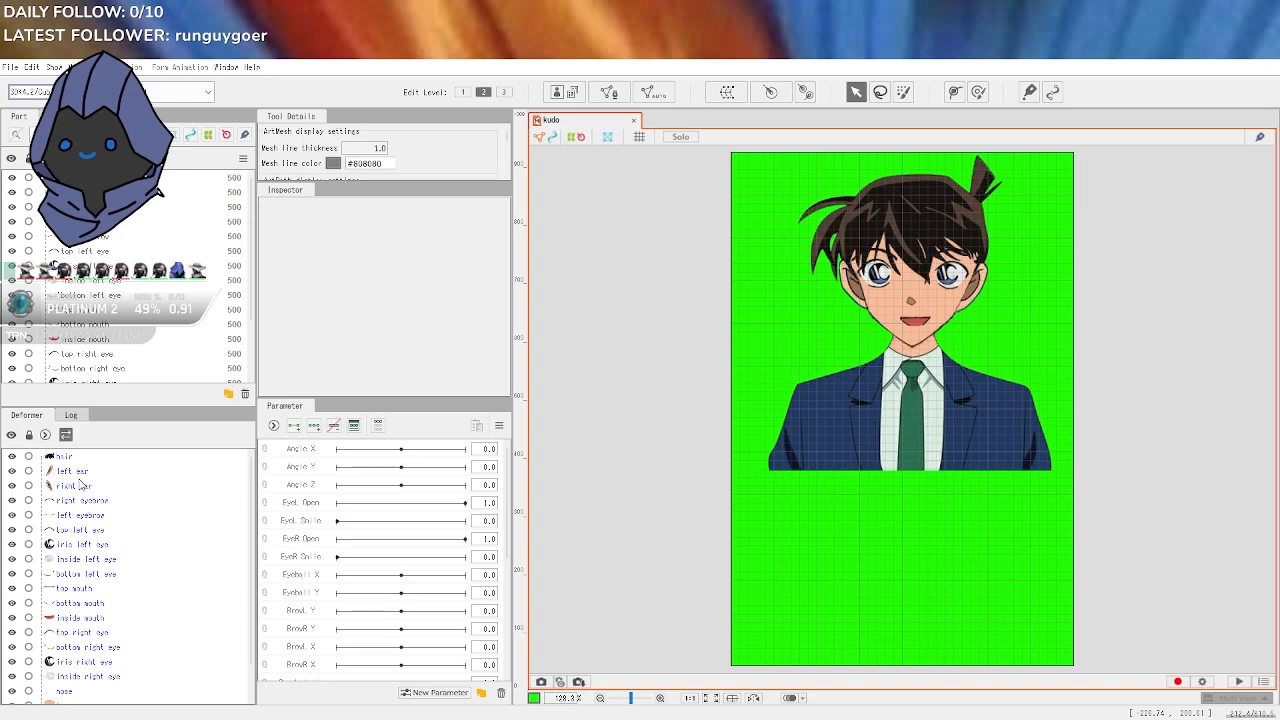
Look through the character's deformer list and the available parameters, briefly checking the hair part
scroll(88, 582, down, 2)
scroll(88, 582, up, 3)
click(72, 459)
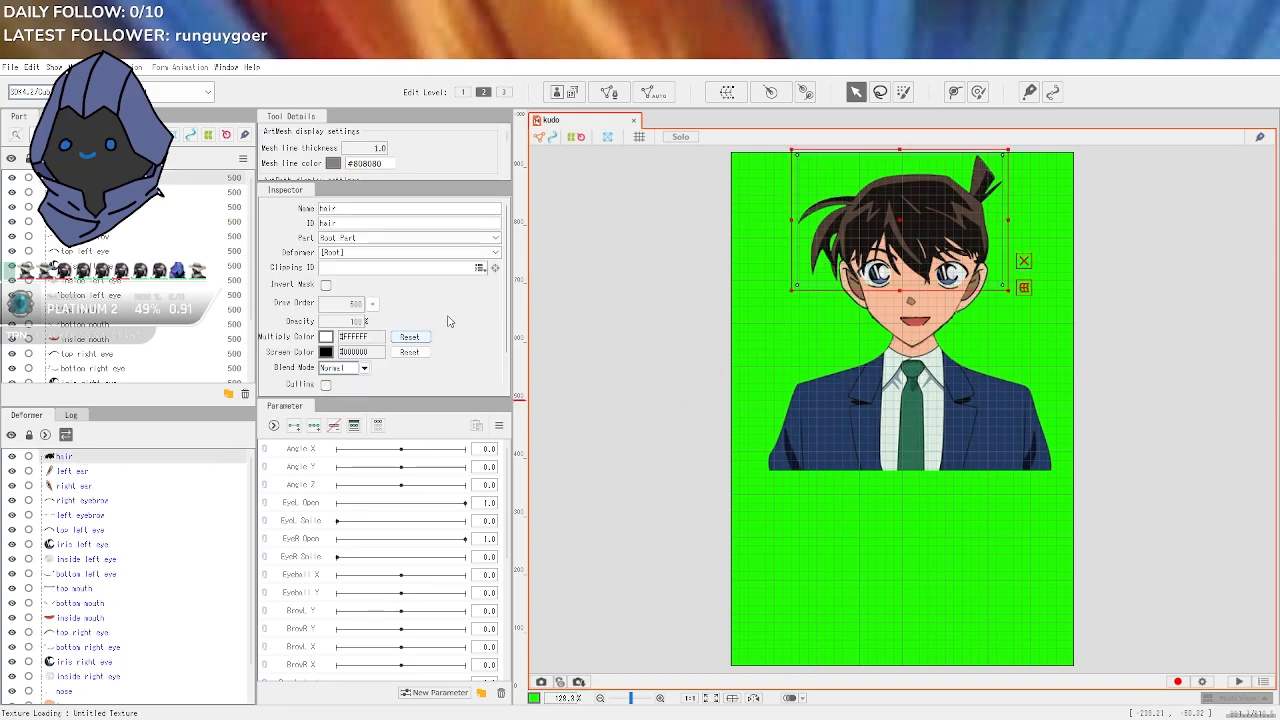
click(606, 307)
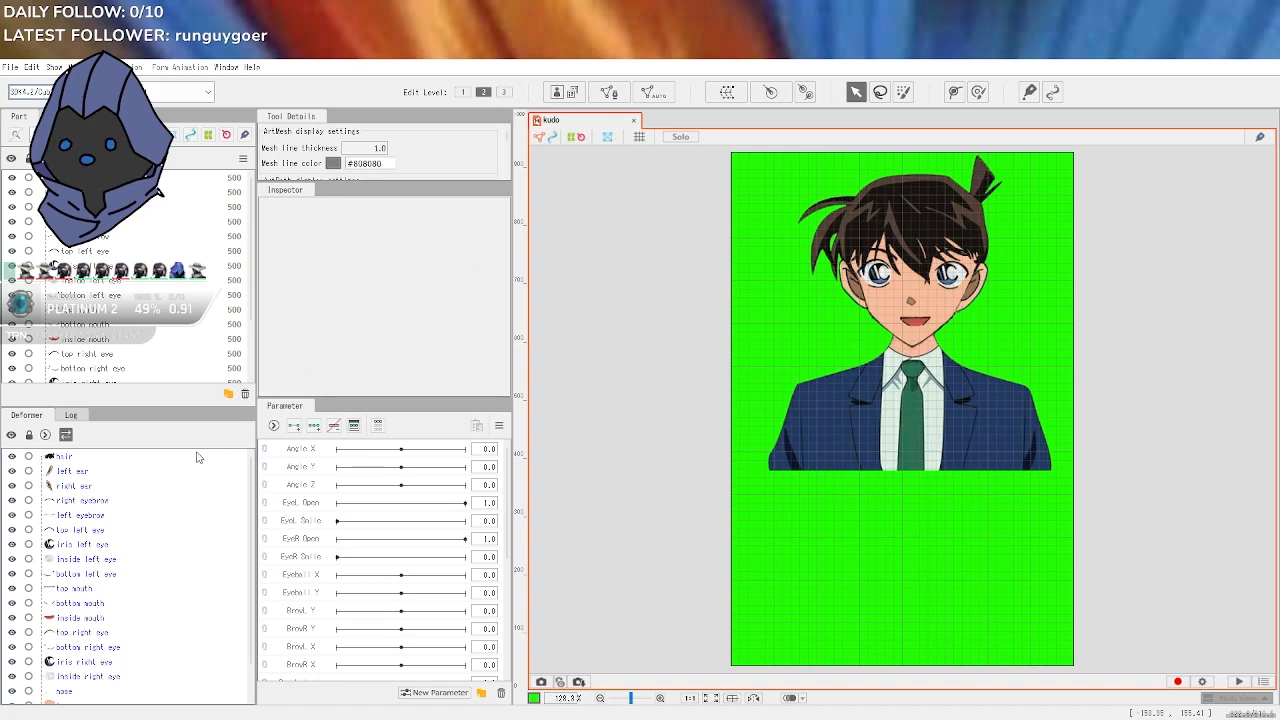
scroll(204, 459, down, 2)
scroll(309, 570, down, 5)
scroll(309, 570, up, 5)
scroll(148, 588, up, 2)
scroll(331, 646, down, 5)
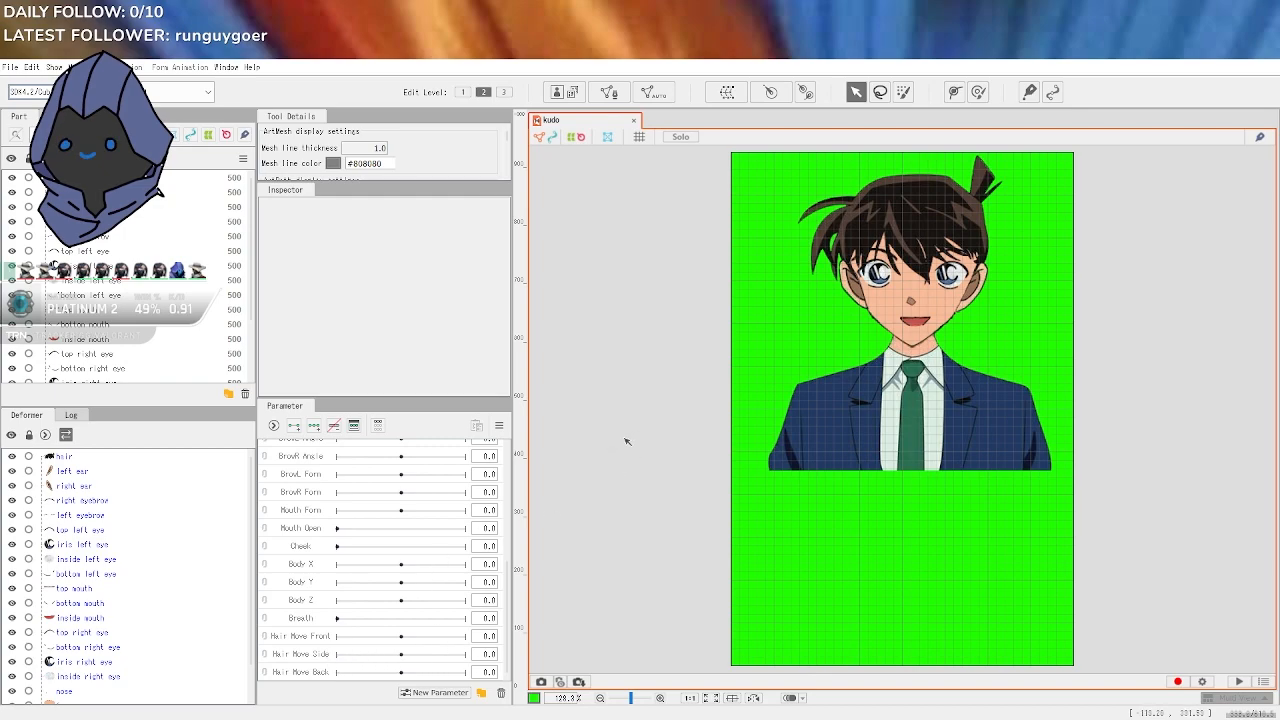
scroll(286, 500, up, 5)
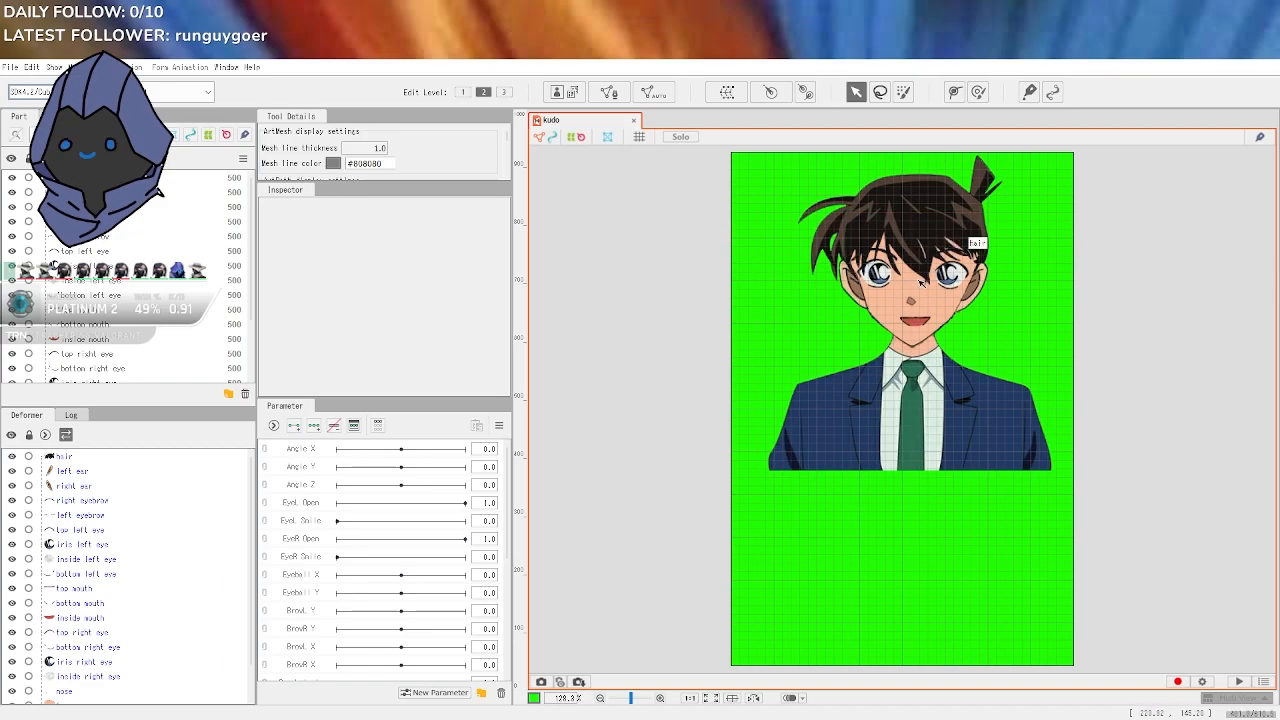
Select all parts of the character and generate their meshes automatically
scroll(900, 288, up, 5)
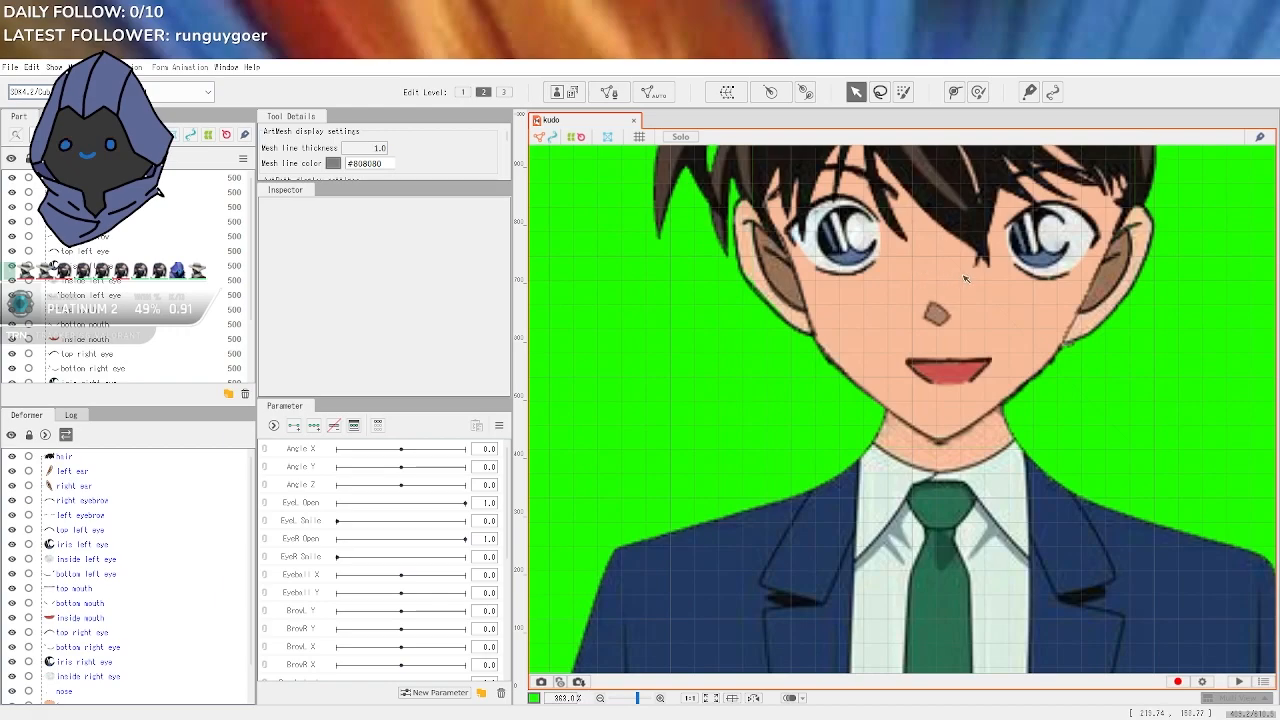
click(903, 287)
click(682, 310)
drag(702, 281, 607, 413)
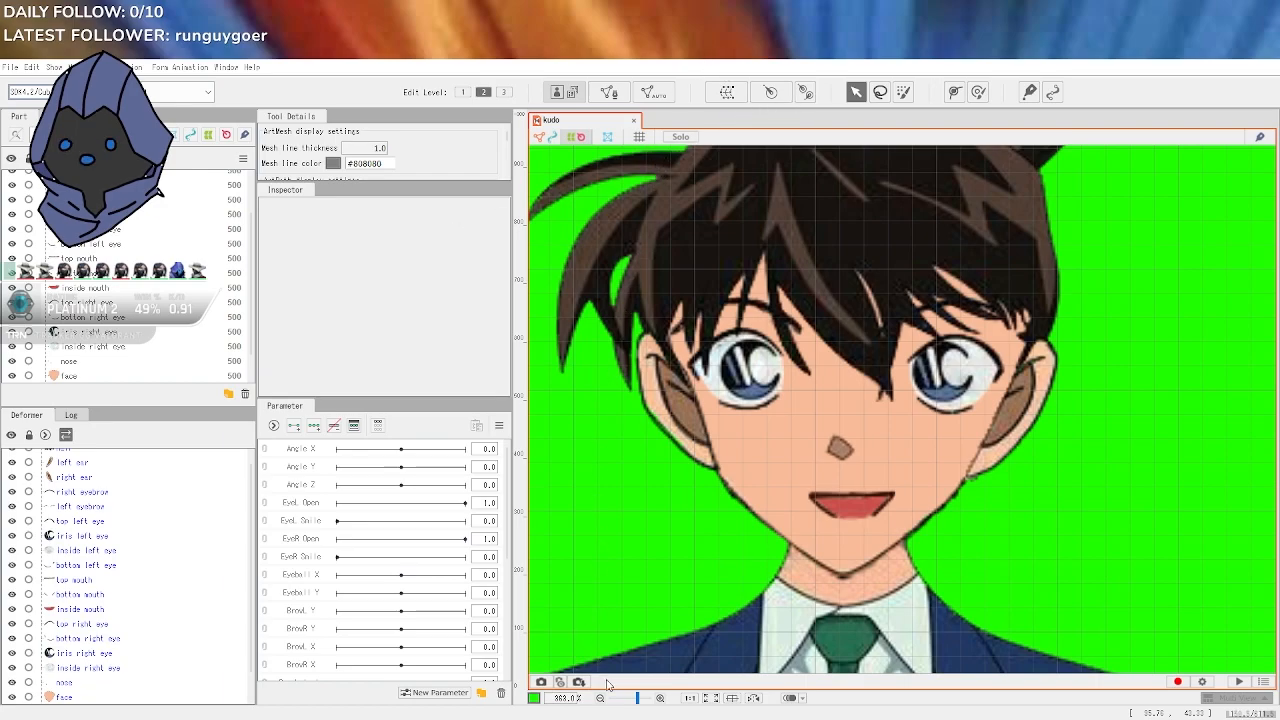
key(t)
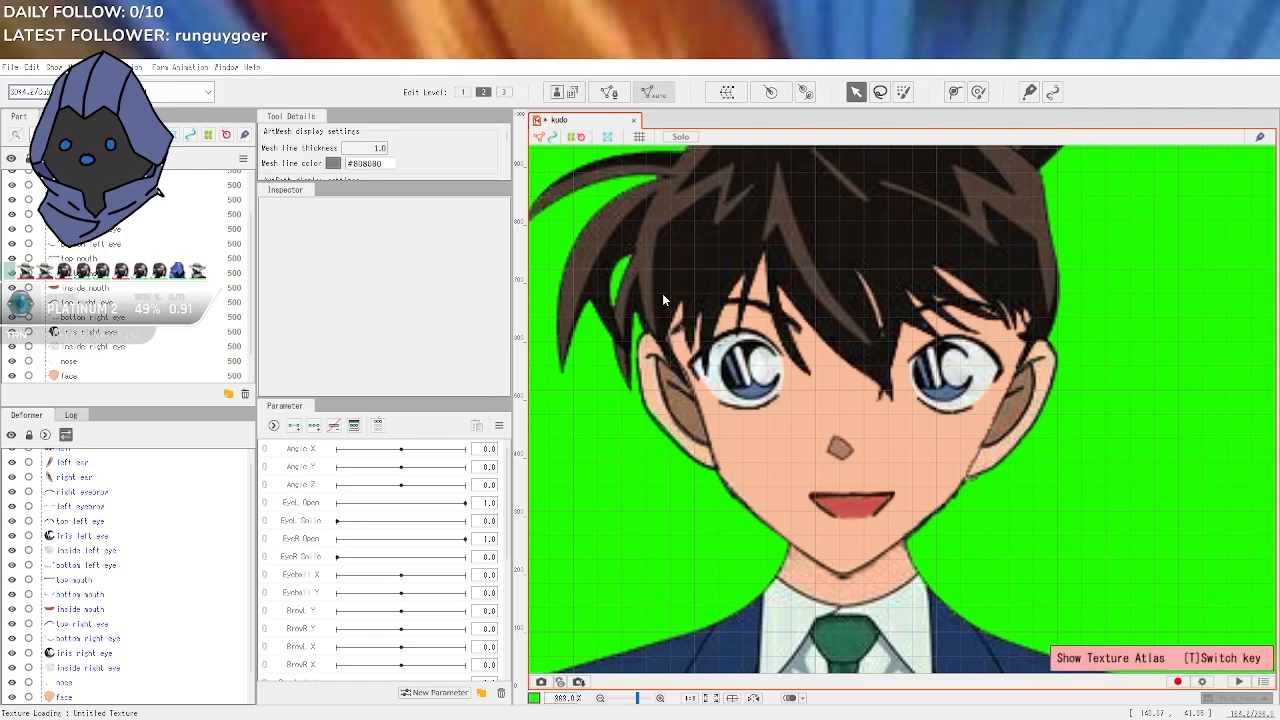
click(195, 253)
key(ctrl+a)
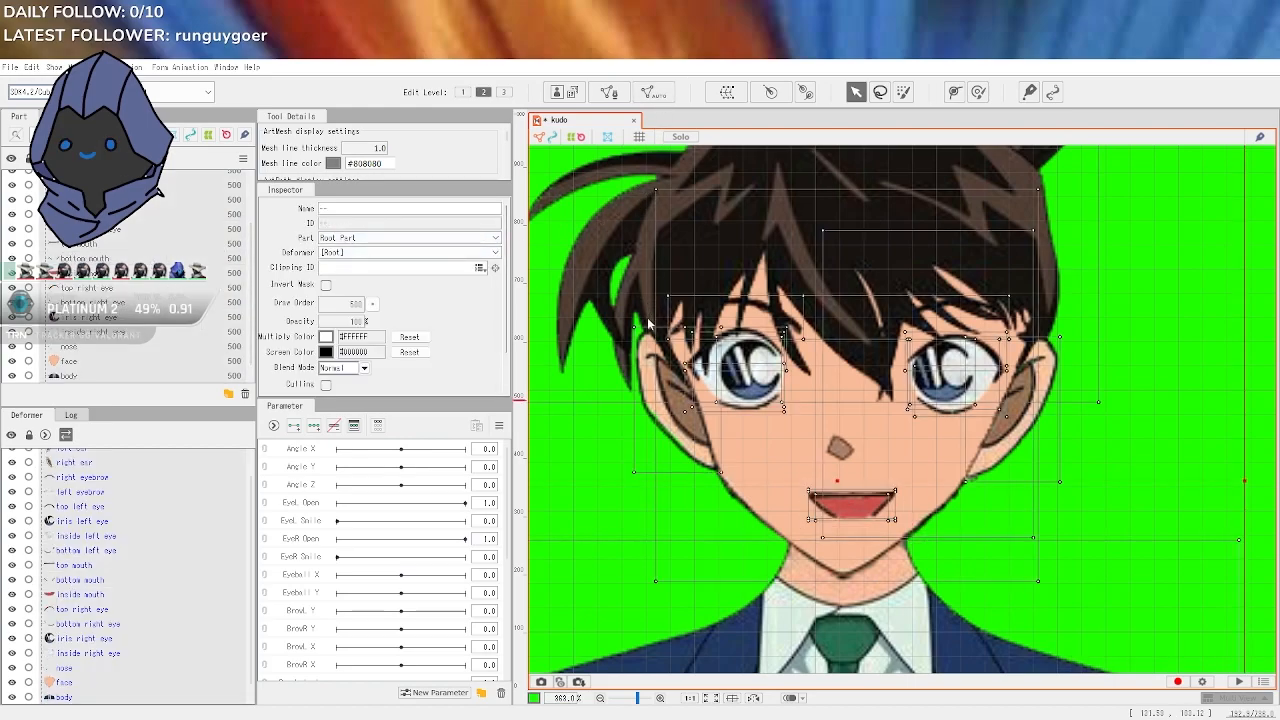
key(t)
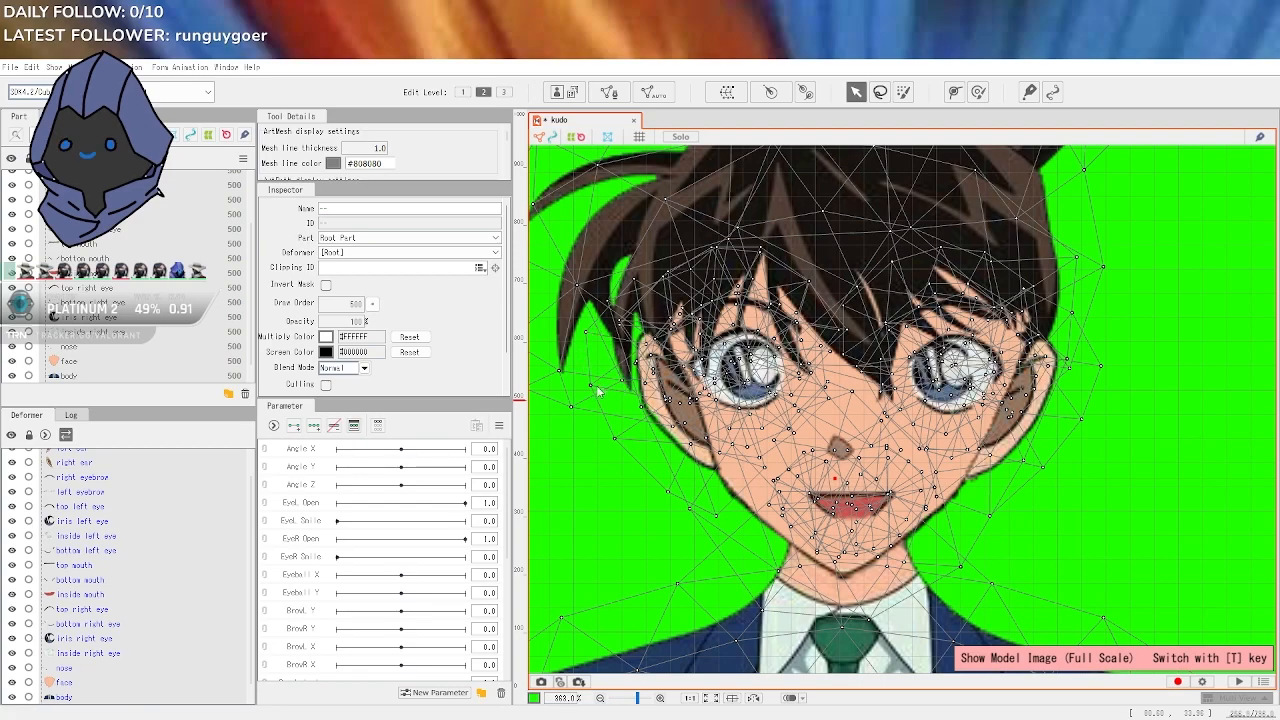
click(560, 453)
scroll(60, 280, up, 2)
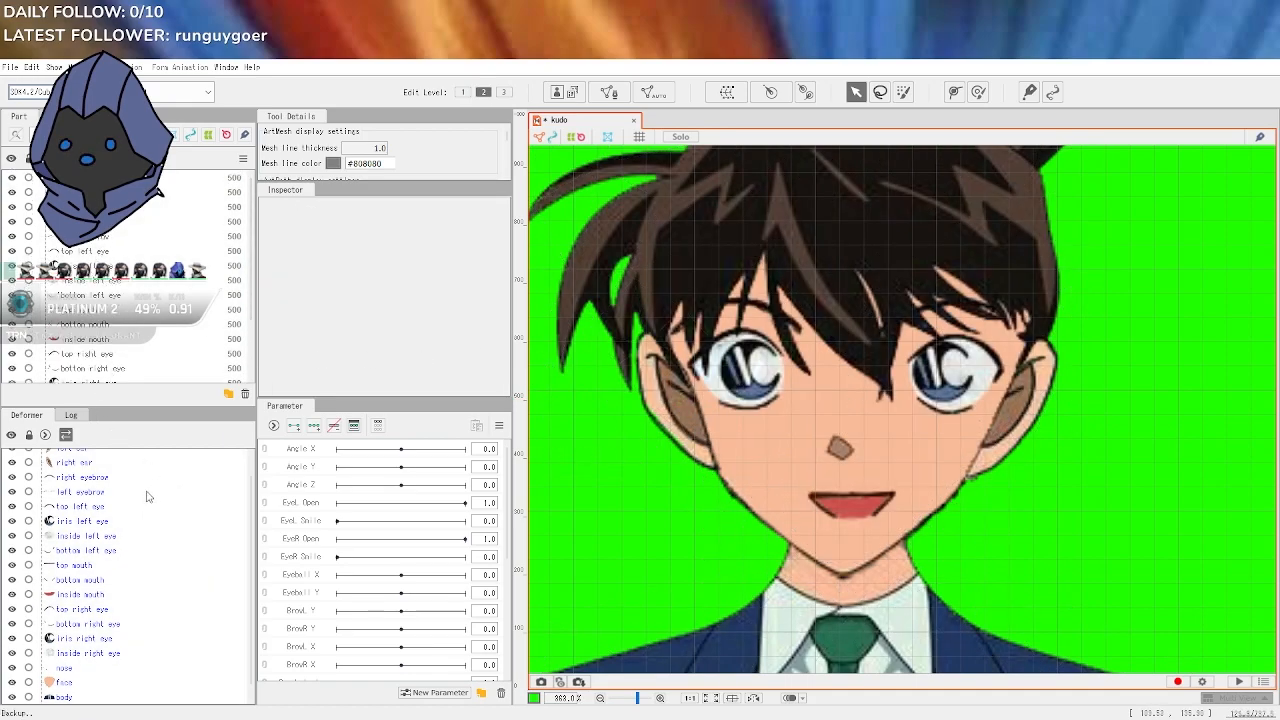
Create a parameter folder and name it "hair"
click(481, 693)
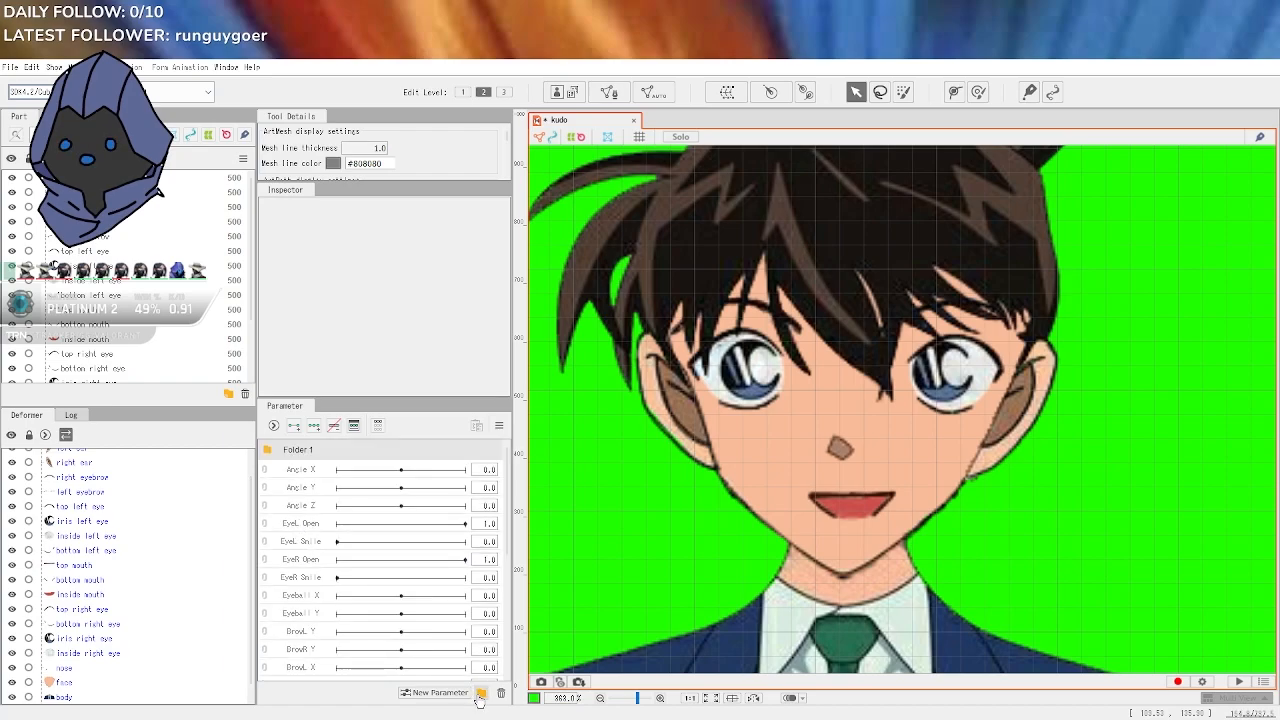
double_click(295, 452)
key(BackSpace)
key(BackSpace)
key(BackSpace)
key(BackSpace)
key(BackSpace)
key(BackSpace)
key(BackSpace)
key(BackSpace)
text(ha)
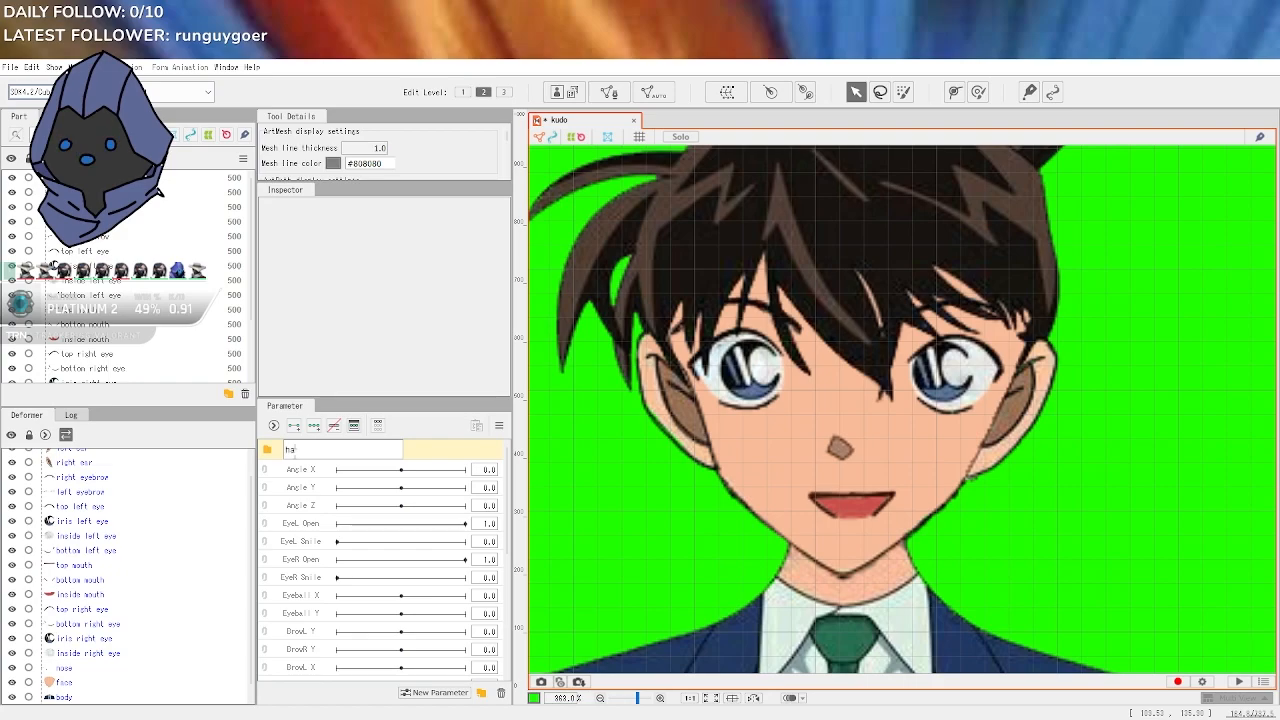
text(ri)
key(Return)
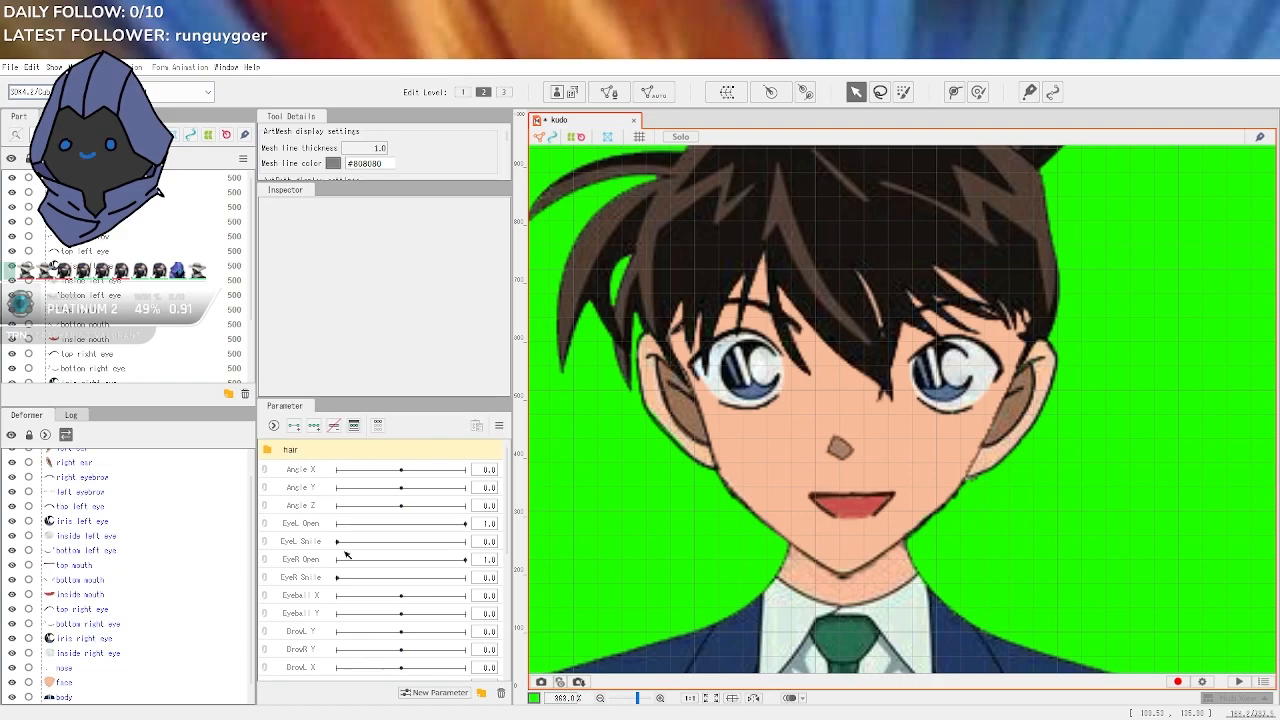
Move the Hair Move Front, Hair Move Side and Hair Move Back parameters into the hair folder
scroll(314, 600, down, 5)
drag(306, 675, 311, 452)
scroll(326, 573, up, 1)
scroll(330, 590, down, 3)
scroll(322, 582, up, 3)
Create a second parameter folder and name it "body"
click(481, 692)
double_click(300, 471)
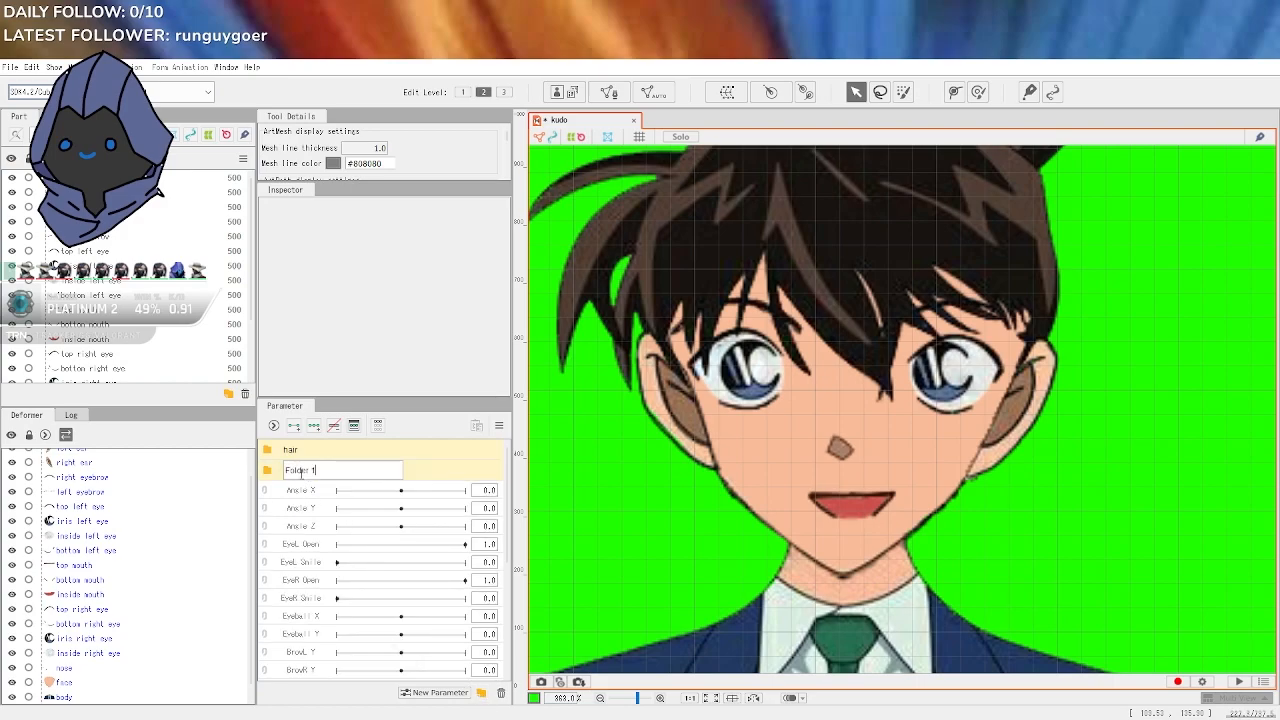
text(body)
key(Return)
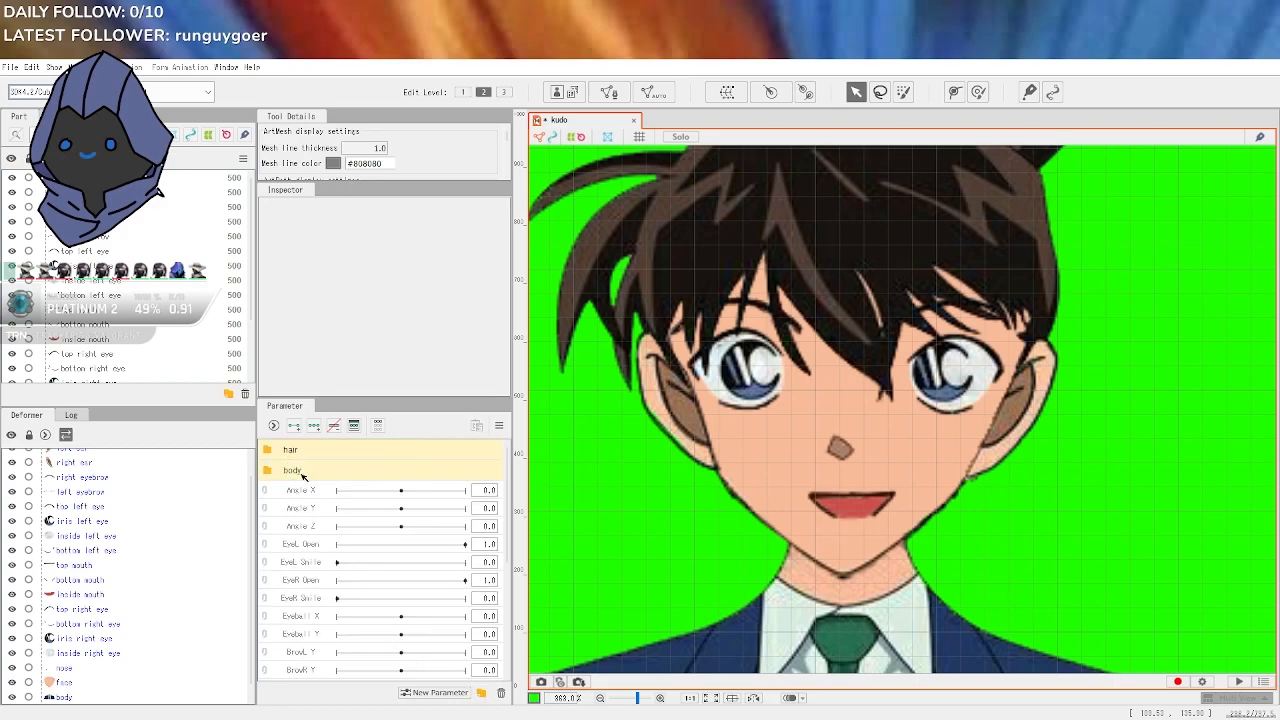
Move the Body X, Body Y, Body Z and Breath parameters into the body folder
scroll(319, 620, down, 5)
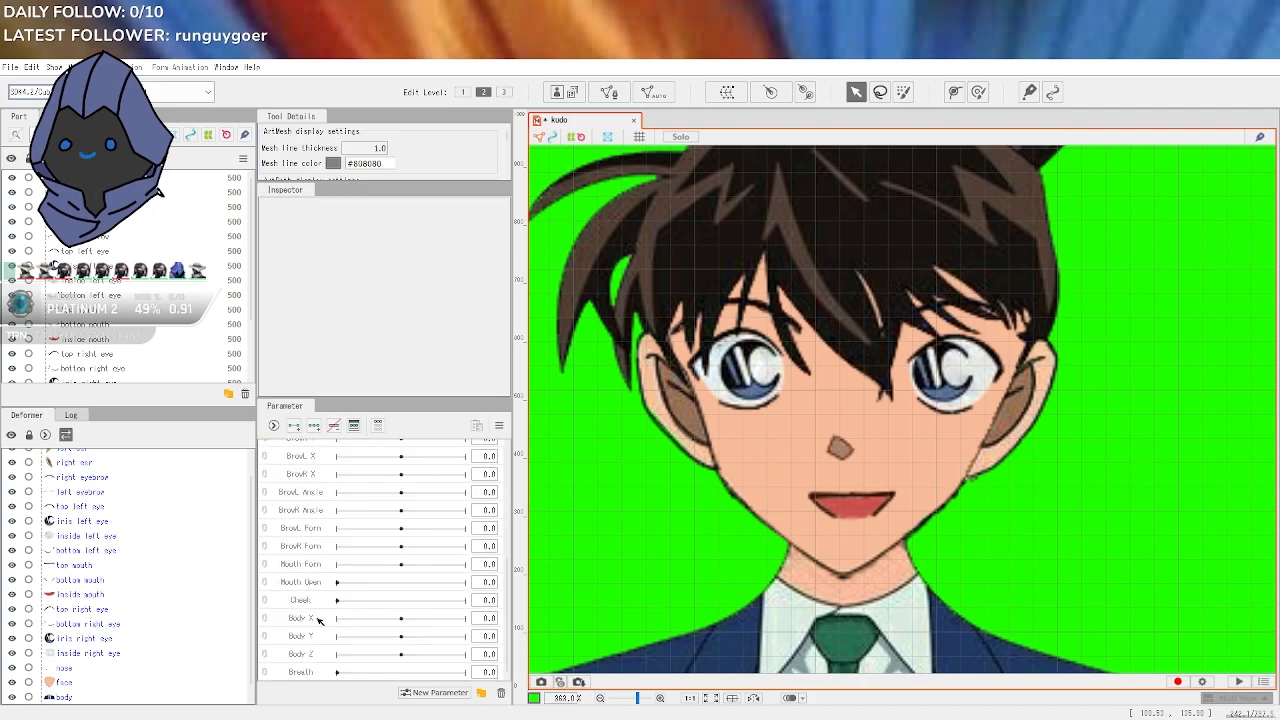
click(318, 675)
shift+click(313, 620)
drag(313, 620, 308, 464)
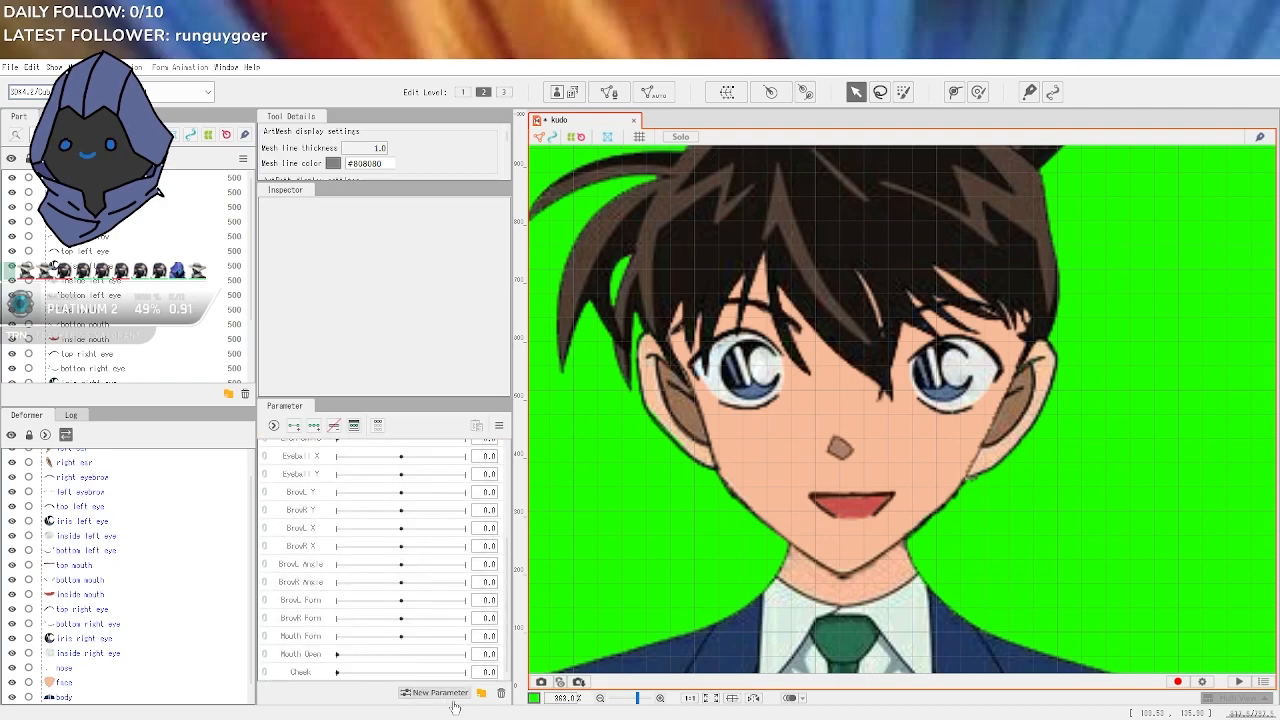
Create another parameter folder and name it "eye"
click(482, 693)
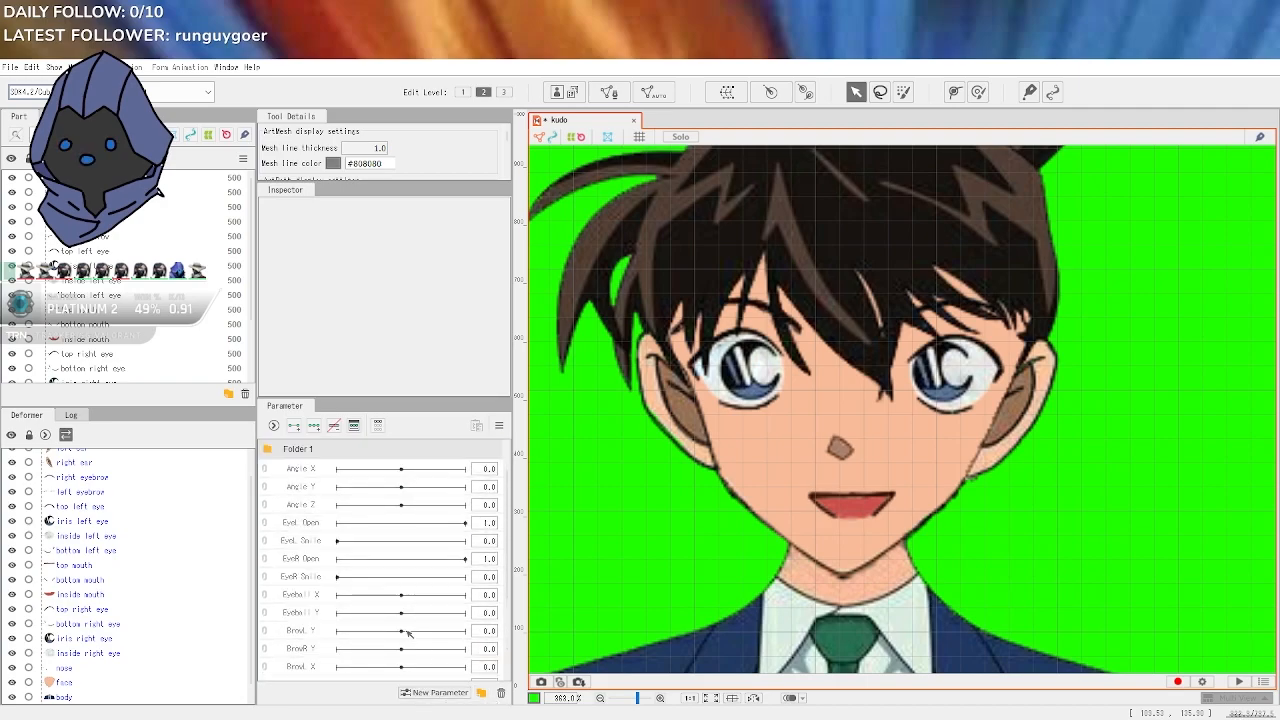
double_click(292, 449)
drag(317, 449, 241, 458)
text(eye)
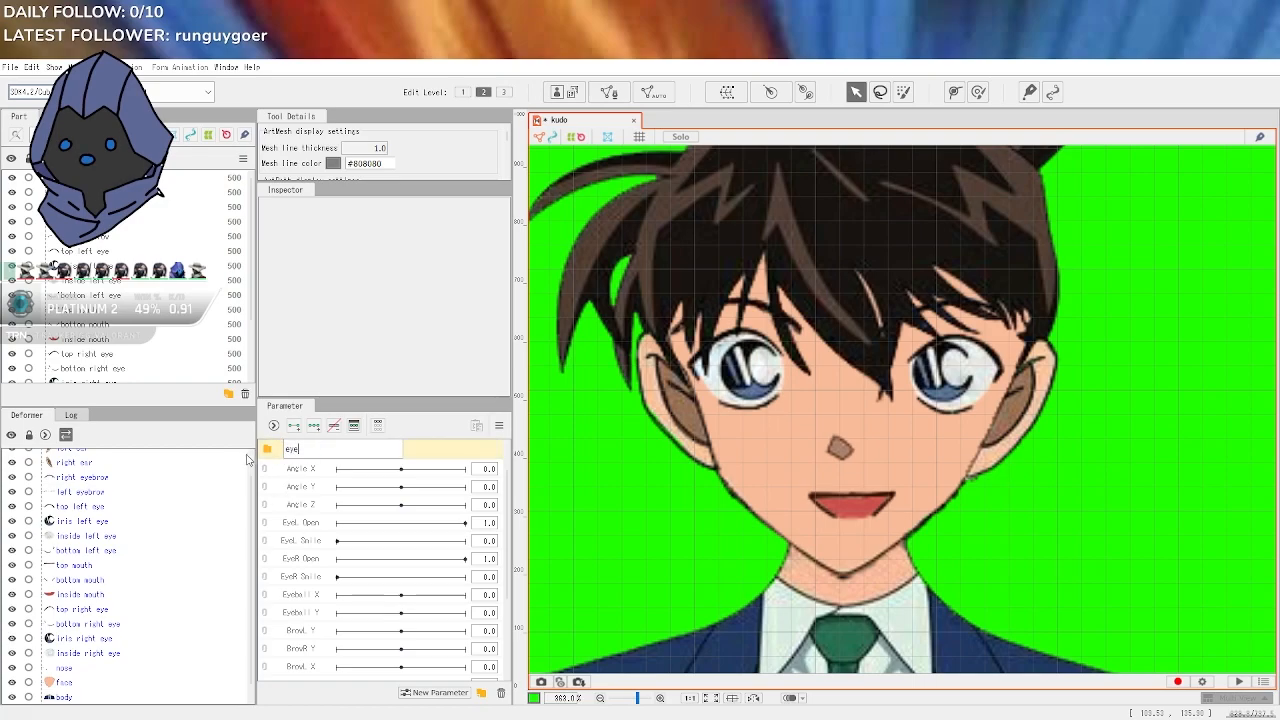
key(Return)
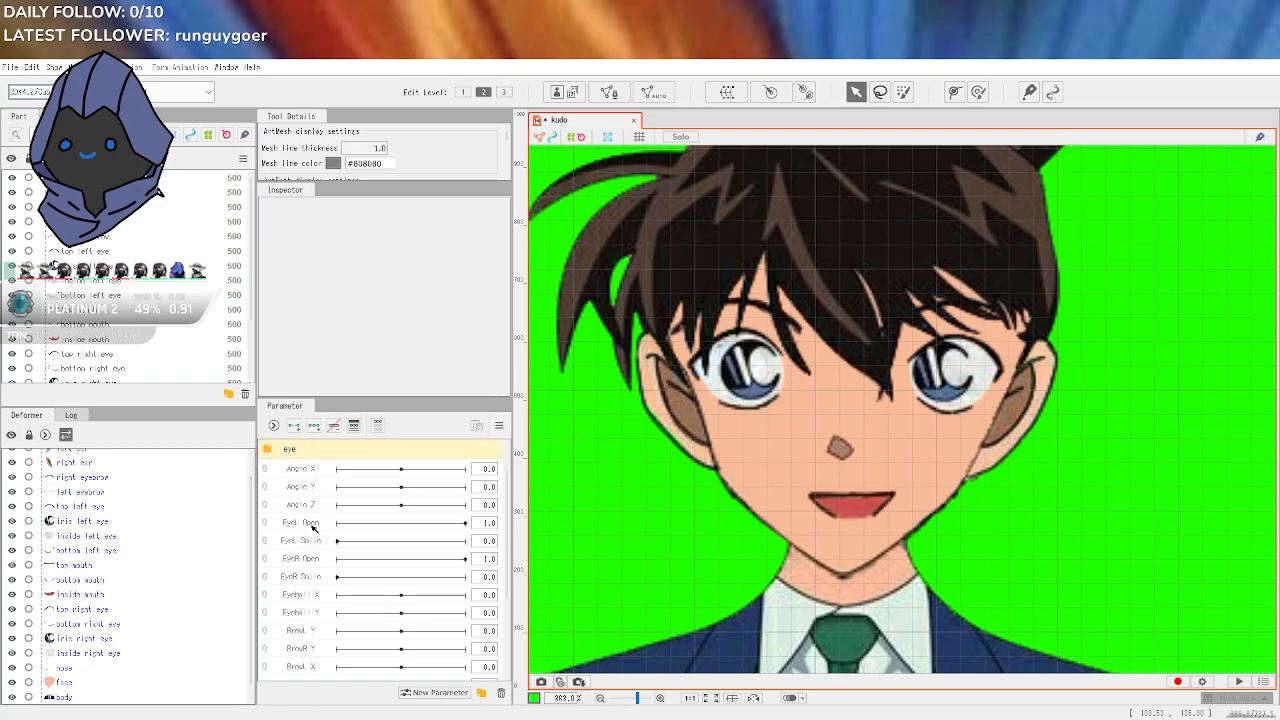
Move the parameters from EyeL Open through Eyeball Y into the eye folder
click(310, 524)
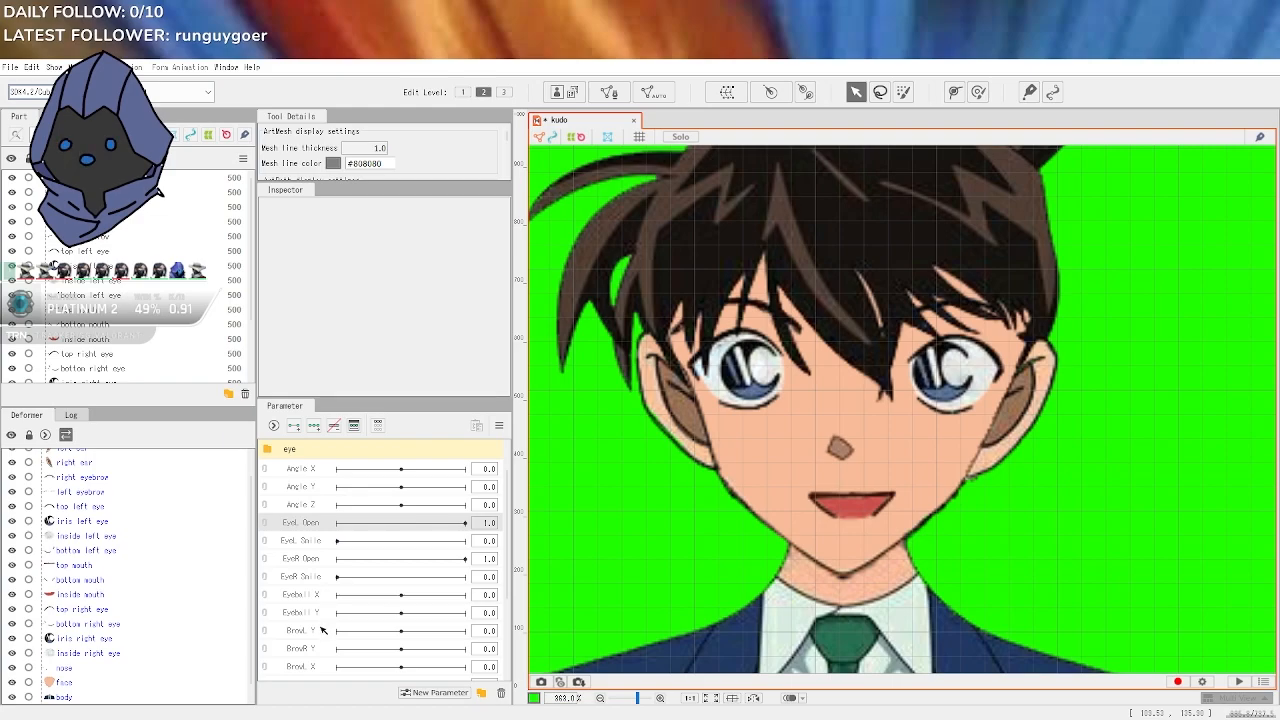
shift+click(323, 614)
scroll(326, 620, up, 1)
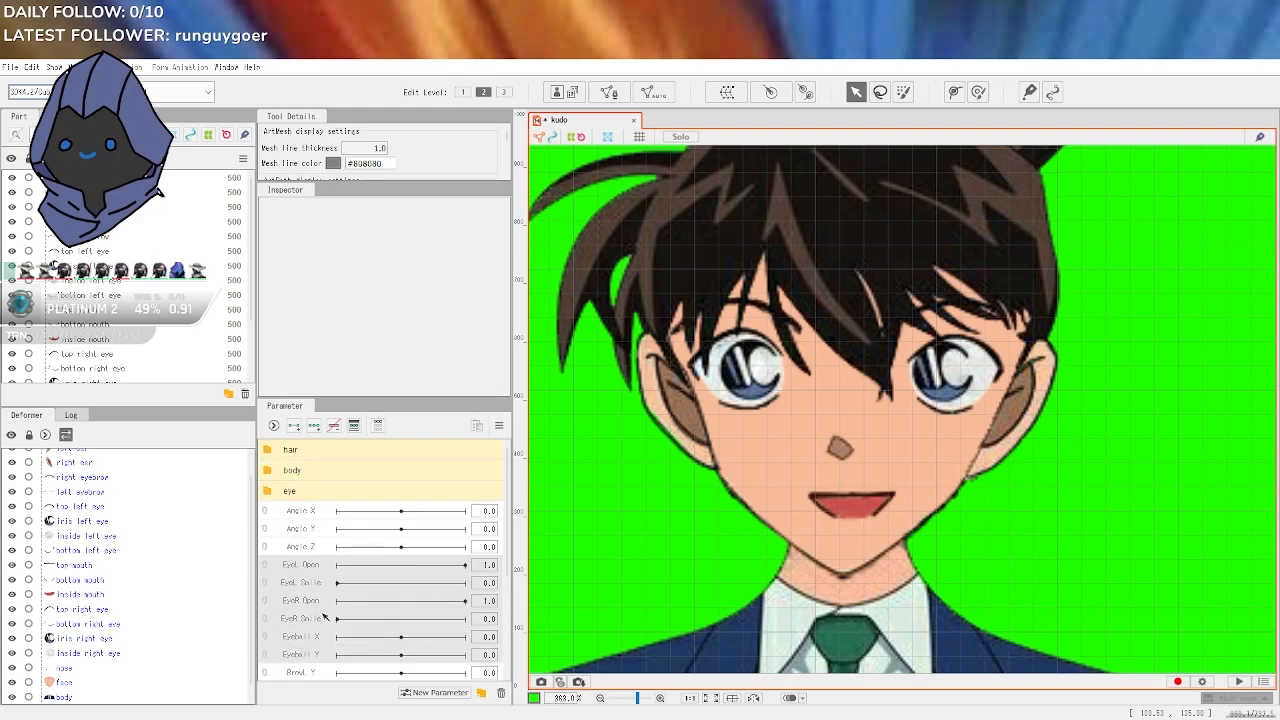
drag(310, 566, 295, 491)
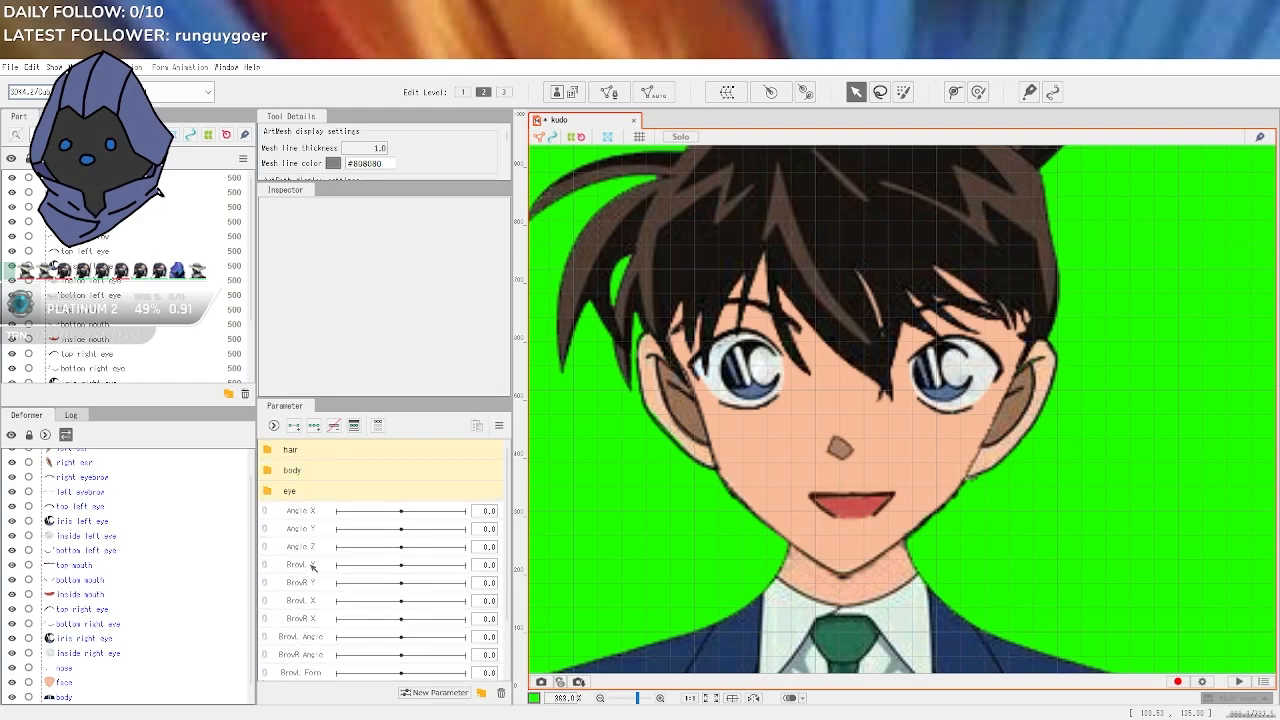
Create a parameter folder below the eye folder and name it "eyebrow"
scroll(312, 556, down, 2)
scroll(313, 617, up, 2)
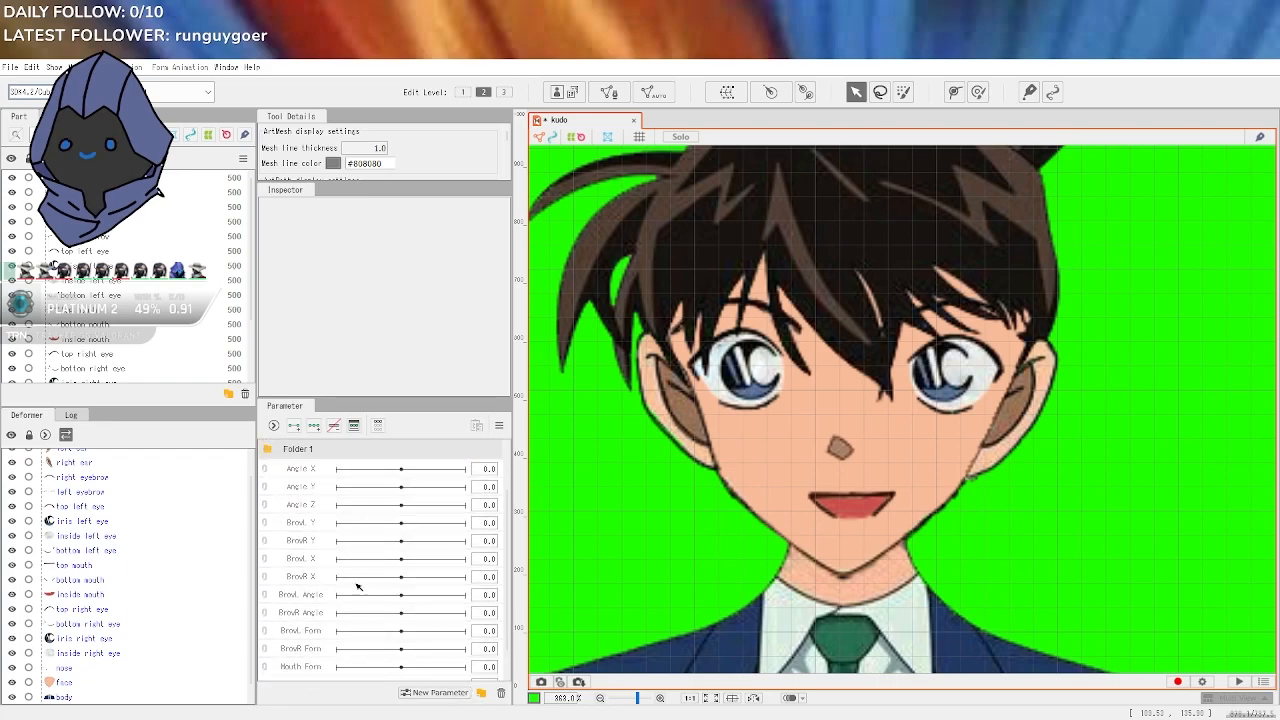
double_click(294, 451)
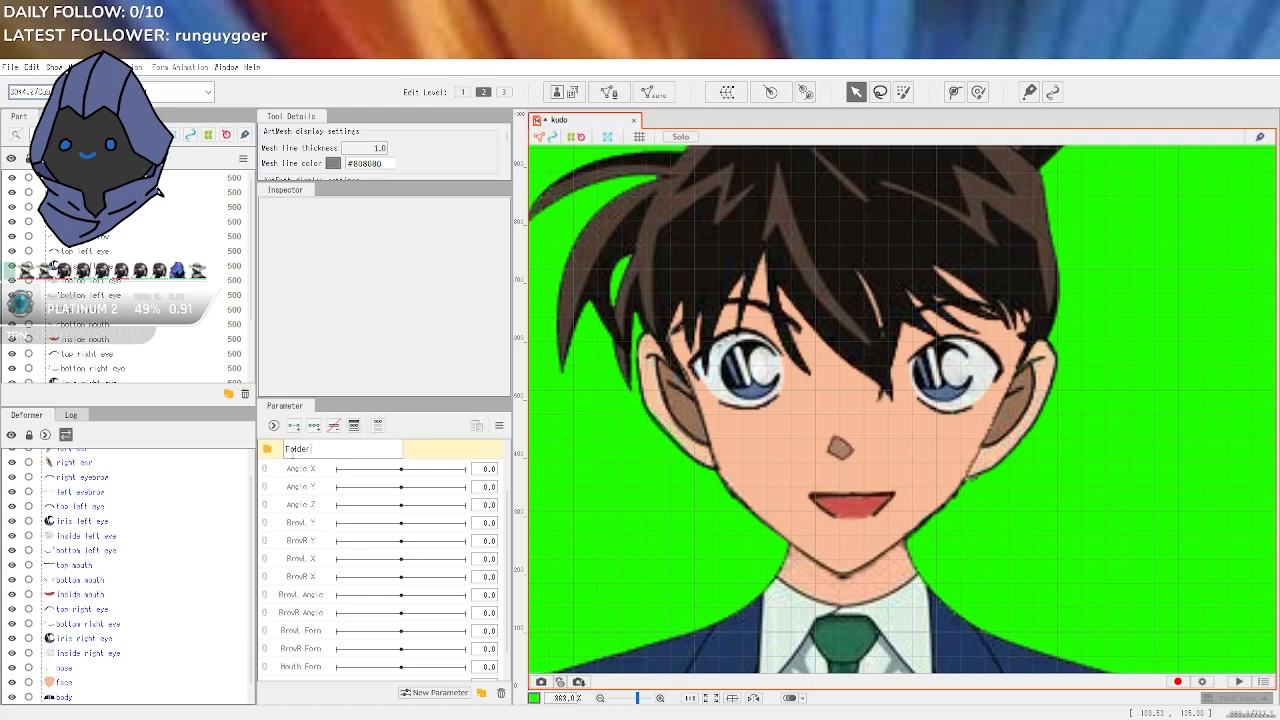
key(Return)
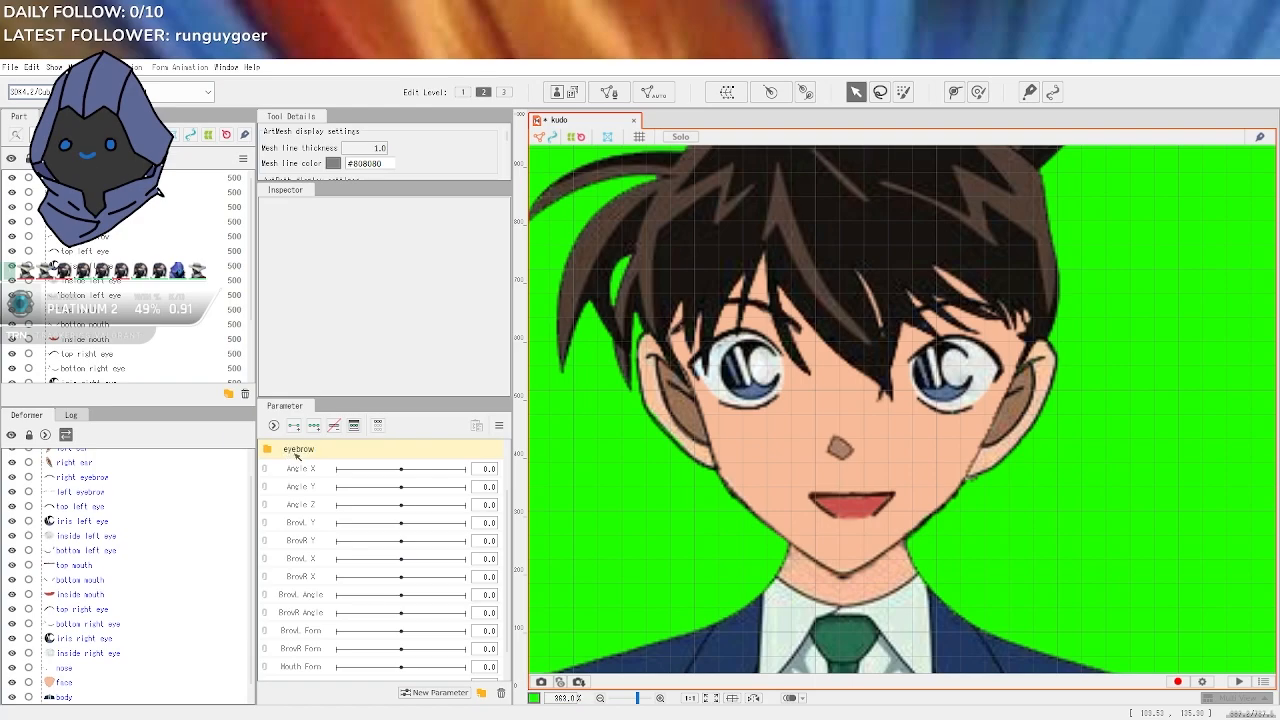
Move all brow parameters, from BrowL Y through BrowR Form, into the eyebrow folder
scroll(325, 610, down, 1)
click(320, 620)
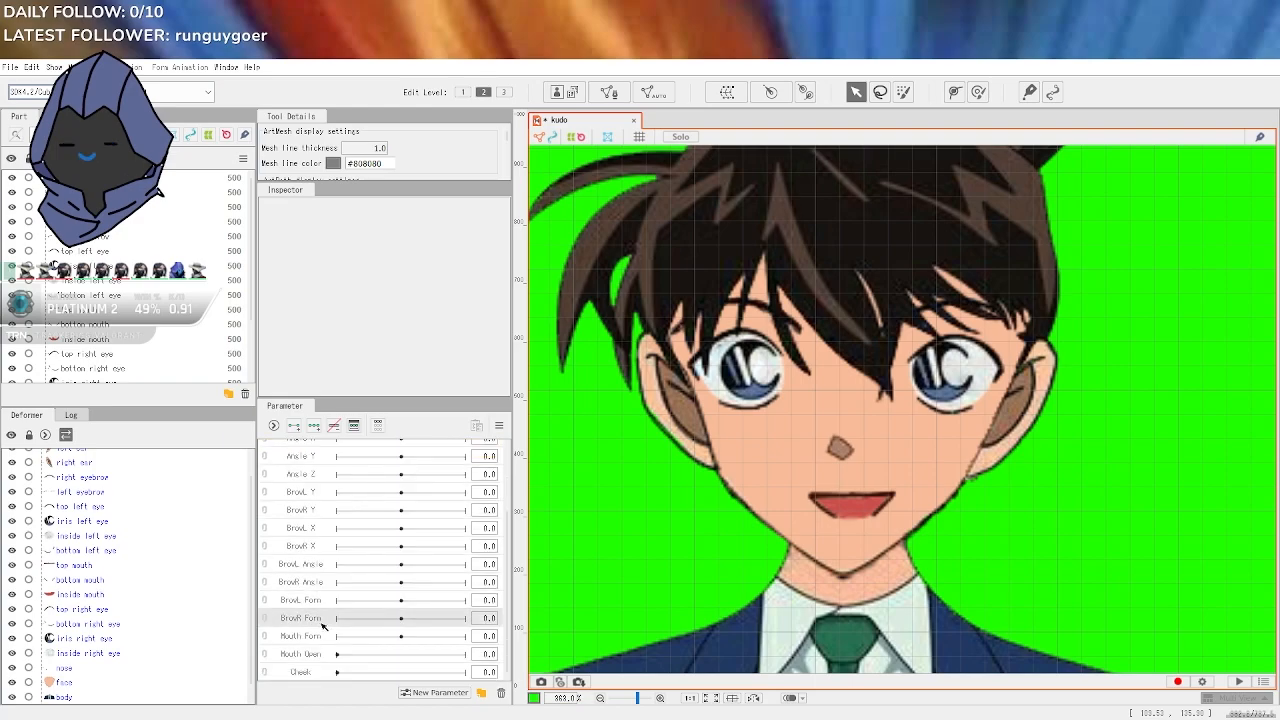
scroll(322, 620, up, 1)
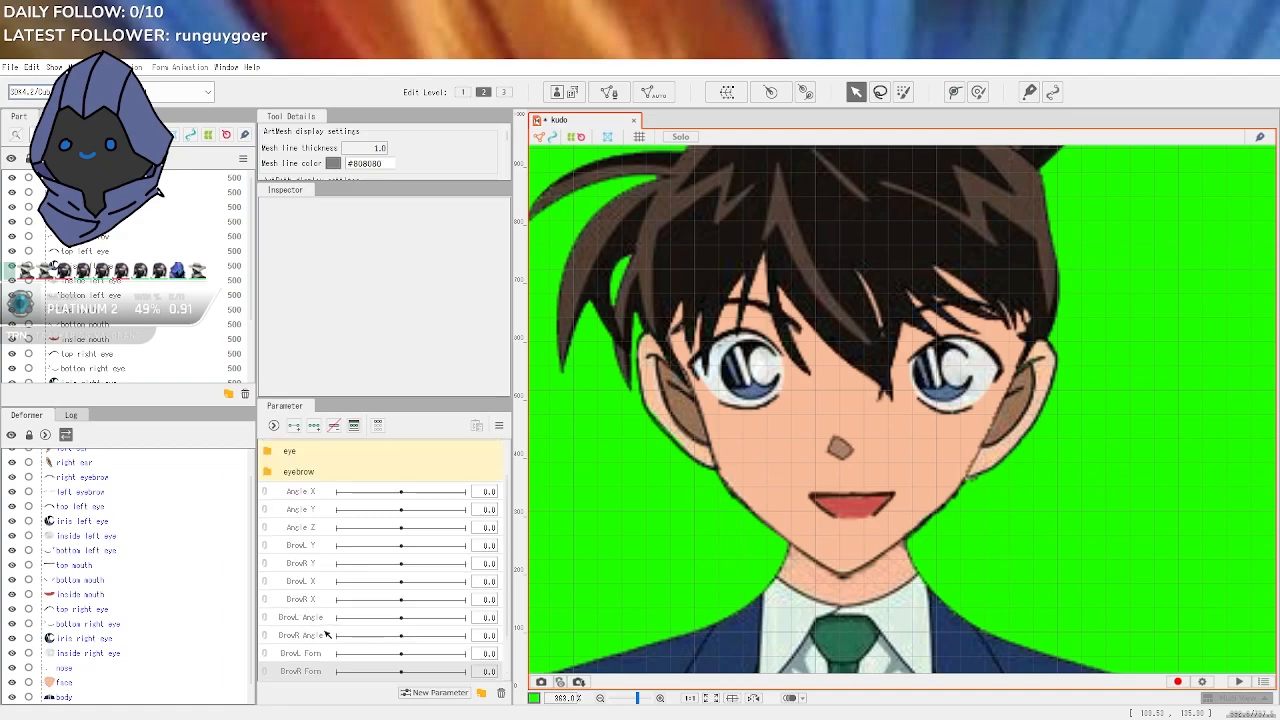
shift+click(312, 549)
scroll(312, 553, up, 1)
drag(310, 596, 309, 530)
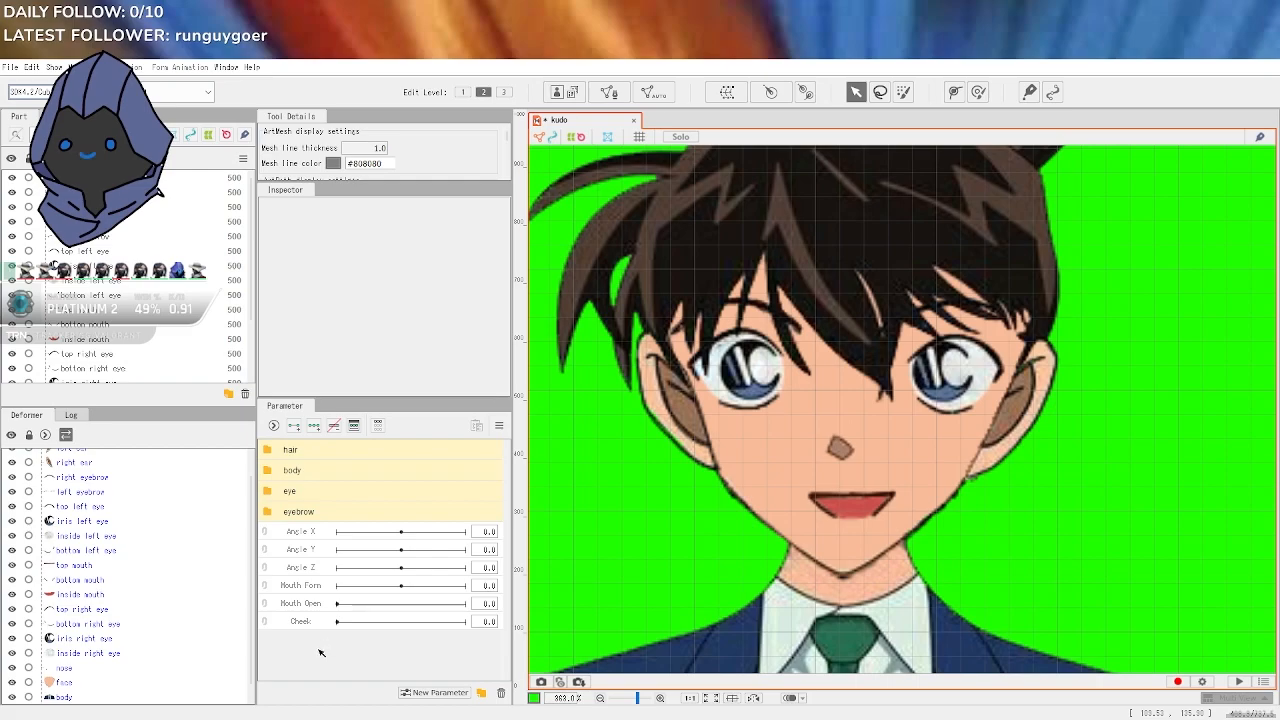
Create a parameter folder below the eyebrow folder and name it "mouth"
click(481, 692)
double_click(300, 532)
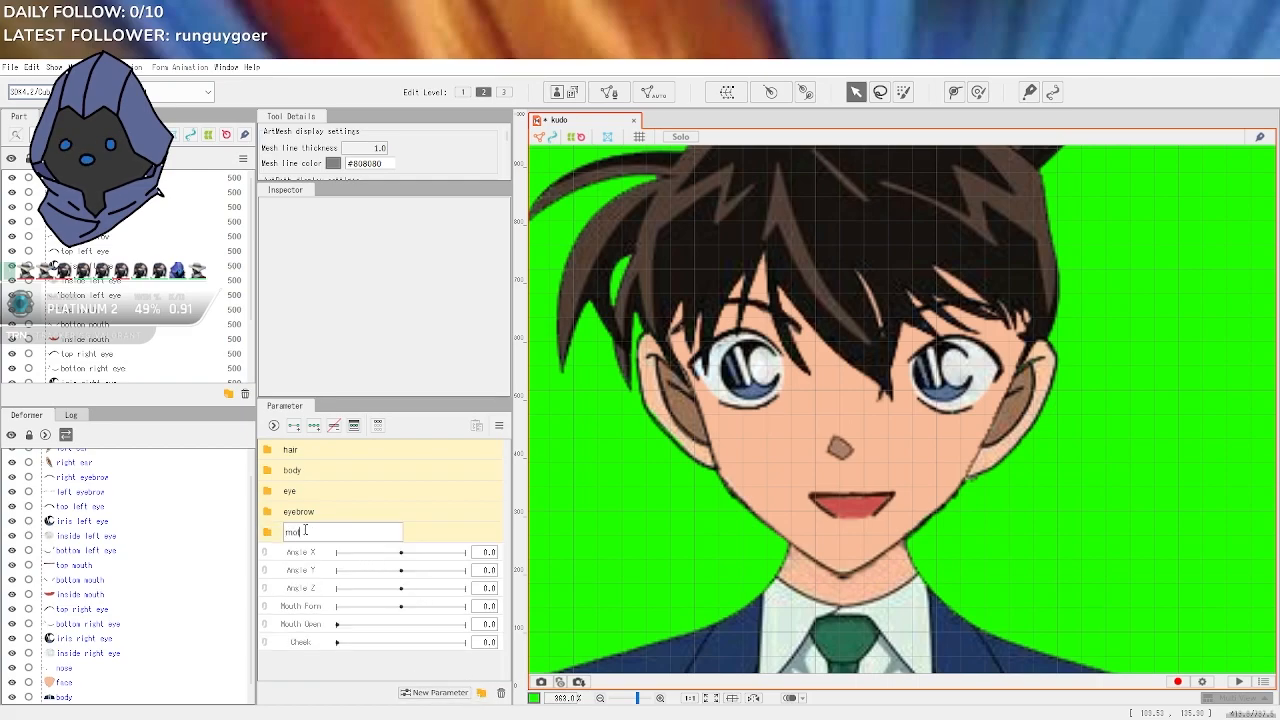
key(Return)
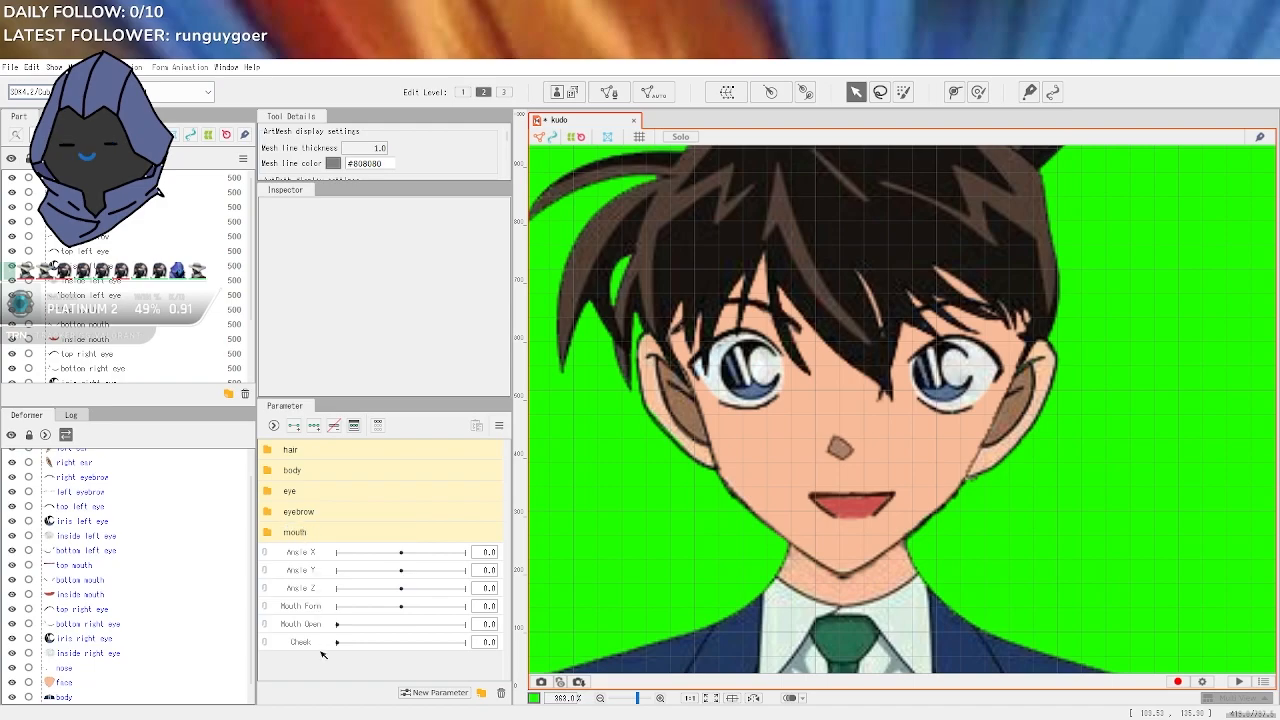
Move the Mouth Form, Mouth Open and Cheek parameters into the mouth folder
click(318, 643)
shift+click(314, 608)
drag(314, 608, 318, 540)
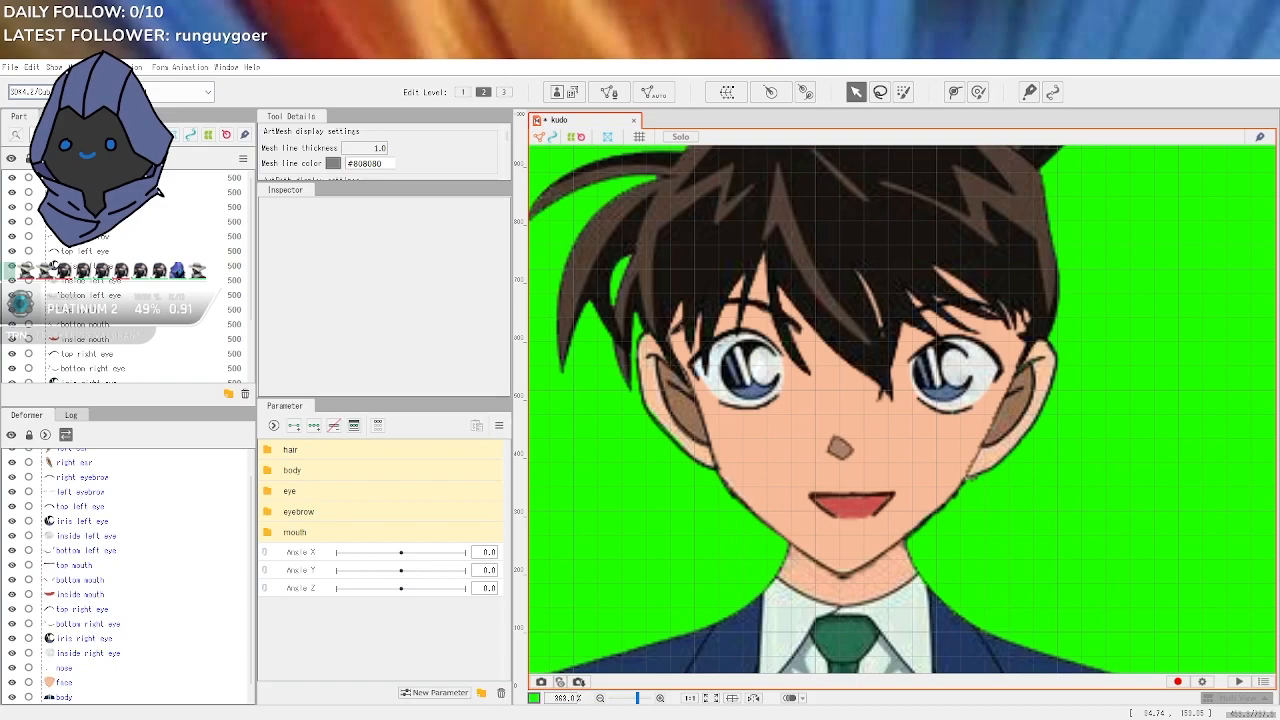
Expand the eye parameter folder and select the top left eye mesh for rigging
click(289, 495)
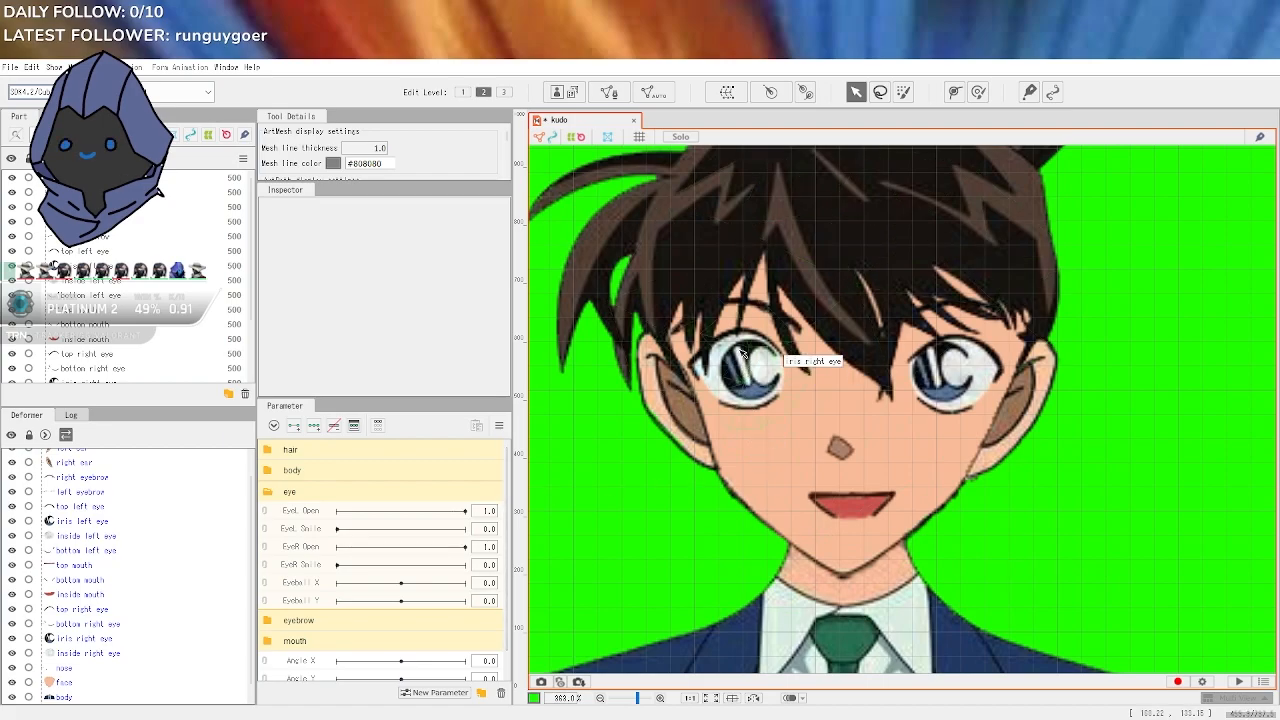
click(89, 507)
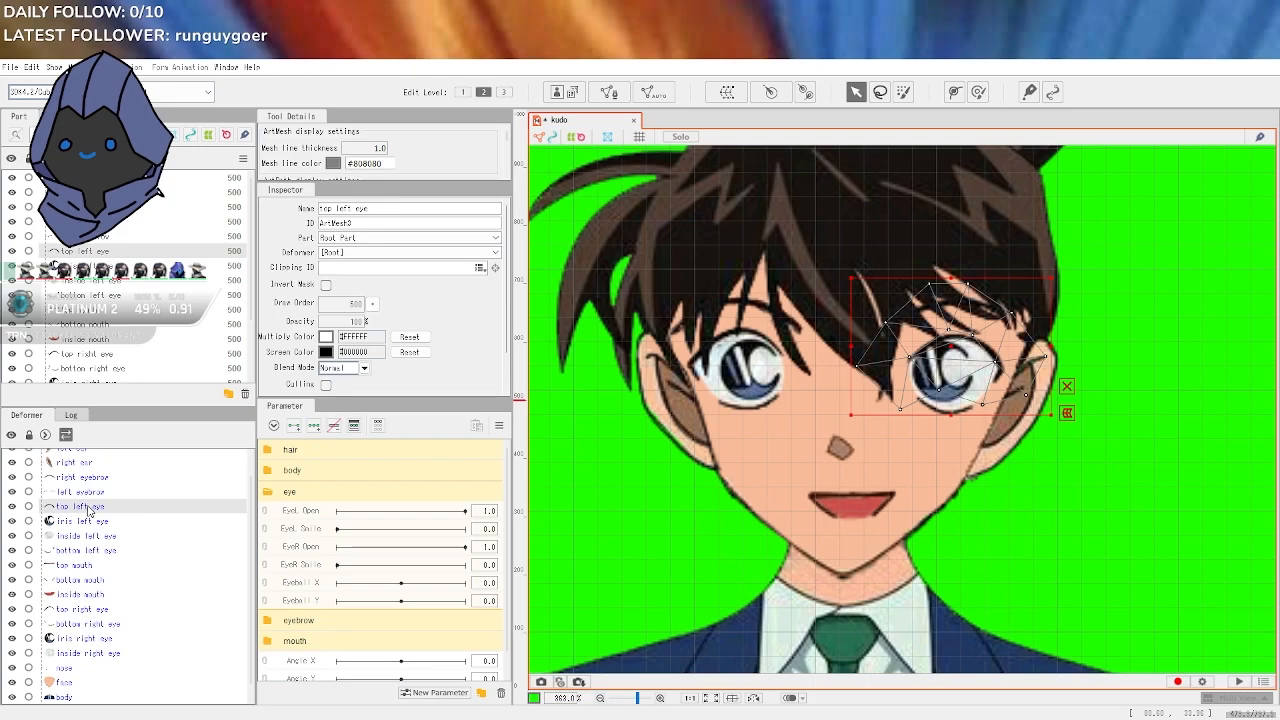
scroll(1080, 350, up, 5)
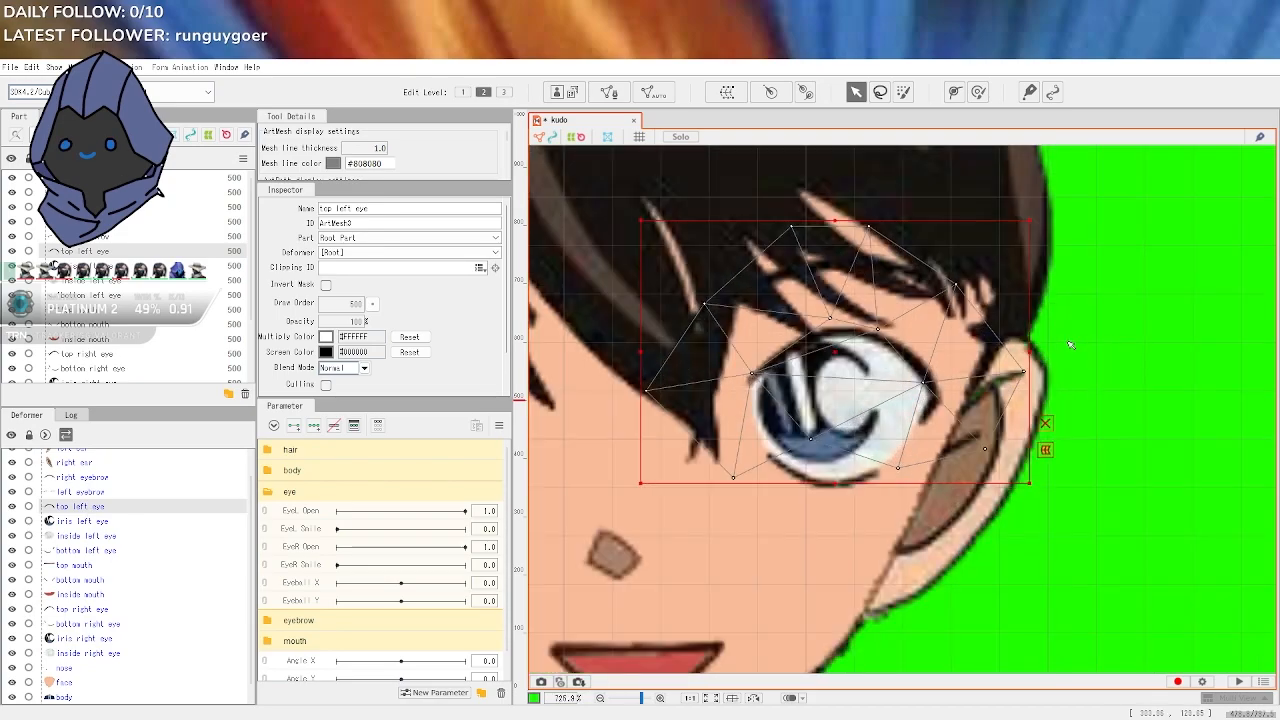
scroll(706, 343, down, 1)
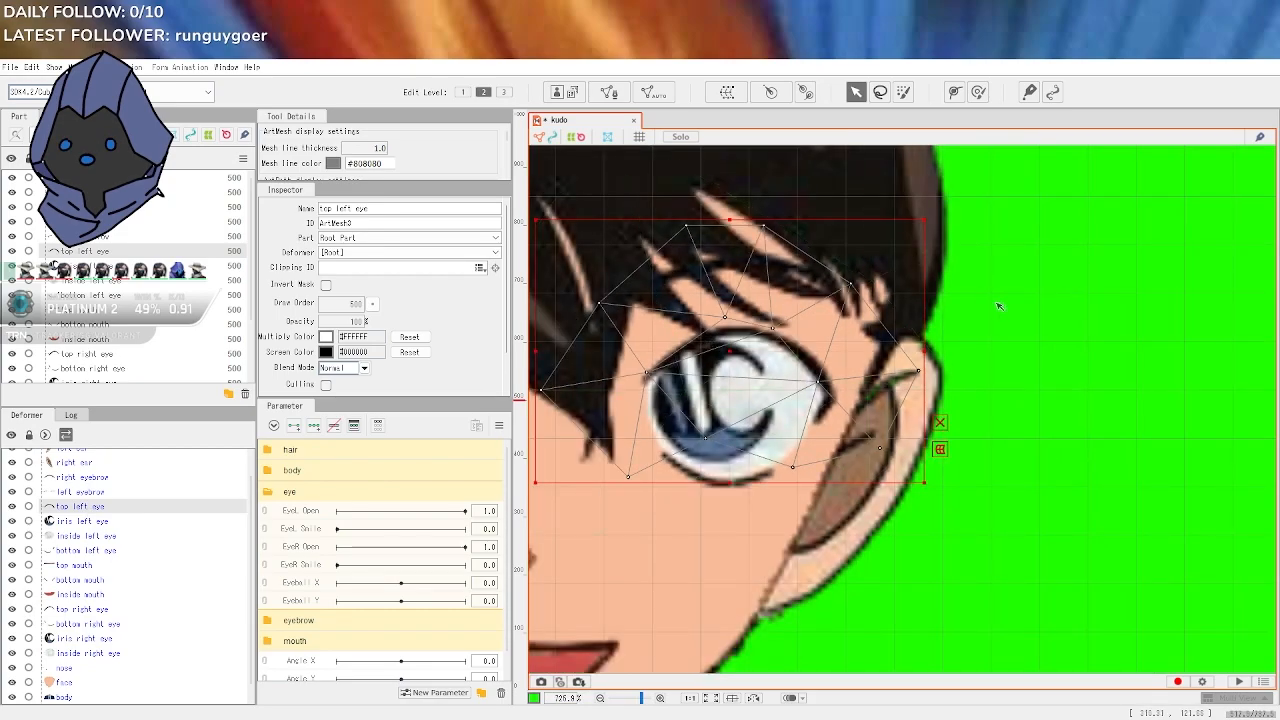
drag(997, 289, 1063, 309)
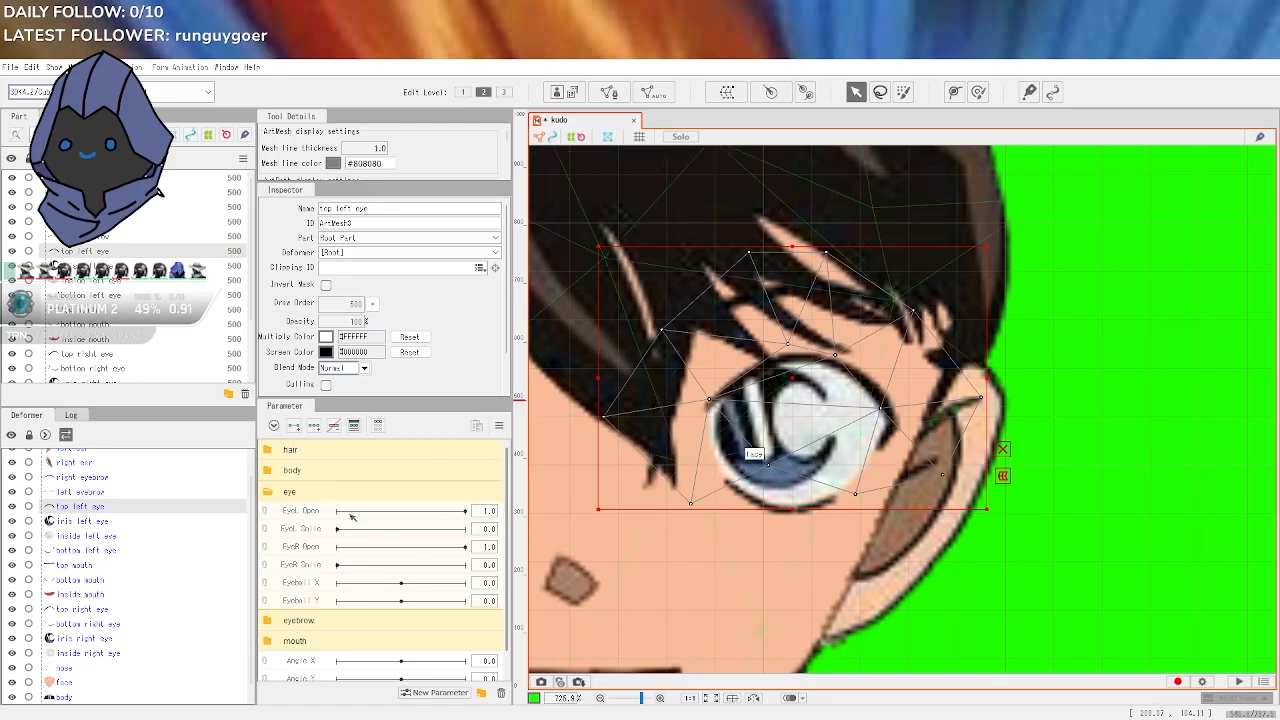
click(732, 590)
click(787, 379)
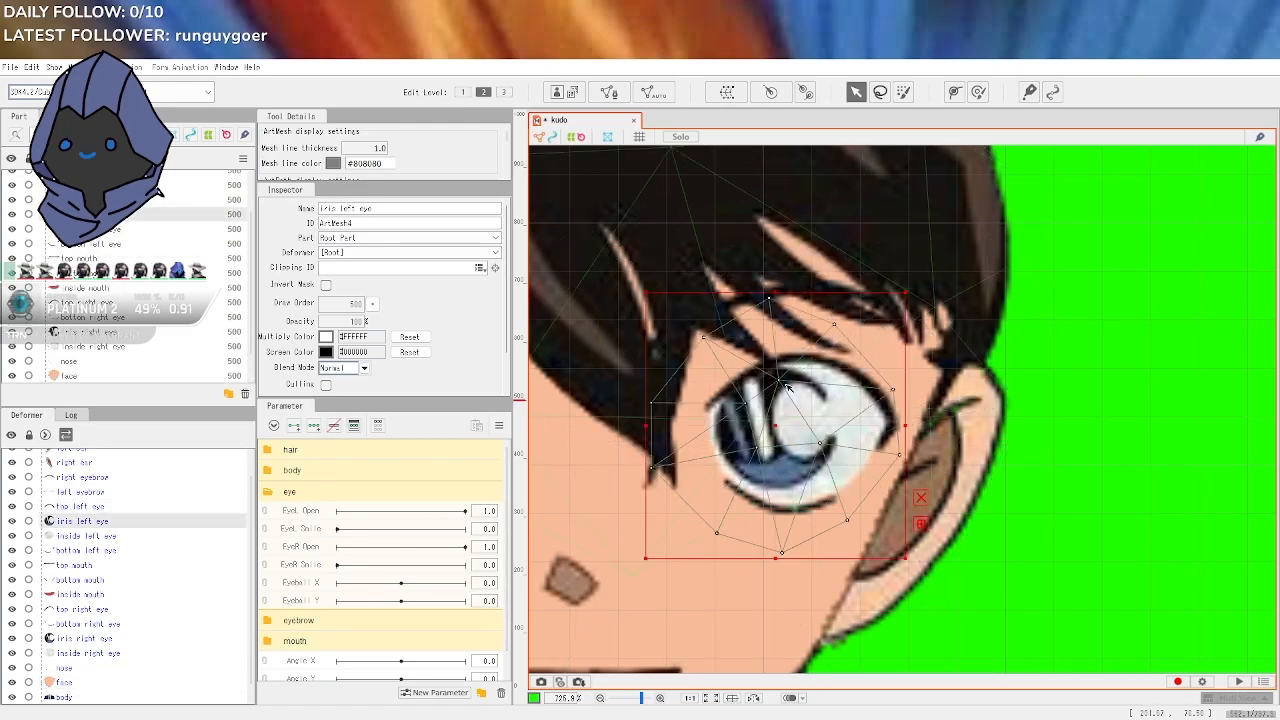
click(793, 362)
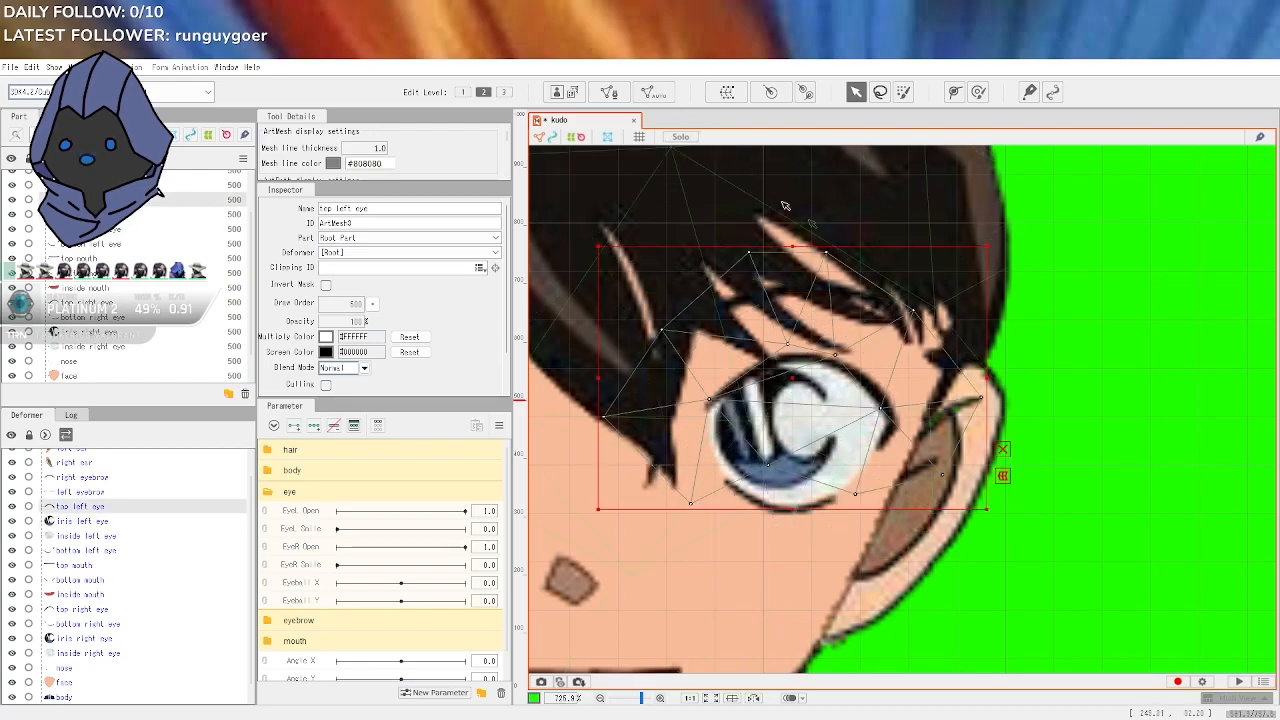
click(1150, 326)
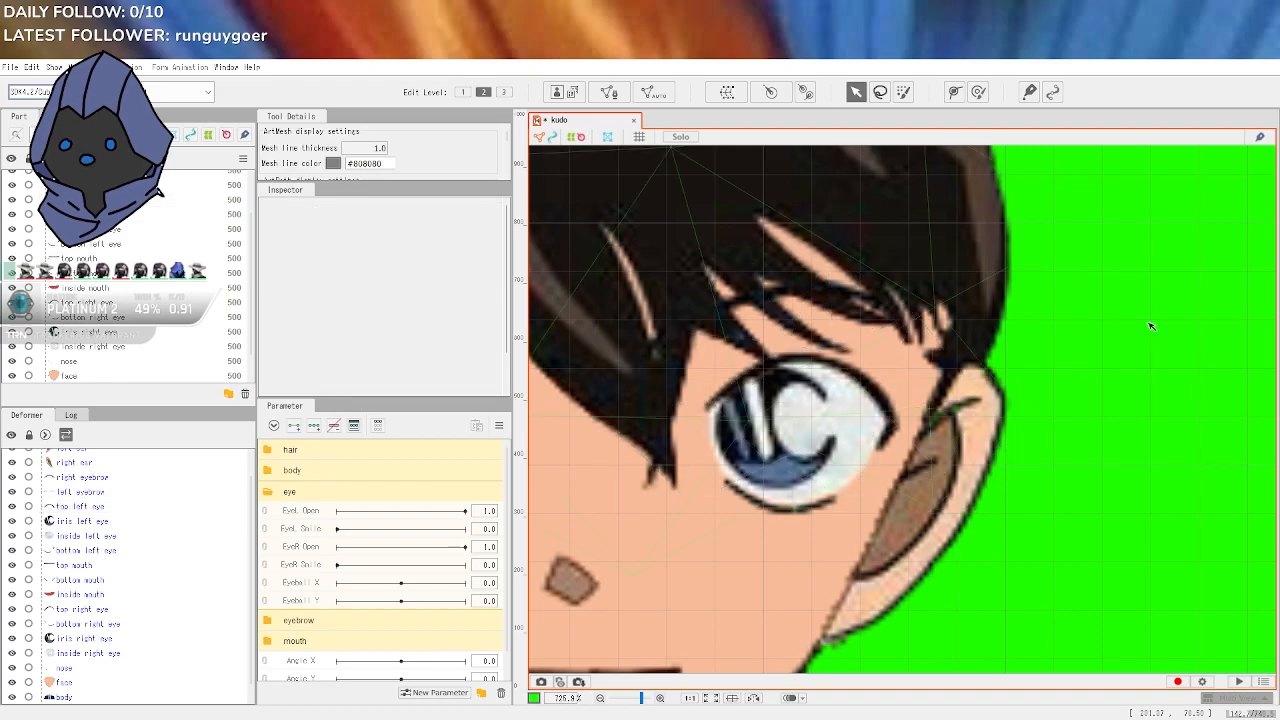
Try undoing the automatic mesh generation on all selected parts, restore the previous meshes and clear the selection
click(654, 93)
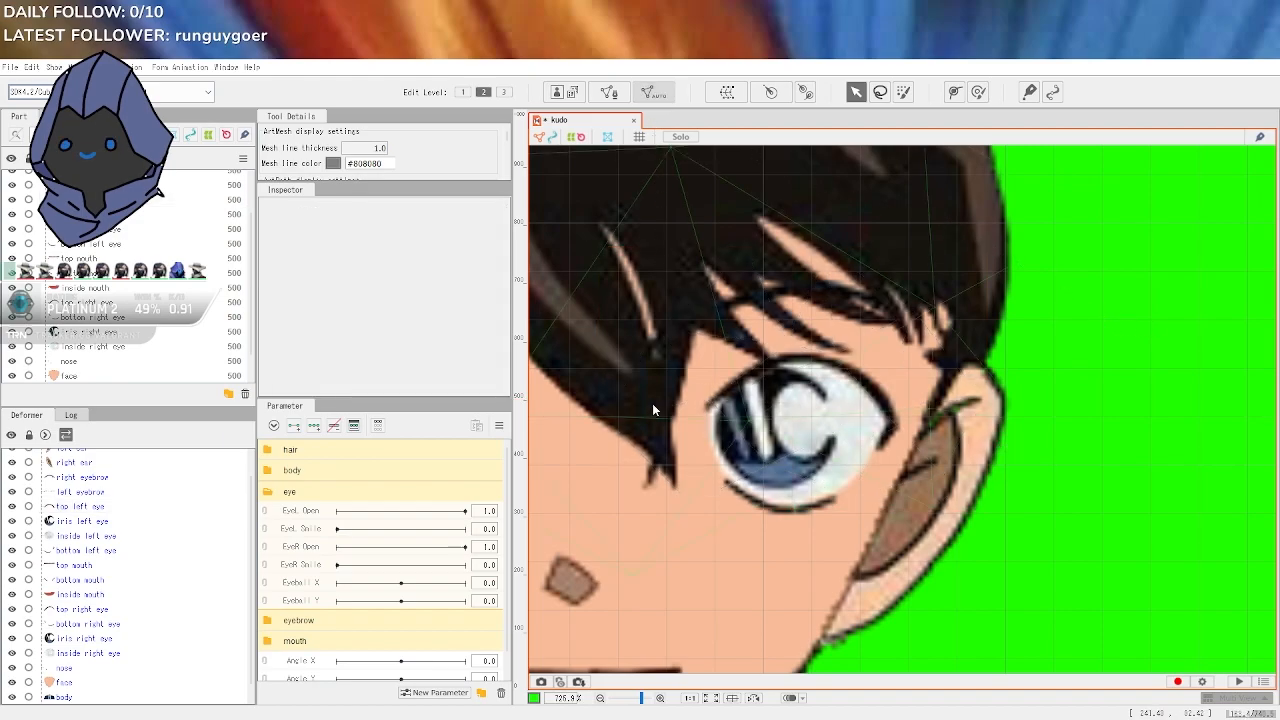
key(ctrl+a)
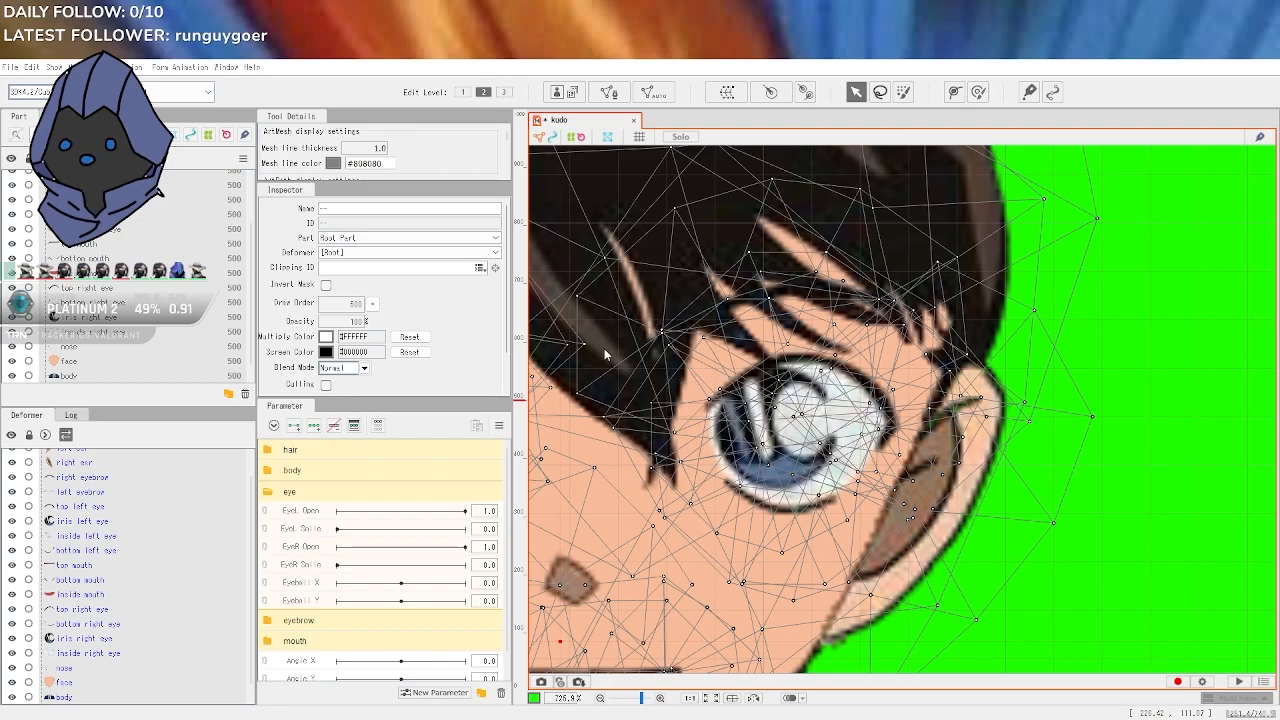
key(ctrl+z)
key(ctrl+z)
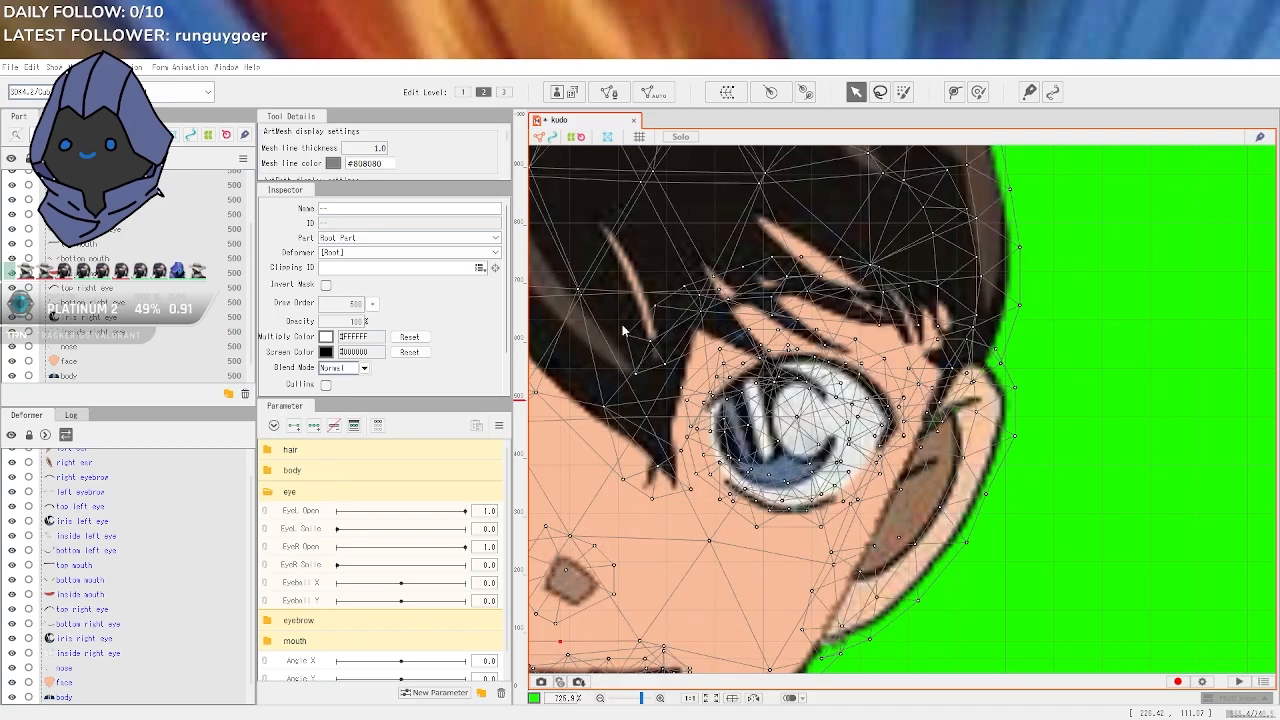
key(ctrl+z)
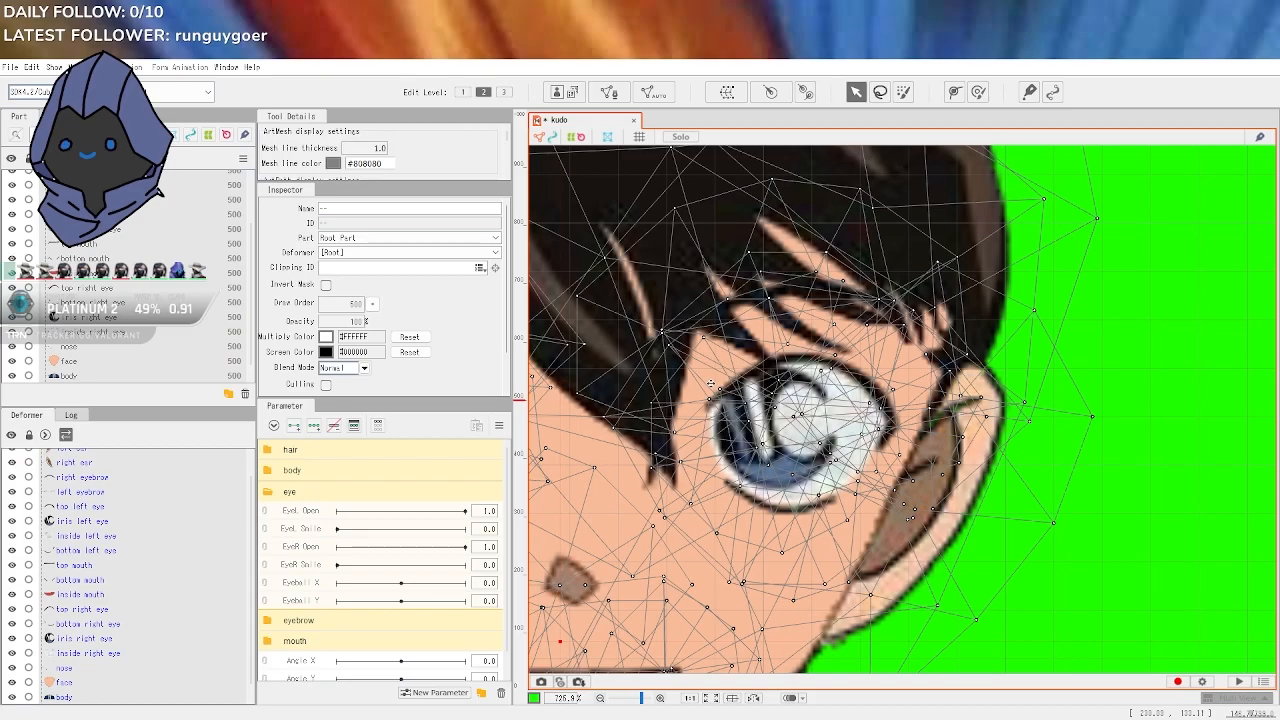
scroll(858, 395, down, 3)
scroll(860, 390, up, 6)
scroll(840, 424, down, 2)
scroll(840, 424, down, 3)
key(Escape)
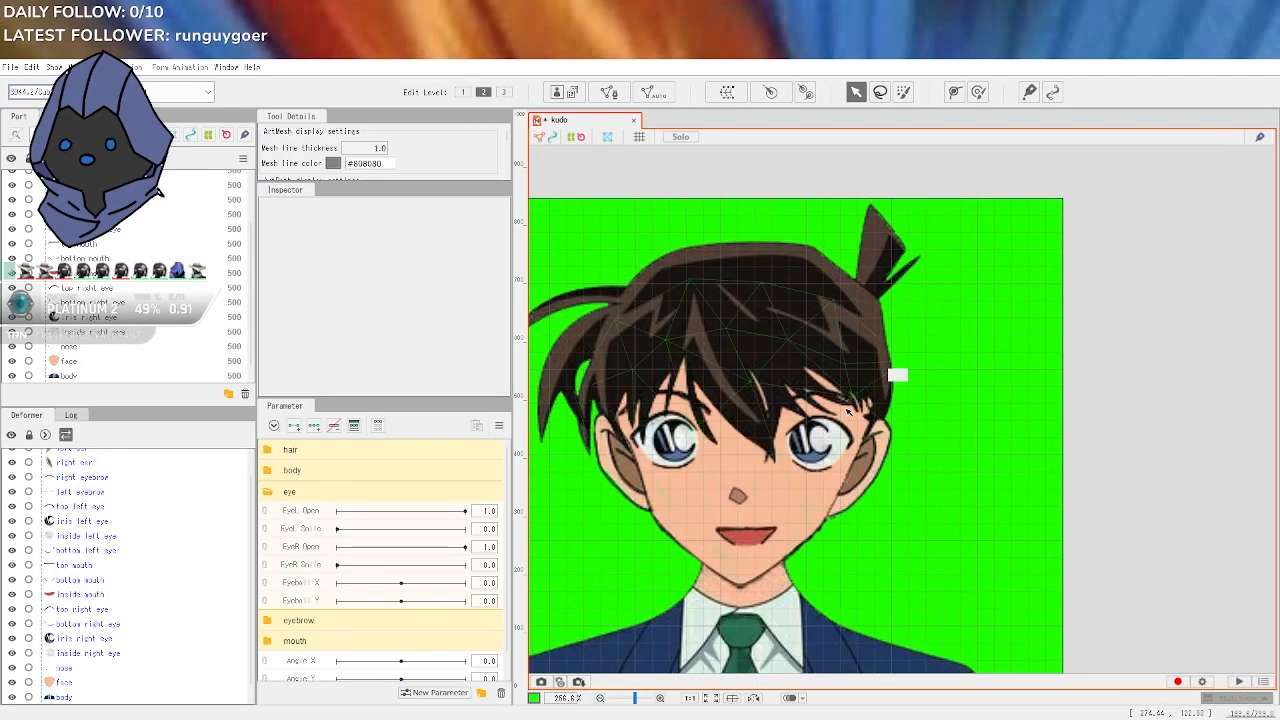
Open the top left eye for manual mesh editing and delete the outer vertices above the lash line
scroll(820, 438, up, 3)
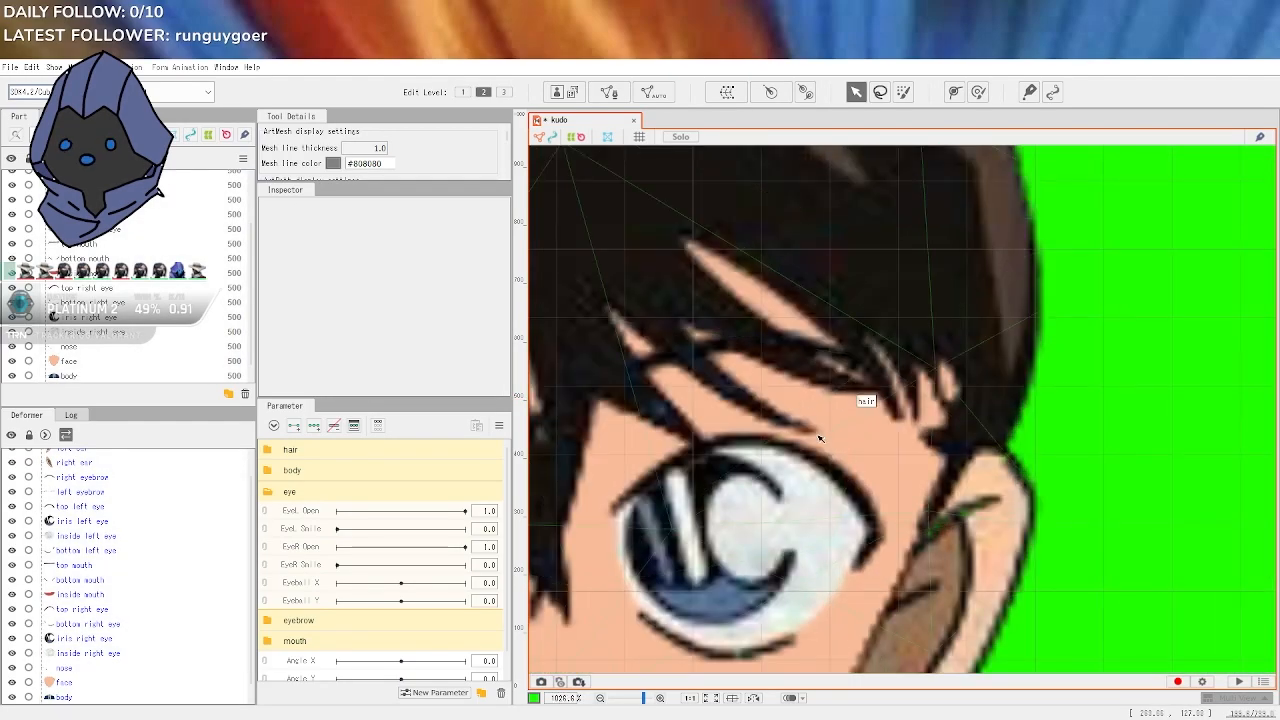
click(90, 507)
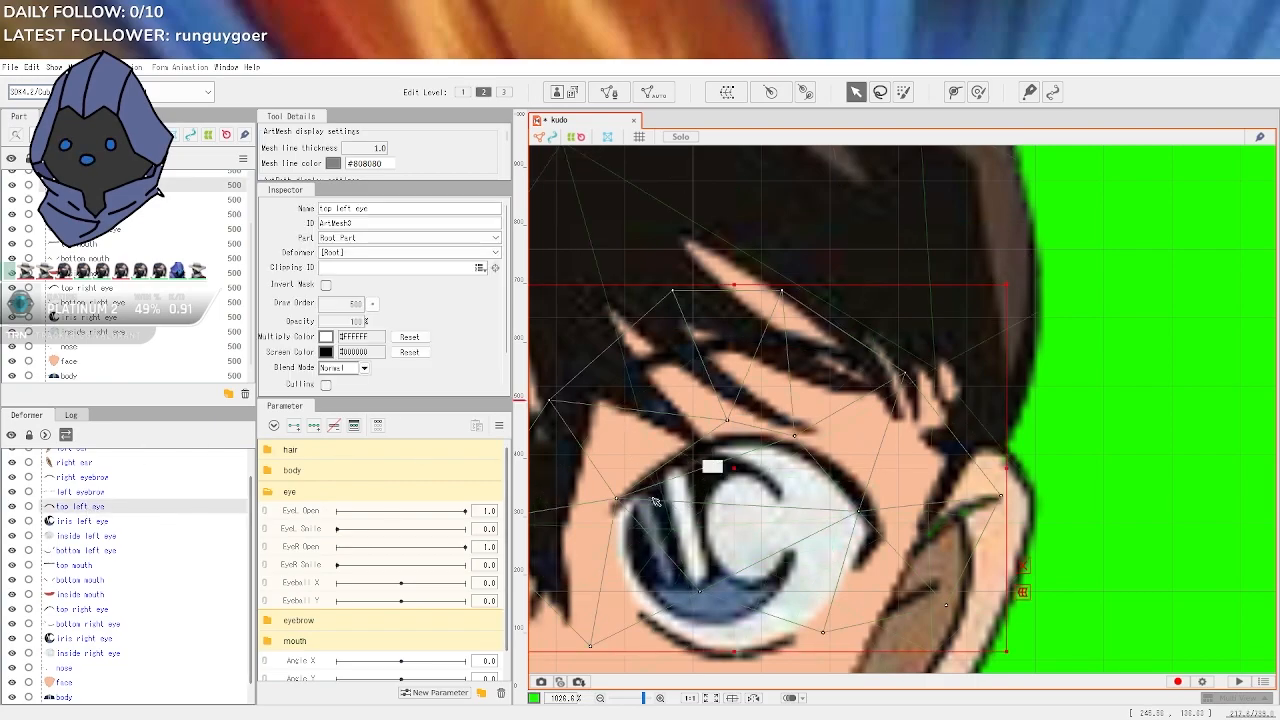
scroll(650, 505, down, 1)
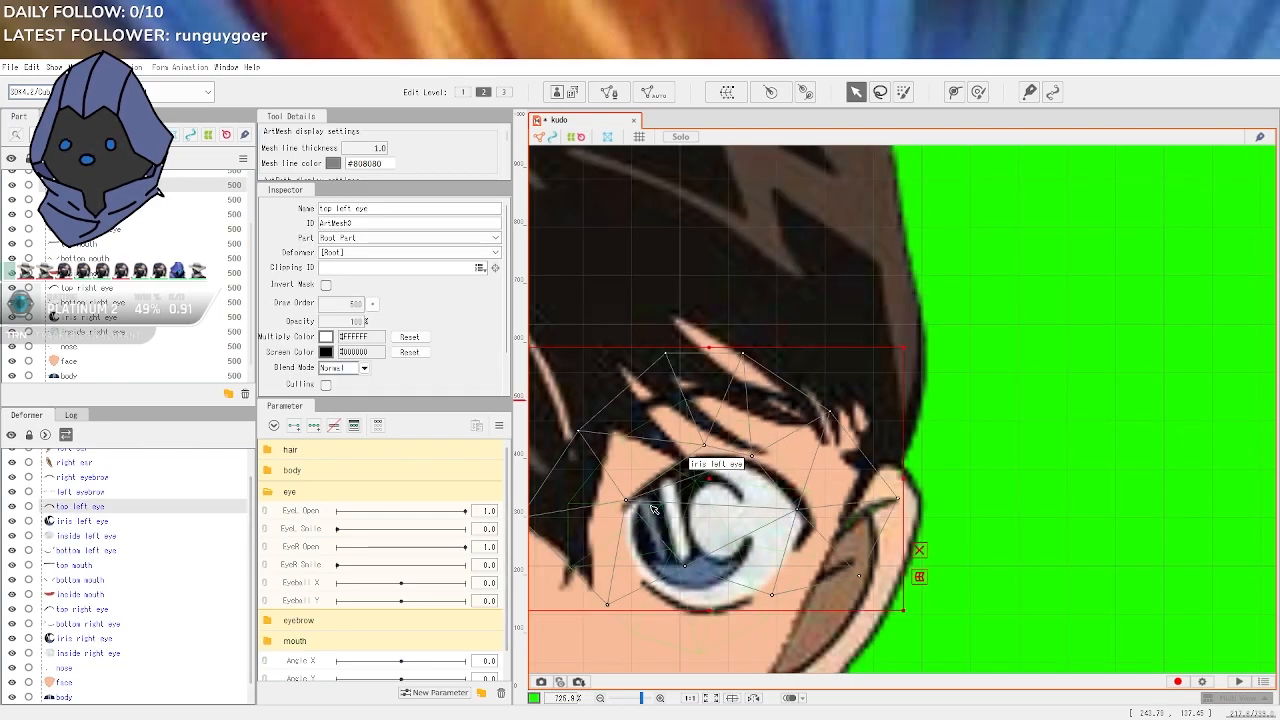
click(607, 93)
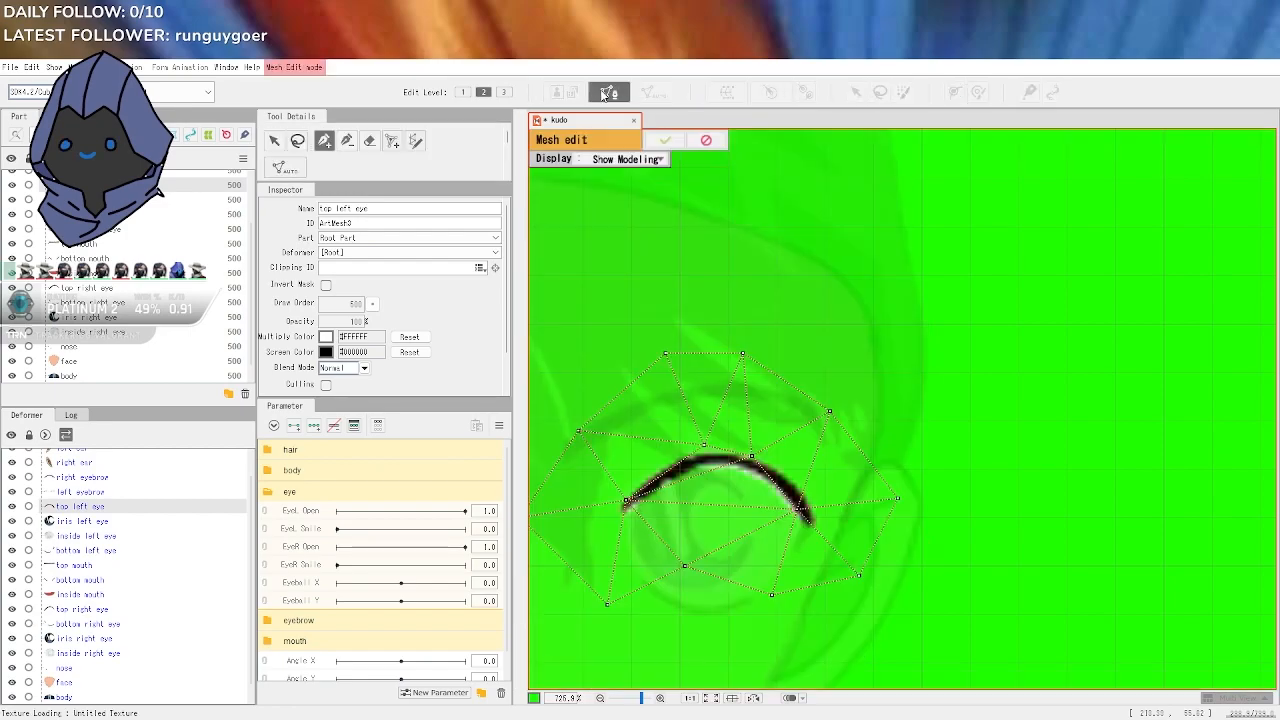
click(347, 142)
click(580, 423)
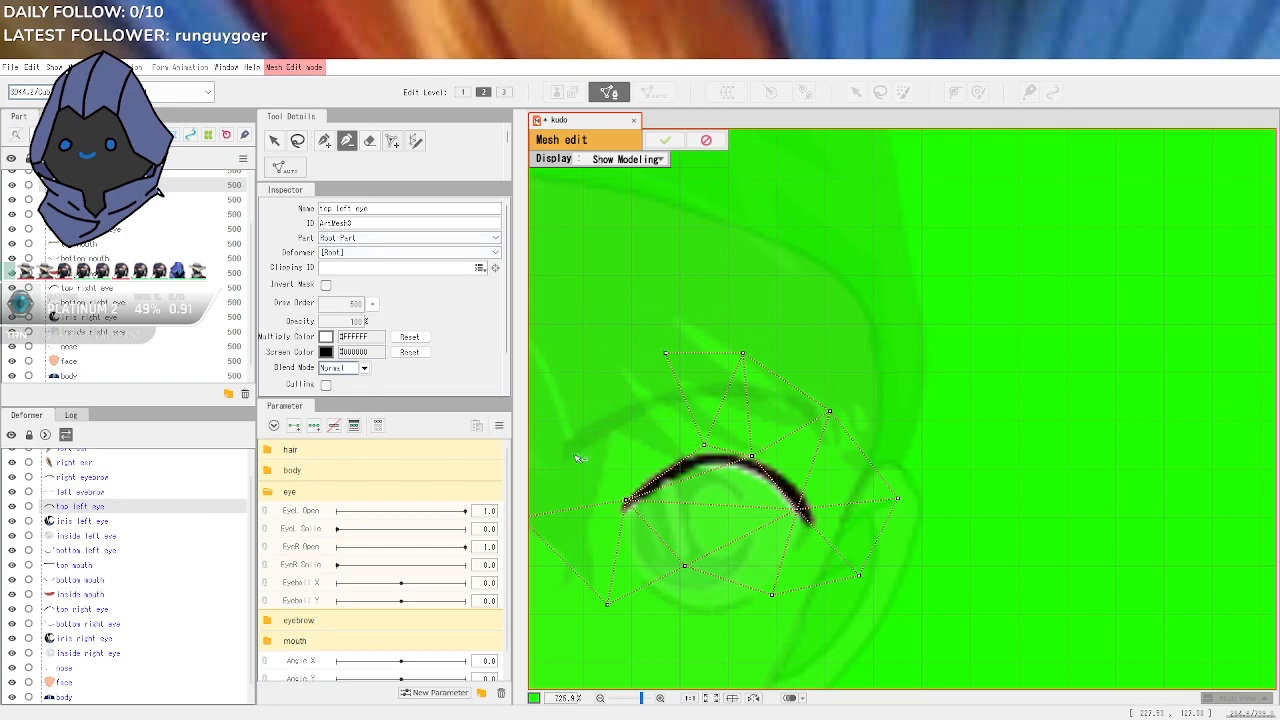
drag(665, 355, 742, 355)
click(664, 354)
click(743, 354)
click(826, 410)
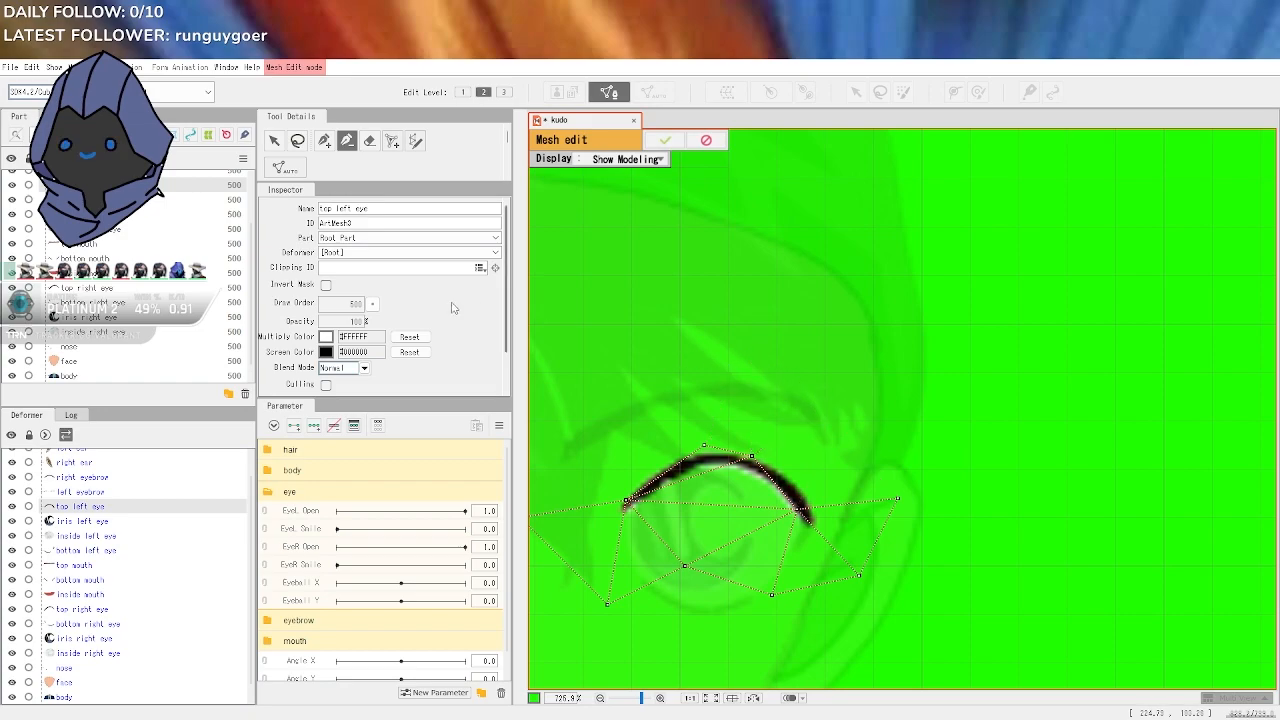
Erase all remaining mesh points and edges of the top left eye
click(370, 141)
click(746, 462)
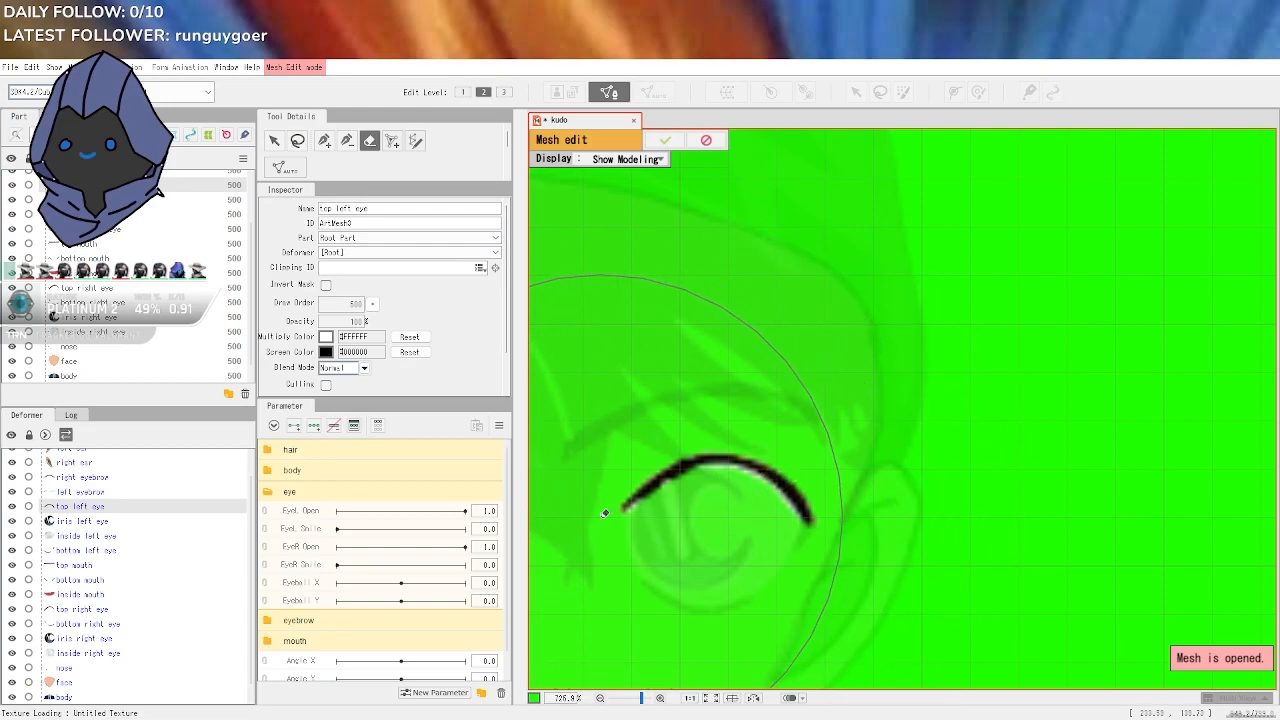
scroll(717, 492, up, 3)
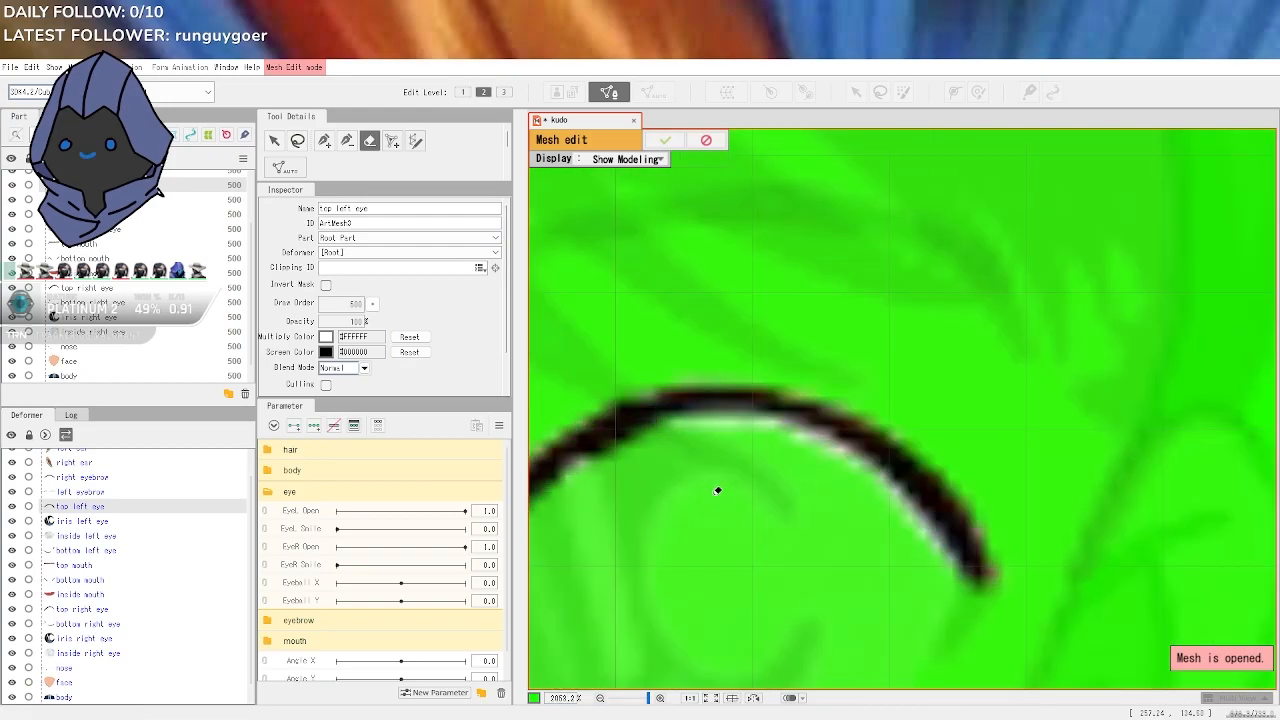
scroll(717, 490, down, 1)
mouse_move(688, 499)
mouse_down()
mouse_move(746, 477)
mouse_move(760, 446)
mouse_up()
scroll(756, 423, up, 2)
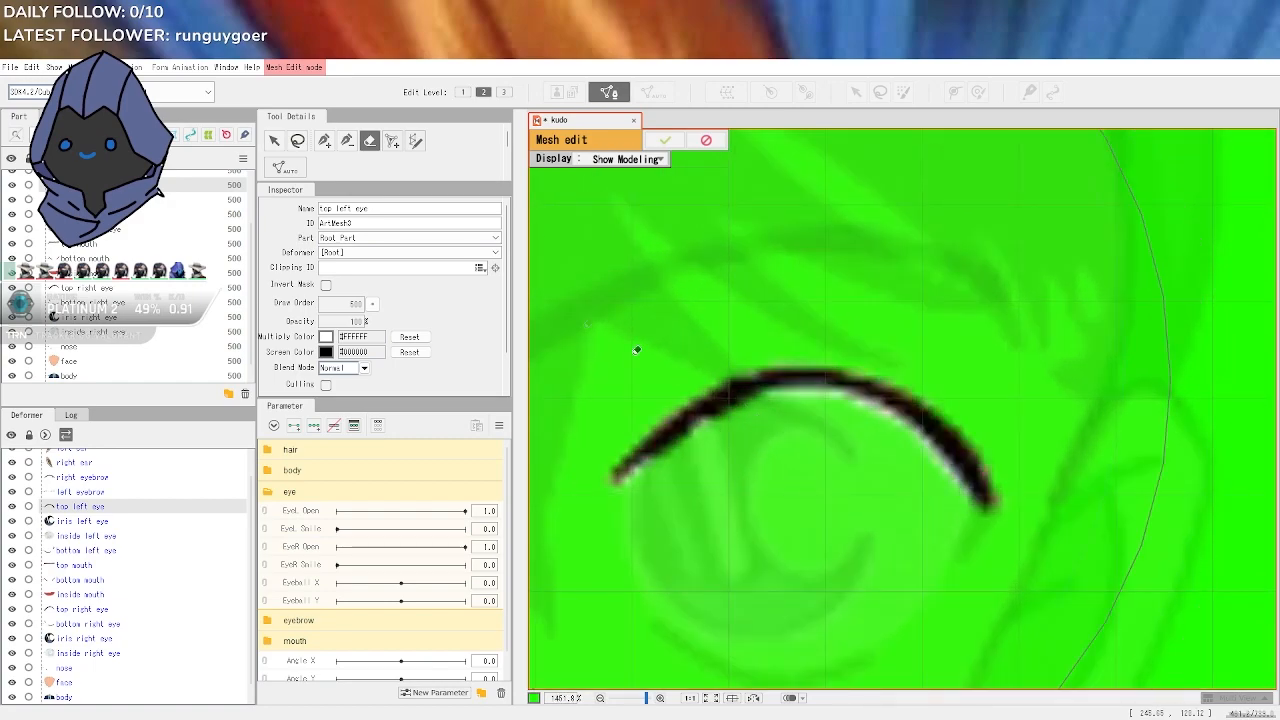
Place closely spaced mesh points along the upper edge of the lash line, from the inner corner to the outer tip
click(324, 141)
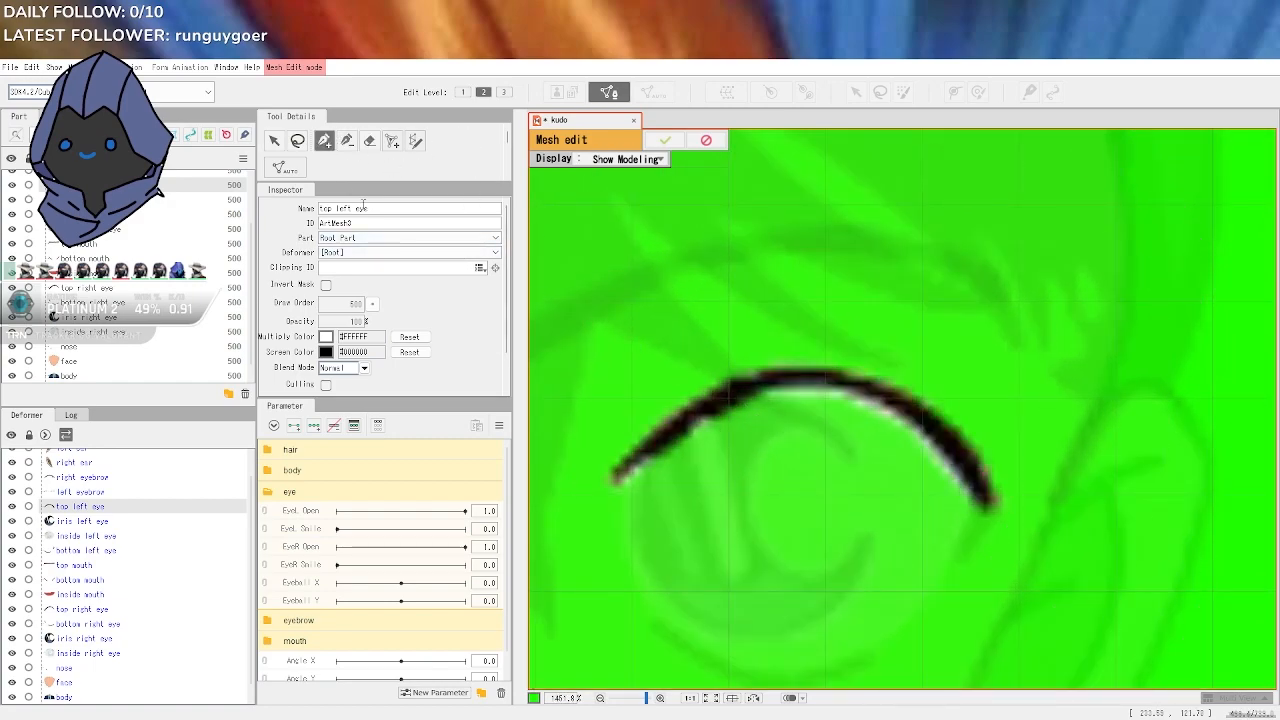
scroll(630, 445, up, 1)
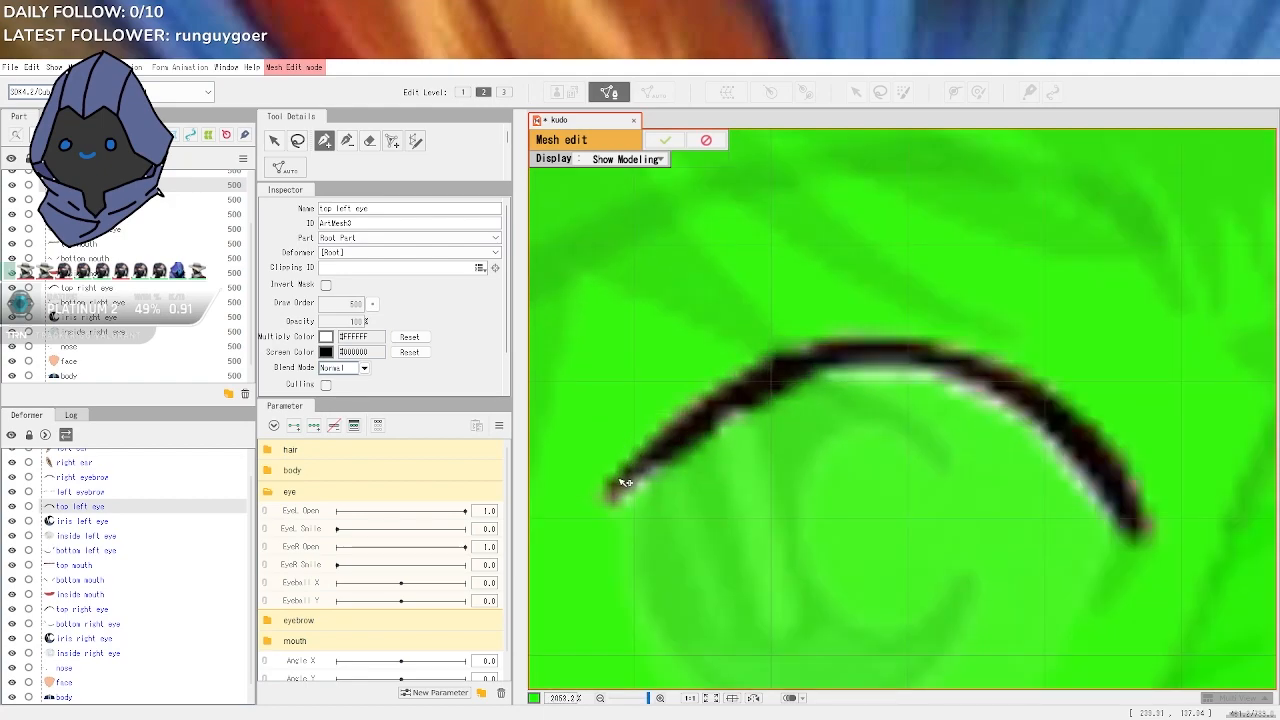
click(608, 468)
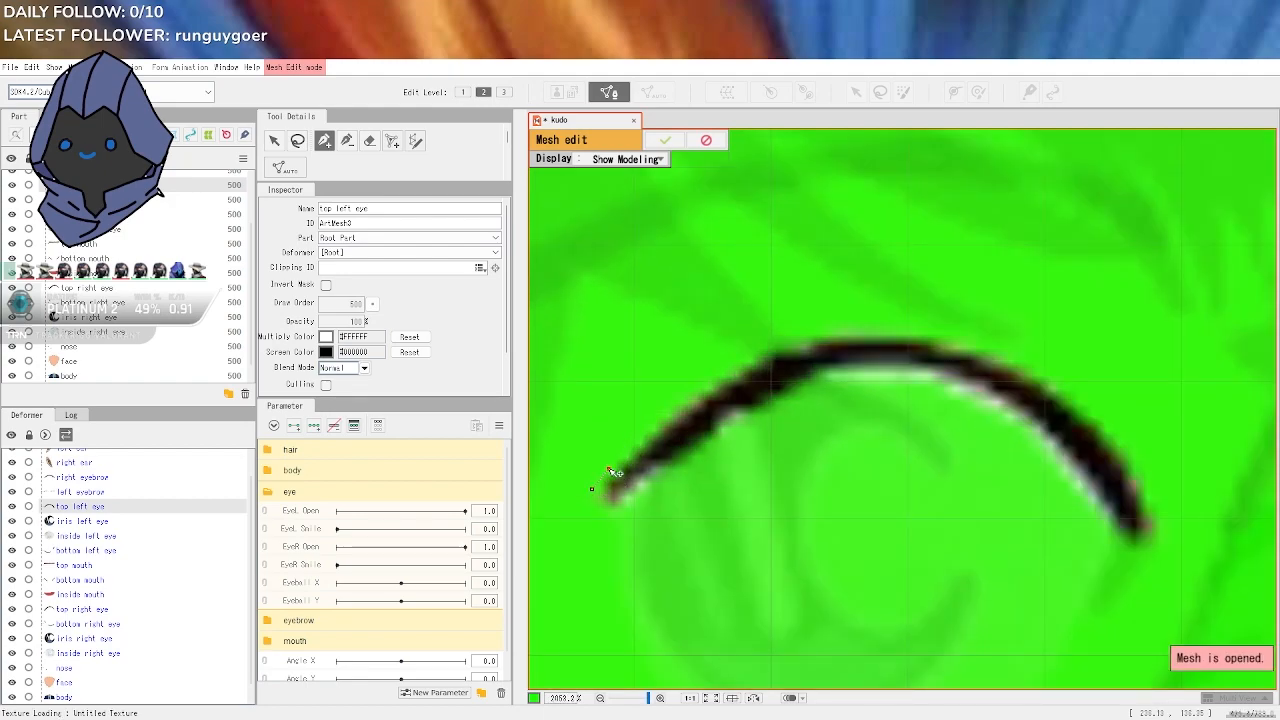
click(635, 443)
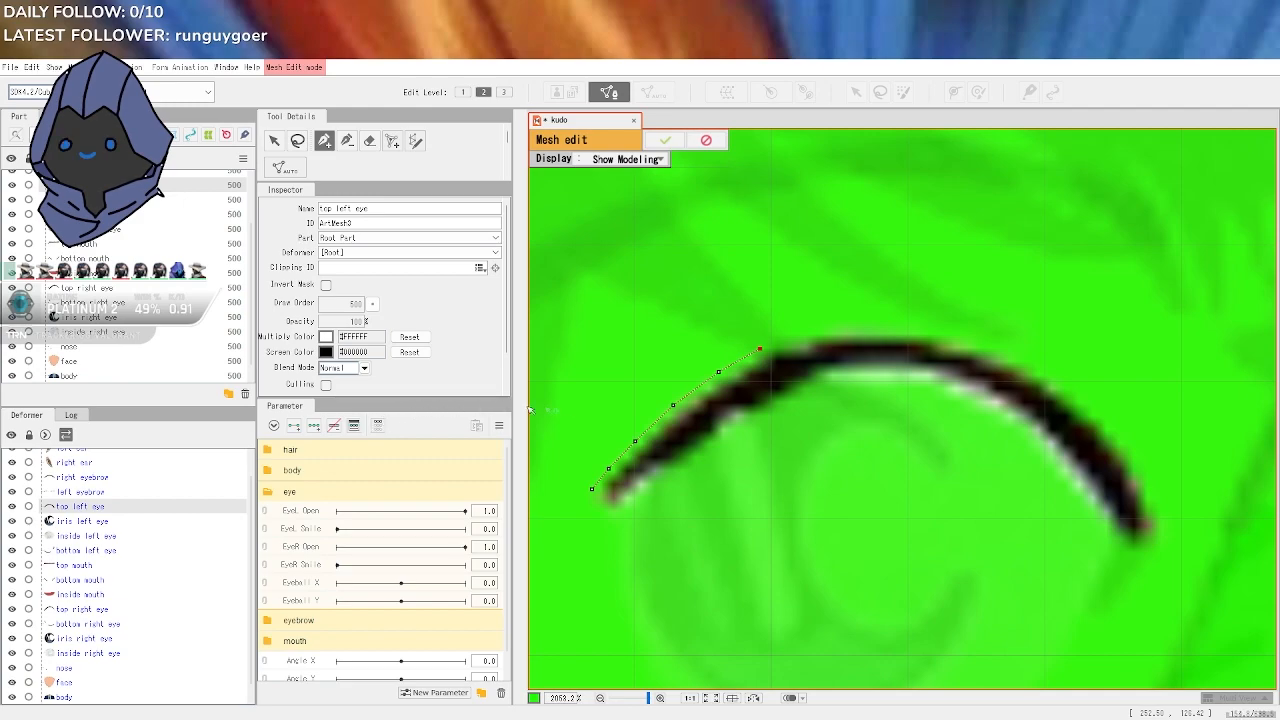
click(805, 333)
click(858, 327)
click(917, 328)
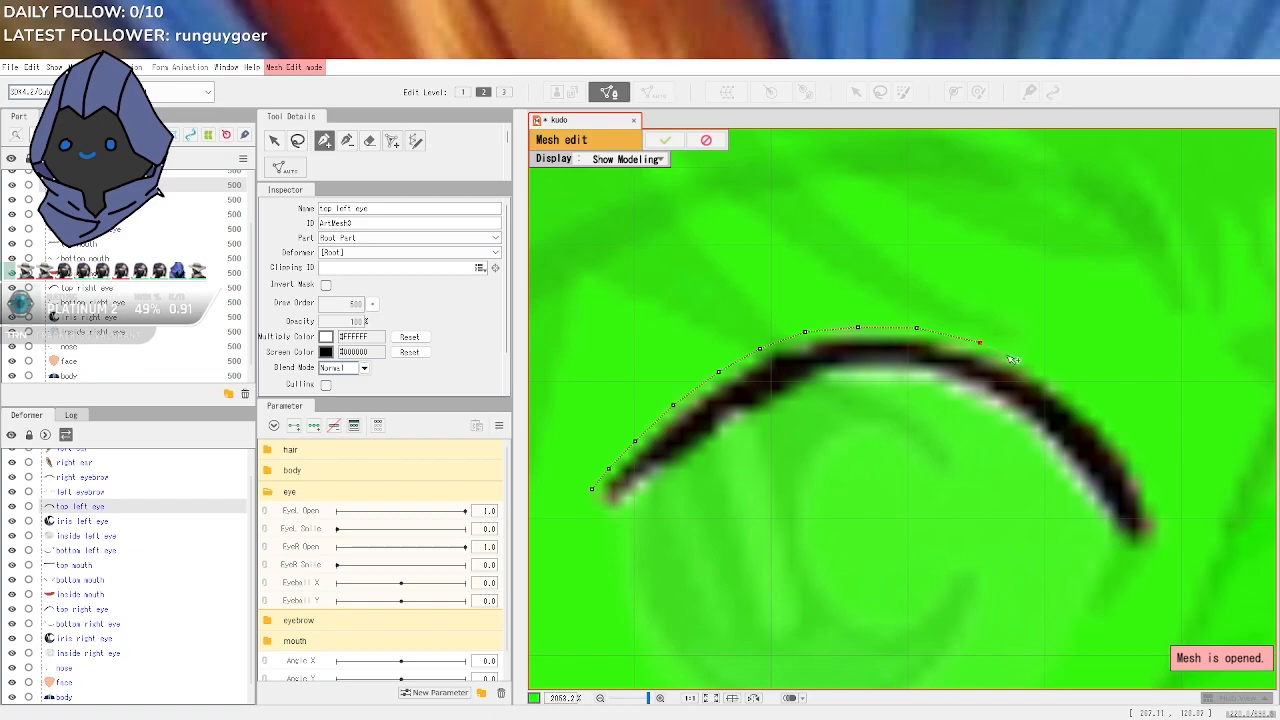
click(1061, 384)
click(1099, 414)
click(1130, 447)
click(1152, 487)
click(1162, 536)
Continue the mesh points around the outer tip and back along the lash line's lower edge, closing the outline at the inner corner
click(1146, 550)
click(1118, 550)
click(1061, 465)
click(936, 388)
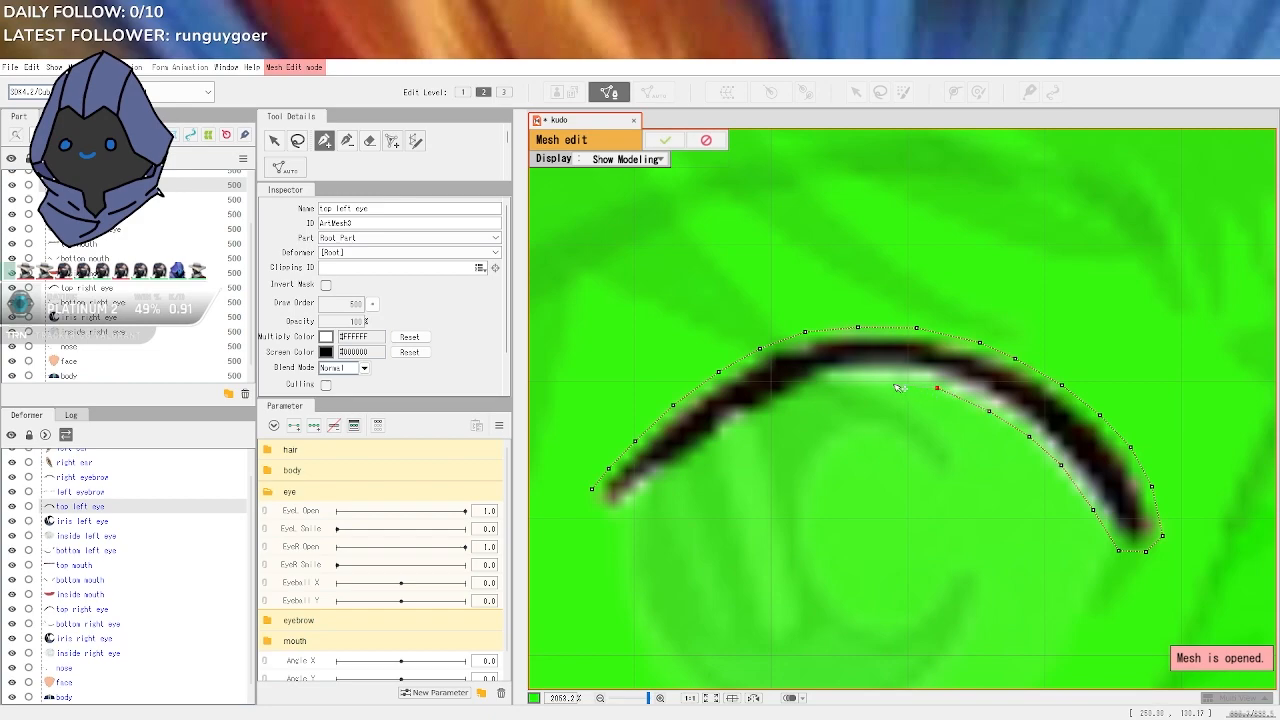
click(832, 385)
click(792, 400)
click(750, 430)
click(707, 451)
click(671, 484)
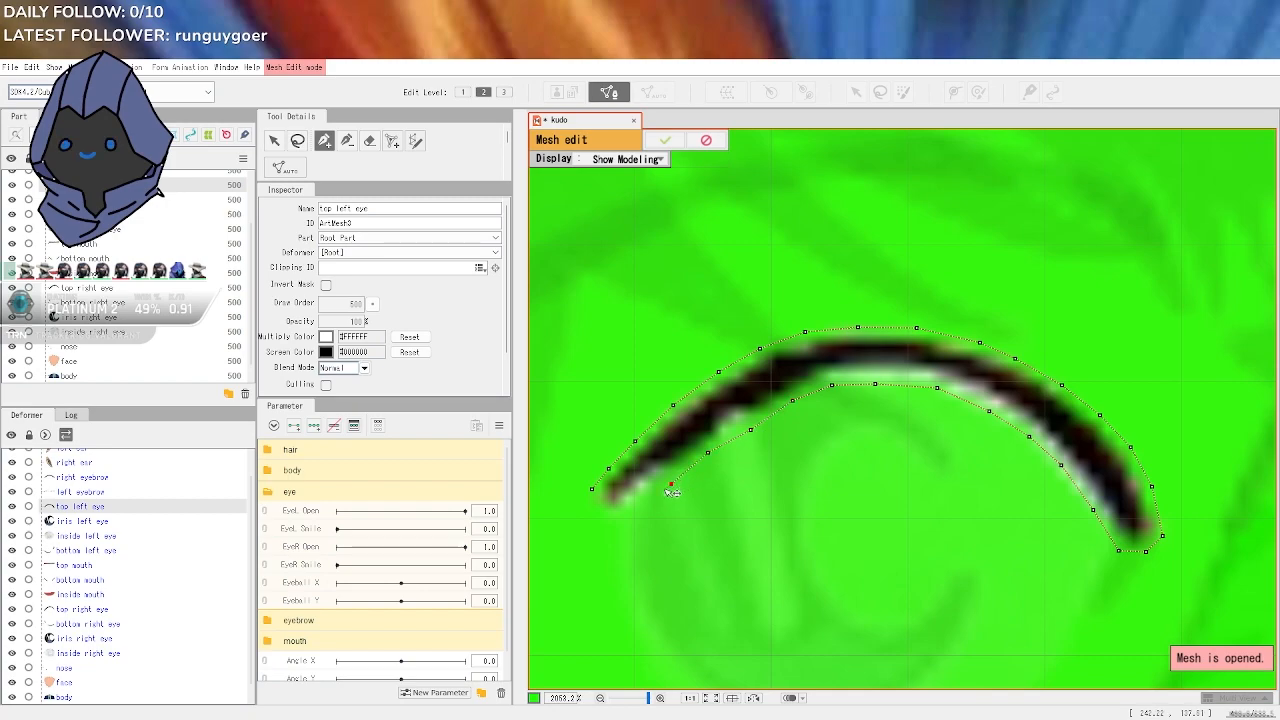
click(592, 490)
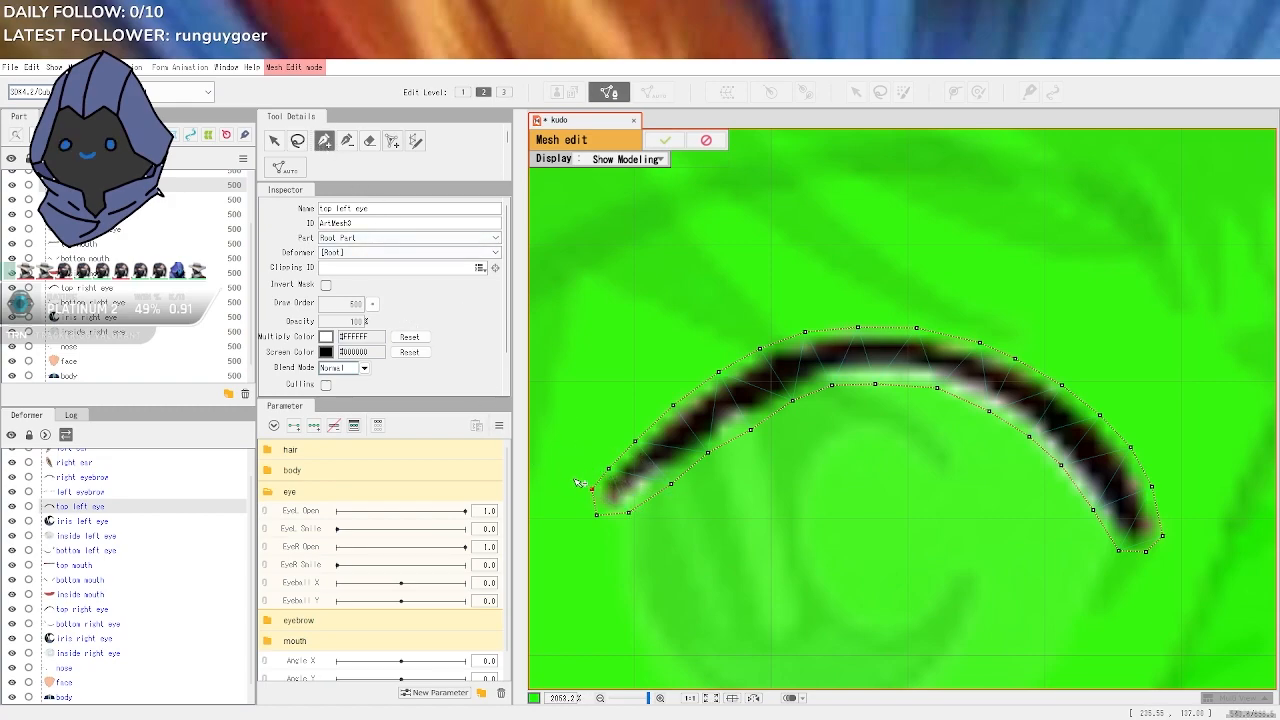
Begin a second row of mesh points just outside the outline, from the inner corner over the top of the lash line
scroll(589, 490, up, 2)
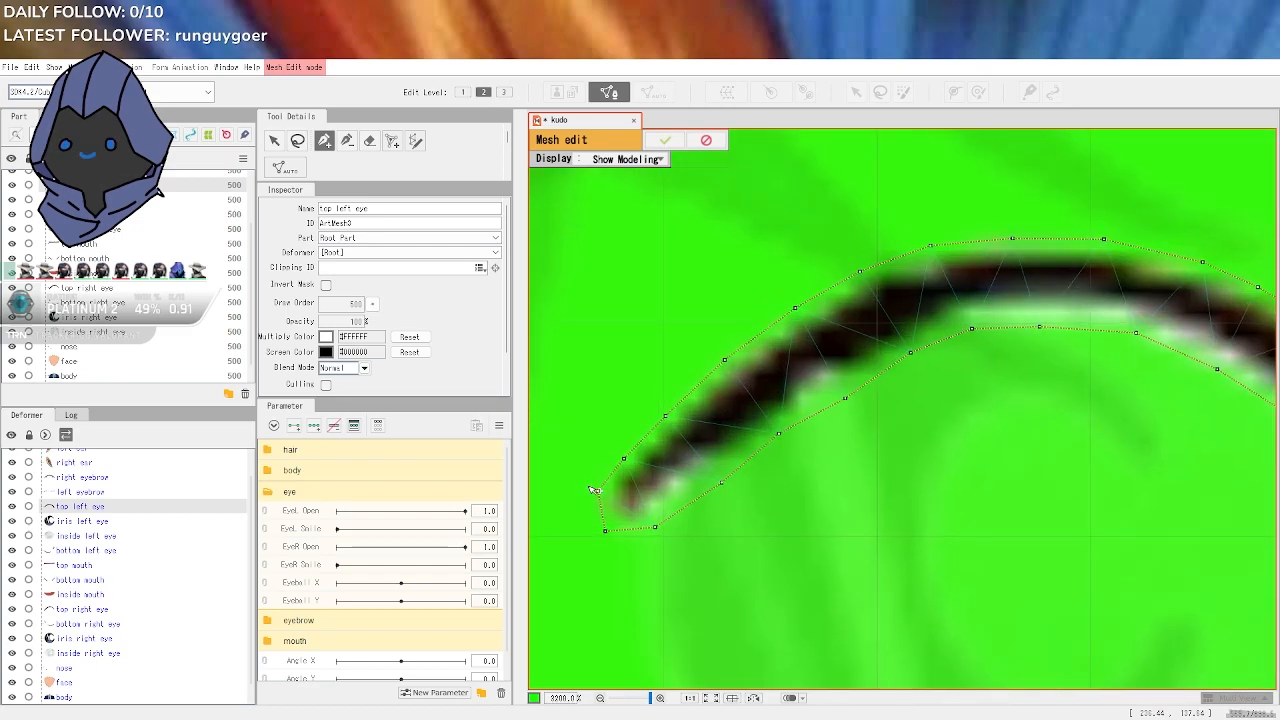
click(596, 489)
click(612, 447)
click(653, 399)
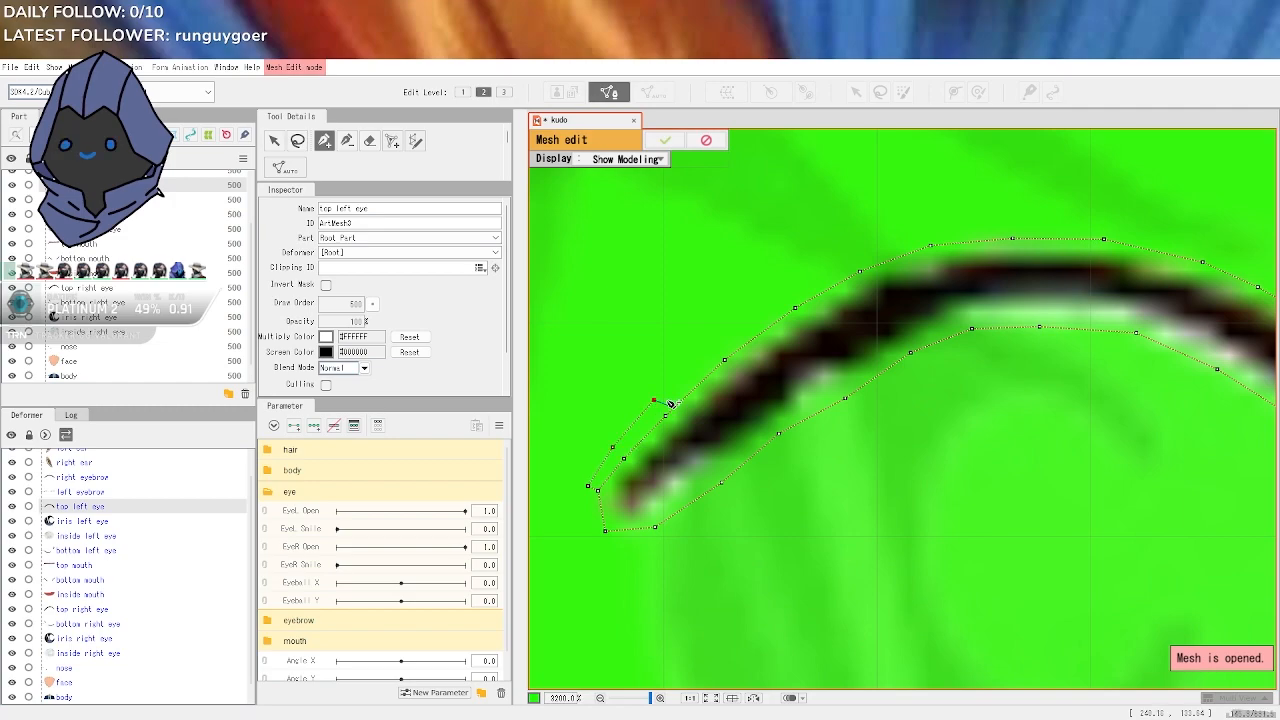
click(712, 345)
click(784, 292)
click(848, 253)
click(926, 229)
click(1011, 219)
click(1106, 222)
Continue the second row of mesh points just outside the outline, down the lash line's outer slope to its outer tip
mouse_move(1248, 266)
mouse_down()
mouse_move(1128, 277)
mouse_move(817, 254)
mouse_up()
click(831, 263)
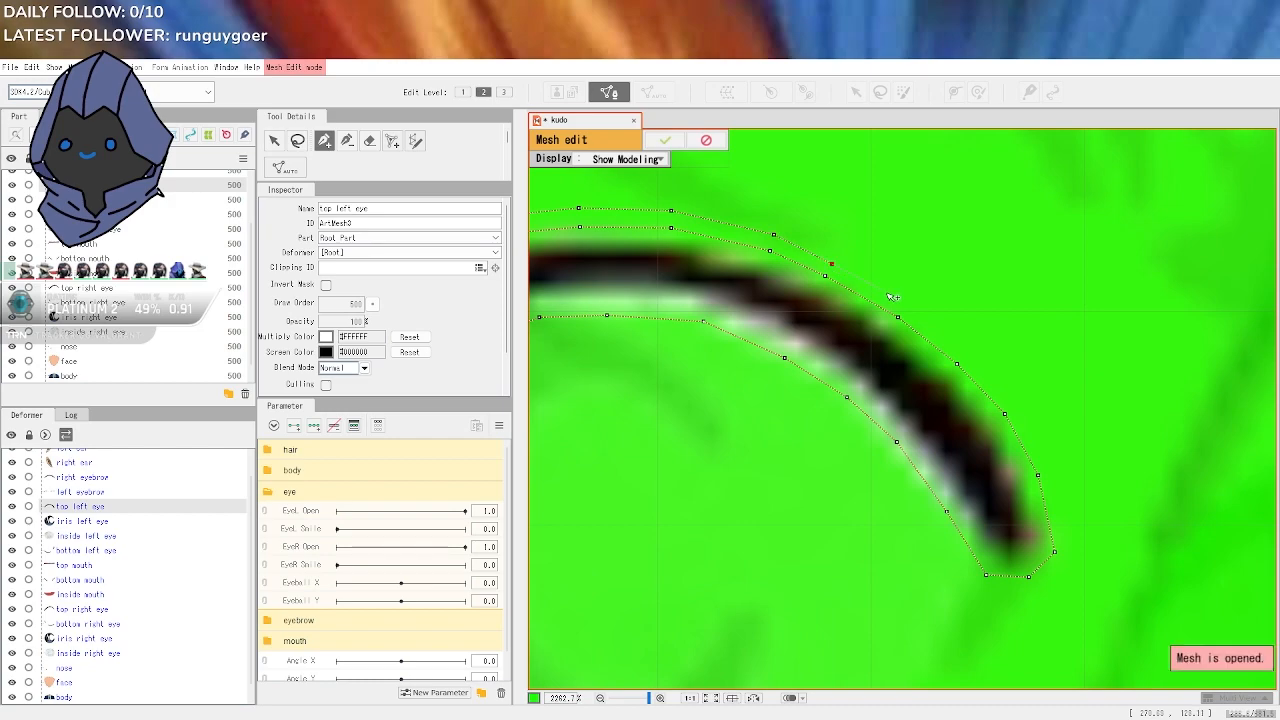
click(907, 310)
click(963, 356)
click(1013, 409)
click(1046, 470)
click(1054, 552)
key(ctrl+z)
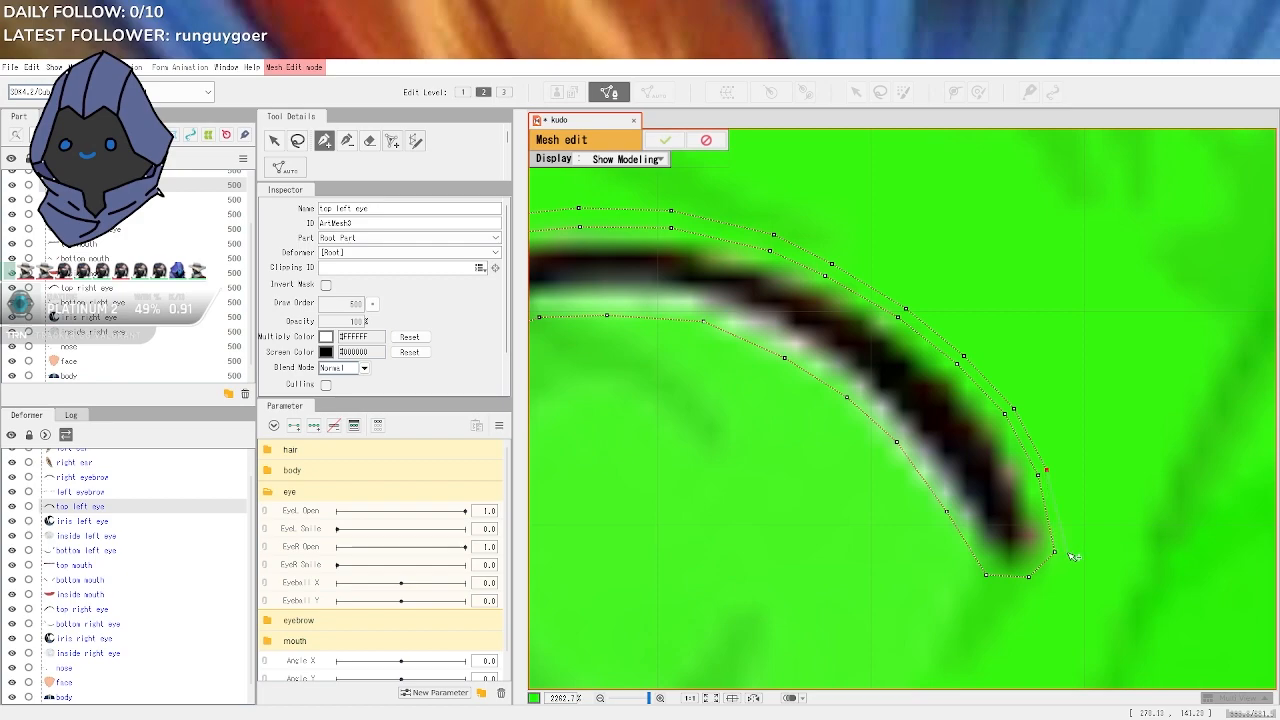
click(1066, 552)
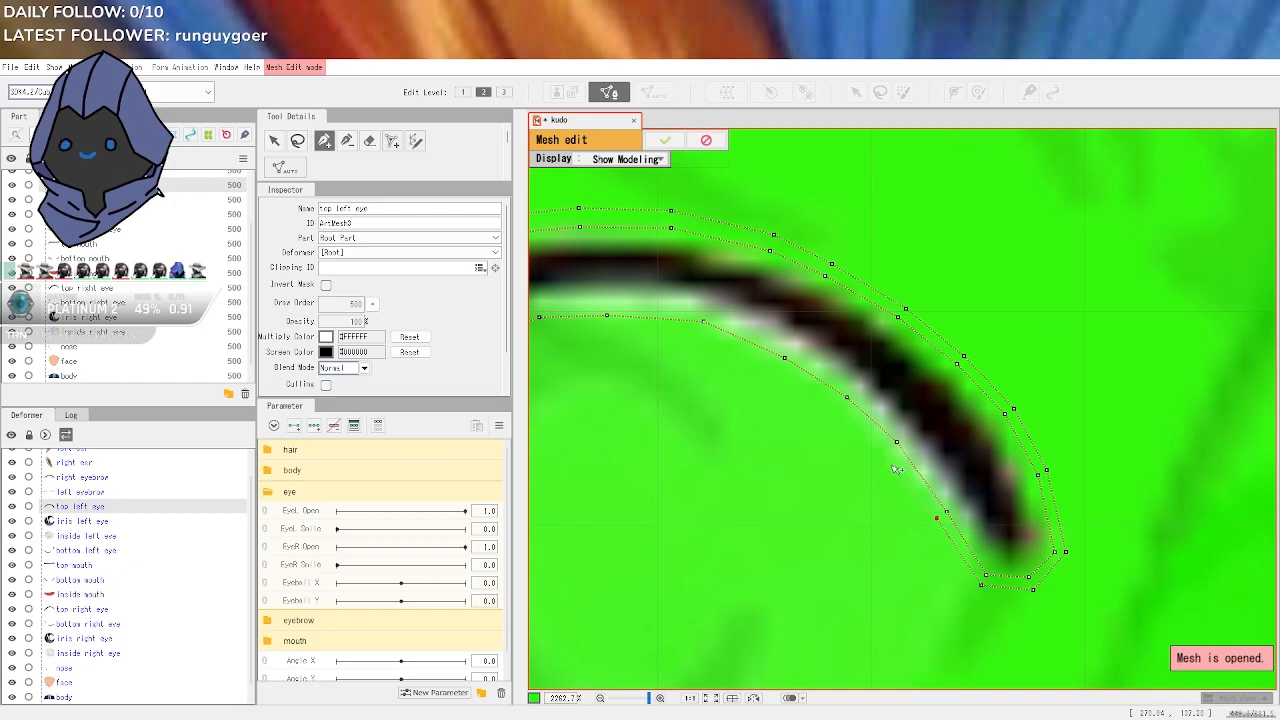
Carry the outer row of mesh points back beneath the lash line's lower edge and close it at the inner corner
click(887, 450)
drag(630, 343, 1012, 370)
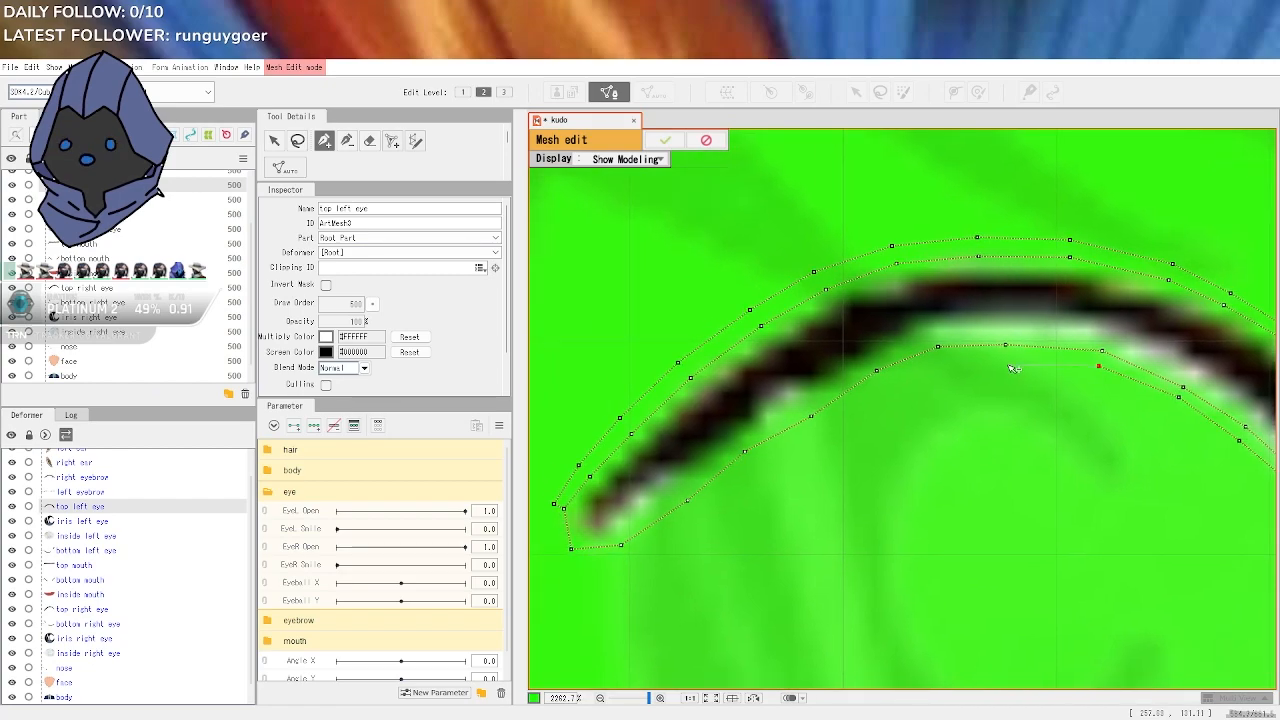
click(1006, 359)
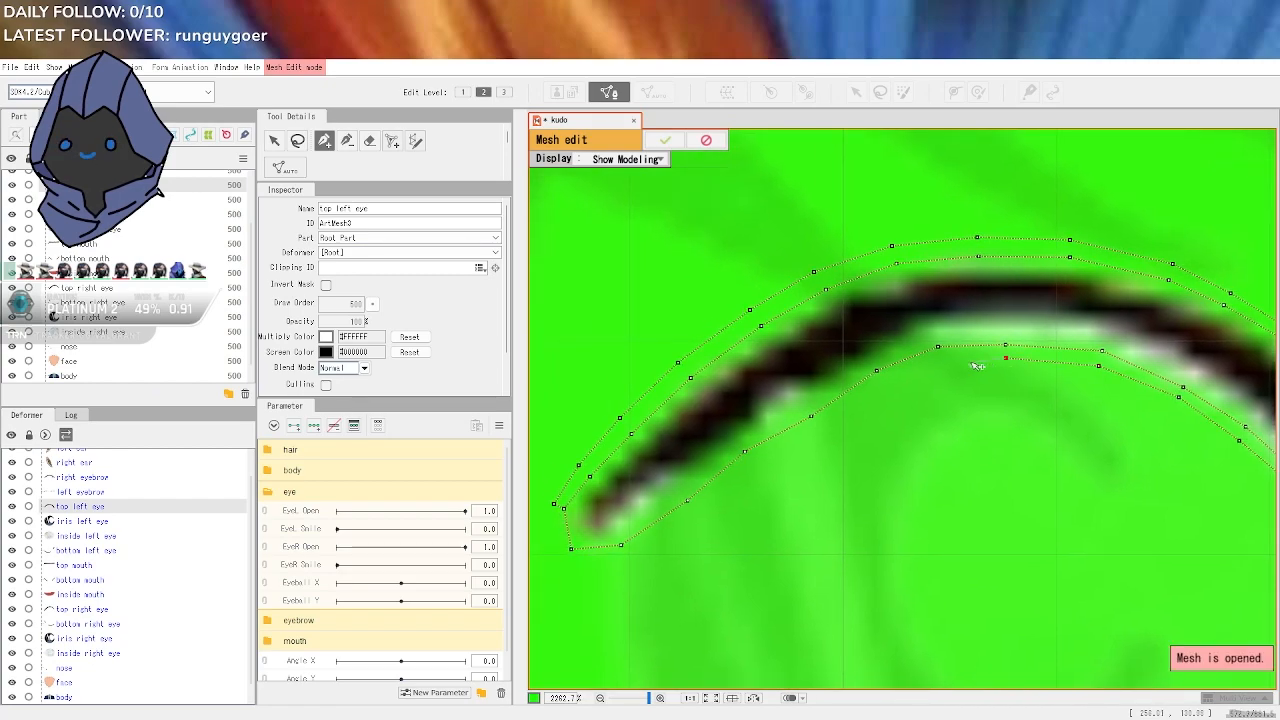
click(882, 382)
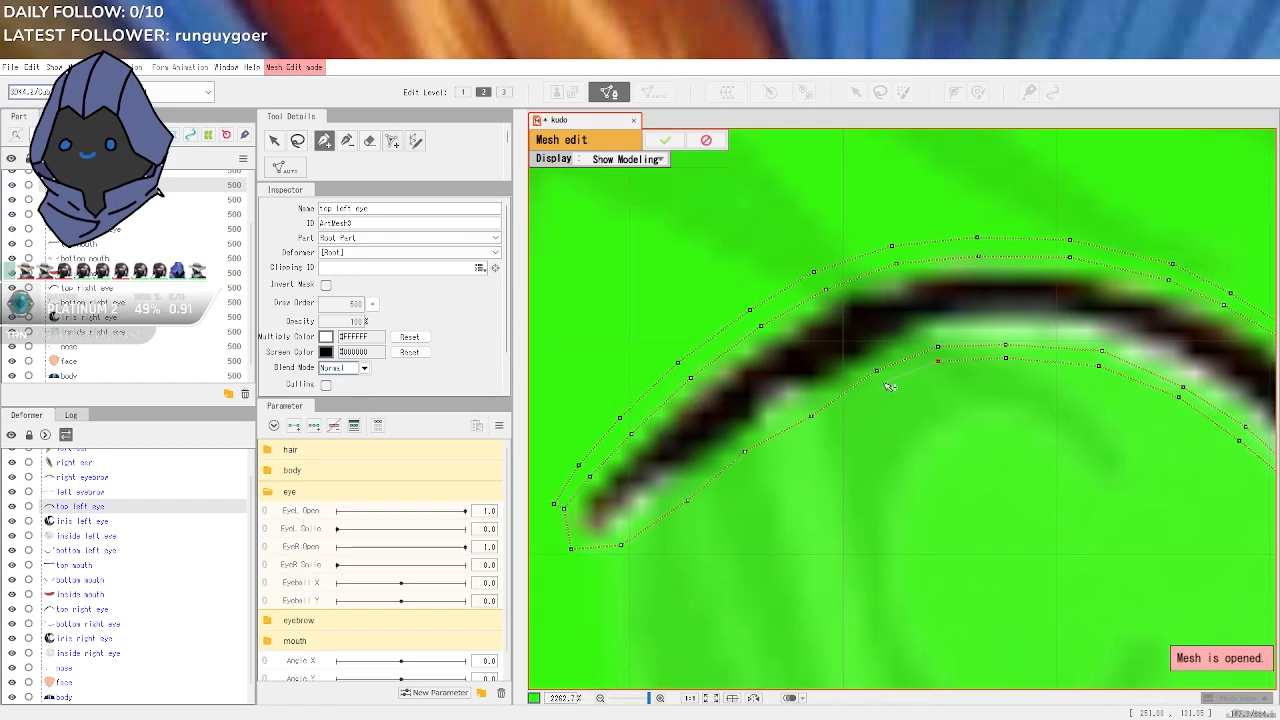
click(822, 426)
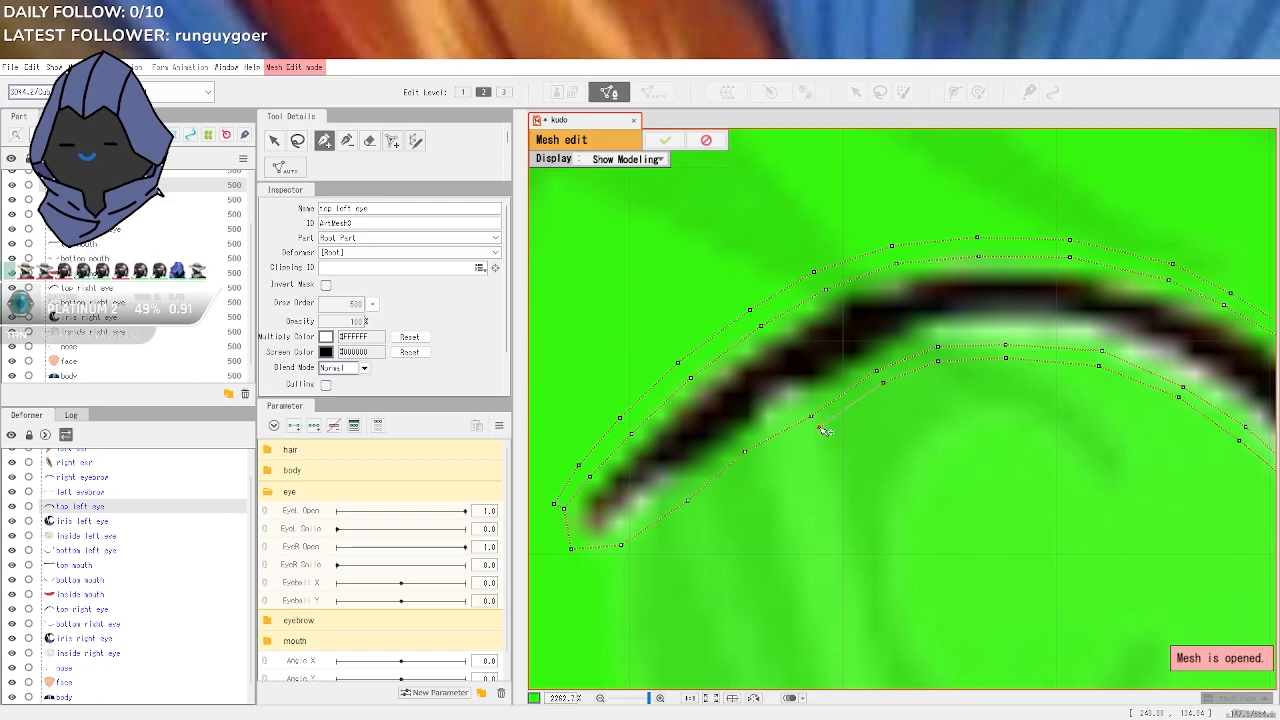
click(752, 464)
click(695, 512)
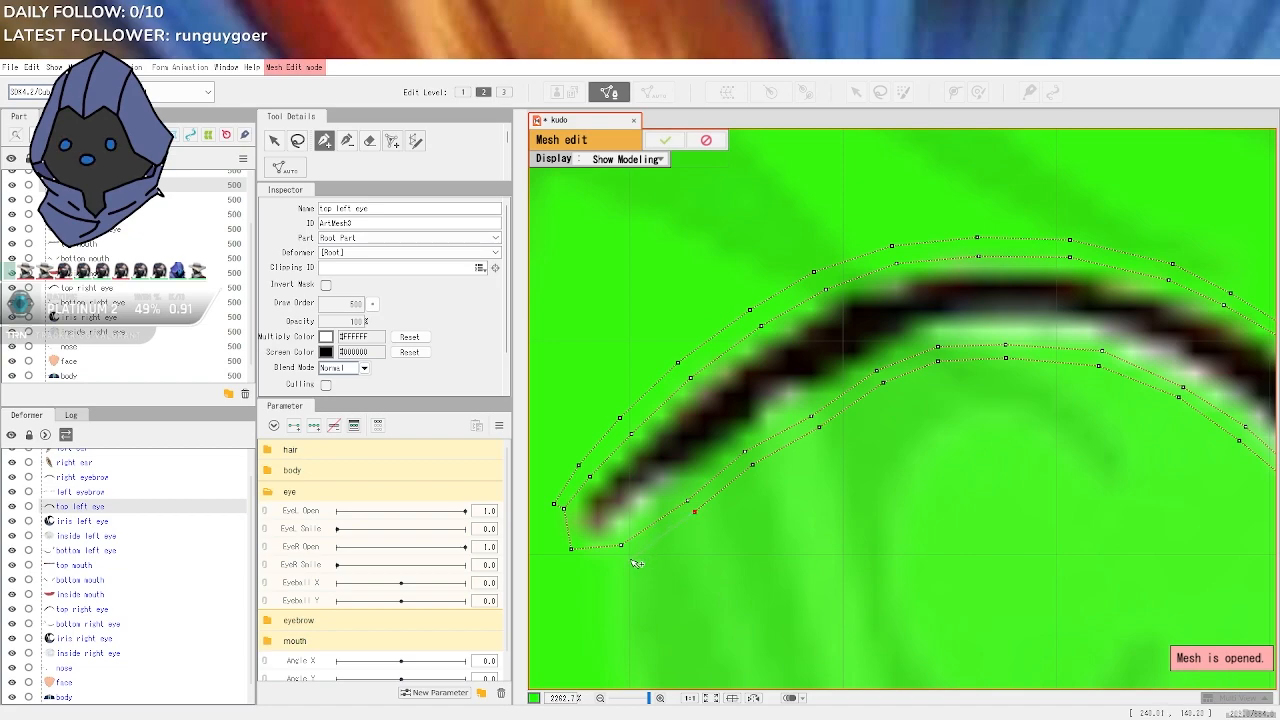
click(564, 561)
click(555, 505)
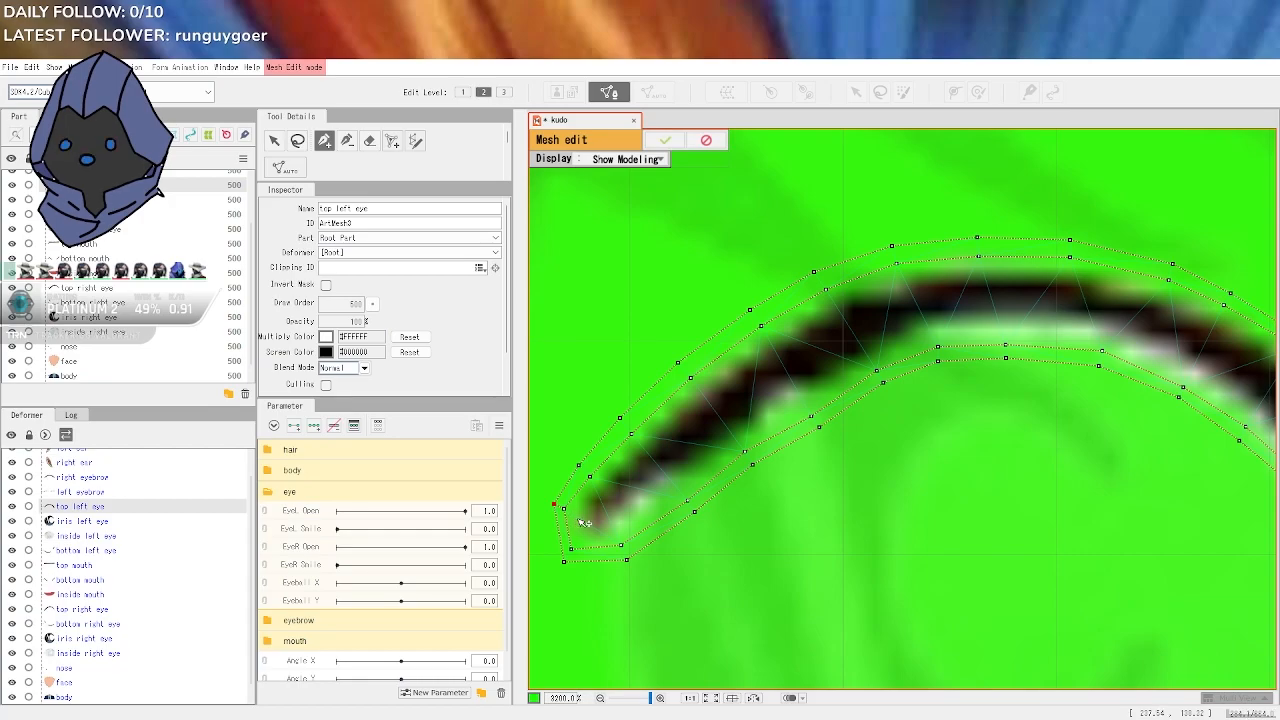
Place a third row of mesh points inside the outline along the lash line's upper edge, from the inner corner to the outer tip
scroll(591, 528, down, 5)
scroll(592, 527, up, 5)
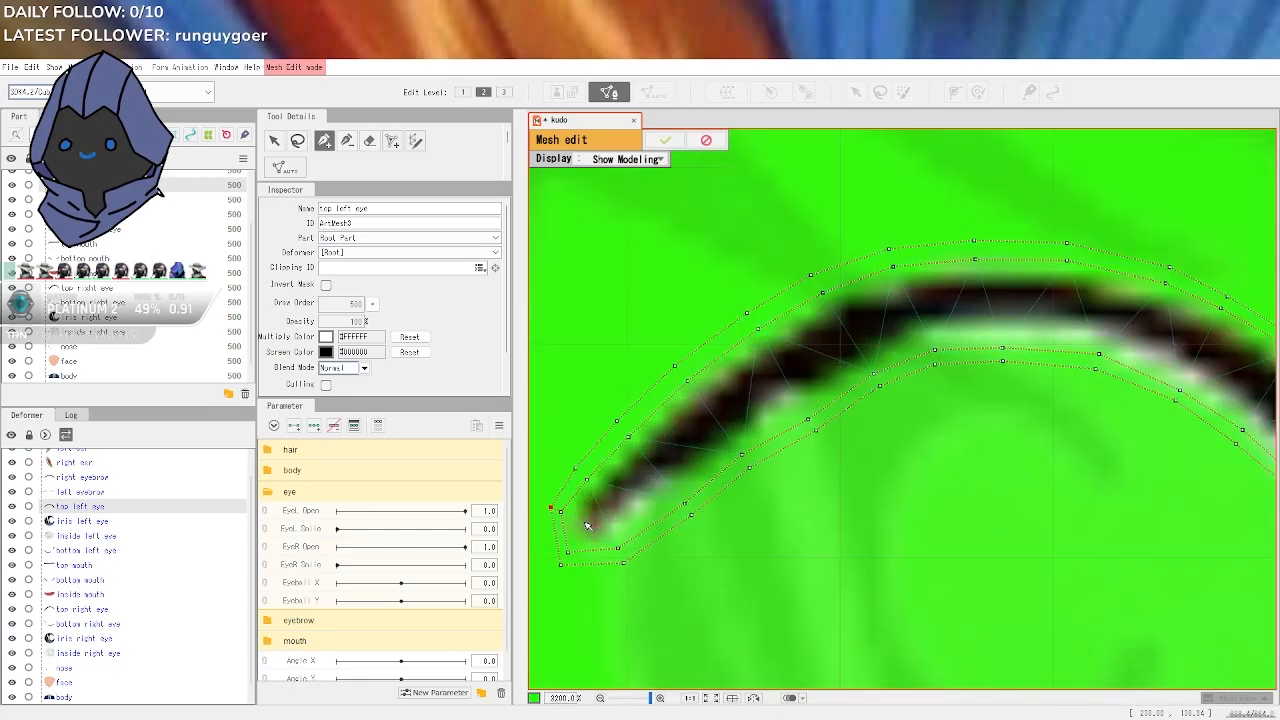
click(573, 516)
click(593, 491)
click(639, 446)
click(696, 392)
click(769, 342)
click(827, 310)
click(896, 283)
click(974, 275)
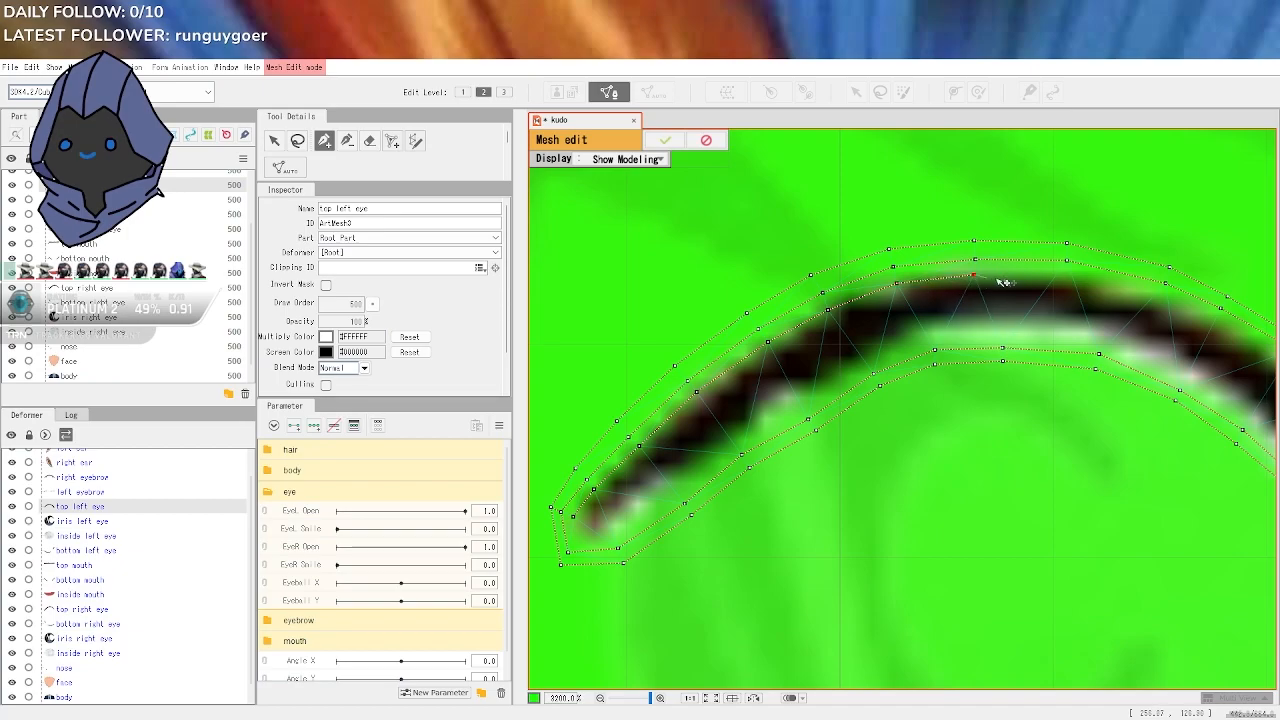
click(1063, 275)
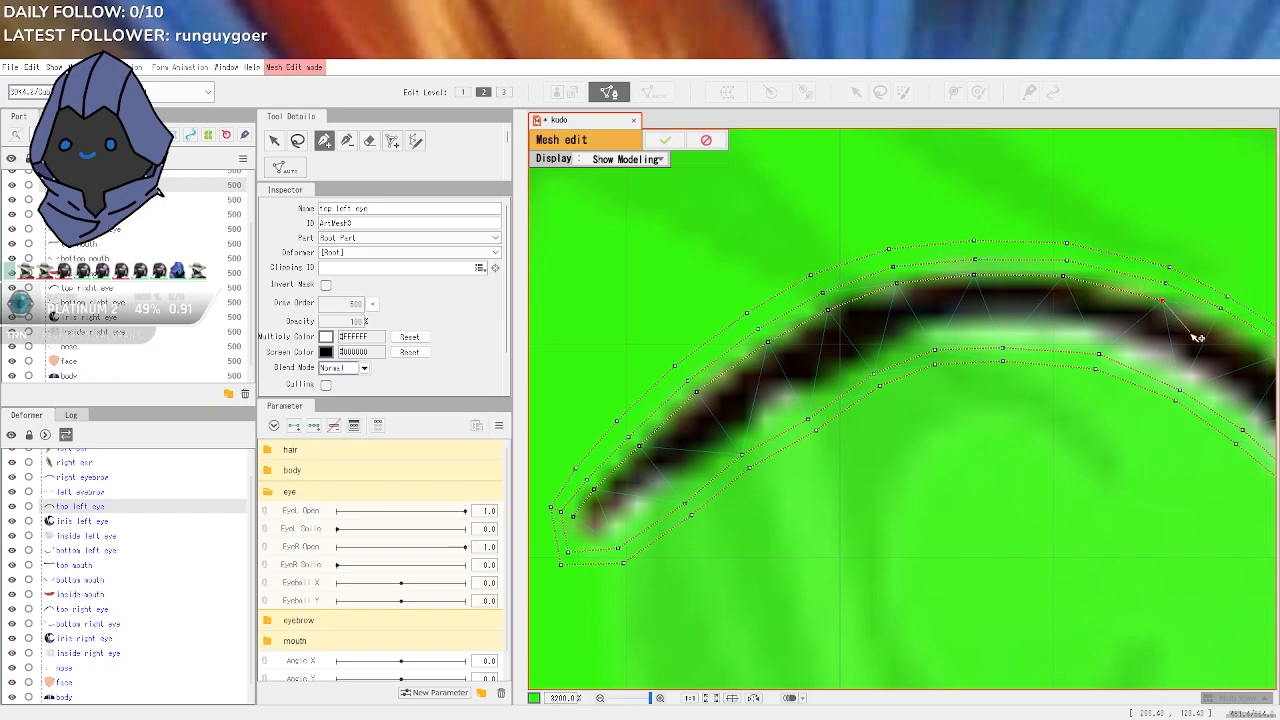
drag(1214, 349, 1008, 334)
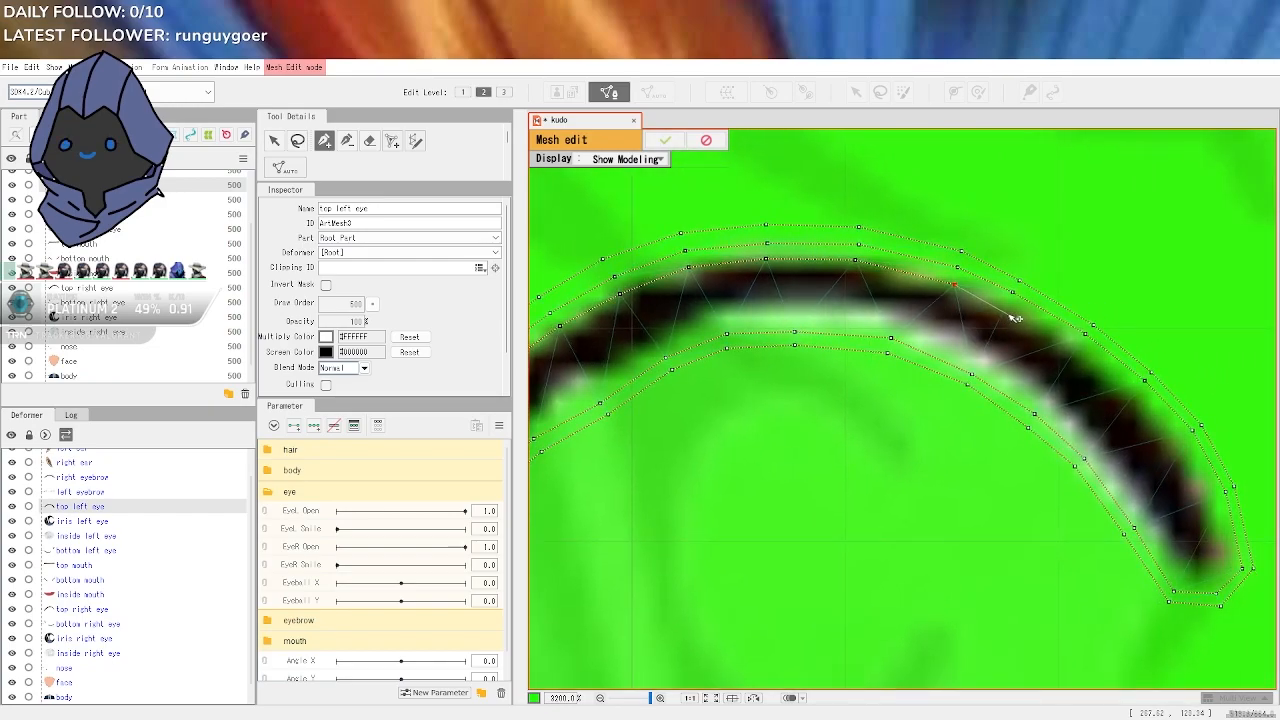
click(1007, 306)
click(1131, 394)
click(1178, 442)
click(1210, 499)
click(1226, 562)
Continue the inner row around the outer tip and back along the lash line's lower edge, closing the loop at the inner corner
click(1209, 574)
click(1178, 574)
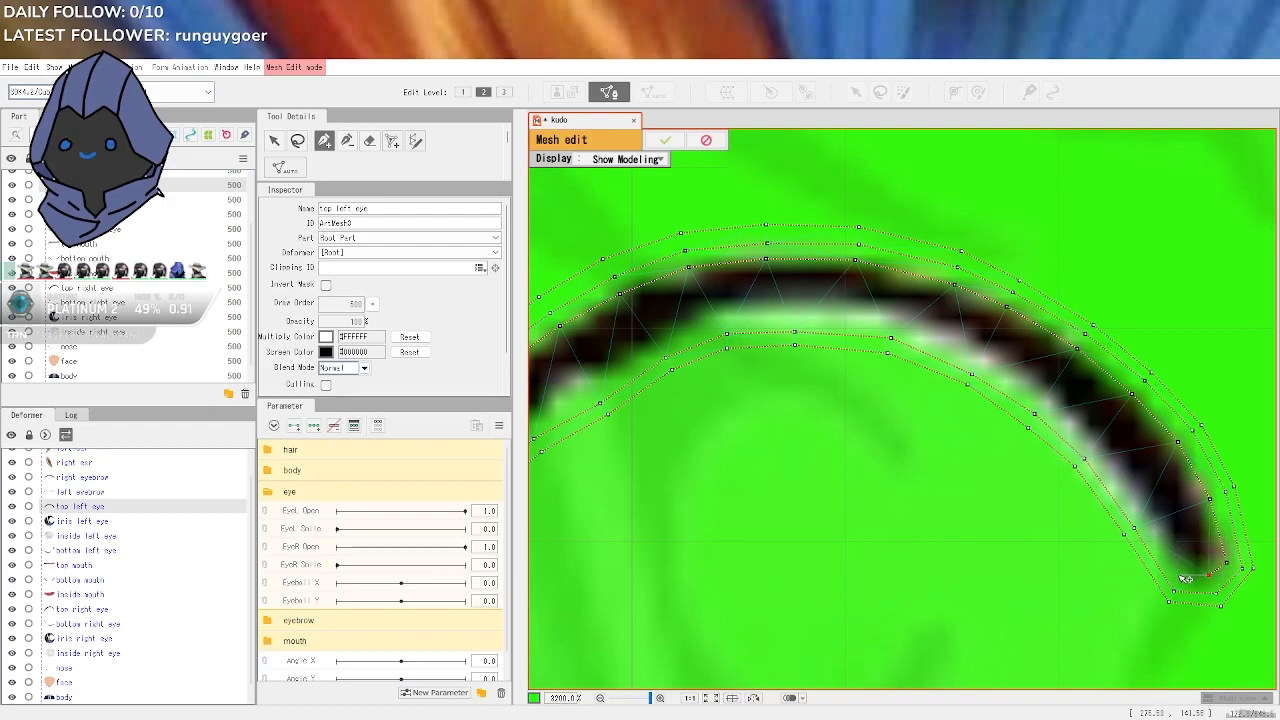
click(1148, 517)
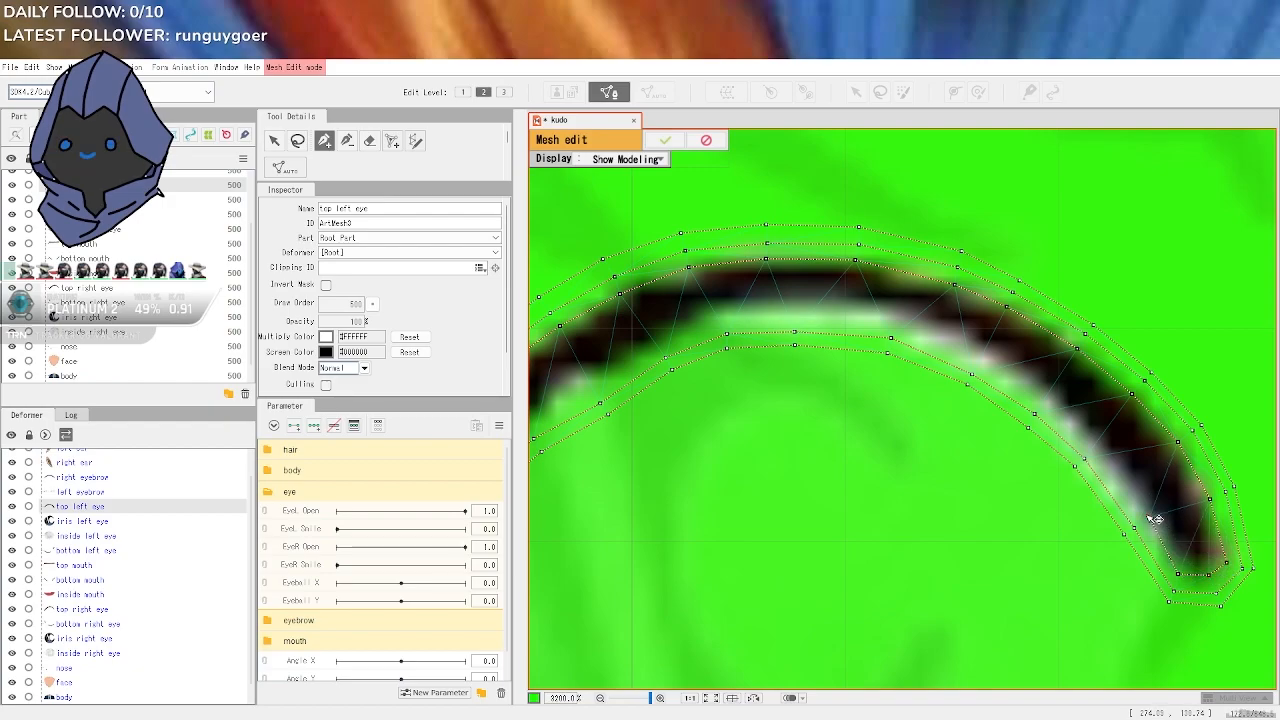
click(1095, 449)
click(1044, 402)
click(979, 361)
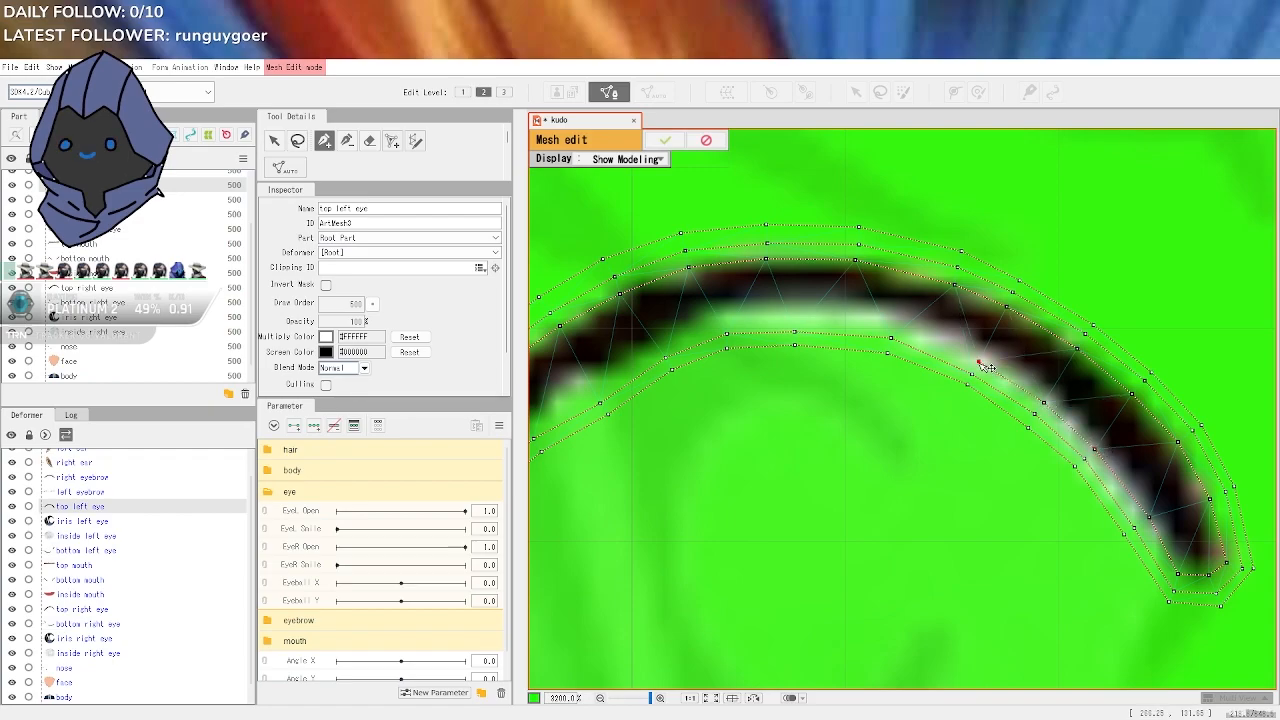
click(892, 326)
click(795, 318)
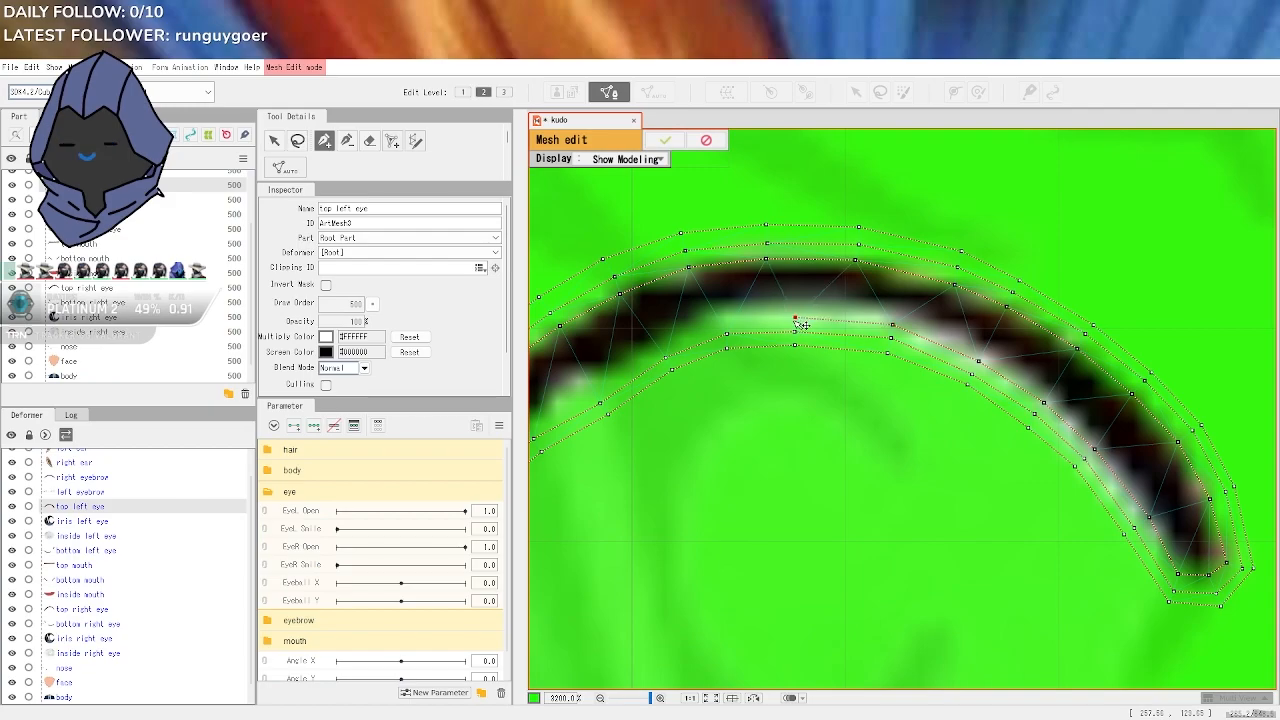
click(727, 320)
click(659, 340)
click(588, 385)
drag(559, 395, 789, 366)
click(753, 399)
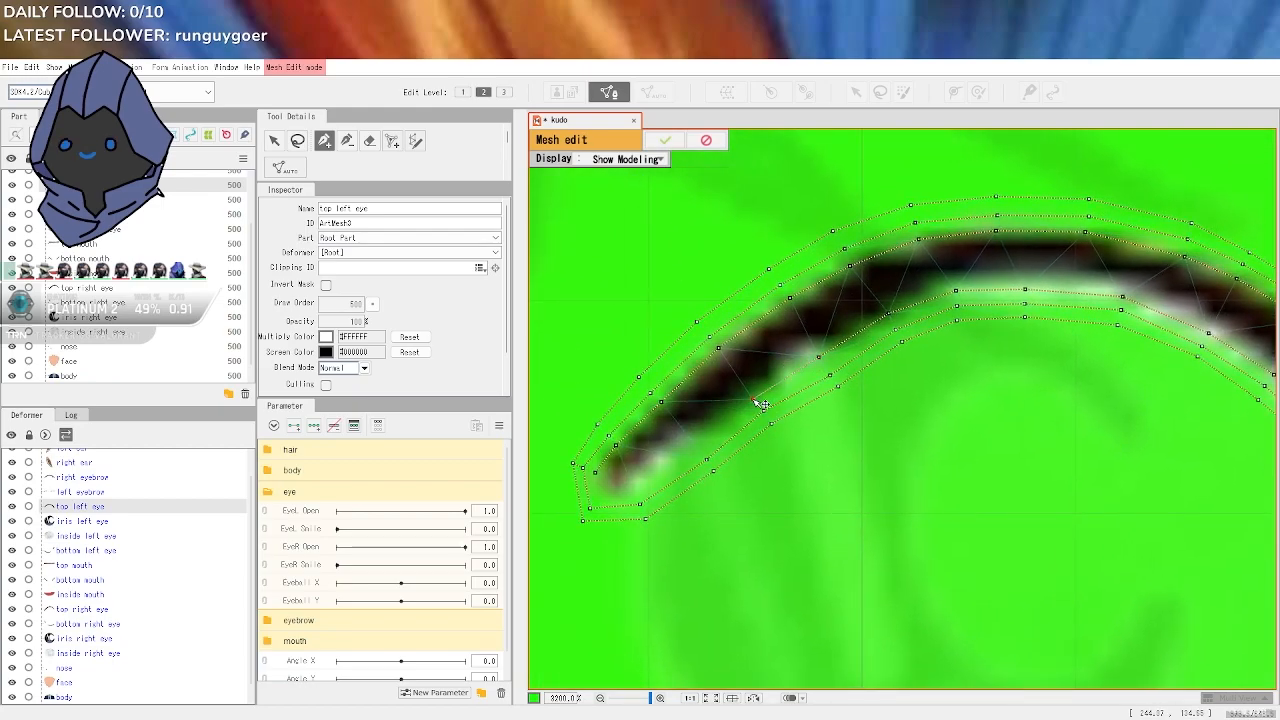
click(697, 444)
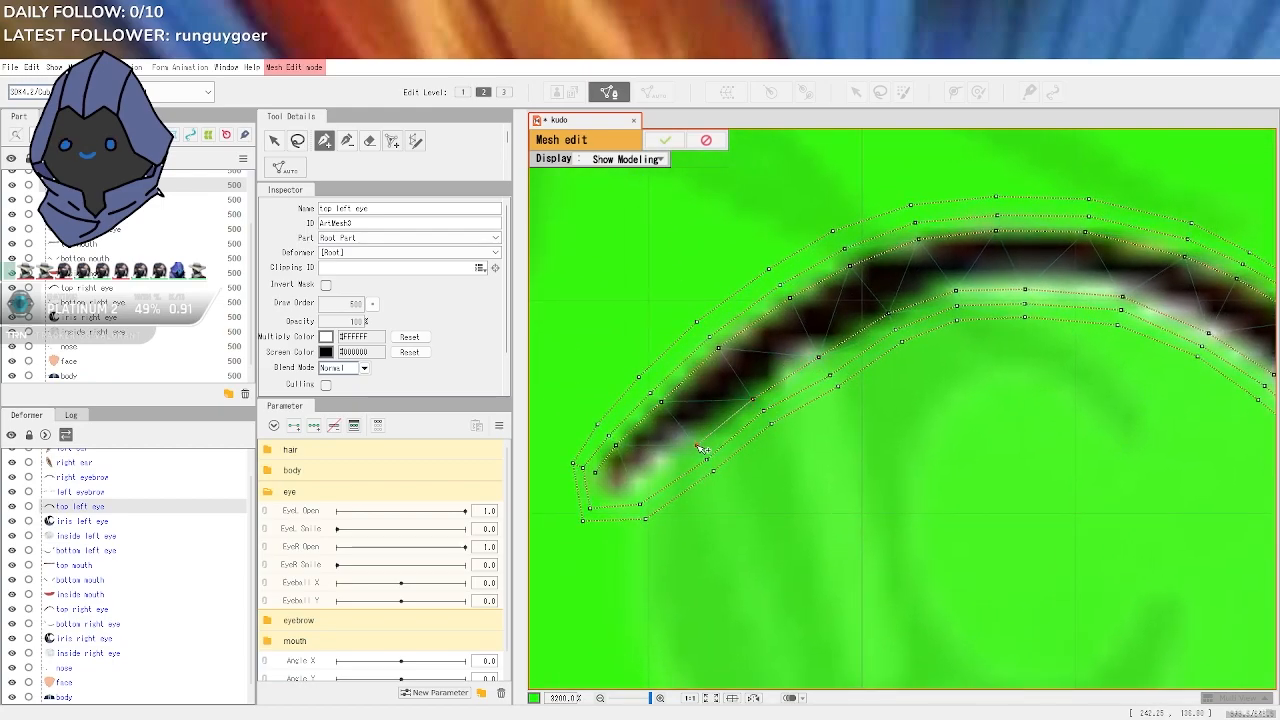
click(634, 490)
click(596, 472)
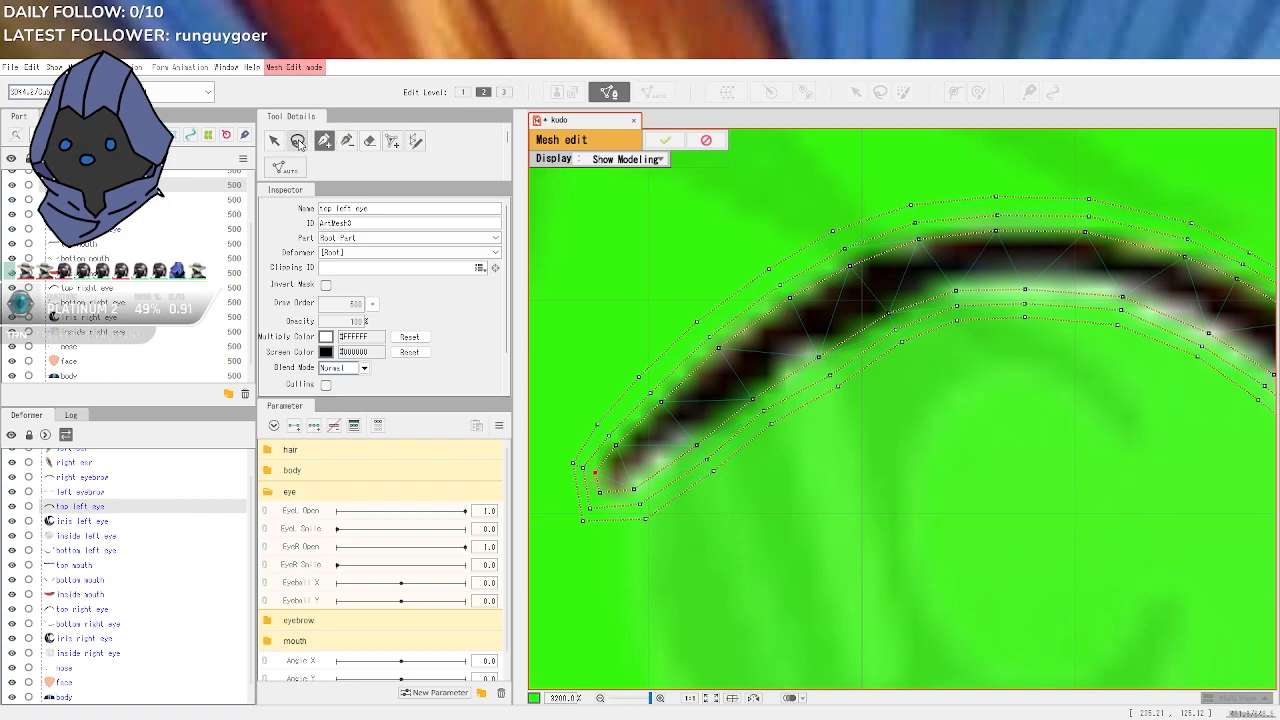
Connect all points of the top left eye mesh automatically and apply the mesh edit
click(390, 142)
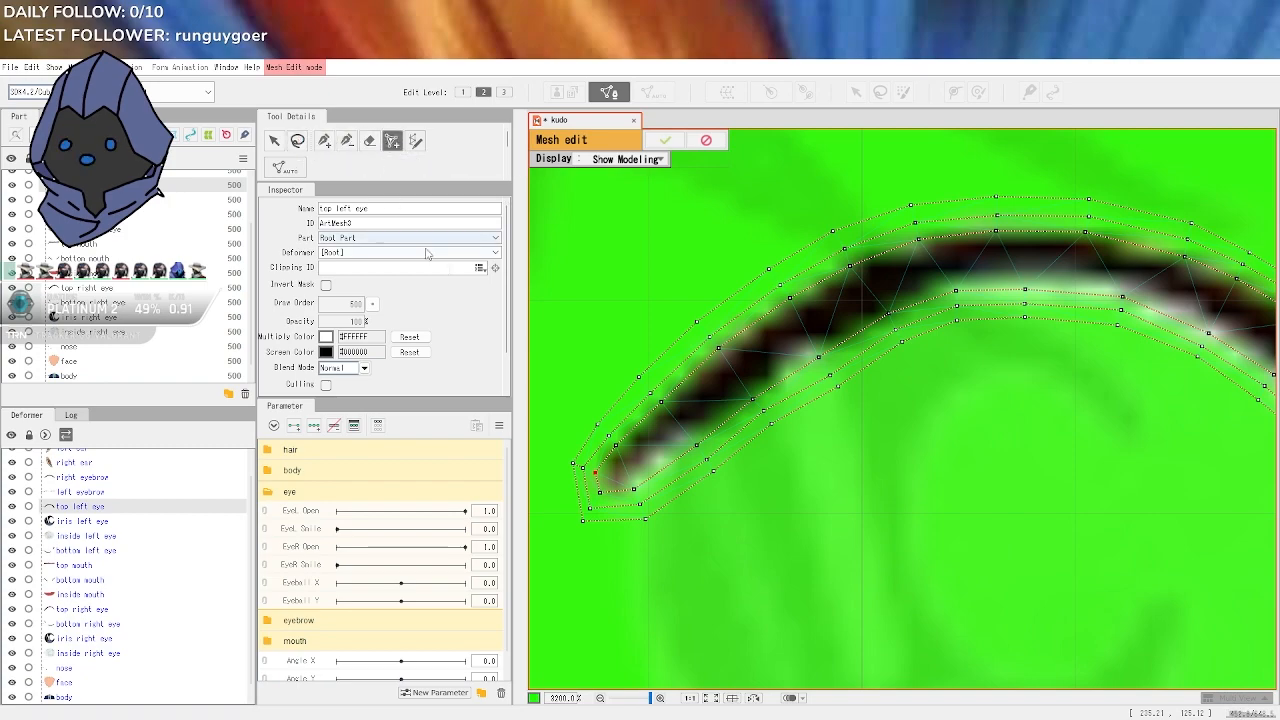
click(620, 473)
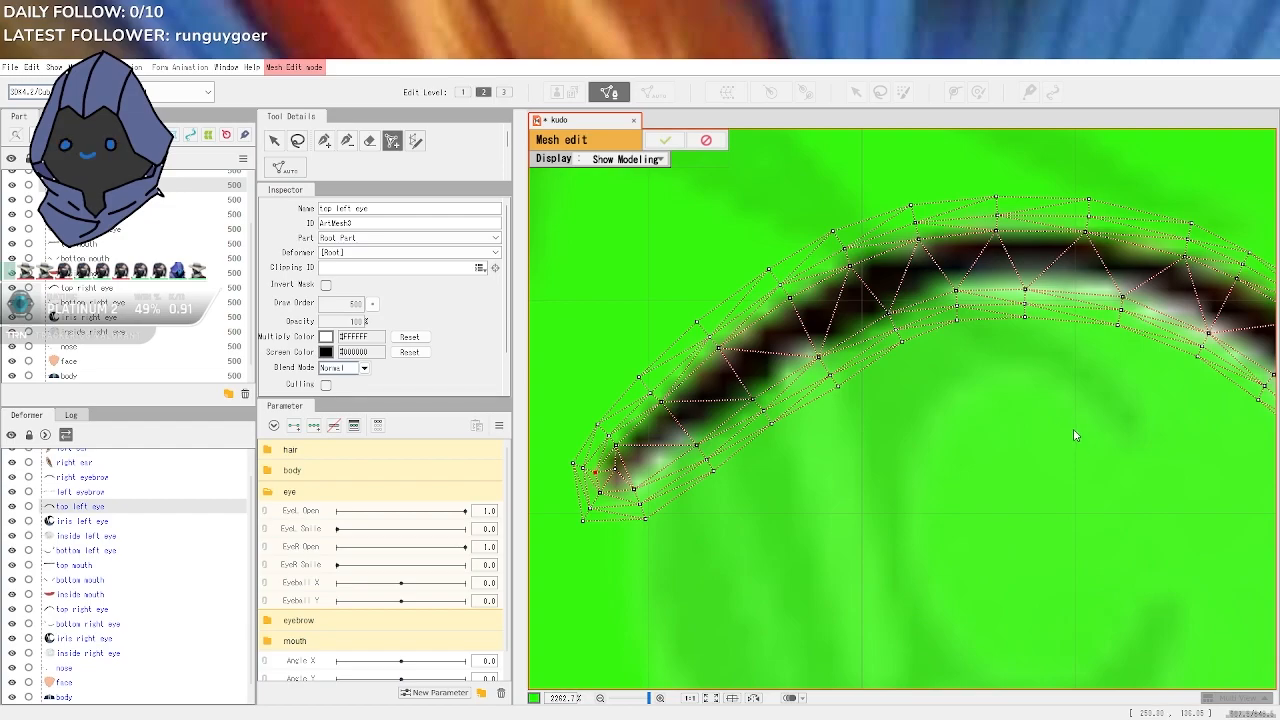
click(657, 142)
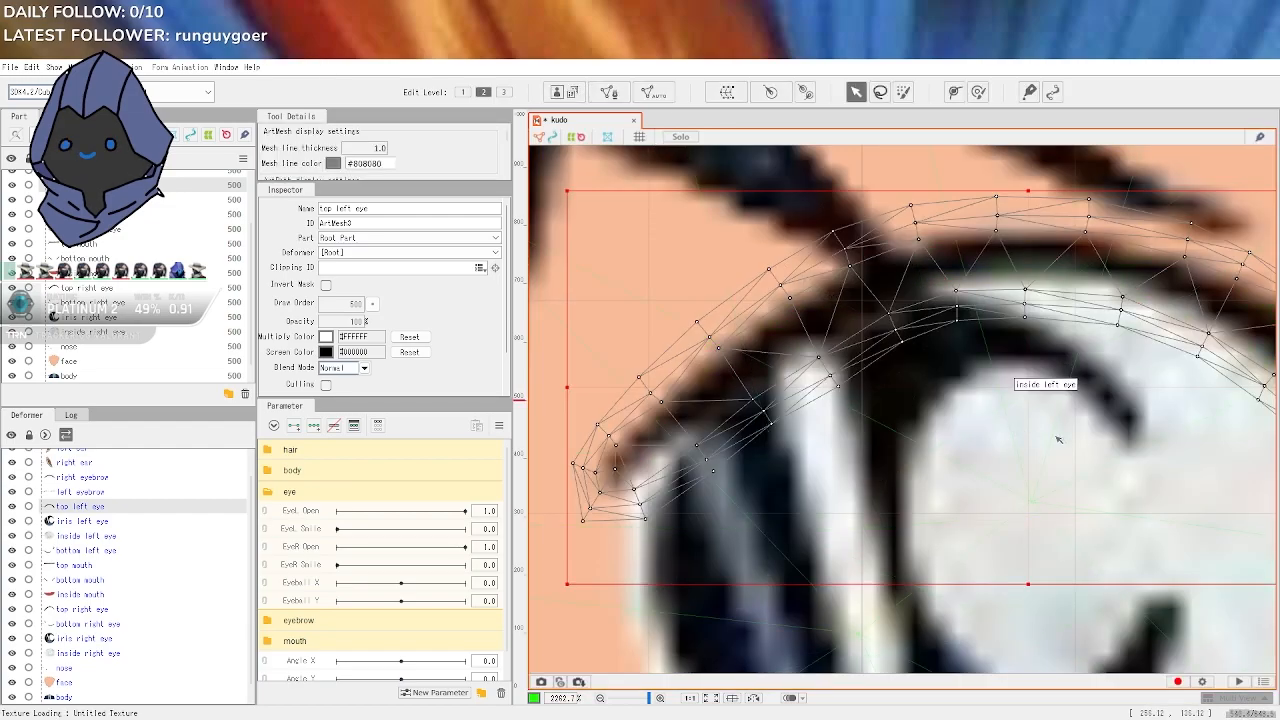
Examine the rebuilt top left eye mesh against the surrounding eye artwork, from the inner corner to the outer tip
scroll(1046, 380, down, 3)
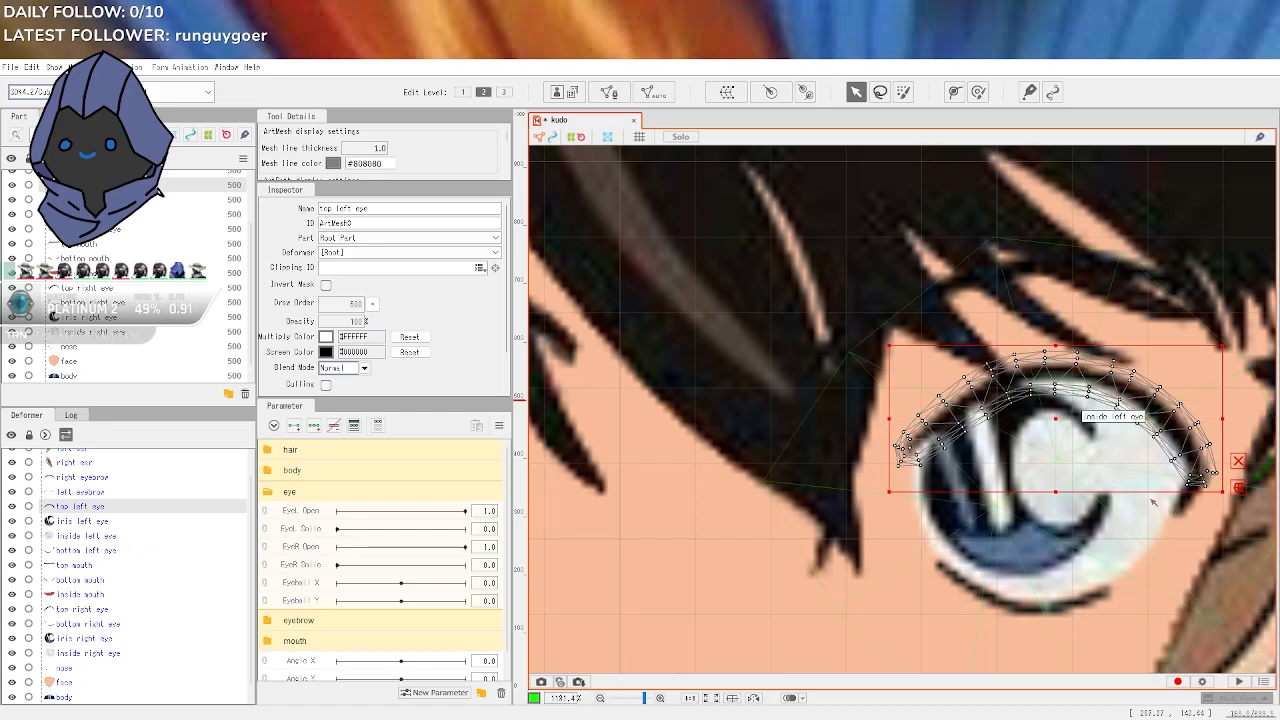
scroll(1086, 414, up, 3)
drag(1175, 576, 1074, 531)
drag(1157, 574, 918, 517)
scroll(1010, 484, down, 1)
click(914, 512)
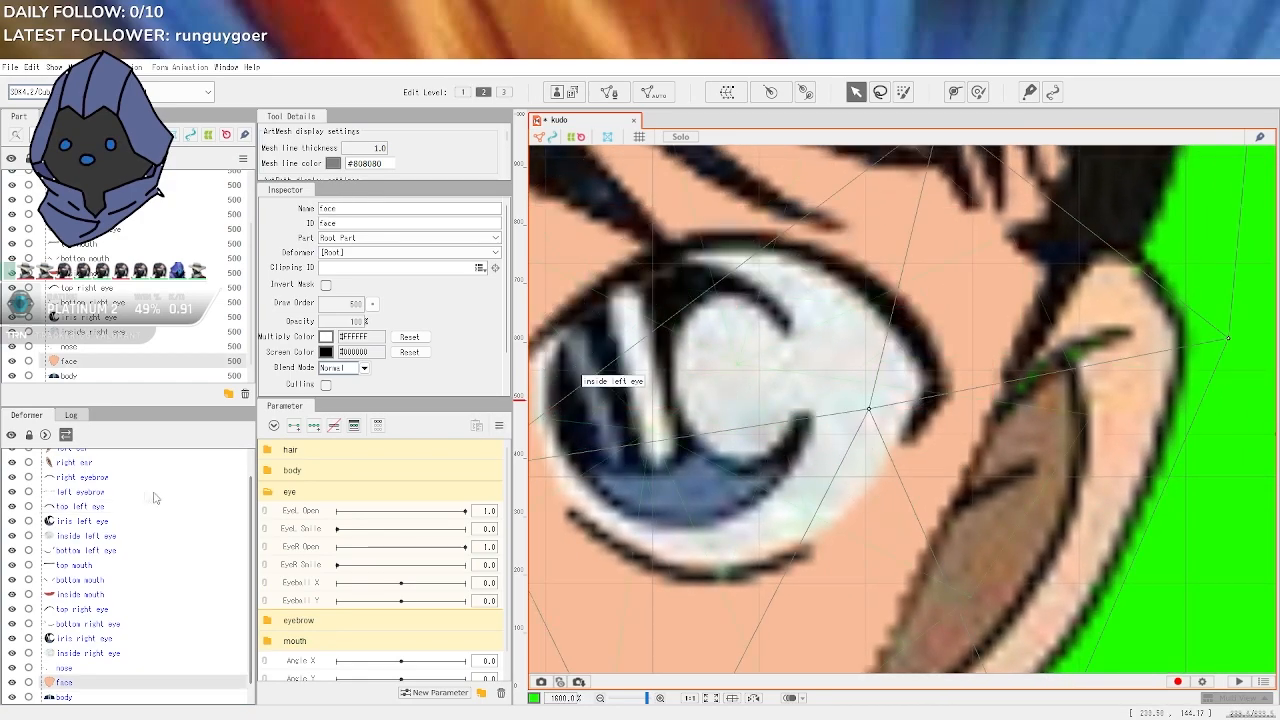
click(82, 506)
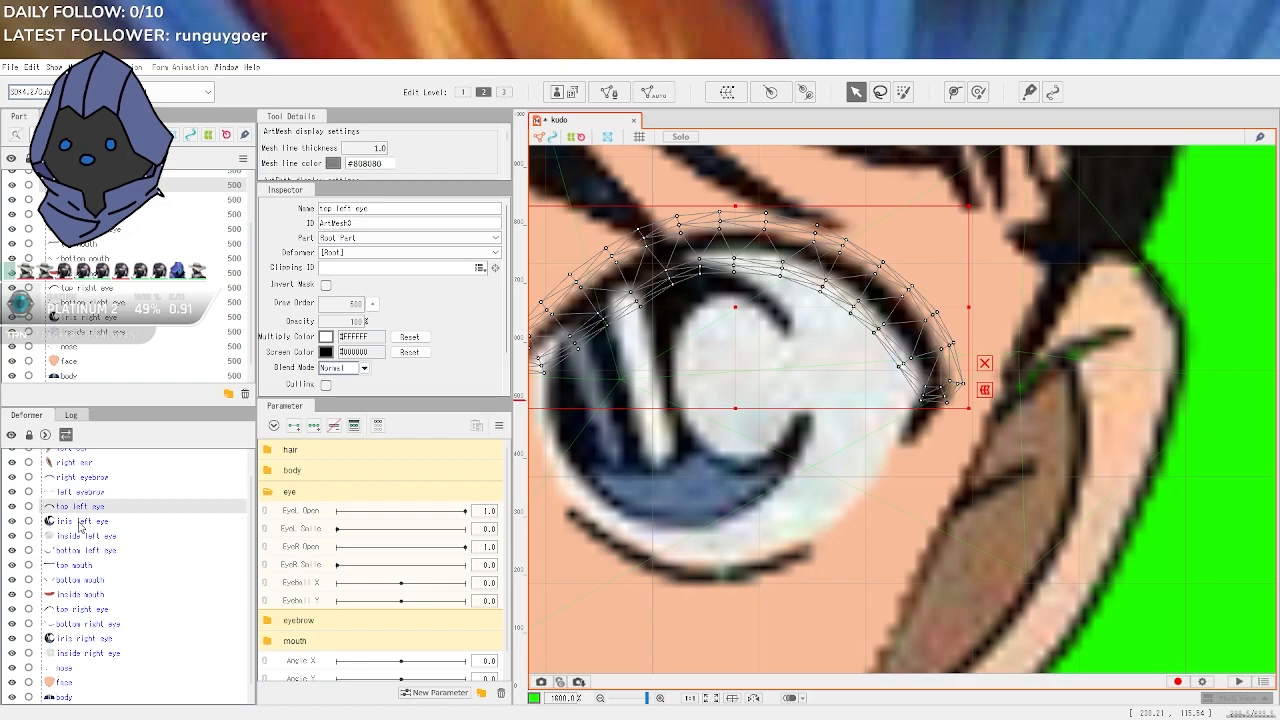
Open the bottom left eye's mesh for manual editing and erase all of its points and edges
click(85, 550)
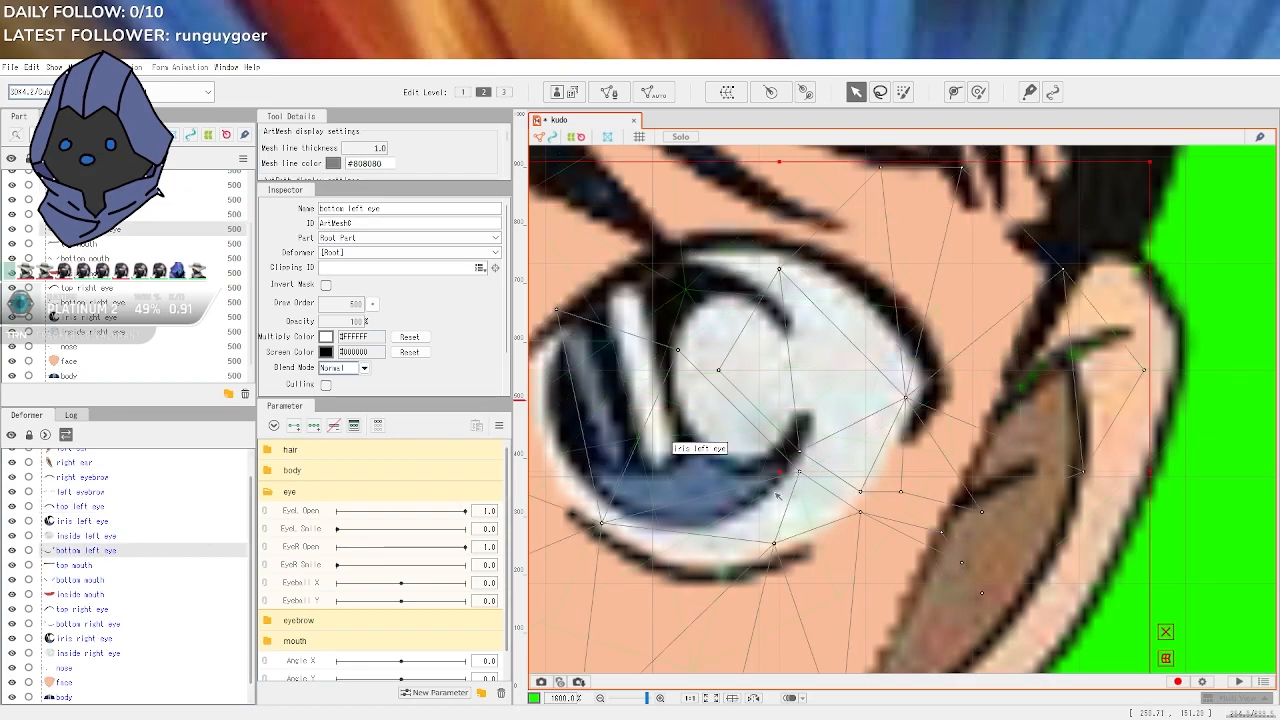
scroll(758, 452, down, 2)
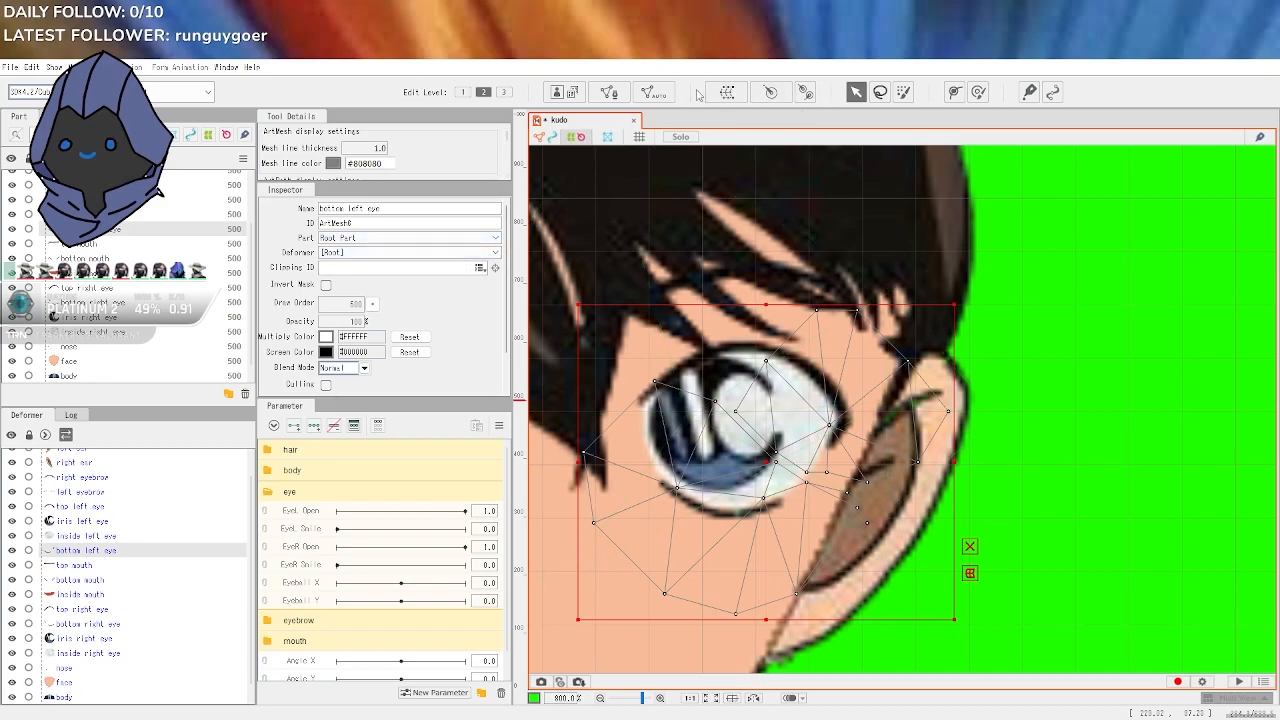
click(609, 91)
click(369, 141)
click(790, 425)
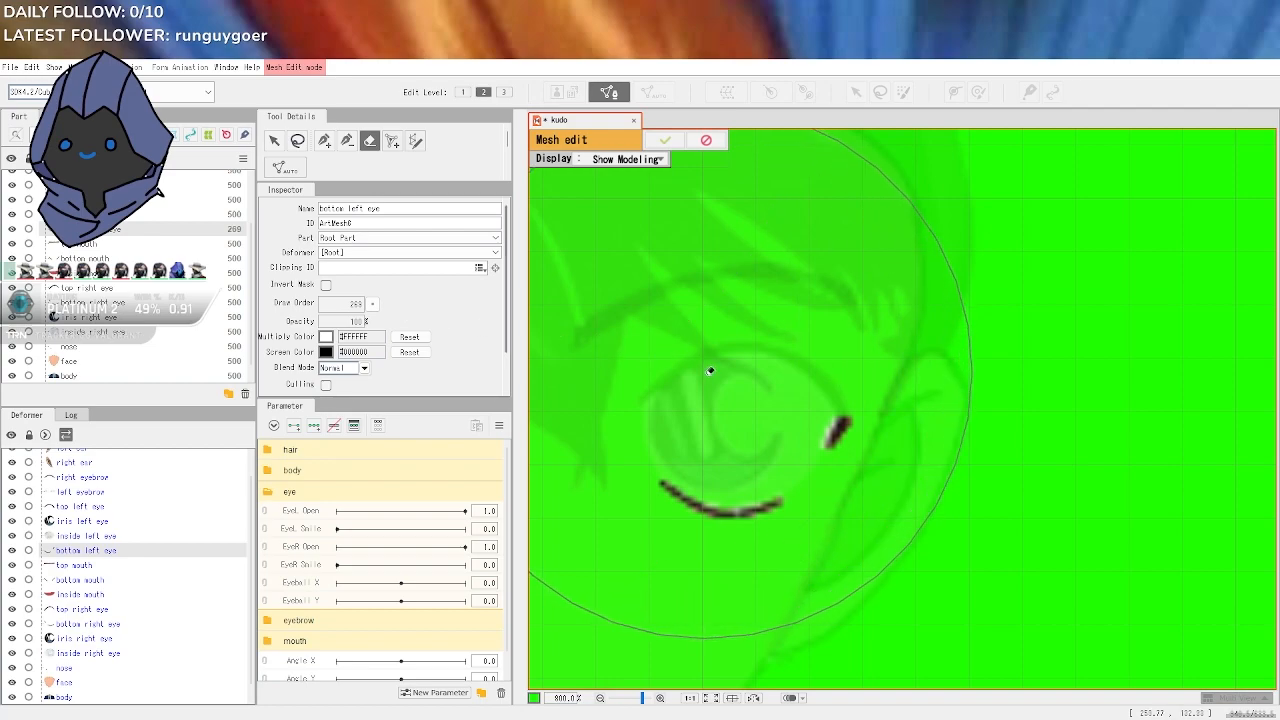
Try lower draw order values such as 100 on the bottom left eye, and return it to 500
drag(373, 304, 274, 304)
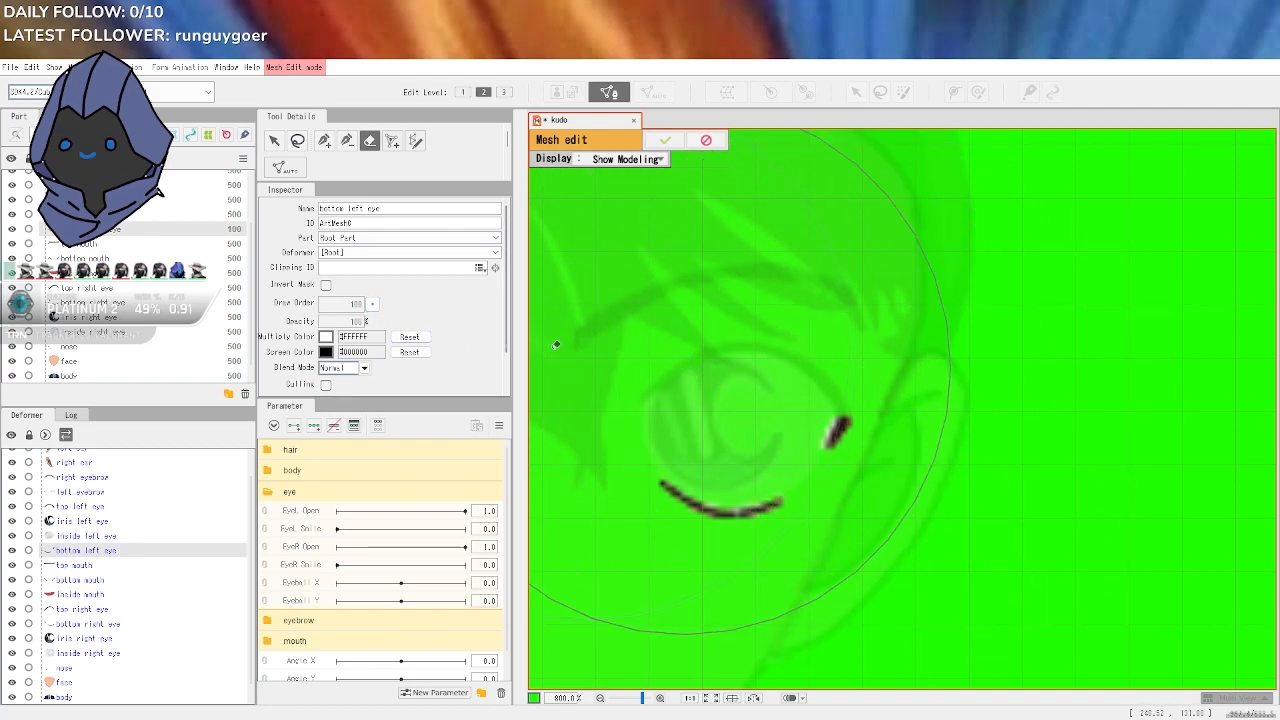
drag(373, 304, 473, 304)
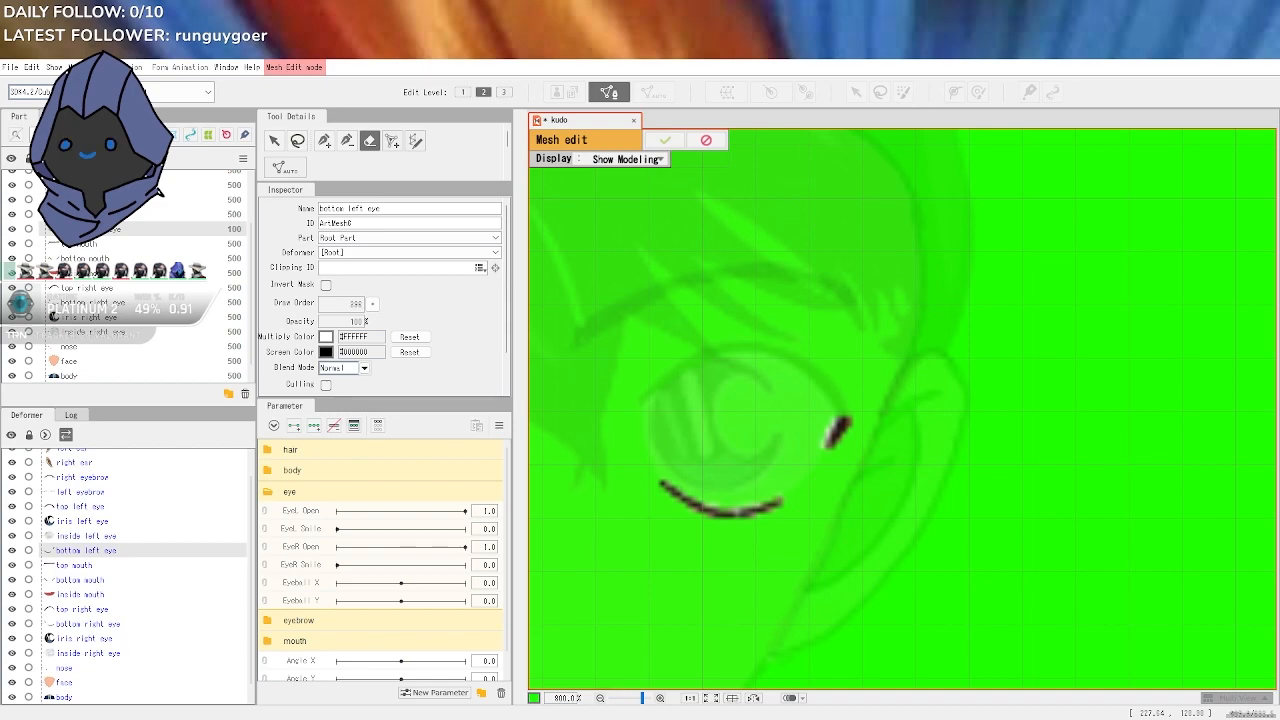
drag(473, 304, 478, 304)
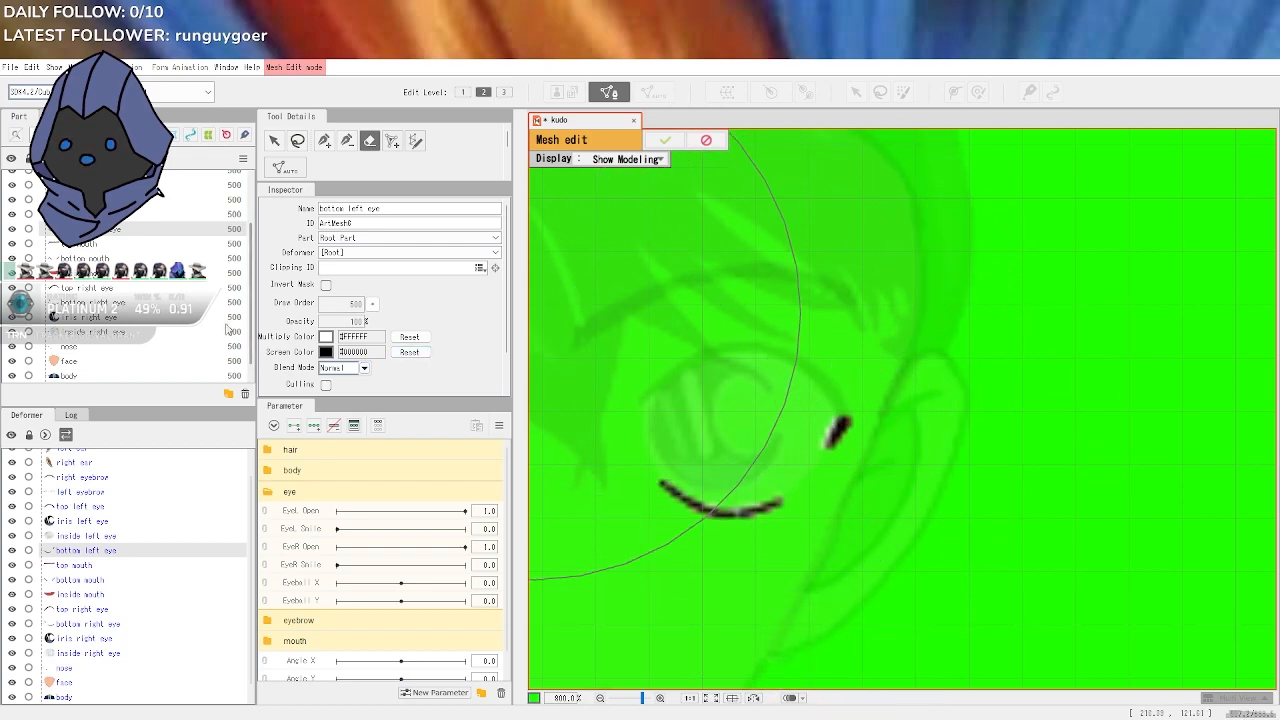
Outline the short outer-corner lash piece of the bottom left eye with a closed ring of closely fitted mesh points
click(324, 141)
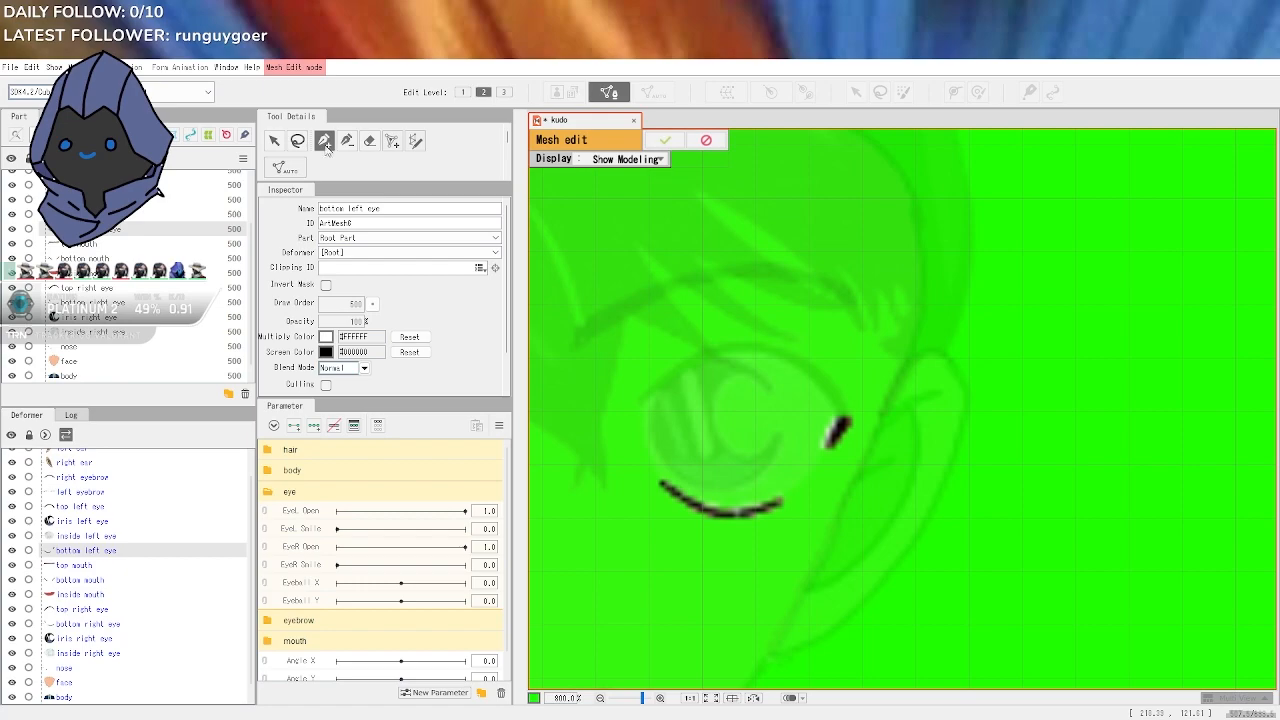
scroll(822, 427, up, 3)
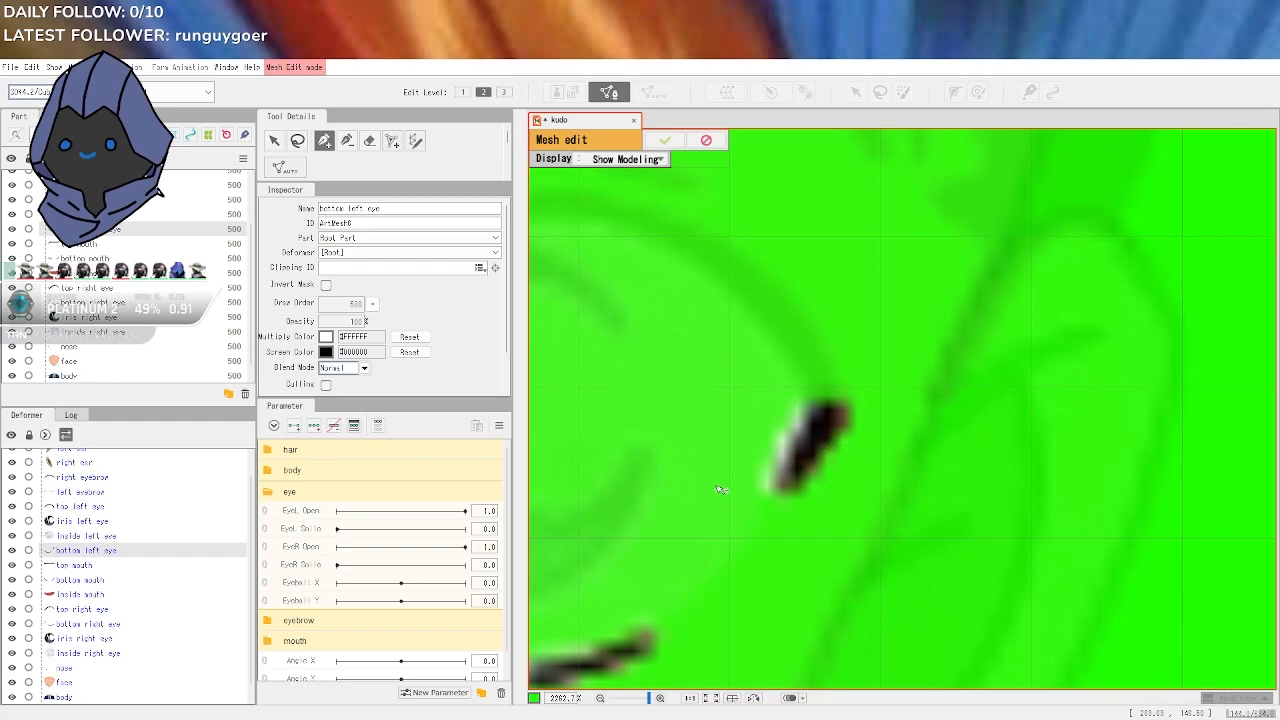
scroll(730, 486, down, 1)
scroll(775, 445, up, 2)
click(760, 389)
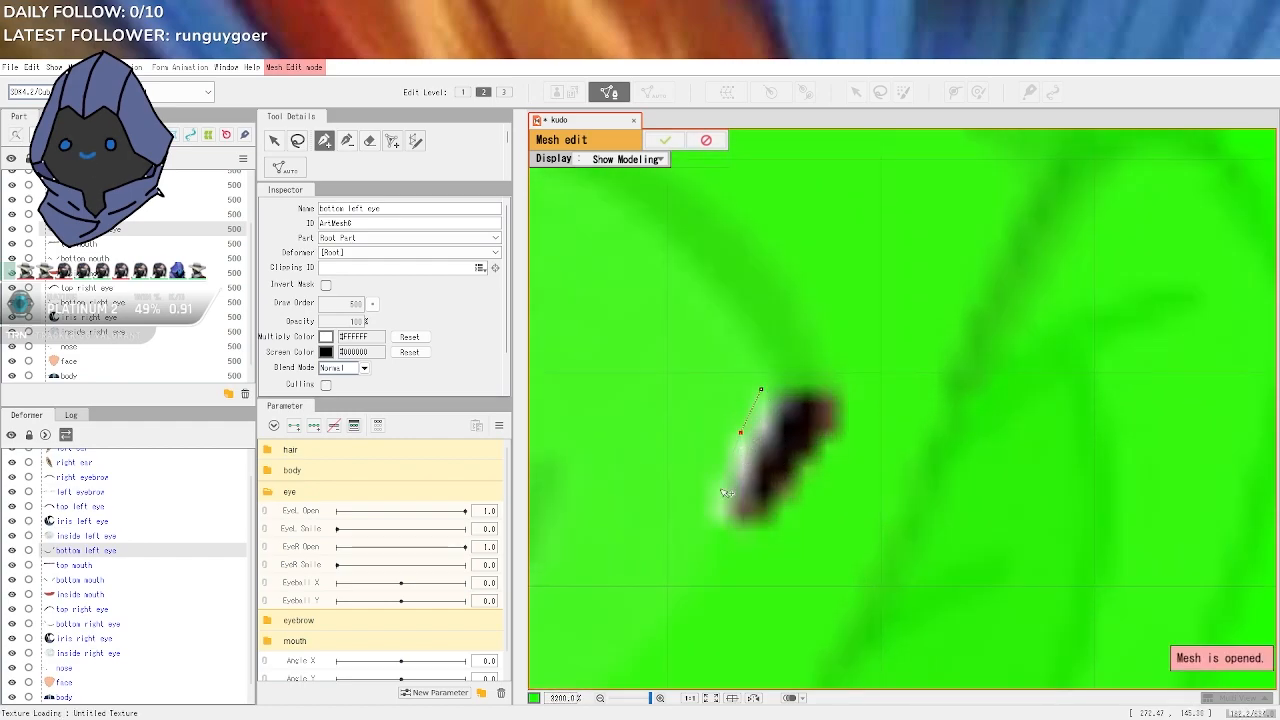
click(711, 527)
click(774, 540)
click(834, 461)
click(855, 414)
click(761, 389)
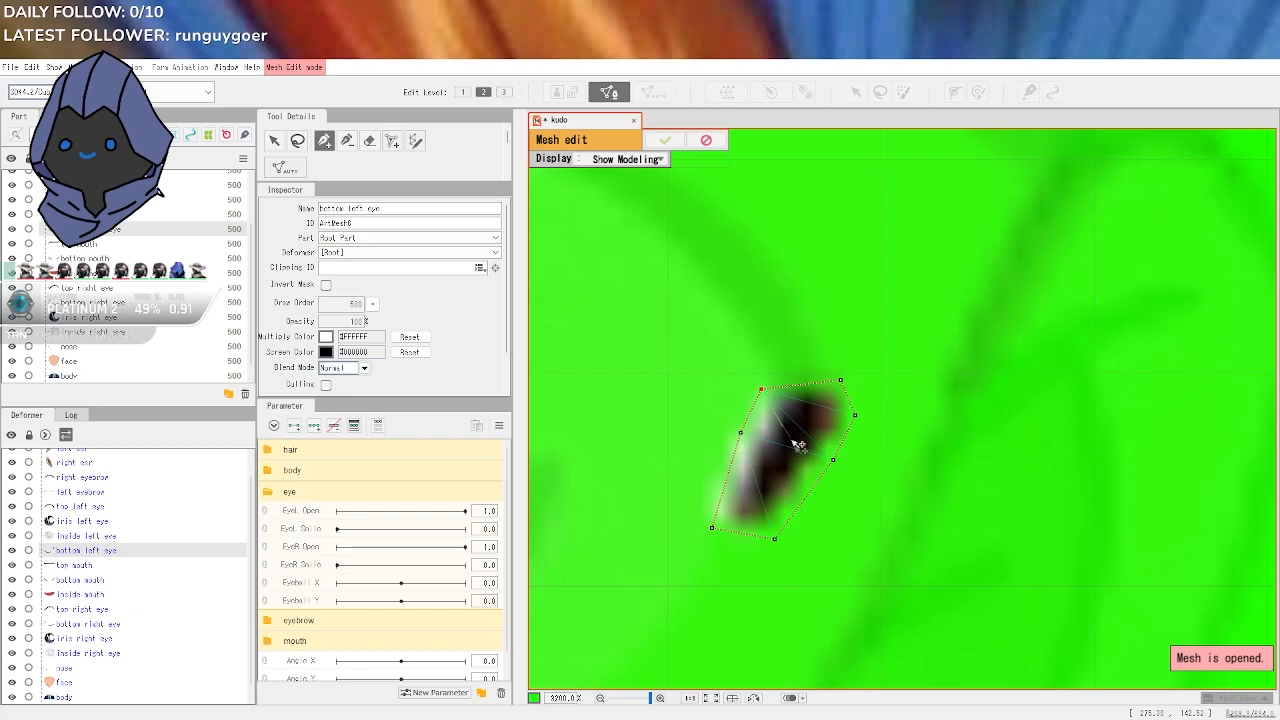
Add a second, slightly larger closed ring of mesh points around the outer-corner lash piece's outline
click(732, 422)
right_click(705, 533)
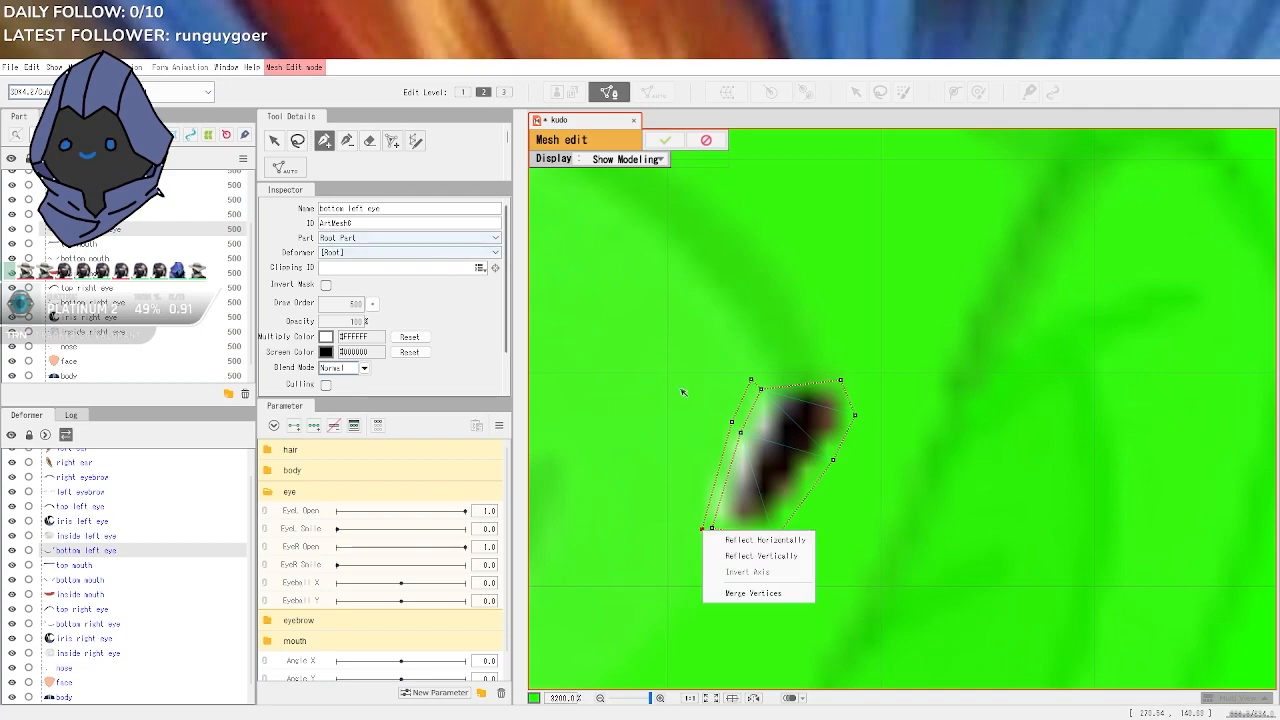
key(ctrl+z)
click(700, 539)
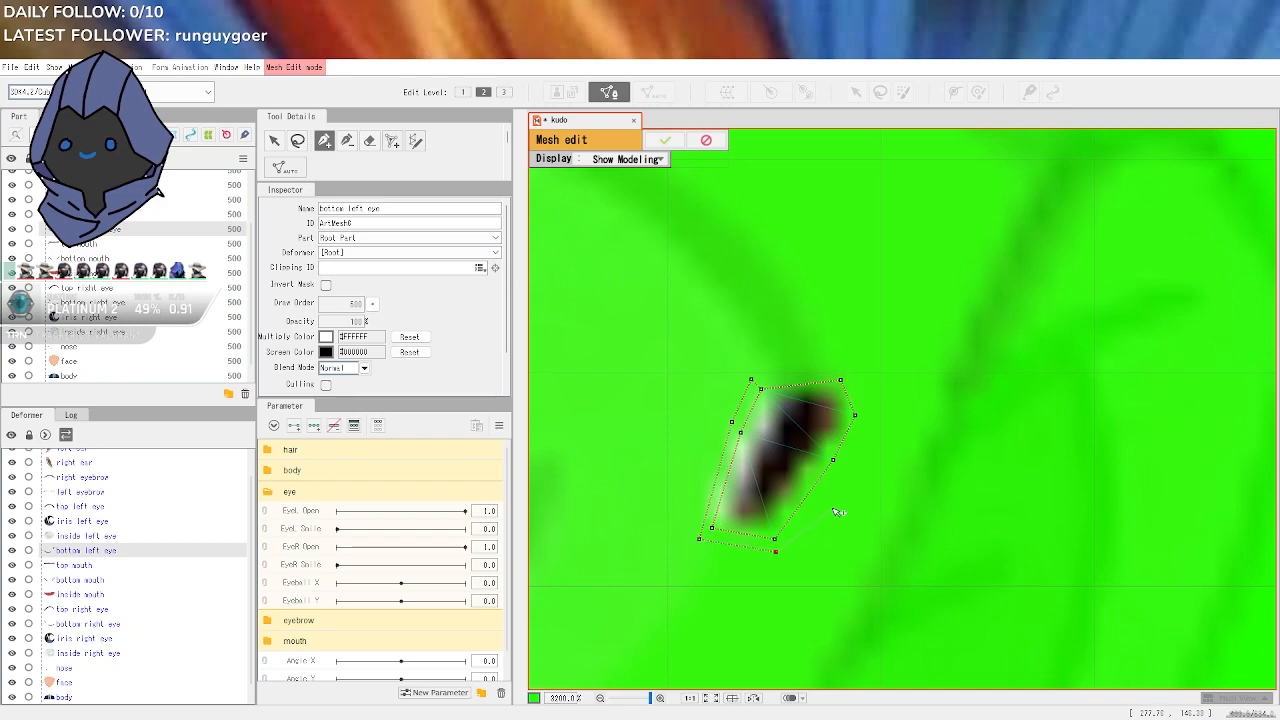
click(842, 465)
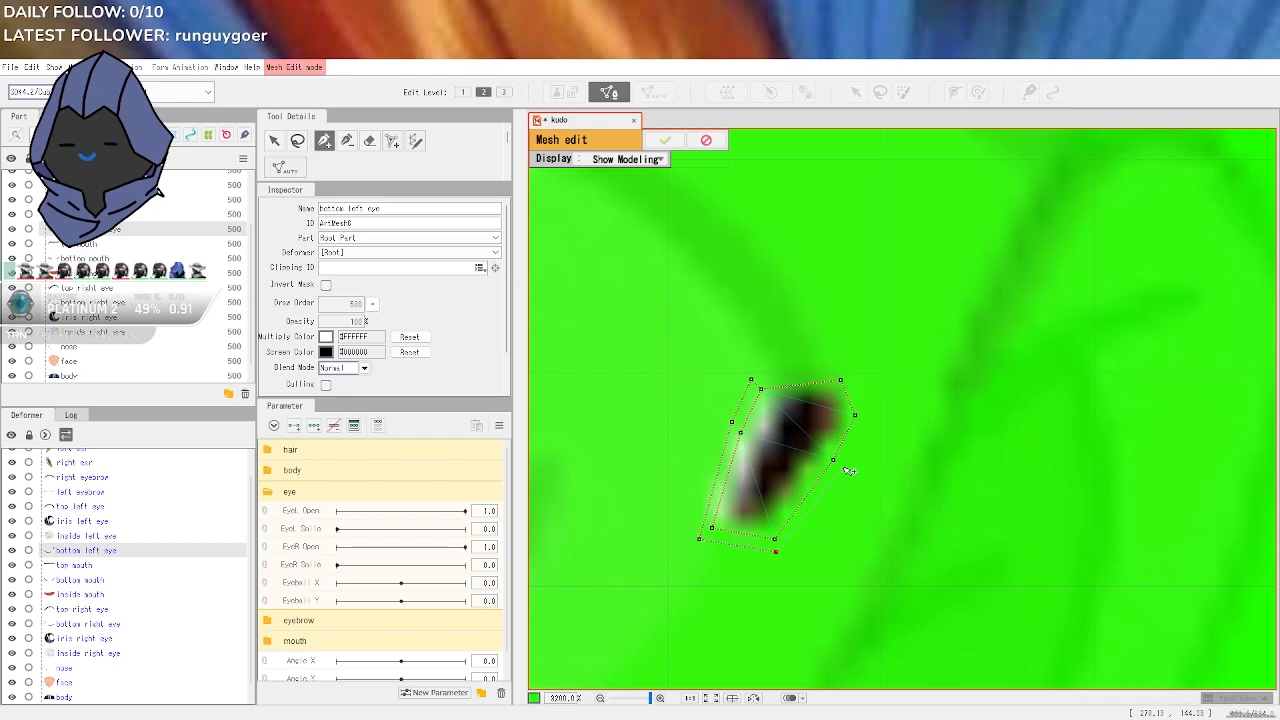
click(866, 415)
click(751, 380)
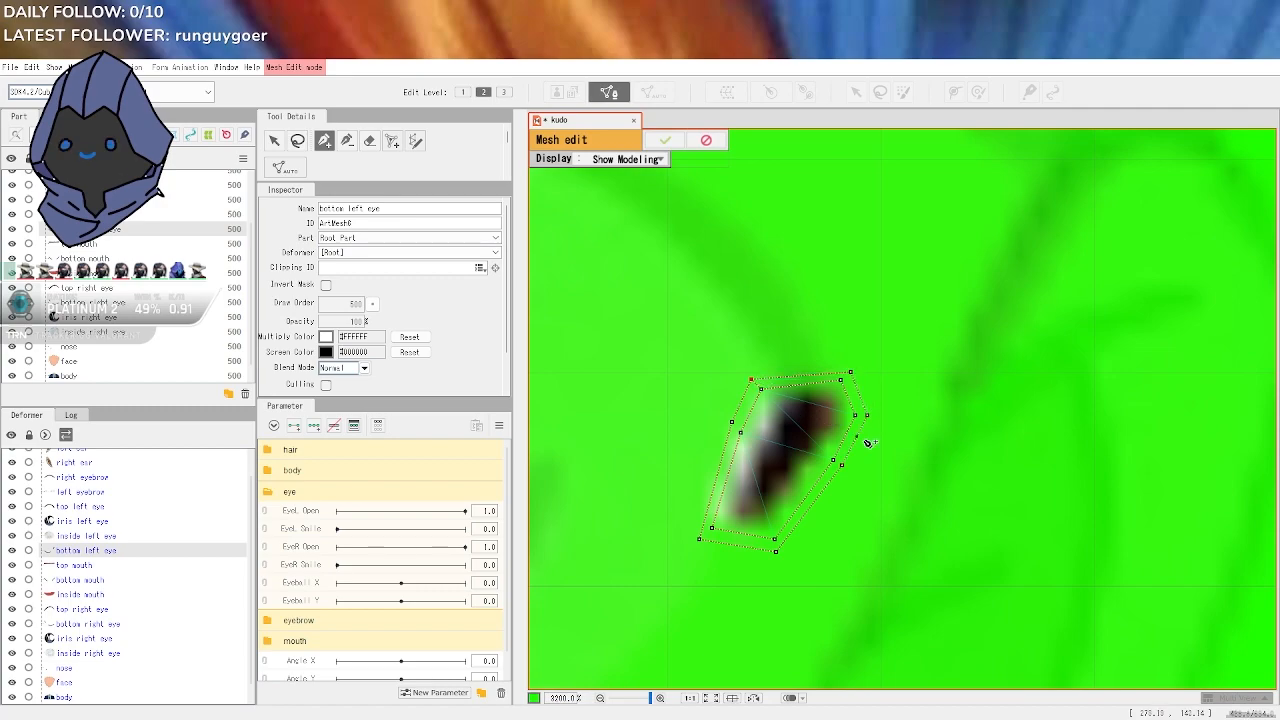
Add a tighter closed ring of mesh points inside the first outline, along the outer-corner lash piece's edge
click(771, 401)
click(729, 516)
click(820, 455)
click(835, 402)
click(771, 401)
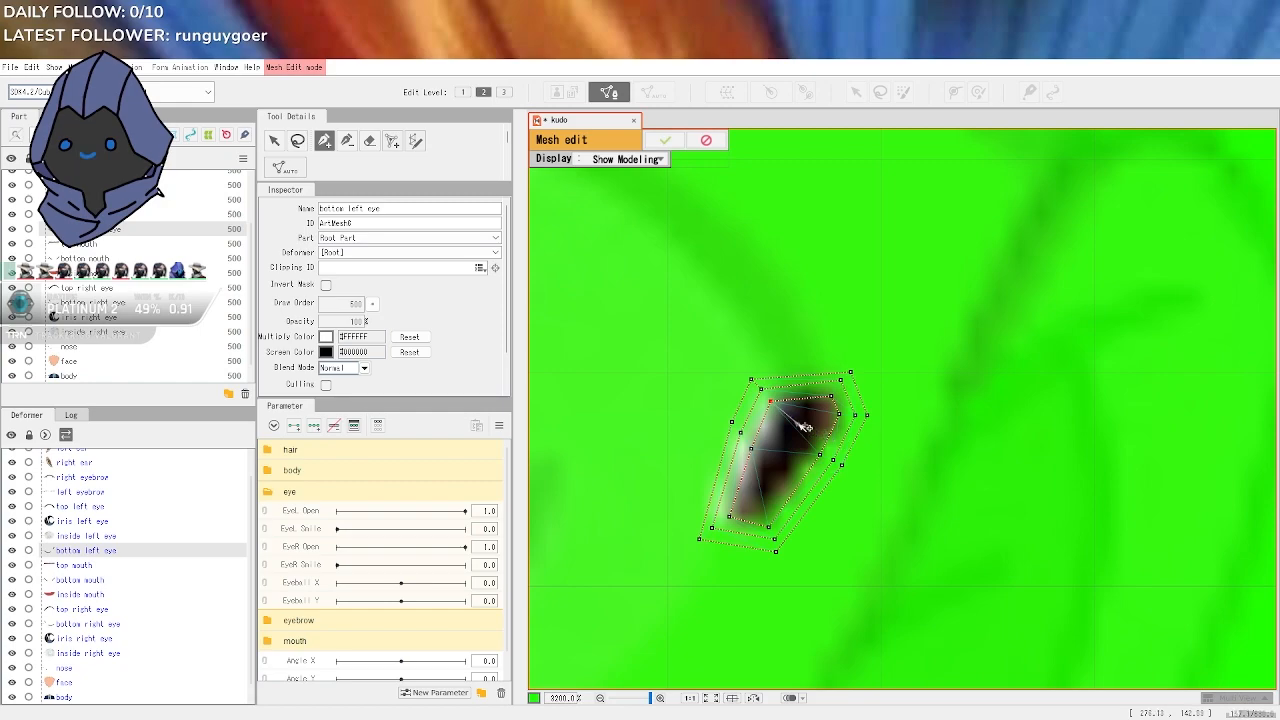
Try to connect the outer-corner piece's rings automatically and apply the mesh edit with the lower lash line still unmeshed
click(392, 142)
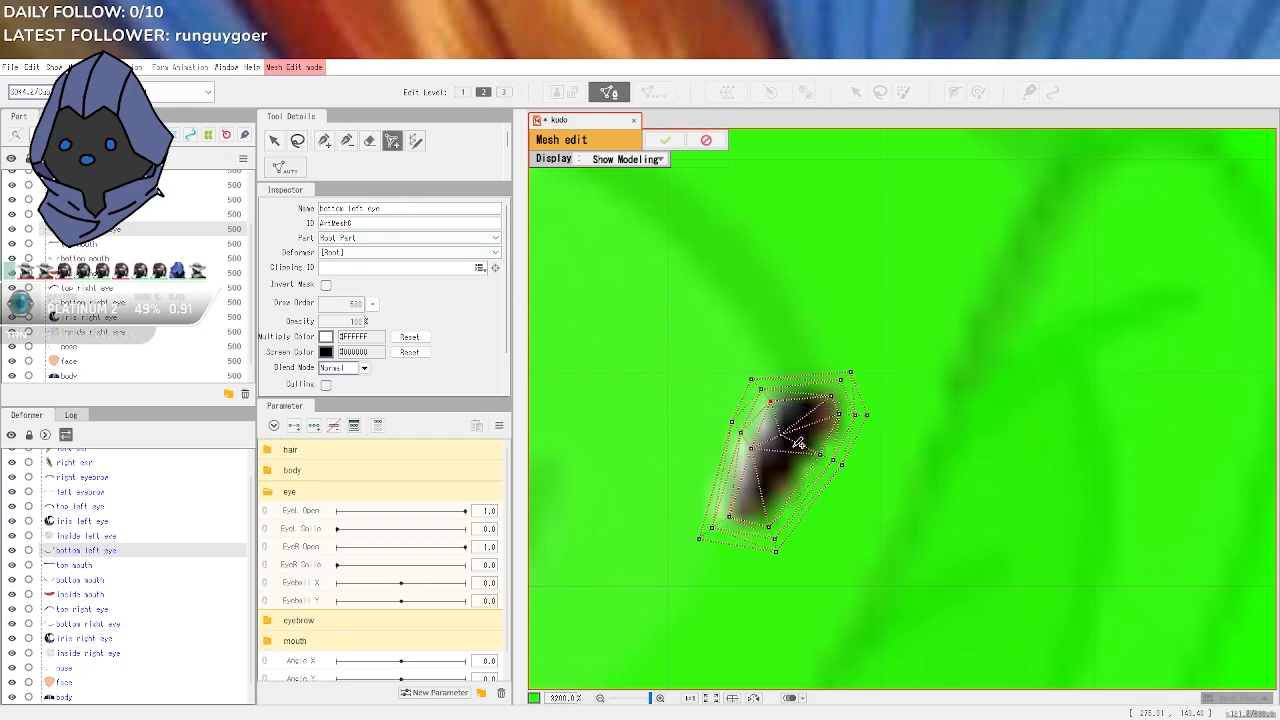
scroll(785, 440, down, 5)
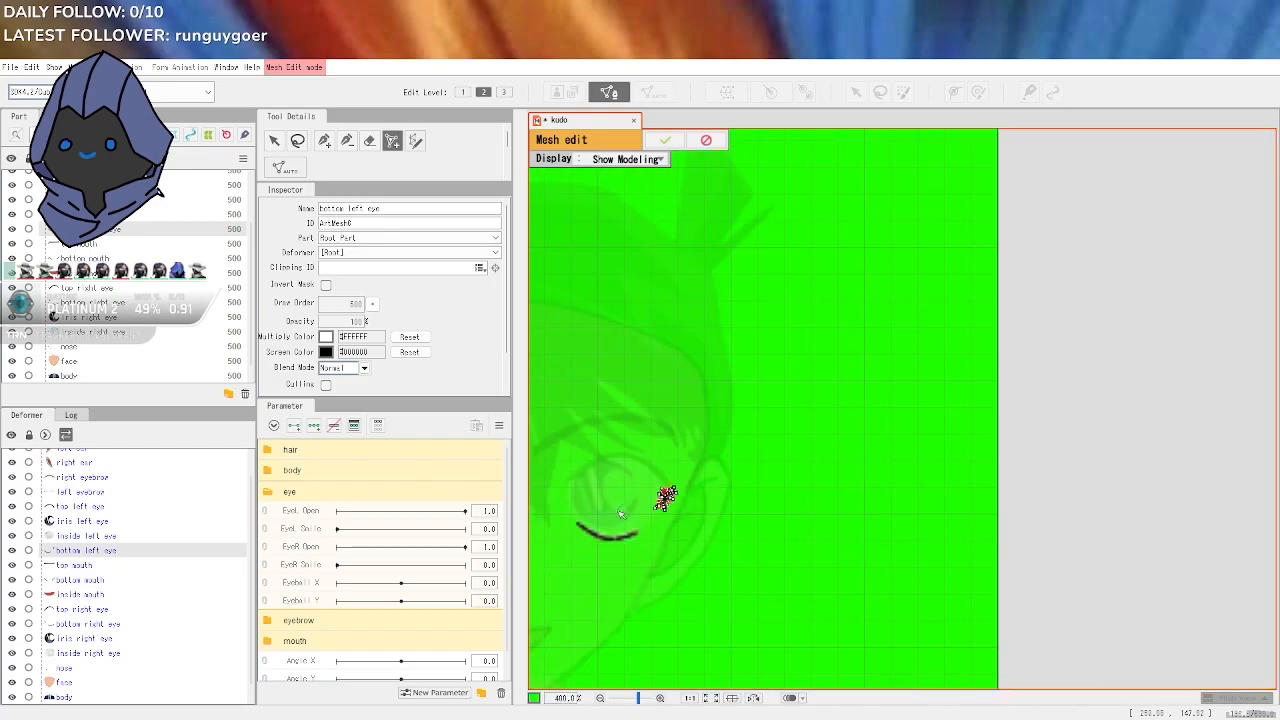
scroll(621, 513, down, 2)
scroll(700, 456, up, 5)
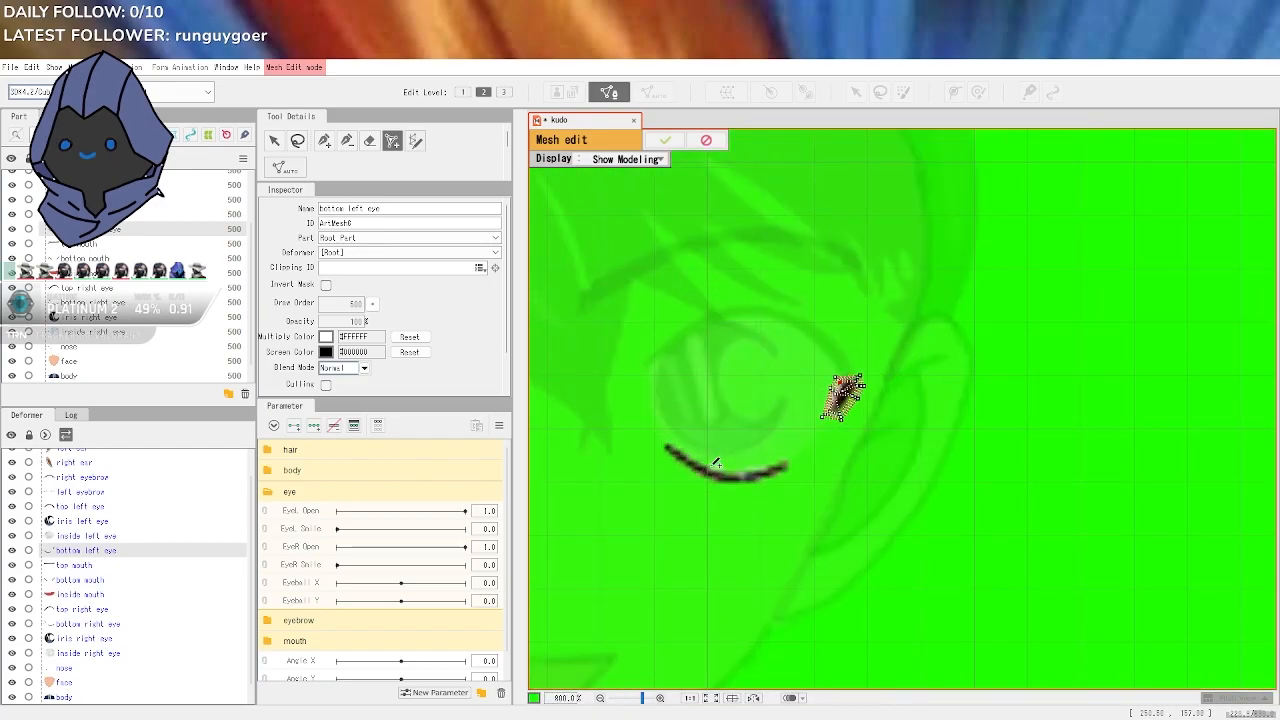
drag(694, 406, 797, 426)
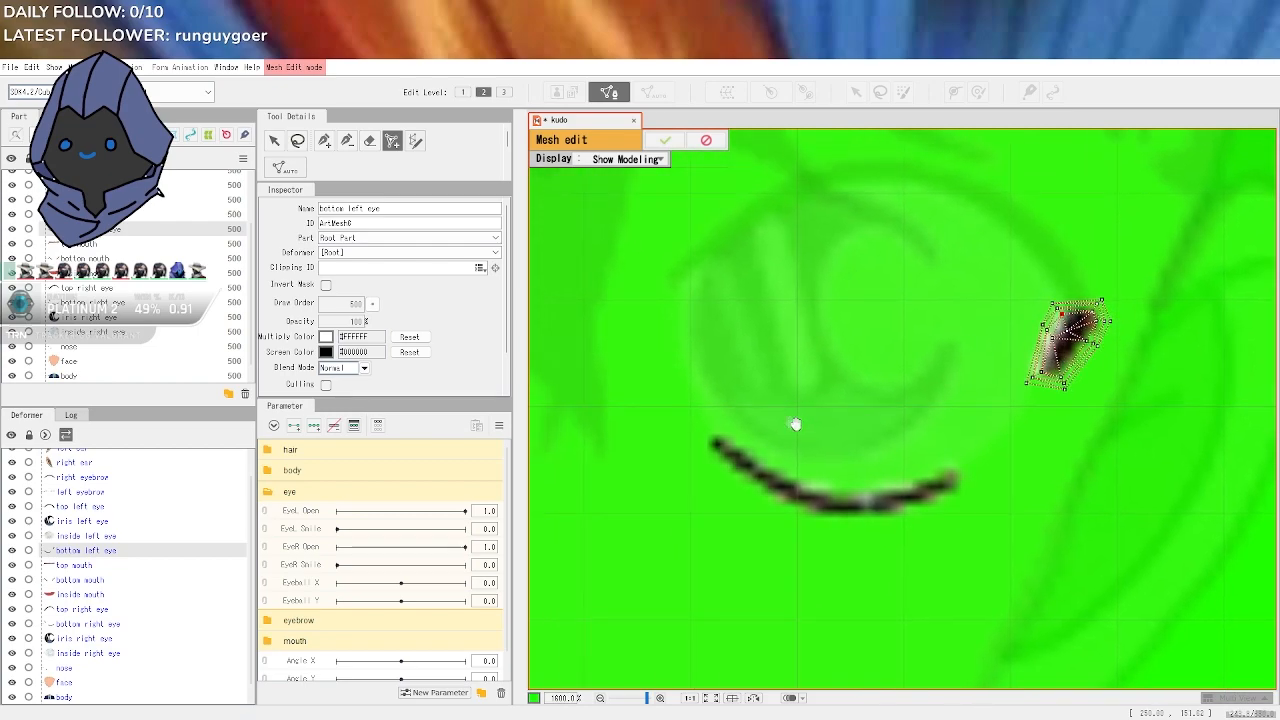
click(665, 140)
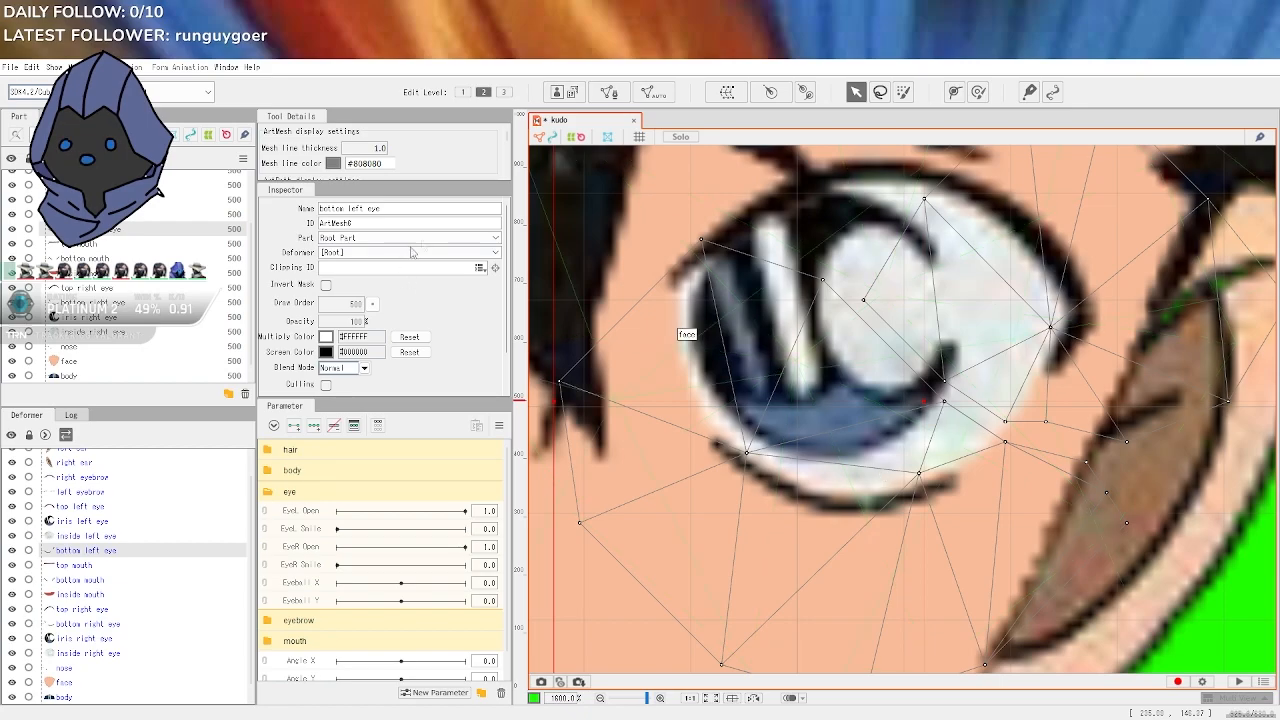
Reopen the bottom left eye's mesh for manual editing and outline the curved lower lash line with a closed strip of points
click(612, 92)
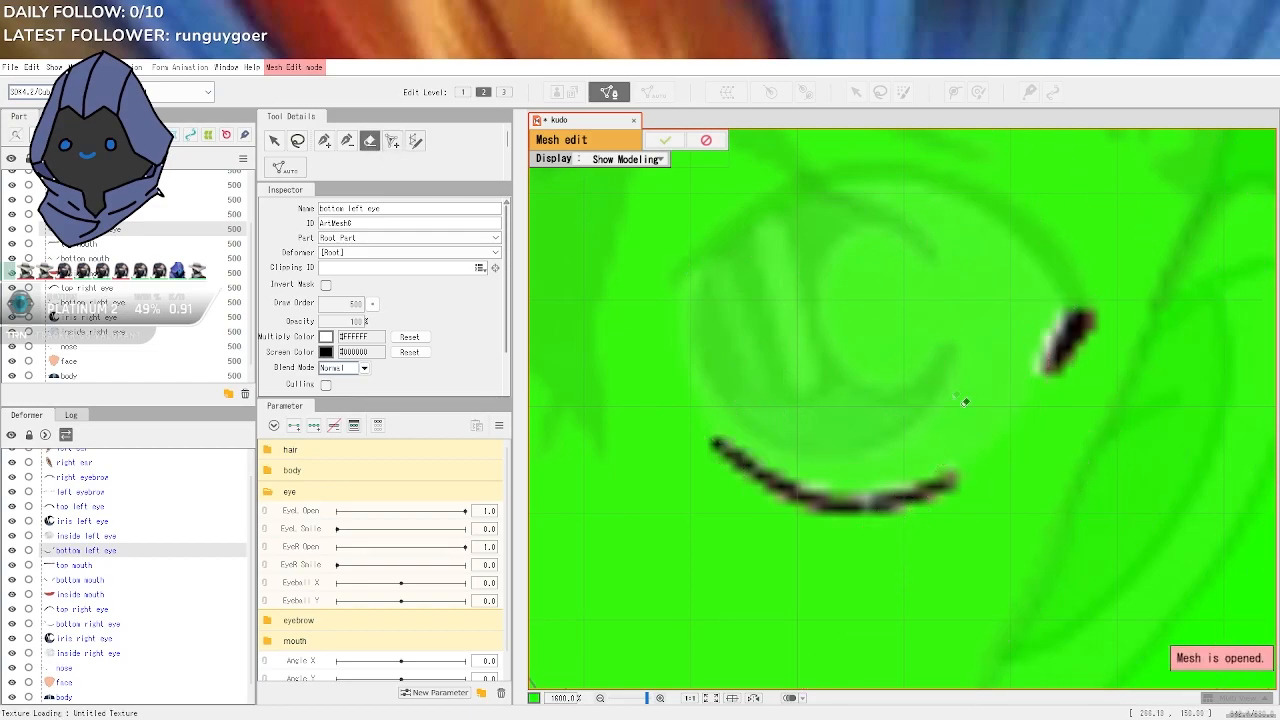
click(324, 141)
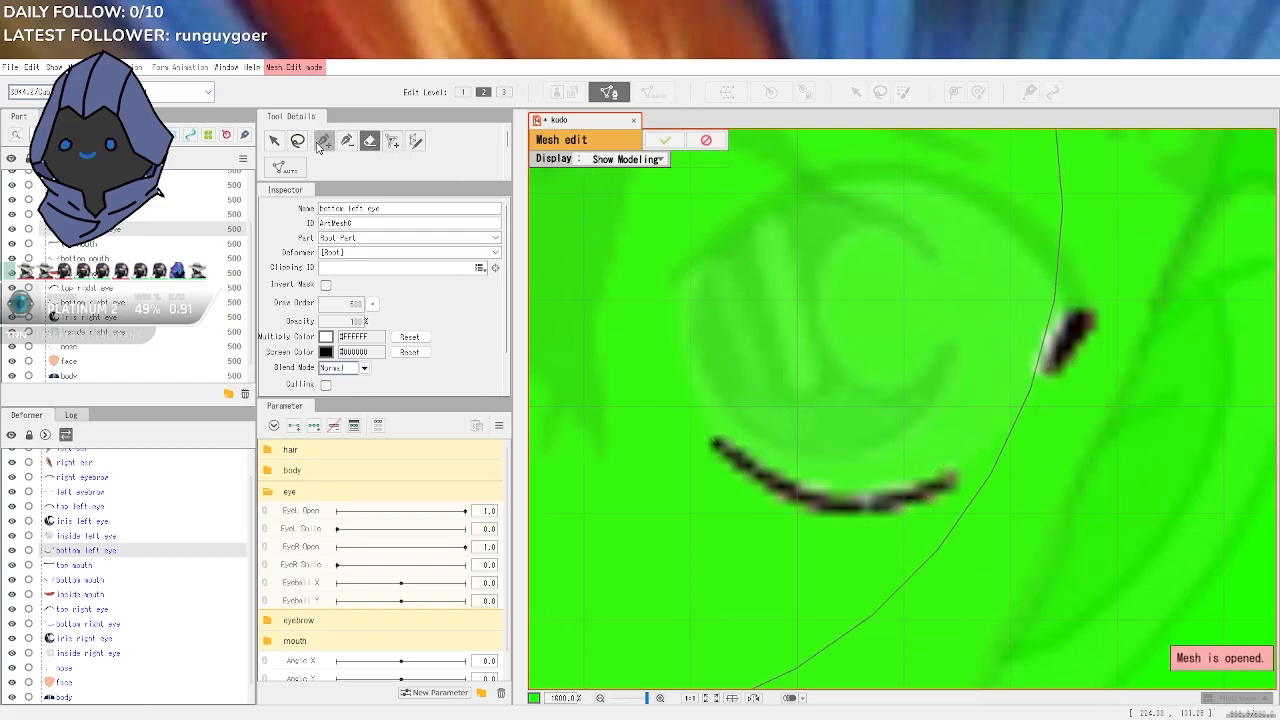
click(718, 438)
click(762, 460)
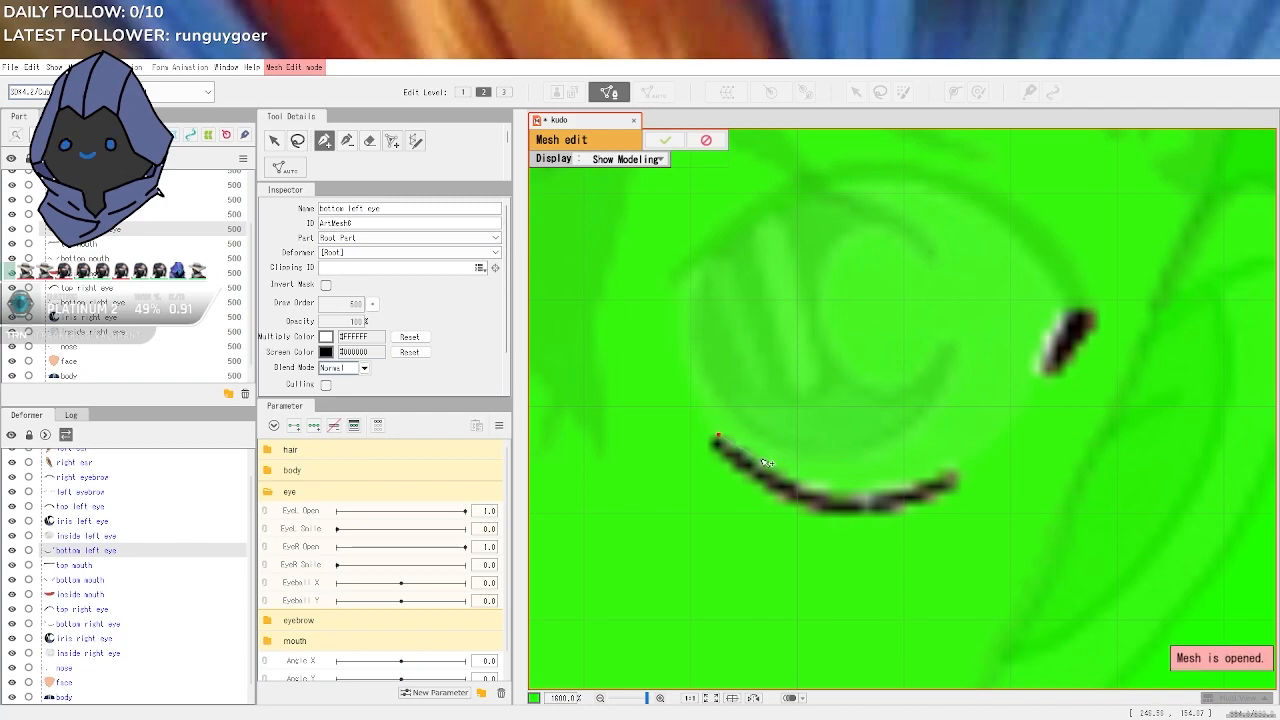
click(867, 492)
click(930, 478)
click(953, 465)
click(967, 484)
click(929, 509)
click(872, 520)
click(812, 516)
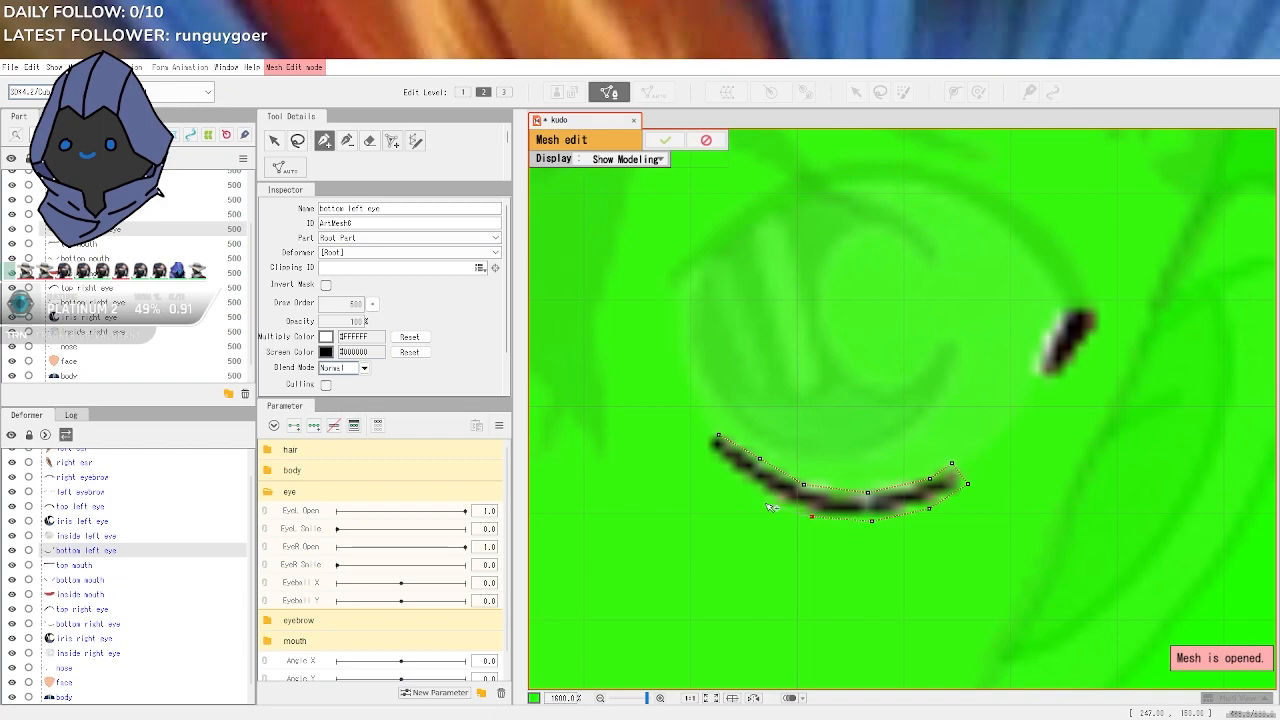
click(706, 447)
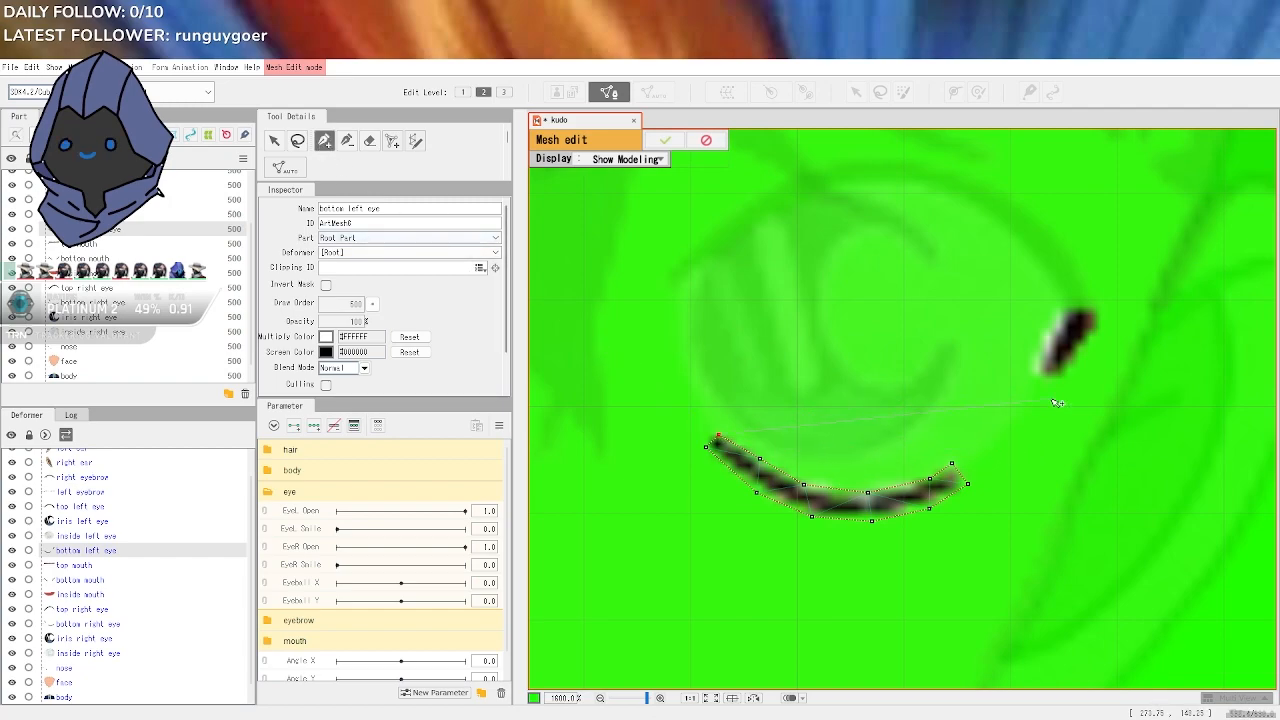
right_click(856, 355)
click(1035, 375)
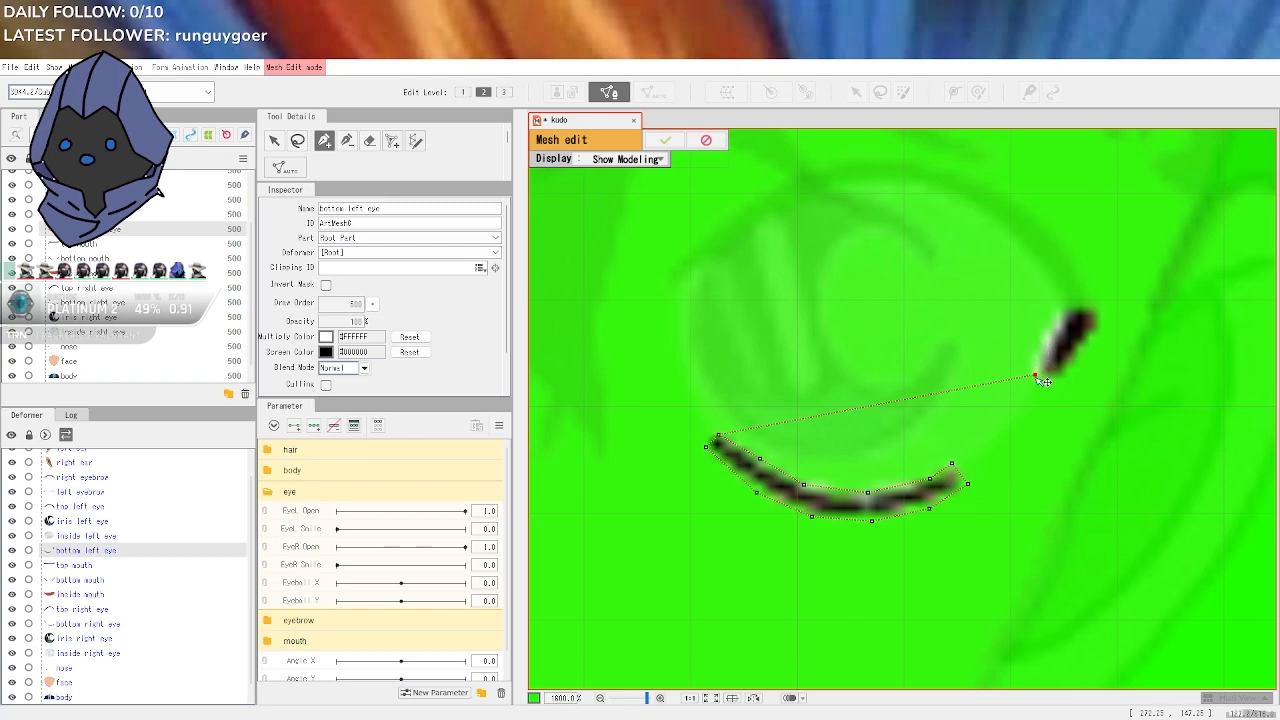
click(347, 140)
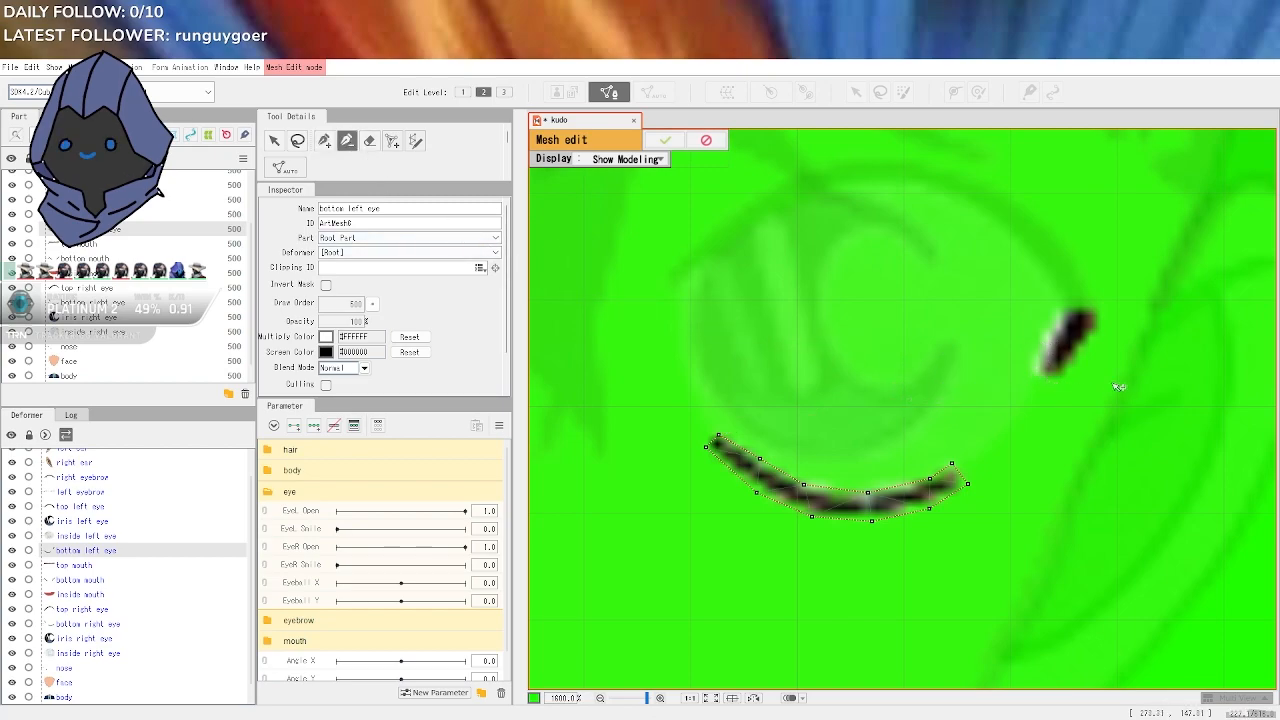
Outline the outer-corner lash piece with its own closed ring of mesh points, separate from the lower lash strip
click(322, 142)
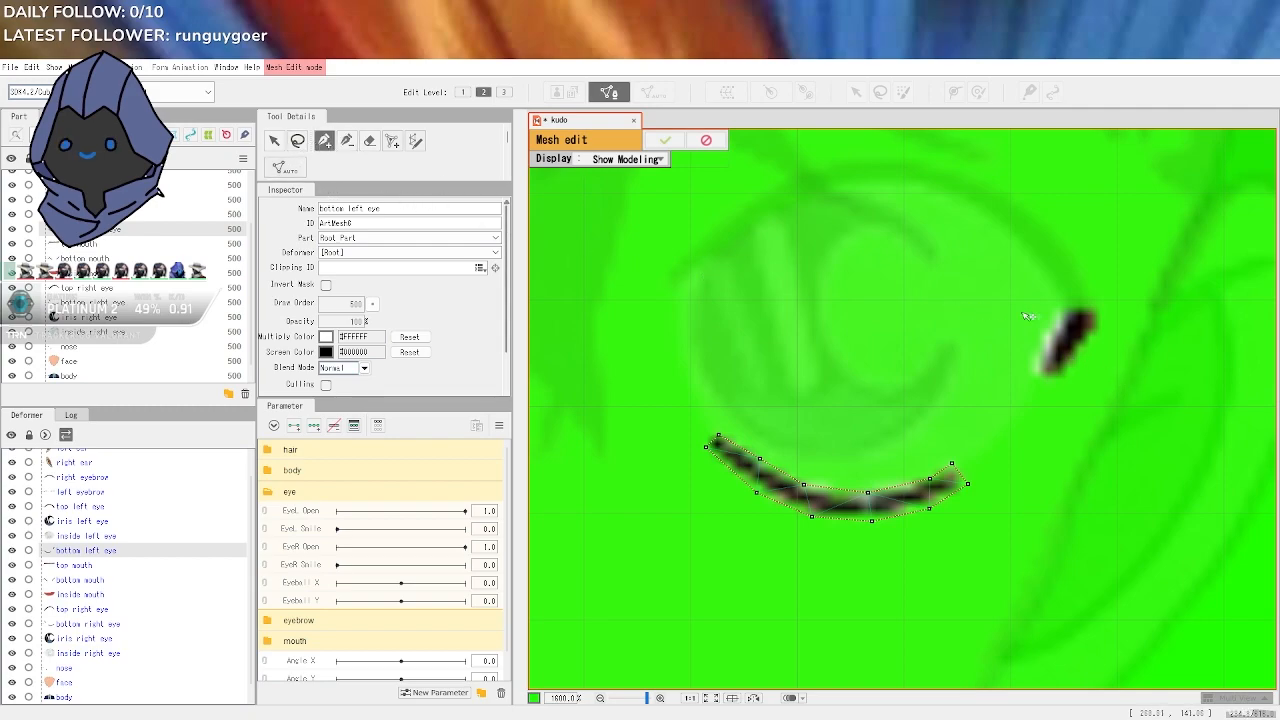
click(1064, 306)
click(1028, 371)
click(1069, 384)
click(1105, 326)
click(1101, 305)
click(1063, 306)
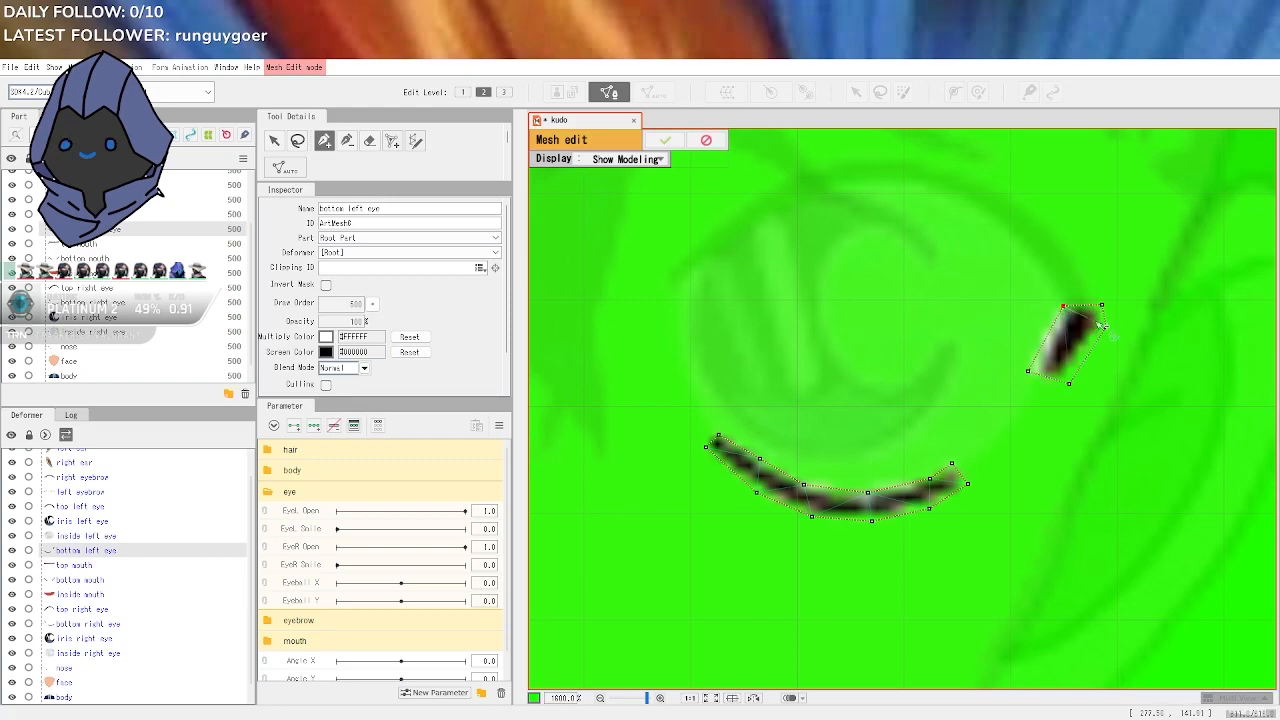
Surround the outer-corner lash piece's outline with a slightly larger closed ring of mesh points
scroll(1107, 316, up, 2)
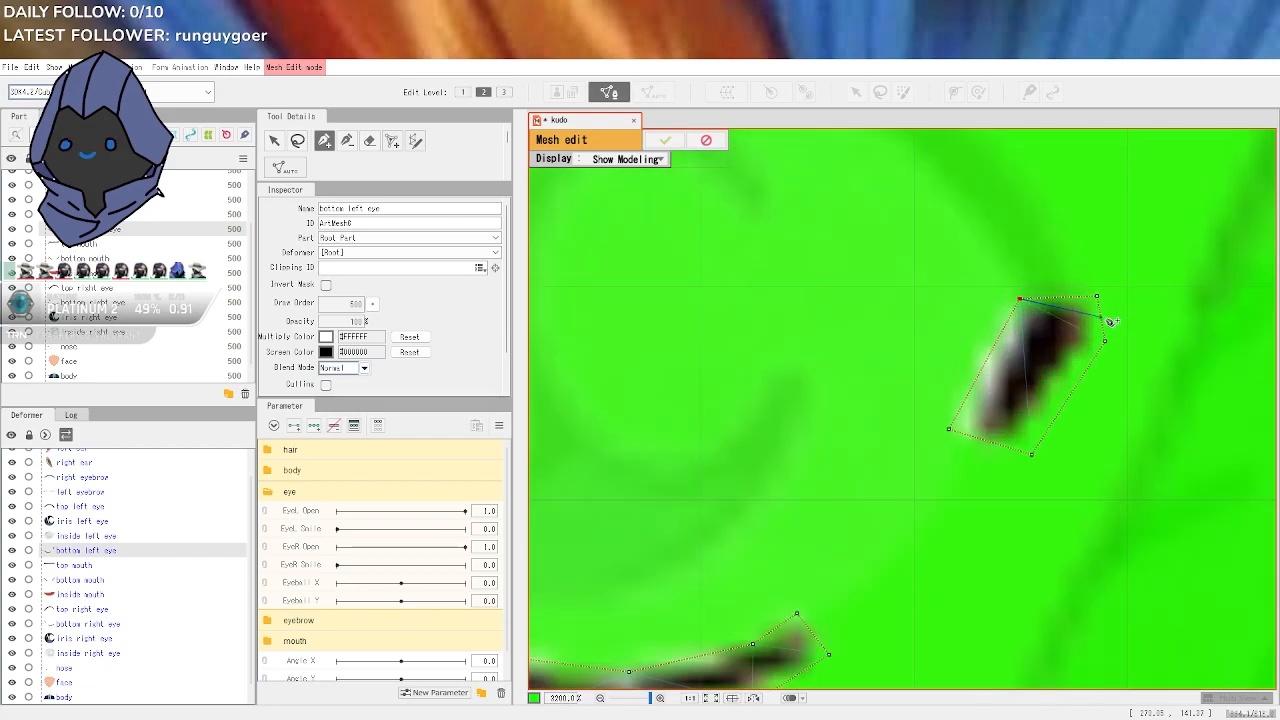
click(1013, 287)
click(1034, 469)
click(1116, 346)
click(1013, 287)
Add a smaller closed ring of mesh points inside the outline, tight against the dark outer-corner lash piece
click(1033, 316)
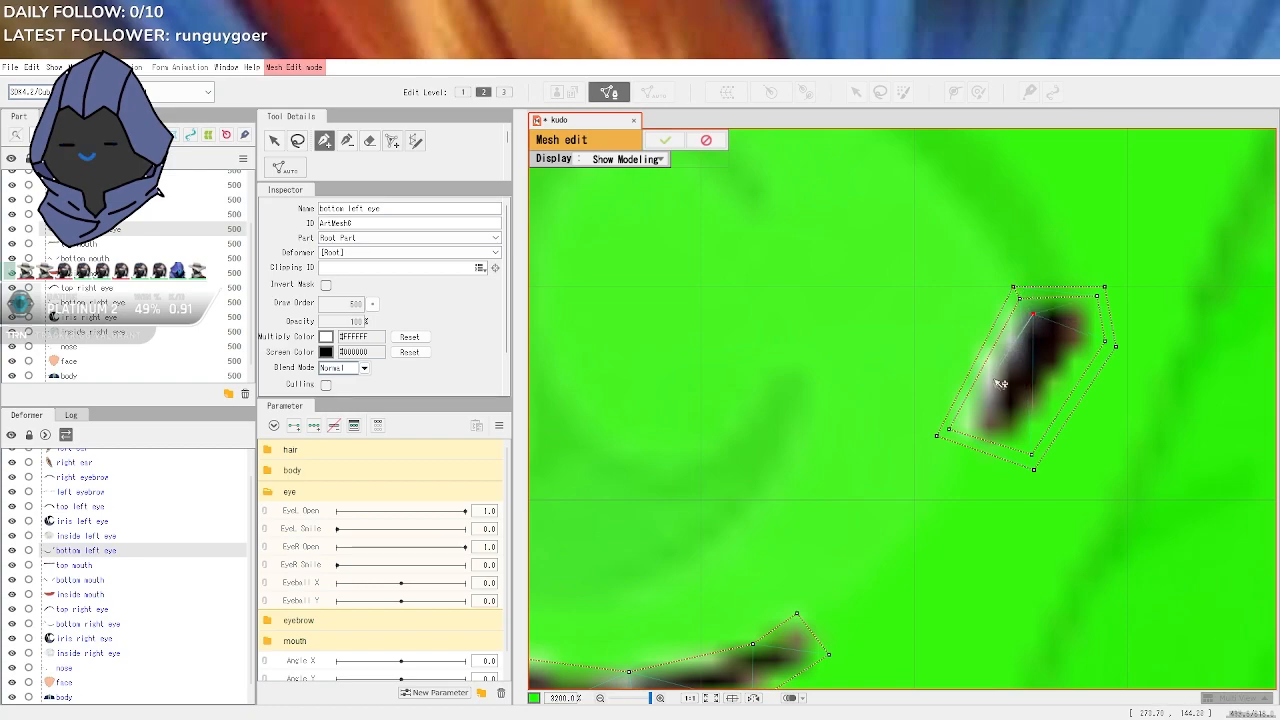
click(969, 425)
click(1025, 444)
click(1090, 338)
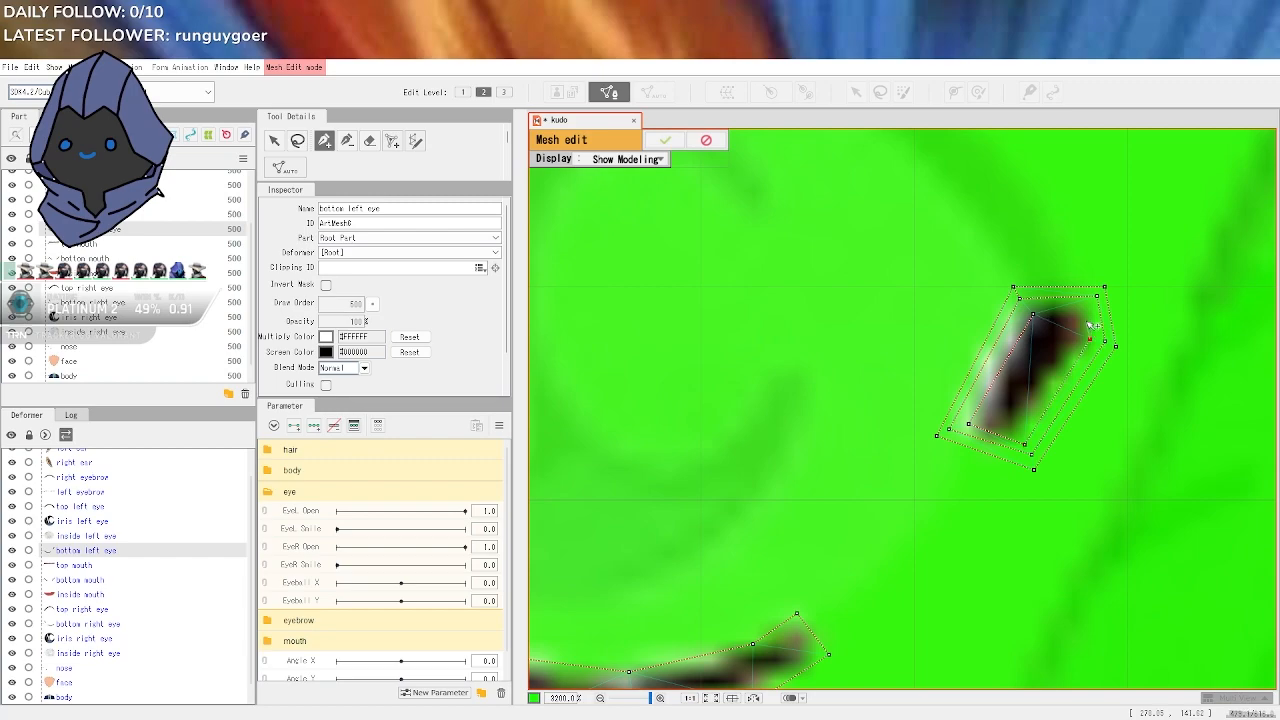
click(1034, 318)
Connect the bottom left eye's mesh automatically around one point inside the outer-corner lash piece, and undo the other trial points
click(392, 140)
click(1046, 366)
click(1054, 383)
click(1014, 411)
key(ctrl+z)
key(ctrl+z)
key(ctrl+z)
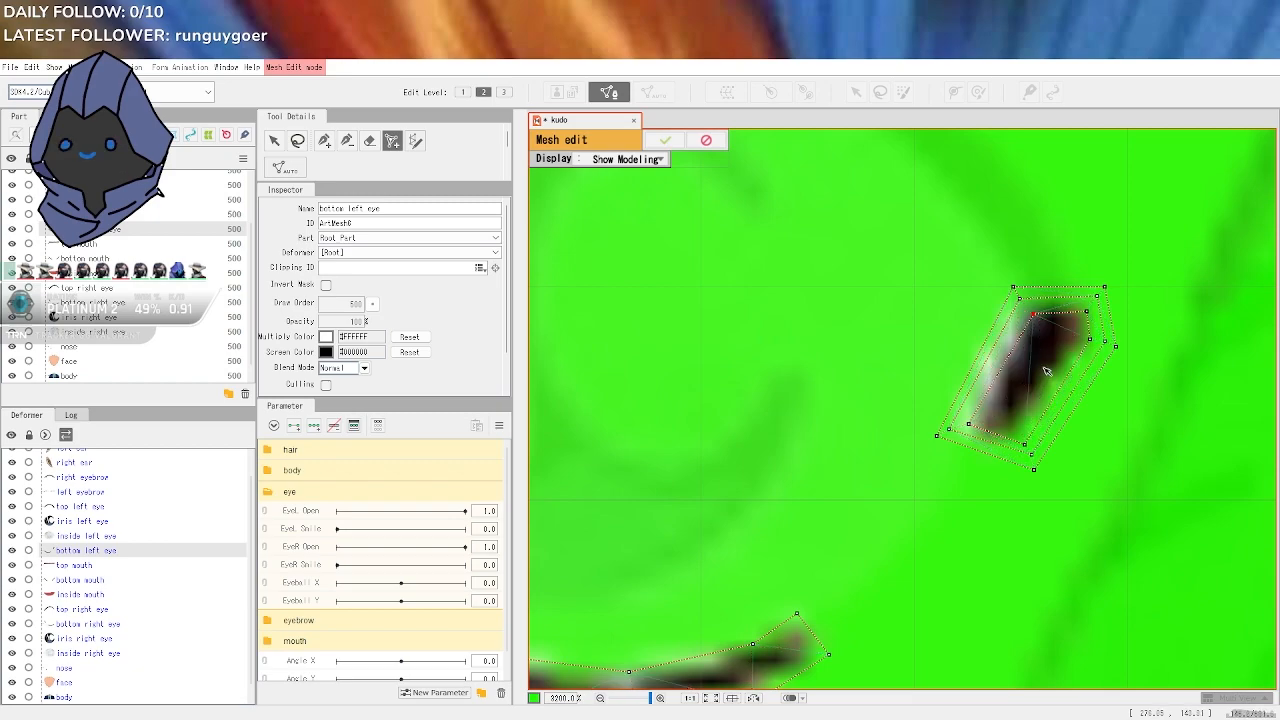
key(ctrl+y)
click(1067, 346)
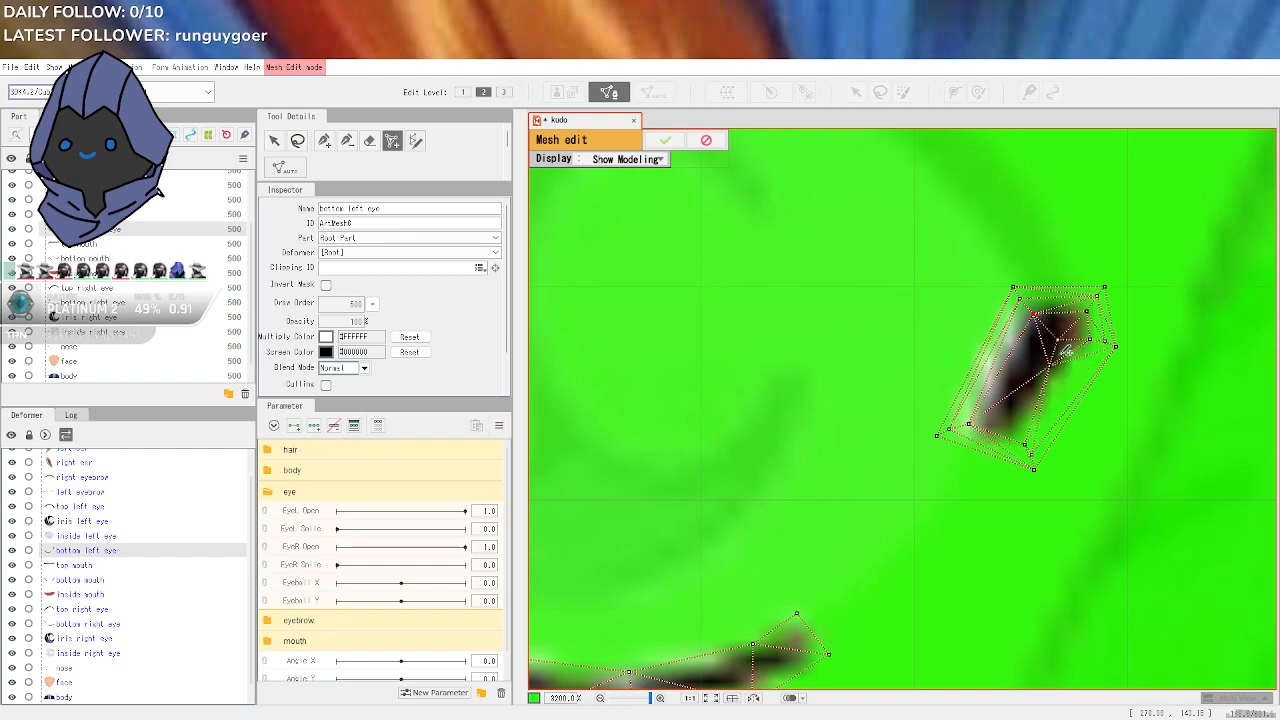
key(ctrl+z)
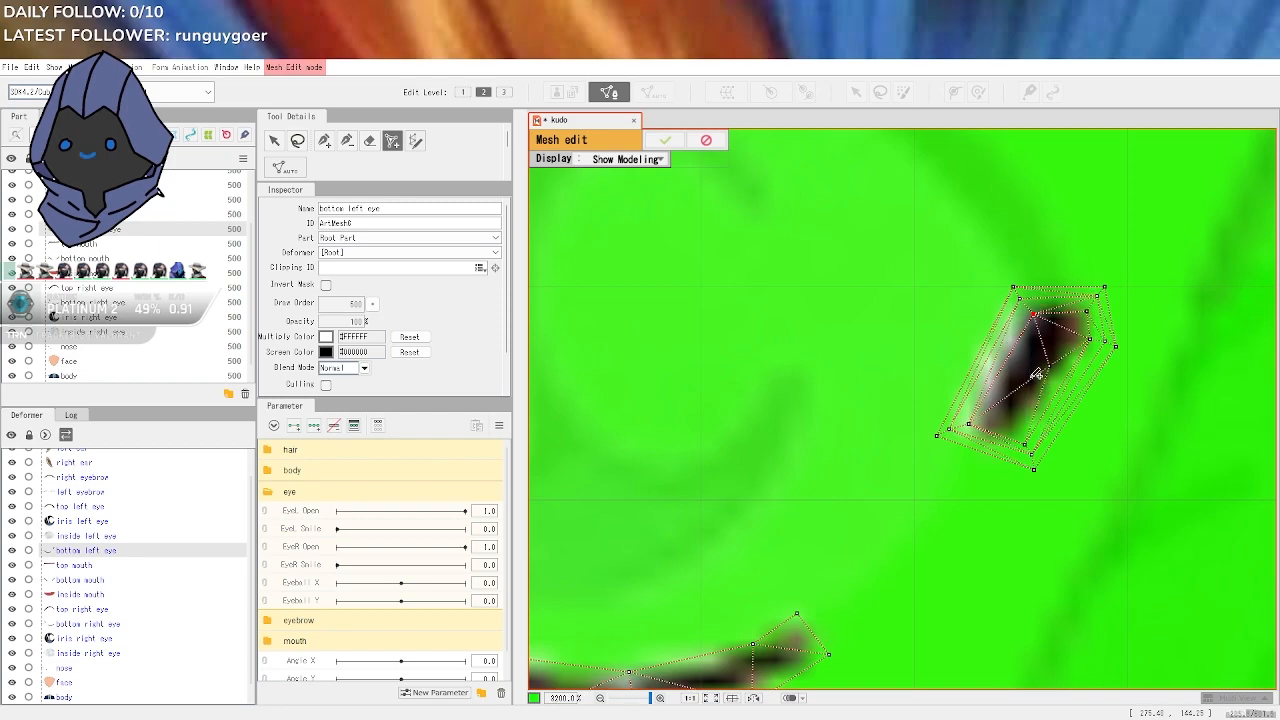
Check the connected mesh along the lower lash line and apply the bottom left eye's mesh edit
scroll(610, 520, down, 5)
scroll(619, 537, up, 5)
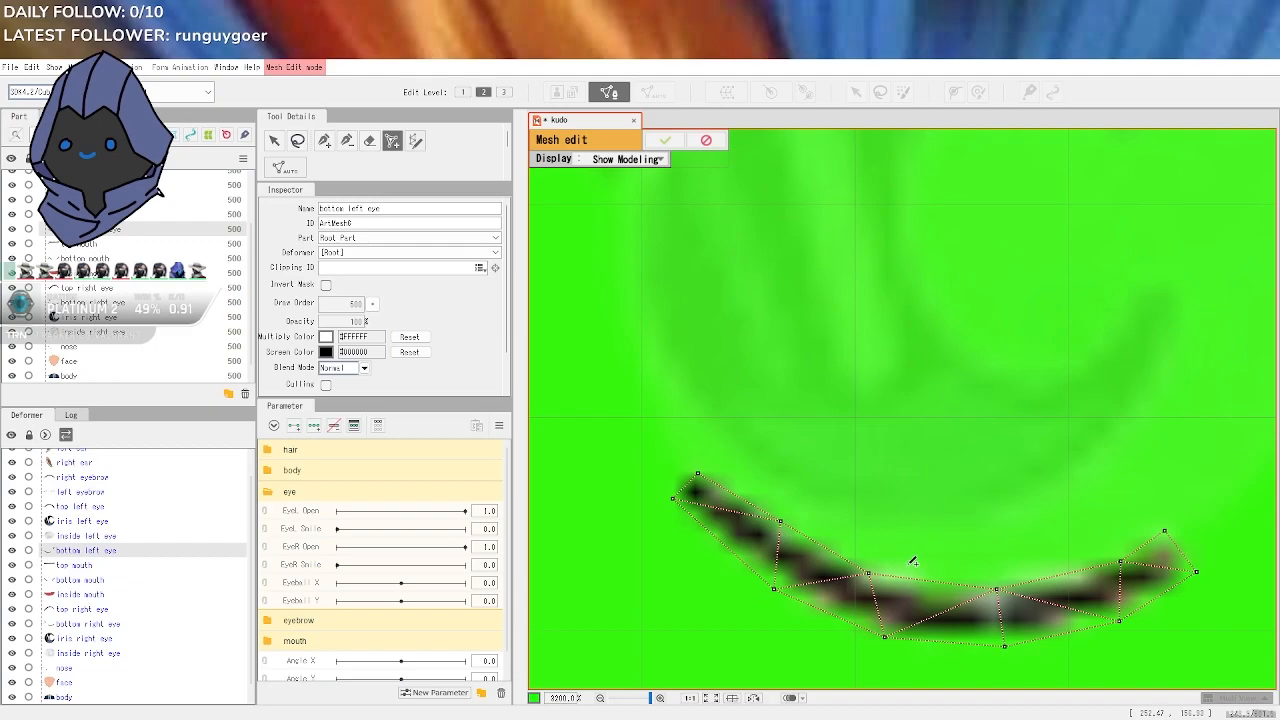
scroll(921, 562, down, 4)
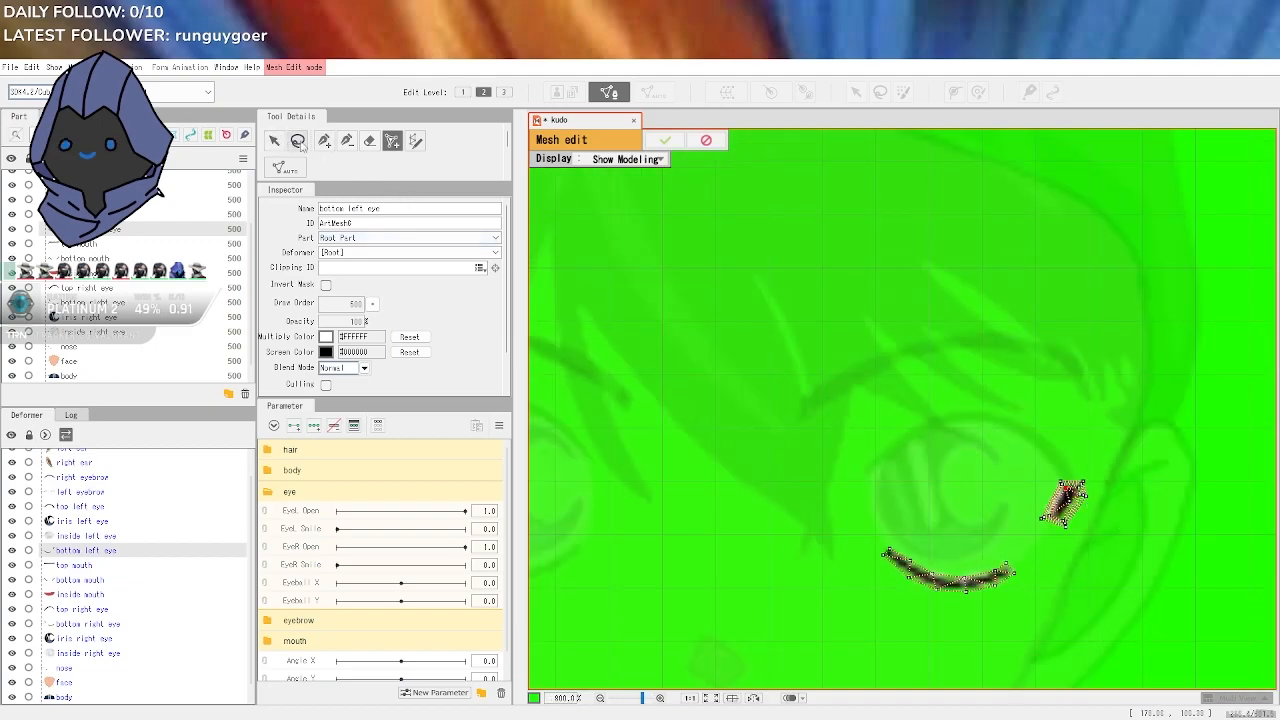
click(665, 140)
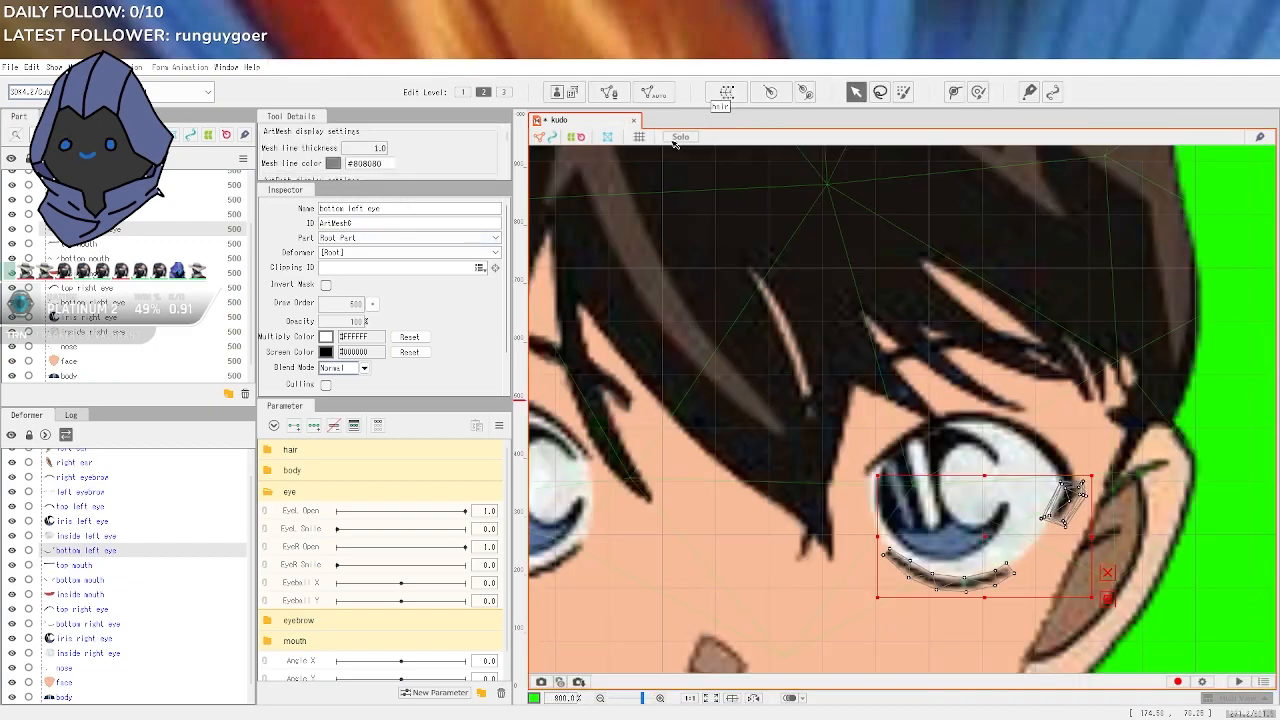
Select the left eye's iris and open its mesh for manual editing
click(1089, 461)
scroll(1089, 461, up, 3)
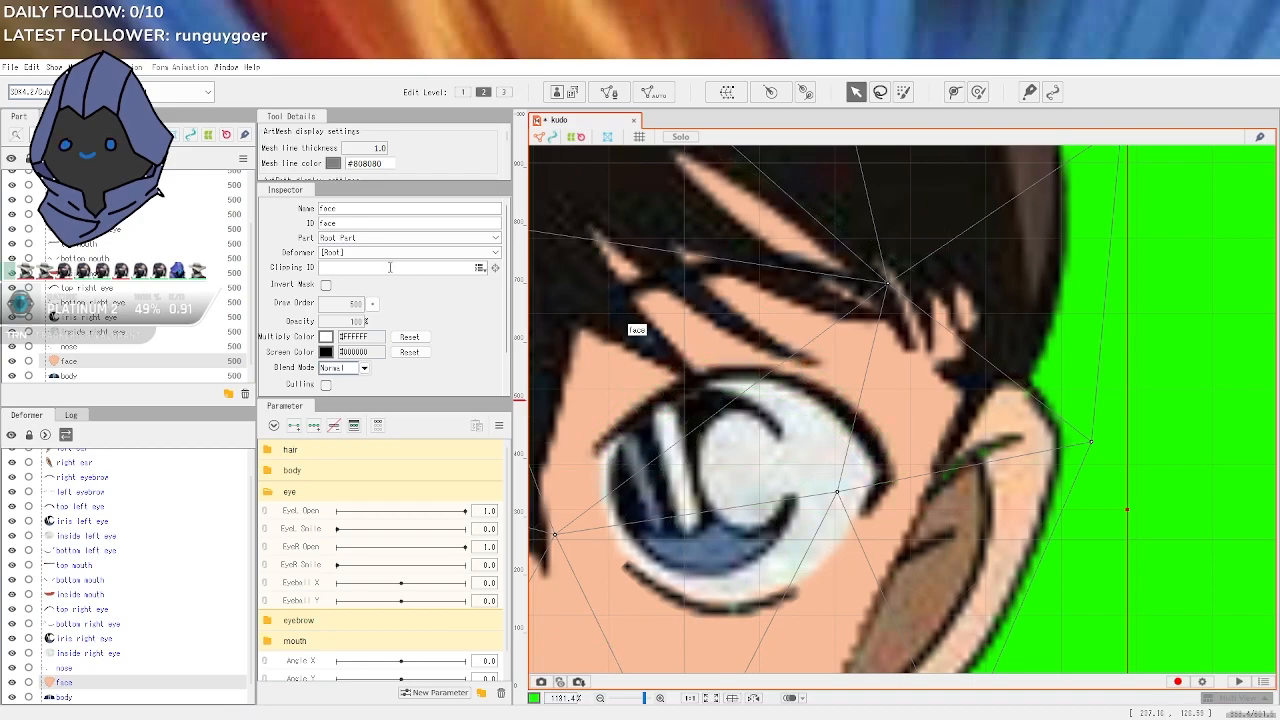
click(84, 521)
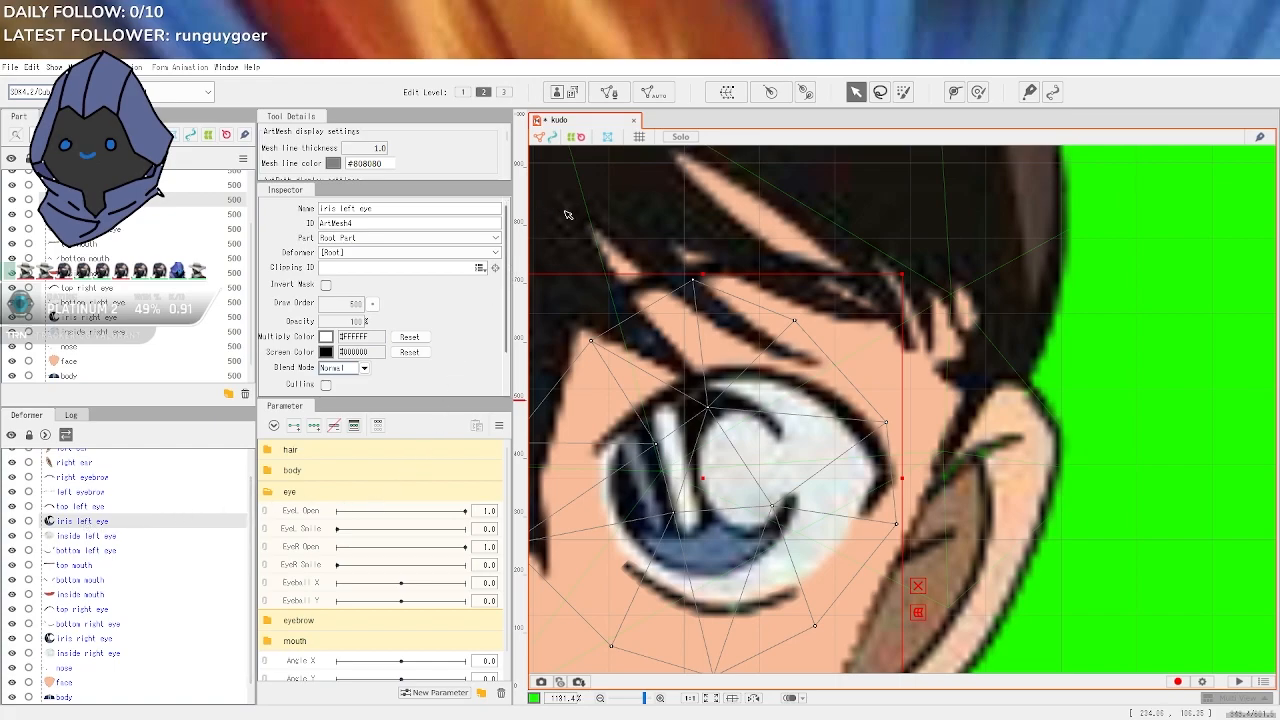
click(609, 92)
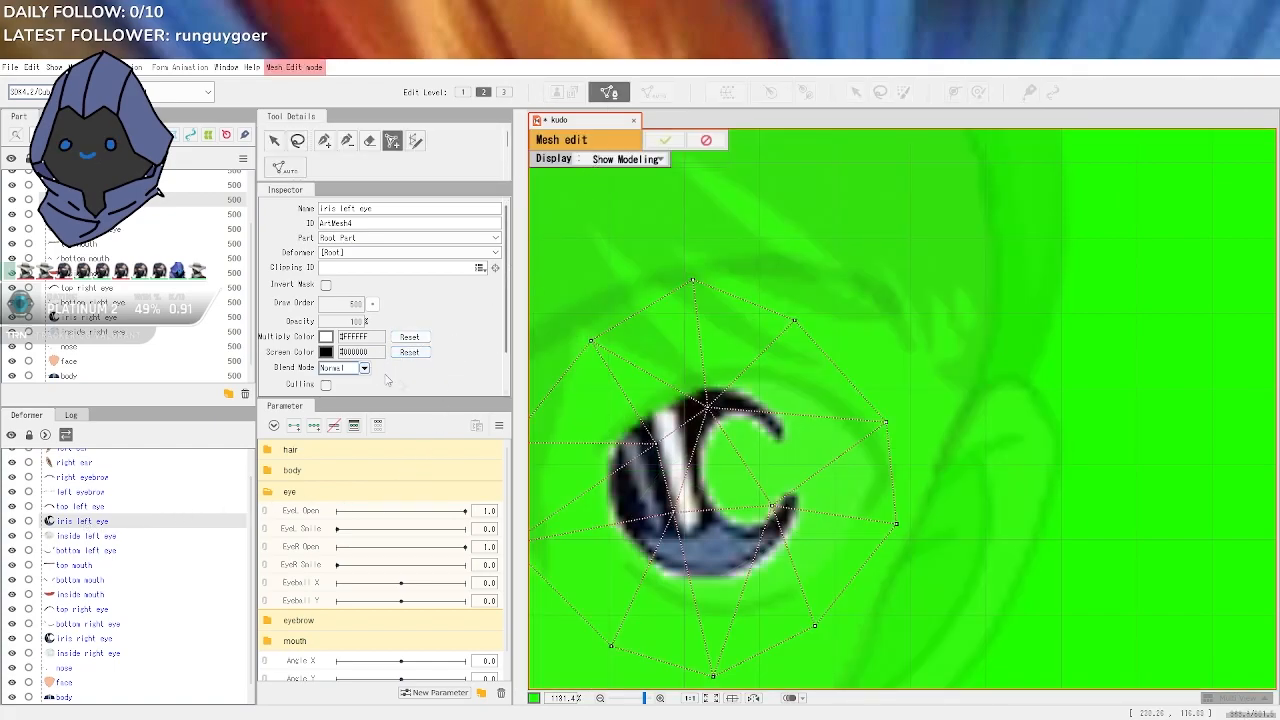
Reopen the left iris's mesh for manual editing and erase all of its existing points and lines
drag(912, 331, 1000, 266)
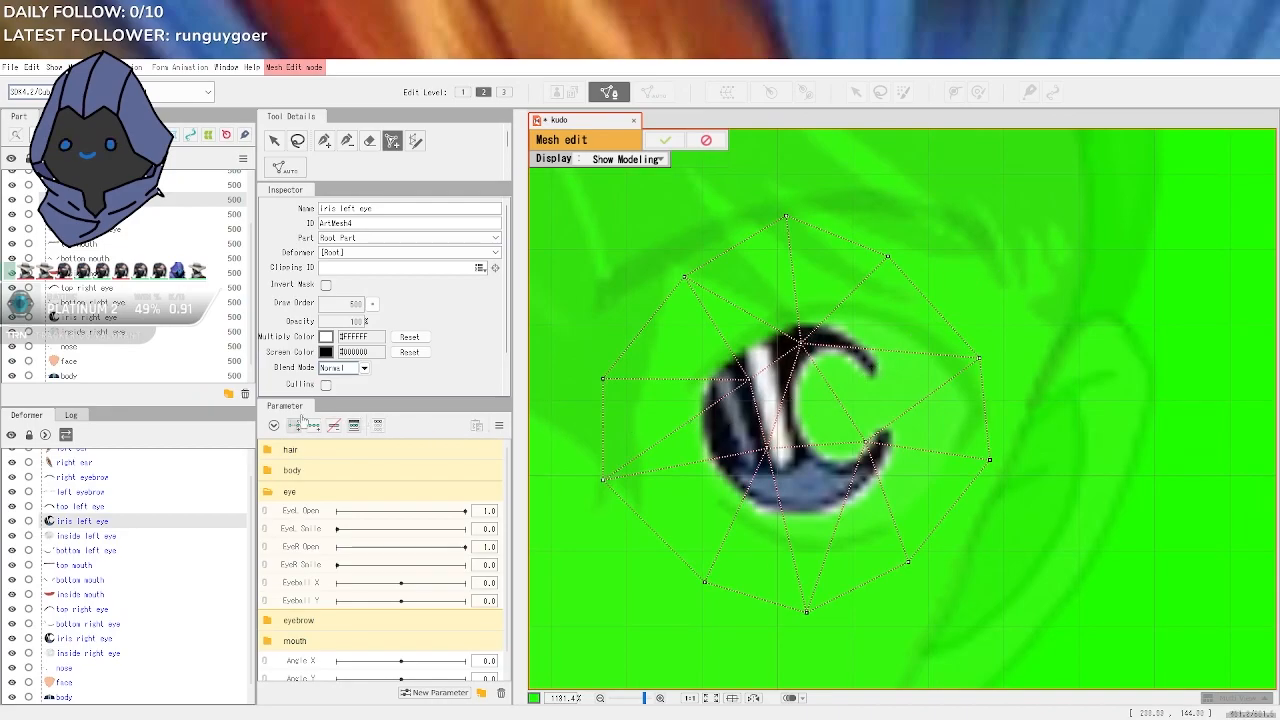
click(615, 92)
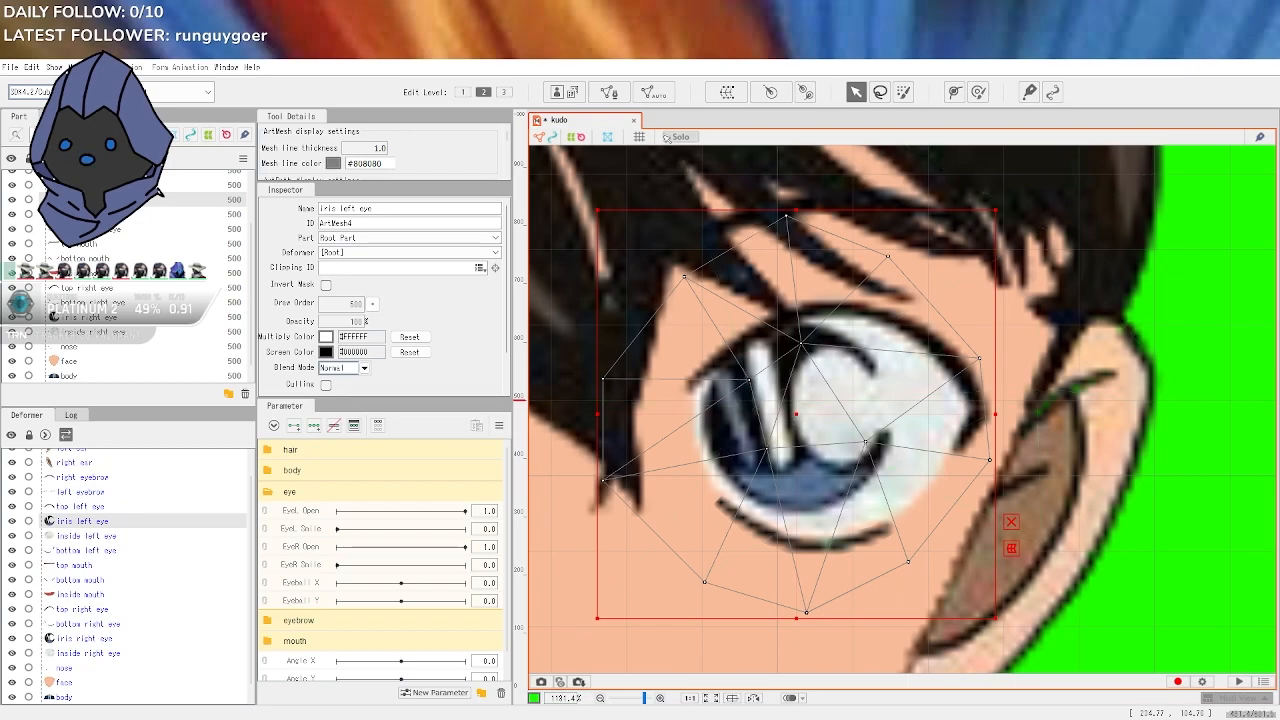
click(608, 92)
click(369, 140)
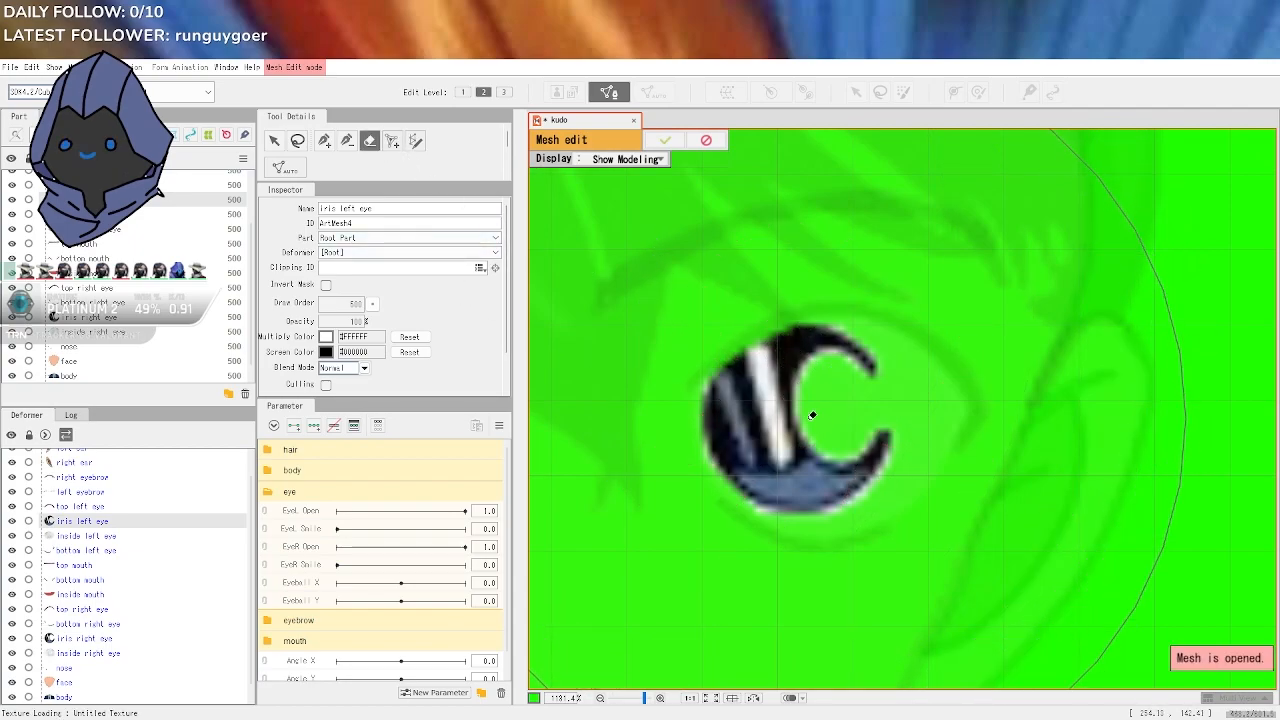
scroll(801, 426, up, 2)
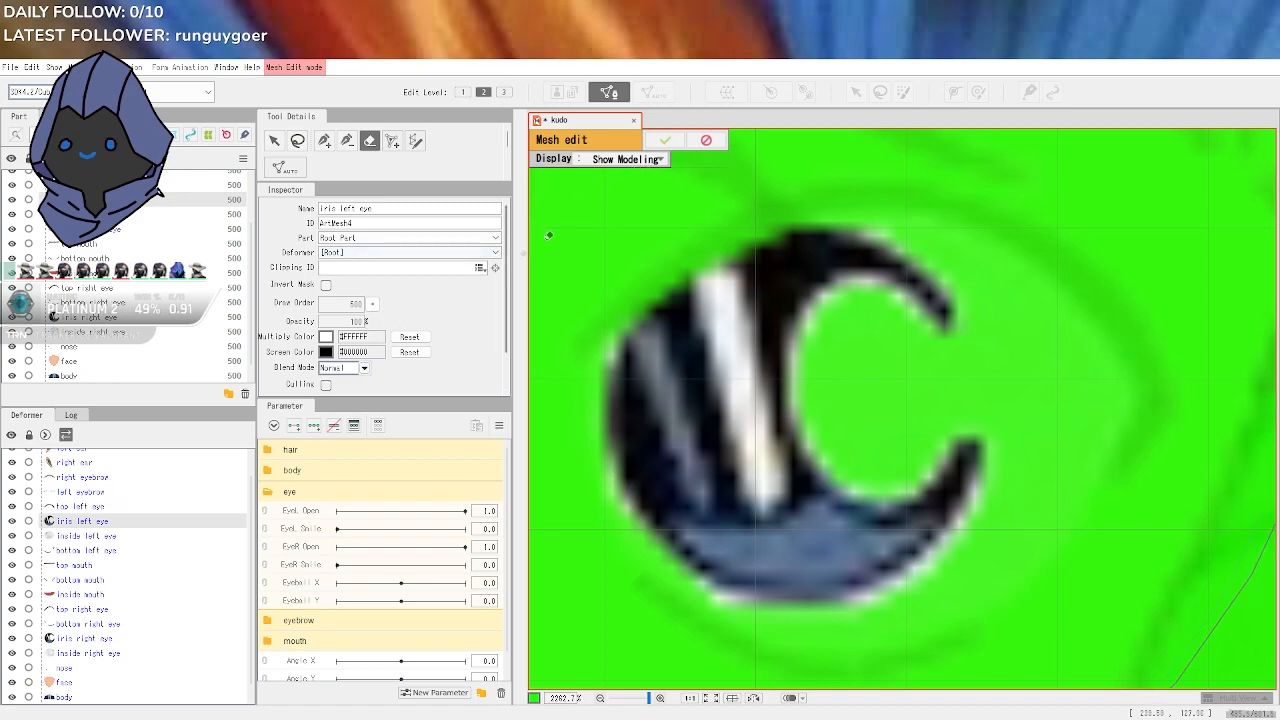
Add a centre mesh point to the left iris and closely spaced points along its lower ear-side edge, joining the bottom point to the centre
click(324, 142)
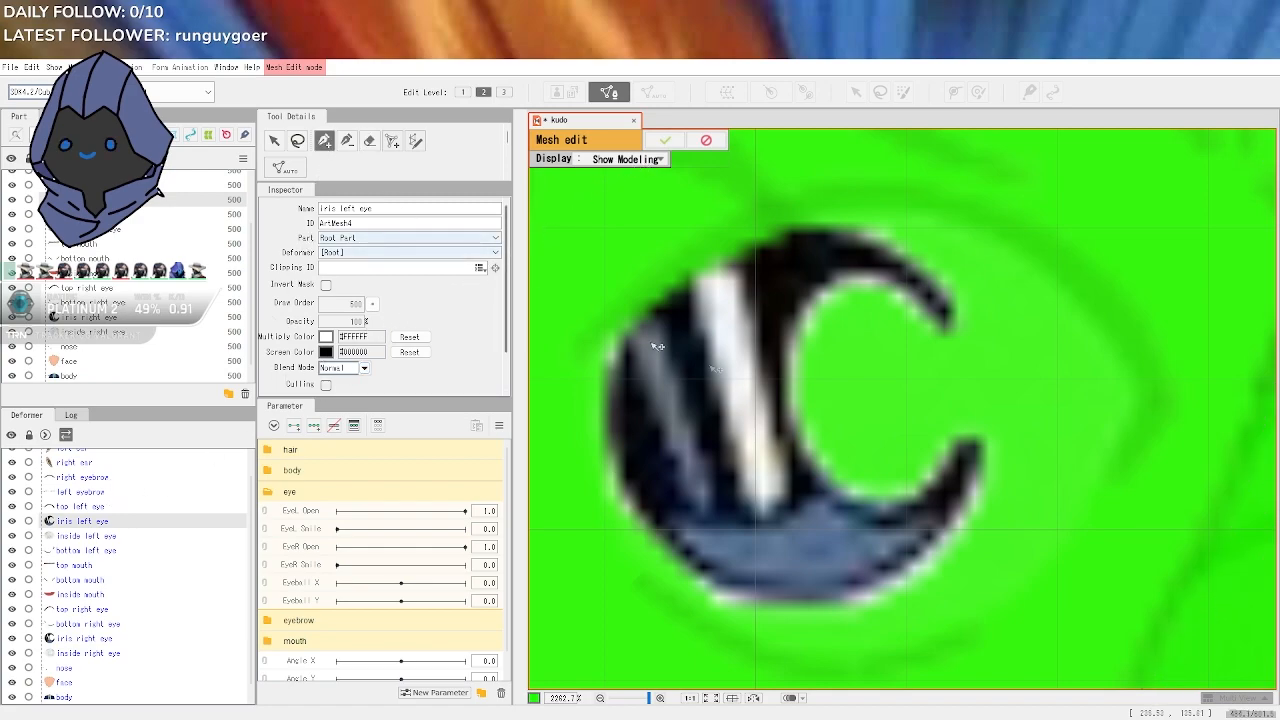
click(785, 426)
click(992, 426)
click(990, 472)
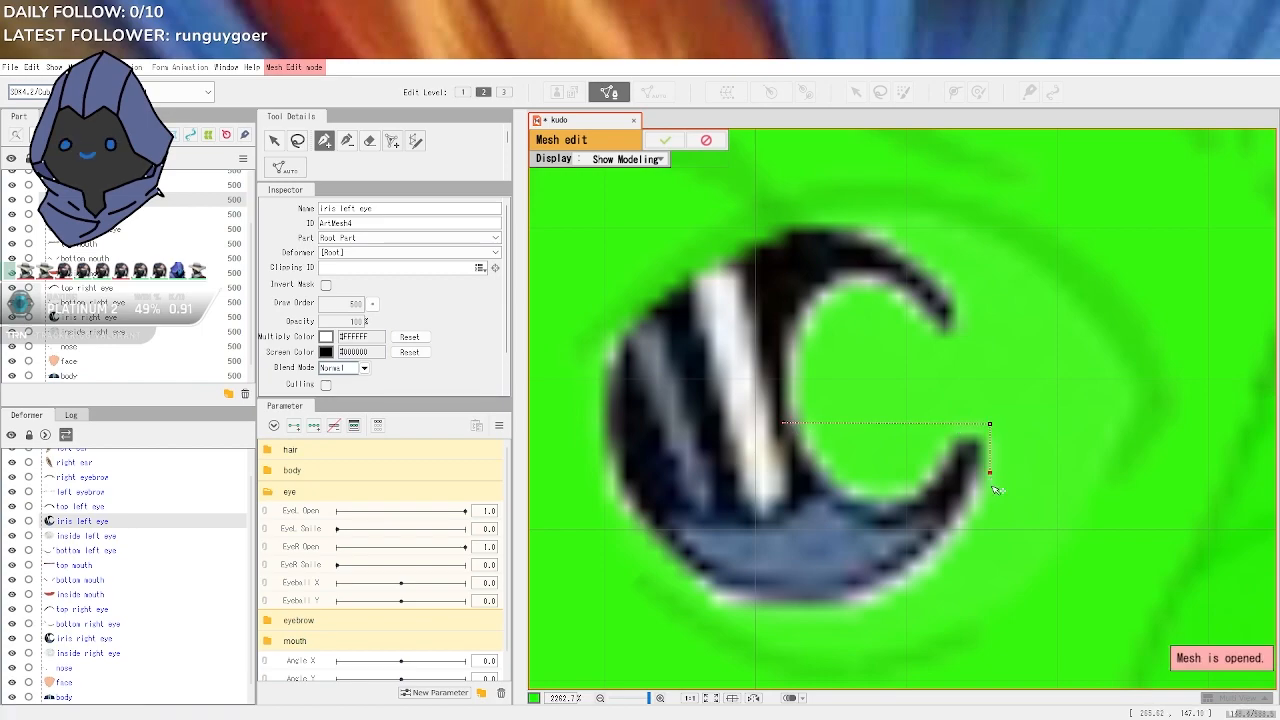
click(971, 518)
click(932, 568)
click(884, 604)
click(774, 616)
drag(787, 430, 773, 619)
click(773, 619)
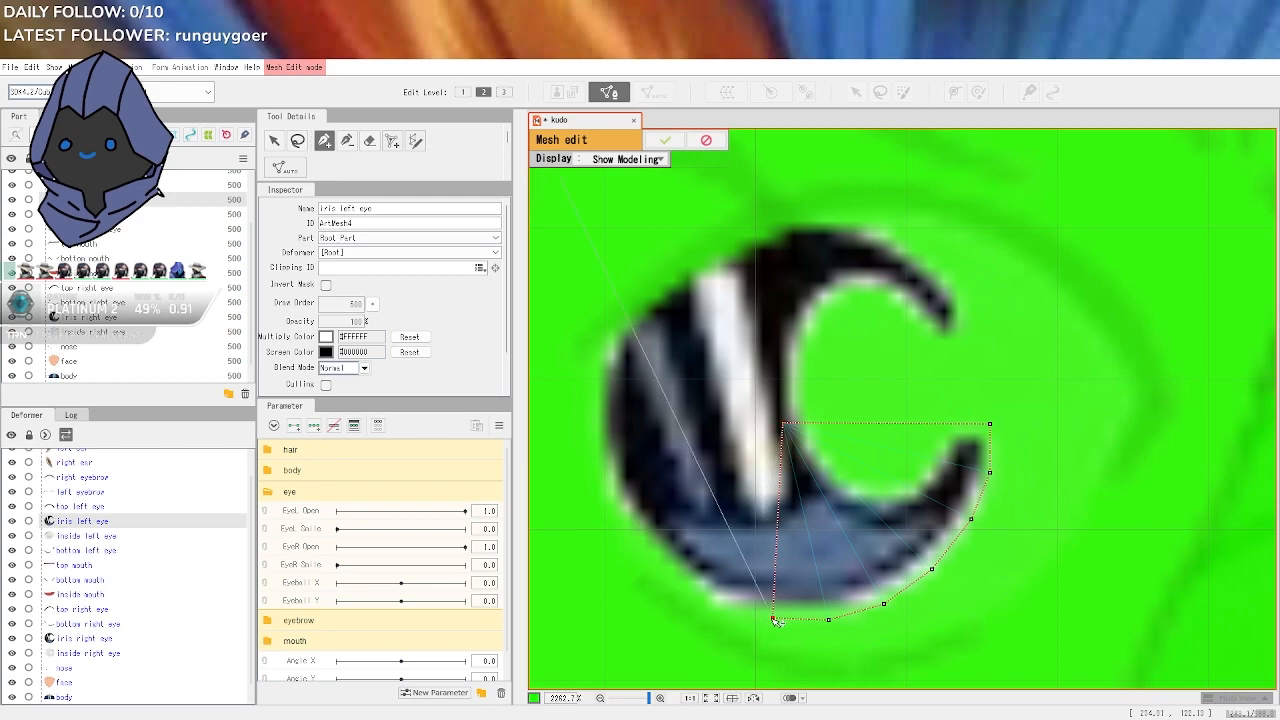
Continue the iris outline from the bottom up its lower nose-side edge and connect the mid-height point to the centre
click(719, 609)
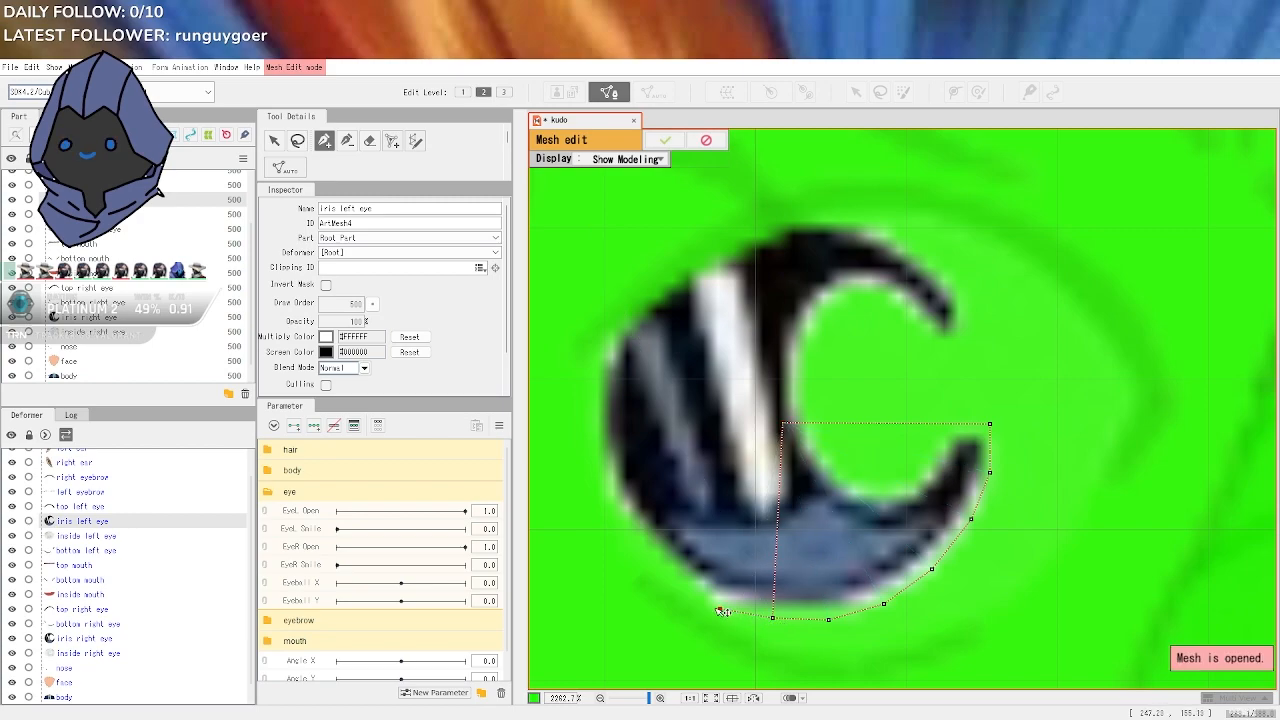
click(668, 568)
click(622, 514)
click(601, 468)
click(595, 422)
click(782, 425)
Add outline points along the iris's upper nose-side edge to its top and connect the top point to the centre
click(598, 372)
click(658, 286)
click(700, 265)
click(758, 230)
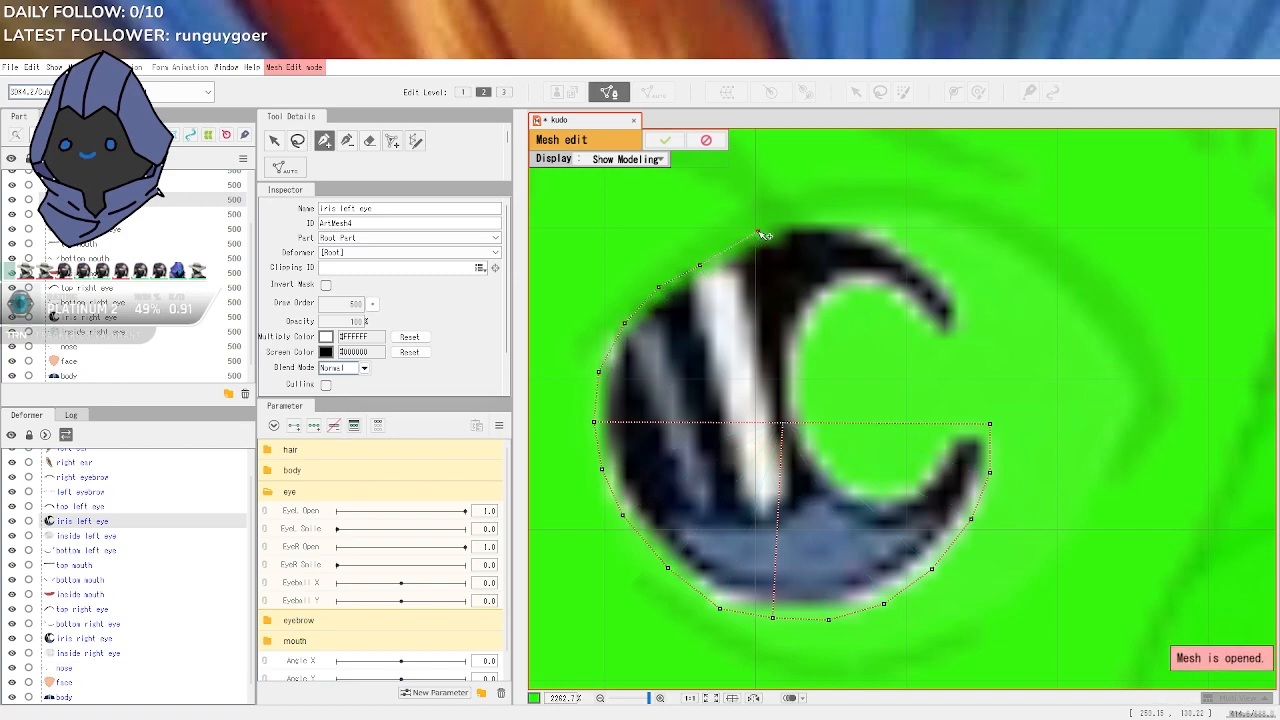
click(789, 227)
click(786, 422)
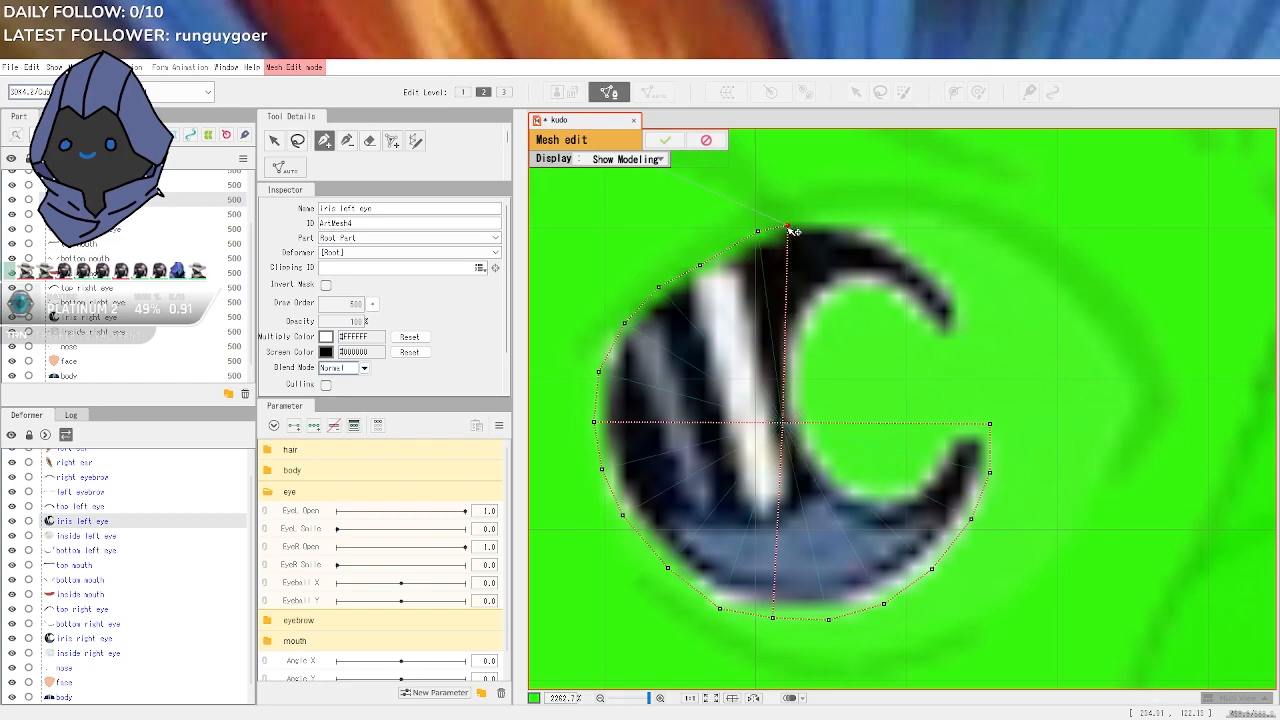
Close the iris outline along its upper ear-side edge and across the crescent's opening, and apply the mesh edit
click(828, 222)
click(875, 236)
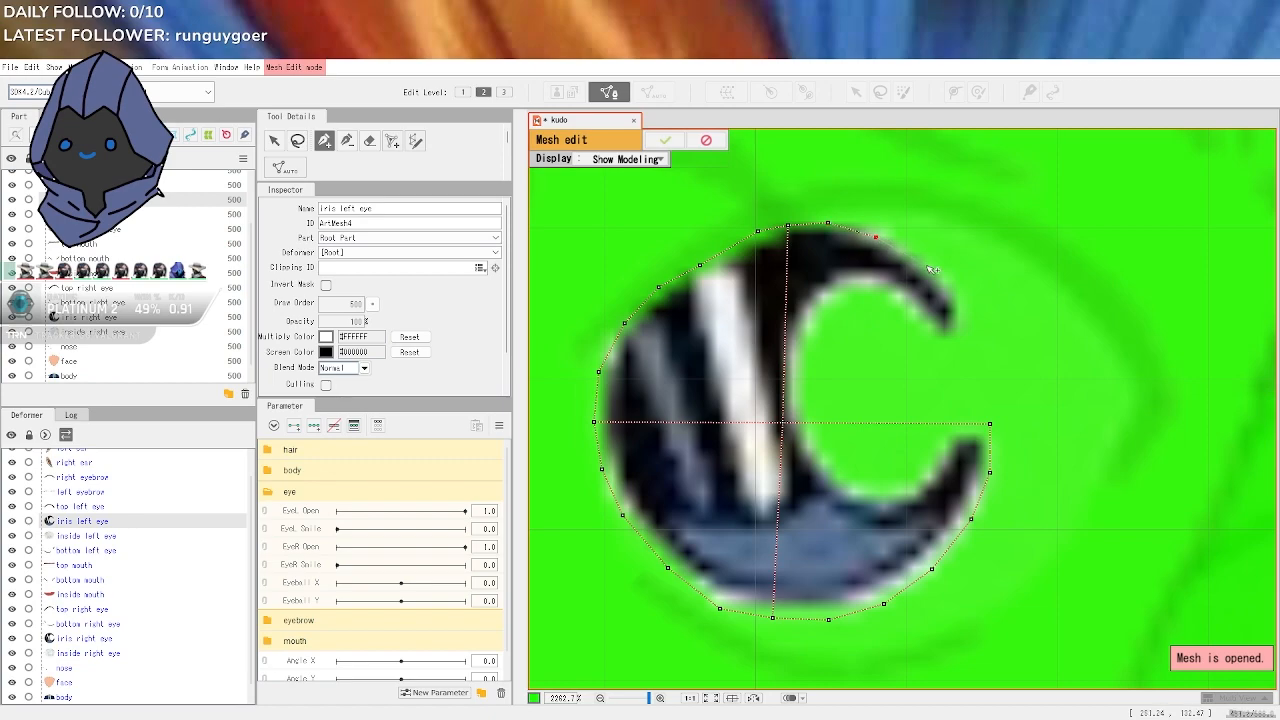
click(935, 273)
click(987, 376)
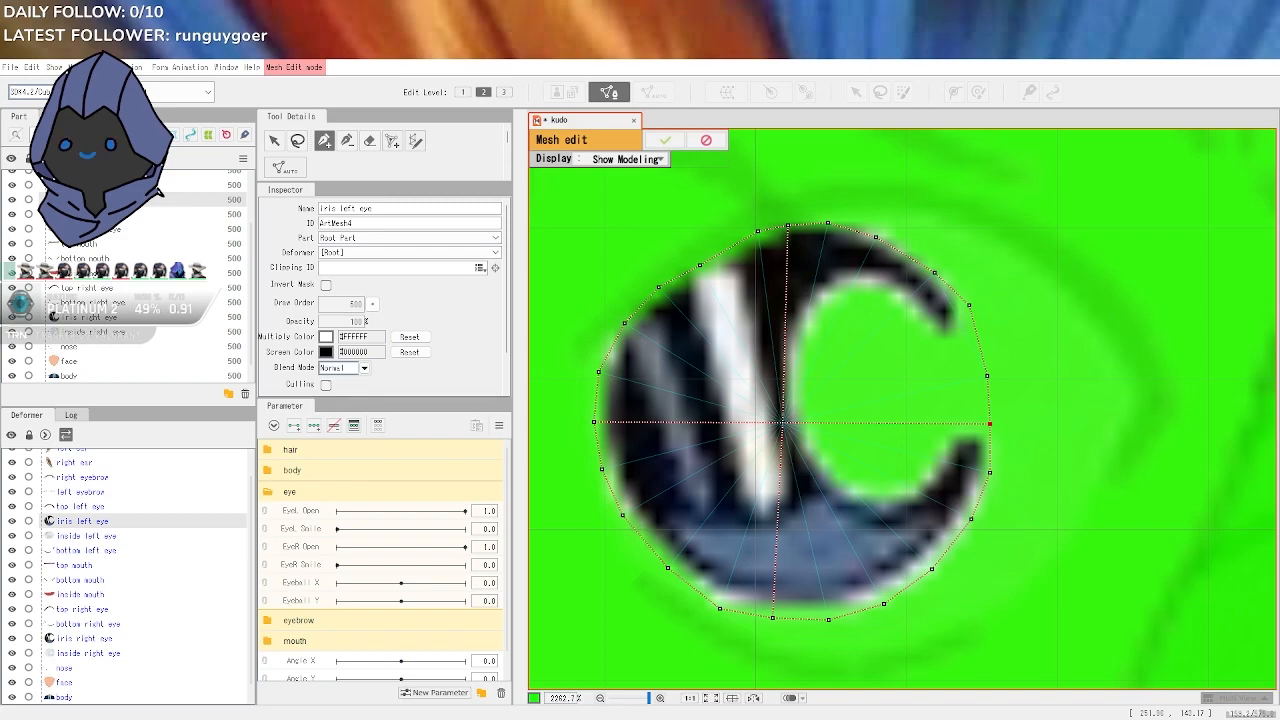
click(667, 146)
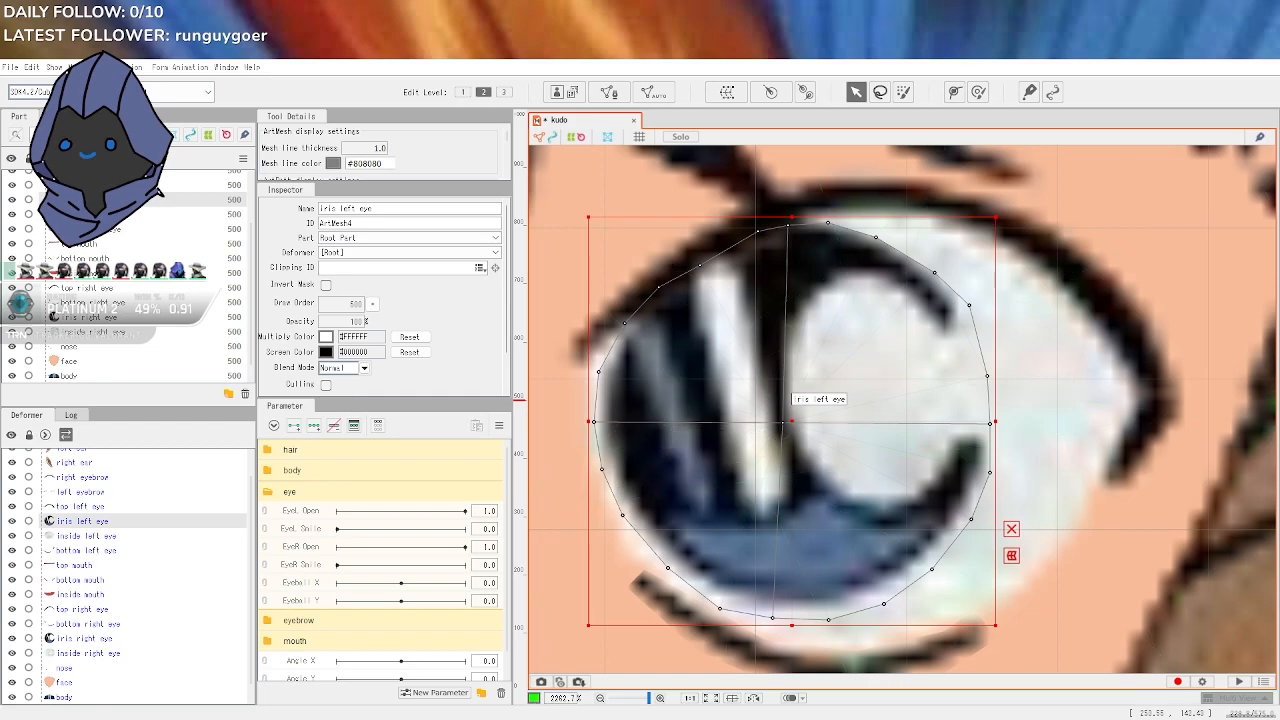
Try to isolate the inside left eye part by selecting it and hiding every other part
click(1067, 370)
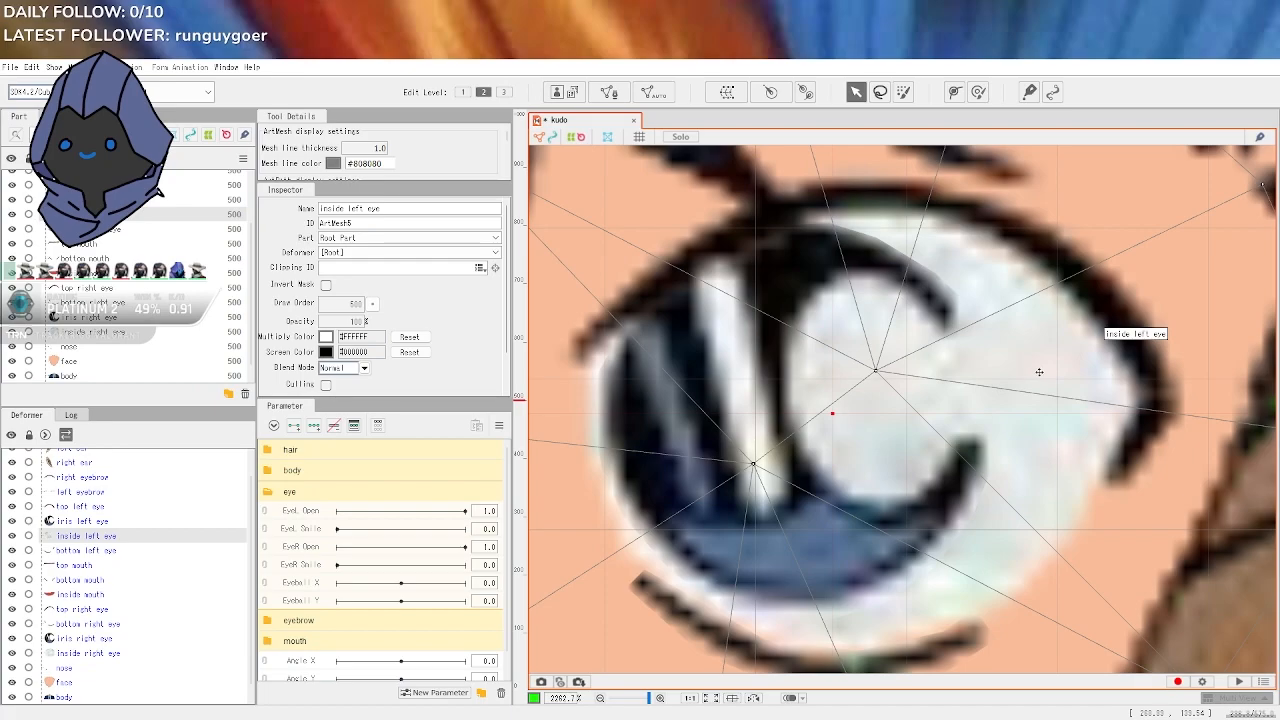
scroll(988, 461, down, 3)
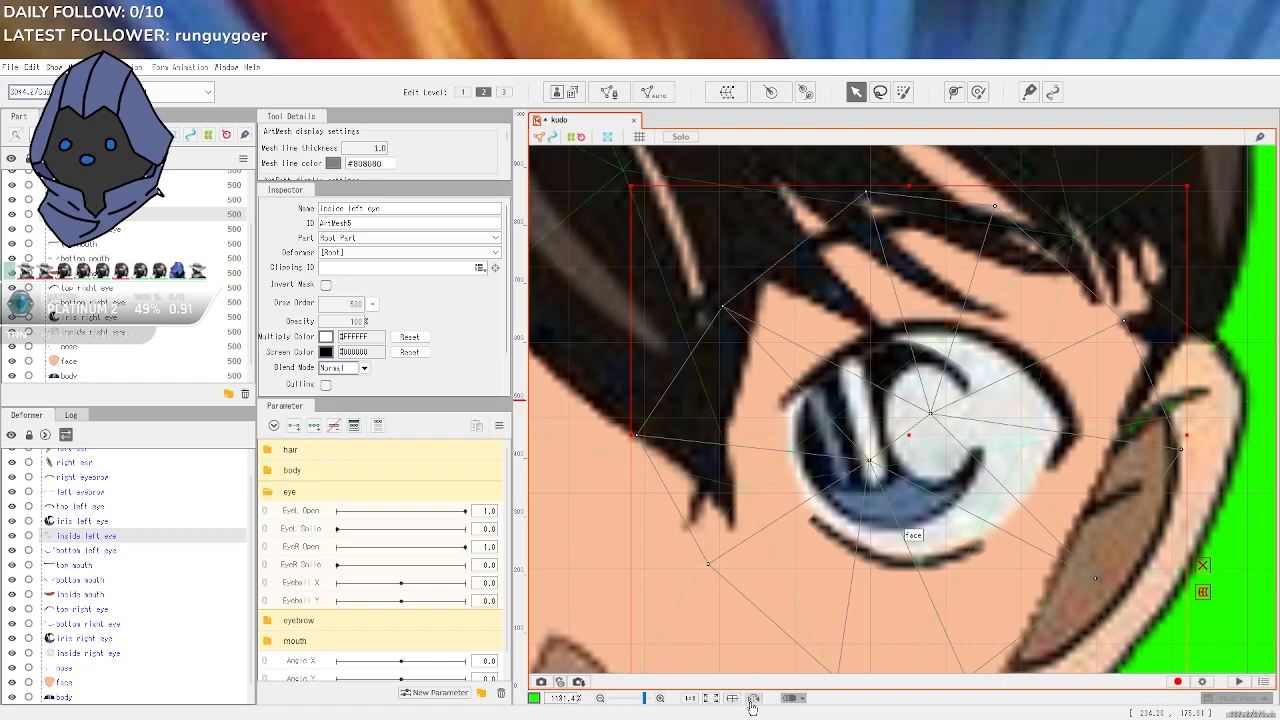
click(1065, 447)
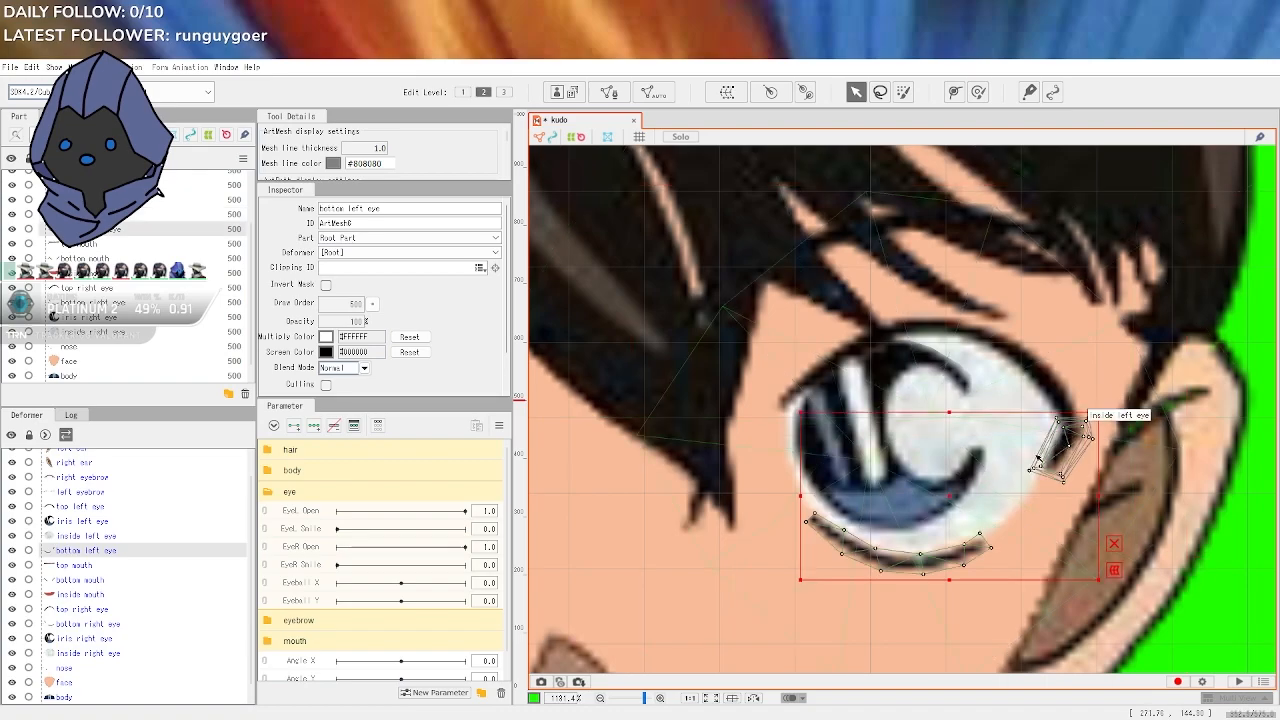
click(958, 435)
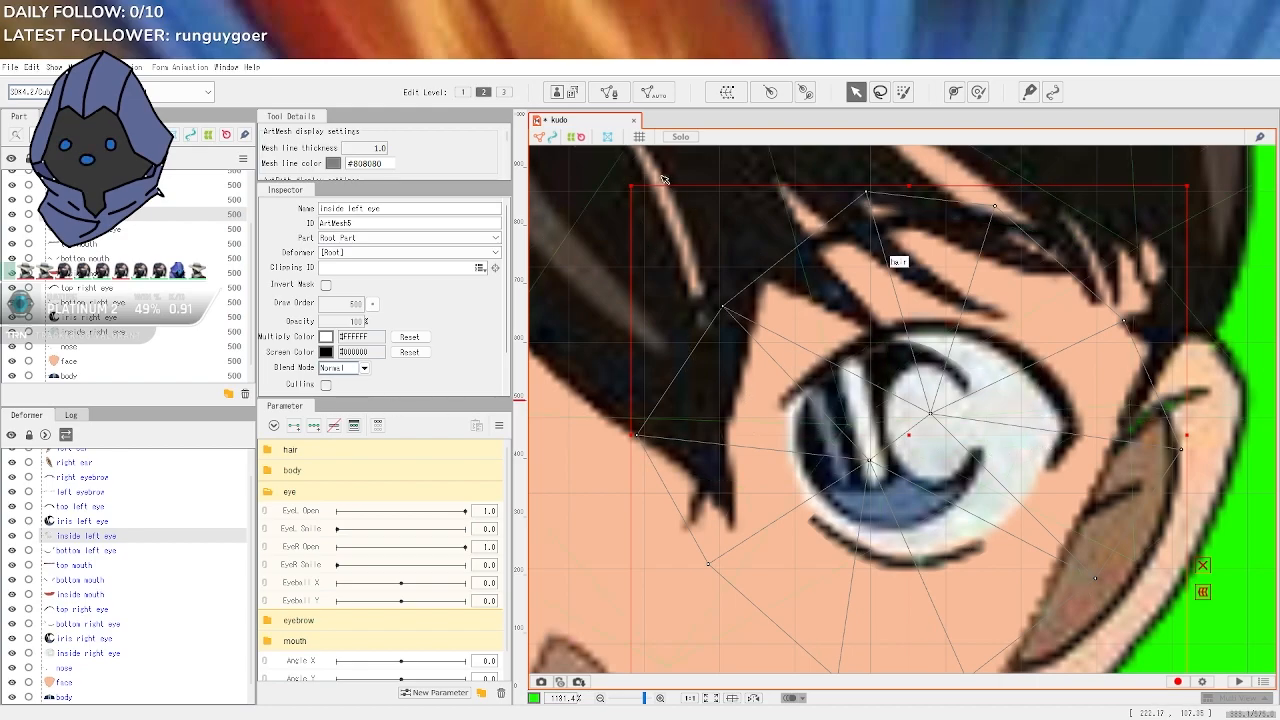
click(603, 138)
click(606, 138)
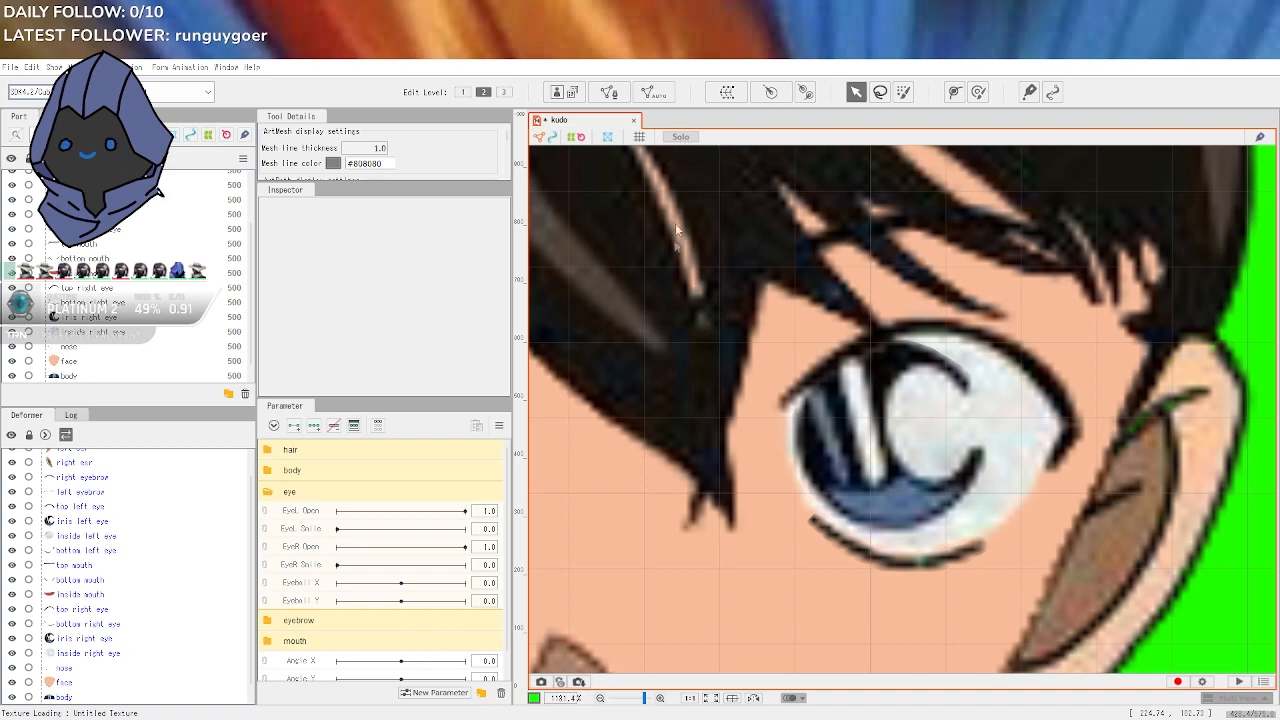
click(963, 322)
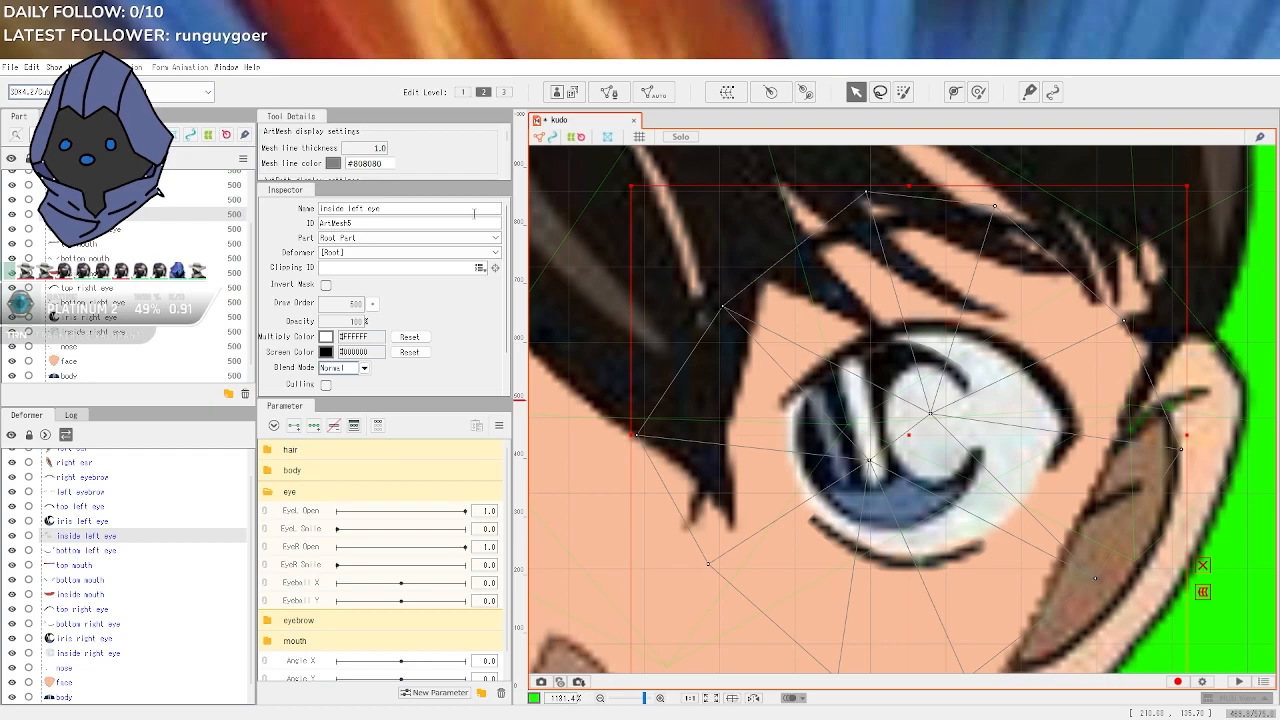
alt+click(12, 214)
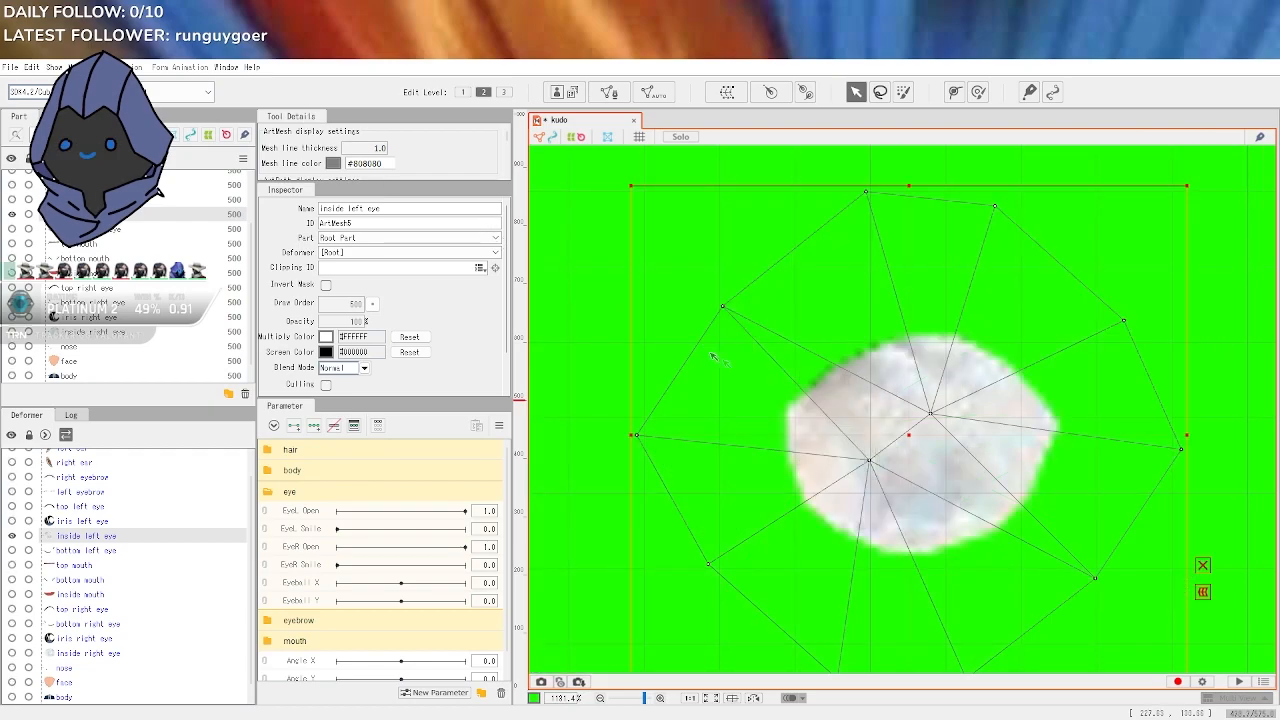
scroll(1064, 416, up, 2)
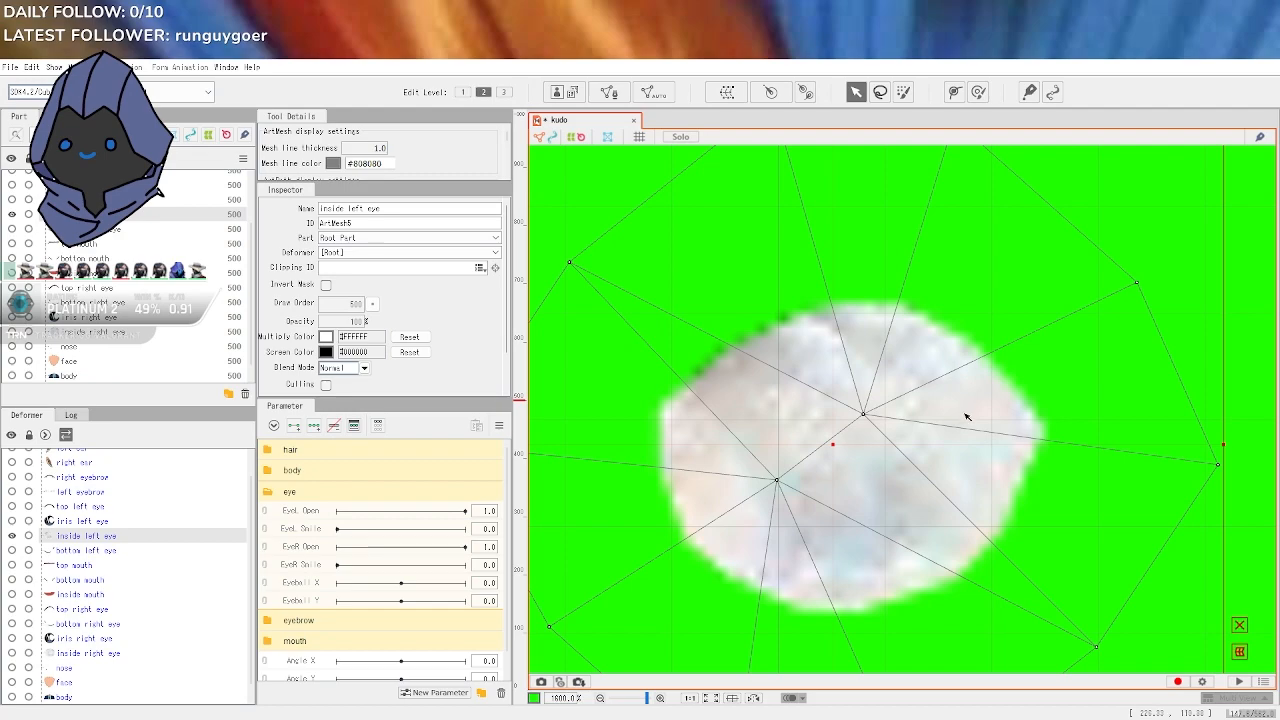
Select the full range of parts and undo the hiding to show the whole character again
click(667, 330)
key(ctrl+z)
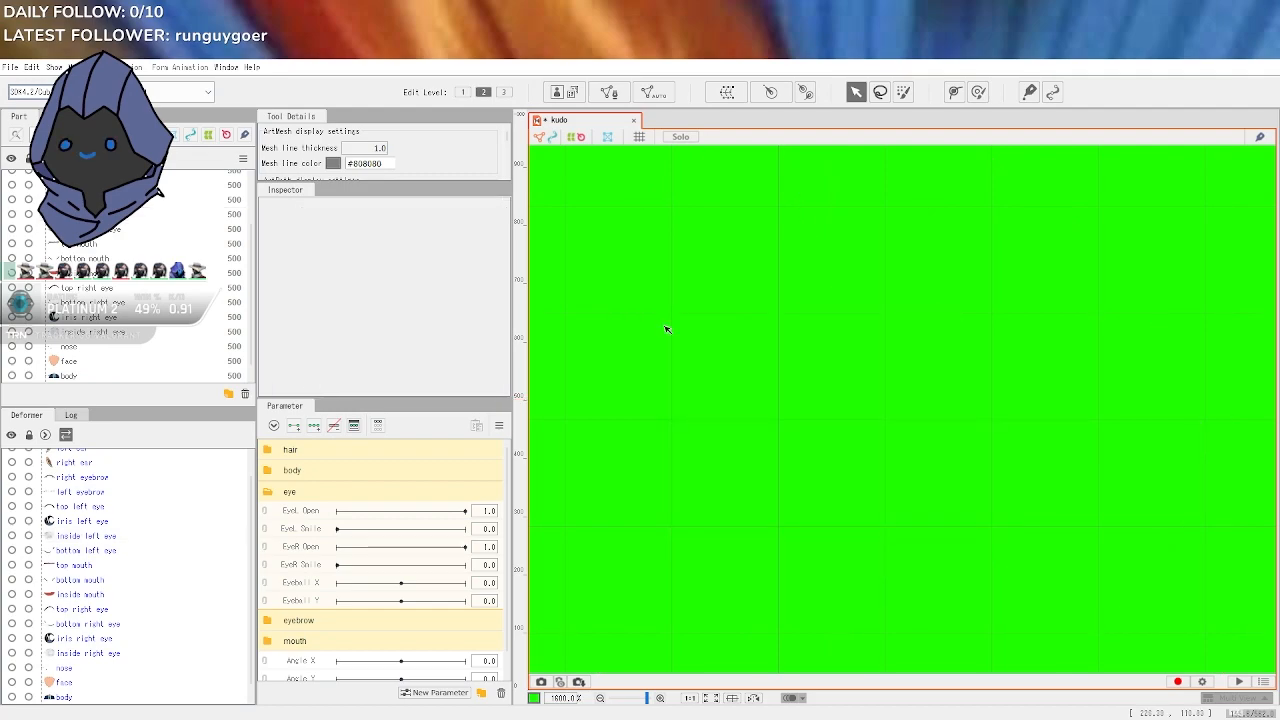
click(190, 278)
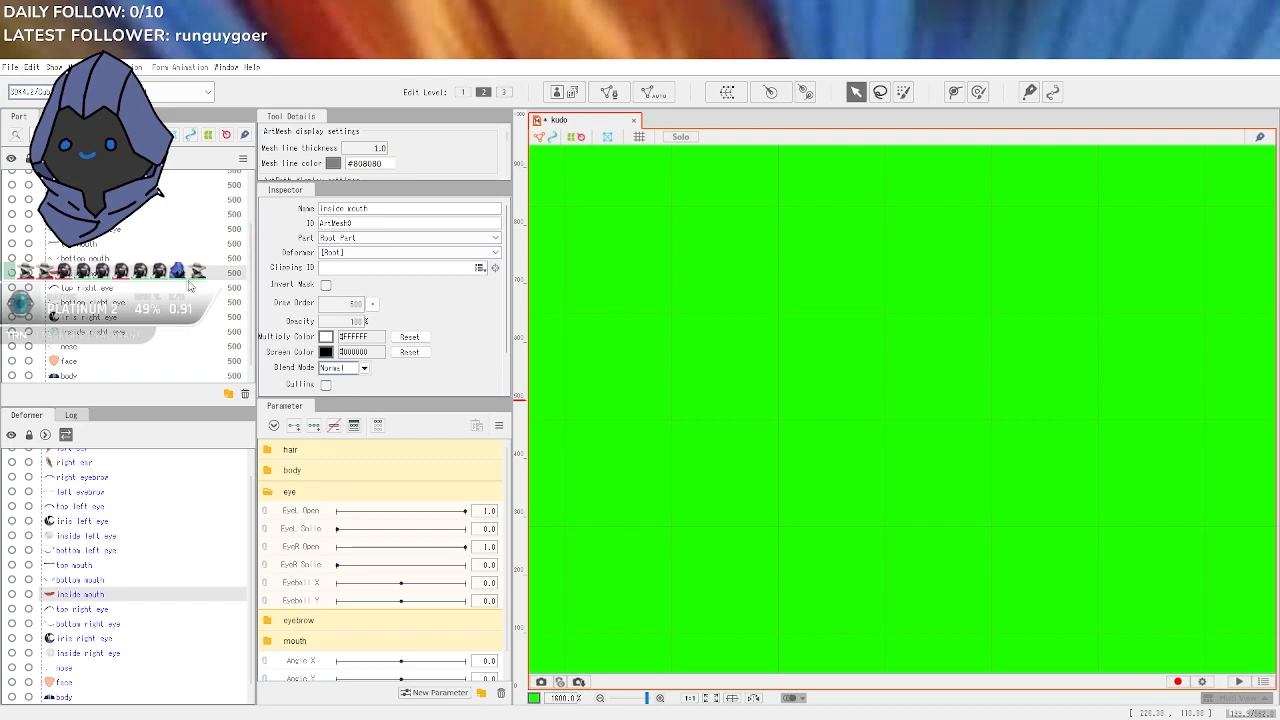
click(120, 302)
click(104, 229)
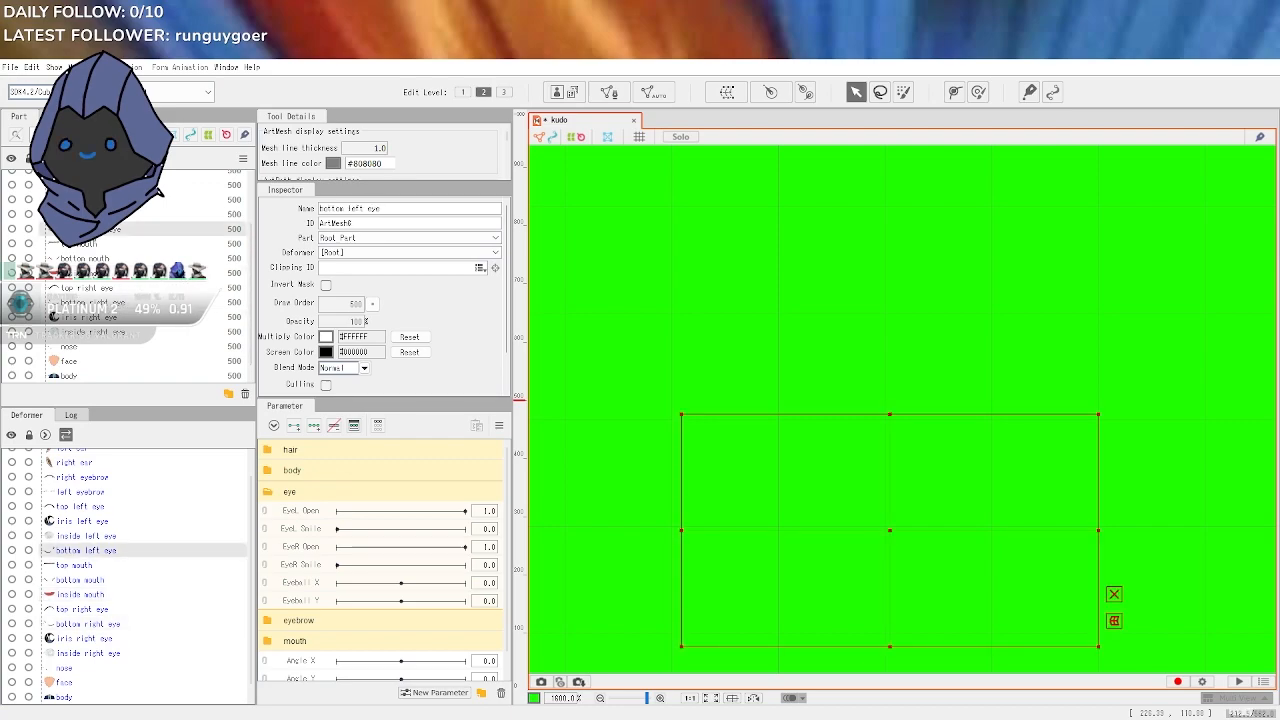
click(88, 300)
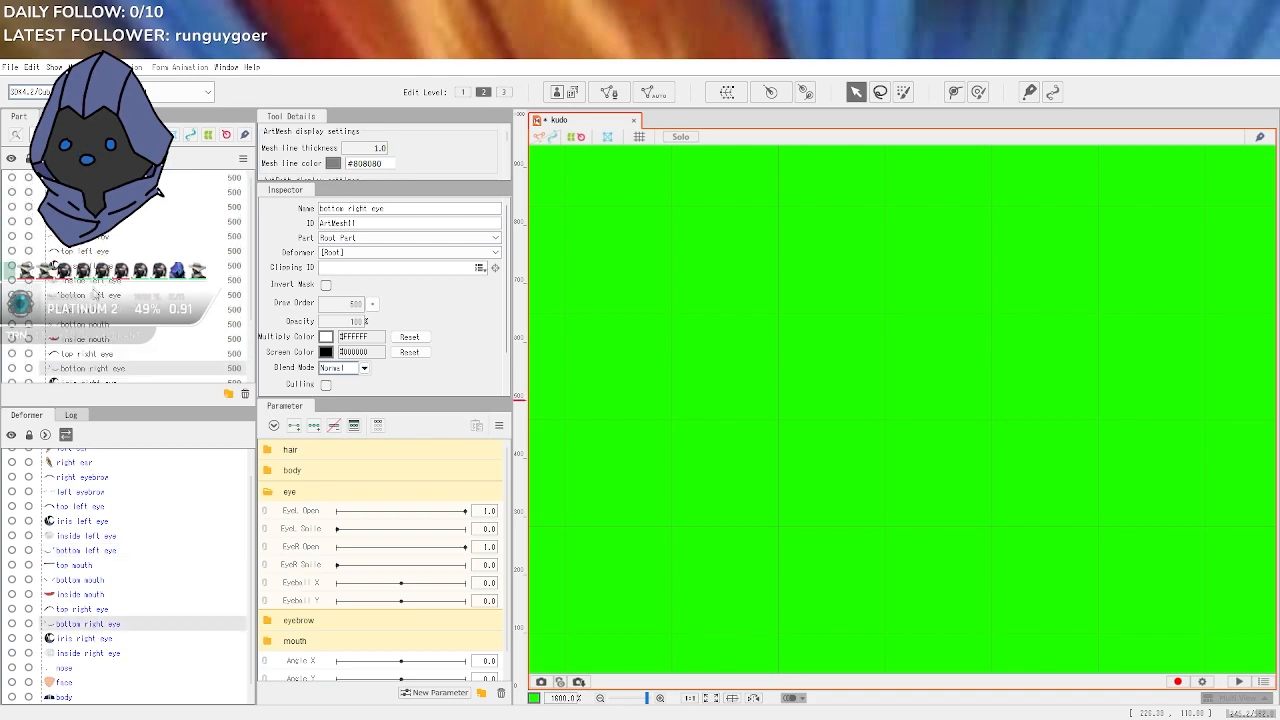
click(100, 178)
scroll(100, 200, down, 3)
shift+click(99, 376)
shift+click(104, 360)
scroll(149, 341, up, 2)
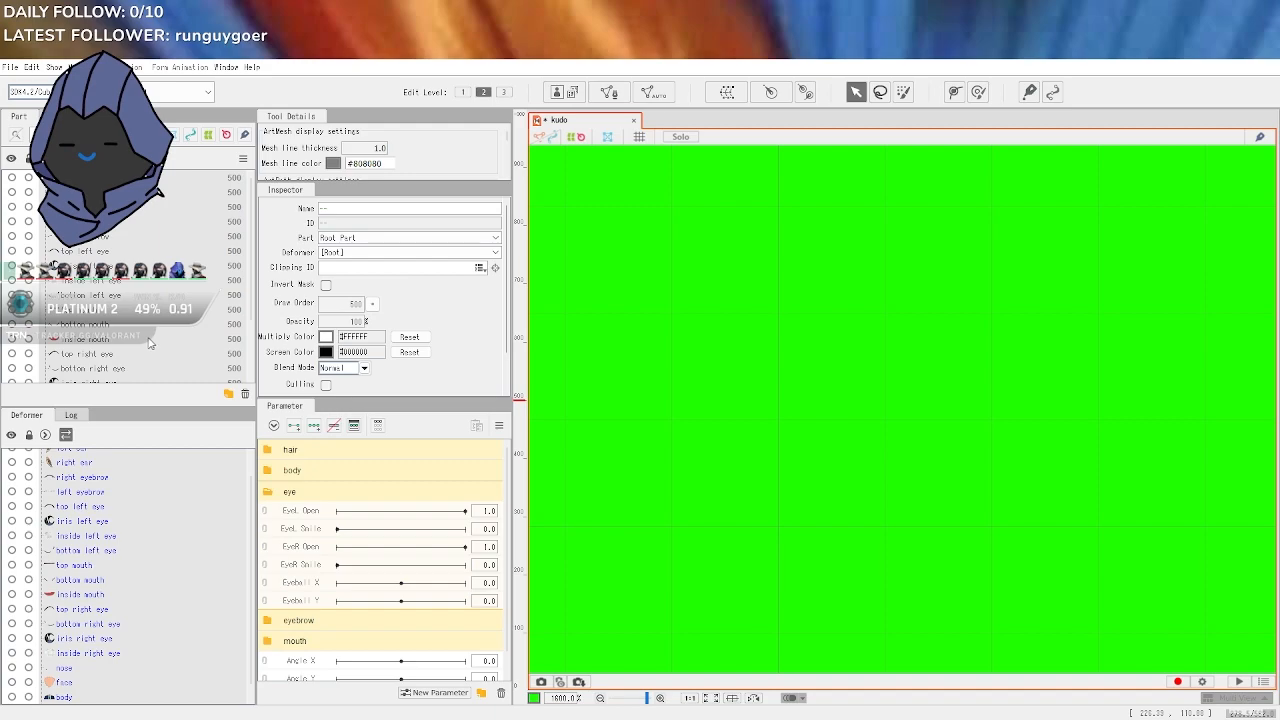
key(ctrl+z)
Select the inside left eye part and hide all the other parts
scroll(250, 336, up, 2)
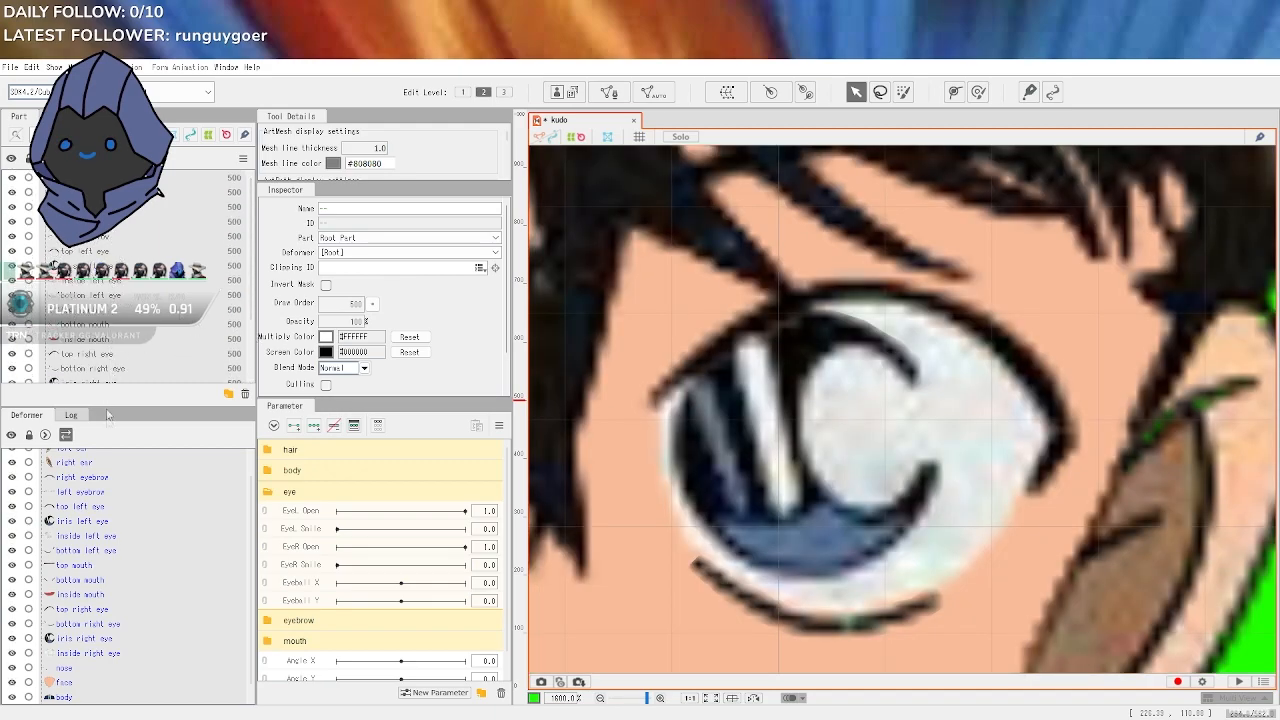
scroll(110, 503, up, 1)
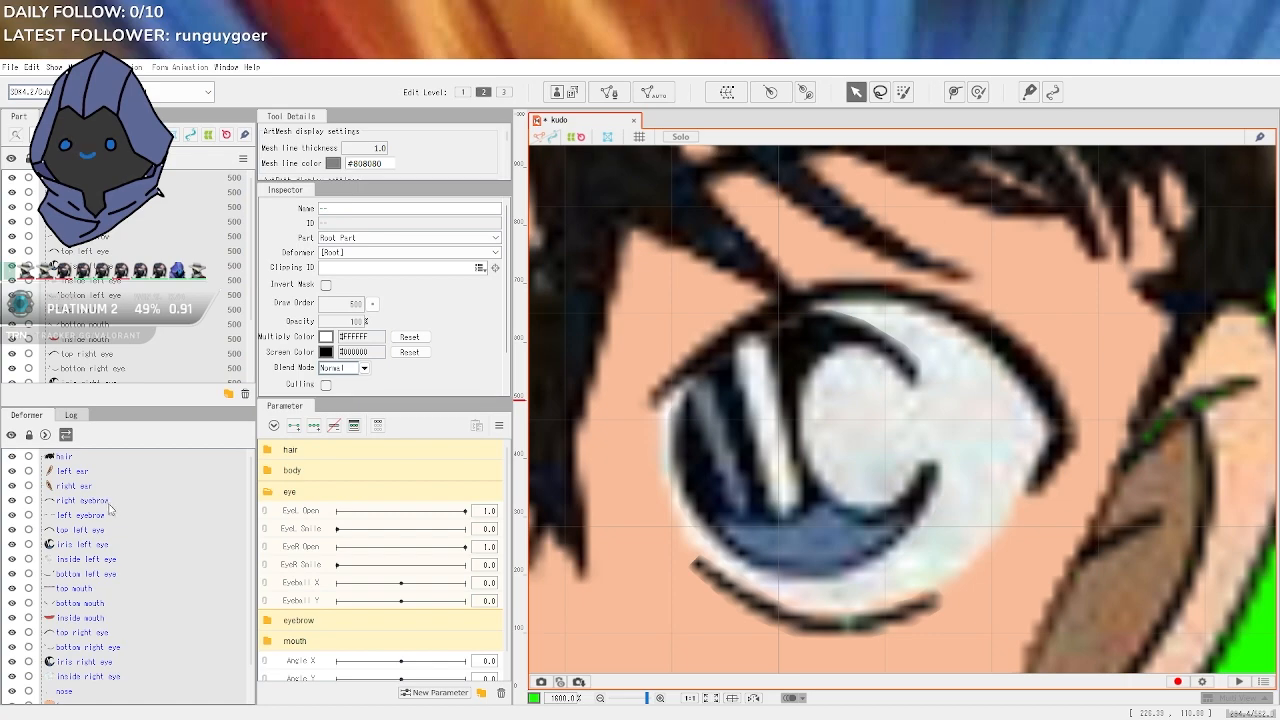
click(112, 561)
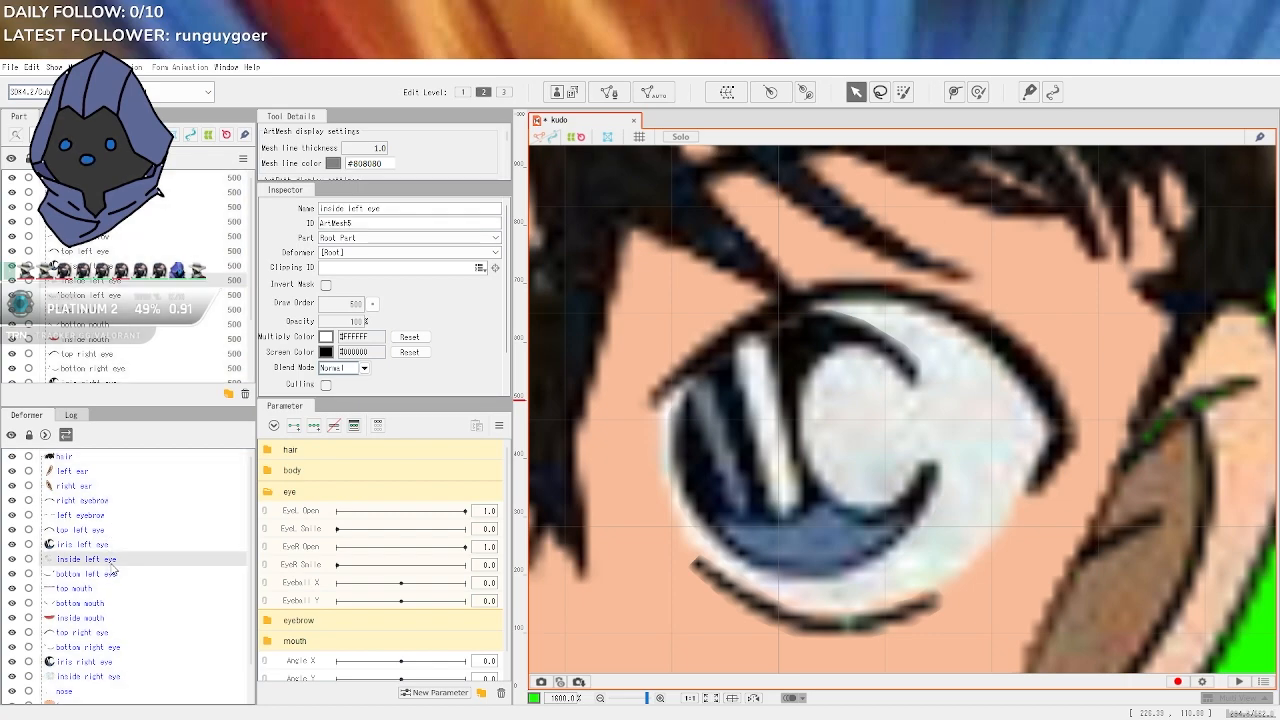
key(ctrl+h)
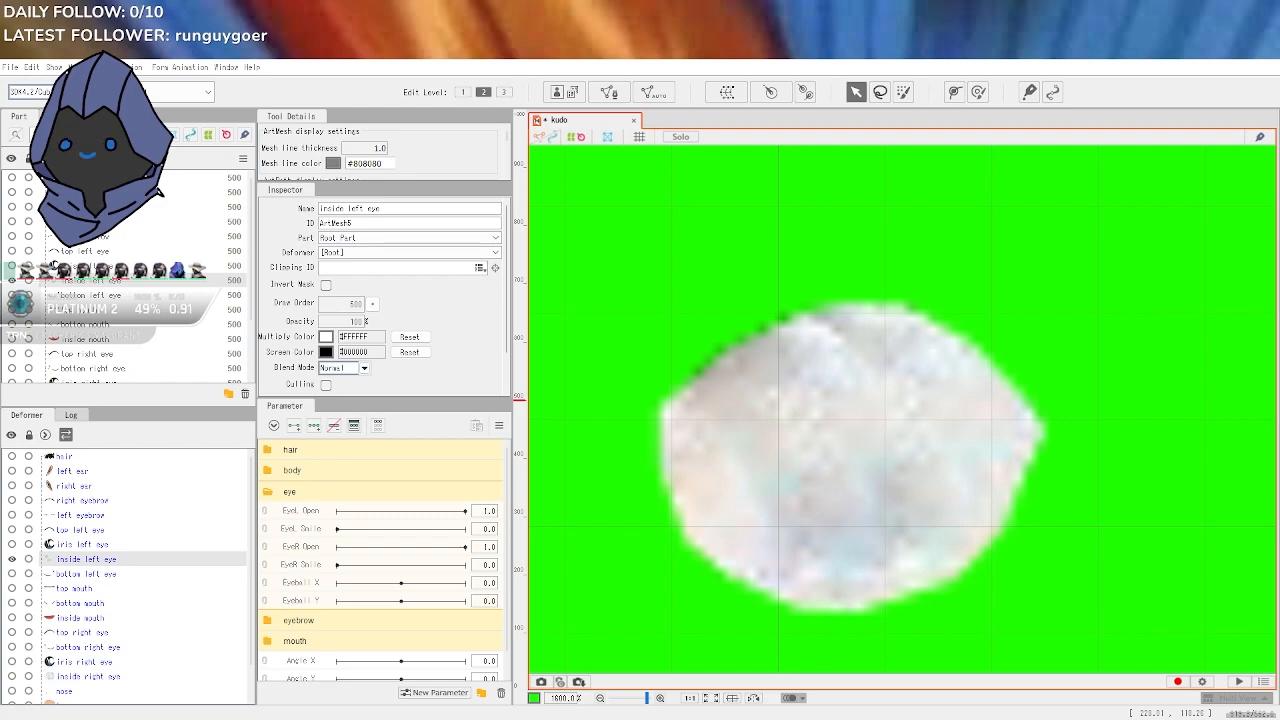
Open the inside left eye's mesh for manual editing and erase all its existing points and lines
click(609, 92)
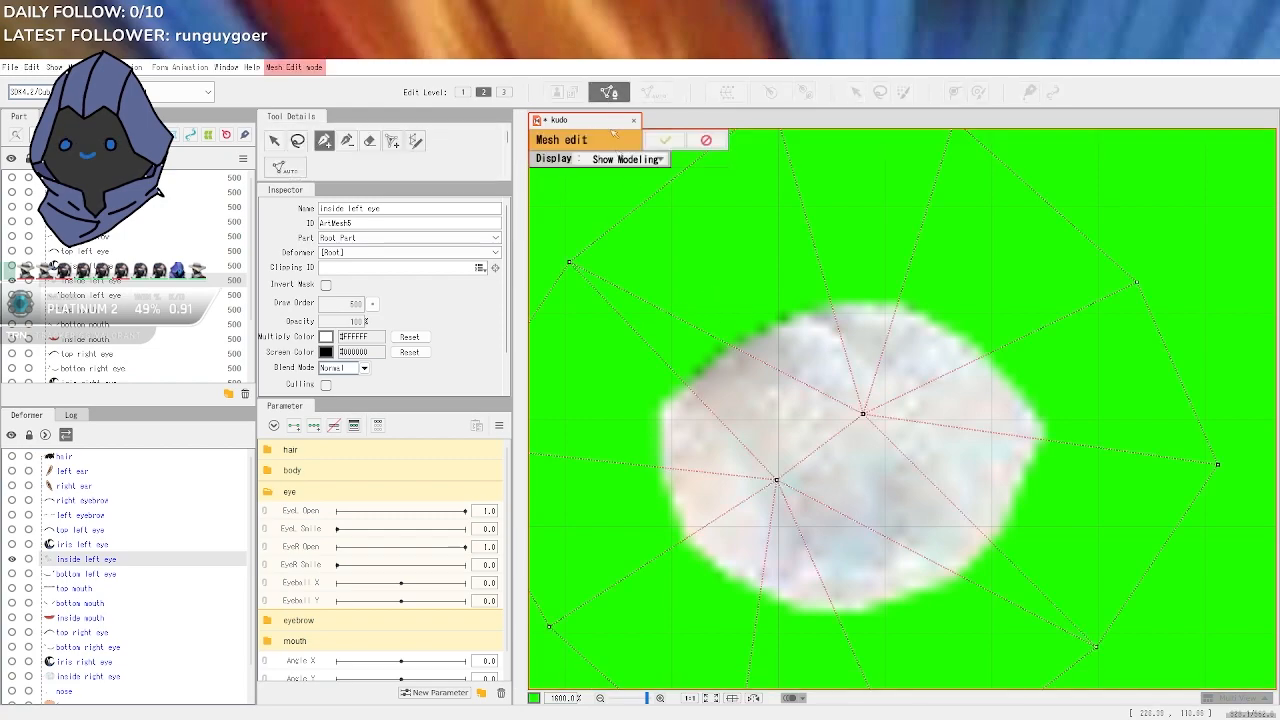
click(369, 140)
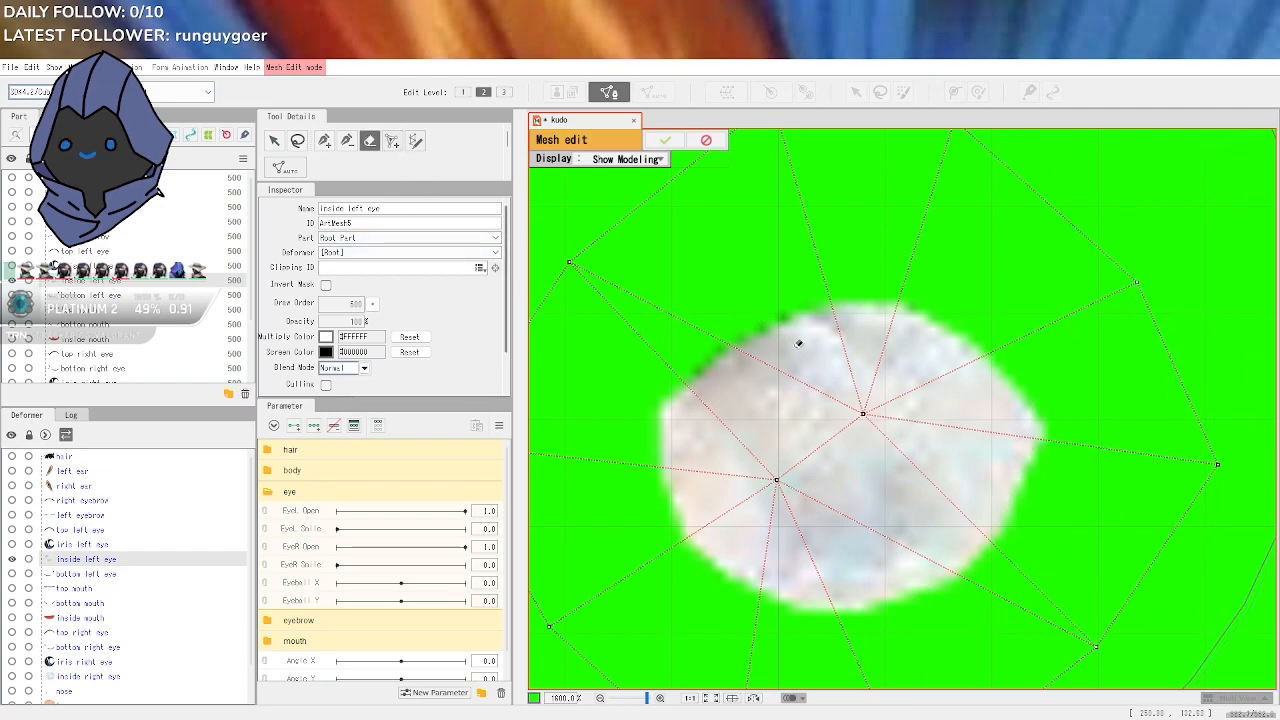
click(799, 344)
Place a trial mesh point on the eye white's nose-side corner and remove it
click(325, 141)
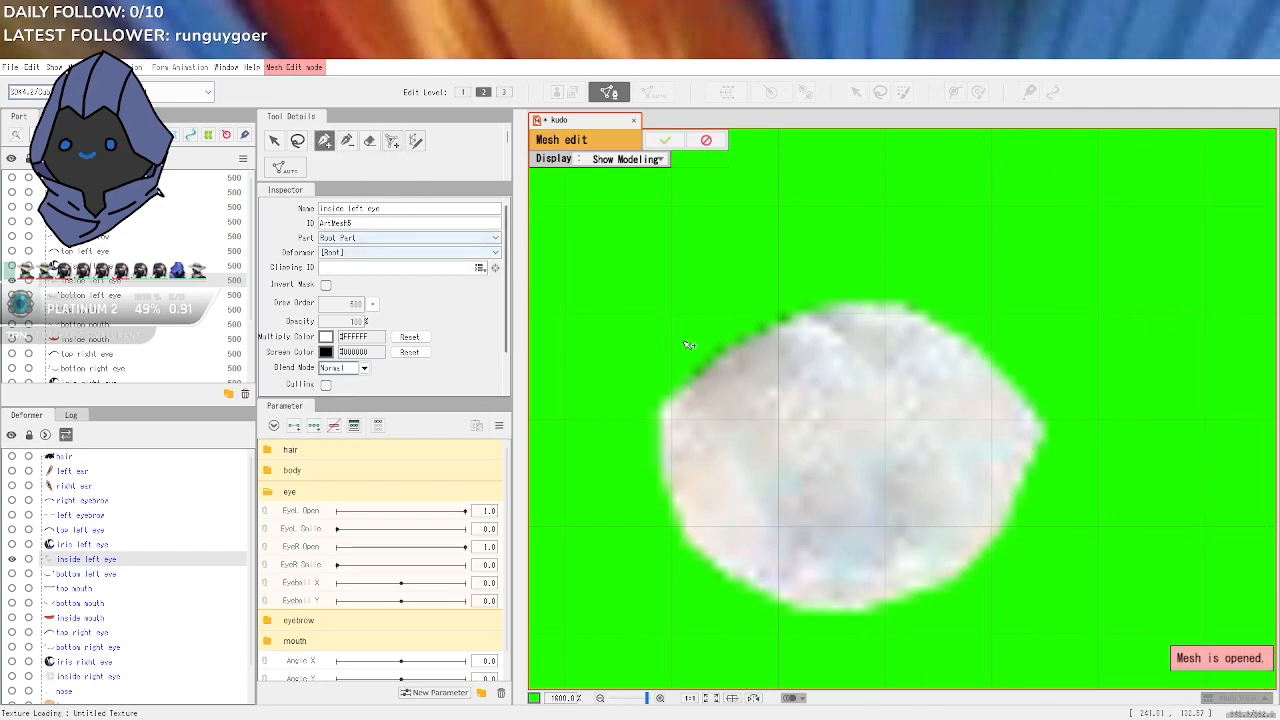
click(662, 406)
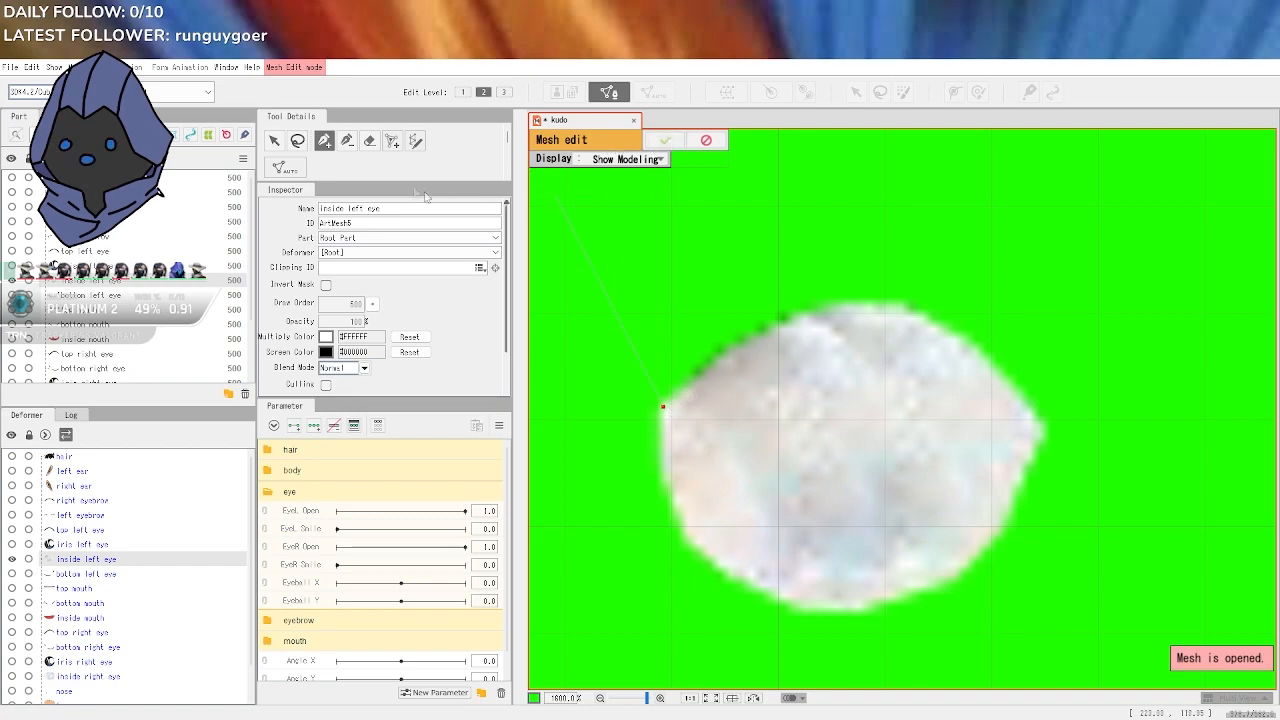
click(370, 141)
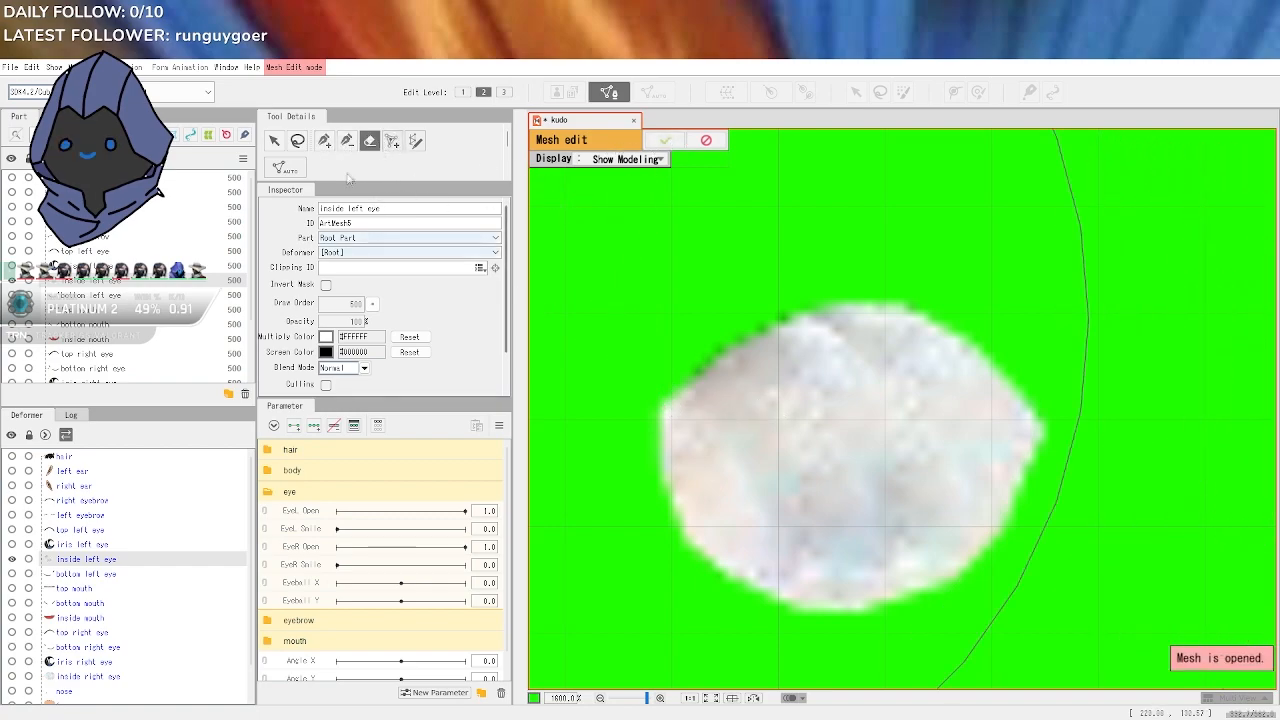
Outline the inside left eye with a closed ring of manually placed mesh points along the eye white's edge and apply the mesh
click(324, 141)
click(659, 405)
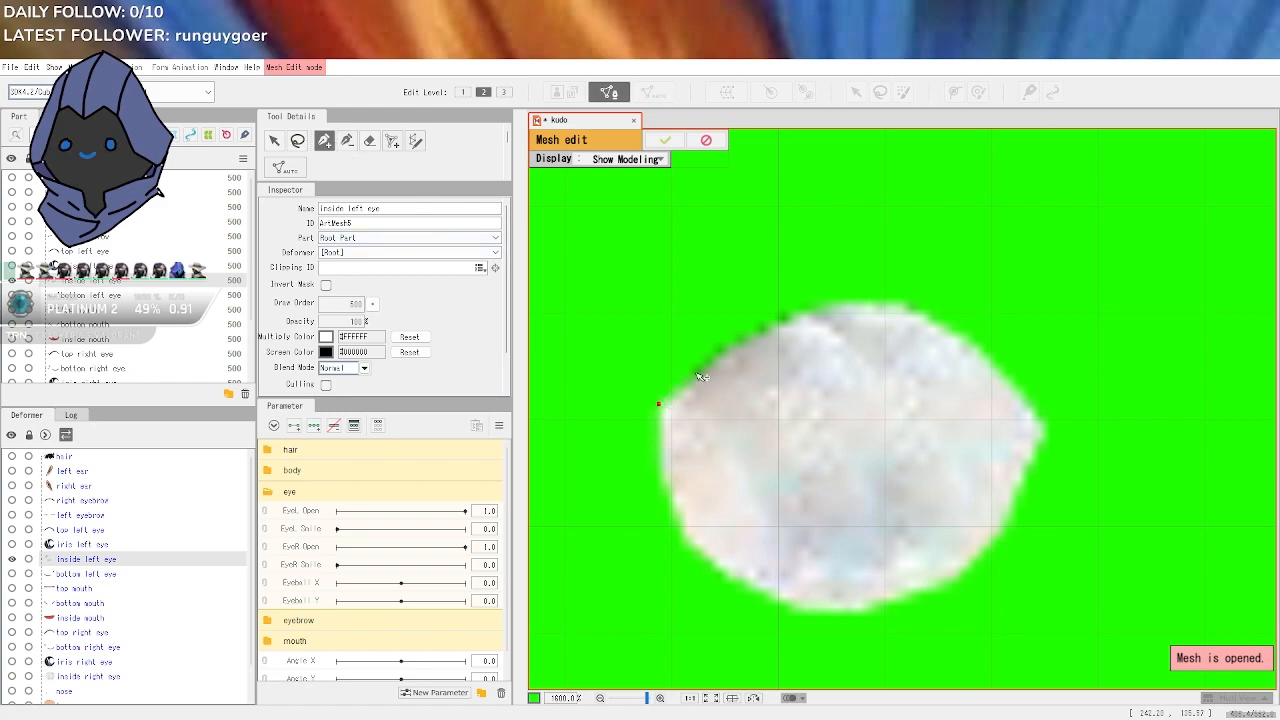
click(699, 365)
click(741, 336)
click(796, 310)
click(913, 303)
click(967, 340)
click(1014, 387)
click(1048, 430)
click(1026, 481)
click(988, 551)
click(933, 592)
click(859, 614)
click(801, 616)
click(745, 588)
click(669, 512)
click(658, 404)
click(665, 140)
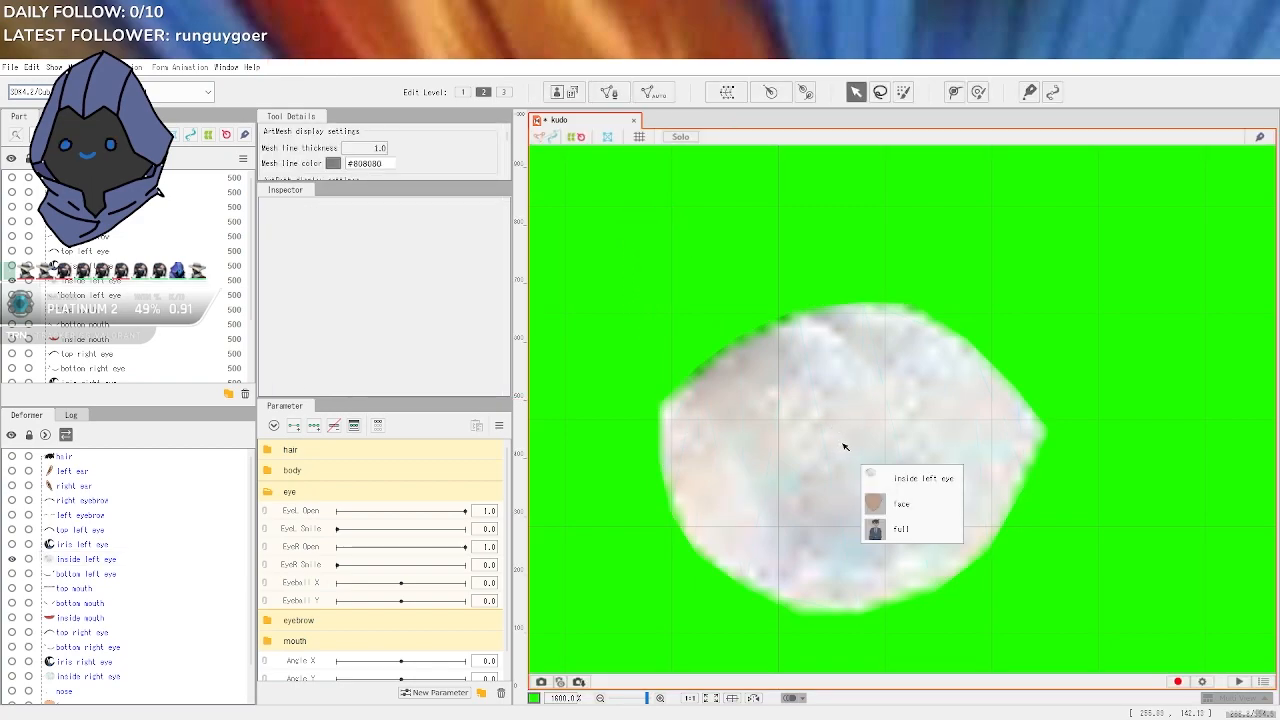
Select the inside left eye part from the overlapping parts on the canvas to check its rebuilt mesh
click(917, 460)
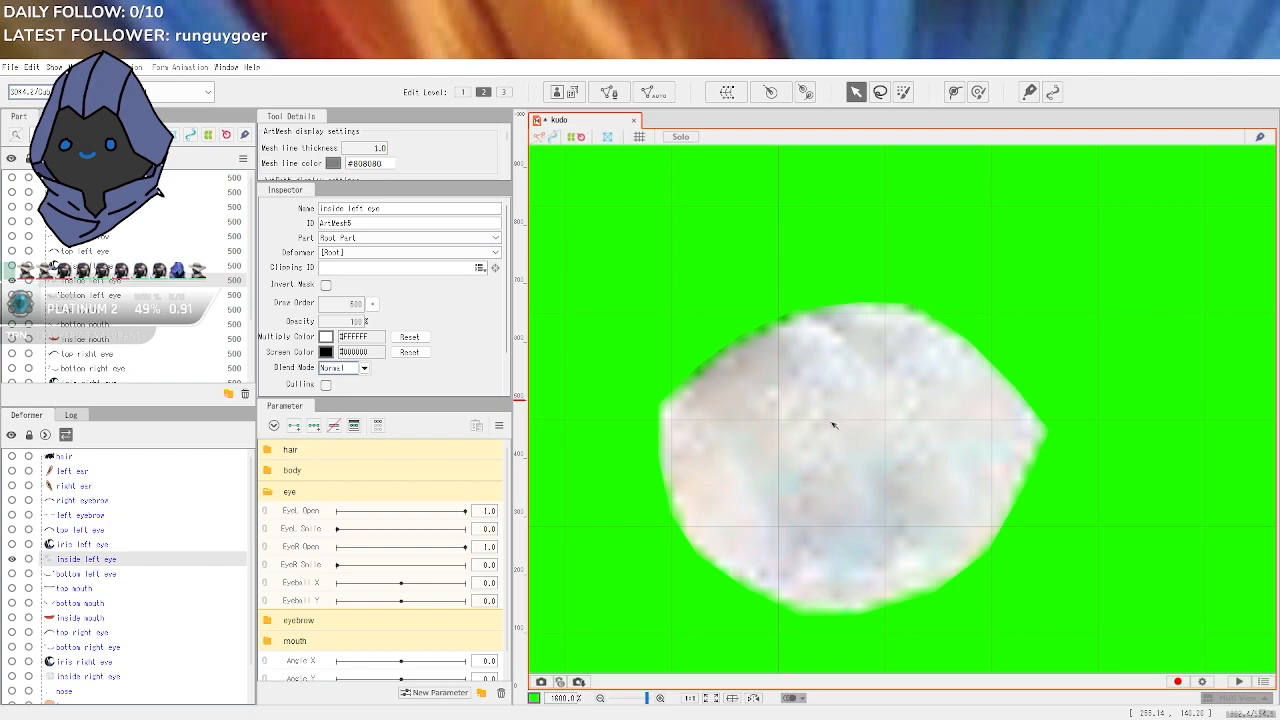
click(614, 329)
click(860, 440)
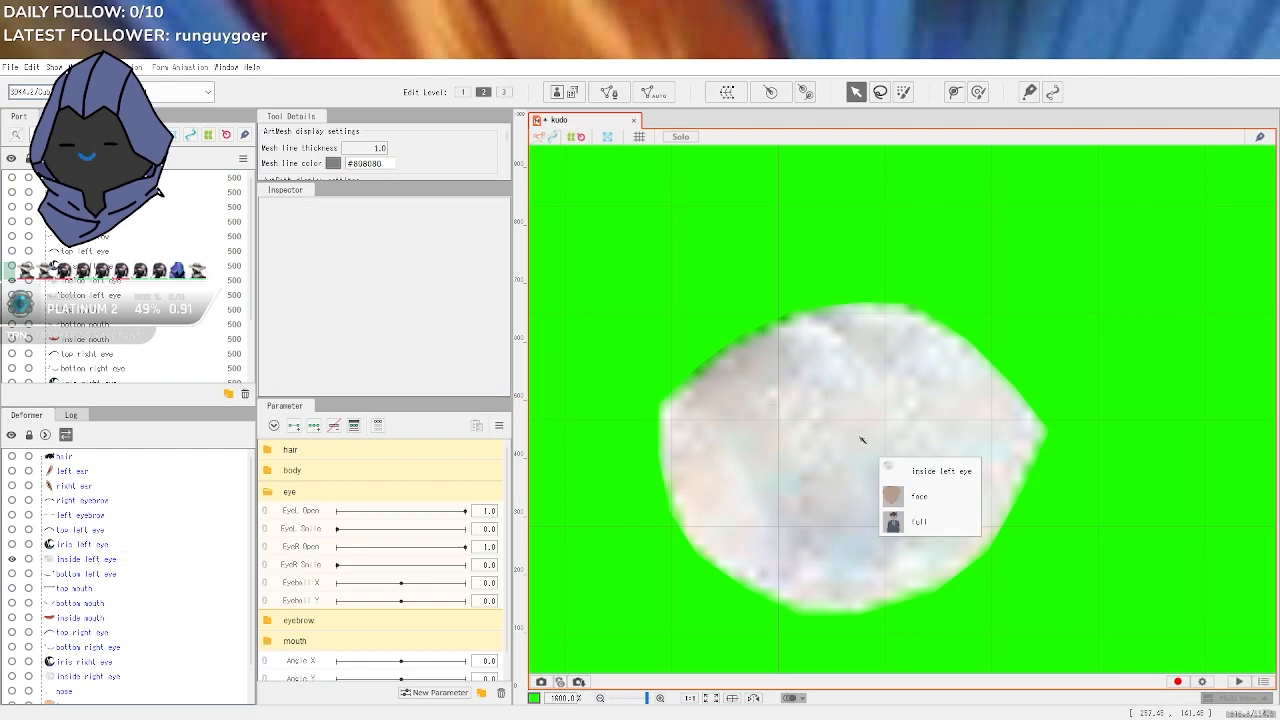
click(925, 471)
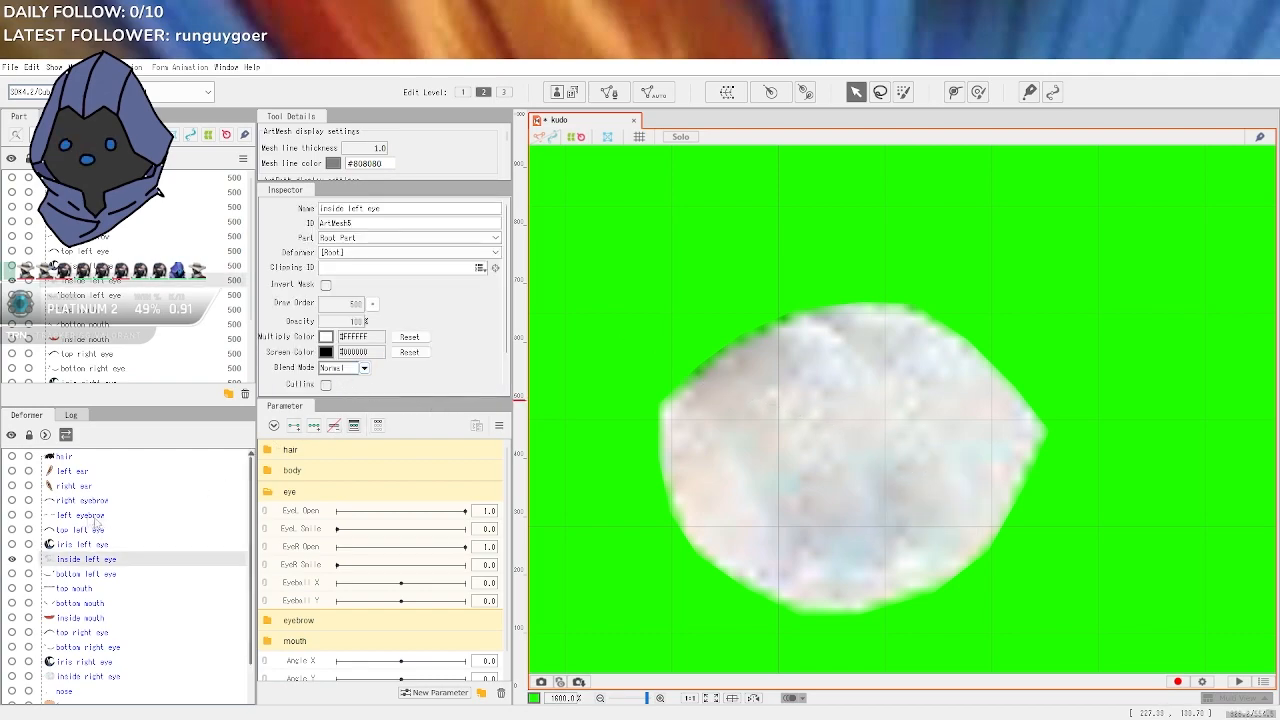
Select the range of parts from body up to the first part and show them all again
click(100, 310)
click(80, 500)
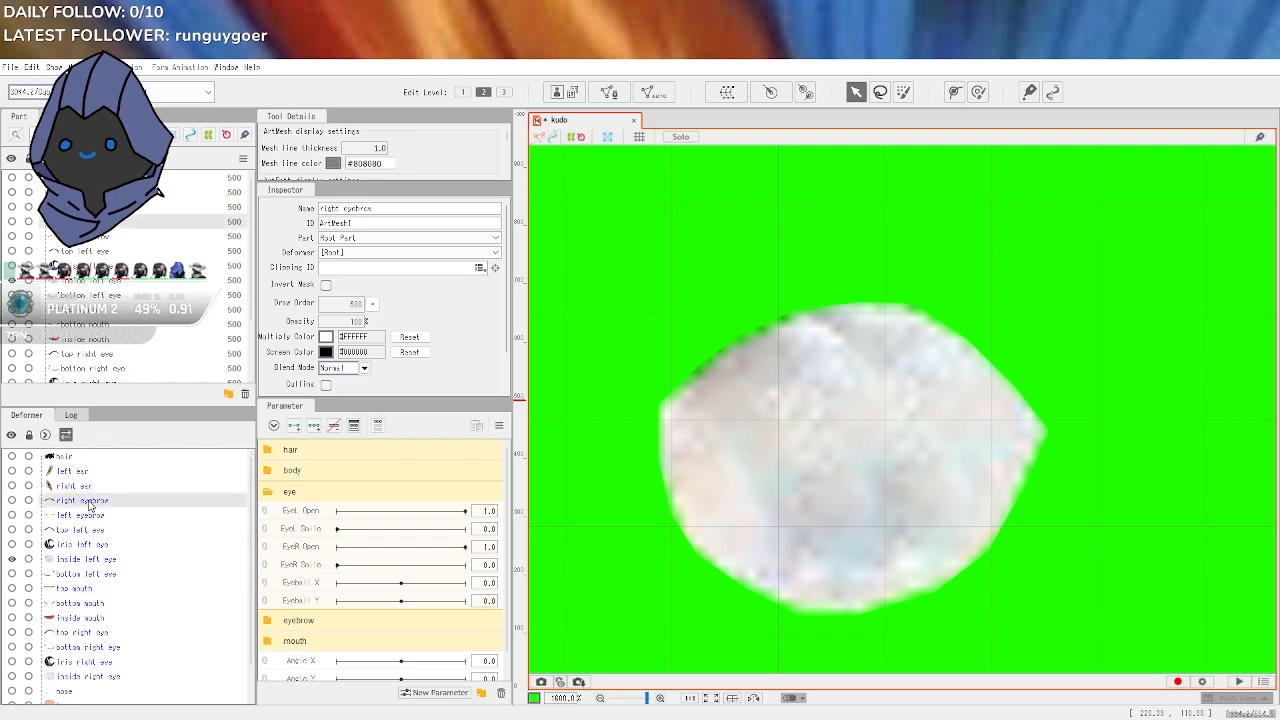
scroll(85, 378, down, 3)
click(92, 363)
scroll(100, 360, up, 3)
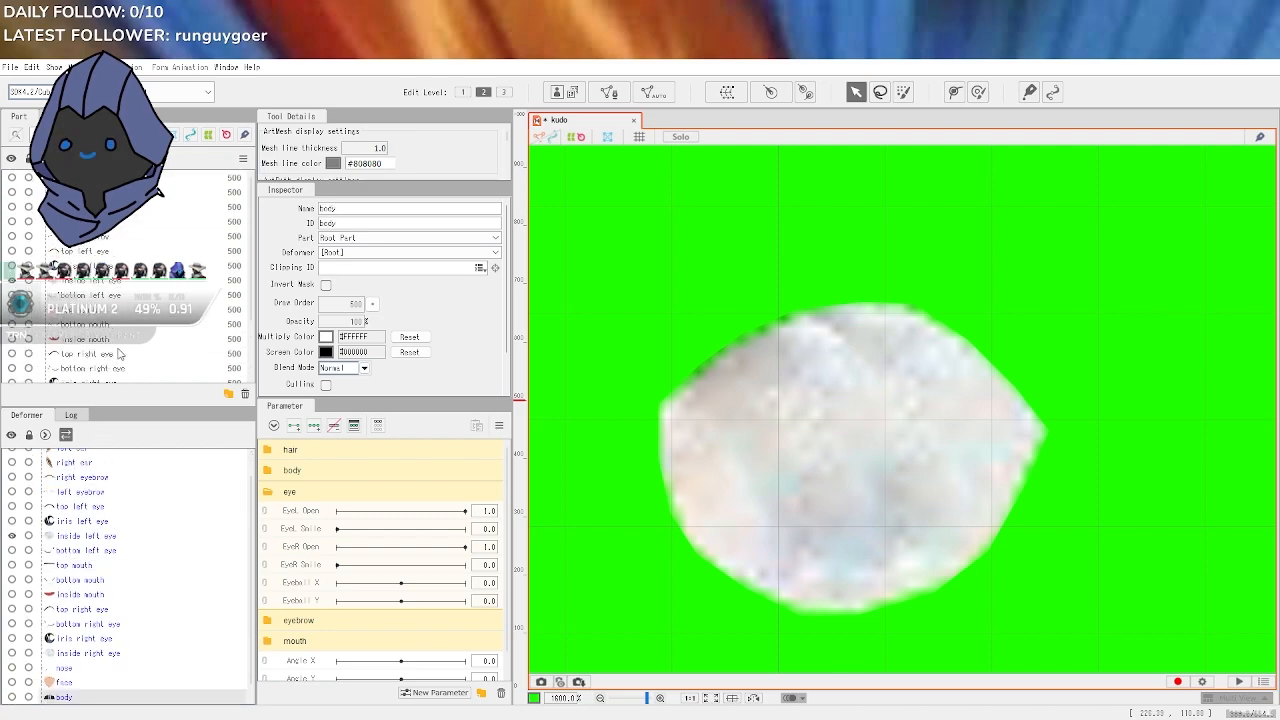
shift+click(120, 178)
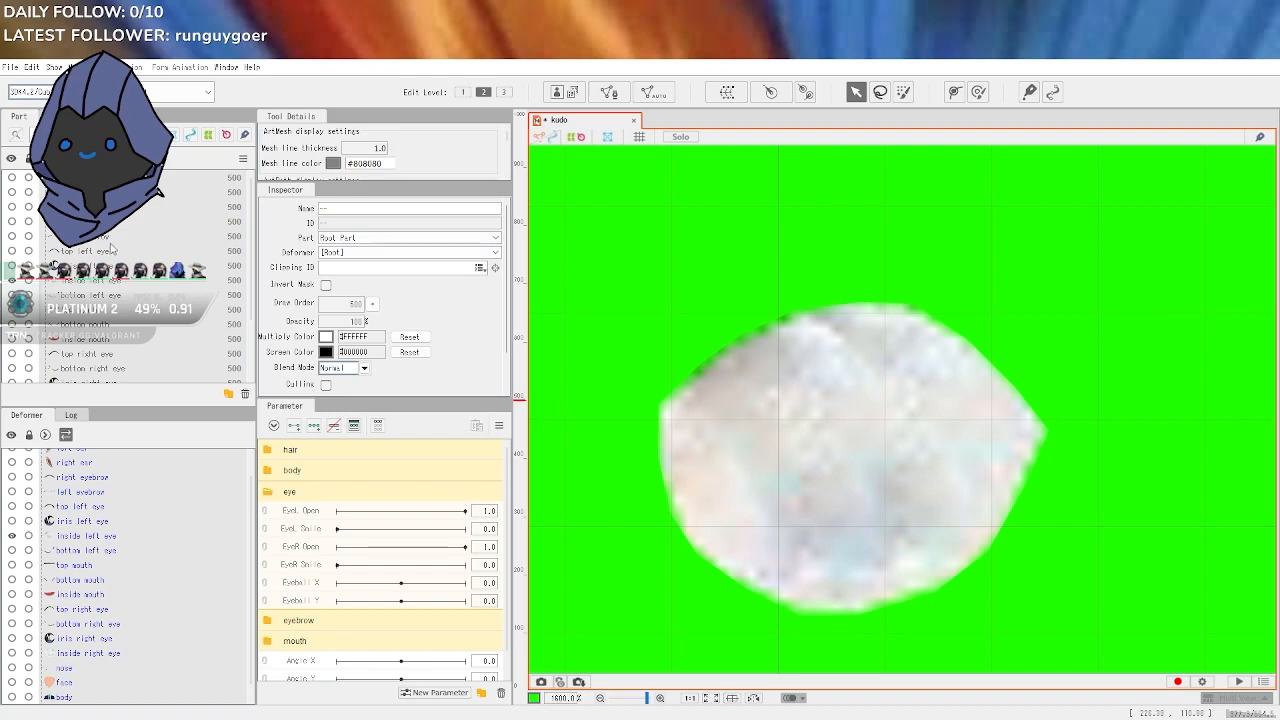
scroll(112, 248, down, 3)
click(916, 311)
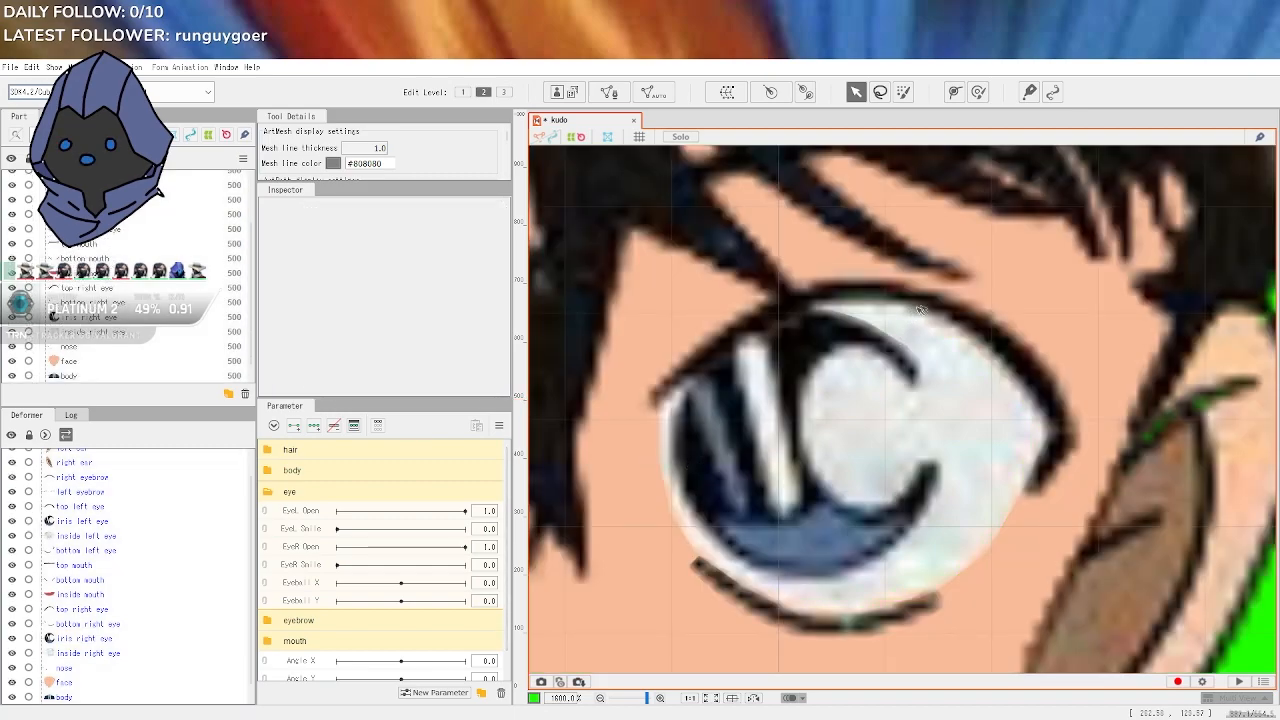
Select the iris left eye part and cycle the model image display mode
right_click(926, 308)
click(82, 521)
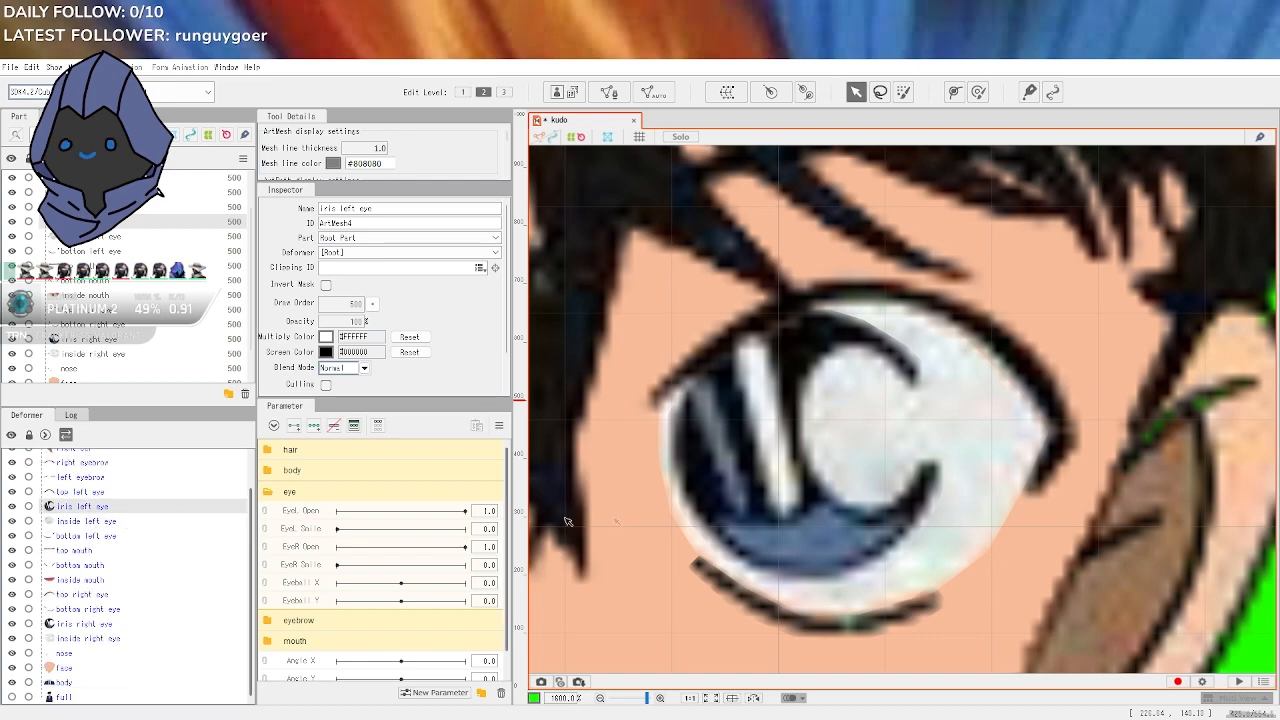
key(t)
key(t)
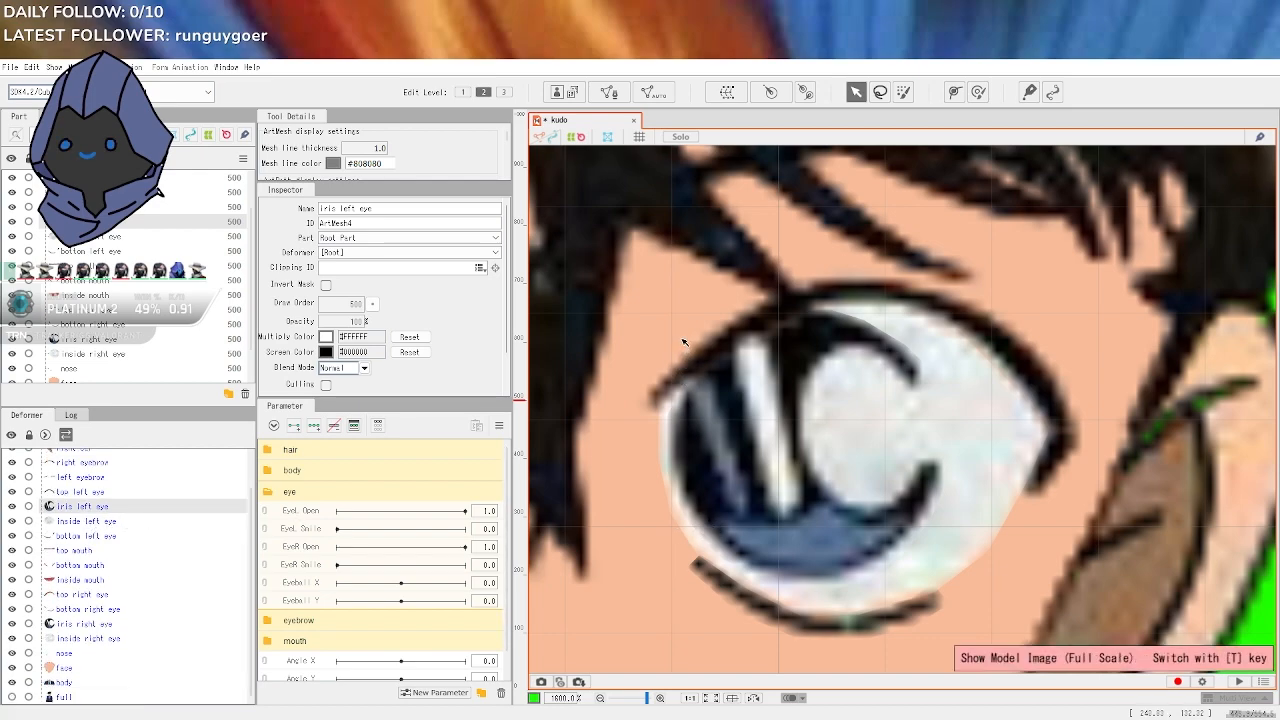
Select the top left eye part from the overlapping parts at the upper eyelid line
click(852, 297)
right_click(852, 297)
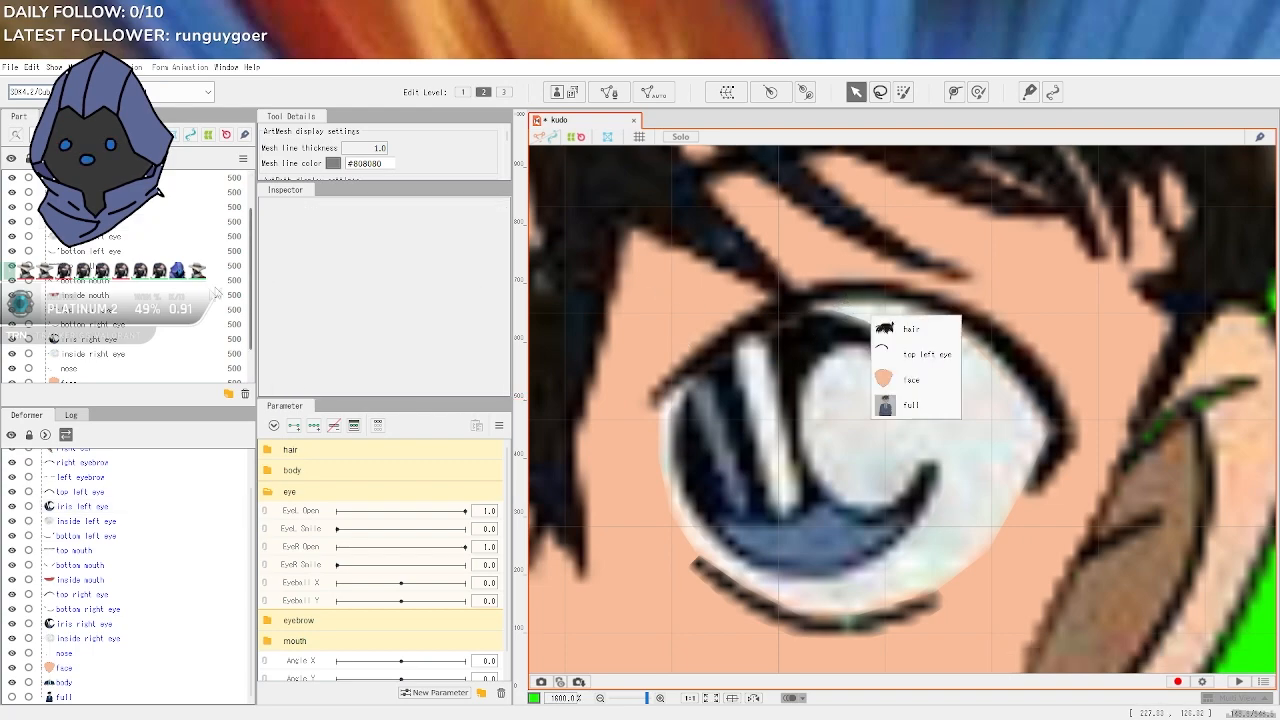
click(158, 468)
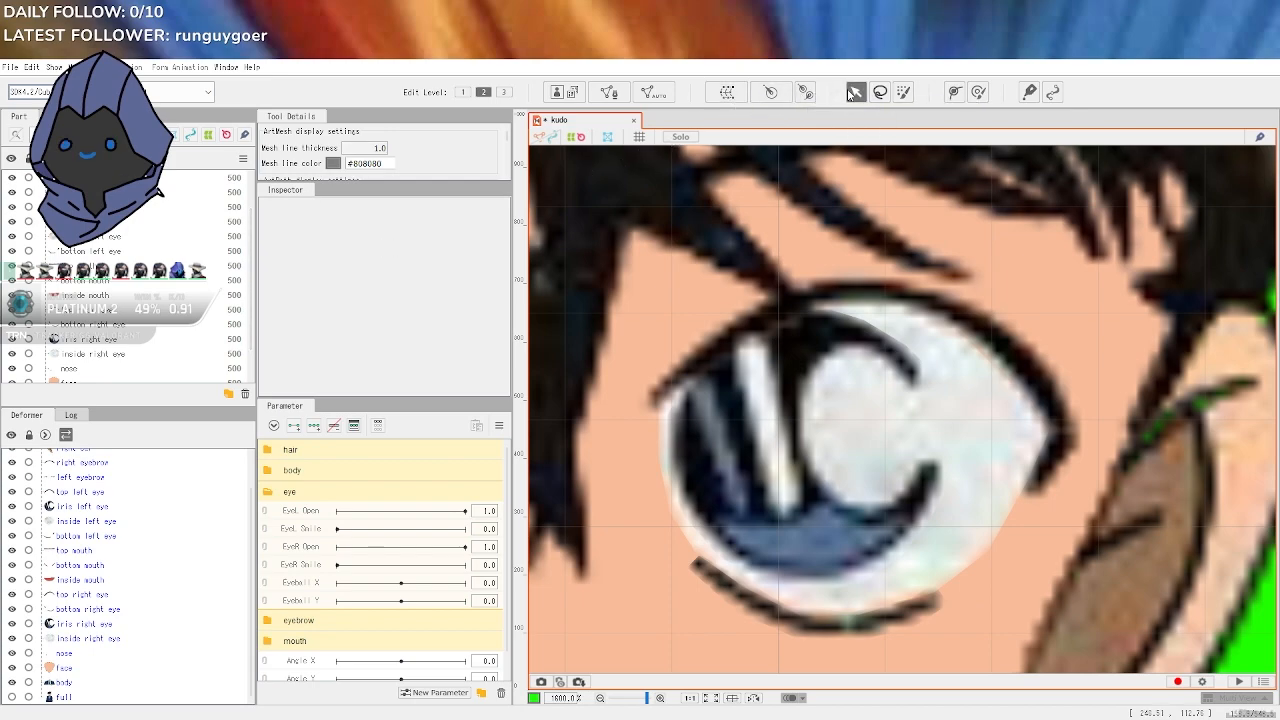
right_click(894, 284)
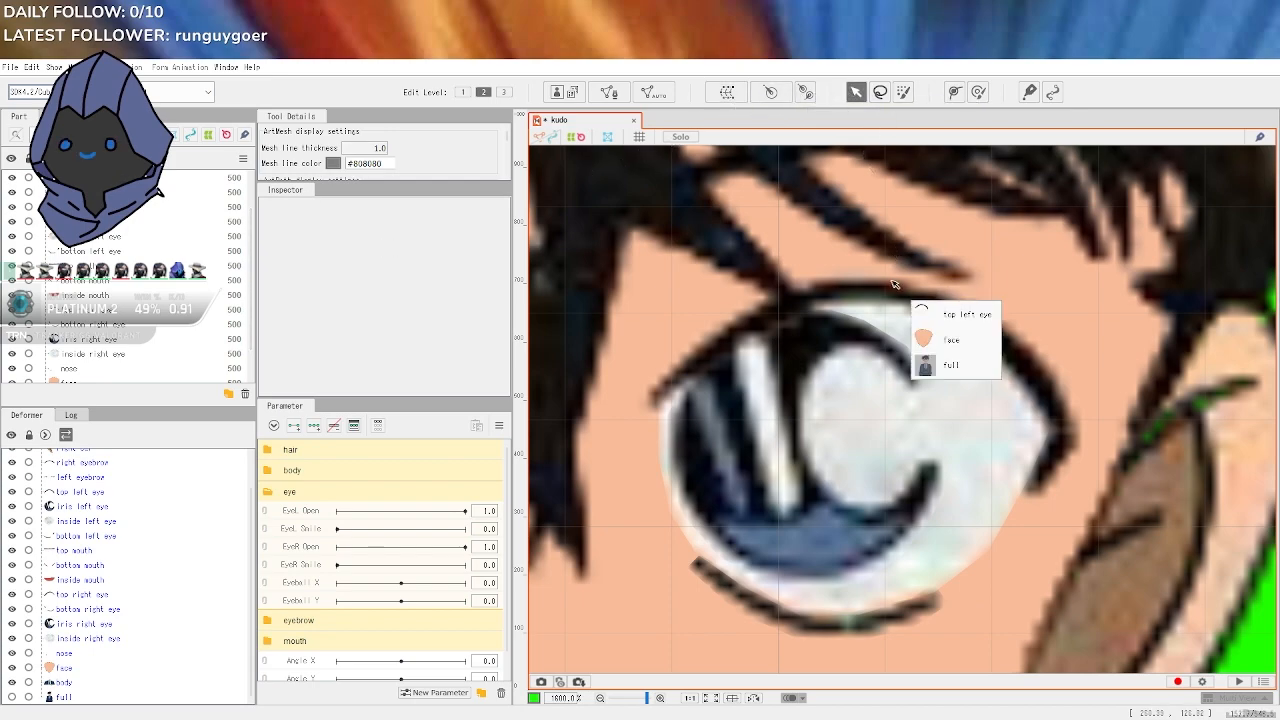
click(955, 314)
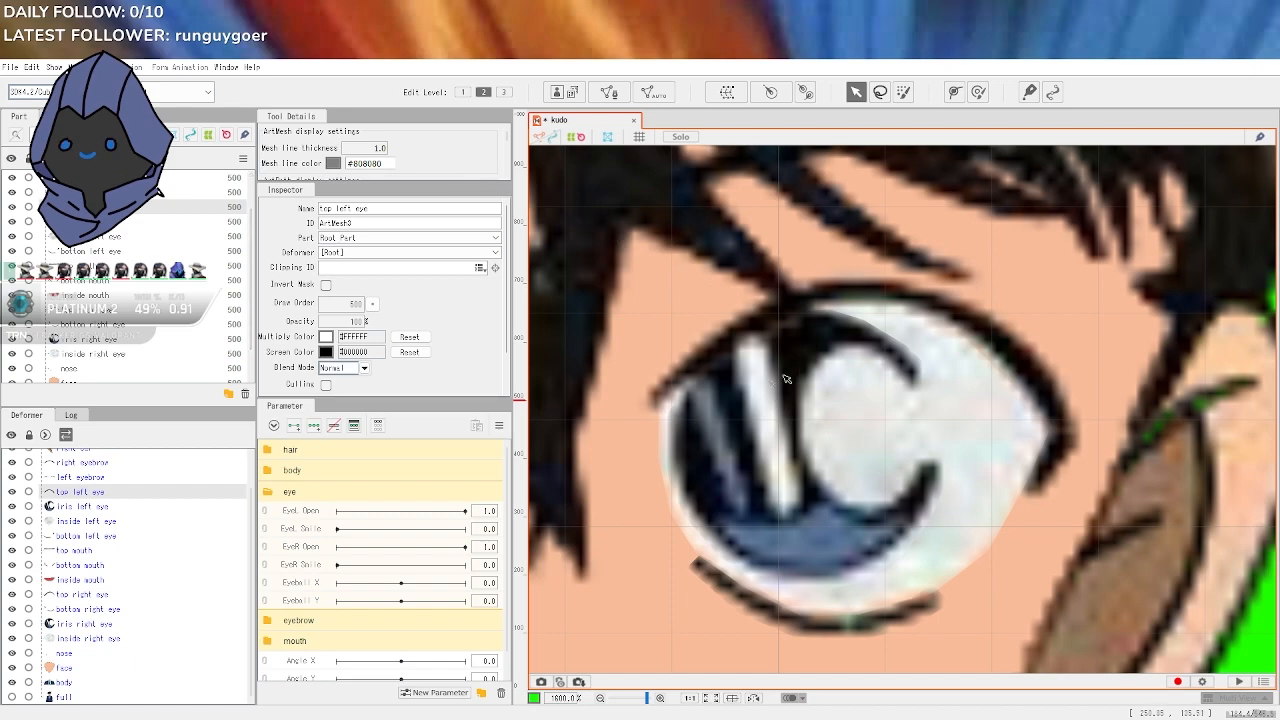
Toggle the top left eye part's visibility and lock and restore both, keeping the part selected
click(15, 494)
click(15, 494)
click(28, 493)
click(28, 493)
right_click(75, 494)
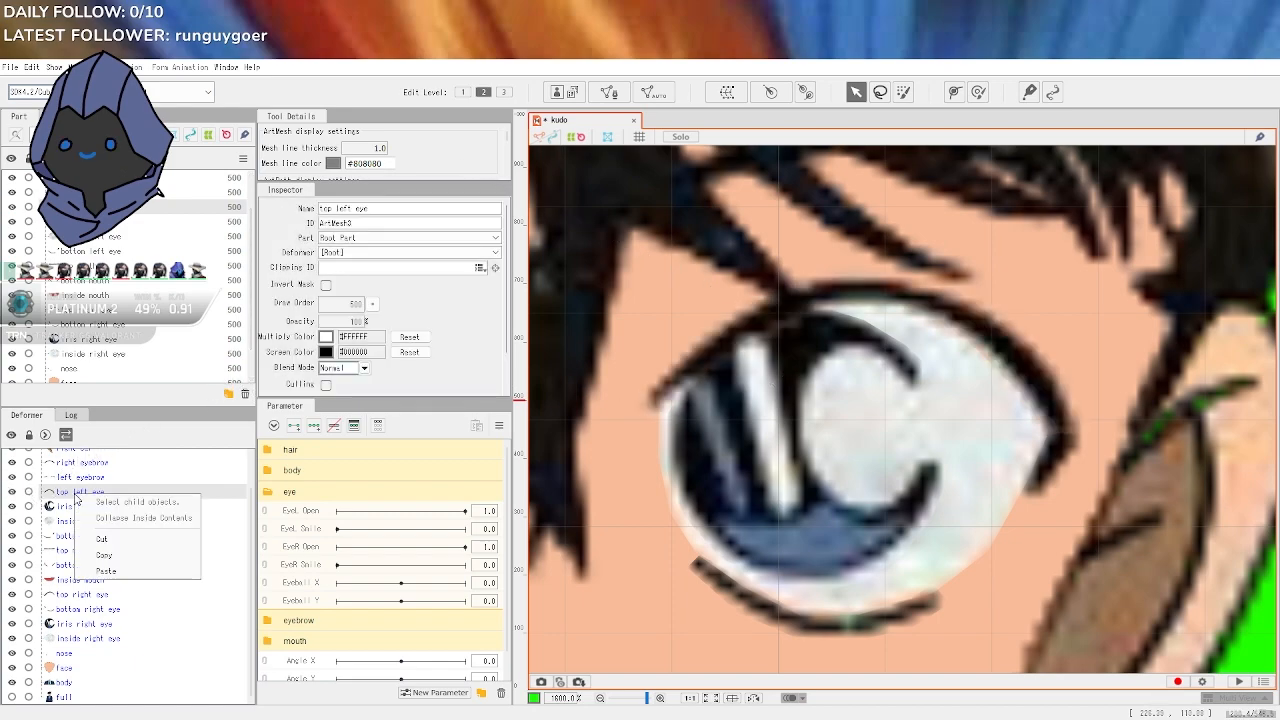
click(82, 490)
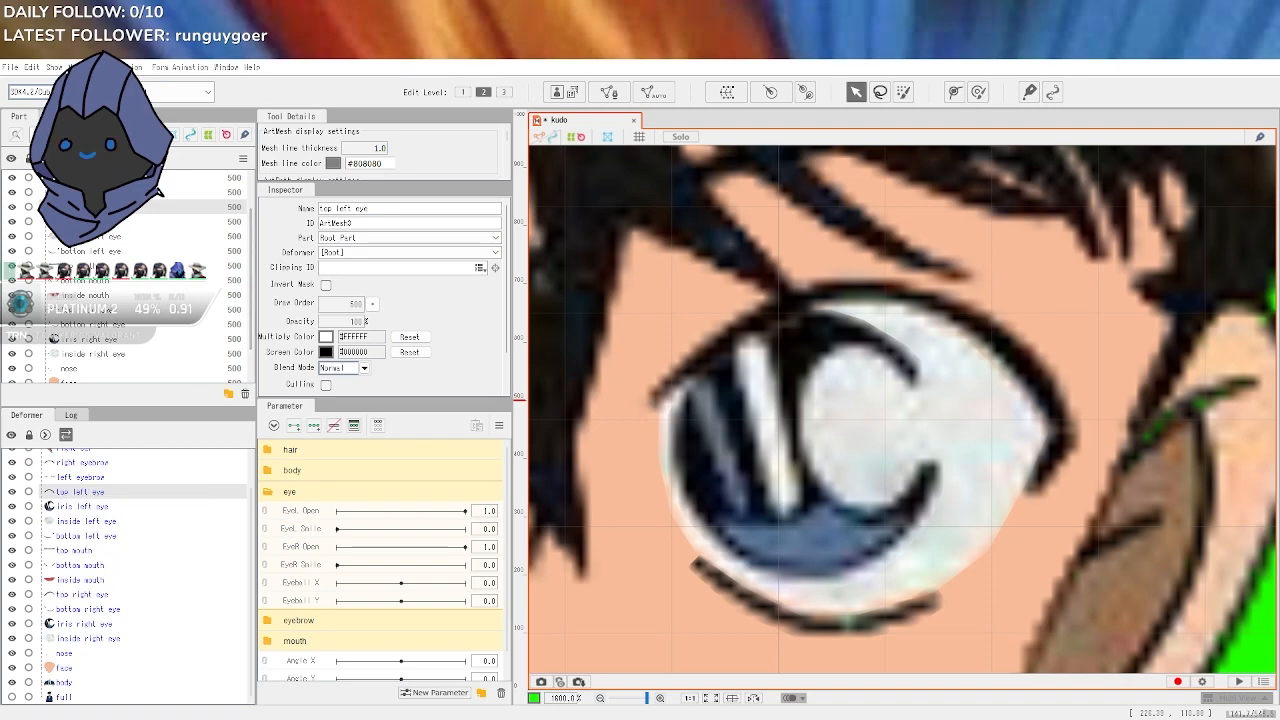
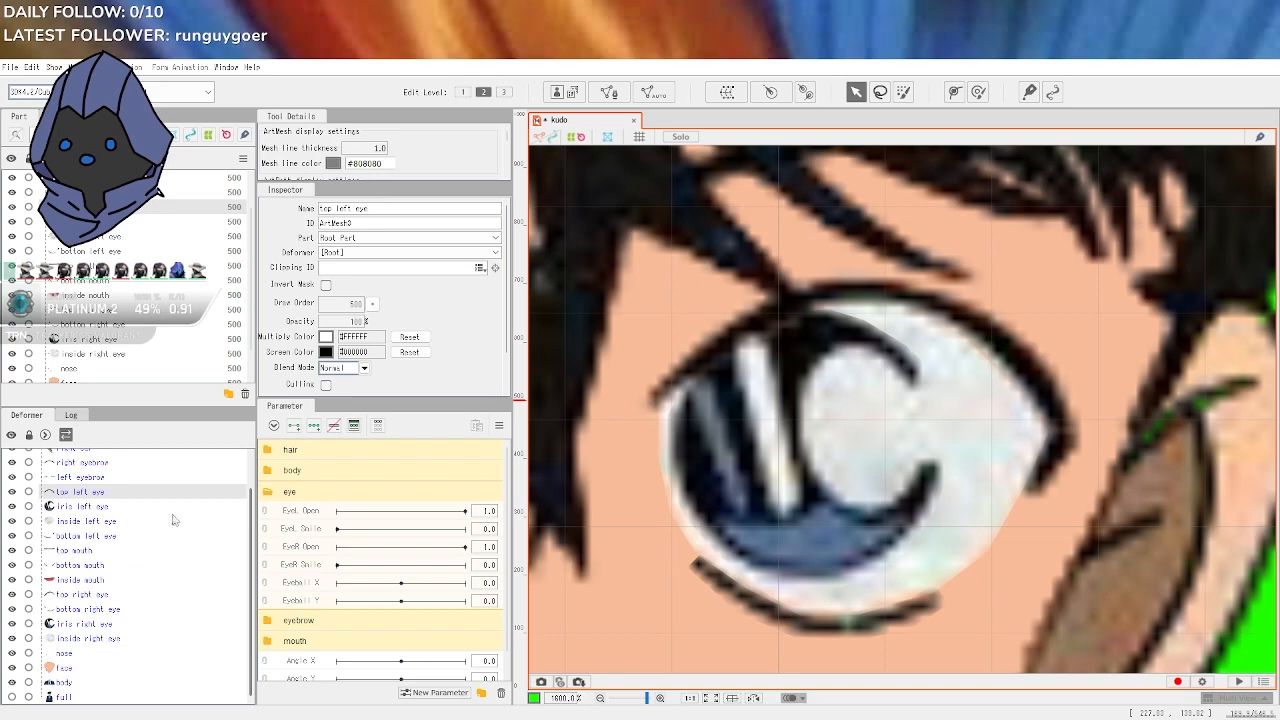
Clear the part selection and try the Lasso selection tool before returning to the Arrow tool
click(105, 536)
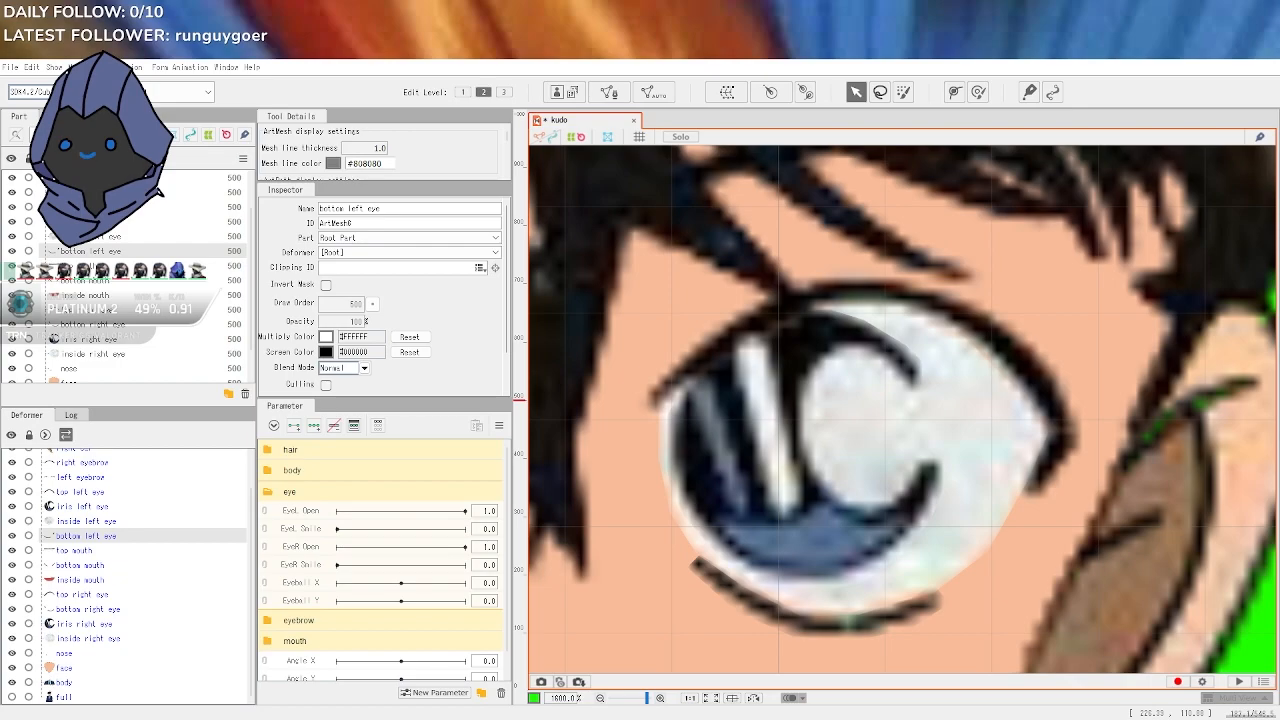
scroll(821, 458, down, 5)
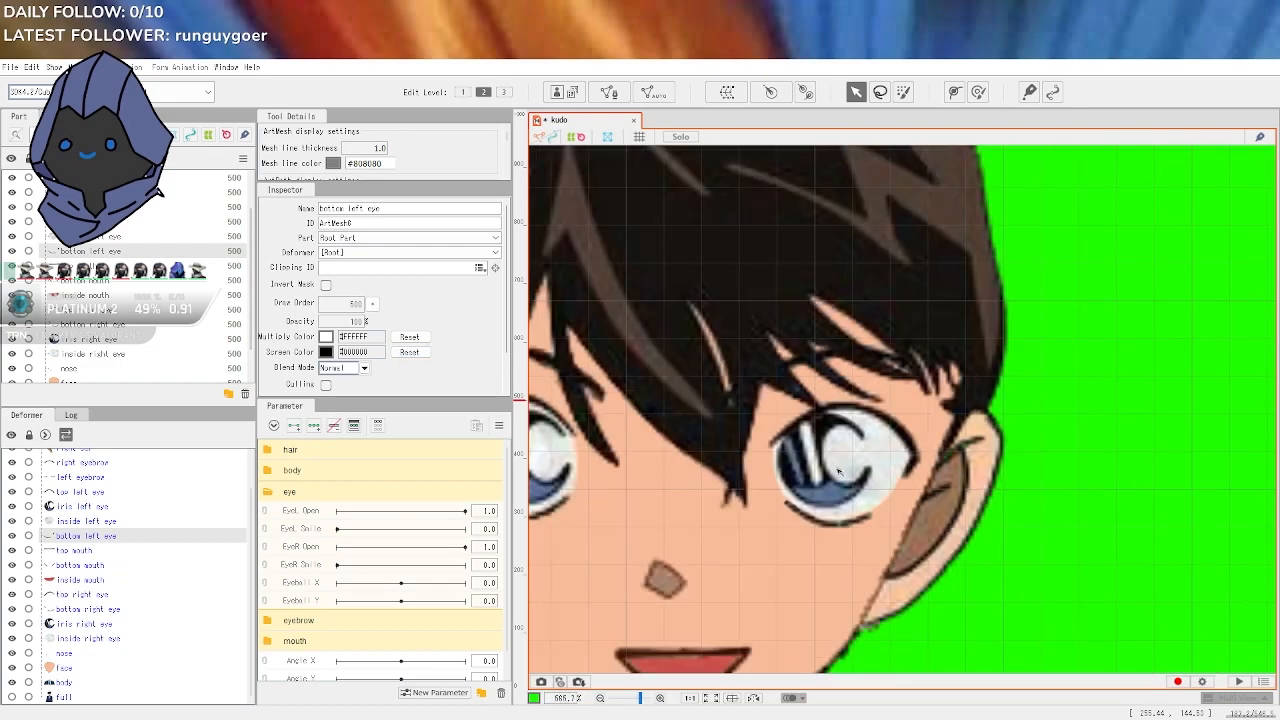
right_click(836, 462)
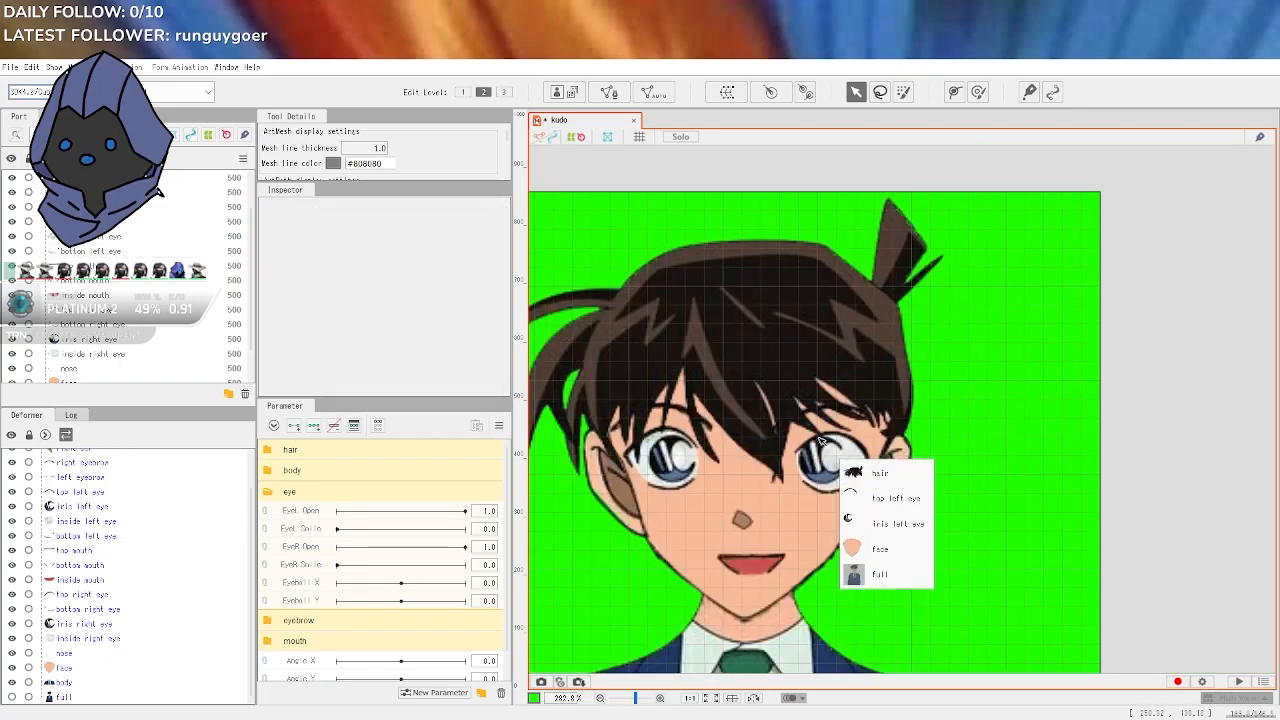
click(1096, 494)
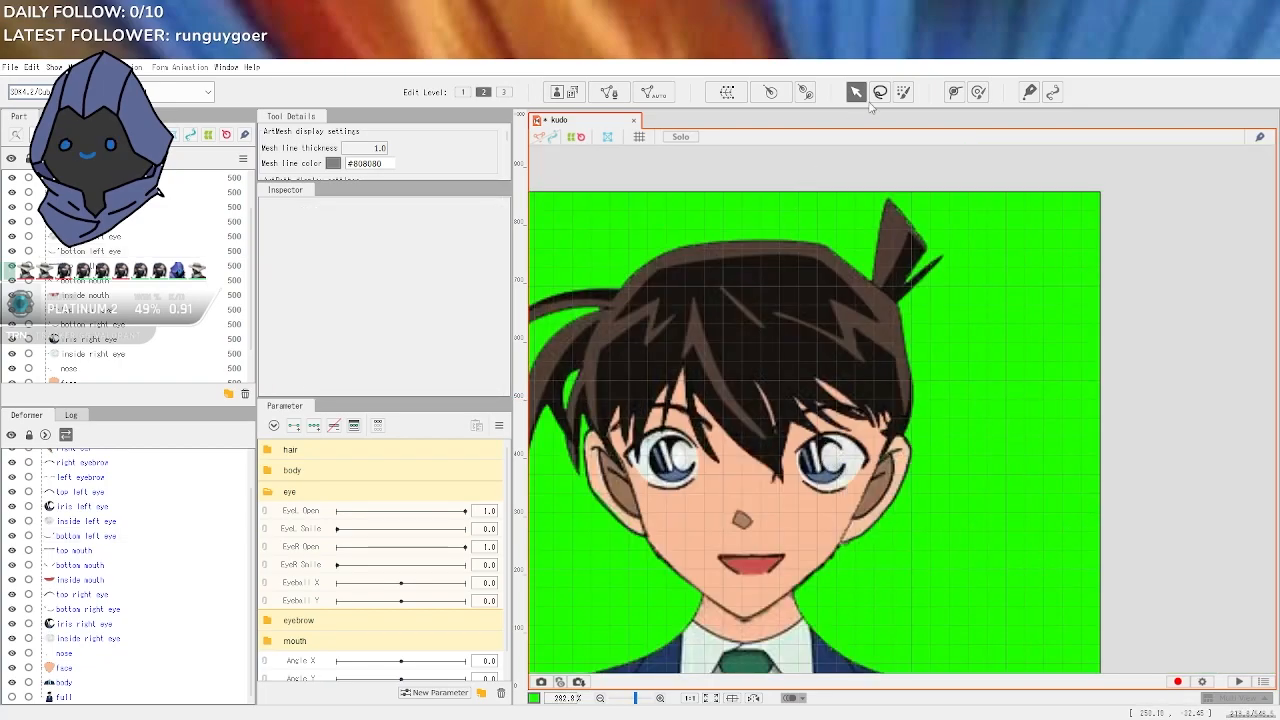
click(902, 92)
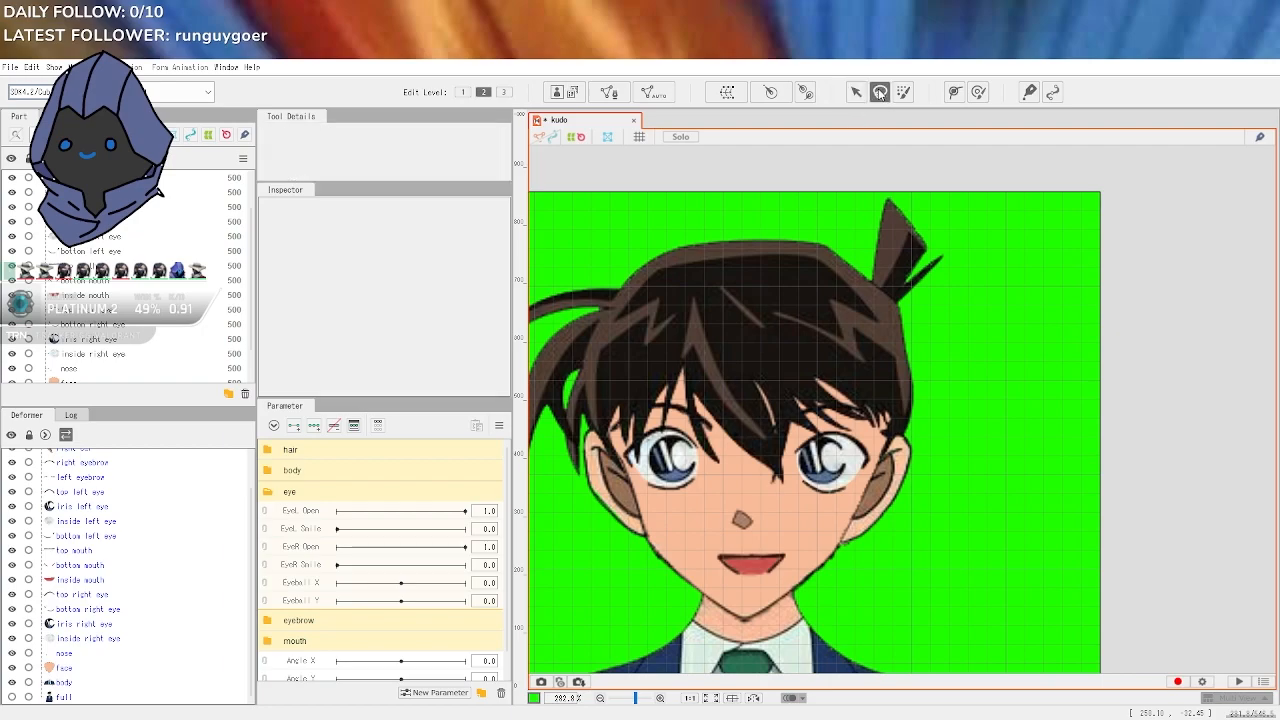
click(856, 92)
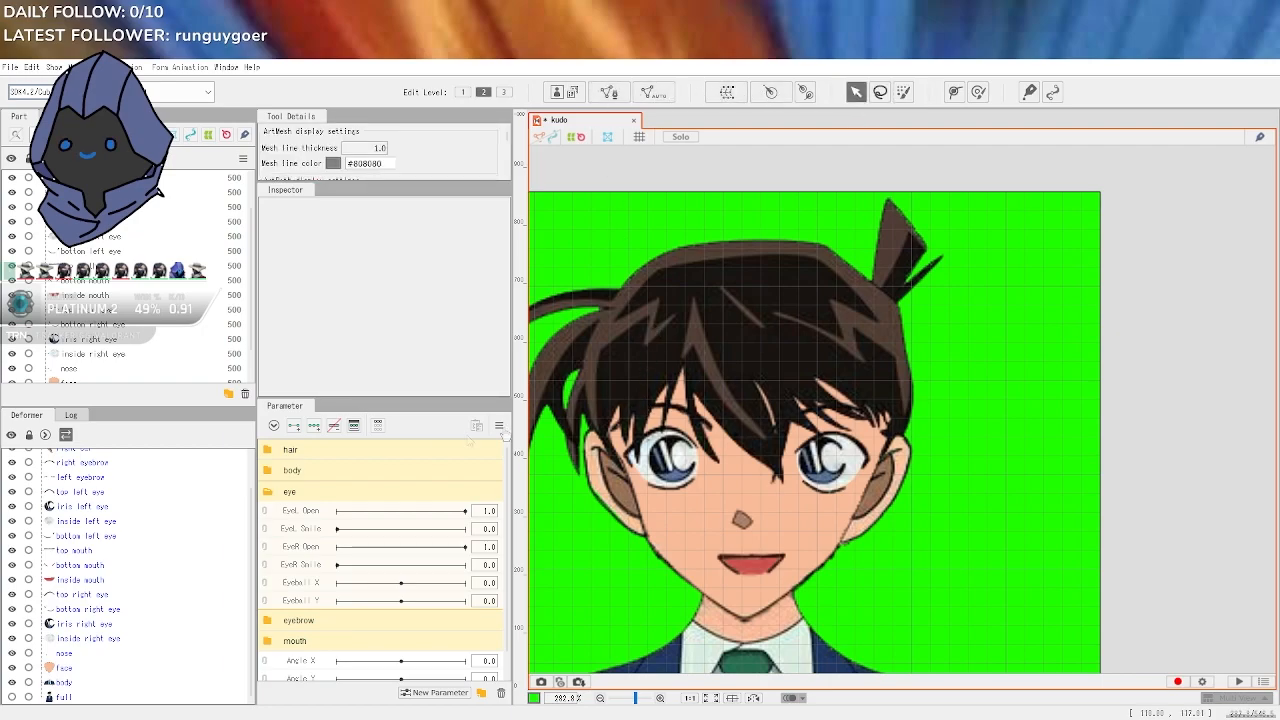
Check the meshes of the top left eye, iris left eye and inside left eye in turn, leaving manual mesh editing each time
click(102, 465)
click(98, 490)
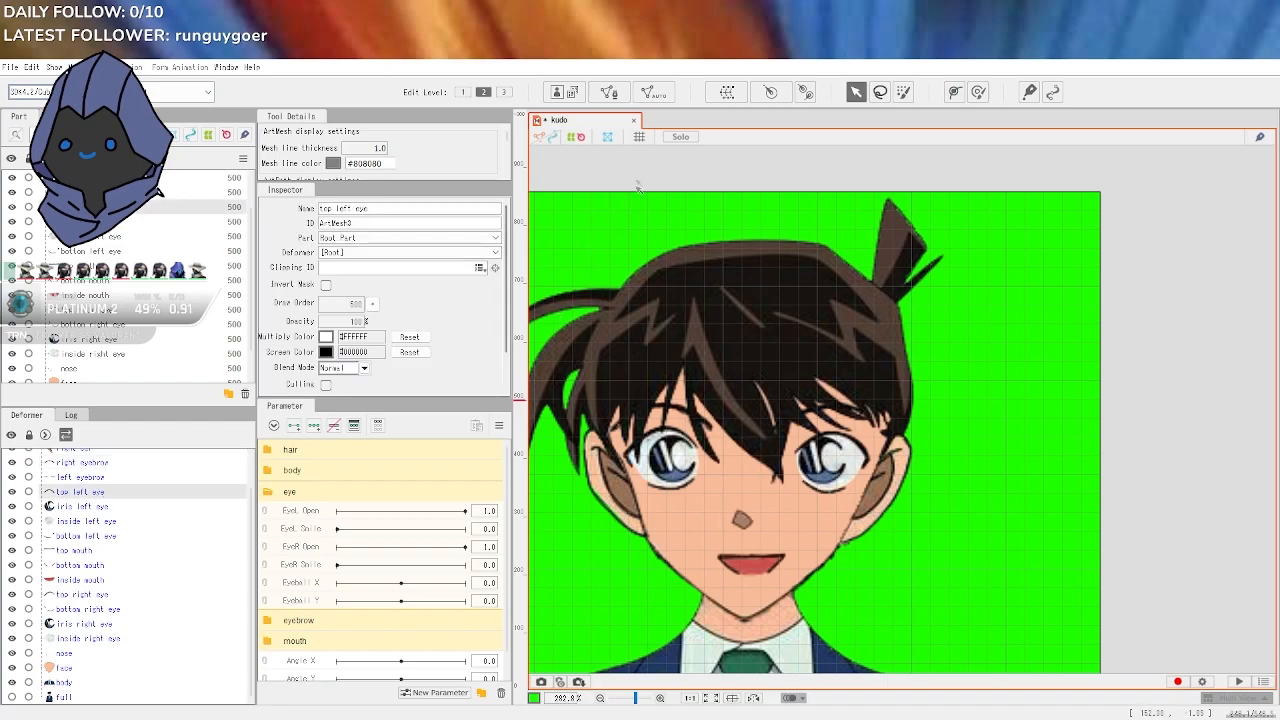
click(609, 92)
click(612, 95)
key(Down)
click(610, 93)
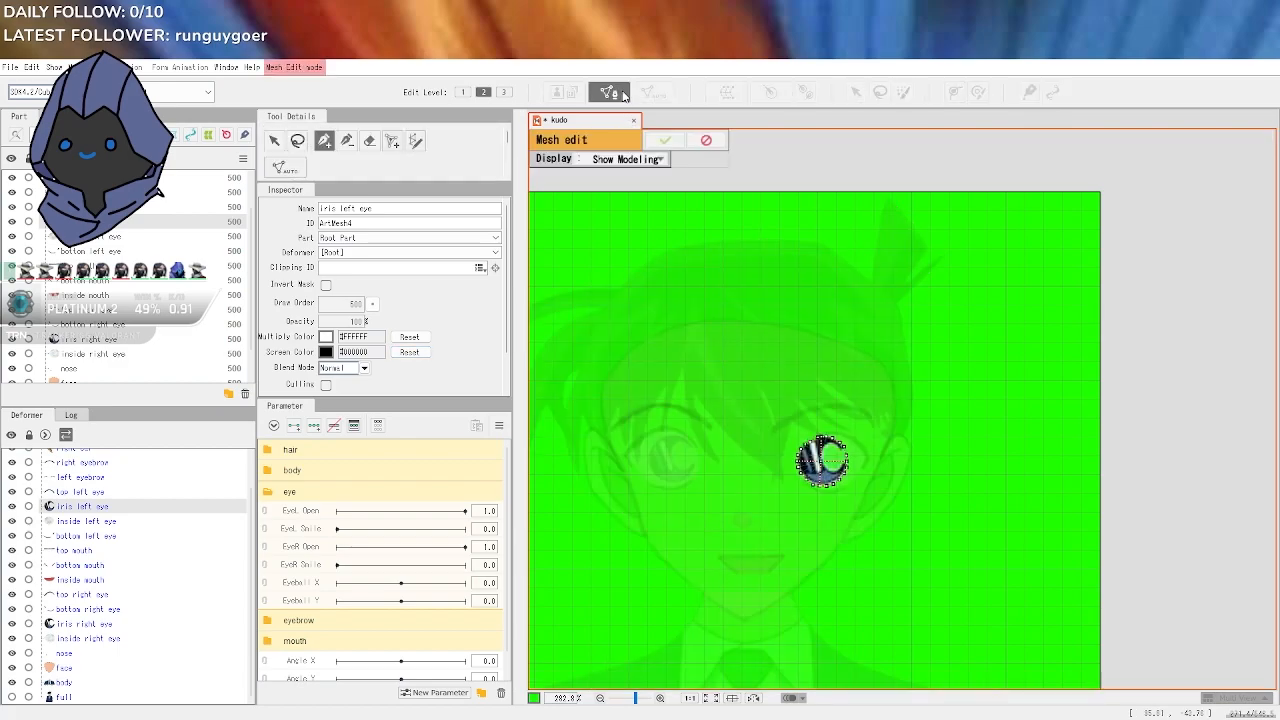
click(610, 93)
key(Down)
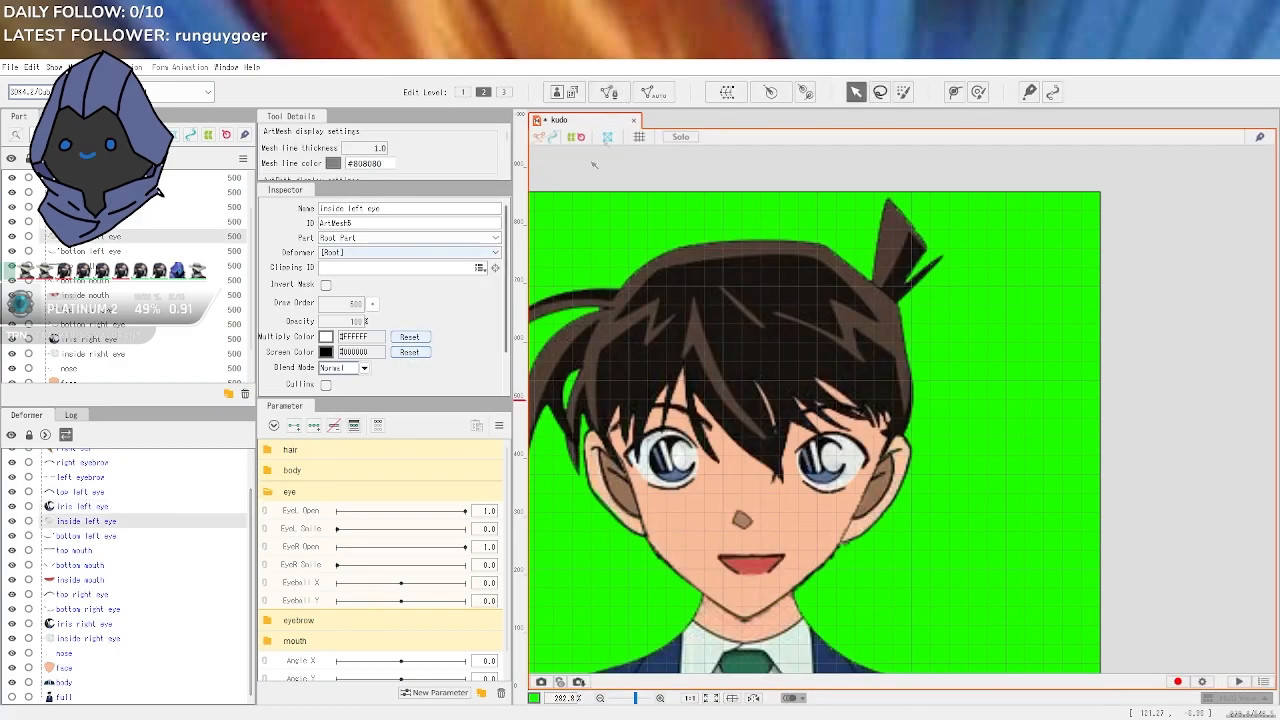
click(610, 93)
click(610, 93)
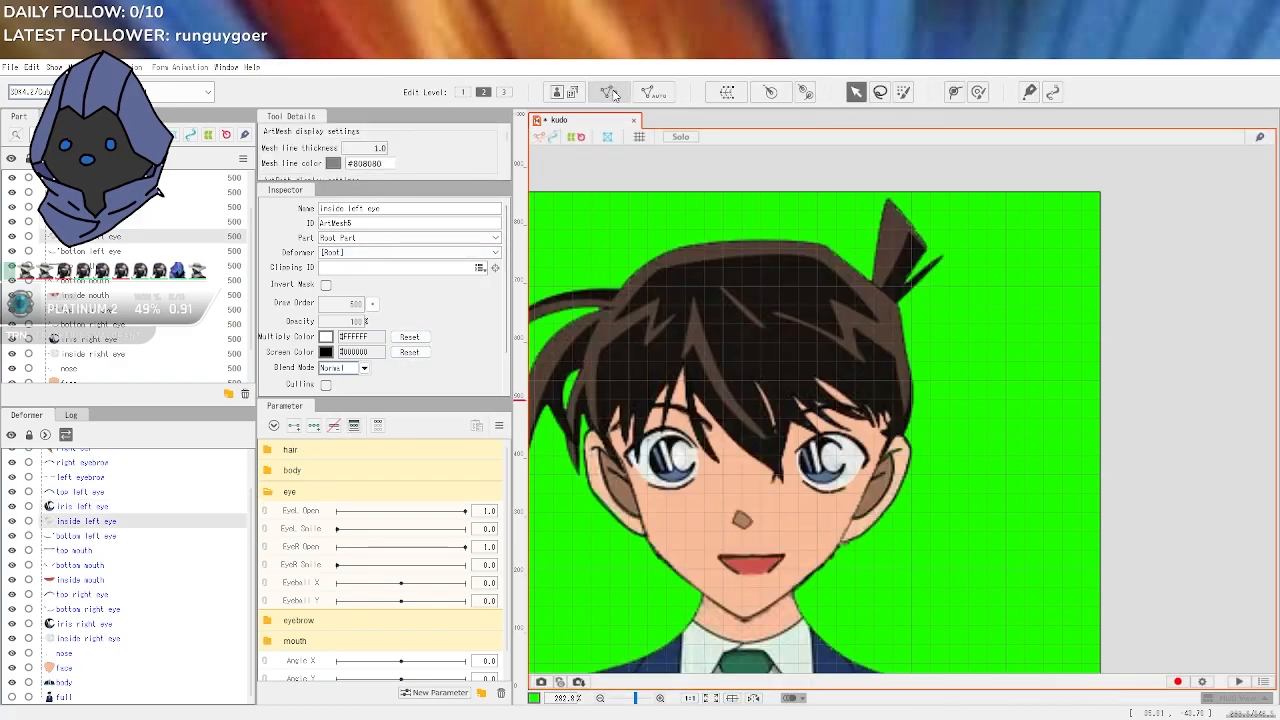
click(868, 436)
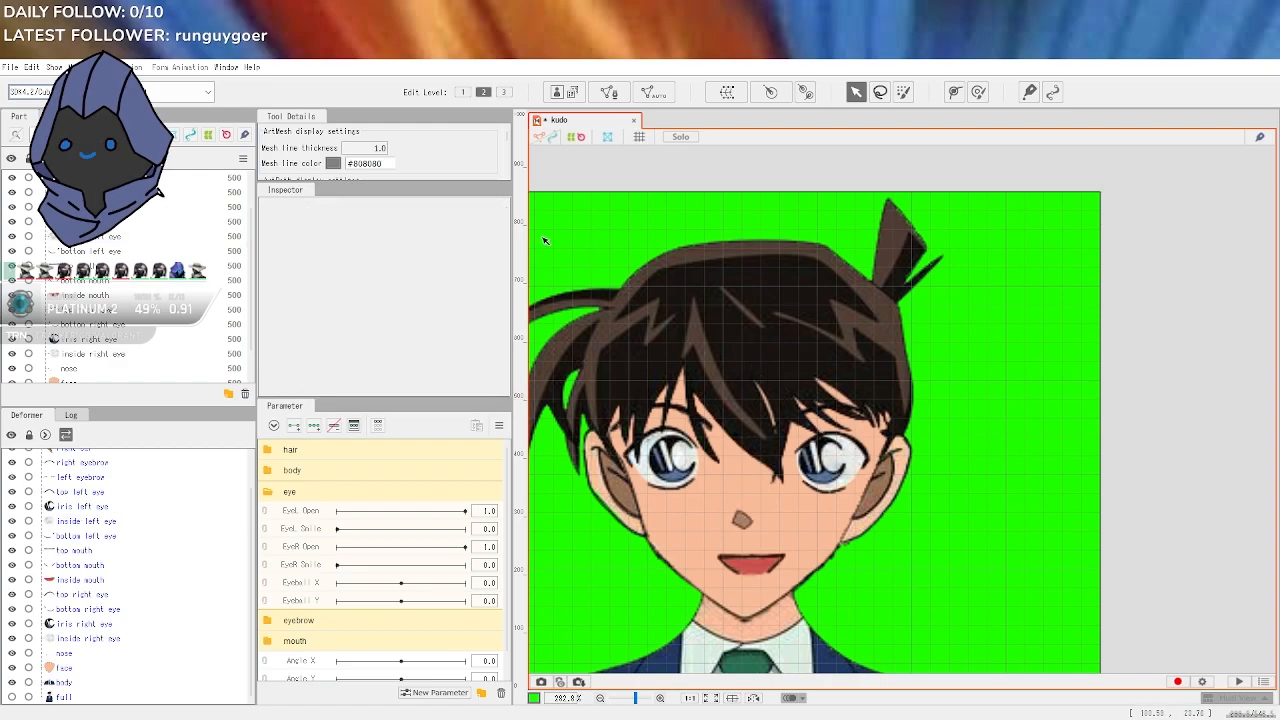
Try edit levels 1 and 3 while picking parts at the left eye, and return to edit level 2
click(462, 91)
right_click(834, 480)
right_click(845, 460)
right_click(854, 452)
click(506, 93)
click(504, 92)
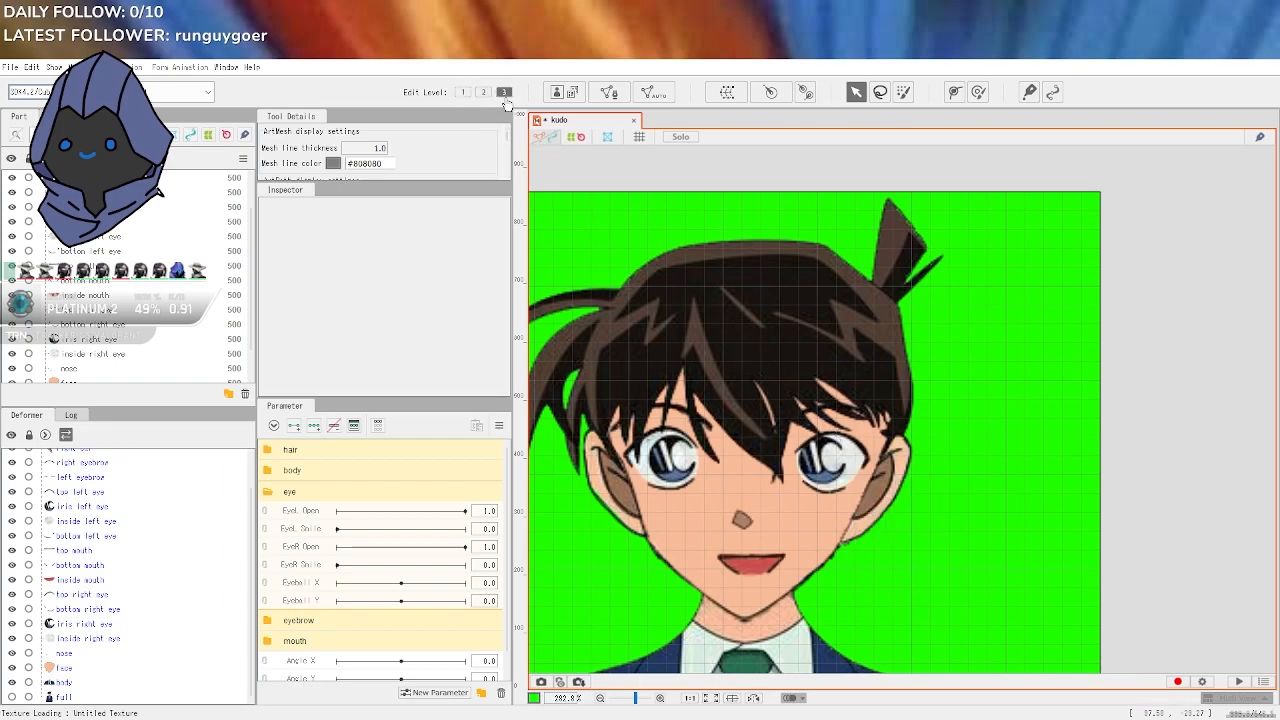
right_click(845, 440)
click(483, 92)
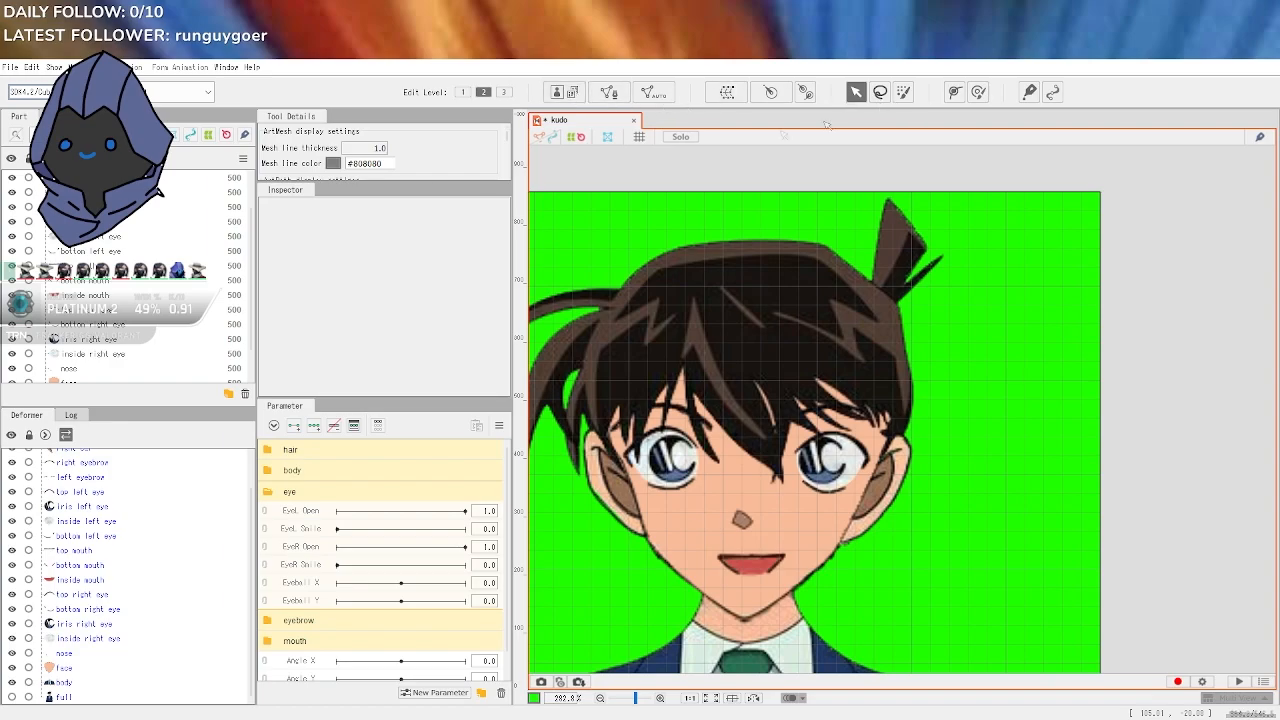
Select the iris left eye part from the overlapping parts at the character's left eye
scroll(757, 443, up, 2)
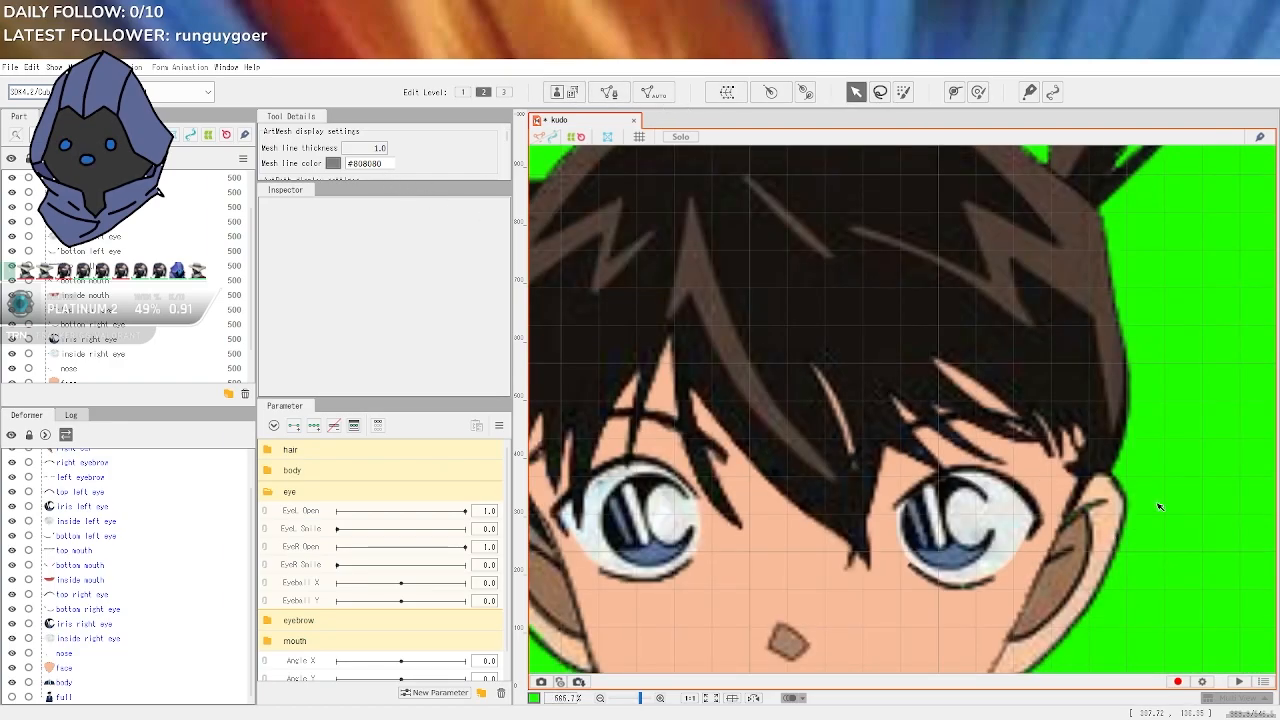
right_click(1025, 524)
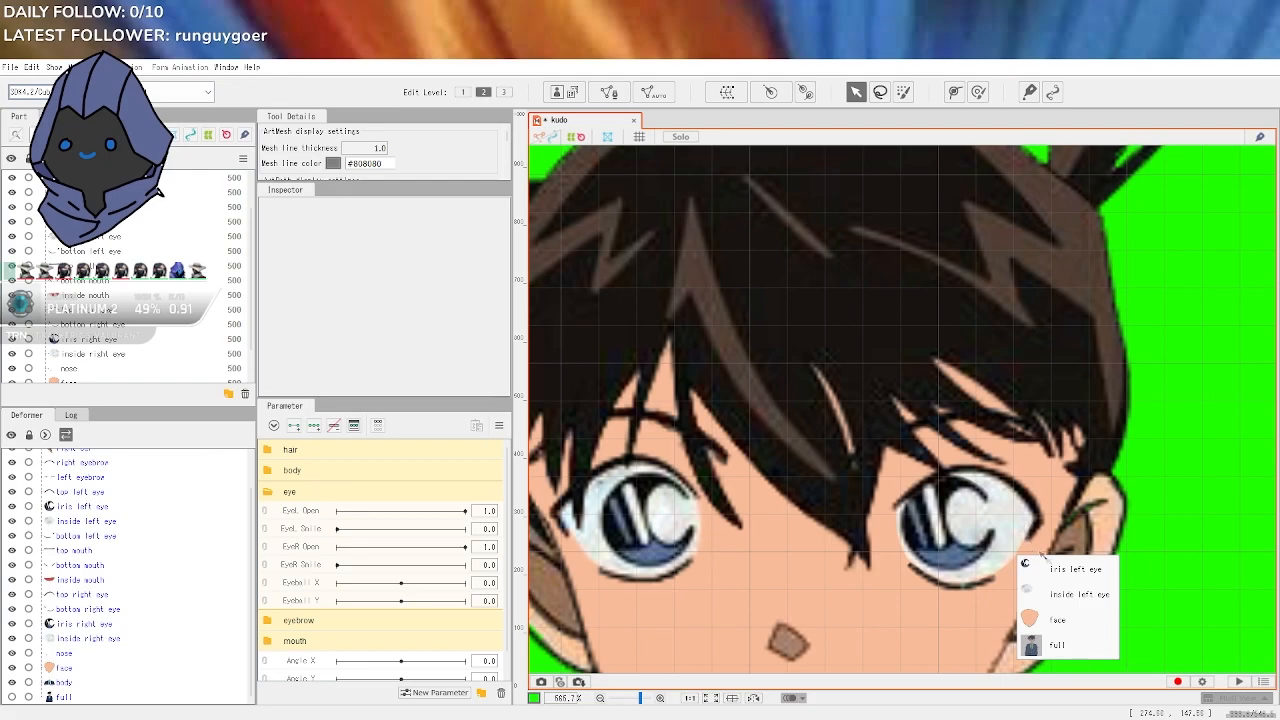
click(1070, 569)
scroll(1237, 521, up, 1)
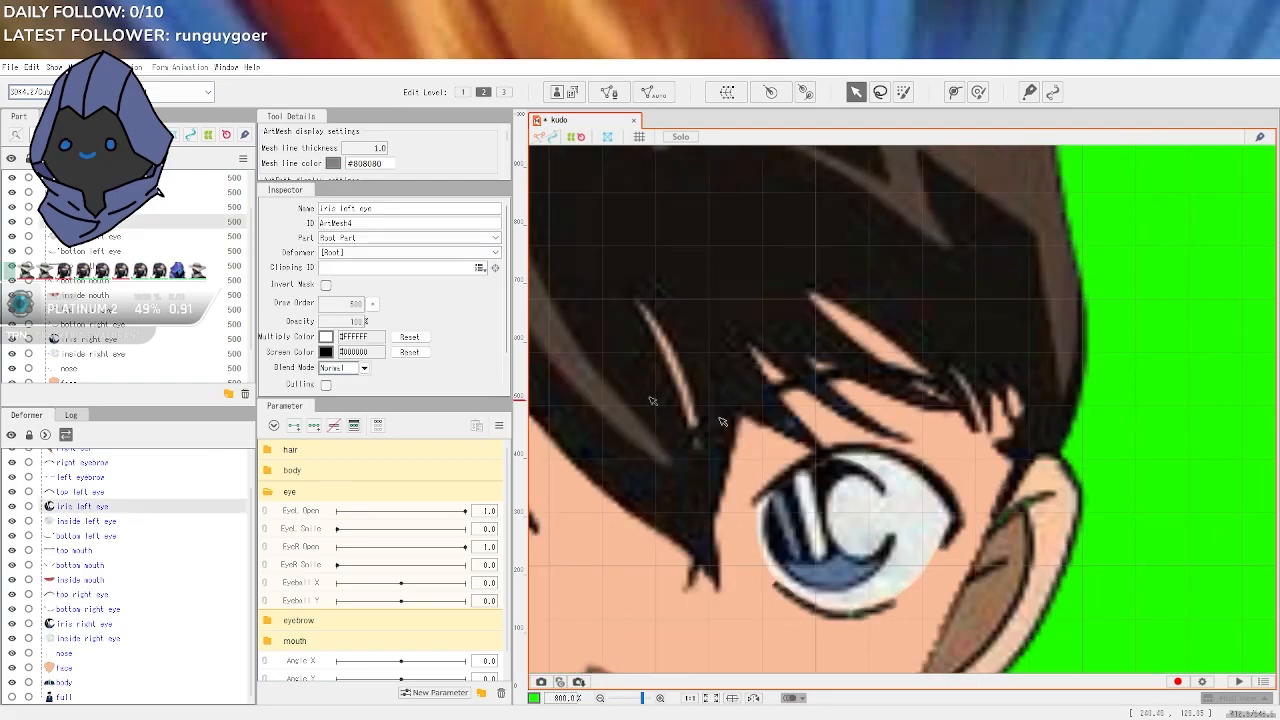
scroll(410, 280, down, 1)
scroll(430, 290, up, 1)
Check the iris left eye's part and deformer assignments, and enlarge and shrink the tool settings area above its properties
click(394, 256)
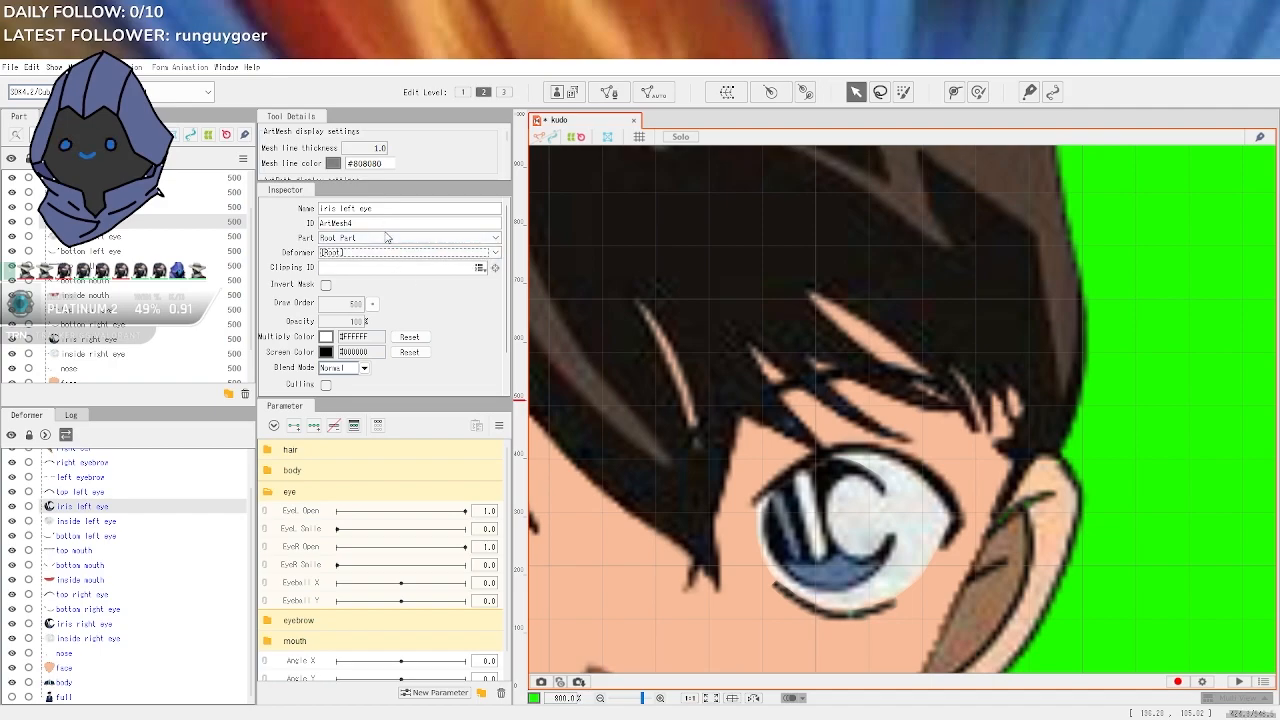
click(389, 238)
scroll(326, 178, down, 4)
drag(352, 182, 400, 360)
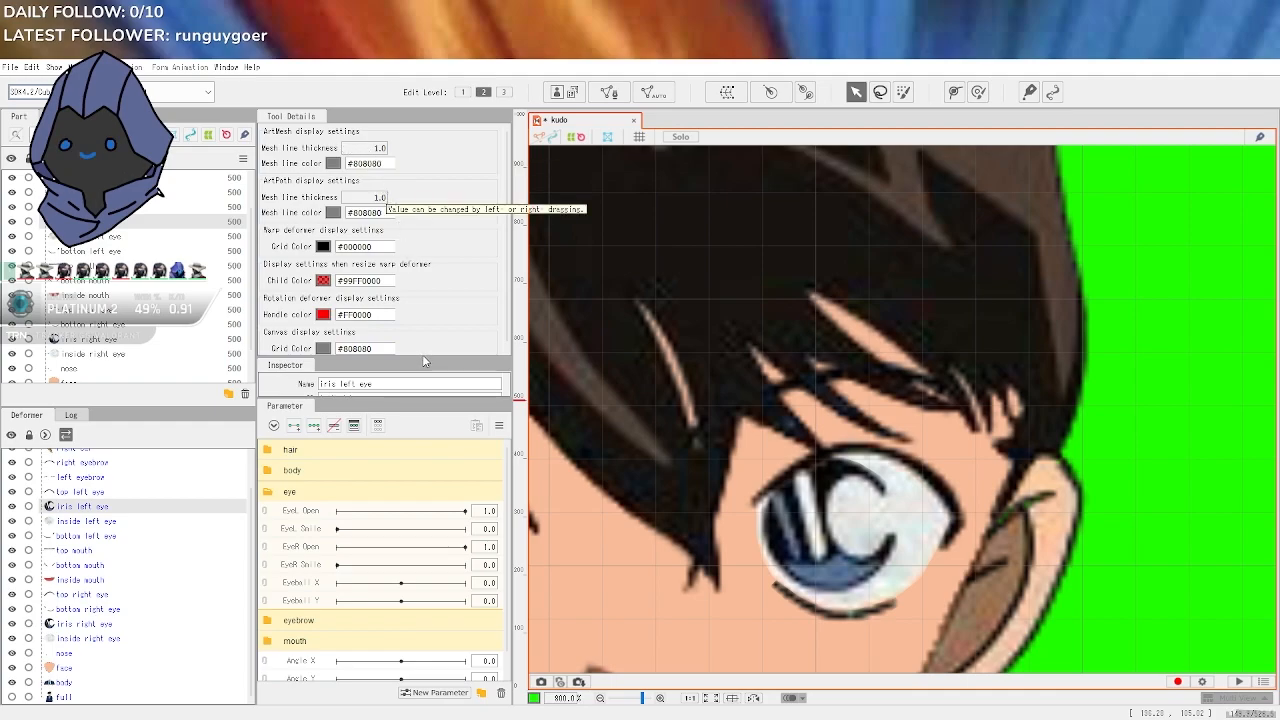
drag(423, 357, 423, 208)
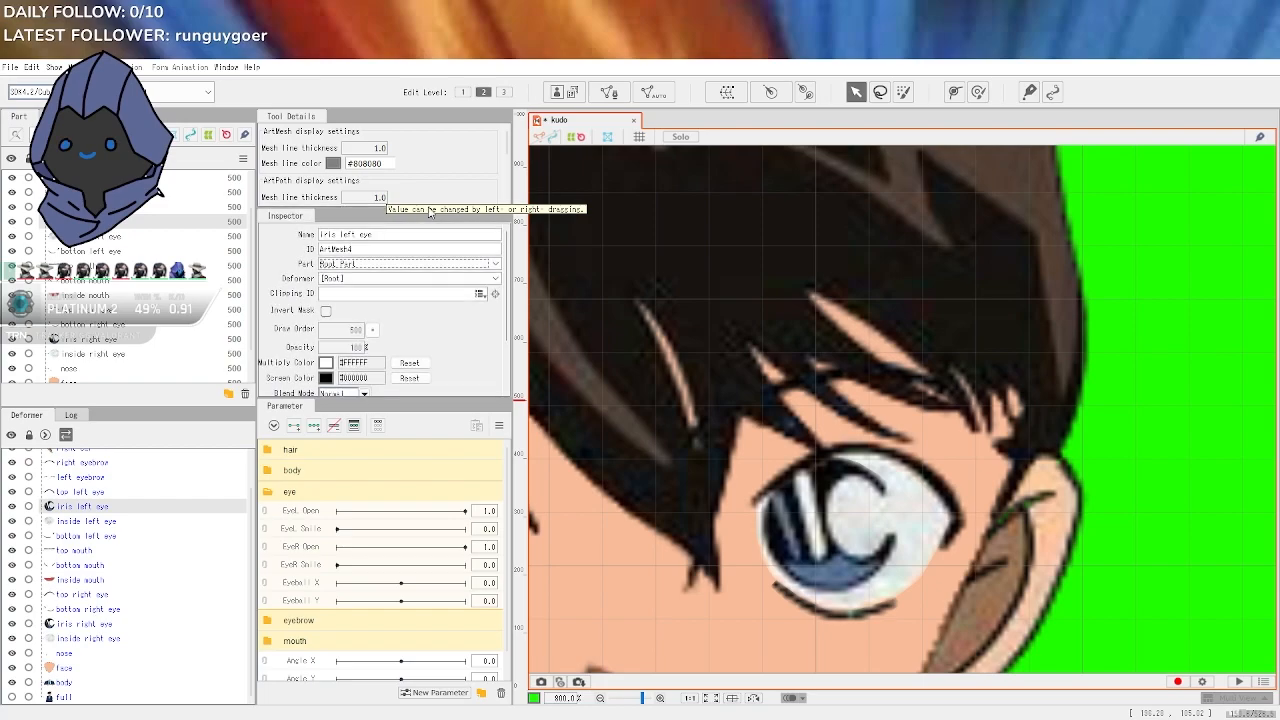
scroll(155, 308, down, 1)
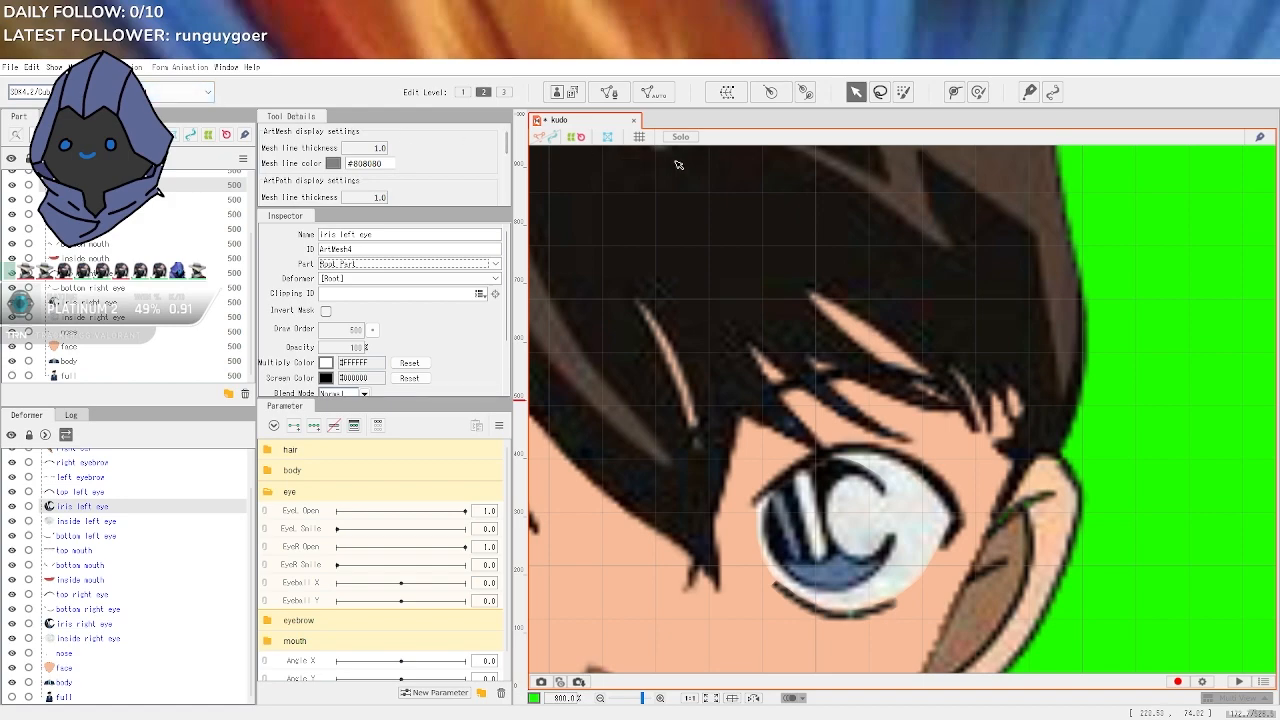
key(alt+Tab)
key(alt+Tab)
scroll(565, 333, down, 5)
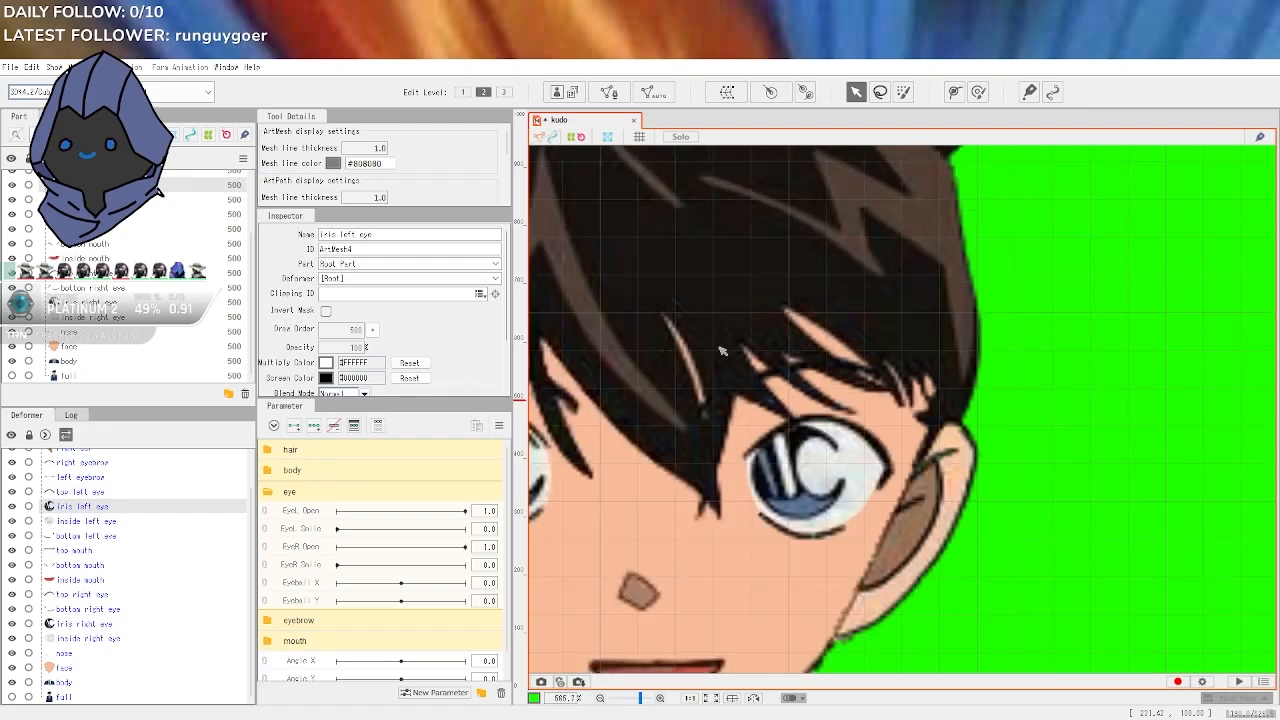
scroll(762, 327, up, 5)
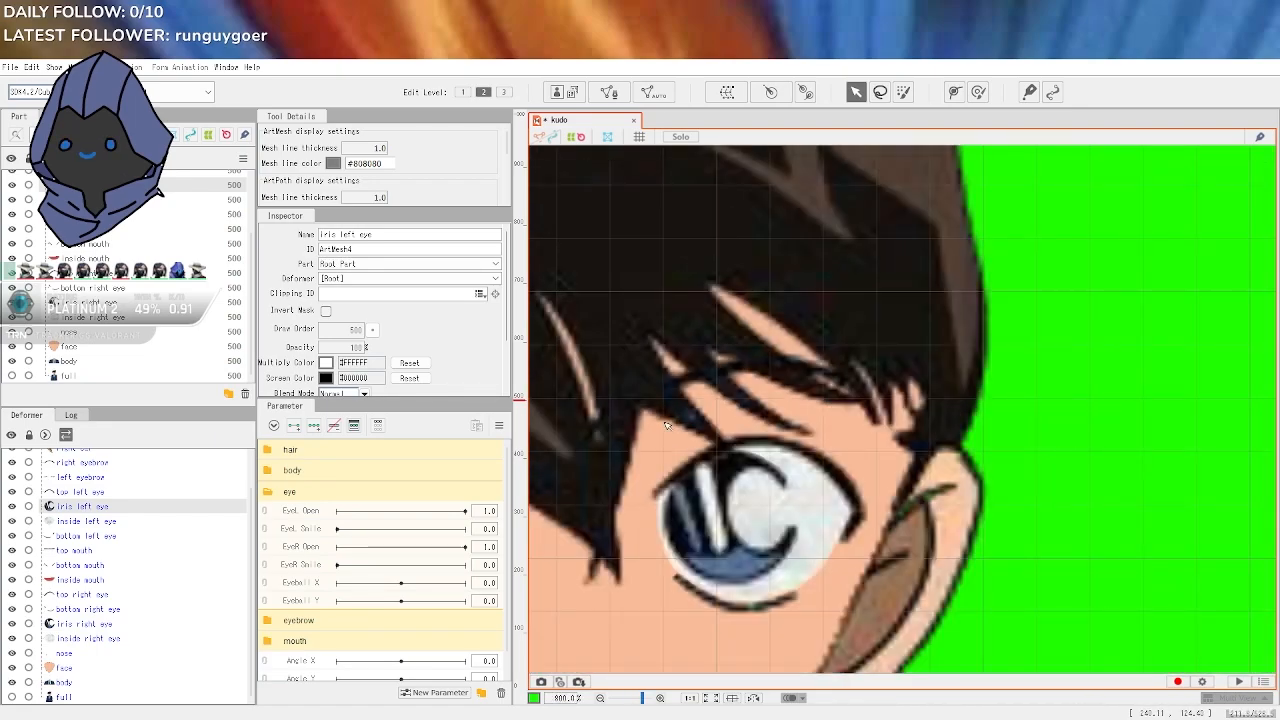
drag(700, 438, 745, 337)
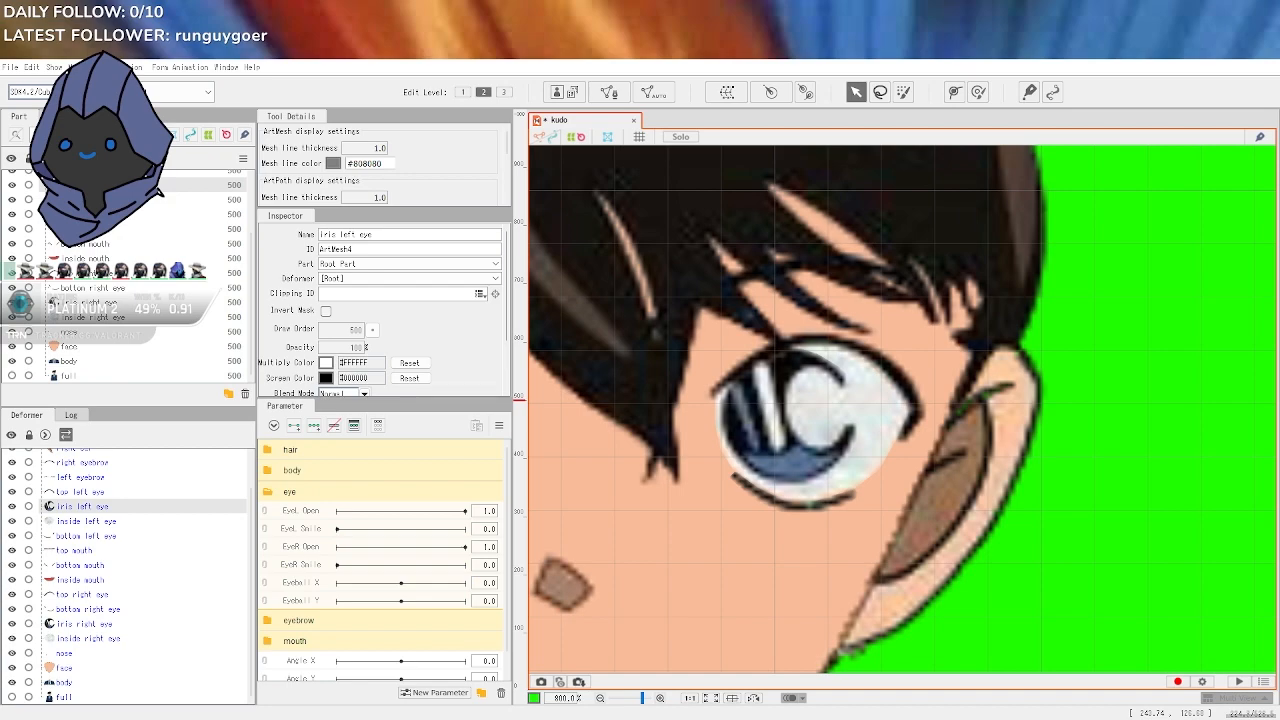
Try to draw a deform path across the top left eye part, then undo it and return to the Arrow tool
click(80, 492)
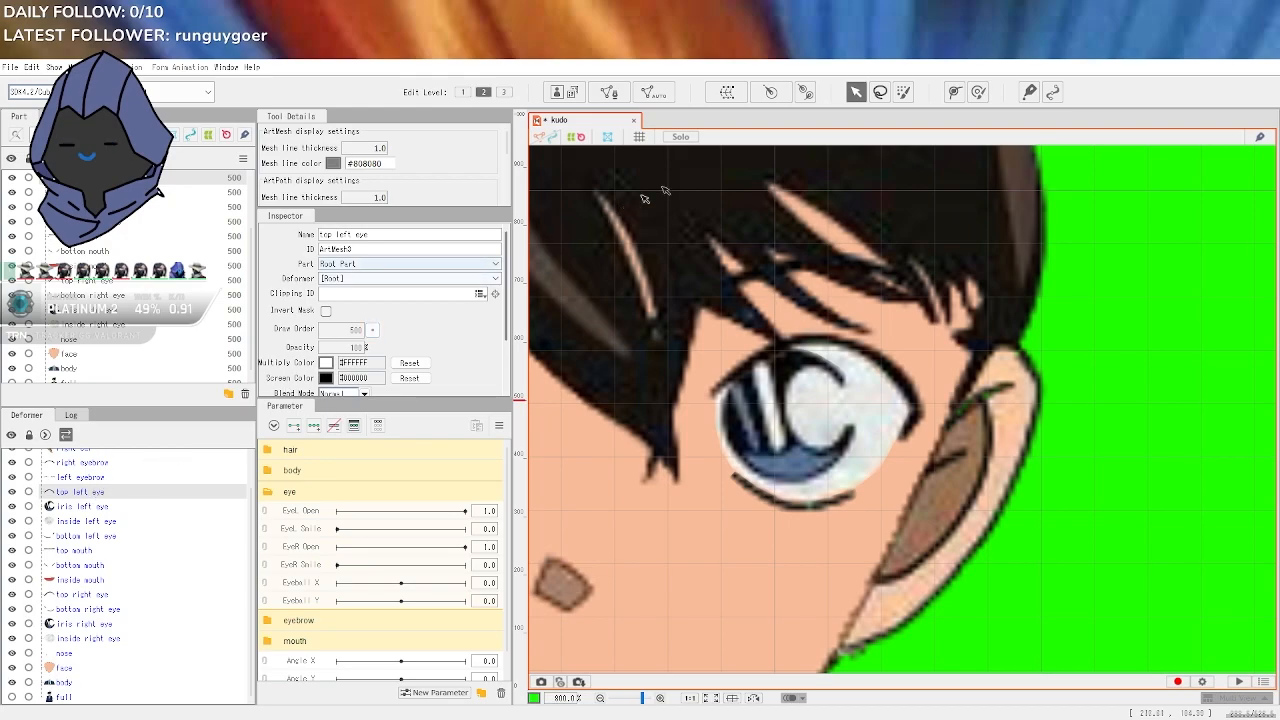
click(955, 92)
scroll(808, 360, up, 3)
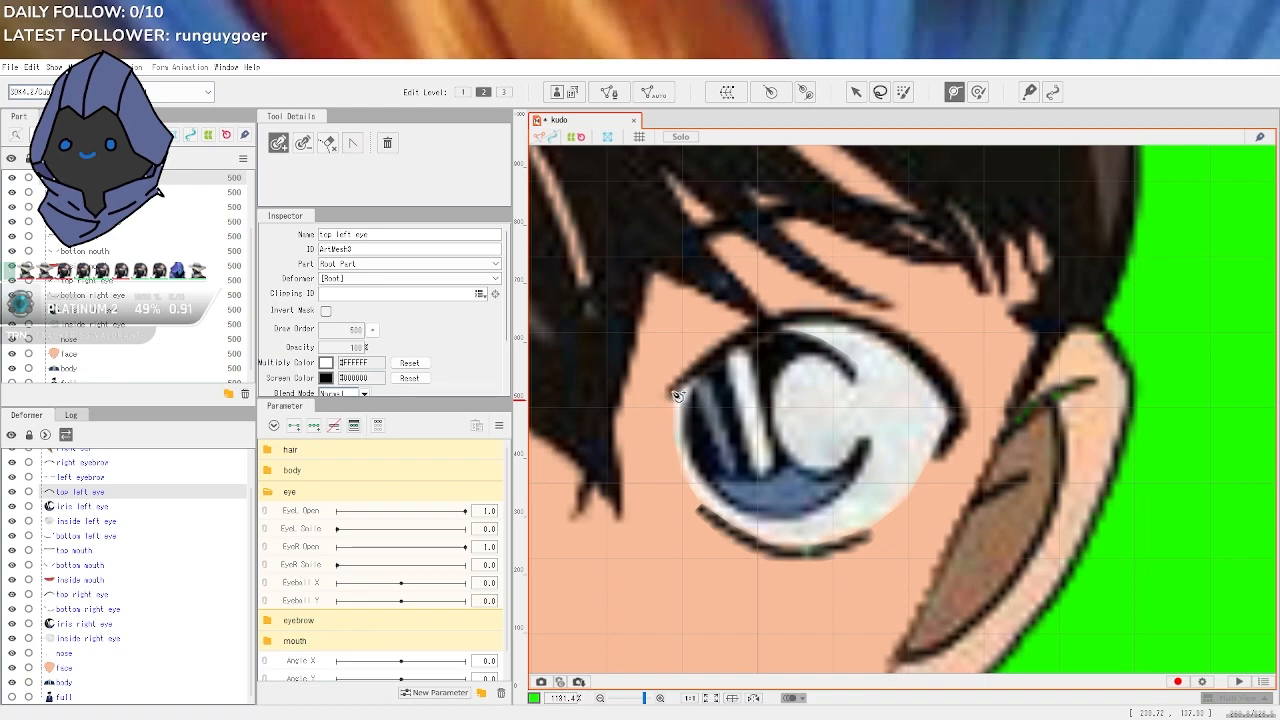
click(680, 396)
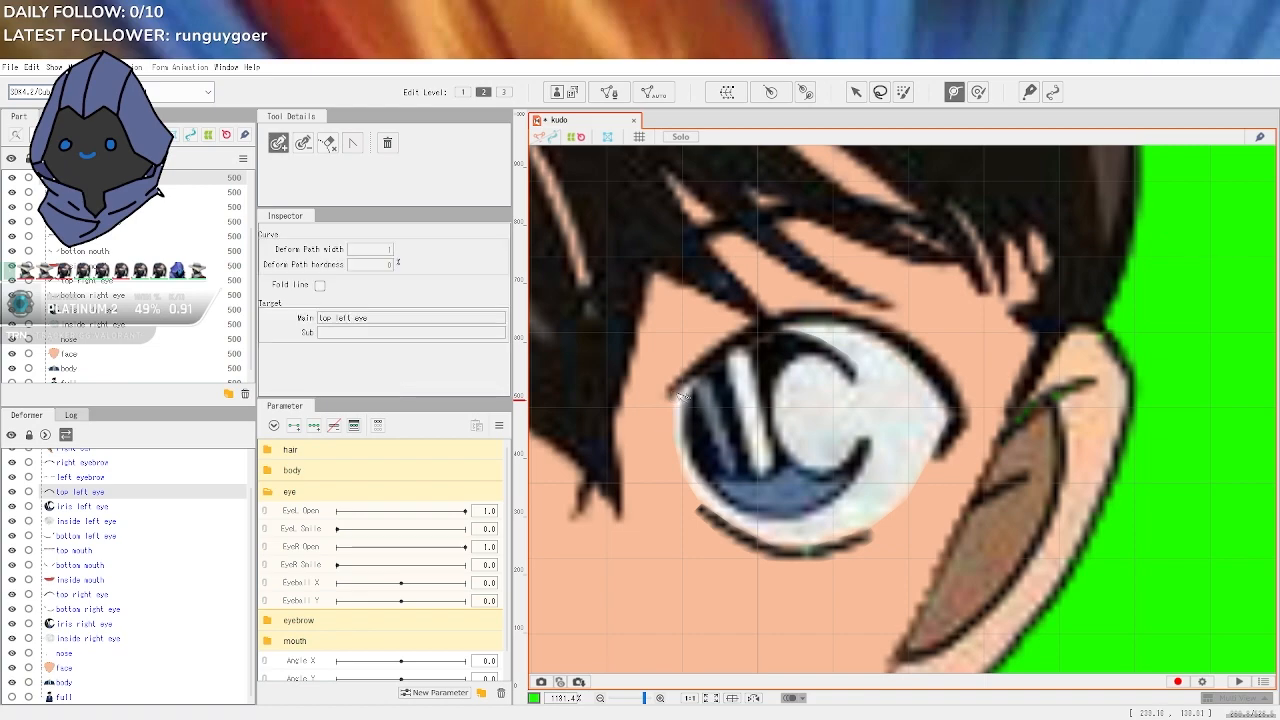
click(962, 419)
key(ctrl+z)
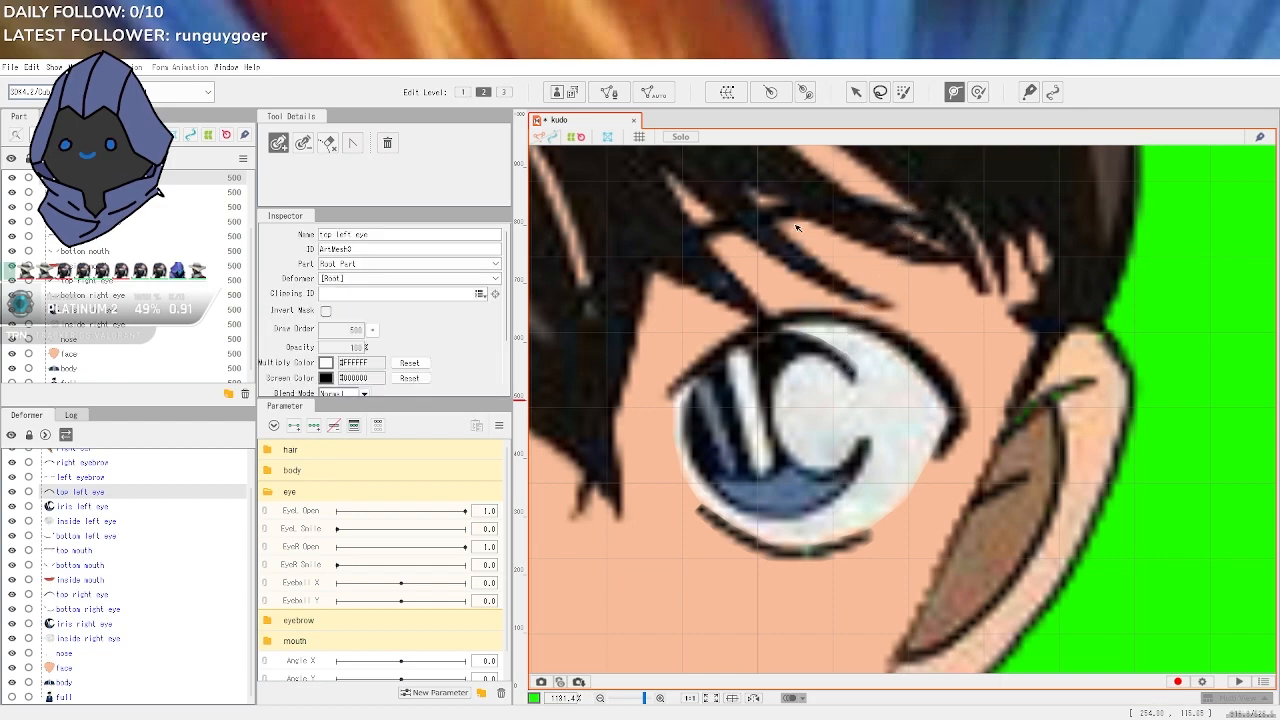
click(856, 92)
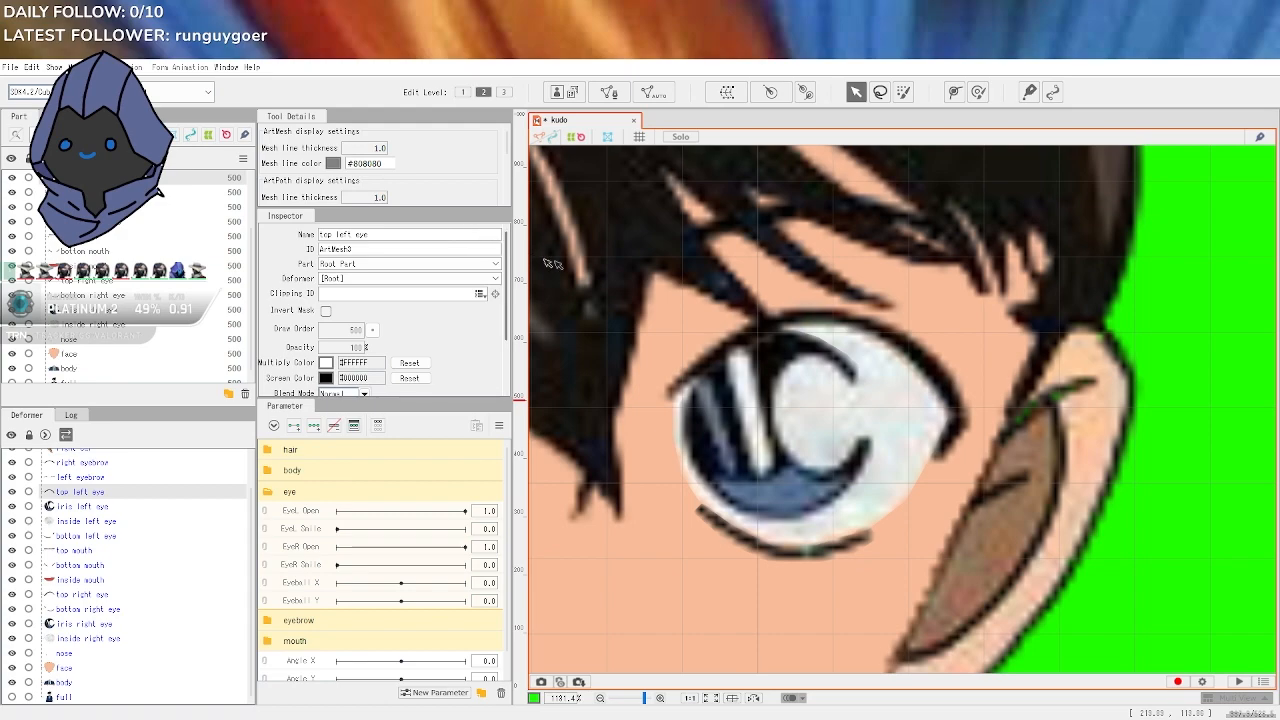
Clear the selection and pick the top left eye part again from the overlapping parts at the left eye
click(738, 350)
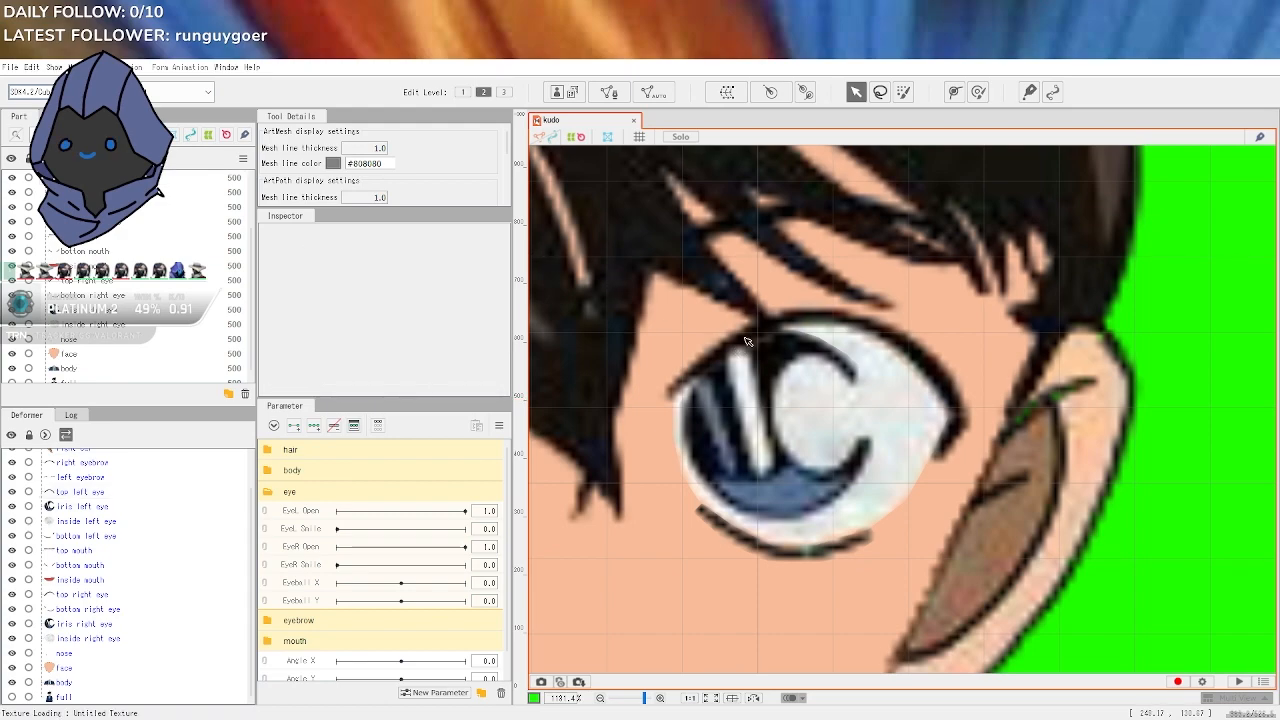
right_click(764, 358)
click(829, 372)
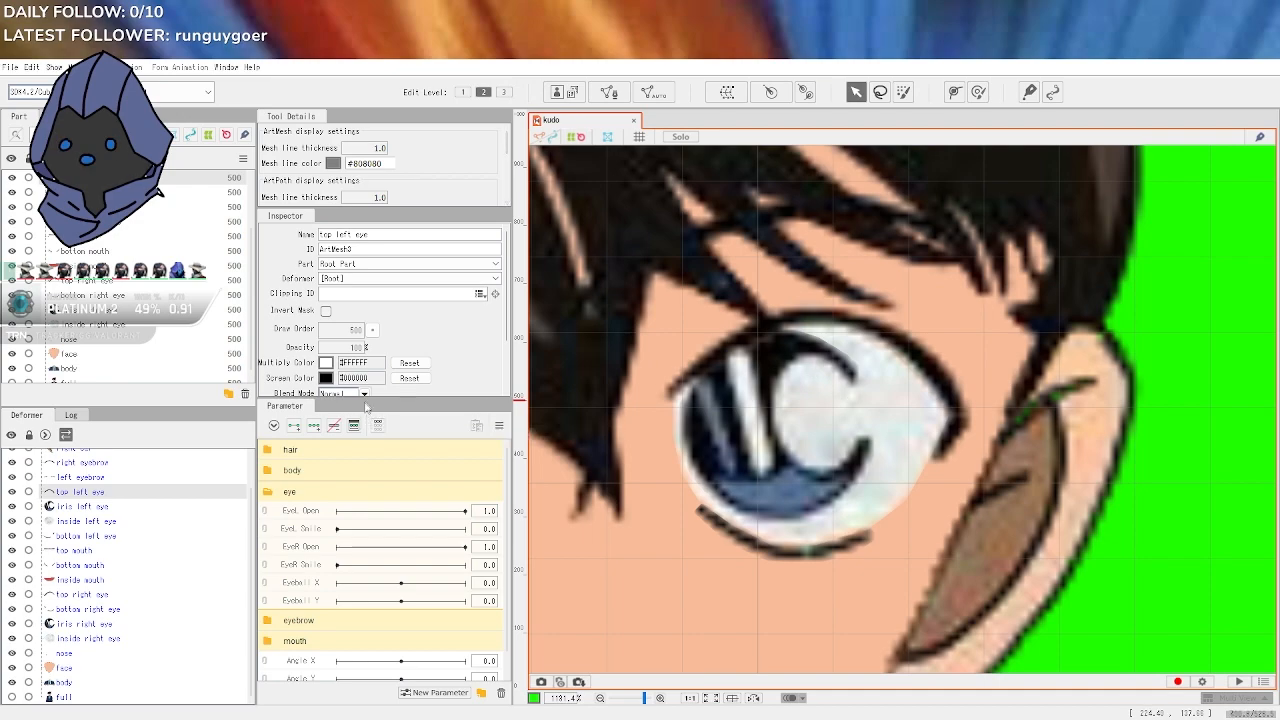
scroll(460, 387, down, 1)
scroll(460, 381, up, 1)
right_click(872, 350)
click(932, 369)
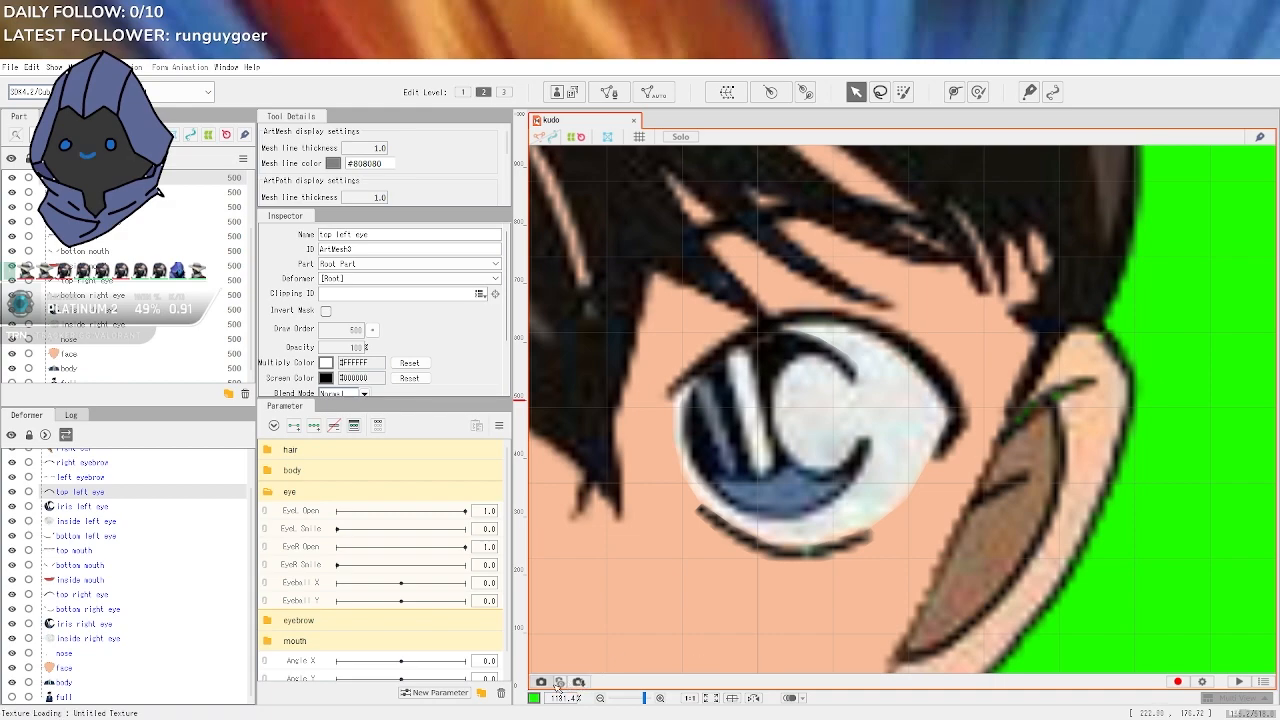
scroll(420, 614, down, 1)
scroll(420, 614, up, 1)
Check the label colour options of the iris left eye part in the part list without choosing one
click(60, 116)
click(19, 117)
click(110, 192)
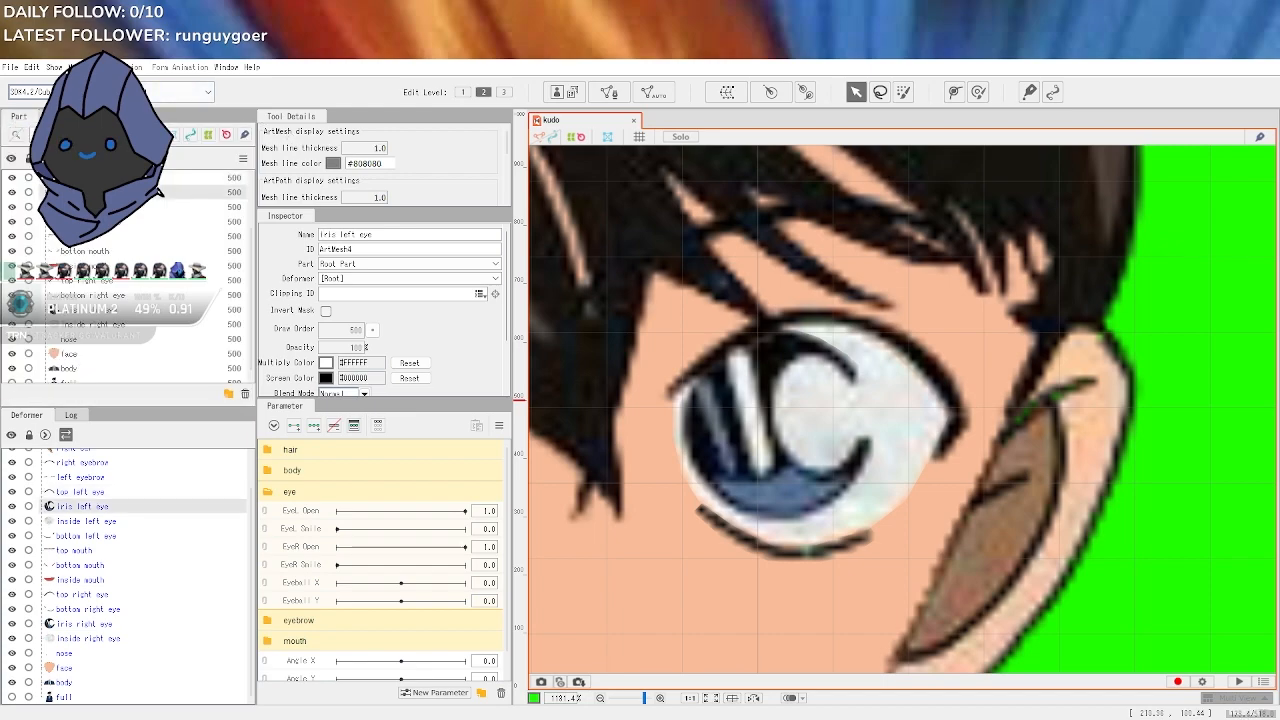
right_click(105, 190)
mouse_move(120, 197)
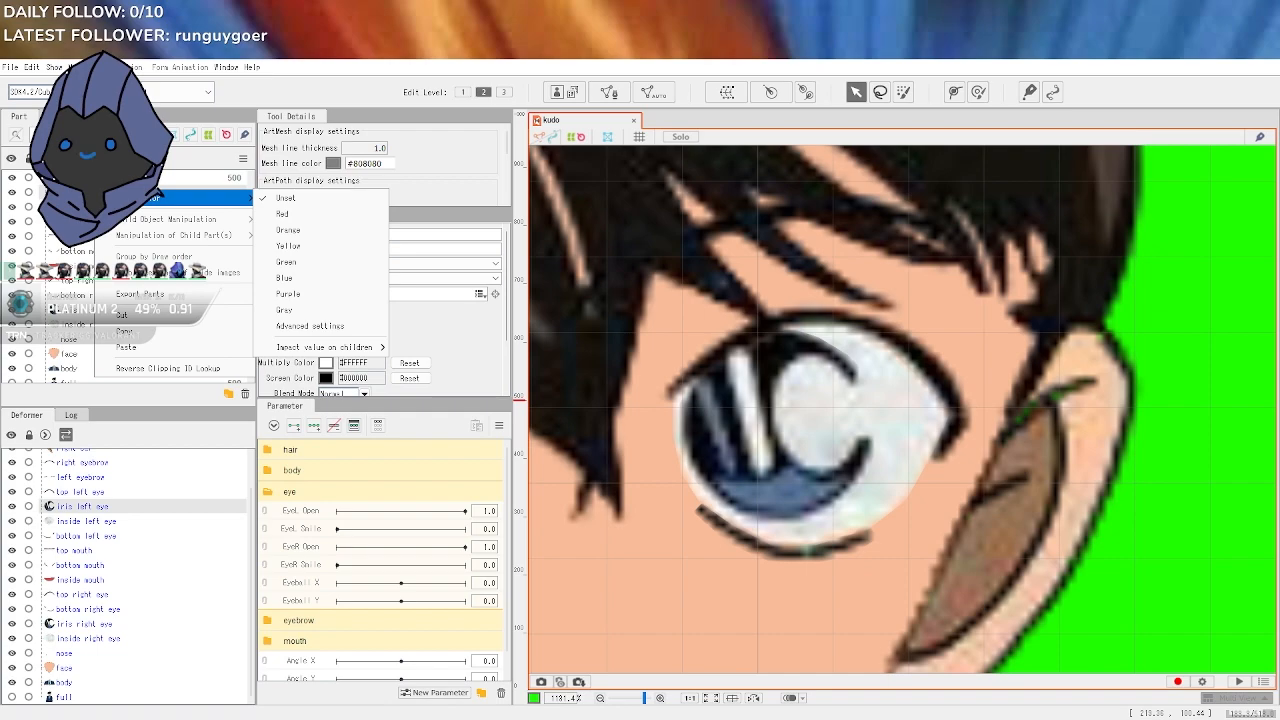
key(Escape)
Select the top left eye part in the part list and toggle its visibility off and on
click(105, 178)
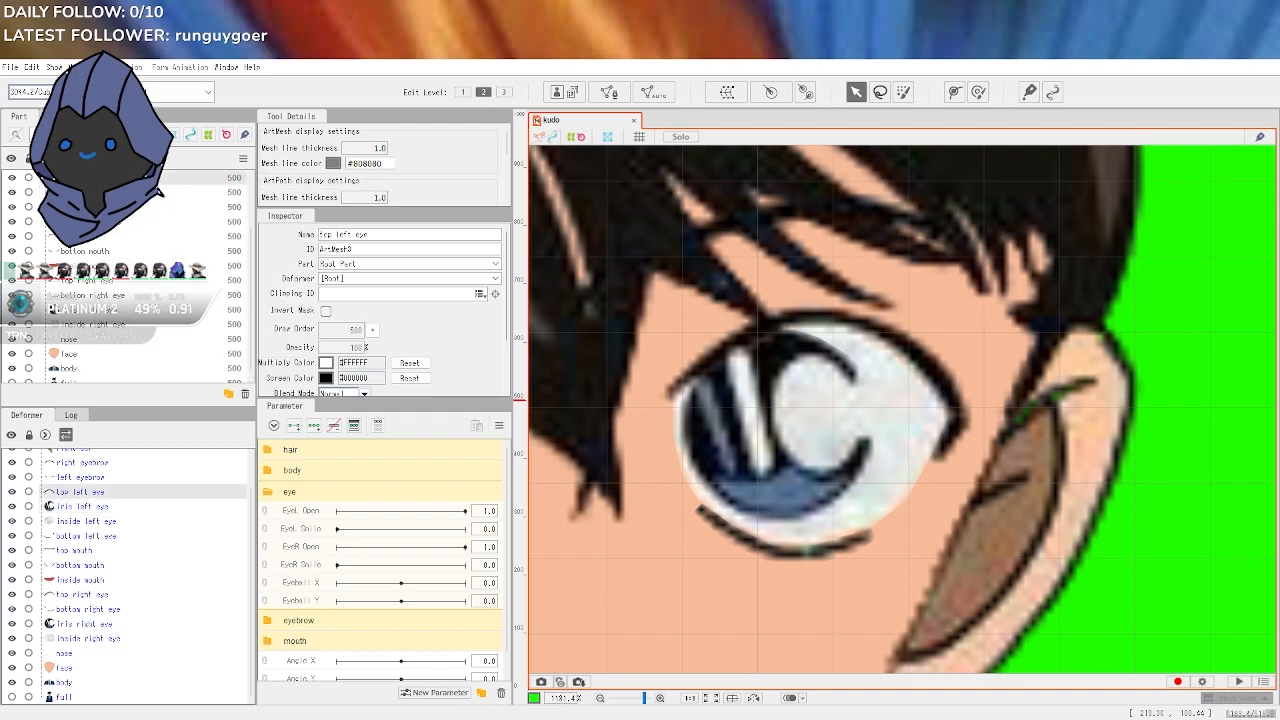
click(11, 178)
click(11, 178)
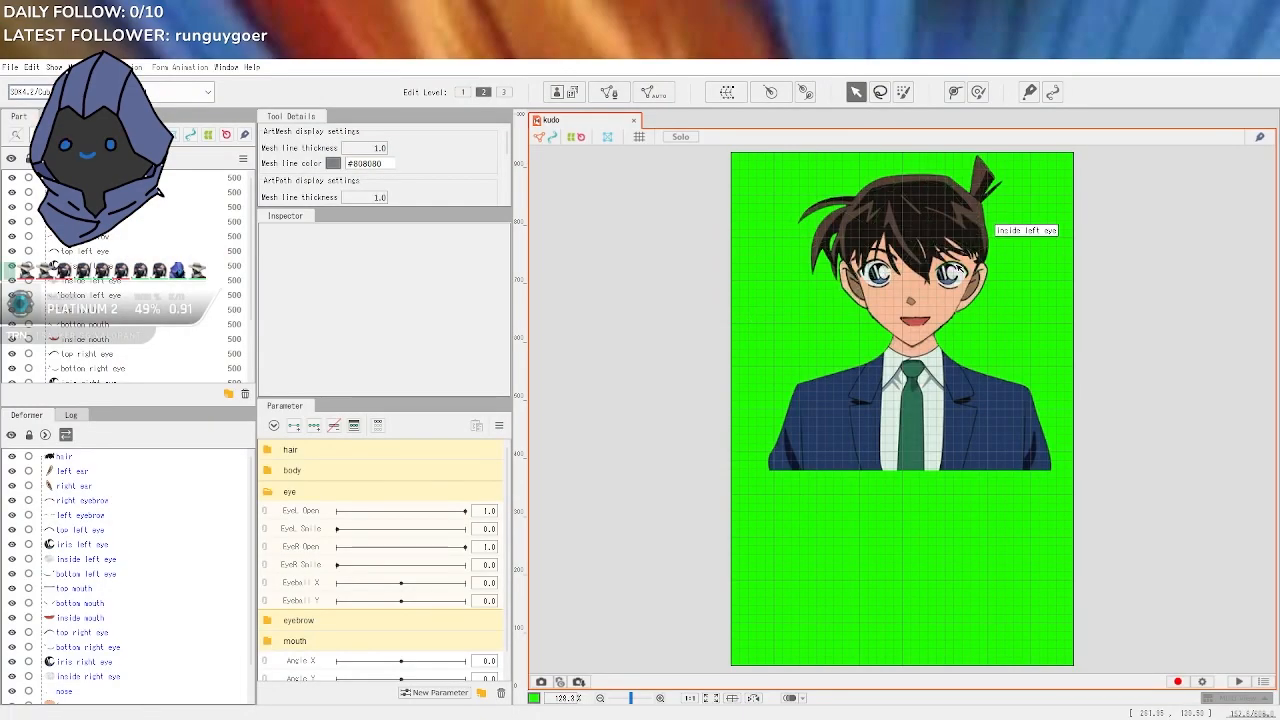
Check the inside left eye mesh on the canvas, then select the top left eye part
scroll(1067, 282, up, 5)
scroll(829, 366, down, 2)
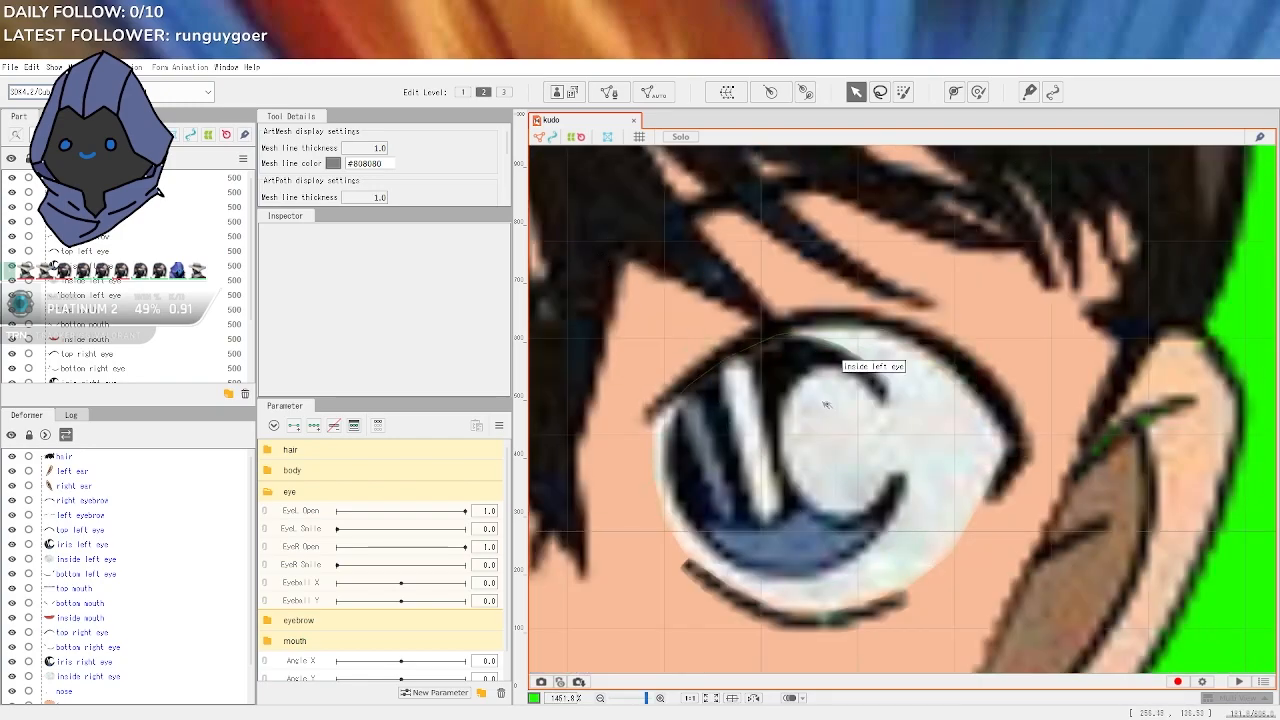
click(930, 405)
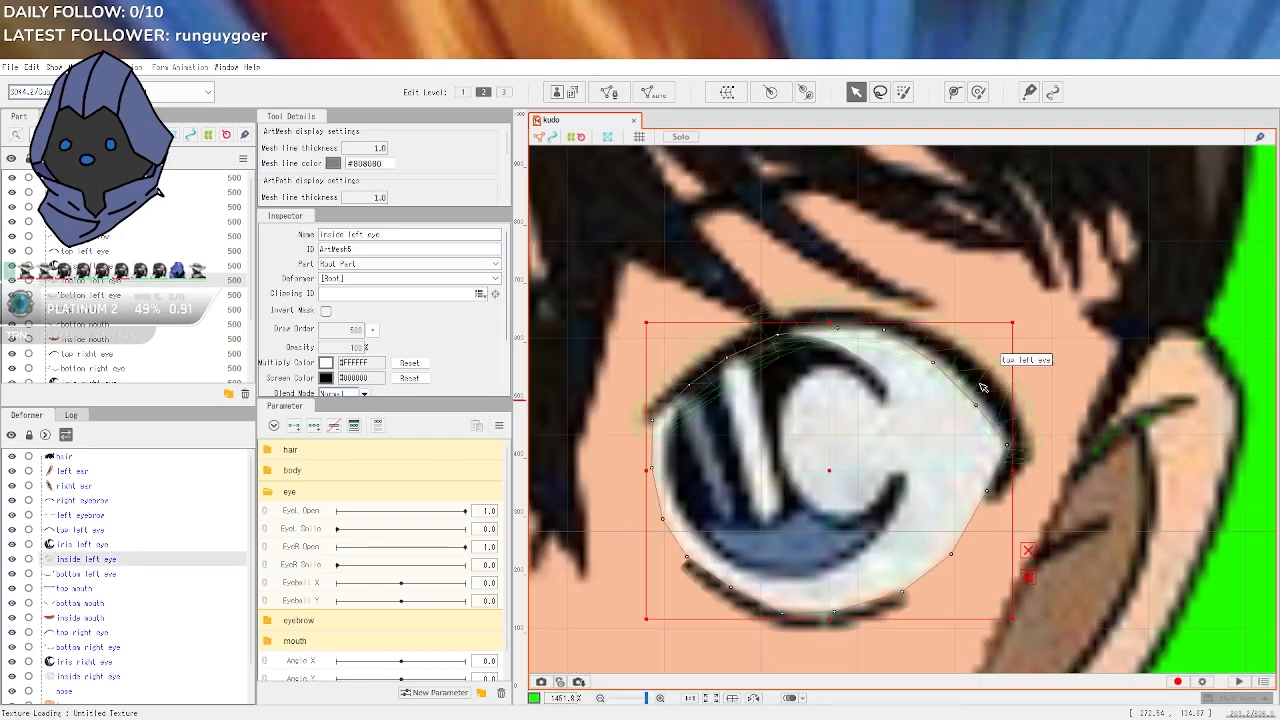
scroll(975, 383, down, 2)
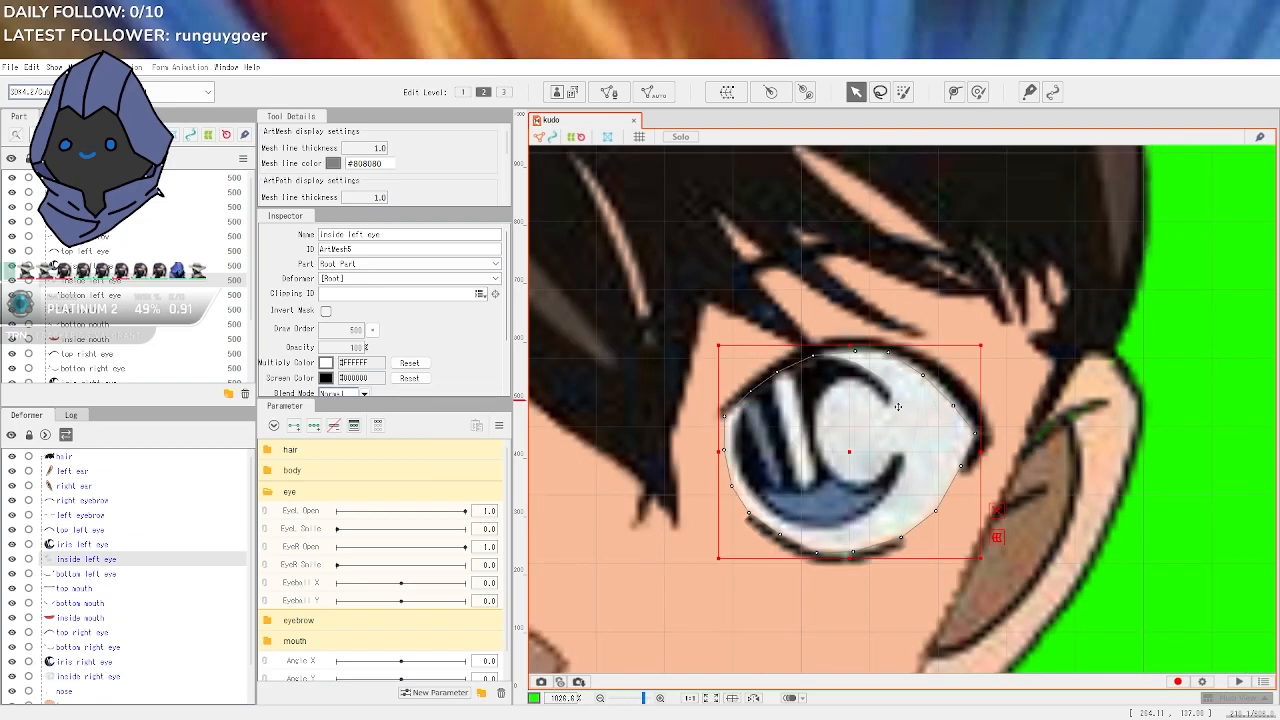
click(950, 382)
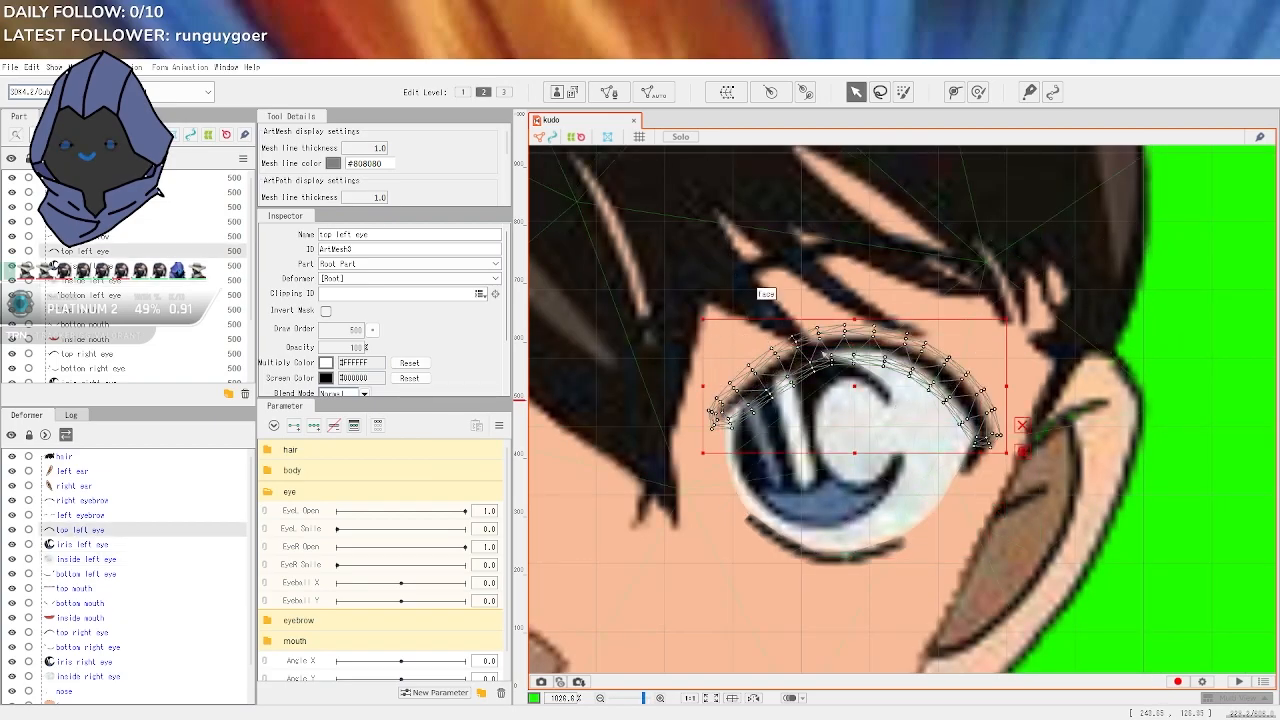
scroll(945, 380, up, 1)
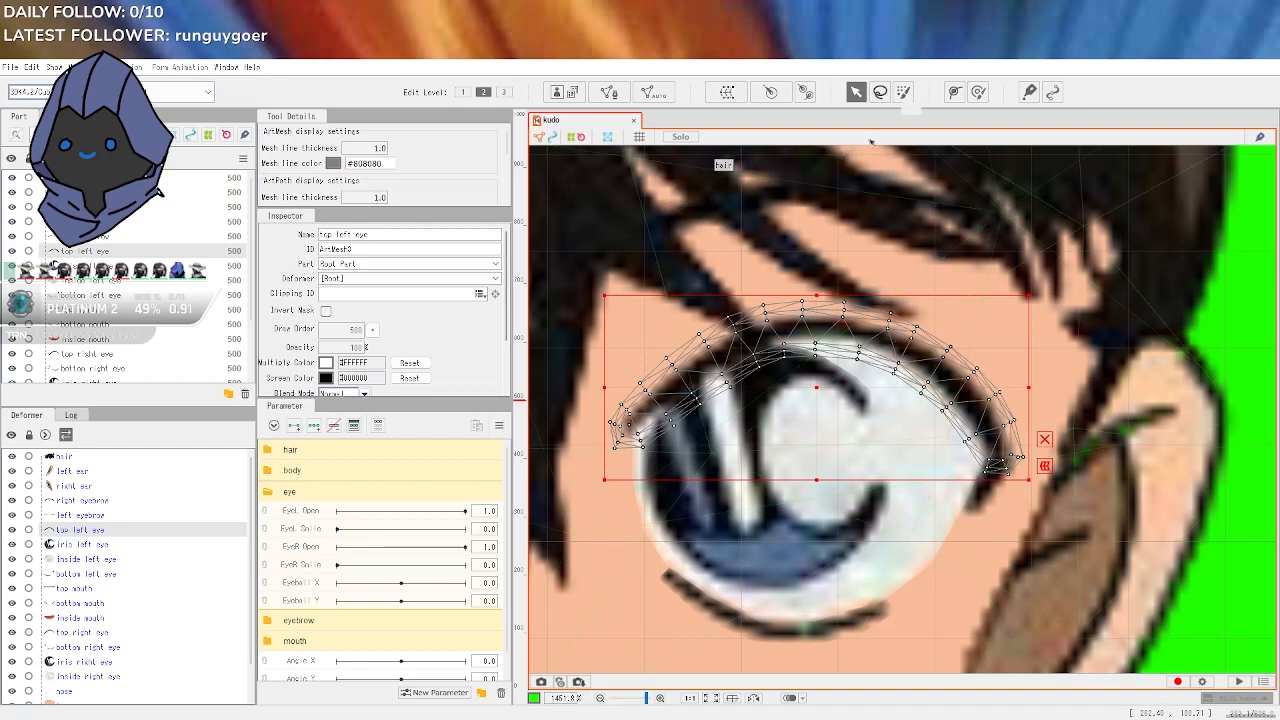
Draw a deform path between the two corners of the top left eye and raise its added middle point onto the lash arc
click(955, 93)
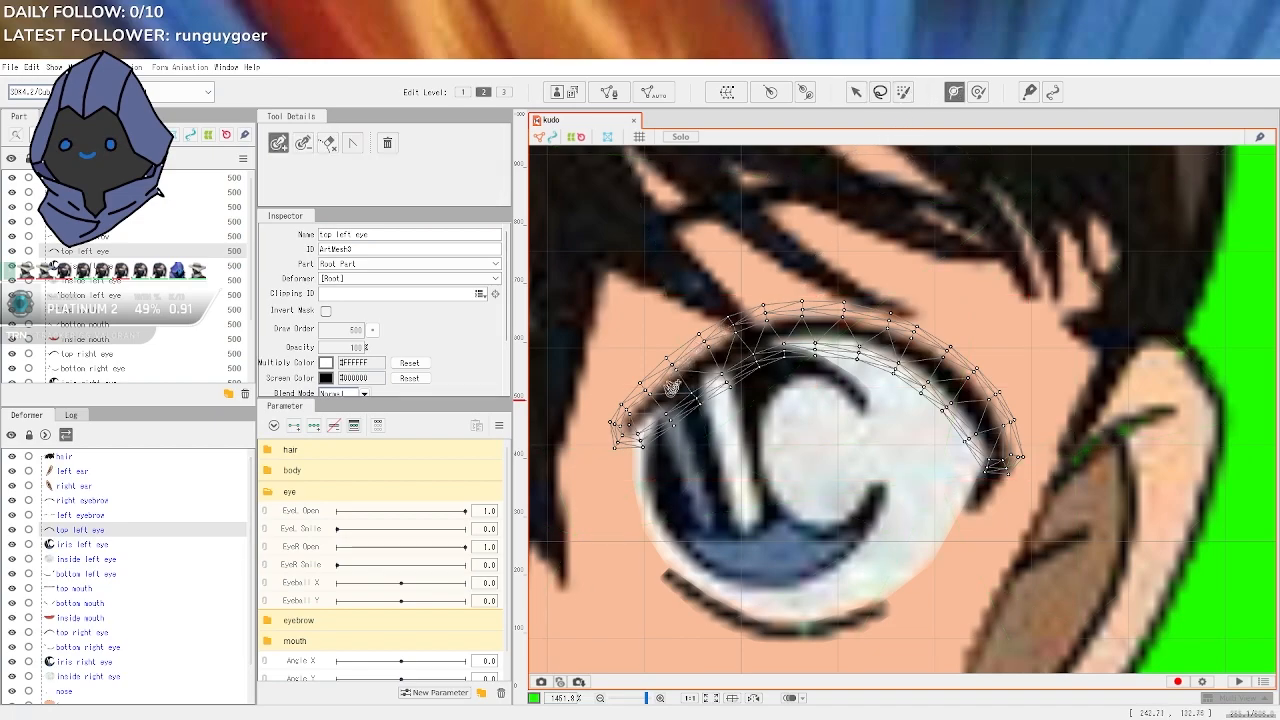
click(630, 428)
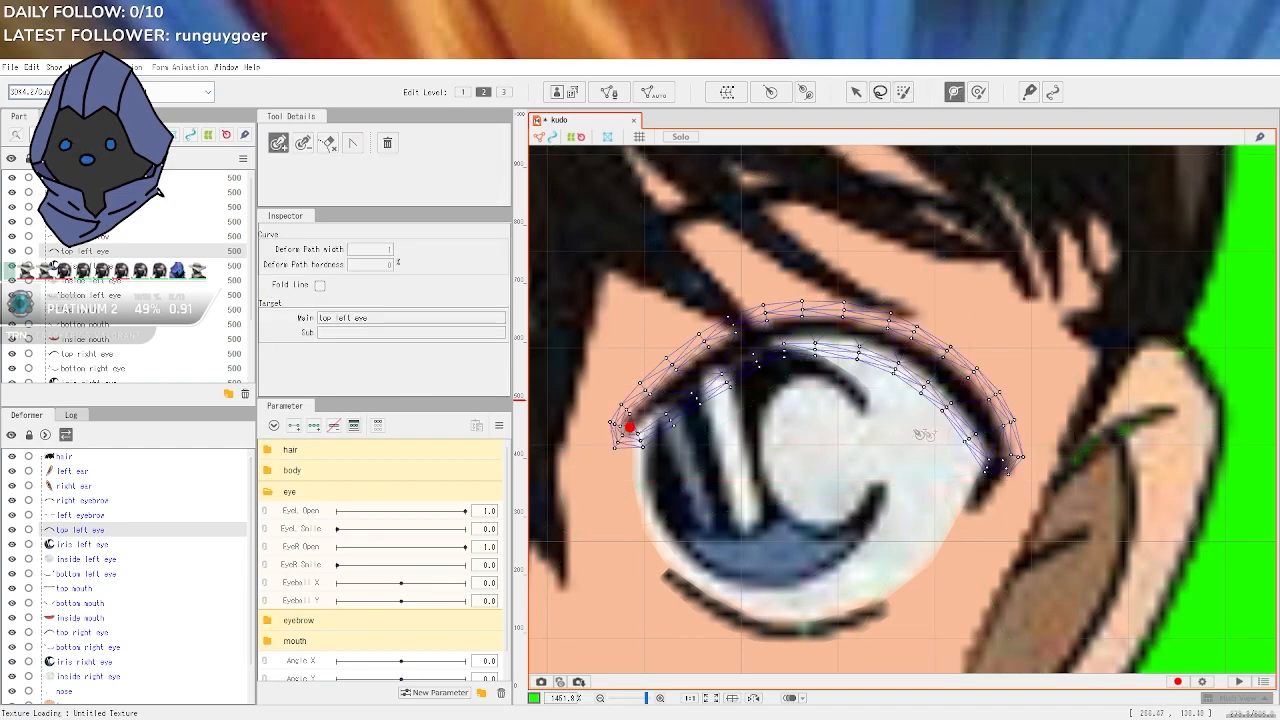
click(999, 452)
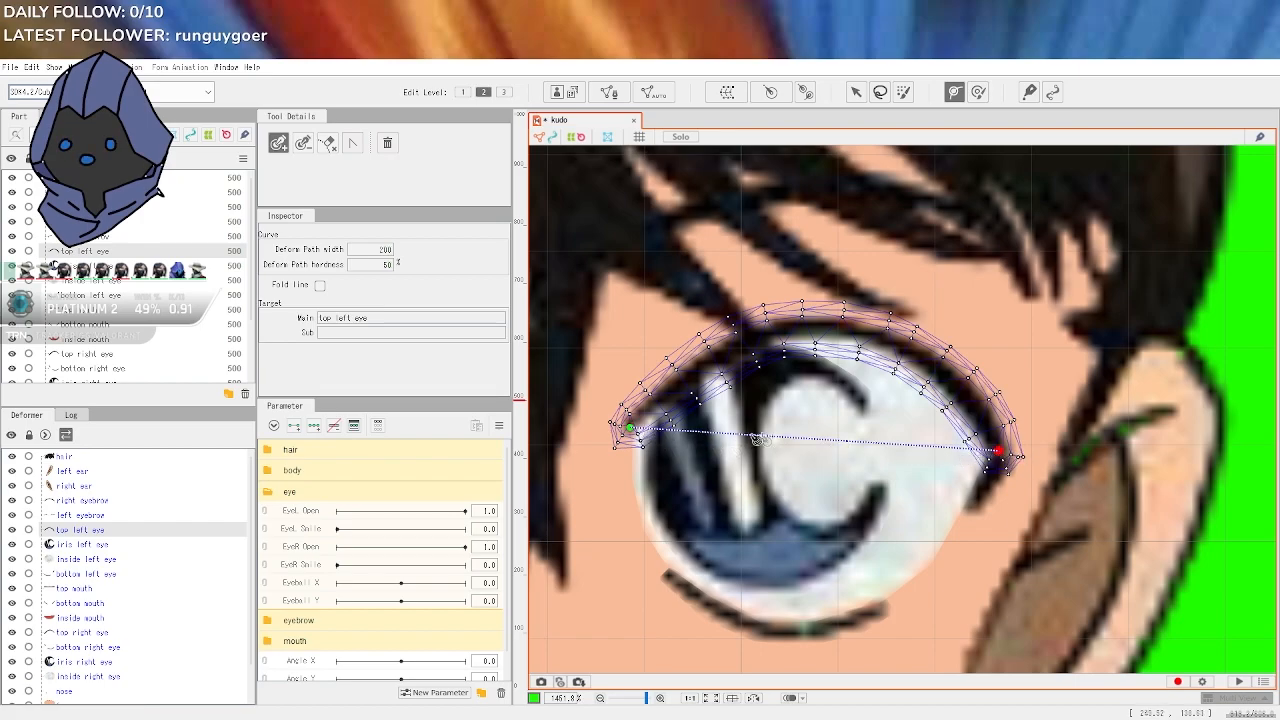
click(825, 440)
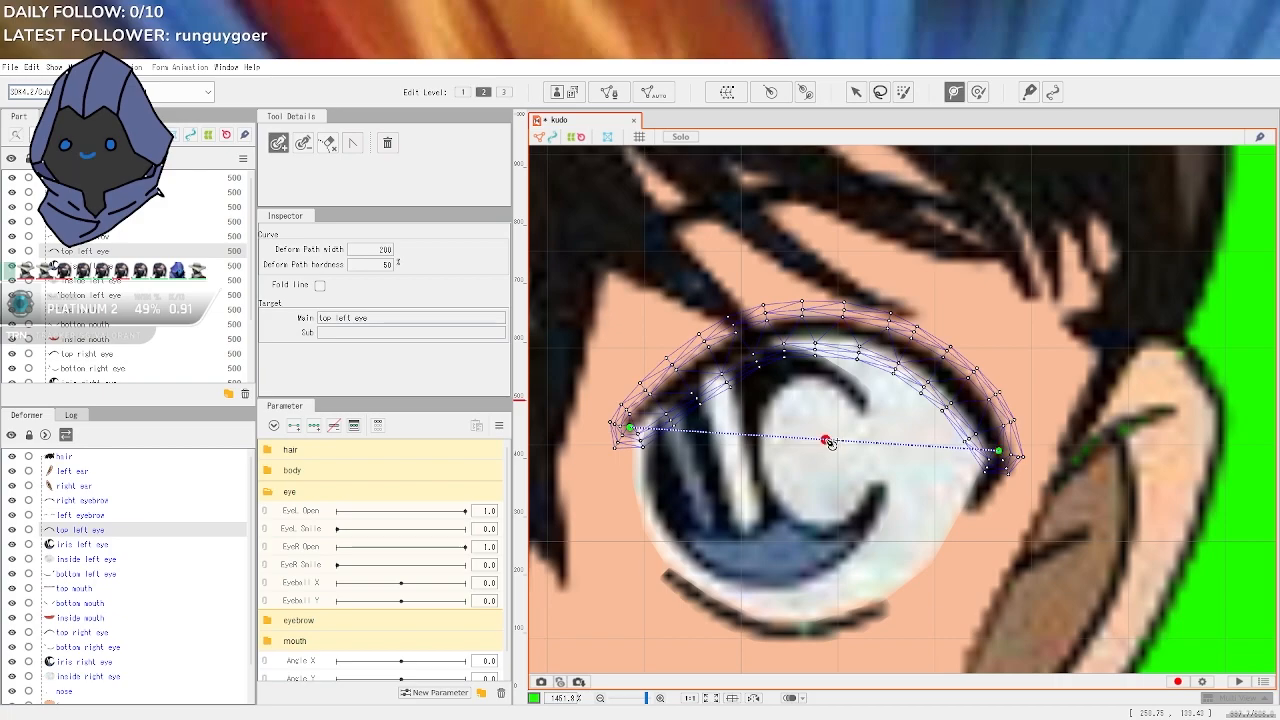
drag(825, 440, 841, 331)
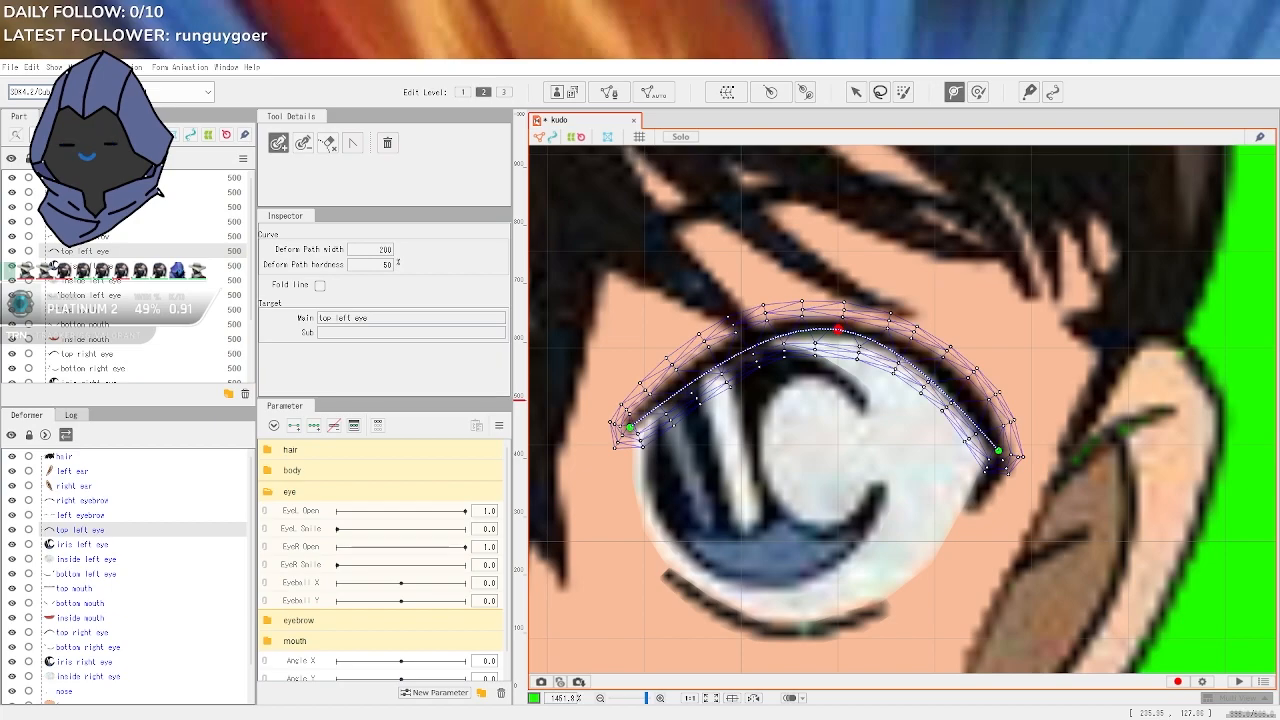
Add a control point on either side of the path's middle point and adjust the points to follow the lash curve
click(725, 350)
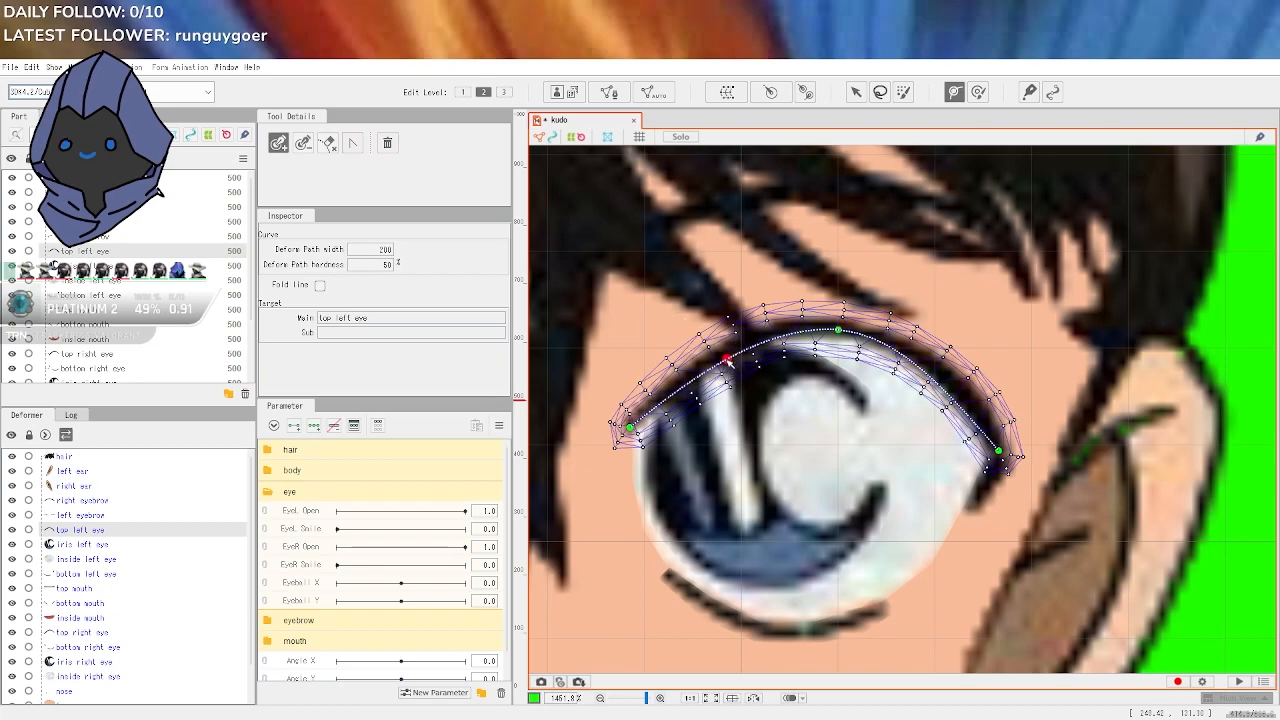
click(940, 386)
drag(942, 390, 958, 388)
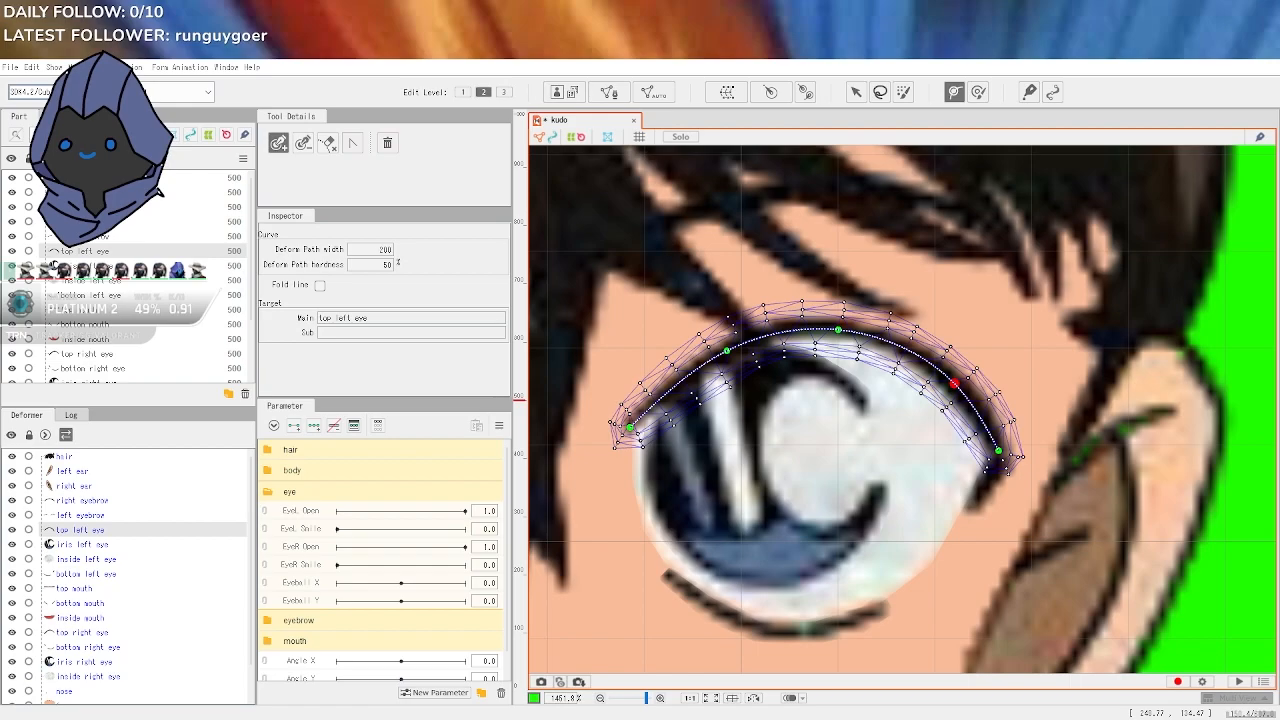
mouse_move(838, 330)
mouse_down()
mouse_move(838, 384)
mouse_move(838, 328)
mouse_up()
Flatten the top left eye into a nearly straight line by moving its three middle deform path points down with the Arrow tool
click(855, 92)
drag(955, 385, 896, 441)
drag(839, 331, 900, 442)
drag(728, 352, 733, 450)
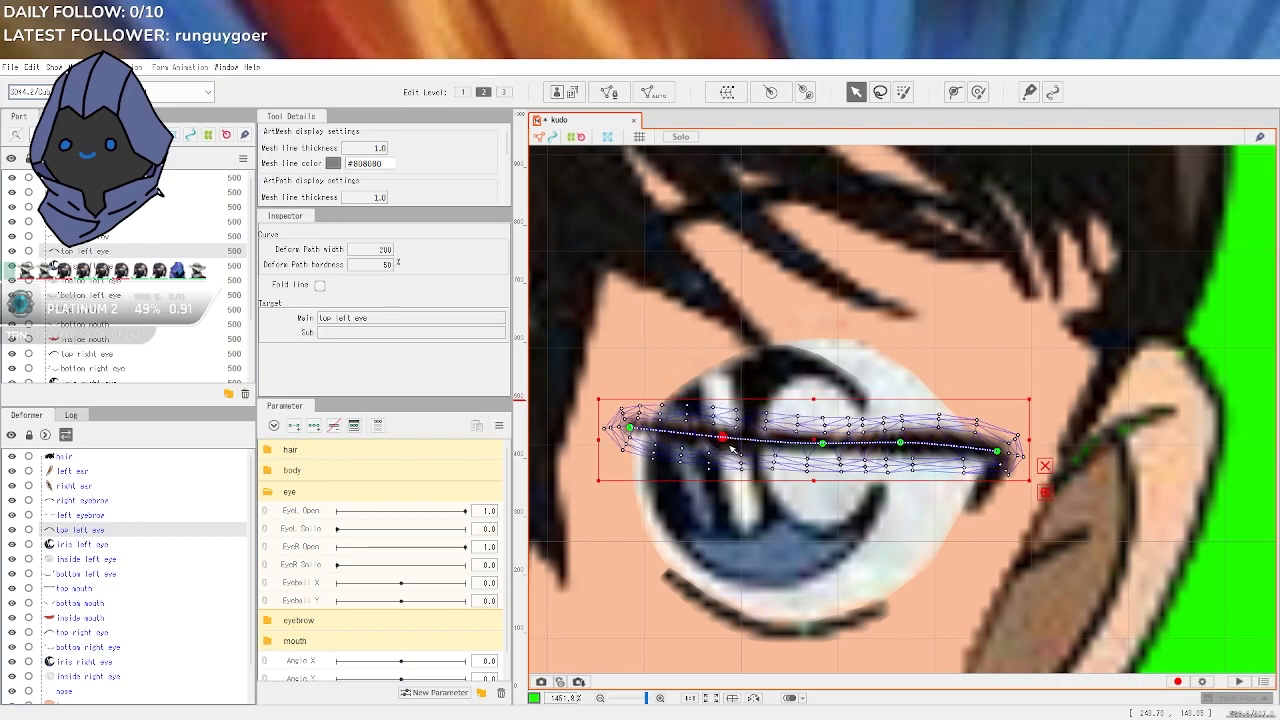
Undo the flattening of the top left eye's deform path points
key(ctrl+z)
key(ctrl+z)
key(ctrl+z)
key(ctrl+z)
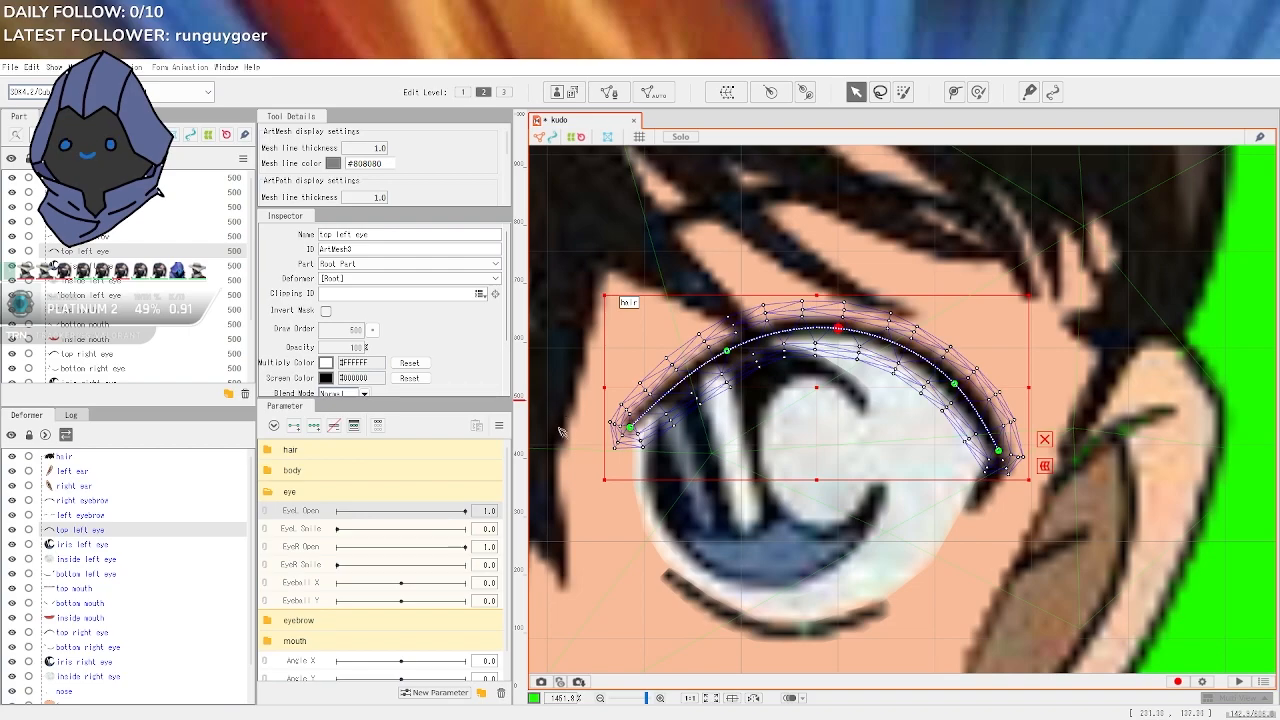
scroll(560, 429, down, 5)
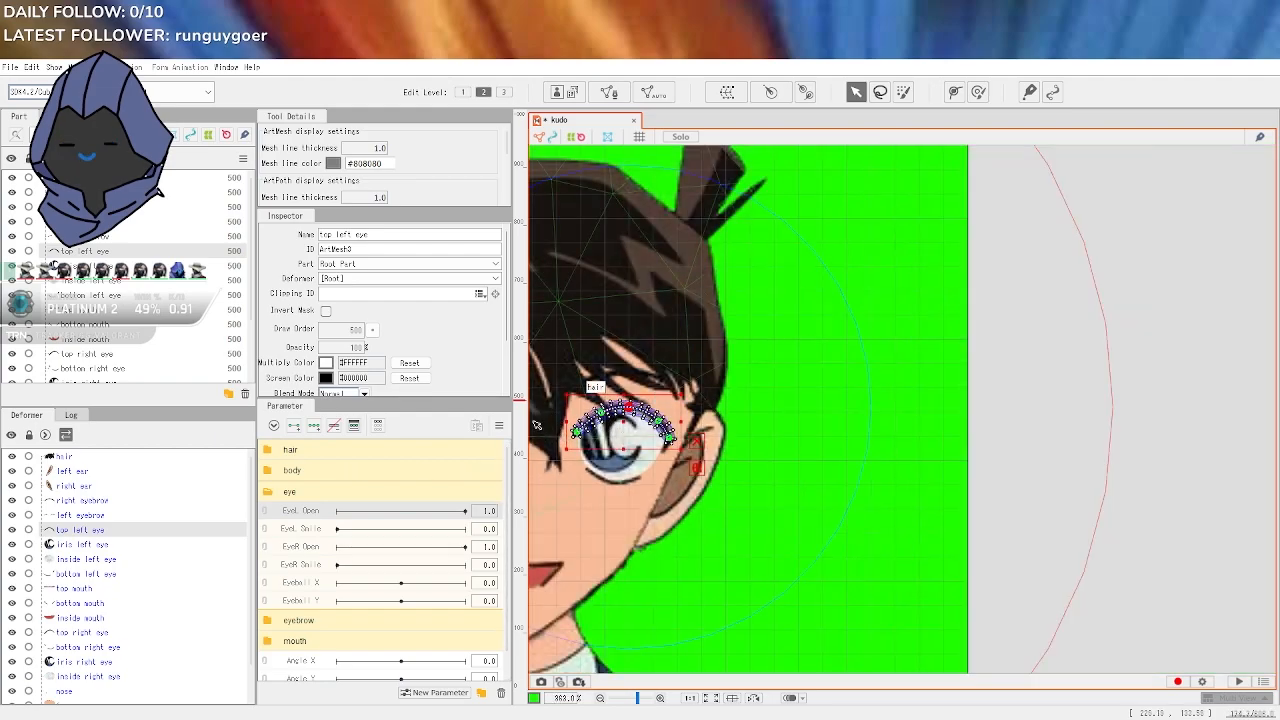
scroll(577, 409, up, 4)
scroll(586, 484, down, 1)
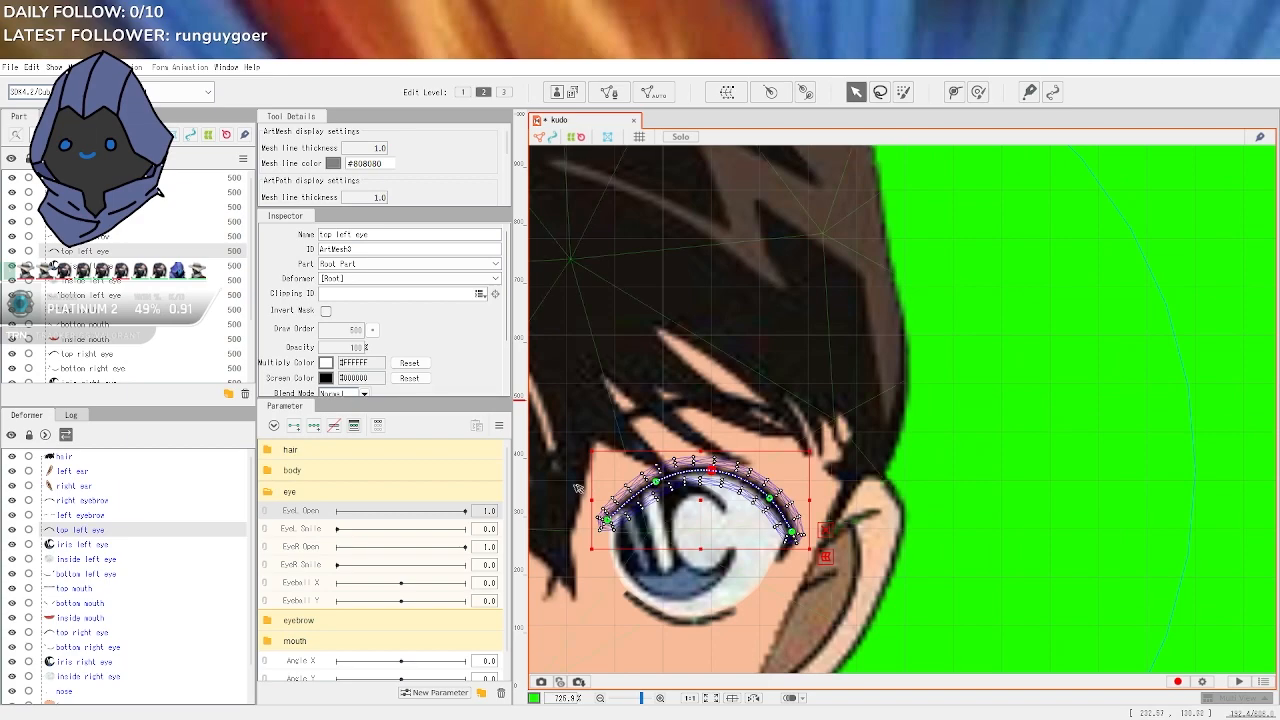
right_click(97, 532)
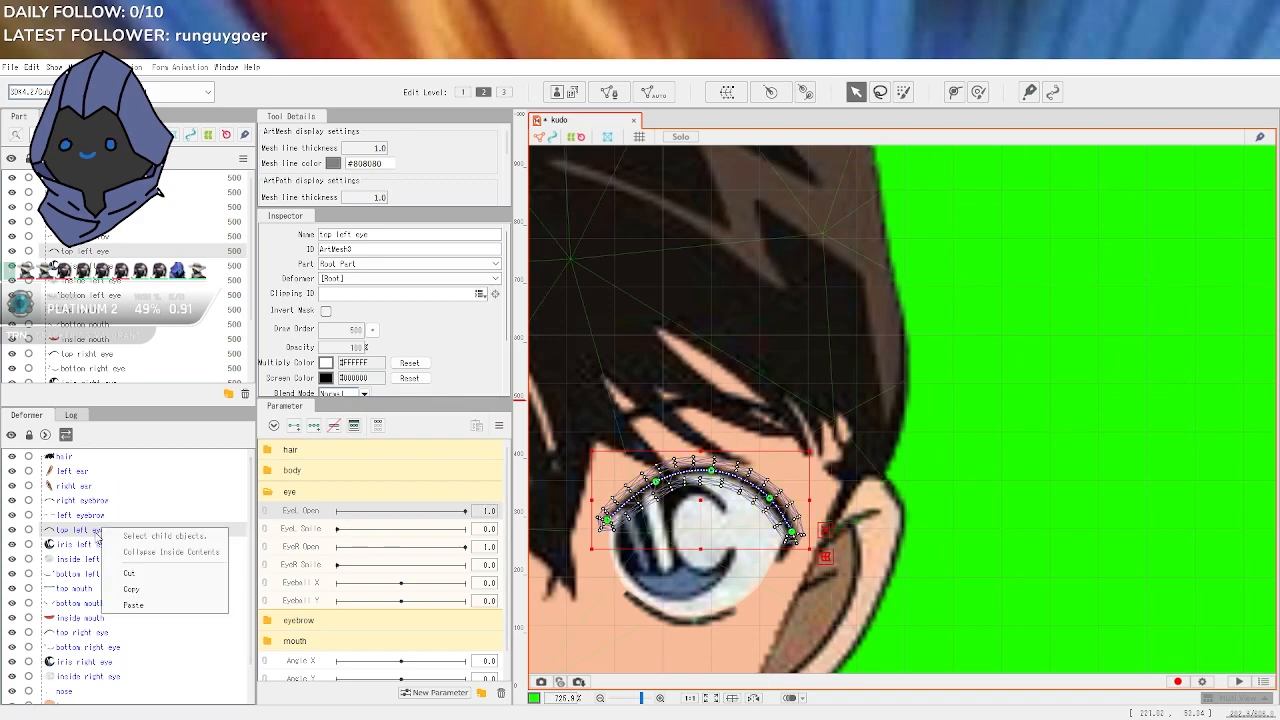
key(Escape)
scroll(918, 522, down, 2)
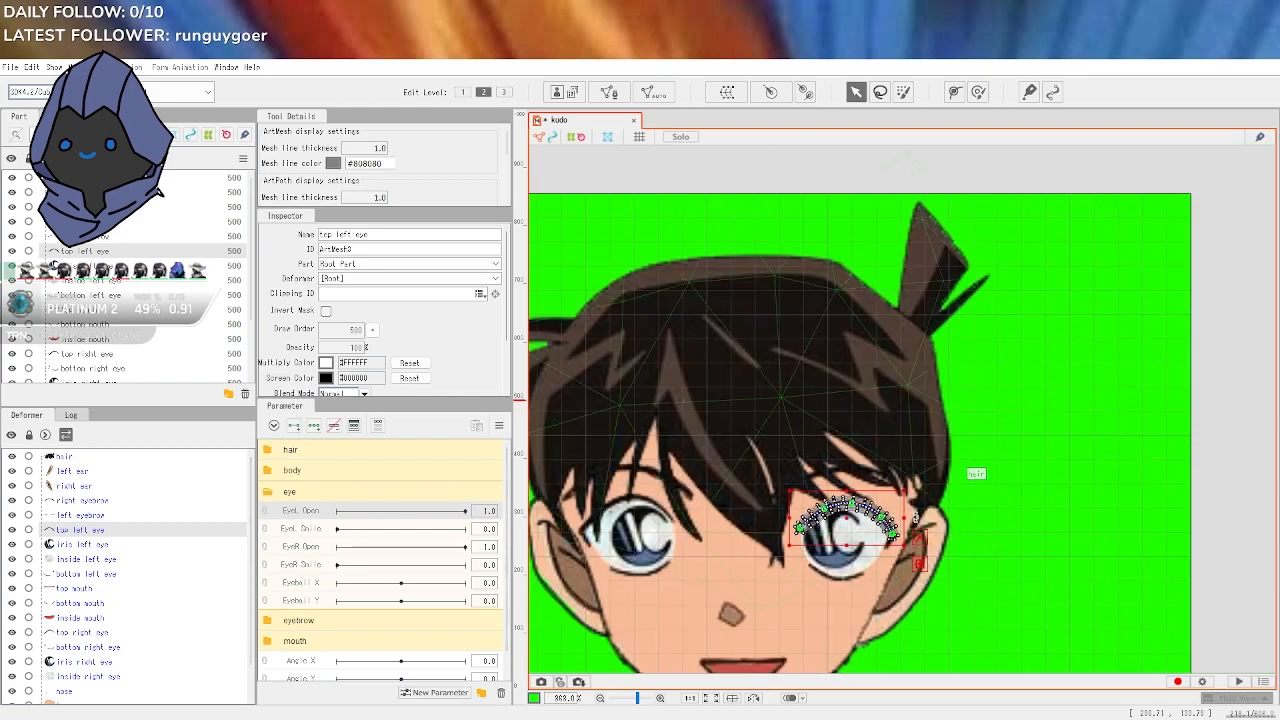
scroll(1000, 366, down, 1)
scroll(887, 441, up, 5)
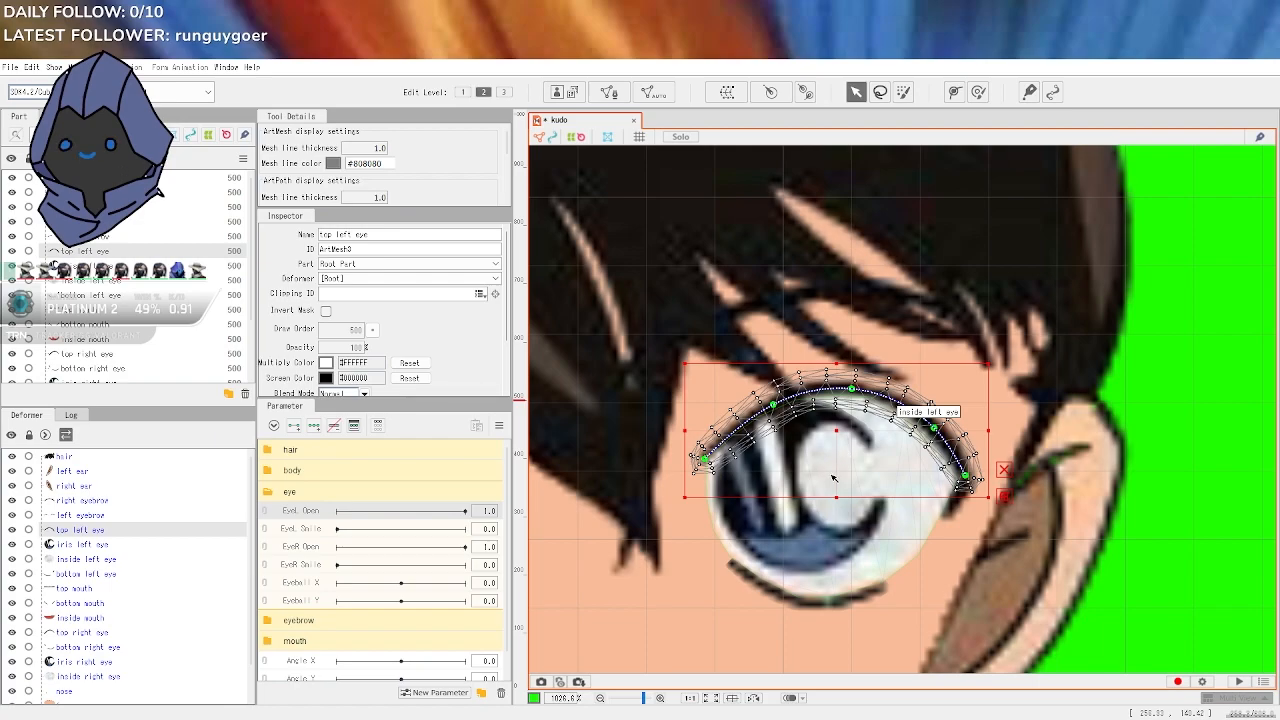
Add keys to the top left eye at both ends of the EyeR Open parameter and set the parameter to 0
click(308, 547)
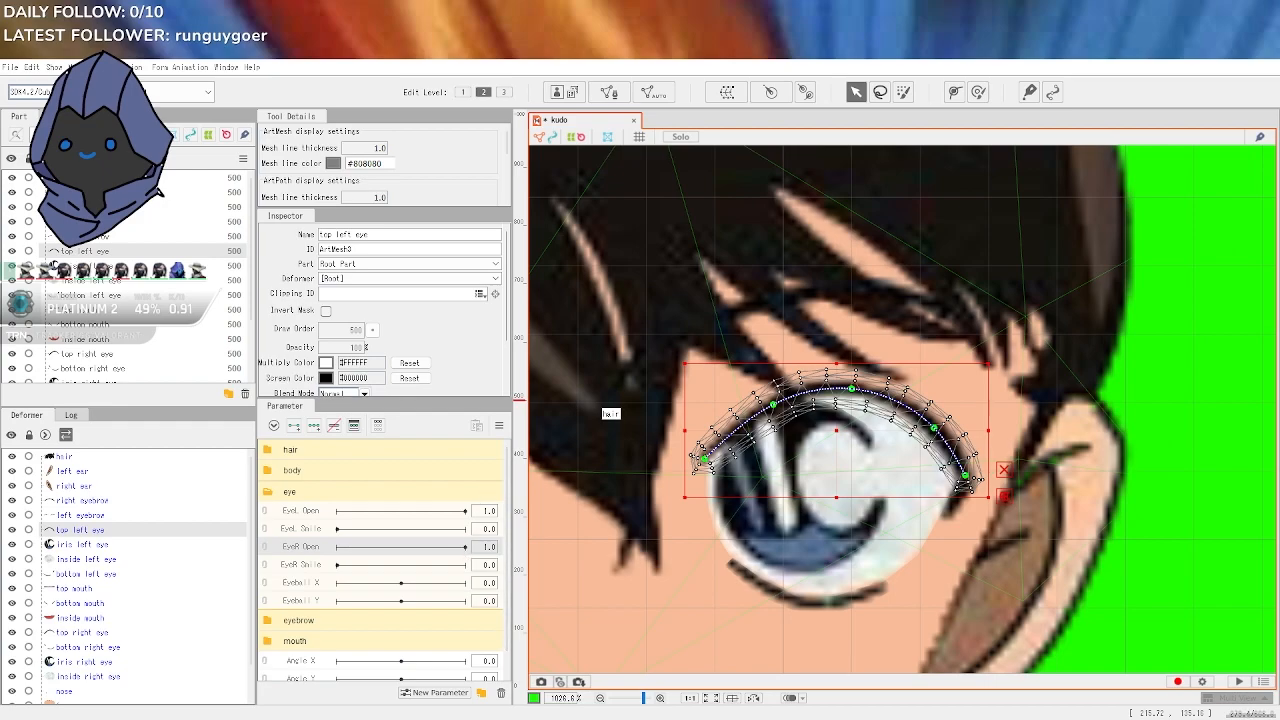
drag(463, 549, 323, 550)
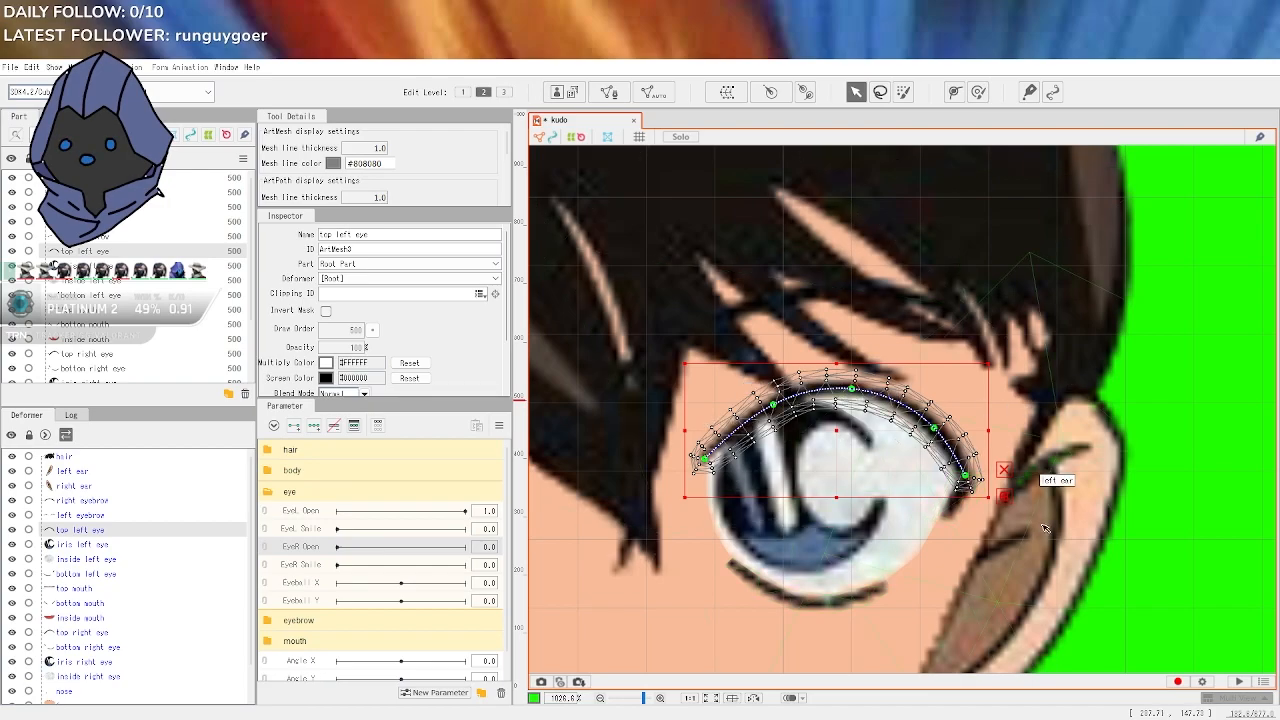
scroll(983, 571, up, 1)
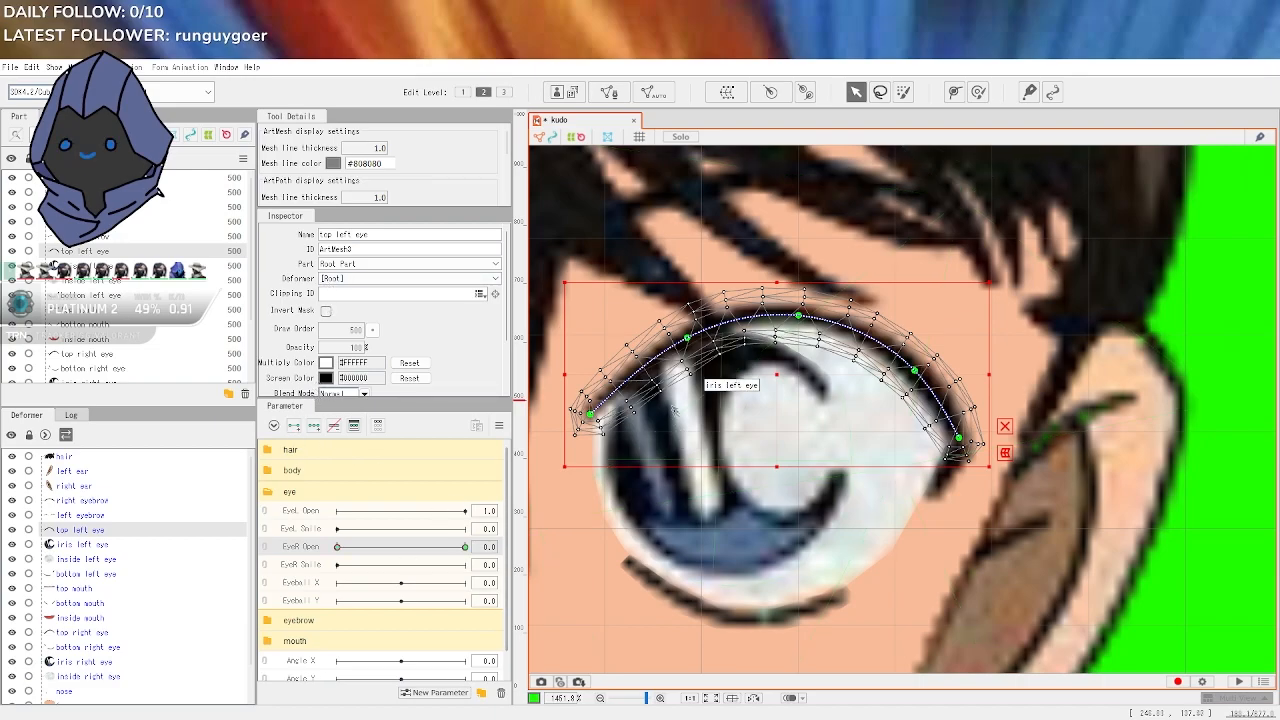
Lower the top left eye's three middle deform path points into a downward closed curve, and return EyeR Open to 1
drag(688, 340, 678, 468)
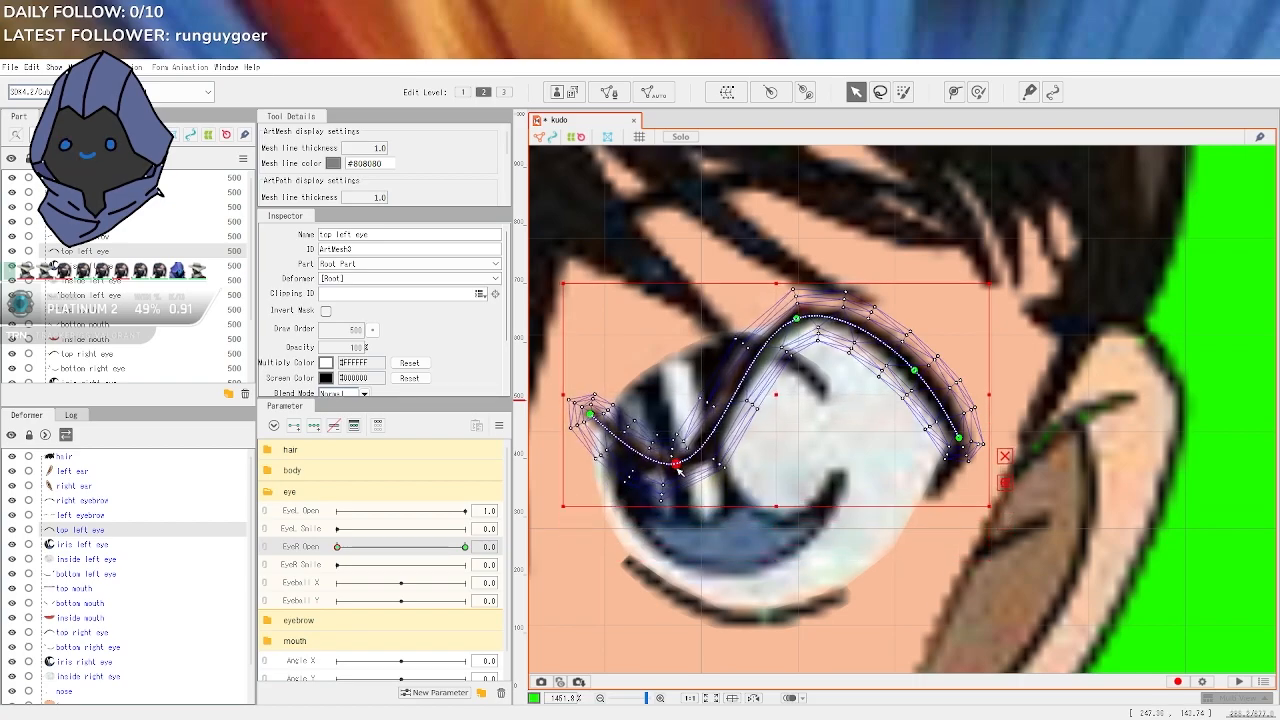
drag(797, 321, 775, 468)
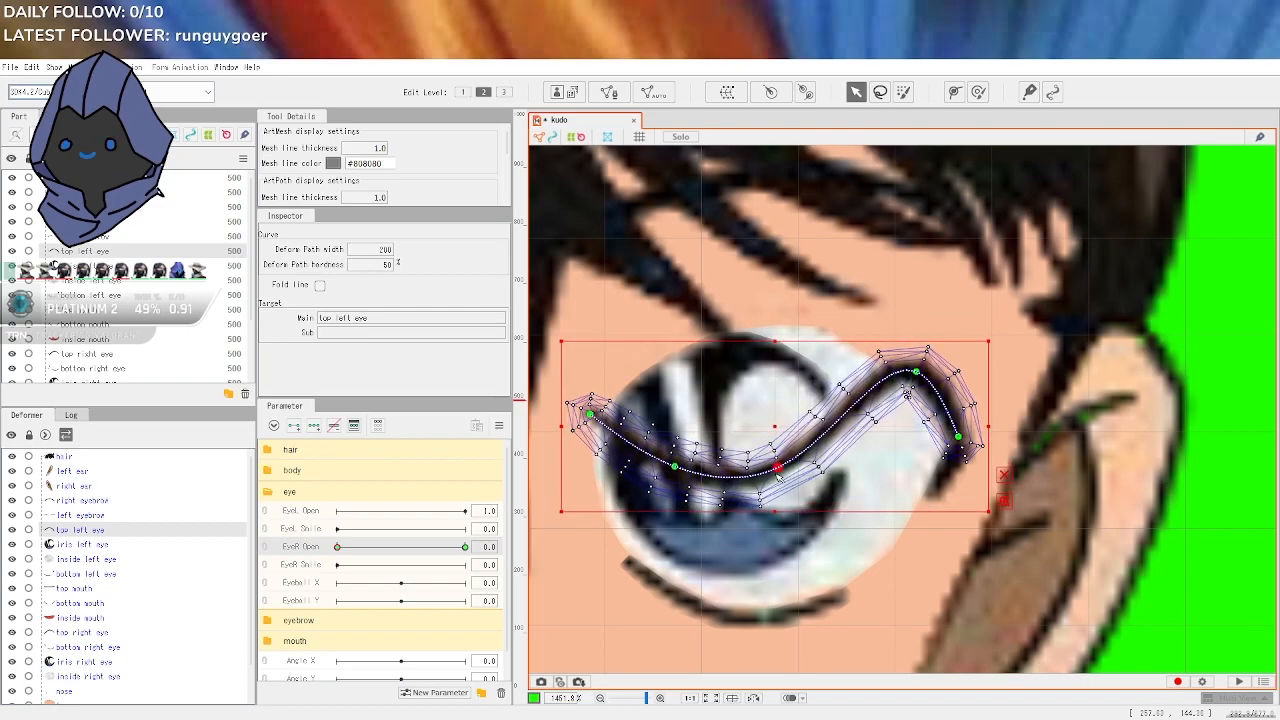
drag(914, 371, 883, 467)
click(776, 471)
drag(780, 483, 779, 500)
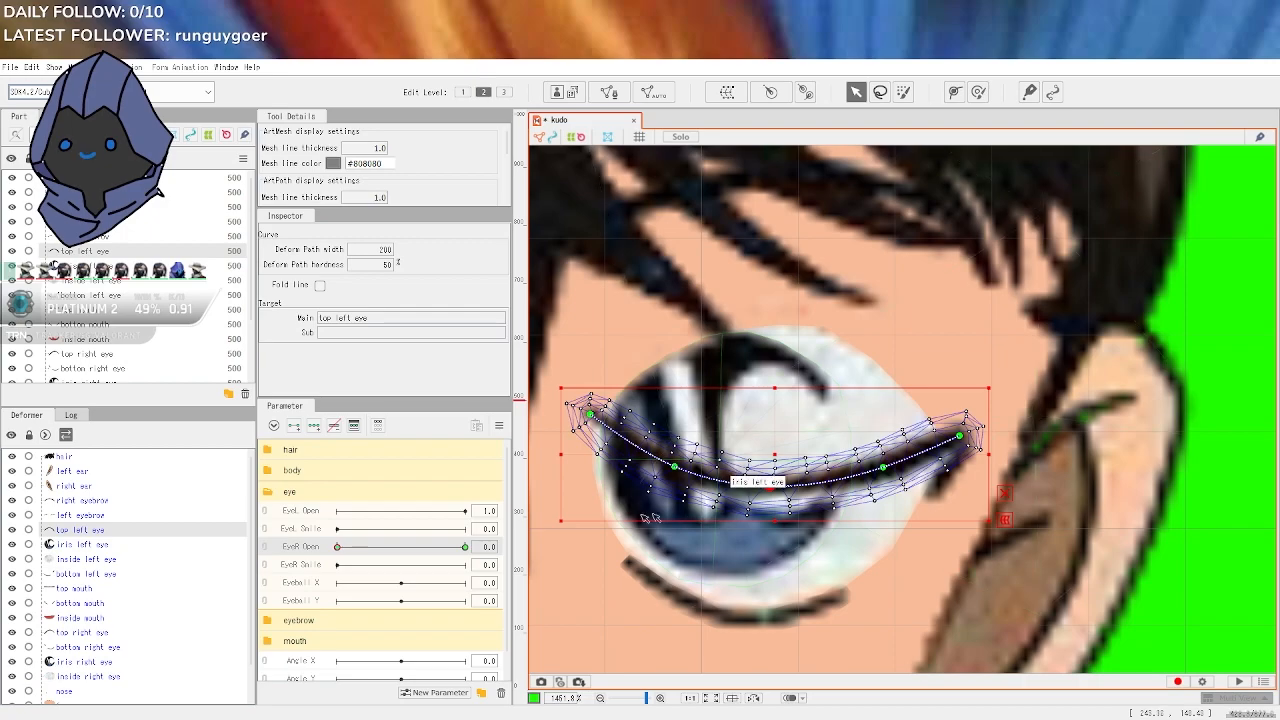
drag(364, 550, 517, 553)
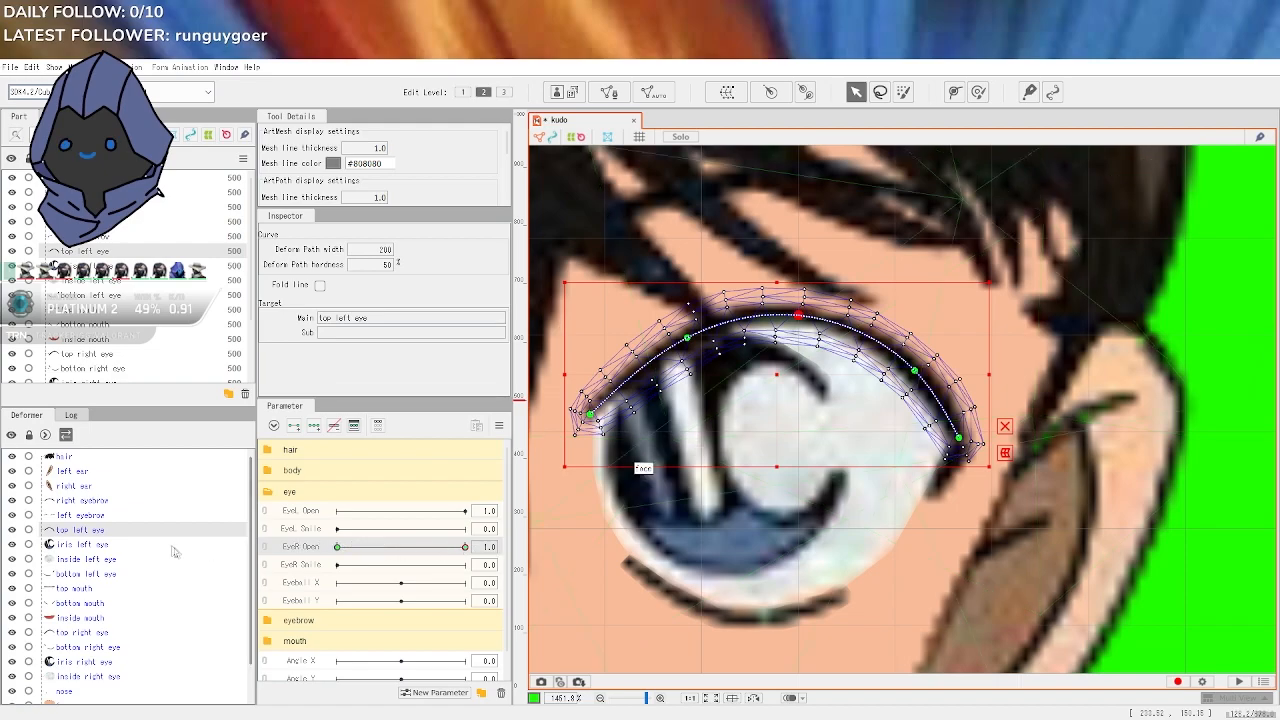
Key the bottom left eye at both ends of EyeR Open and draw a five-point deform path along it from the outer corner
click(117, 575)
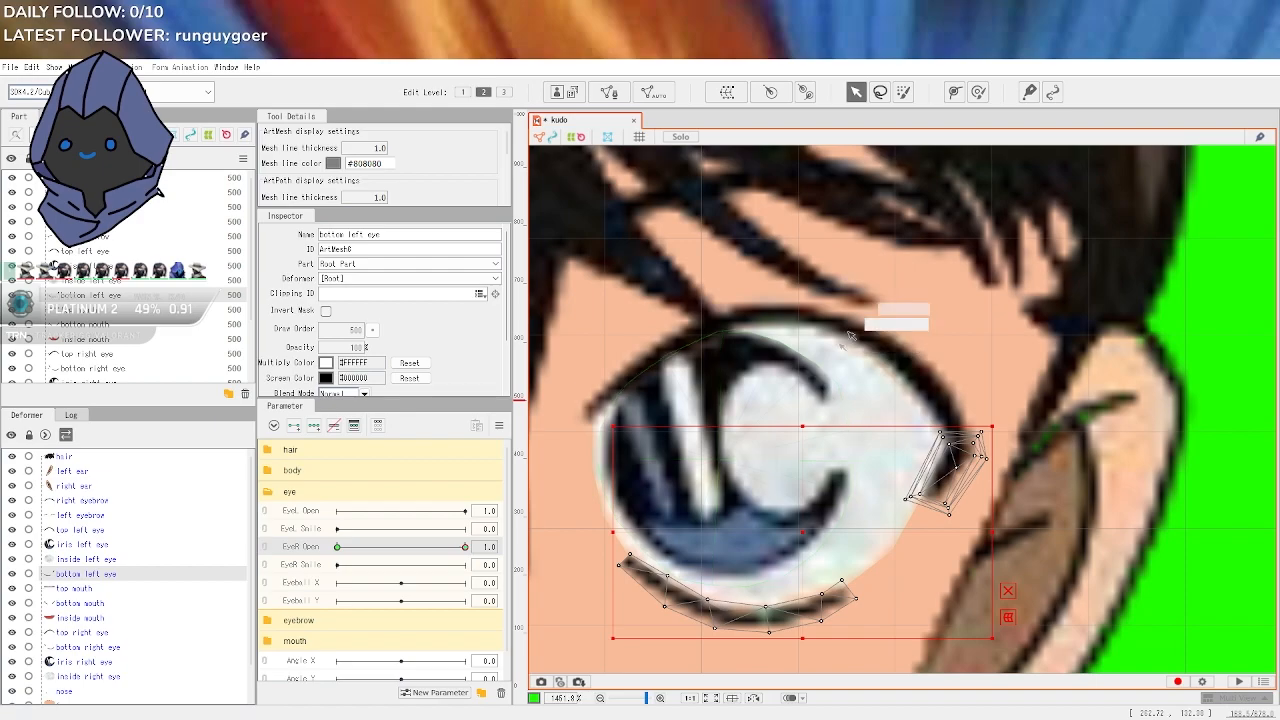
click(954, 93)
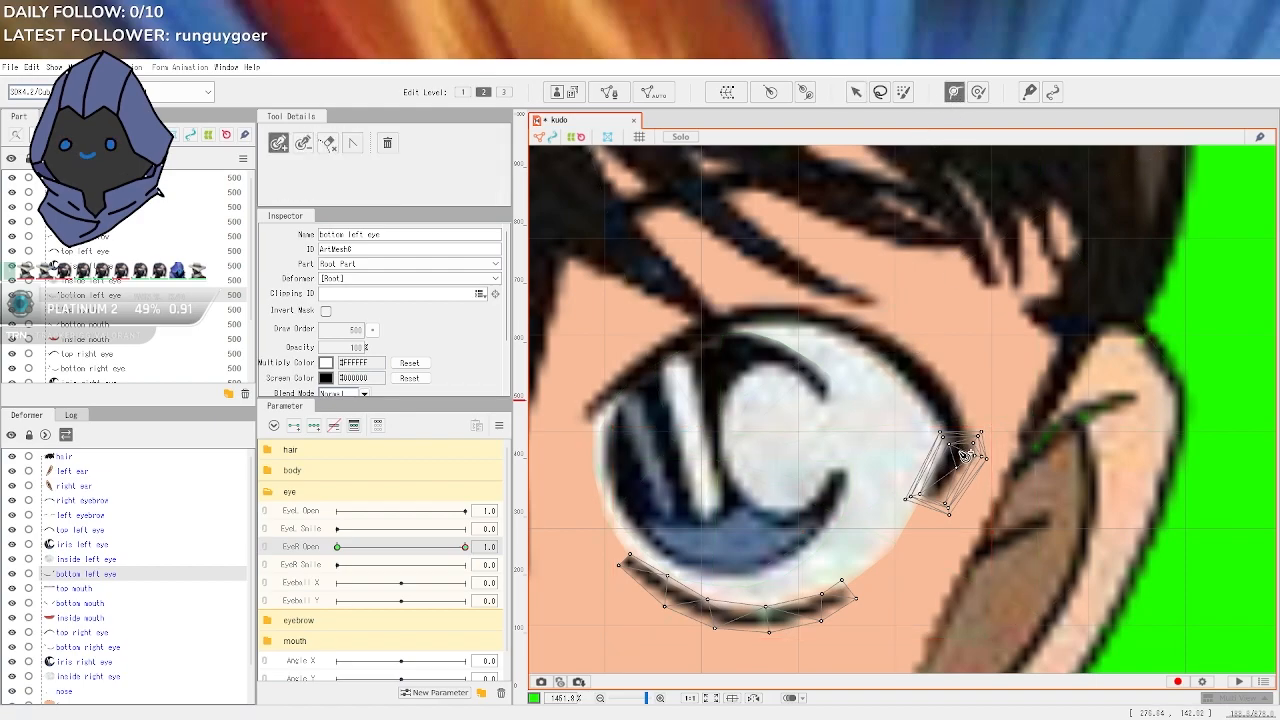
click(959, 453)
click(933, 495)
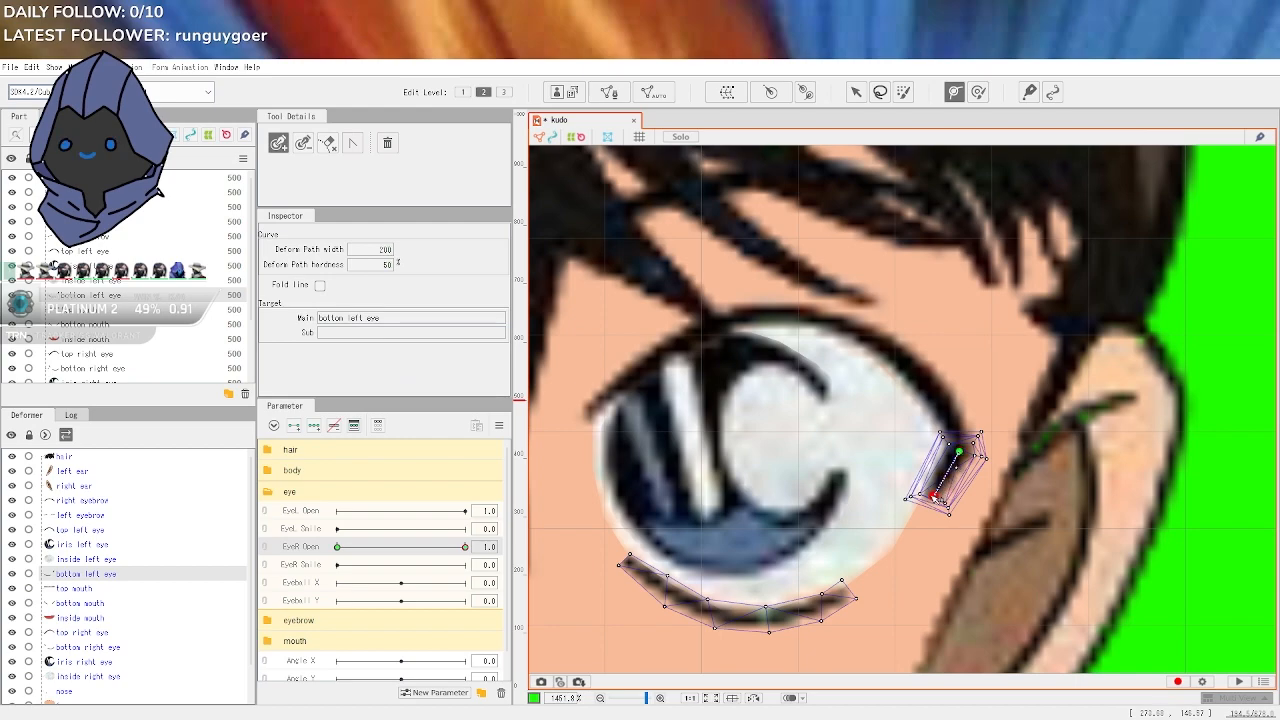
click(840, 598)
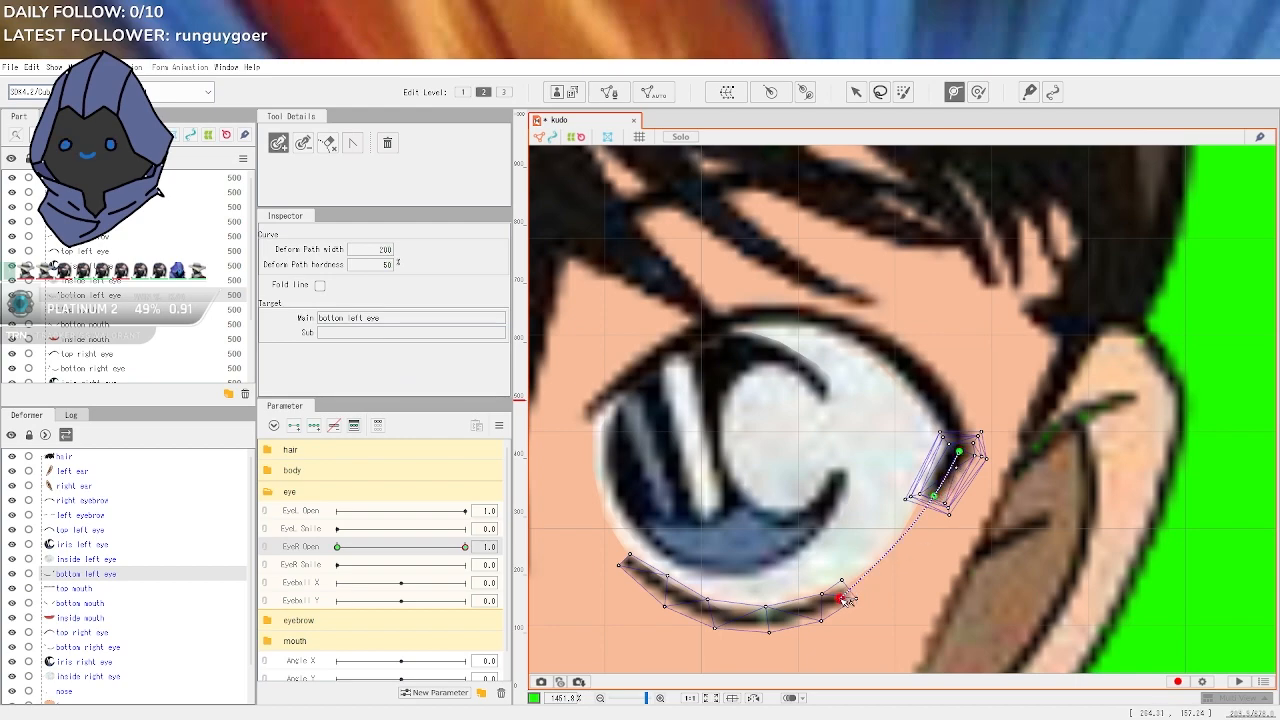
click(743, 621)
click(629, 564)
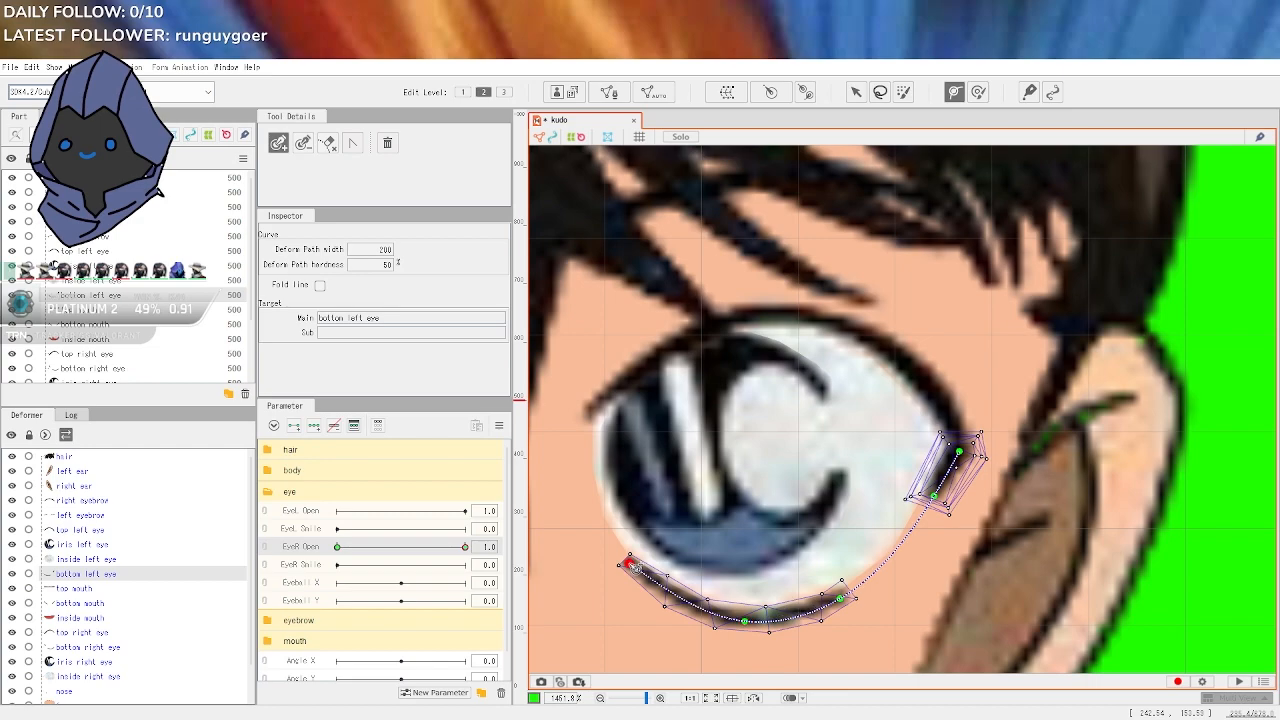
At EyeR Open 0, raise the bottom left eye's deform path points onto the closed top lash with the Arrow tool
click(856, 92)
click(339, 548)
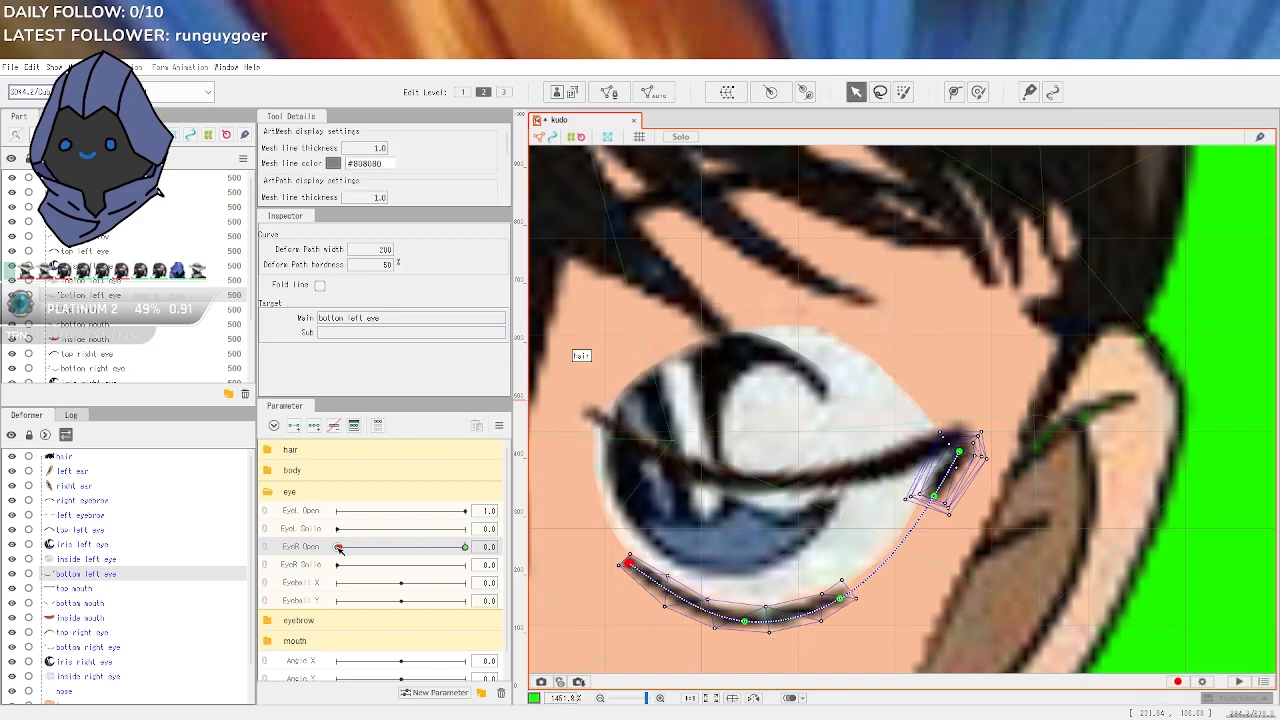
mouse_move(340, 548)
mouse_down()
mouse_move(392, 553)
mouse_move(332, 557)
mouse_move(393, 552)
mouse_move(329, 552)
mouse_up()
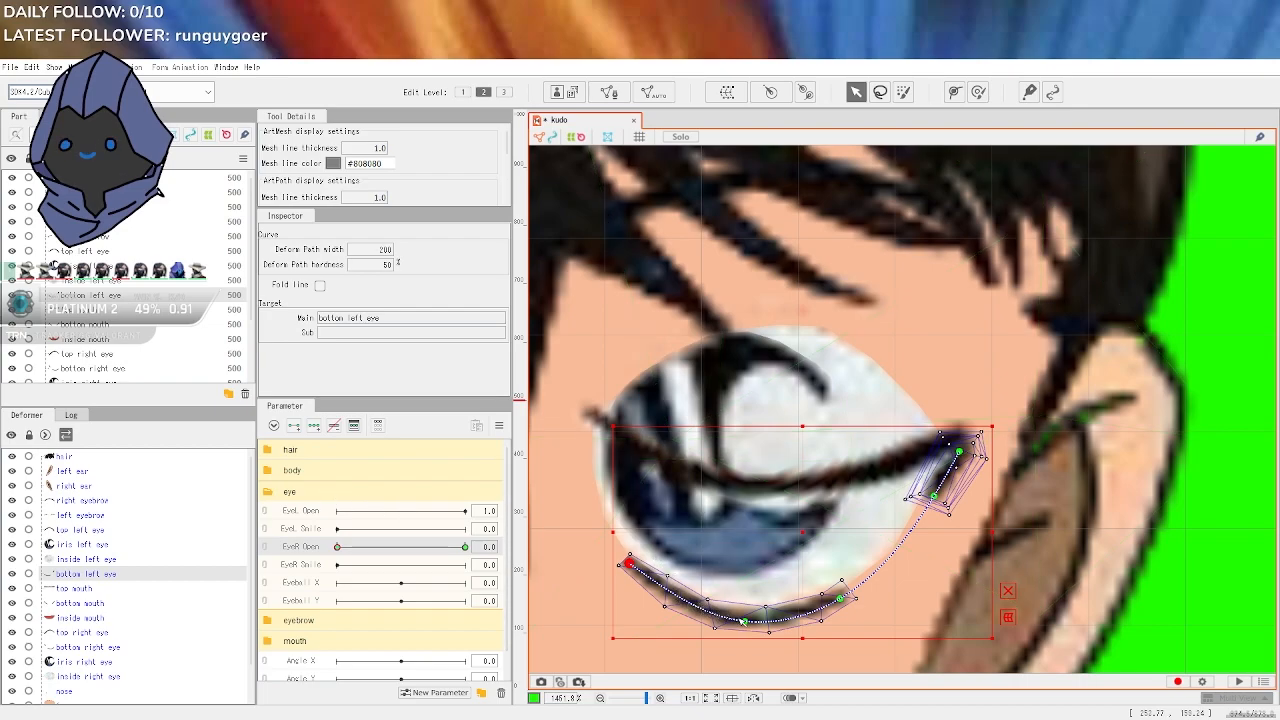
drag(746, 621, 743, 611)
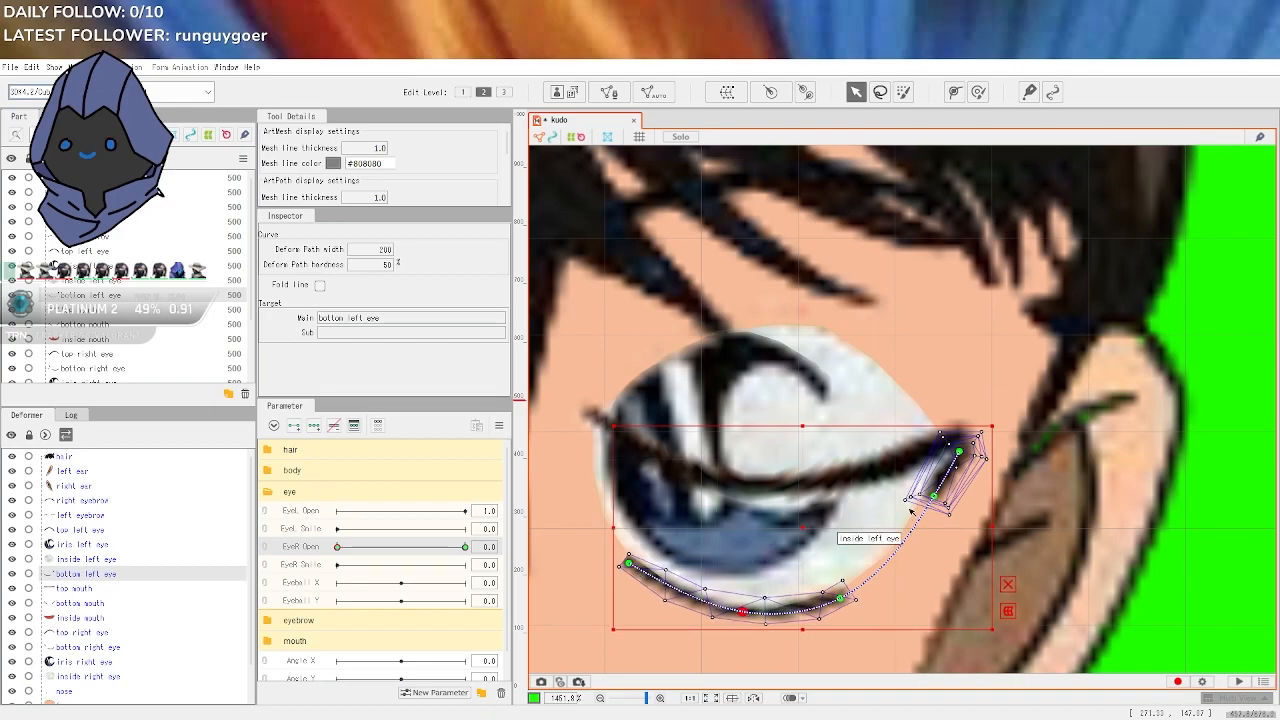
drag(932, 495, 909, 480)
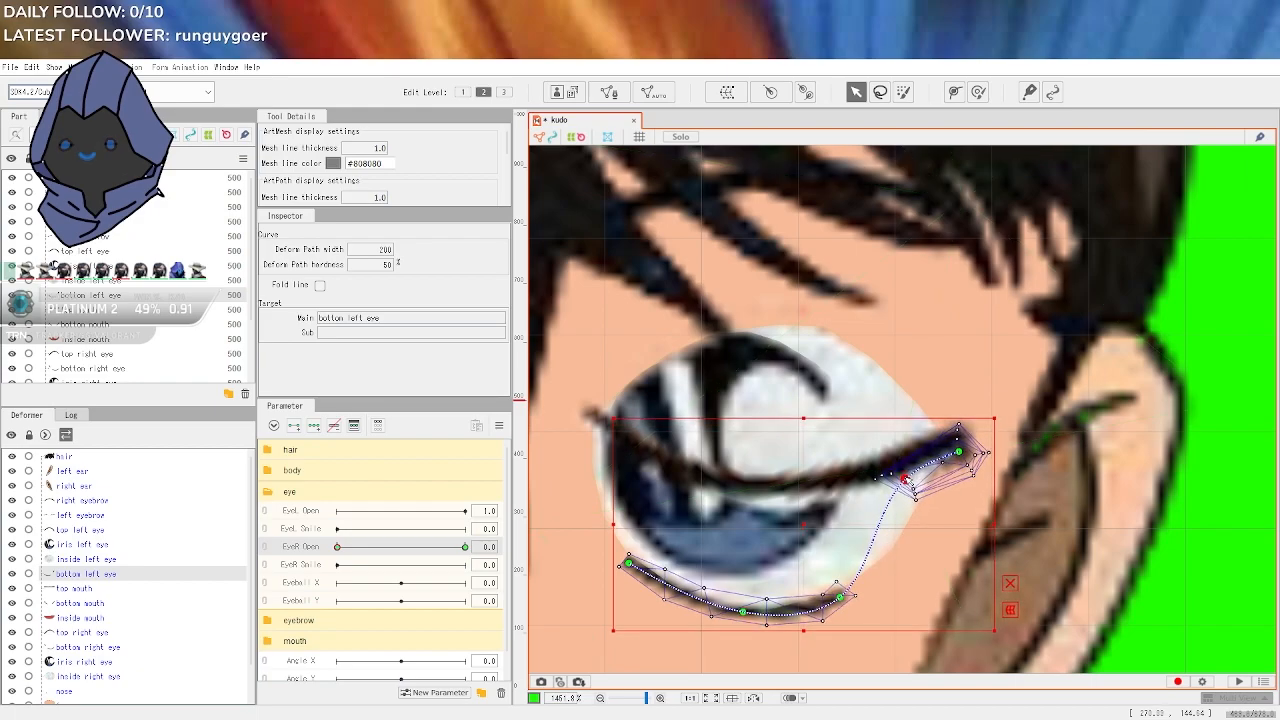
click(100, 577)
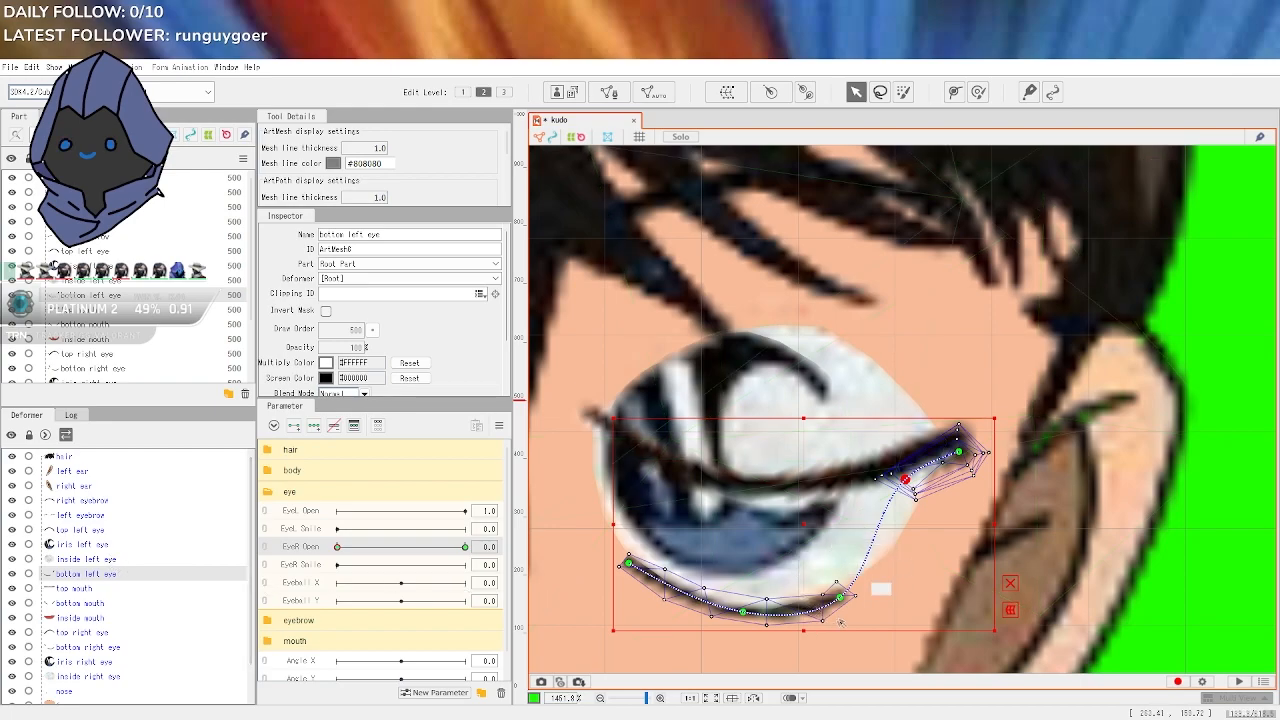
drag(905, 480, 804, 510)
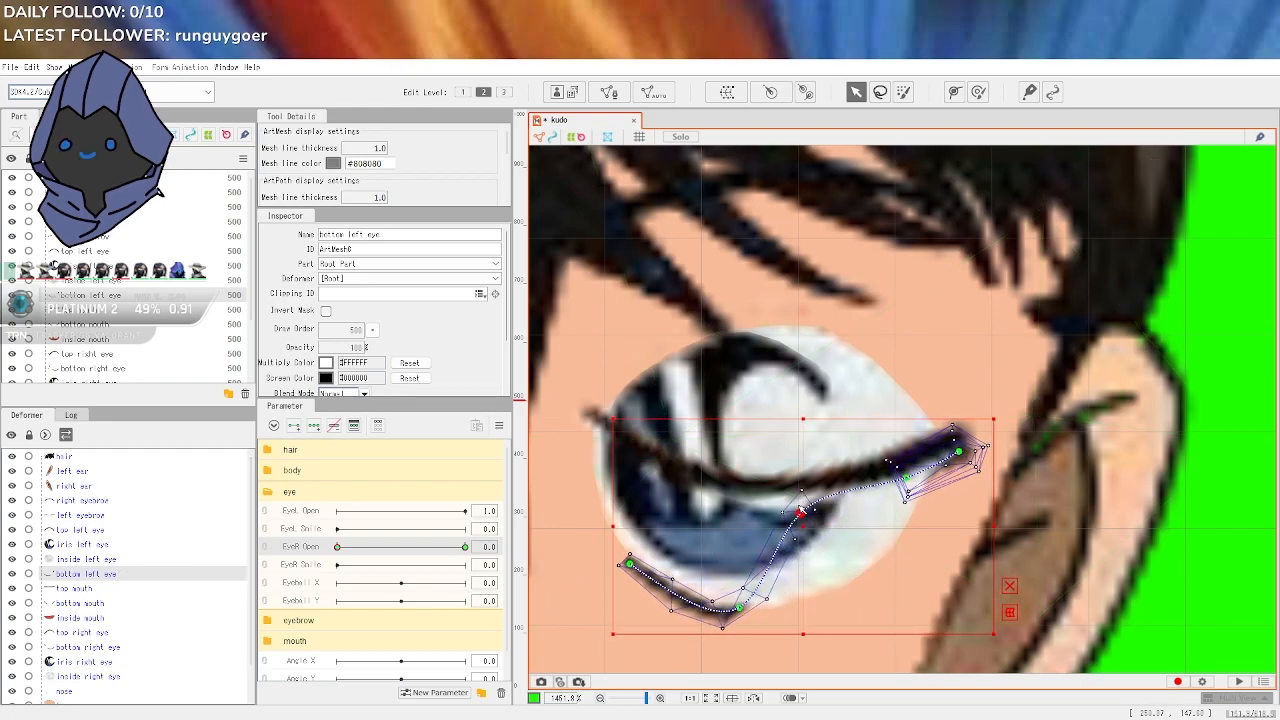
drag(740, 609, 731, 497)
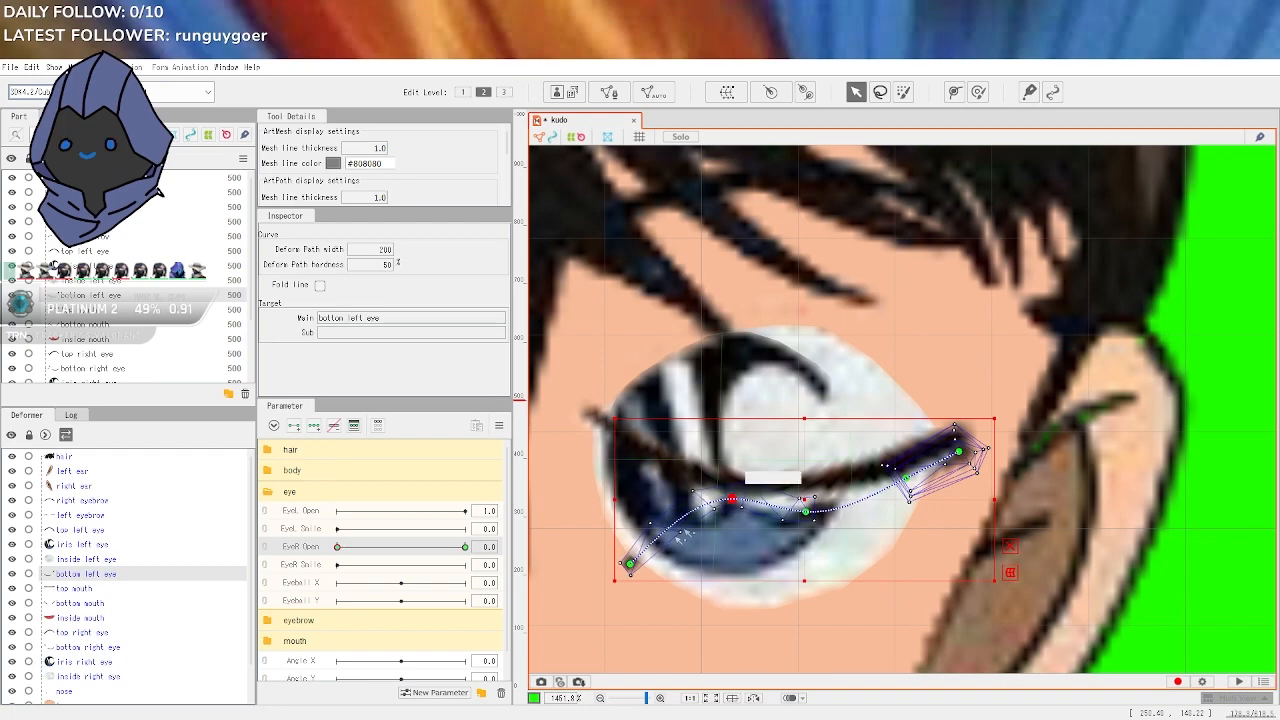
drag(628, 563, 621, 442)
Fine-tune the bottom left eye's three middle path points to follow the closed top lash curve, and set EyeR Open to 1
drag(730, 496, 725, 489)
drag(805, 512, 801, 496)
drag(906, 477, 899, 471)
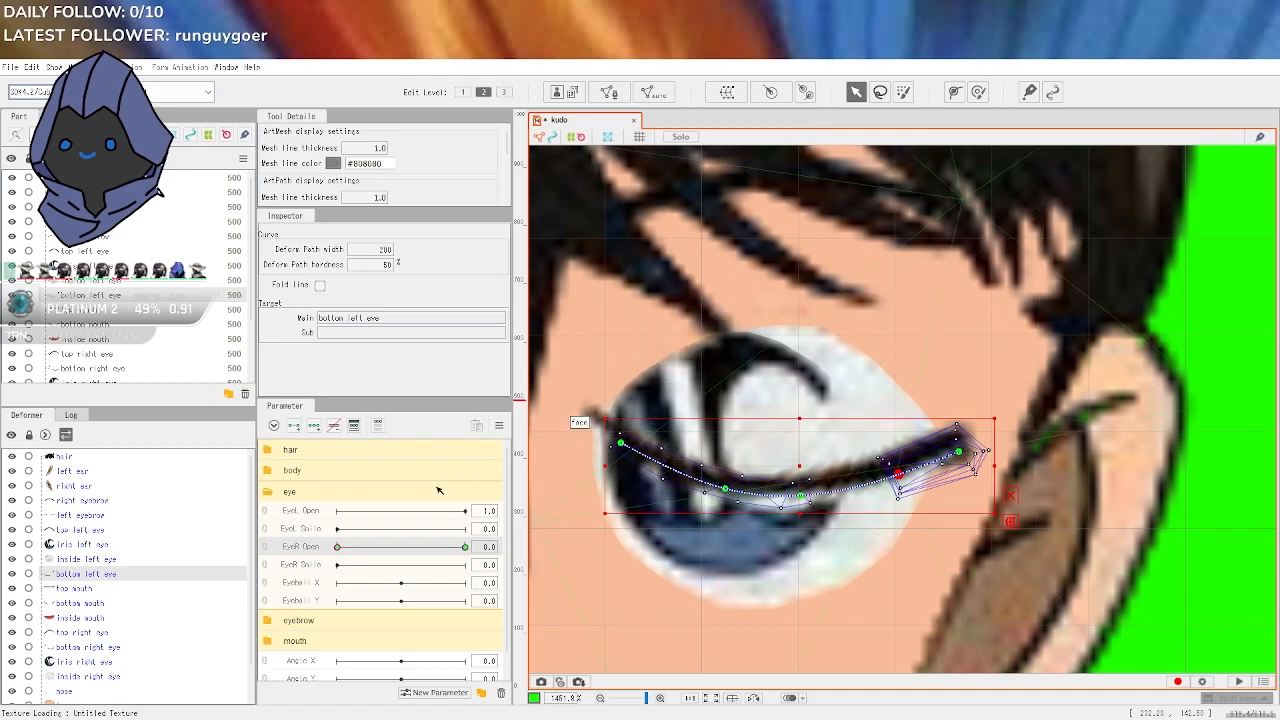
drag(409, 548, 470, 565)
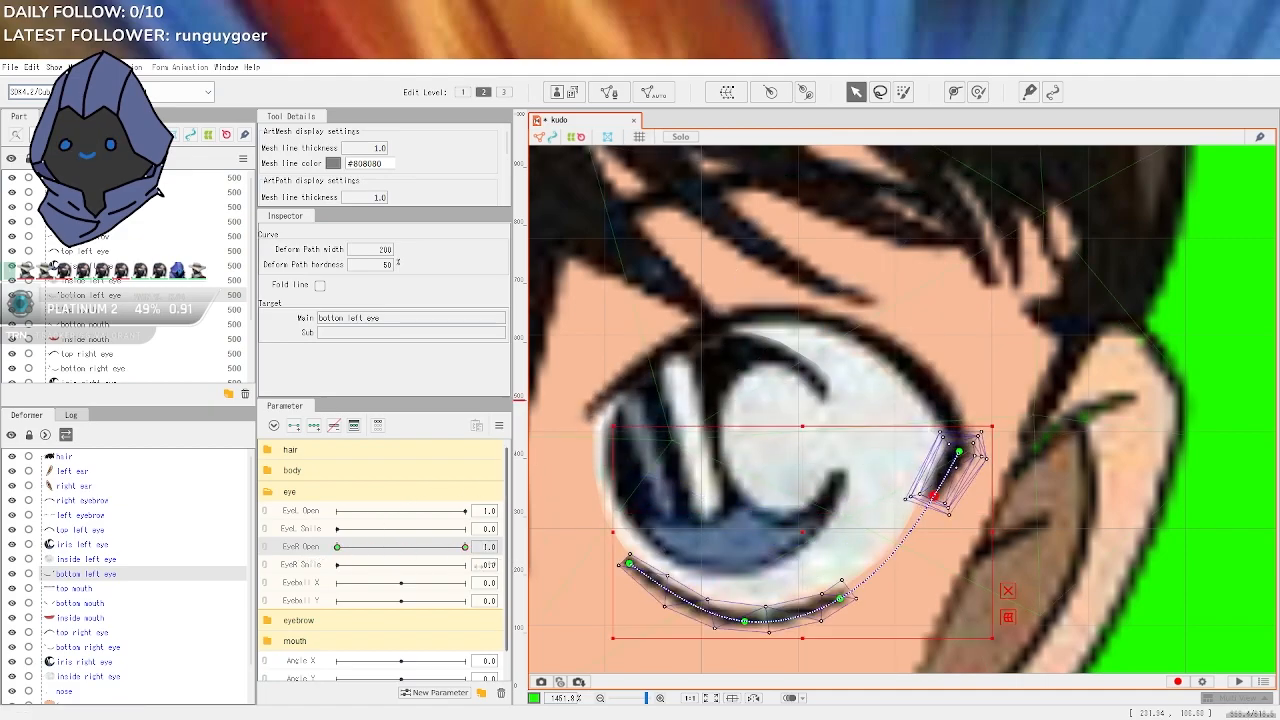
Reorder the parts so the bottom left eye sits above the iris left eye and inside left eye
click(95, 561)
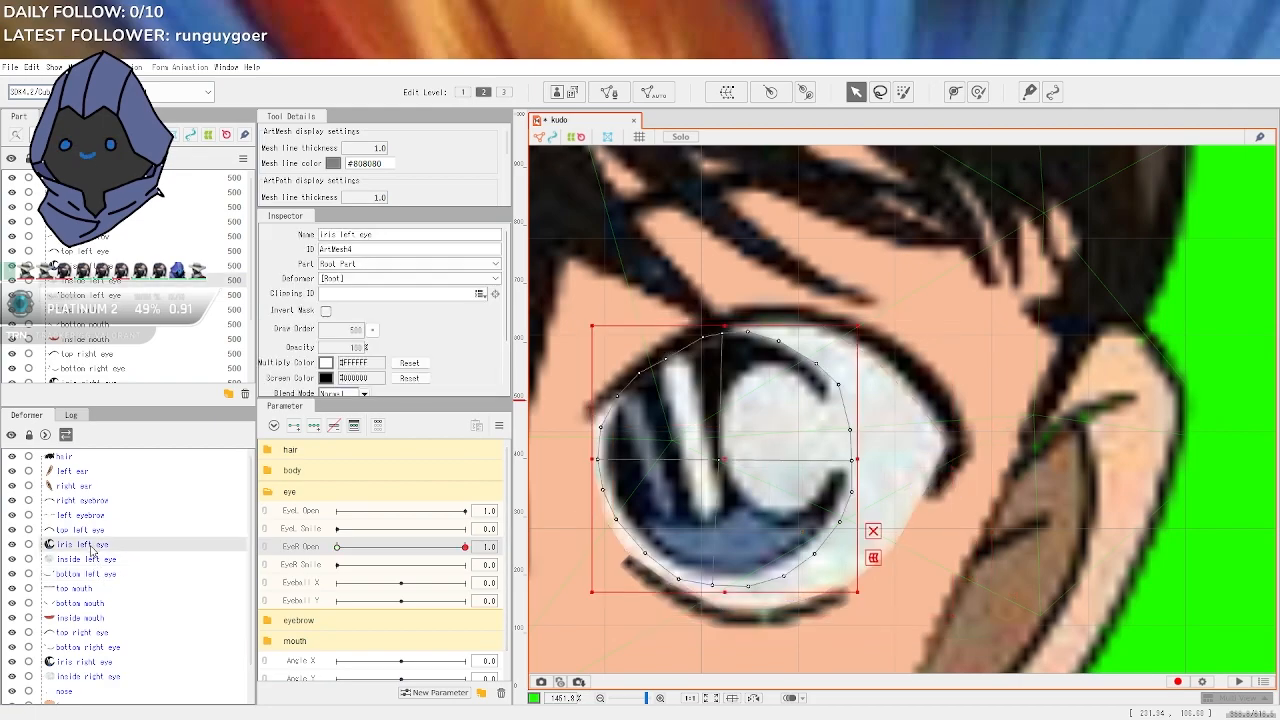
click(95, 574)
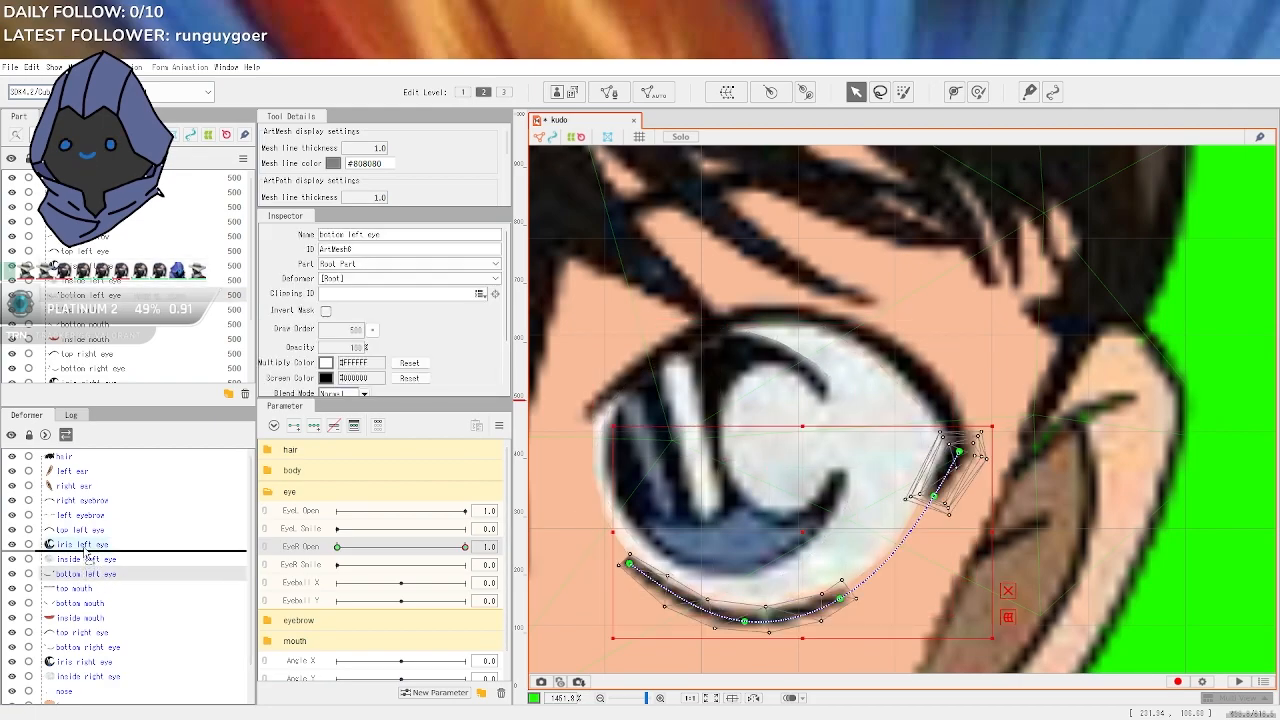
right_click(92, 574)
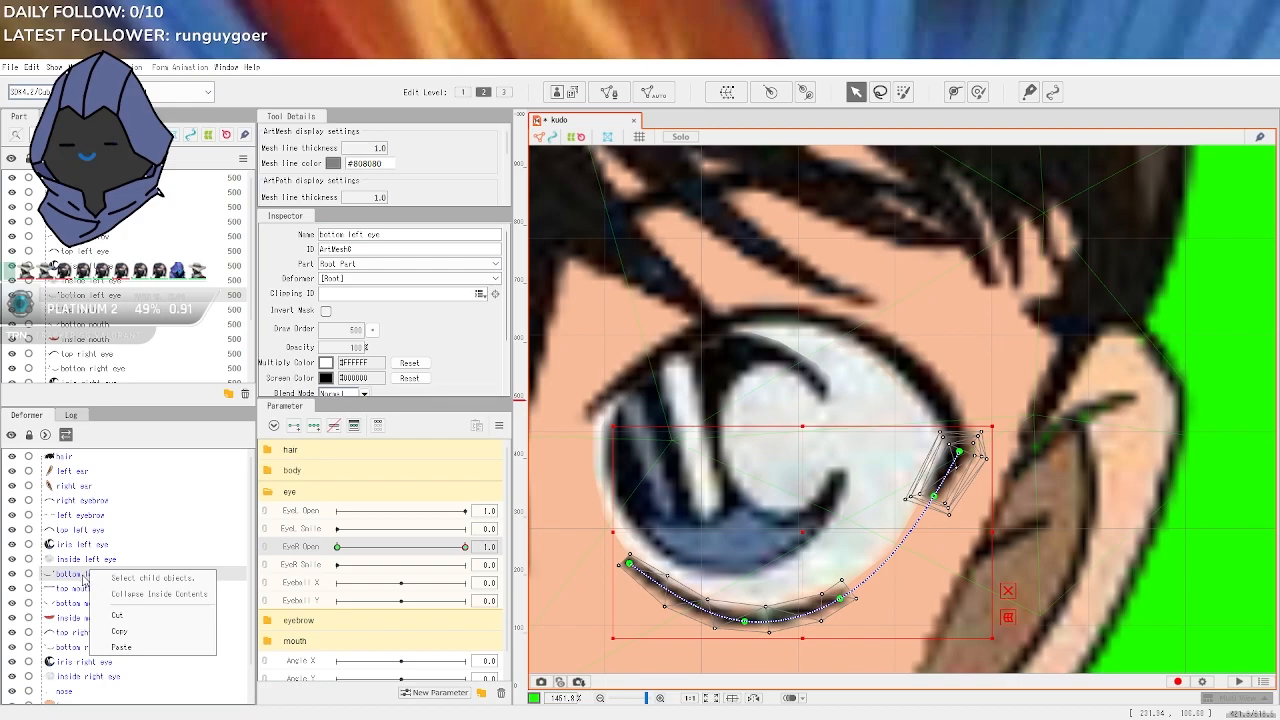
key(Escape)
click(84, 561)
drag(78, 585, 85, 582)
mouse_move(104, 284)
mouse_down()
mouse_move(103, 305)
mouse_move(105, 291)
mouse_up()
click(99, 282)
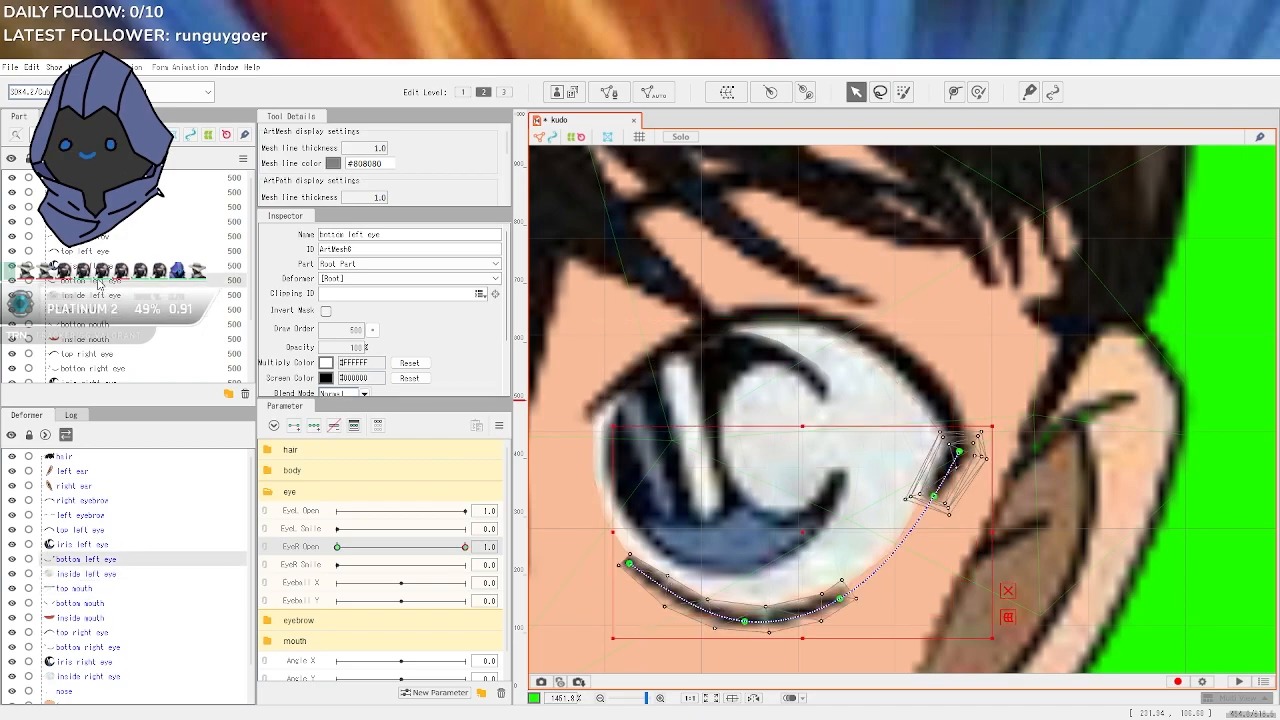
drag(103, 283, 93, 262)
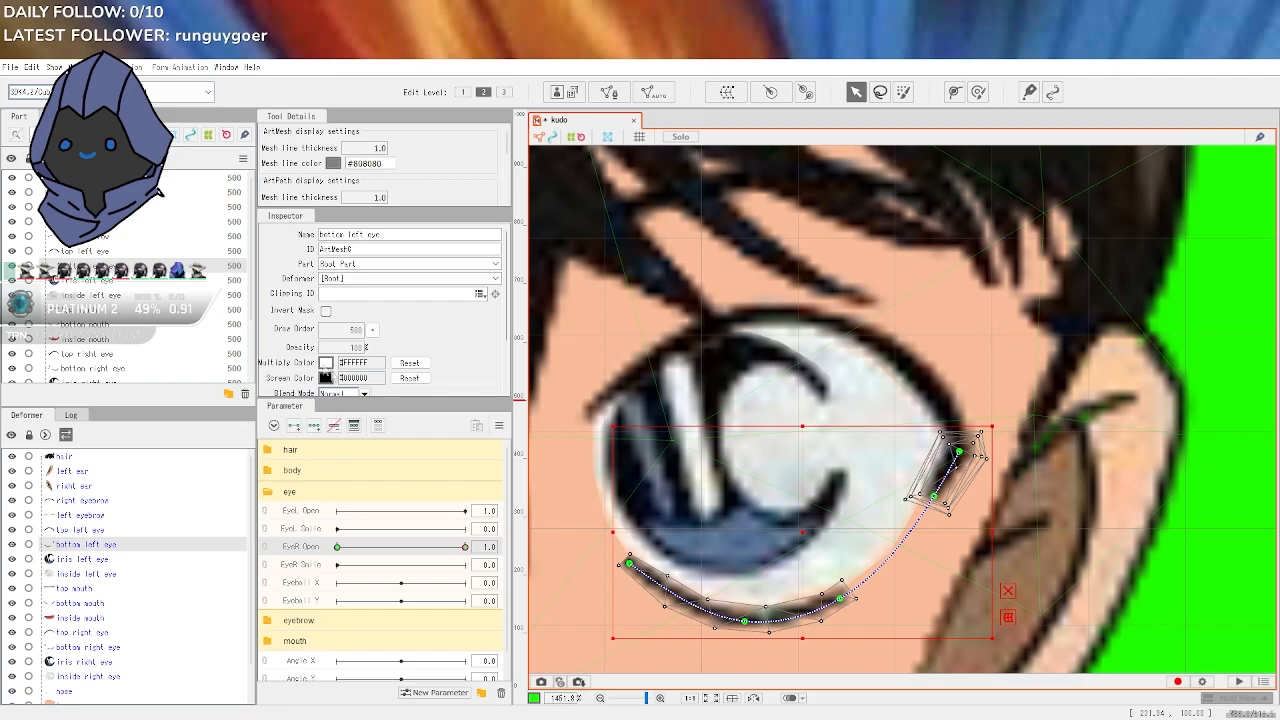
Set EyeR Open to 0, select the inside left eye and try to squash it from its upper edge
drag(345, 546, 600, 458)
mouse_move(342, 547)
mouse_down()
mouse_move(371, 547)
mouse_move(322, 551)
mouse_up()
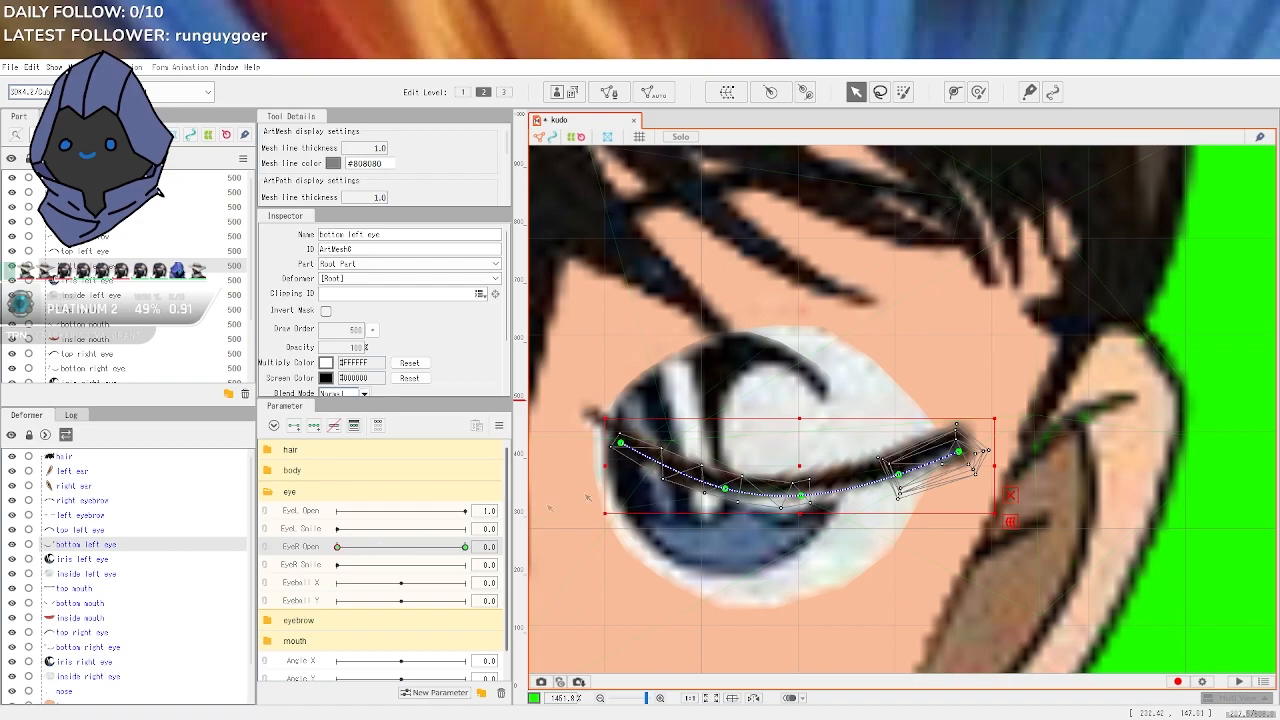
click(860, 368)
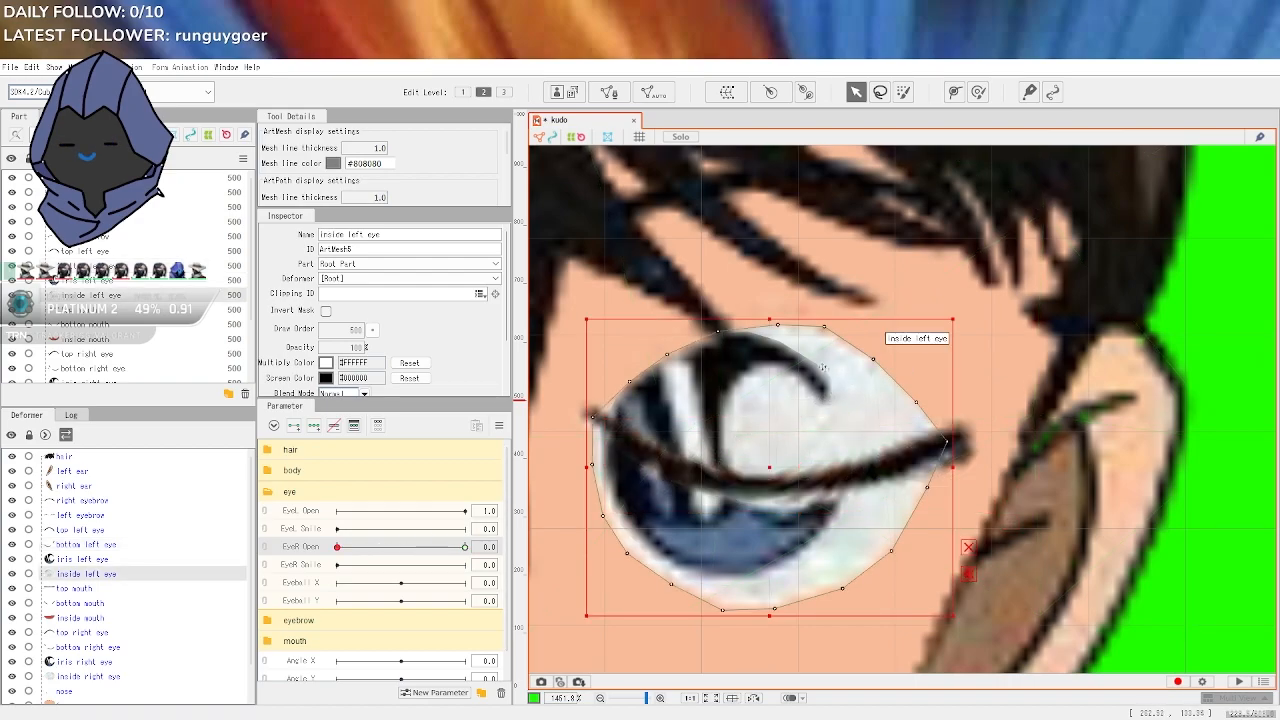
mouse_move(777, 324)
mouse_down()
mouse_move(770, 350)
mouse_move(770, 319)
mouse_up()
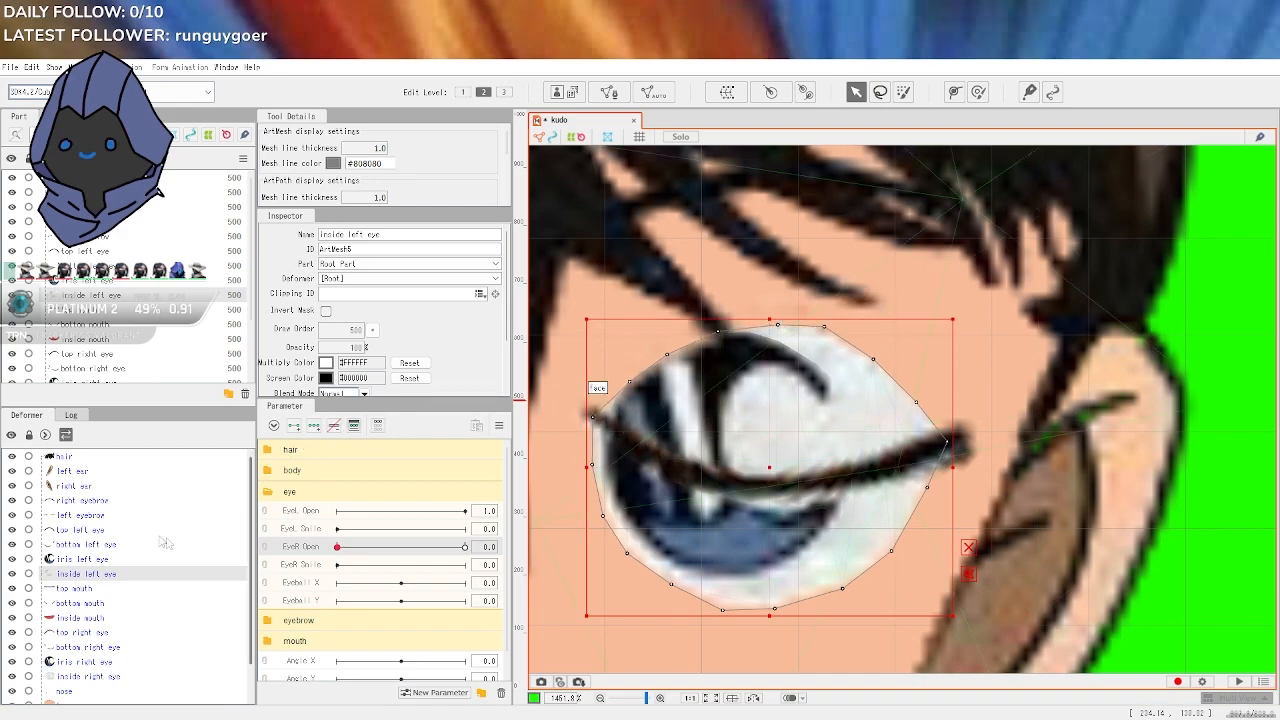
Try to squash the iris left eye and inside left eye together from their shared upper edge
click(95, 560)
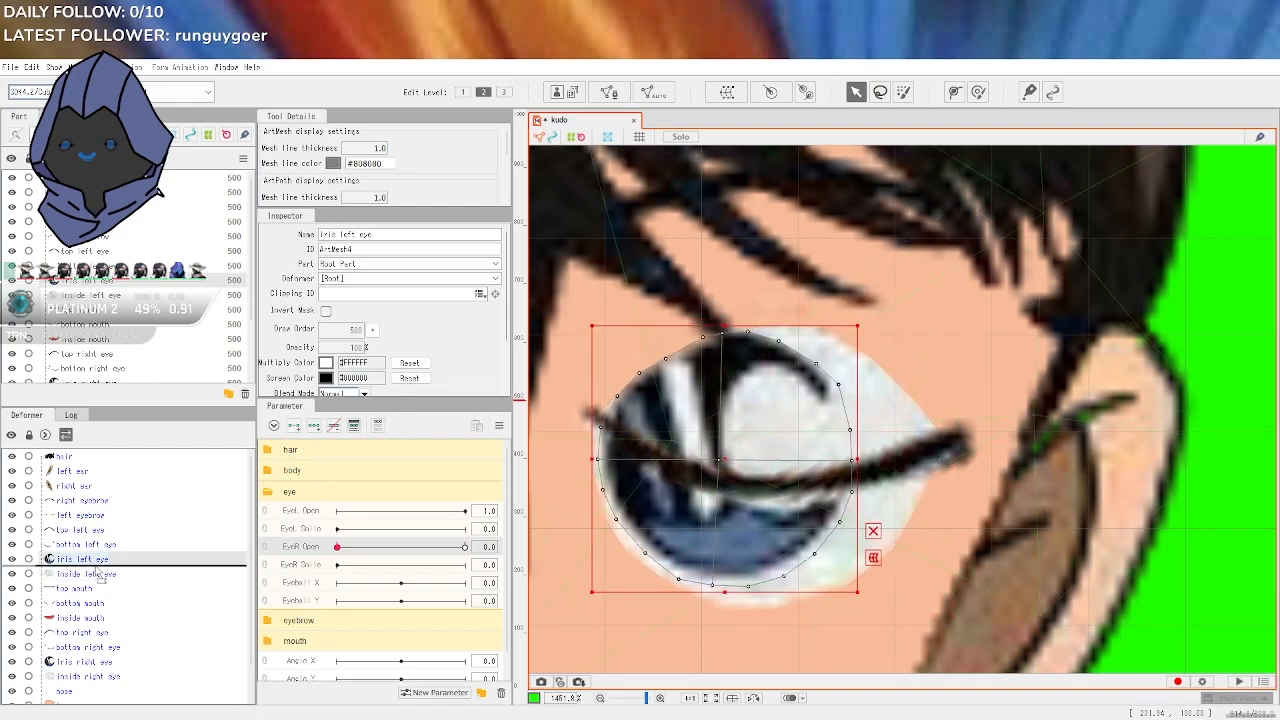
right_click(99, 562)
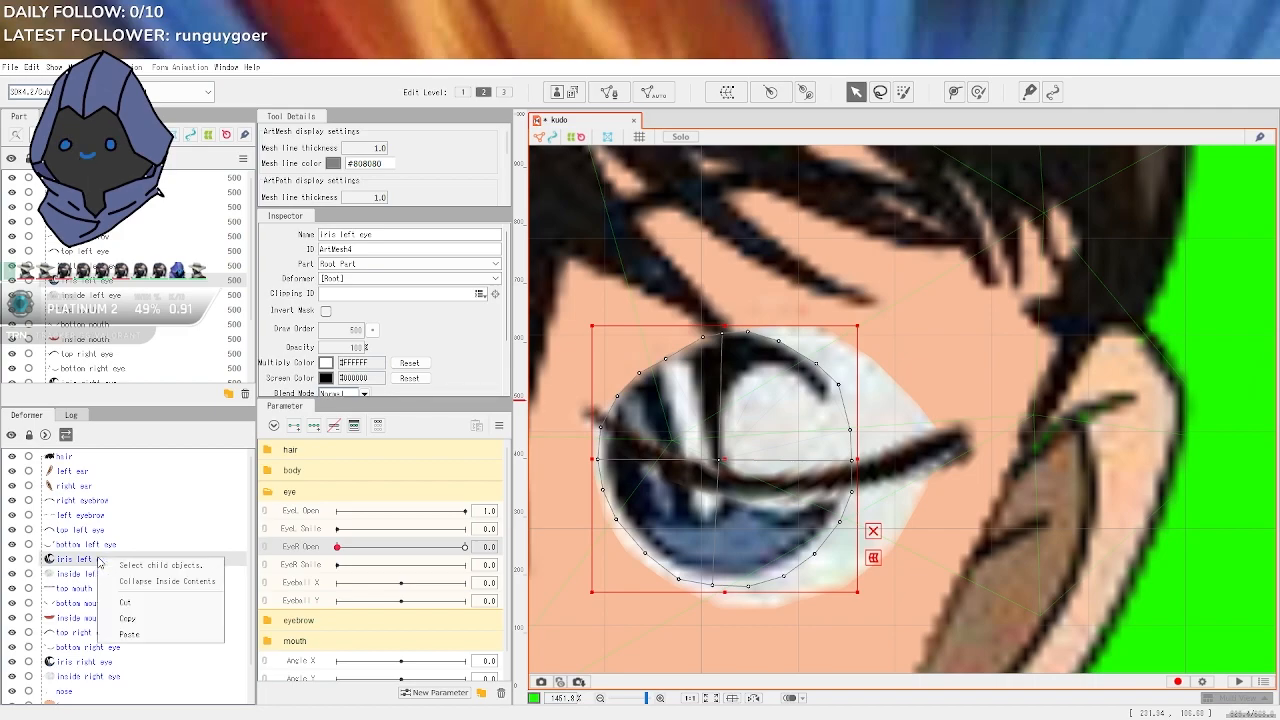
click(92, 573)
click(94, 574)
ctrl+click(103, 561)
mouse_move(769, 320)
mouse_down()
mouse_move(769, 349)
mouse_move(769, 321)
mouse_up()
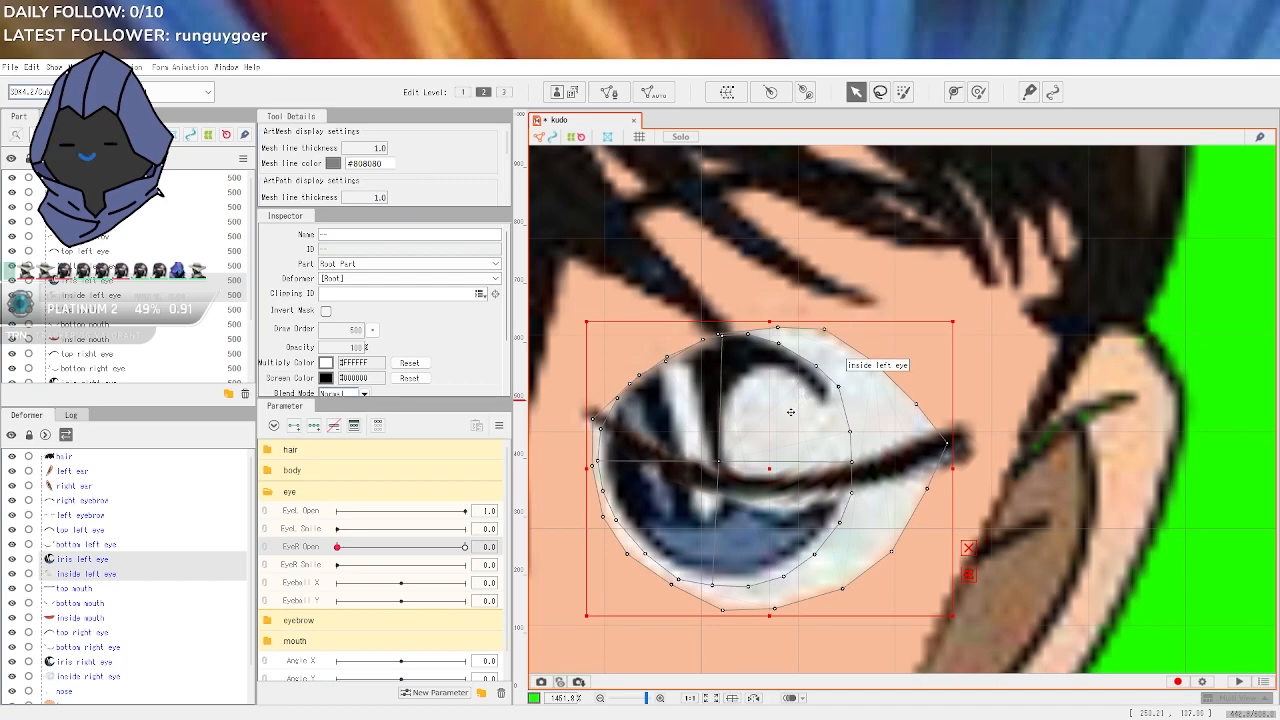
Edit the inside left eye's mesh manually, adding vertices densely across its whole interior, and apply the mesh
click(112, 576)
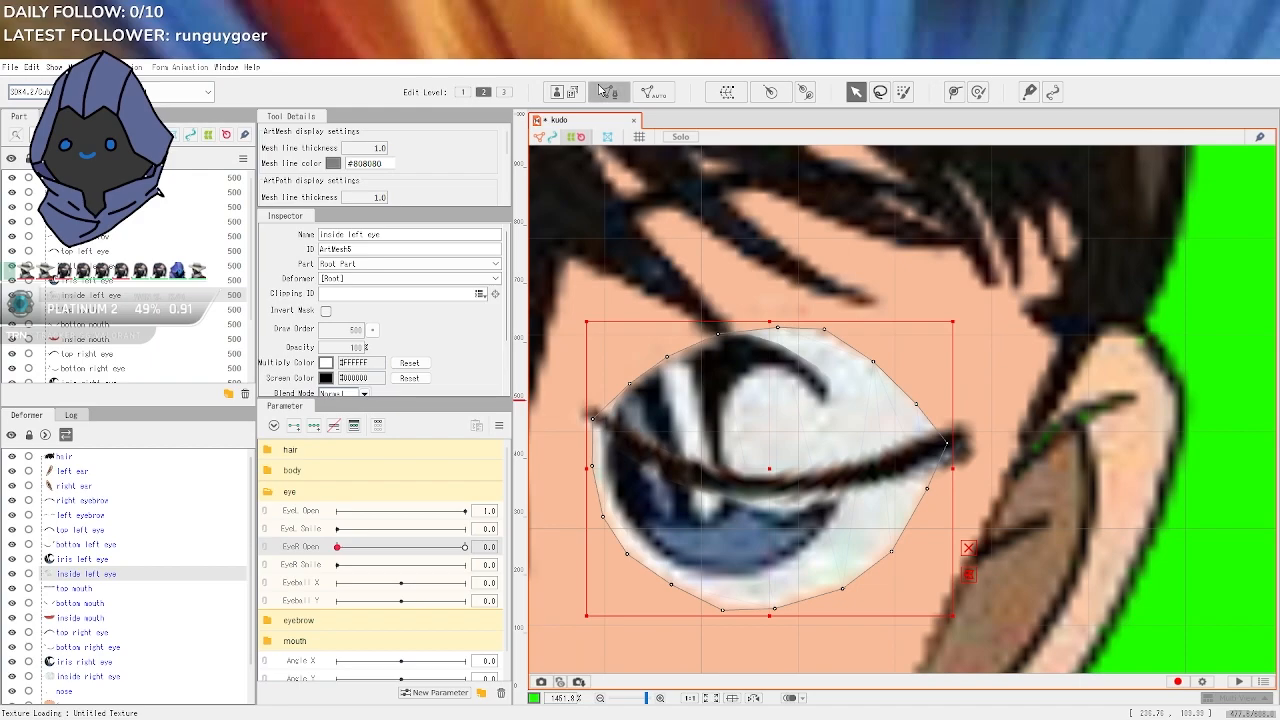
click(604, 92)
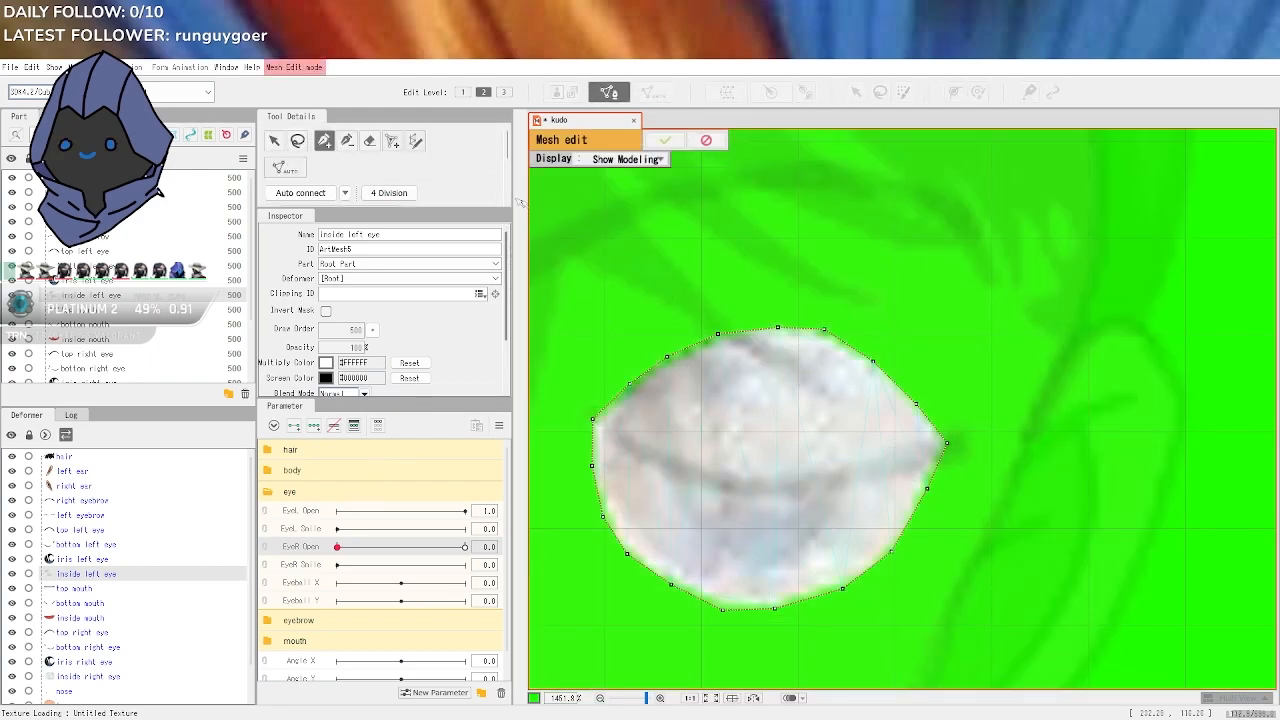
click(393, 141)
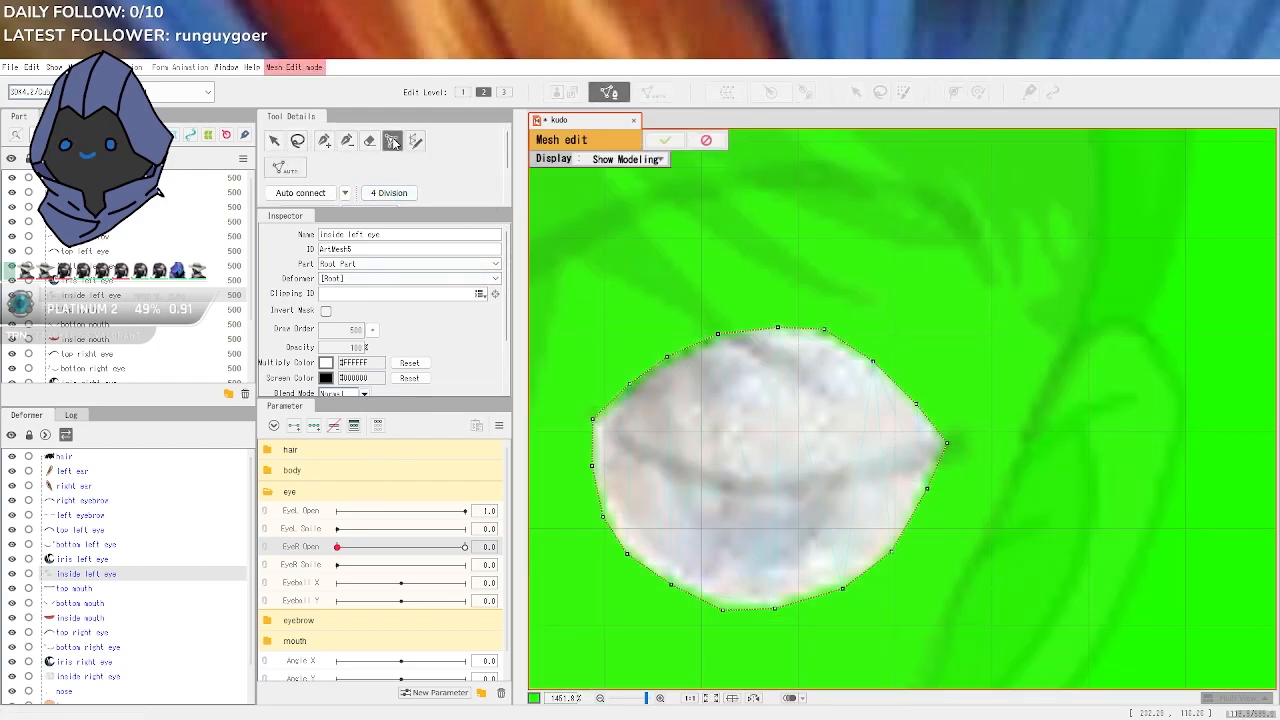
click(756, 424)
click(661, 497)
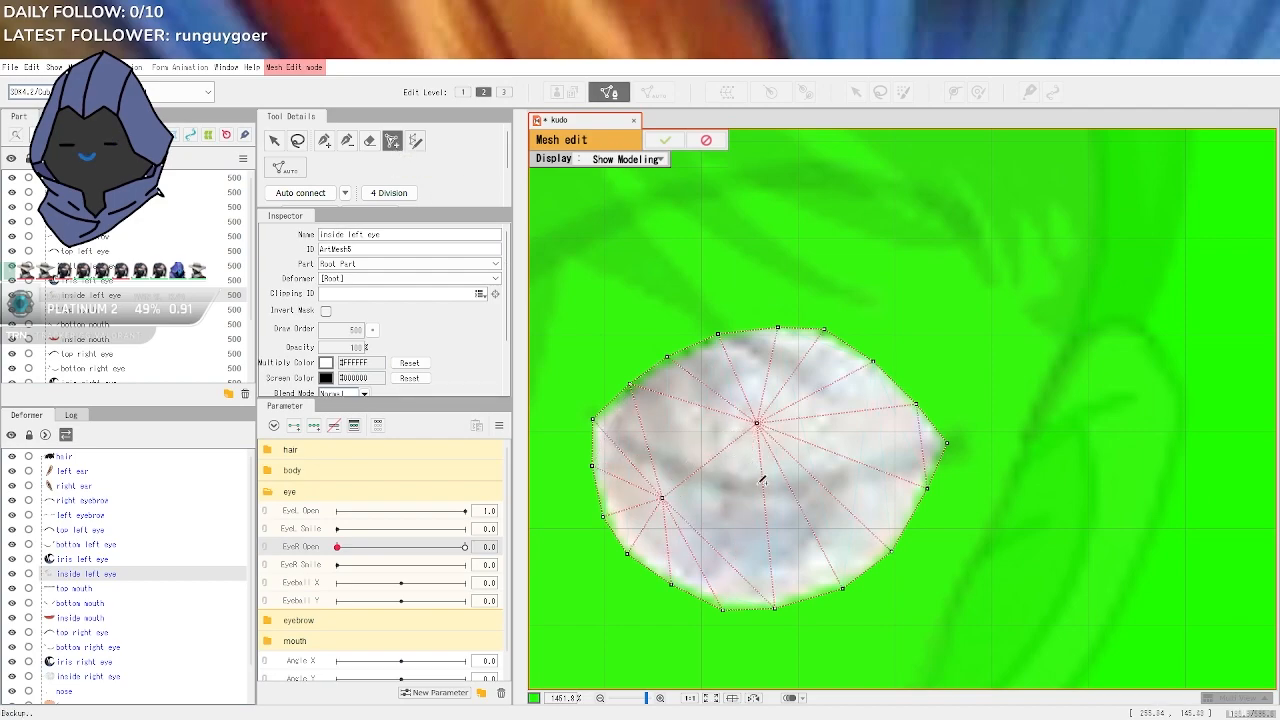
click(731, 511)
click(793, 495)
click(879, 462)
click(877, 427)
click(836, 416)
click(790, 388)
click(755, 382)
click(726, 387)
click(674, 376)
click(655, 535)
click(694, 575)
click(803, 564)
click(855, 503)
click(862, 402)
click(798, 349)
click(733, 368)
click(691, 396)
click(660, 402)
click(649, 439)
click(659, 461)
click(689, 477)
click(761, 476)
click(795, 445)
click(720, 451)
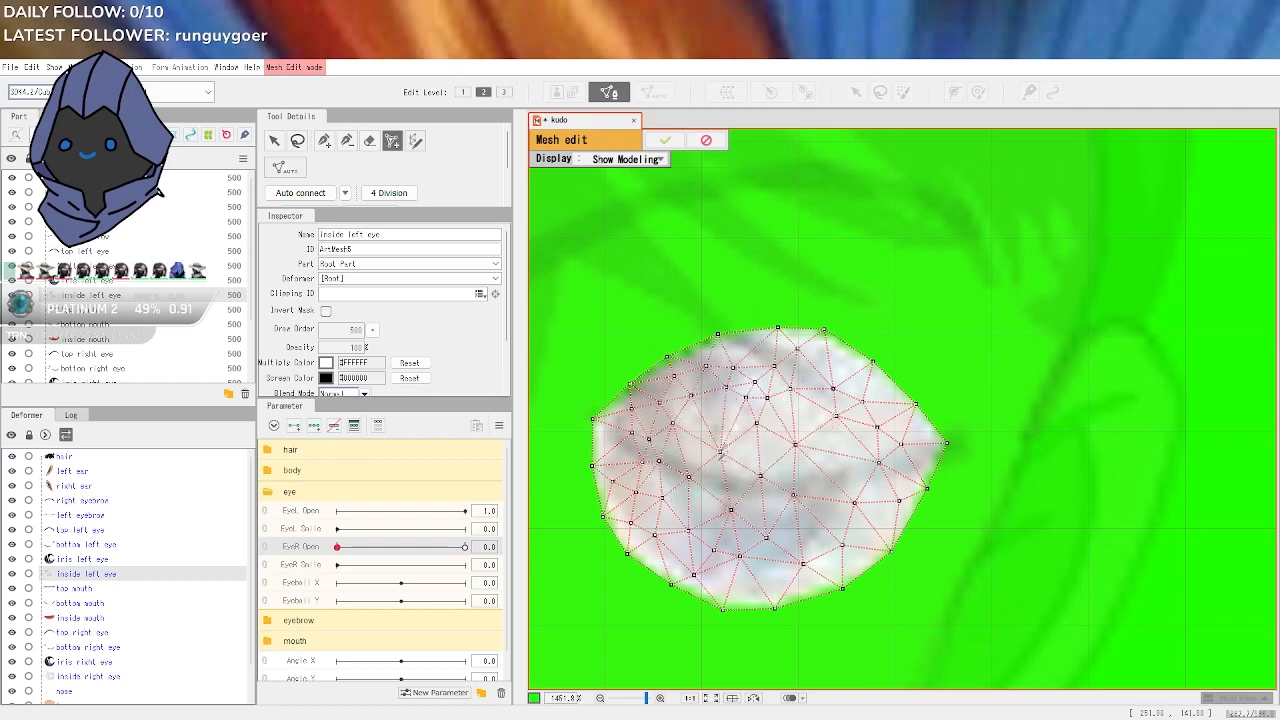
click(836, 458)
click(796, 408)
click(694, 513)
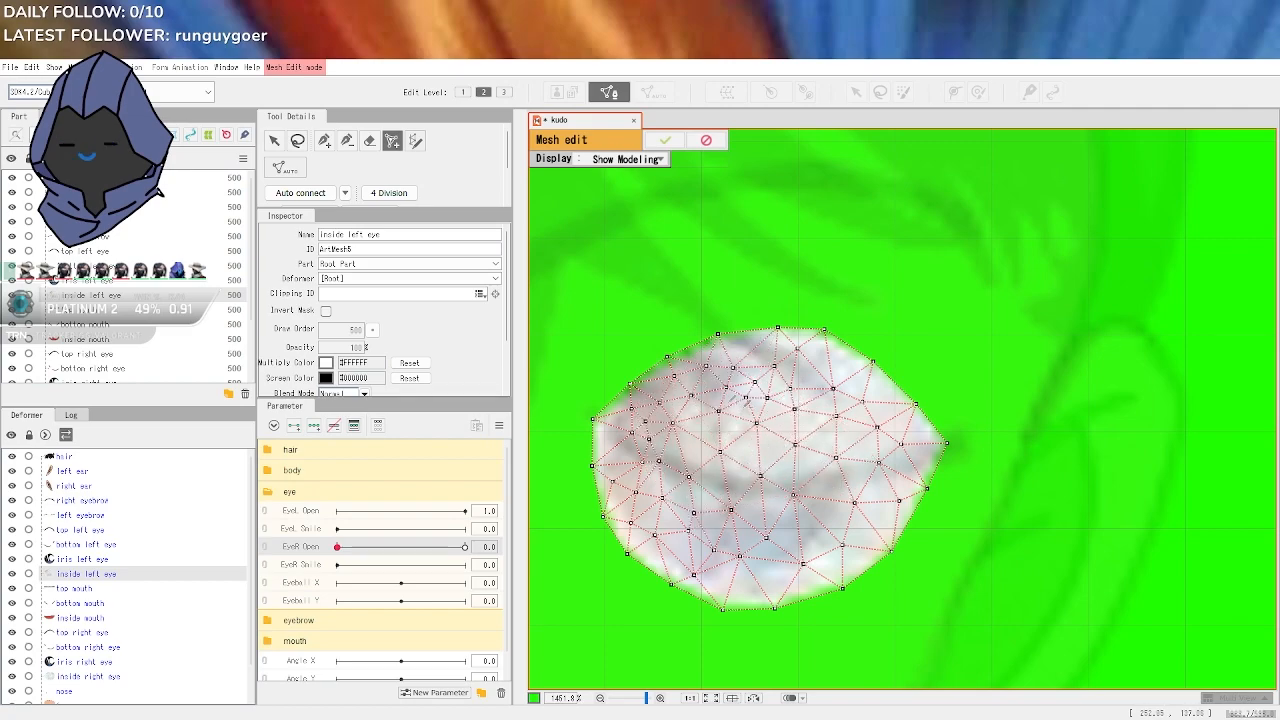
click(918, 464)
click(829, 360)
click(750, 348)
click(622, 453)
click(630, 478)
click(669, 521)
click(679, 546)
click(711, 530)
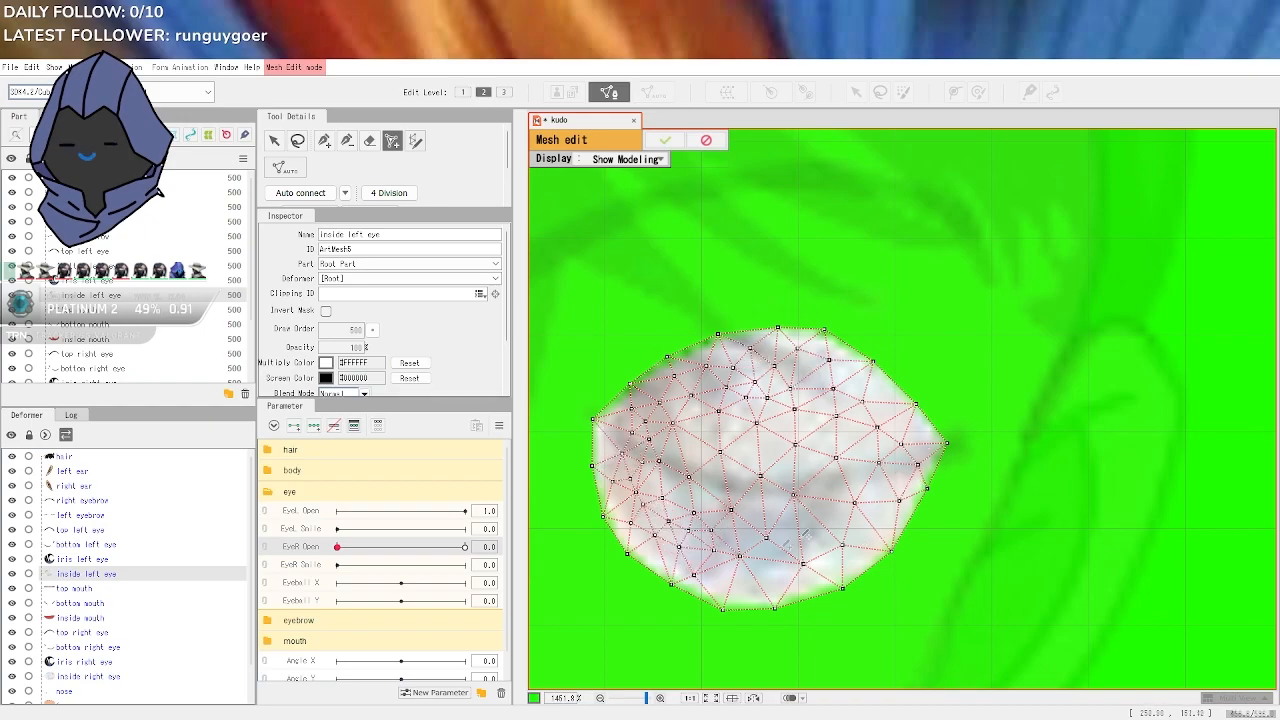
click(665, 140)
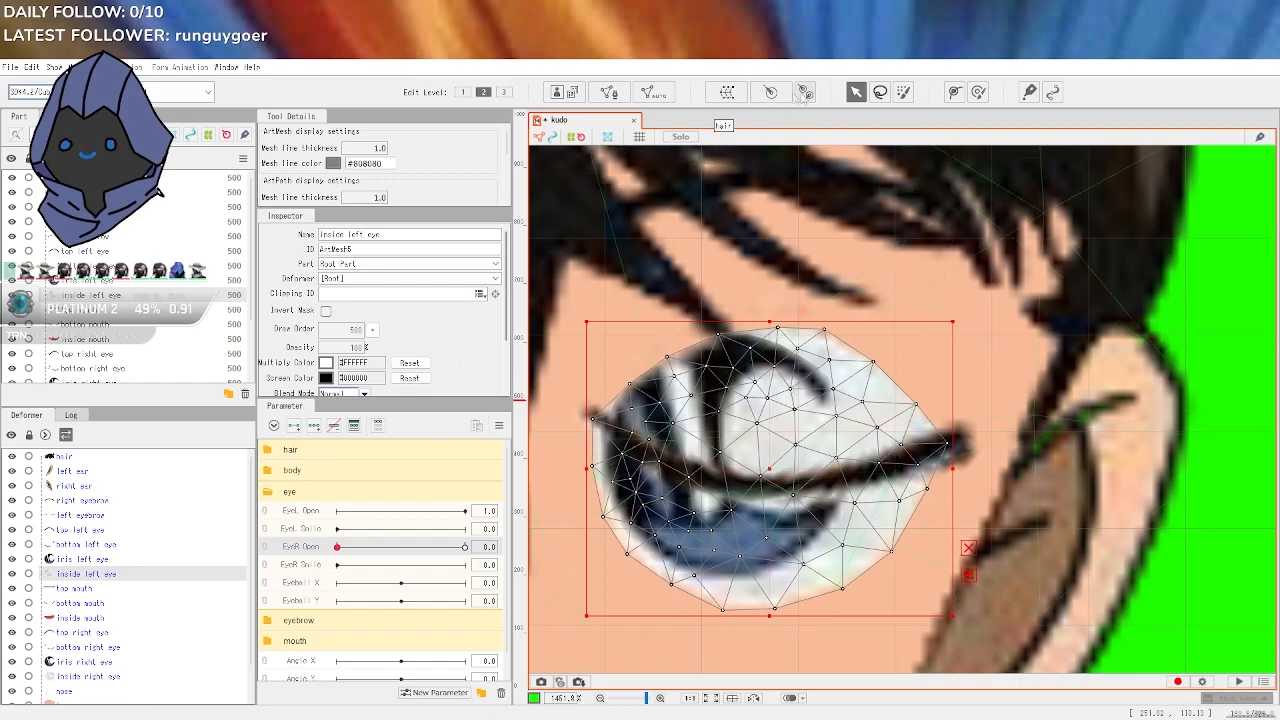
Try squashing the remeshed inside left eye together with the iris left eye, and reselect both parts
mouse_move(769, 322)
mouse_down()
mouse_move(769, 341)
mouse_move(769, 323)
mouse_up()
ctrl+click(150, 559)
mouse_move(765, 323)
mouse_down()
mouse_move(770, 357)
mouse_move(776, 326)
mouse_up()
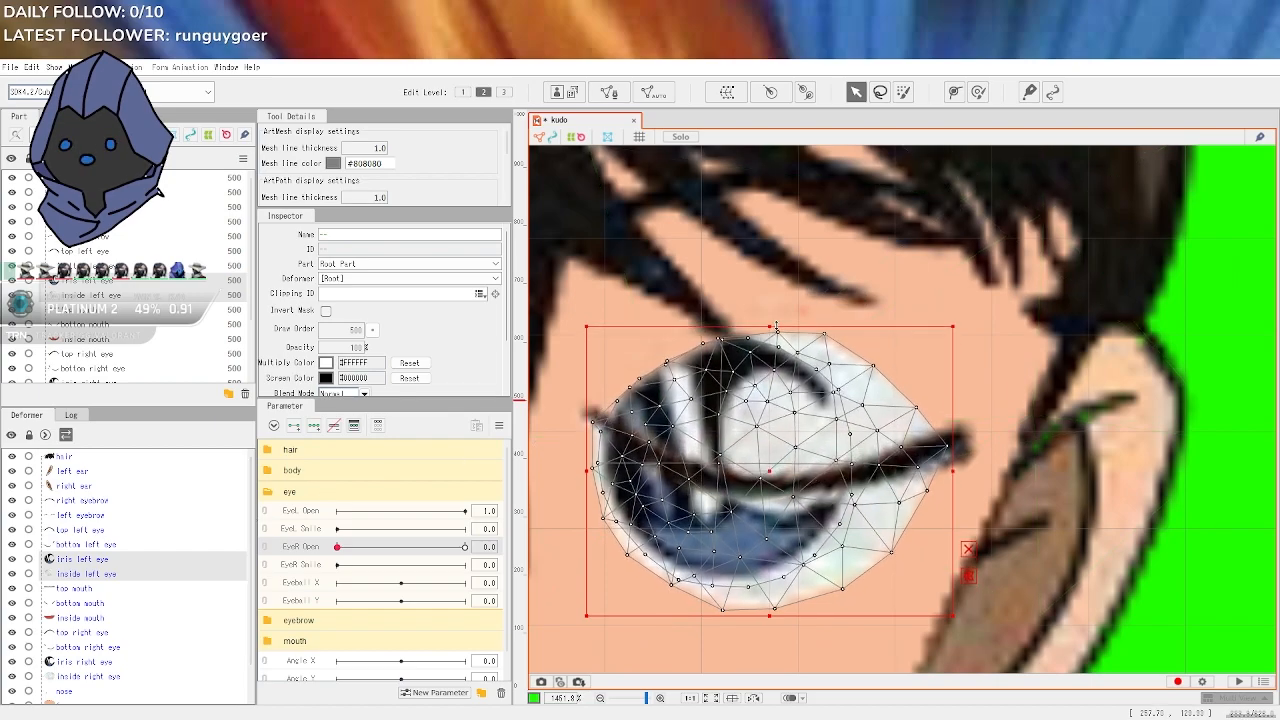
click(100, 560)
right_click(96, 563)
click(92, 562)
click(92, 575)
click(91, 564)
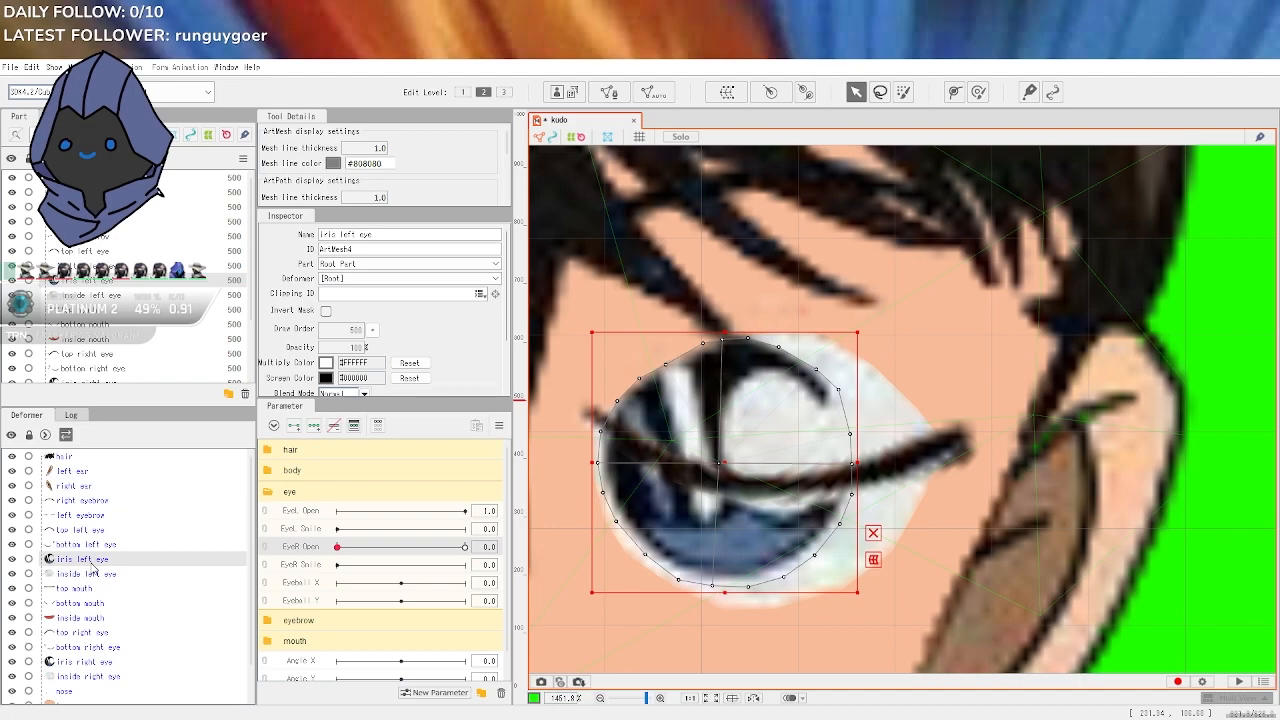
ctrl+click(92, 574)
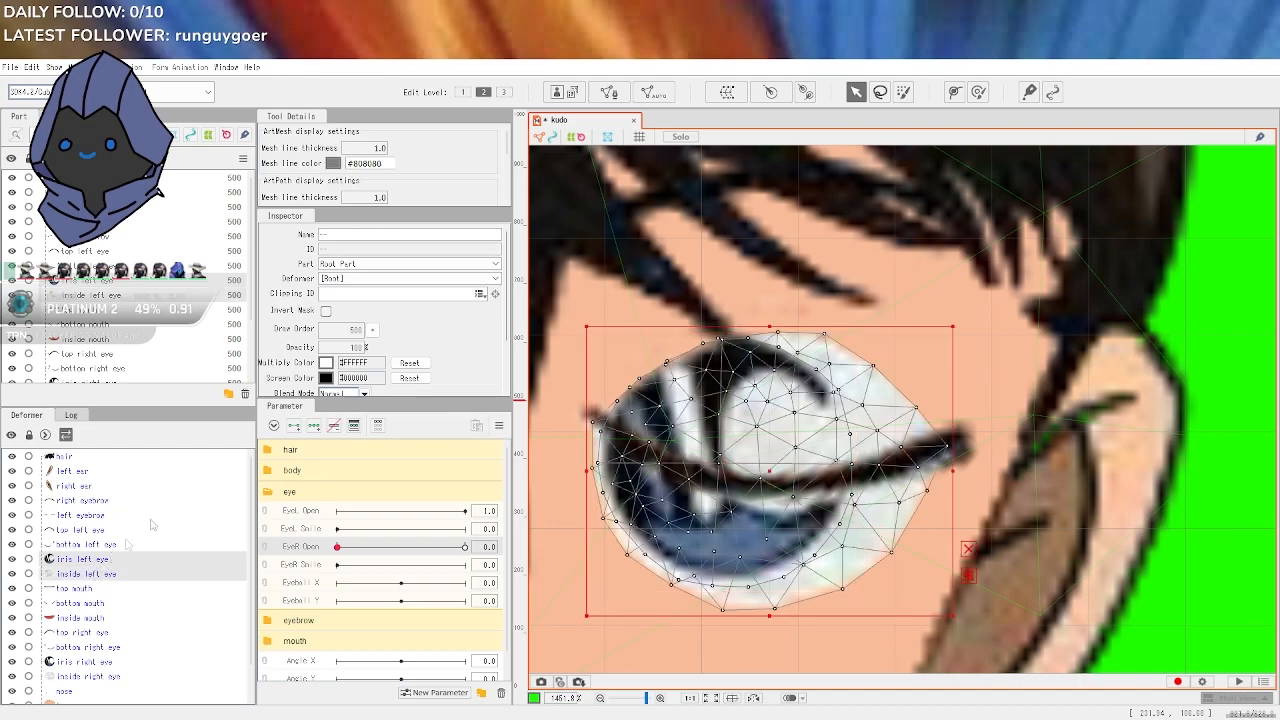
Examine the blend mode, colour and culling settings of the selected iris left eye and inside left eye
scroll(283, 368, down, 1)
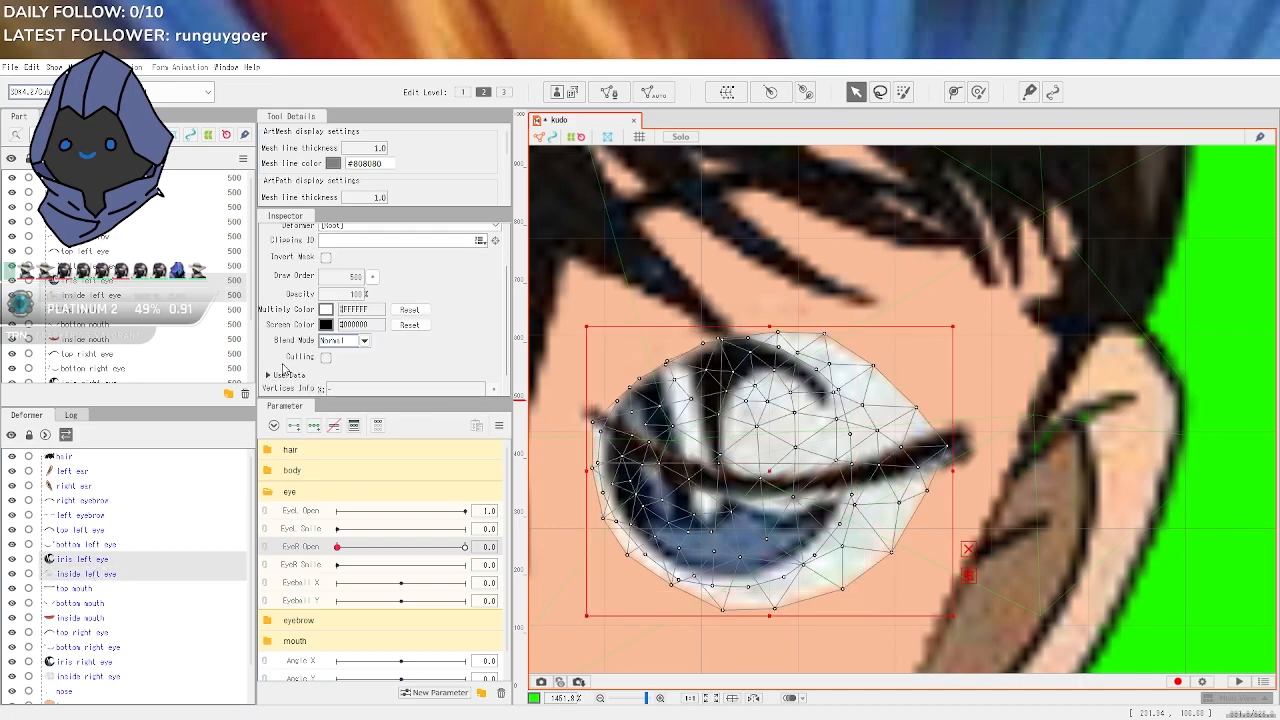
click(366, 341)
click(367, 343)
scroll(399, 352, down, 1)
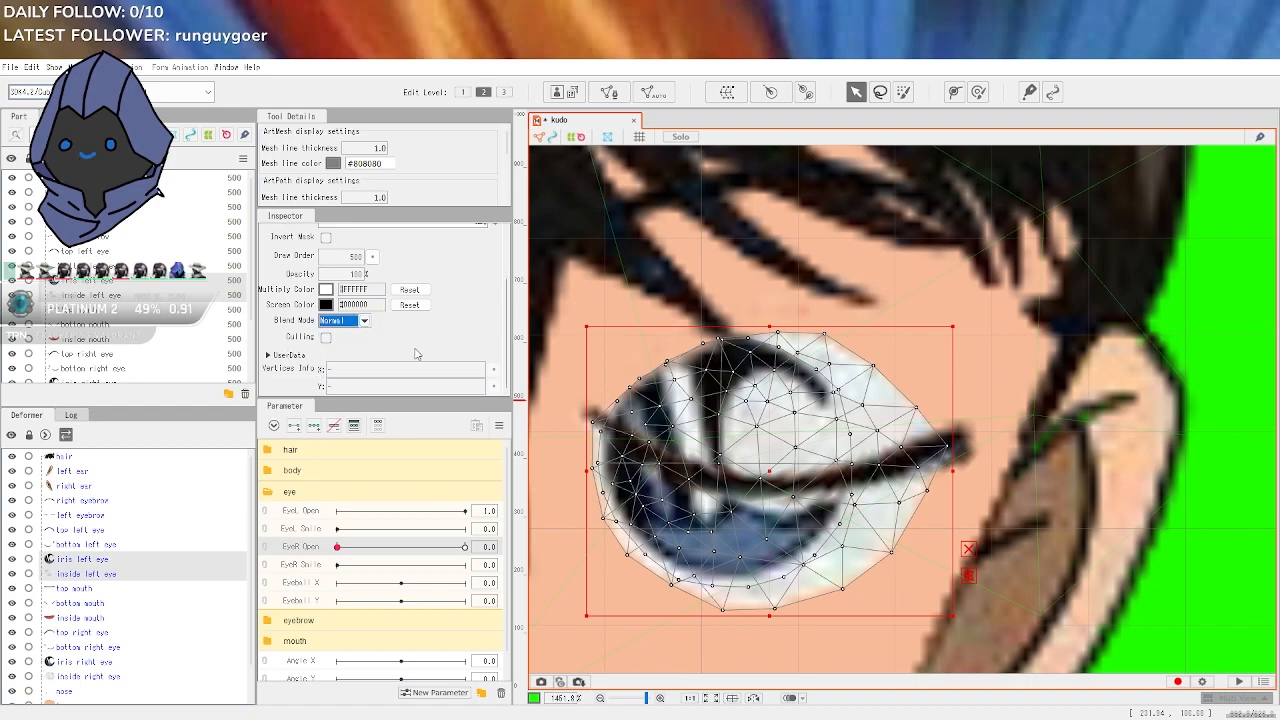
click(410, 289)
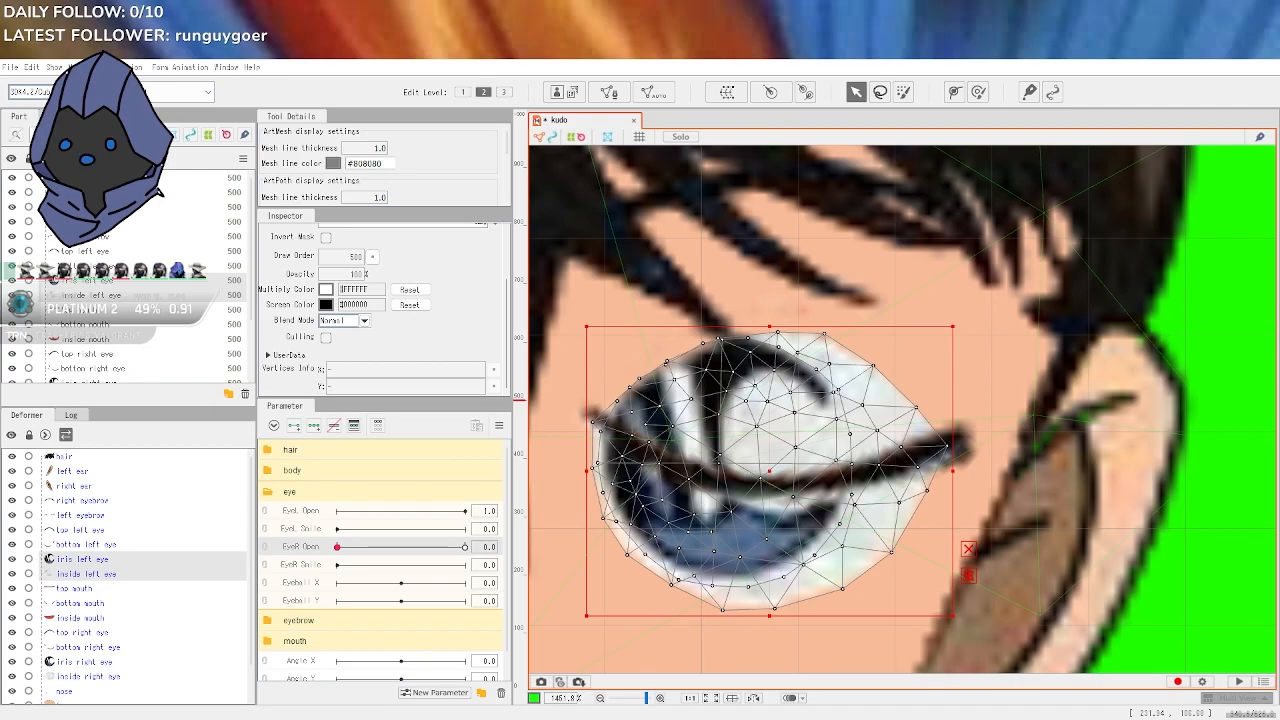
click(342, 335)
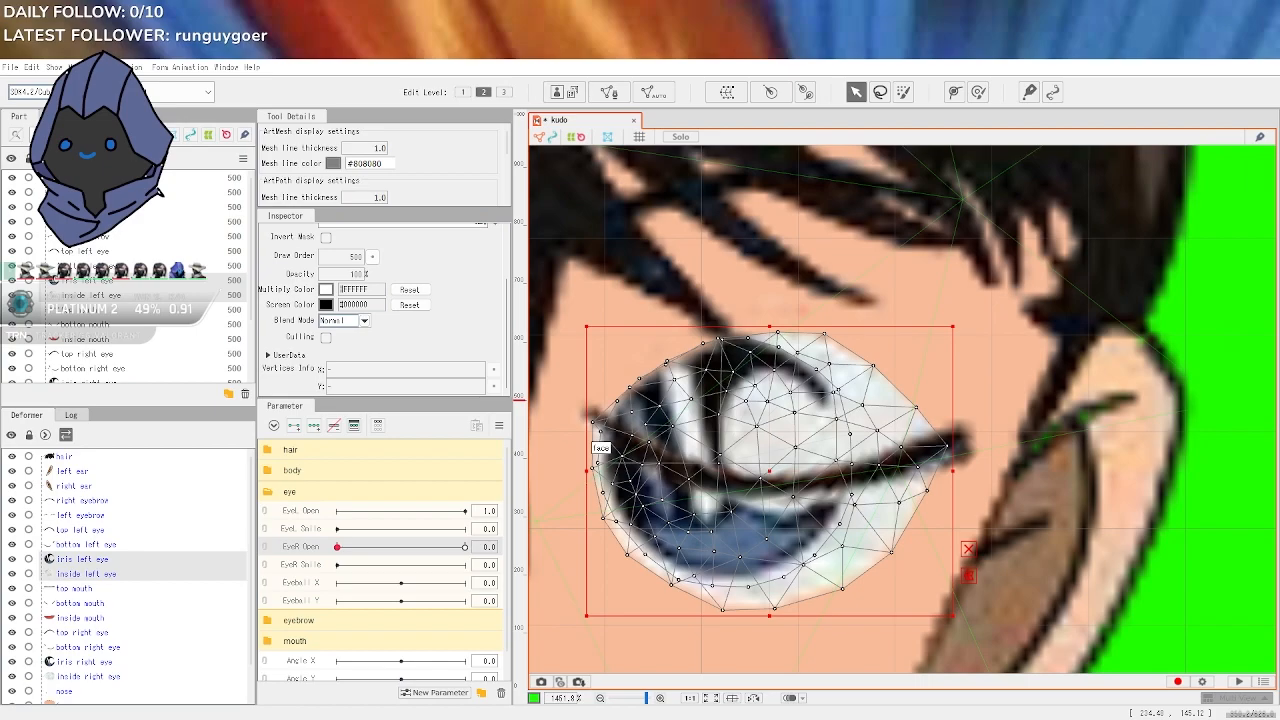
Lock the iris left eye and try to squash the inside left eye alone
key(alt+Tab)
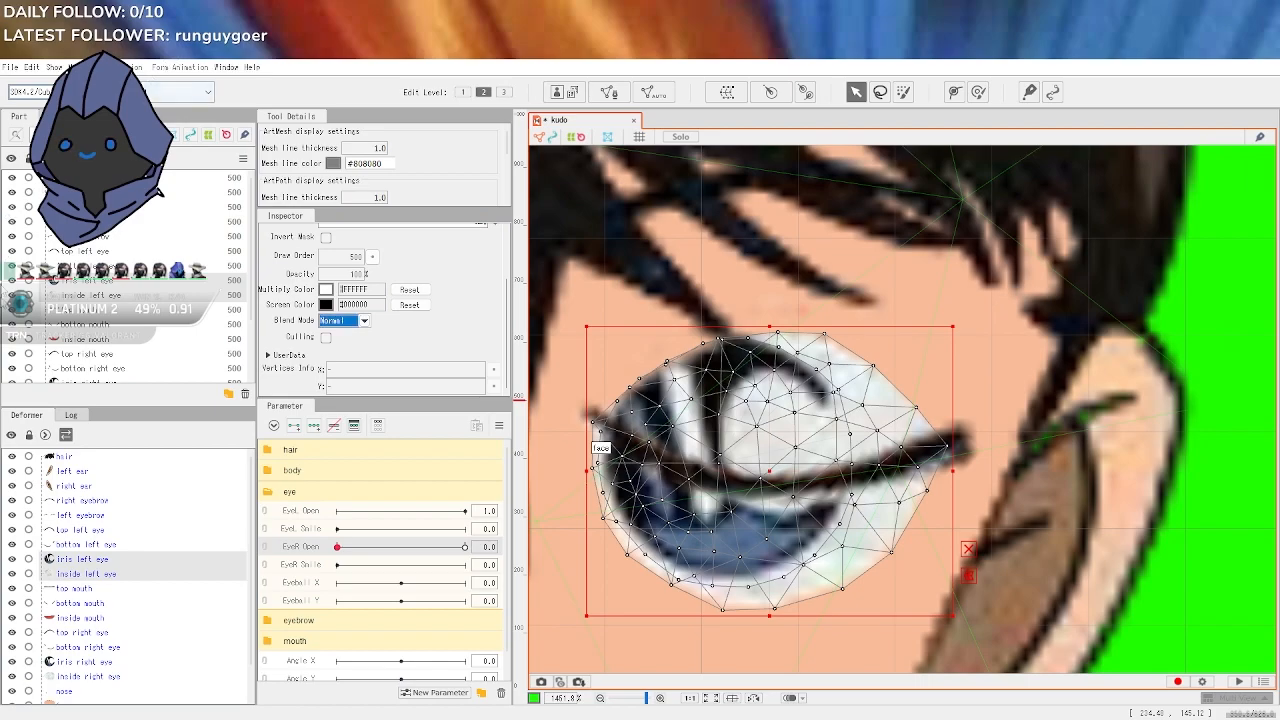
click(28, 559)
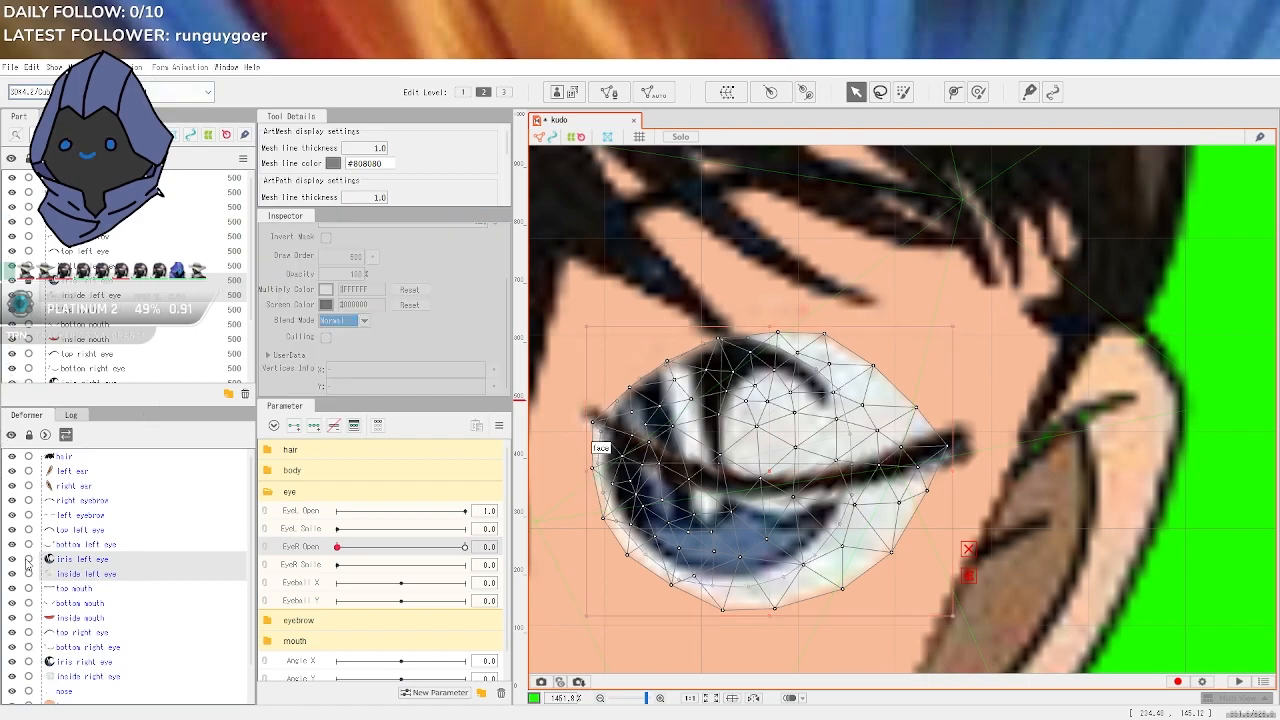
mouse_move(770, 327)
mouse_down()
mouse_move(770, 381)
mouse_move(779, 326)
mouse_up()
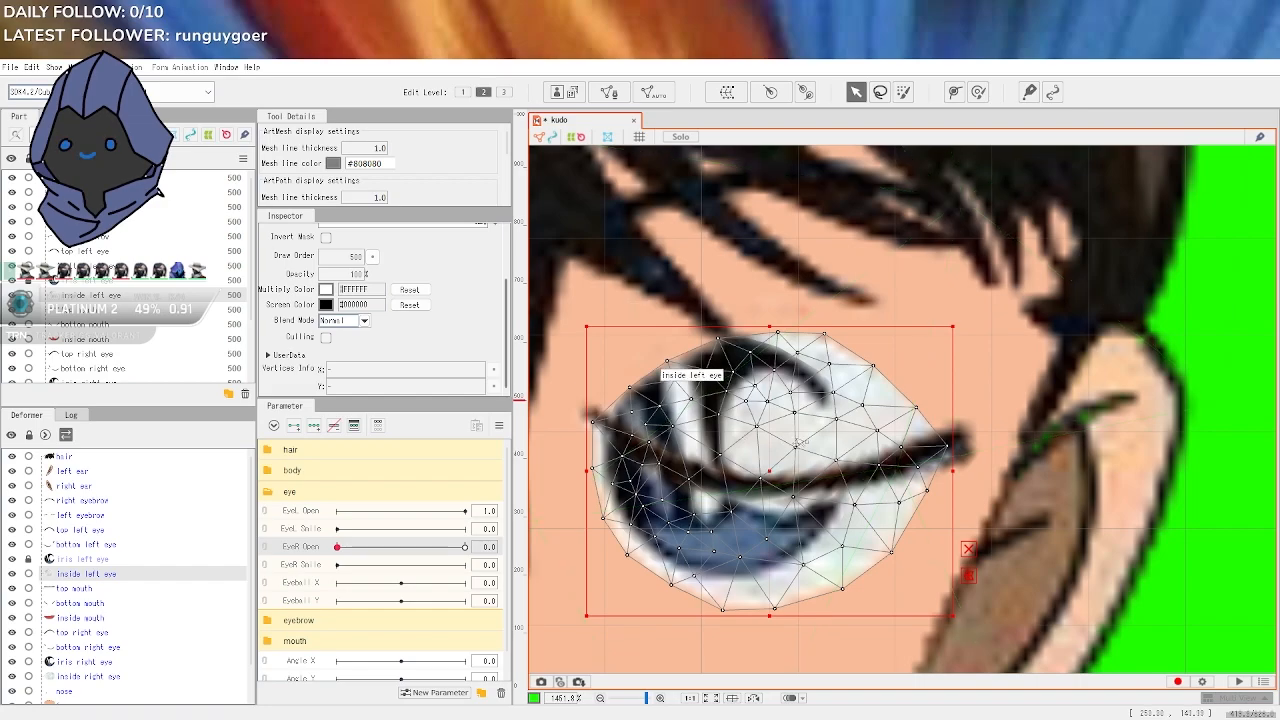
Unlock the iris left eye and flatten it together with the inside left eye into a thin horizontal line at the closed lash
ctrl+click(143, 562)
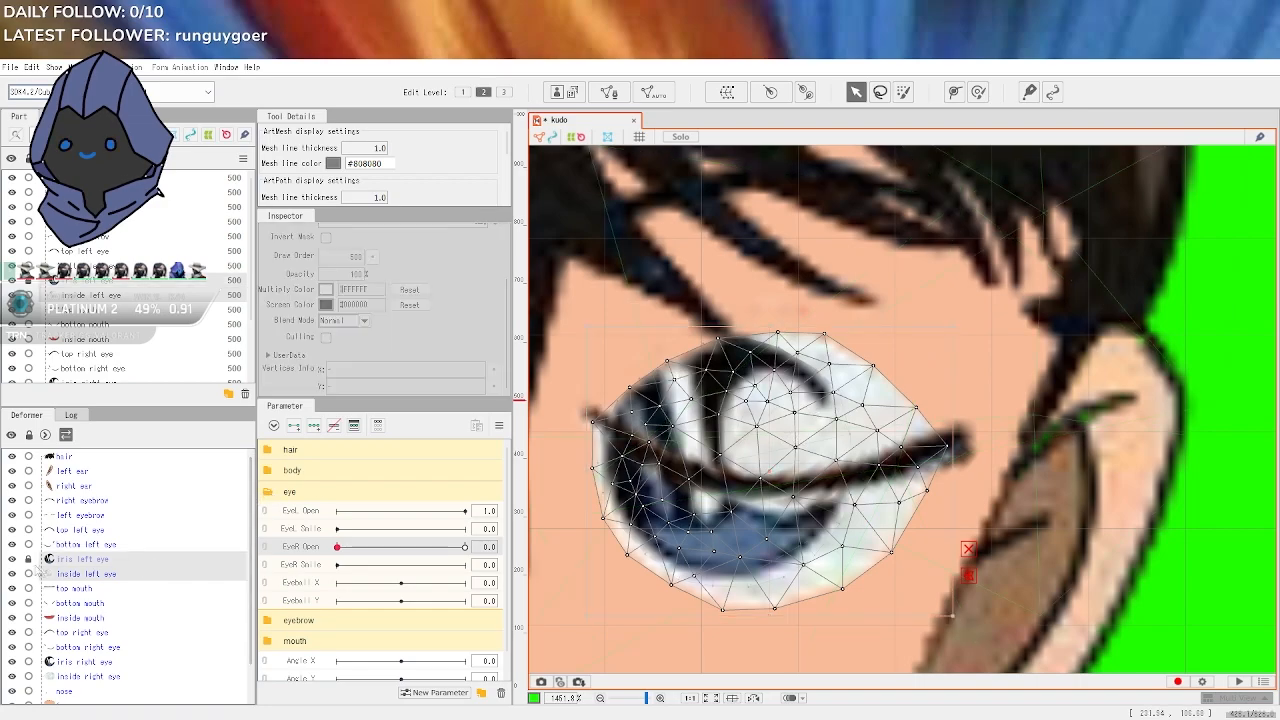
click(29, 560)
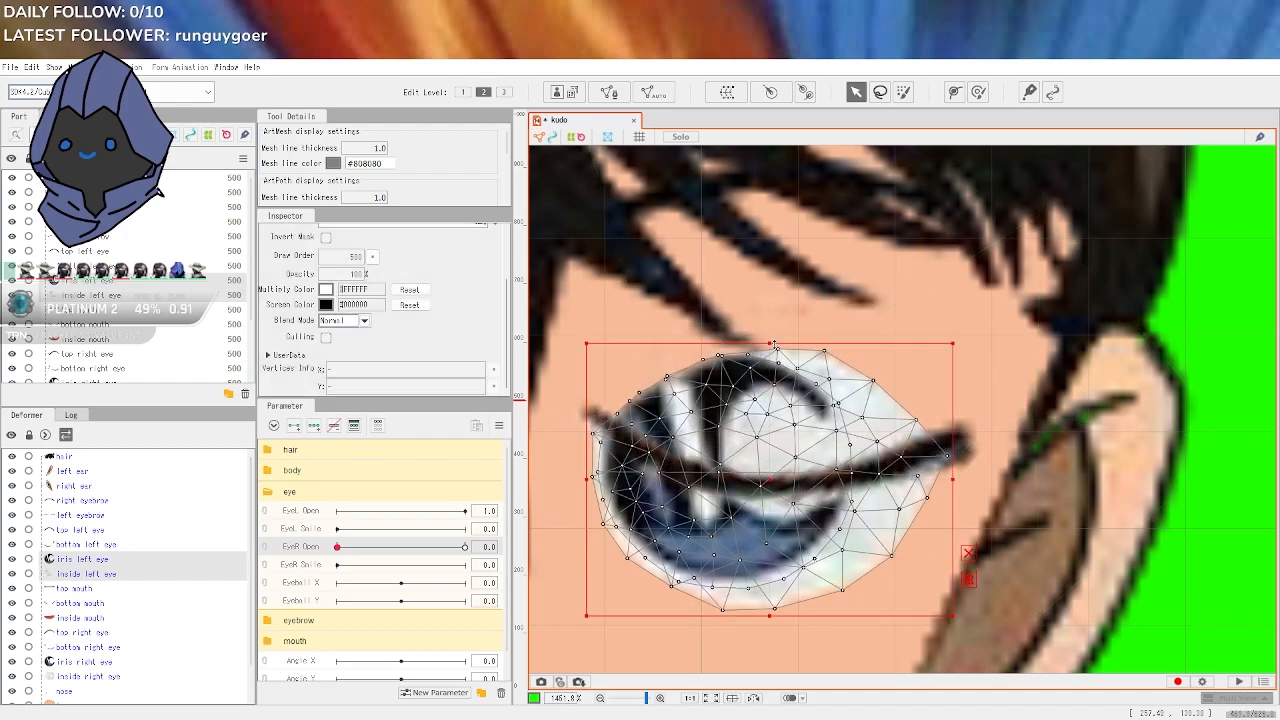
drag(770, 328, 772, 471)
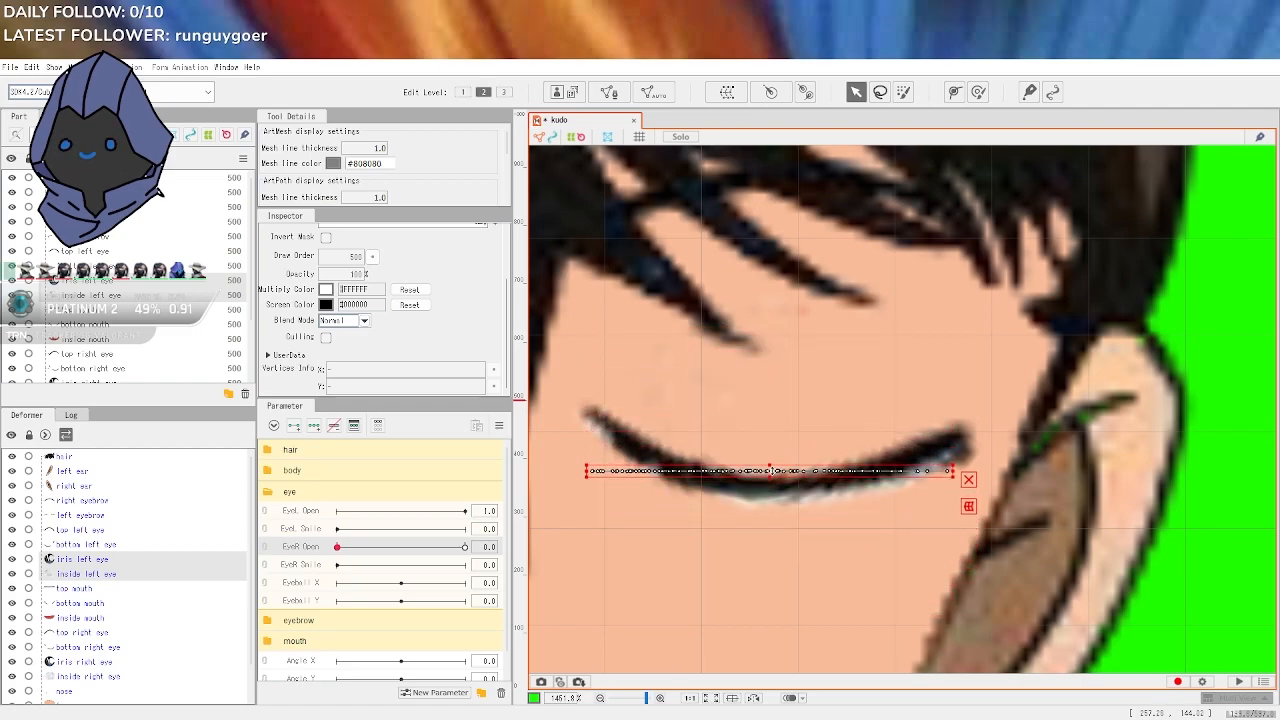
Draw a five-point deform path along the flattened iris left eye and inside left eye, with one point at each corner
click(955, 92)
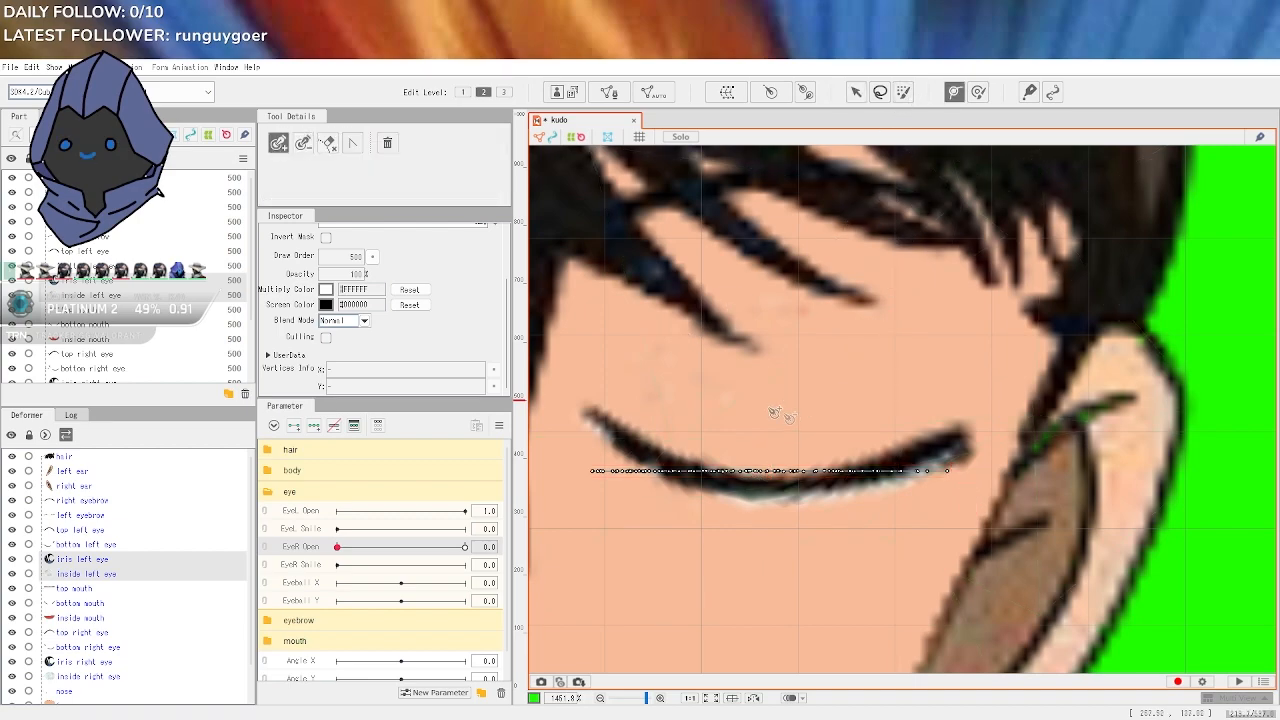
click(592, 471)
click(950, 471)
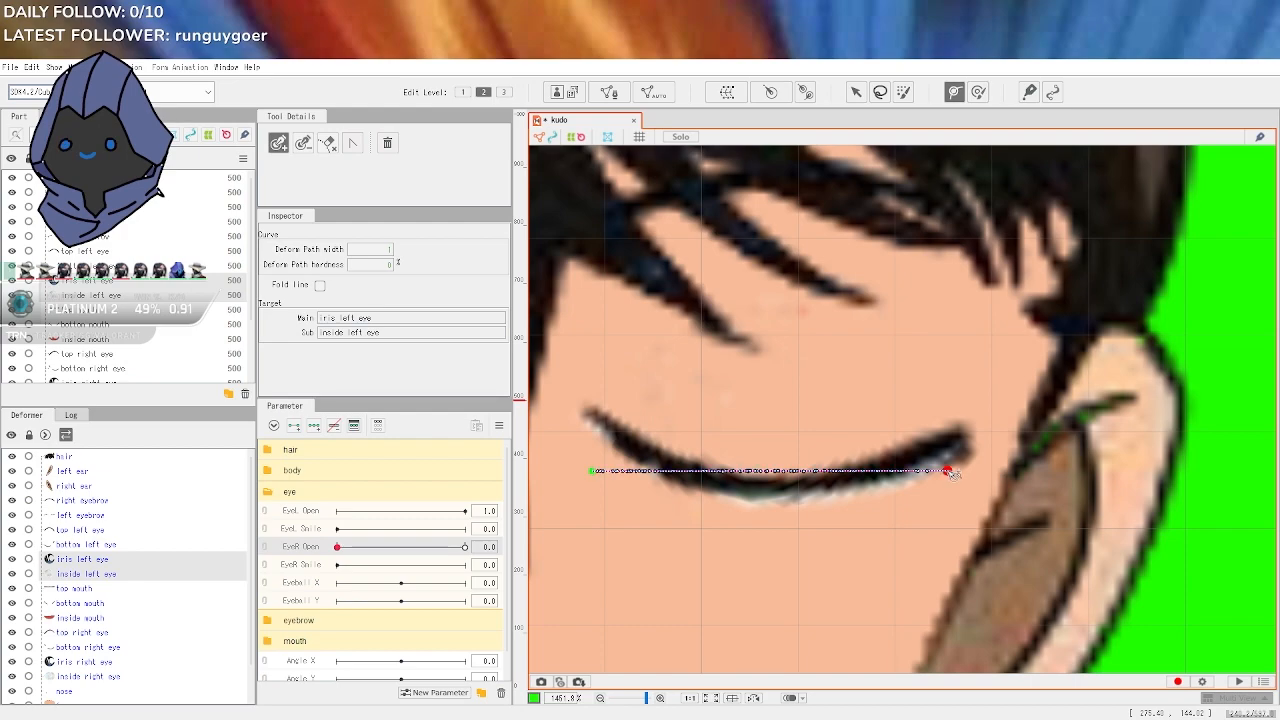
click(764, 472)
click(664, 471)
click(872, 471)
drag(767, 472, 778, 474)
mouse_move(592, 472)
mouse_down()
mouse_move(603, 422)
mouse_move(594, 473)
mouse_up()
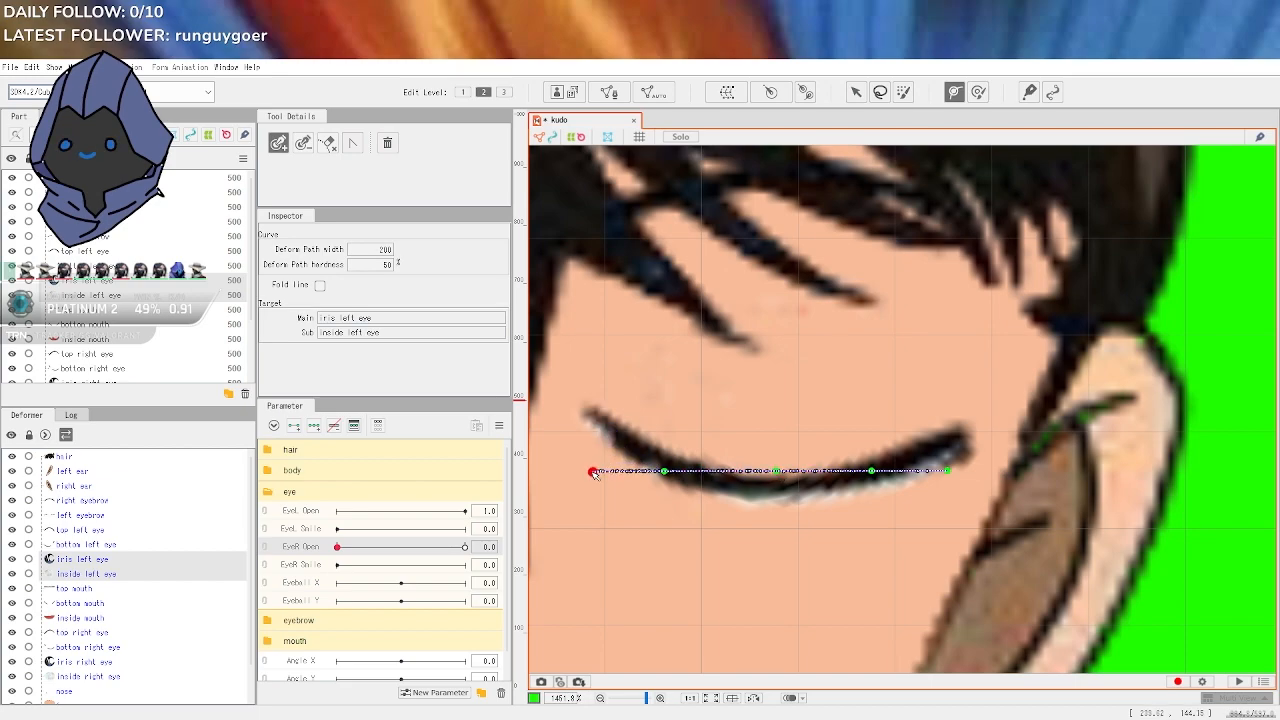
Try bending the shared deform path's first two points onto the closed top lash with the Arrow tool, and undo it
key(v)
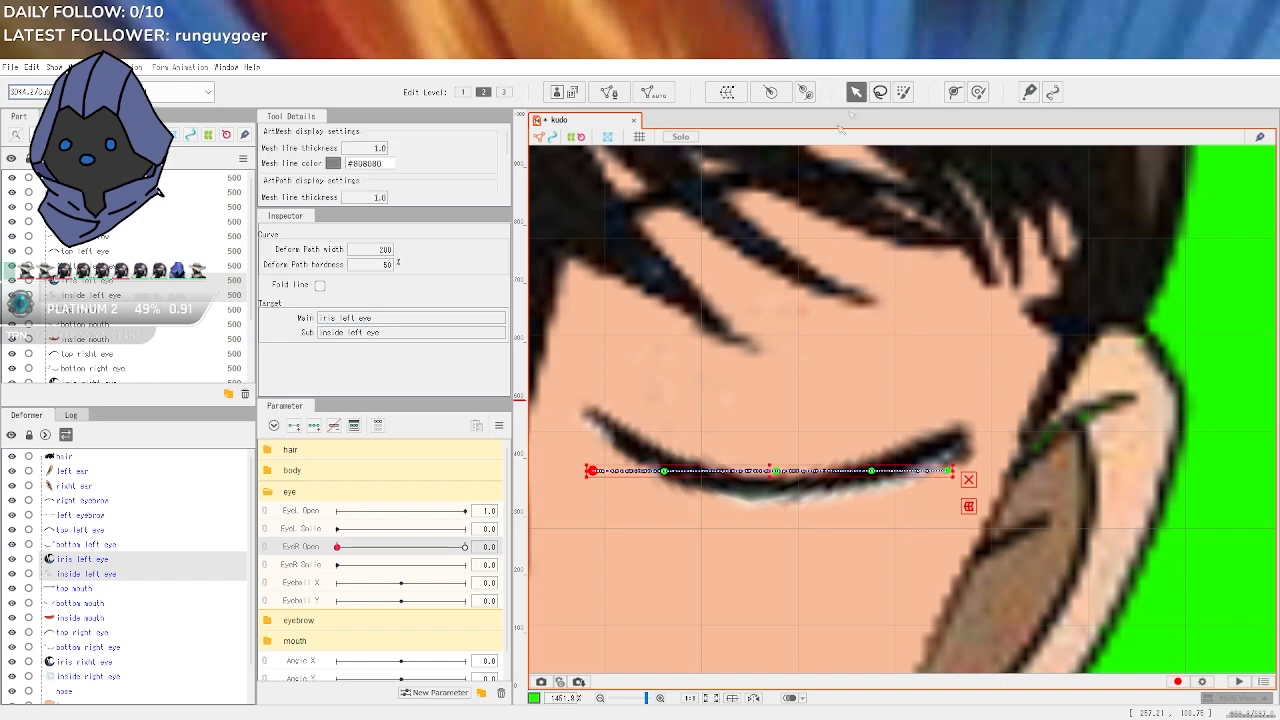
drag(592, 472, 594, 412)
drag(666, 457, 676, 471)
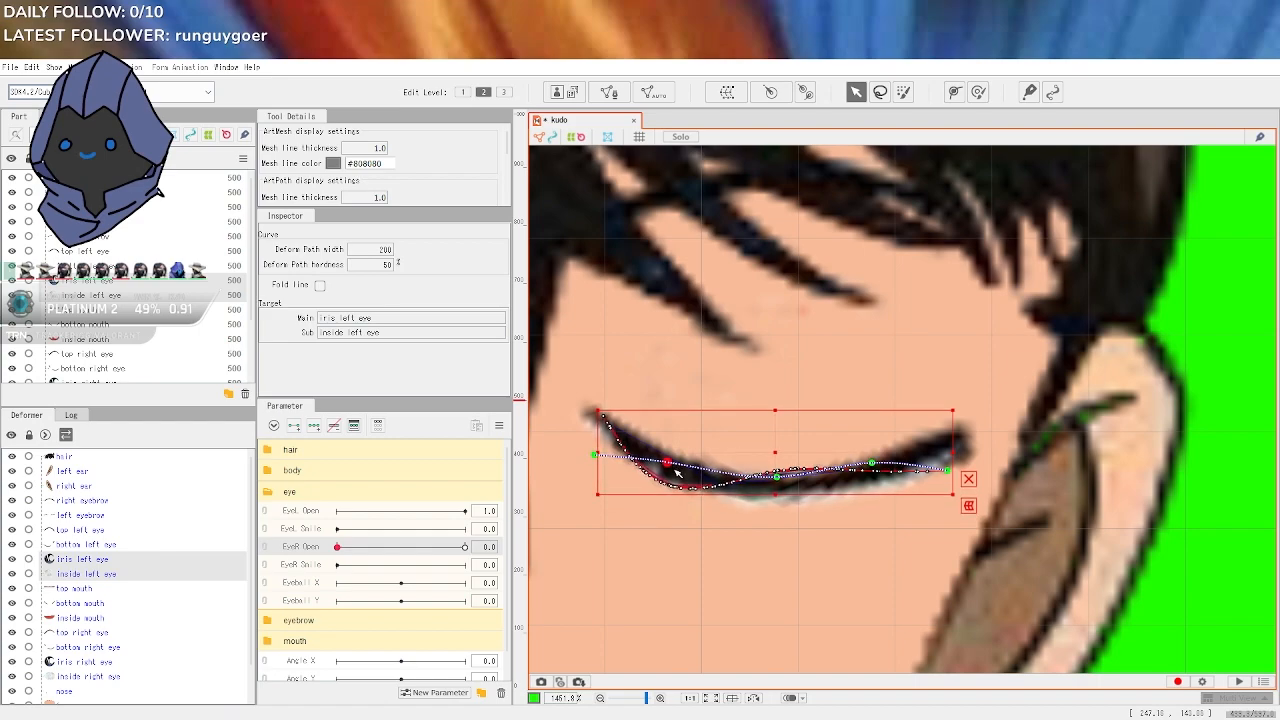
key(ctrl+z)
key(ctrl+z)
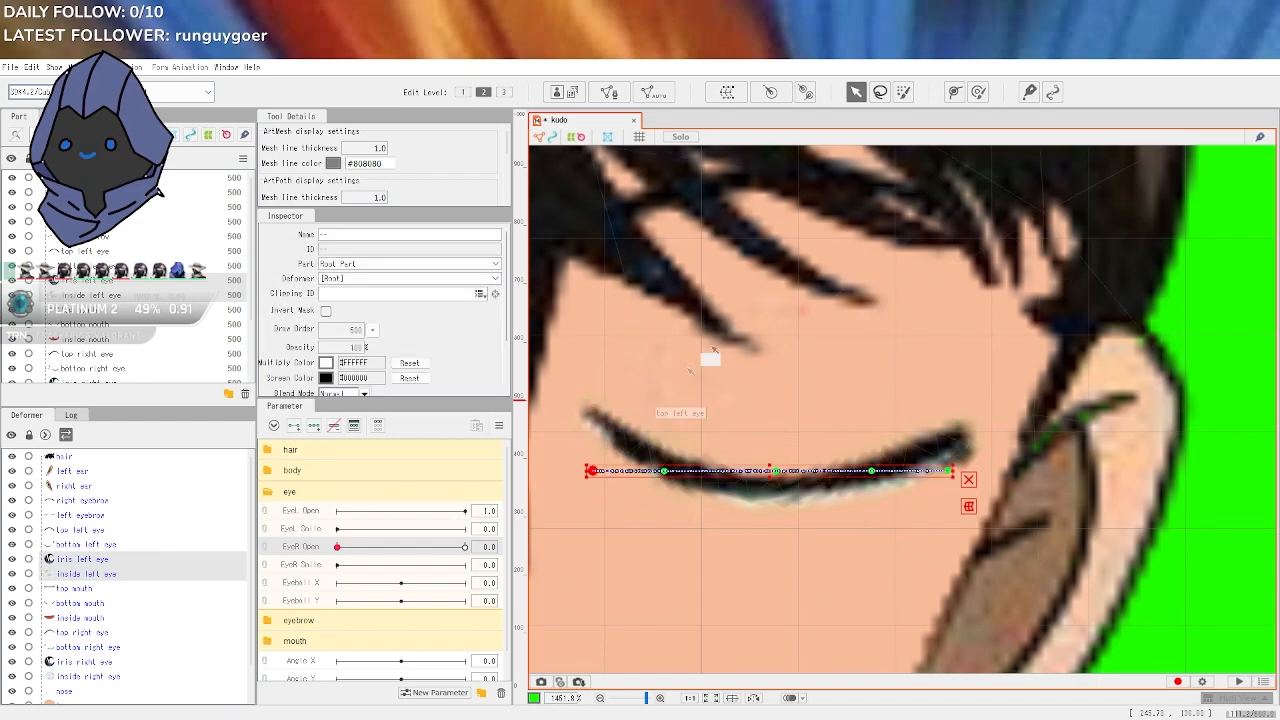
click(598, 477)
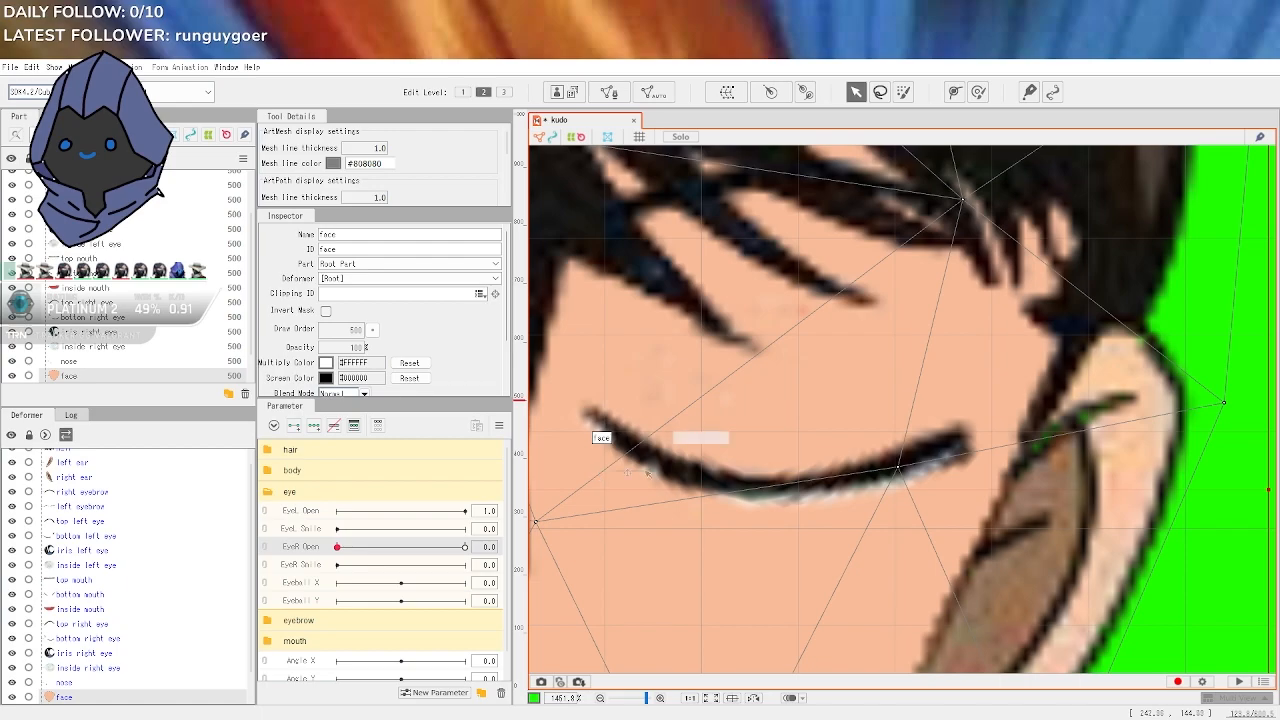
click(714, 488)
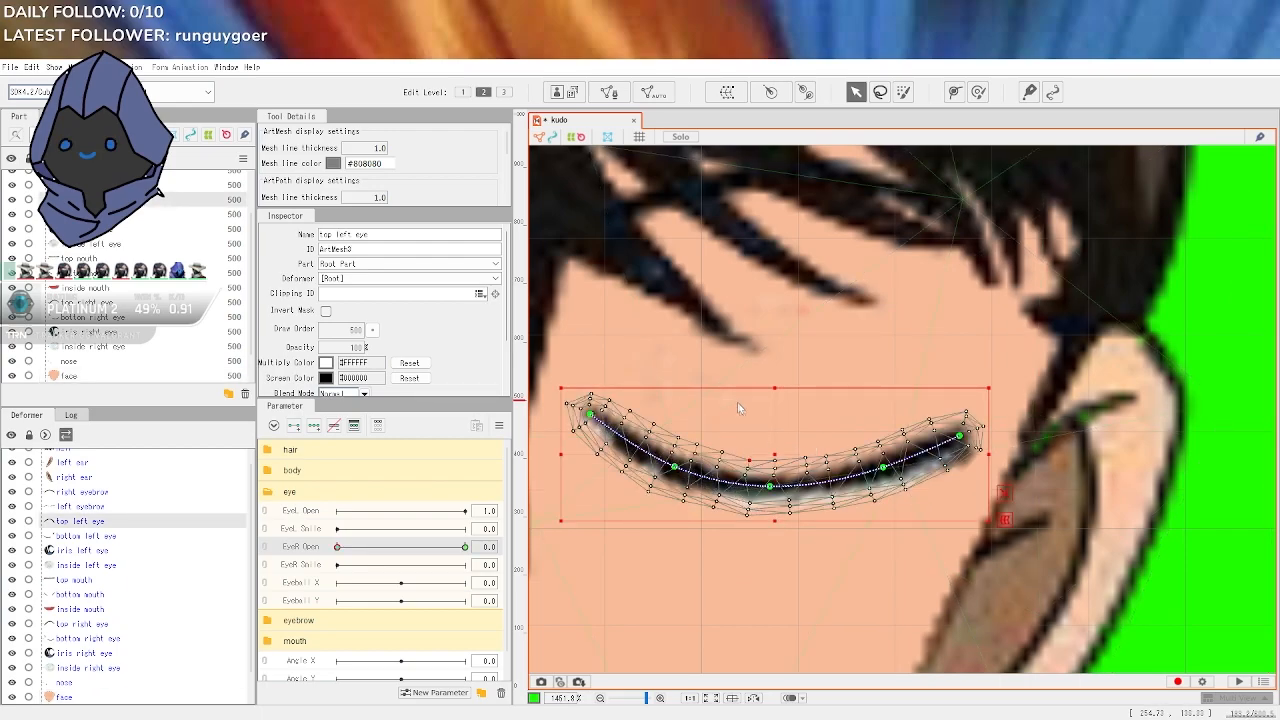
click(789, 448)
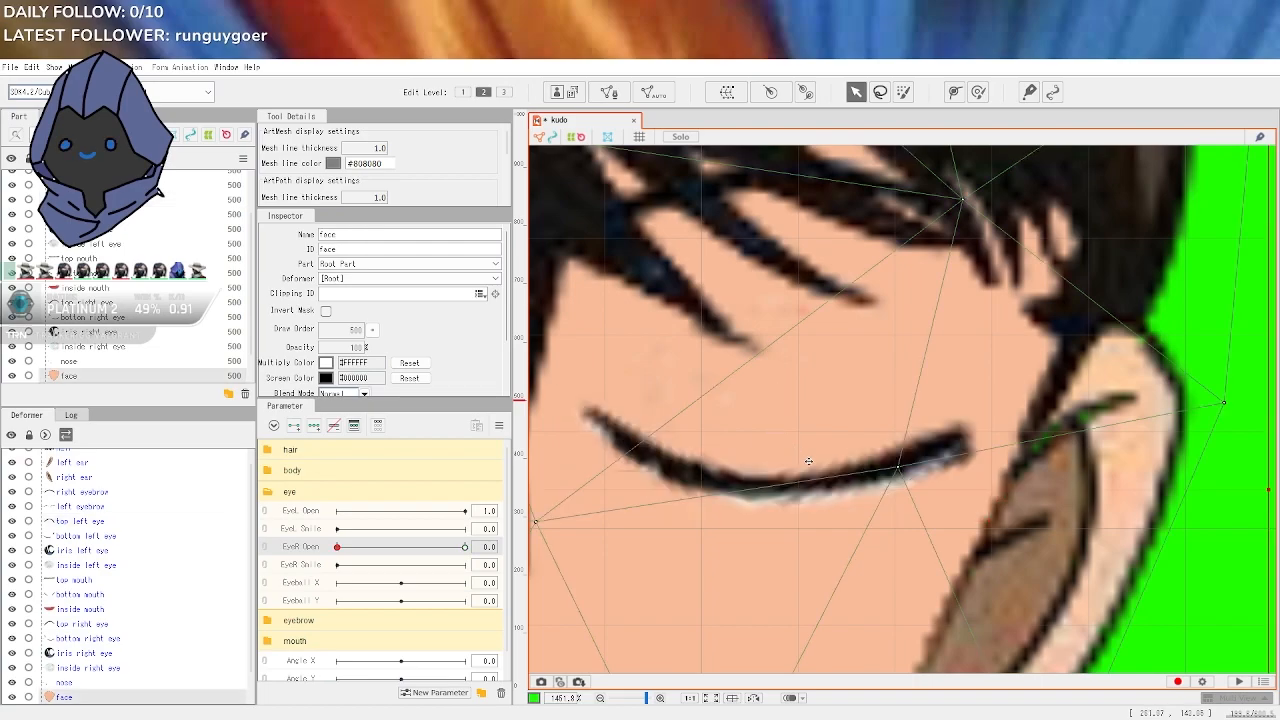
drag(337, 547, 431, 551)
key(ctrl+z)
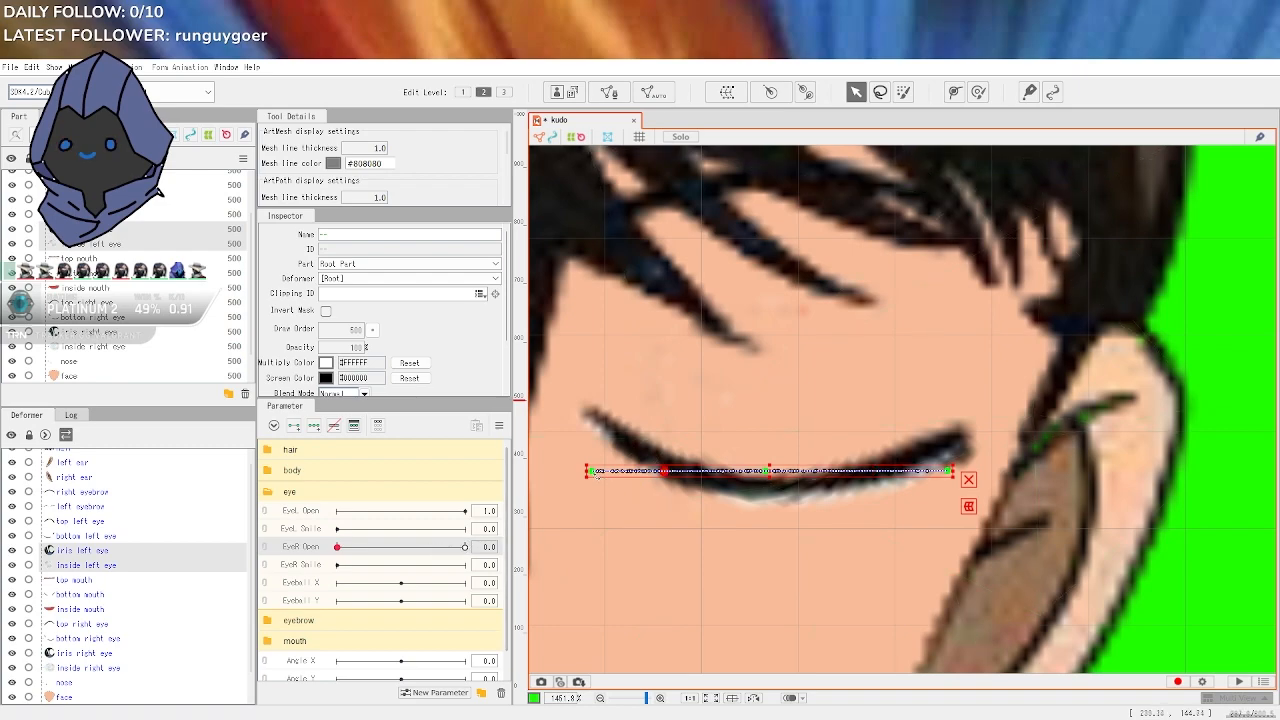
Try to bend the shared deform path's end and inner points onto the closed top lash, and undo it together with the path's points
click(594, 472)
drag(598, 474, 600, 398)
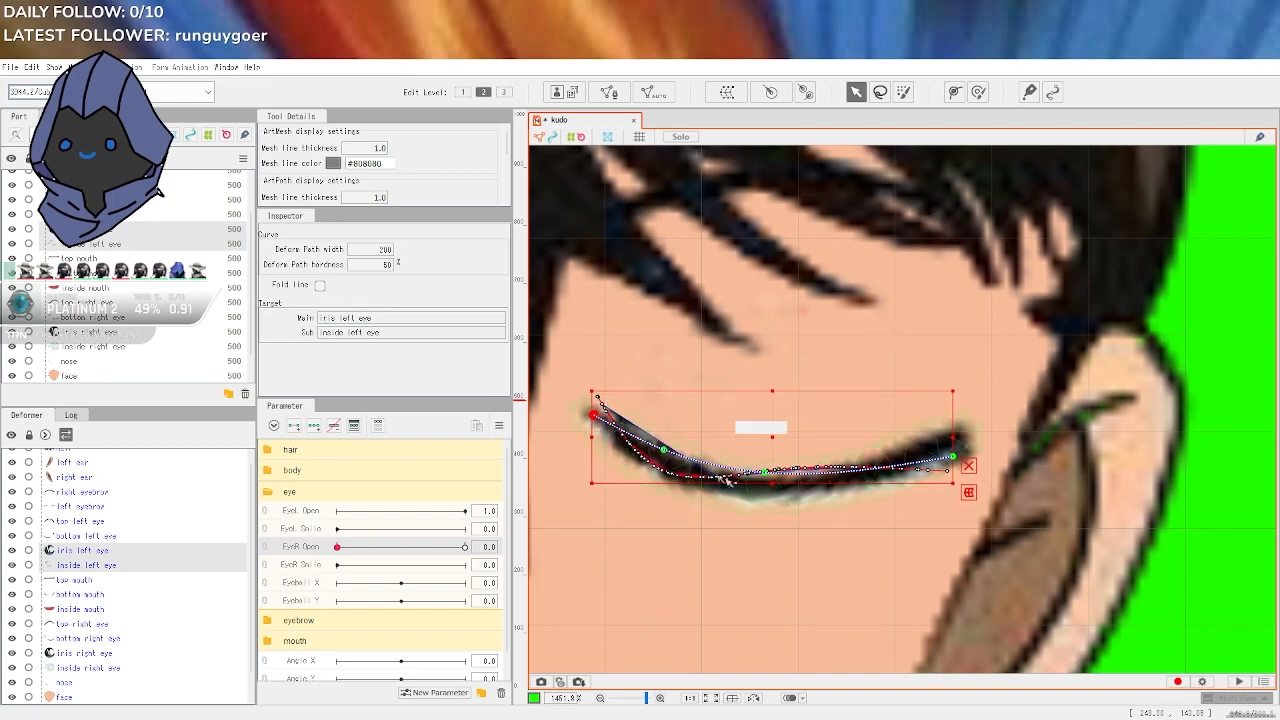
mouse_move(665, 451)
mouse_down()
mouse_move(675, 468)
mouse_move(631, 484)
mouse_move(660, 461)
mouse_up()
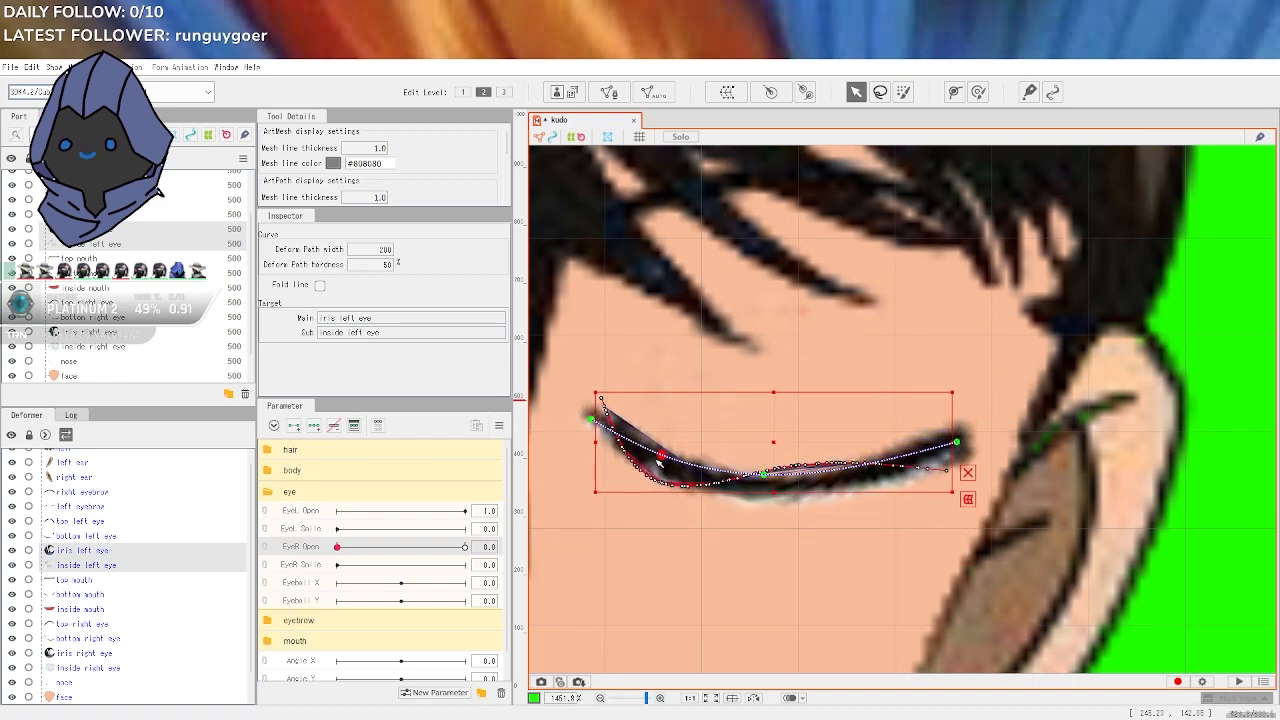
drag(957, 438, 957, 441)
key(ctrl+z)
key(ctrl+z)
key(ctrl+z)
key(ctrl+z)
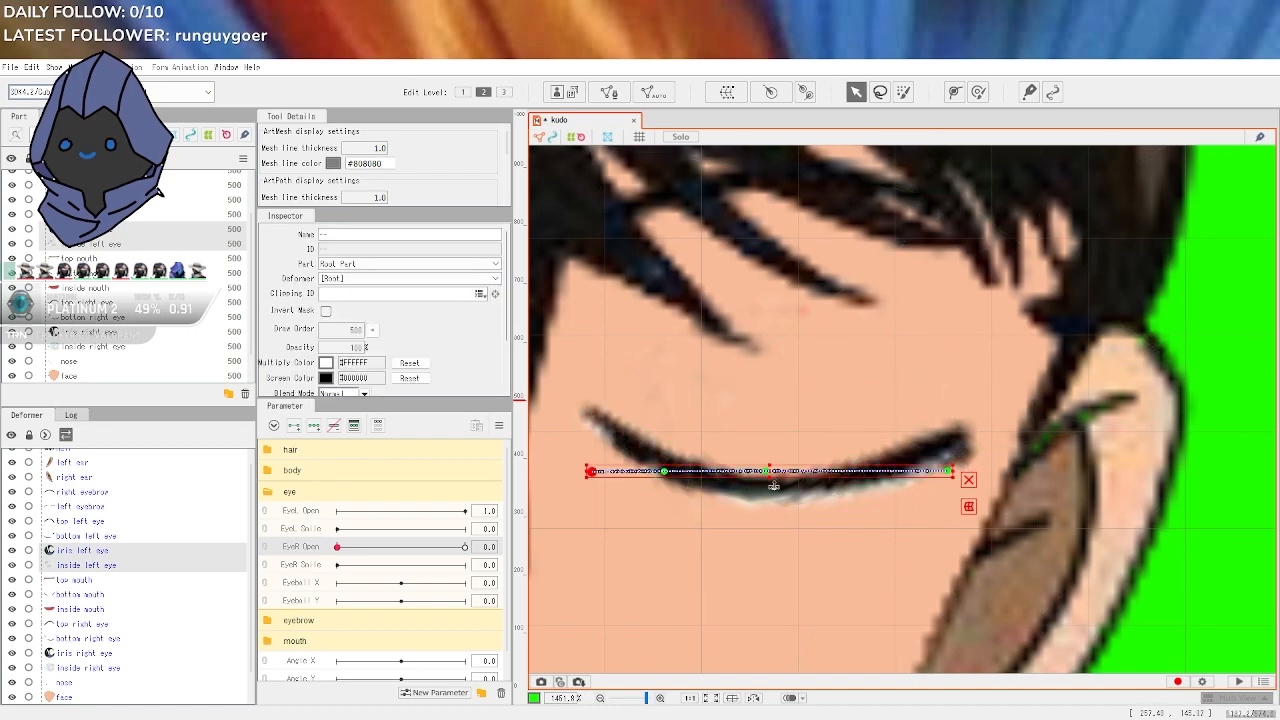
key(ctrl+z)
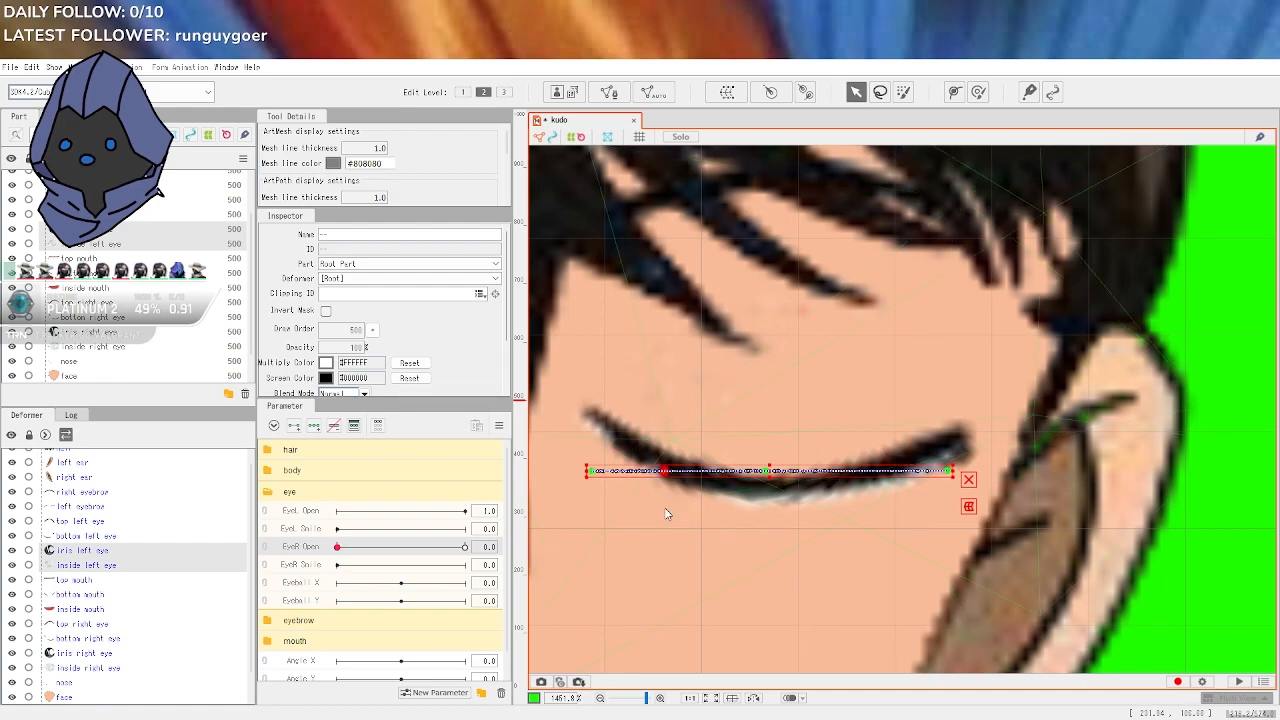
key(ctrl+z)
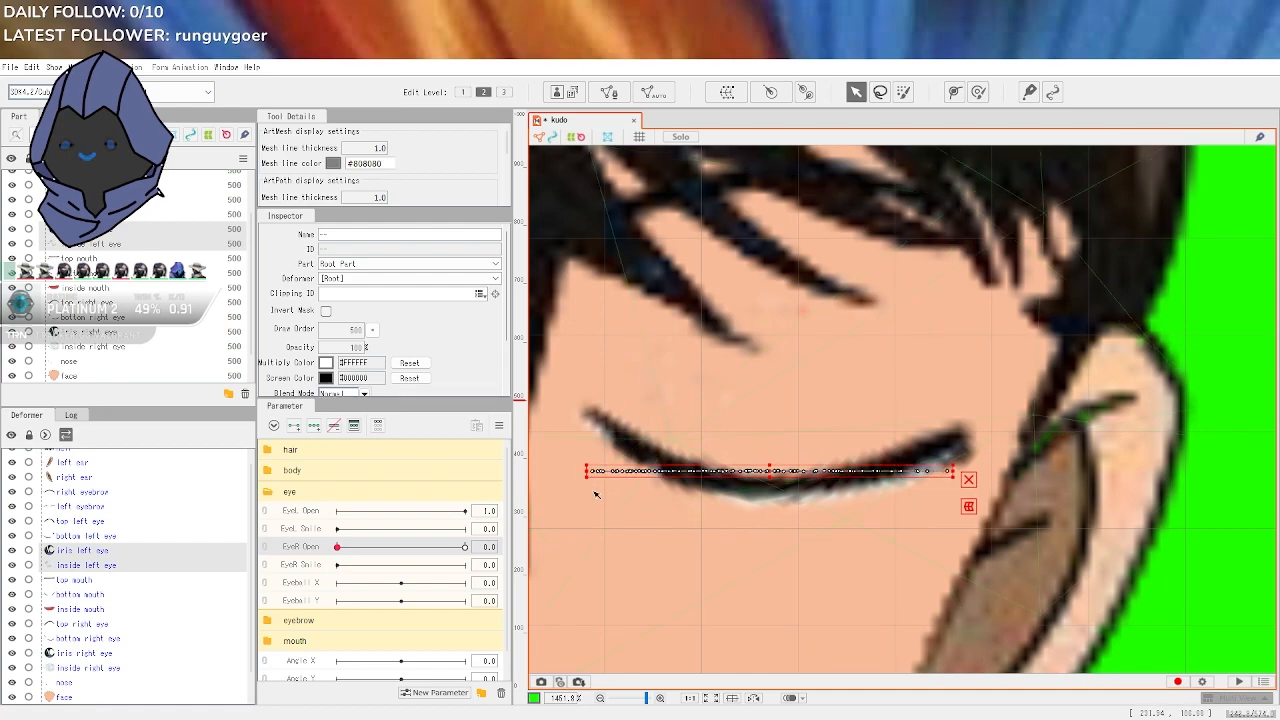
Redraw a five-point deform path along the flattened iris left eye and inside left eye, with its end points slightly beyond both corners
click(955, 92)
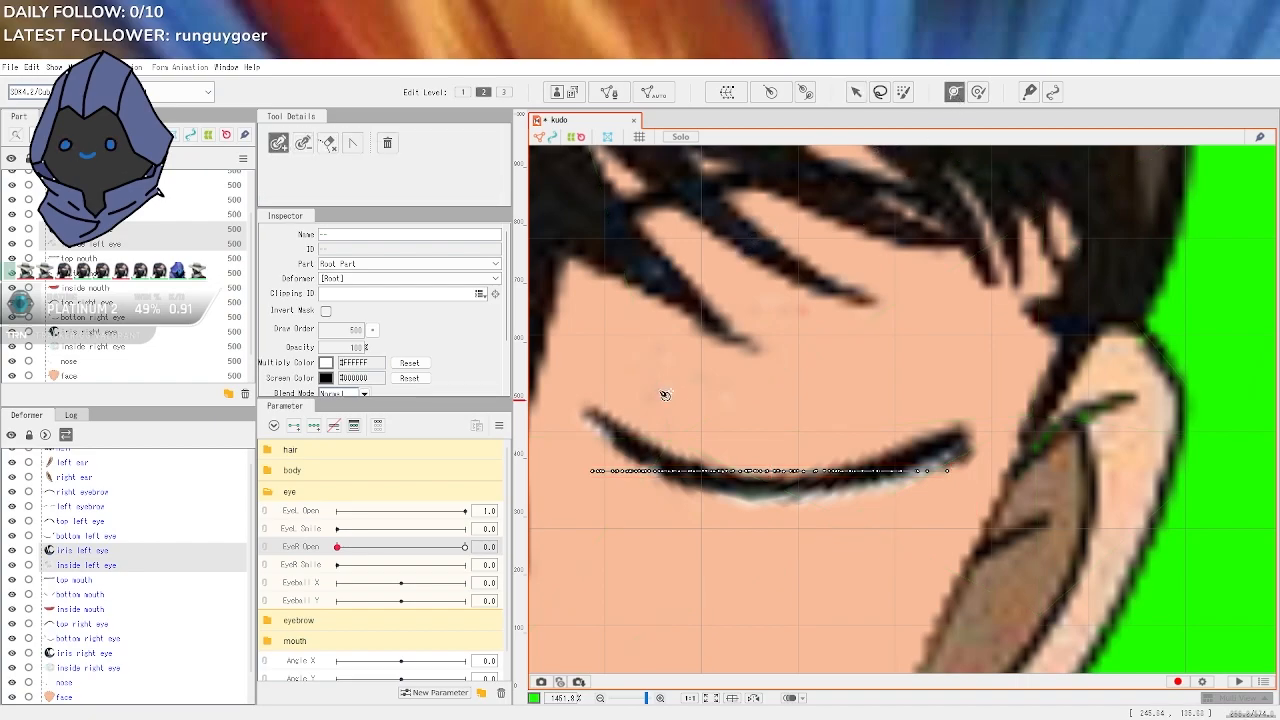
click(585, 472)
click(958, 472)
mouse_move(582, 472)
mouse_down()
mouse_move(597, 418)
mouse_move(581, 473)
mouse_up()
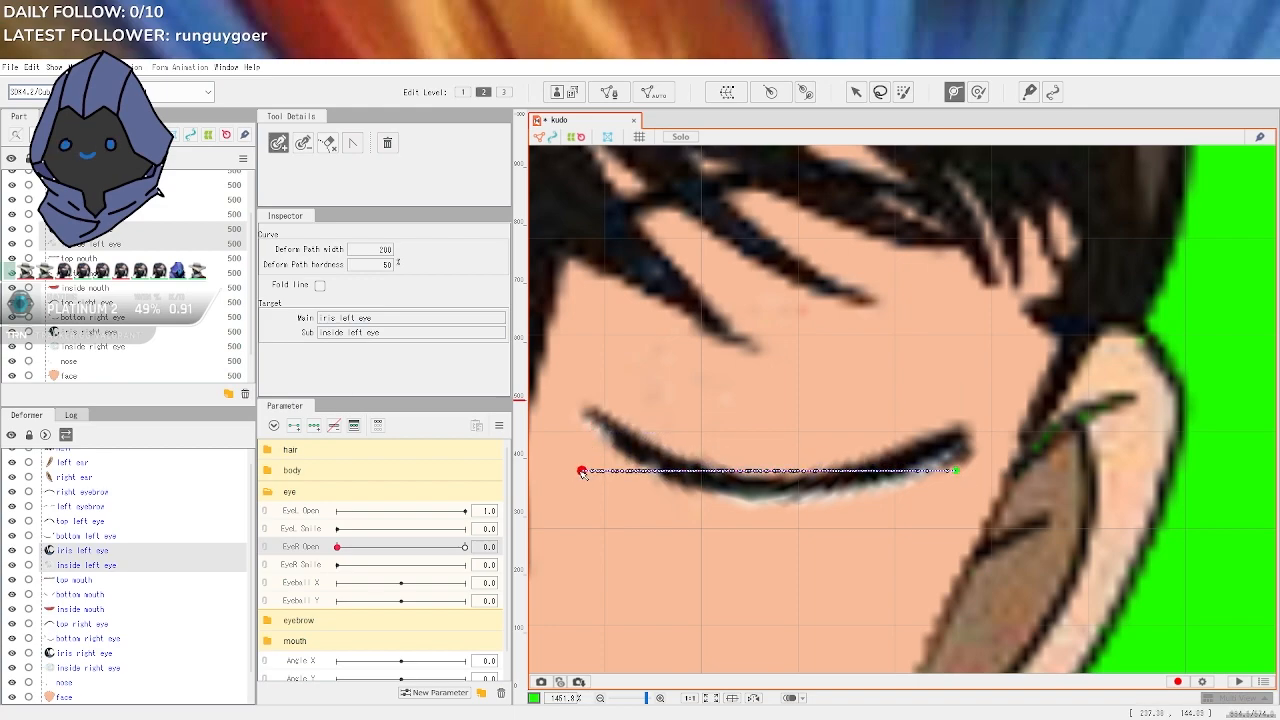
click(765, 471)
click(651, 471)
click(860, 471)
click(856, 92)
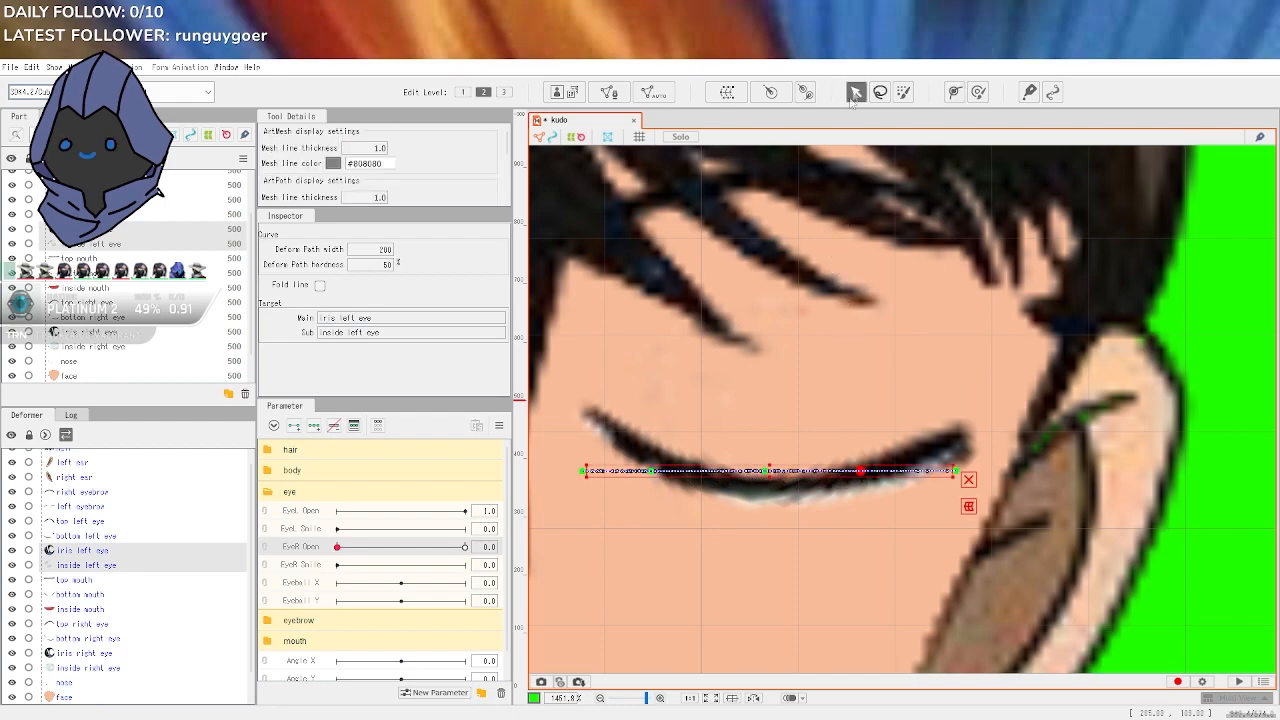
click(572, 470)
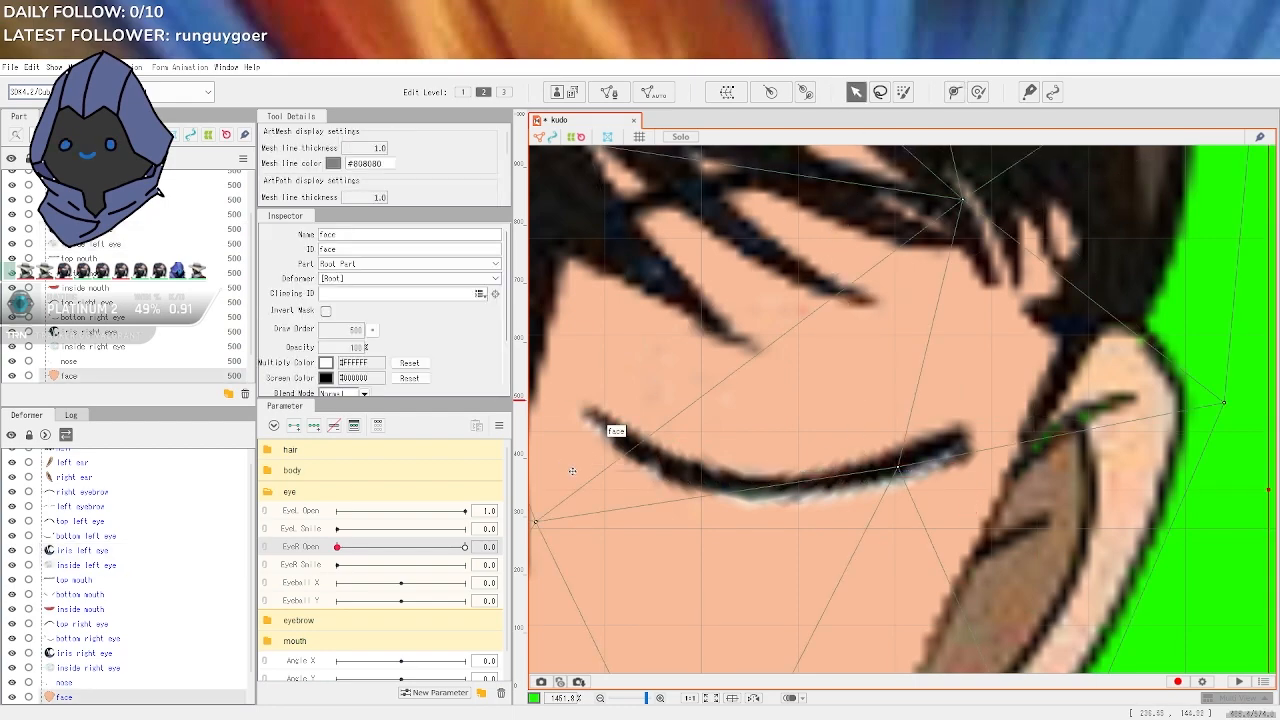
click(632, 456)
click(760, 480)
click(719, 485)
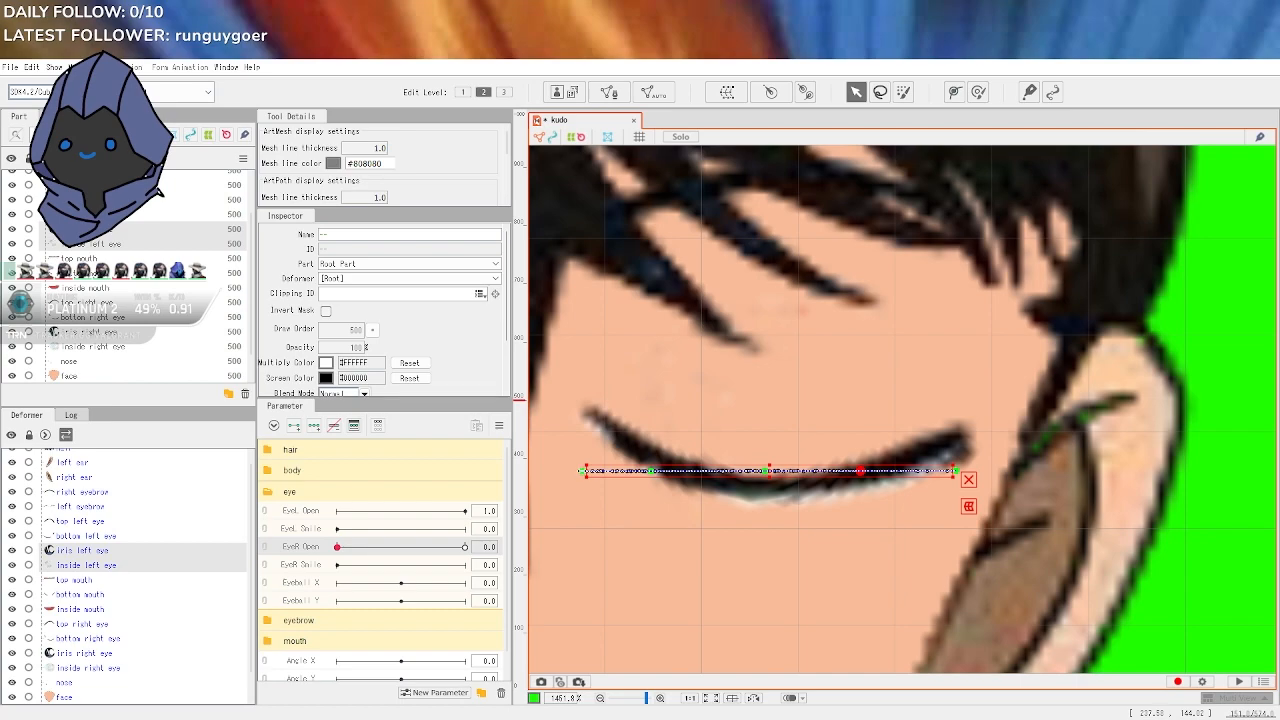
Try to bend the flattened iris and inside left eye along the closed top lash by moving the deform path's points onto its curve
scroll(585, 470, up, 4)
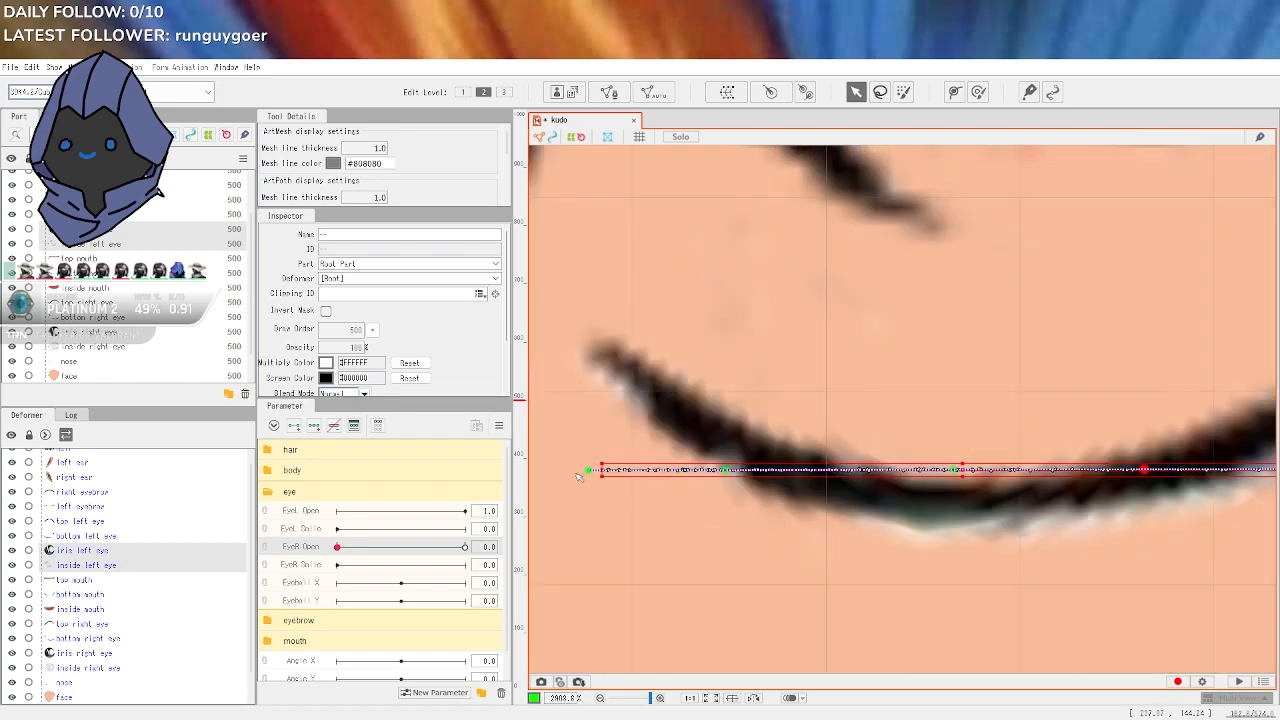
drag(588, 470, 636, 280)
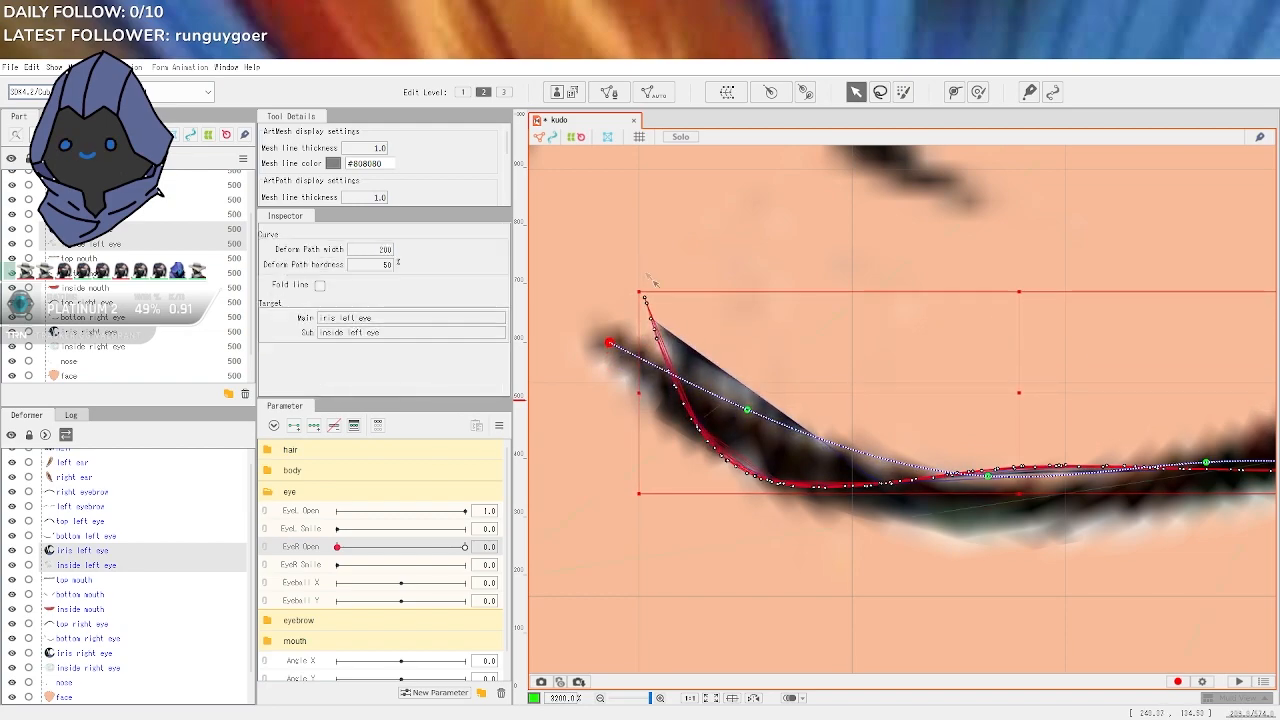
drag(748, 411, 743, 452)
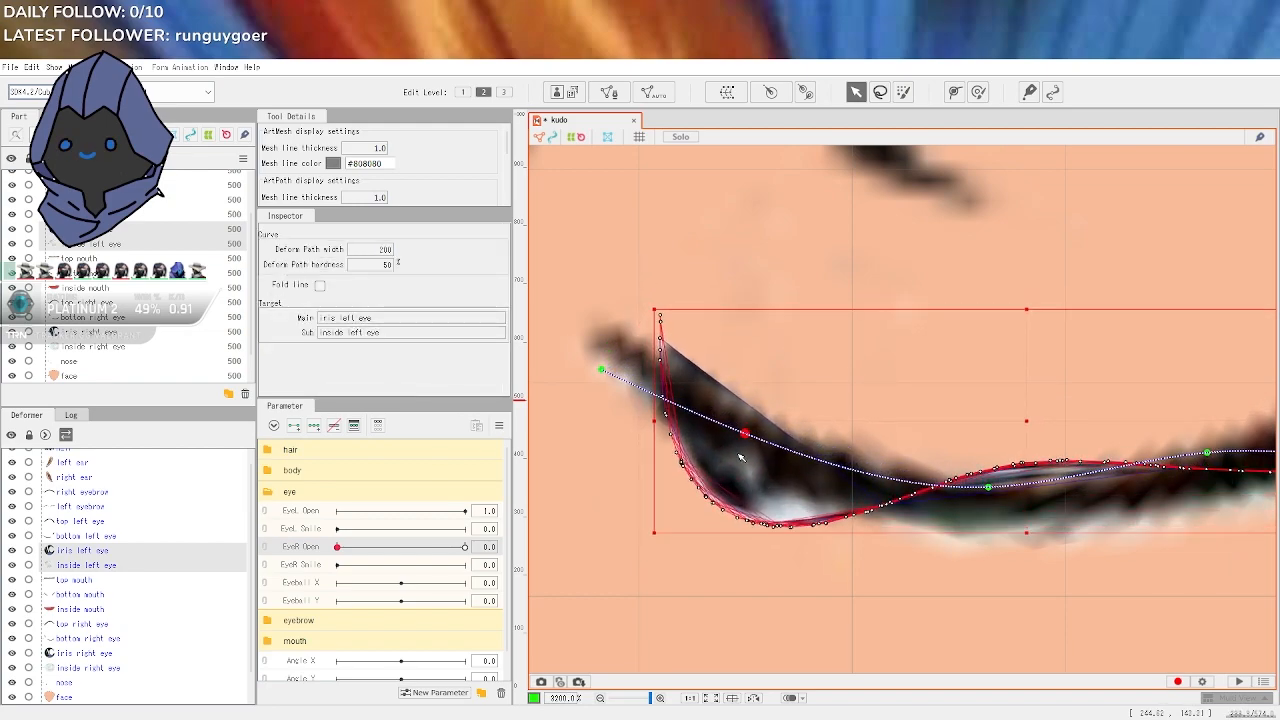
drag(990, 488, 987, 515)
scroll(1146, 556, down, 3)
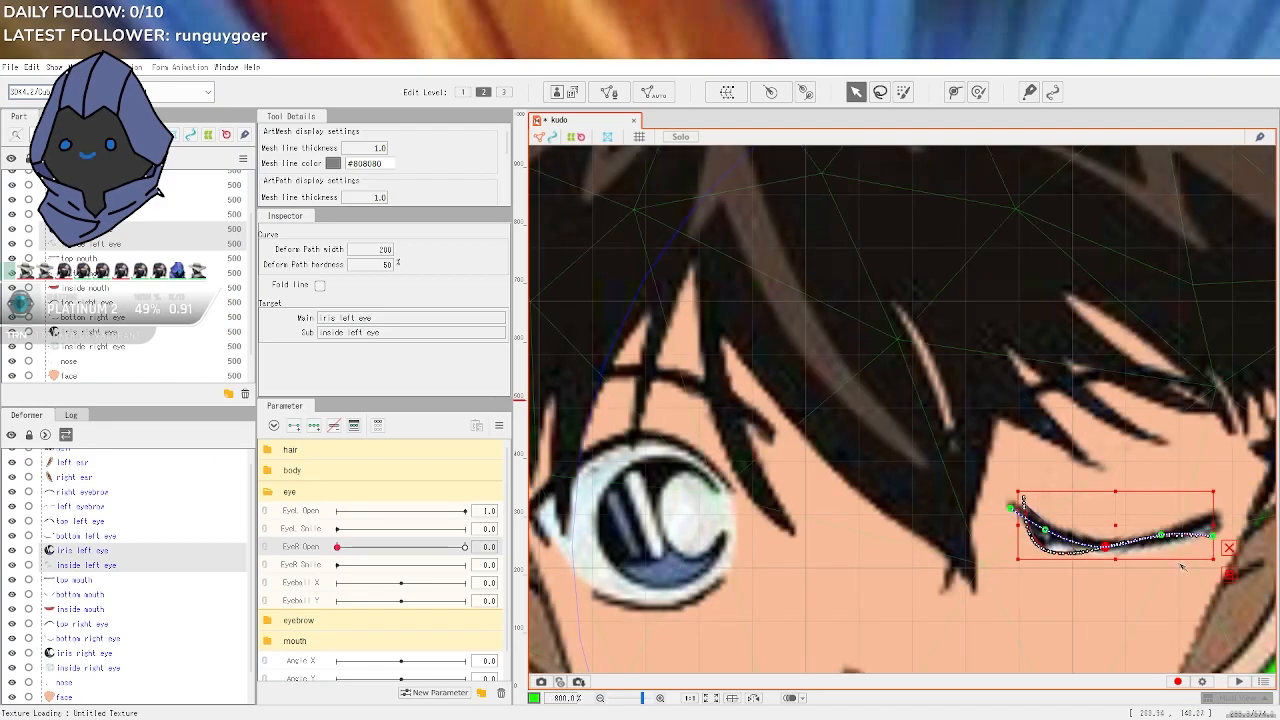
scroll(1181, 561, up, 3)
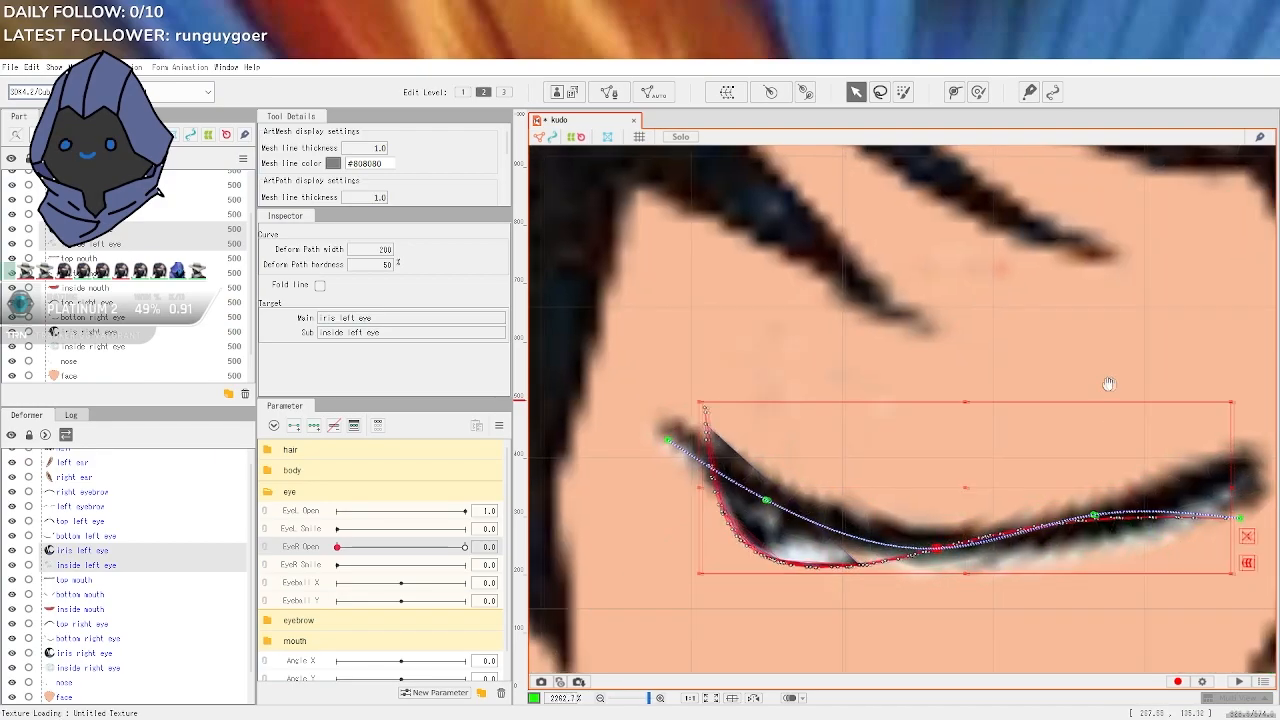
drag(1112, 384, 879, 359)
drag(1009, 496, 1012, 444)
scroll(822, 497, down, 1)
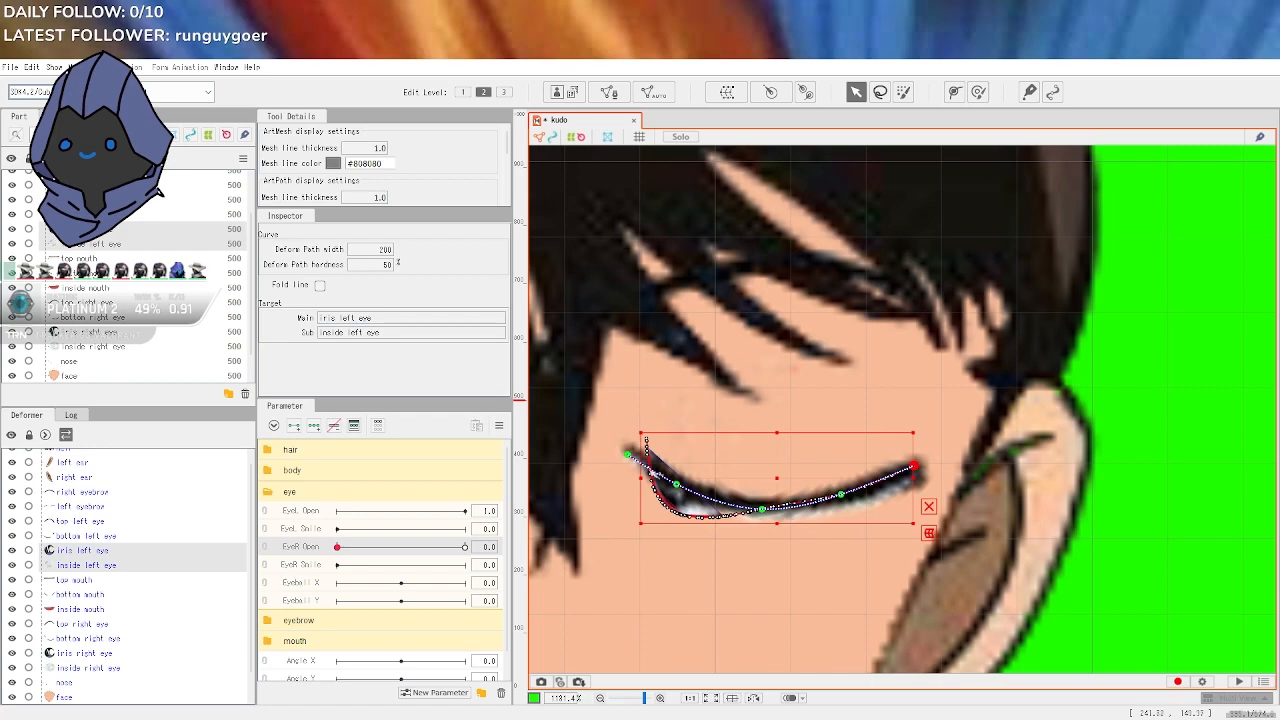
Undo the path bending, the deform path and the flattening of the iris left eye and inside left eye
drag(337, 547, 398, 549)
right_click(398, 549)
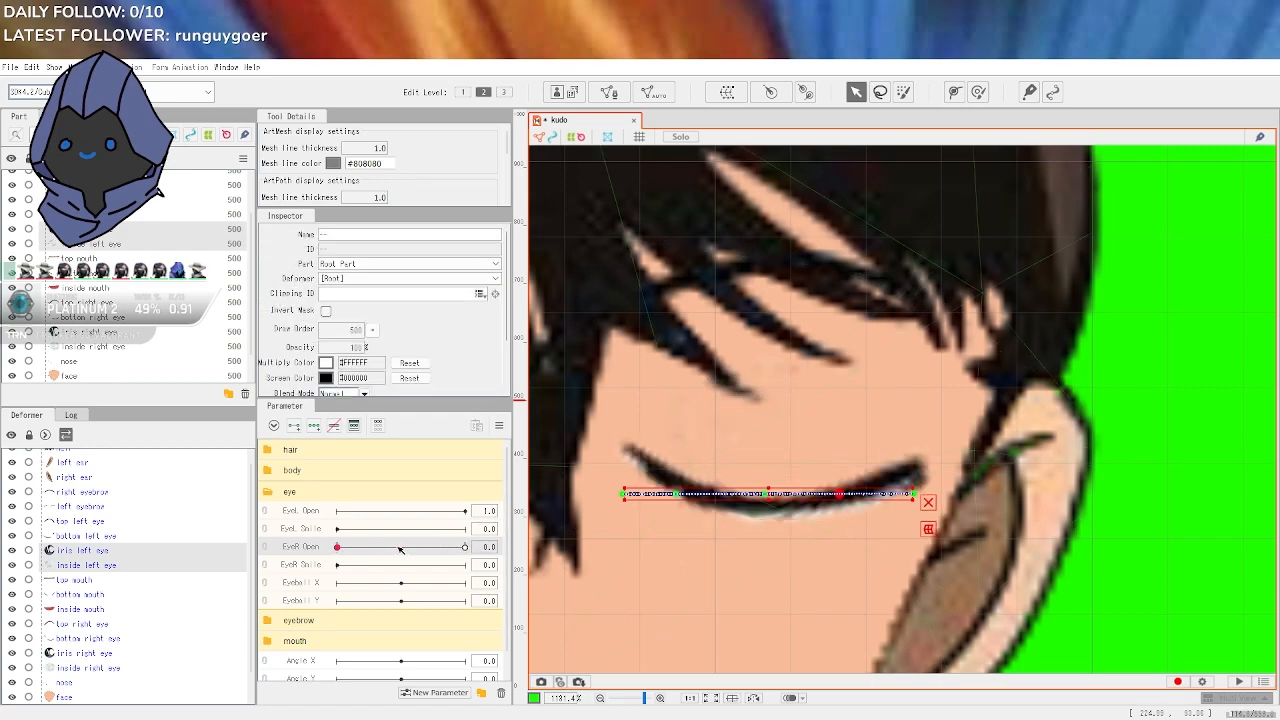
key(ctrl+z)
key(ctrl+z)
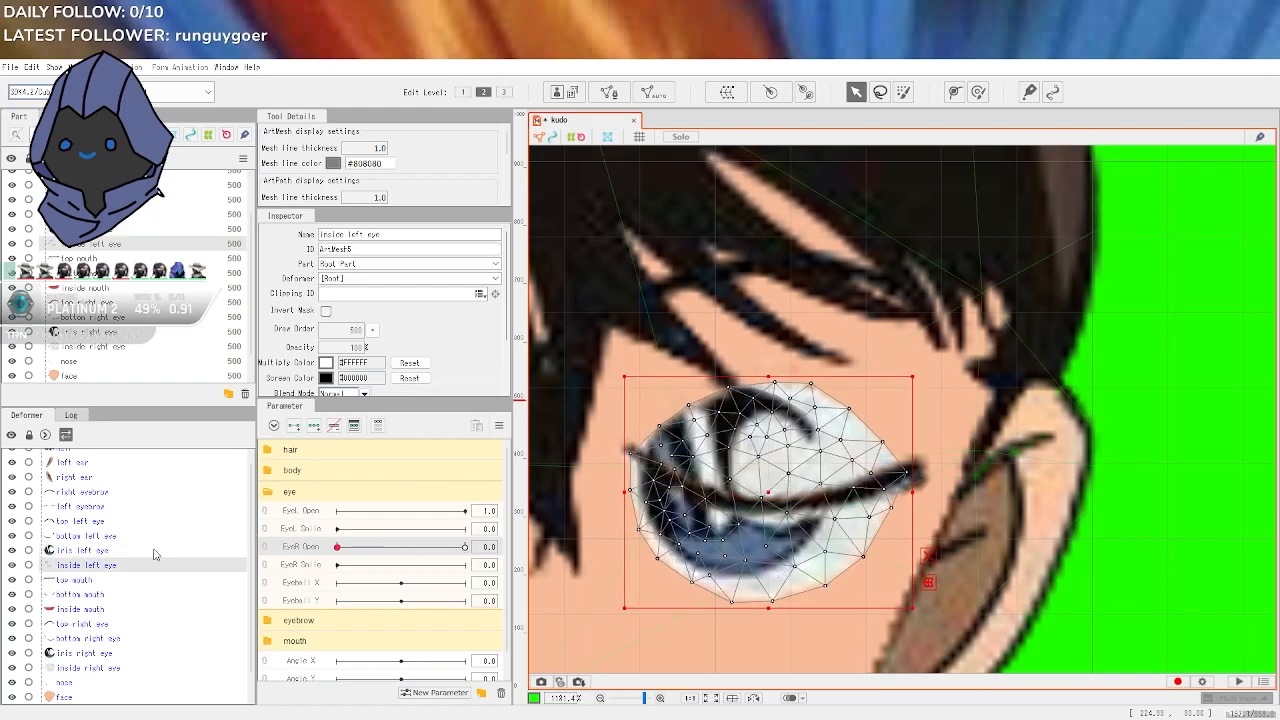
Select the iris left eye and inside left eye together and check the options available for the pair
click(650, 478)
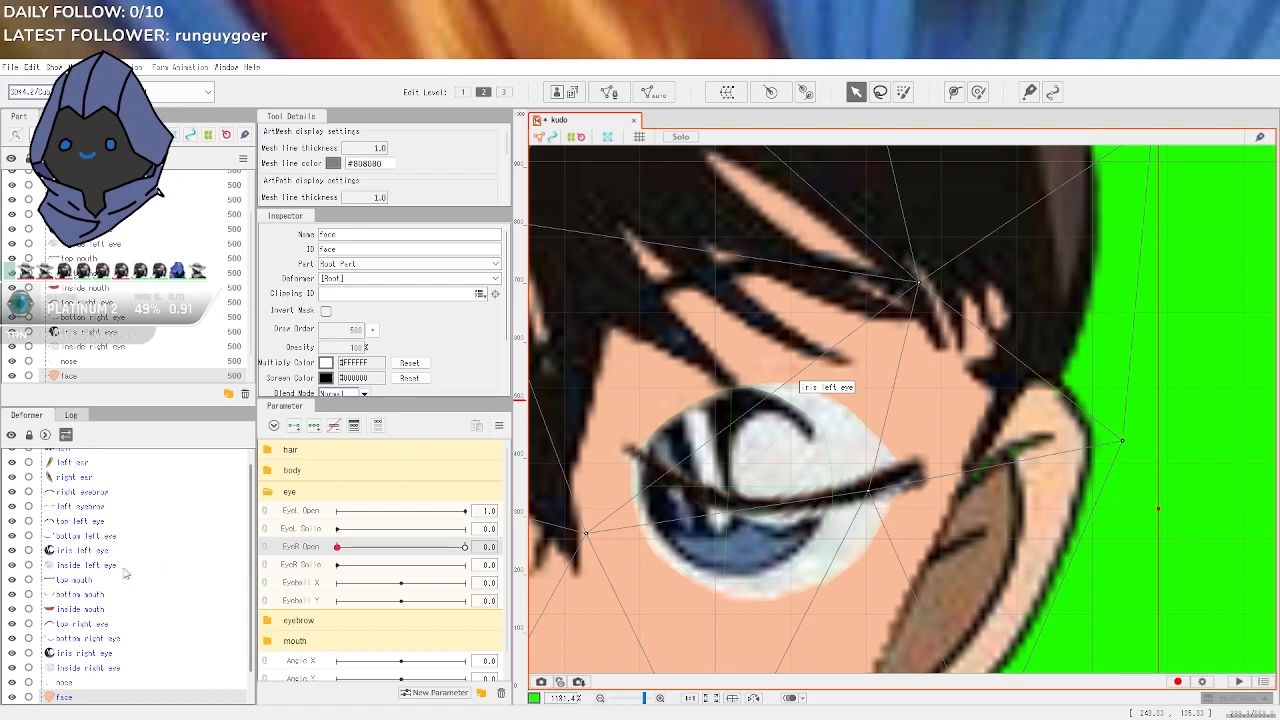
click(97, 552)
click(96, 566)
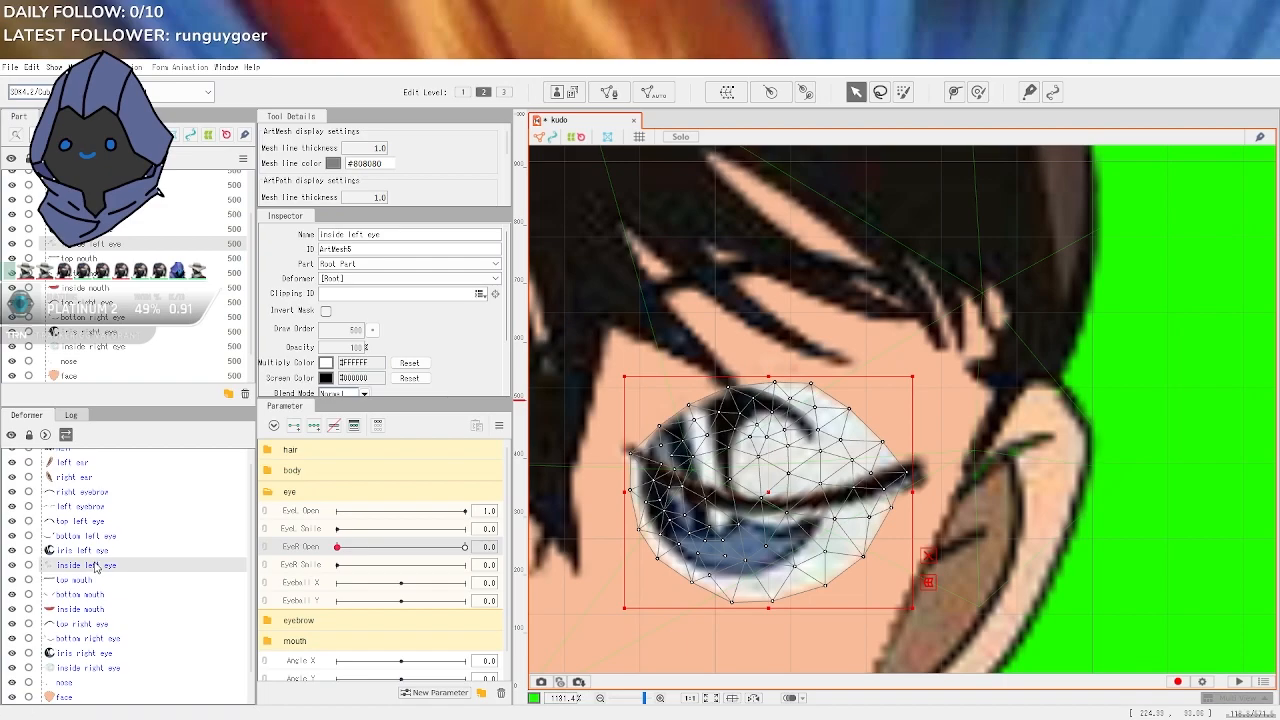
click(95, 551)
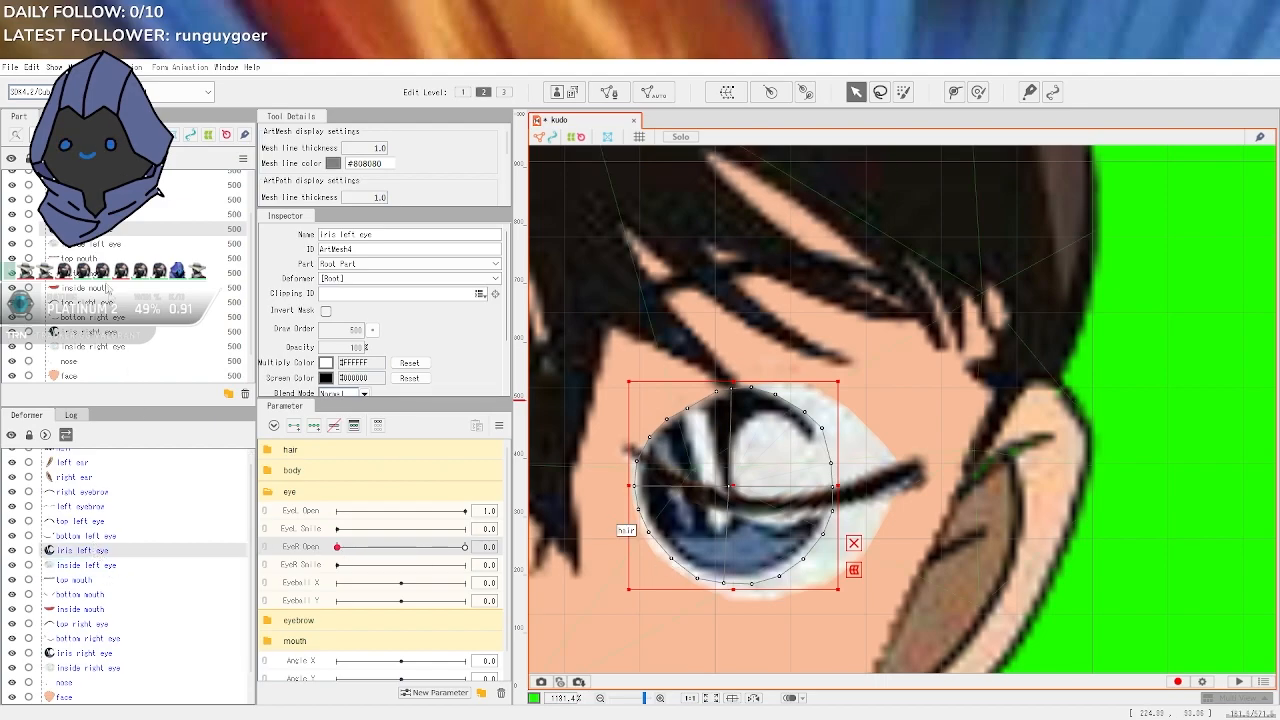
mouse_move(104, 234)
mouse_down()
mouse_move(106, 247)
mouse_move(108, 235)
mouse_up()
ctrl+click(108, 235)
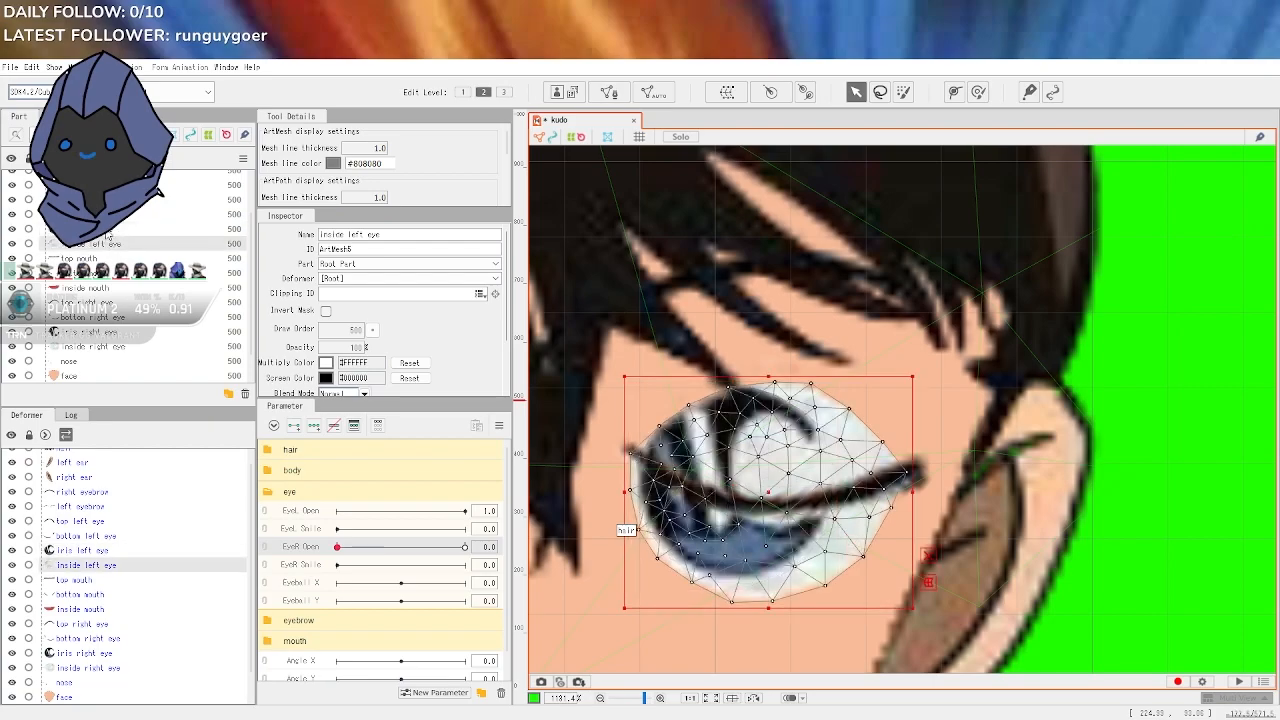
right_click(108, 235)
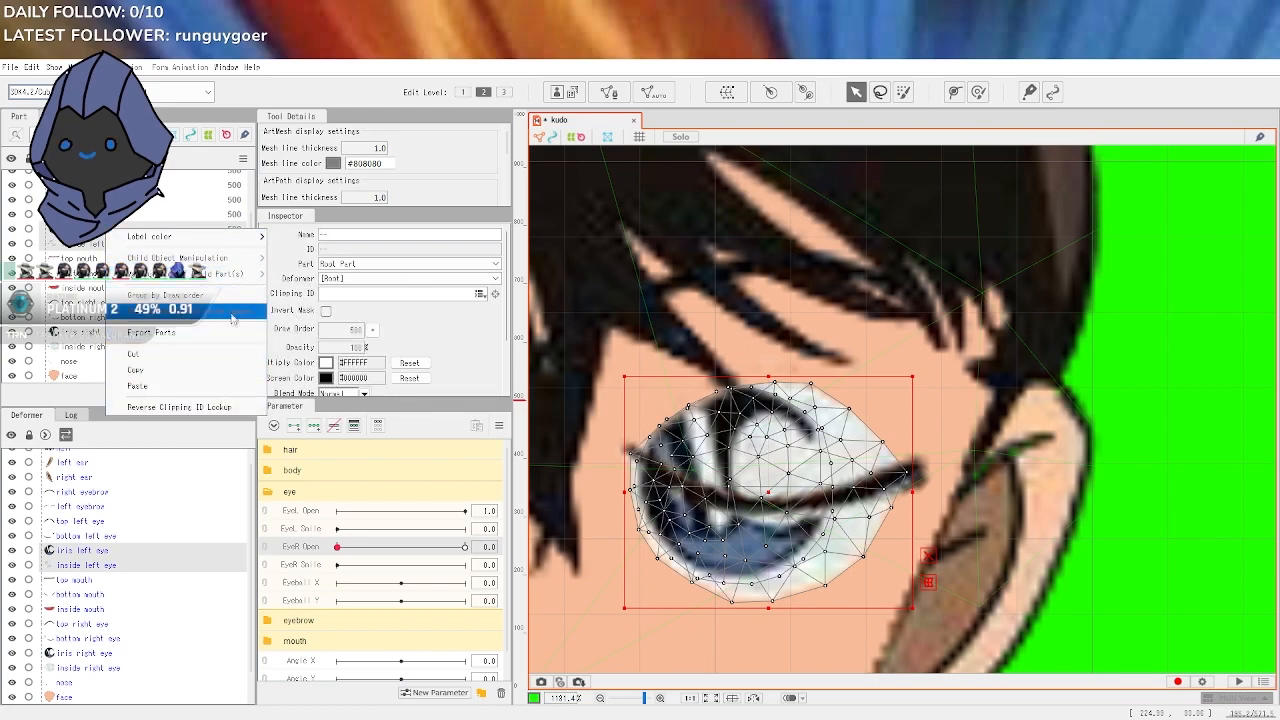
Check the iris left eye's part options and its Deformer setting, and reselect it together with the inside left eye
click(86, 244)
click(83, 229)
right_click(83, 229)
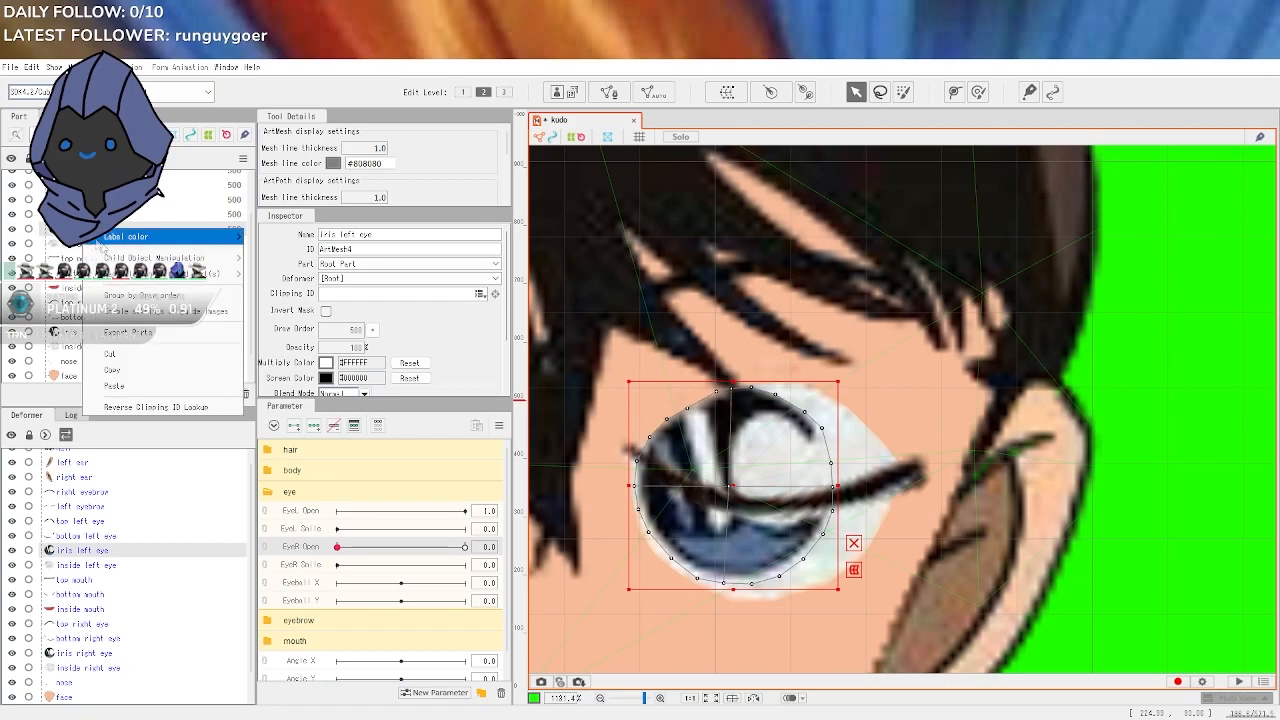
click(335, 318)
click(404, 278)
click(404, 279)
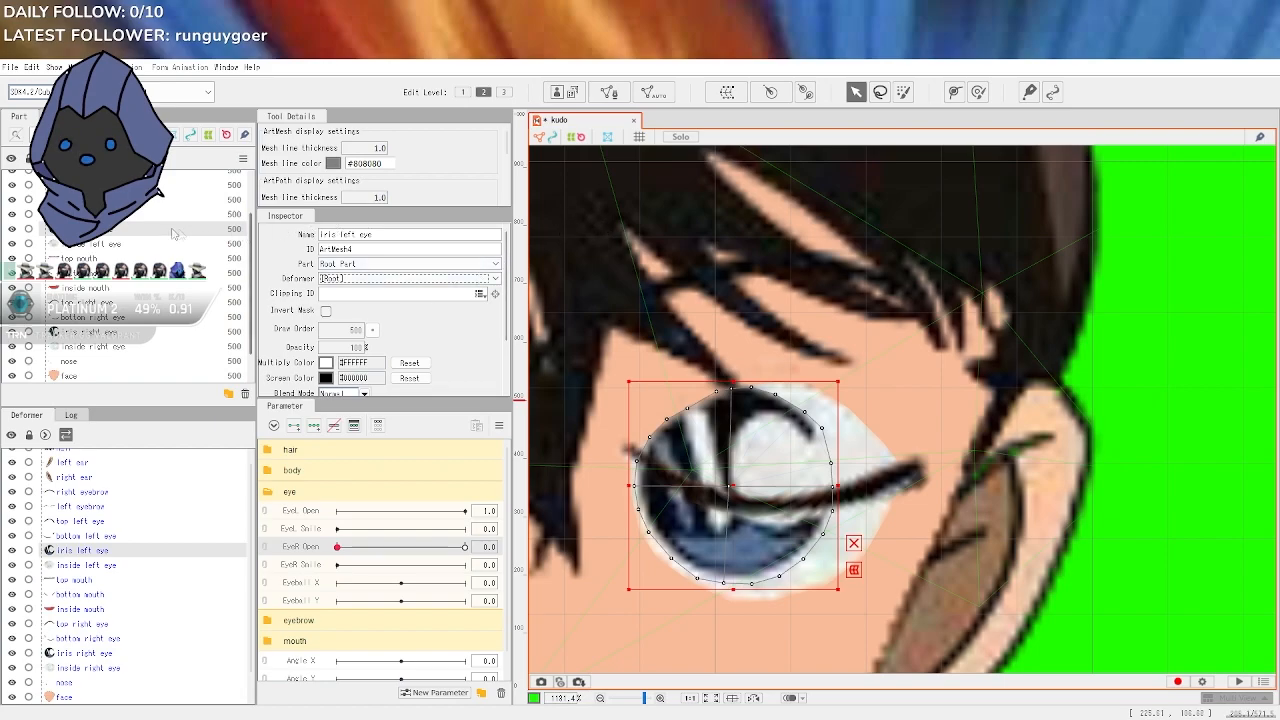
ctrl+click(110, 240)
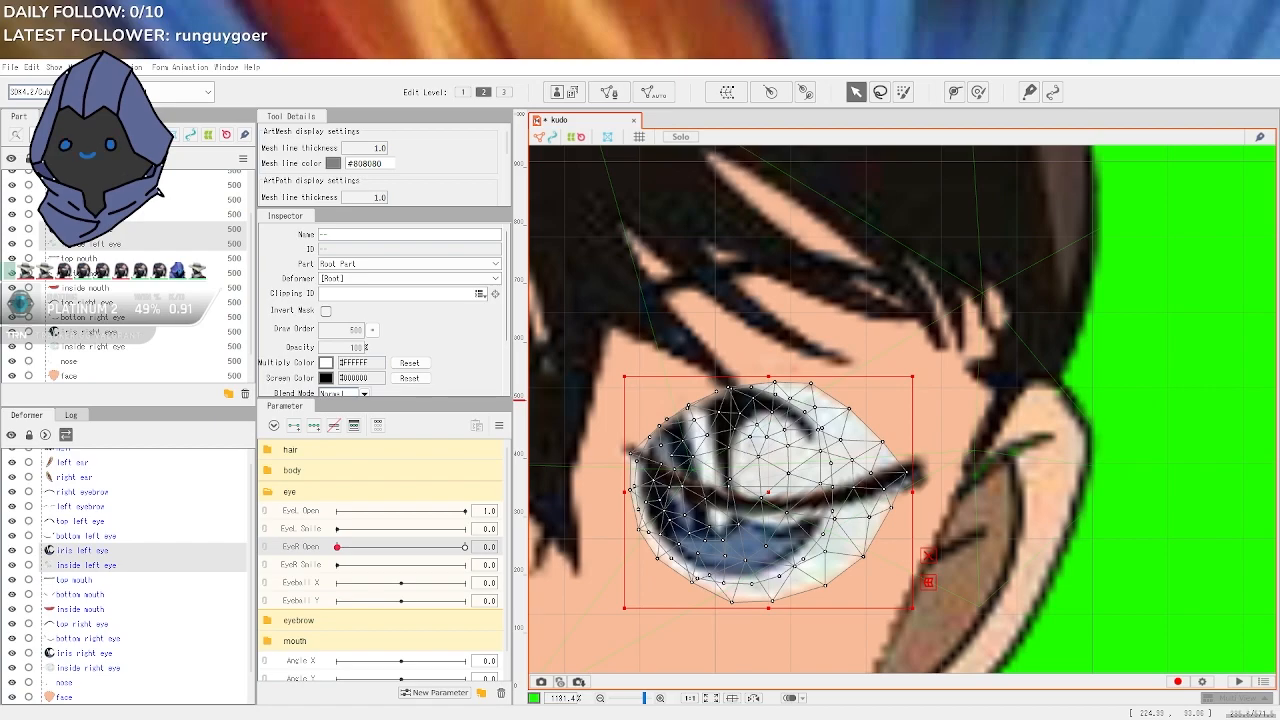
Lock the iris left eye to isolate the inside left eye, and unlock it
click(82, 550)
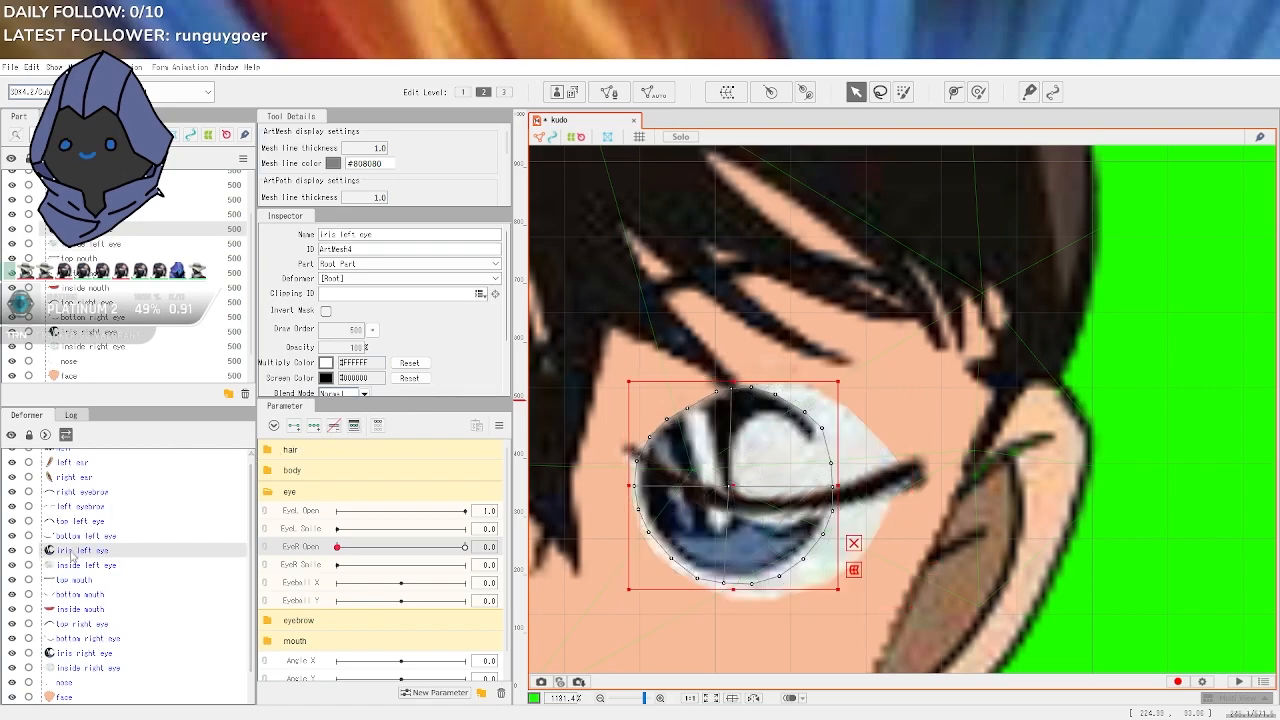
click(28, 550)
click(90, 565)
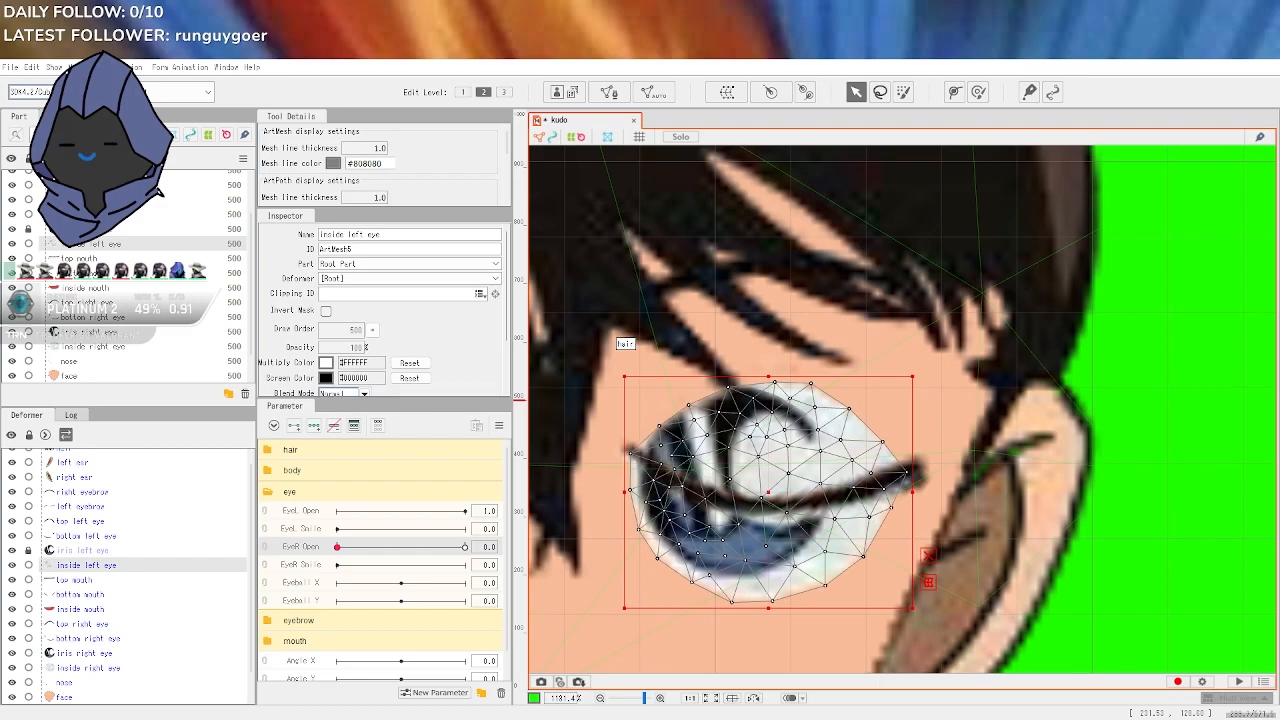
click(80, 550)
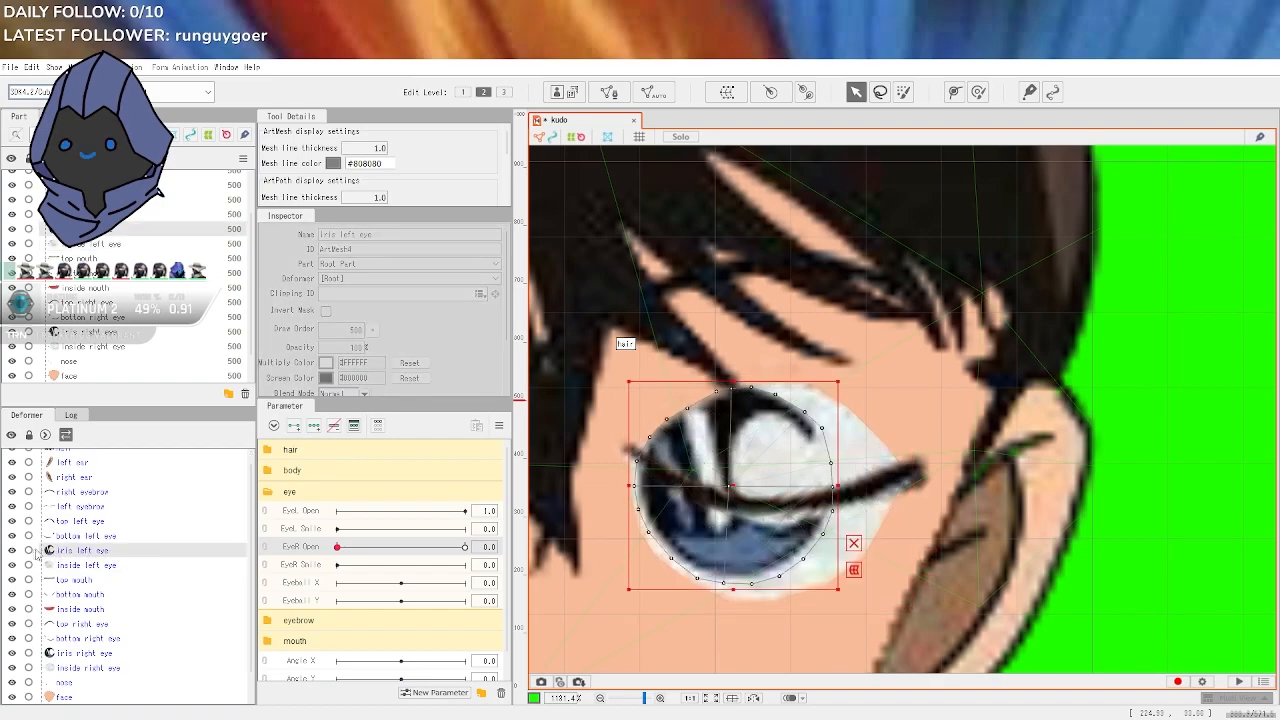
click(110, 565)
Examine the iris left eye's clipping, mask, blend mode and culling properties
click(121, 554)
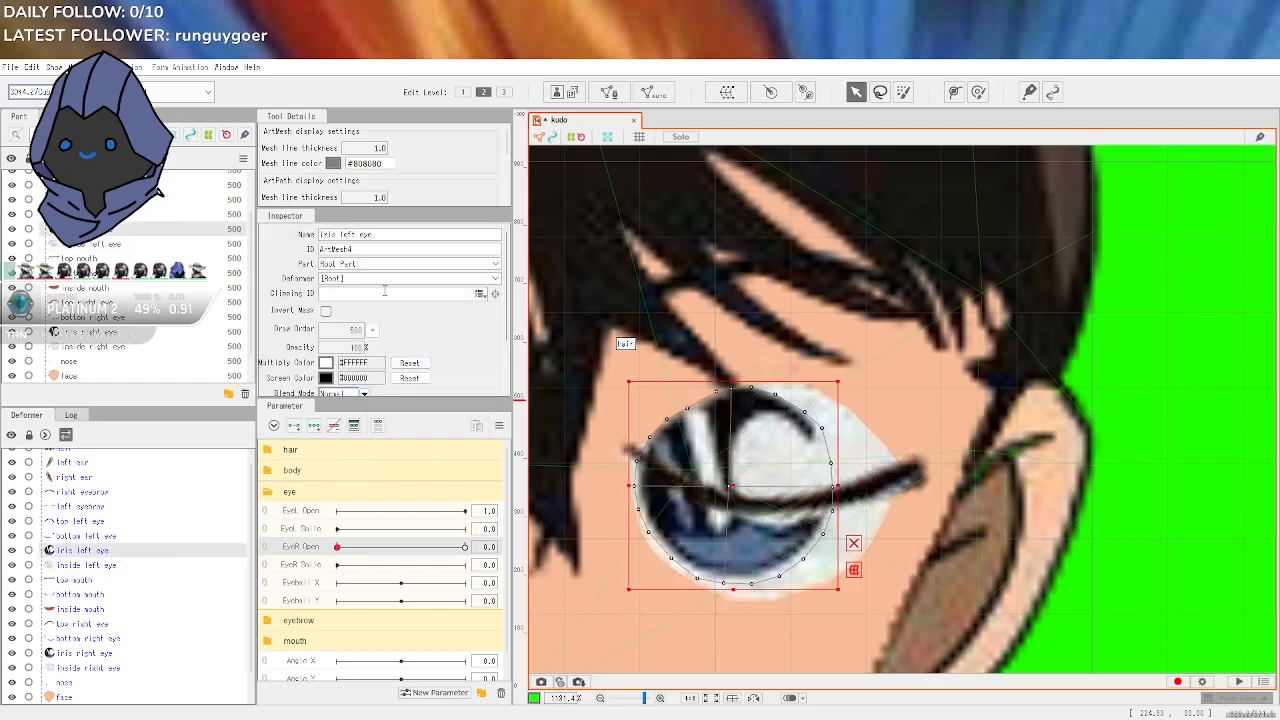
click(326, 311)
scroll(424, 360, down, 2)
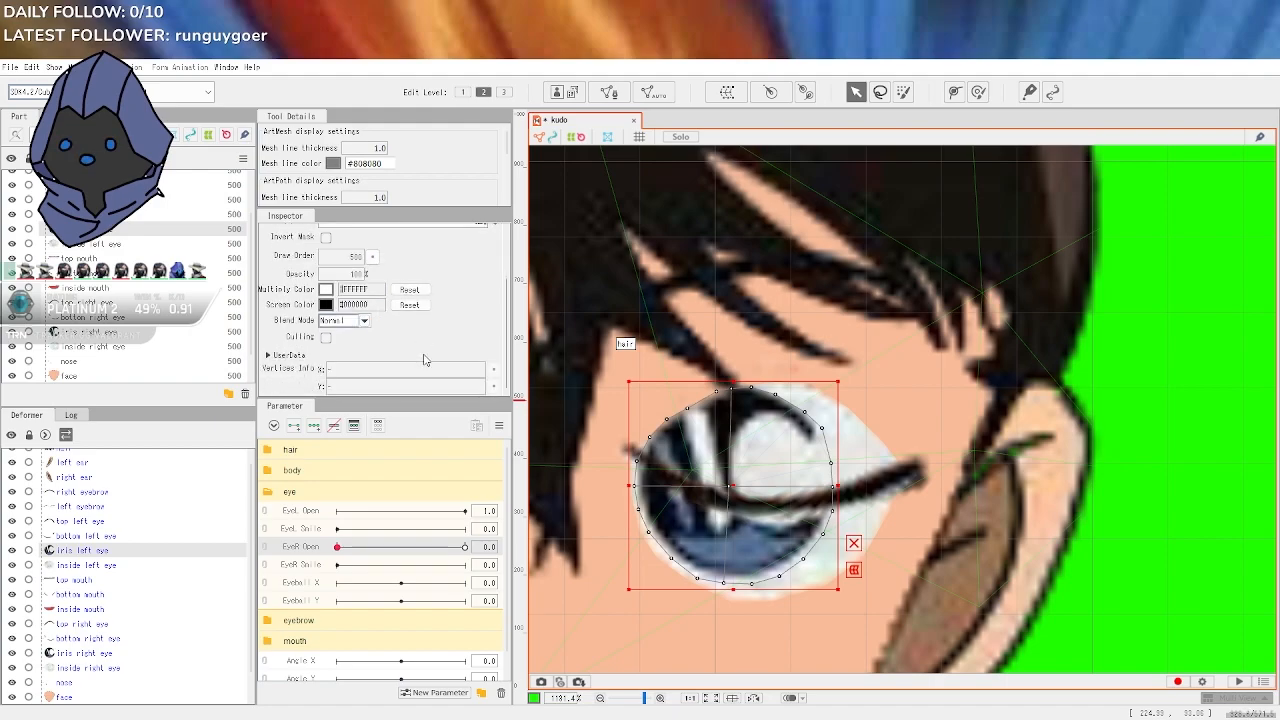
Examine the iris left eye's properties with and without the inside left eye selected, including its blend mode options and user data
ctrl+click(132, 566)
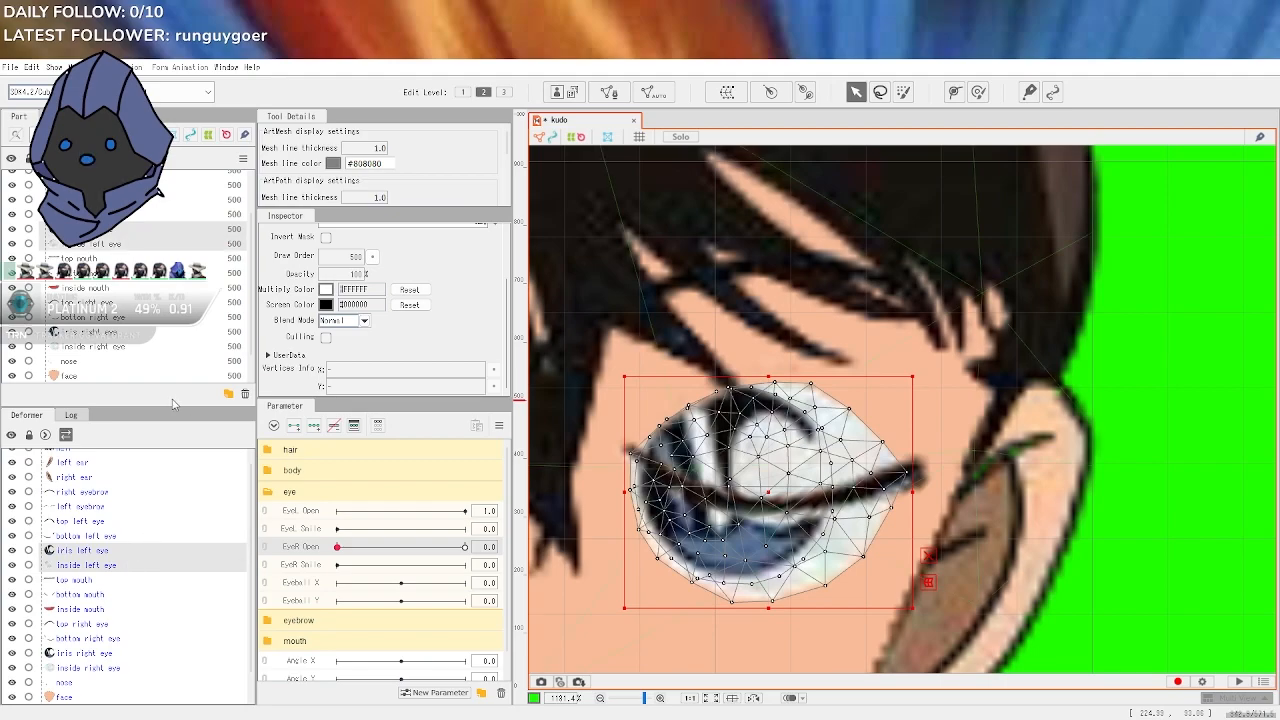
scroll(458, 320, up, 2)
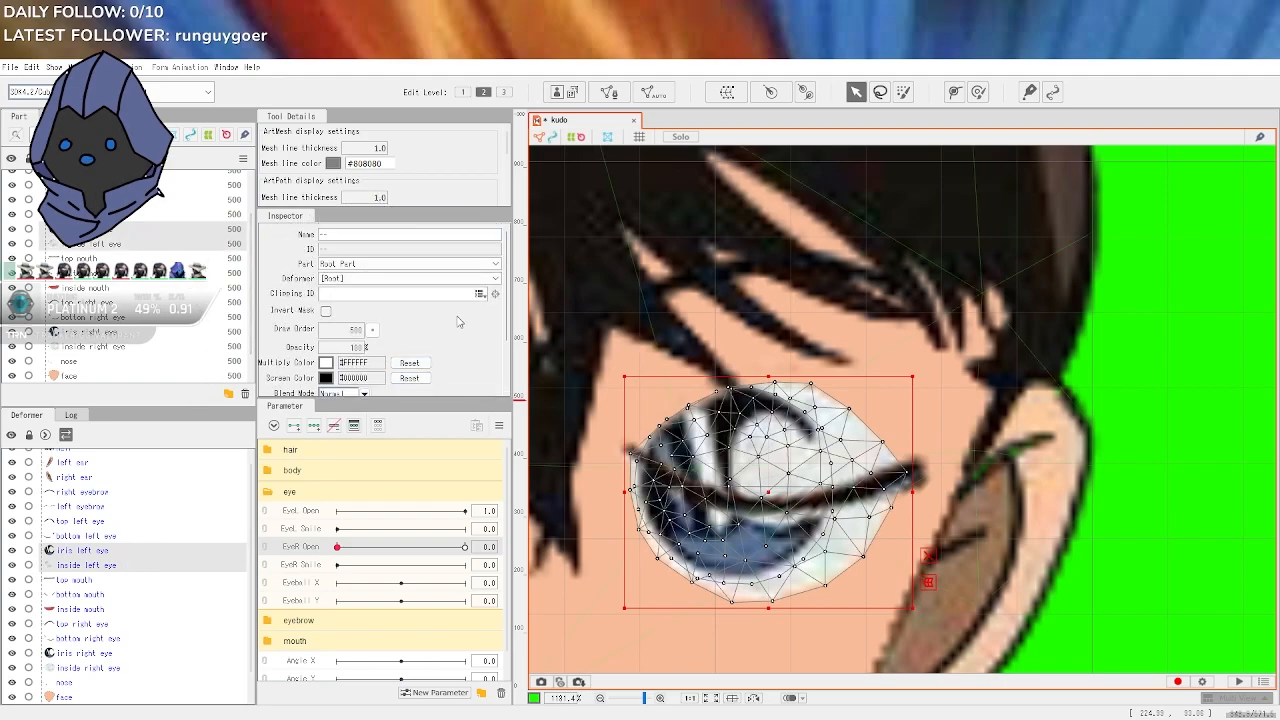
scroll(422, 336, down, 2)
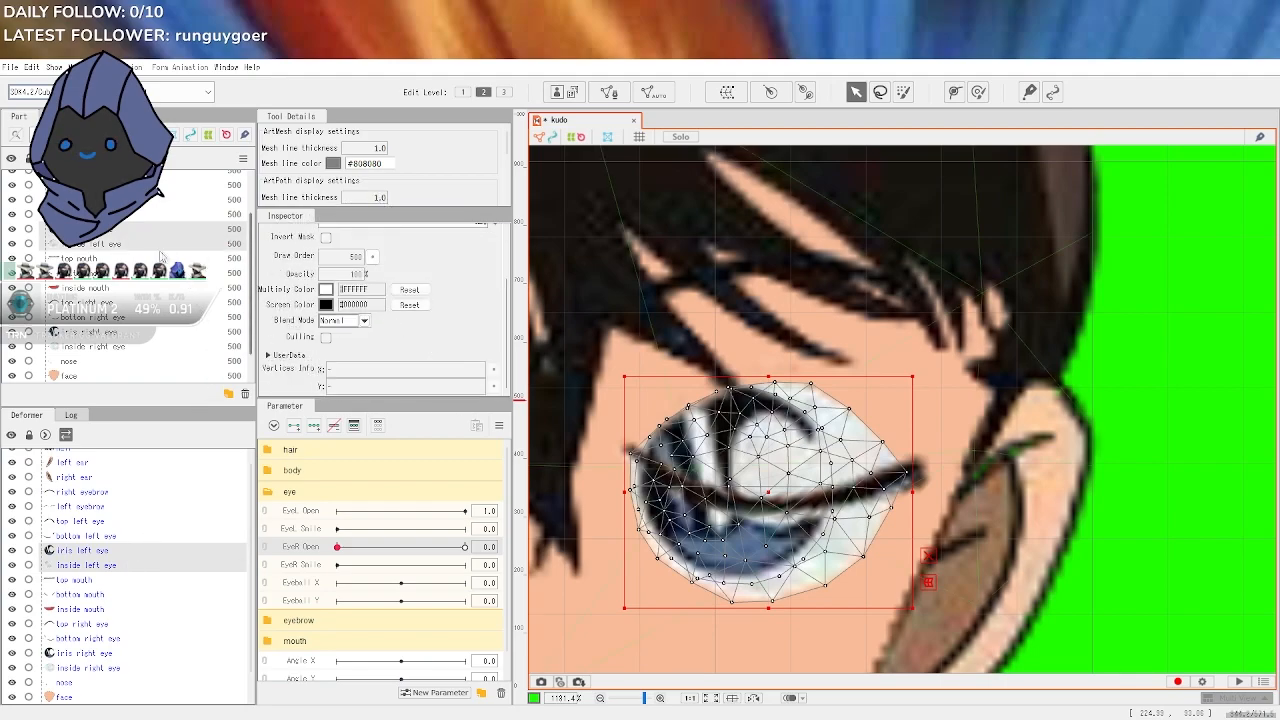
click(122, 231)
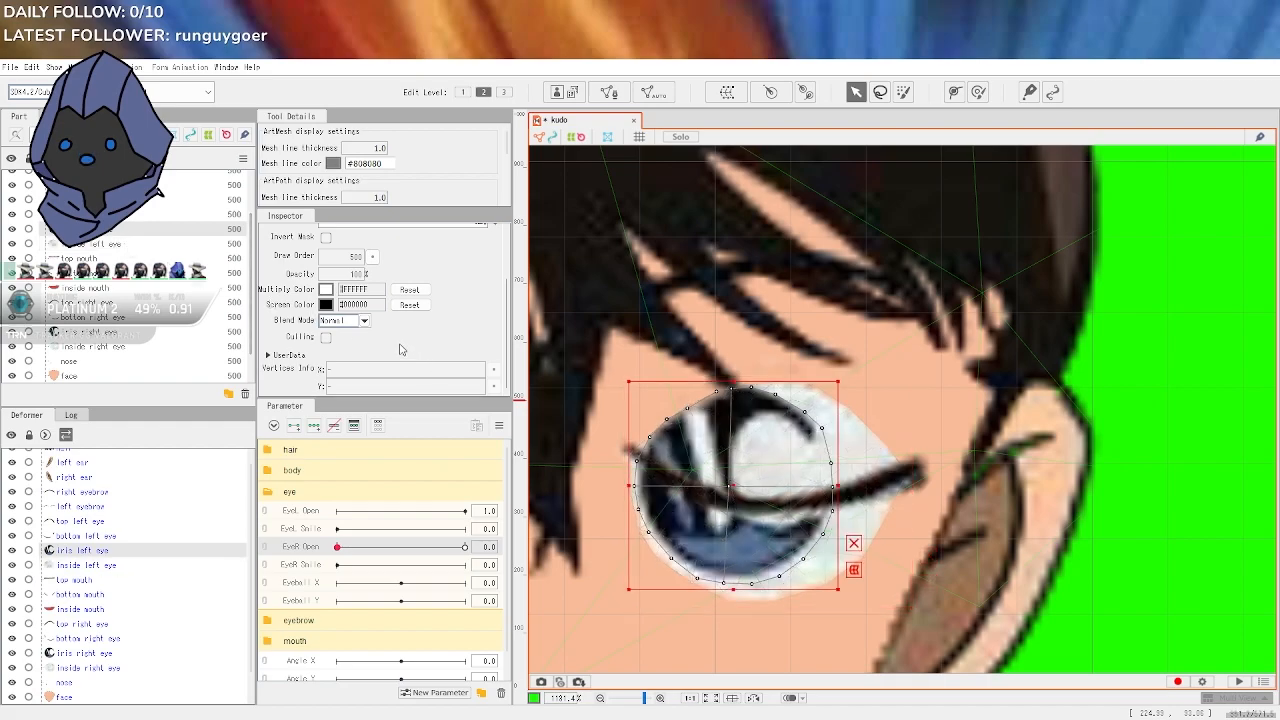
scroll(400, 349, up, 2)
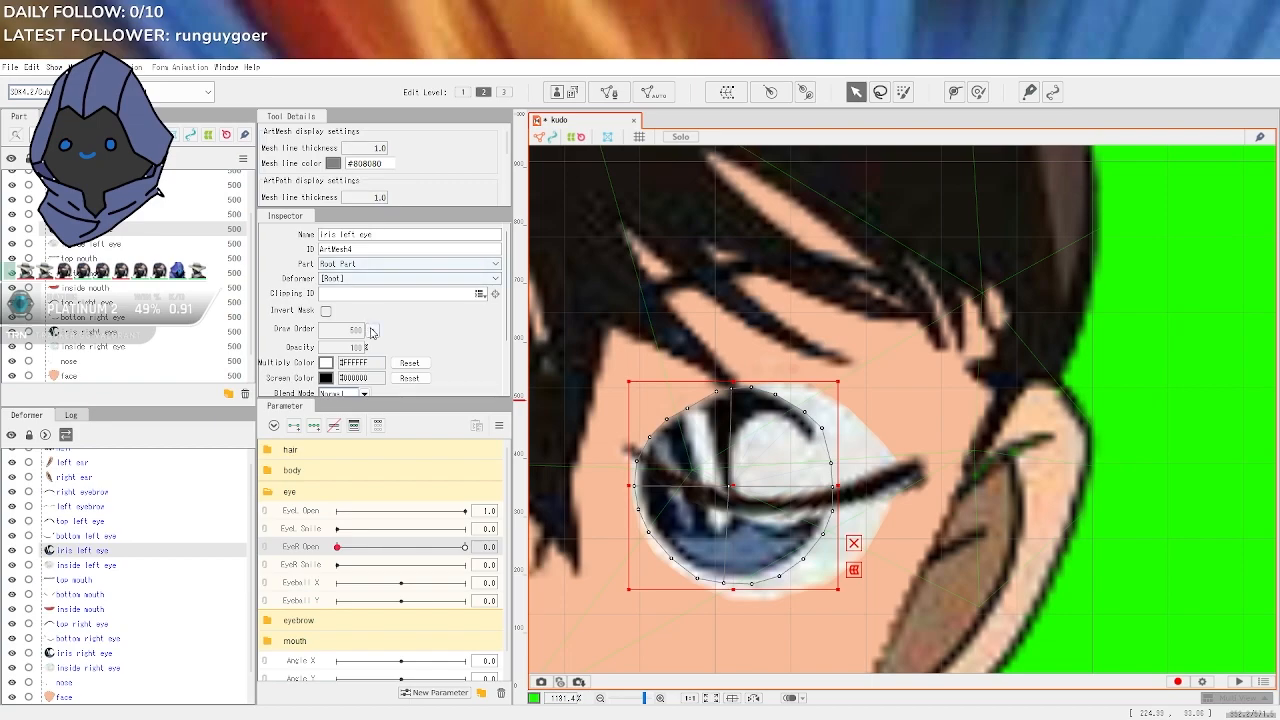
scroll(372, 331, down, 2)
click(364, 321)
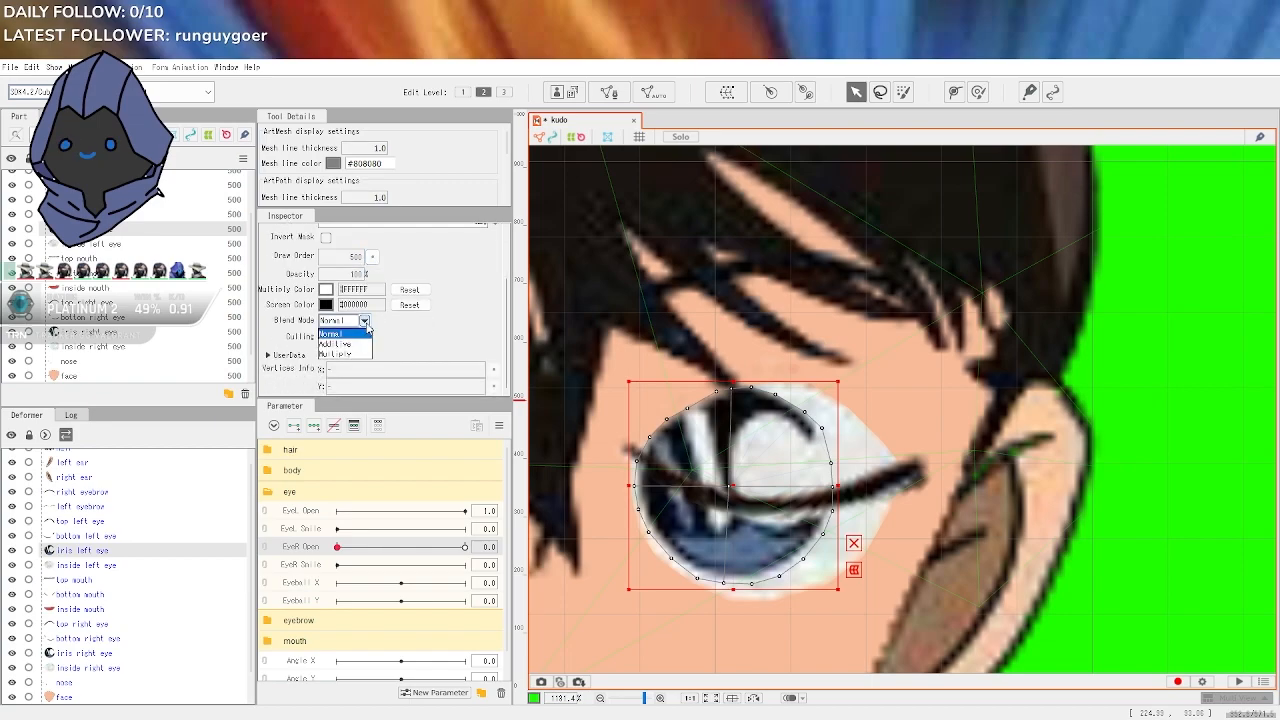
click(366, 325)
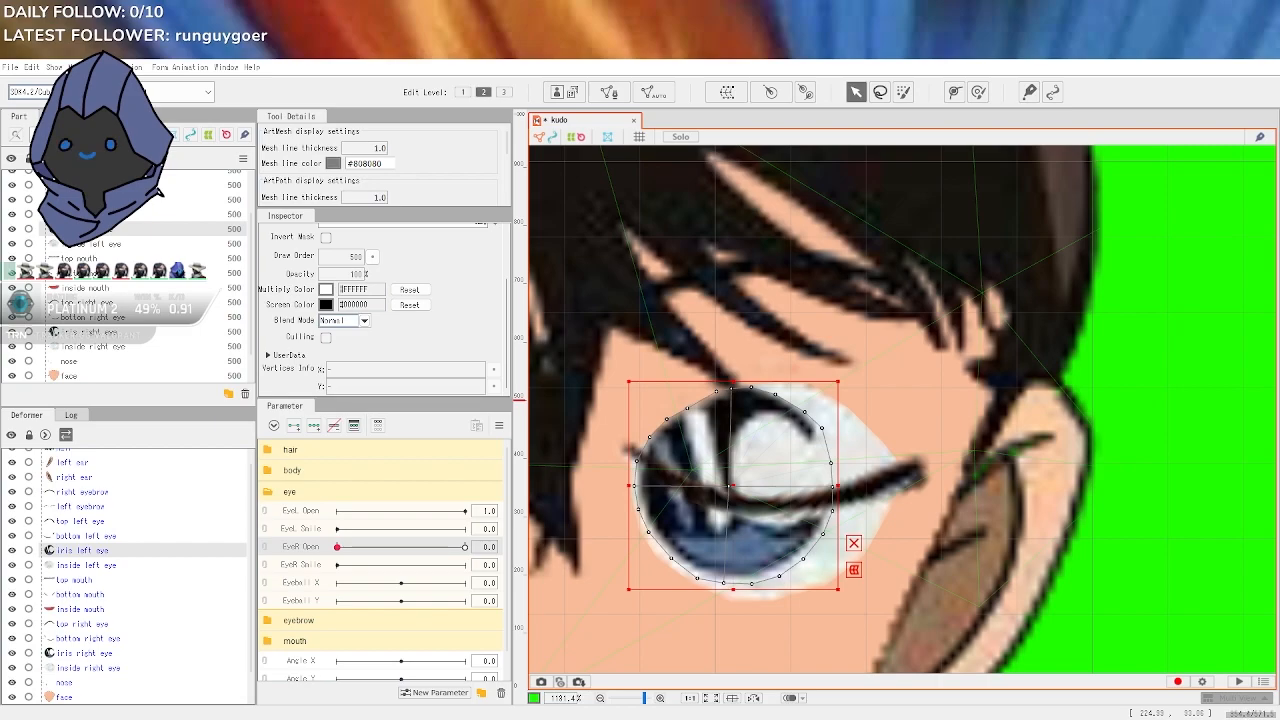
click(377, 371)
click(364, 355)
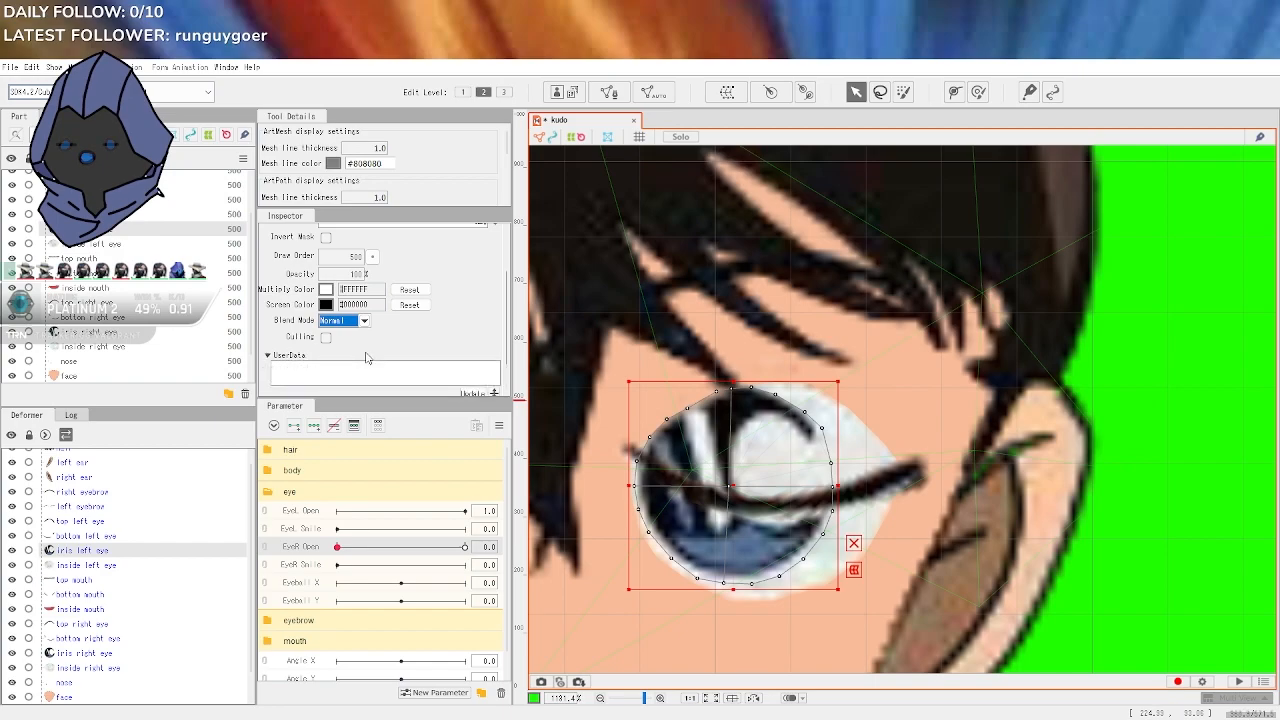
scroll(377, 353, down, 3)
click(300, 313)
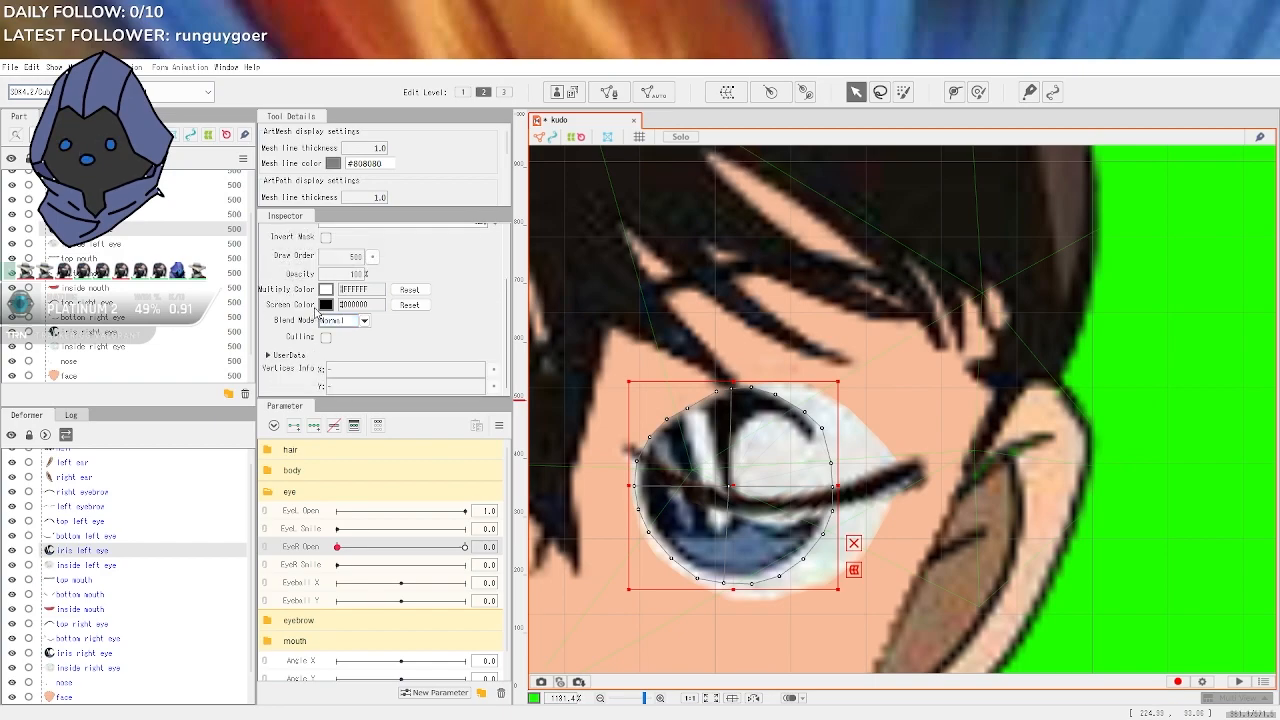
Compare the ID, clipping and mask properties of the inside left eye with those of the iris left eye
click(156, 564)
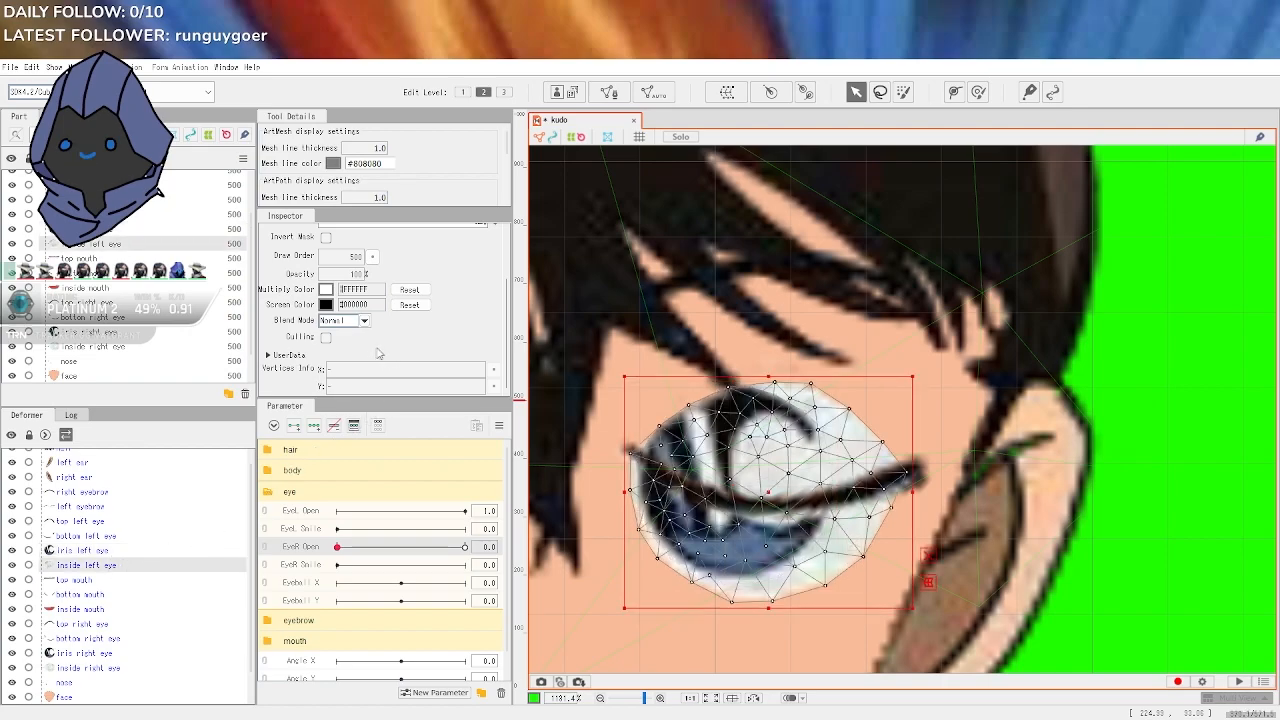
scroll(420, 320, up, 3)
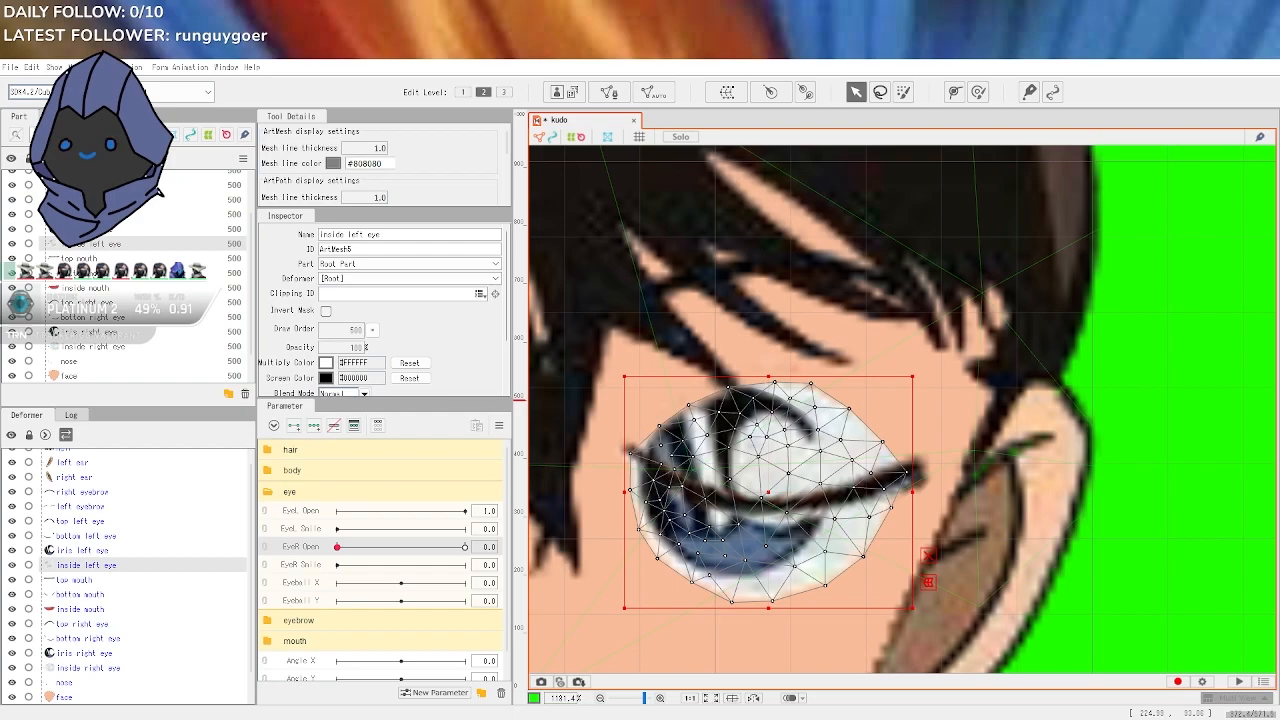
click(96, 553)
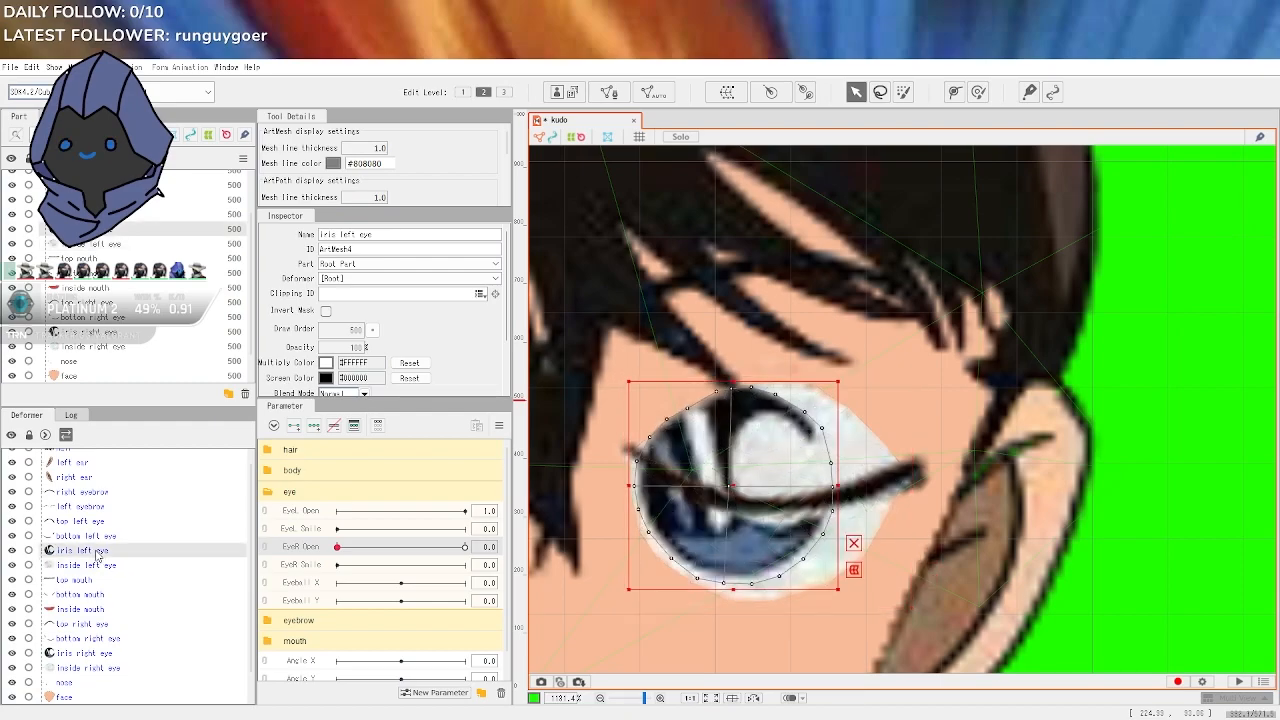
click(102, 565)
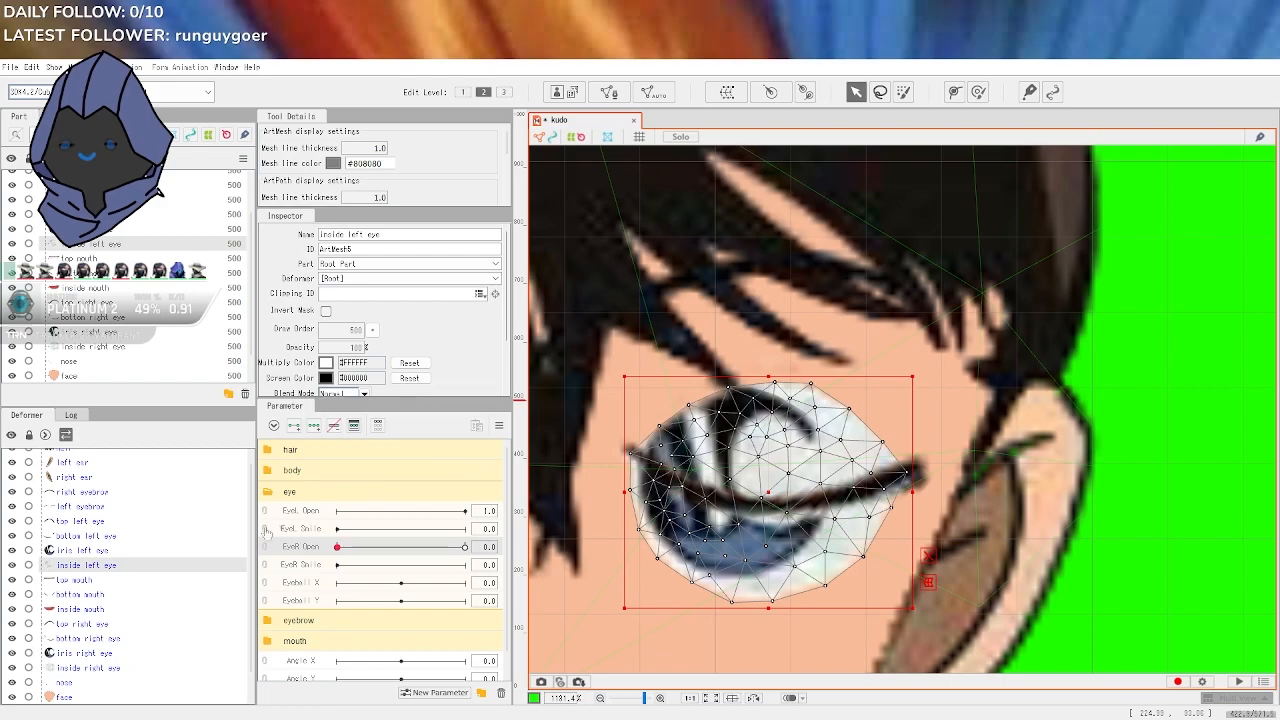
click(146, 550)
right_click(90, 548)
key(Escape)
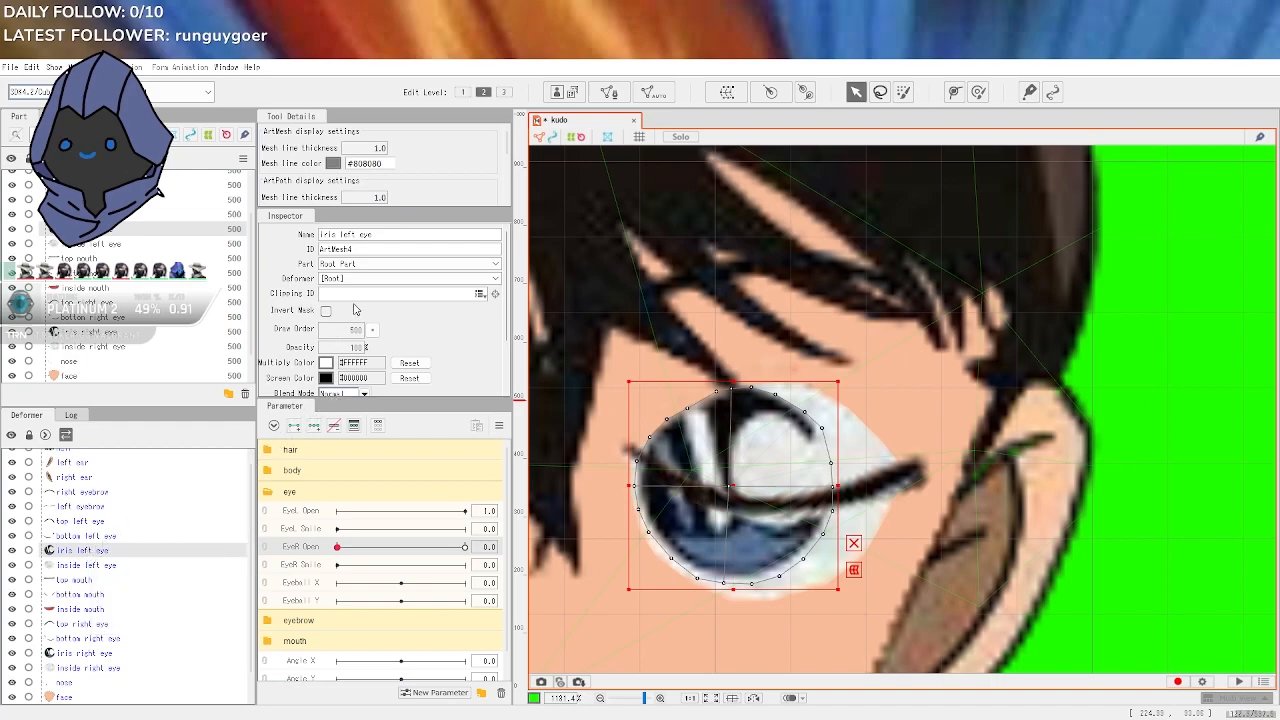
Try to clip the inside left eye to the iris left eye by entering ArtMesh4 as its Clipping ID
double_click(358, 249)
key(ctrl+c)
click(128, 565)
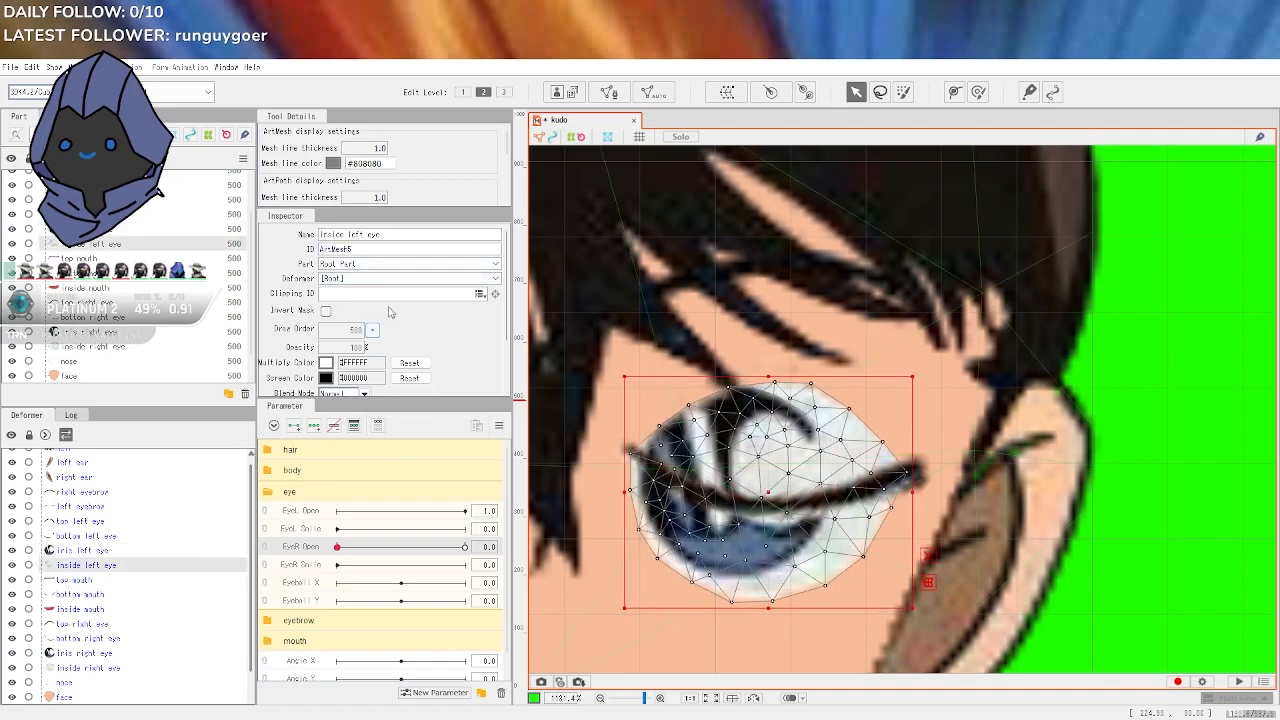
key(ctrl+v)
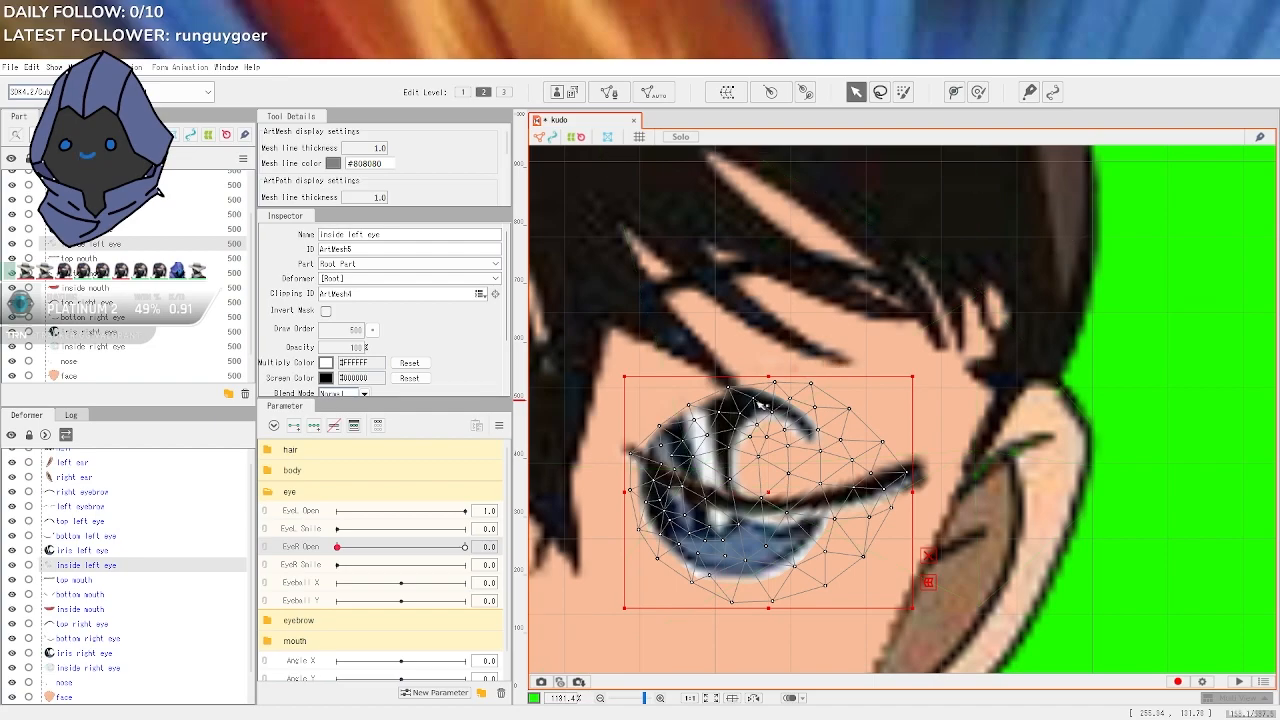
key(ctrl+z)
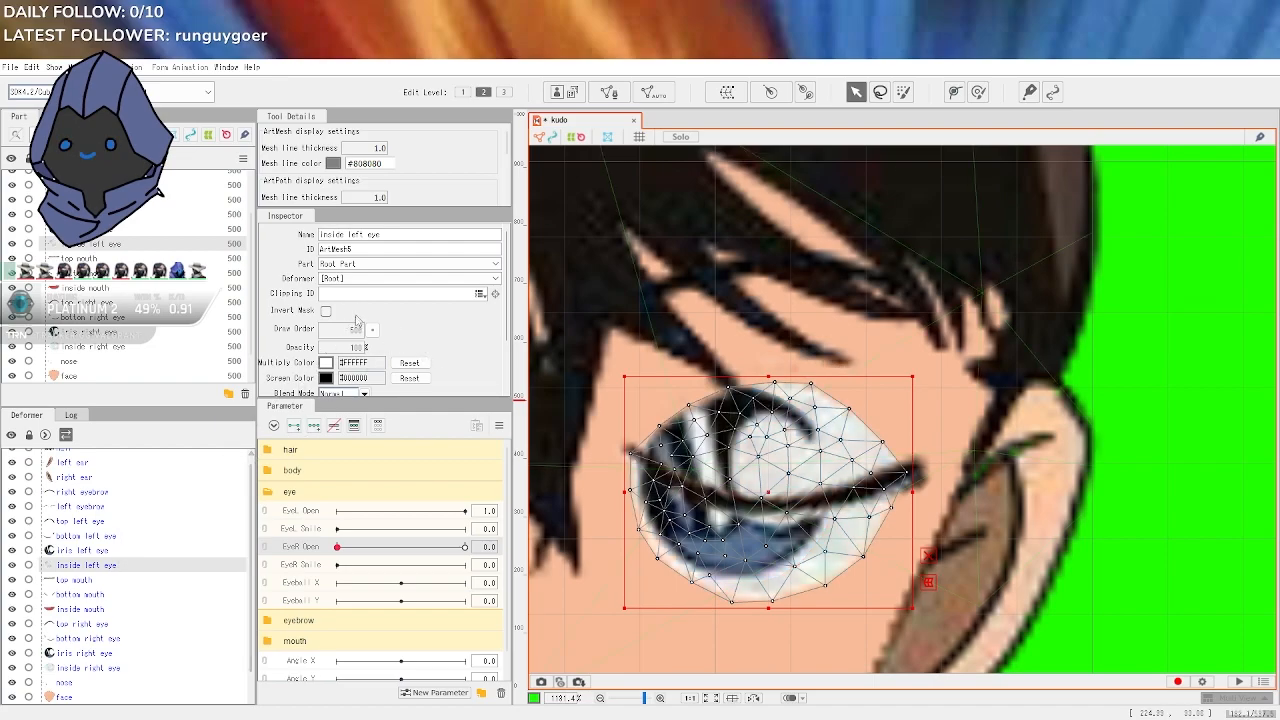
Clip the iris left eye to the inside left eye by setting its Clipping ID to ArtMesh5
double_click(364, 251)
key(ctrl+c)
click(132, 553)
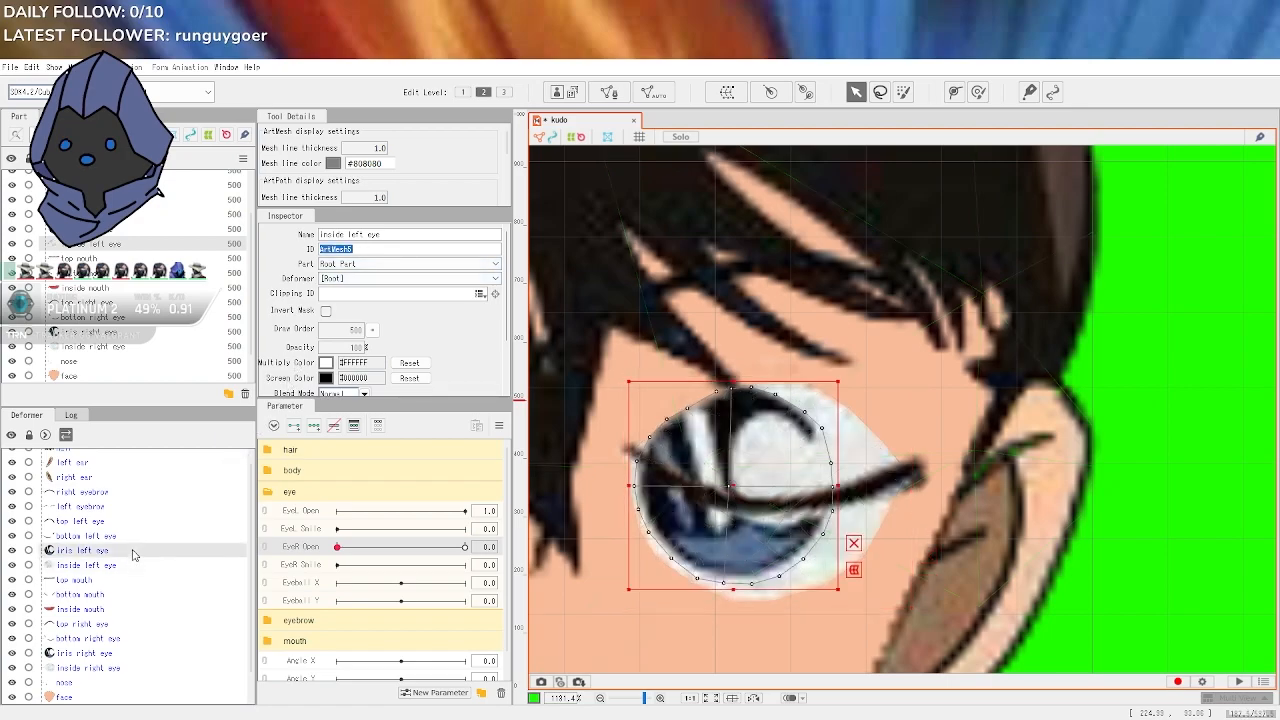
click(410, 293)
key(ctrl+v)
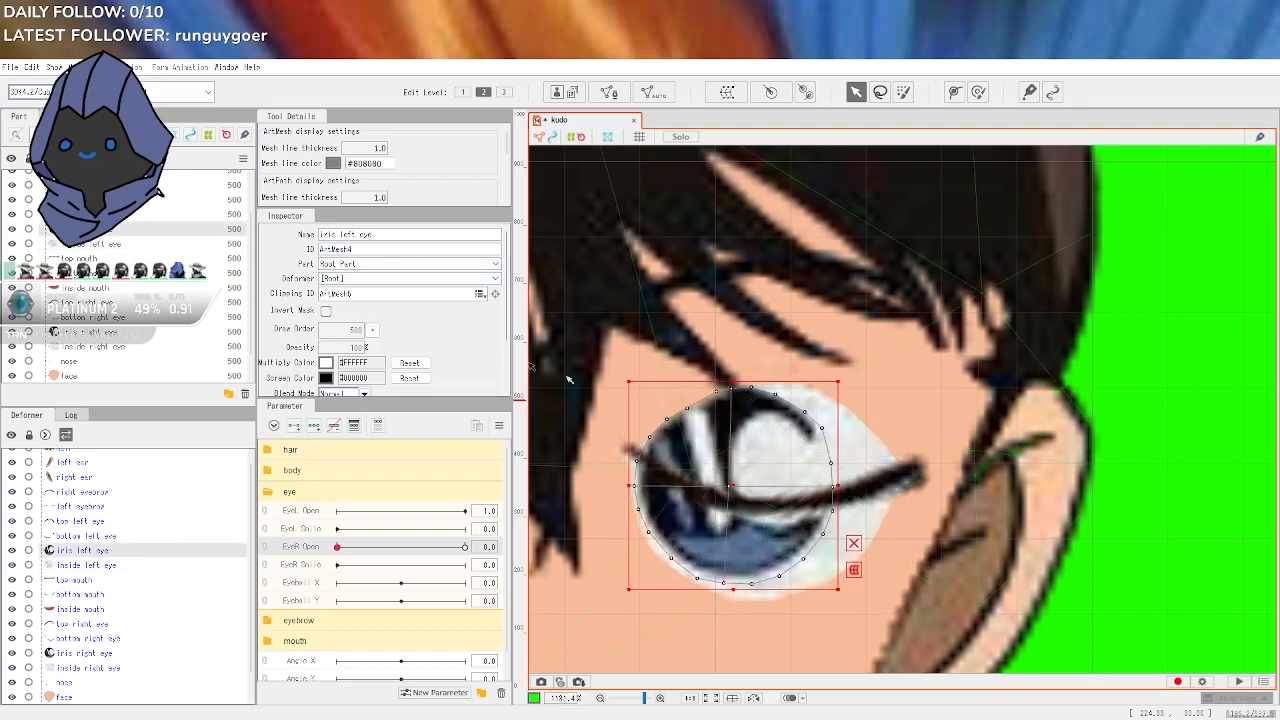
Squash the inside left eye vertically from above and below into a thin strip along the closed lid line
click(760, 390)
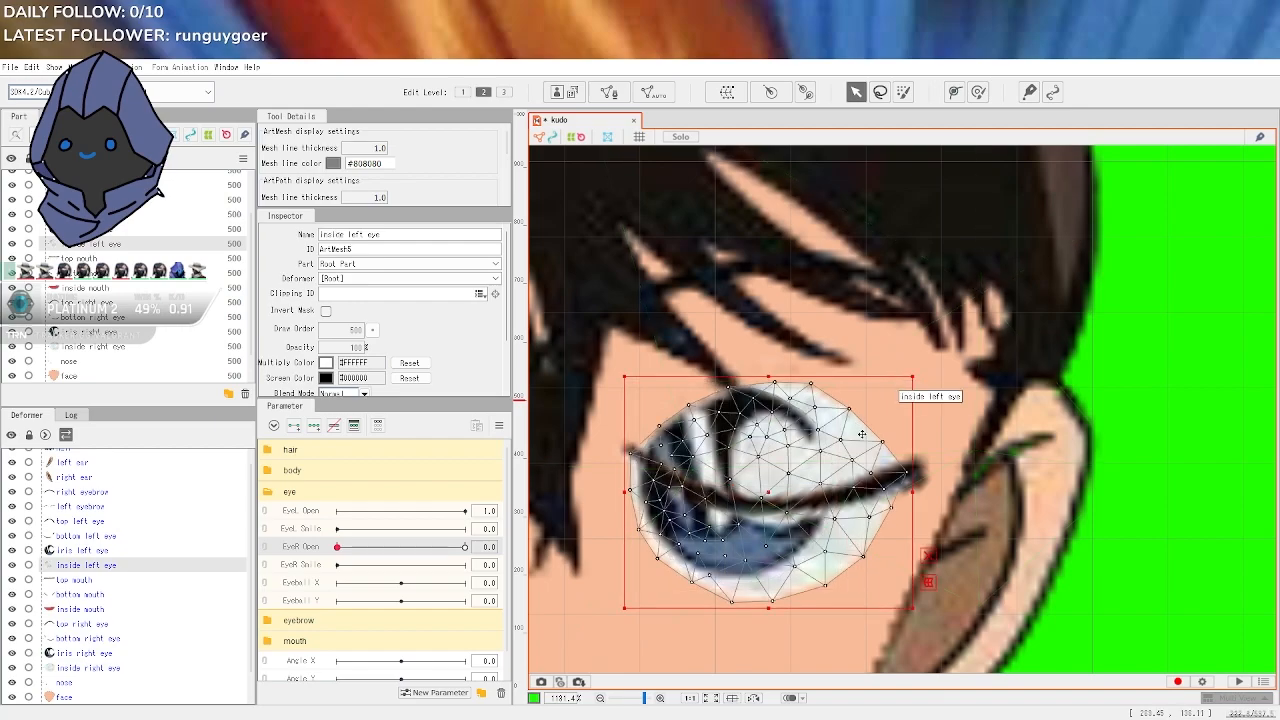
drag(776, 418, 777, 441)
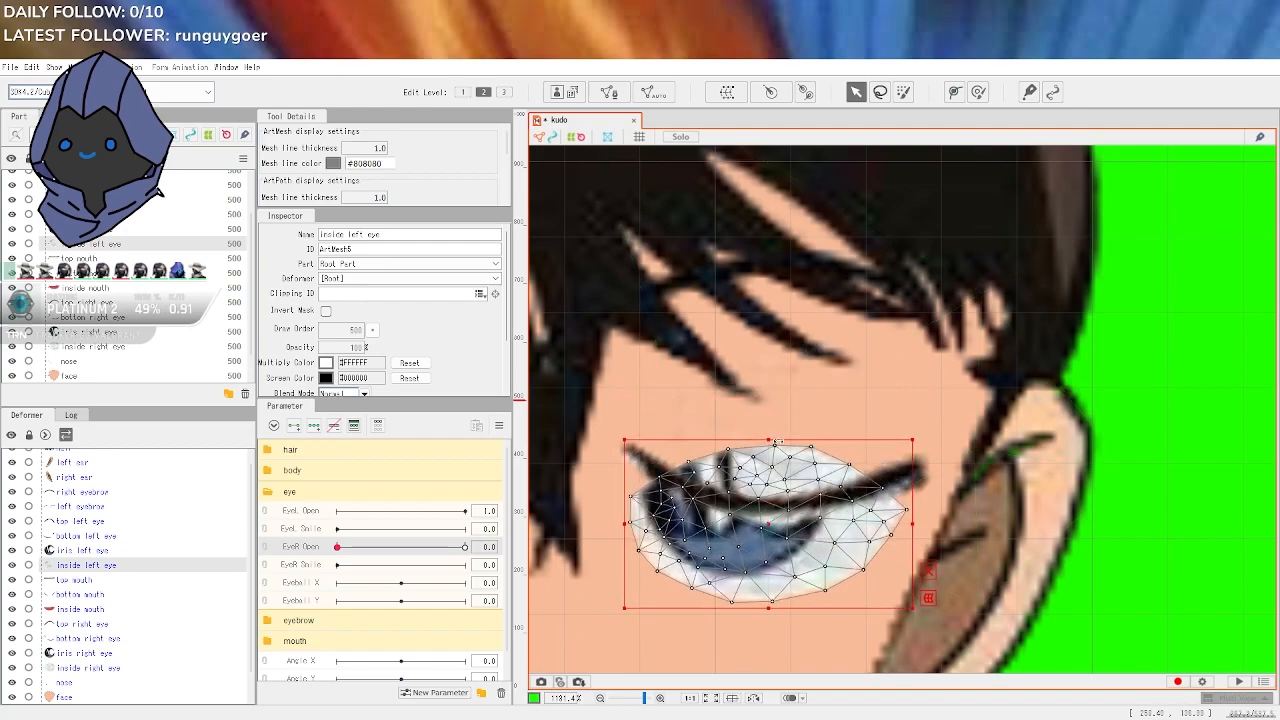
key(ctrl+z)
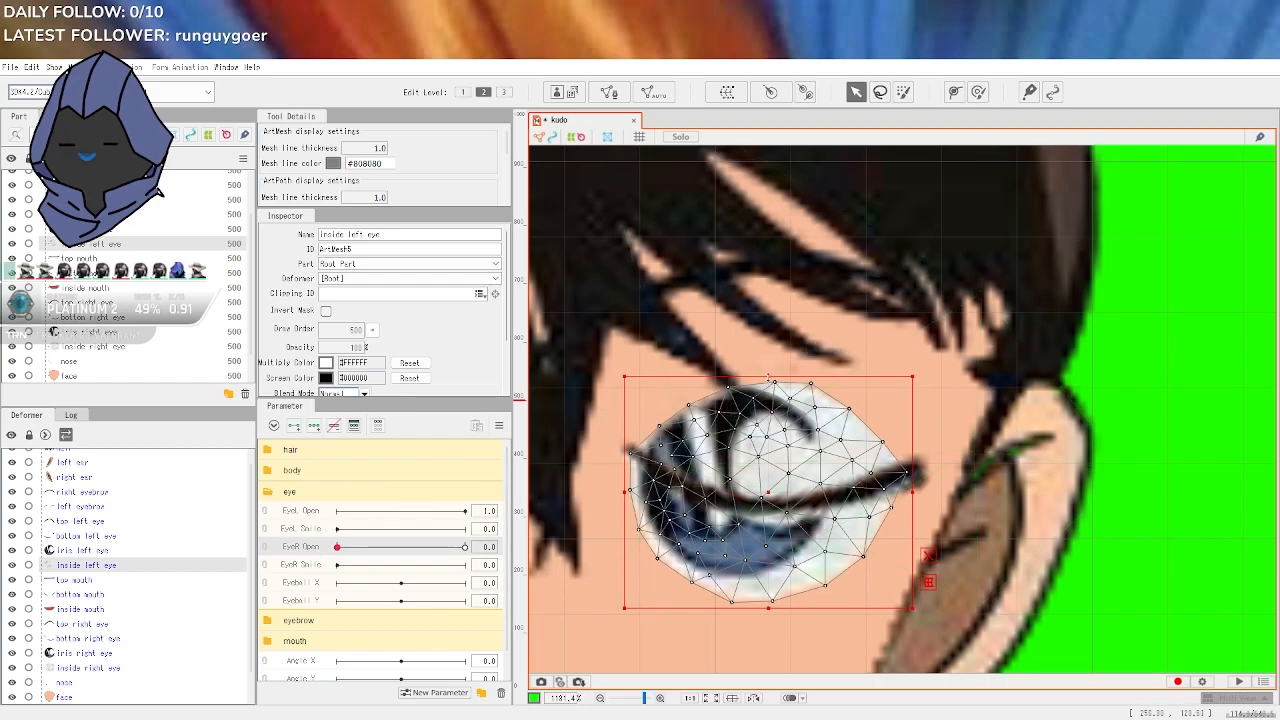
drag(769, 376, 767, 491)
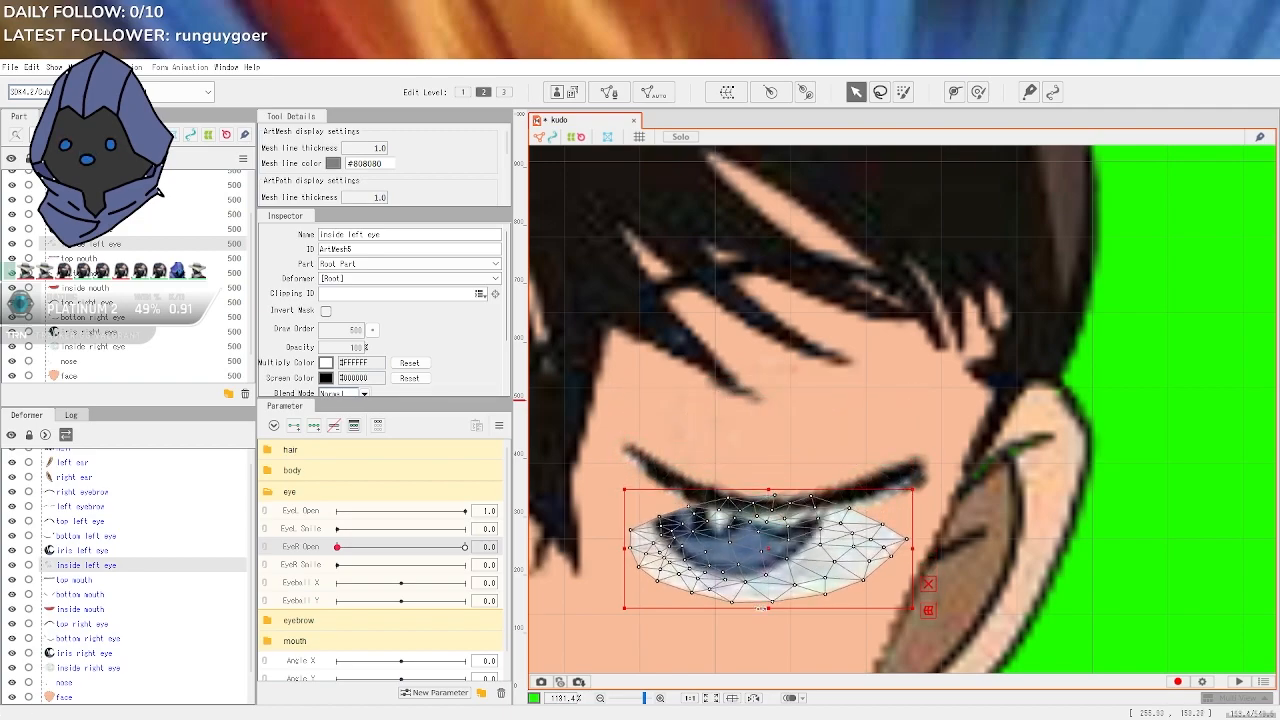
drag(769, 610, 768, 499)
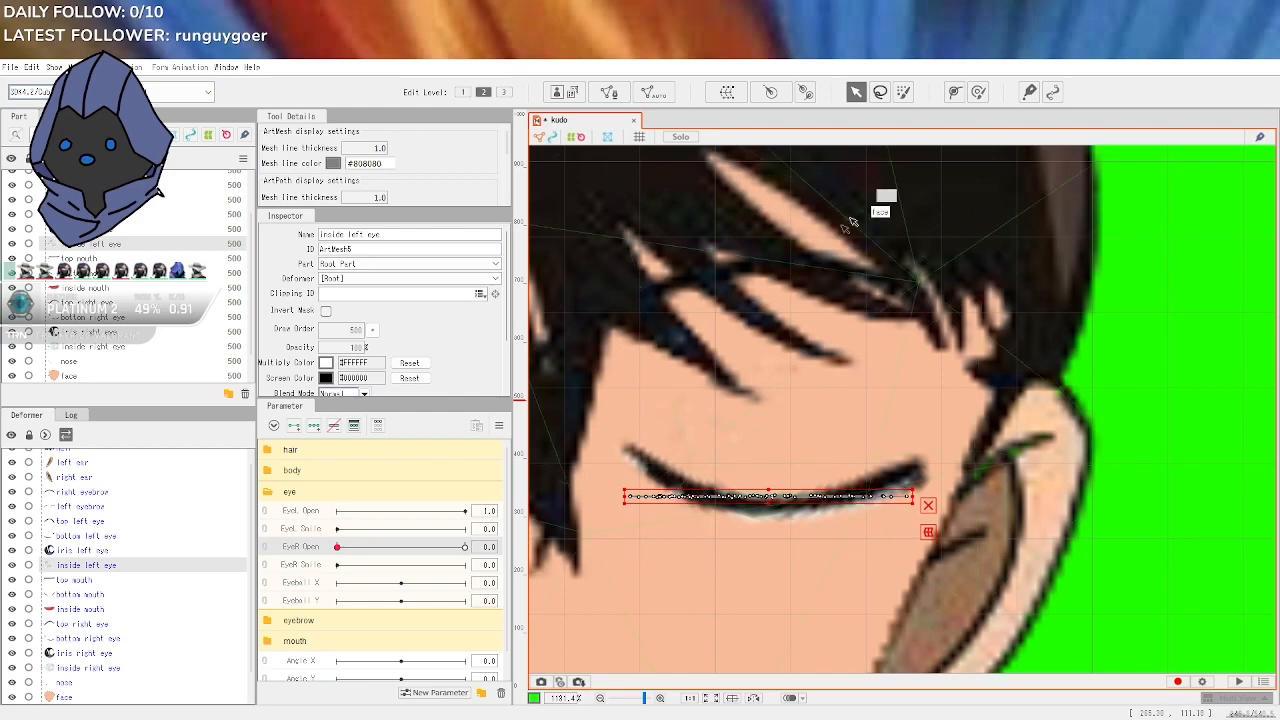
Add a three-point deform path along the flattened inside left eye, with points at both ends and the middle
click(955, 92)
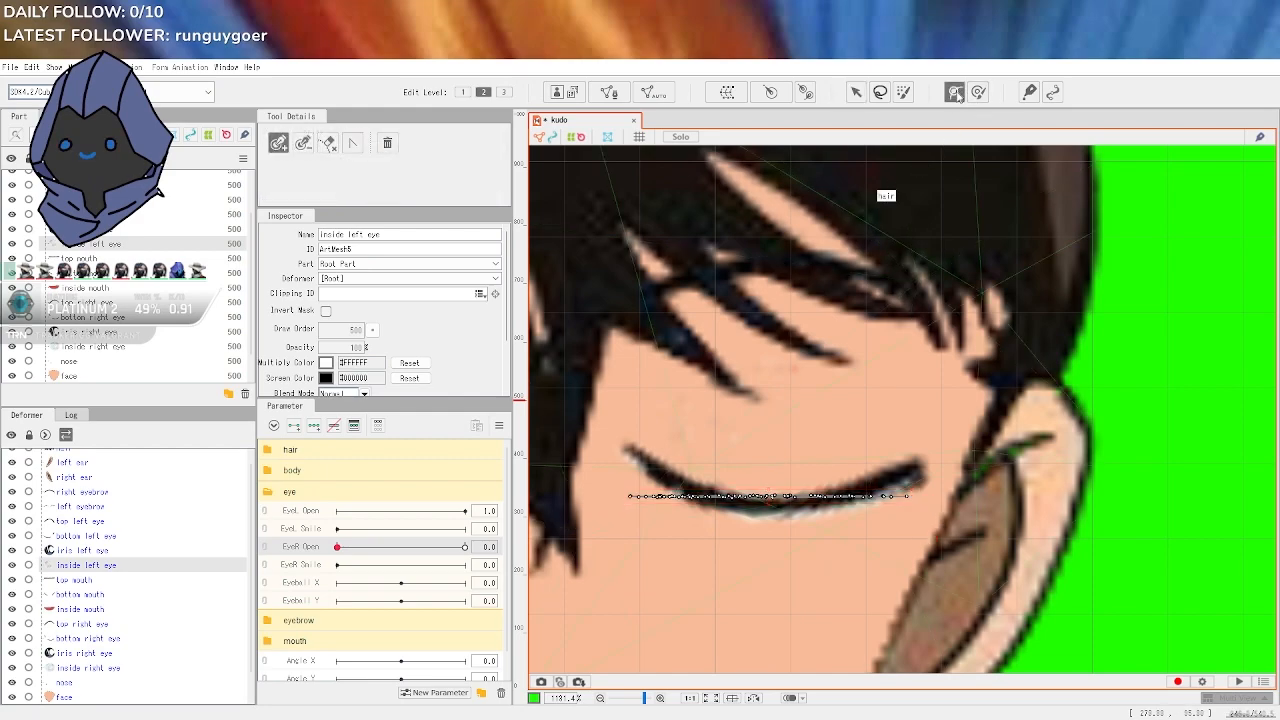
click(626, 497)
click(911, 497)
click(764, 497)
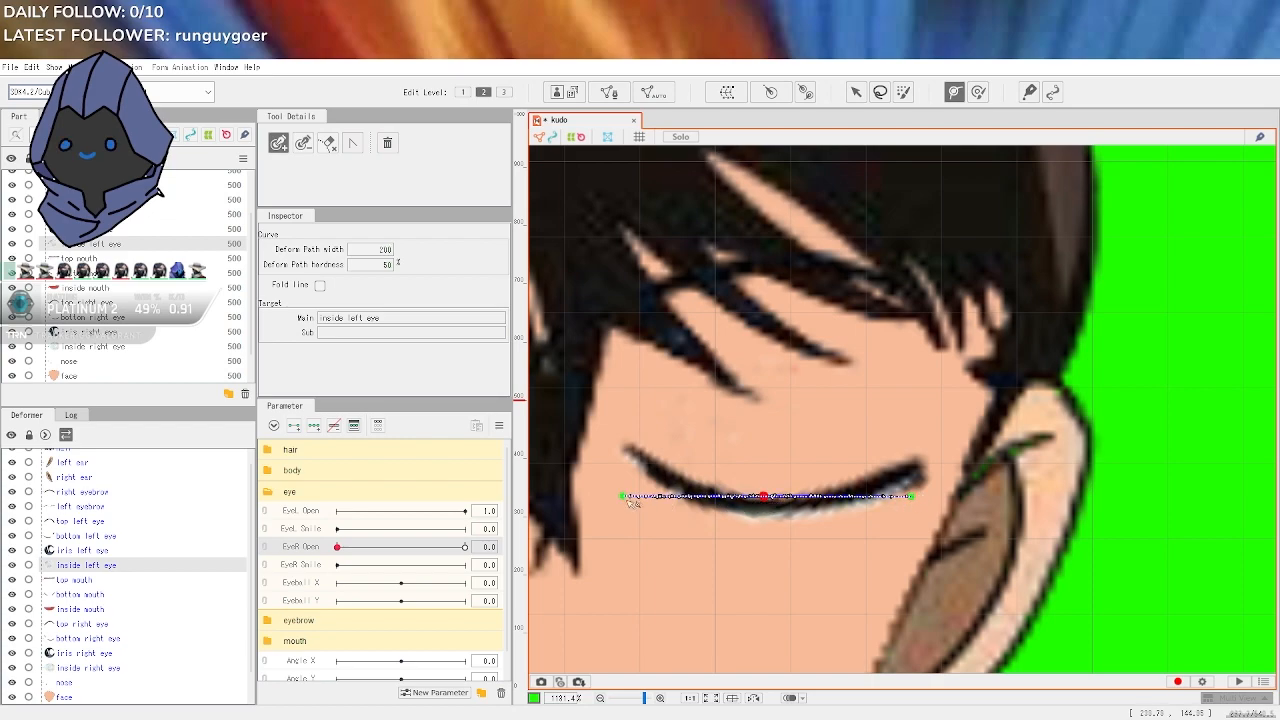
drag(623, 495, 622, 500)
click(856, 91)
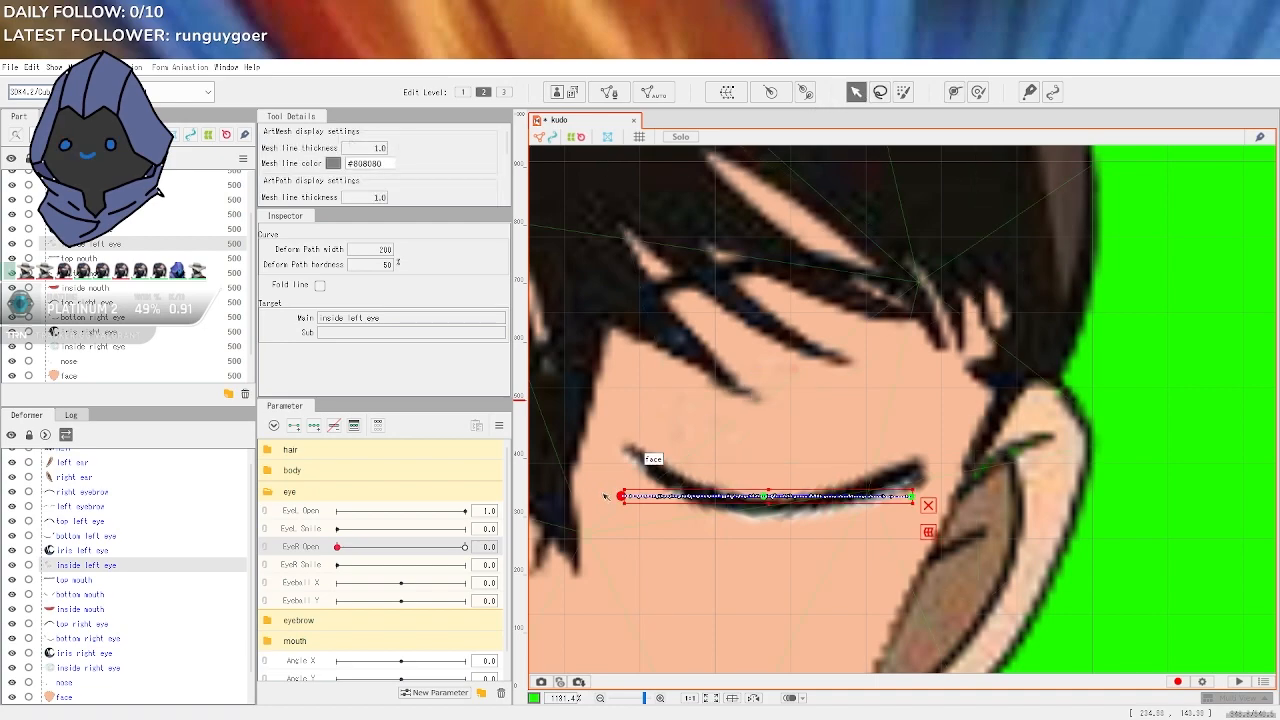
Bend the inside left eye along the closed lid by moving its deform path's end points up and its middle point down
scroll(608, 495, up, 4)
drag(649, 502, 668, 365)
scroll(1024, 520, down, 4)
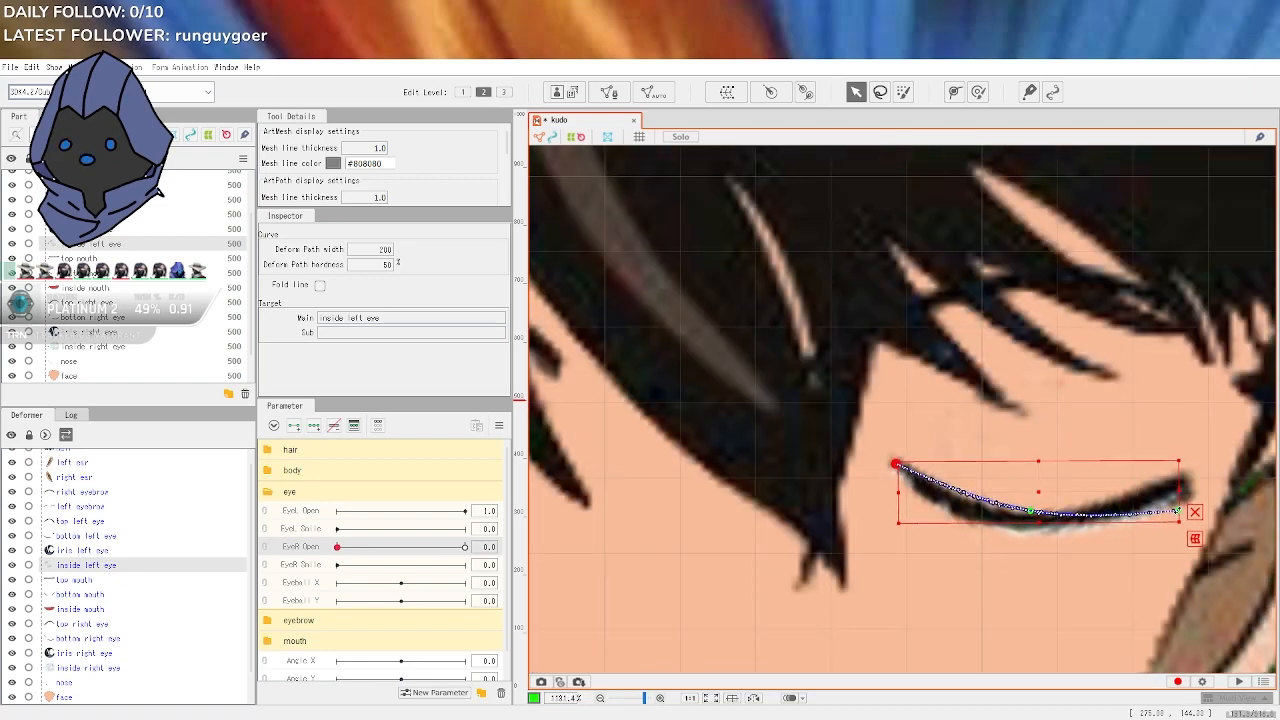
scroll(1251, 538, up, 4)
drag(1057, 468, 1077, 380)
scroll(760, 508, down, 2)
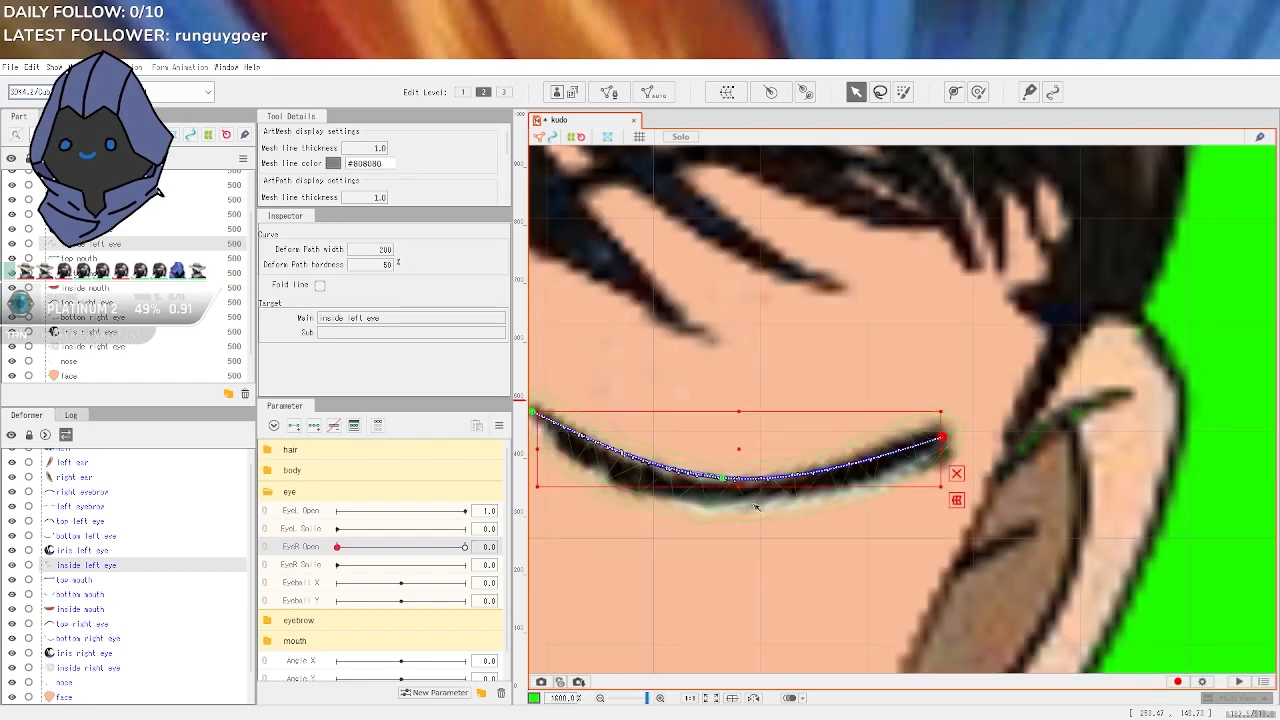
drag(730, 484, 731, 500)
scroll(598, 432, down, 2)
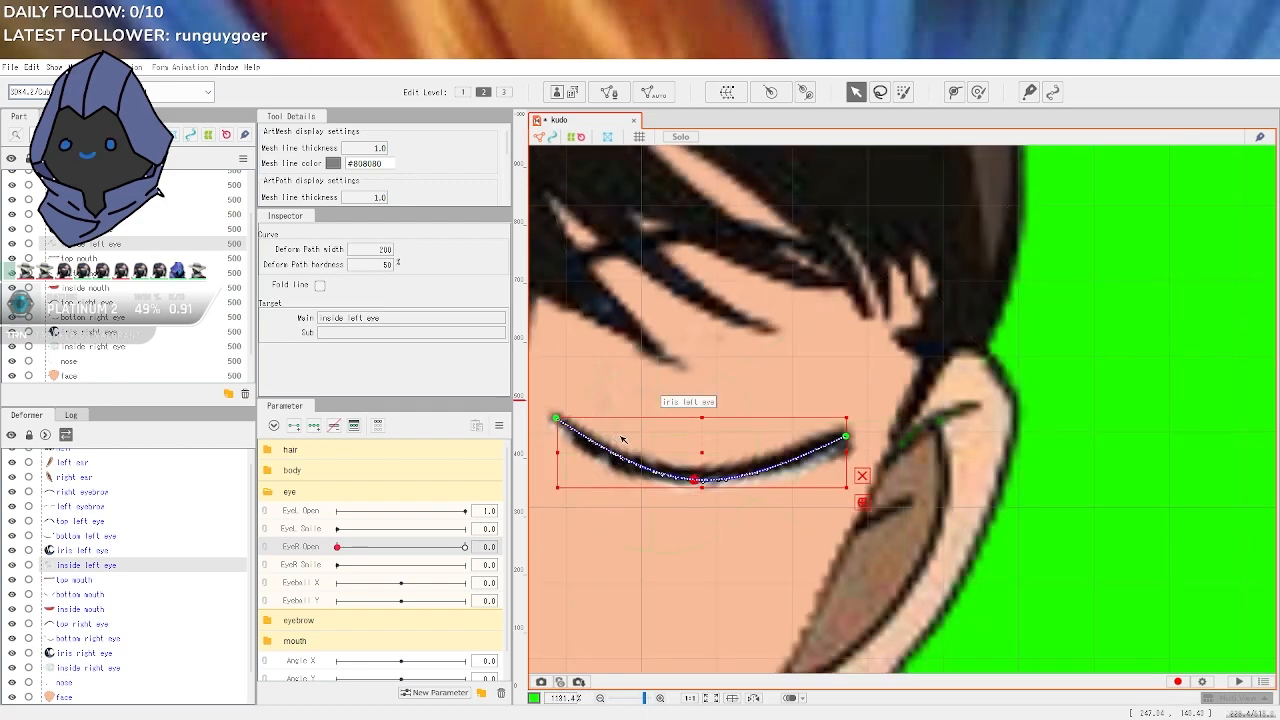
Add two intermediate points to the inside left eye's deform path and fit them to the lid's curve
click(782, 470)
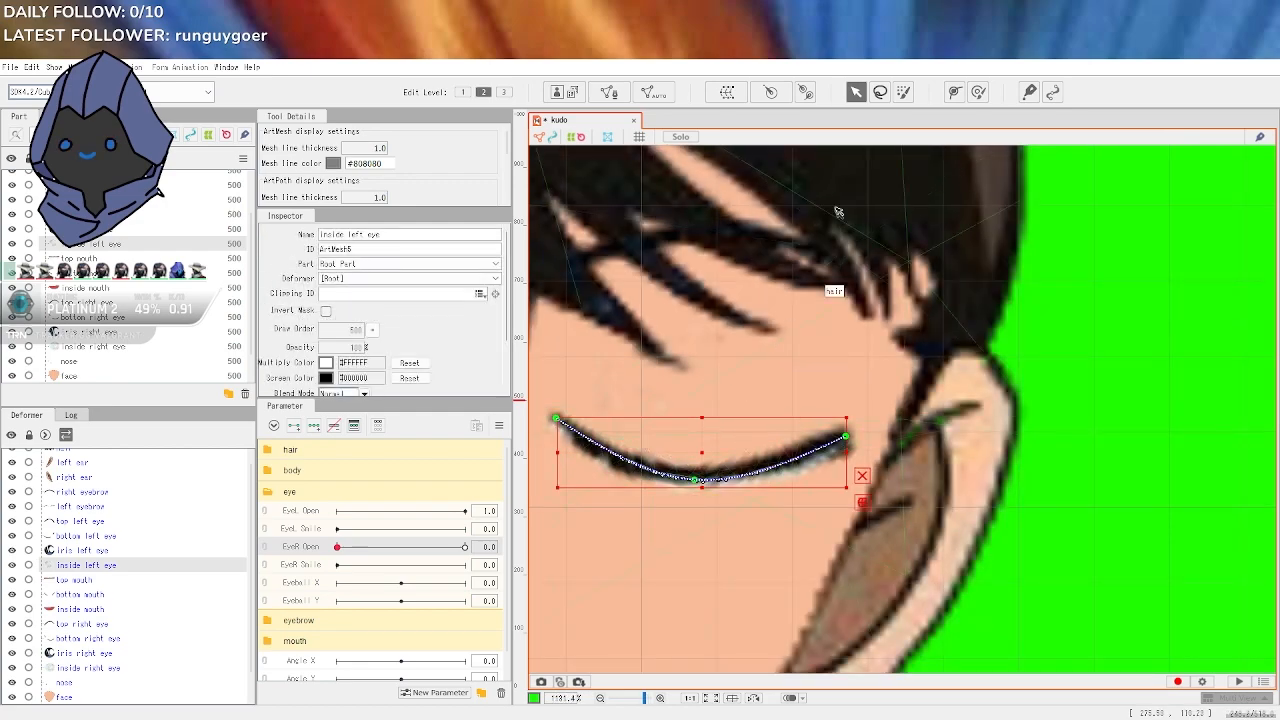
click(956, 93)
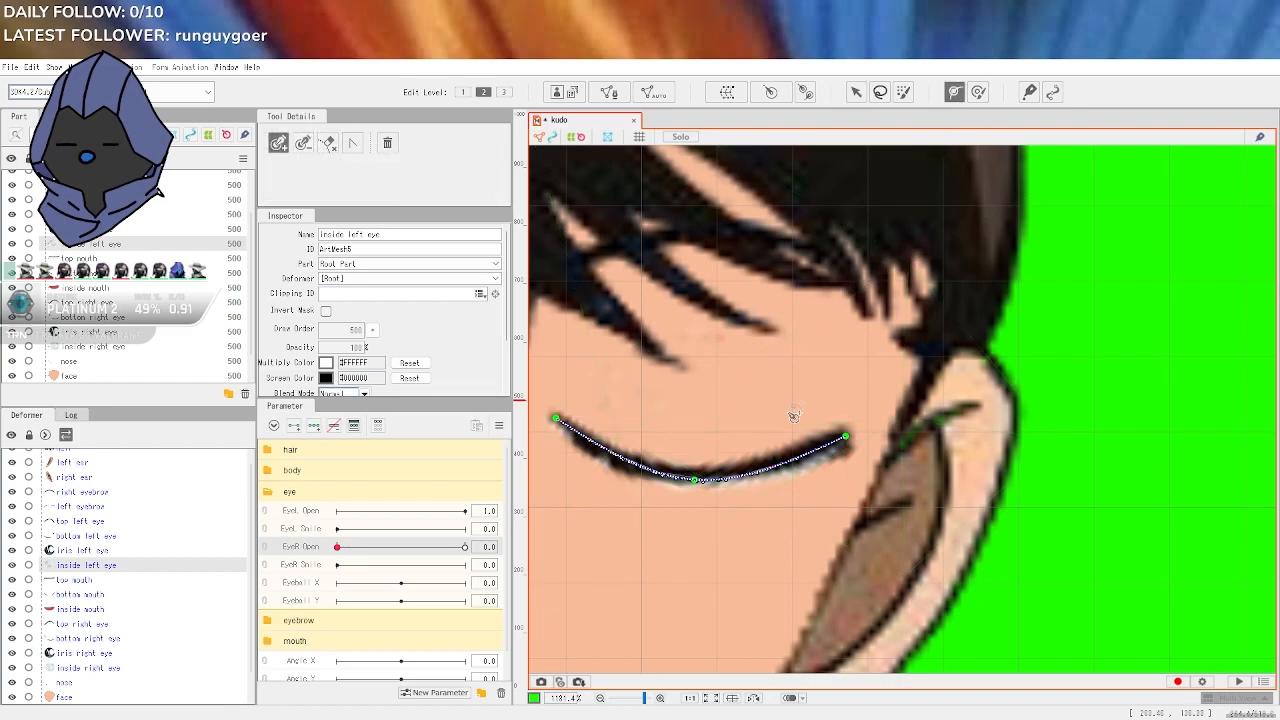
click(785, 468)
click(619, 457)
click(856, 92)
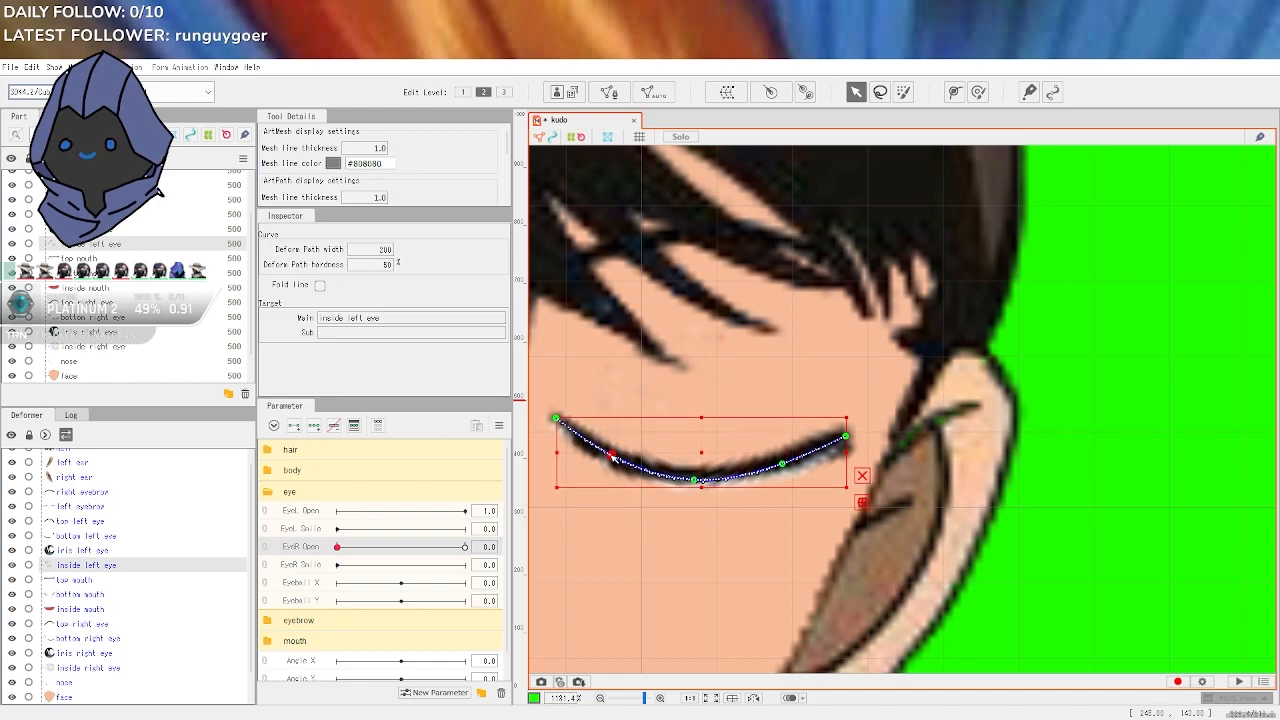
drag(786, 468, 781, 466)
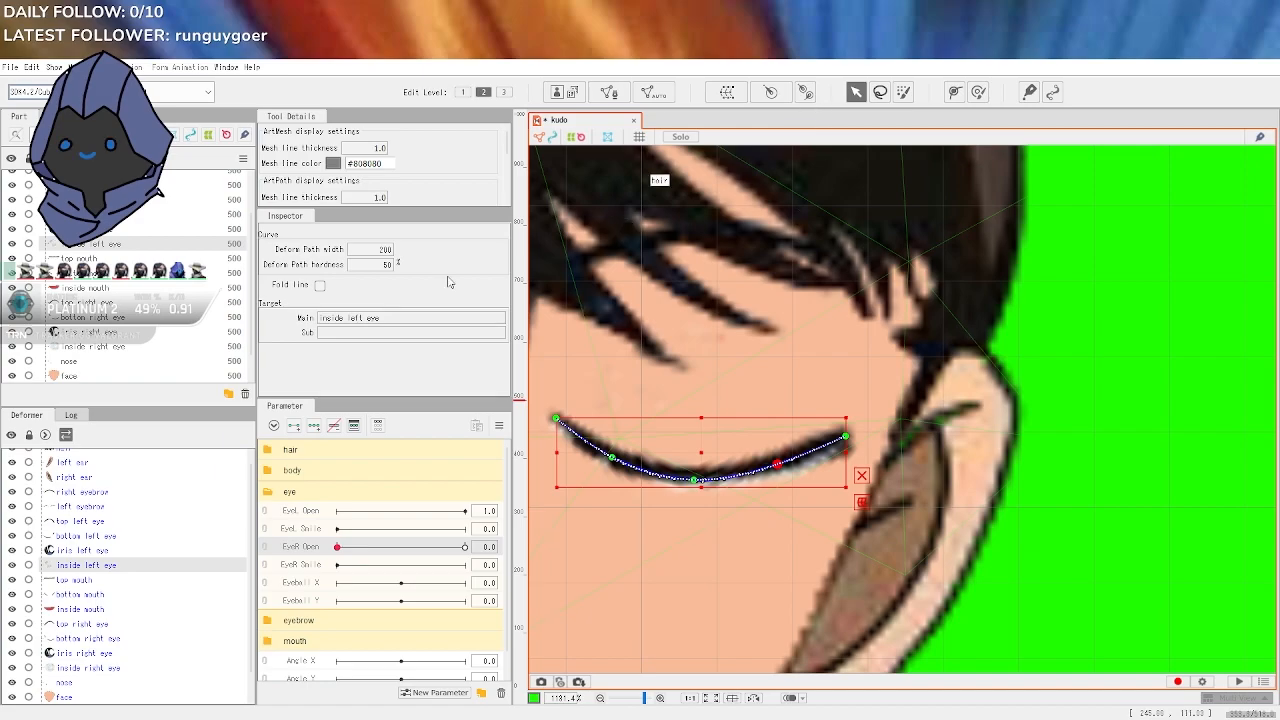
Undo the deform path and the bends made on the inside left eye, back to its flattened strip
mouse_move(347, 549)
mouse_down()
mouse_move(445, 547)
mouse_move(326, 547)
mouse_up()
key(ctrl+z)
key(ctrl+z)
key(ctrl+z)
key(ctrl+z)
key(ctrl+z)
key(ctrl+z)
key(ctrl+z)
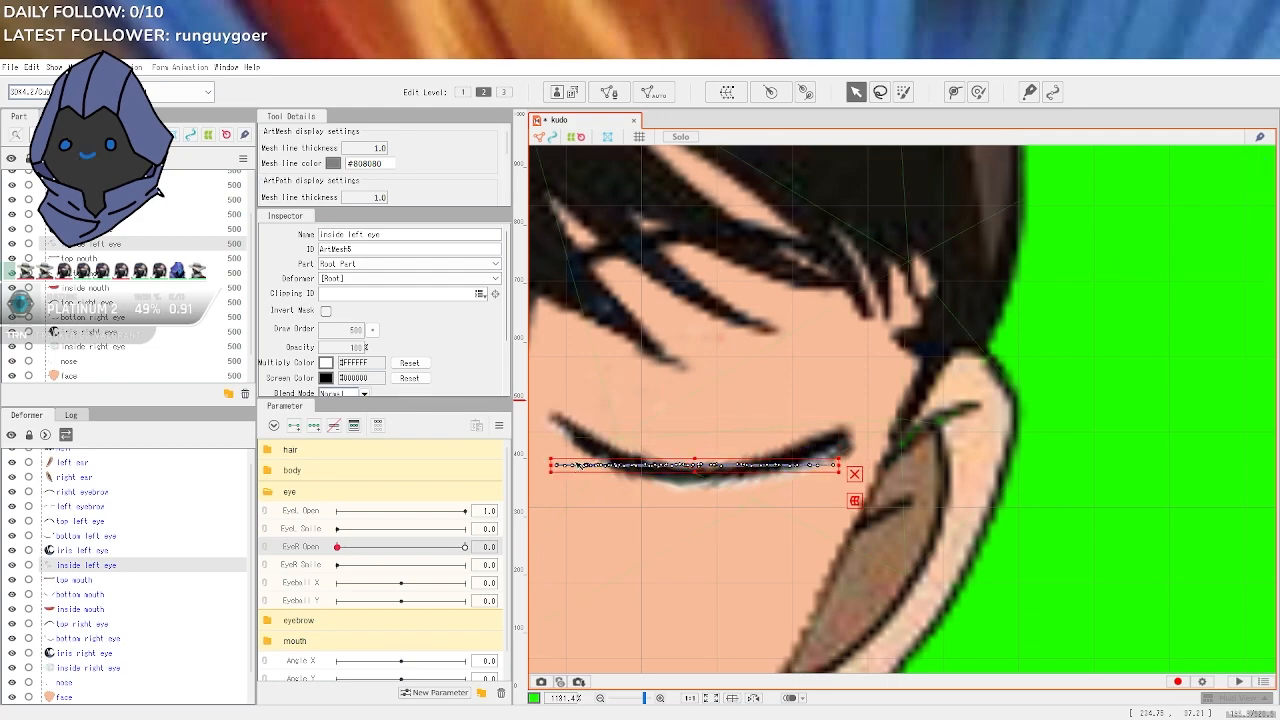
Undo the inside left eye's flattening and squash its mesh again into a thin horizontal strip at the closed lid's lowest part
key(ctrl+z)
key(ctrl+z)
key(ctrl+z)
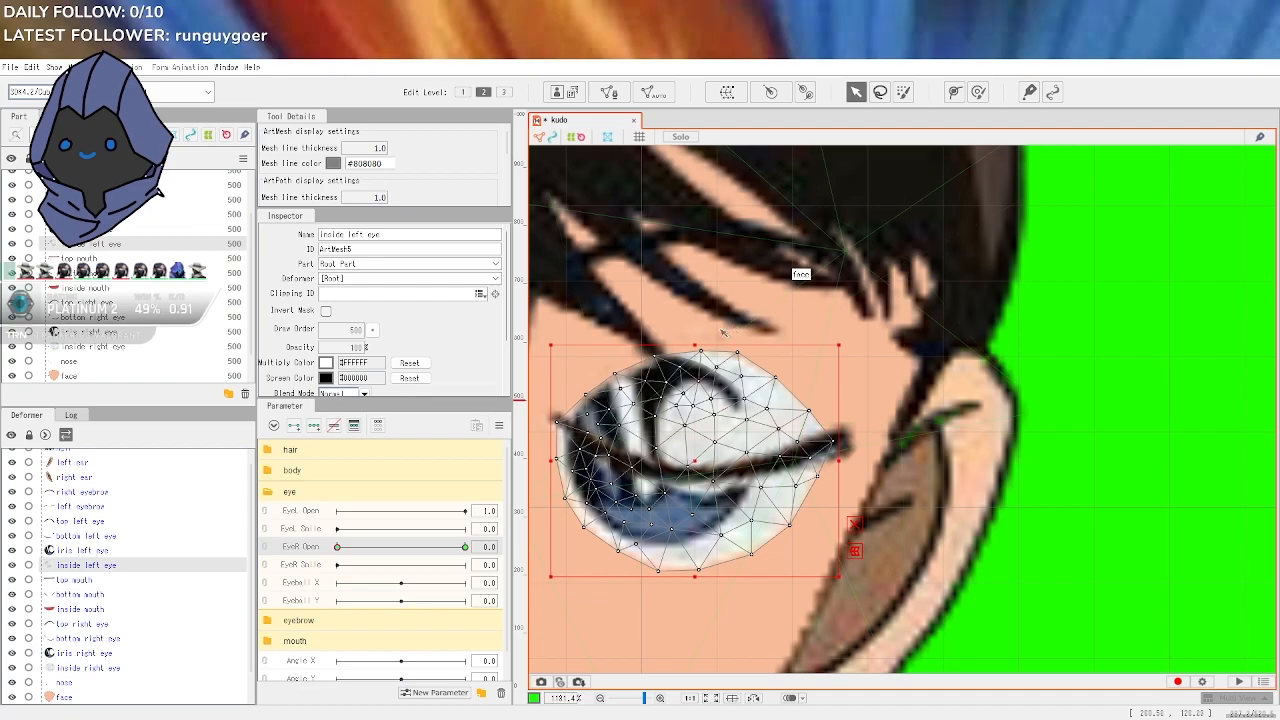
drag(696, 347, 695, 470)
drag(695, 575, 698, 475)
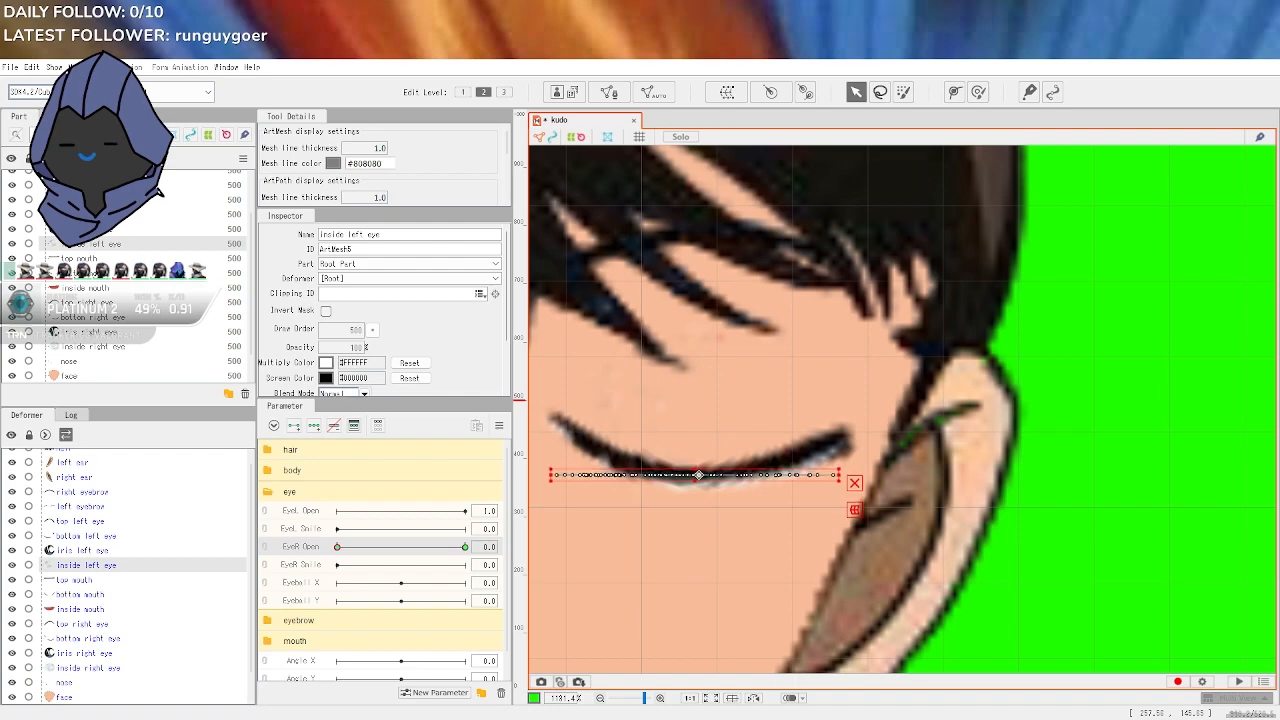
Create a deform path on the squashed inside left eye with one point at each end and one in the middle
click(955, 92)
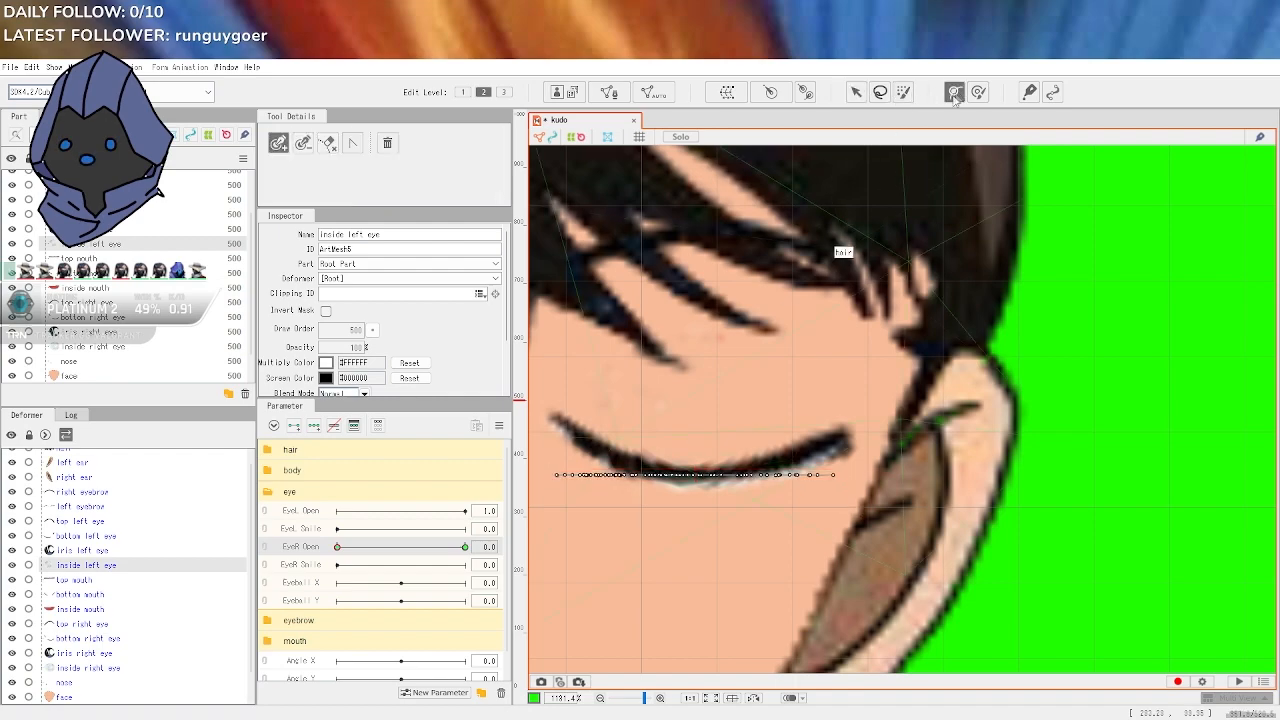
click(552, 476)
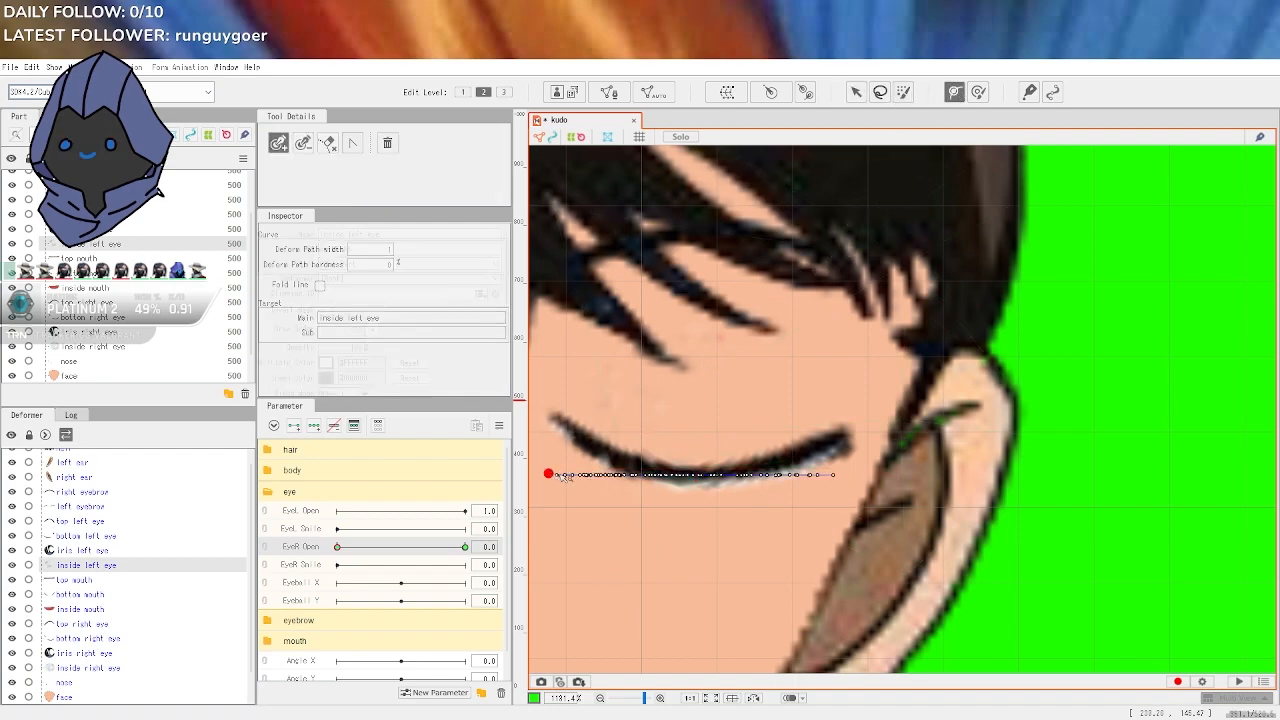
click(841, 475)
click(693, 476)
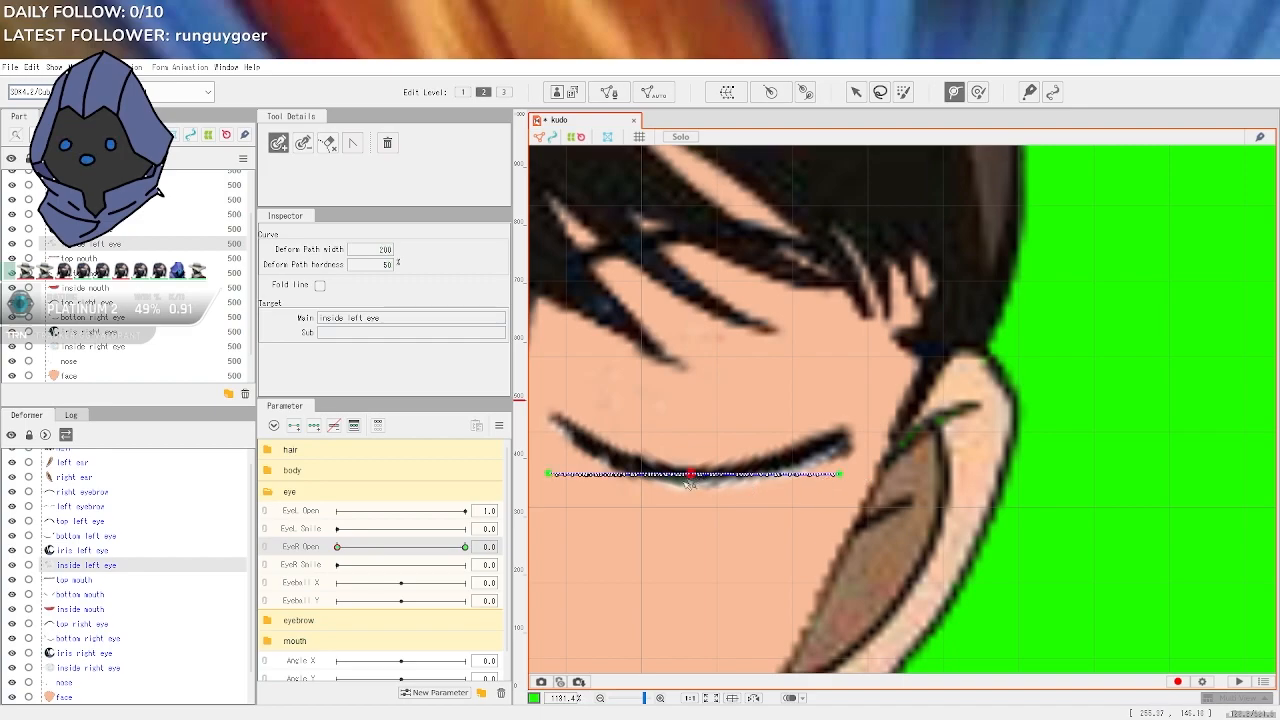
Curve the inside left eye to the closed lid by raising both end points of its deform path toward the lid's corners
click(857, 92)
scroll(565, 480, up, 4)
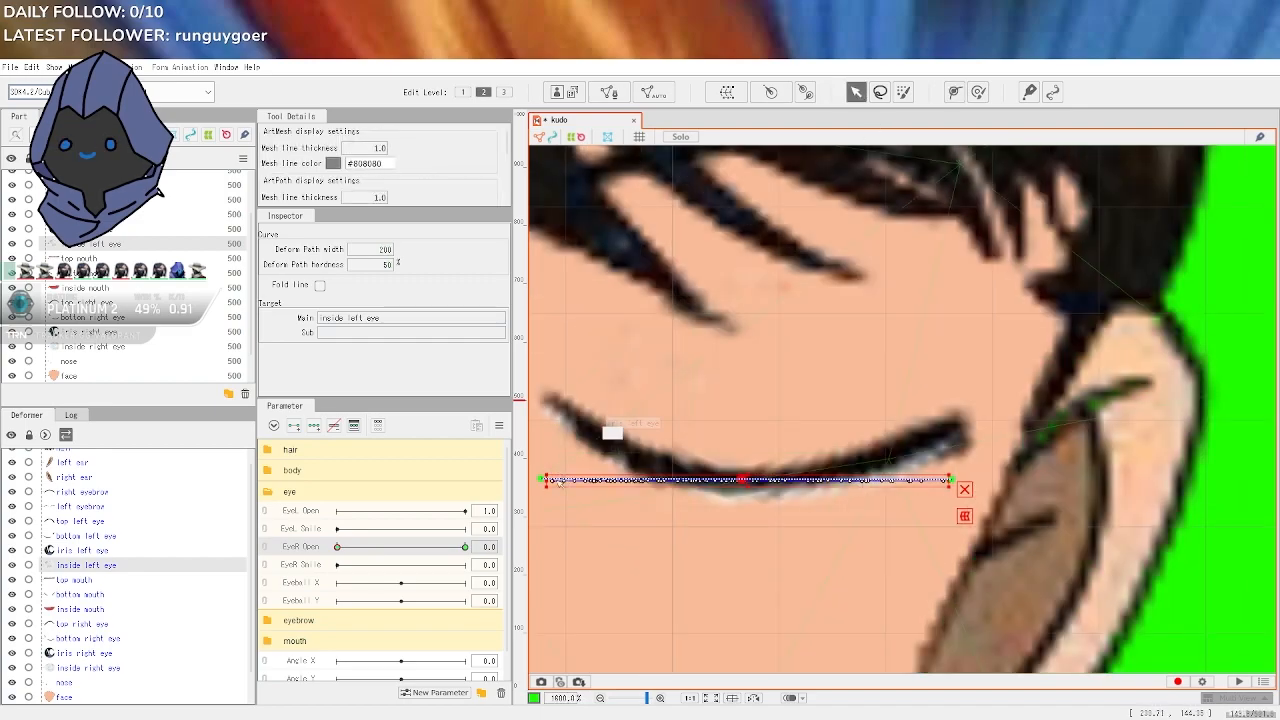
scroll(565, 480, down, 2)
drag(584, 527, 651, 520)
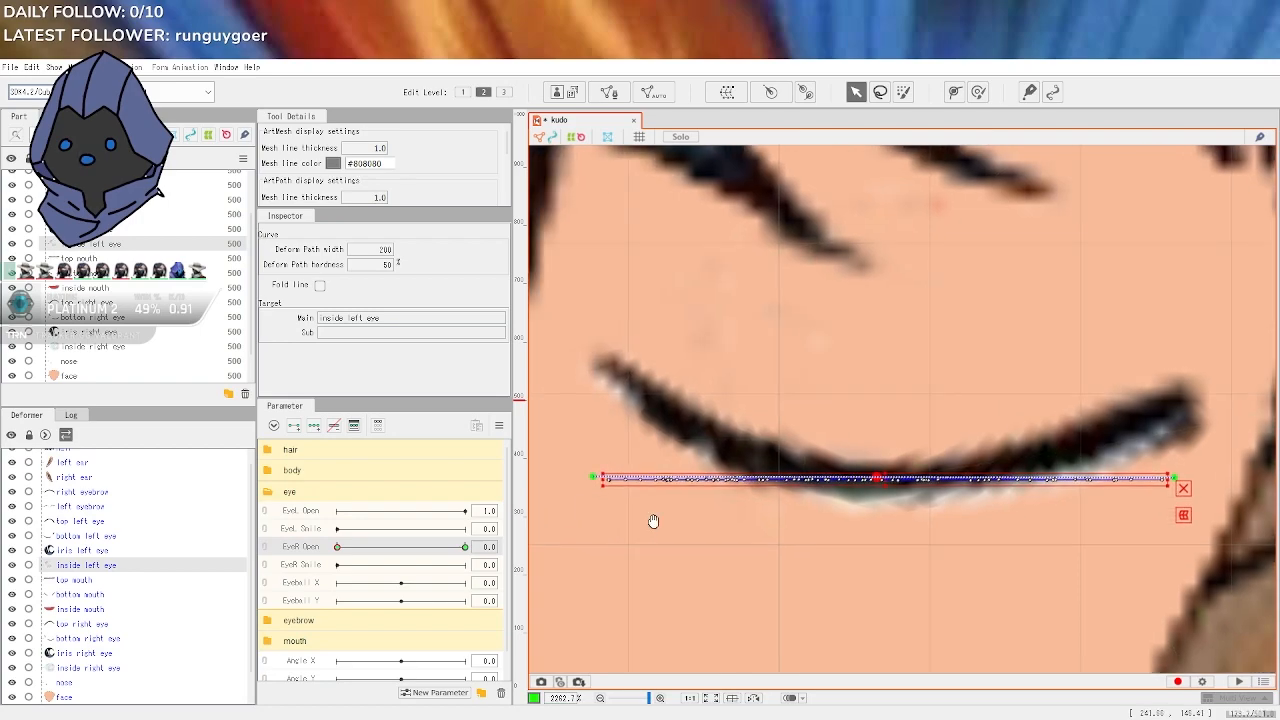
drag(591, 477, 607, 366)
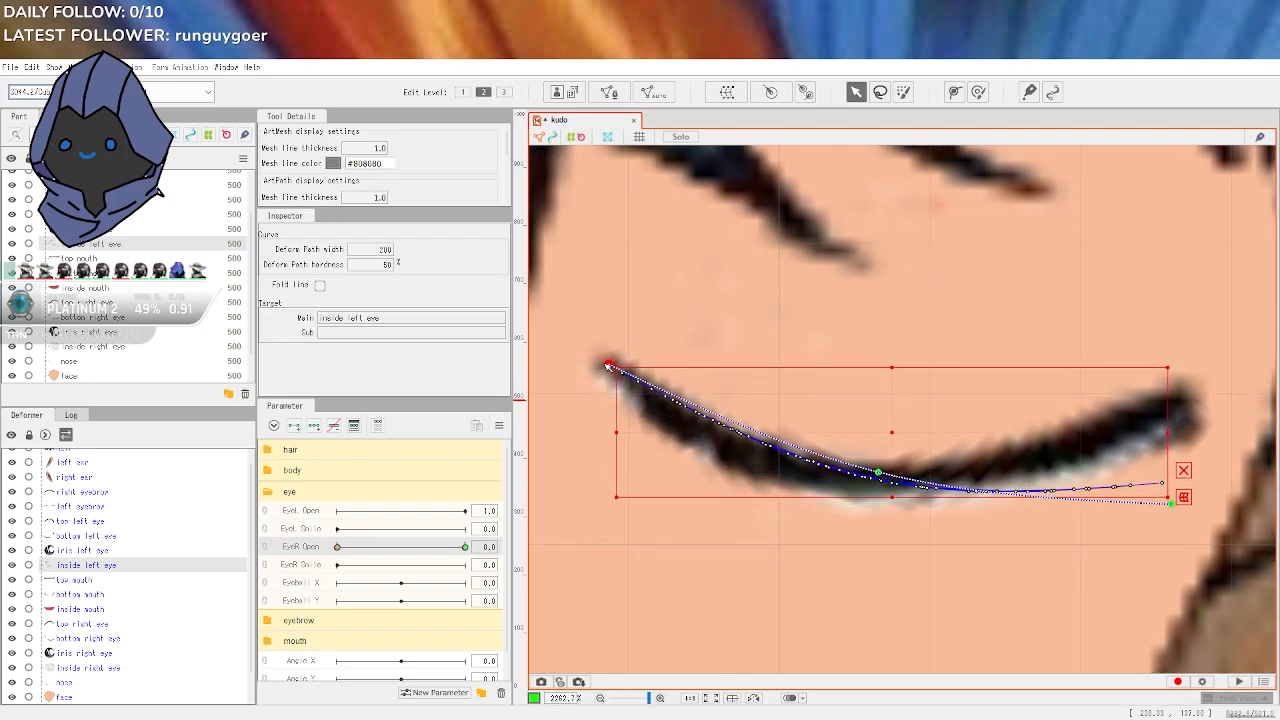
drag(1170, 508, 1168, 507)
click(1170, 502)
drag(1170, 503, 1196, 440)
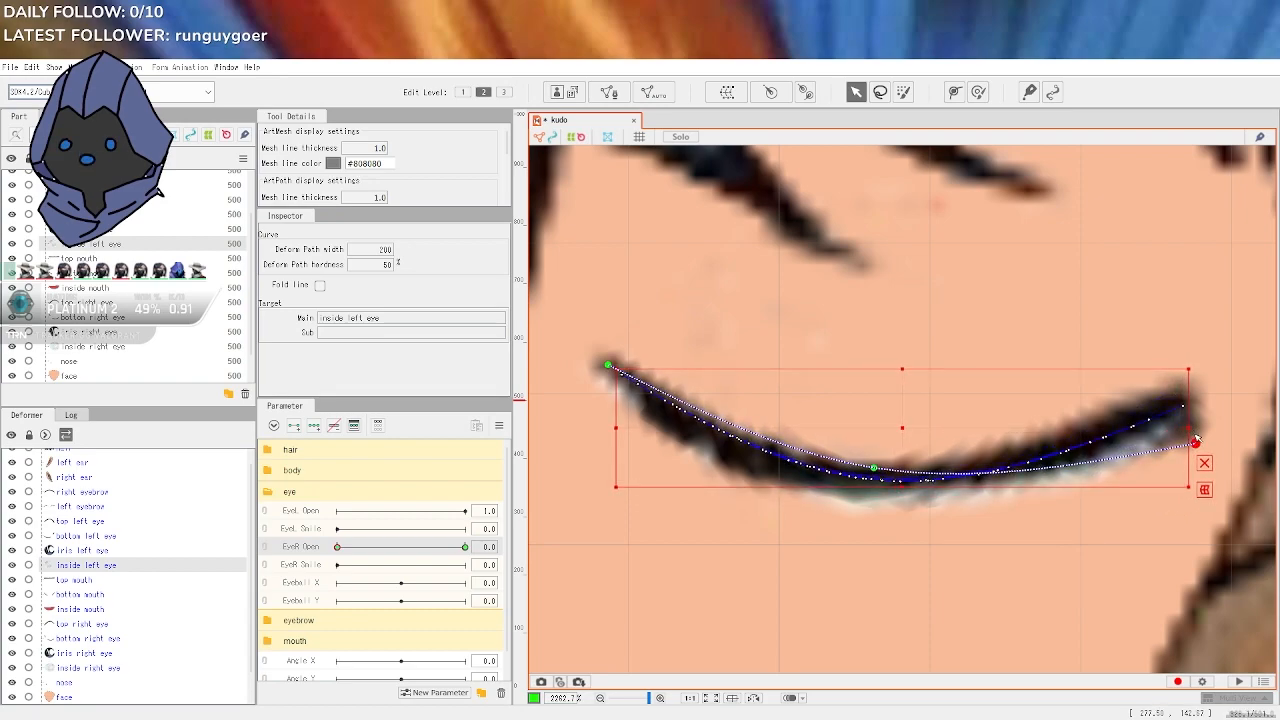
Shift the middle deform-path point of the closed inside left eye slightly down, deselect the part and set EyeR Open to 1.0
drag(875, 469, 883, 479)
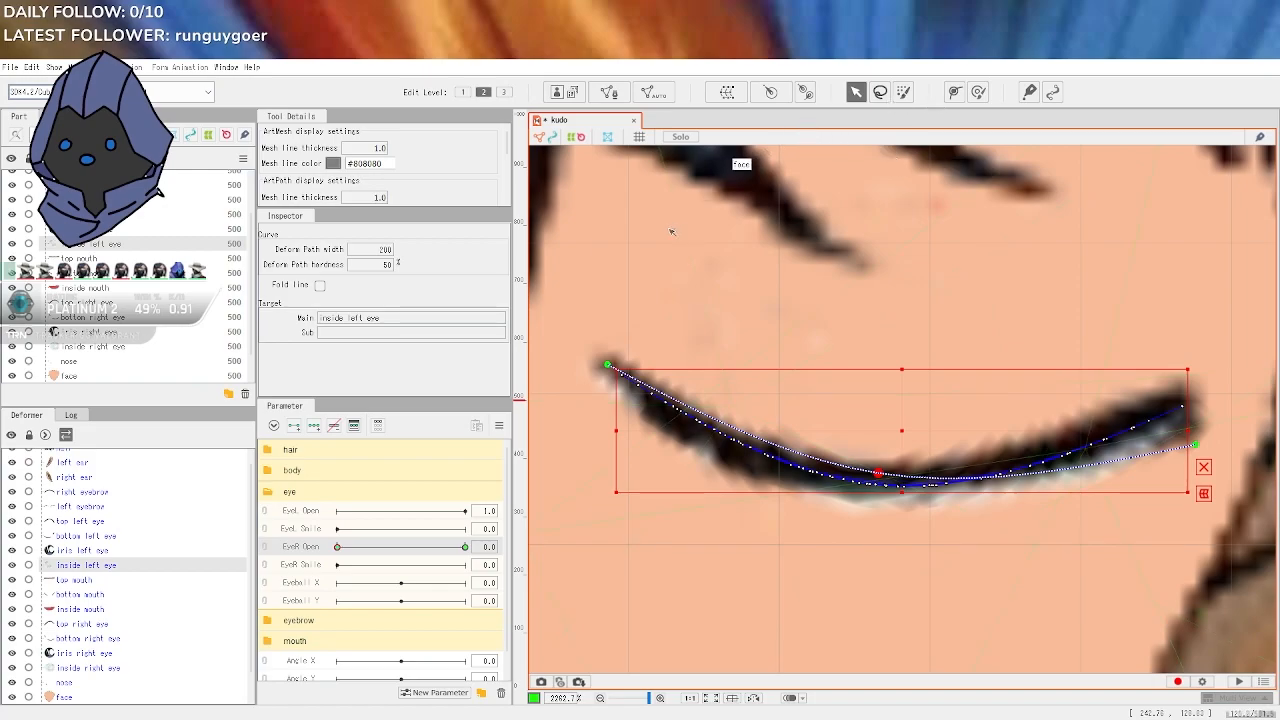
click(378, 565)
click(366, 548)
drag(366, 548, 465, 548)
scroll(812, 478, down, 8)
click(1013, 425)
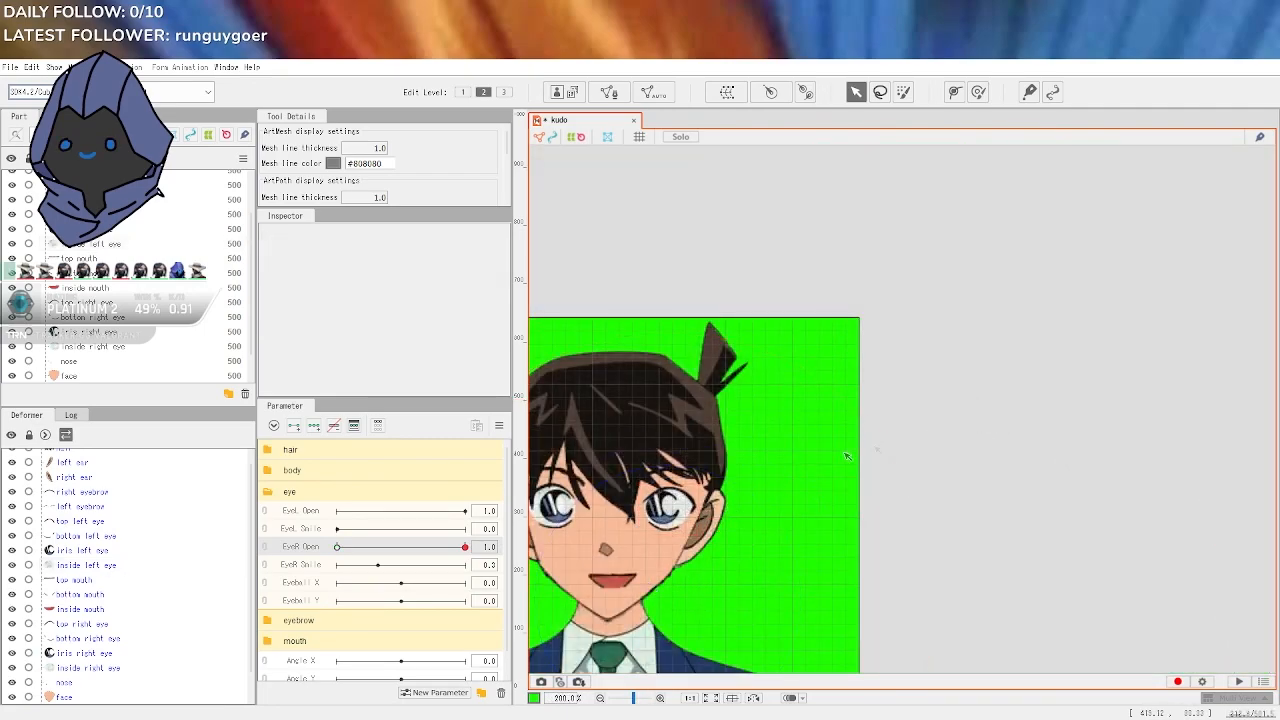
Check the left eye's closing motion by moving EyeR Open from 1.0 through 0.5 to 0.0
scroll(630, 515, up, 2)
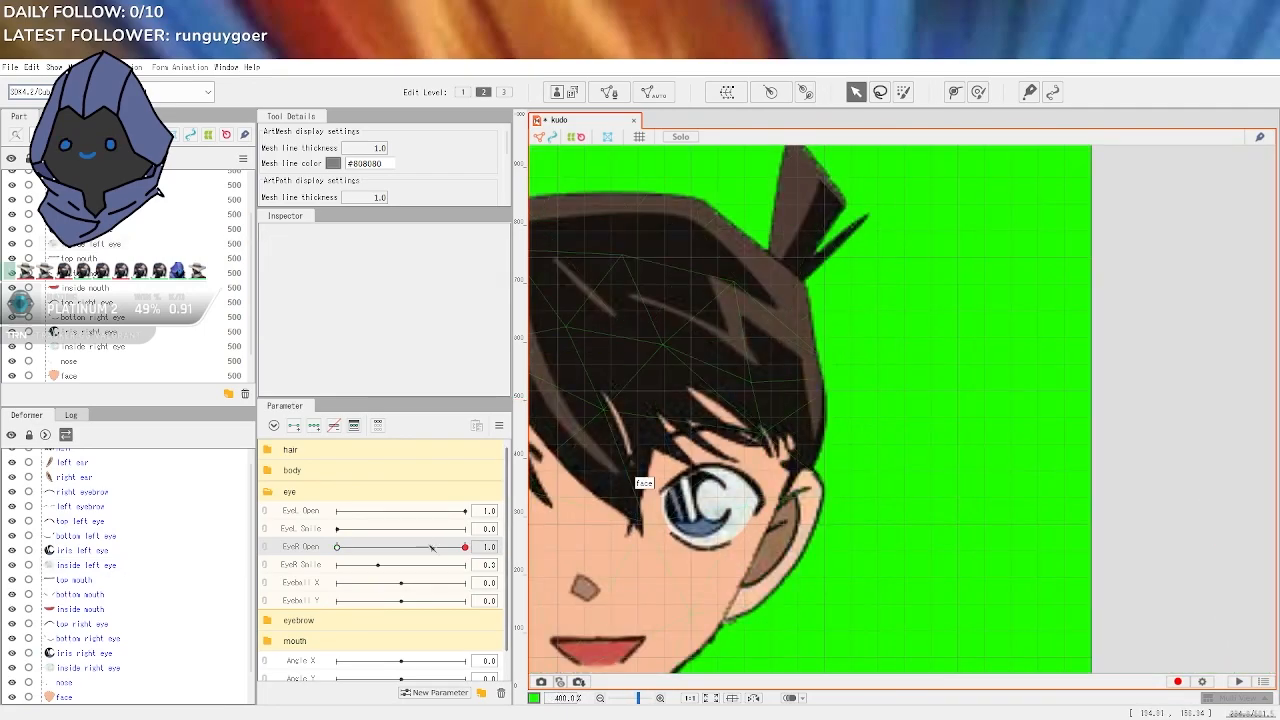
drag(465, 547, 518, 552)
drag(905, 480, 1130, 396)
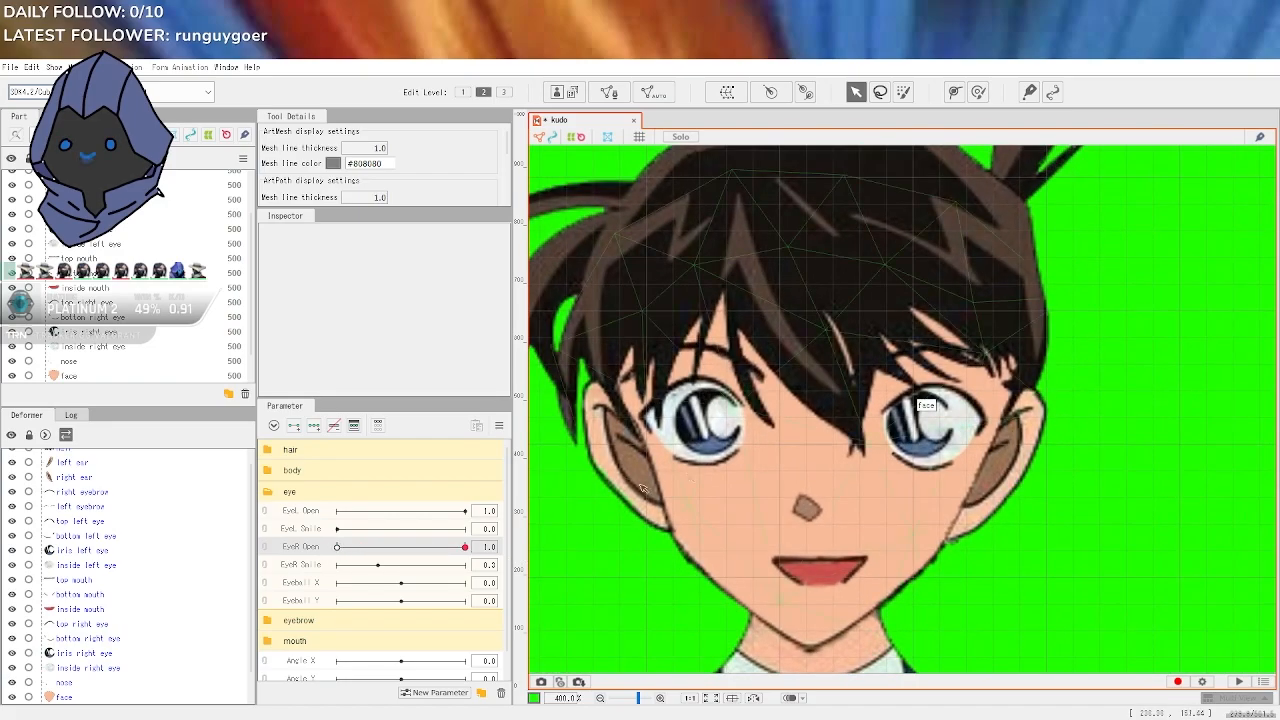
drag(464, 547, 405, 547)
scroll(816, 487, up, 4)
scroll(891, 486, down, 3)
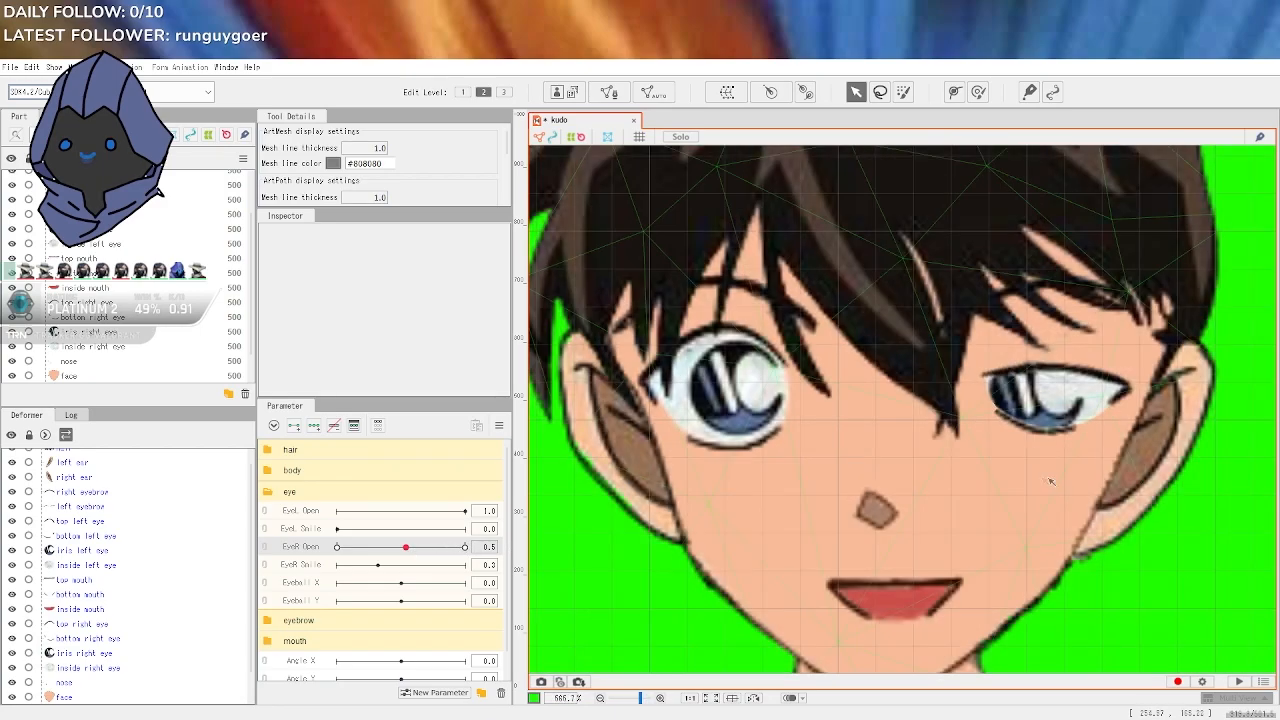
drag(405, 547, 281, 553)
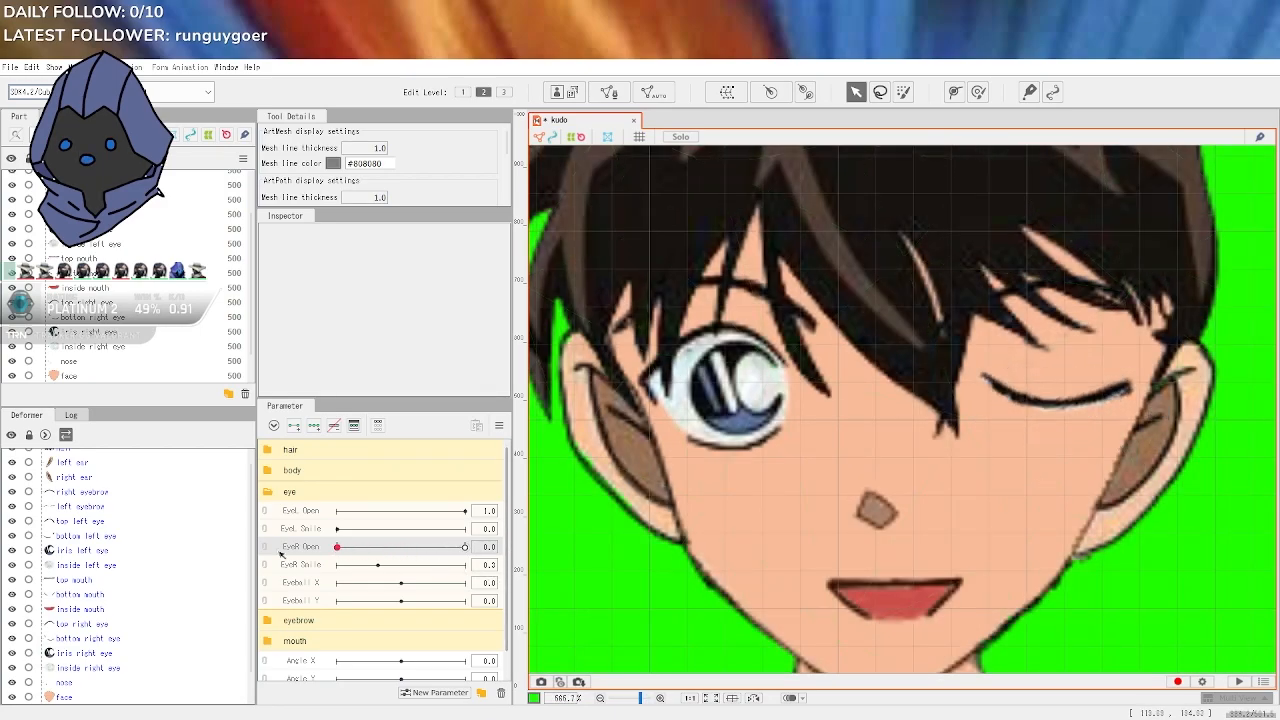
scroll(688, 590, down, 2)
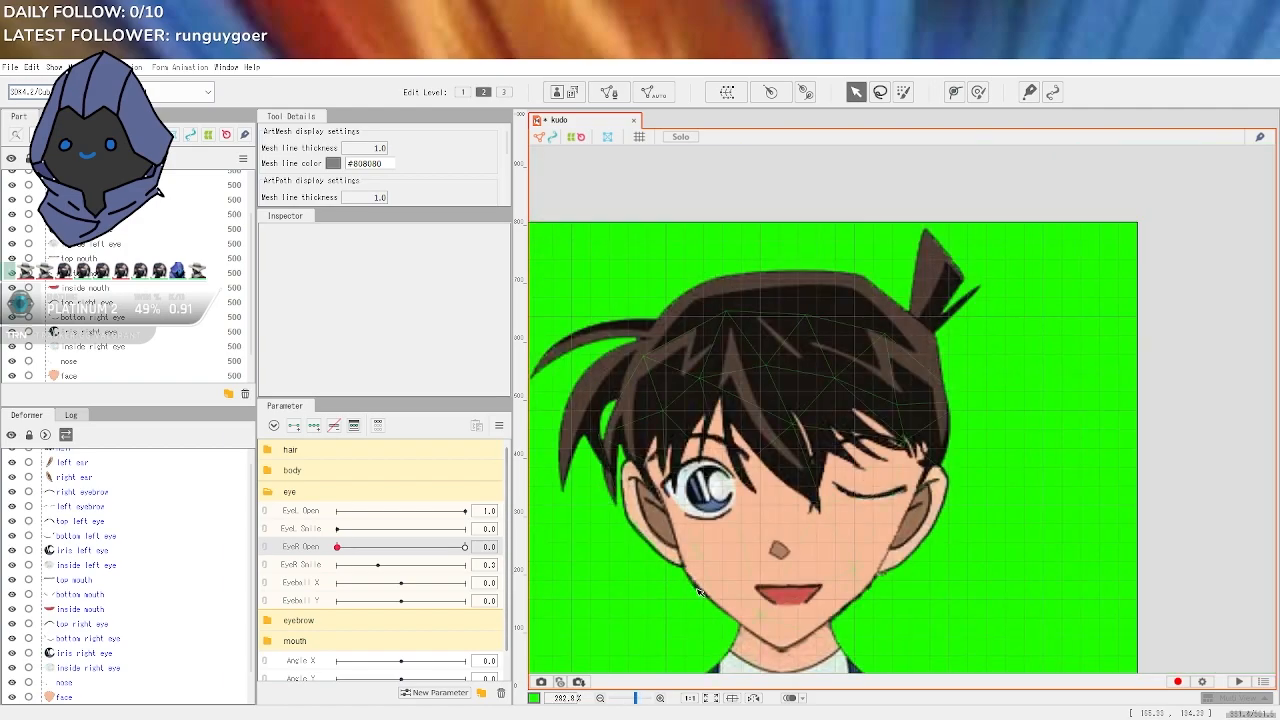
scroll(600, 455, up, 4)
mouse_move(337, 547)
mouse_down()
mouse_move(486, 540)
mouse_move(337, 547)
mouse_up()
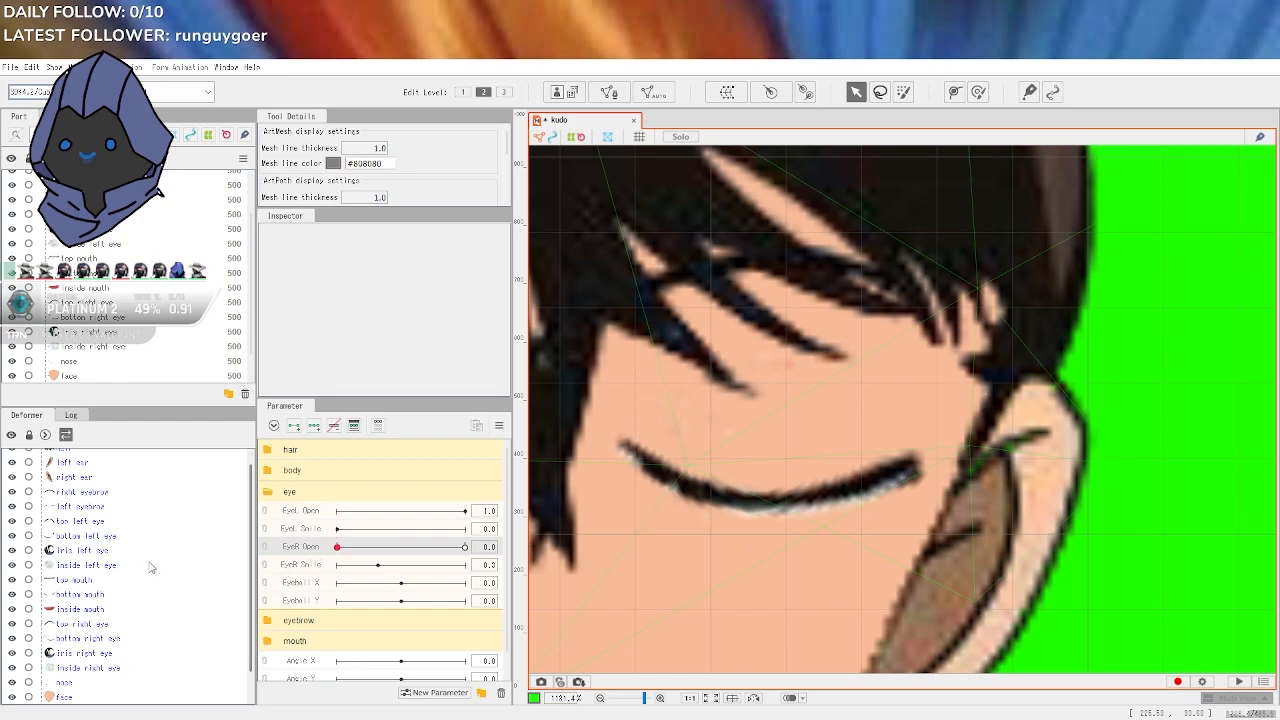
Move the inner-corner deform-path point of the top left eye slightly down in the closed pose
click(83, 521)
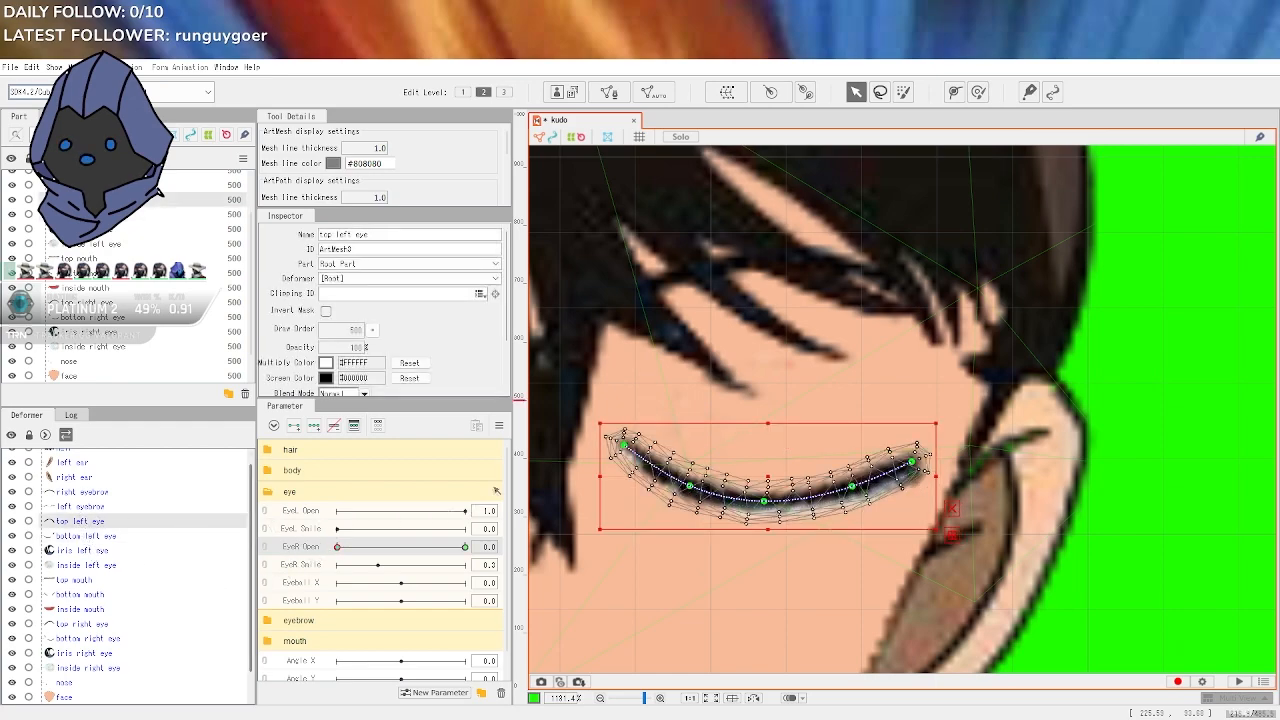
scroll(610, 466, up, 2)
drag(640, 433, 649, 458)
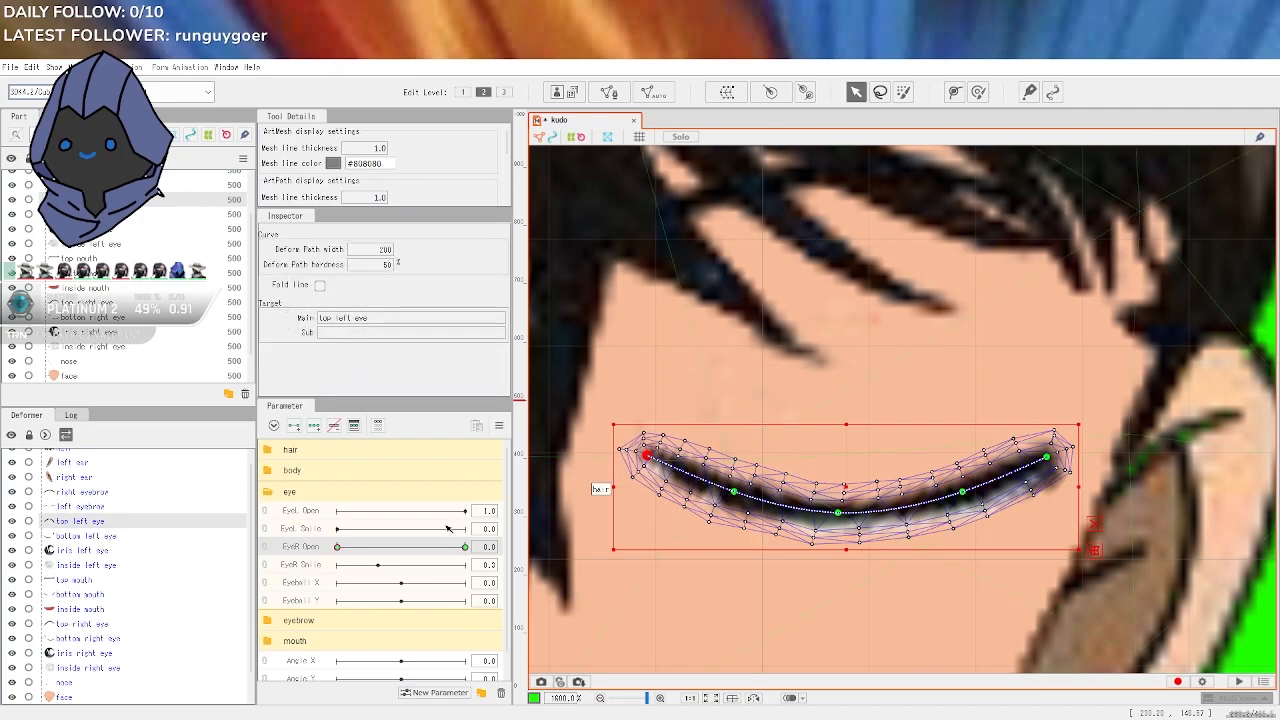
Compare the top left eye's shape at EyeR Open 1.0 and 0.0, and deselect it
drag(343, 553, 472, 563)
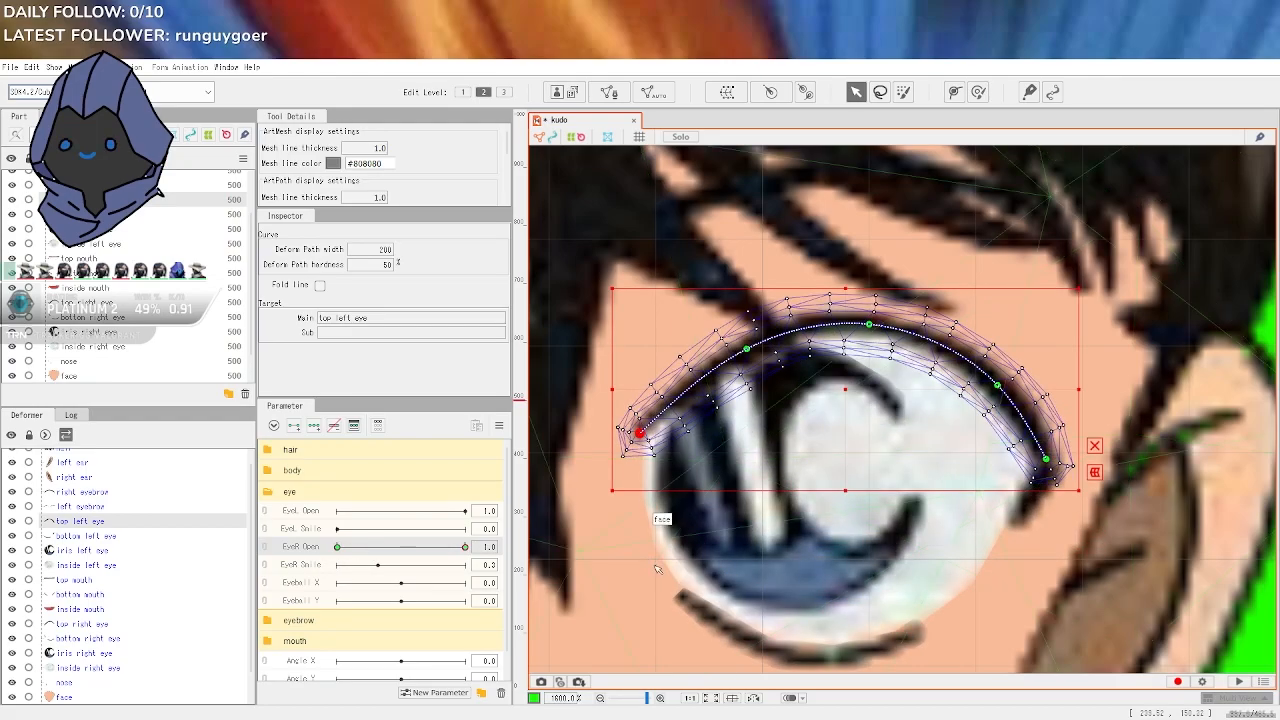
scroll(660, 525, down, 4)
drag(864, 575, 1060, 464)
mouse_move(335, 548)
mouse_down()
mouse_move(372, 548)
mouse_move(334, 553)
mouse_up()
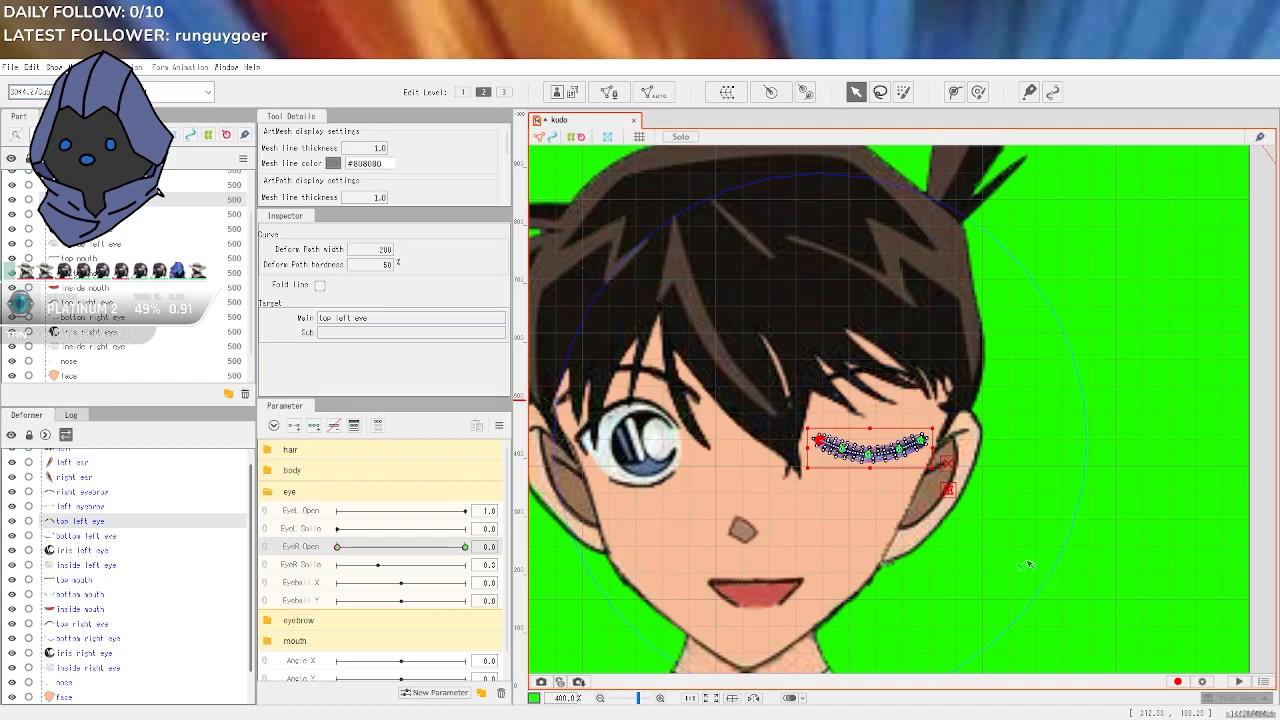
click(1150, 529)
click(1022, 451)
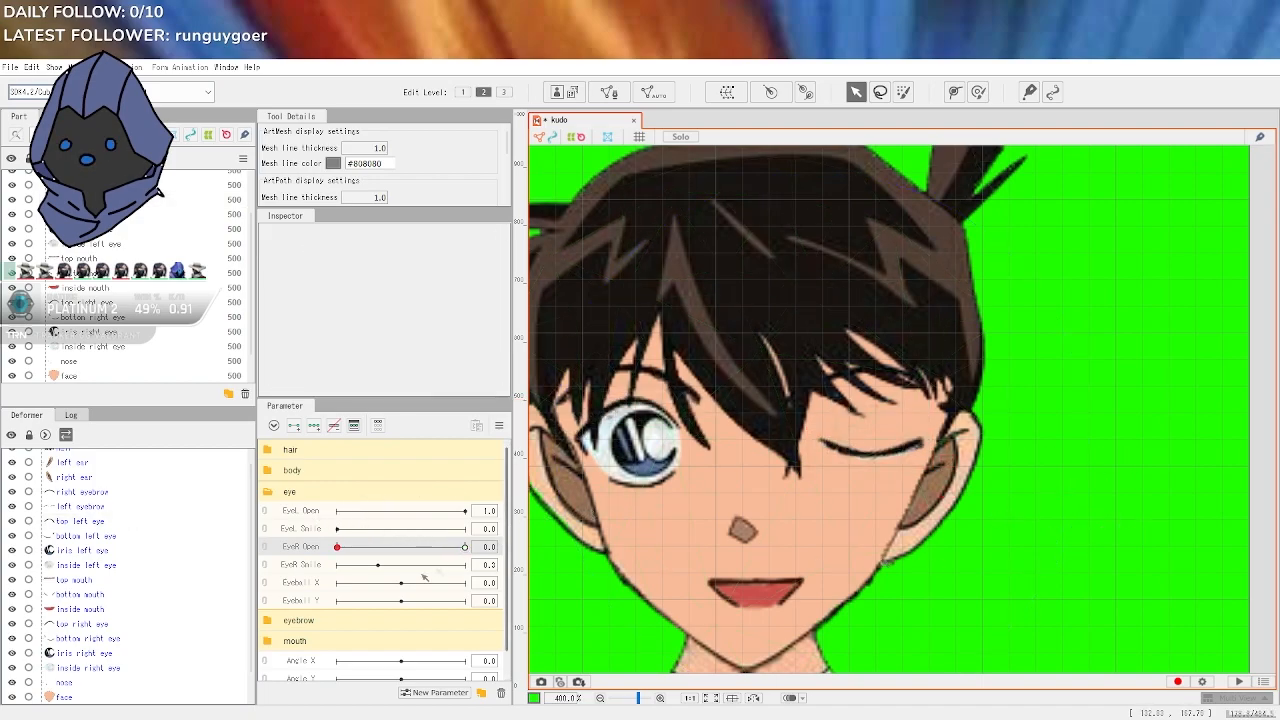
Examine the left eye half open at EyeR Open 0.5, fully open at 1.0 and closed at 0.0
drag(339, 549, 403, 547)
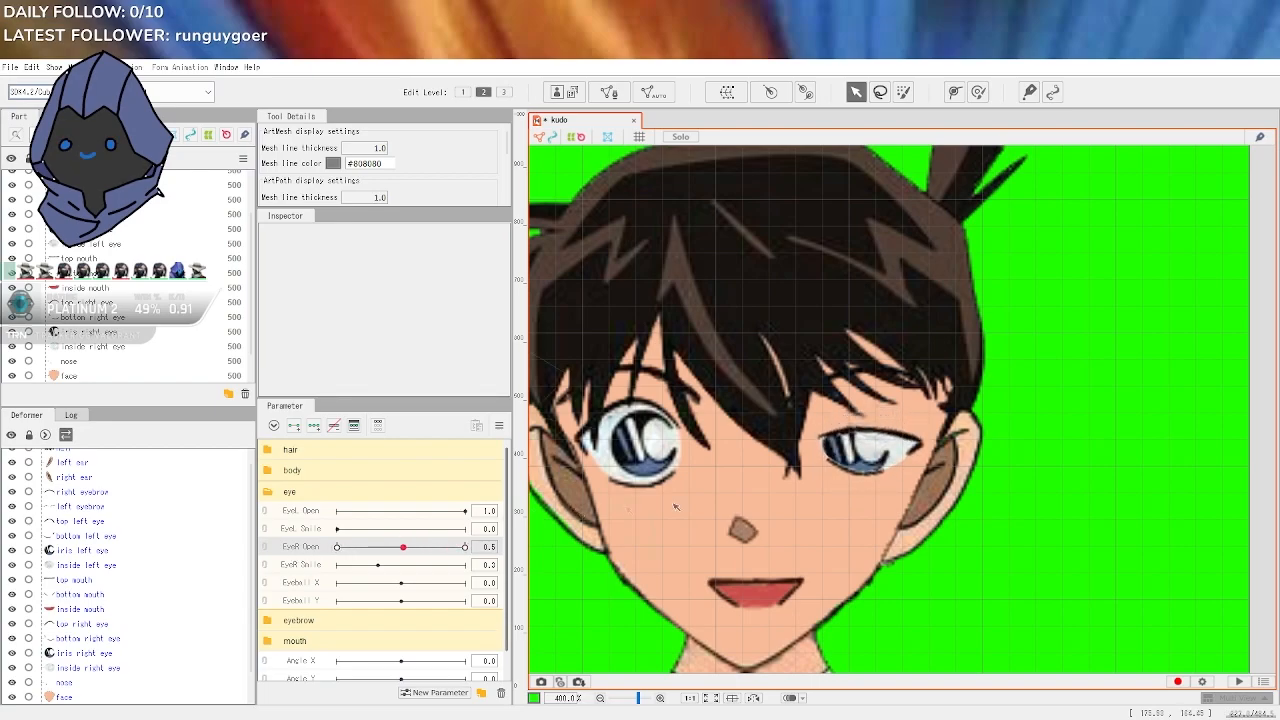
scroll(795, 458, up, 6)
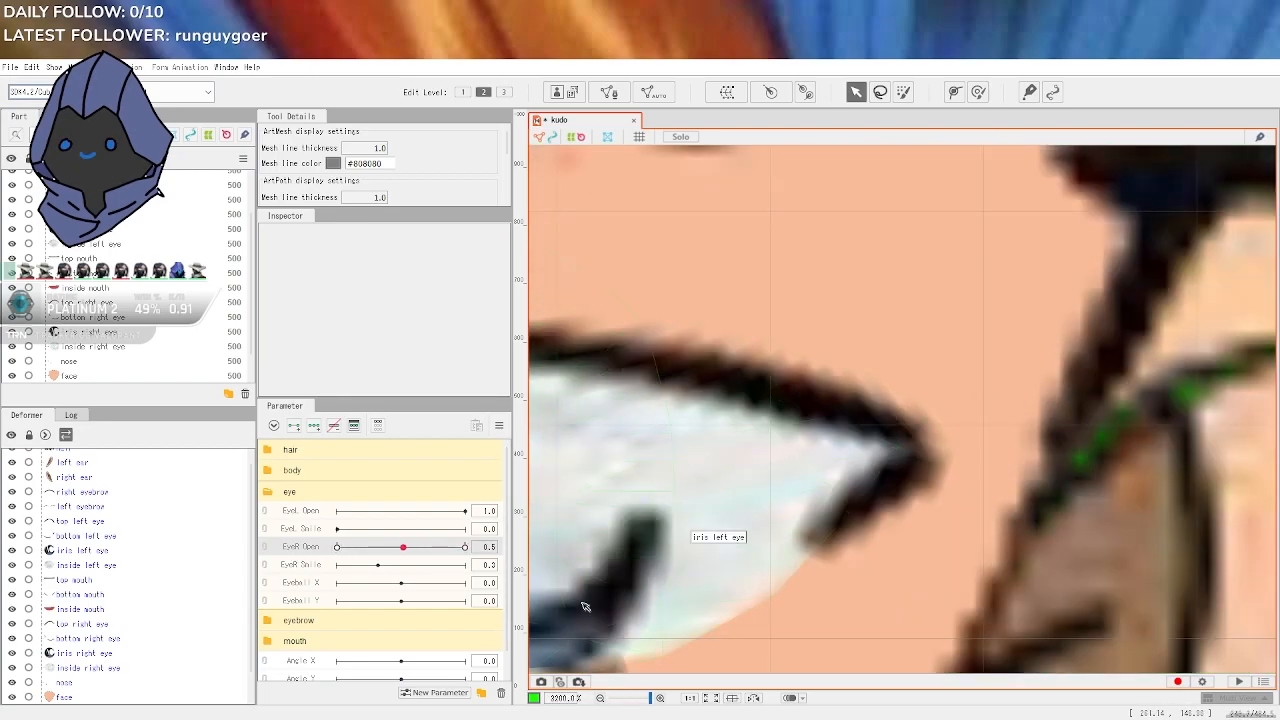
drag(404, 549, 478, 540)
scroll(871, 443, down, 8)
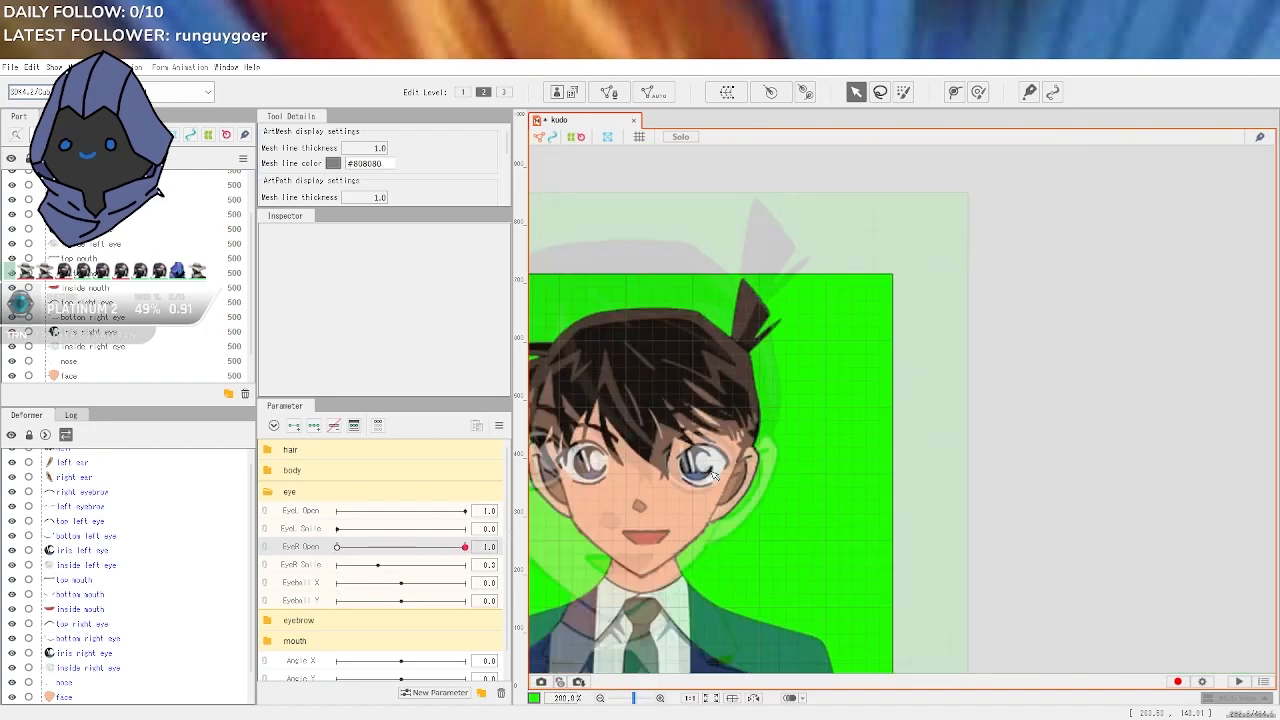
drag(871, 443, 982, 381)
scroll(809, 449, up, 5)
scroll(809, 449, down, 5)
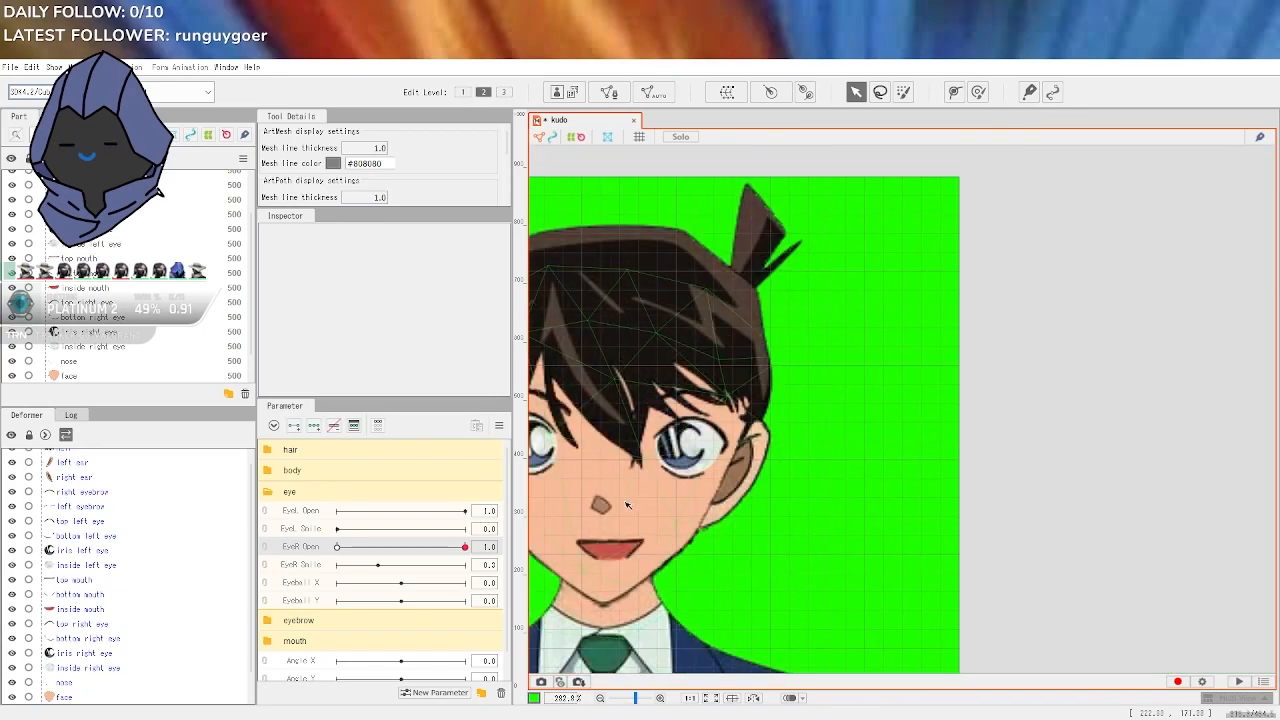
scroll(962, 430, up, 1)
drag(468, 548, 281, 566)
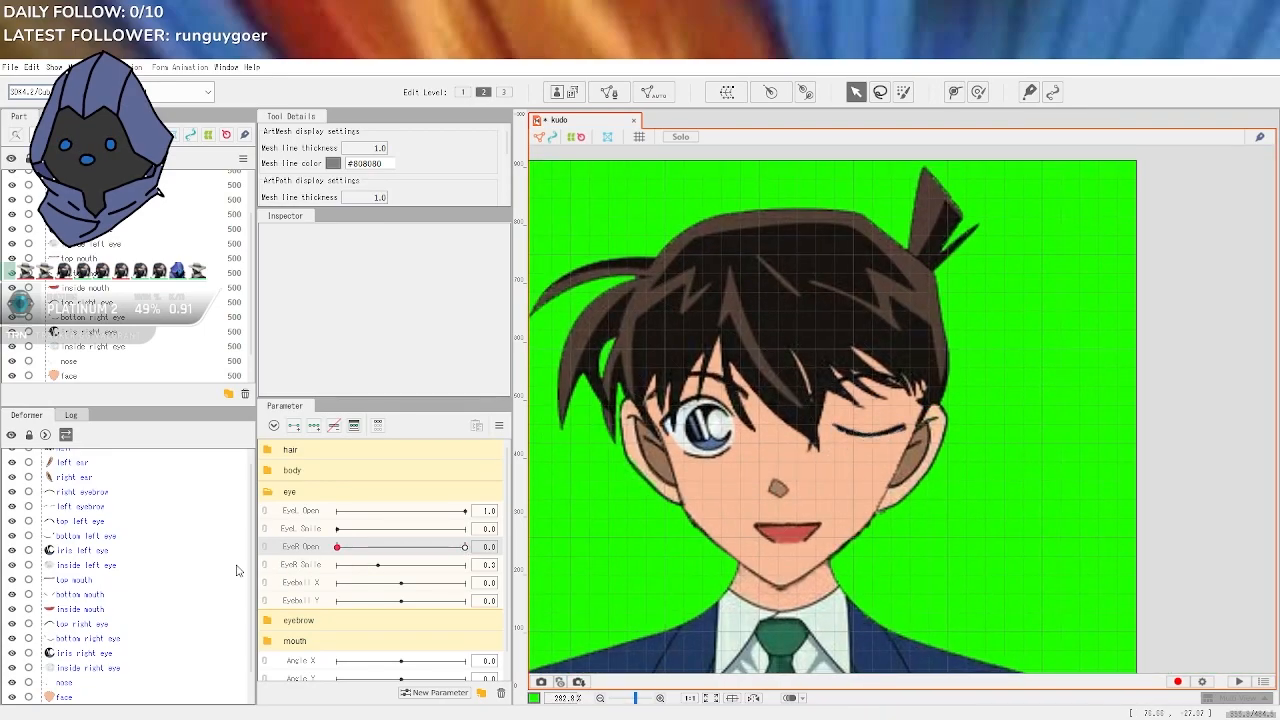
drag(239, 570, 520, 546)
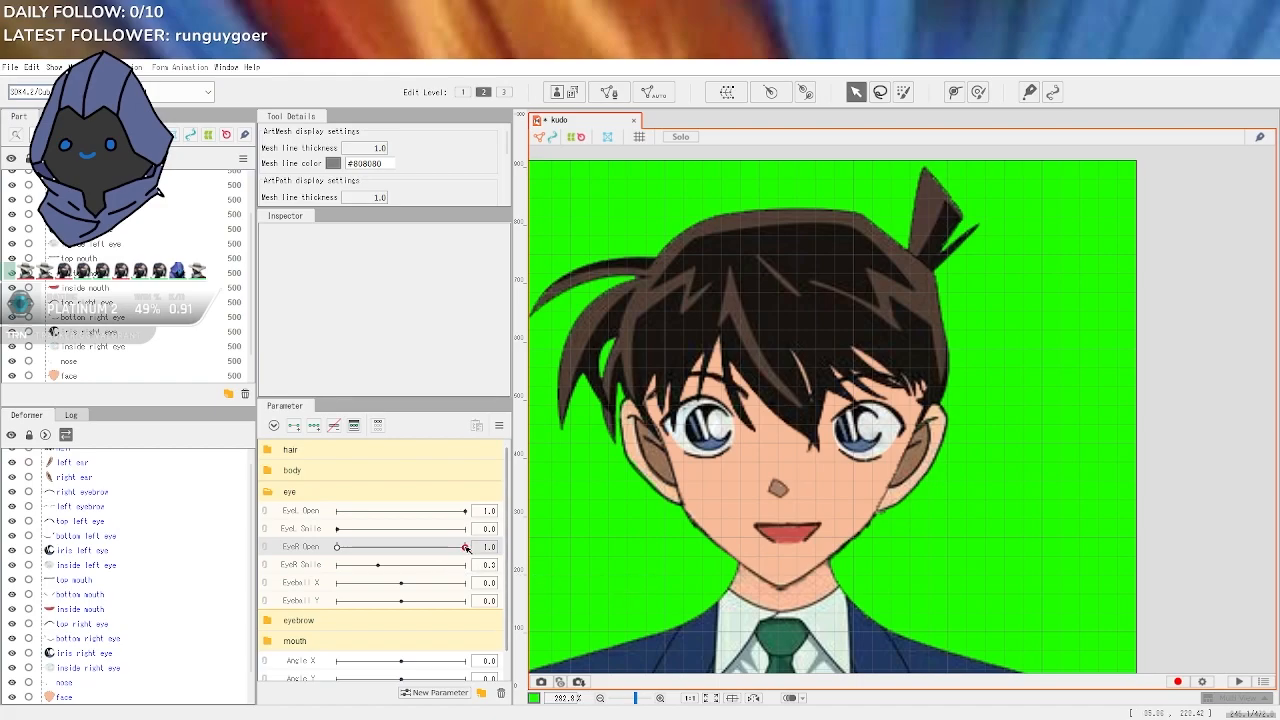
drag(466, 548, 278, 536)
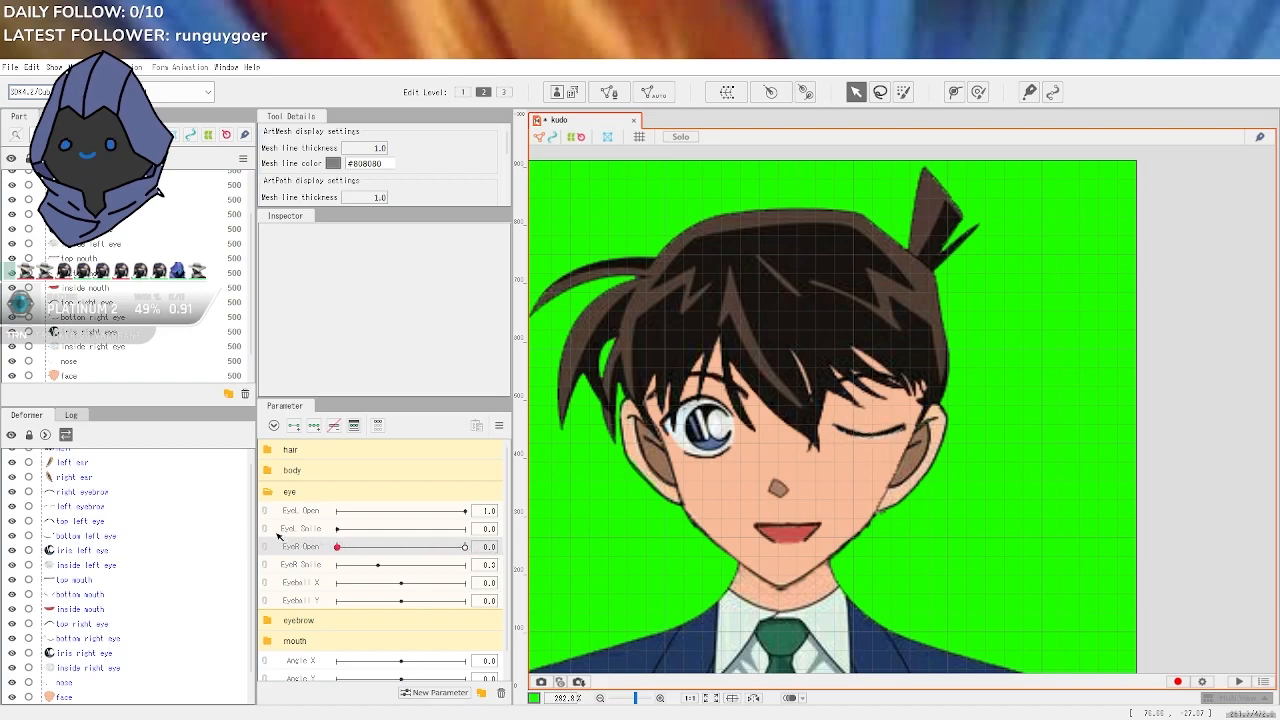
Fine-tune the three middle deform-path points of the top left eye at EyeR Open 0.0
scroll(757, 459, up, 5)
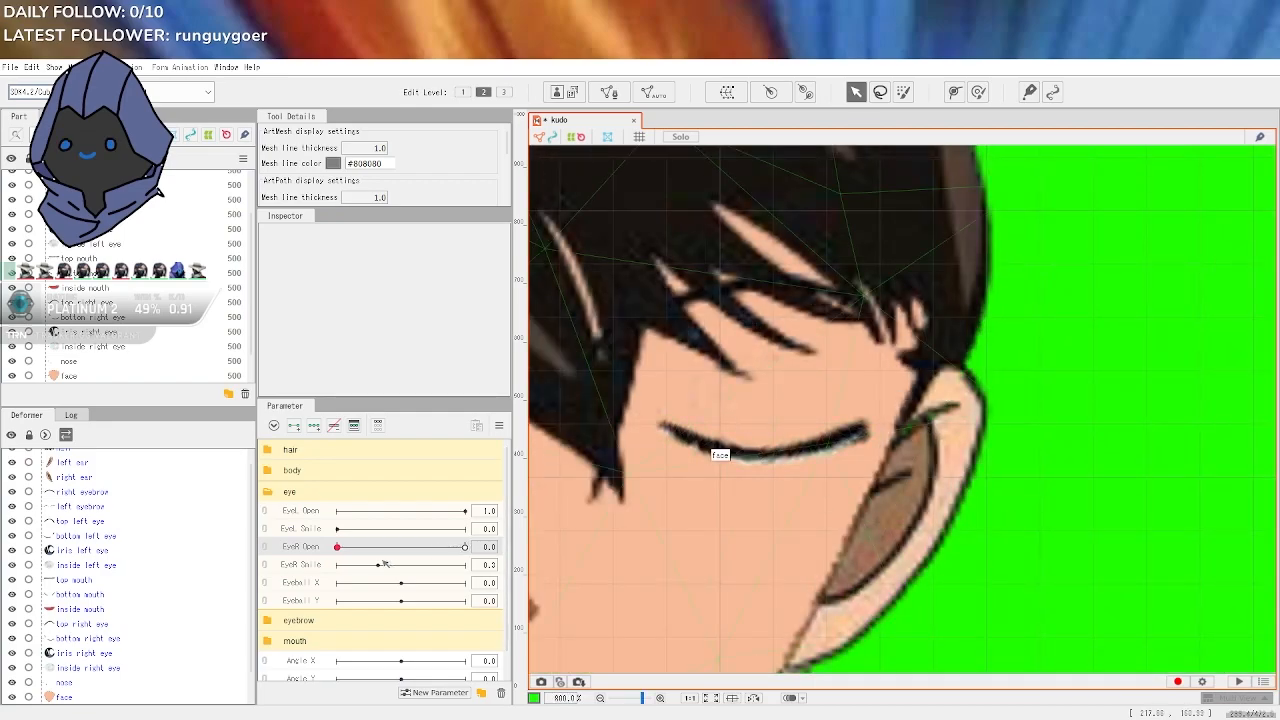
click(762, 452)
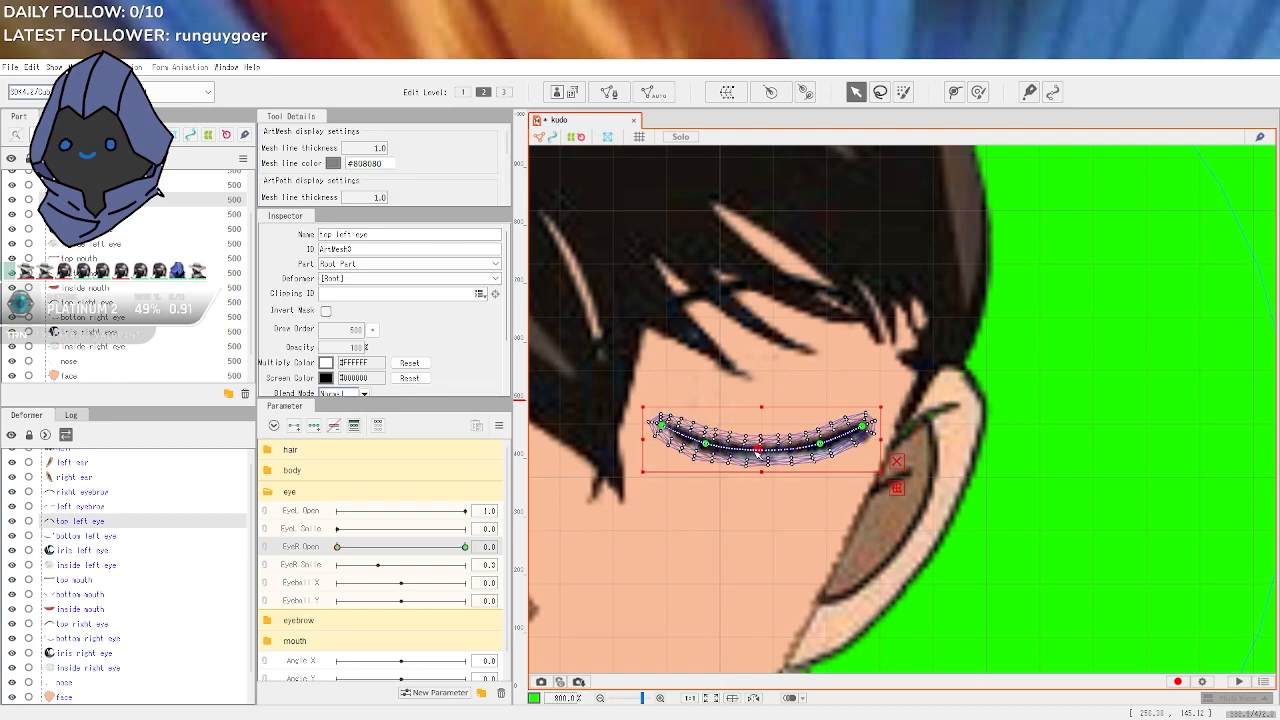
click(712, 450)
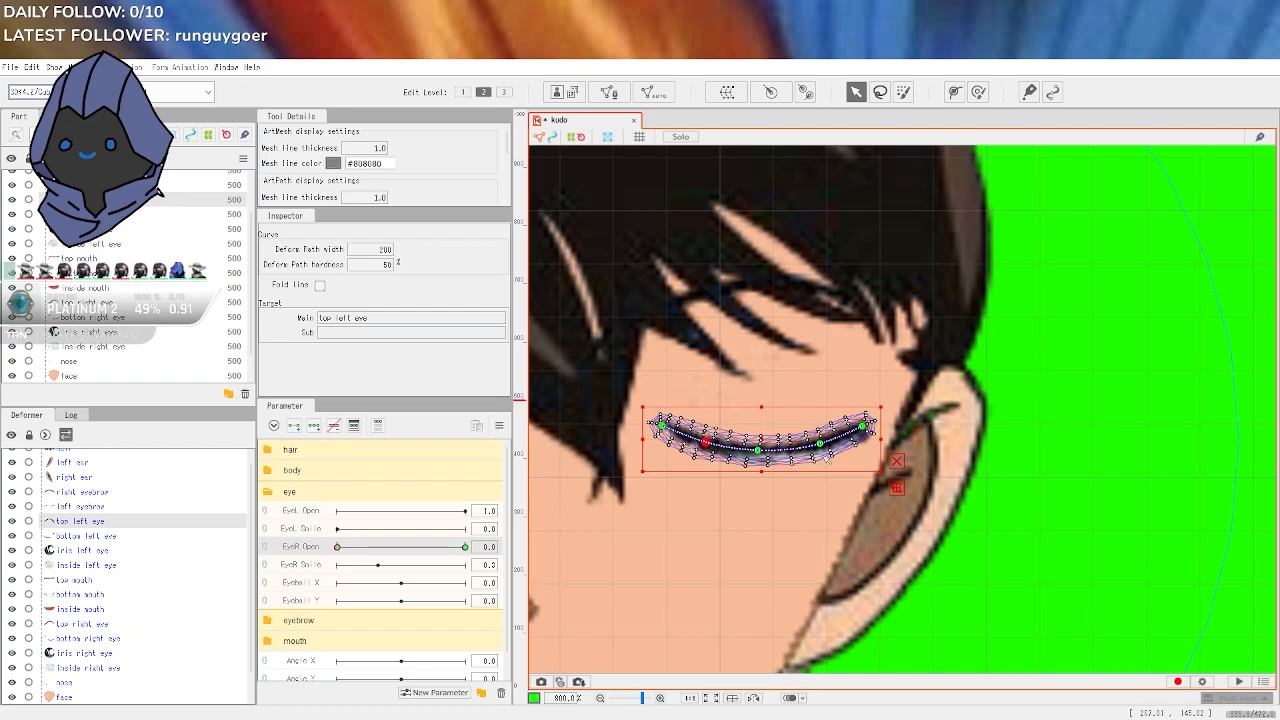
click(819, 443)
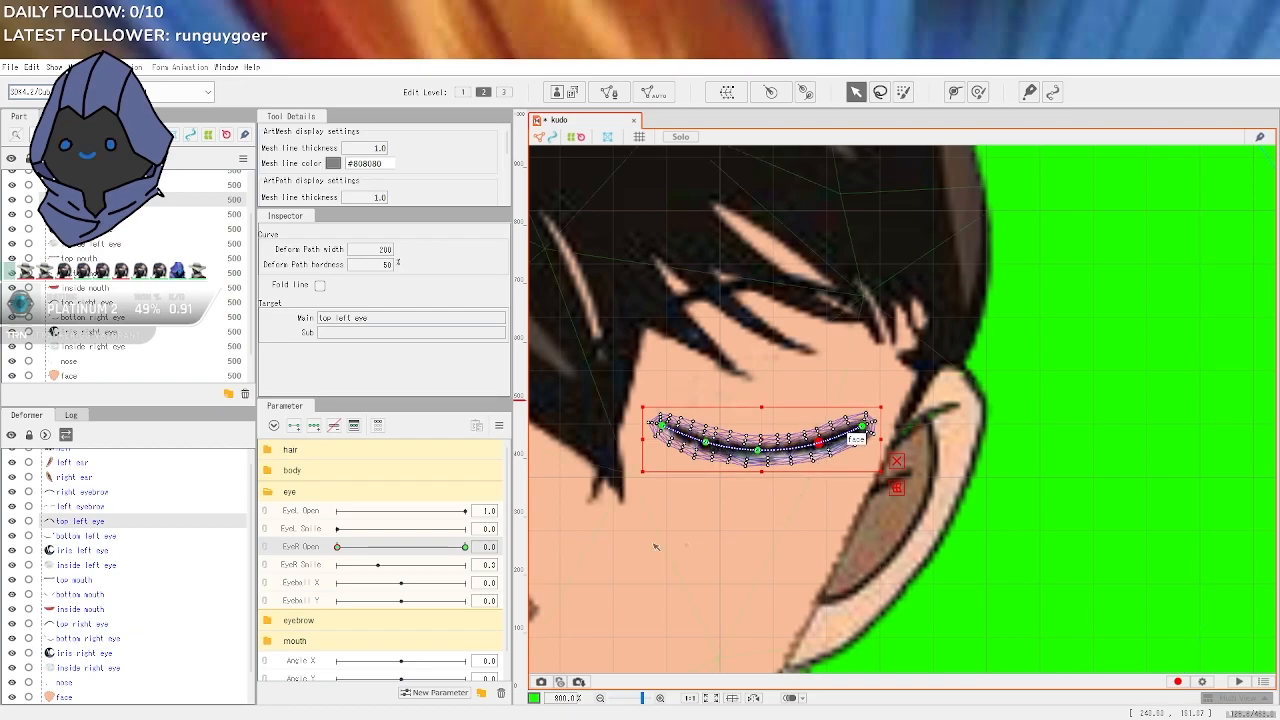
Raise the deform-path points of the bottom left eye to tuck it under the closed upper lid line
scroll(770, 470, up, 1)
click(100, 536)
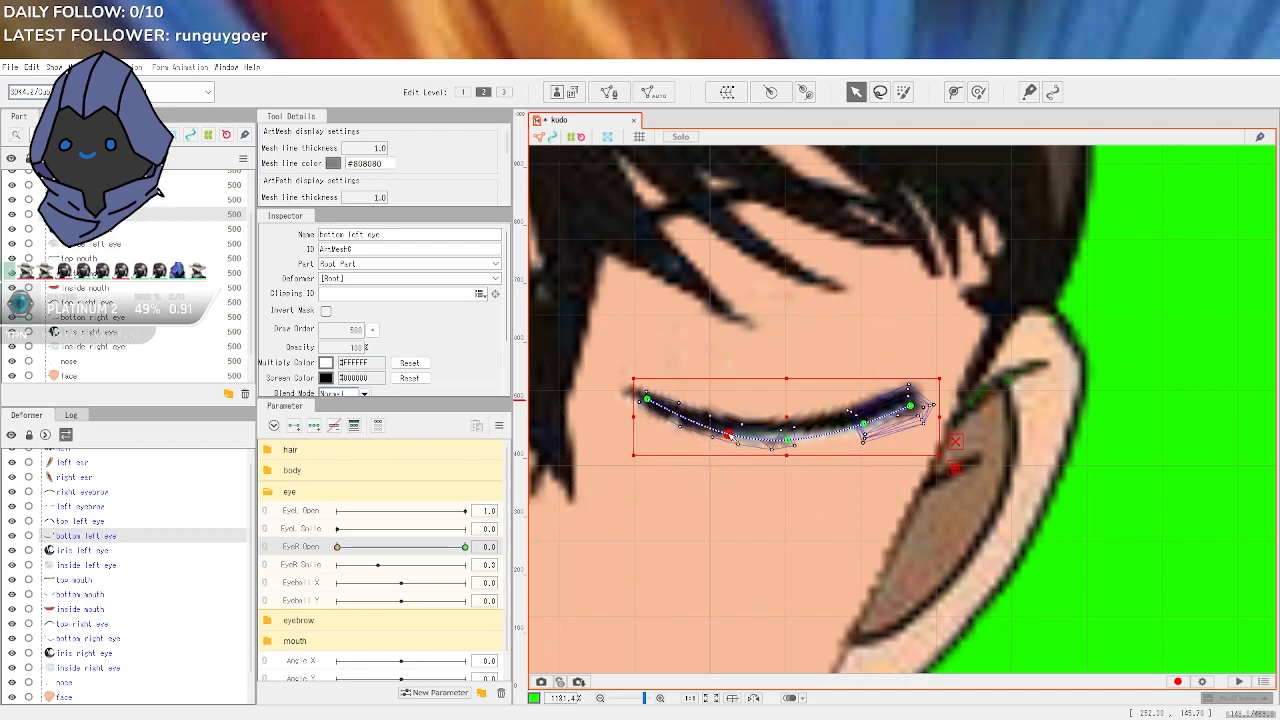
click(729, 428)
drag(788, 441, 909, 401)
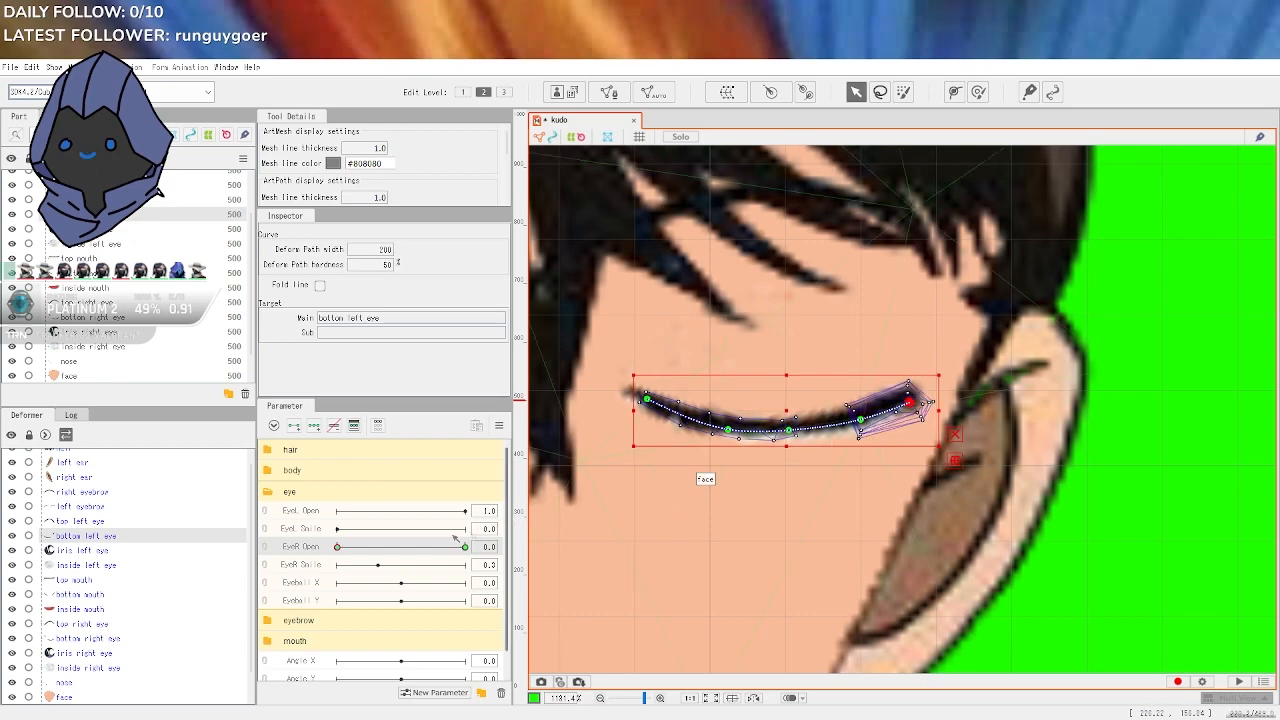
Adjust the middle and both end deform-path points of the inside left eye to fit behind the closed lid line
click(115, 553)
click(116, 566)
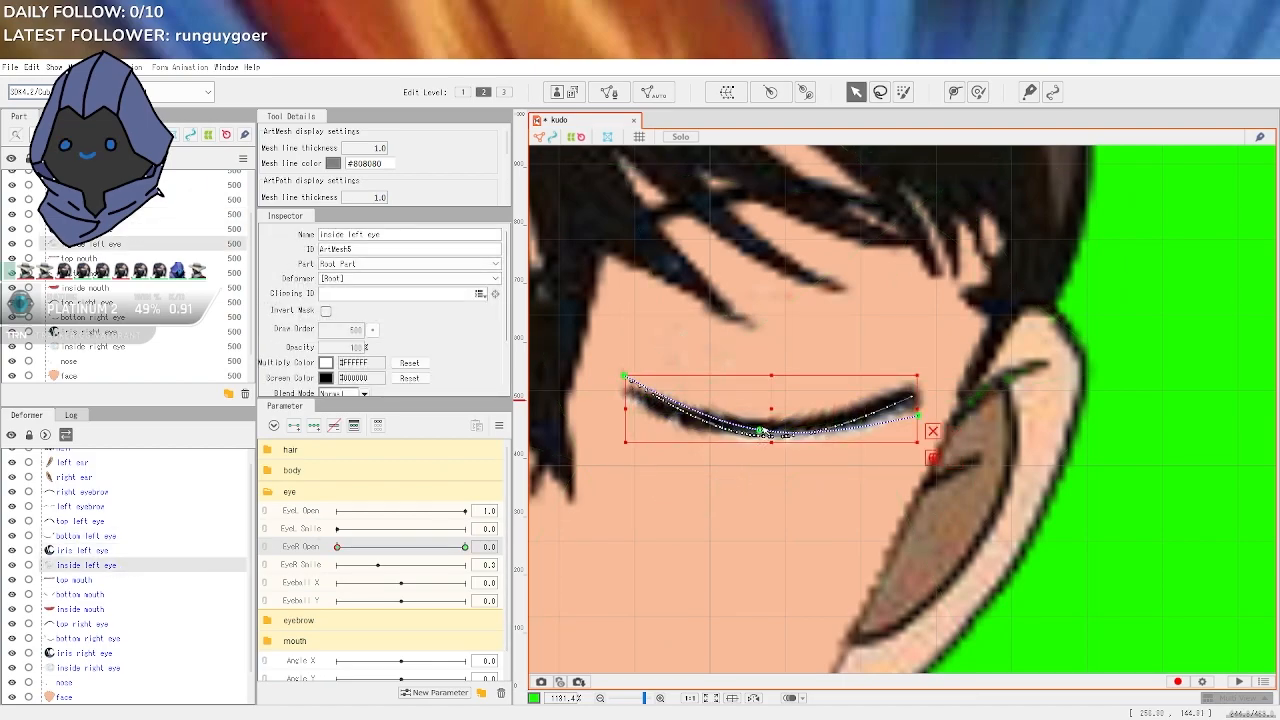
drag(760, 430, 764, 427)
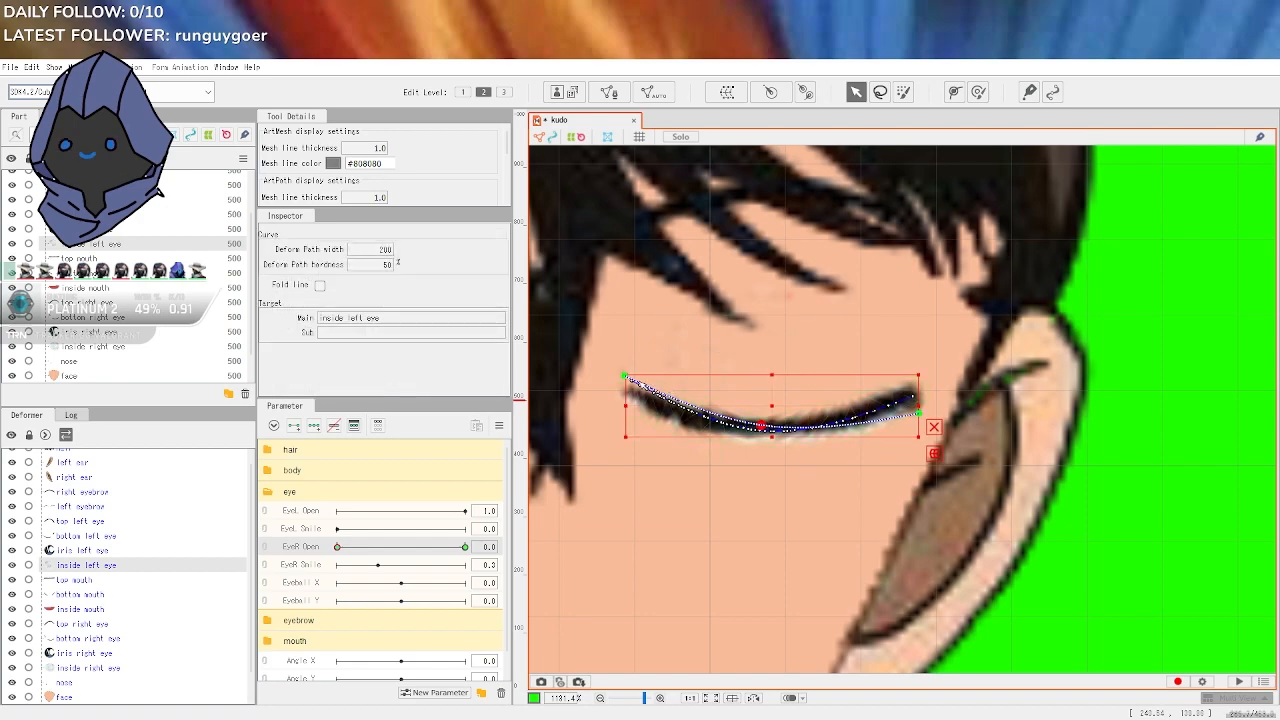
drag(623, 376, 621, 387)
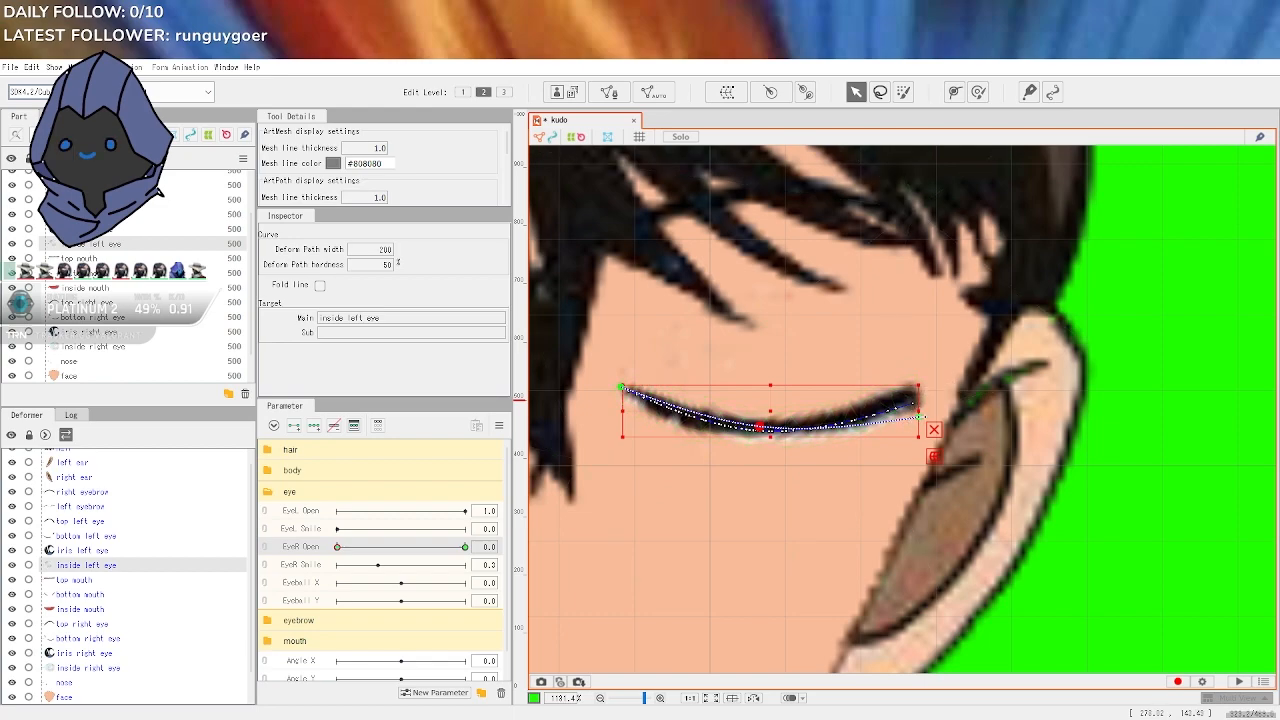
click(917, 415)
drag(912, 416, 915, 411)
Deselect the inside left eye, inspect the closed eye and reopen it by setting EyeR Open to 1.0
mouse_move(338, 547)
mouse_down()
mouse_move(462, 548)
mouse_move(337, 547)
mouse_up()
scroll(1079, 502, down, 5)
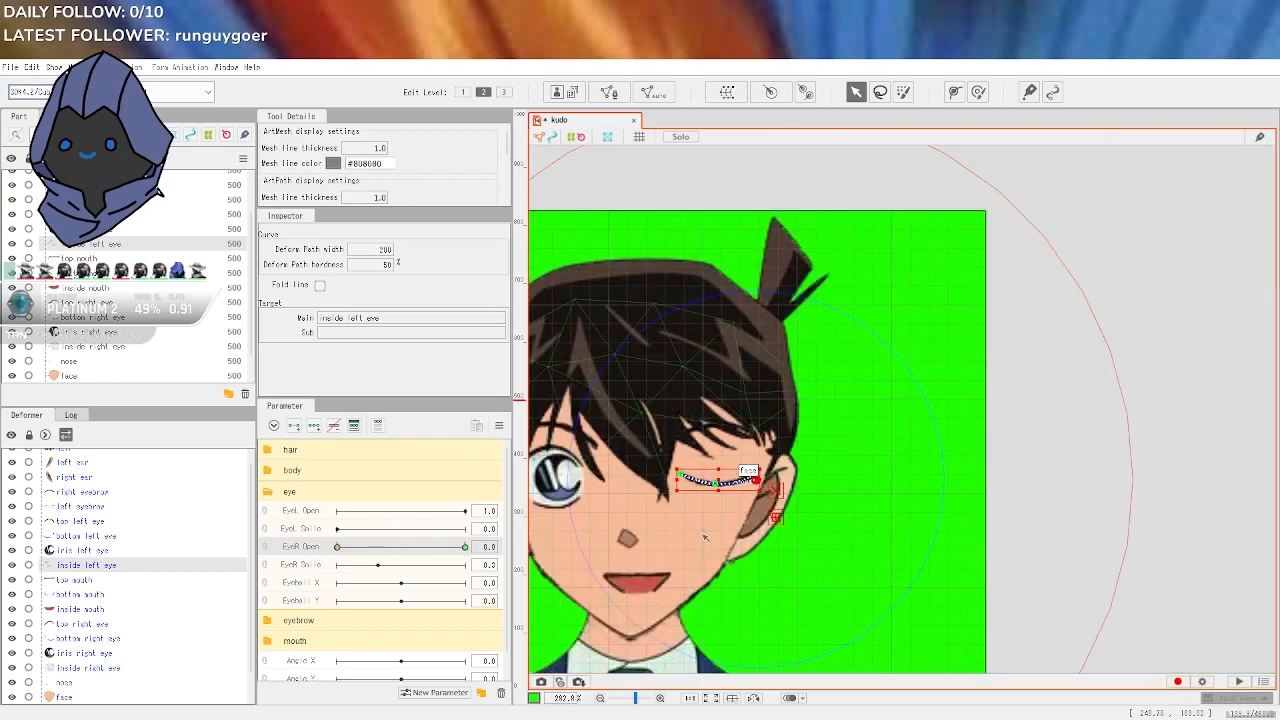
click(1079, 502)
scroll(614, 492, up, 2)
scroll(871, 543, down, 1)
scroll(871, 537, down, 1)
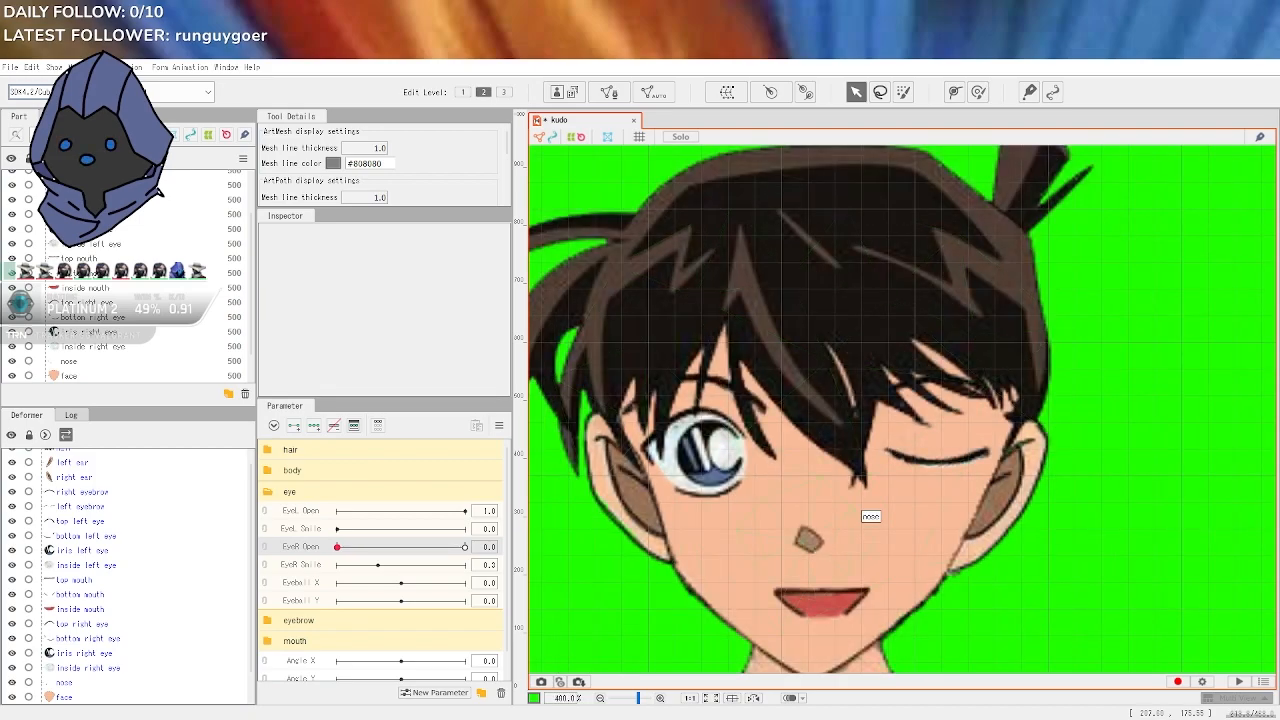
drag(337, 547, 465, 547)
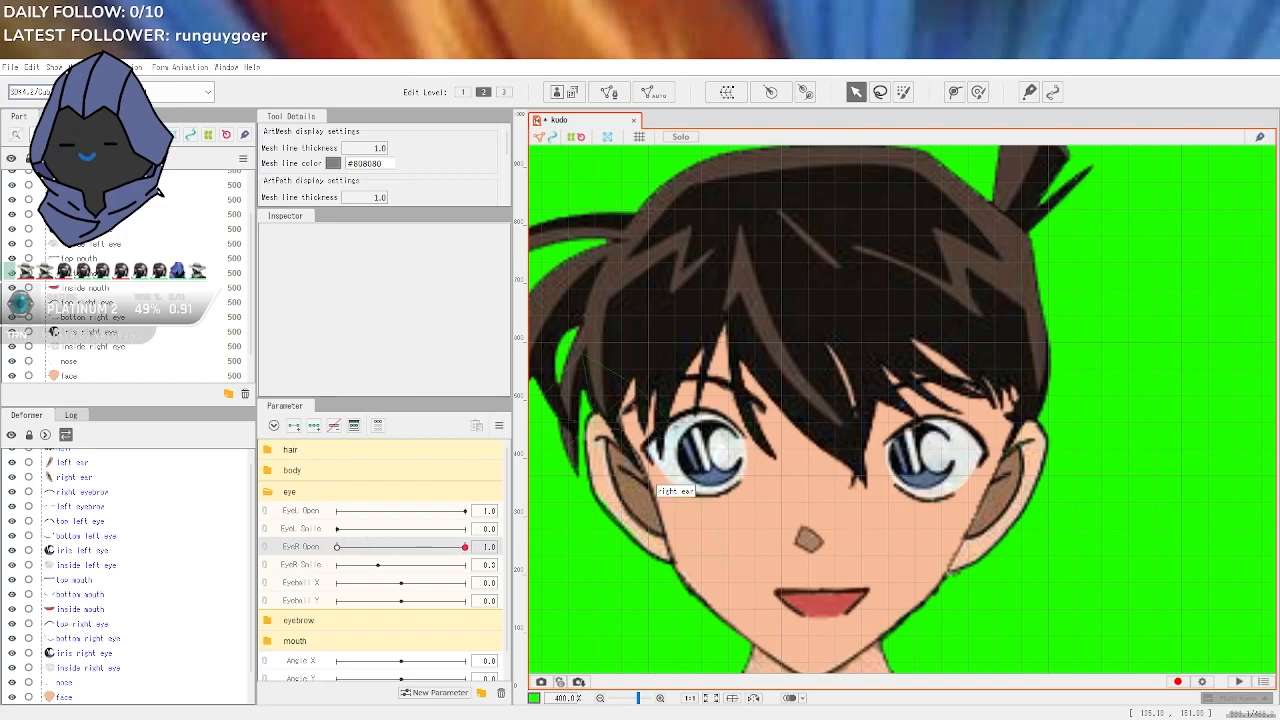
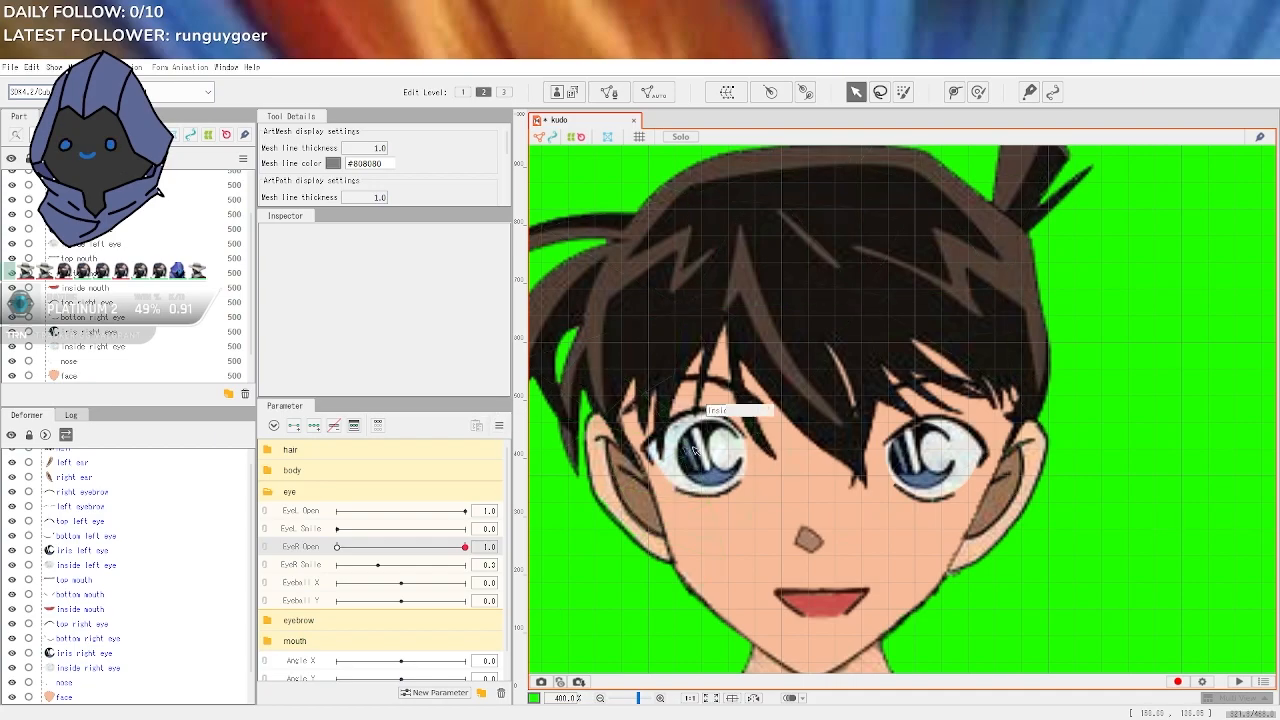
Add three keys on Eyeball X for the iris left eye mesh and set Eyeball X to -1.0
scroll(932, 472, up, 5)
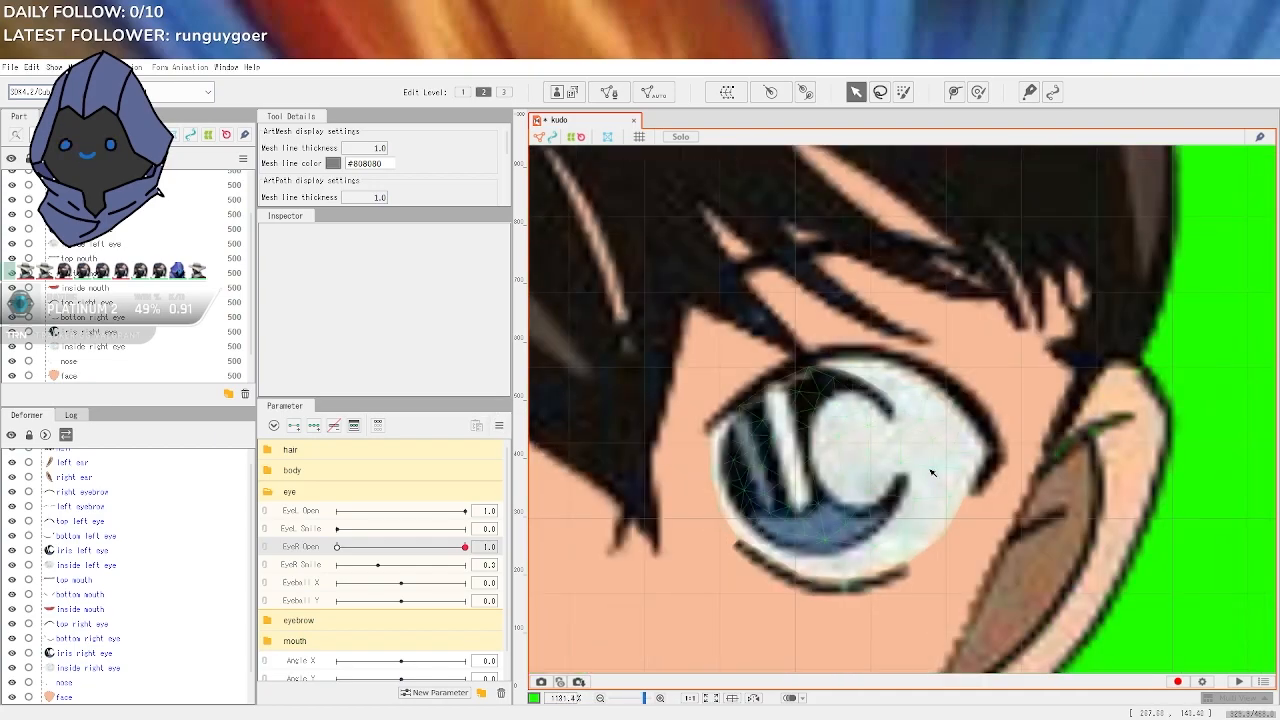
click(312, 584)
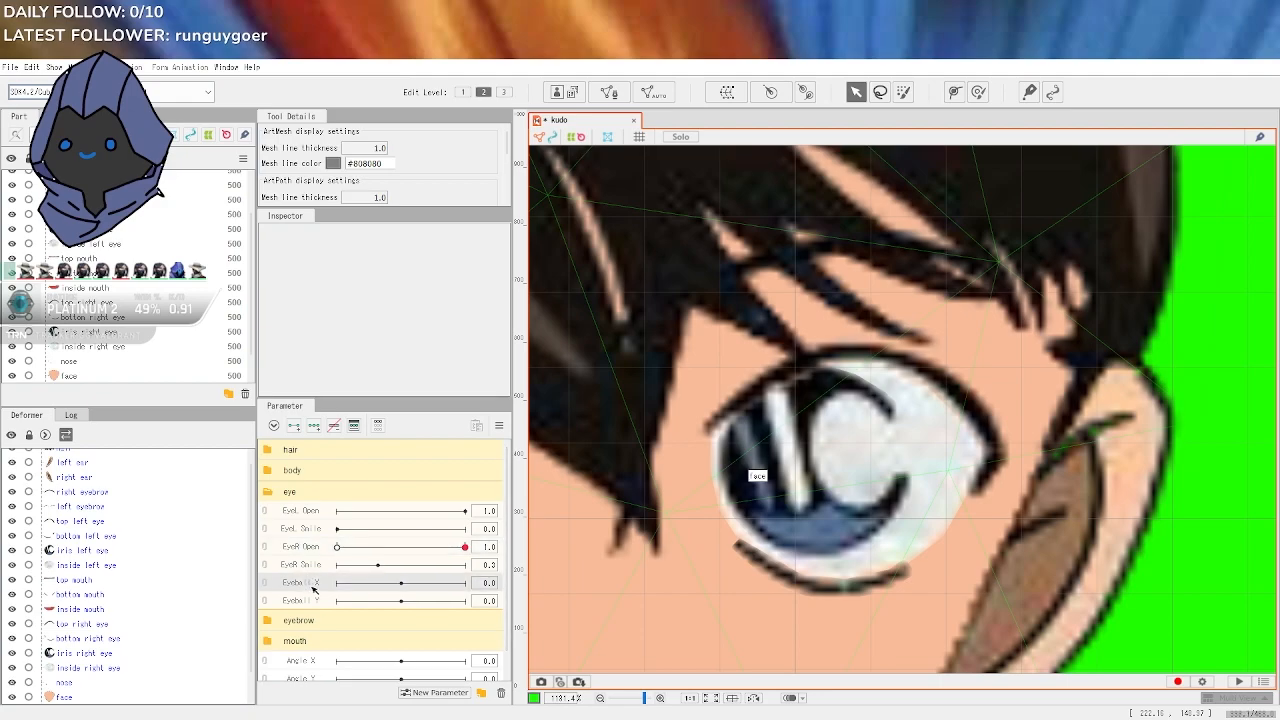
click(810, 462)
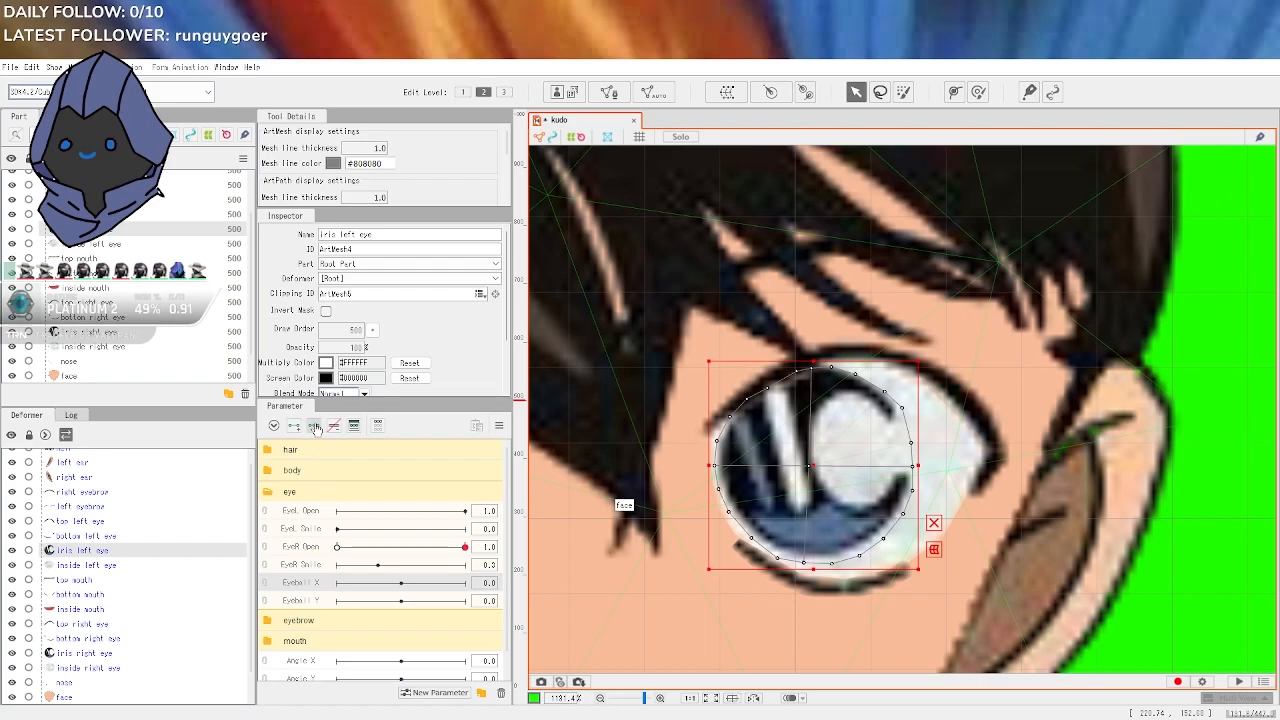
click(314, 427)
click(338, 583)
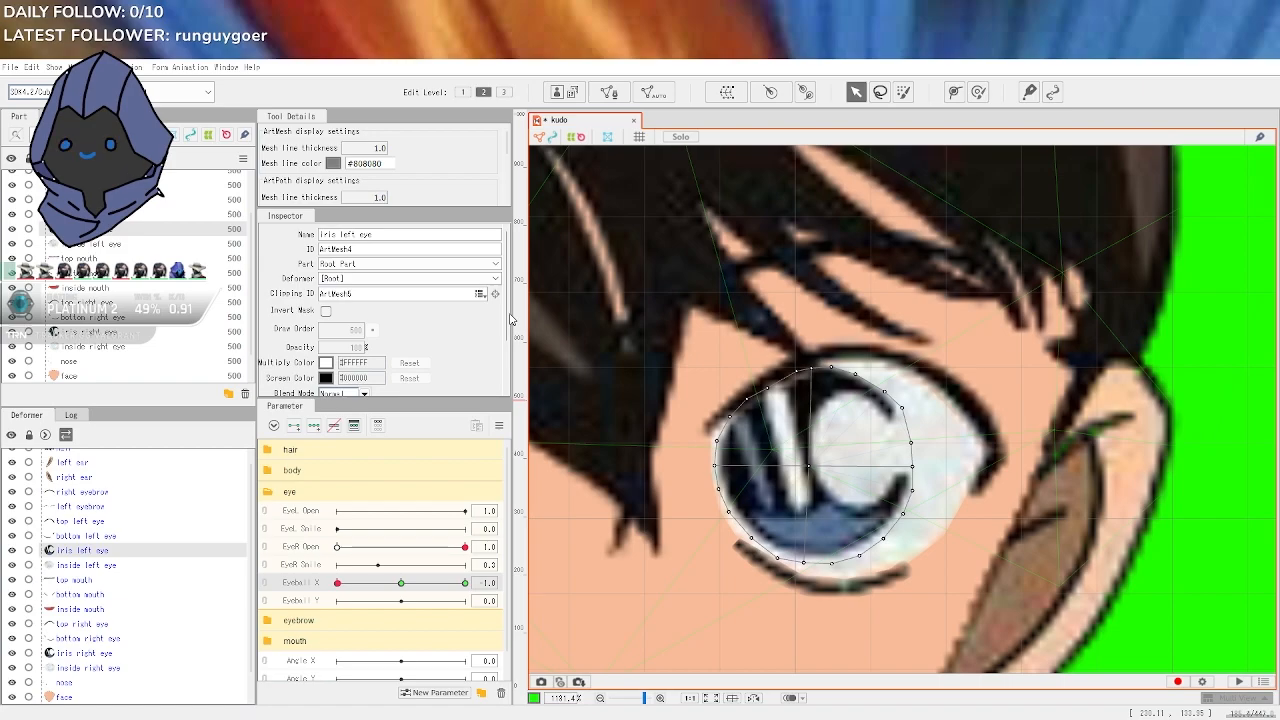
Try shifting the iris left eye toward the nose with the WD_Iris_R_XY warp deformer at Eyeball X -1.0
key(ctrl+z)
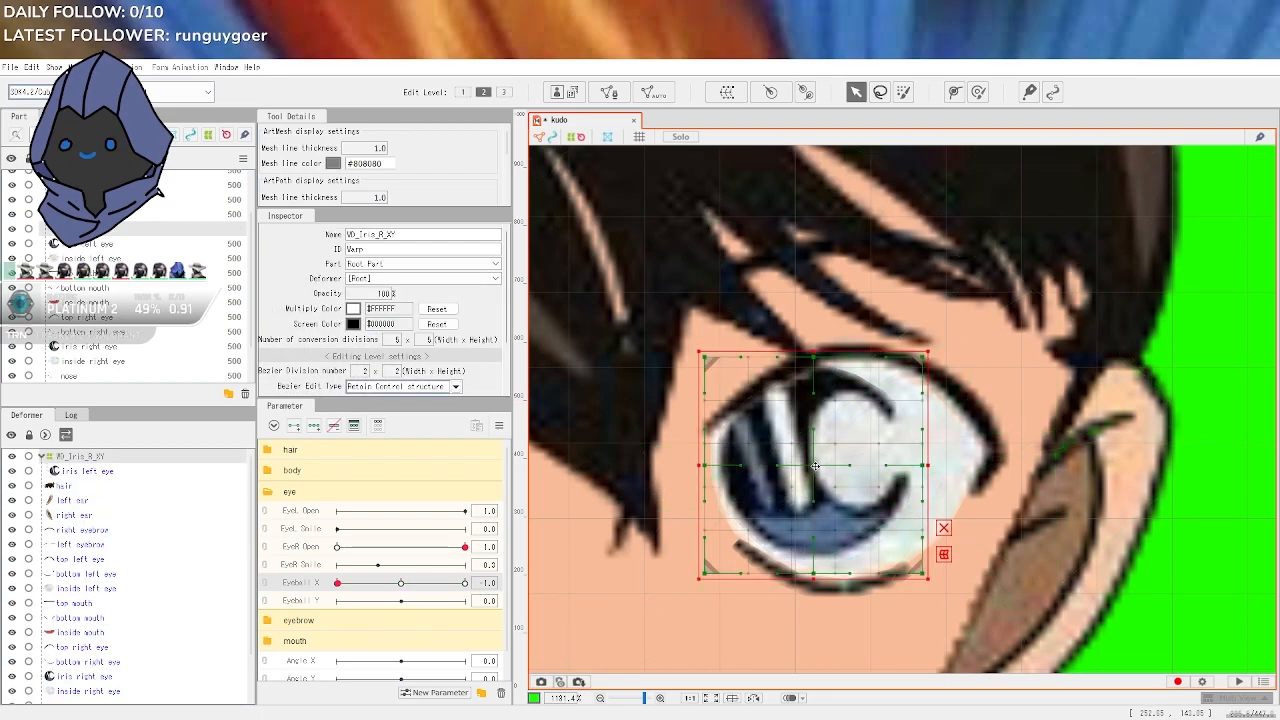
drag(815, 466, 816, 467)
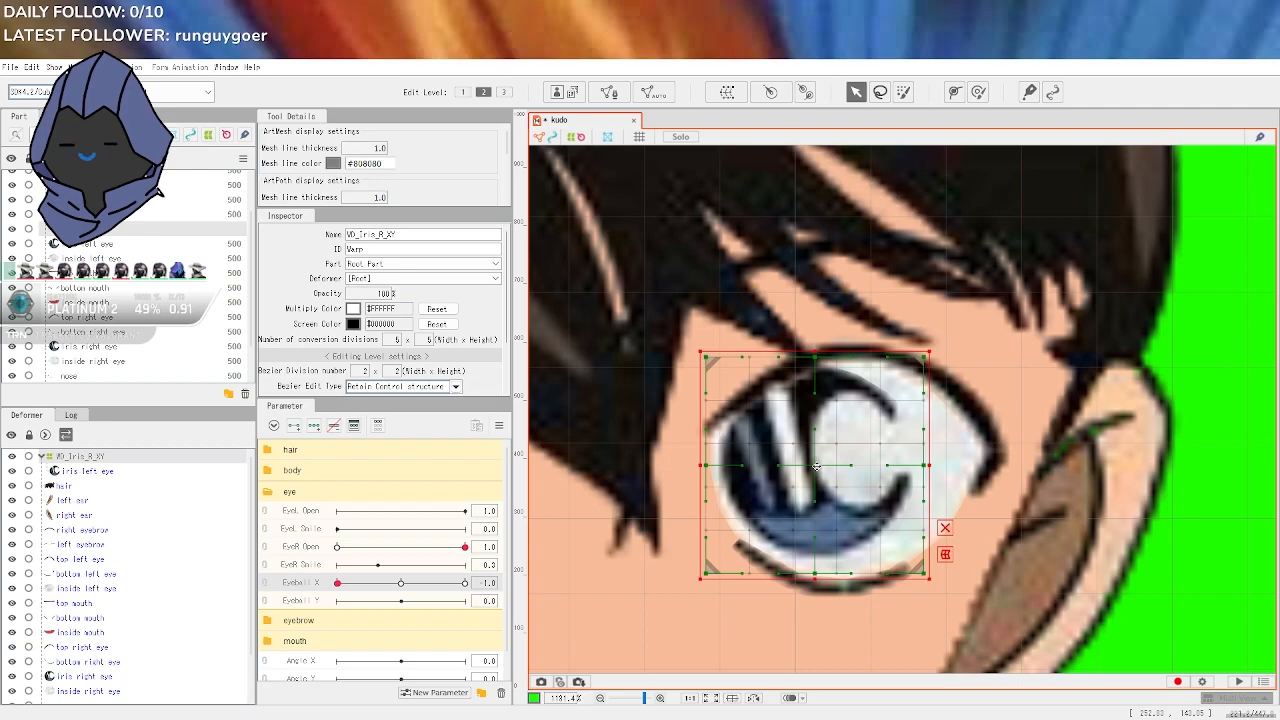
mouse_move(816, 466)
mouse_down()
mouse_move(777, 469)
mouse_move(922, 466)
mouse_move(792, 470)
mouse_up()
scroll(779, 513, down, 4)
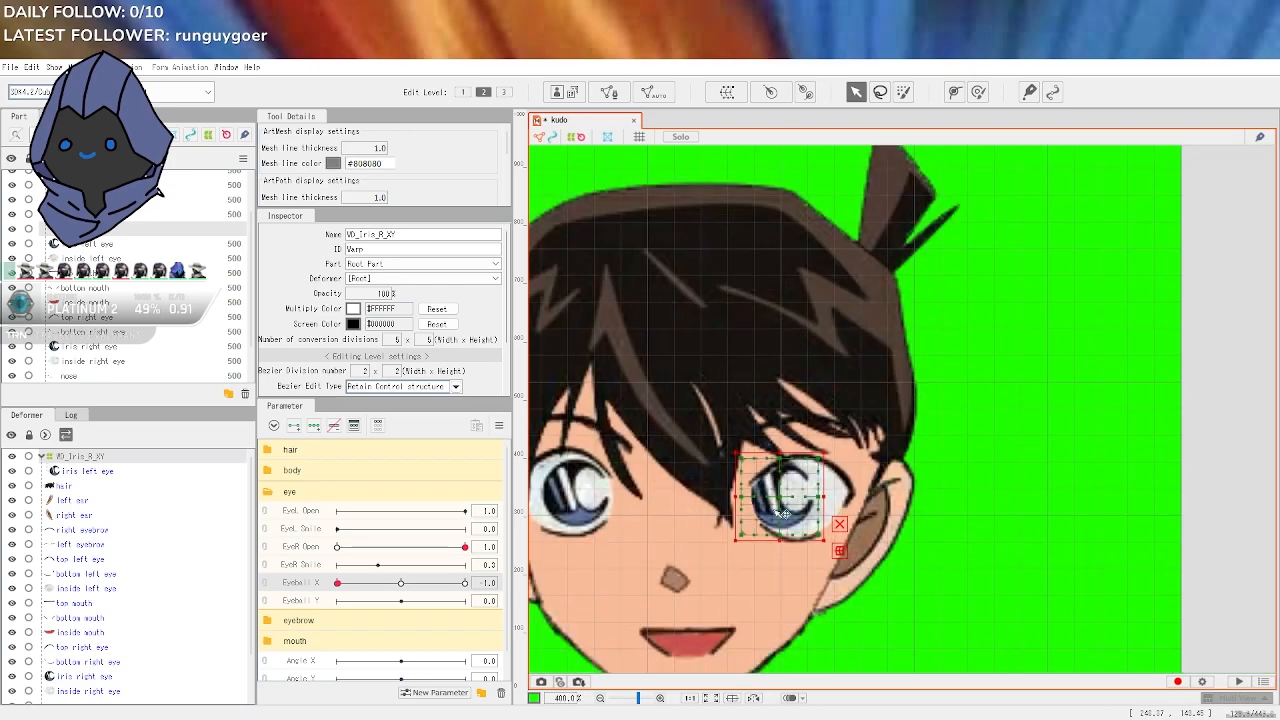
mouse_move(782, 514)
mouse_down()
mouse_move(820, 492)
mouse_move(772, 492)
mouse_move(782, 497)
mouse_up()
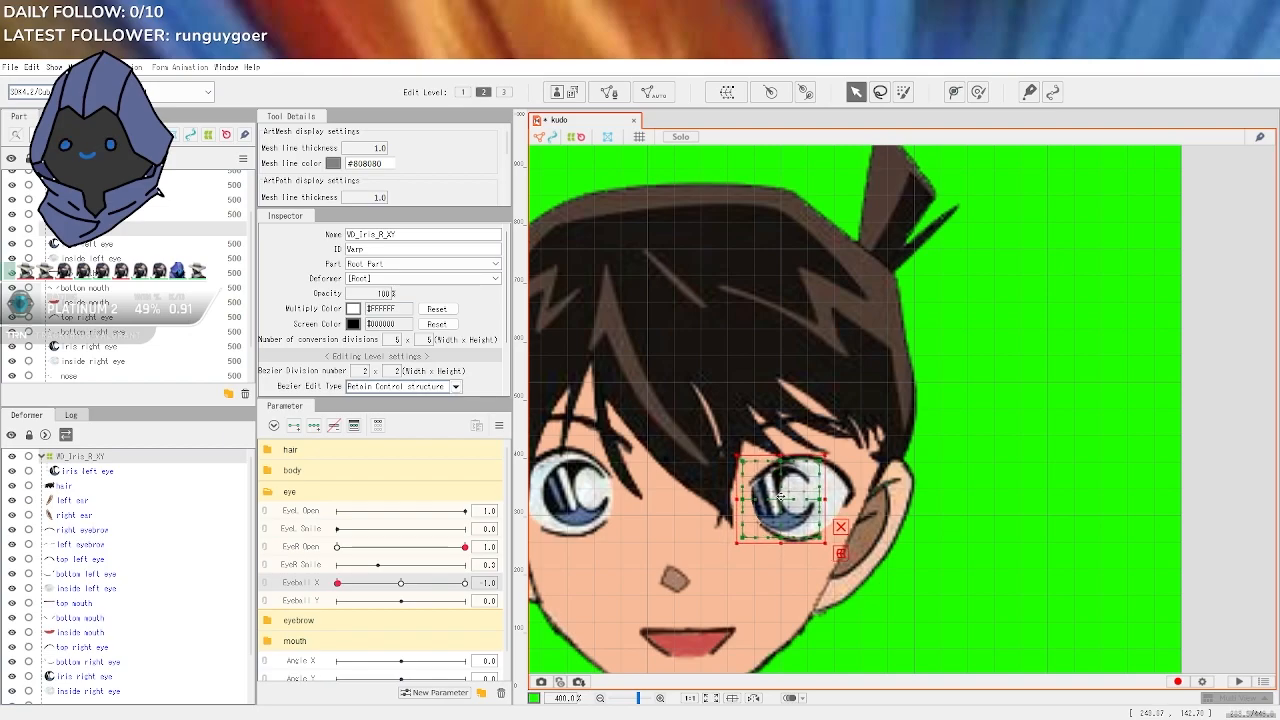
Try shifting the warp deformer to the eye's outer corner at Eyeball X 1.0, then undo back to the bare iris mesh
click(465, 583)
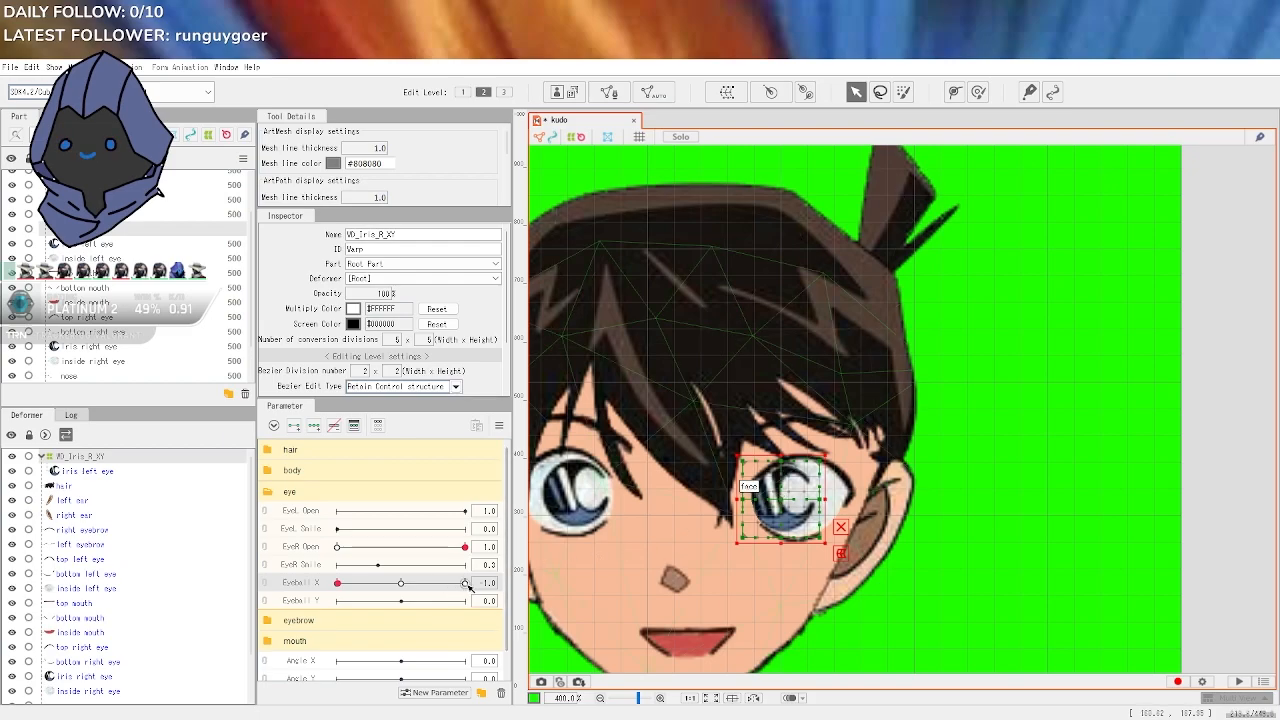
drag(779, 499, 831, 494)
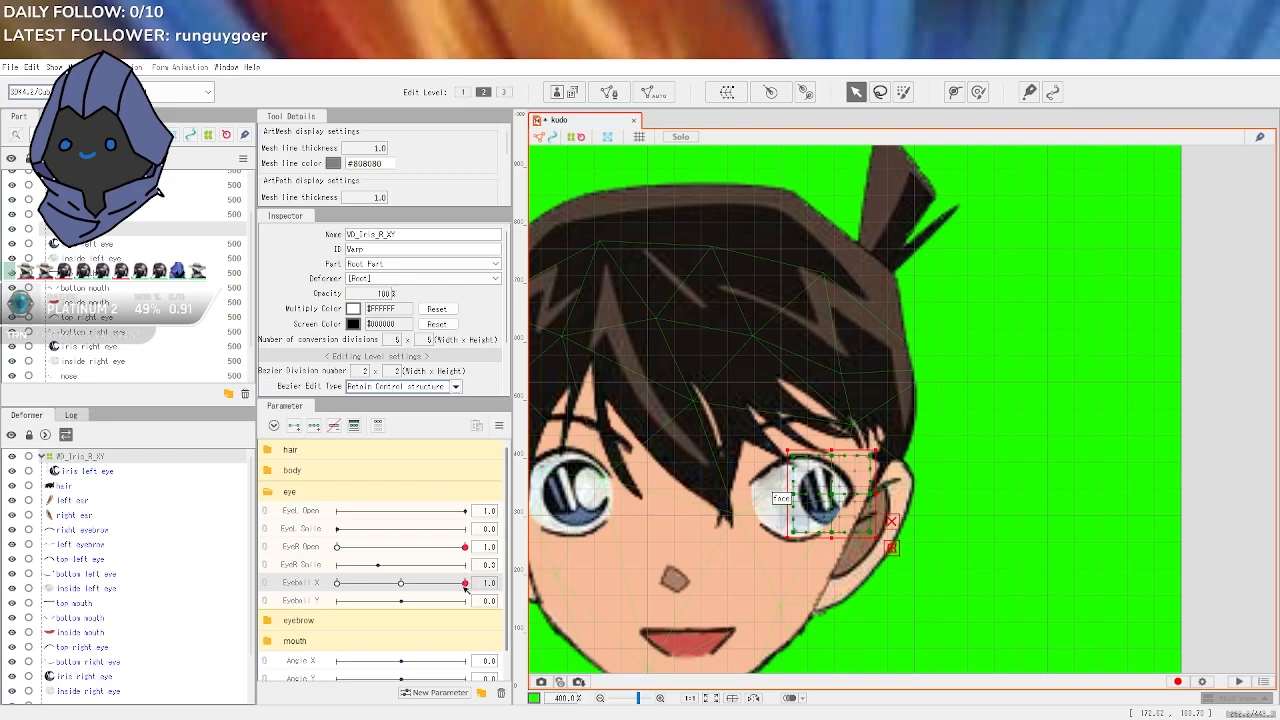
drag(455, 588, 511, 588)
key(ctrl+z)
key(ctrl+z)
key(ctrl+z)
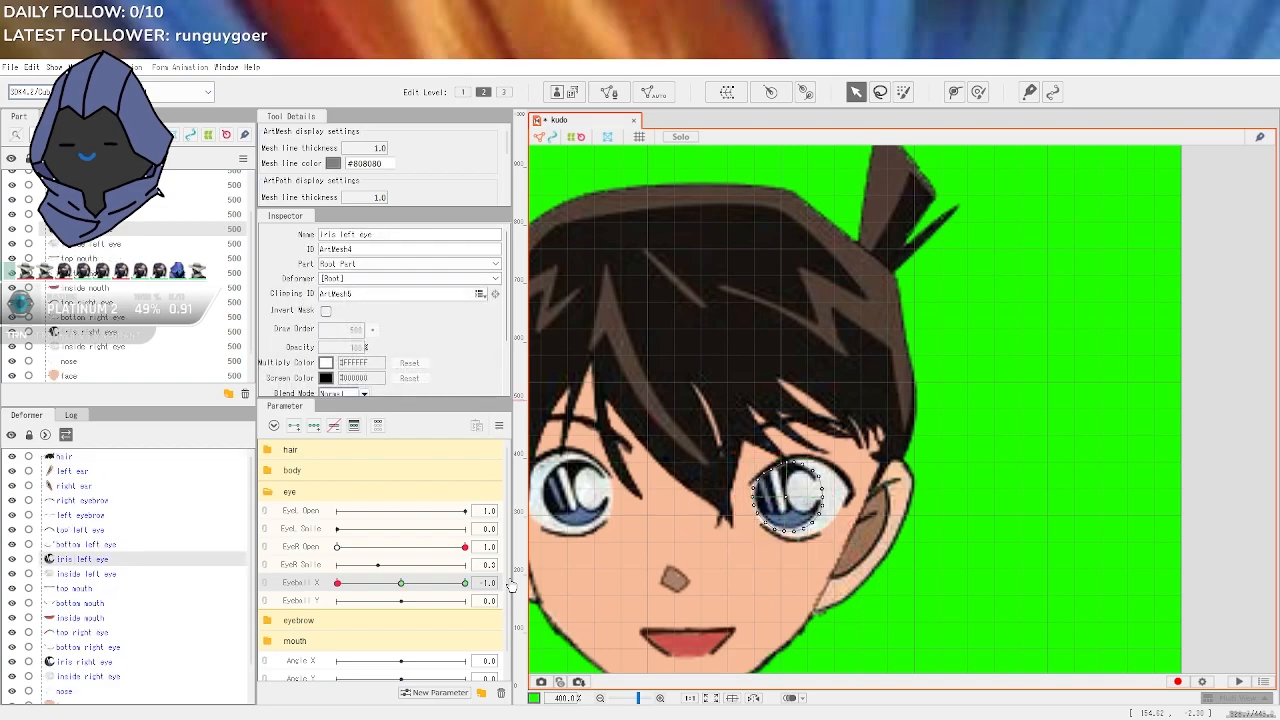
Move the iris left eye mesh to the eye's outer corner at Eyeball X 1.0
scroll(762, 545, up, 3)
click(465, 590)
drag(816, 452, 896, 449)
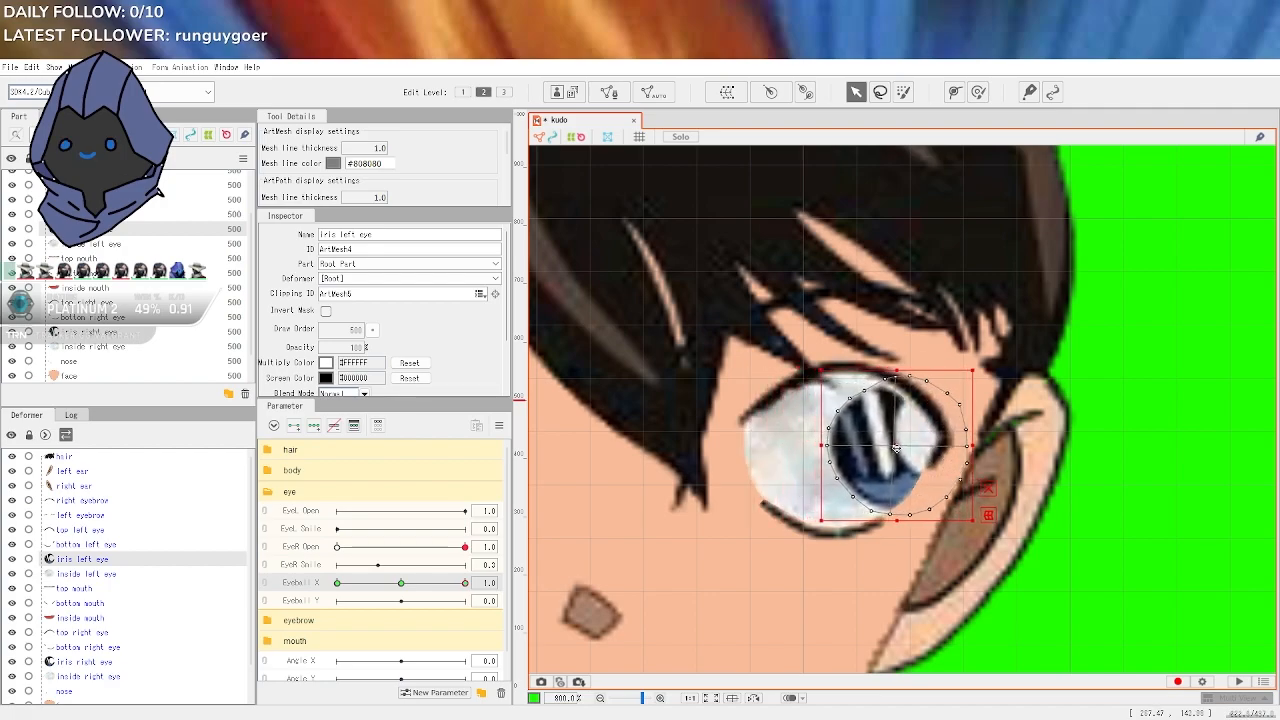
Move the iris left eye slightly toward the nose at Eyeball X -1.0 and test the horizontal motion
click(342, 584)
mouse_move(345, 584)
mouse_down()
mouse_move(468, 586)
mouse_move(336, 586)
mouse_up()
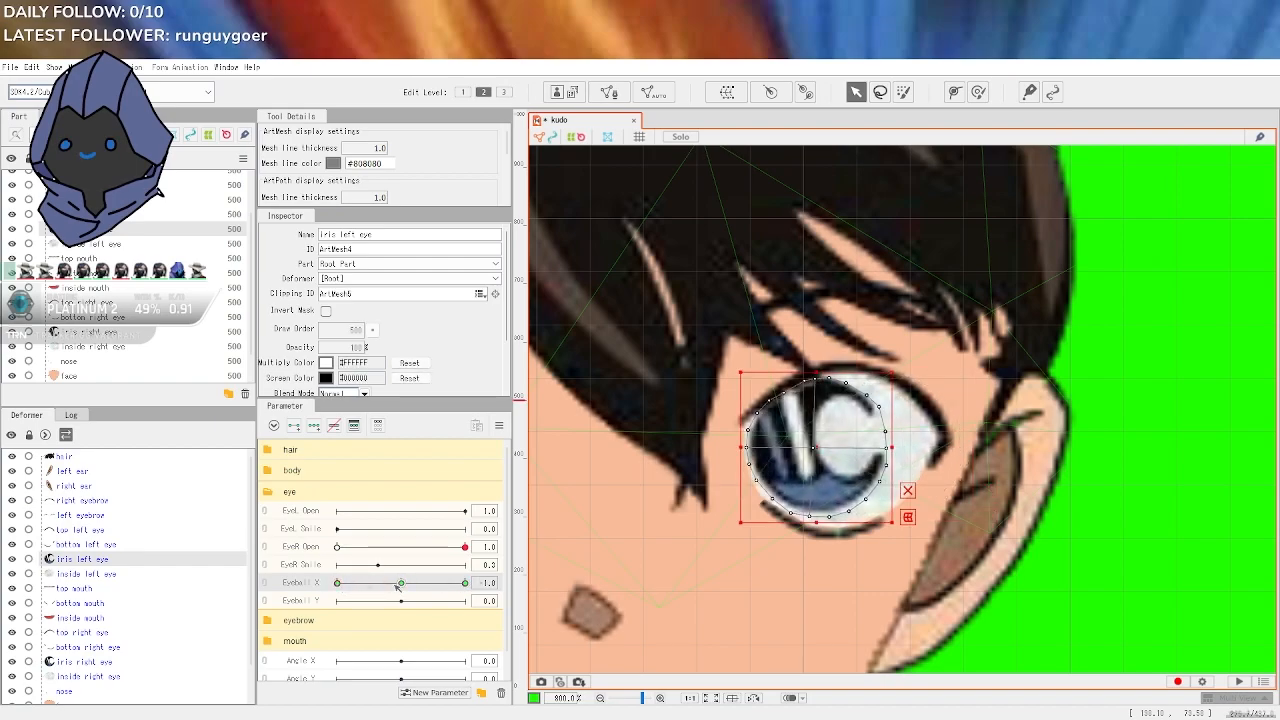
drag(816, 452, 786, 450)
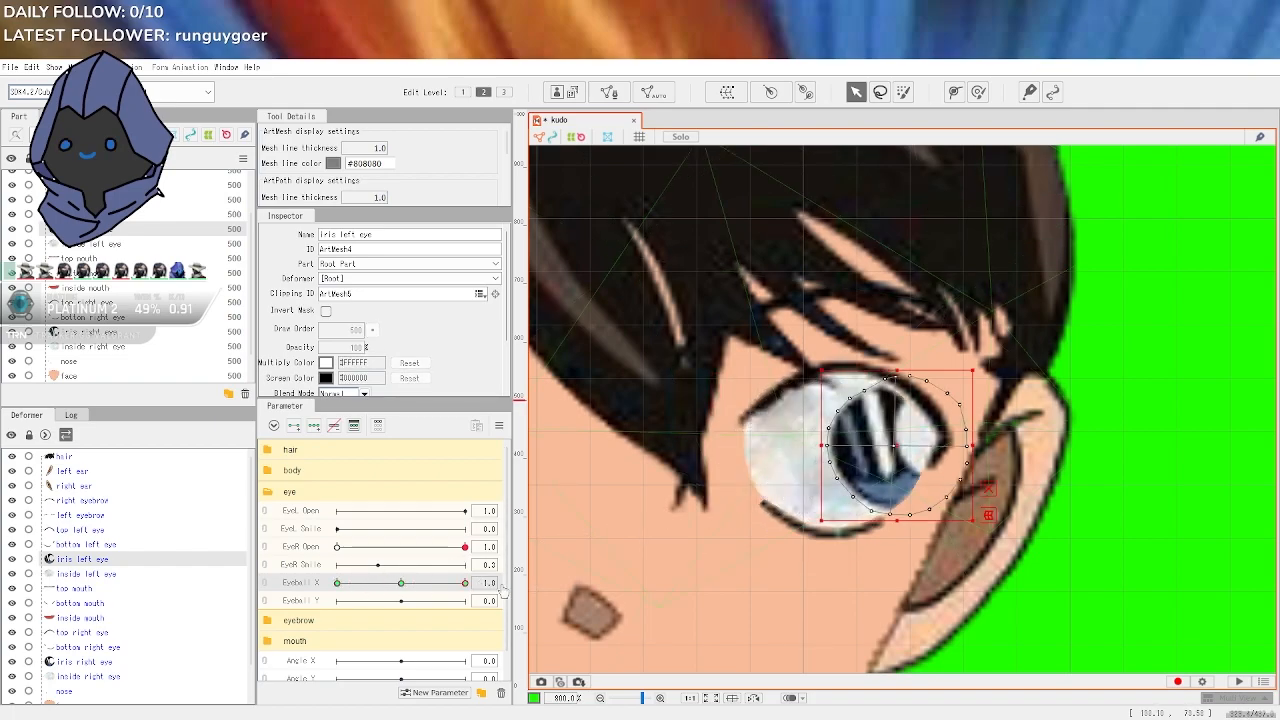
scroll(723, 546, down, 3)
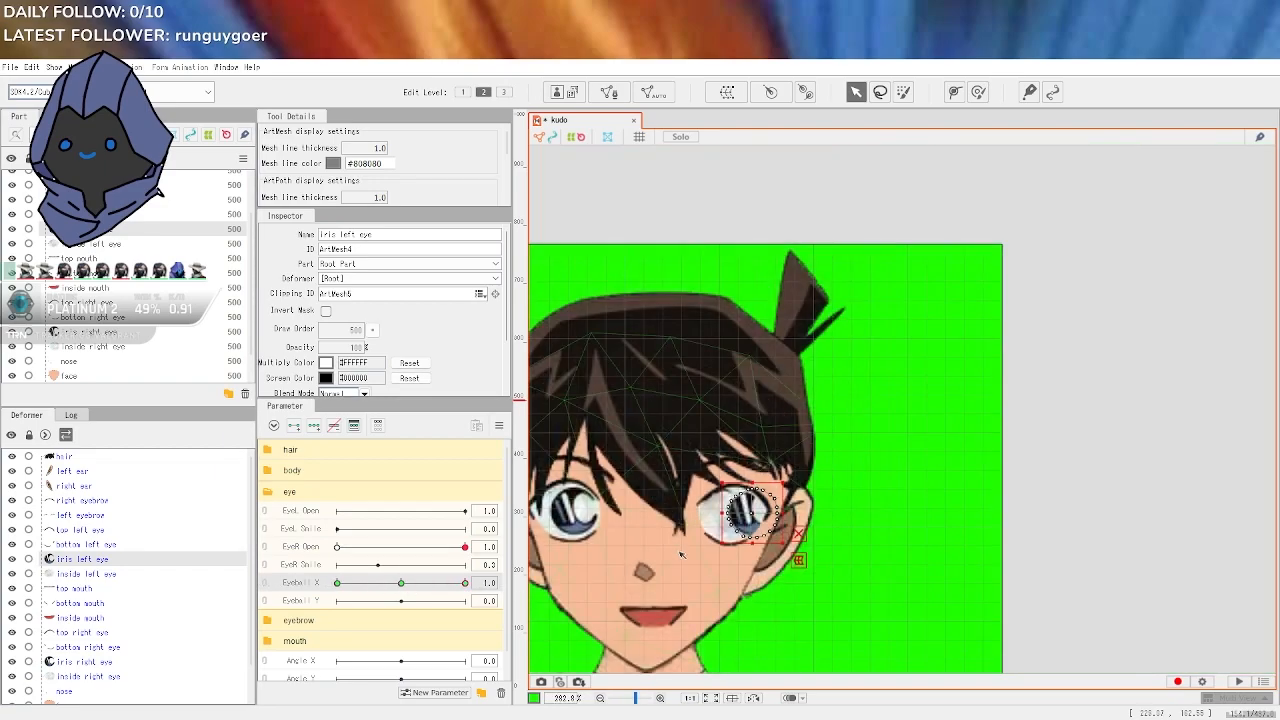
drag(436, 583, 465, 585)
Return Eyeball X and Eyeball Y to 0.0 and add three keys on Eyeball Y for the iris left eye
click(369, 601)
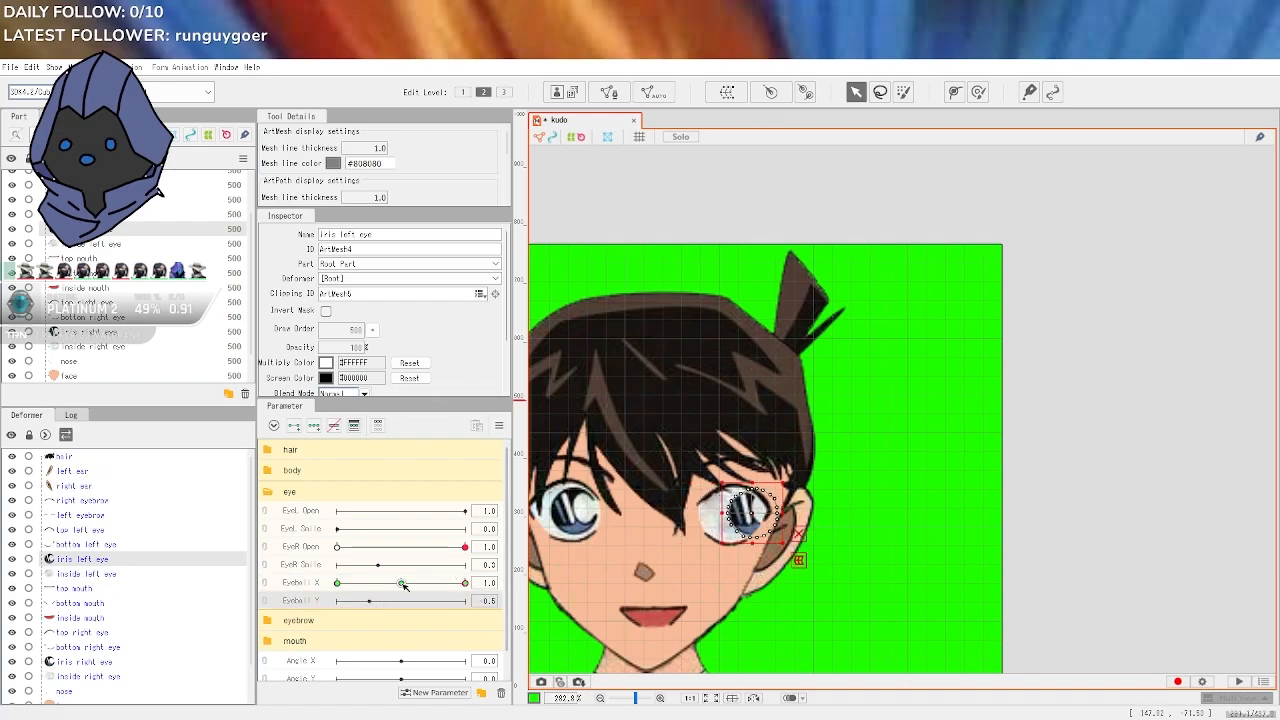
click(402, 583)
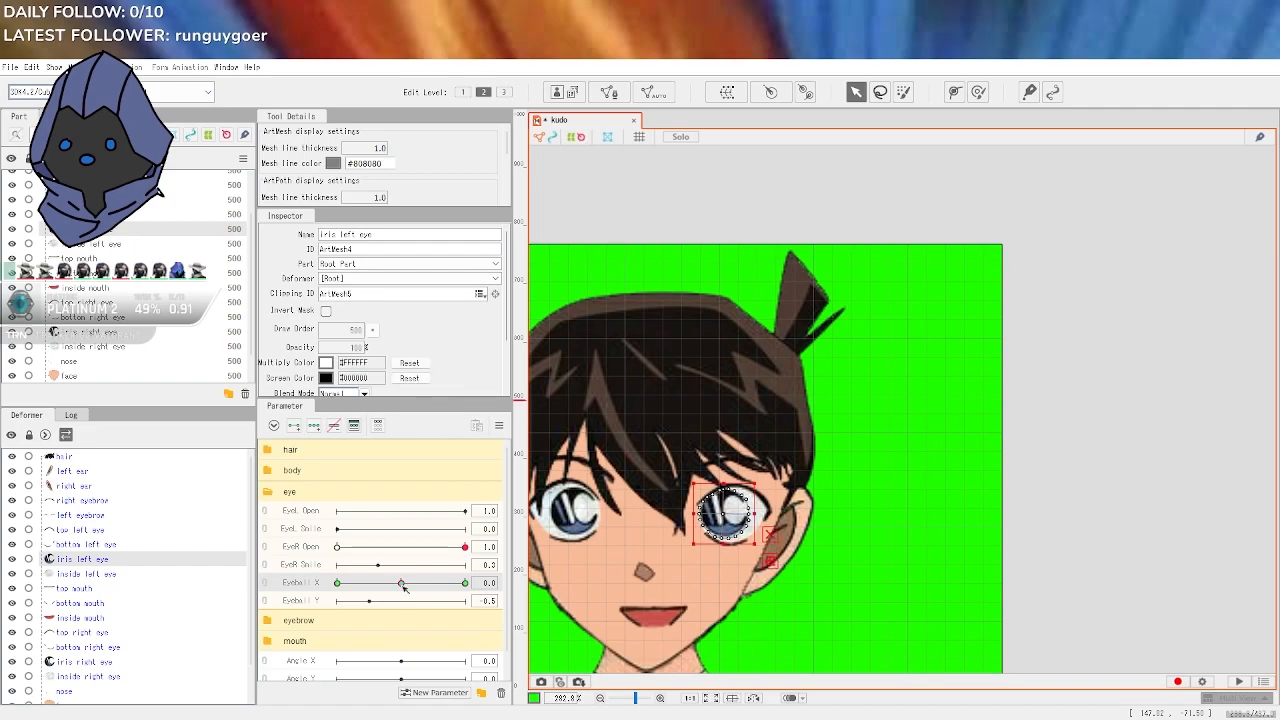
scroll(698, 529, up, 3)
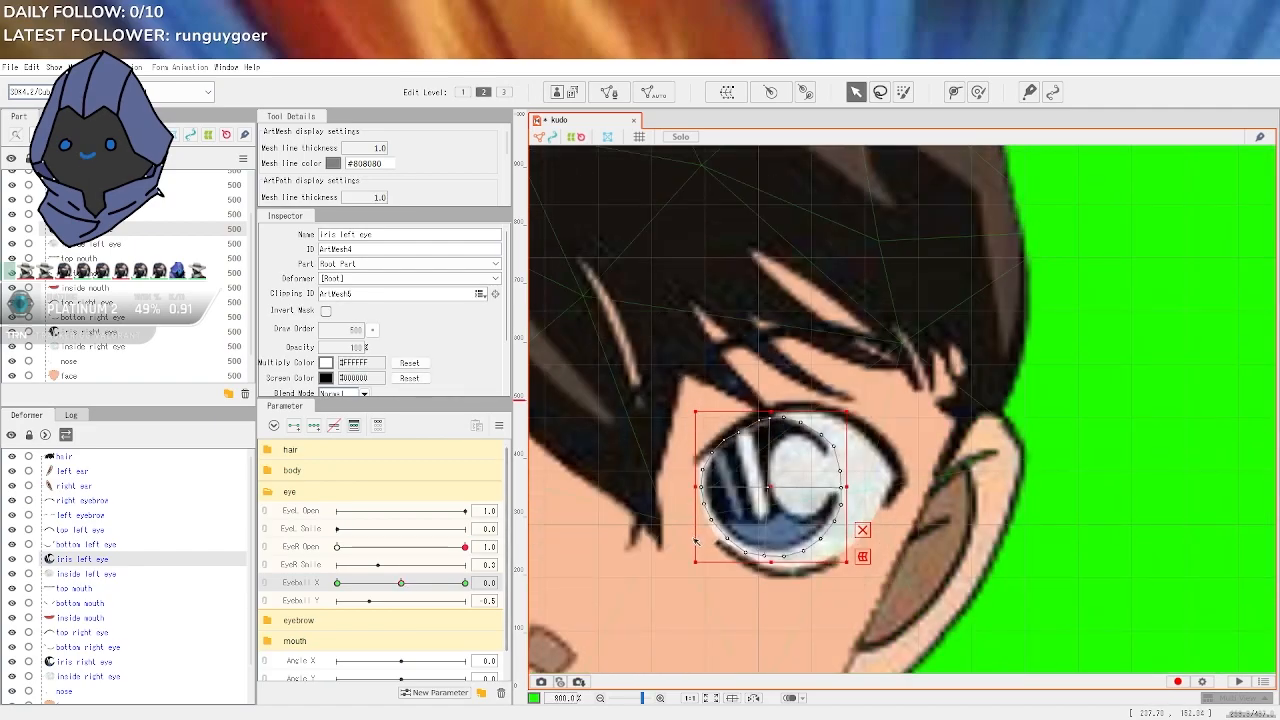
click(402, 601)
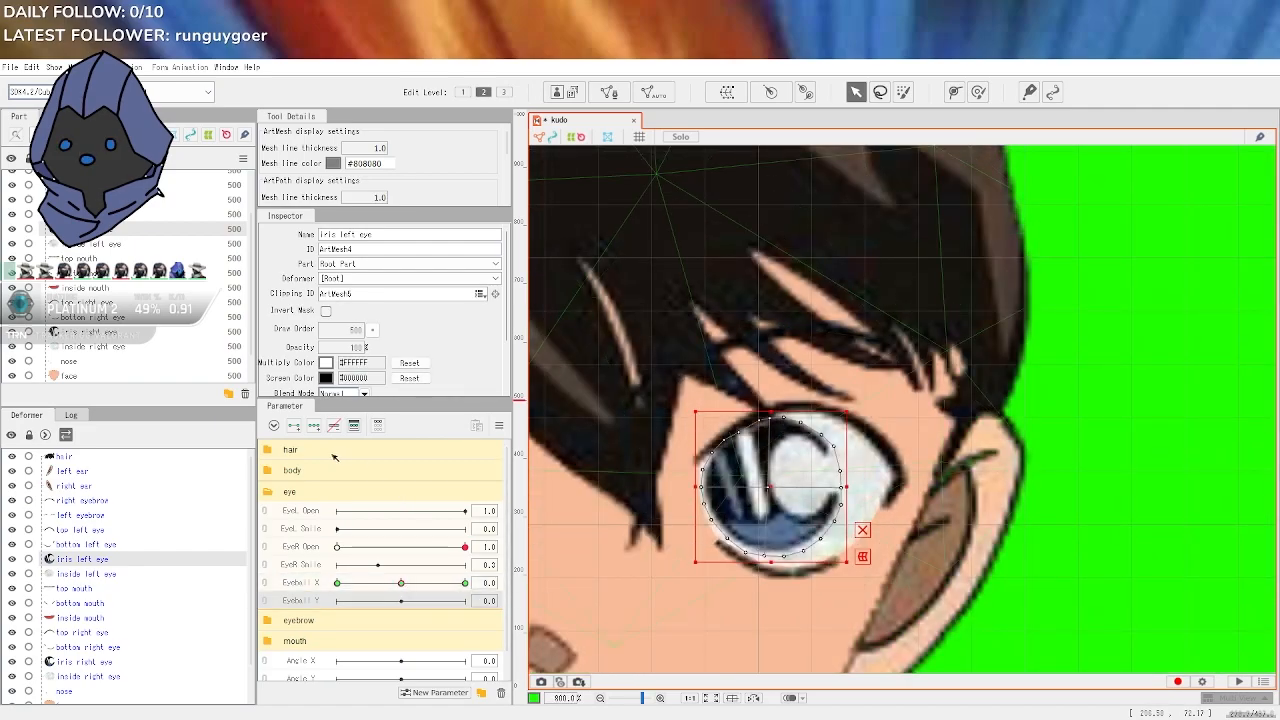
click(314, 425)
Lower the iris left eye at Eyeball Y -1.0, raise it at 1.0, and return Eyeball Y to 0.0
click(337, 601)
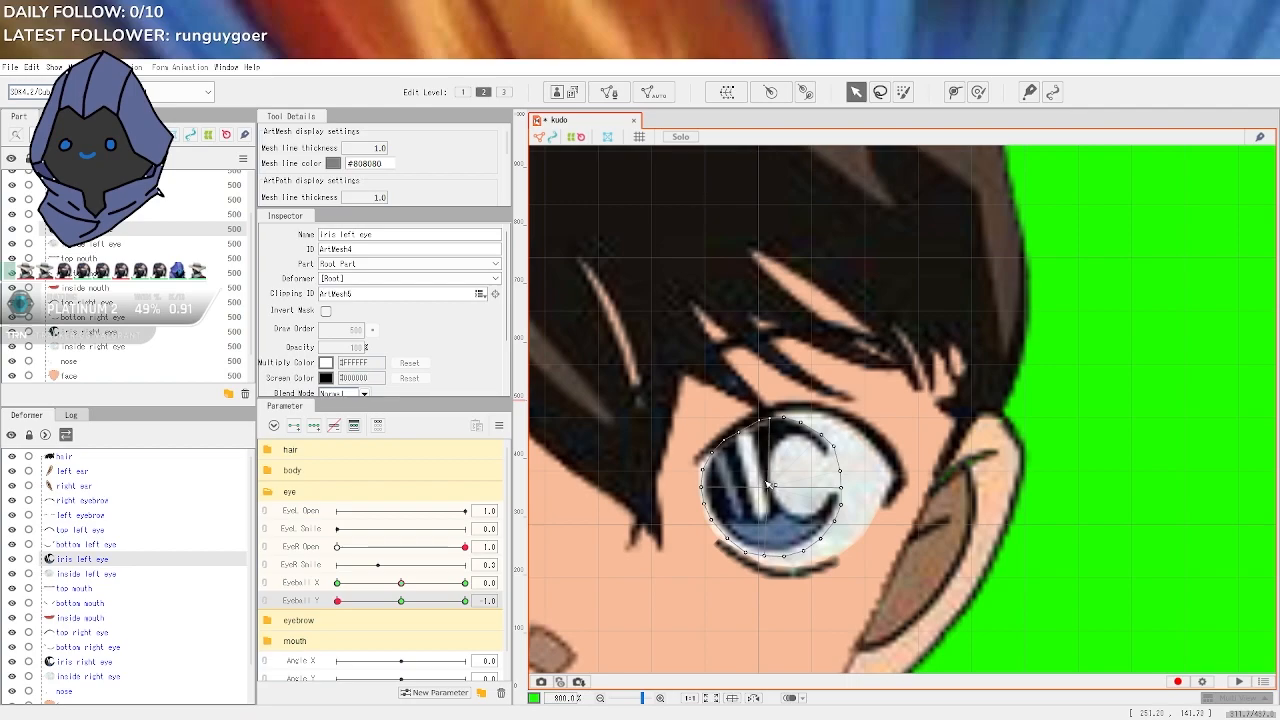
drag(766, 490, 766, 519)
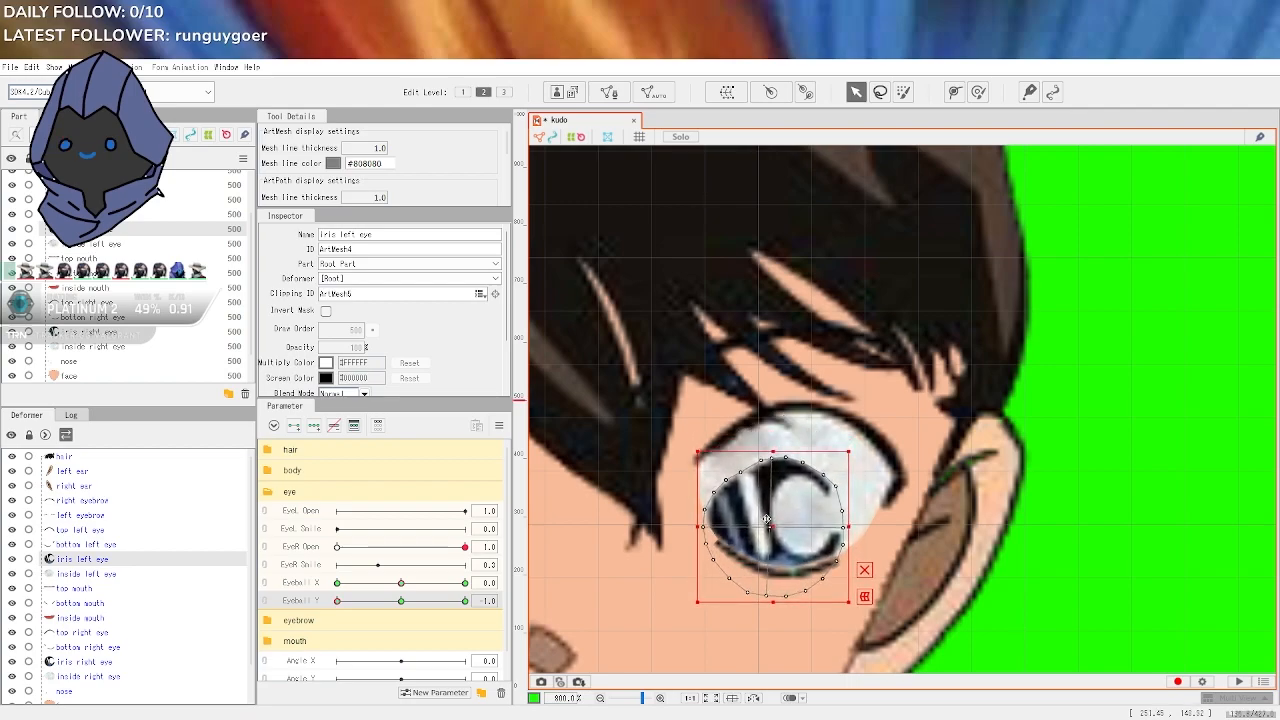
click(465, 600)
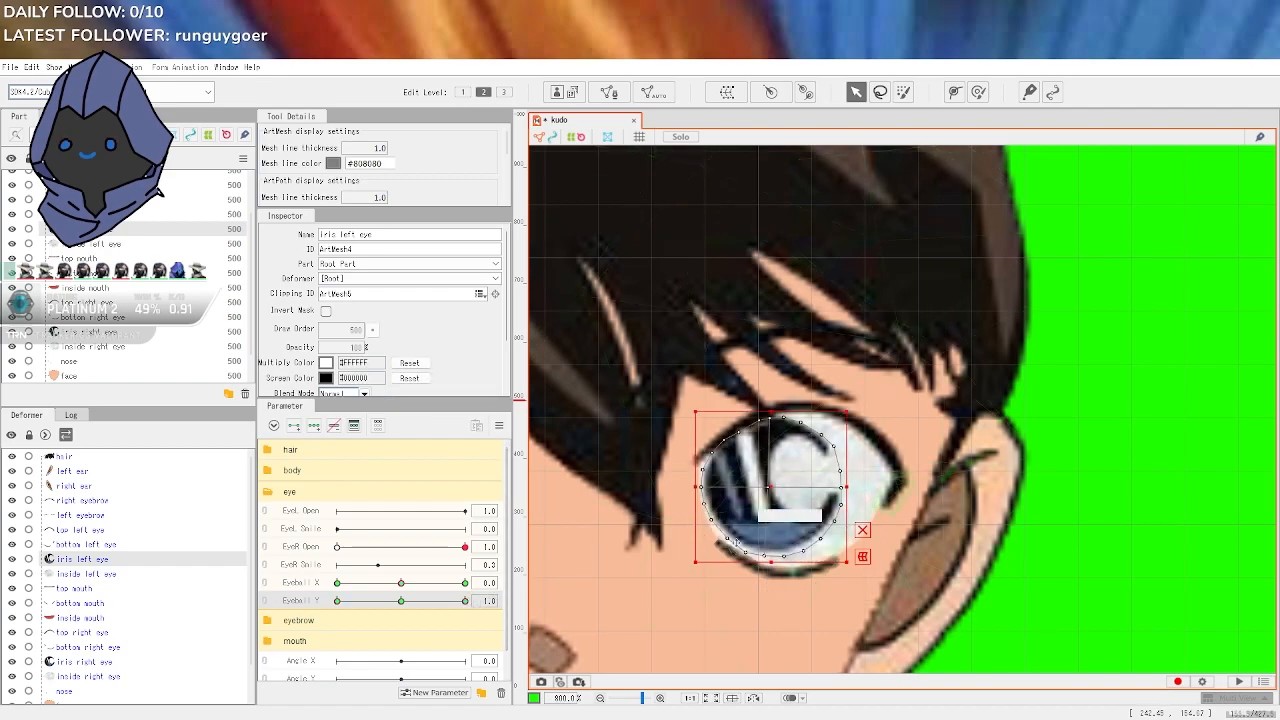
drag(767, 486, 767, 444)
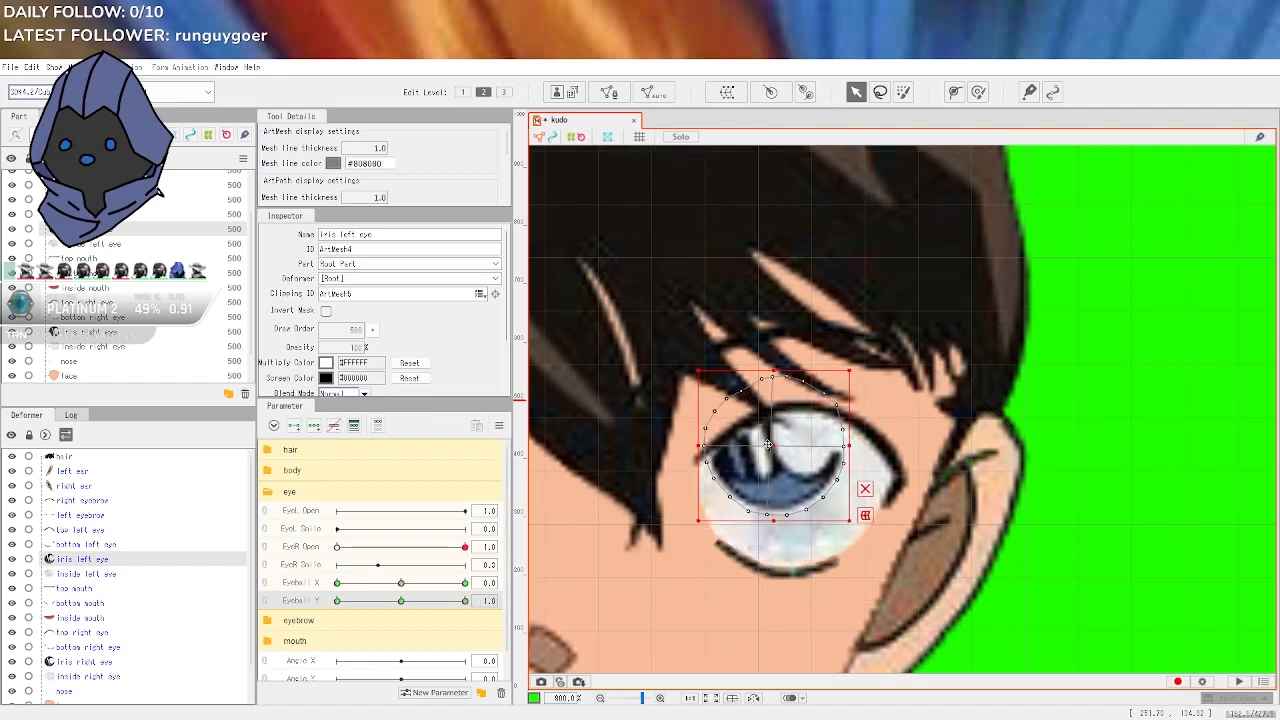
click(438, 601)
mouse_move(438, 604)
mouse_down()
mouse_move(306, 620)
mouse_move(487, 623)
mouse_move(311, 617)
mouse_move(397, 618)
mouse_move(337, 588)
mouse_move(487, 603)
mouse_move(312, 595)
mouse_move(455, 600)
mouse_move(395, 598)
mouse_move(404, 606)
mouse_up()
scroll(615, 558, down, 3)
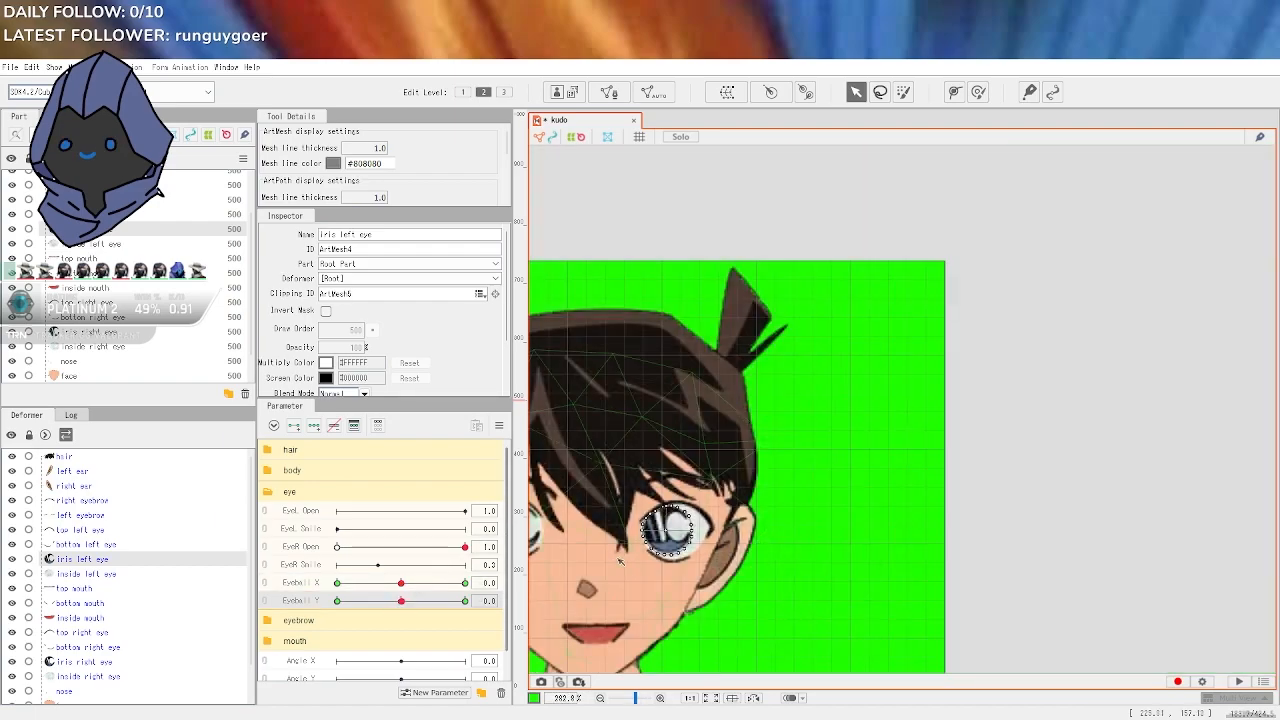
Deselect the iris, link Eyeball X and Eyeball Y into one two-axis parameter, and return it to the centre
click(1010, 515)
scroll(561, 530, up, 1)
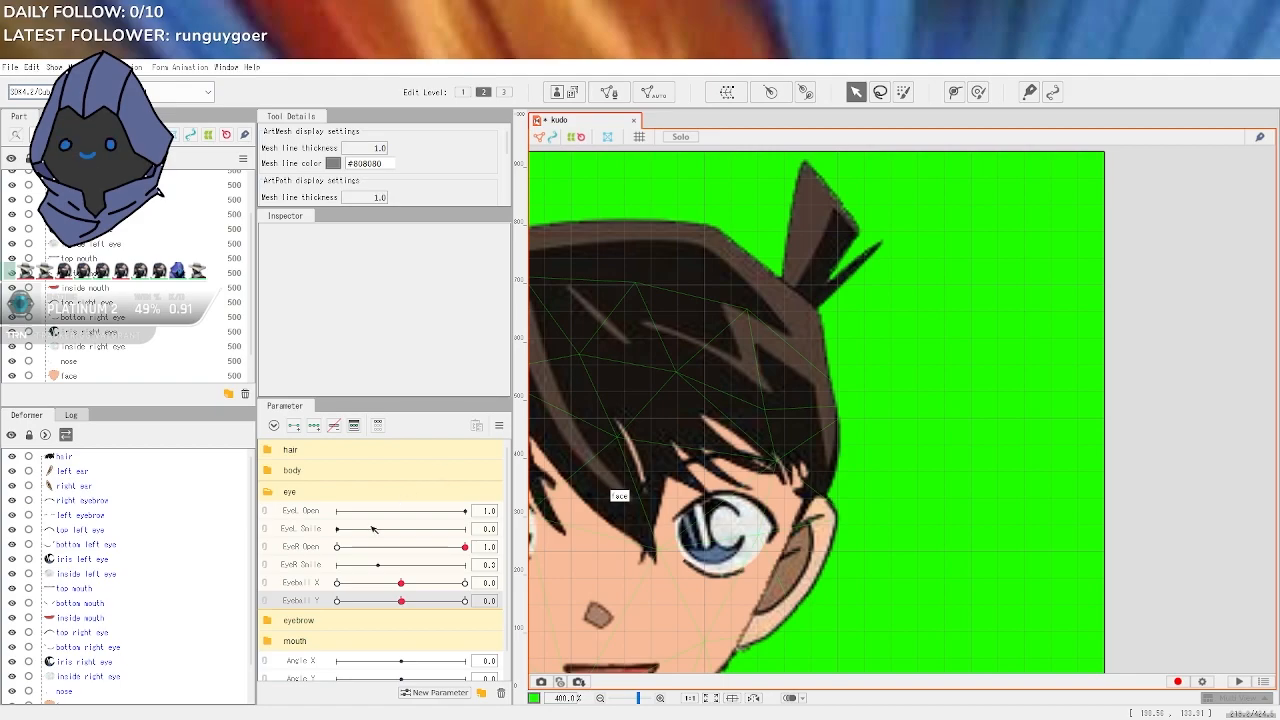
drag(465, 601, 401, 601)
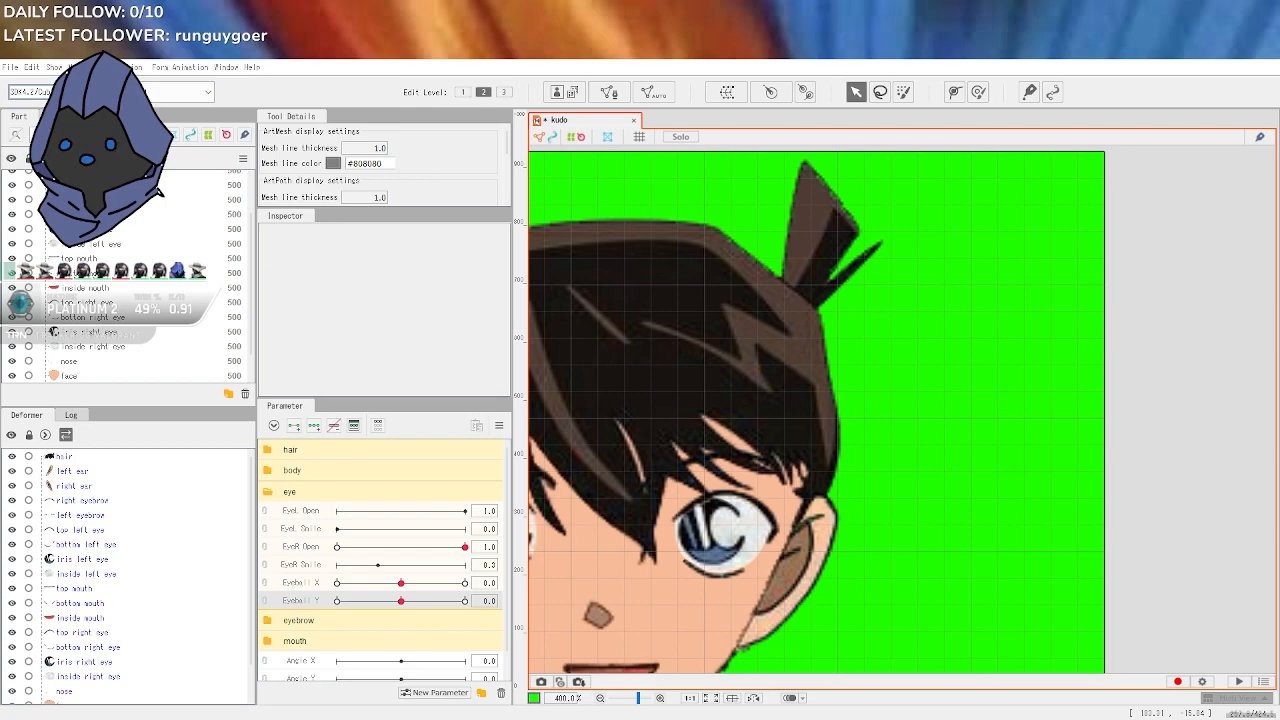
click(265, 604)
mouse_move(378, 608)
mouse_down()
mouse_move(401, 584)
mouse_move(420, 592)
mouse_move(378, 610)
mouse_move(451, 589)
mouse_move(367, 617)
mouse_move(385, 598)
mouse_move(430, 613)
mouse_move(401, 603)
mouse_up()
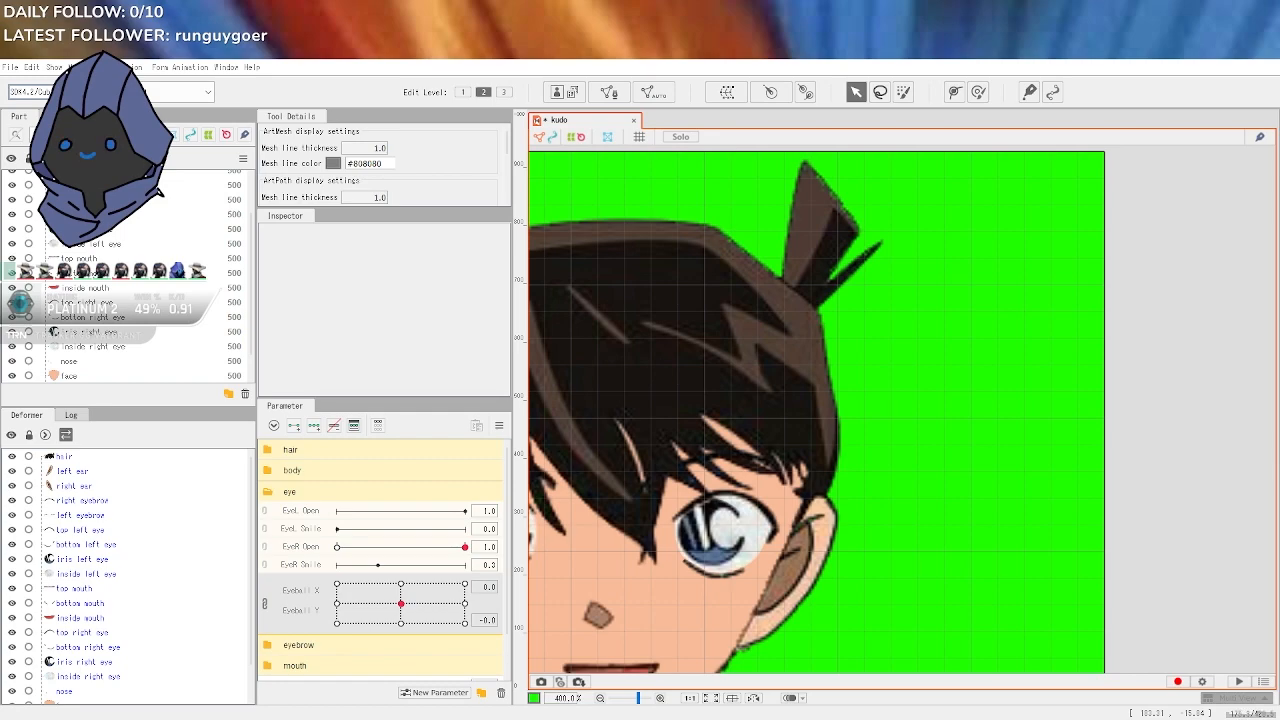
Select the iris left eye and synthesize the corner keys of the linked Eyeball X and Y parameter
right_click(333, 600)
key(Escape)
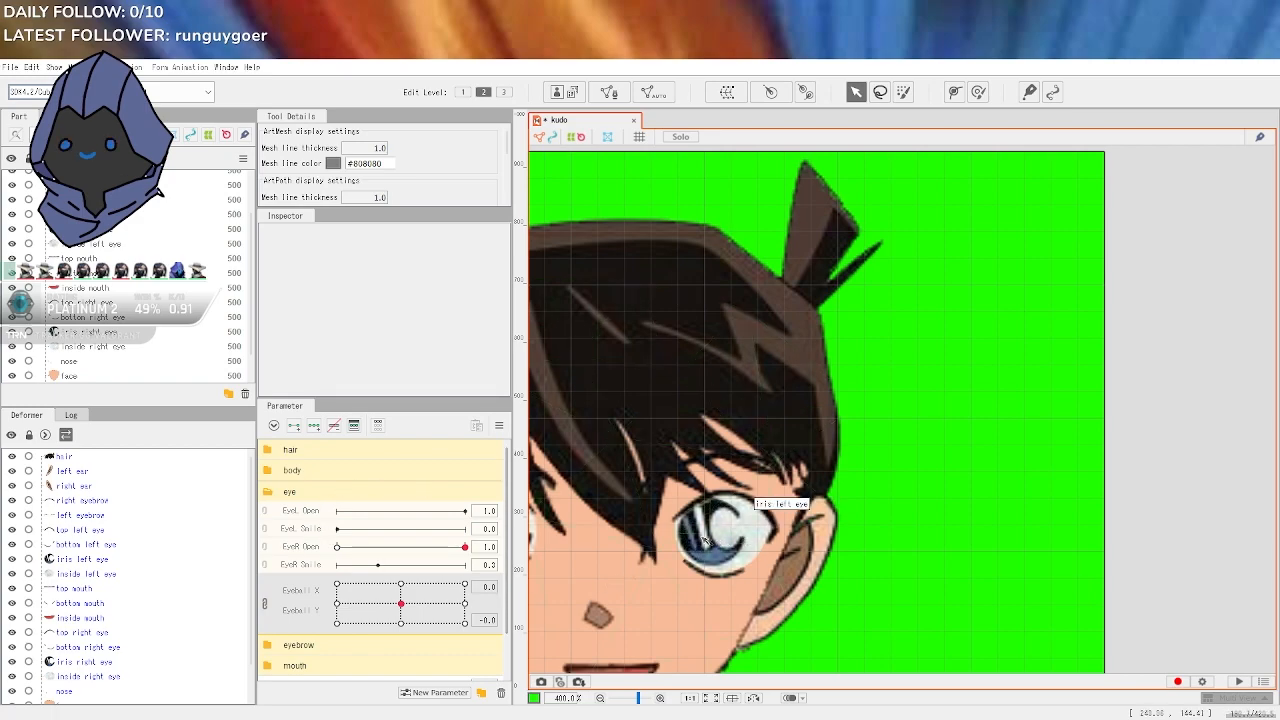
click(160, 560)
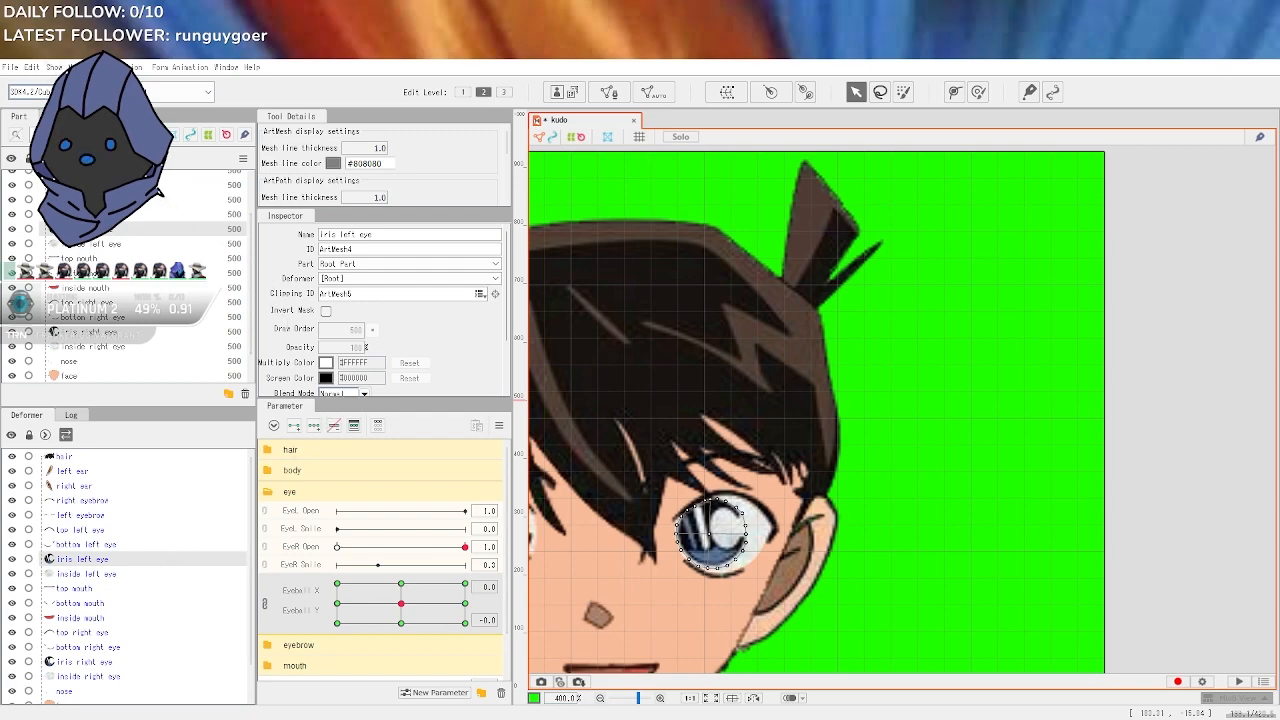
click(90, 66)
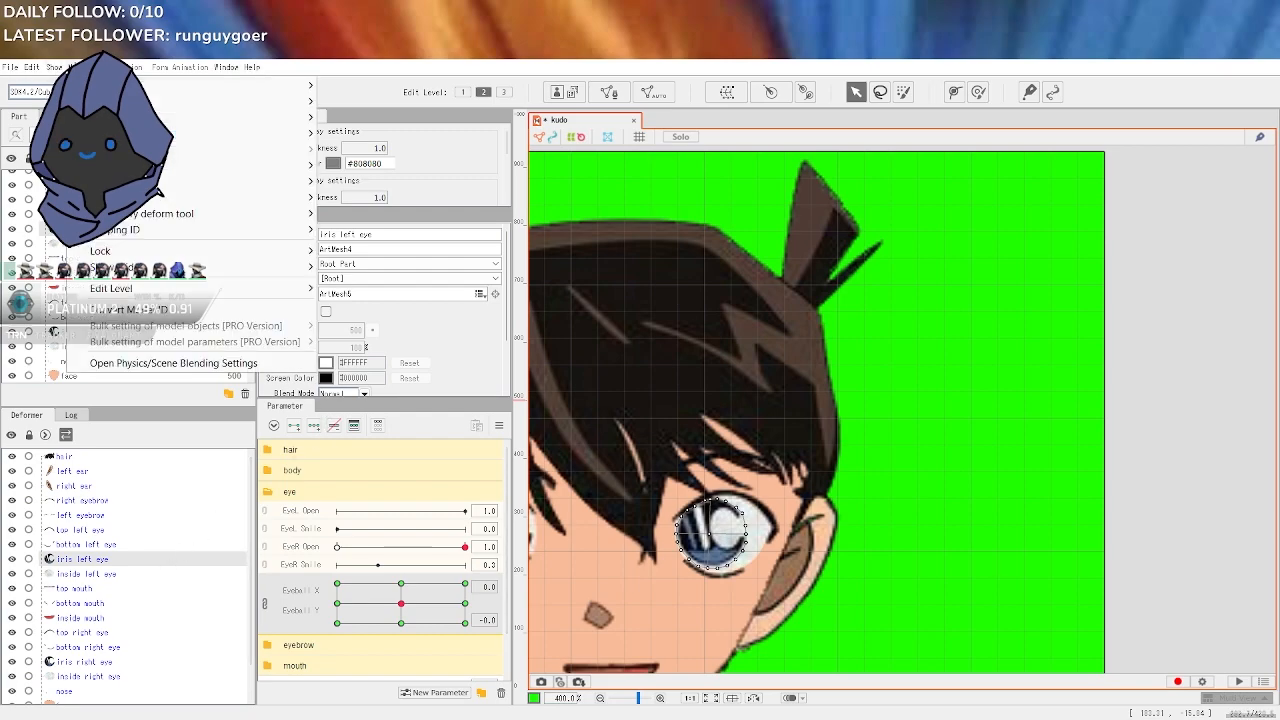
mouse_move(160, 118)
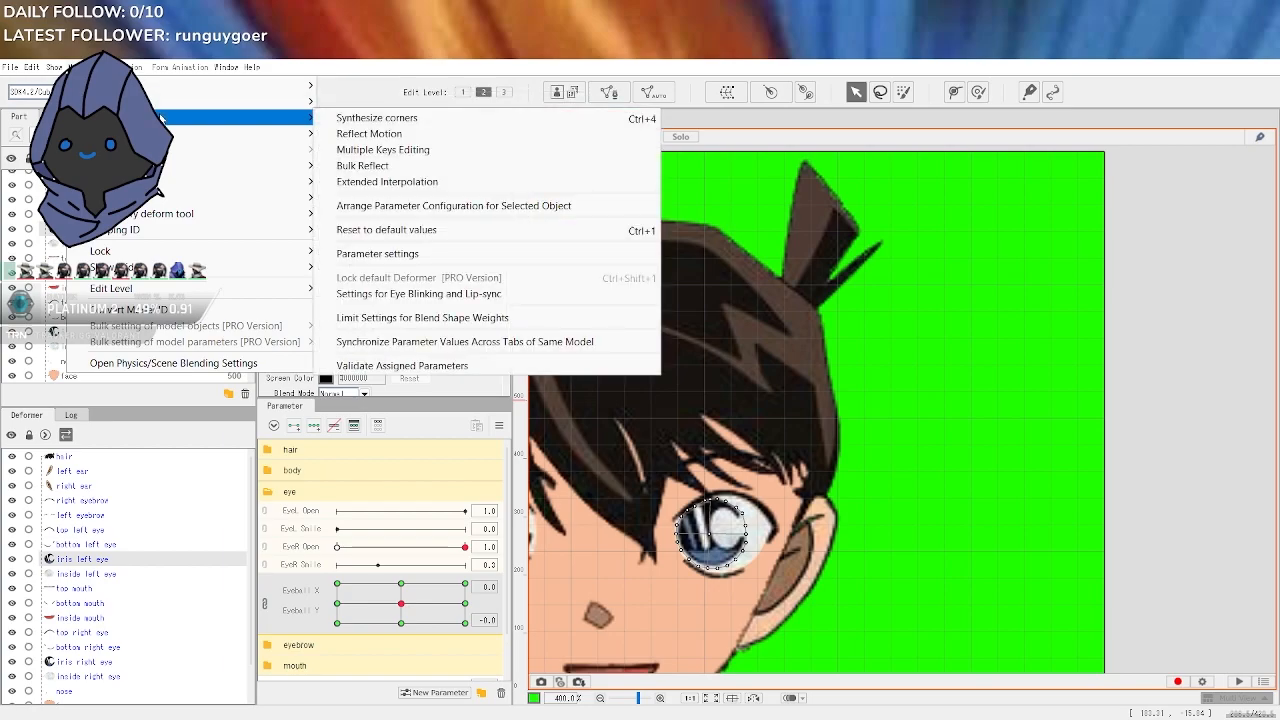
click(365, 118)
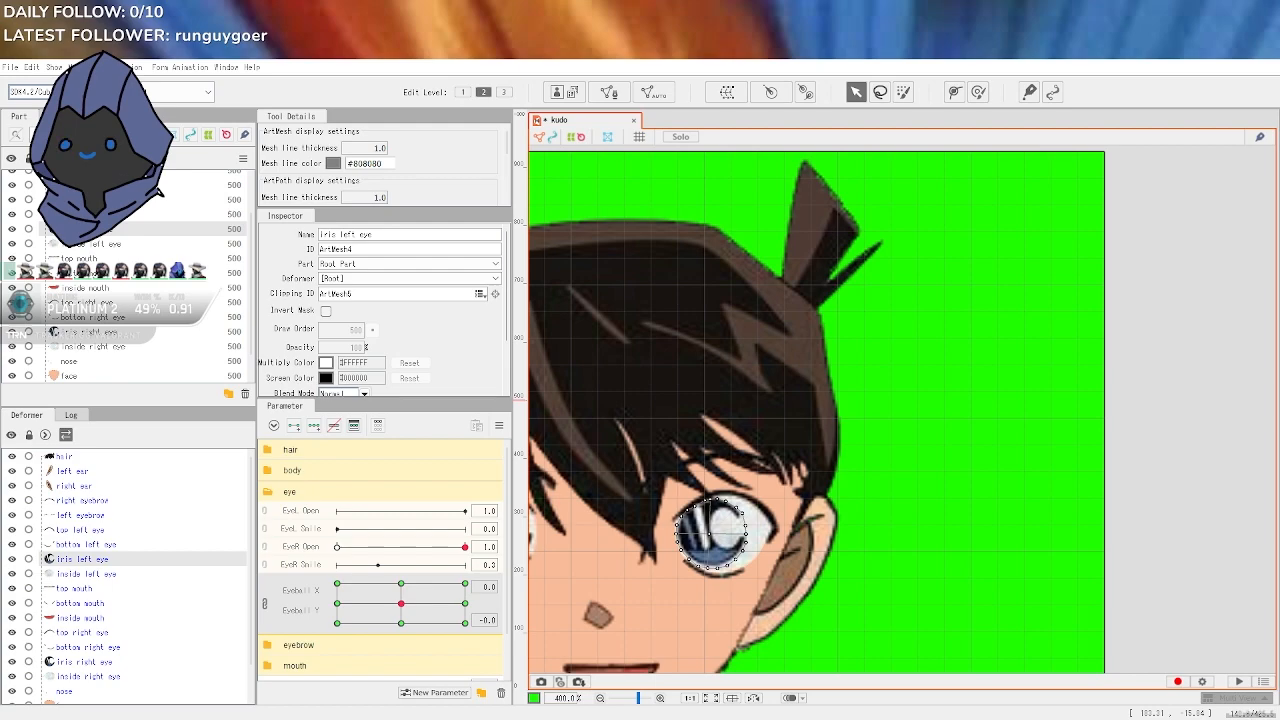
Test the iris movement on the linked Eyeball X and Y parameter while varying EyeR Open between open and nearly closed
key(ctrl+z)
scroll(728, 558, up, 4)
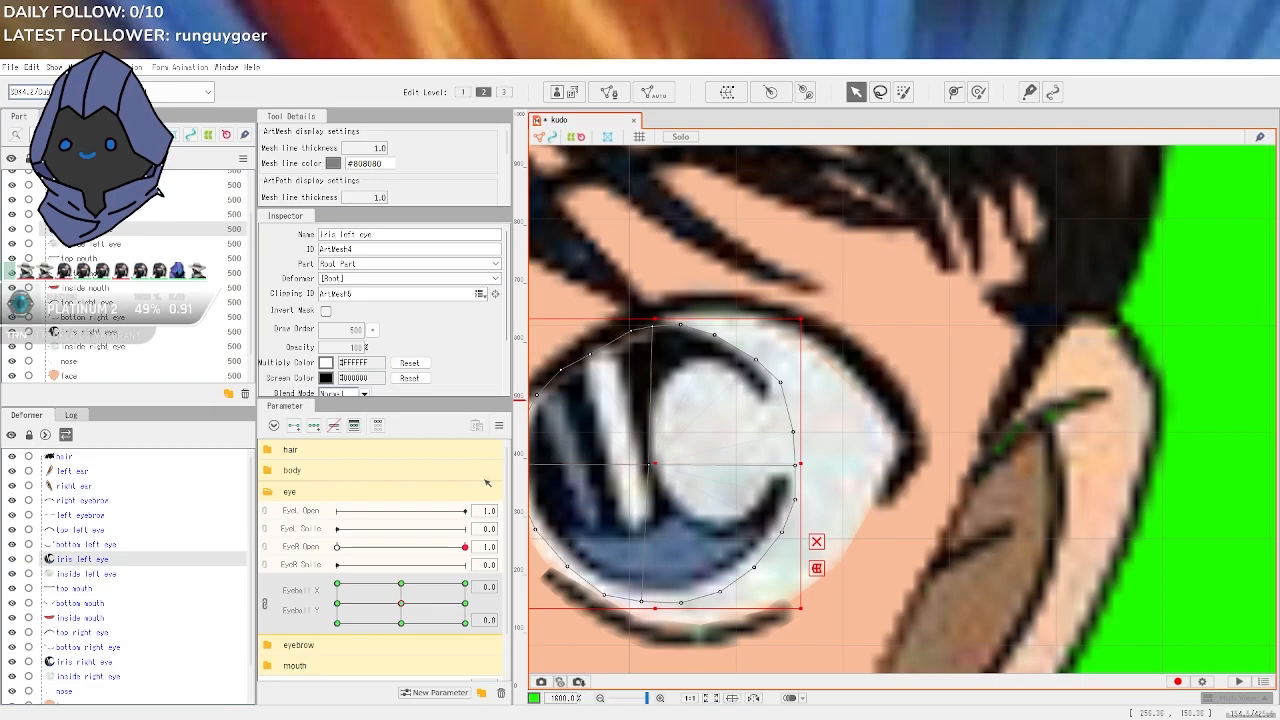
drag(420, 603, 431, 597)
drag(464, 547, 393, 547)
mouse_move(401, 603)
mouse_down()
mouse_move(390, 617)
mouse_move(380, 597)
mouse_move(400, 604)
mouse_up()
drag(398, 549, 353, 549)
mouse_move(394, 604)
mouse_down()
mouse_move(357, 583)
mouse_move(401, 603)
mouse_up()
drag(353, 547, 513, 555)
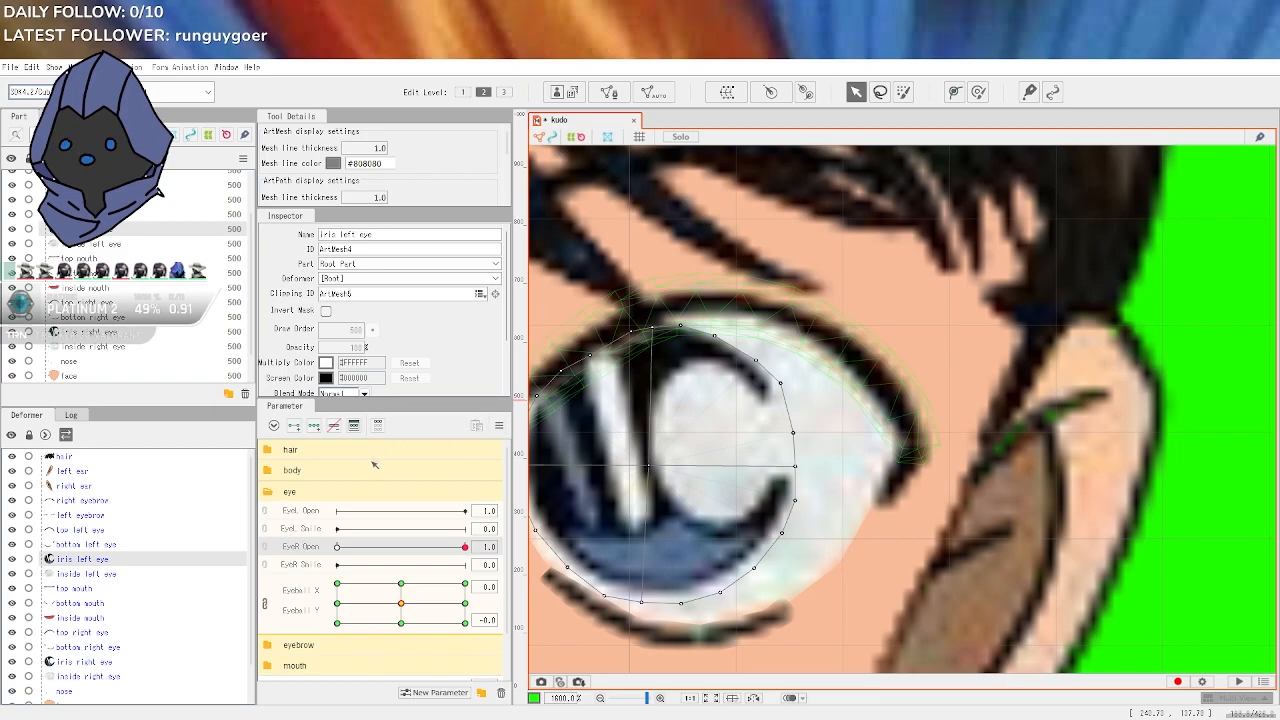
drag(338, 548, 376, 548)
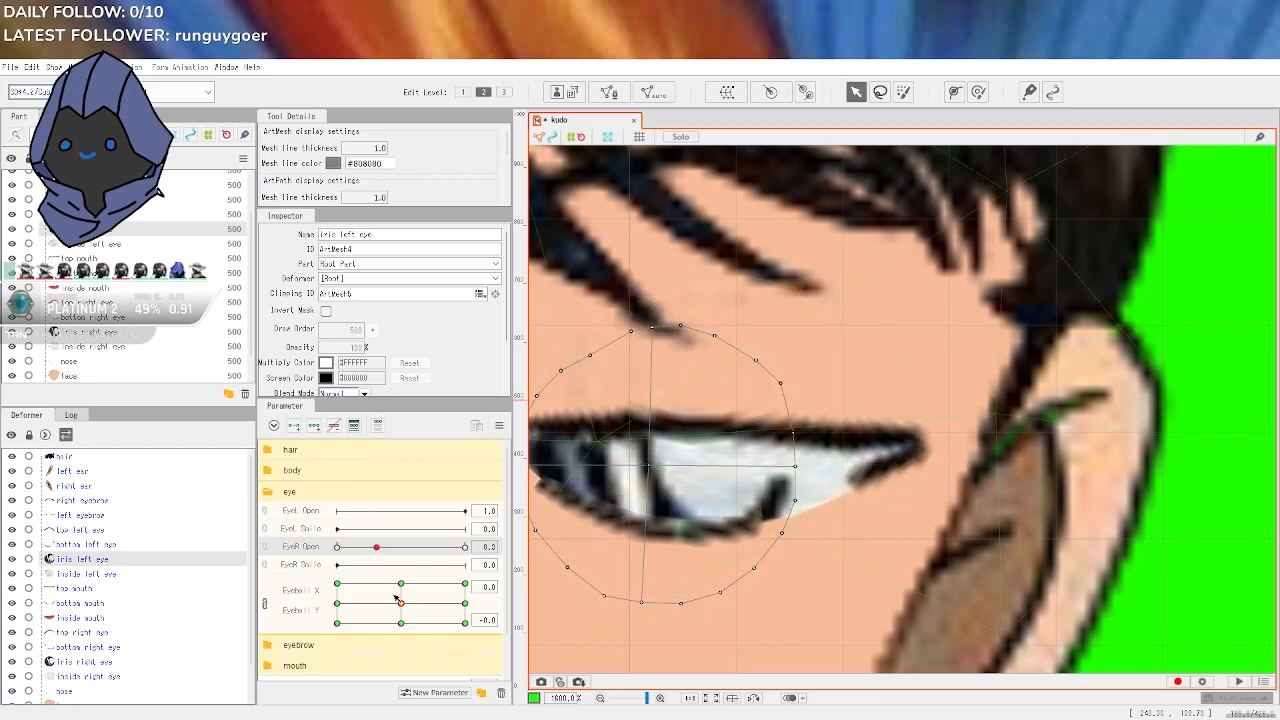
Check the iris with Eyeball Y at 1.0 and back at 0.0 while the eye is nearly closed
click(402, 584)
scroll(627, 540, down, 6)
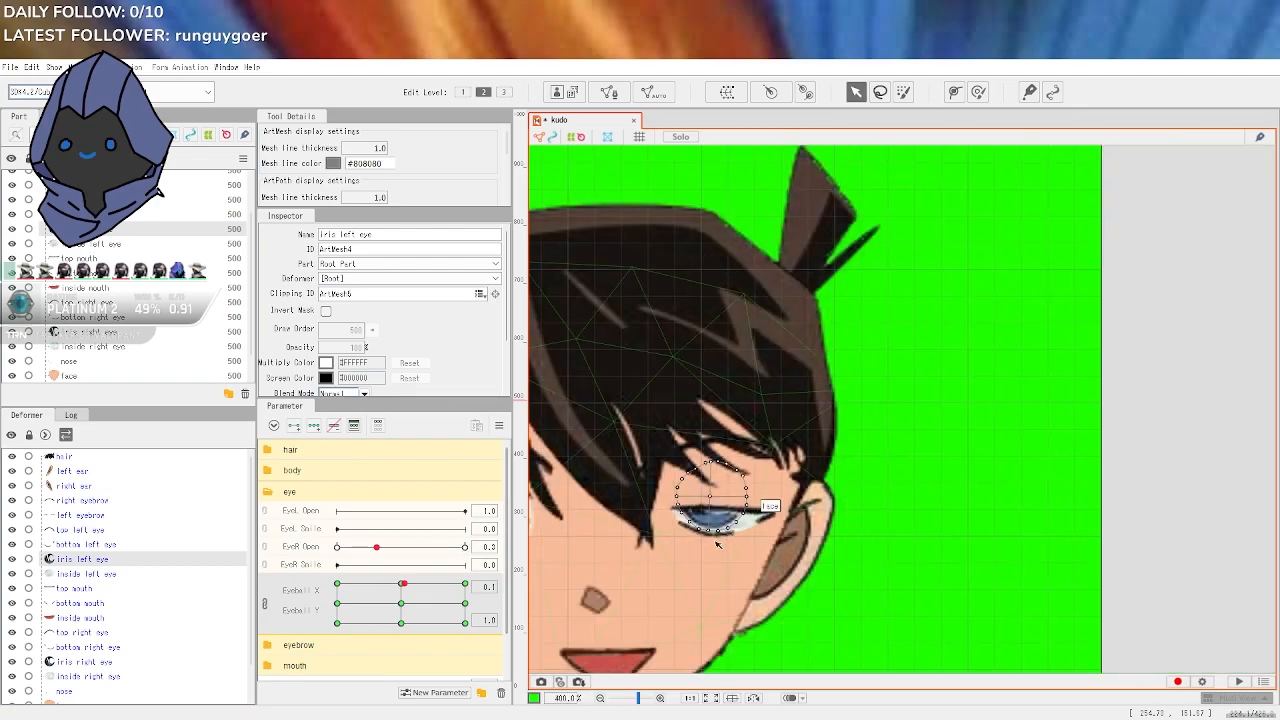
scroll(627, 540, up, 2)
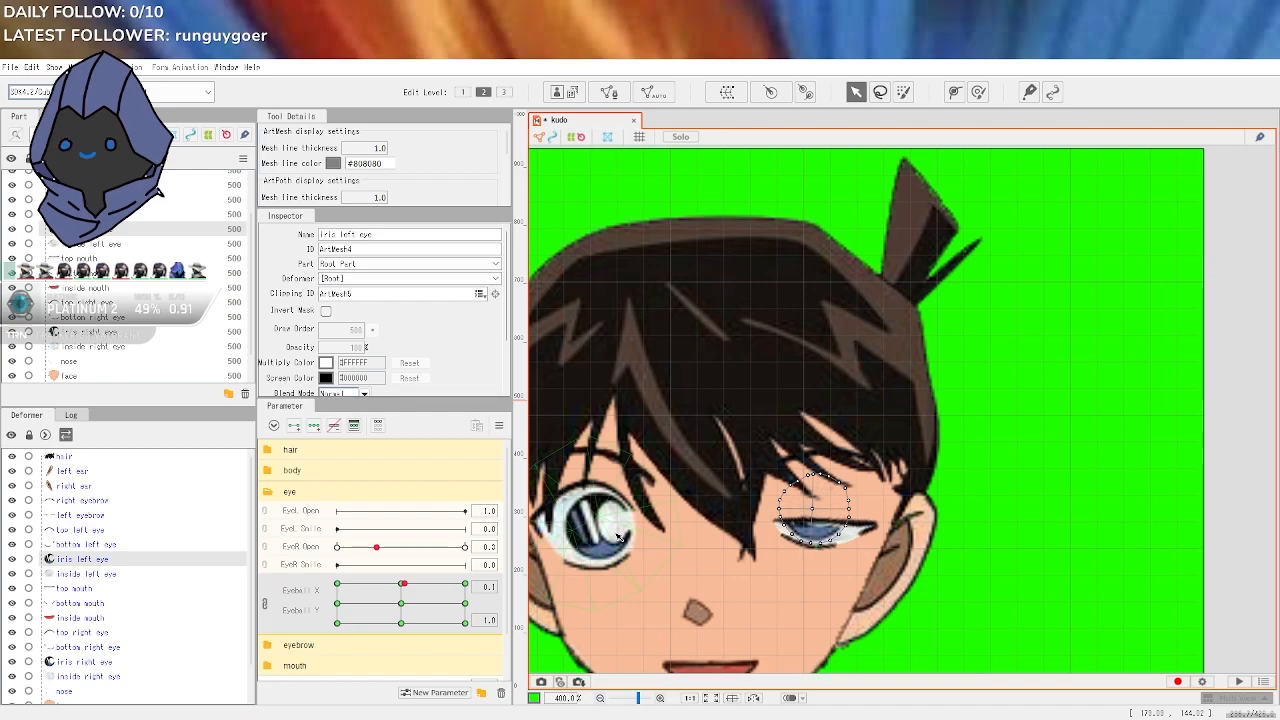
drag(402, 583, 403, 603)
scroll(905, 578, down, 1)
scroll(905, 578, up, 2)
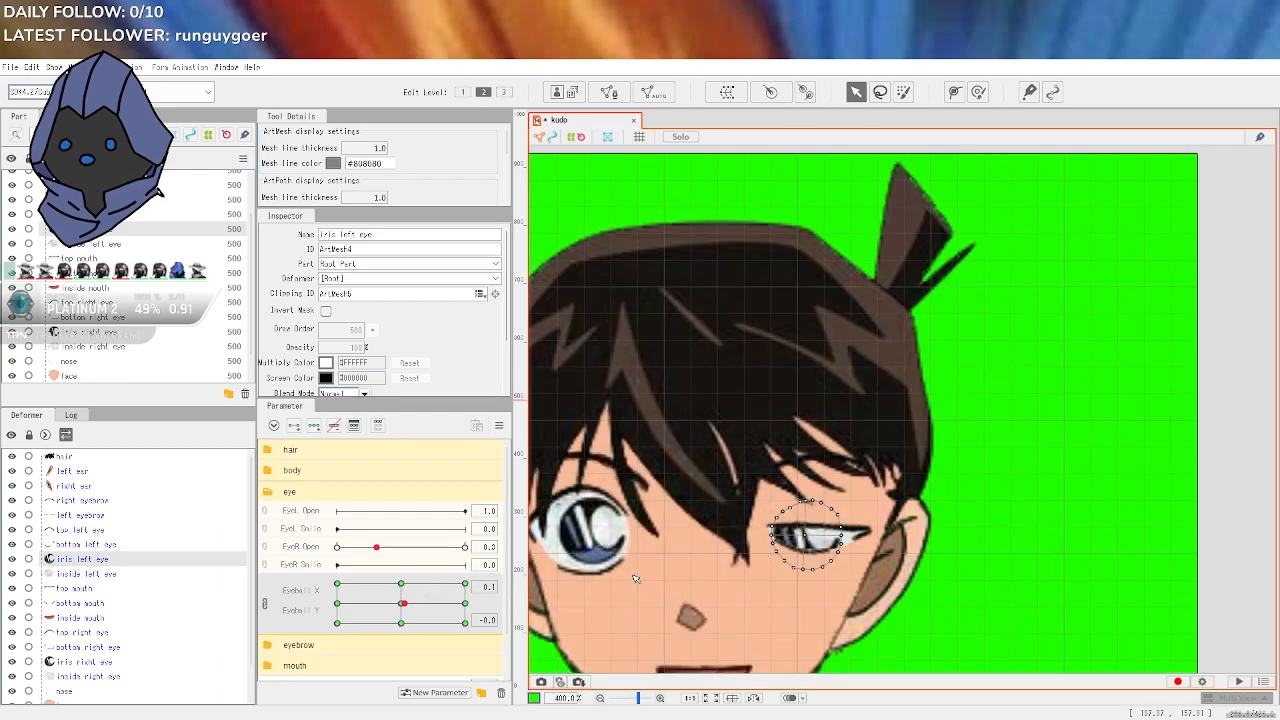
Reopen the eye with EyeR Open at 1.0 and return the linked Eyeball X and Y parameter to the centre
drag(904, 577, 884, 598)
drag(1067, 512, 1115, 405)
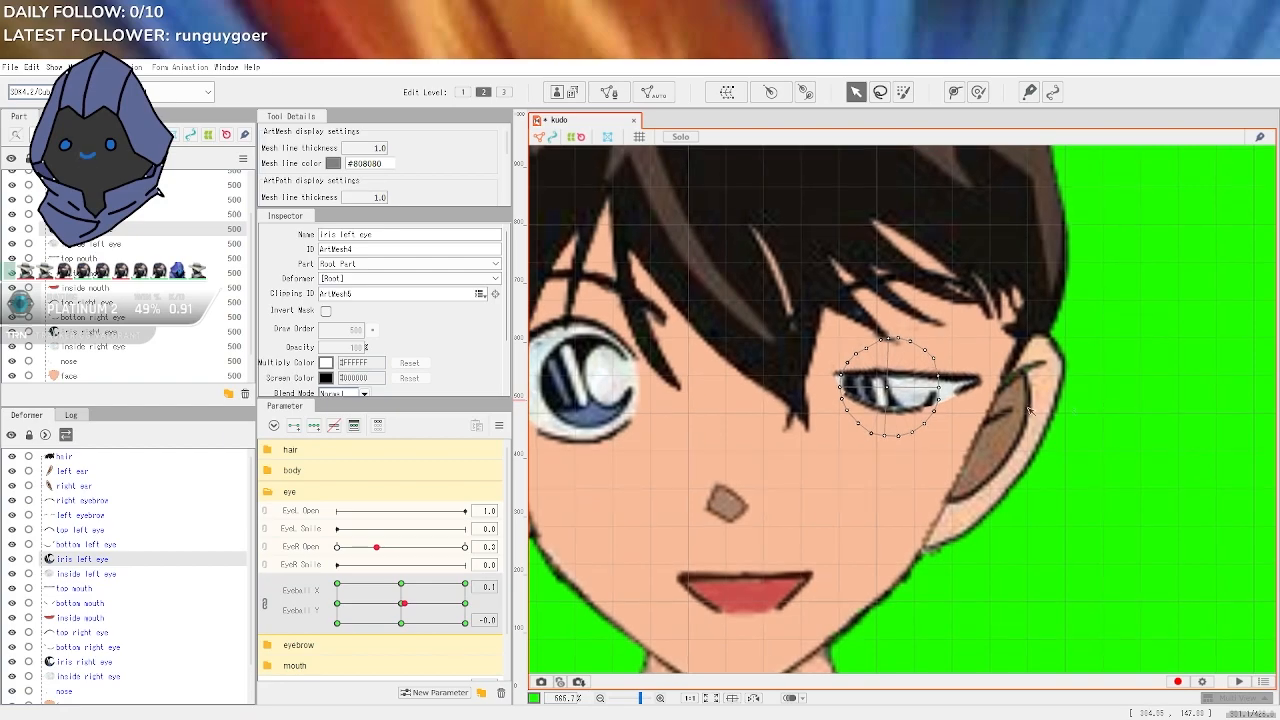
drag(450, 548, 466, 548)
drag(404, 603, 401, 603)
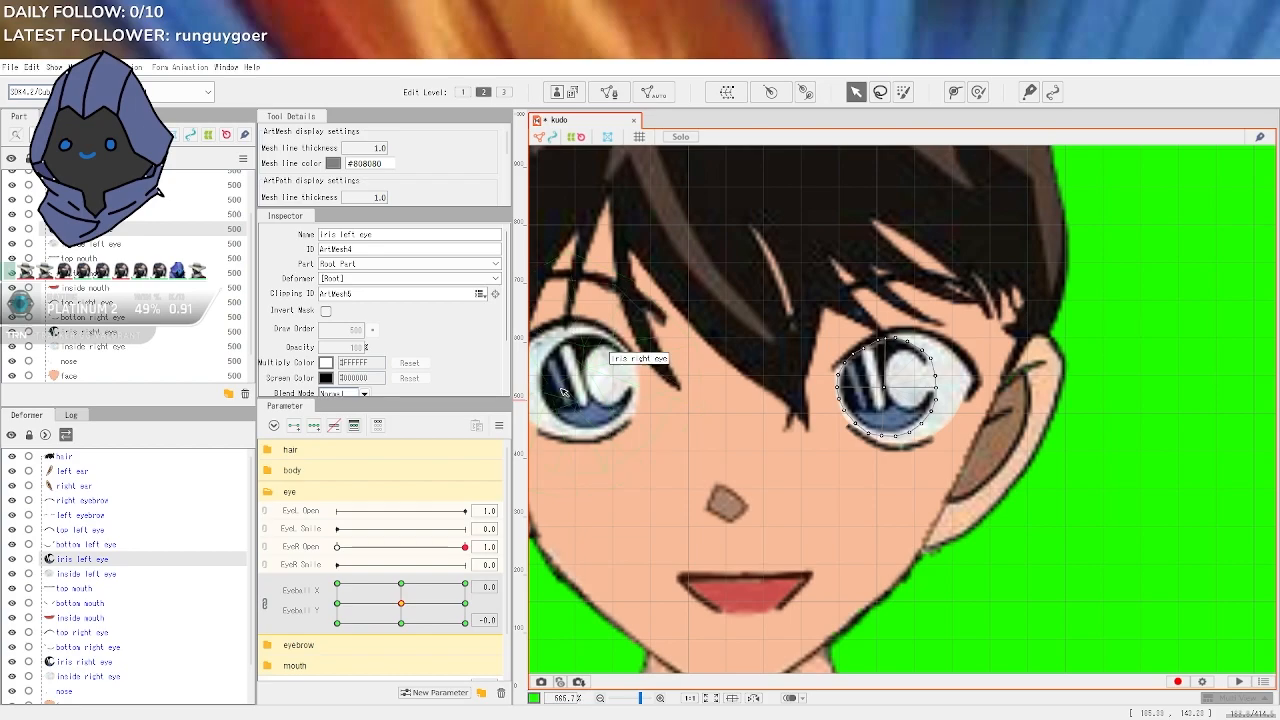
scroll(646, 448, down, 3)
scroll(646, 448, up, 2)
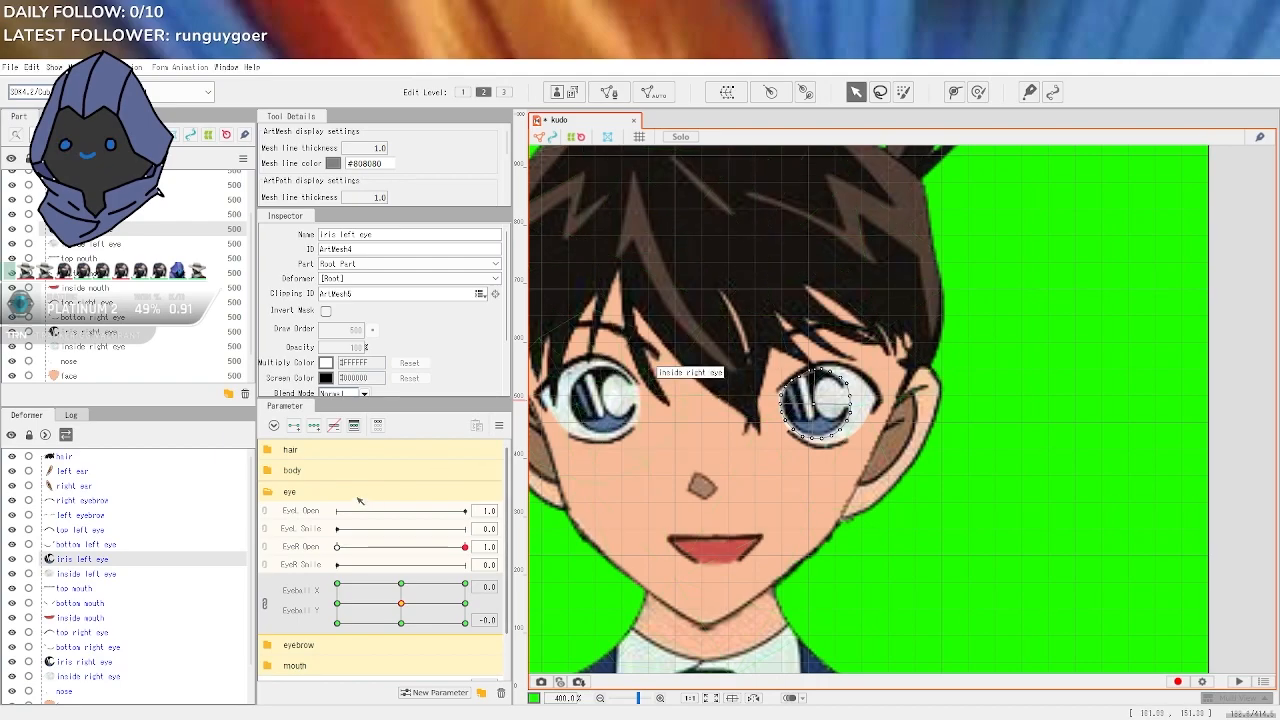
scroll(130, 554, down, 2)
scroll(130, 558, up, 2)
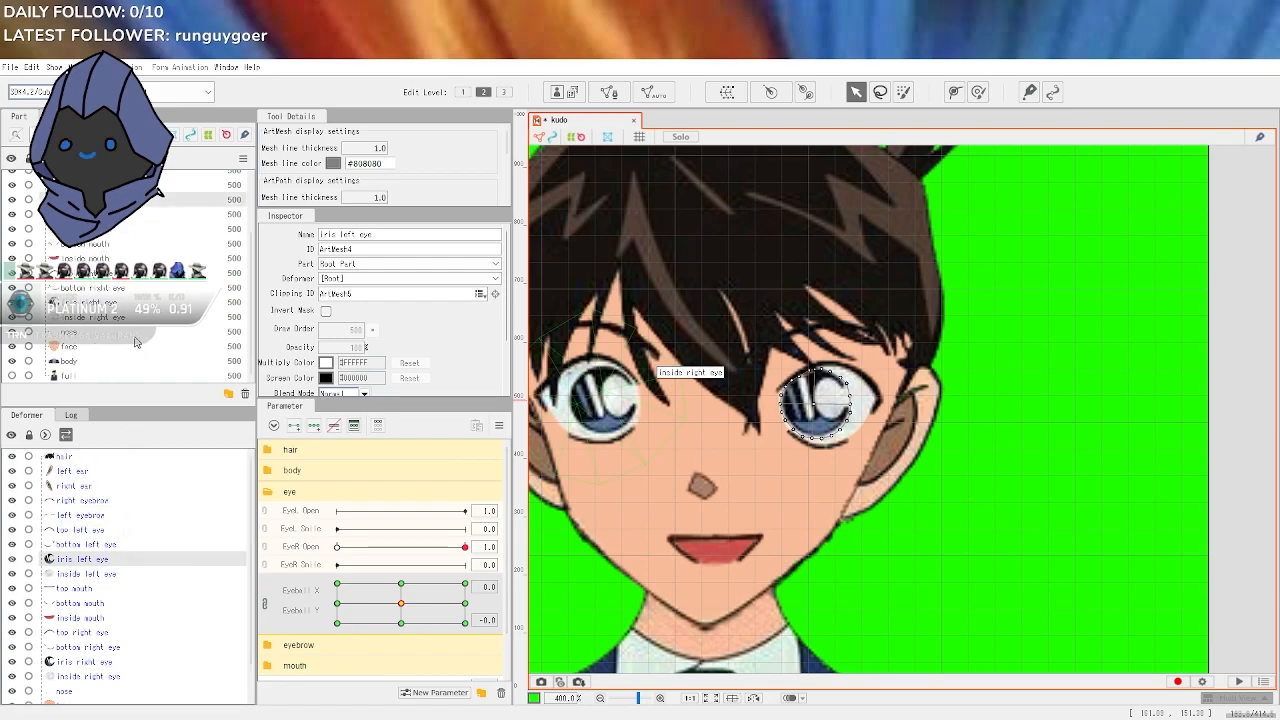
scroll(128, 345, up, 2)
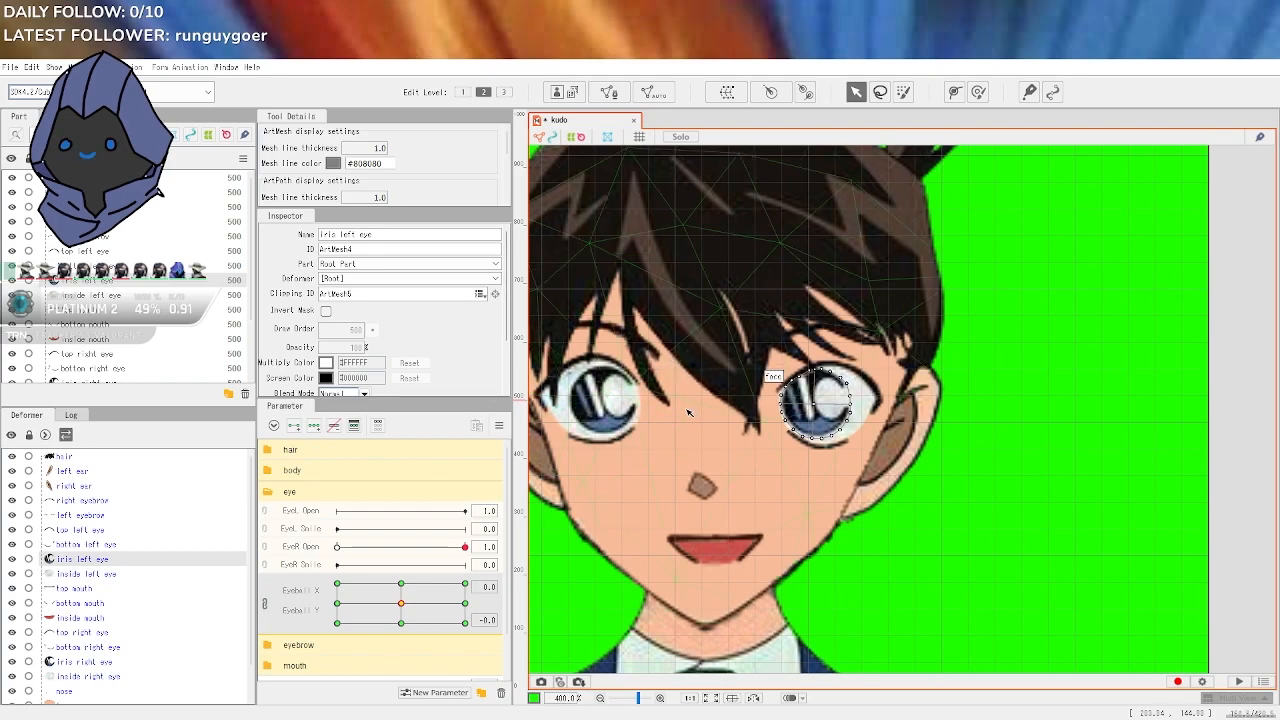
scroll(650, 430, up, 1)
scroll(628, 447, up, 1)
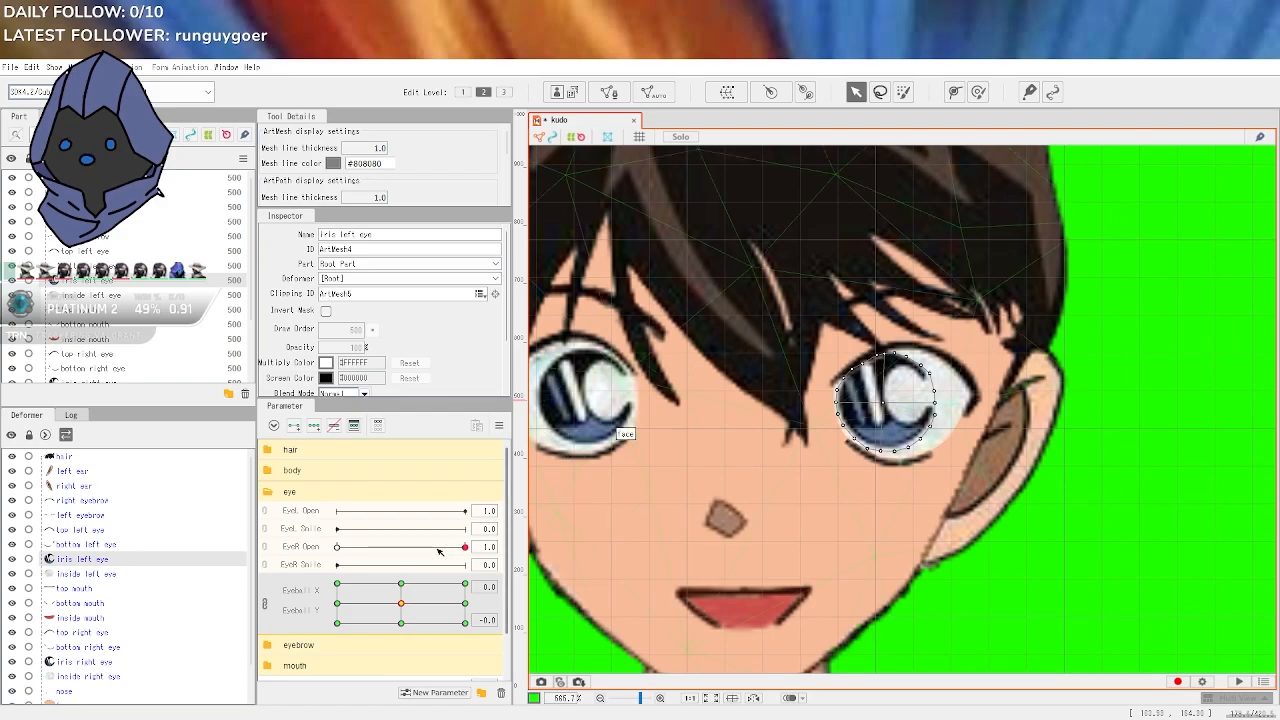
Test EyeR Open between 0.0 and 1.0 and try a small shift on the linked Eyeball X and Y parameter
click(337, 547)
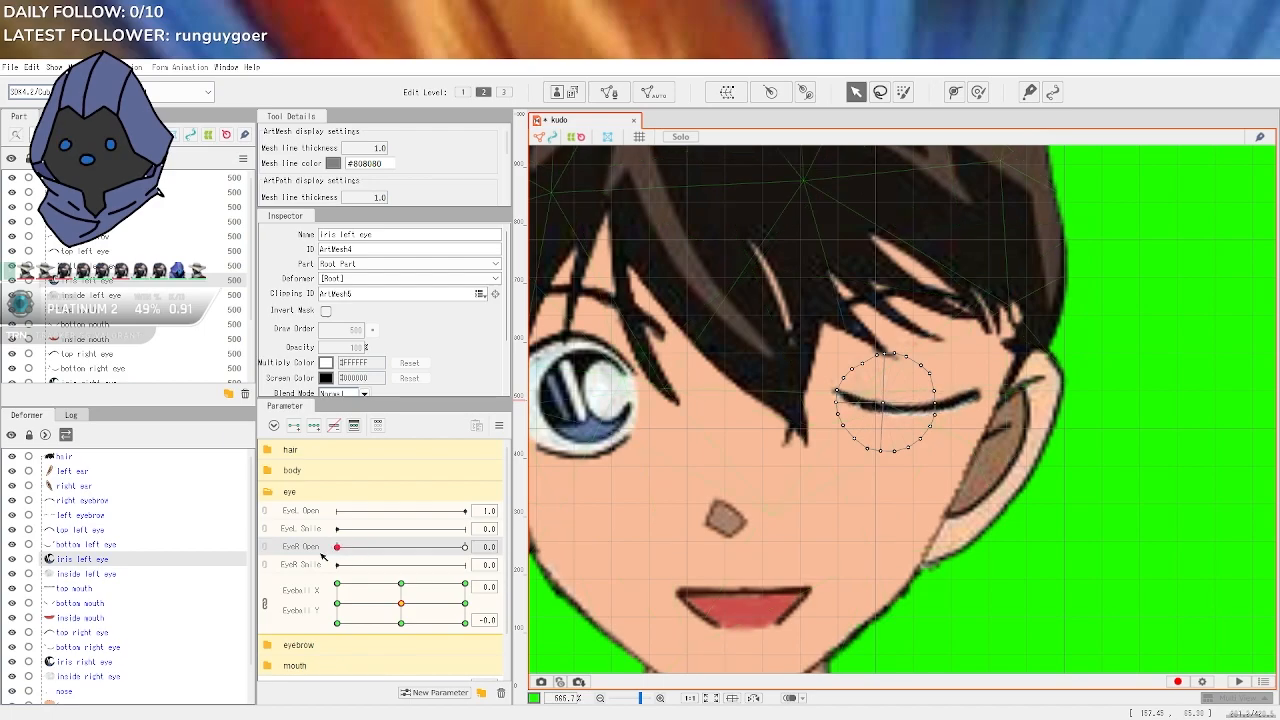
drag(337, 547, 465, 547)
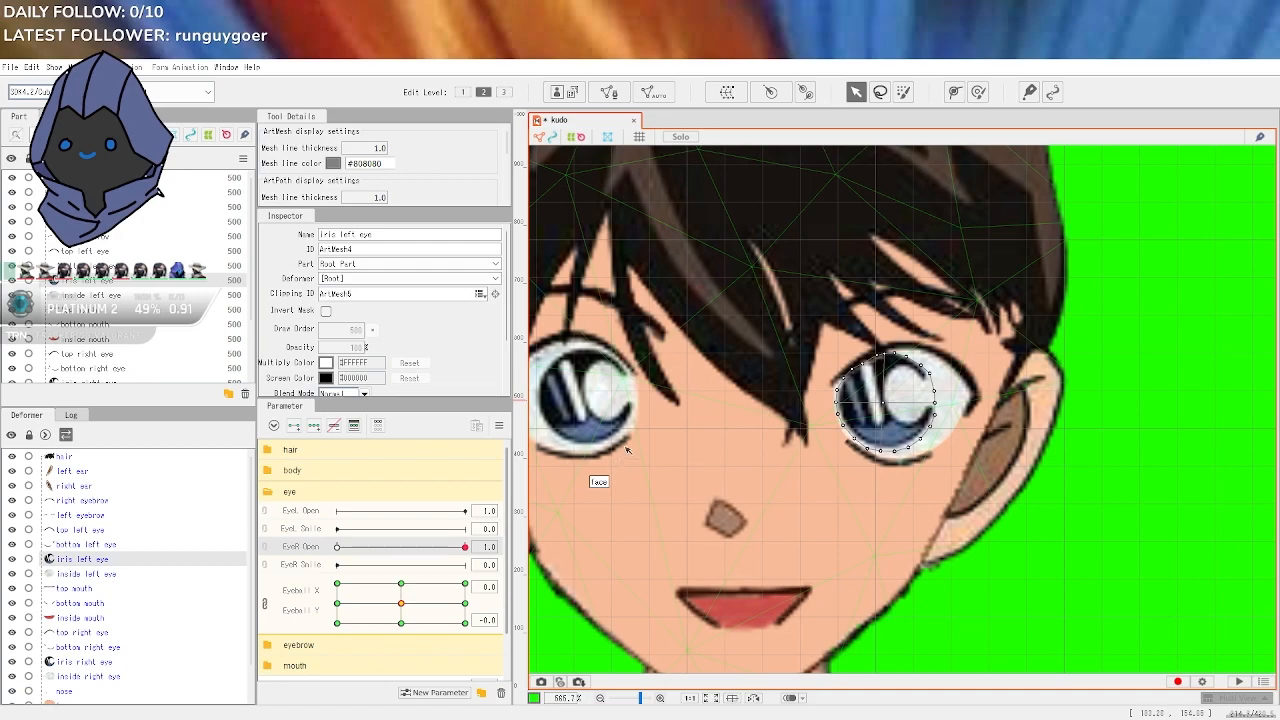
drag(623, 449, 738, 476)
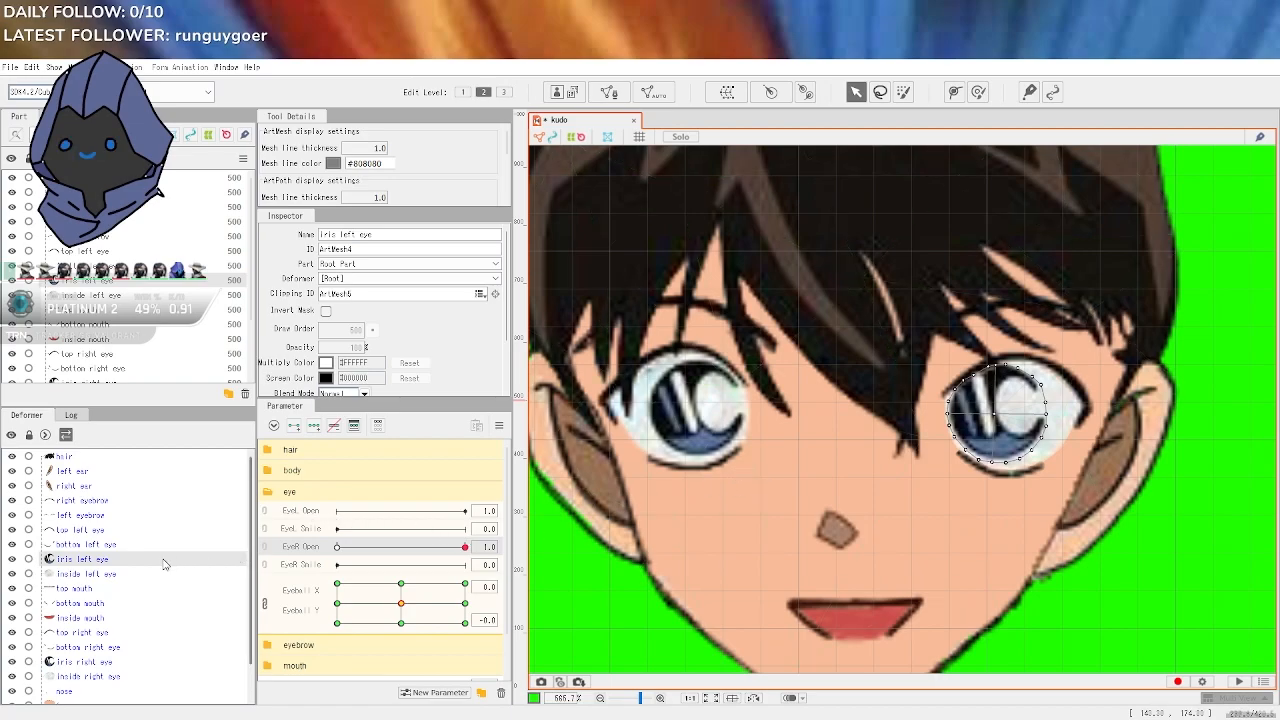
click(383, 603)
mouse_move(383, 603)
mouse_down()
mouse_move(364, 594)
mouse_move(399, 602)
mouse_up()
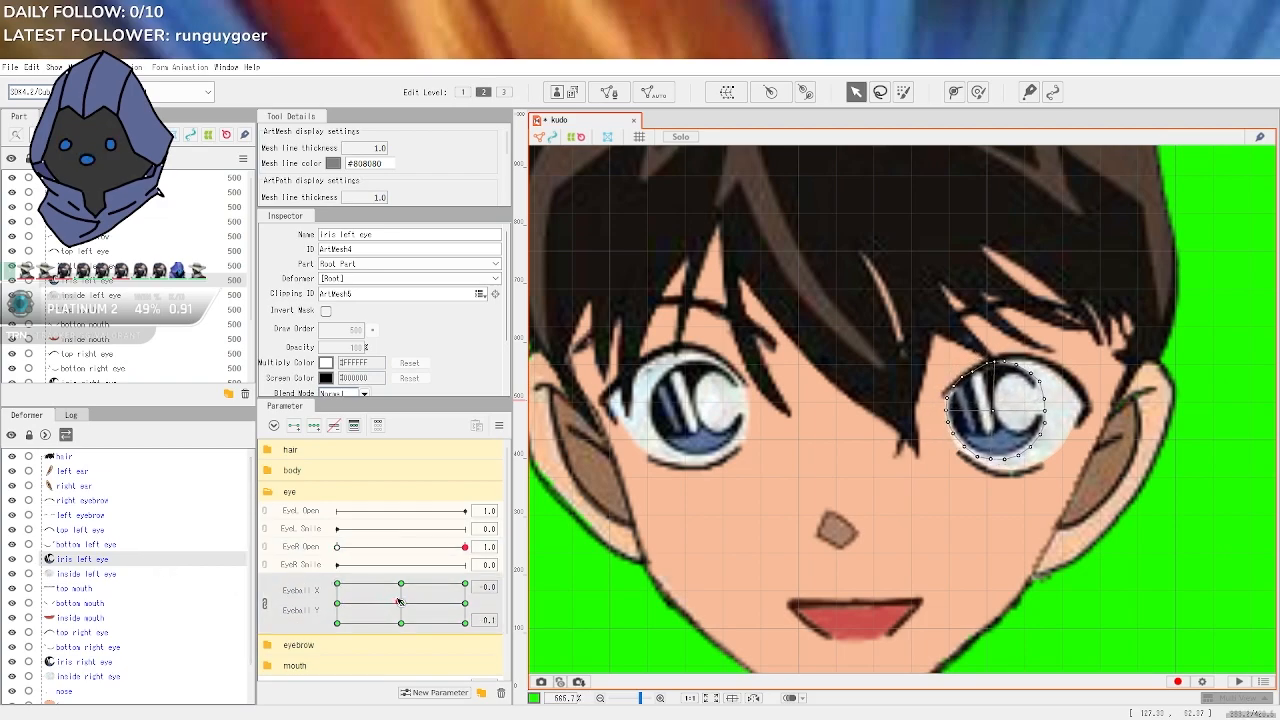
Create a warp deformer named WD_Iris_R_XY as the parent of the iris left eye
right_click(60, 558)
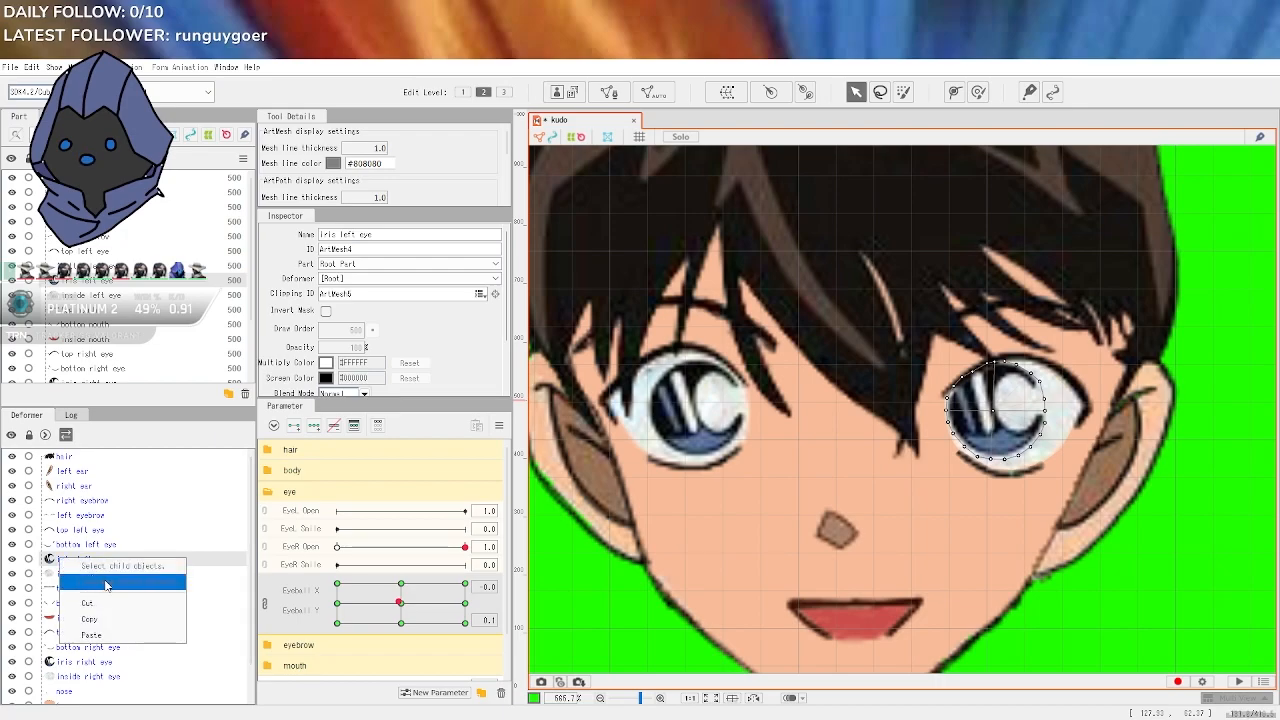
click(120, 544)
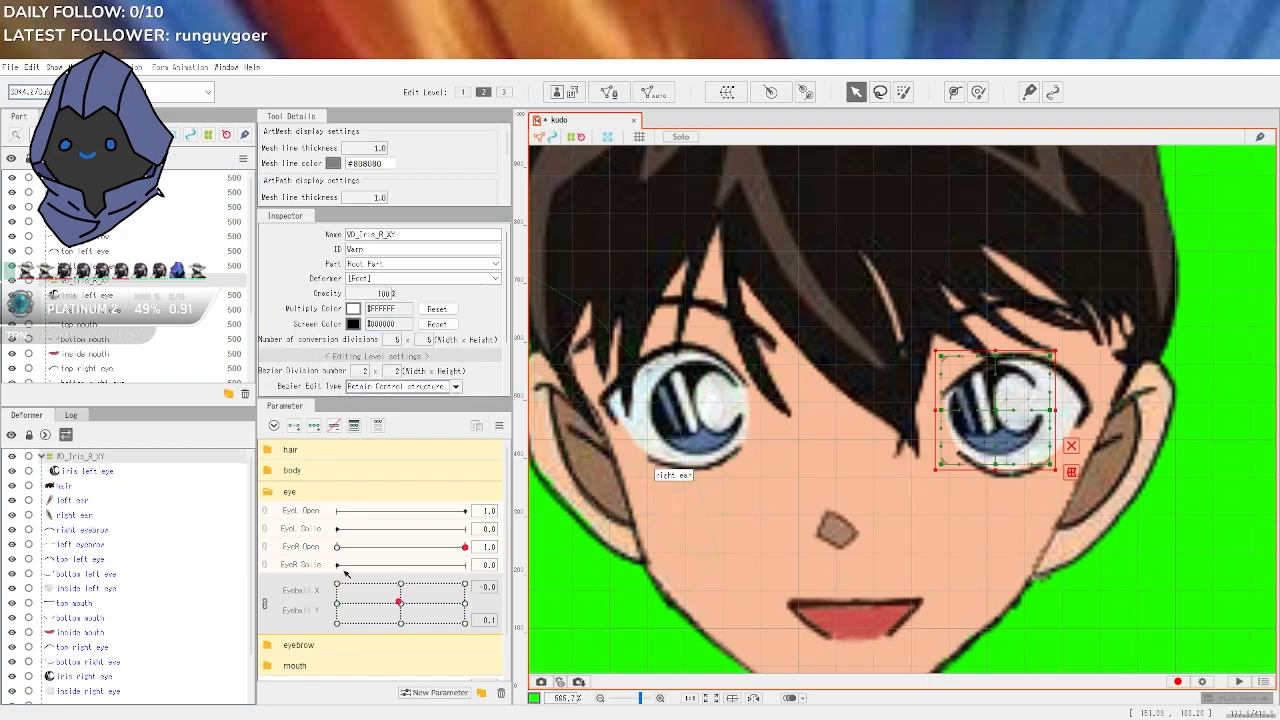
click(78, 471)
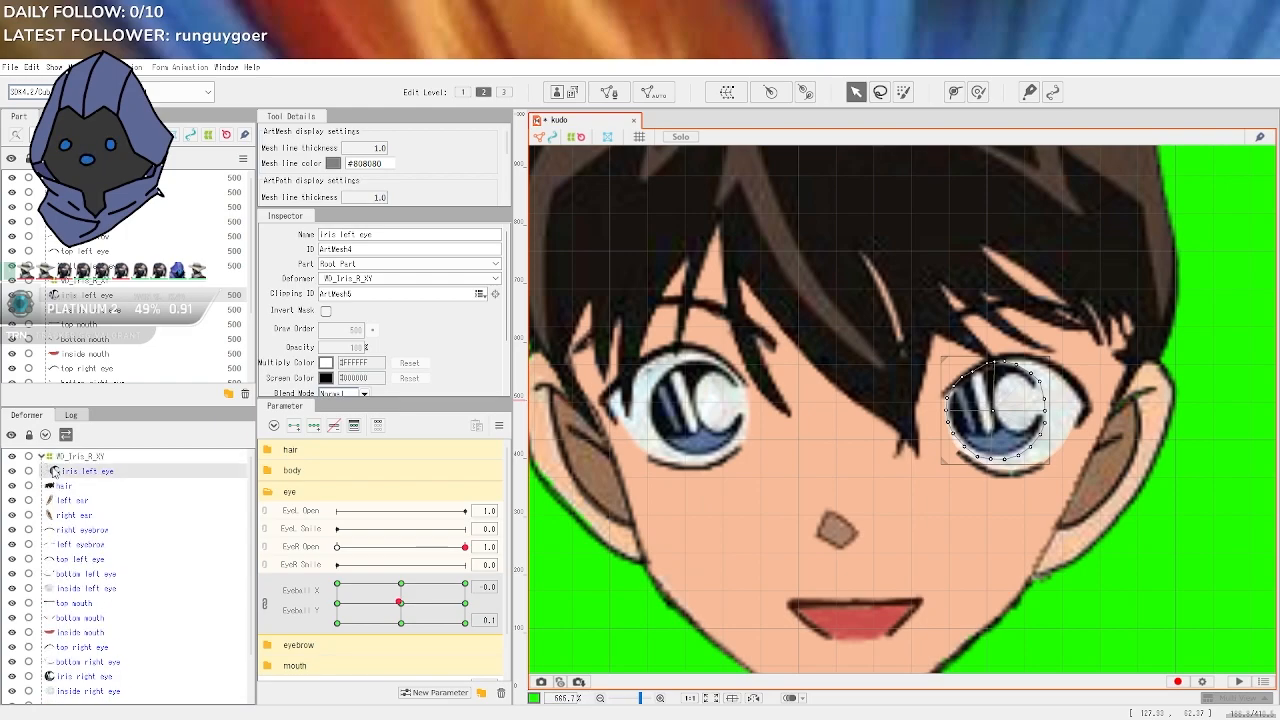
Create an empty warp deformer named WD_Eye_R and place the top, bottom and inside left eye meshes under it
click(1226, 520)
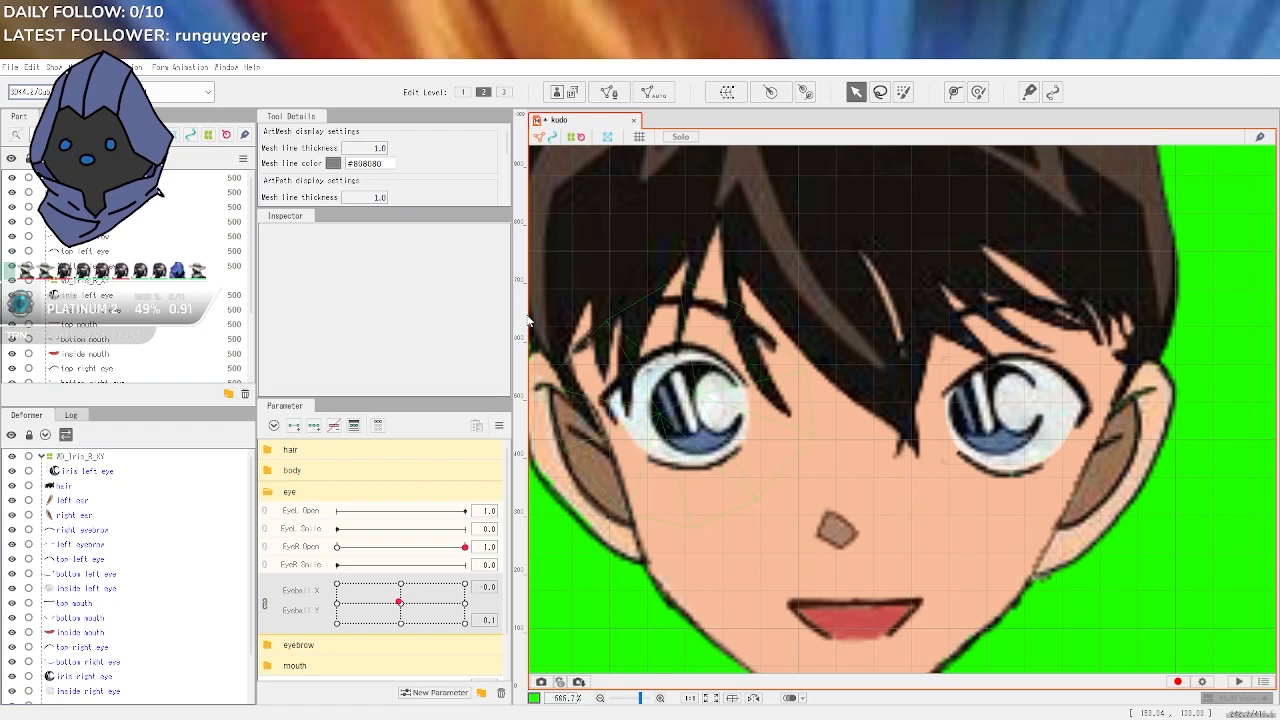
click(658, 497)
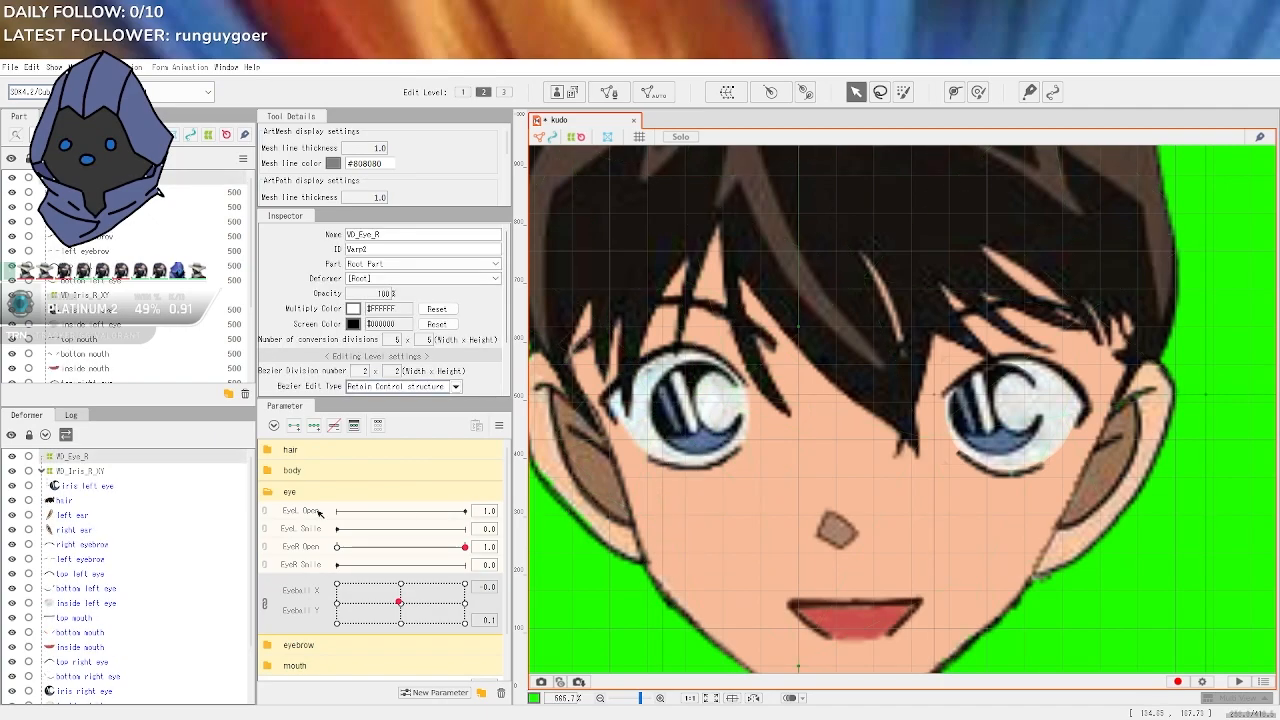
click(80, 574)
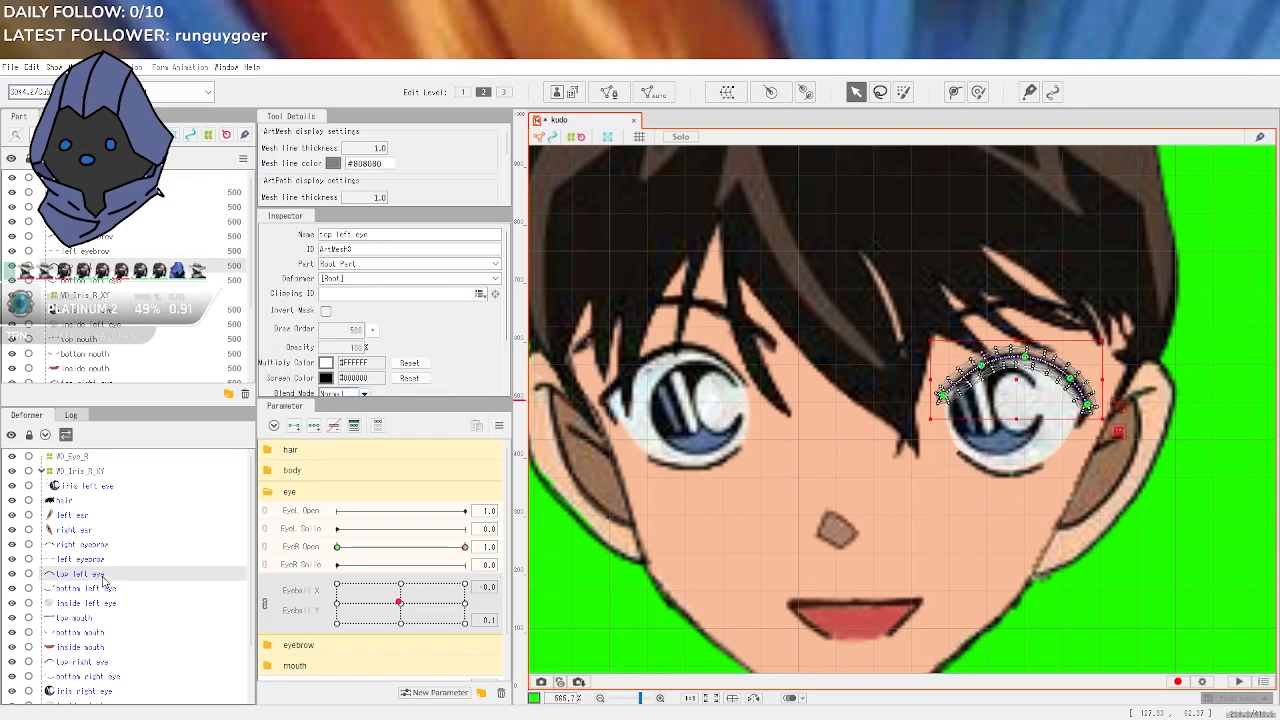
ctrl+click(103, 590)
ctrl+click(108, 604)
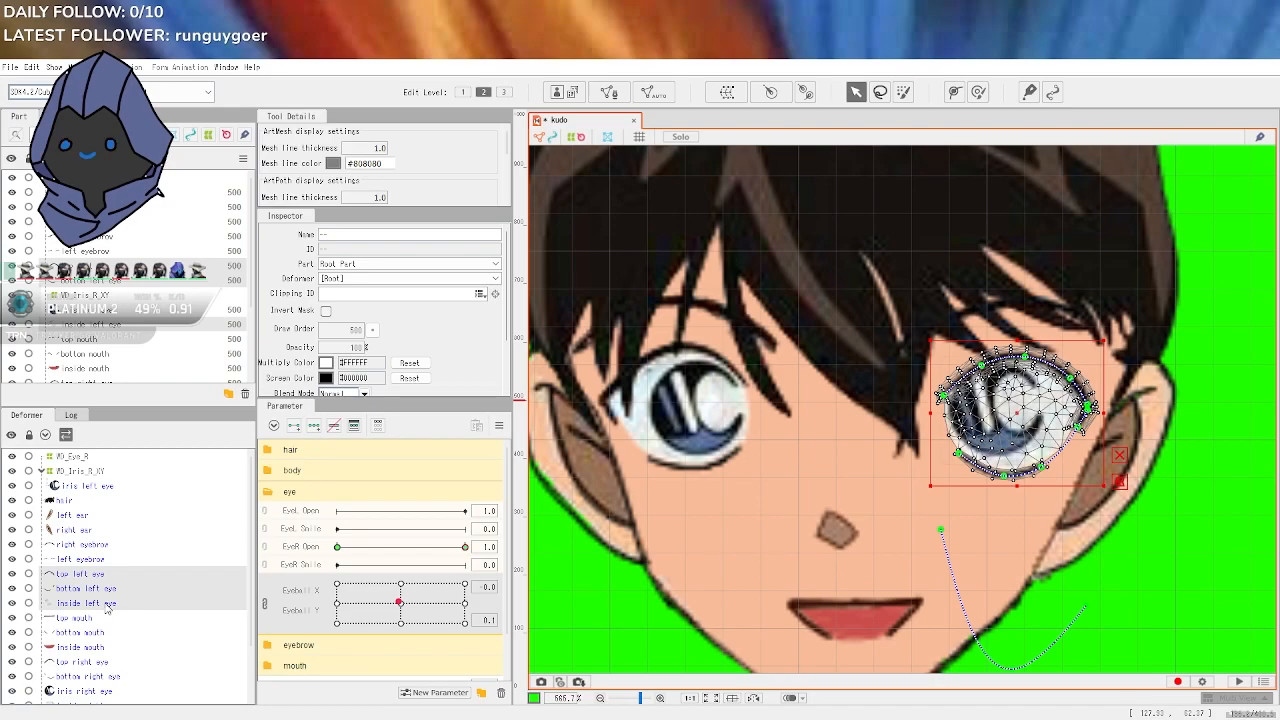
drag(95, 576, 90, 460)
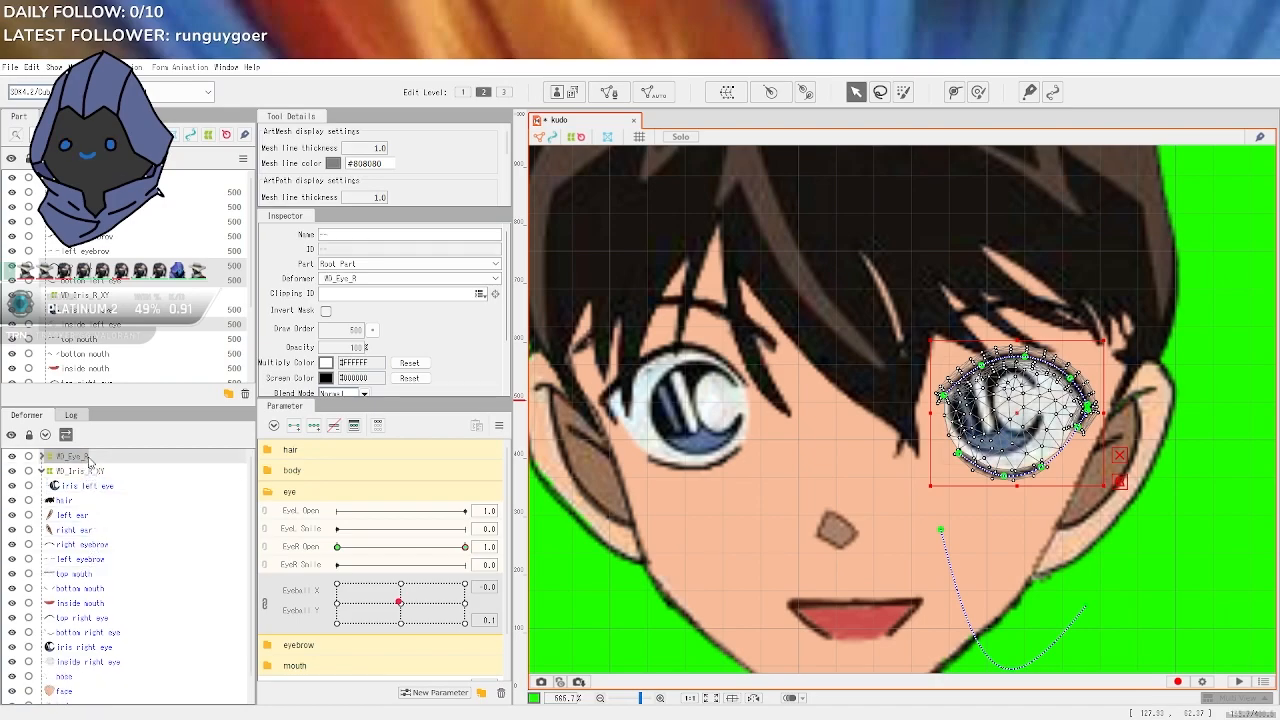
click(41, 457)
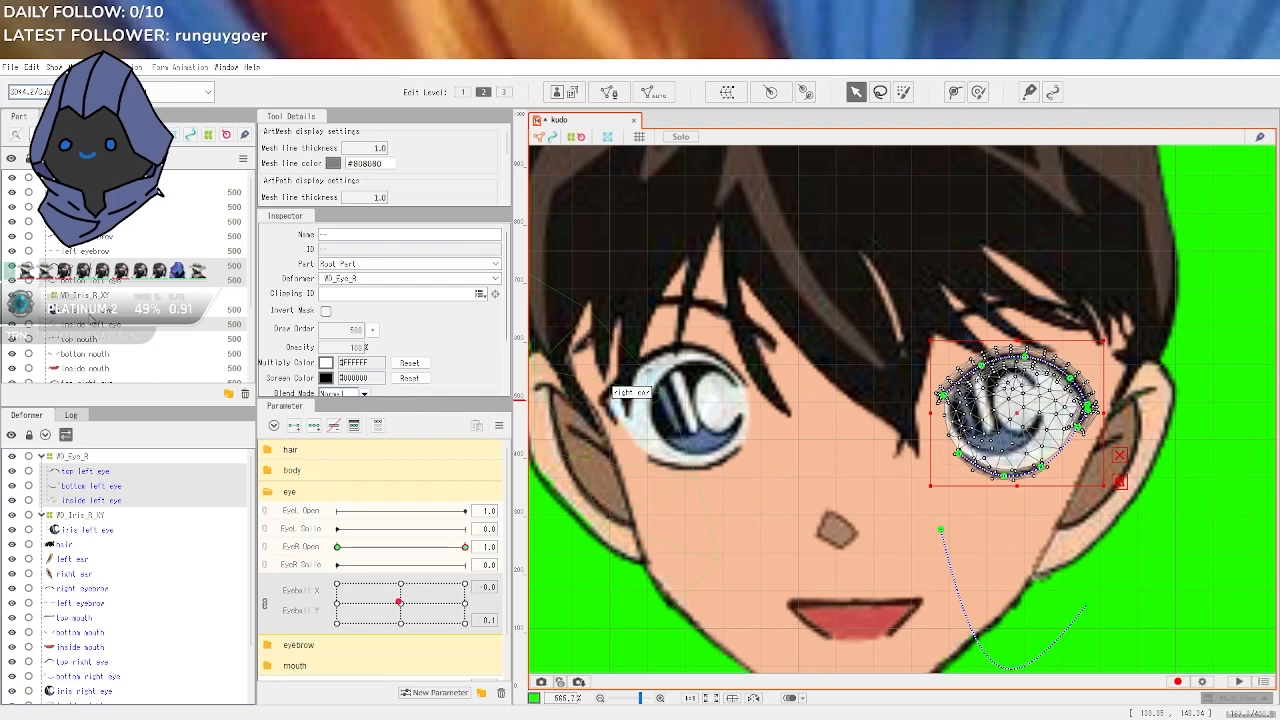
Move the WD_Eye_R deformer directly below WD_Iris_R_XY in the part hierarchy
right_click(97, 251)
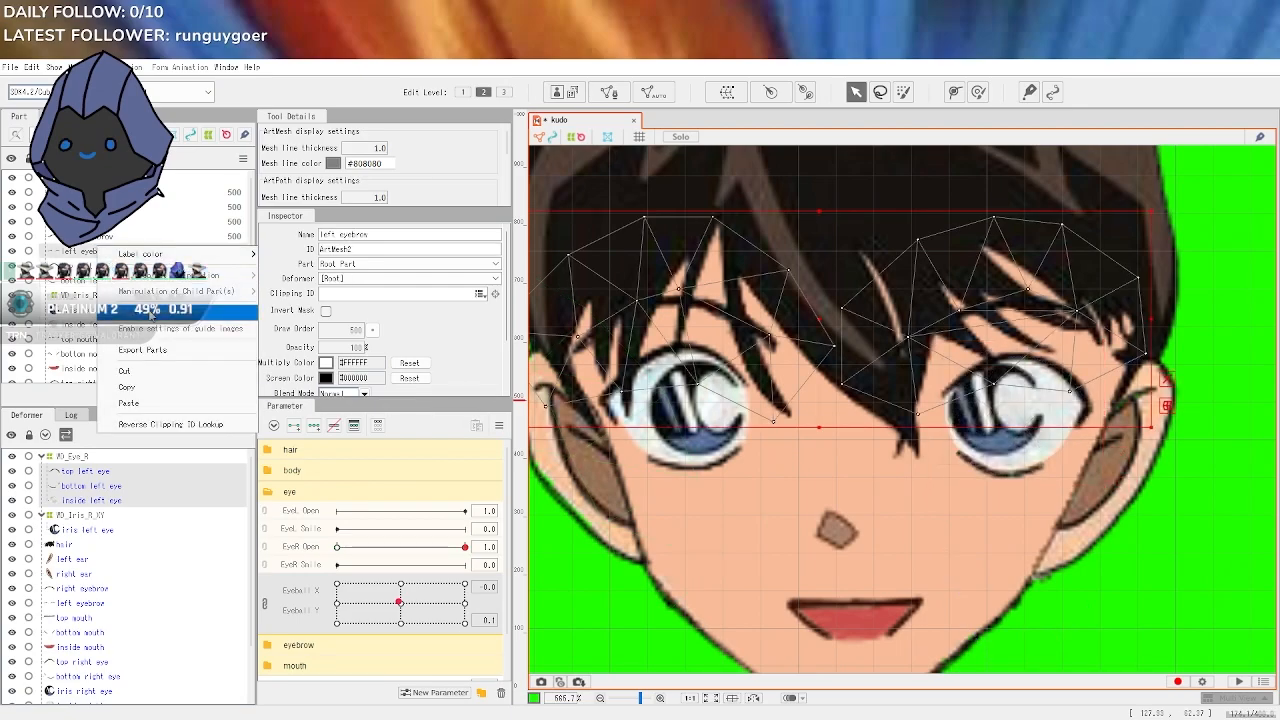
click(57, 289)
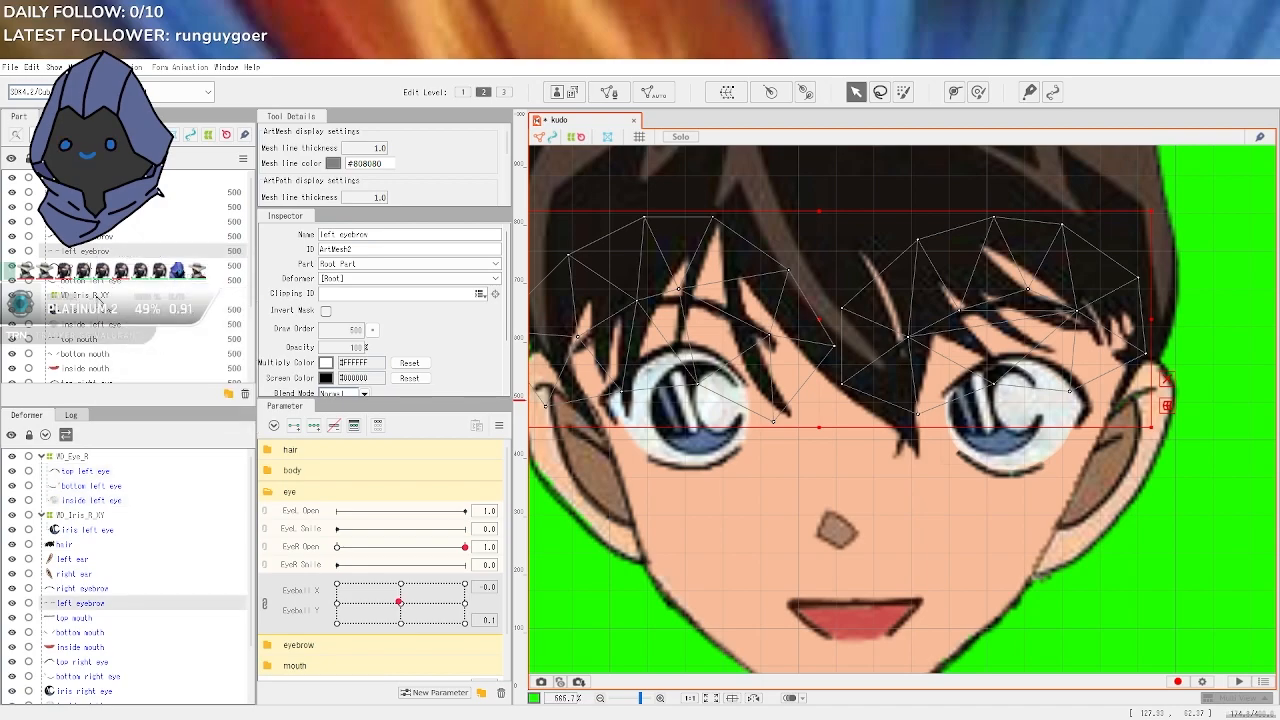
click(108, 304)
click(117, 187)
click(117, 298)
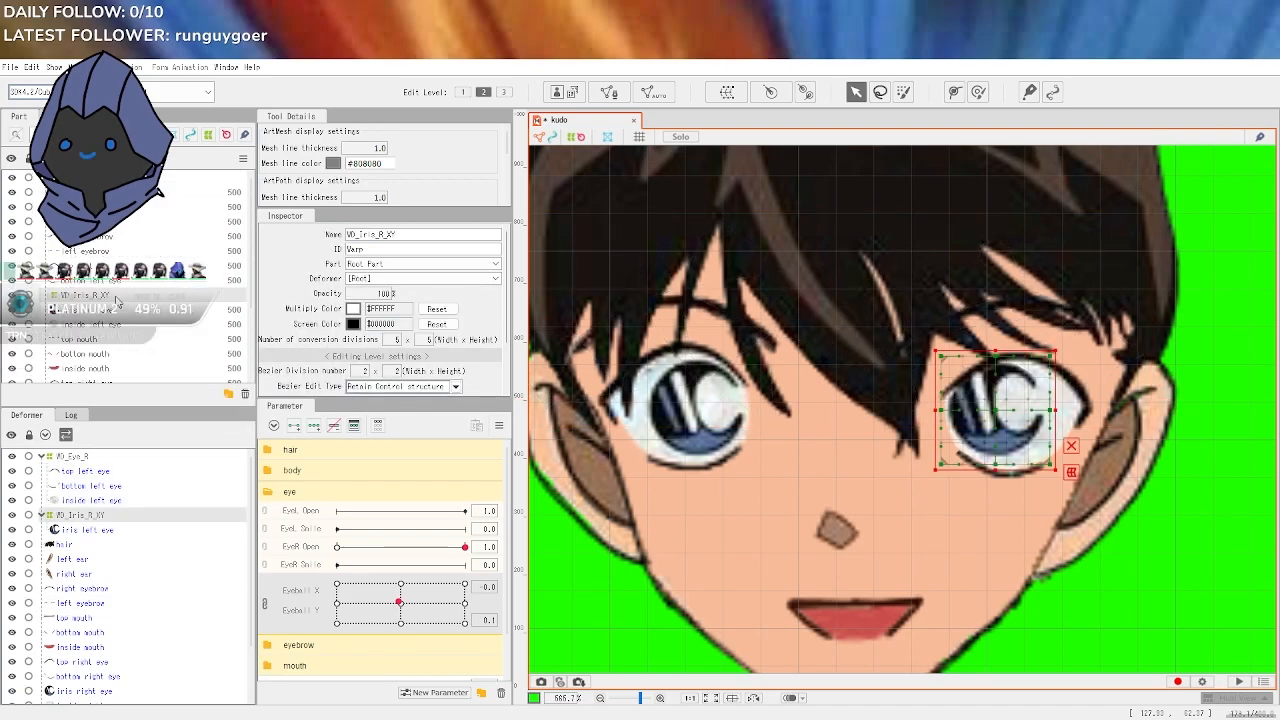
click(117, 187)
drag(117, 180, 108, 298)
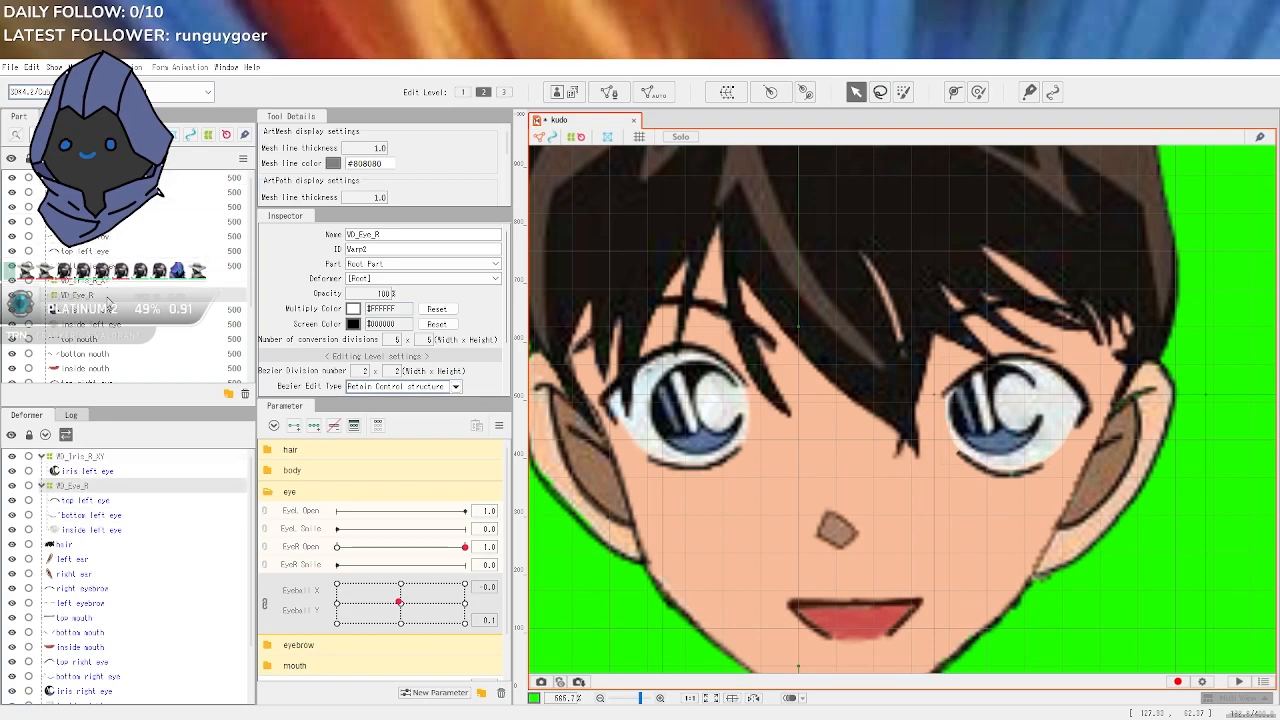
Reorder the iris left eye and inside left eye above the two warp deformers in the part hierarchy
click(110, 266)
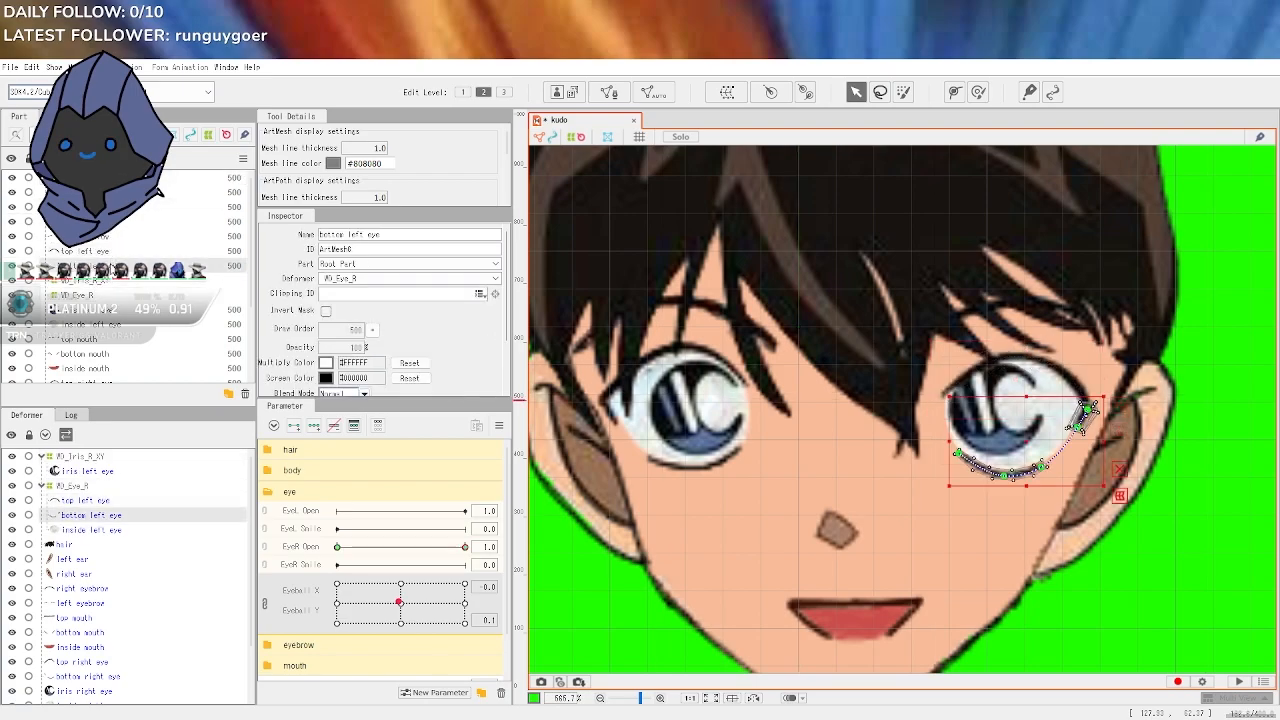
click(112, 252)
click(112, 266)
click(108, 310)
click(107, 323)
click(103, 312)
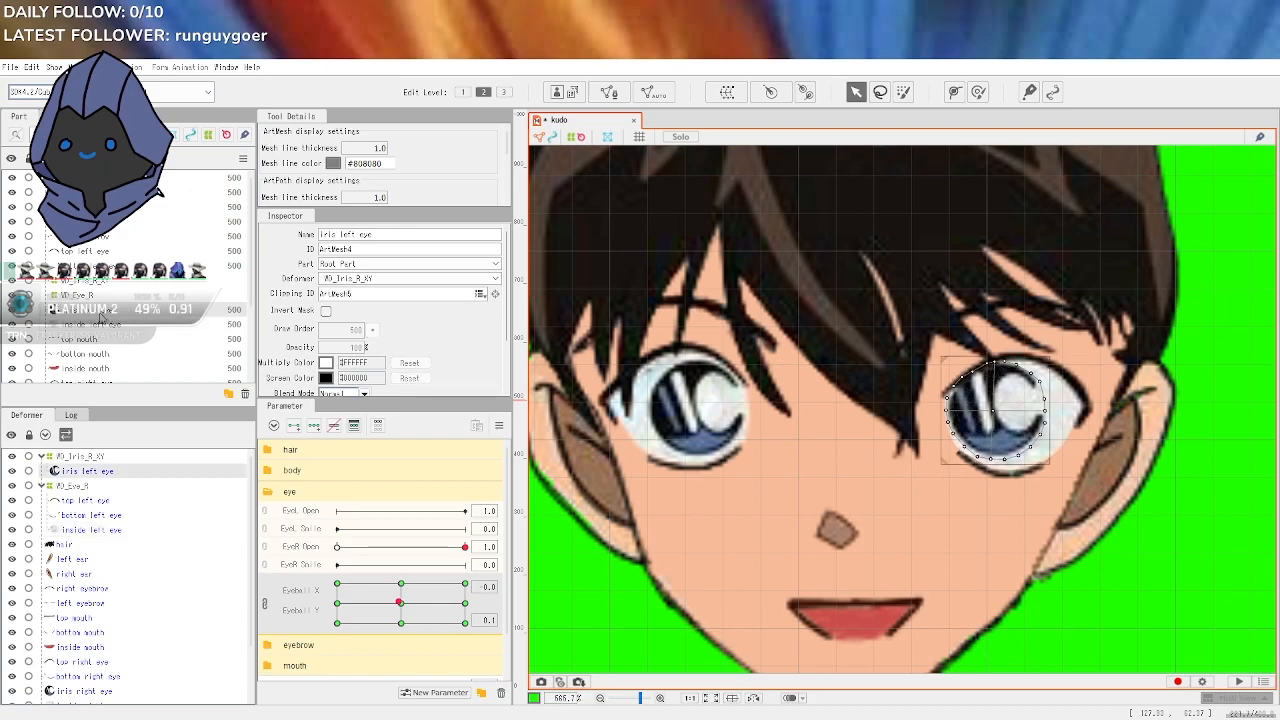
drag(100, 317, 110, 295)
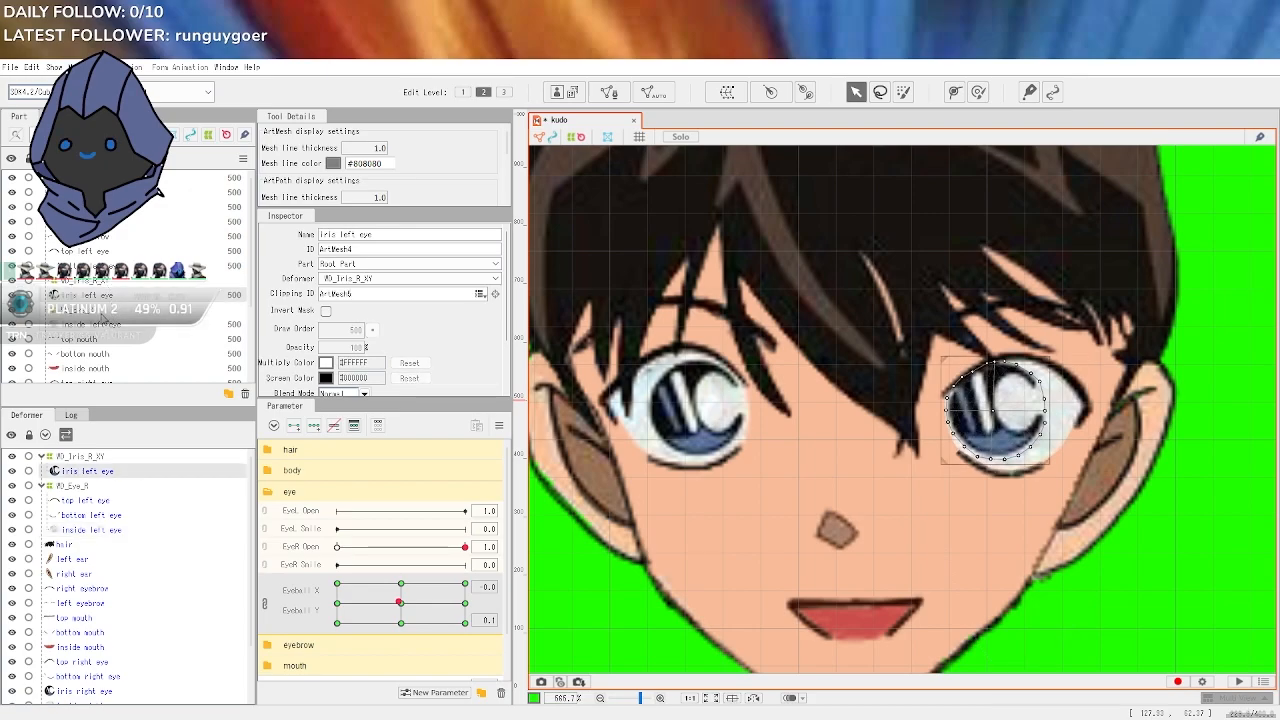
mouse_move(97, 300)
mouse_down()
mouse_move(98, 284)
mouse_move(100, 321)
mouse_move(100, 298)
mouse_up()
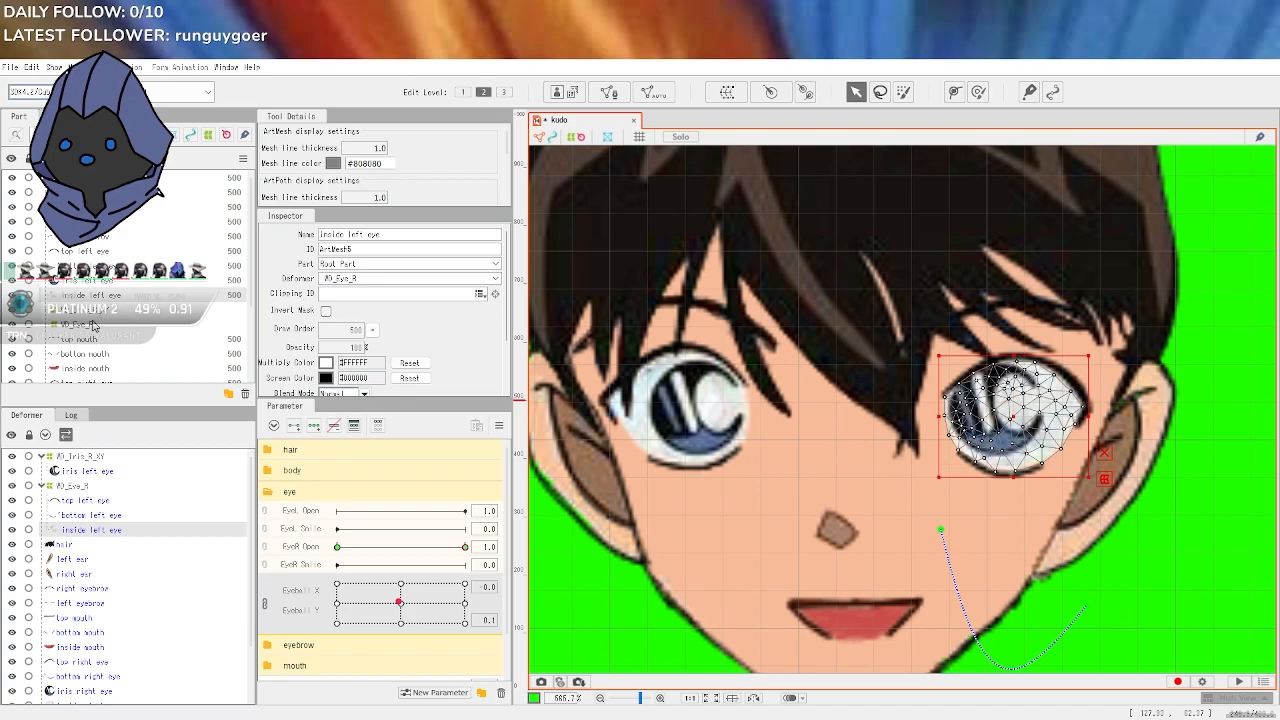
Group the four left eye meshes with both warp deformers into a new part named Eye and collapse it
click(100, 252)
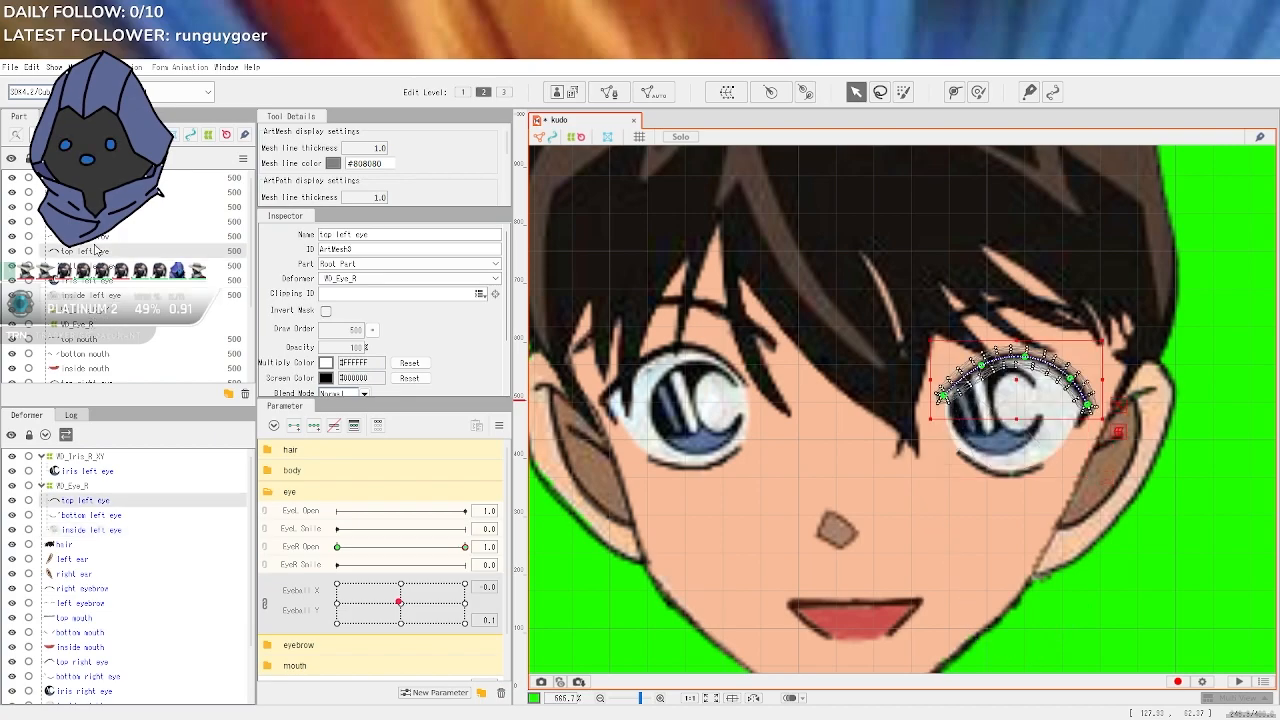
ctrl+click(108, 268)
ctrl+click(111, 282)
ctrl+click(112, 295)
ctrl+click(113, 310)
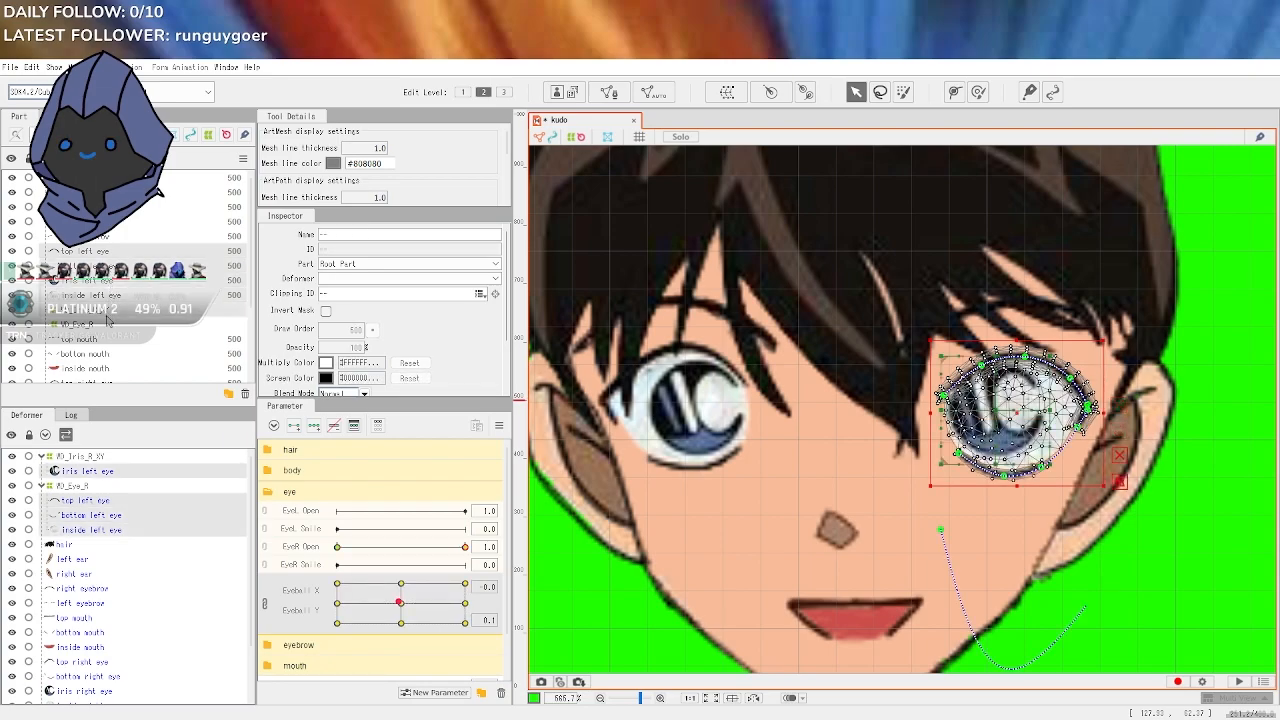
ctrl+click(115, 325)
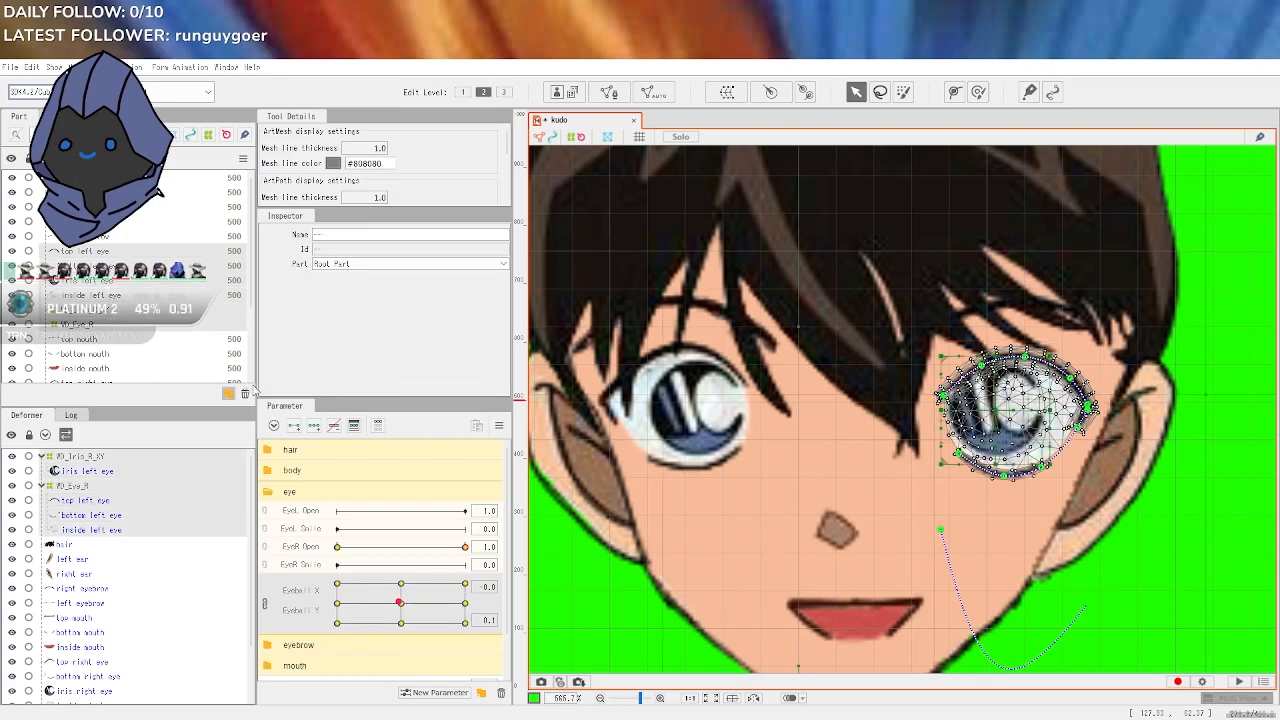
click(648, 363)
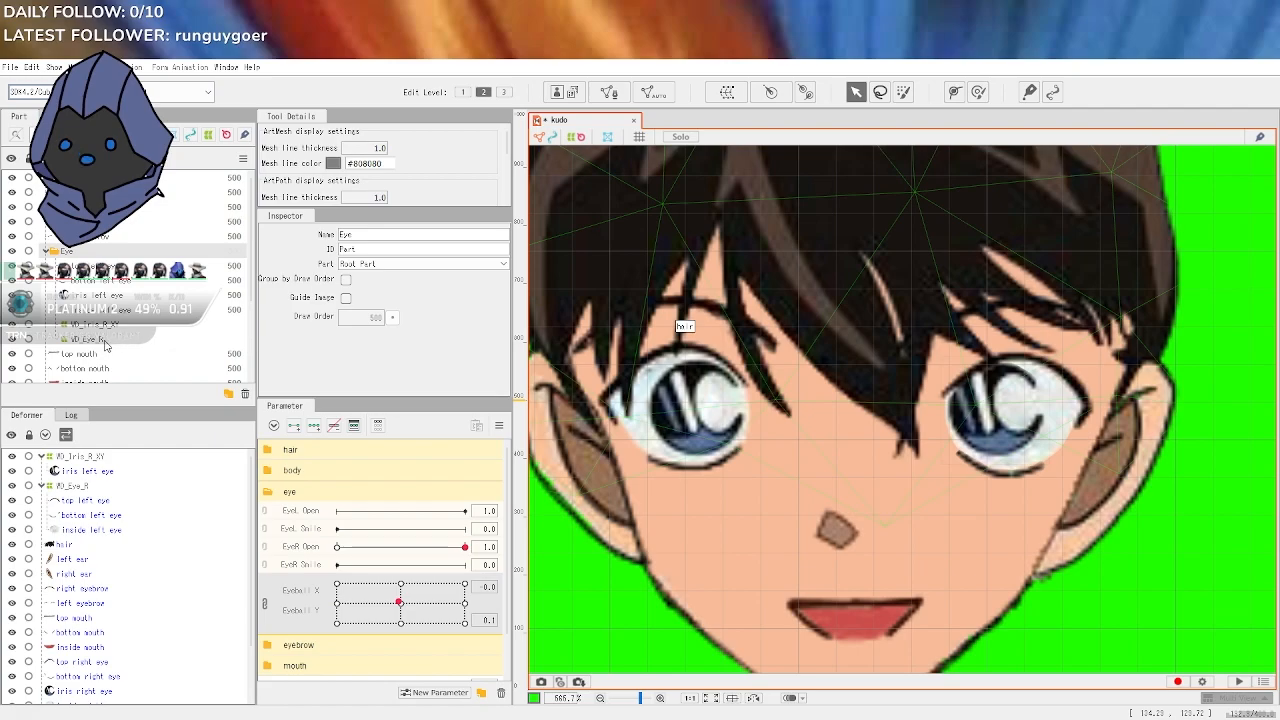
click(72, 256)
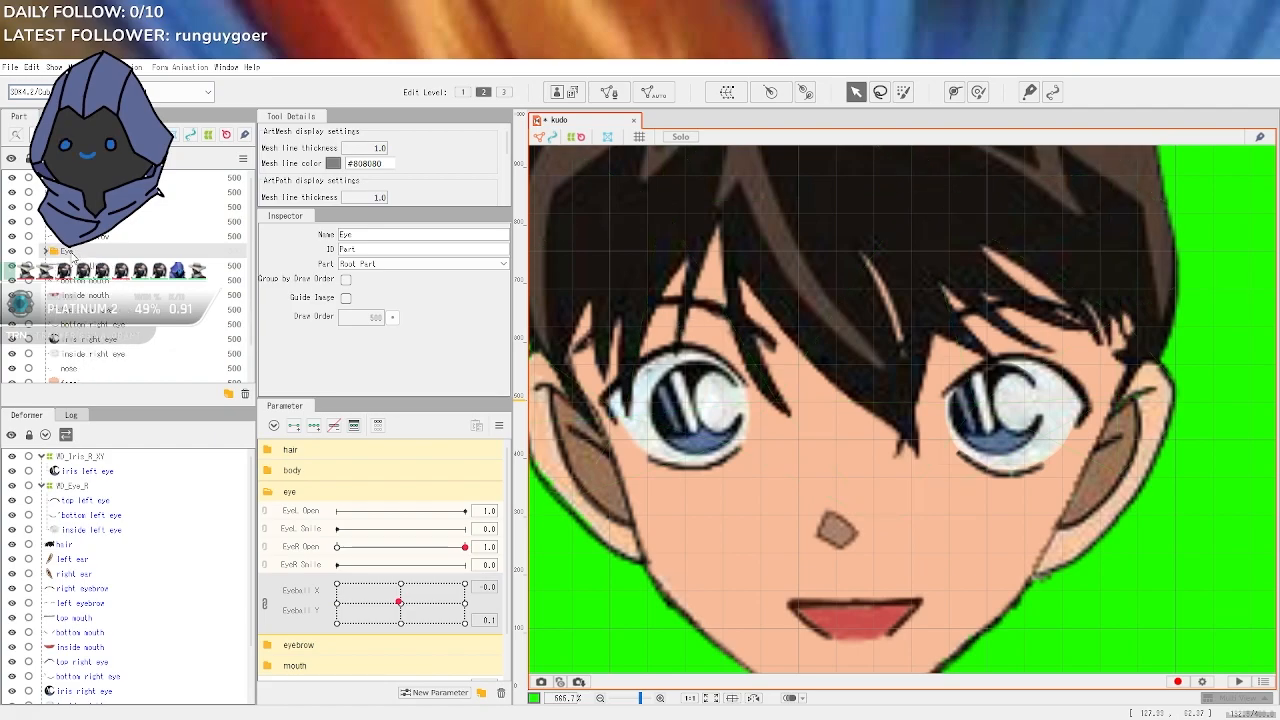
Group the four left eye meshes and both warp deformers inside the Eye part into a new sub-part named Eye_R
right_click(72, 256)
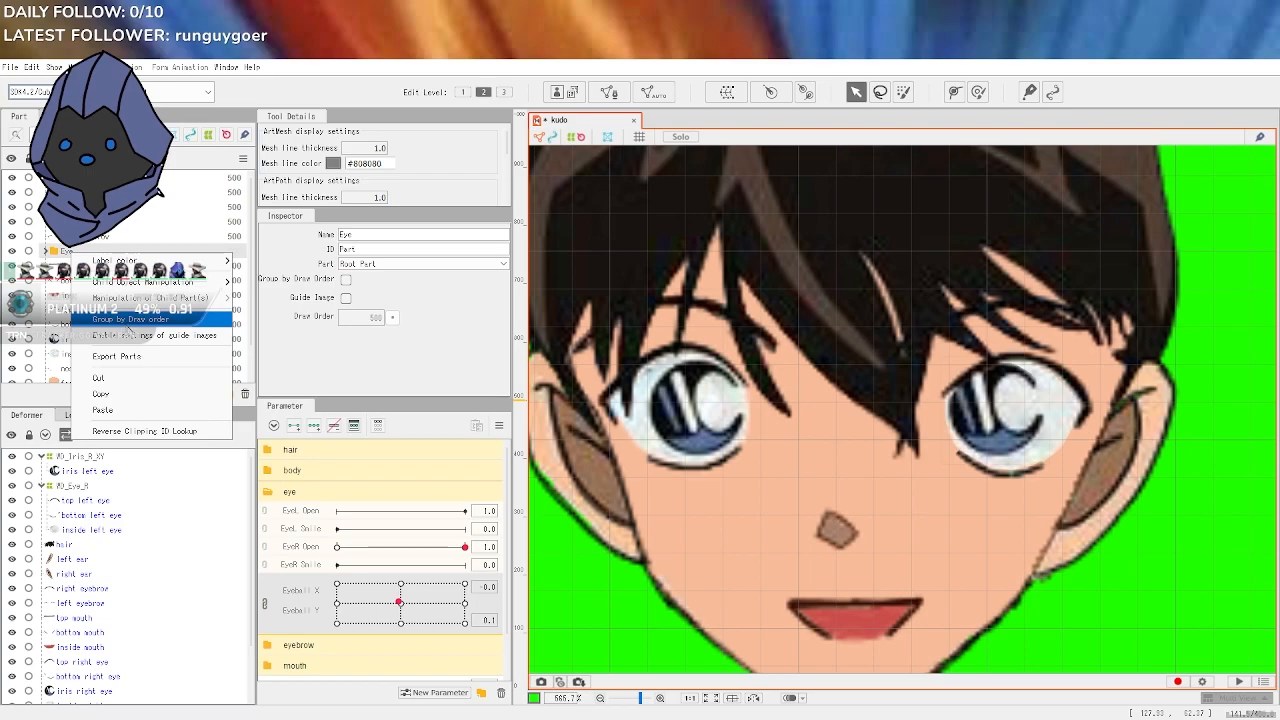
click(60, 253)
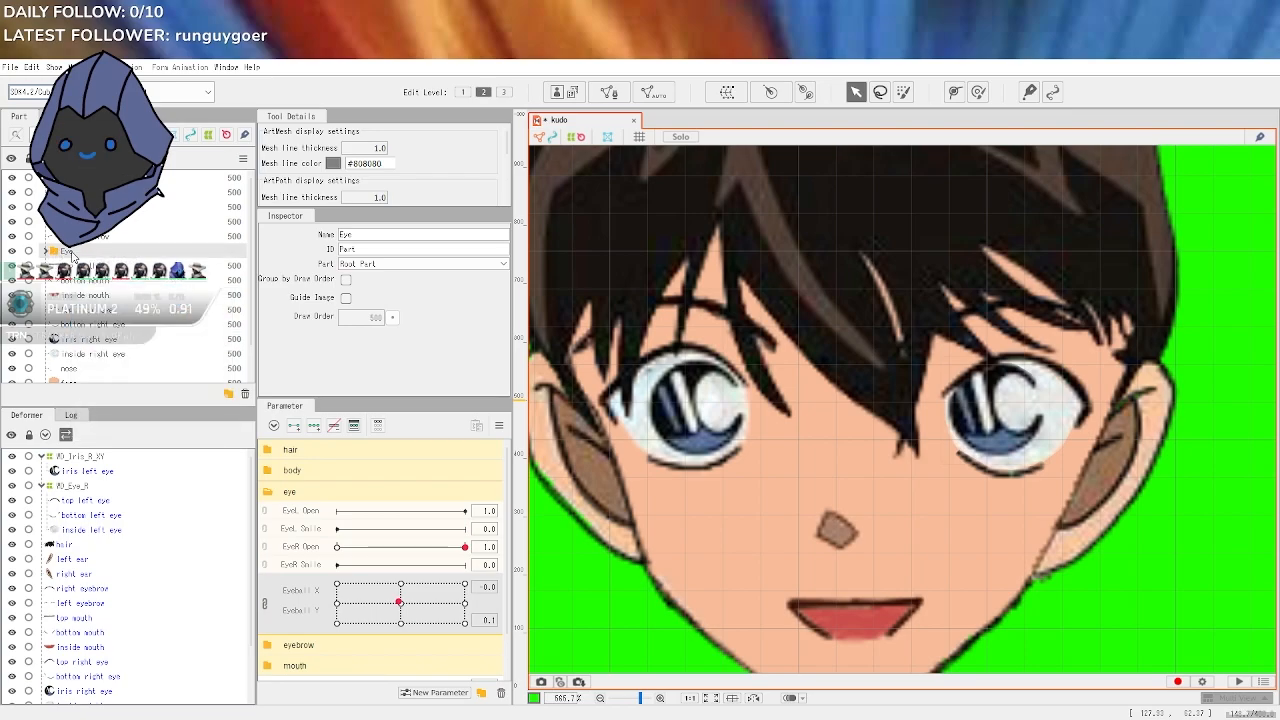
click(45, 252)
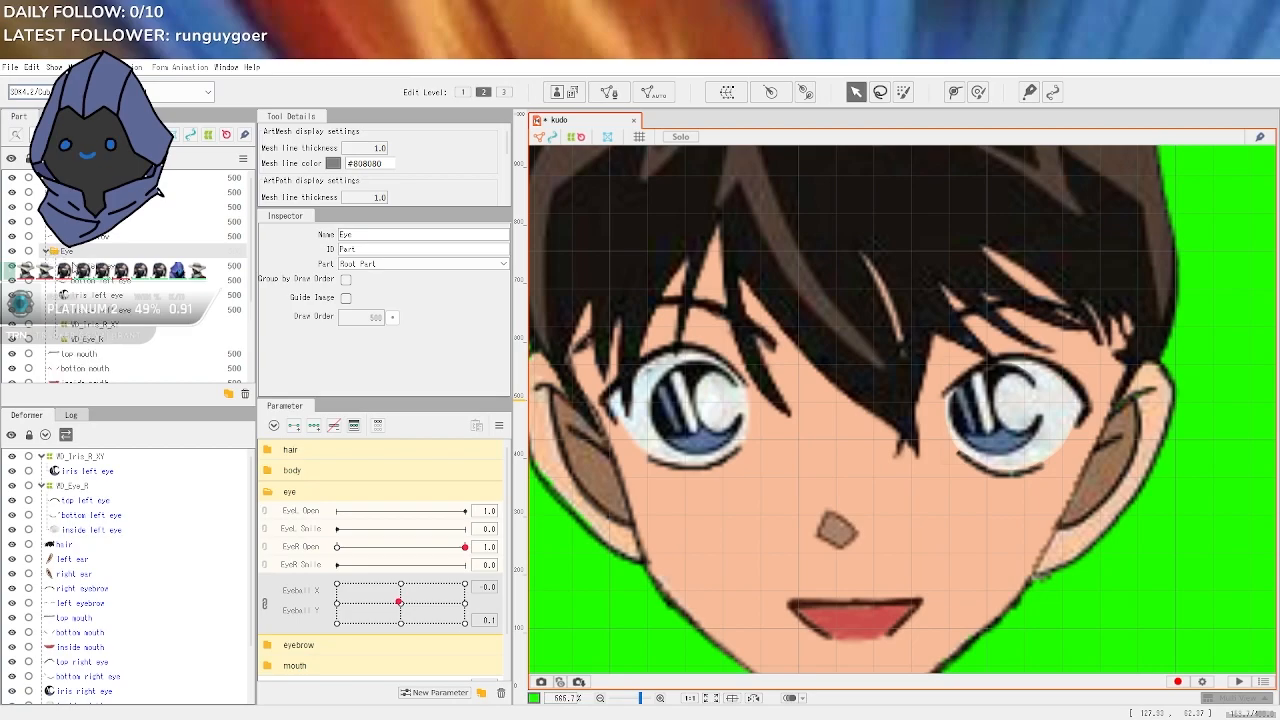
click(70, 265)
shift+click(108, 345)
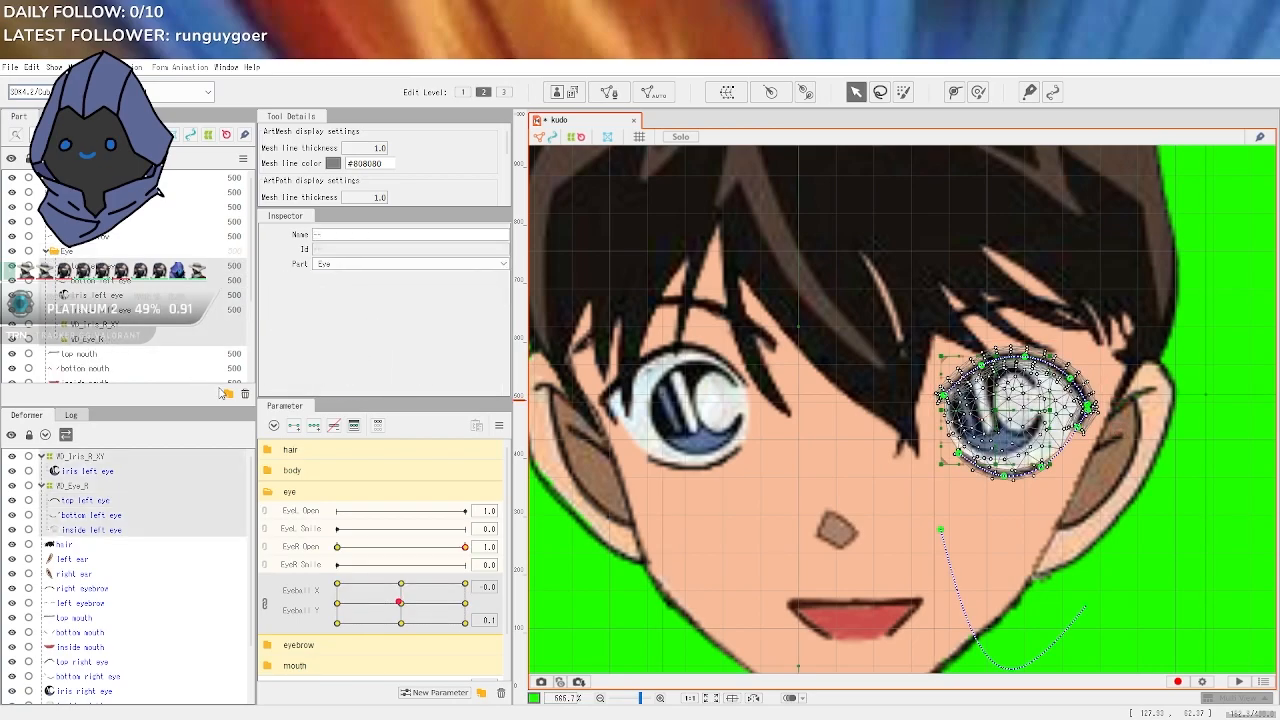
click(629, 359)
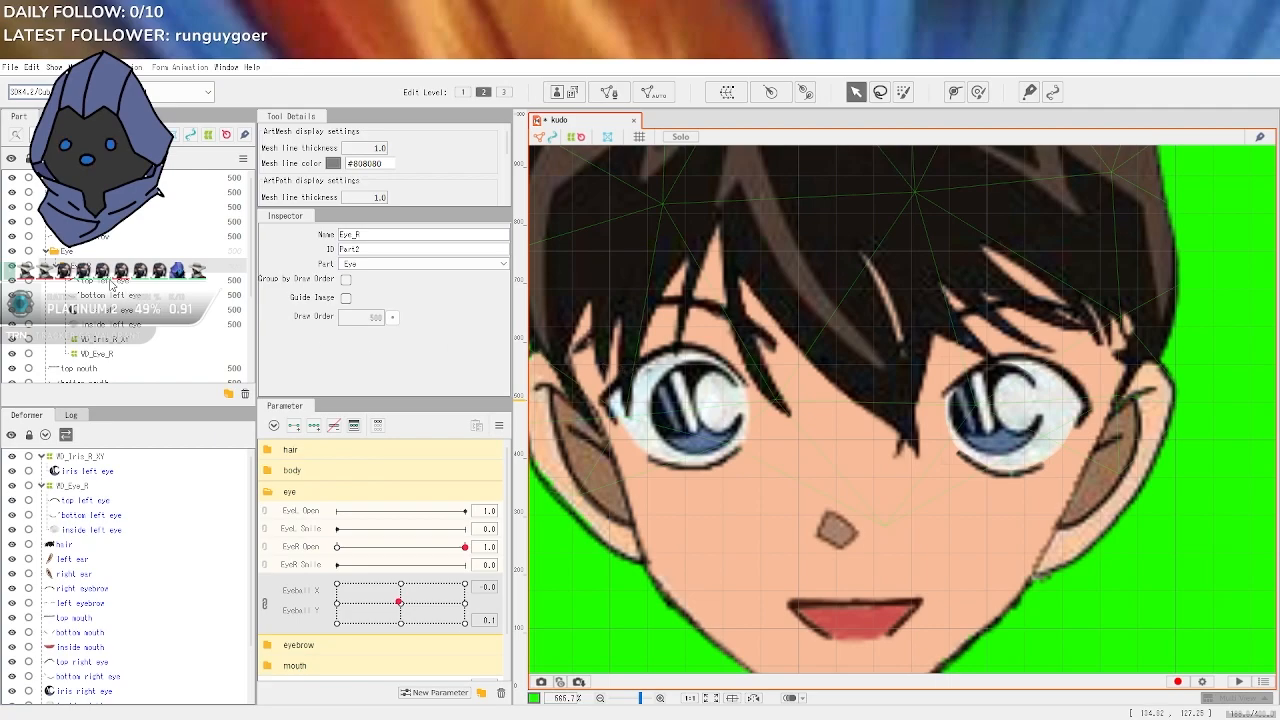
Check which deformers and meshes the Eye_R part contains and which deformer each mesh belongs to
scroll(97, 288, down, 2)
click(98, 300)
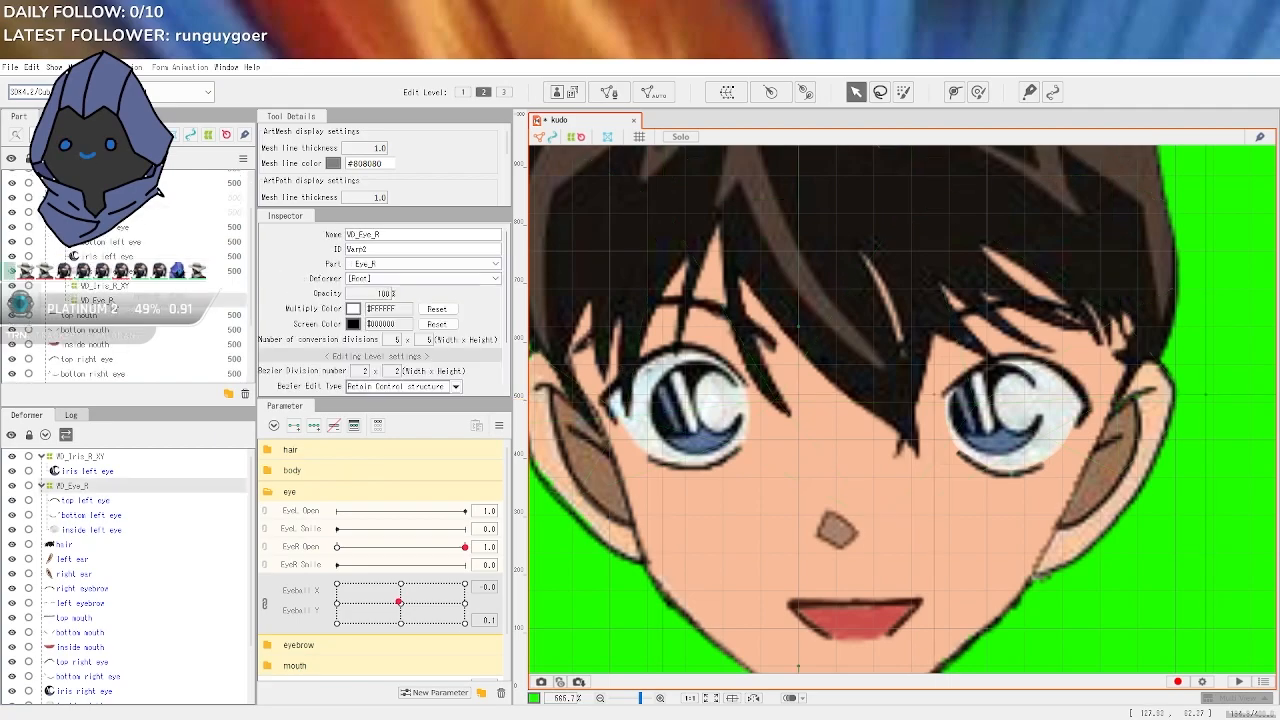
click(105, 286)
click(108, 272)
click(112, 257)
click(113, 241)
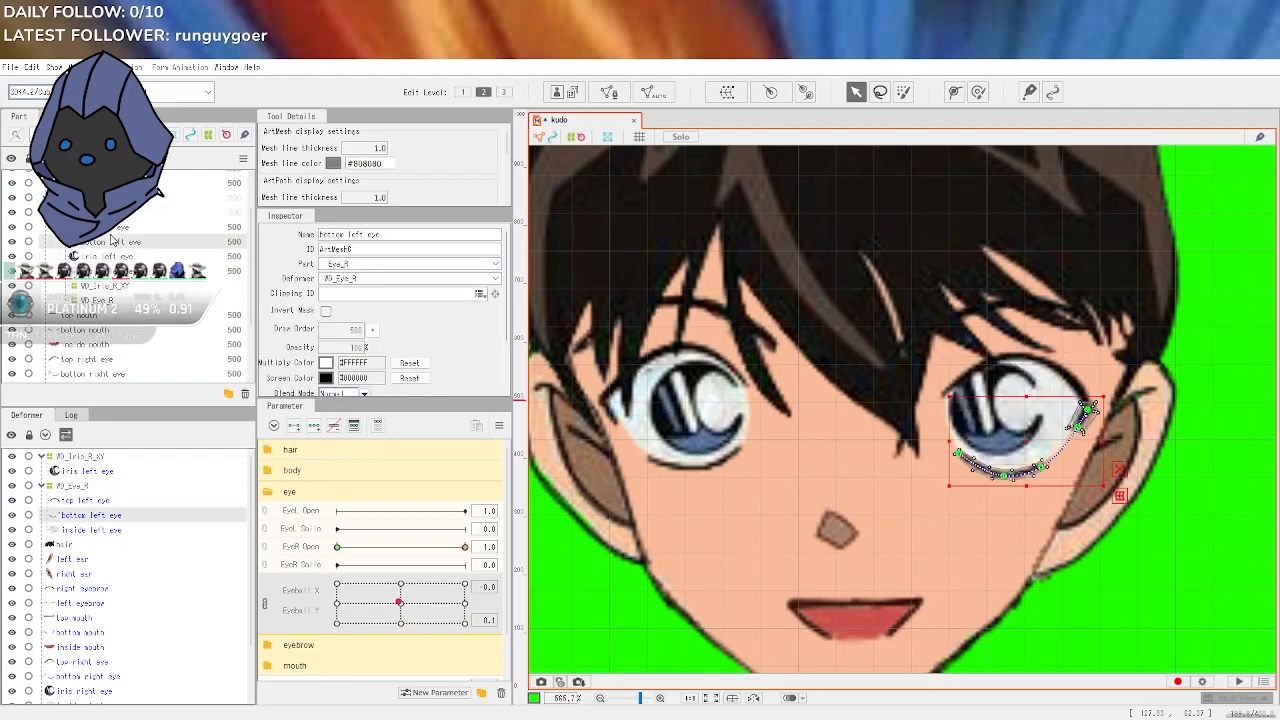
click(111, 231)
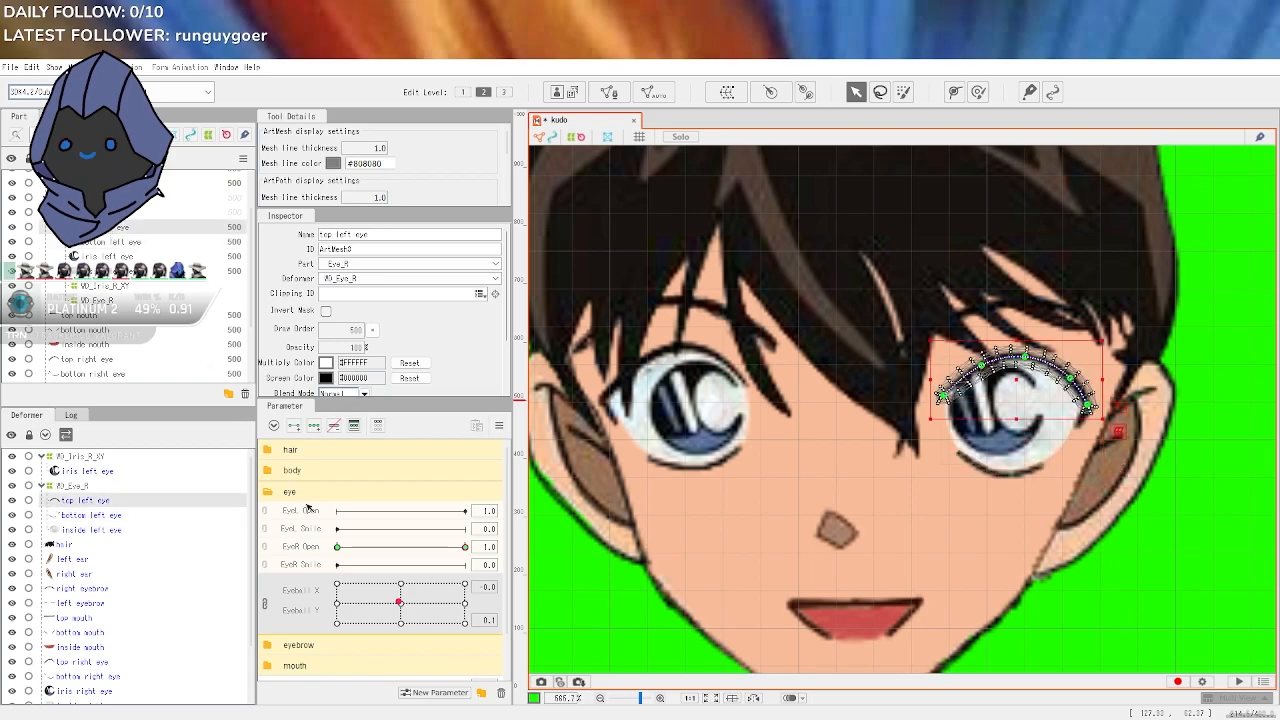
click(84, 212)
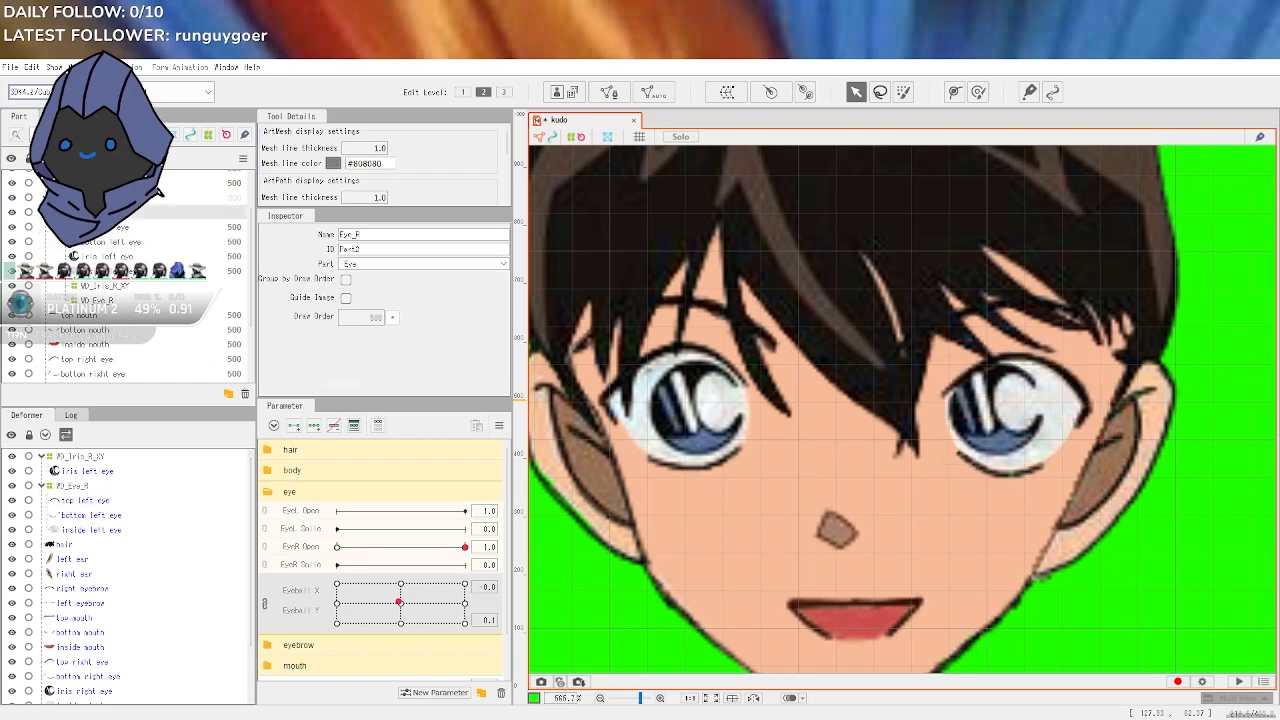
Copy the Eye_R part with all its contents and paste the duplicate into the Eye part
right_click(83, 212)
click(118, 353)
click(174, 218)
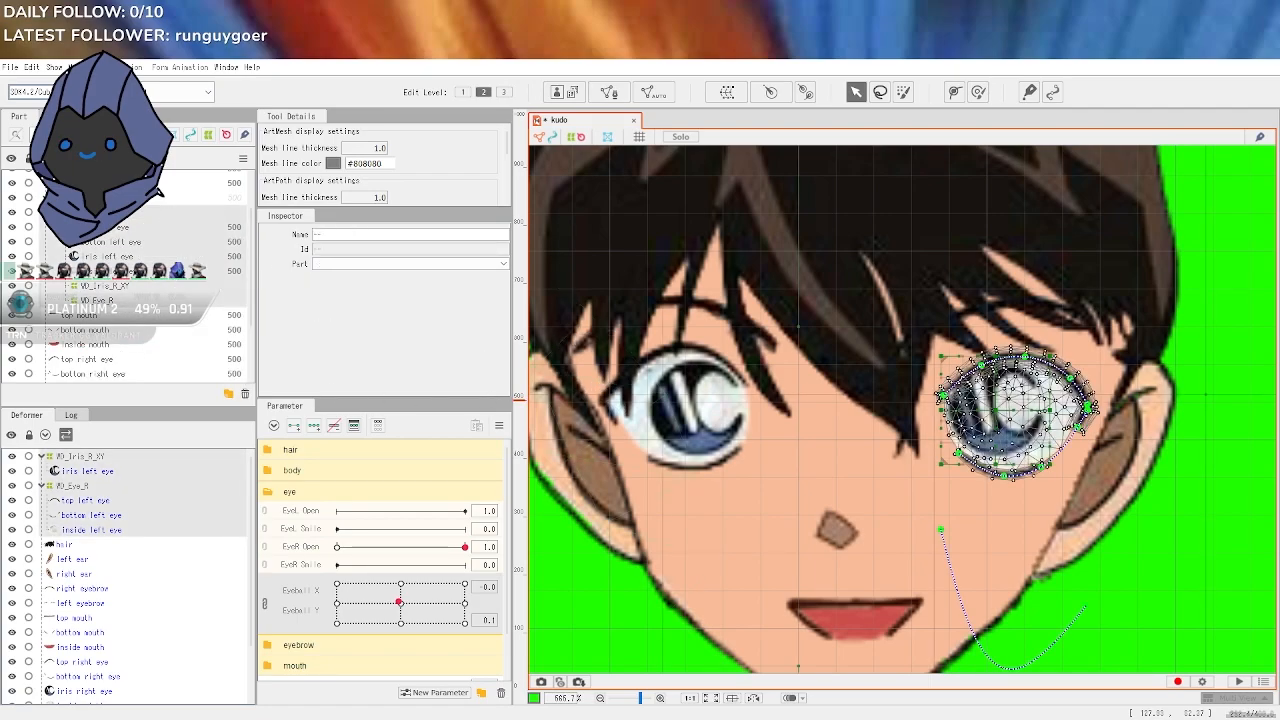
click(82, 200)
right_click(82, 200)
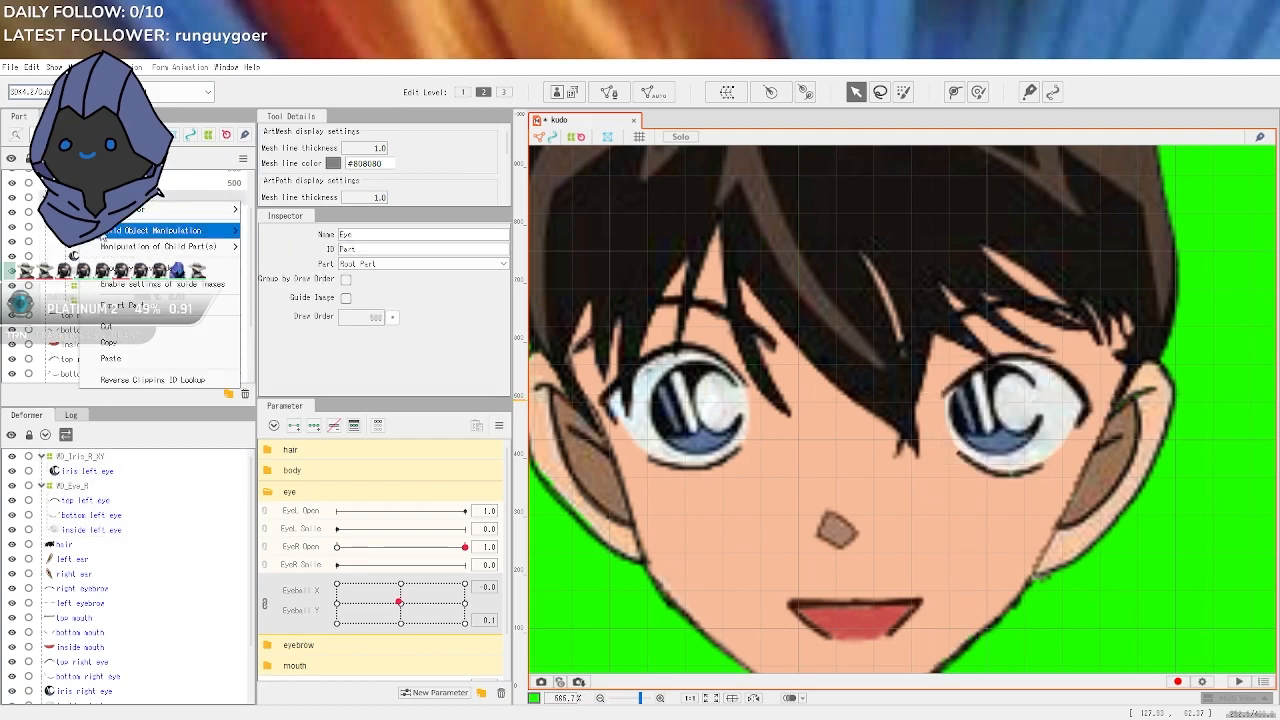
click(145, 359)
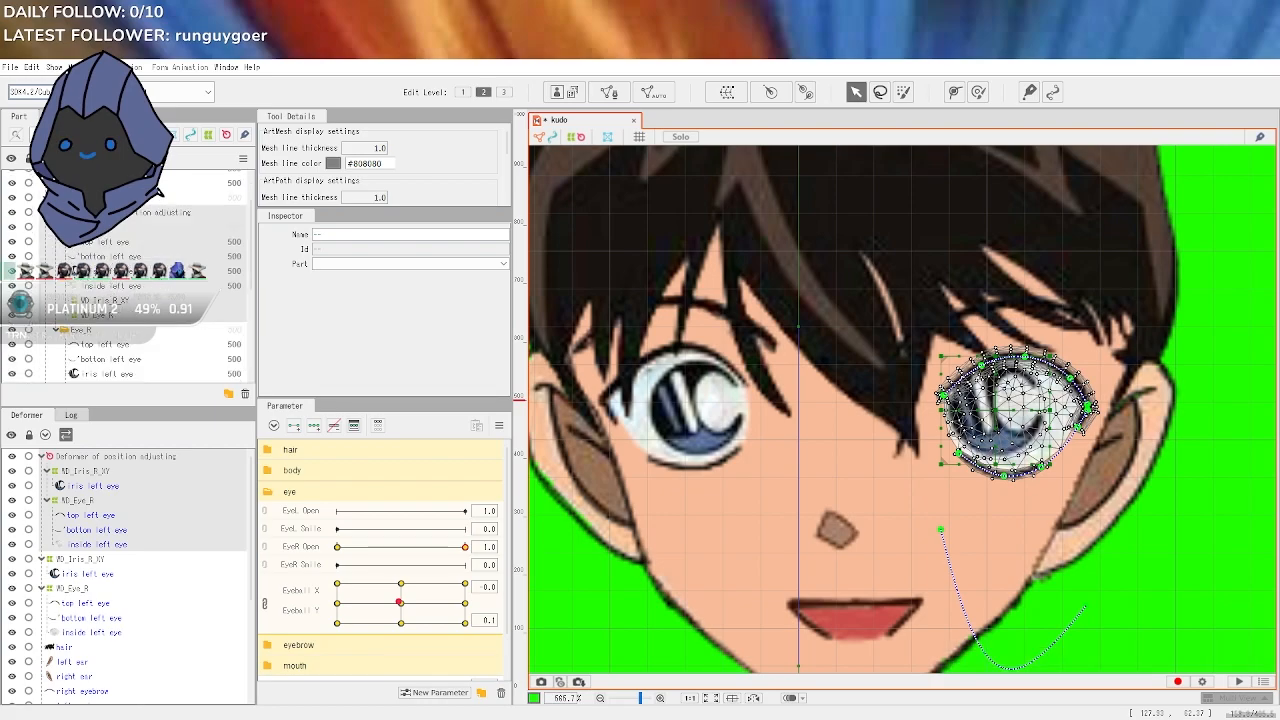
Rename the original Eye_R part, the lower of the two, as Eye_L
scroll(130, 280, down, 1)
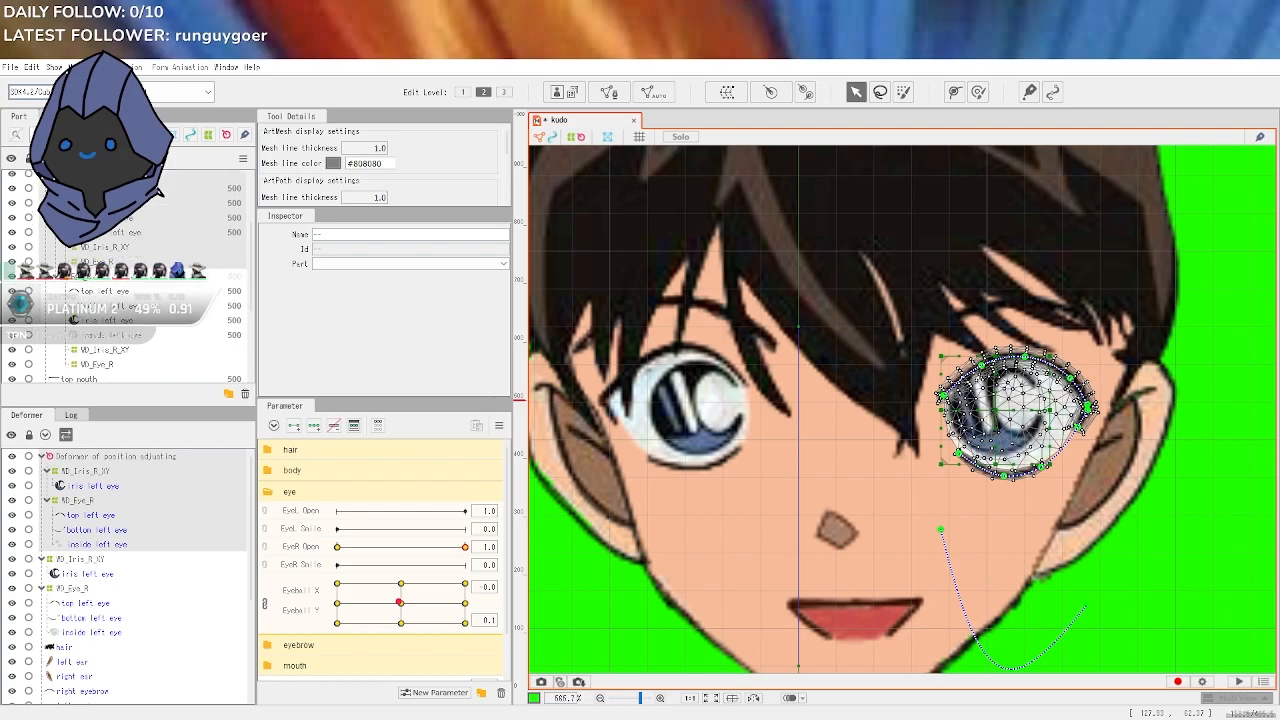
click(86, 283)
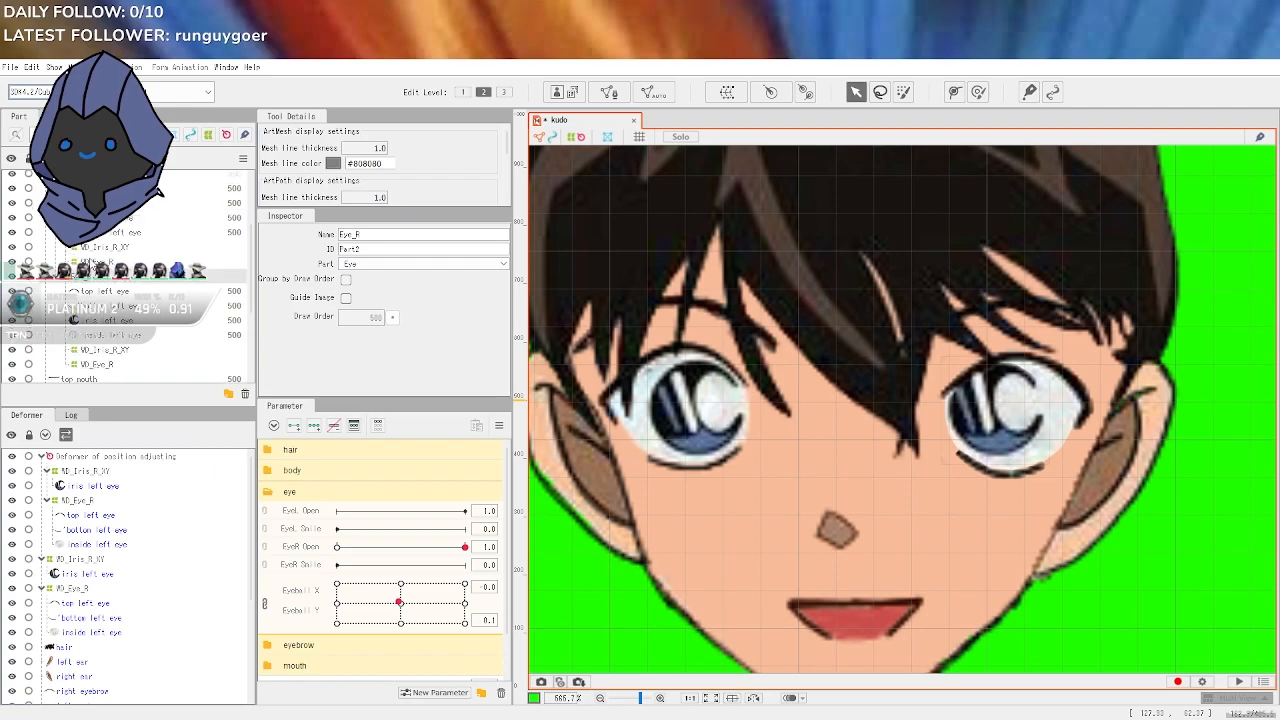
scroll(84, 284, down, 2)
click(374, 235)
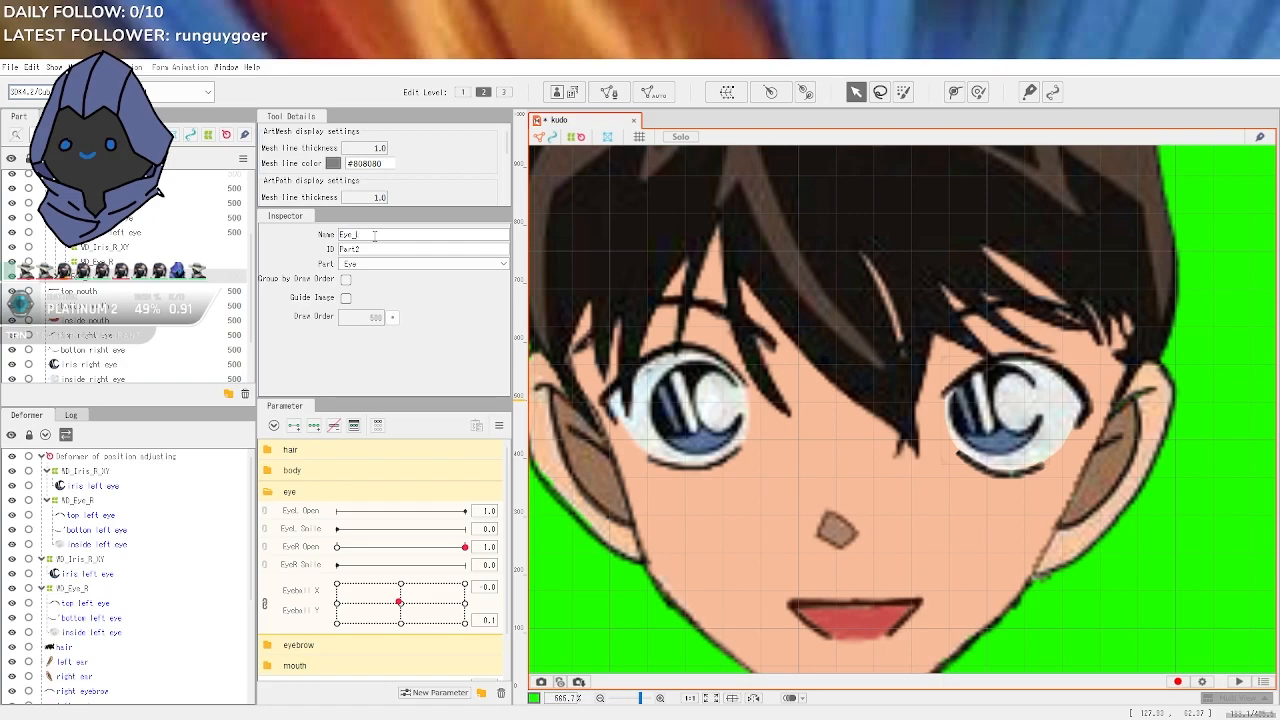
Lock the pasted Eye_R part so that its meshes and deformers cannot be edited
scroll(80, 283, up, 2)
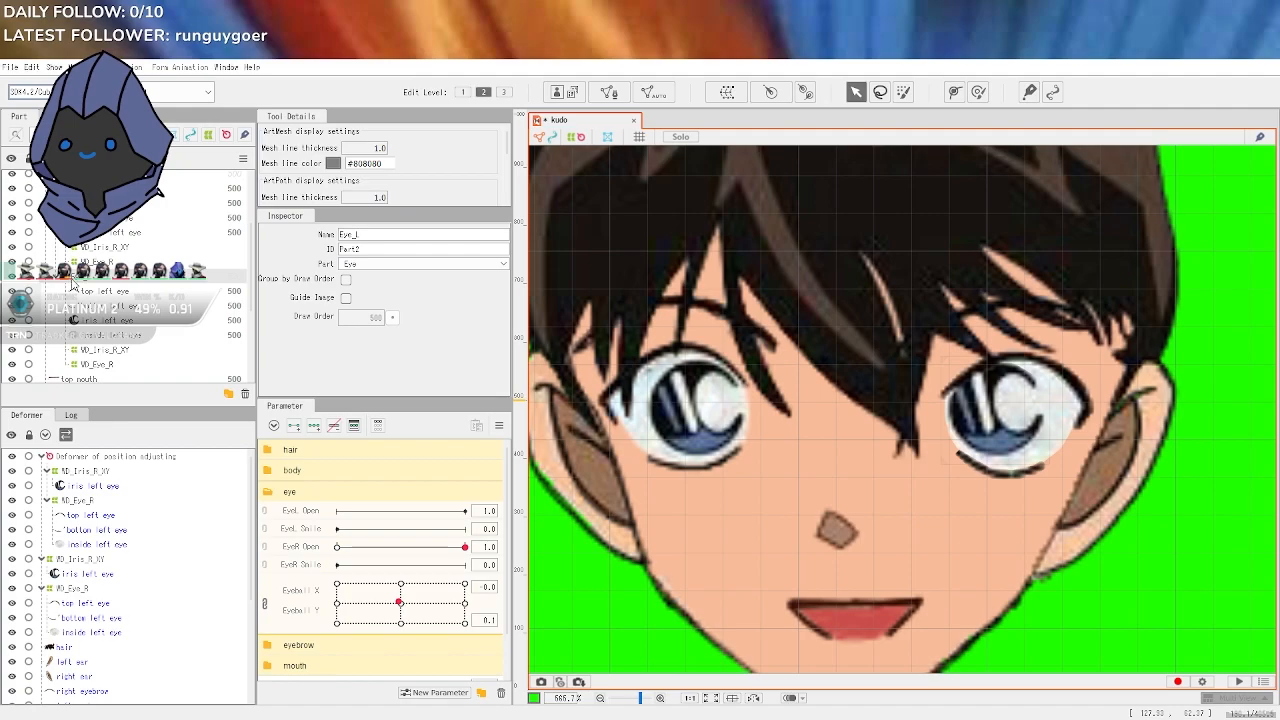
scroll(80, 286, down, 1)
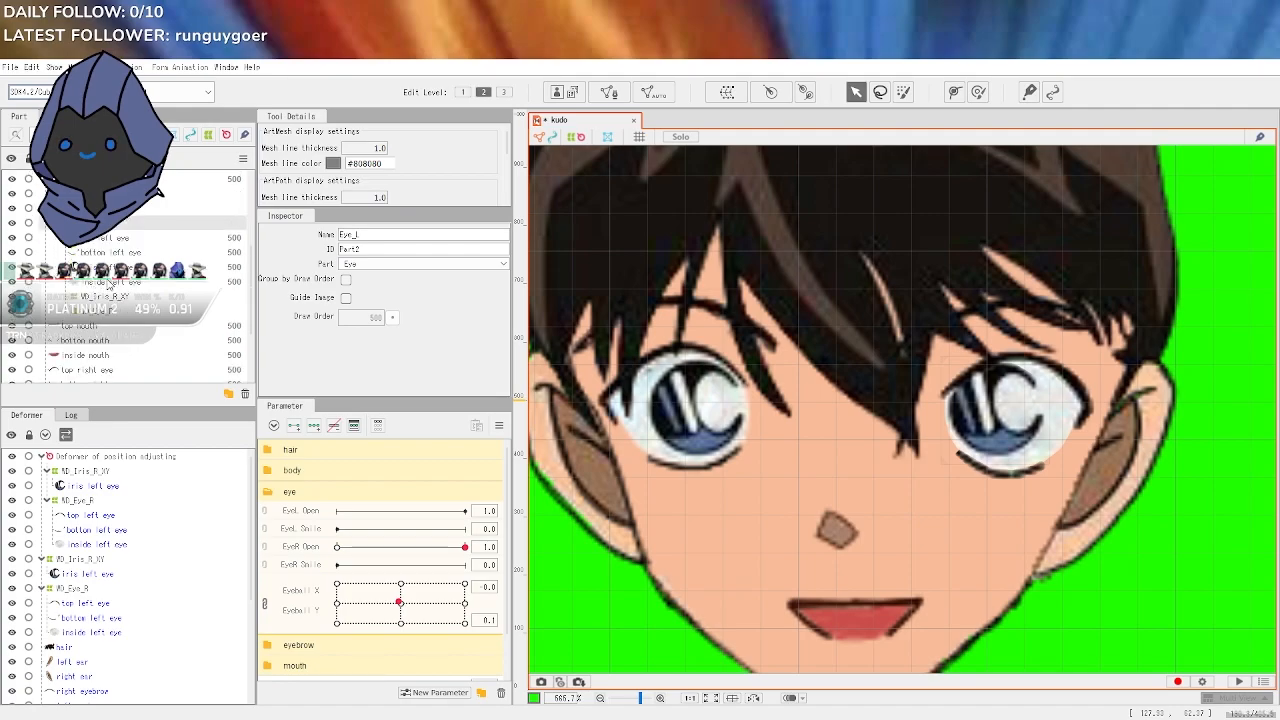
scroll(85, 286, up, 1)
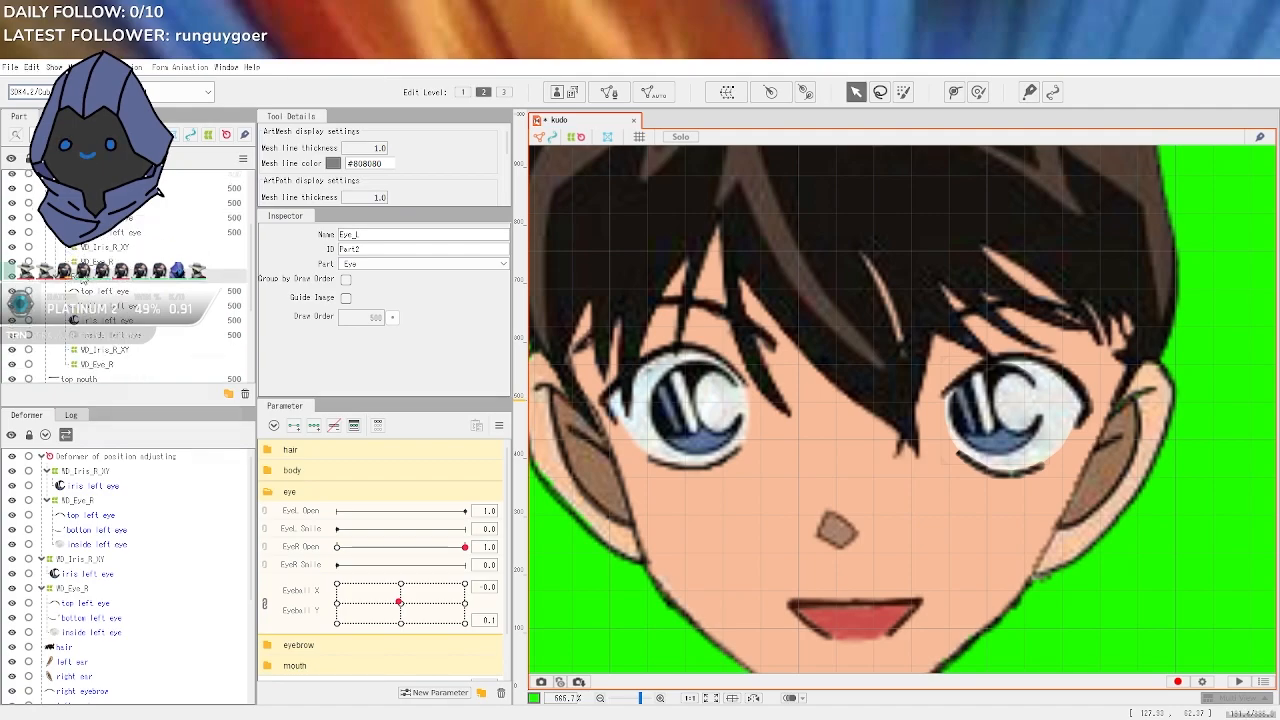
right_click(84, 284)
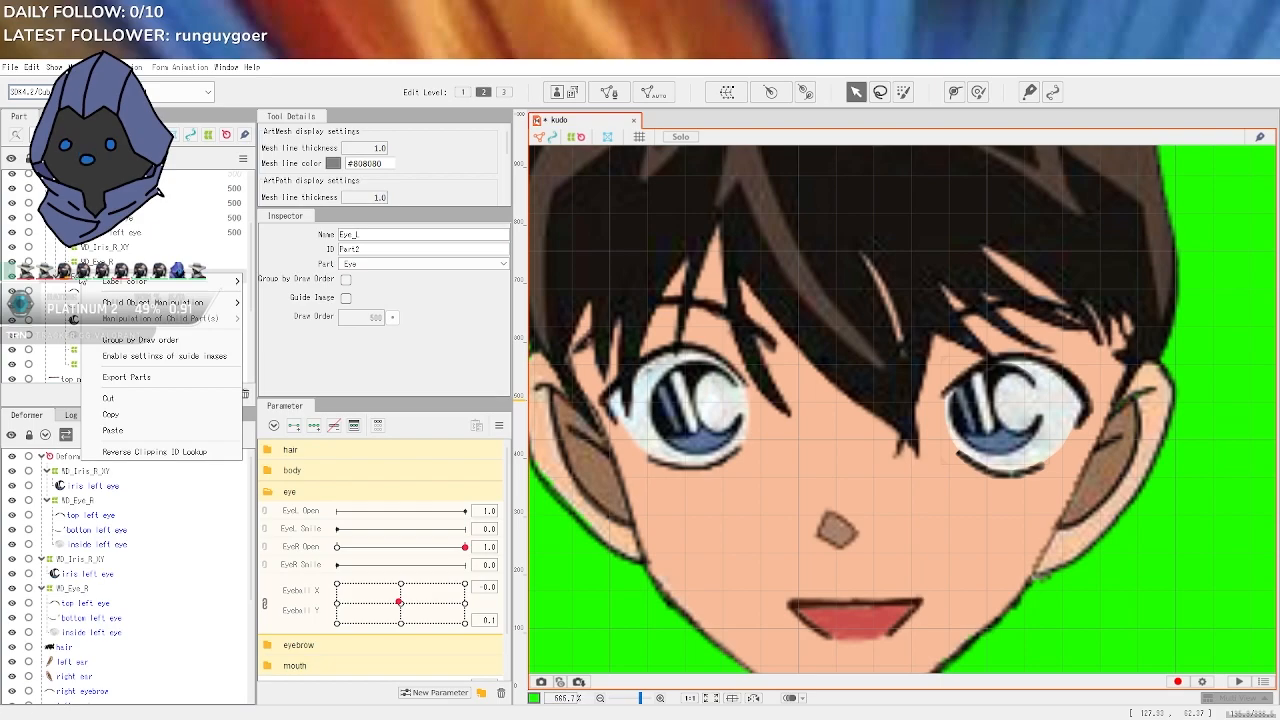
click(79, 280)
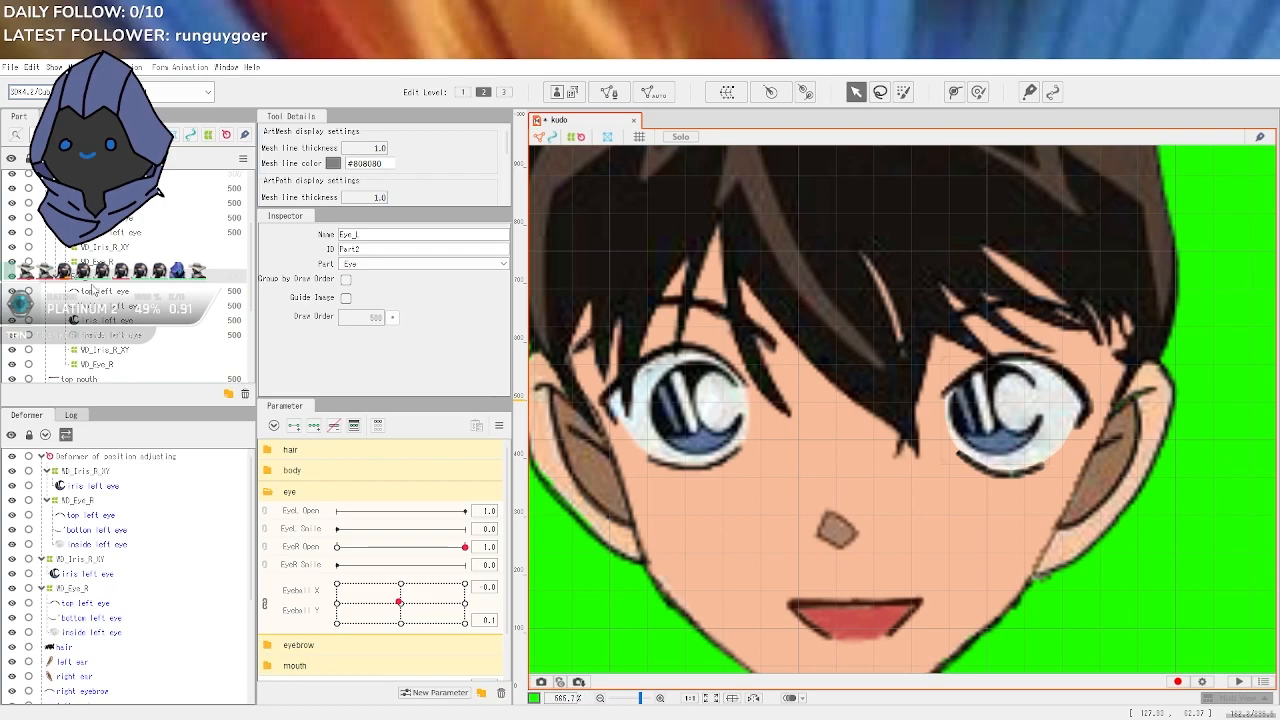
scroll(82, 280, up, 1)
click(29, 227)
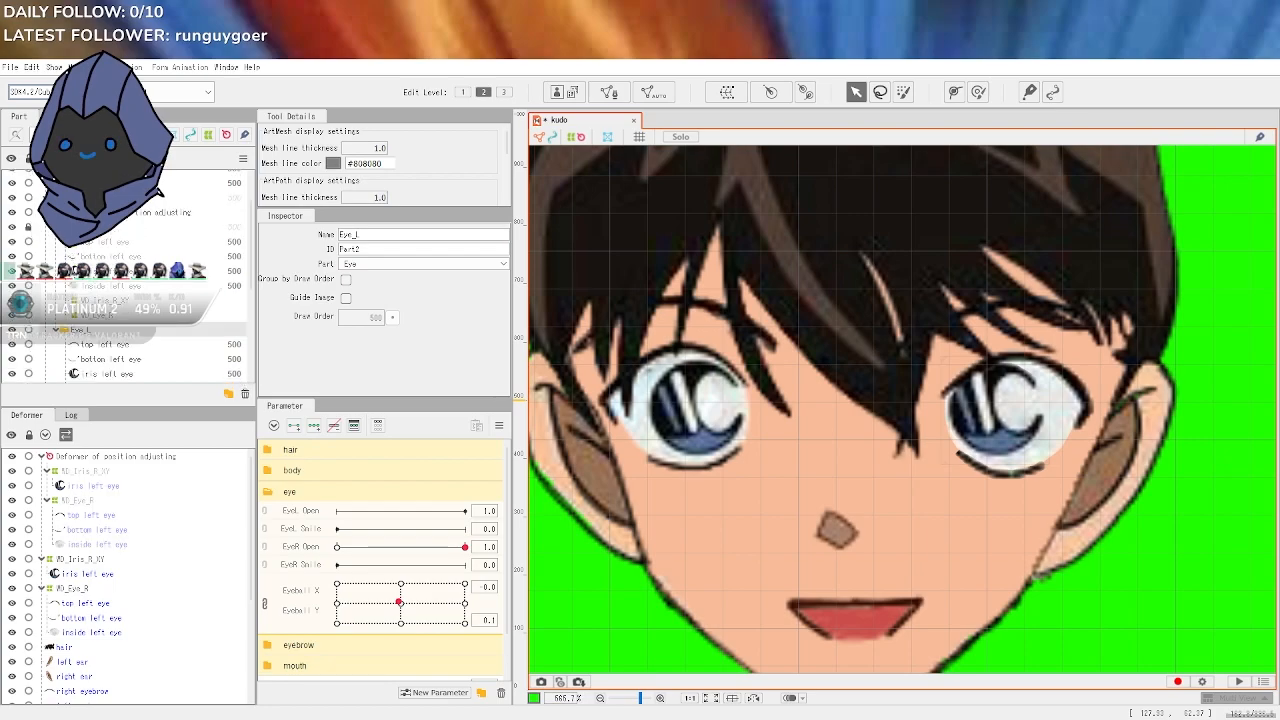
Select the Eye_L part with all its meshes and deformers and reflect them horizontally
scroll(128, 275, down, 1)
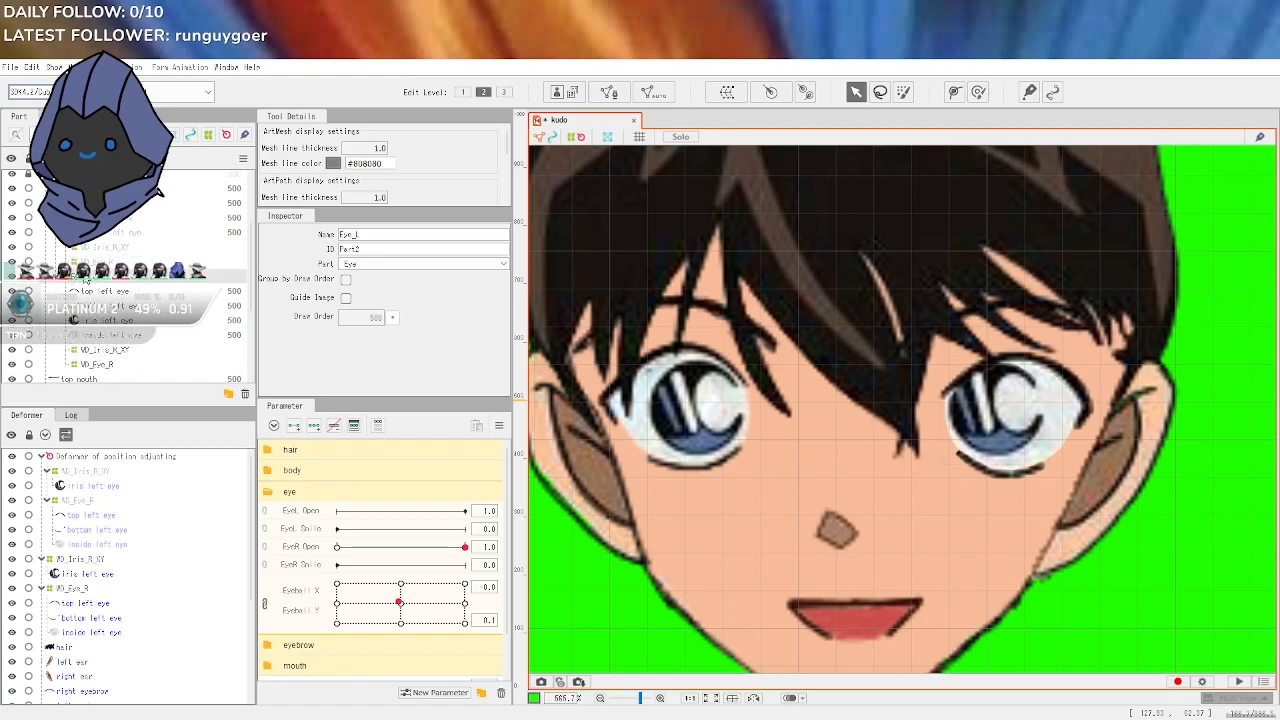
click(85, 281)
shift+click(125, 366)
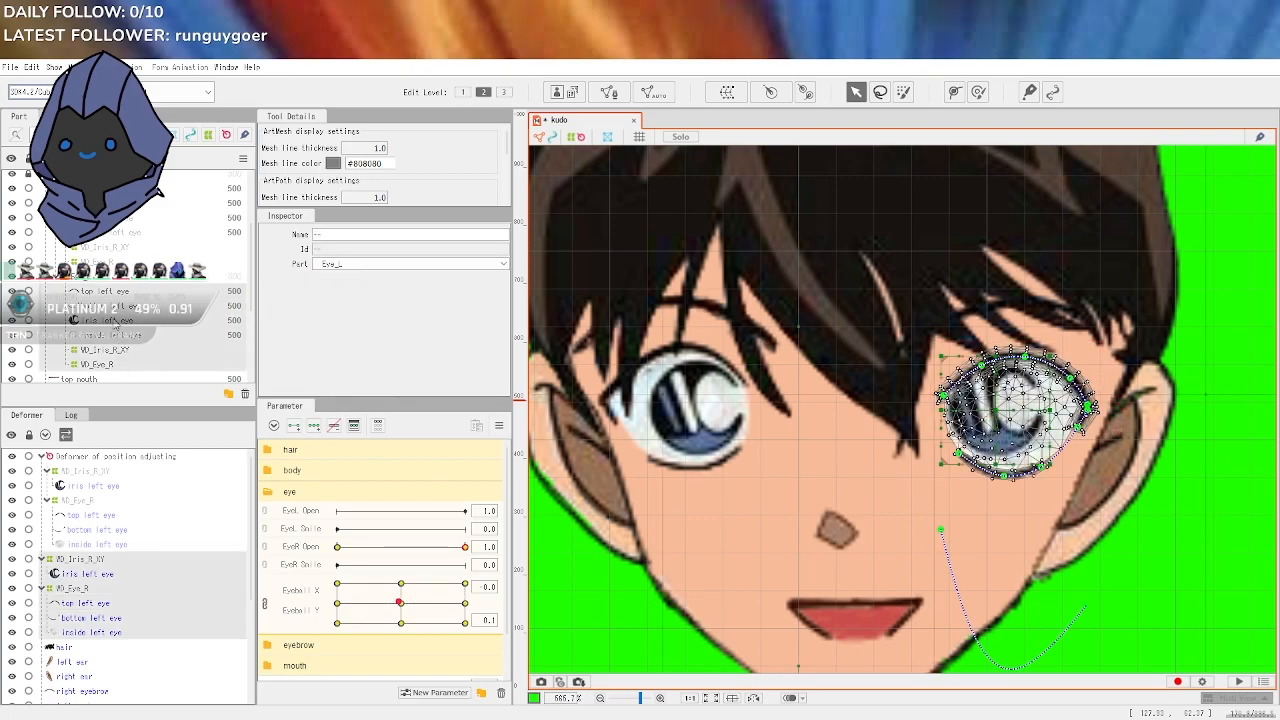
right_click(115, 325)
mouse_move(118, 327)
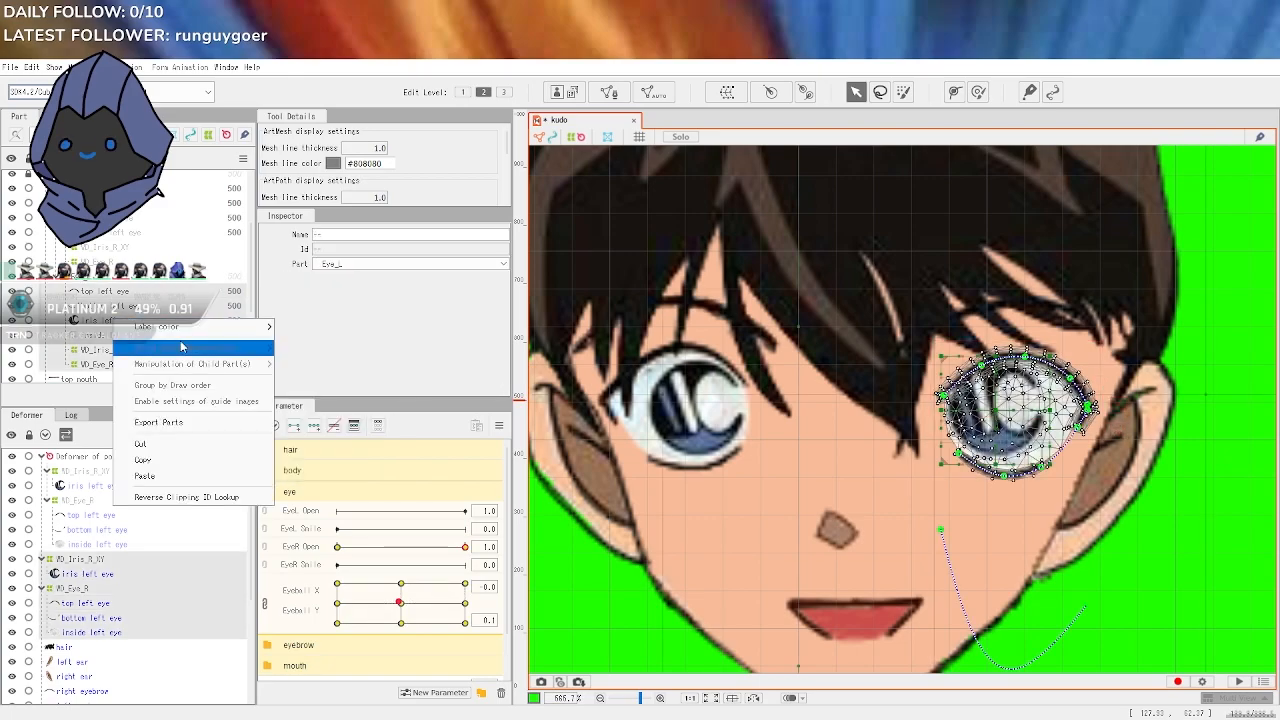
click(397, 341)
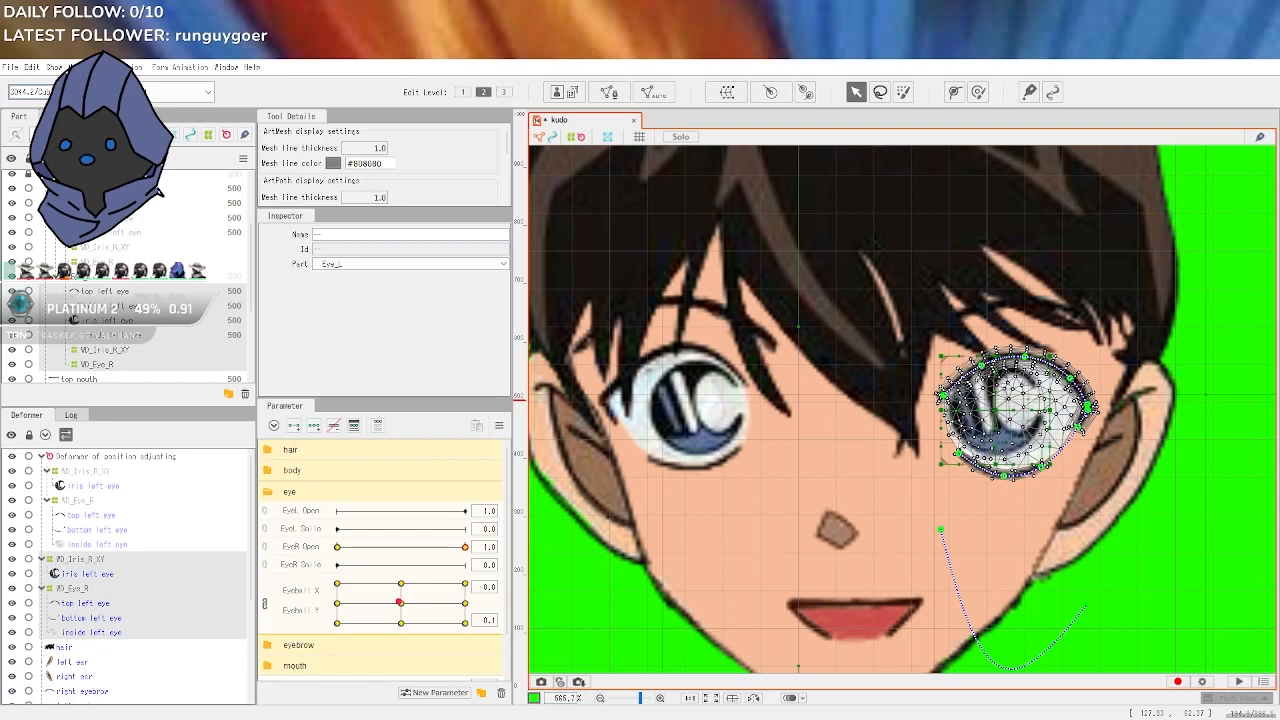
right_click(1004, 360)
mouse_move(1008, 530)
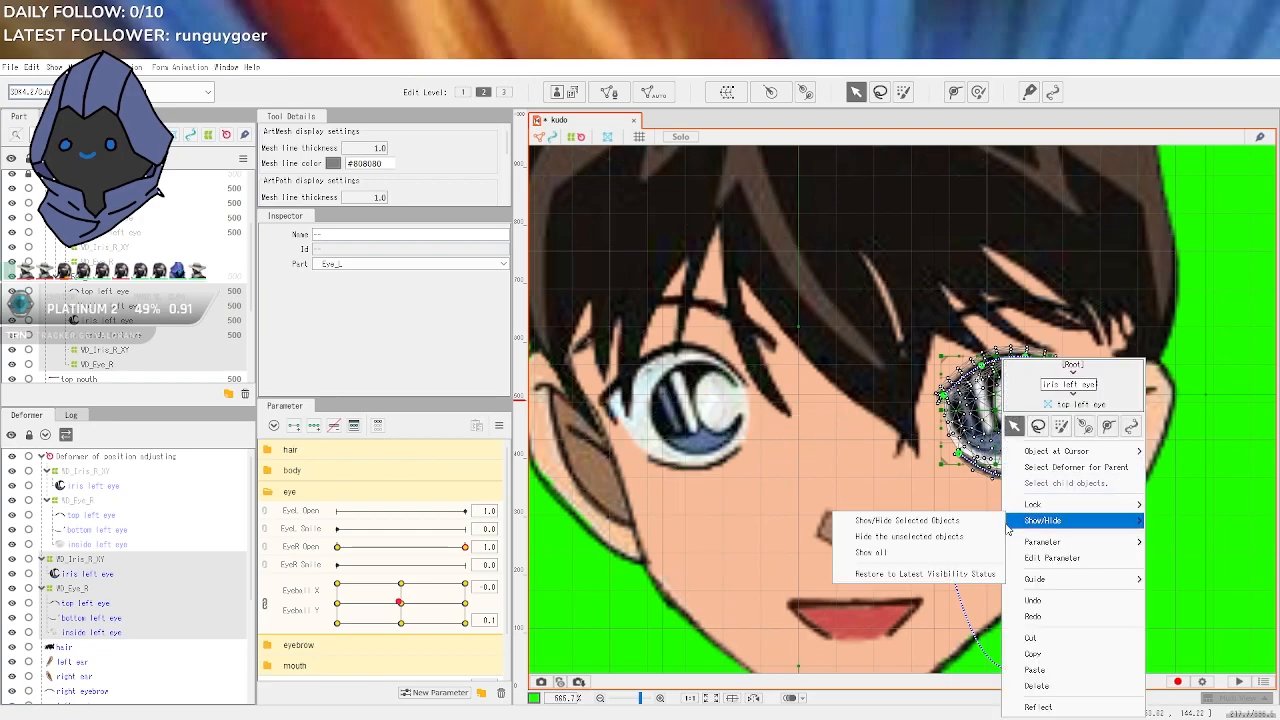
click(1049, 707)
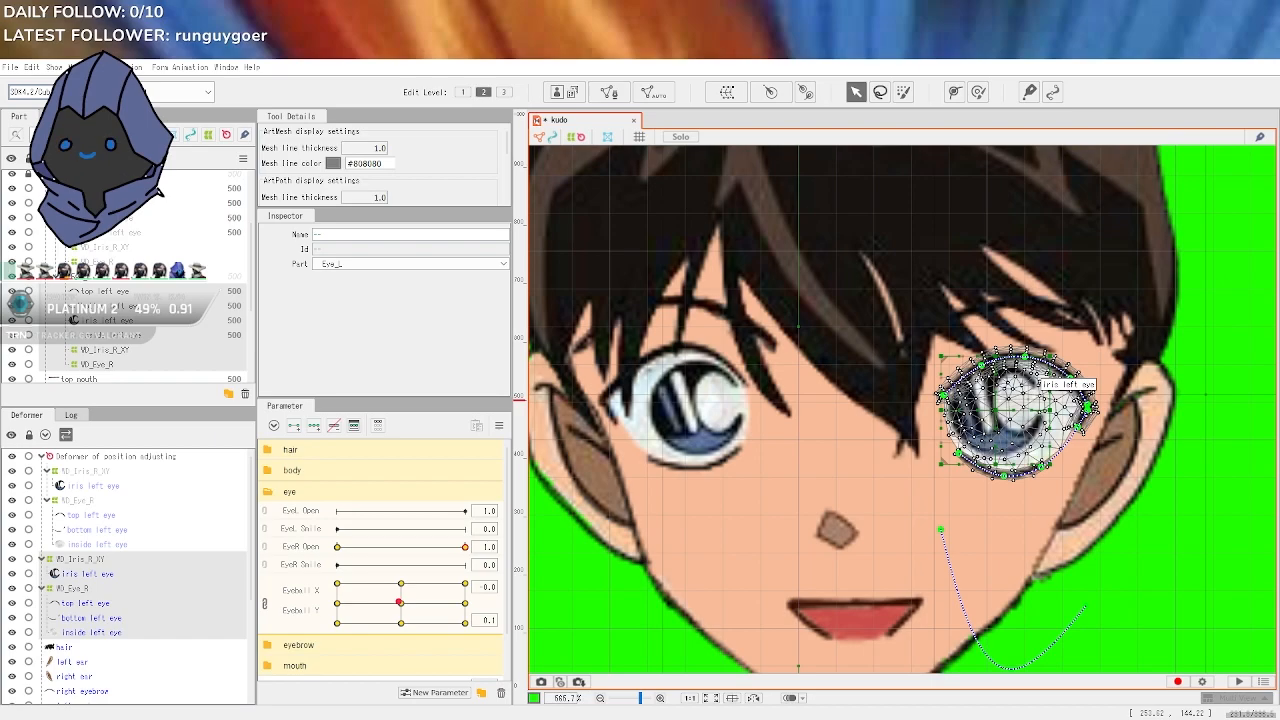
click(615, 507)
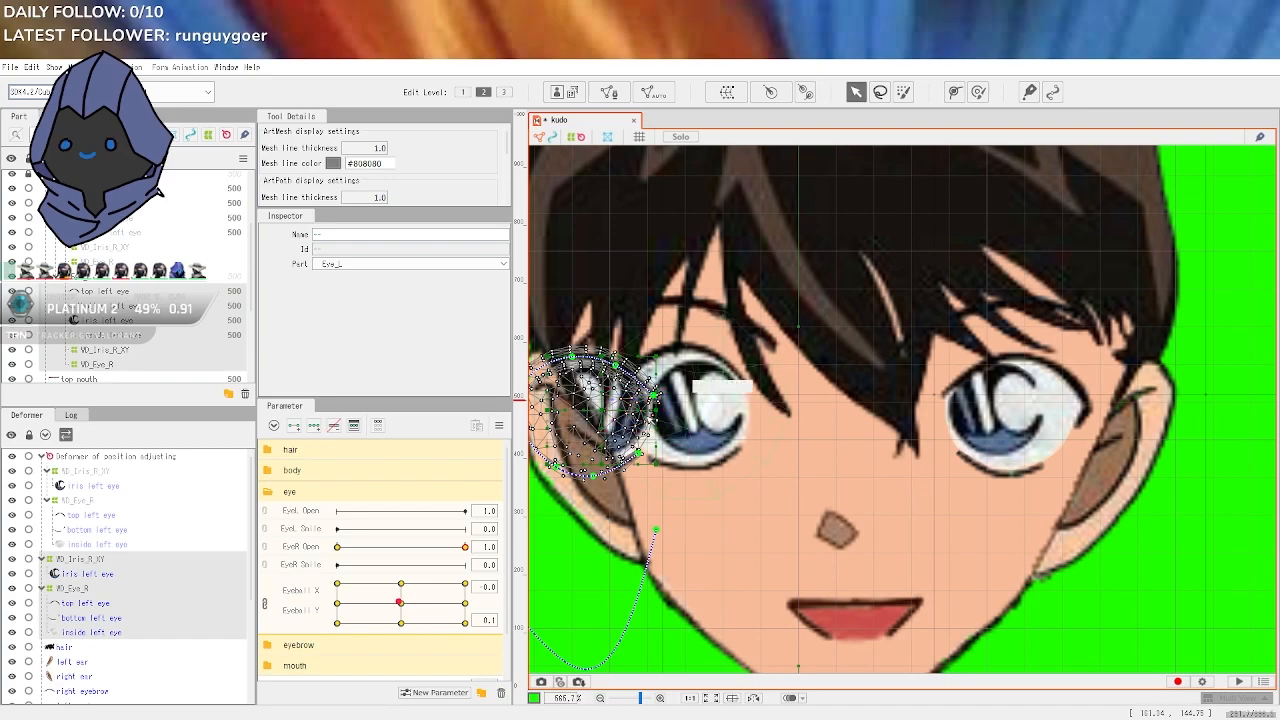
Move the reflected Eye_L meshes and deformers over the character's opposite eye and deselect them
drag(573, 520, 686, 523)
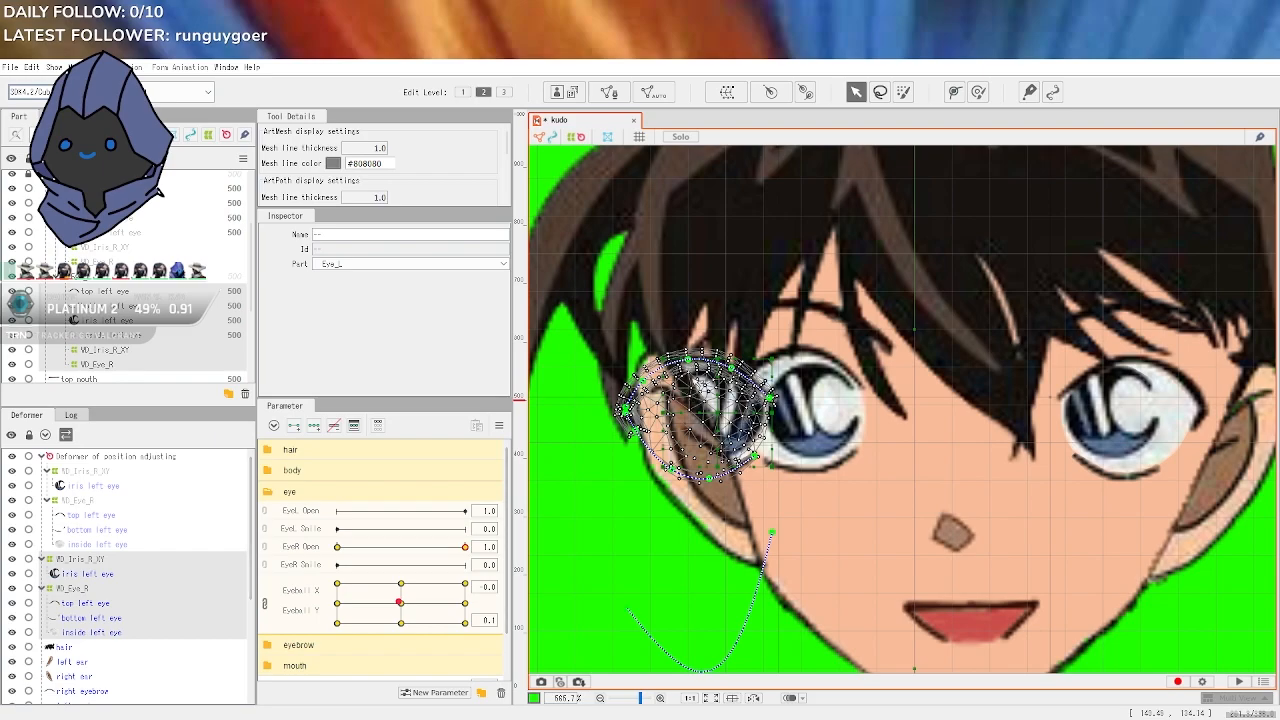
click(711, 422)
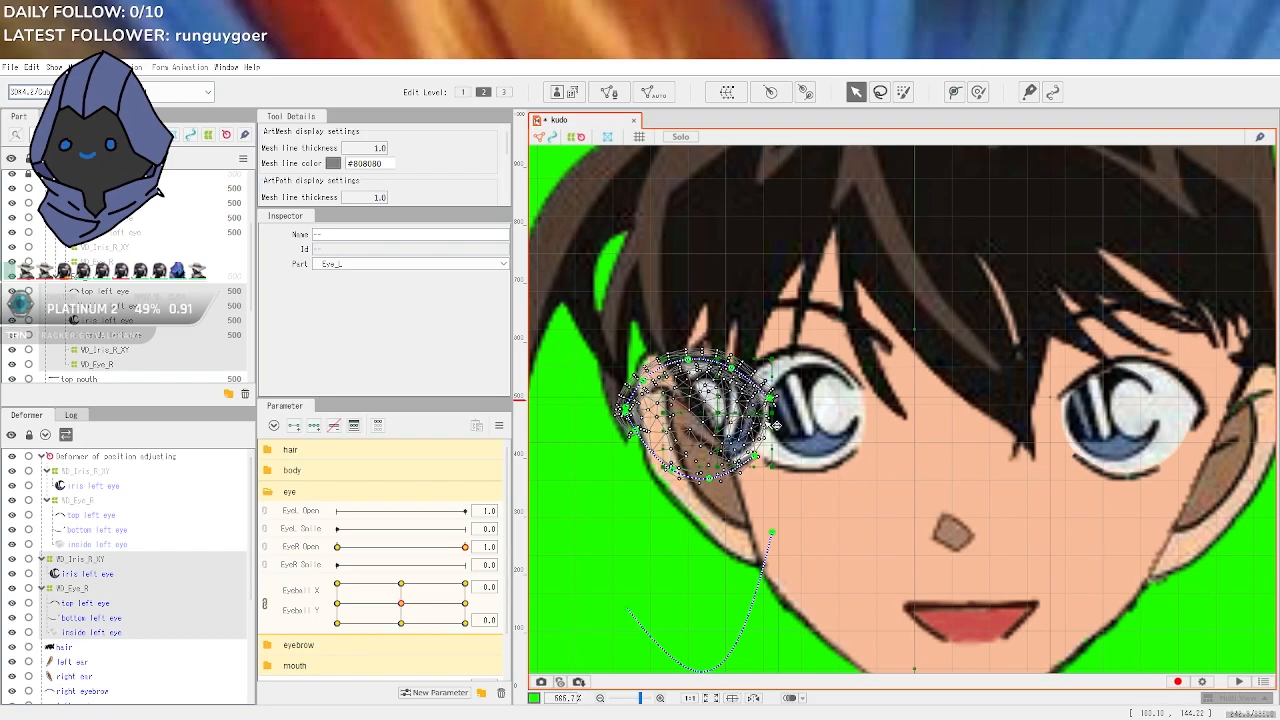
drag(776, 425, 748, 424)
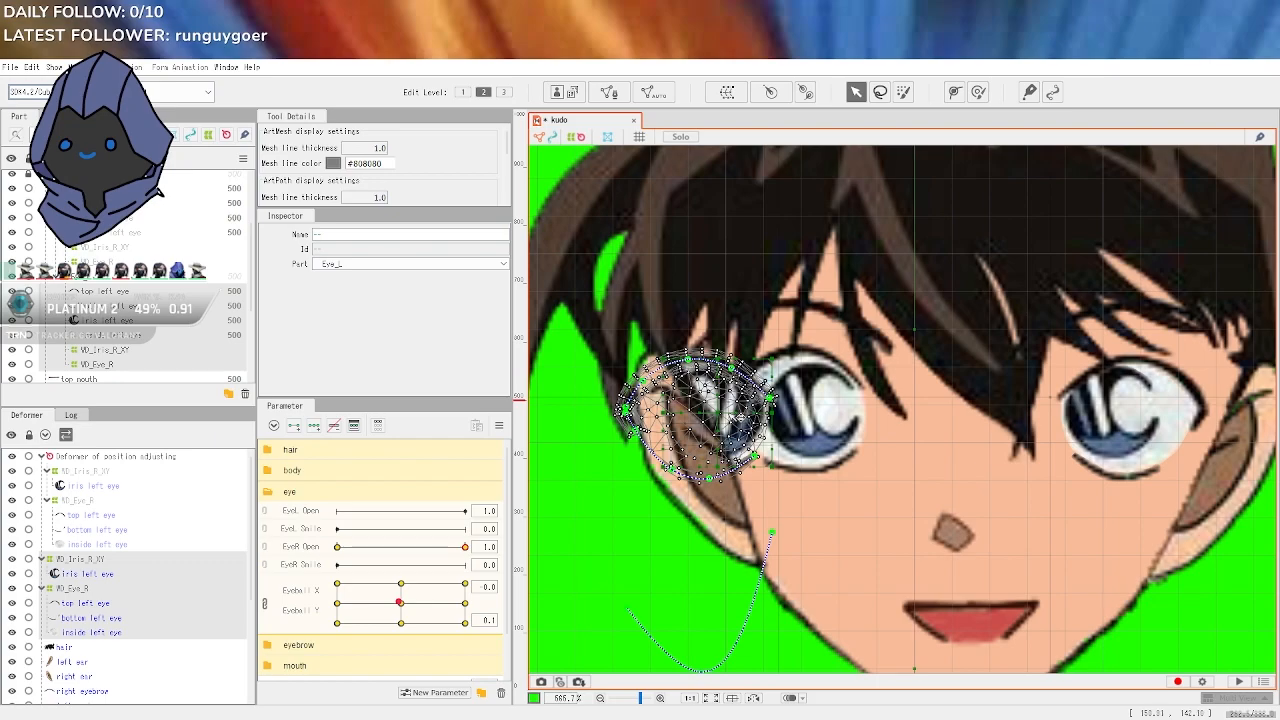
drag(607, 508, 771, 368)
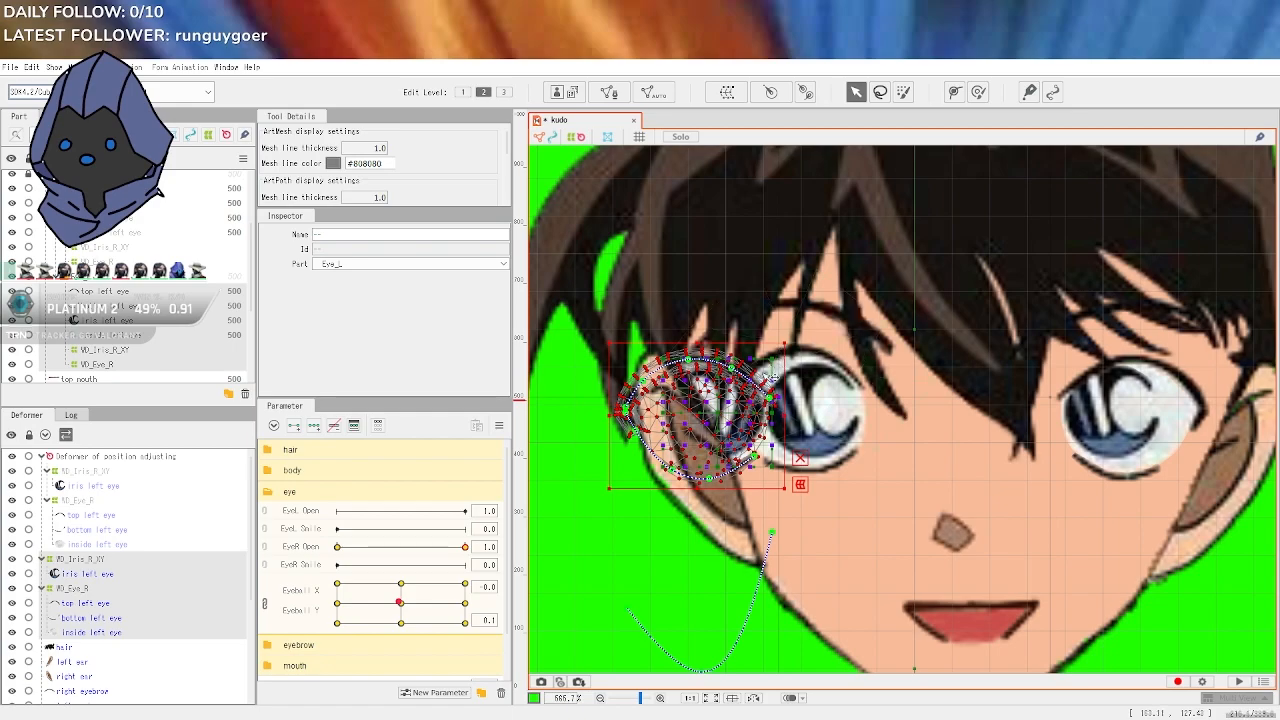
drag(660, 408, 773, 405)
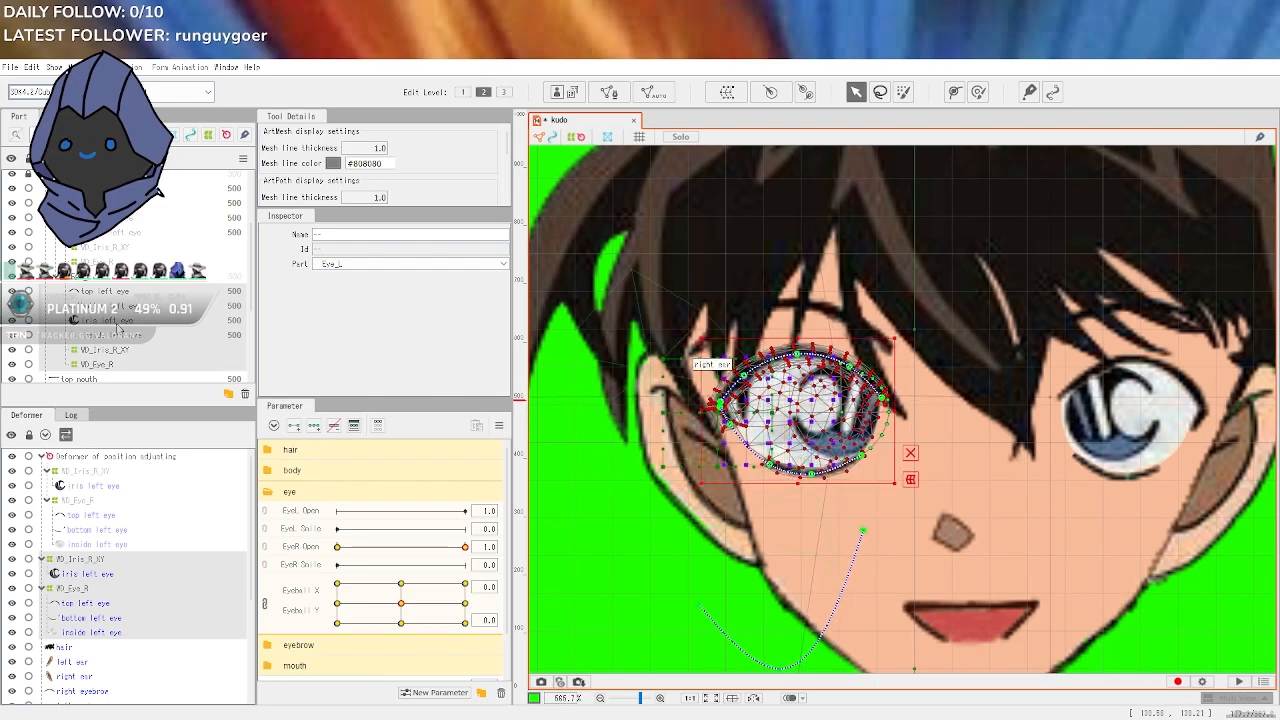
scroll(114, 328, down, 3)
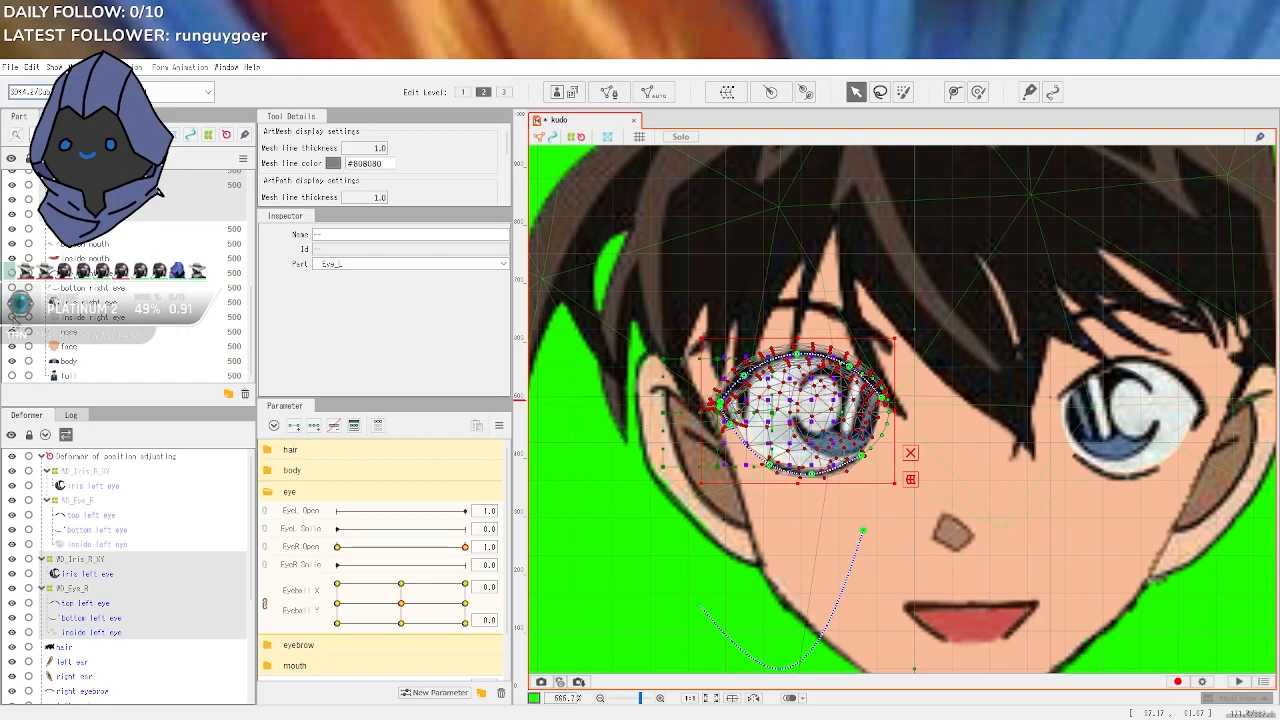
click(570, 462)
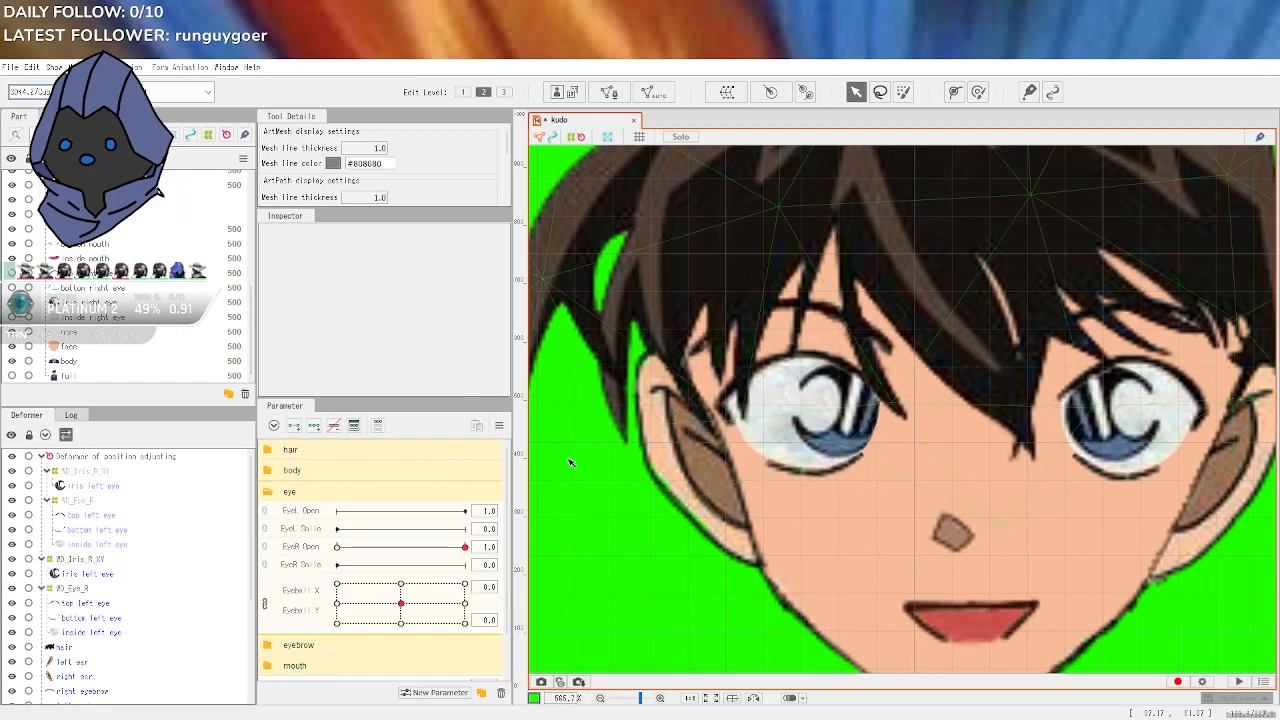
Compare the placement of the reflected eye with the opposite eye, both close up and at full-face view
scroll(749, 486, down, 5)
scroll(988, 575, up, 4)
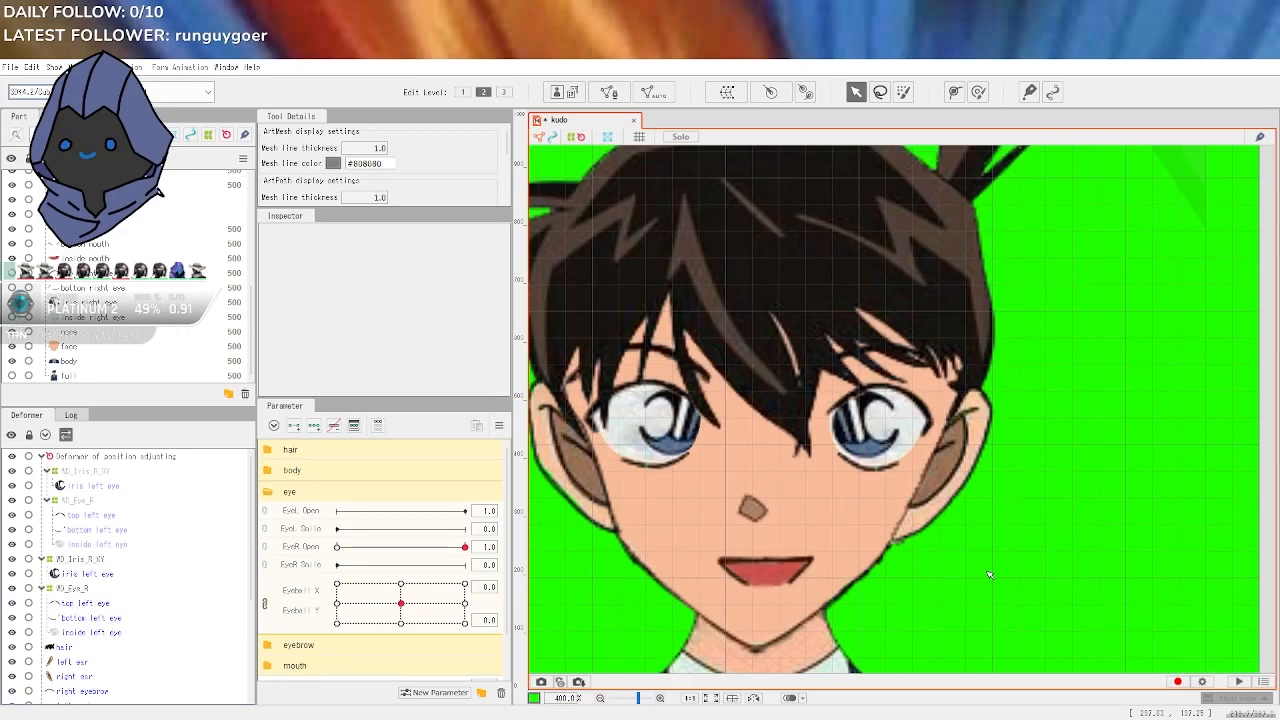
scroll(988, 575, down, 2)
scroll(1010, 584, up, 2)
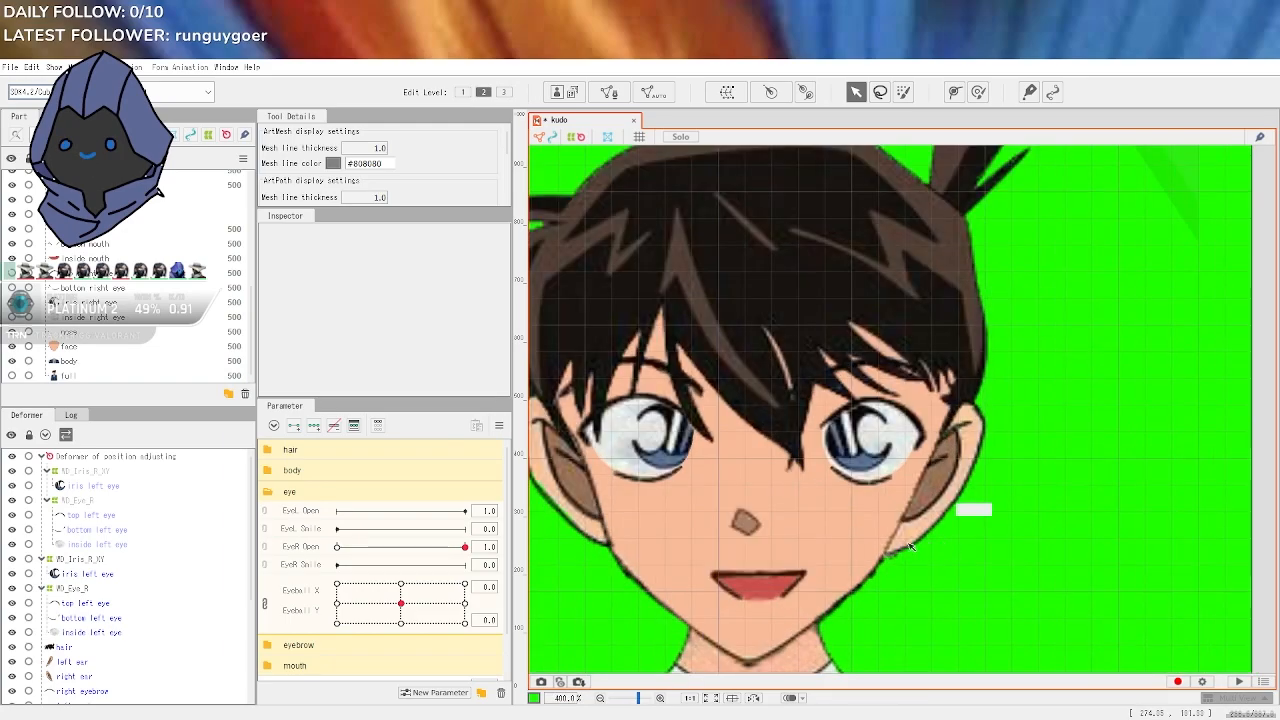
scroll(549, 470, up, 1)
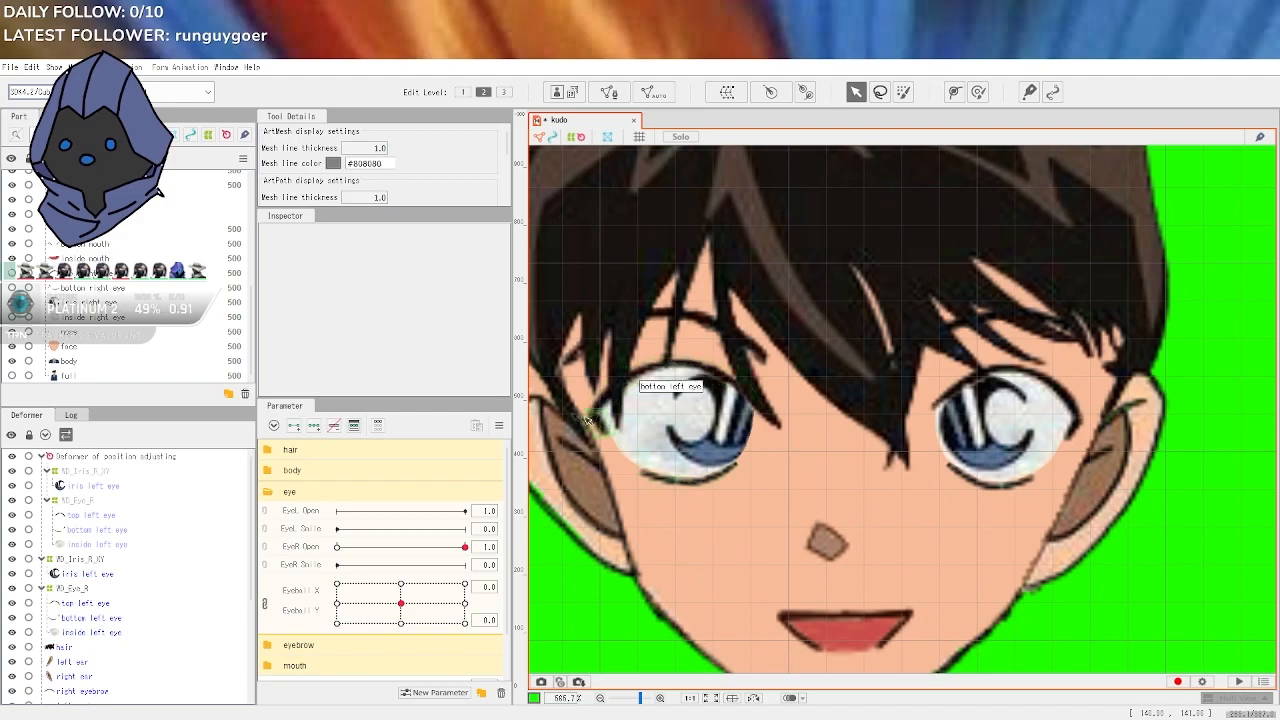
scroll(118, 320, up, 2)
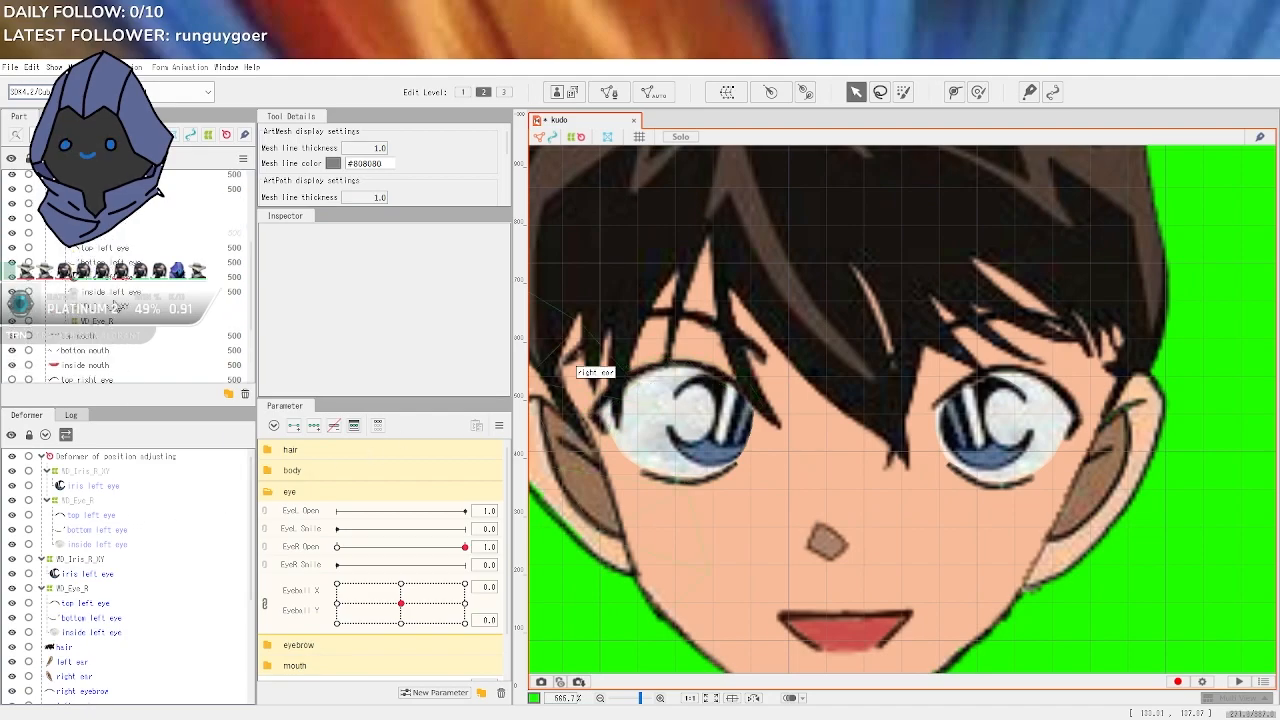
click(118, 250)
shift+click(118, 321)
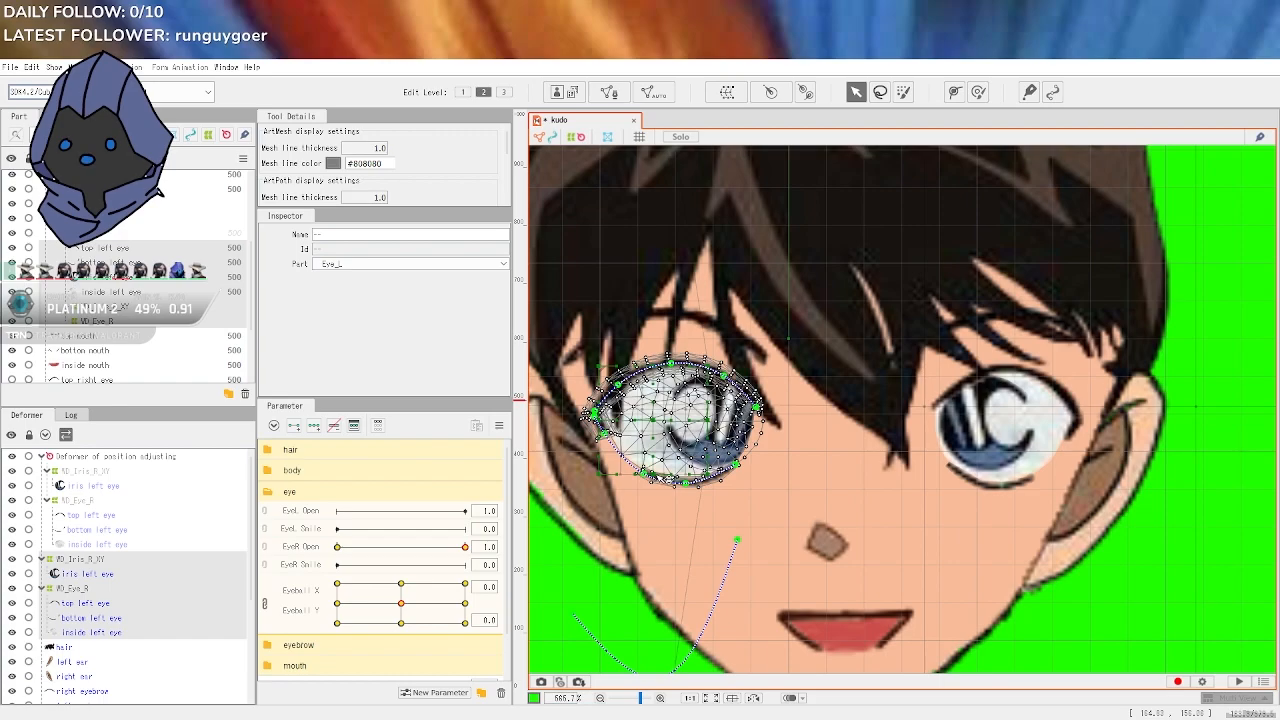
click(684, 442)
click(680, 436)
click(690, 400)
scroll(719, 412, up, 2)
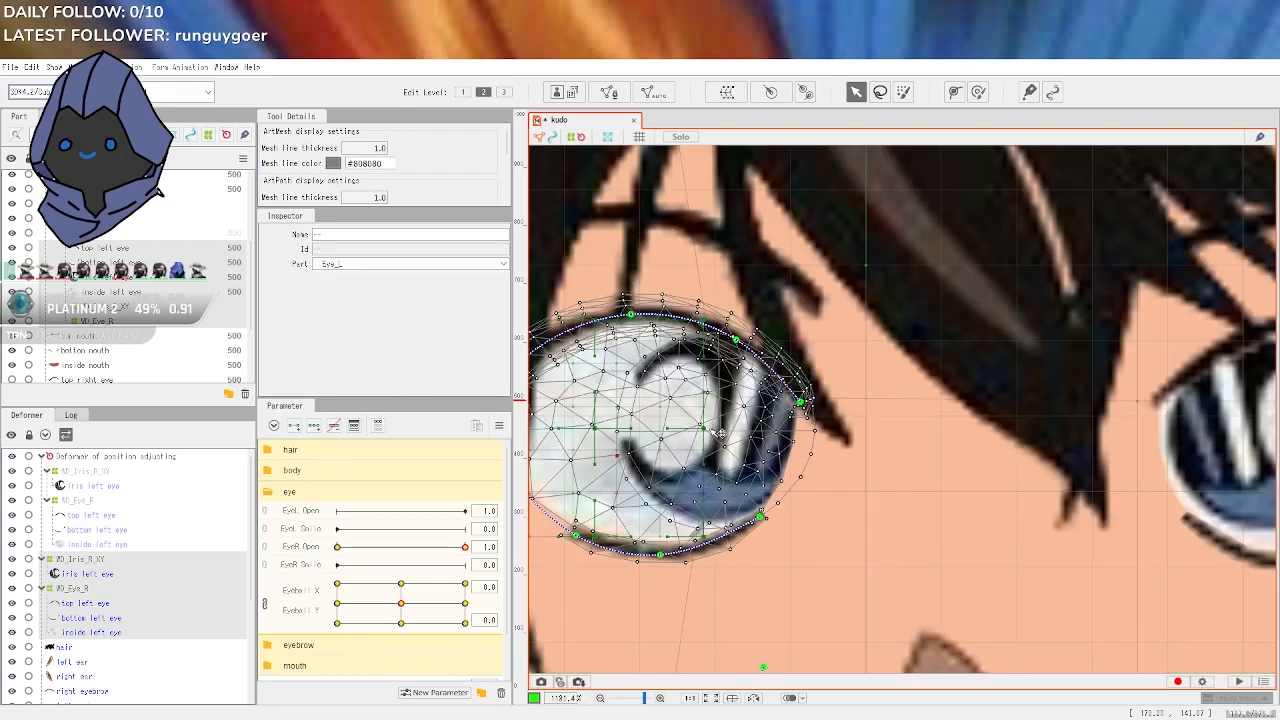
scroll(634, 437, down, 3)
scroll(546, 434, up, 3)
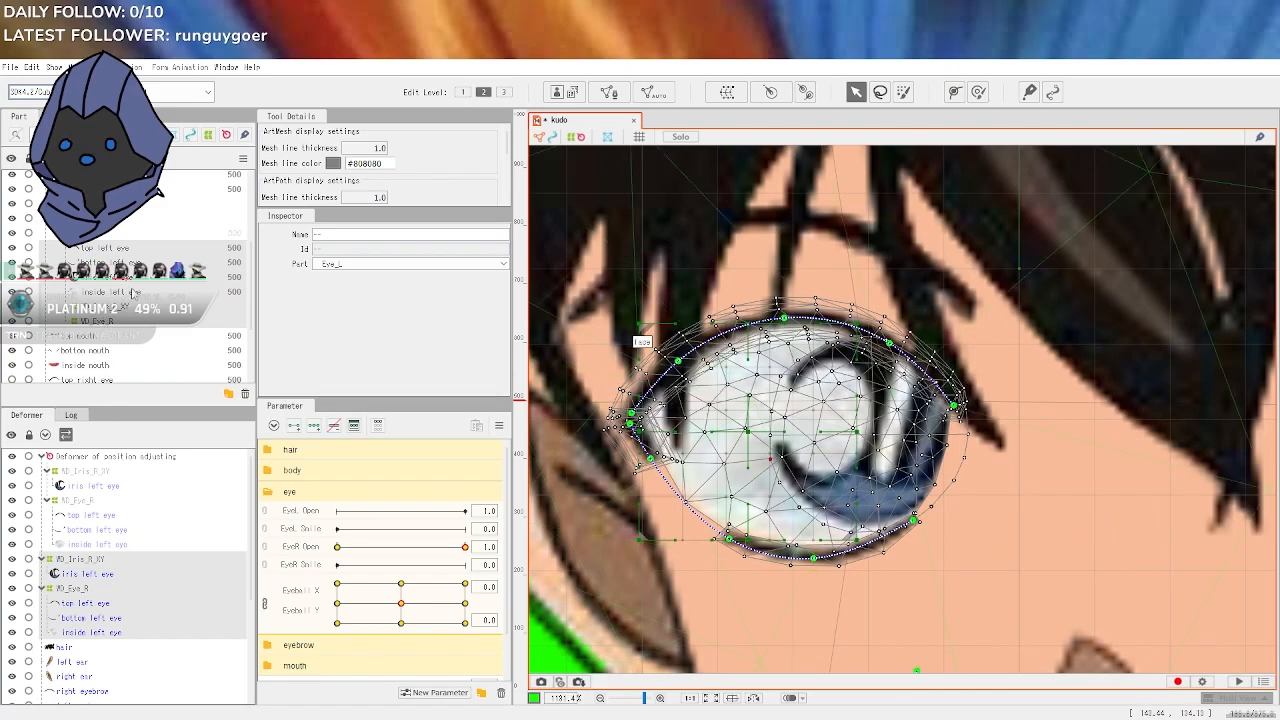
click(650, 303)
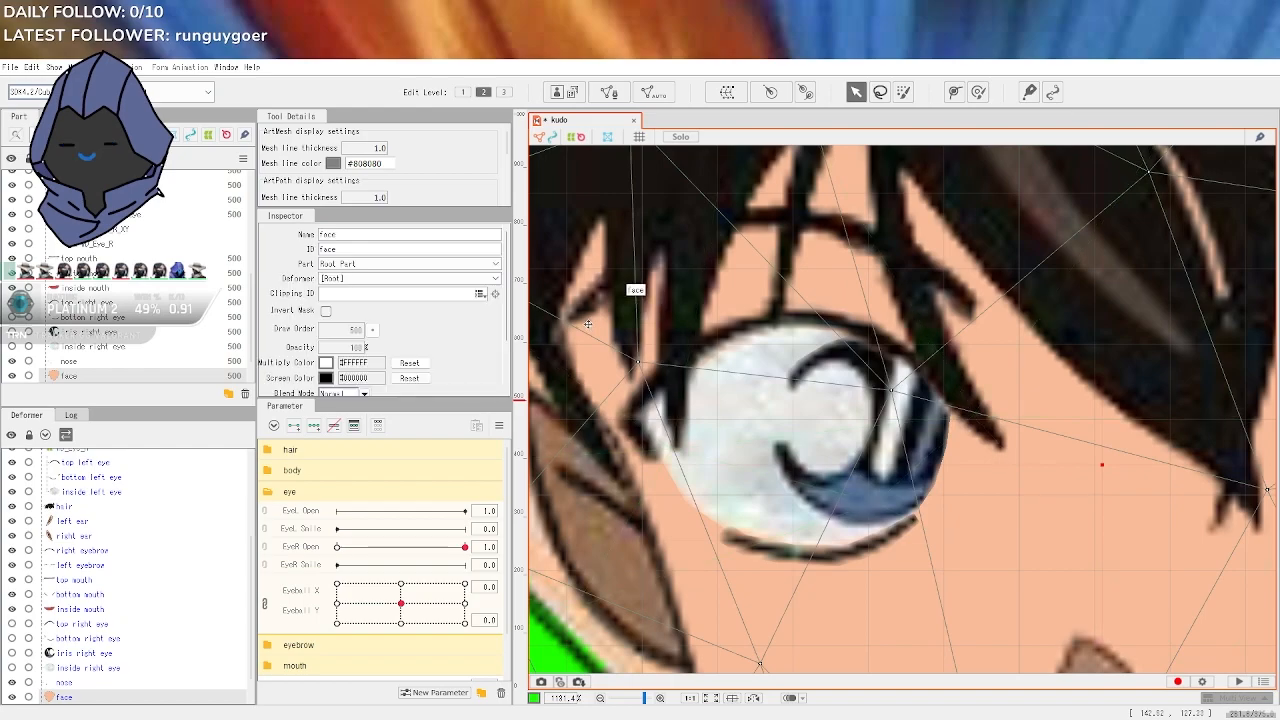
drag(588, 336, 1044, 584)
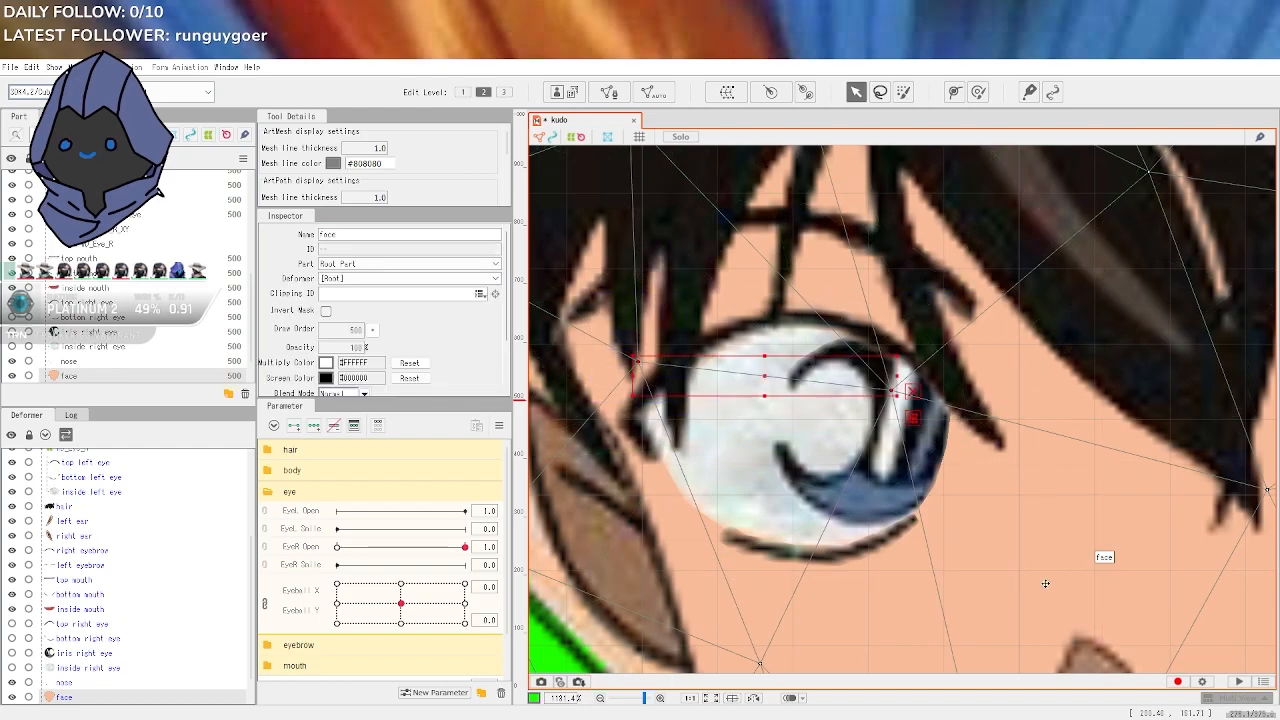
click(862, 470)
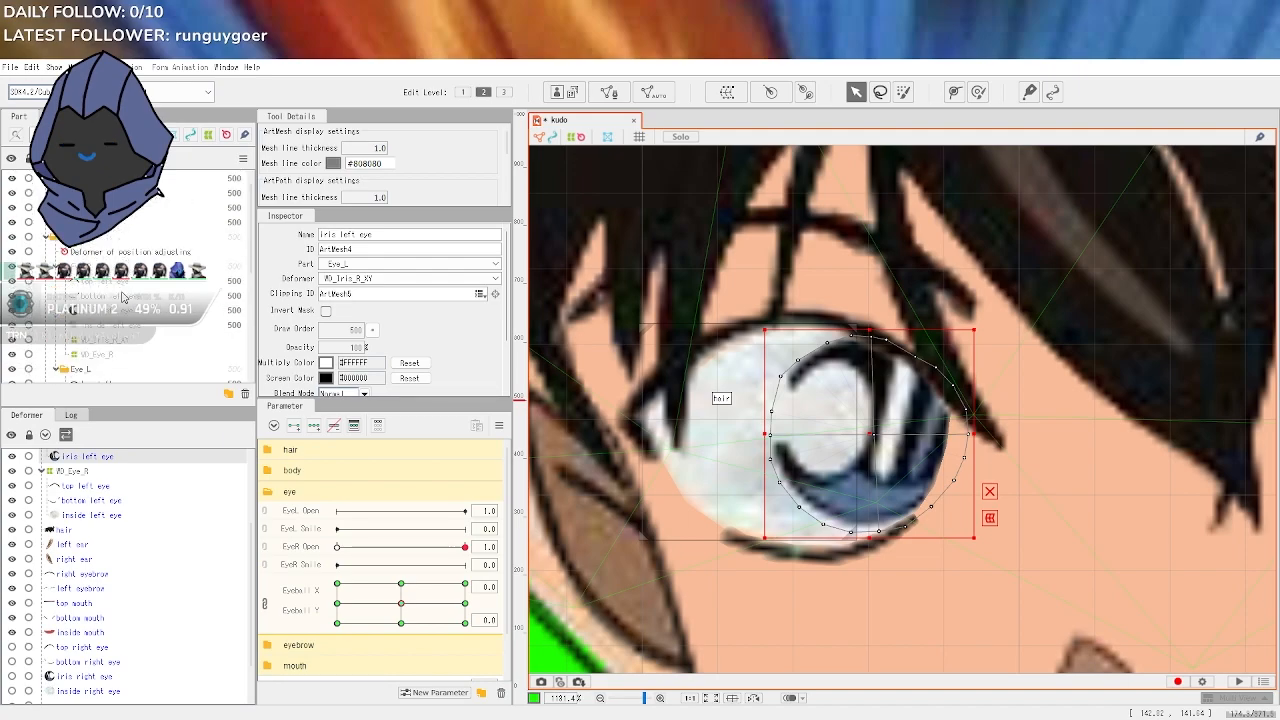
Select all meshes and deformers of the Eye_L part and nudge them slightly down and toward the nose
click(127, 332)
click(123, 302)
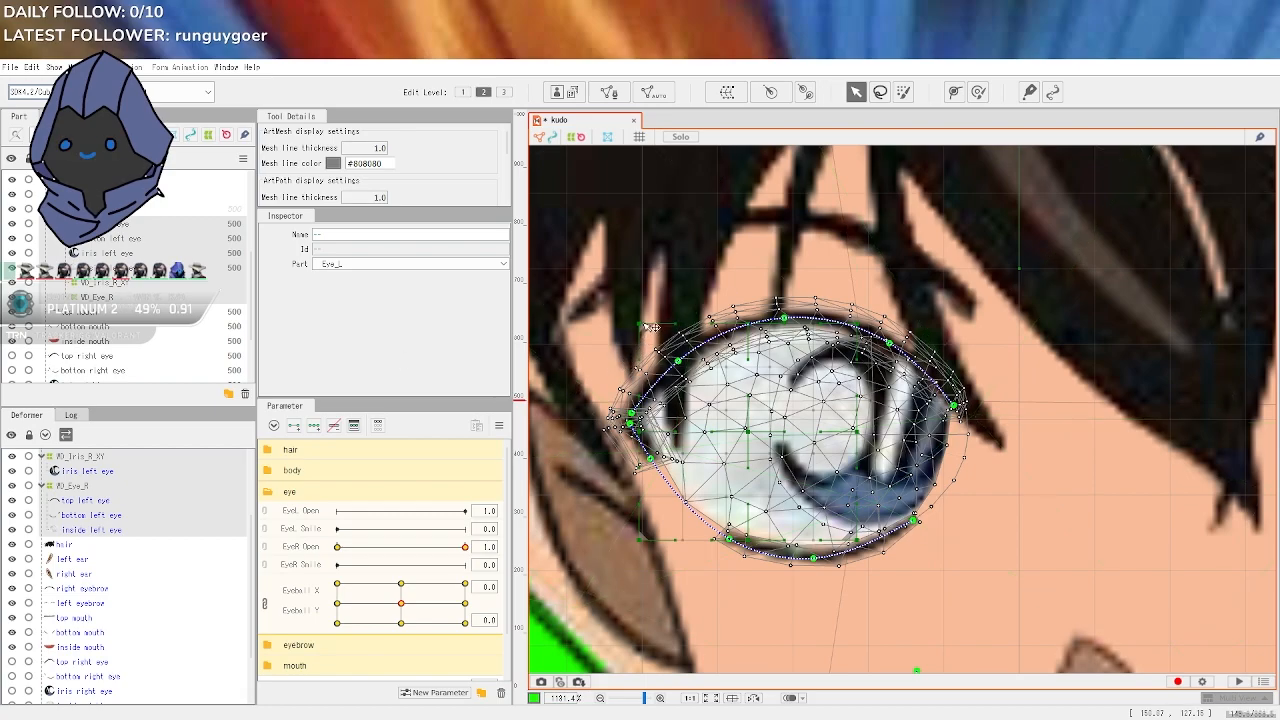
scroll(779, 318, down, 10)
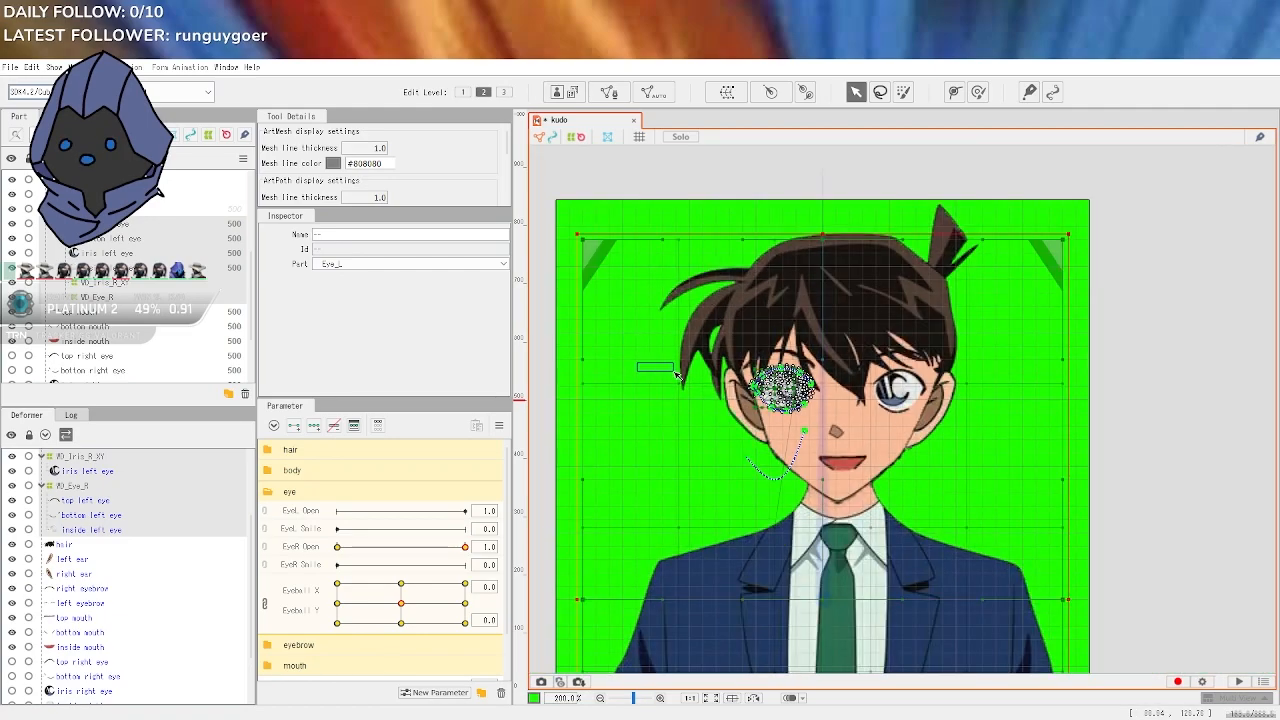
scroll(758, 402, up, 2)
click(868, 405)
mouse_move(815, 378)
mouse_down()
mouse_move(834, 375)
mouse_move(817, 384)
mouse_up()
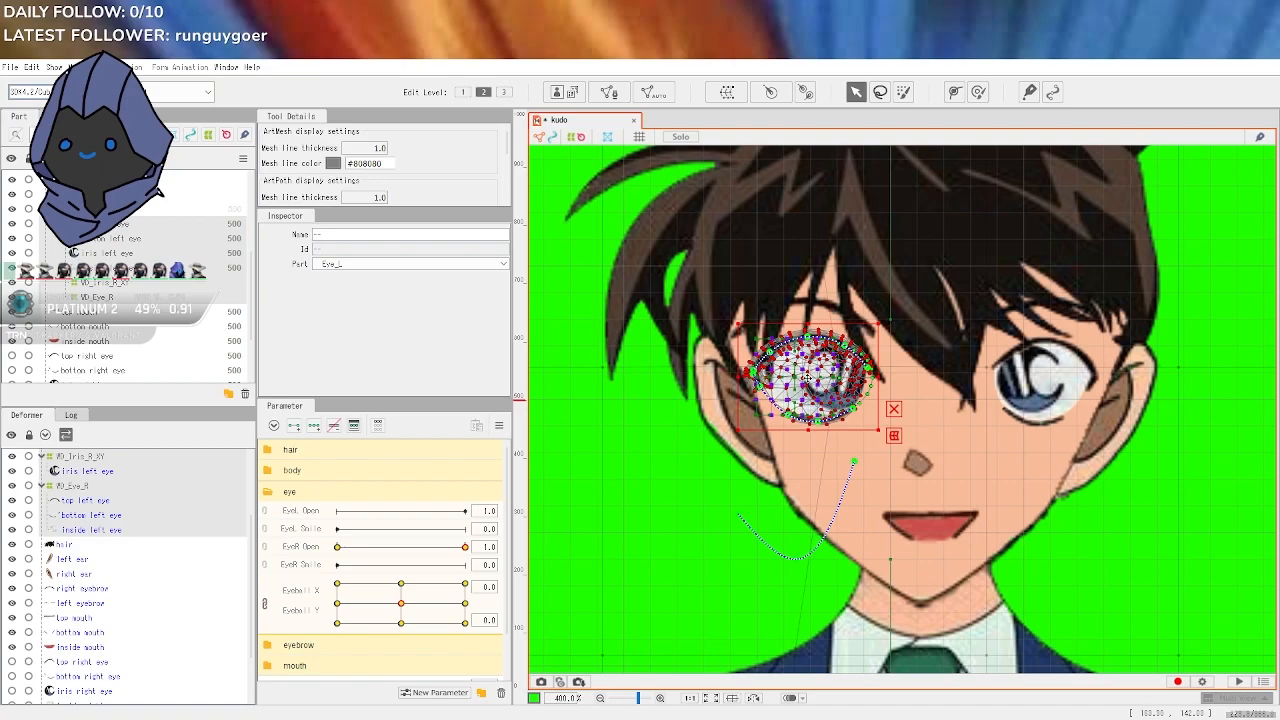
scroll(855, 400, up, 5)
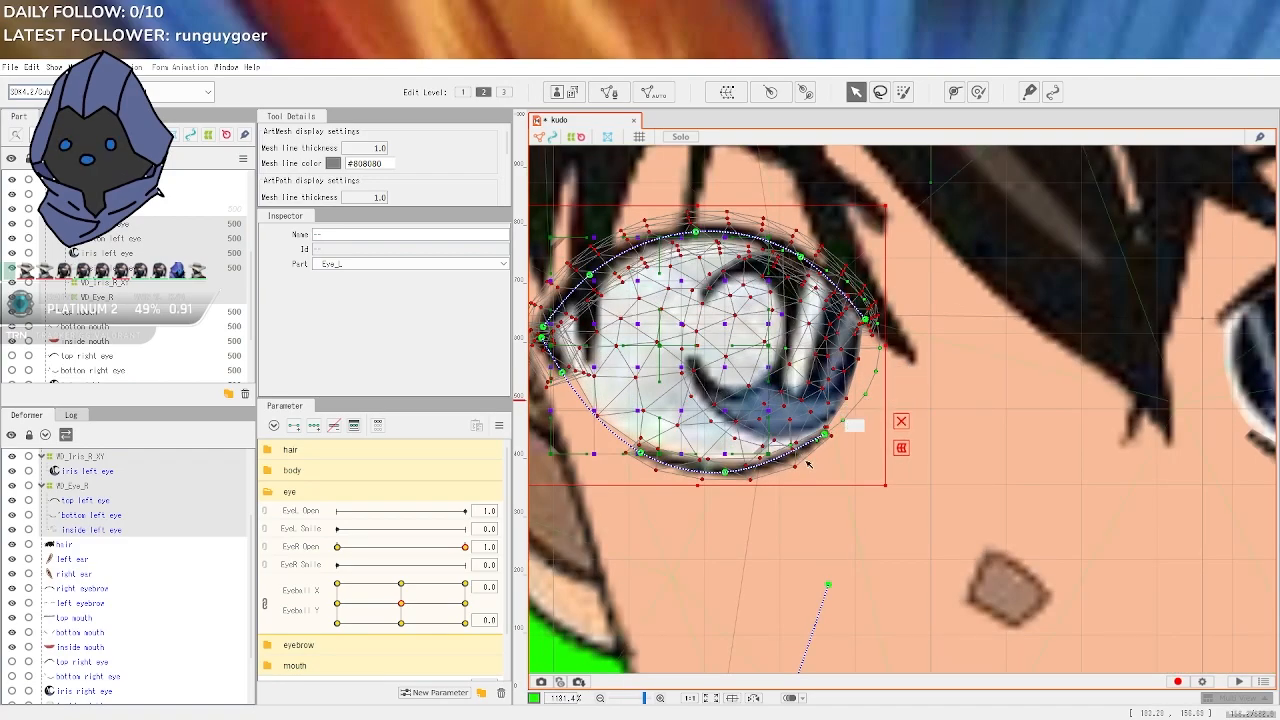
drag(808, 463, 828, 474)
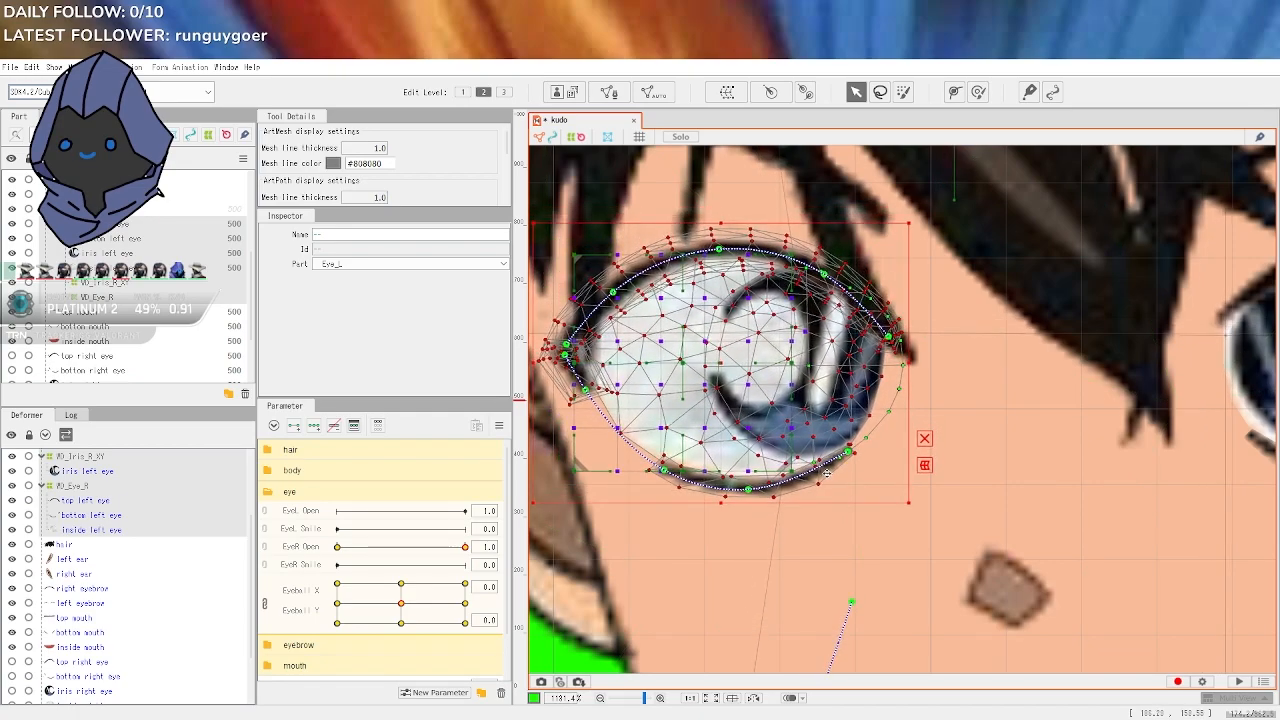
Nudge the selected Eye_L meshes and deformers slightly up and outward from the nose, and deselect them
scroll(828, 474, down, 5)
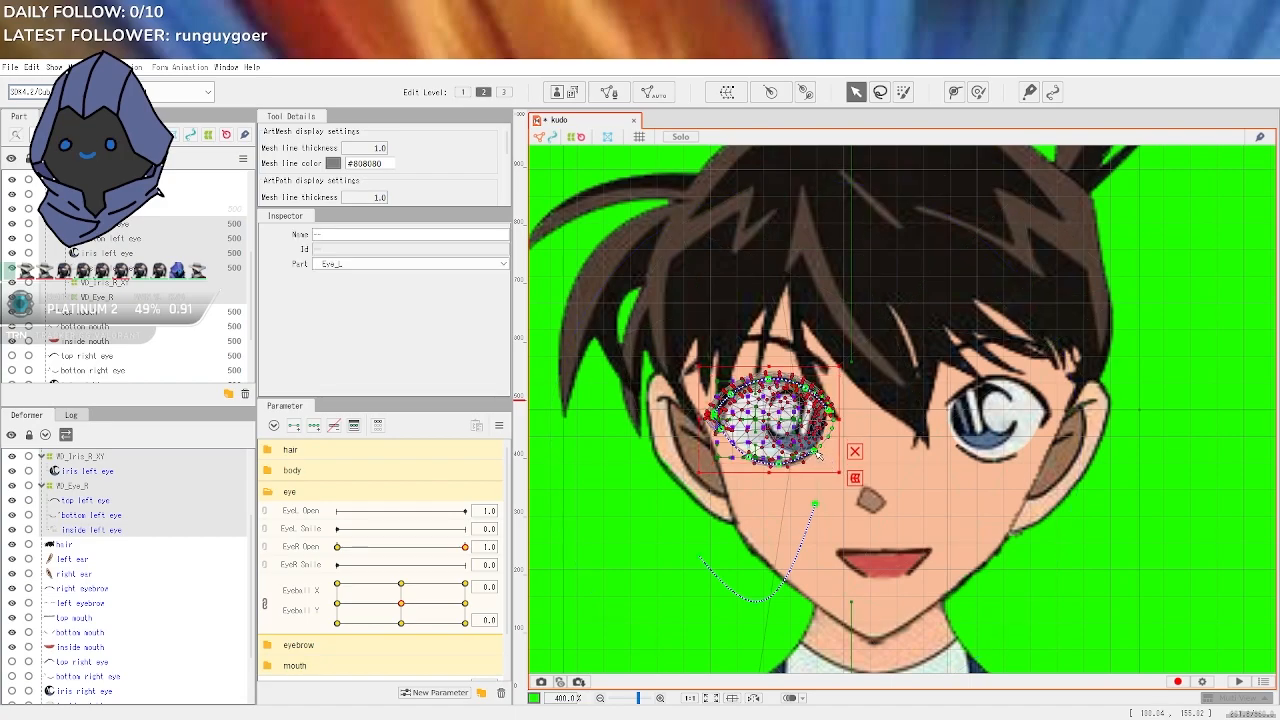
scroll(825, 450, up, 5)
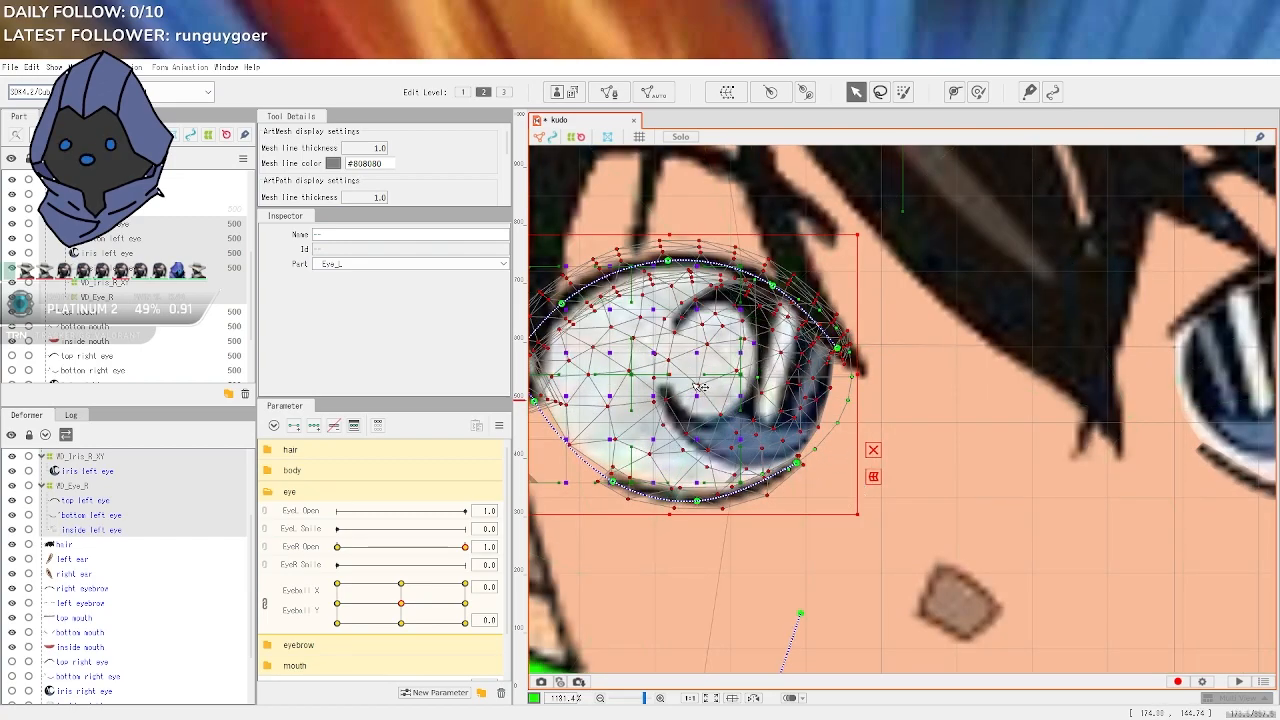
drag(691, 381, 691, 379)
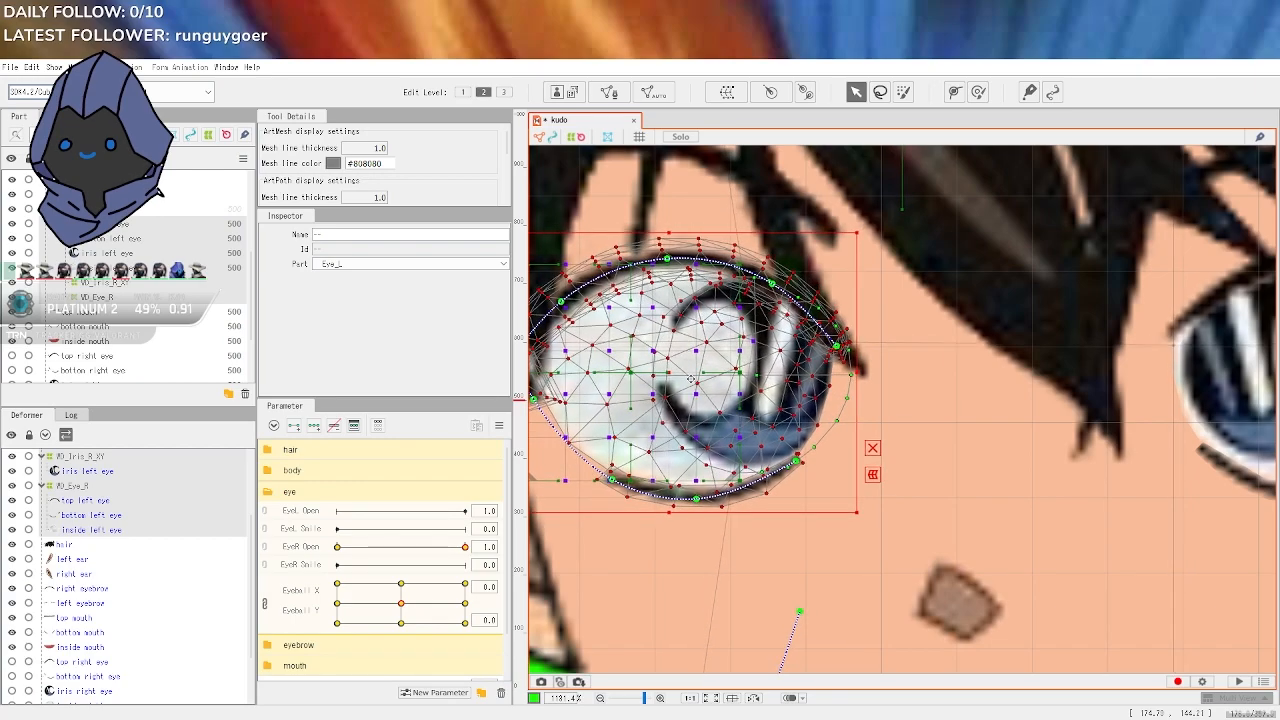
scroll(718, 440, down, 2)
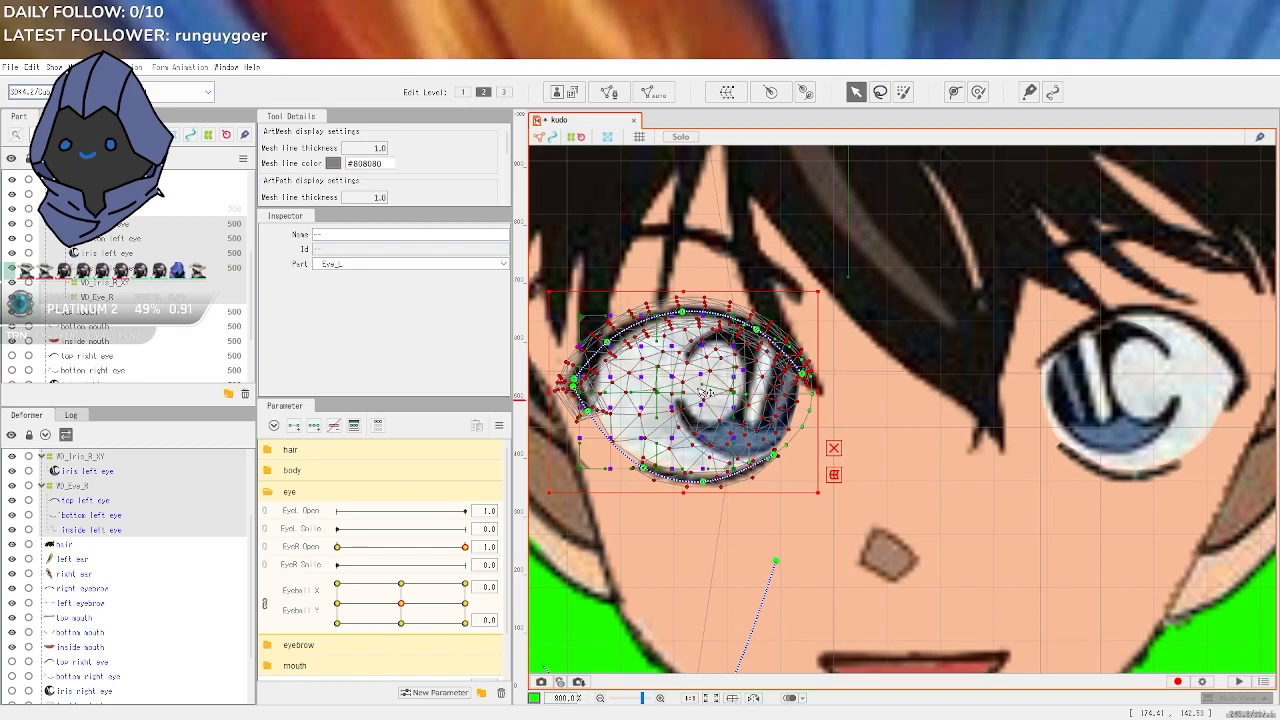
drag(808, 419, 788, 393)
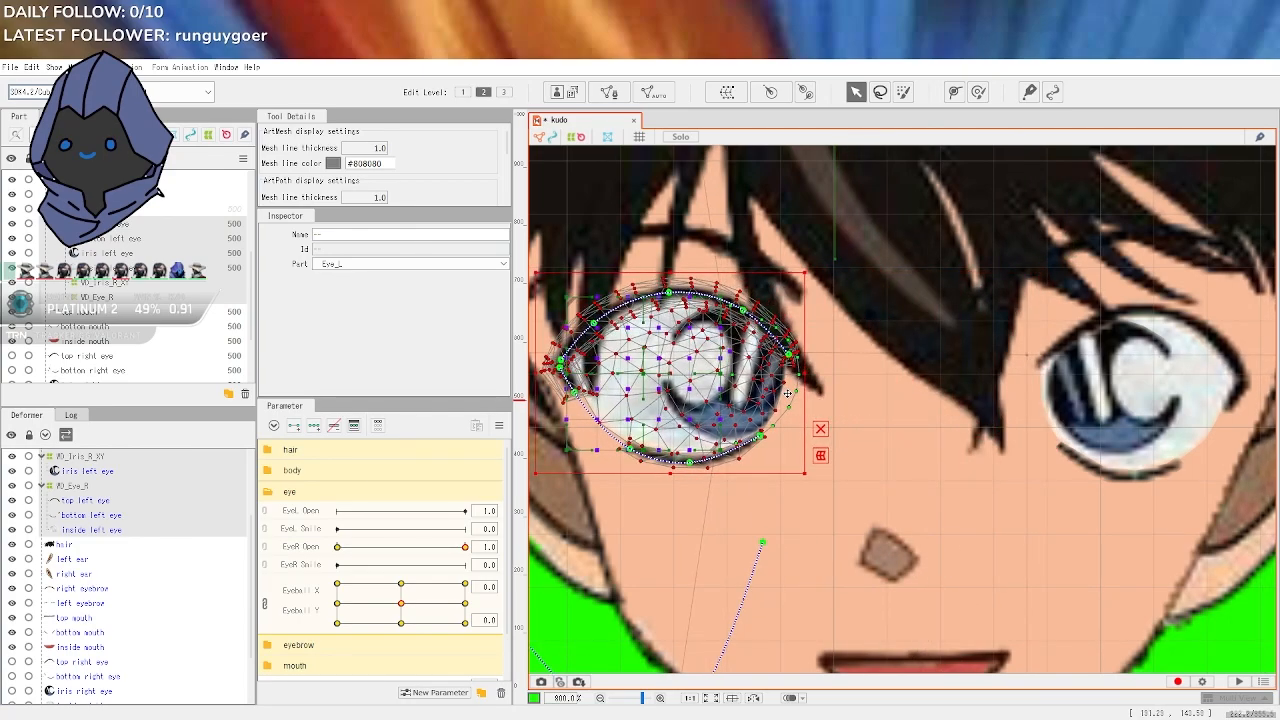
scroll(816, 457, down, 5)
click(1069, 492)
click(1069, 492)
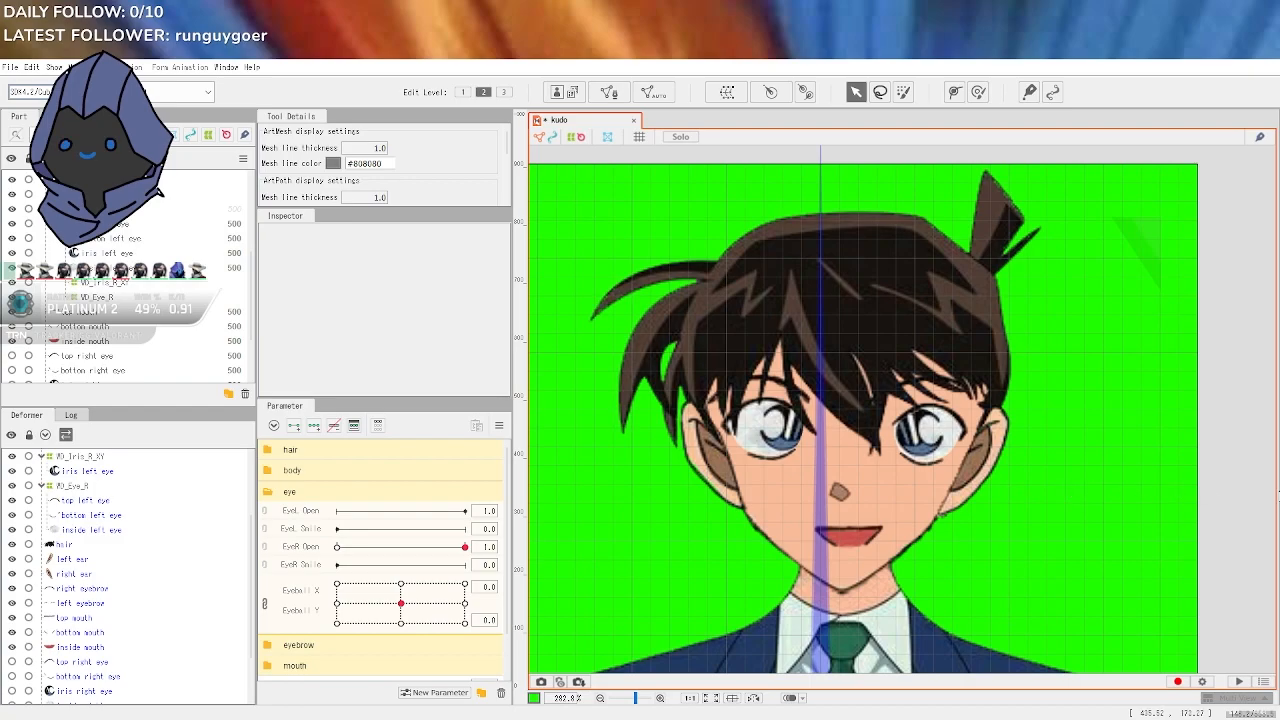
Restore the full Eye_L selection, shift the eye slightly down, and deselect it to judge the symmetry
scroll(745, 441, up, 2)
click(851, 377)
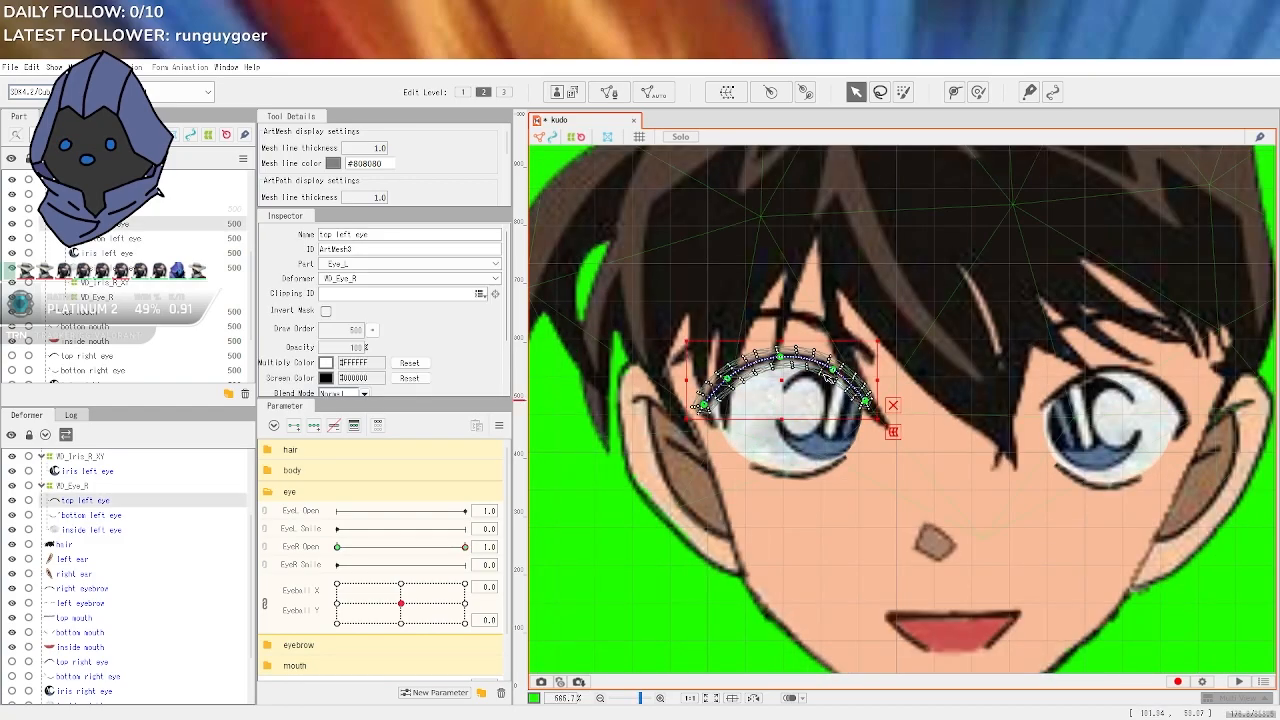
key(ctrl+z)
key(ctrl+z)
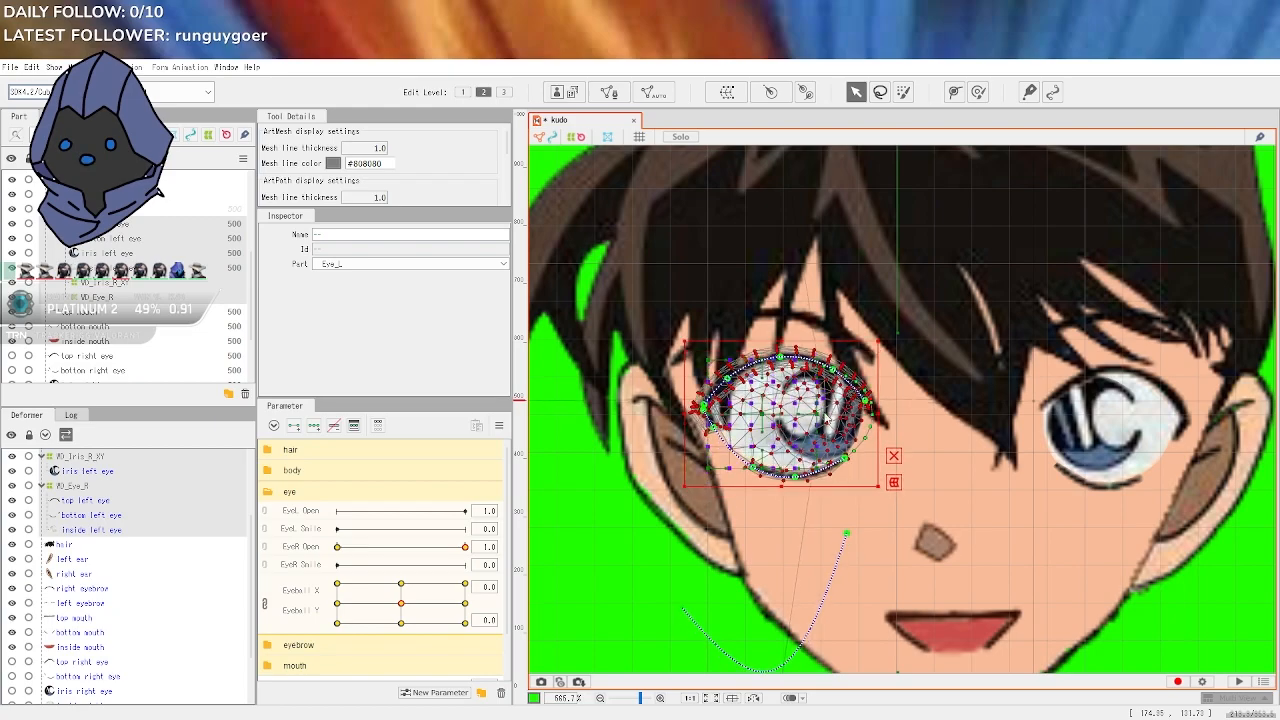
drag(868, 443, 864, 457)
click(620, 560)
scroll(640, 547, down, 3)
scroll(733, 577, up, 1)
scroll(733, 577, up, 2)
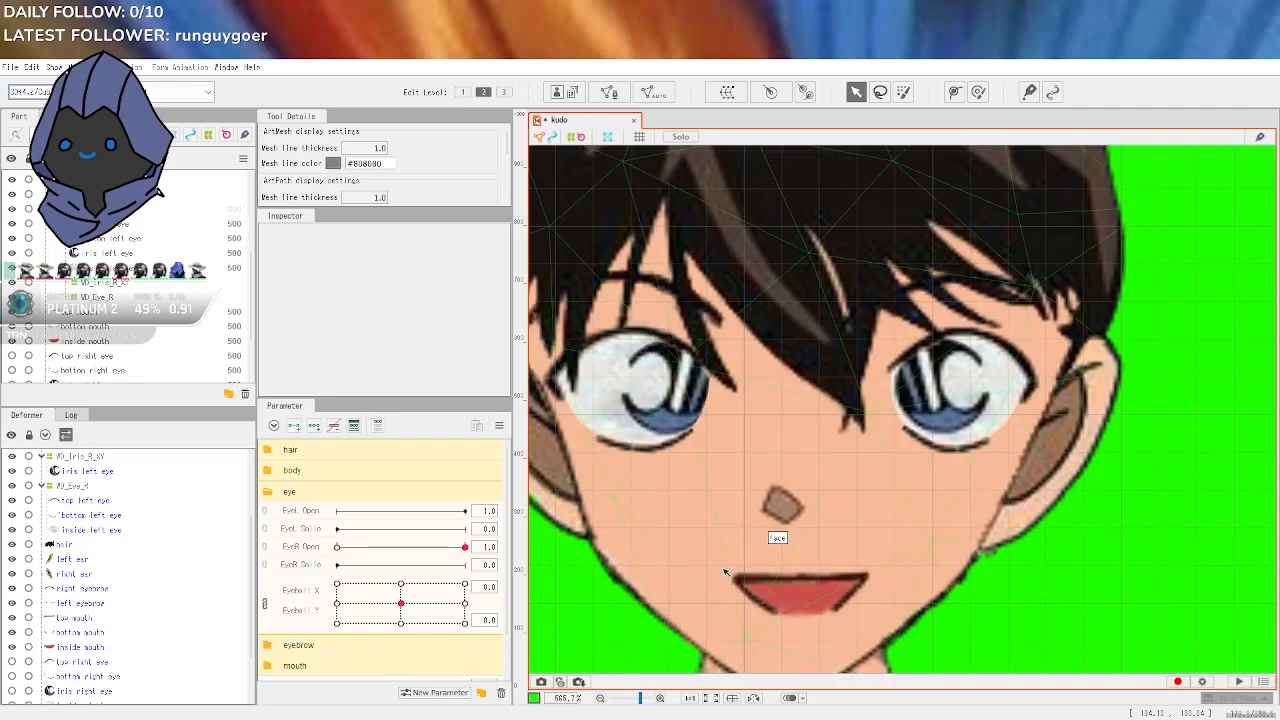
Reselect the Eye_L meshes and deformers, nudge them a little closer to the nose, and deselect them
click(700, 404)
drag(719, 396, 722, 396)
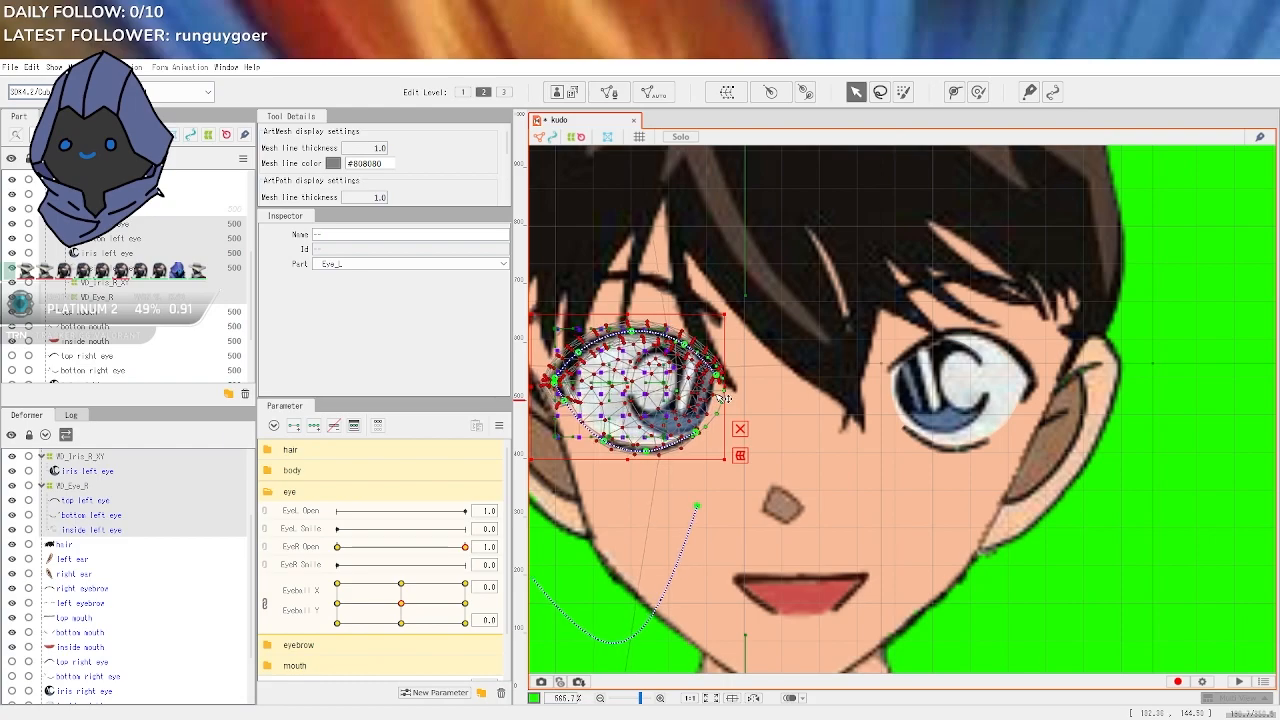
scroll(724, 398, down, 5)
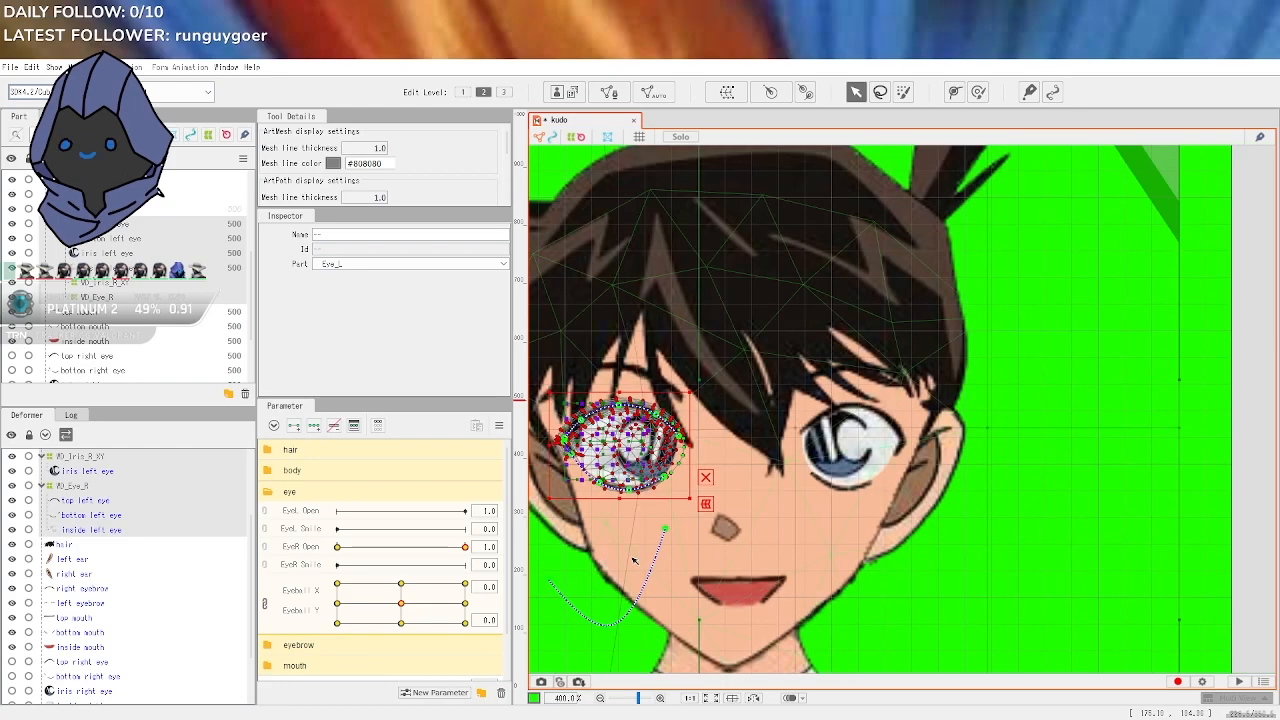
scroll(645, 548, up, 4)
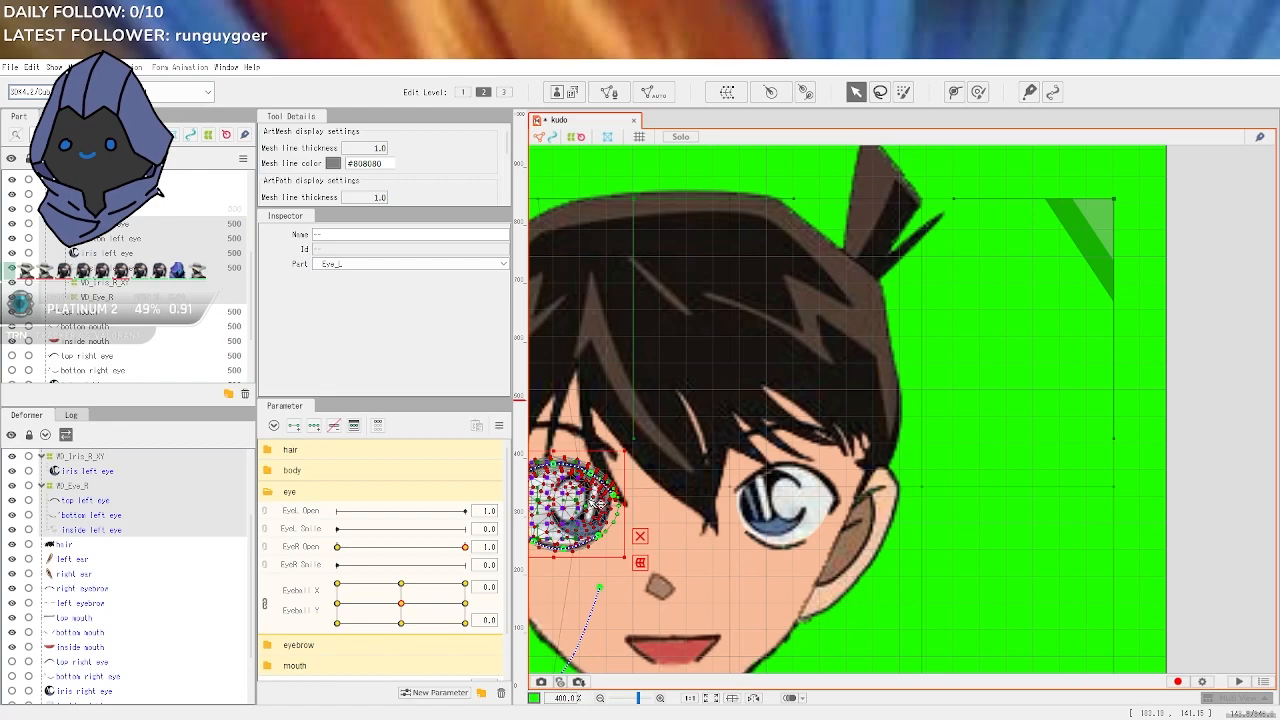
drag(660, 337, 776, 302)
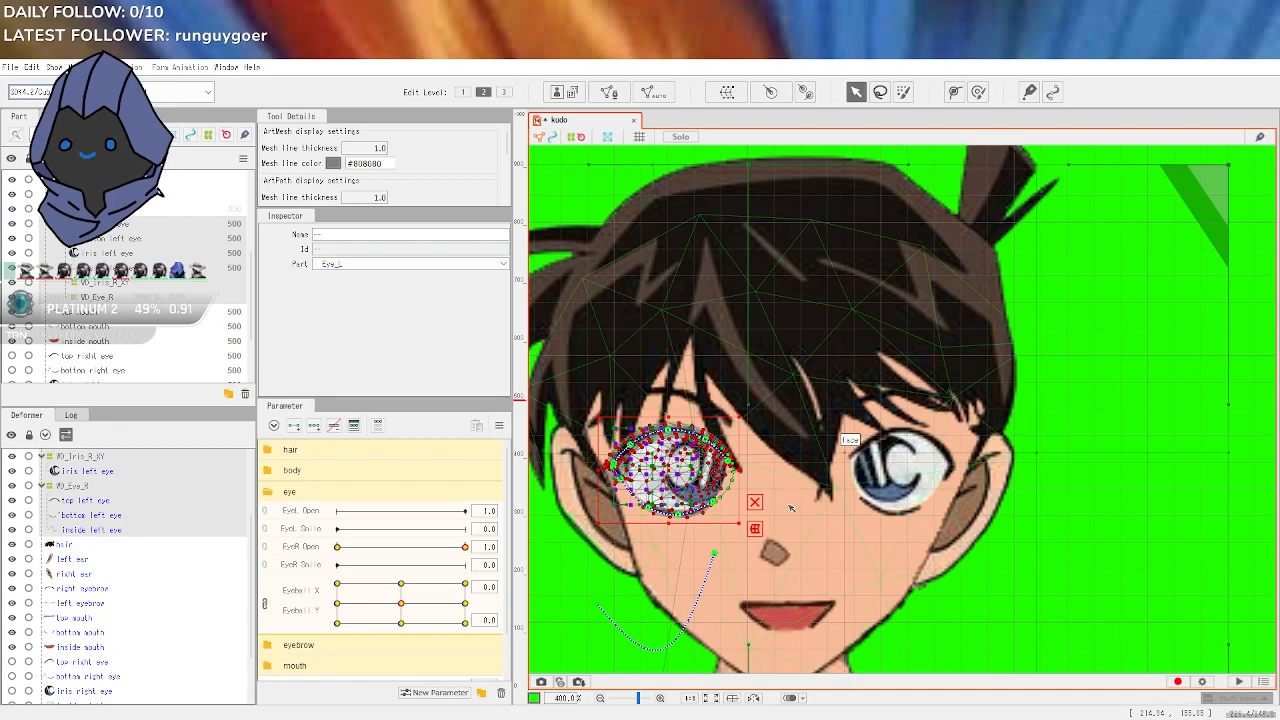
scroll(802, 478, down, 3)
click(1053, 518)
scroll(967, 563, up, 3)
scroll(641, 537, up, 3)
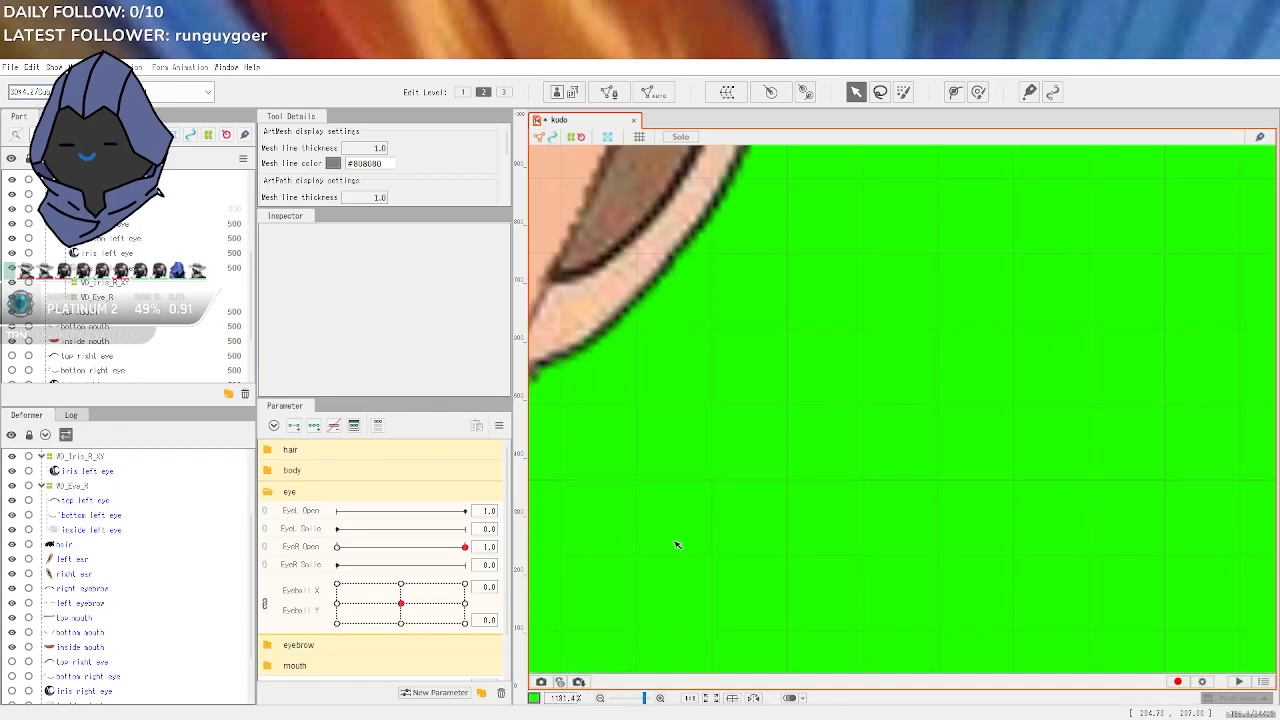
Undo the small position adjustments of the Eye_L meshes and deformers back to their first placement and deselect them
scroll(677, 541, down, 4)
drag(1023, 432, 1241, 420)
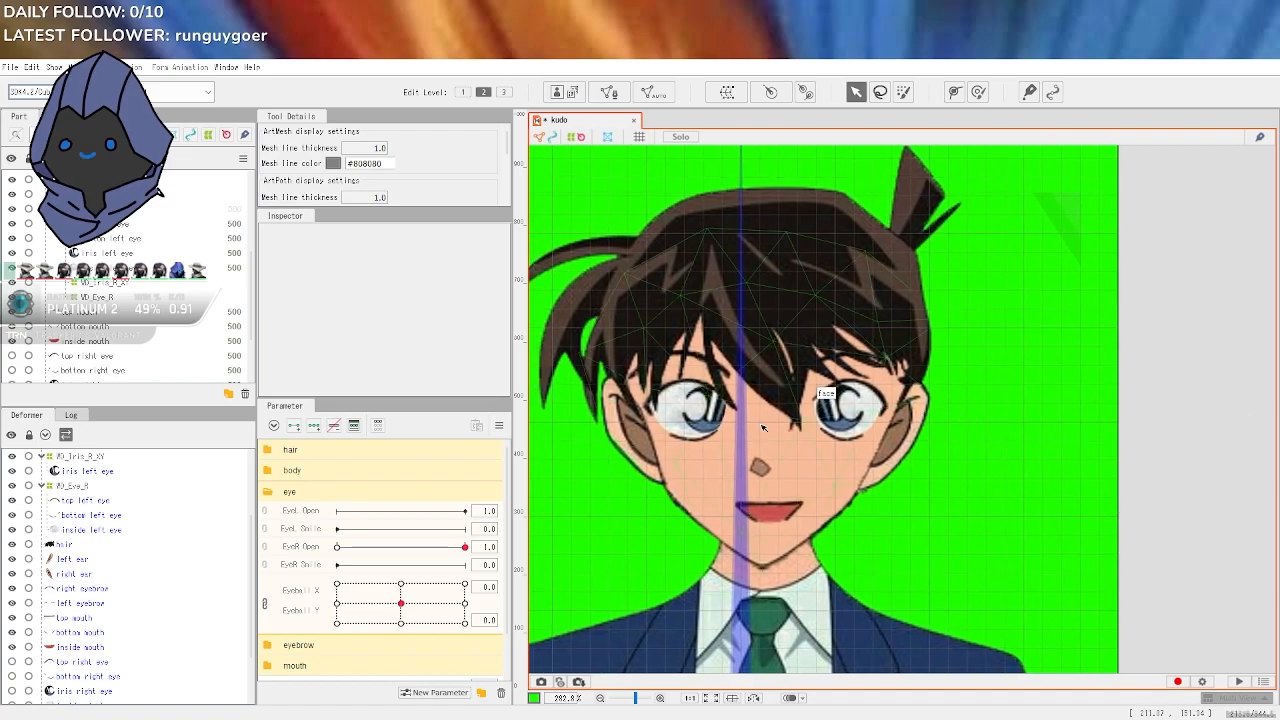
scroll(730, 425, up, 1)
drag(574, 341, 728, 474)
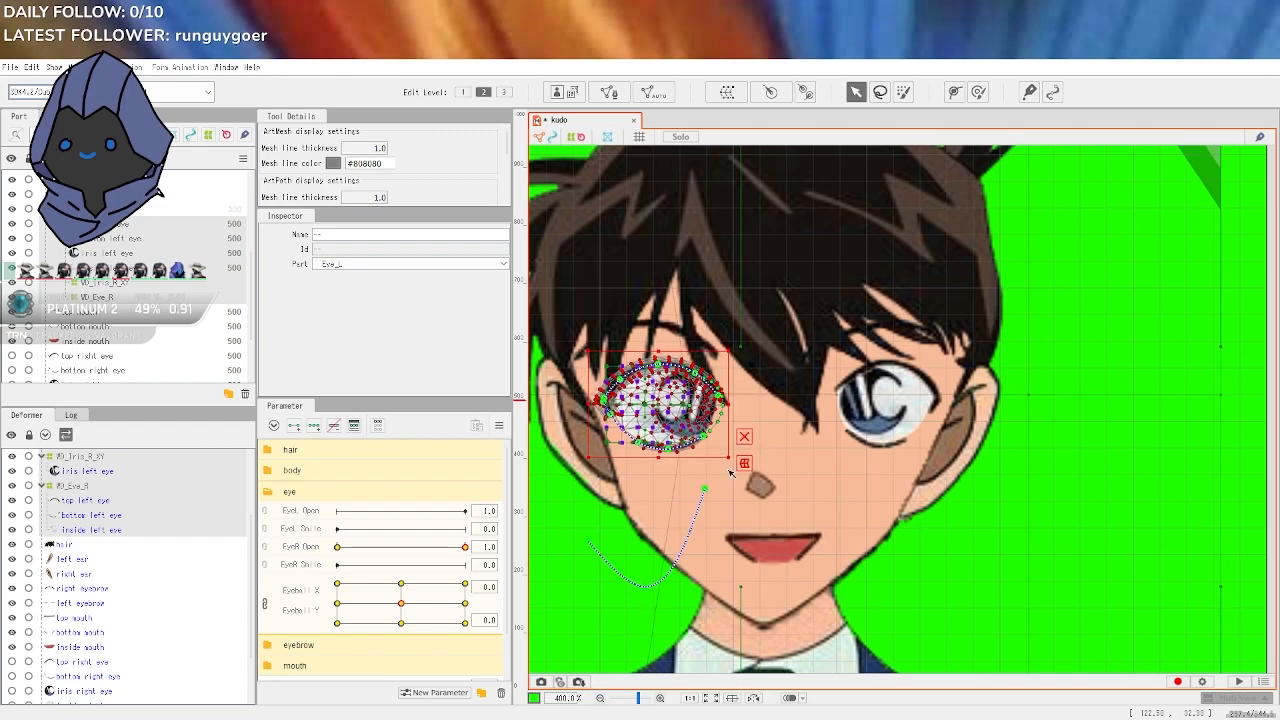
key(ctrl+z)
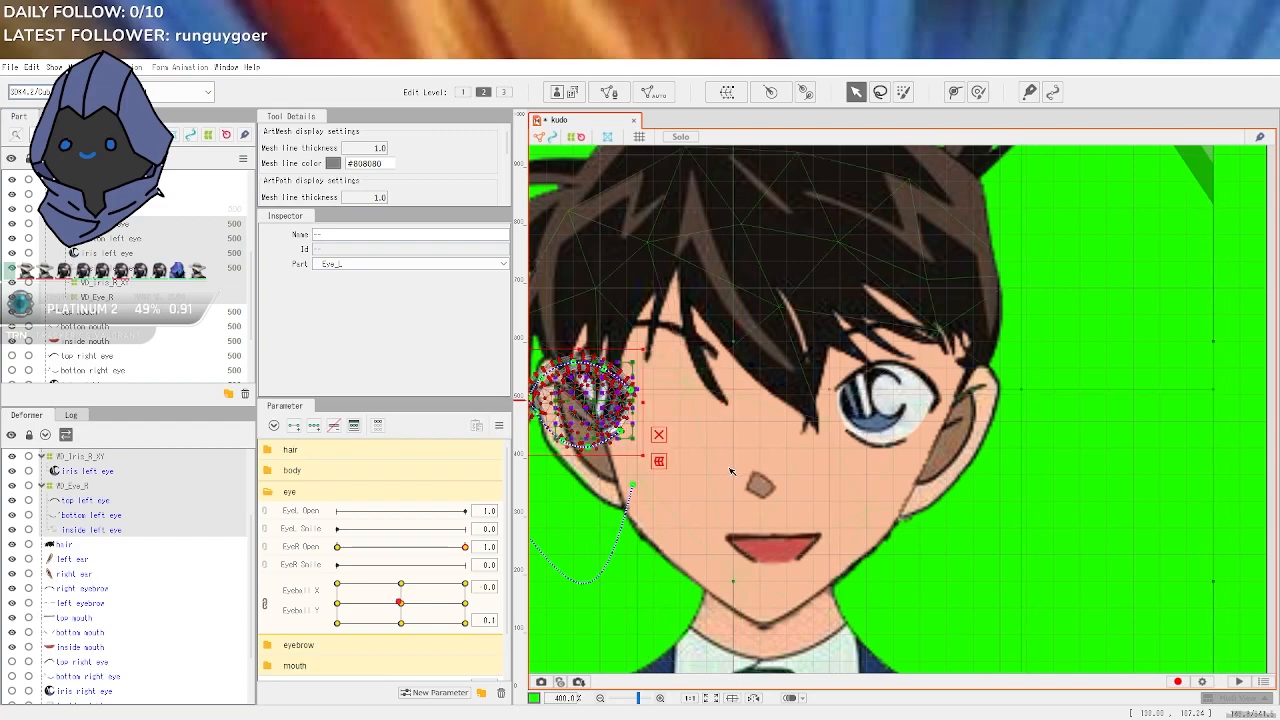
key(ctrl+z)
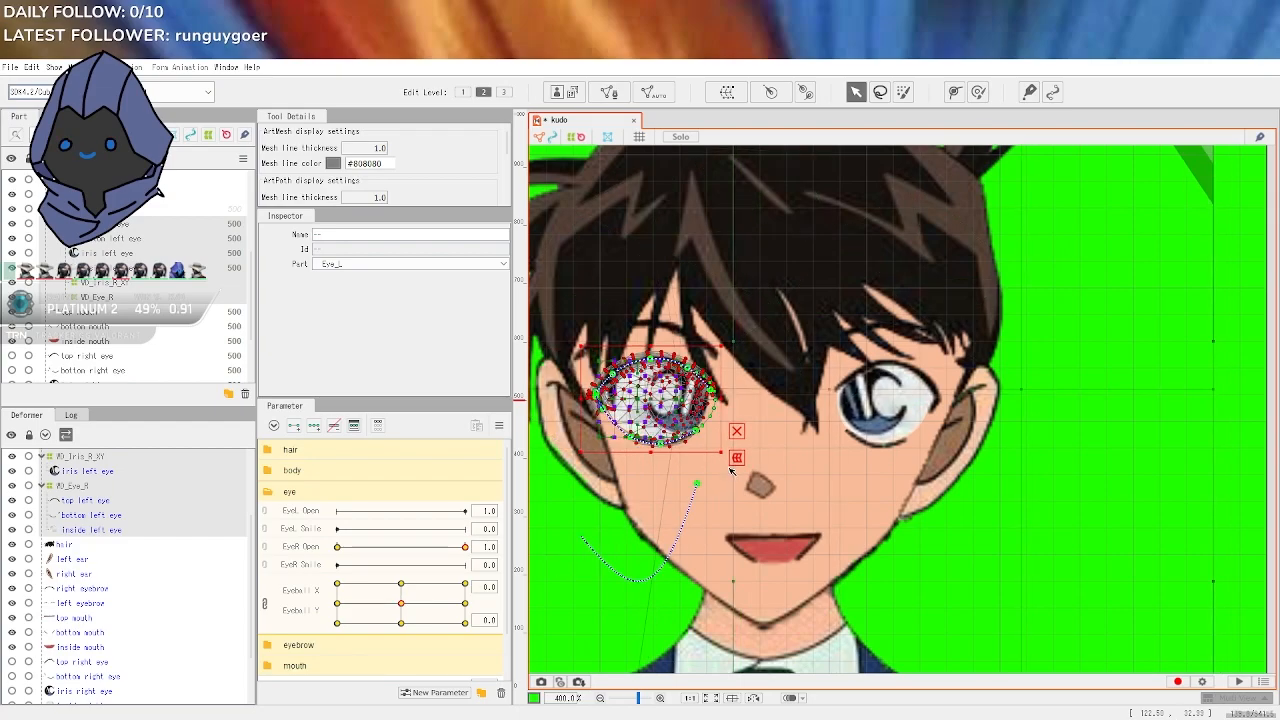
click(1245, 445)
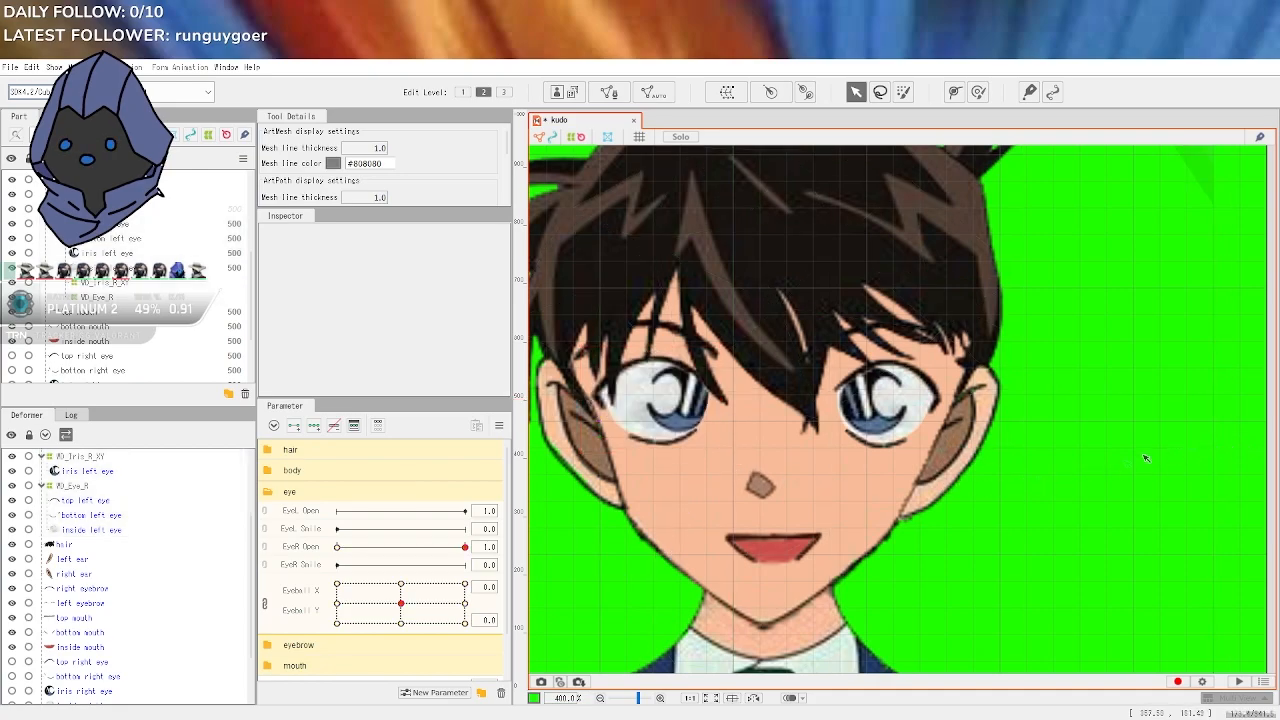
scroll(671, 484, down, 1)
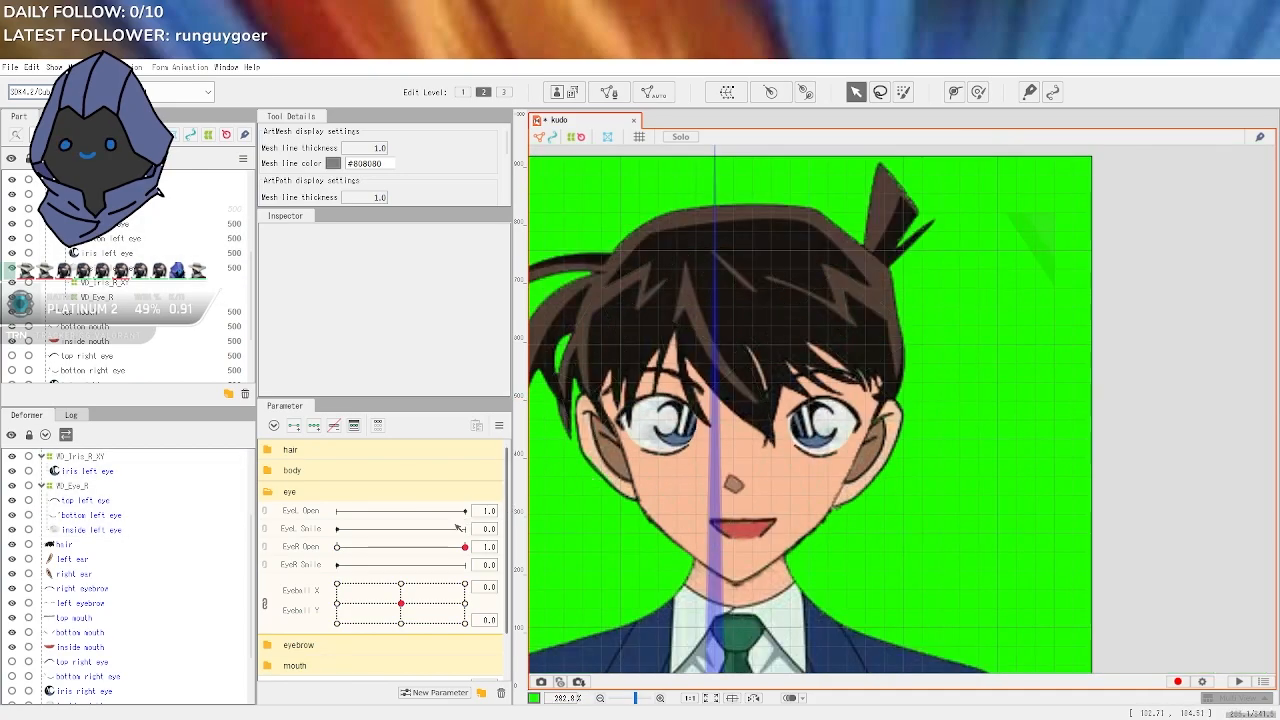
Center the Eyeball X and Y parameters and test the EyeR Open and EyeL Open parameters, returning both to 1.0
mouse_move(401, 603)
mouse_down()
mouse_move(443, 580)
mouse_move(345, 617)
mouse_move(466, 610)
mouse_move(403, 588)
mouse_move(404, 624)
mouse_move(400, 603)
mouse_up()
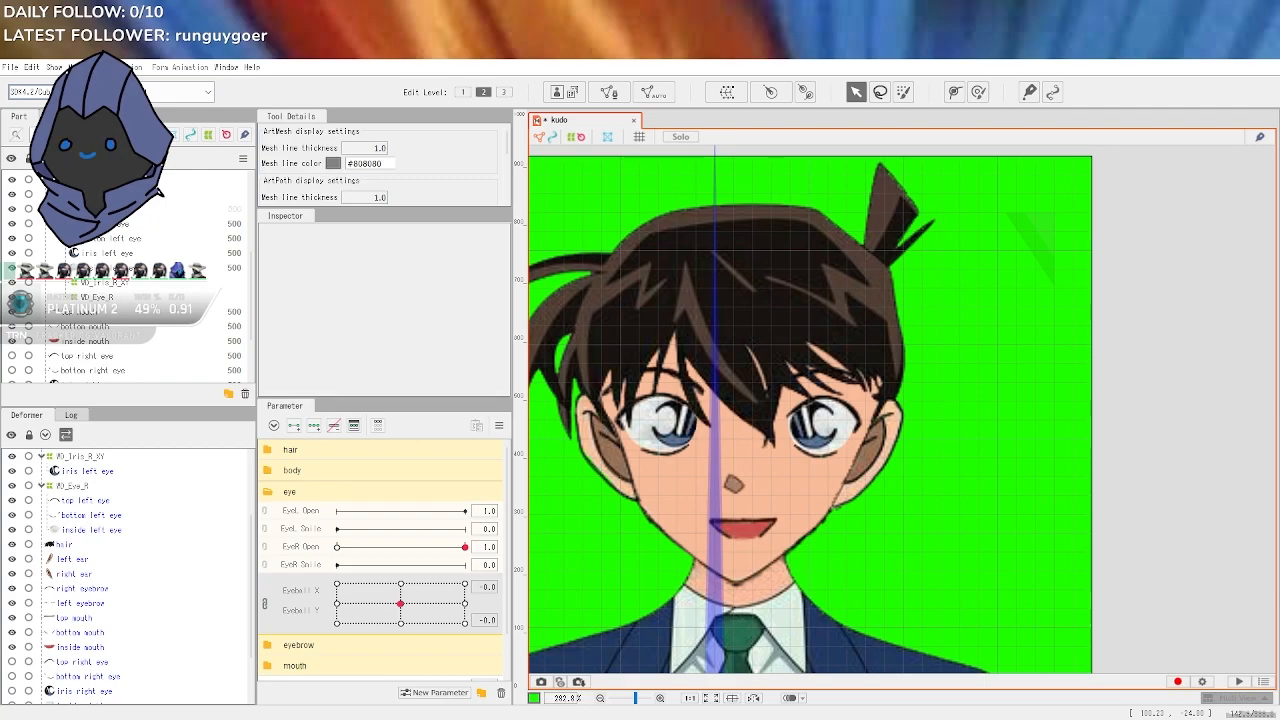
mouse_move(468, 551)
mouse_down()
mouse_move(303, 556)
mouse_move(490, 557)
mouse_up()
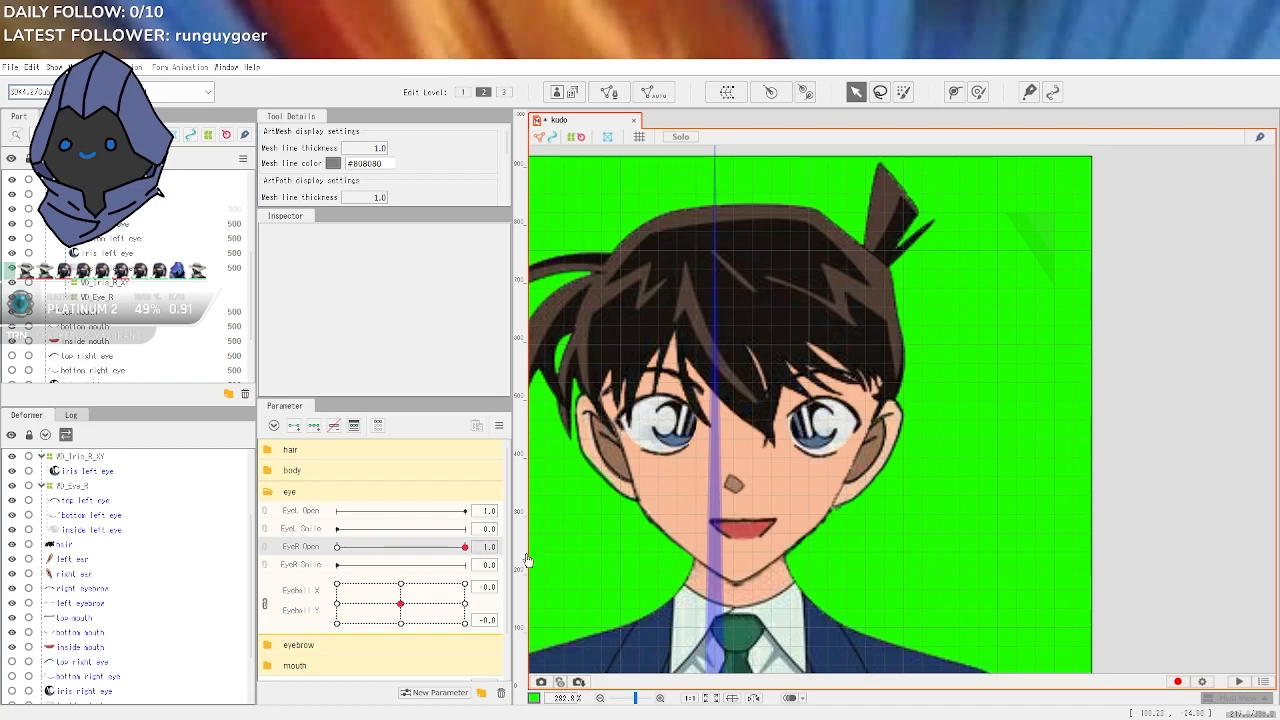
scroll(573, 451, up, 2)
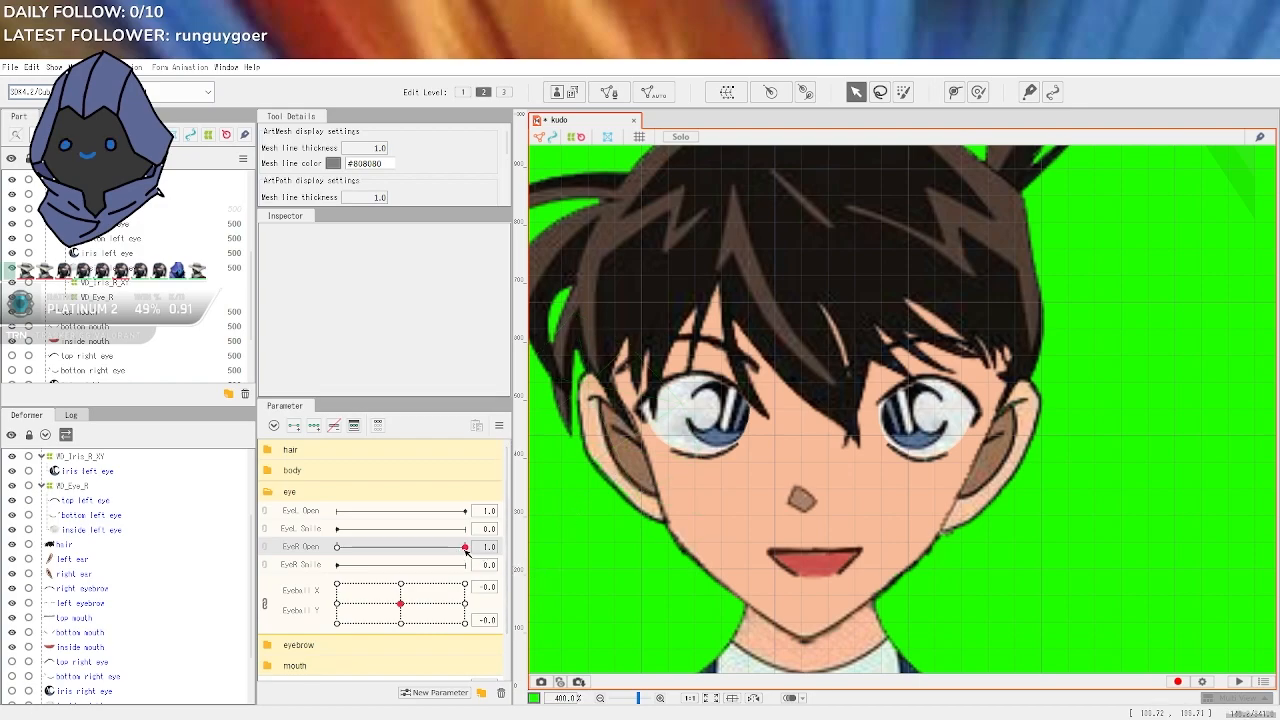
click(429, 514)
drag(384, 516, 522, 516)
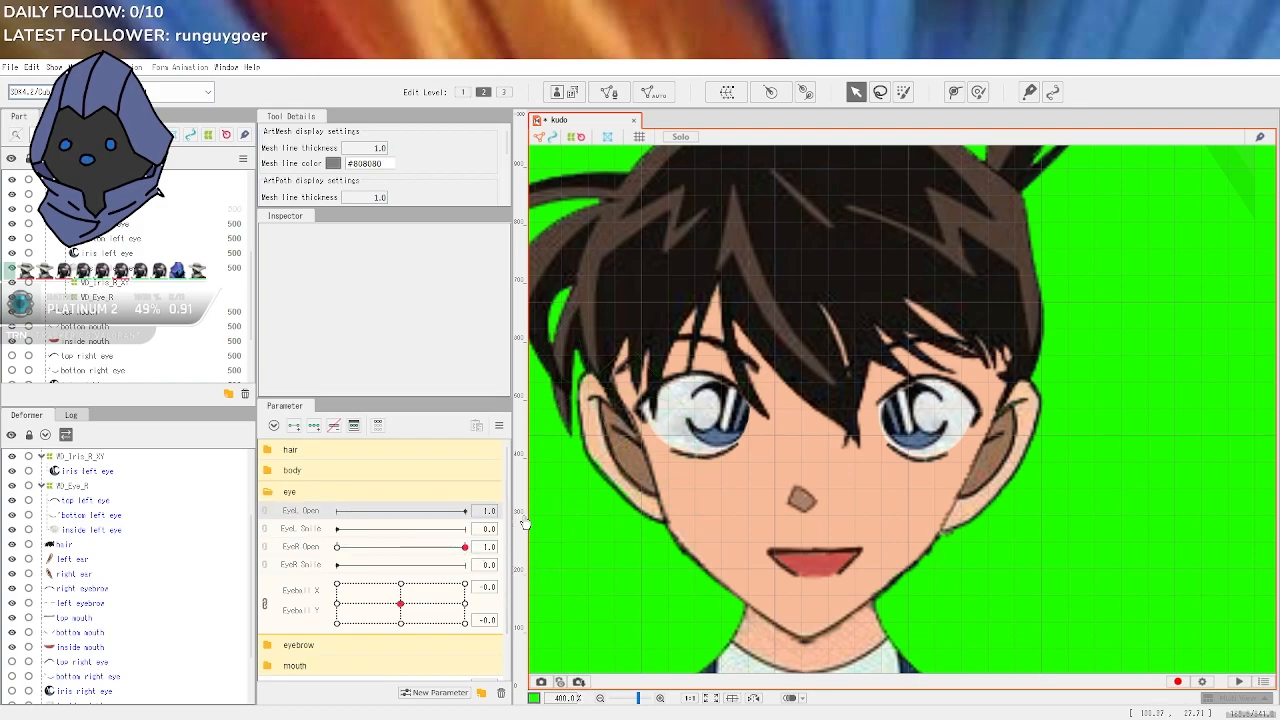
click(466, 548)
mouse_move(466, 548)
mouse_down()
mouse_move(340, 548)
mouse_move(468, 548)
mouse_up()
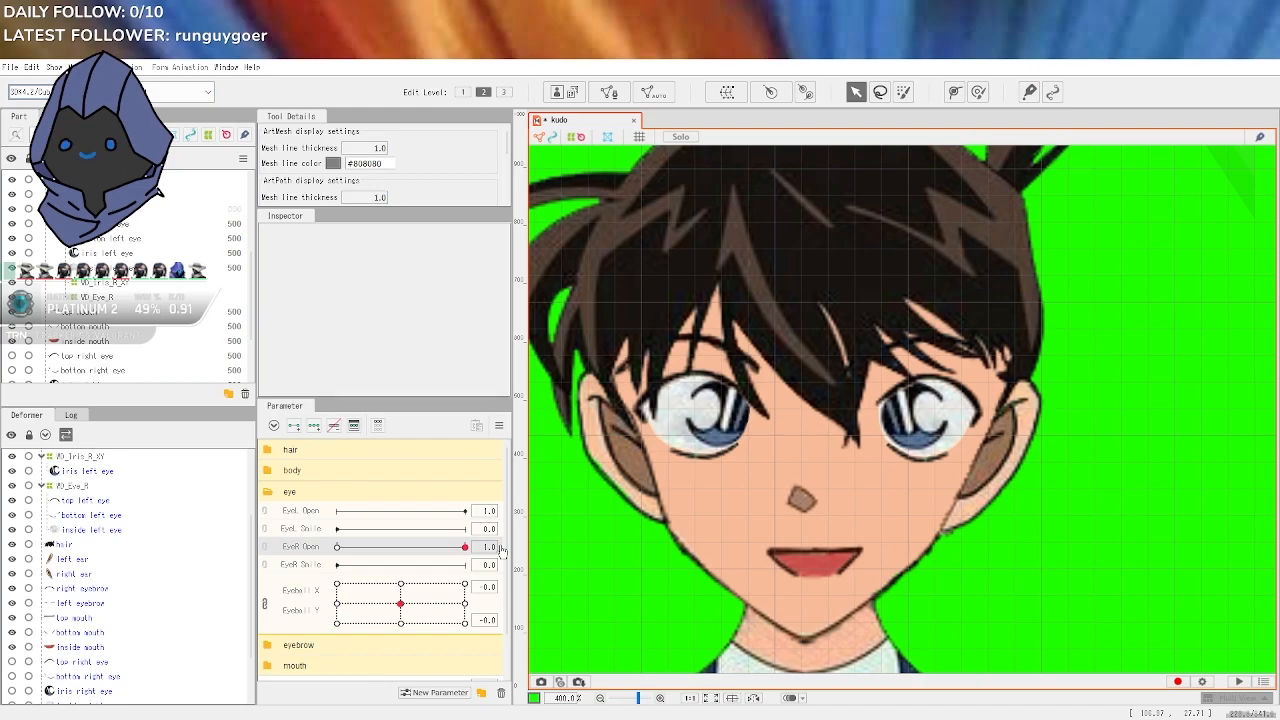
mouse_move(465, 547)
mouse_down()
mouse_move(300, 551)
mouse_move(481, 549)
mouse_up()
Undo the pasted and reflected eye copy, going back to an Eye part that holds only the original Eye_R part
key(ctrl+z)
key(ctrl+z)
key(ctrl+z)
key(ctrl+z)
key(ctrl+z)
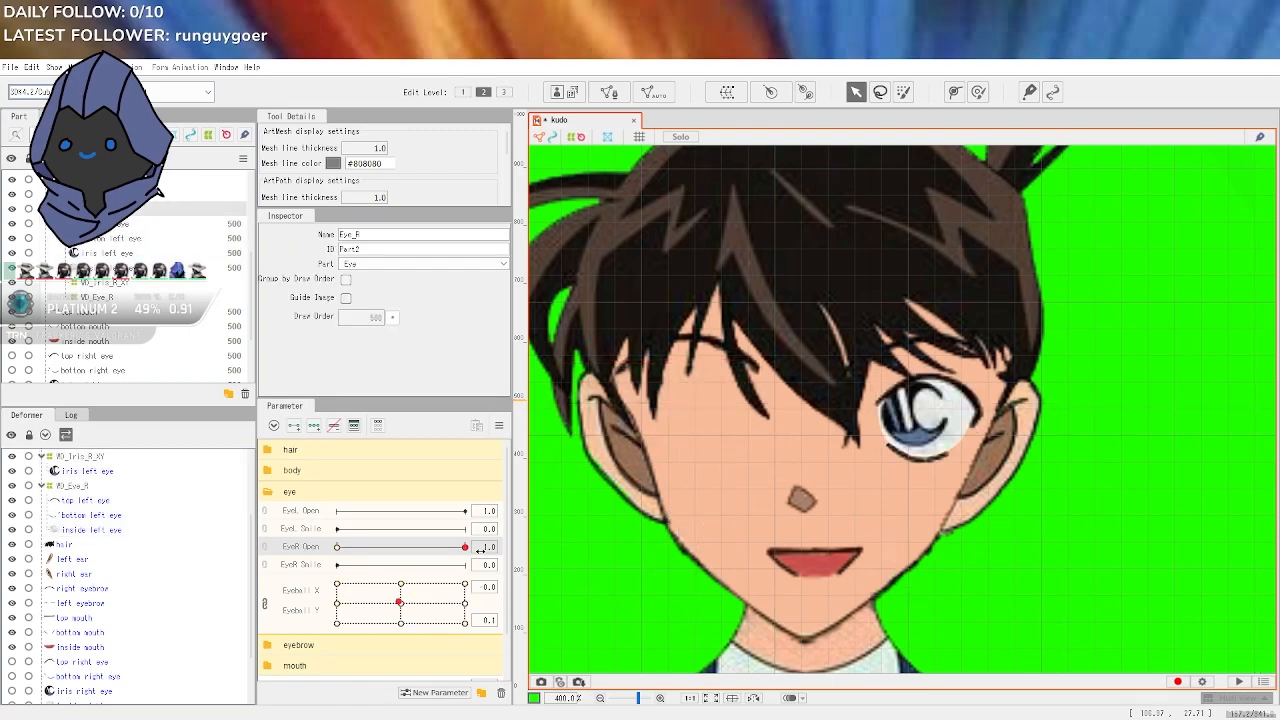
key(ctrl+z)
key(ctrl+z)
key(ctrl+z)
key(ctrl+z)
key(ctrl+z)
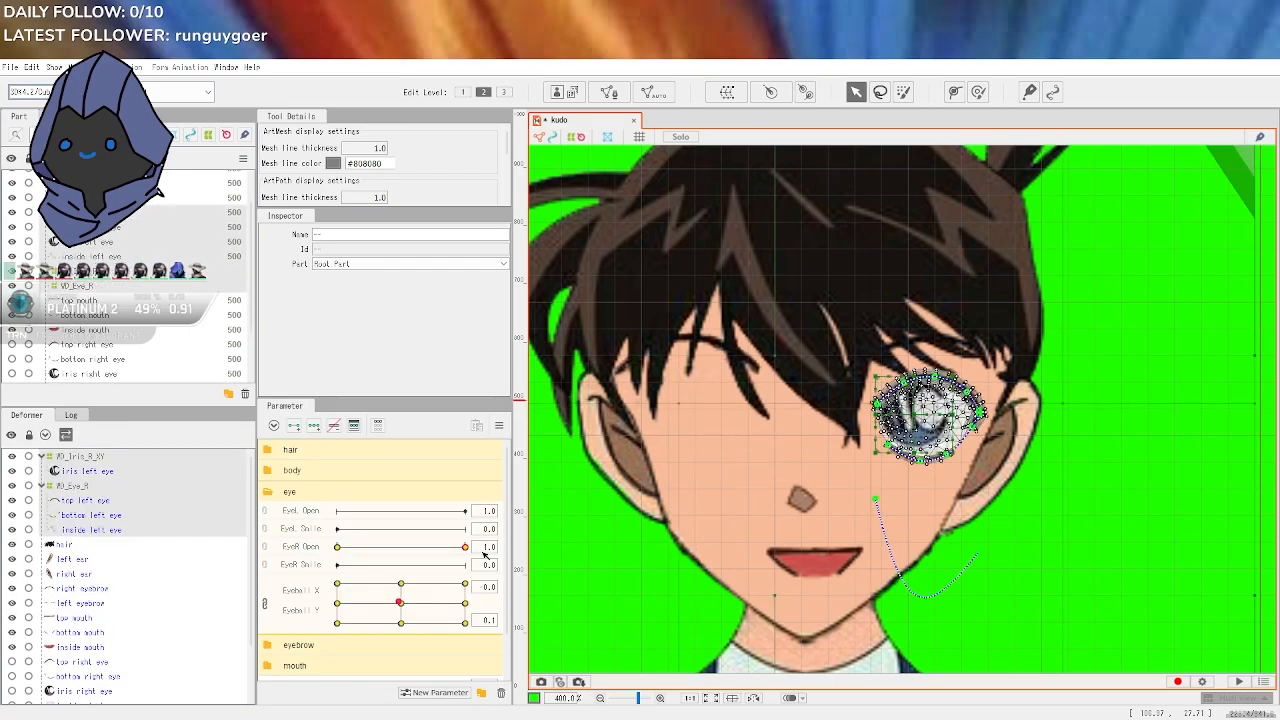
key(ctrl+z)
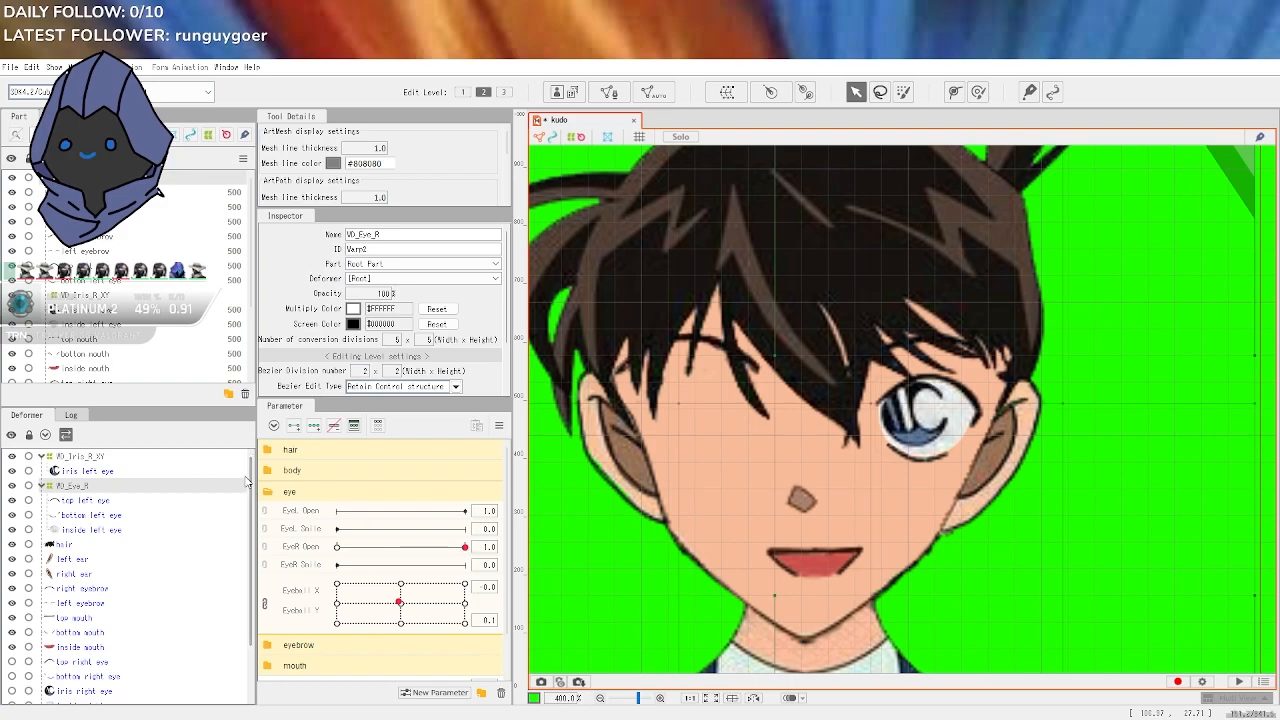
key(ctrl+z)
key(ctrl+z)
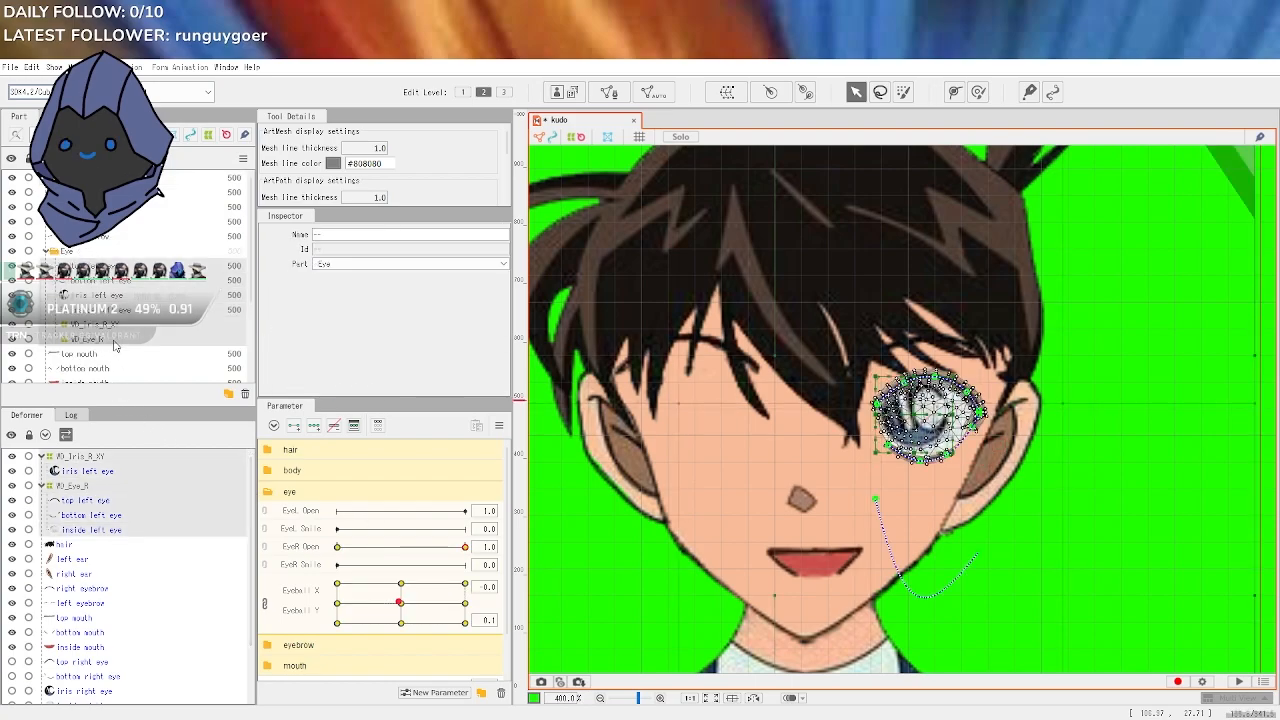
key(ctrl+z)
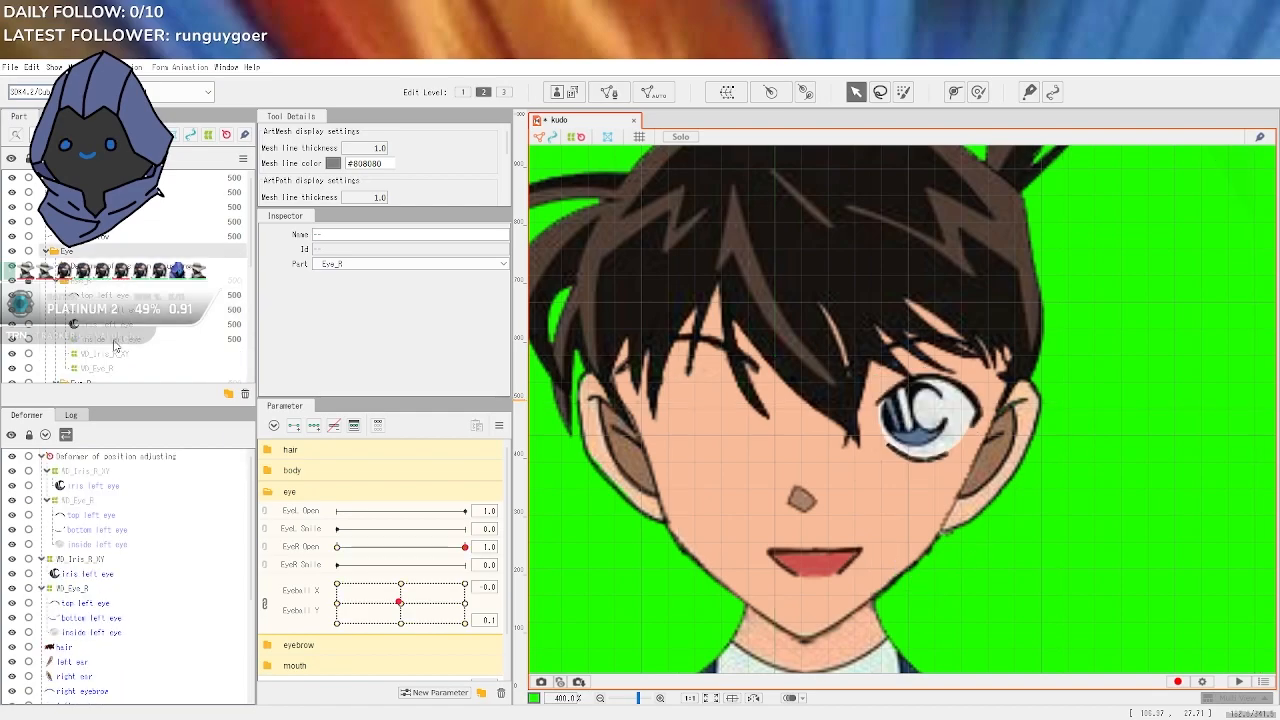
Show the original top right eye, bottom right eye, iris right eye and inside right eye meshes
scroll(115, 343, down, 2)
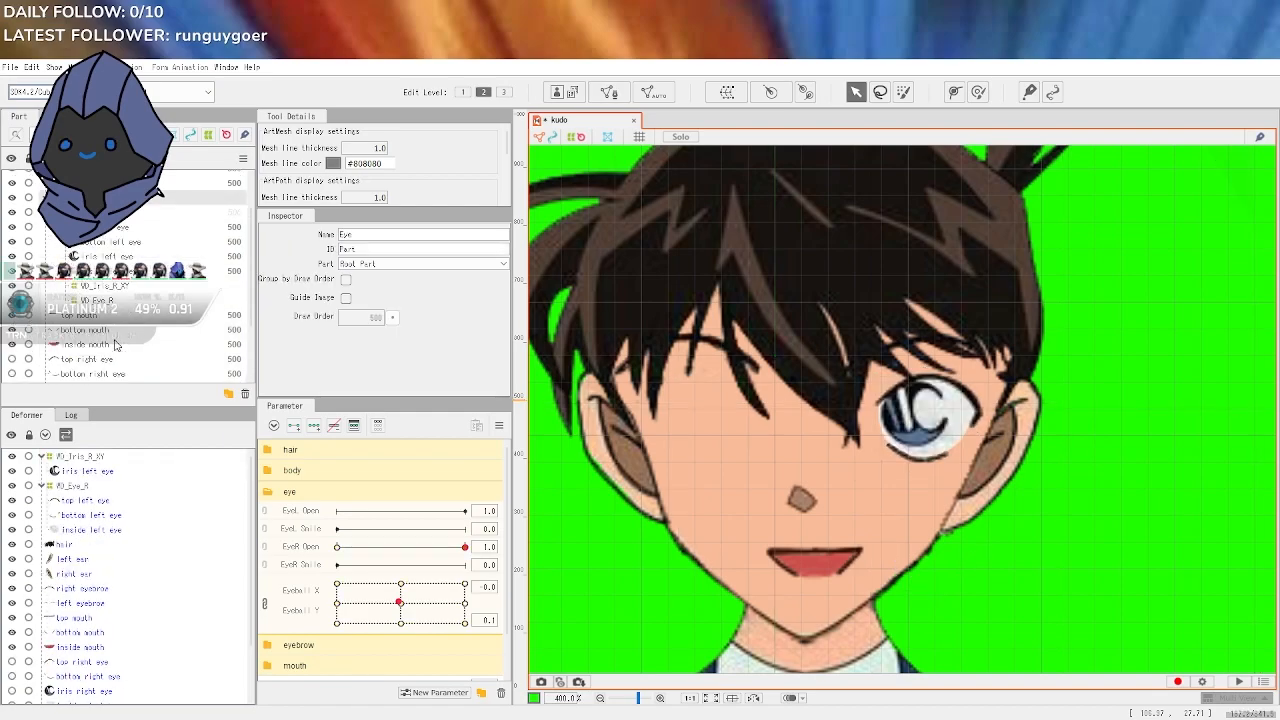
scroll(35, 600, down, 3)
click(12, 595)
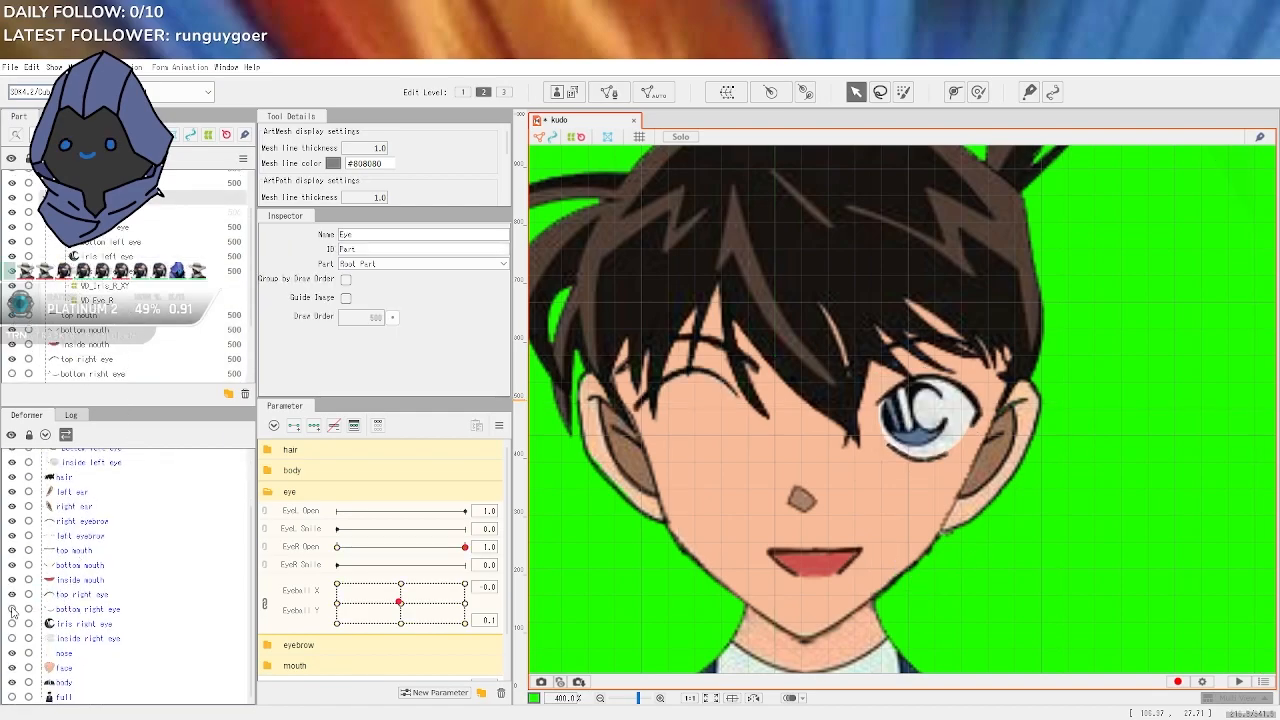
click(12, 609)
click(12, 624)
click(12, 638)
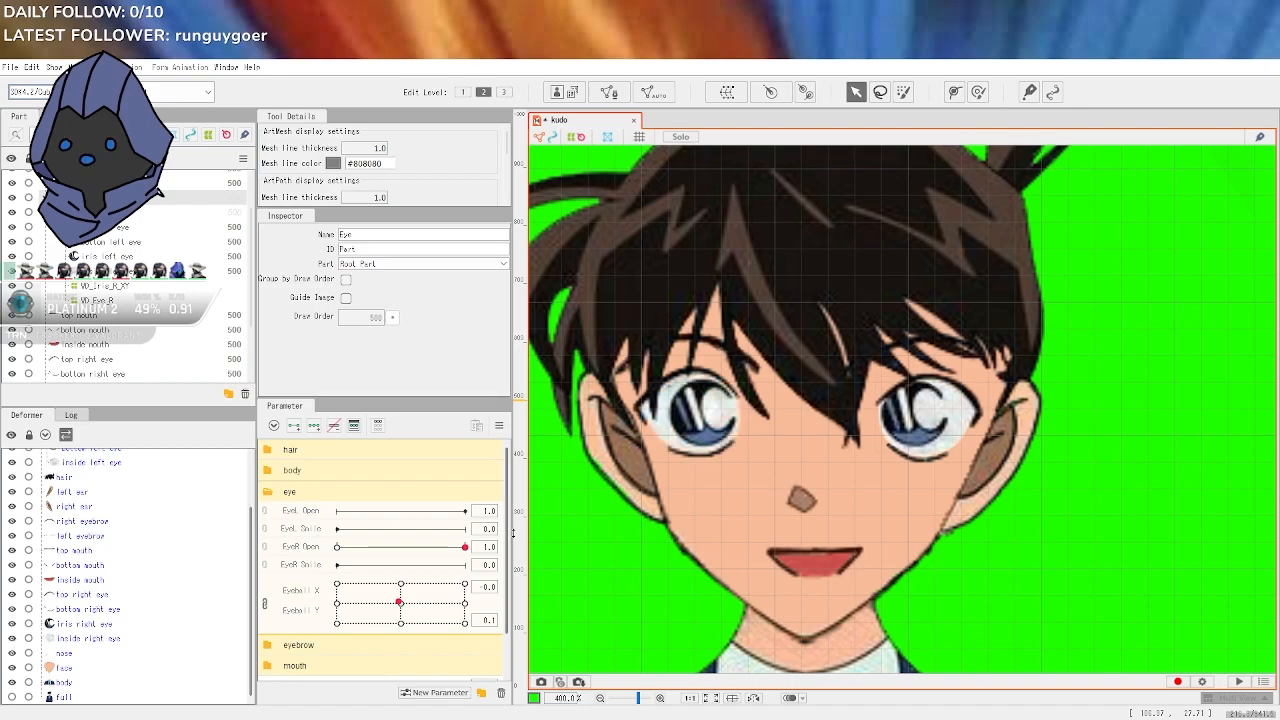
Examine the face at different magnifications, comparing the original right eye with the rigged left eye
scroll(872, 517, down, 4)
click(872, 517)
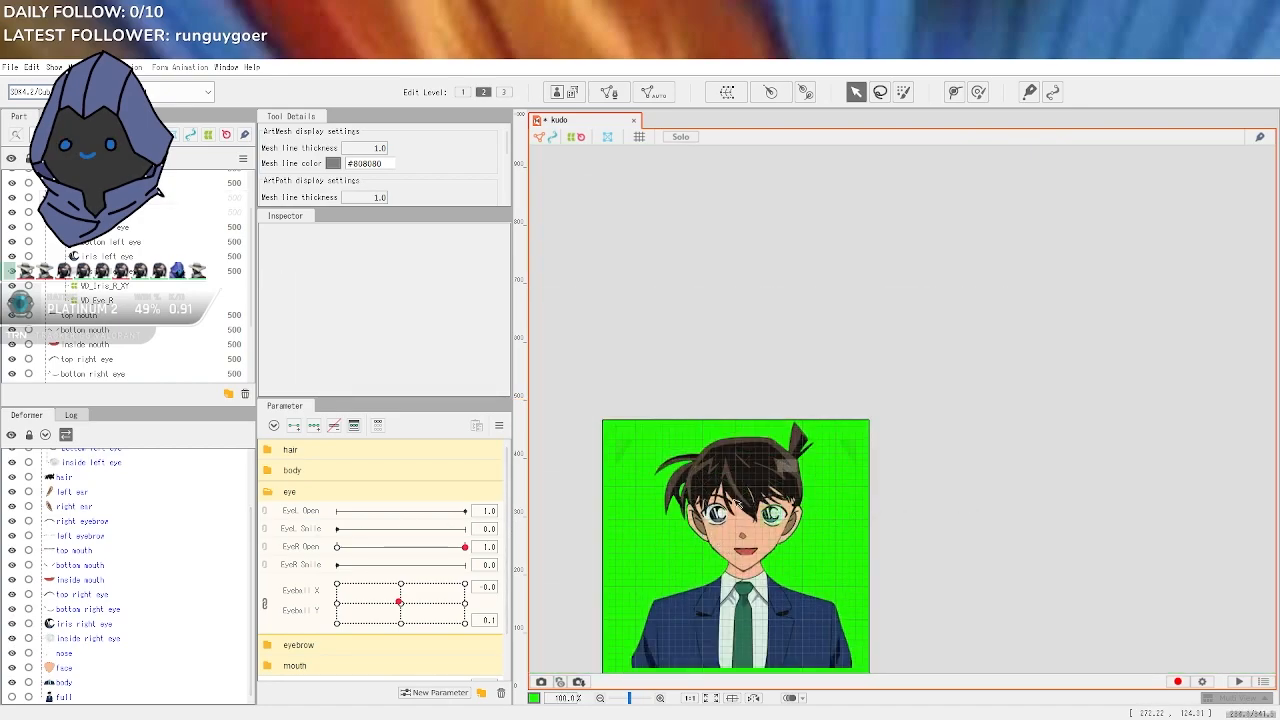
scroll(872, 517, up, 4)
scroll(1118, 627, up, 1)
scroll(1118, 627, down, 5)
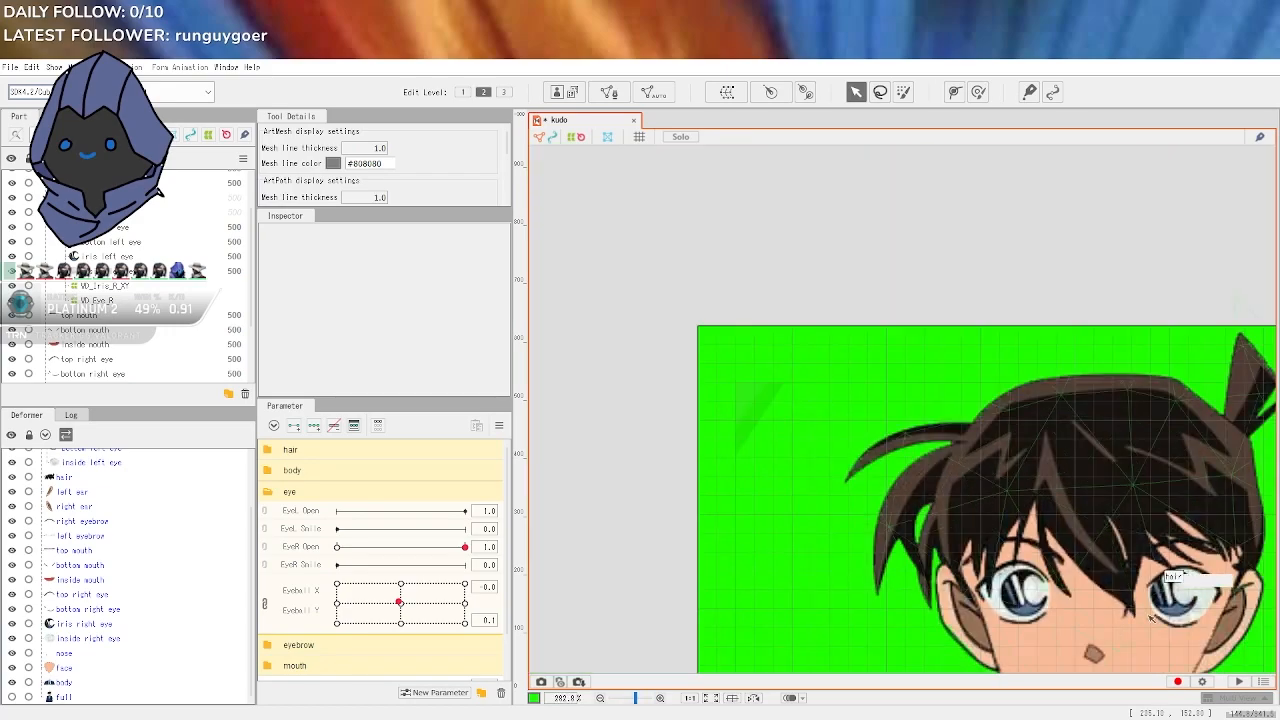
scroll(1241, 614, up, 4)
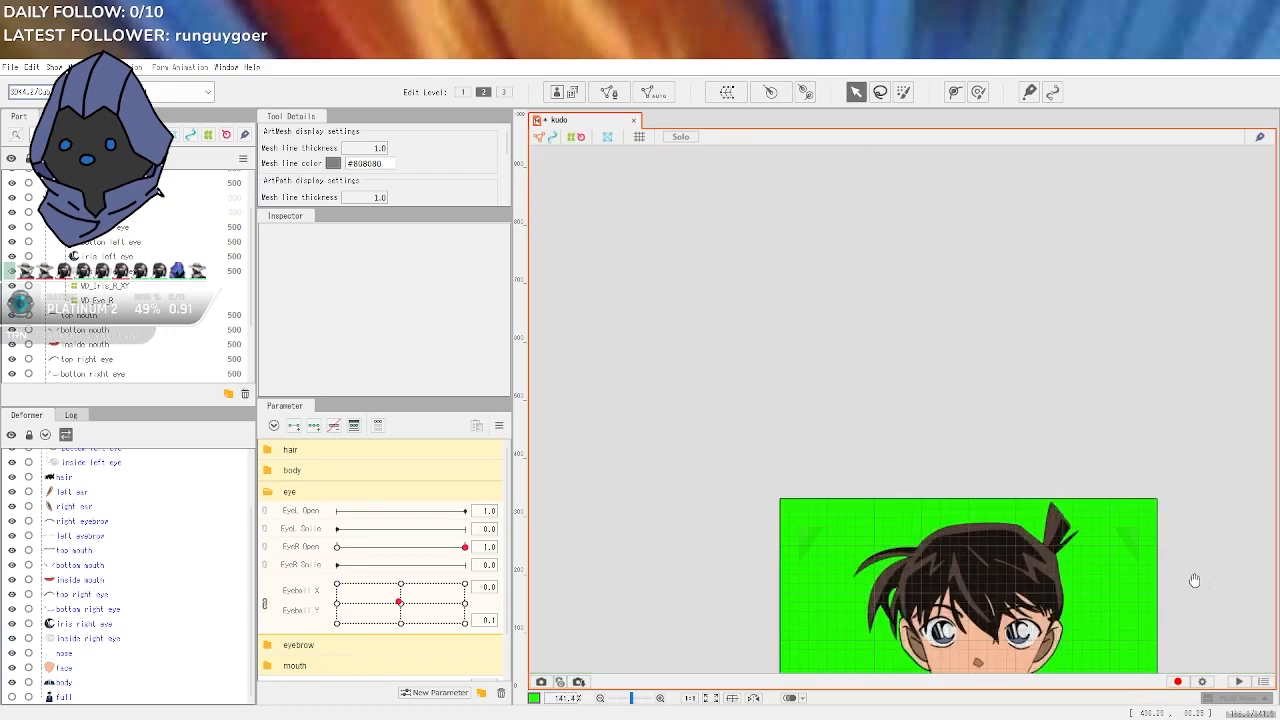
scroll(922, 517, up, 1)
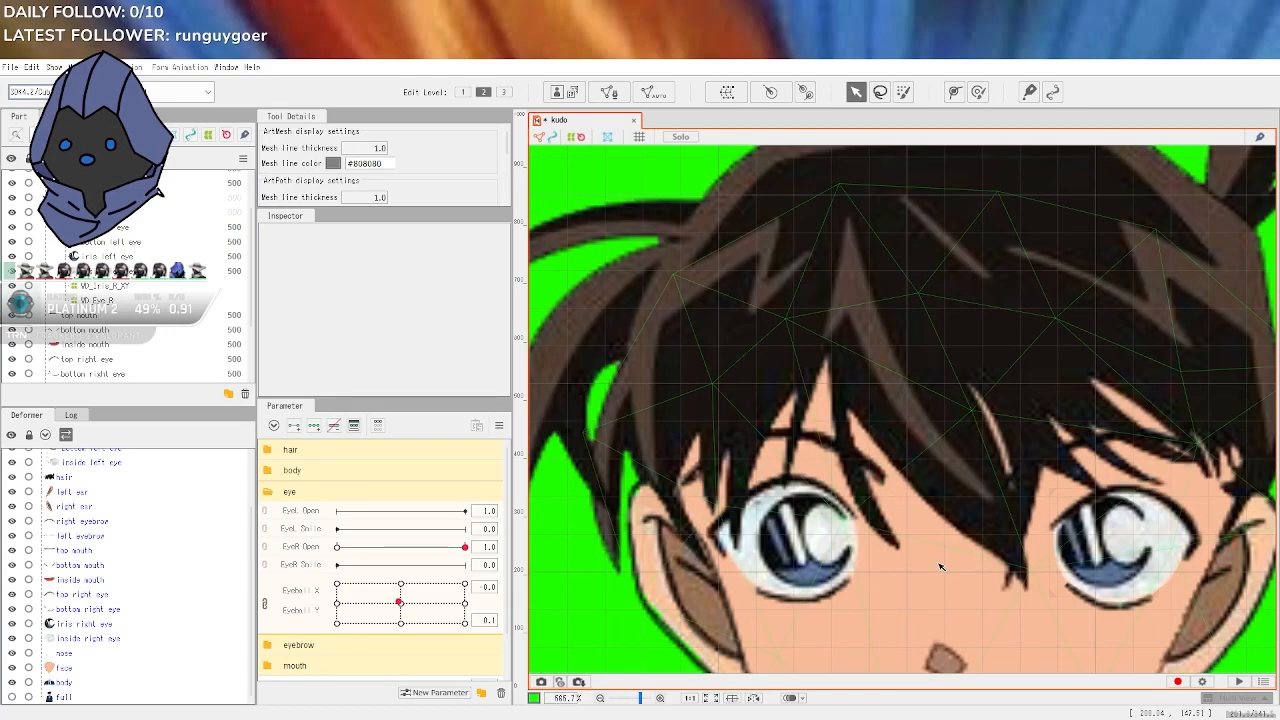
drag(983, 584, 964, 511)
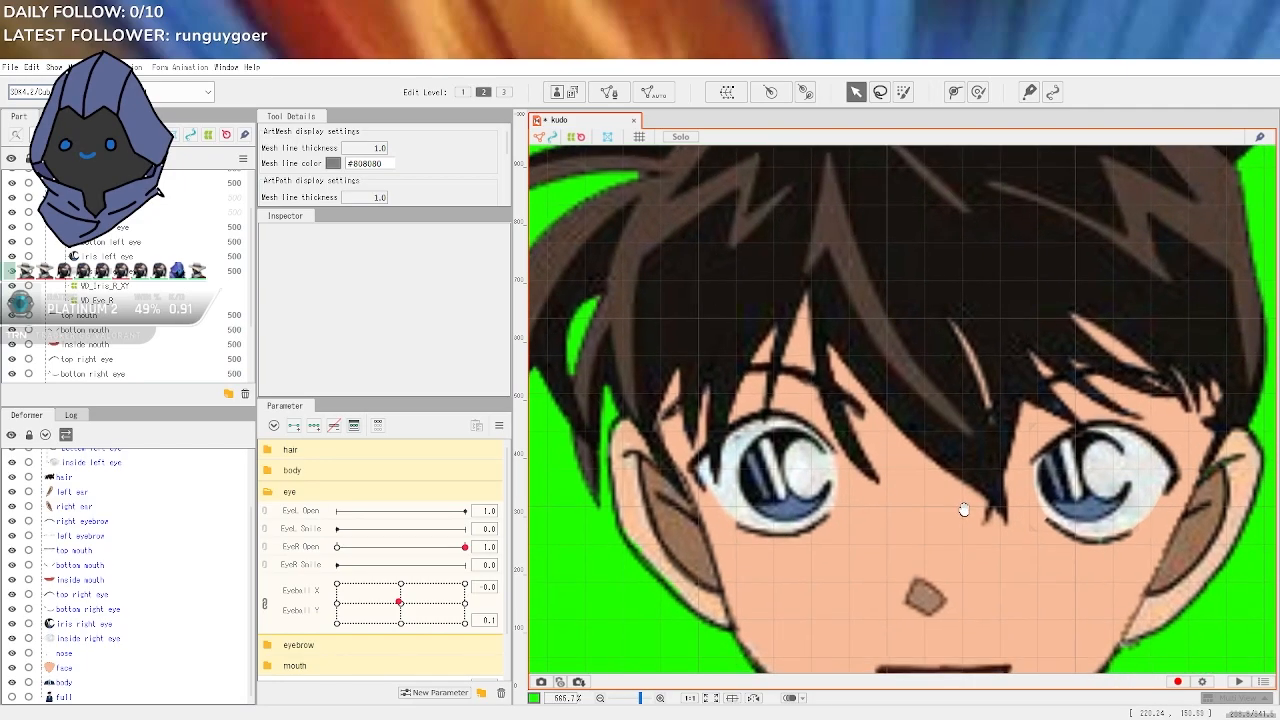
Center the Eyeball X and Y parameters at 0.0 and set EyeR Open to 0.0 to close the rigged eye
drag(399, 602, 401, 602)
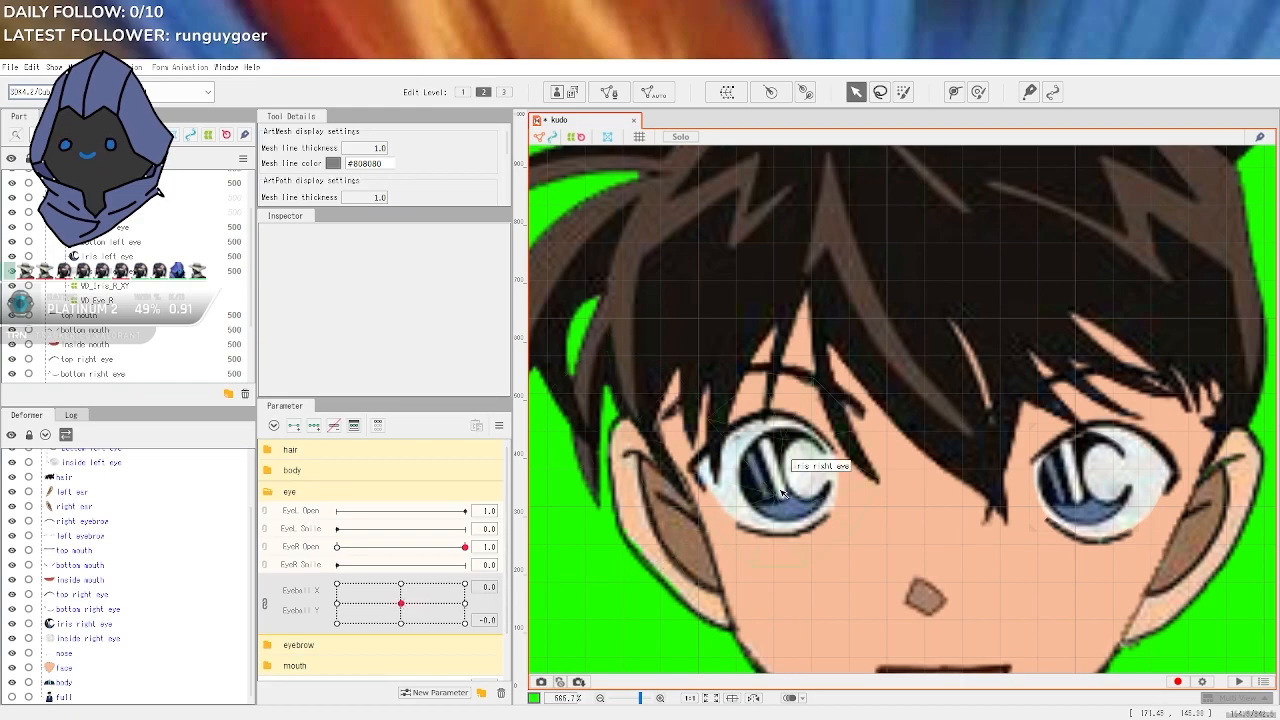
drag(372, 547, 316, 548)
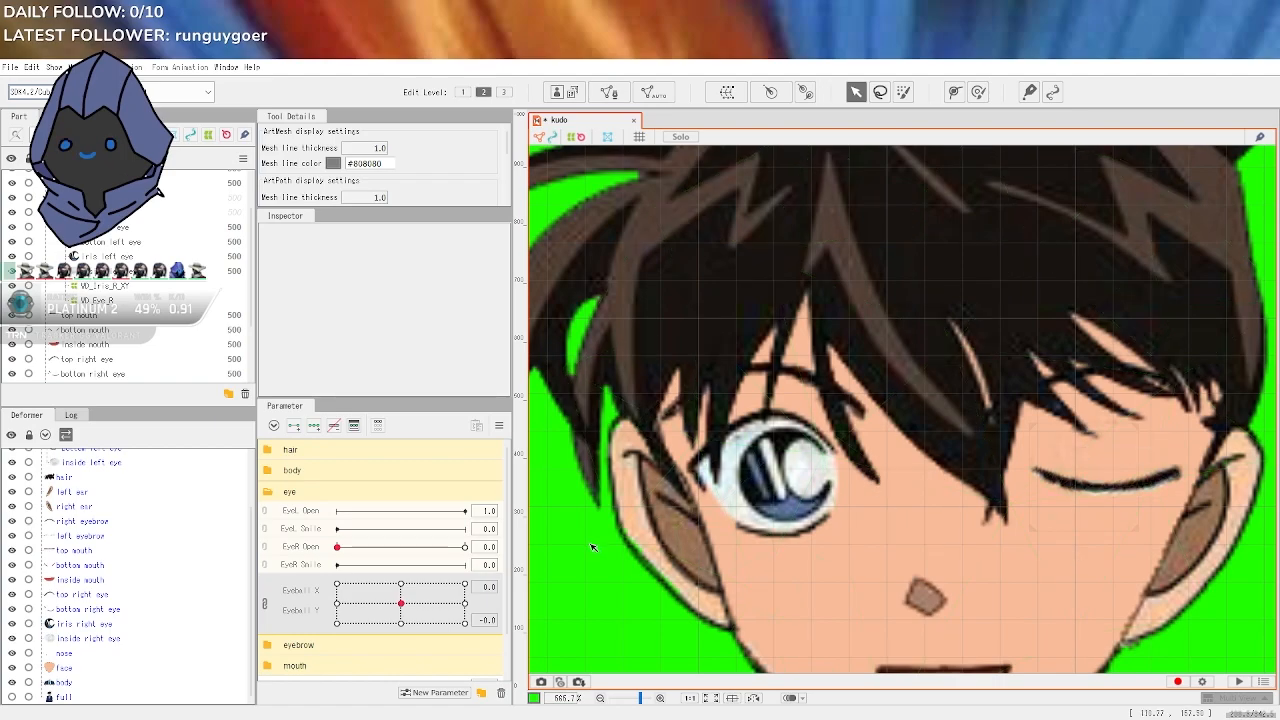
drag(337, 547, 283, 535)
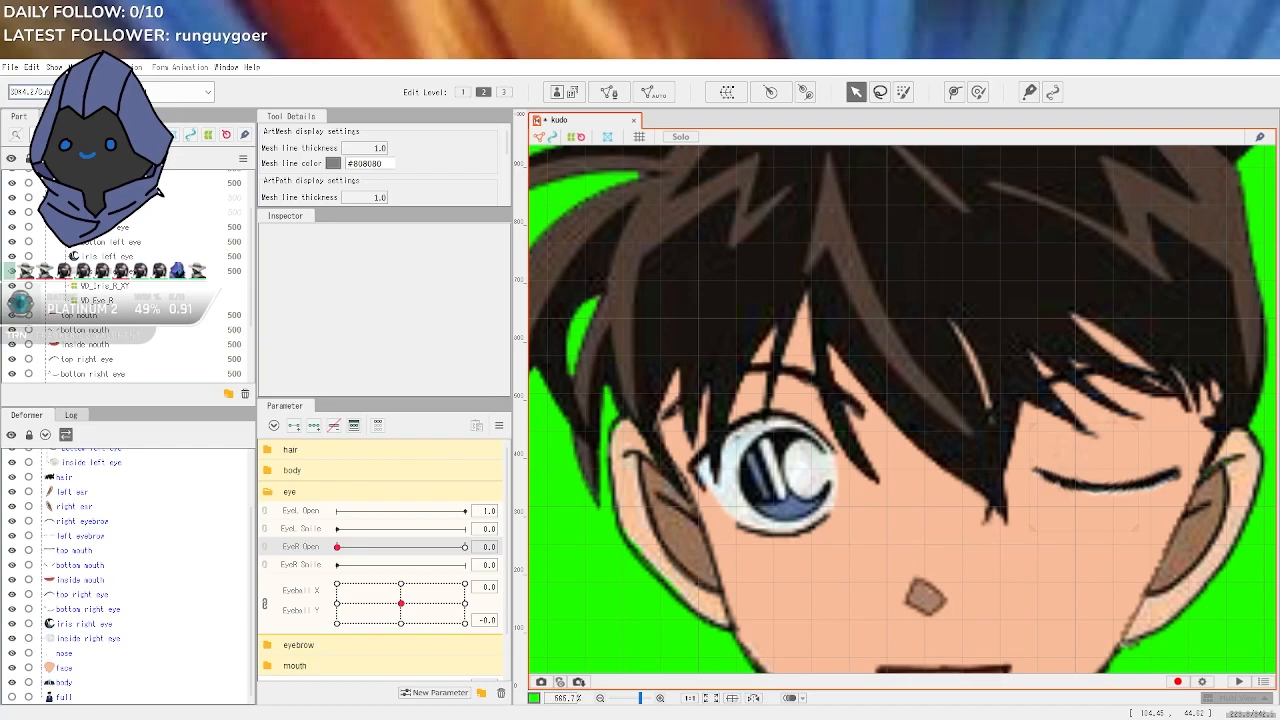
Try to reflect the closed Eye_R meshes and deformers directly without a copy, and undo the reflection
right_click(84, 211)
key(Escape)
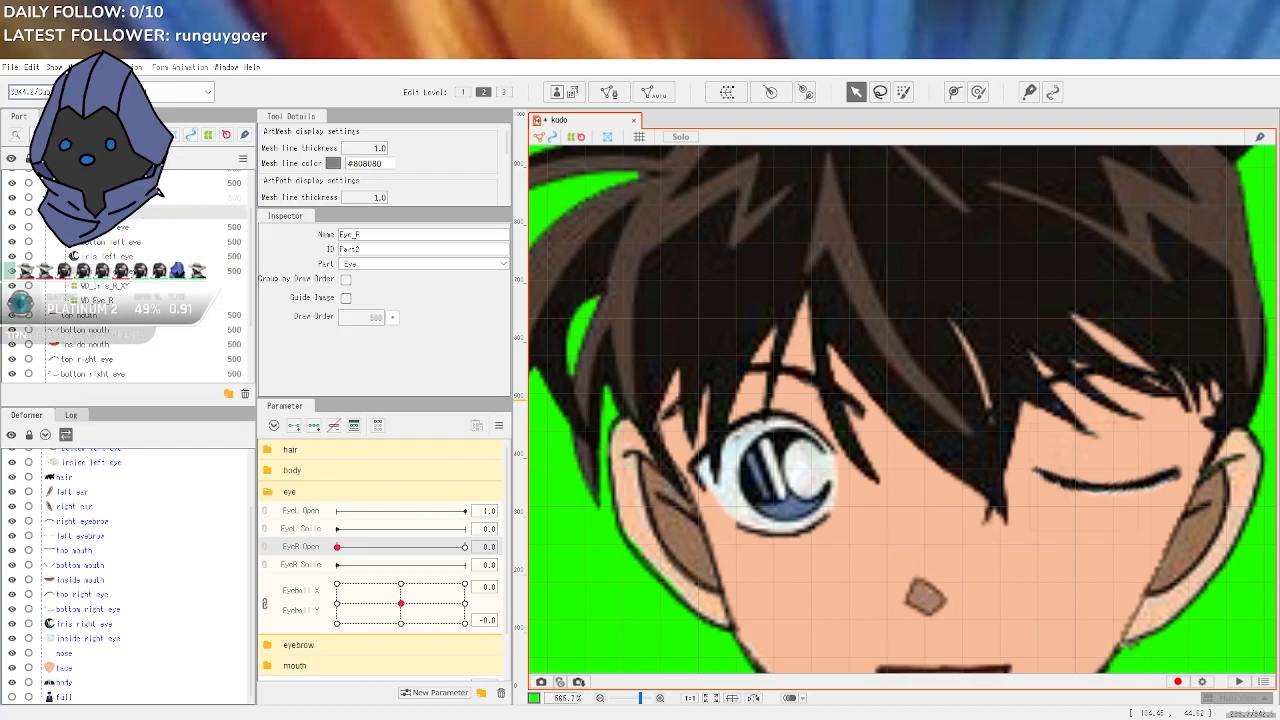
click(112, 227)
shift+click(112, 300)
right_click(103, 271)
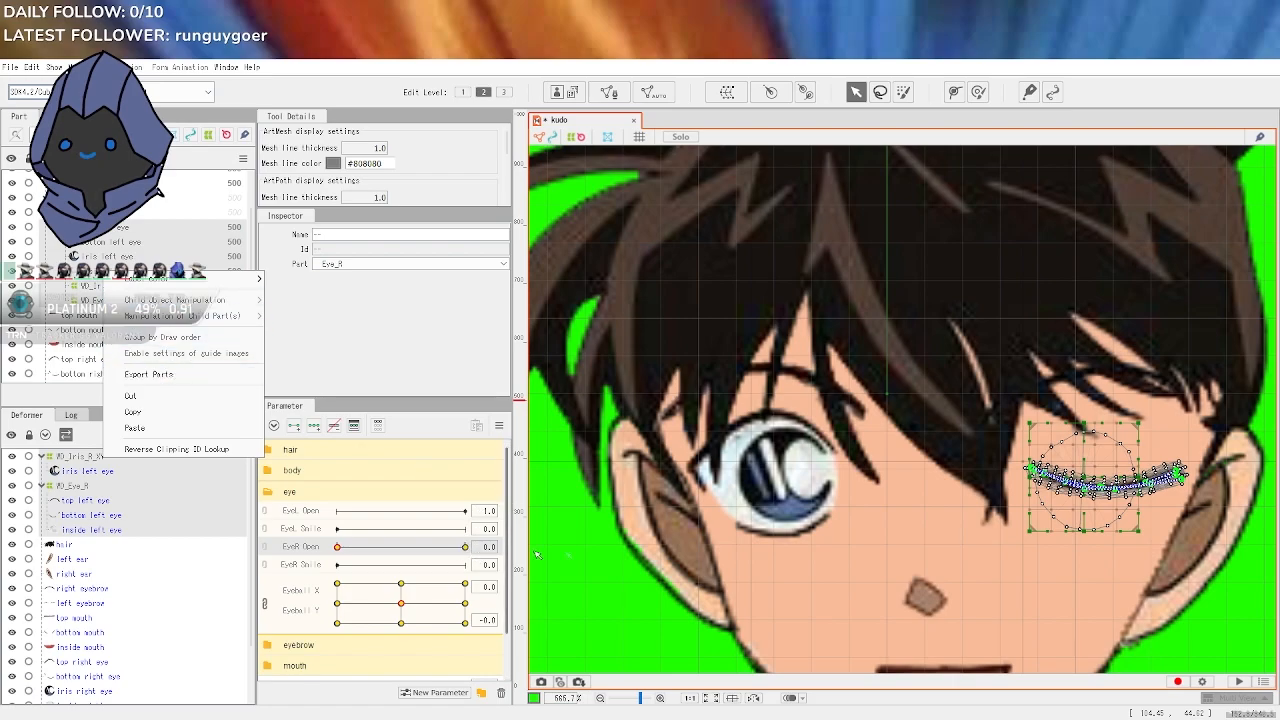
right_click(104, 497)
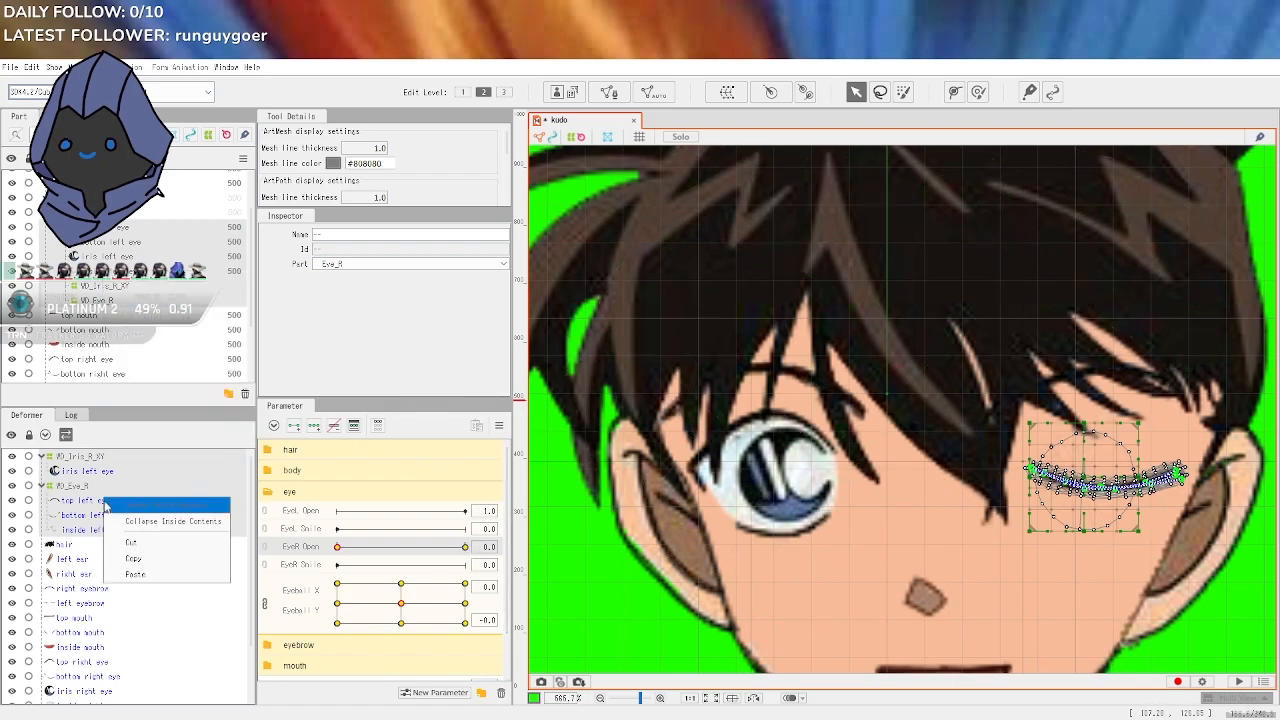
click(1085, 508)
scroll(1130, 610, down, 2)
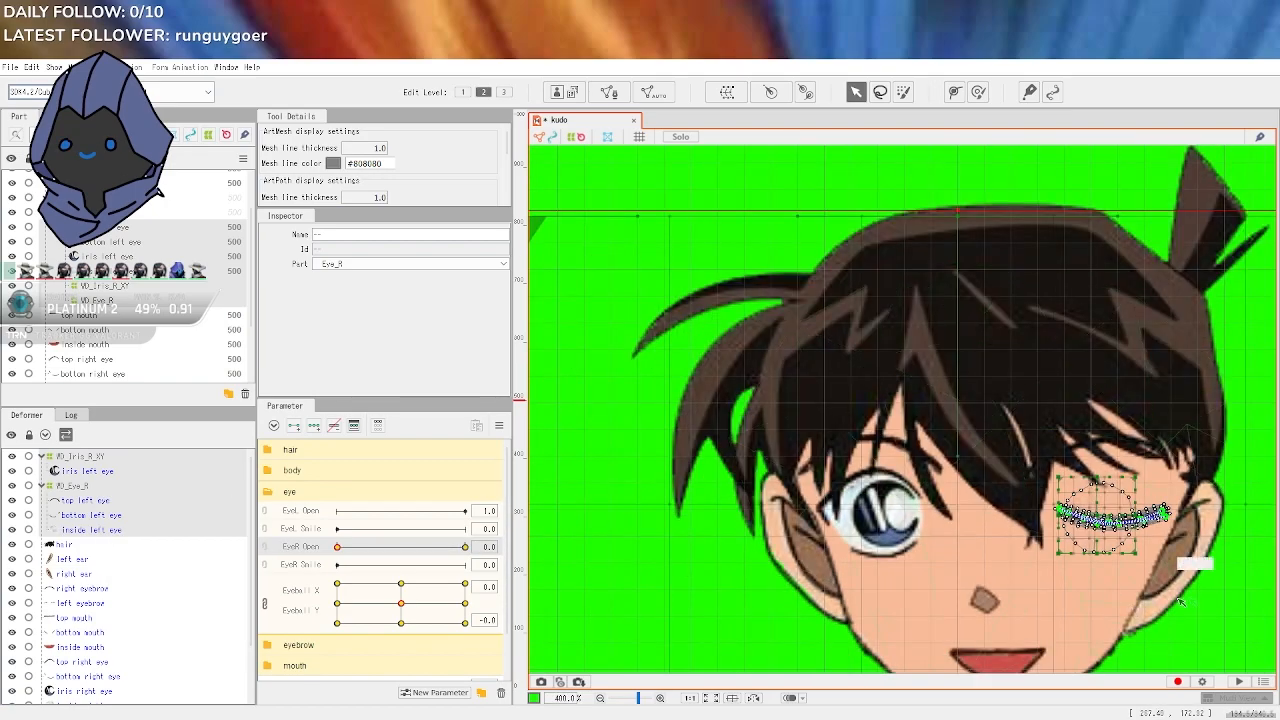
drag(1232, 576, 1046, 440)
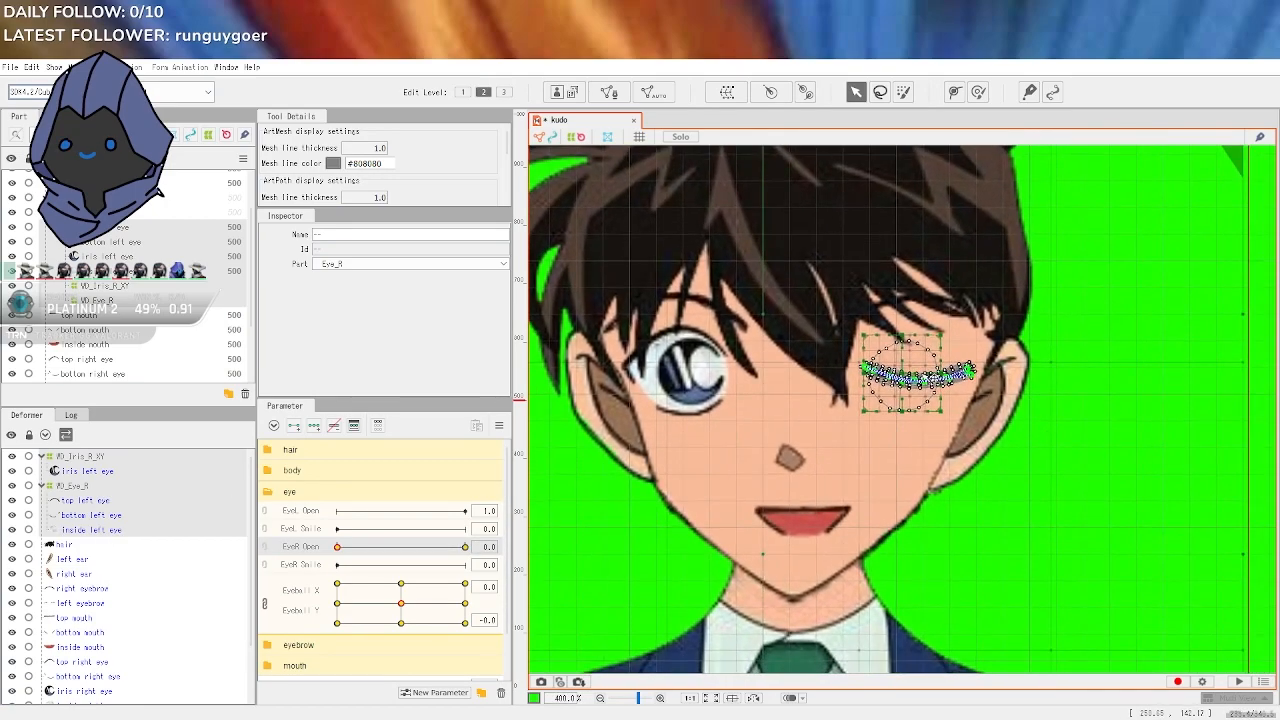
right_click(920, 379)
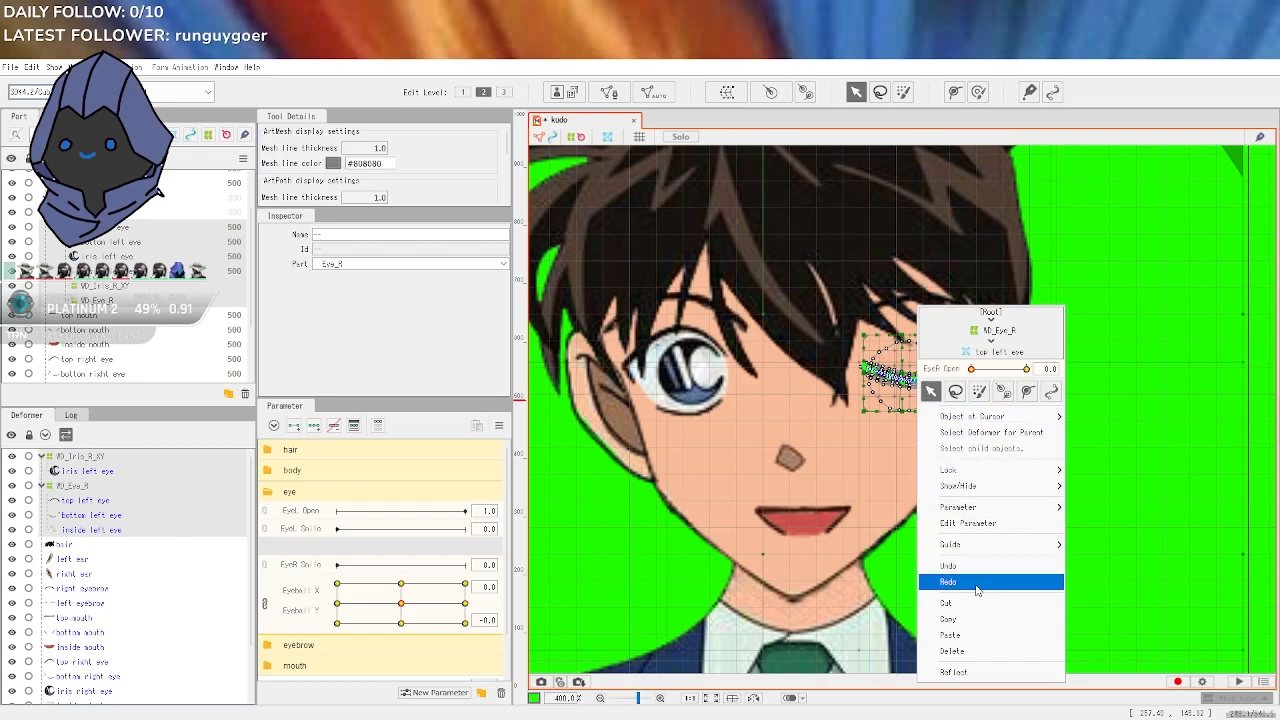
click(989, 672)
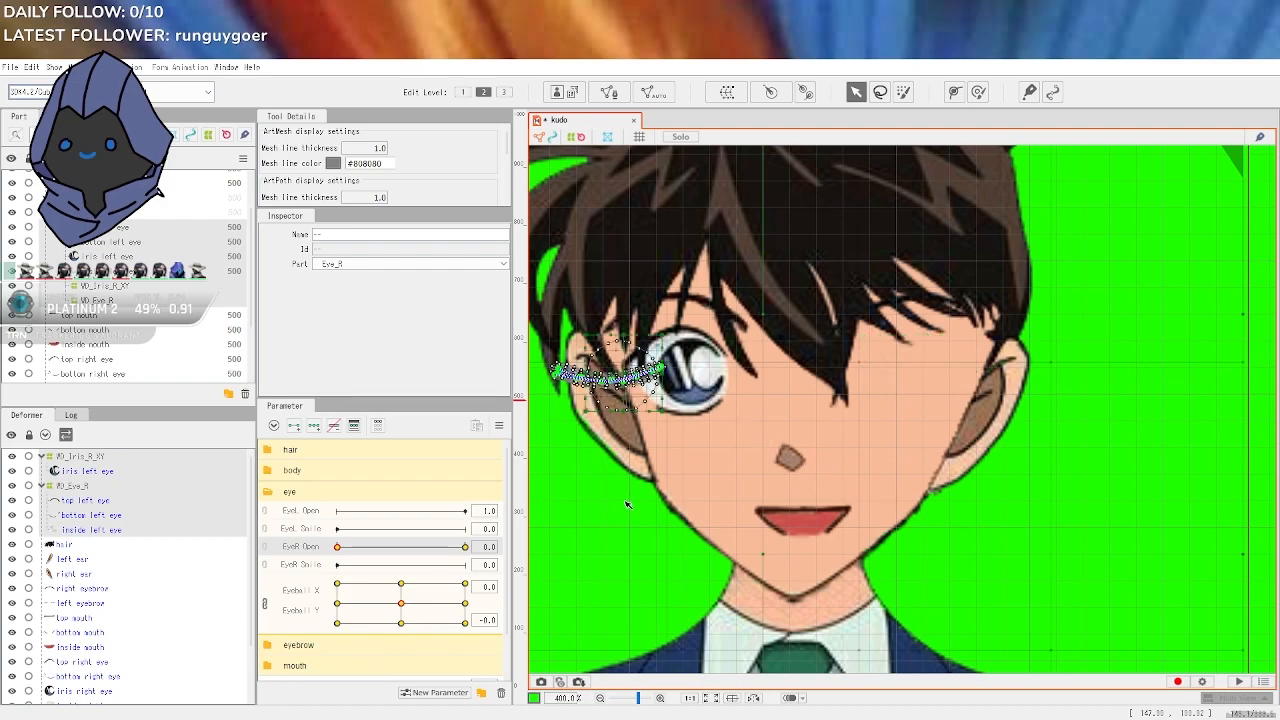
key(ctrl+z)
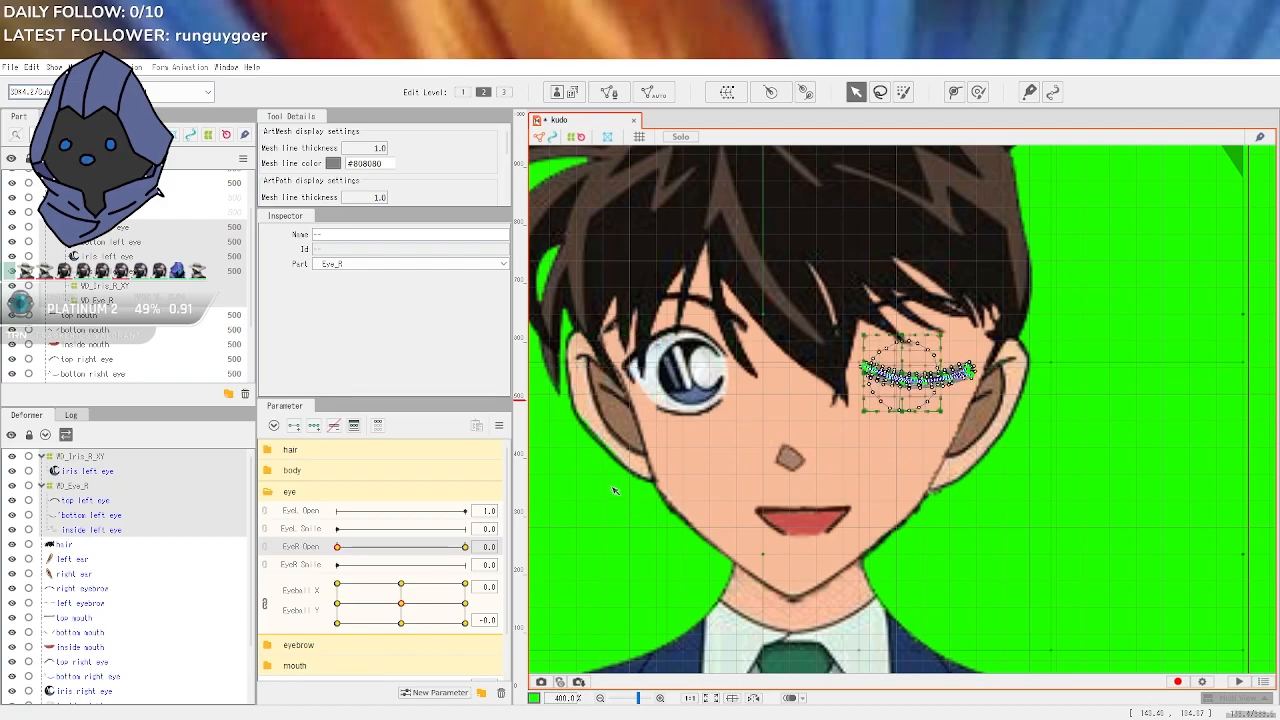
Copy the Eye_R part, paste the copy into the Eye part, and select its position-adjusting deformer
right_click(70, 210)
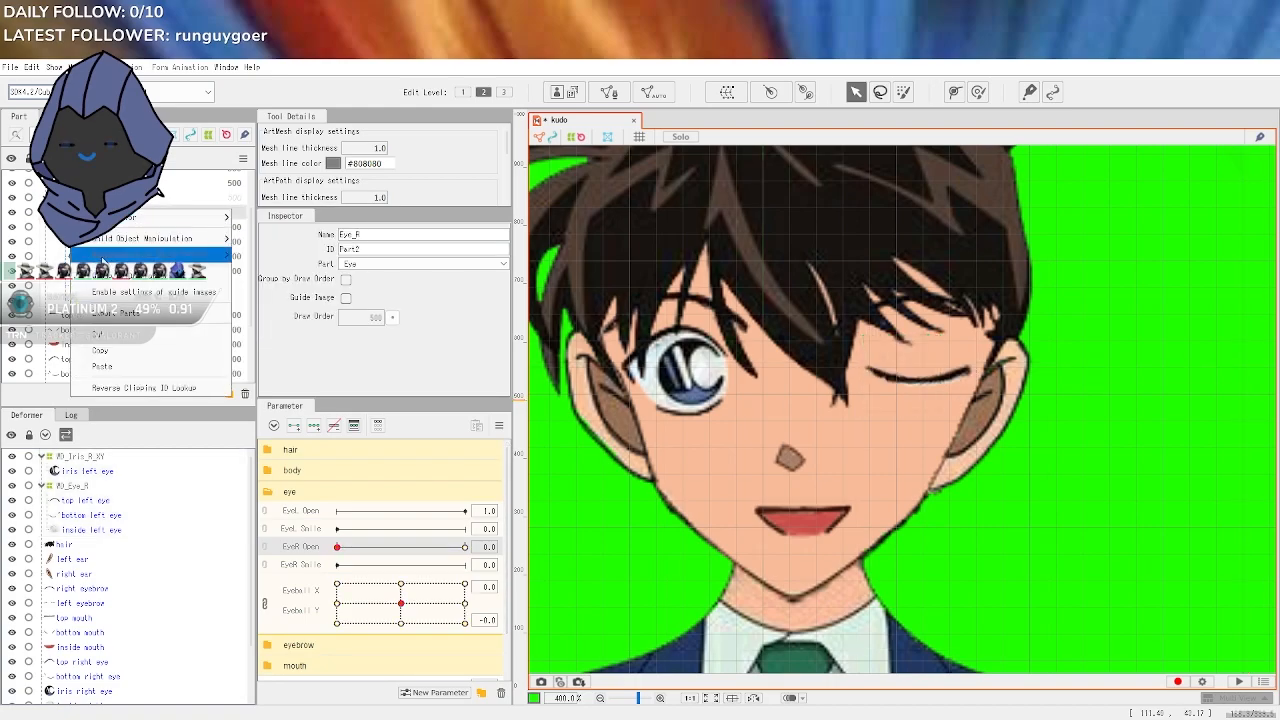
click(122, 352)
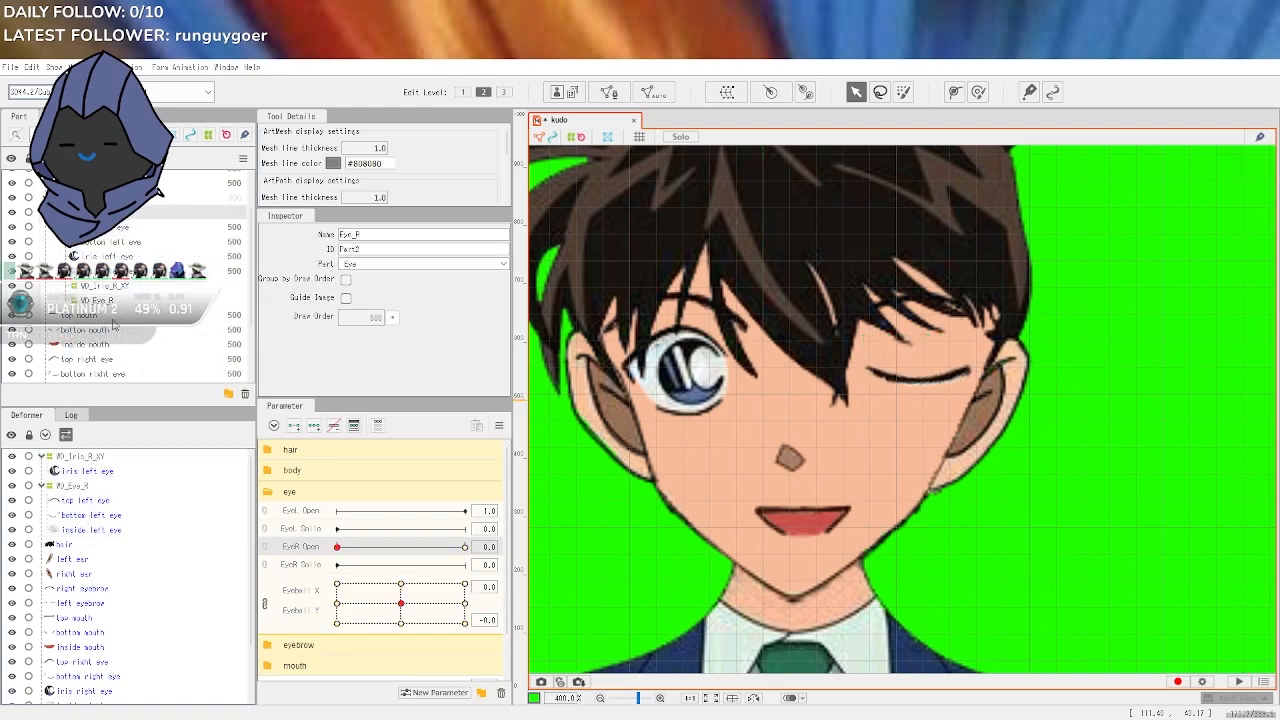
double_click(72, 212)
right_click(73, 199)
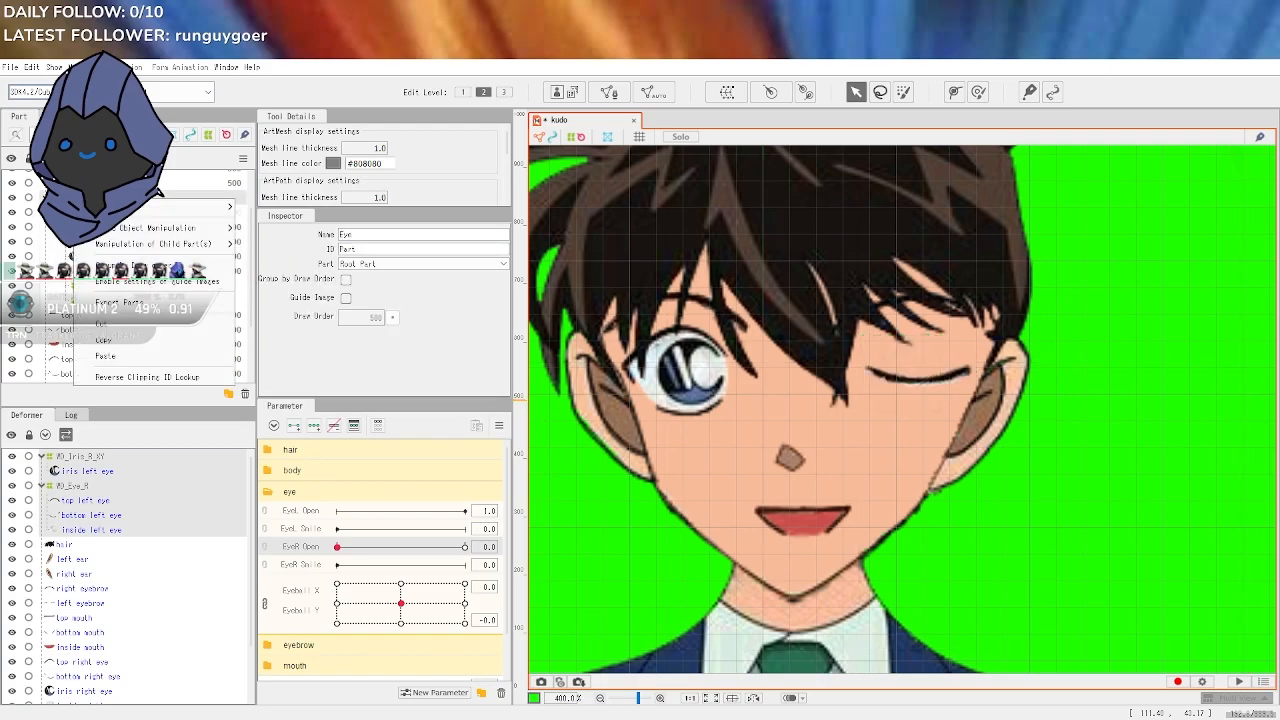
click(128, 355)
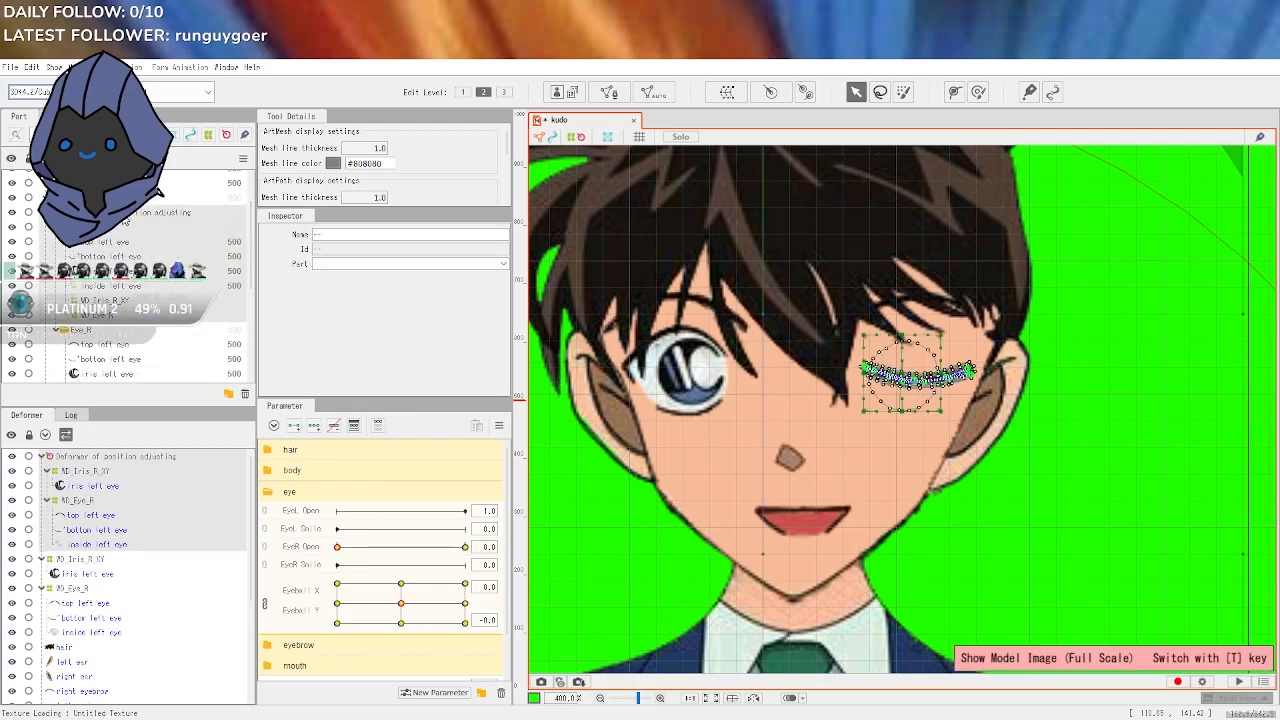
click(124, 214)
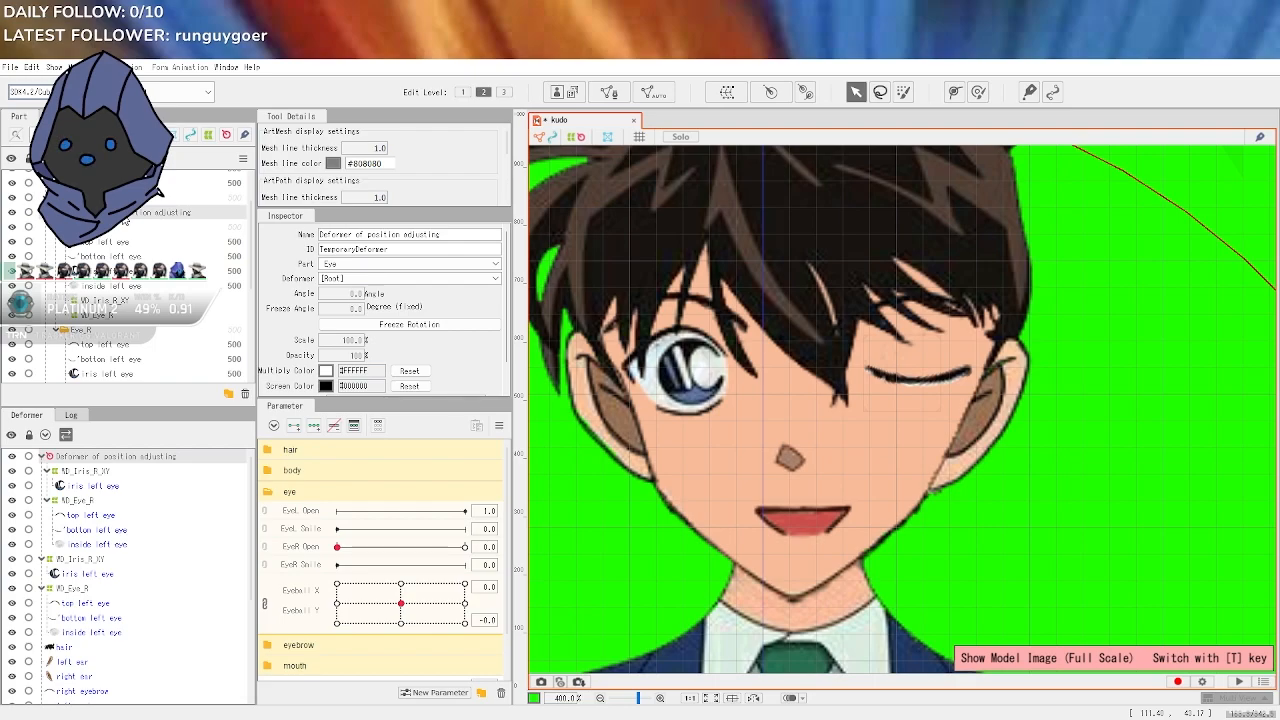
scroll(813, 468, down, 3)
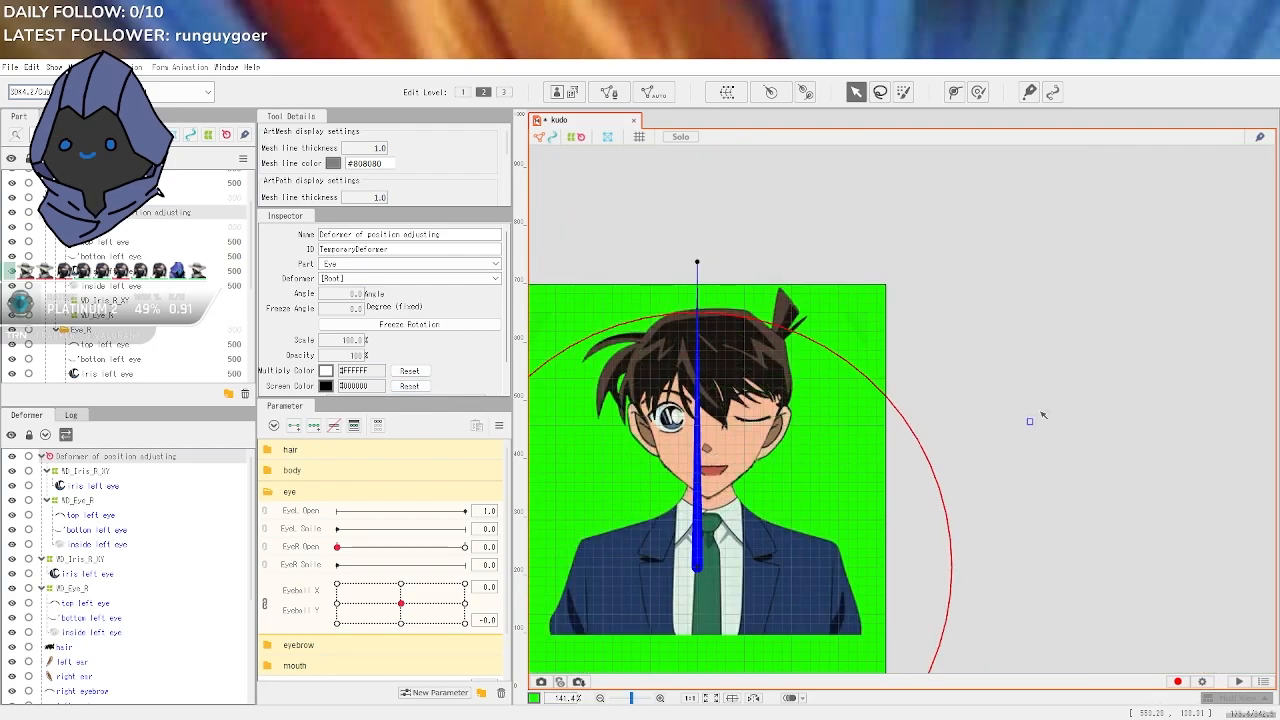
Move the copied rig's position-adjusting deformer onto the character's vertical centerline and check the original top left eye mesh
drag(699, 571, 711, 568)
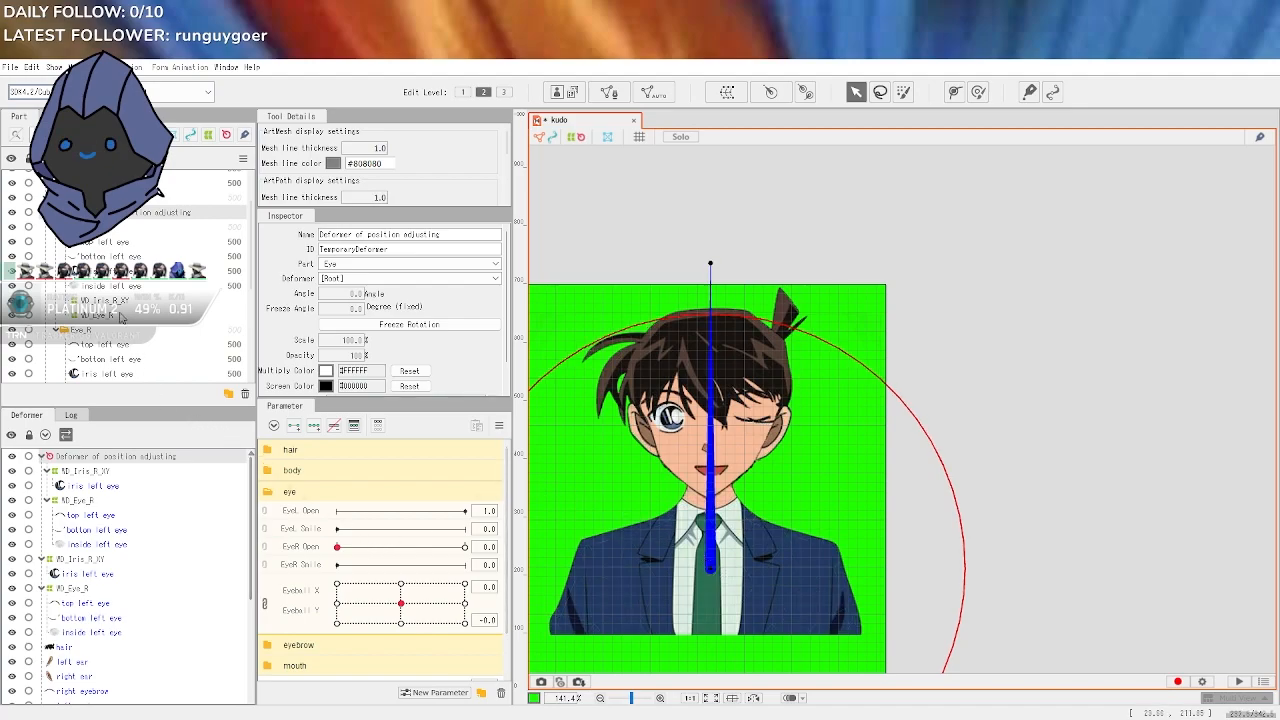
click(88, 330)
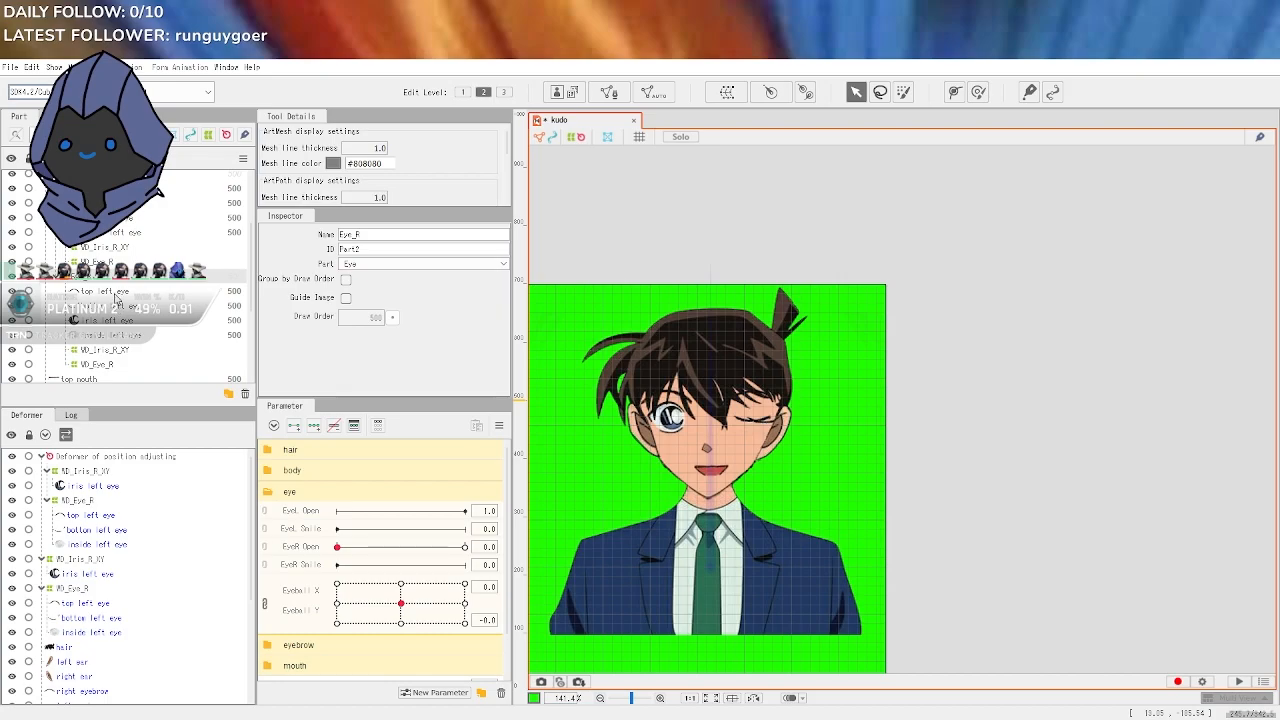
click(116, 297)
scroll(720, 413, up, 5)
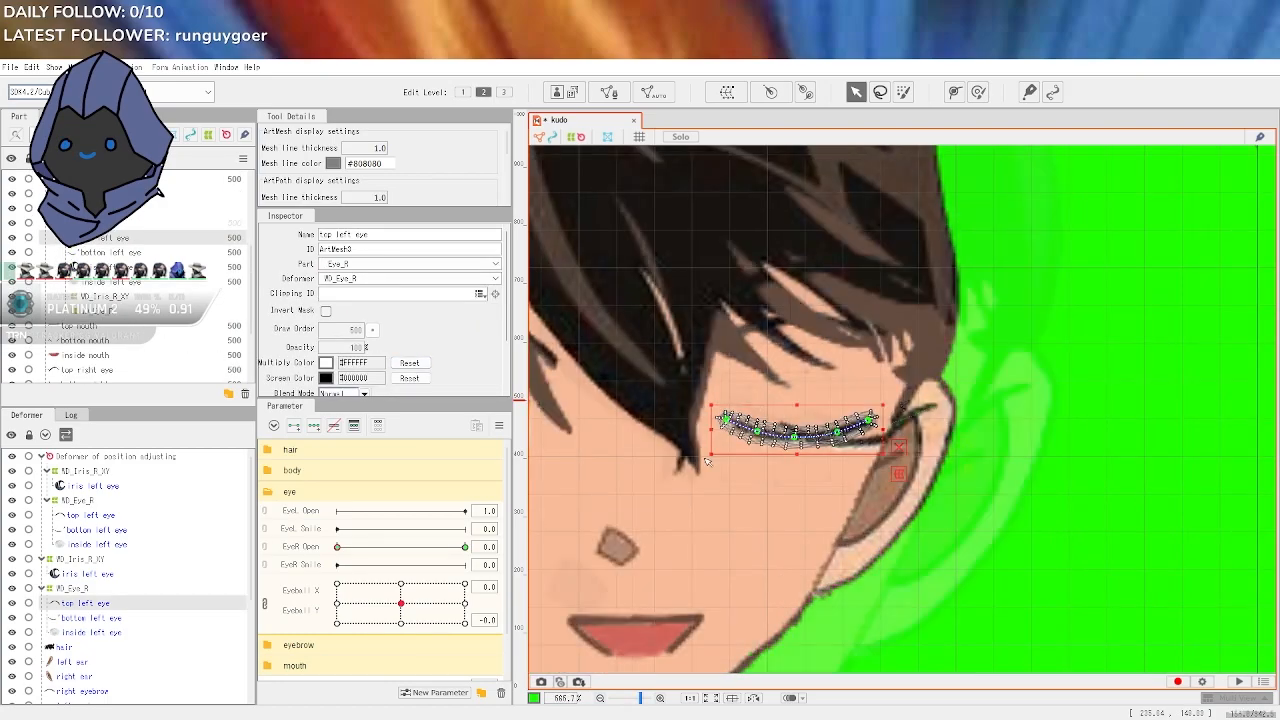
scroll(735, 414, down, 1)
scroll(160, 288, up, 2)
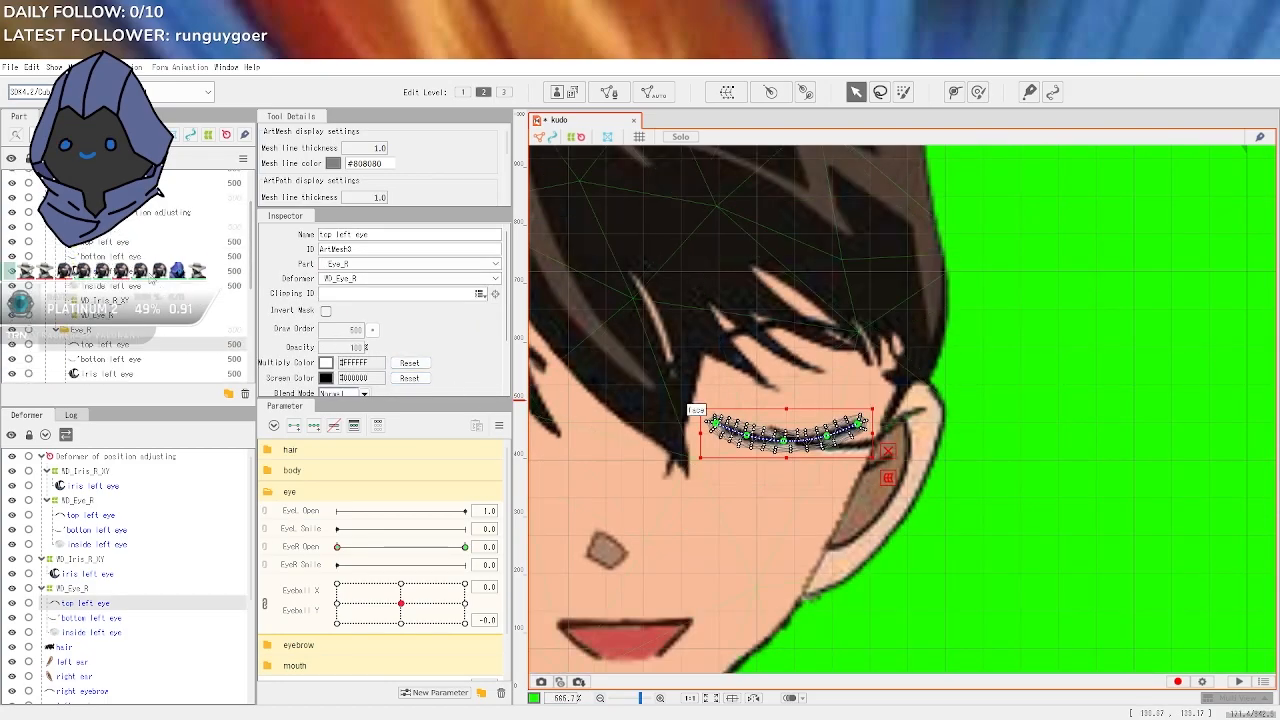
Select all meshes and deformers inside the copied Eye_R part and reflect them to the other side of the face
click(99, 243)
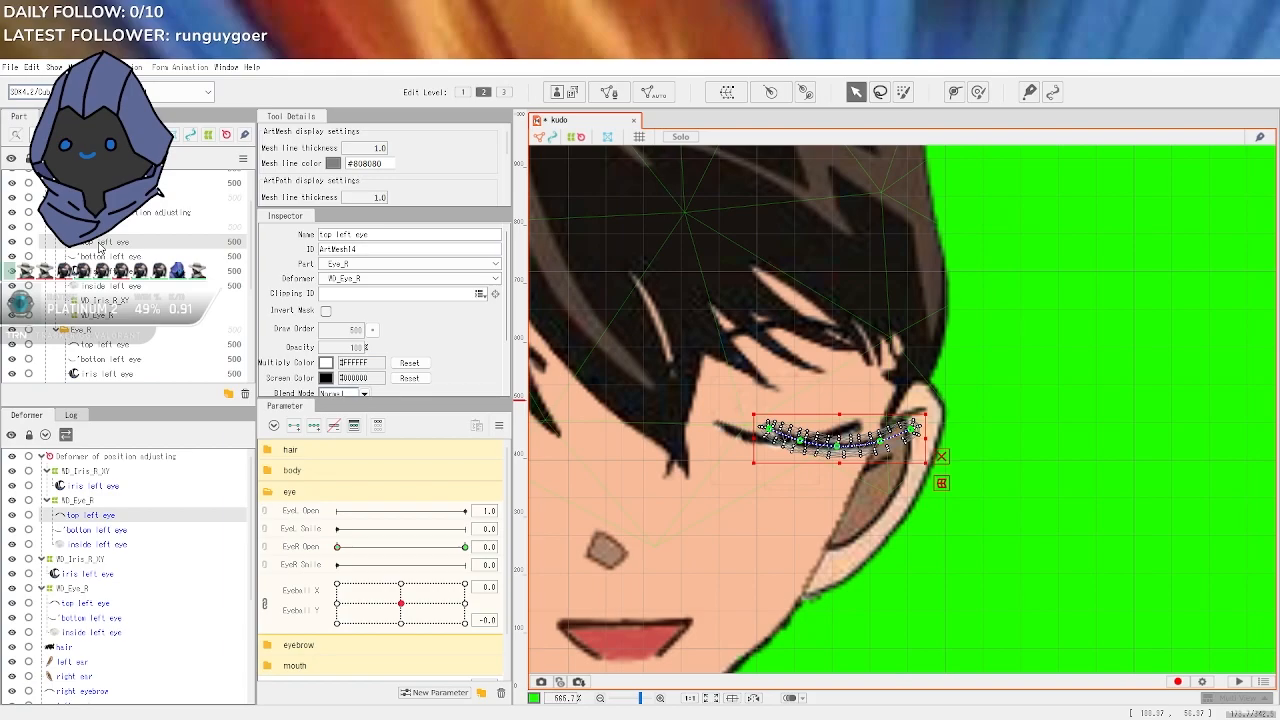
shift+click(112, 317)
right_click(111, 289)
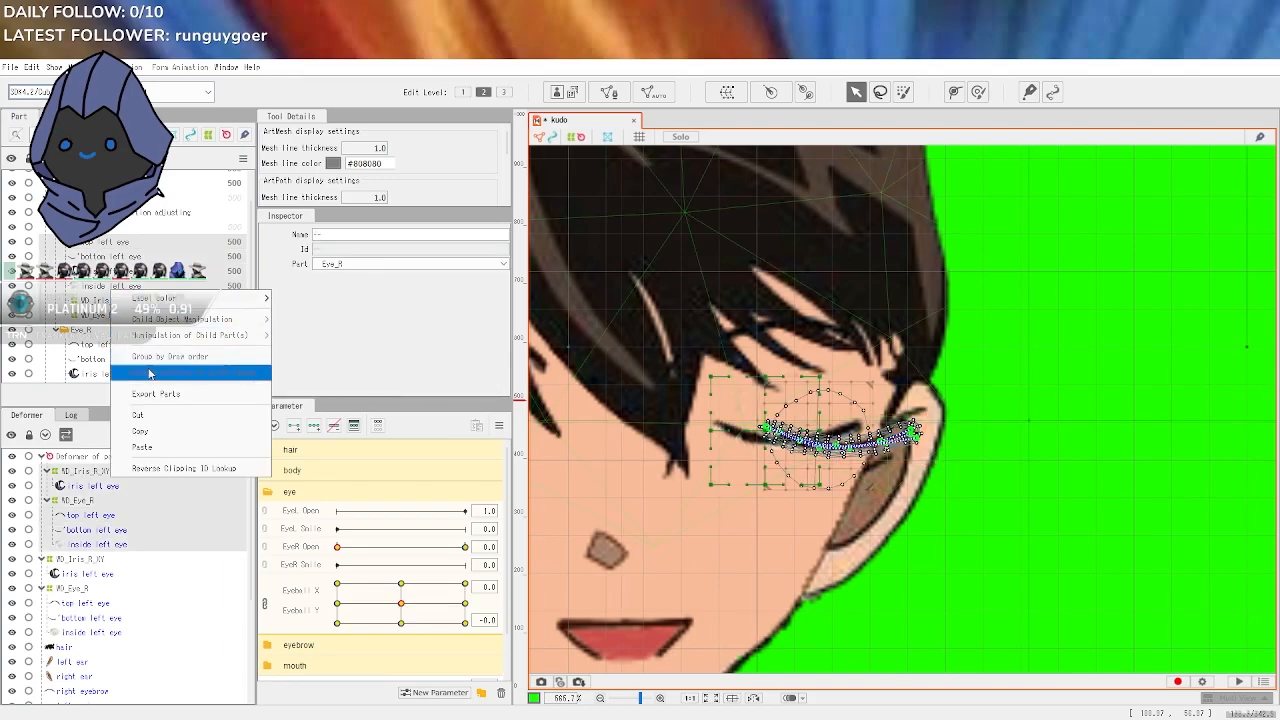
click(738, 468)
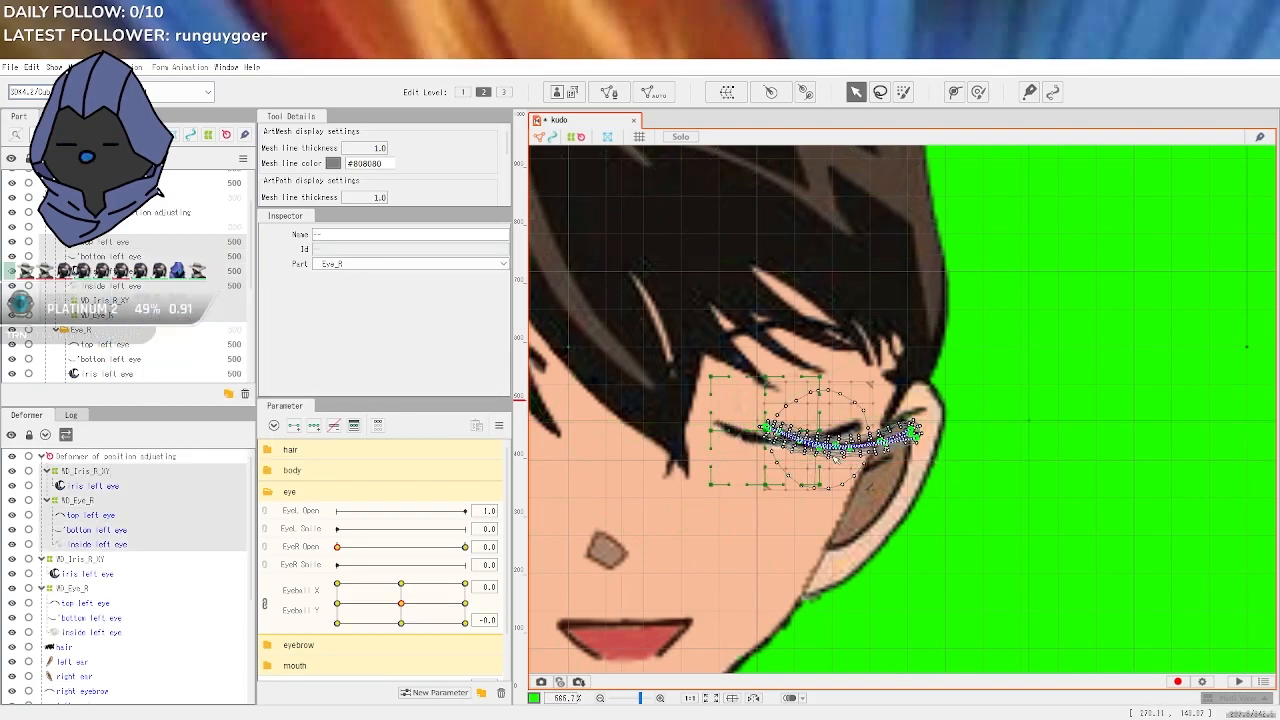
scroll(880, 688, down, 2)
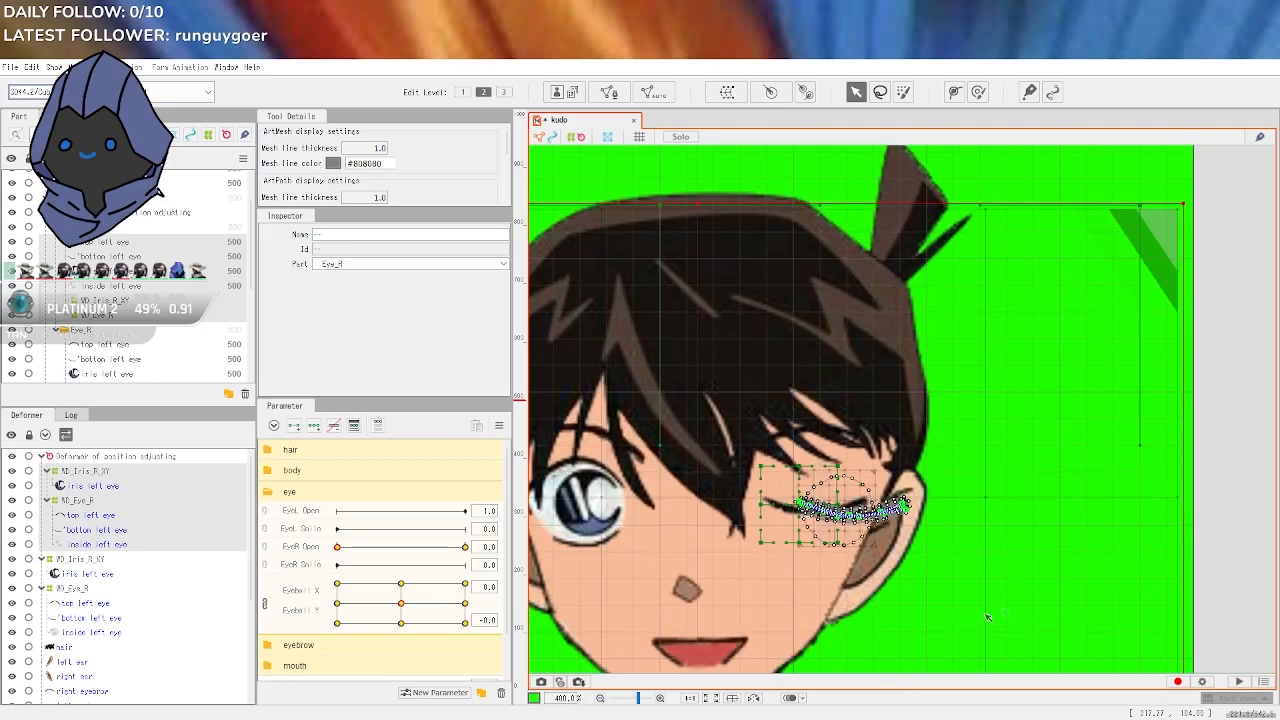
drag(1245, 560, 1231, 392)
right_click(866, 349)
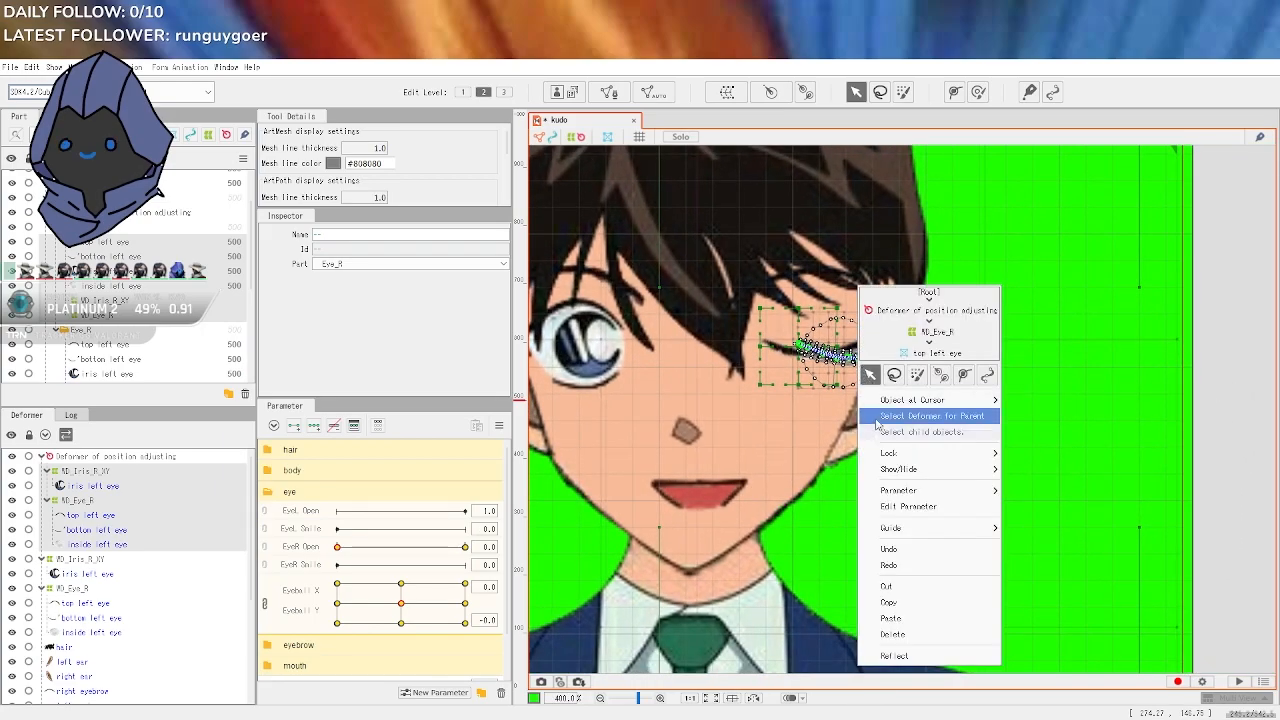
click(888, 653)
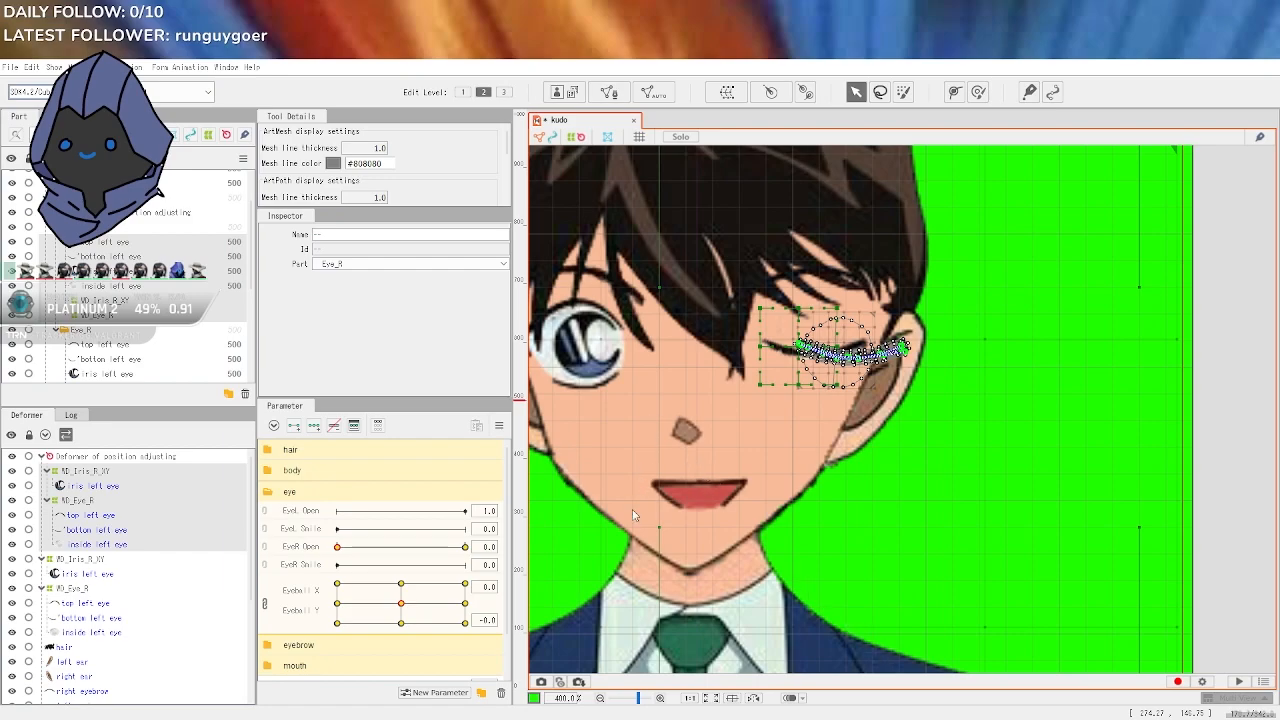
Try to align the reflected closed eye over the original right eye, check it with EyeR Open at 1.0, and undo the alignment
drag(612, 439, 757, 510)
scroll(737, 426, up, 3)
scroll(737, 426, down, 3)
scroll(757, 510, up, 1)
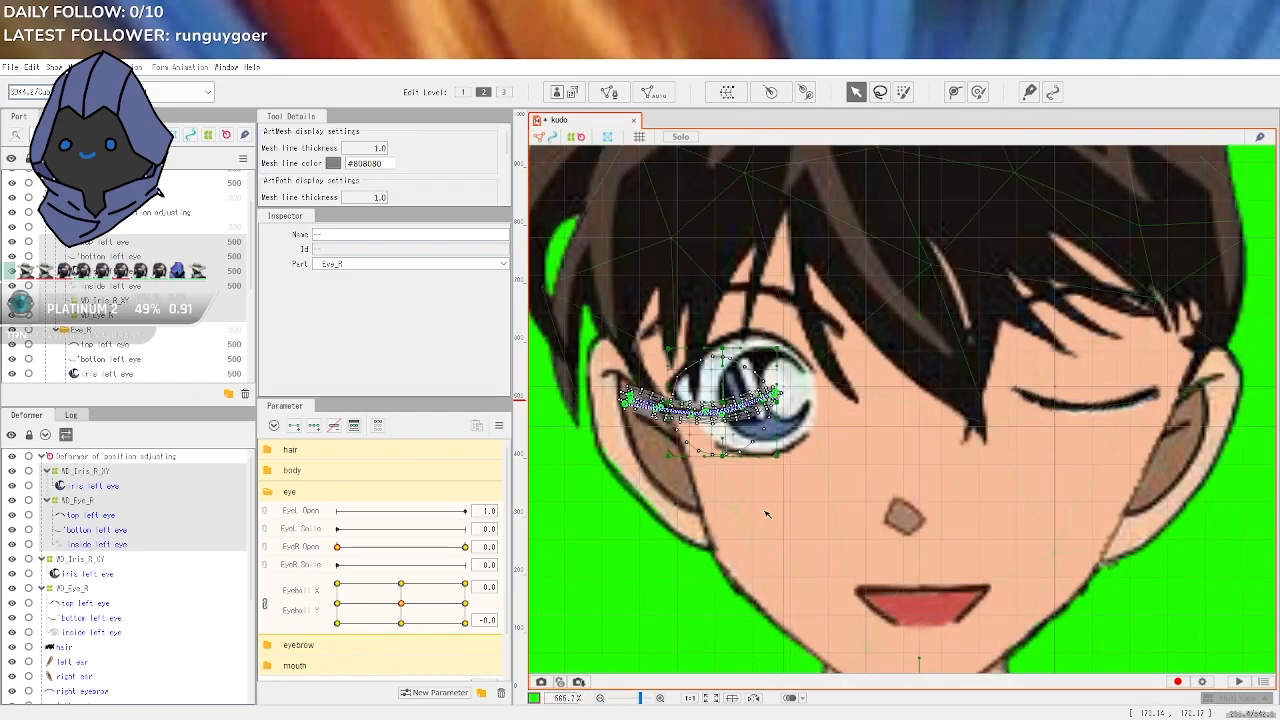
click(731, 372)
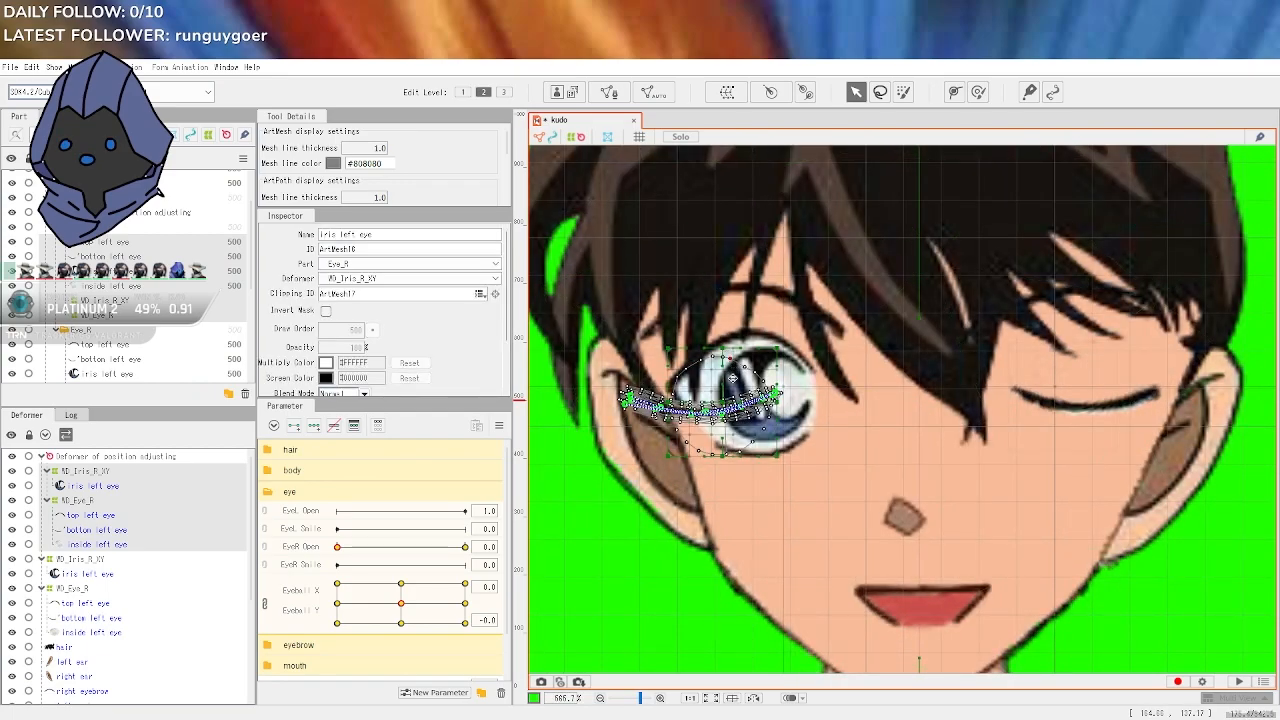
drag(737, 433, 781, 428)
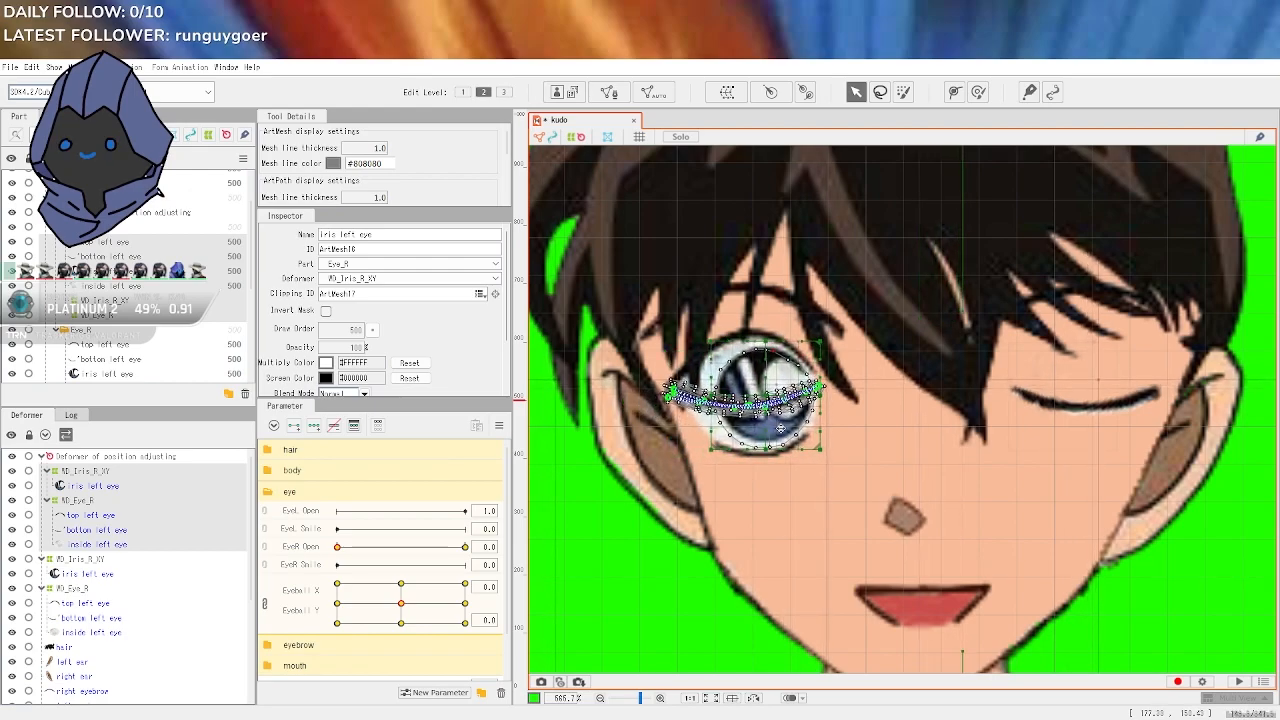
drag(337, 547, 470, 546)
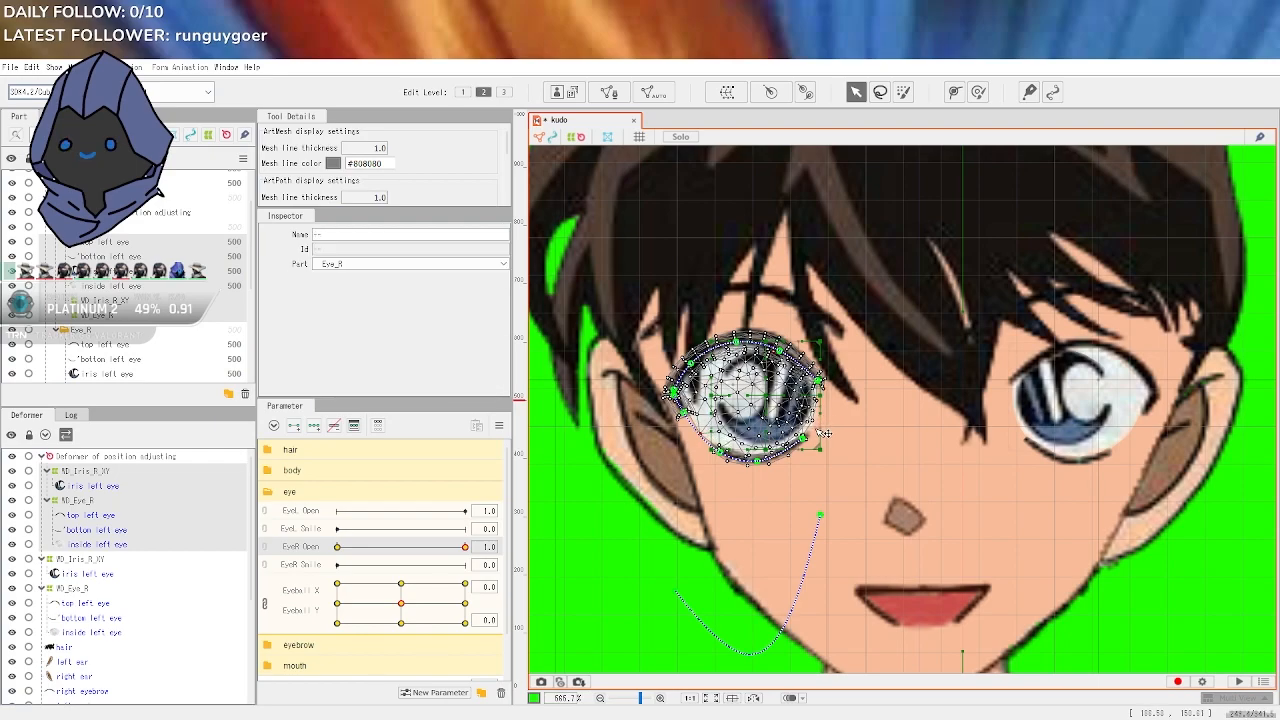
key(ctrl+z)
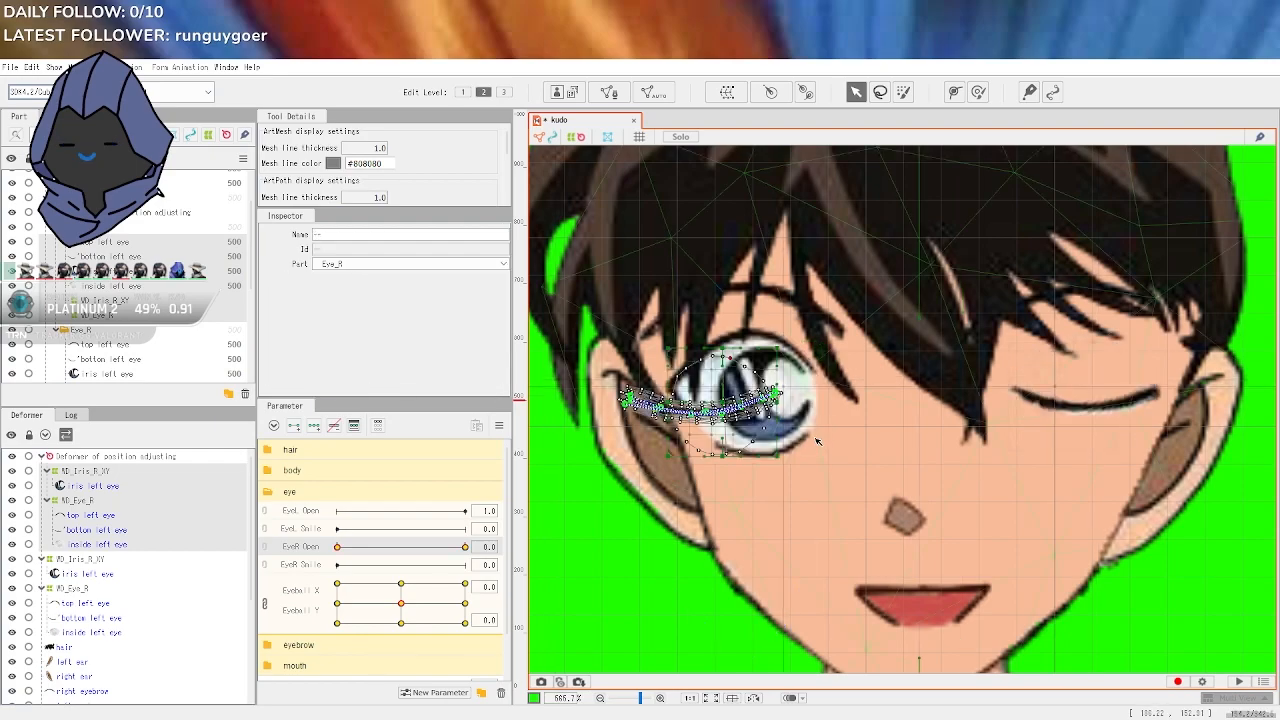
Move the reflected closed eye over the original right eye, set EyeR Open to 1.0, and deselect the rig
drag(738, 383, 782, 377)
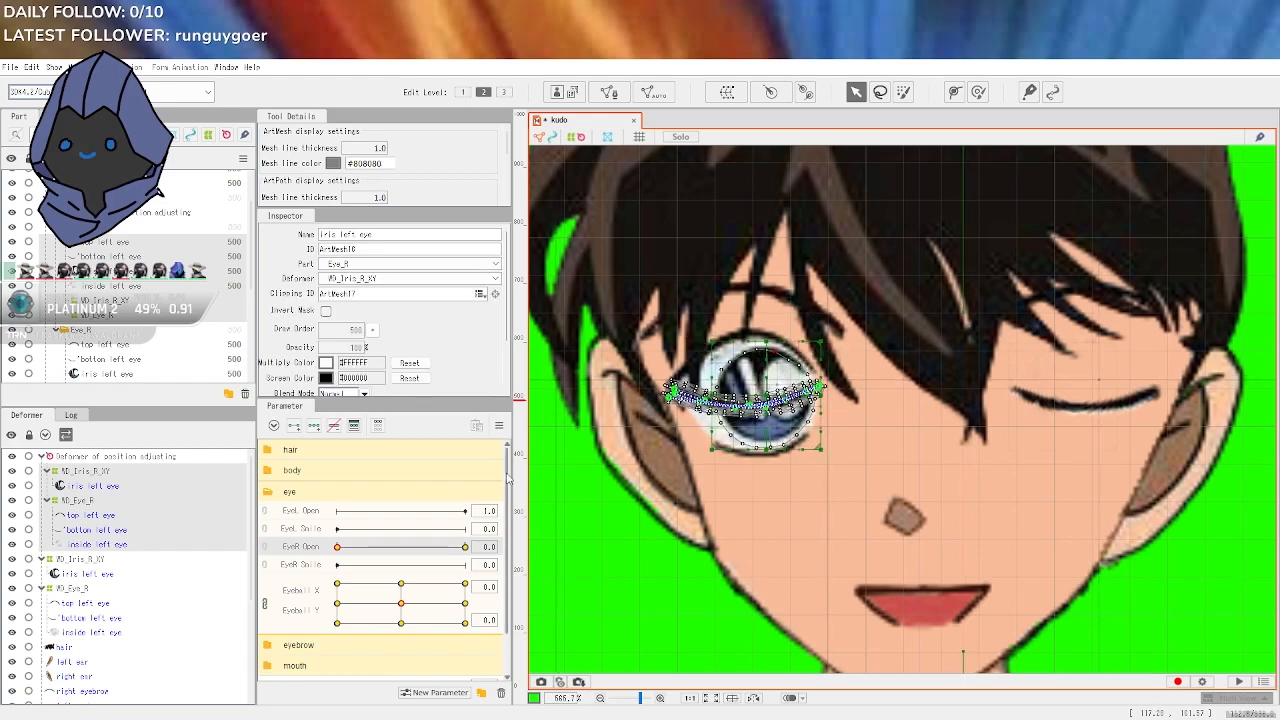
drag(338, 548, 474, 533)
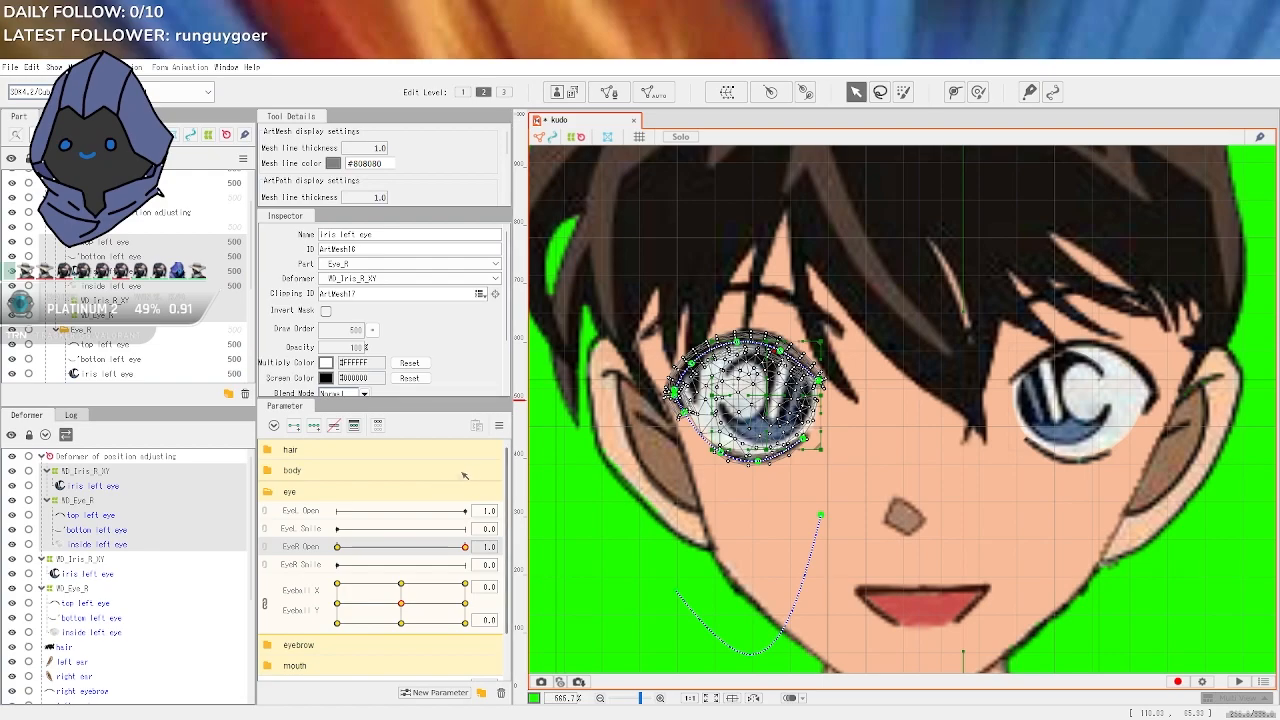
scroll(115, 587, down, 2)
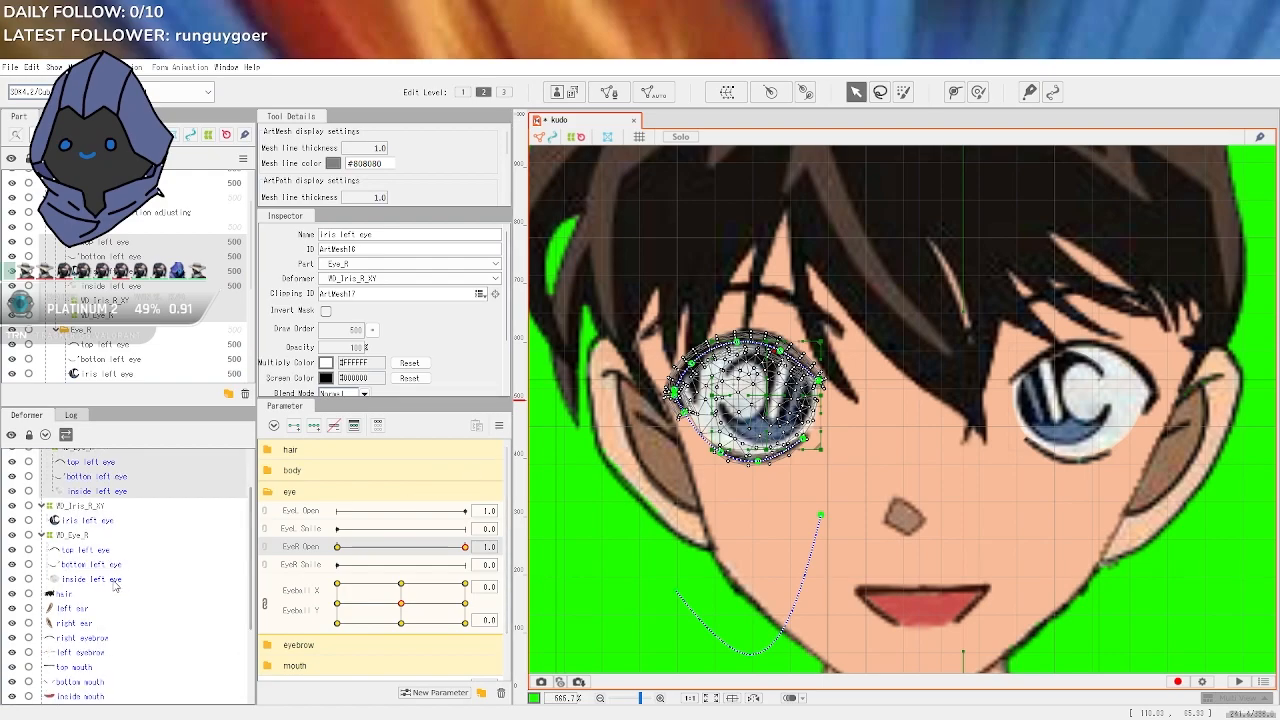
click(646, 586)
Hide the original top, bottom, iris and inside right eye meshes, keeping EyeR Open at 1.0
scroll(163, 594, down, 4)
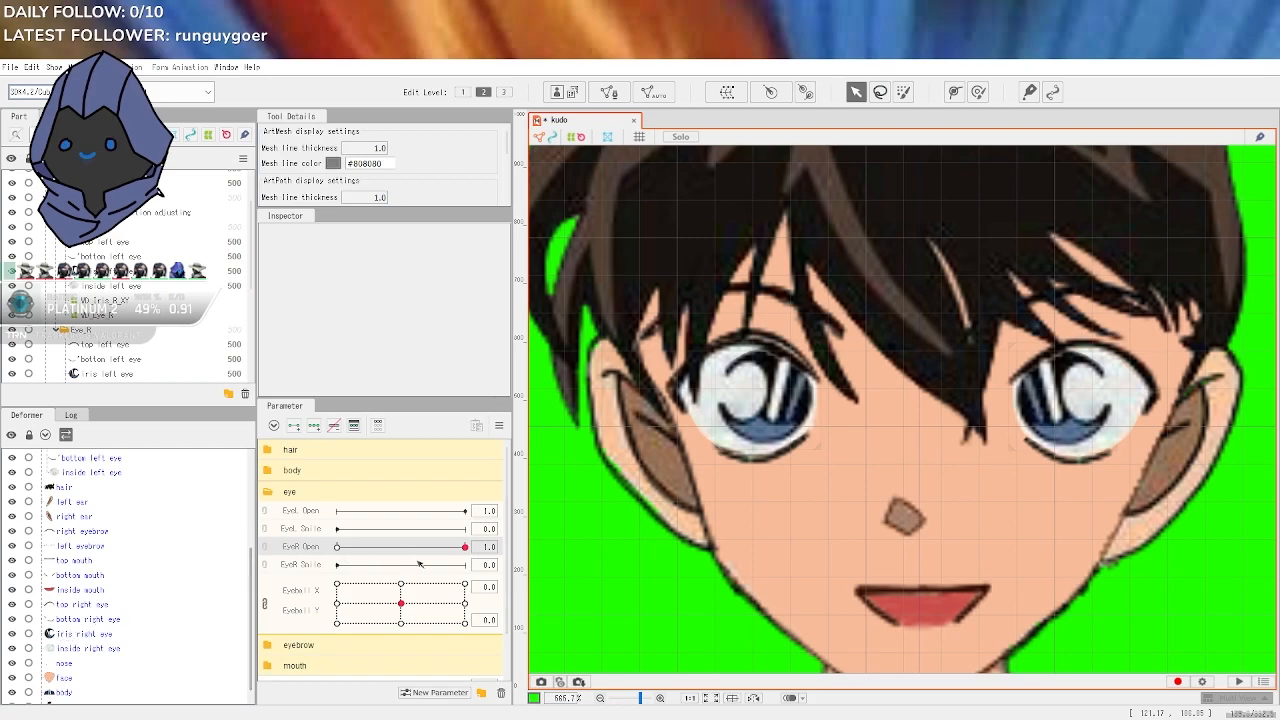
mouse_move(465, 547)
mouse_down()
mouse_move(340, 547)
mouse_move(486, 548)
mouse_up()
scroll(145, 627, down, 1)
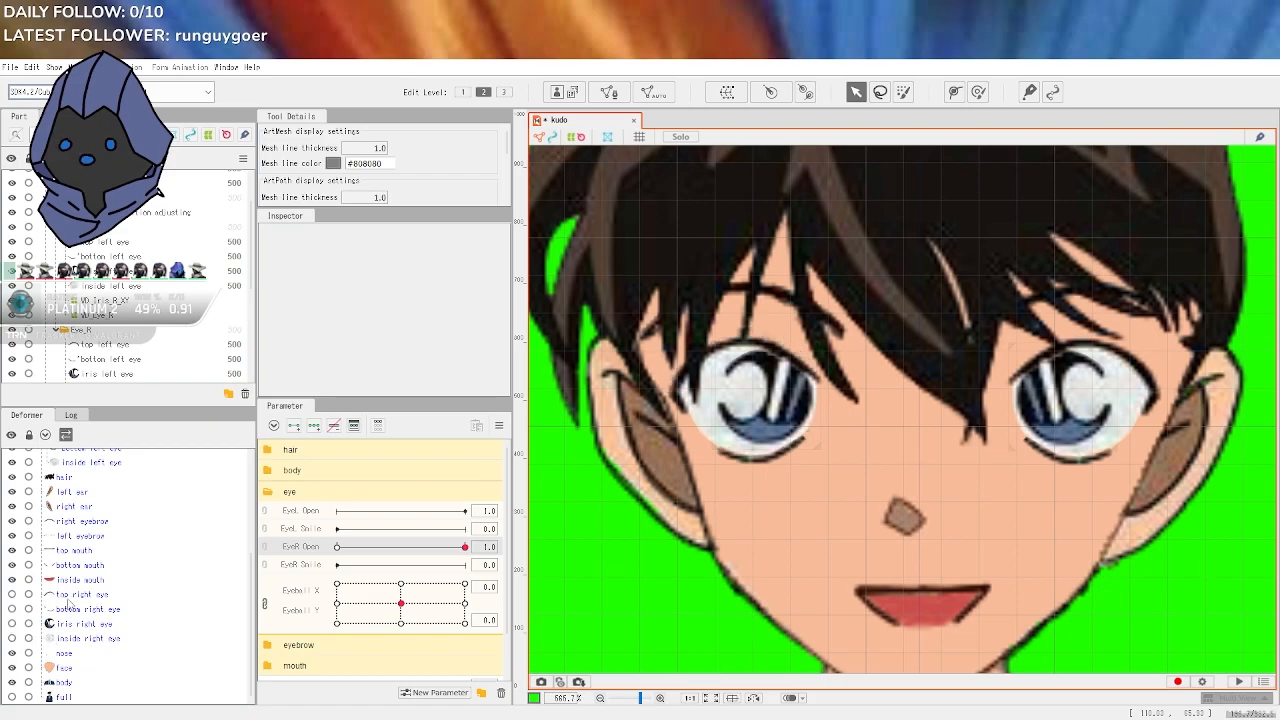
mouse_move(465, 547)
mouse_down()
mouse_move(345, 547)
mouse_move(465, 547)
mouse_up()
Test both eyes' blinking and gaze with the EyeR Open and Eyeball X/Y parameters, ending open at 1.0 and centered
scroll(620, 537, down, 3)
drag(1103, 531, 1158, 416)
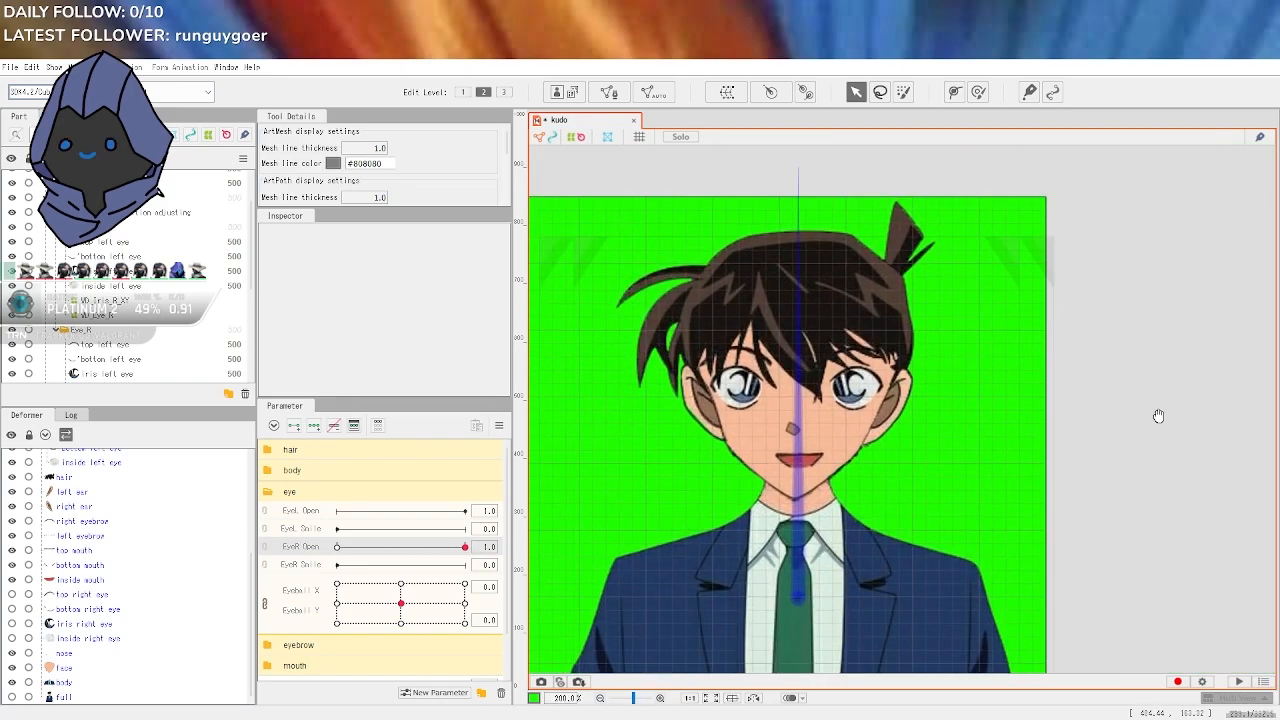
mouse_move(465, 547)
mouse_down()
mouse_move(363, 547)
mouse_move(478, 546)
mouse_move(360, 547)
mouse_move(470, 547)
mouse_up()
mouse_move(401, 603)
mouse_down()
mouse_move(377, 587)
mouse_move(401, 604)
mouse_up()
drag(440, 550, 390, 547)
mouse_move(390, 606)
mouse_down()
mouse_move(366, 581)
mouse_move(470, 632)
mouse_move(403, 604)
mouse_up()
drag(391, 547, 466, 547)
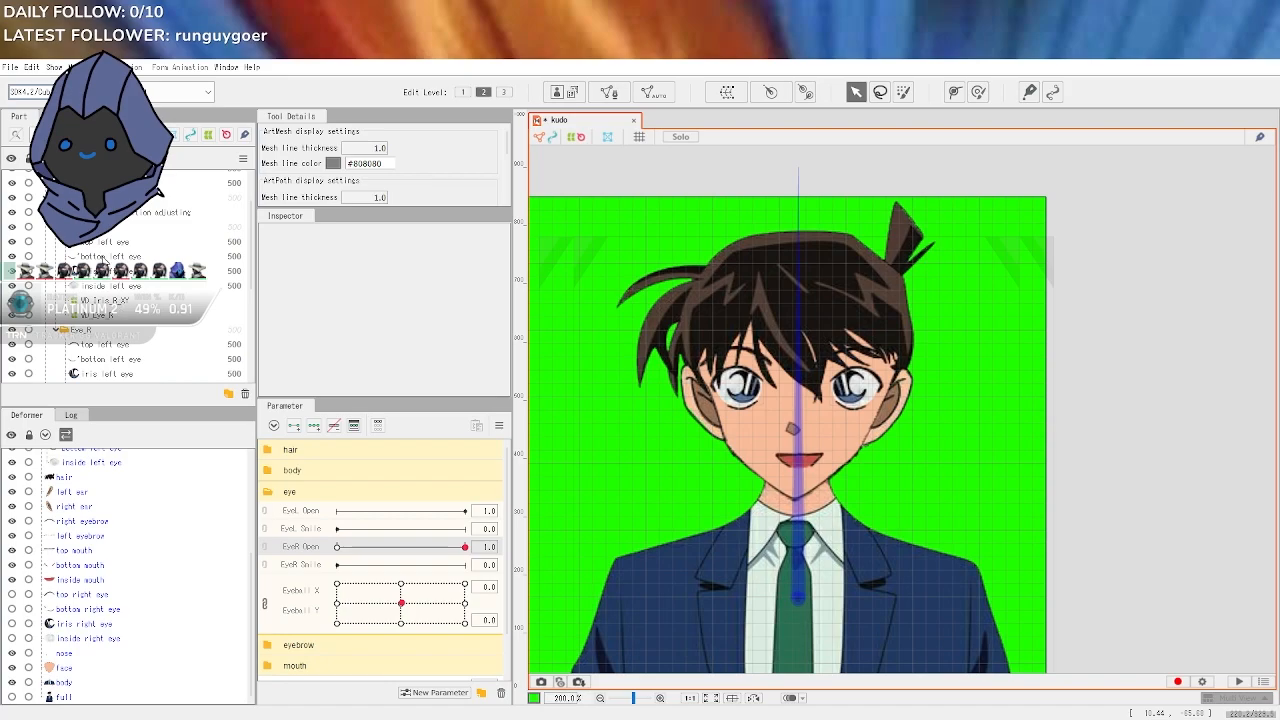
Rename the copied, reflected eye part as Eye_L
click(100, 227)
click(97, 243)
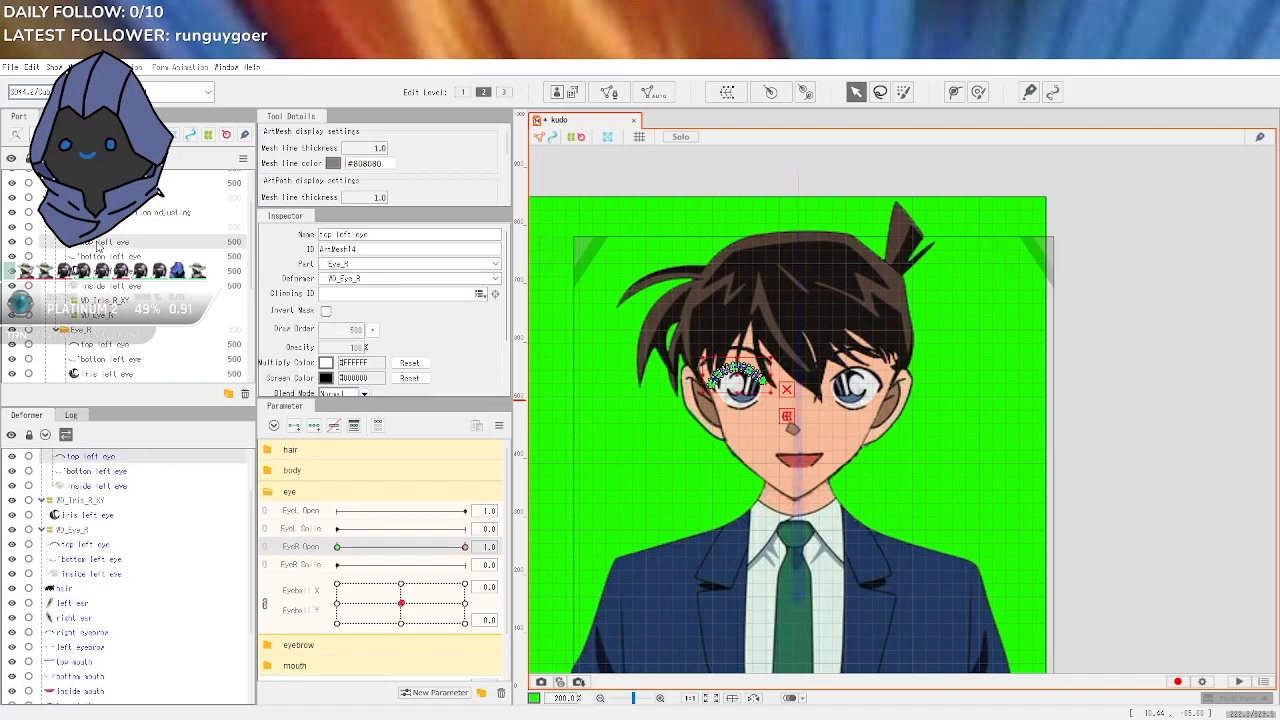
click(100, 228)
click(374, 233)
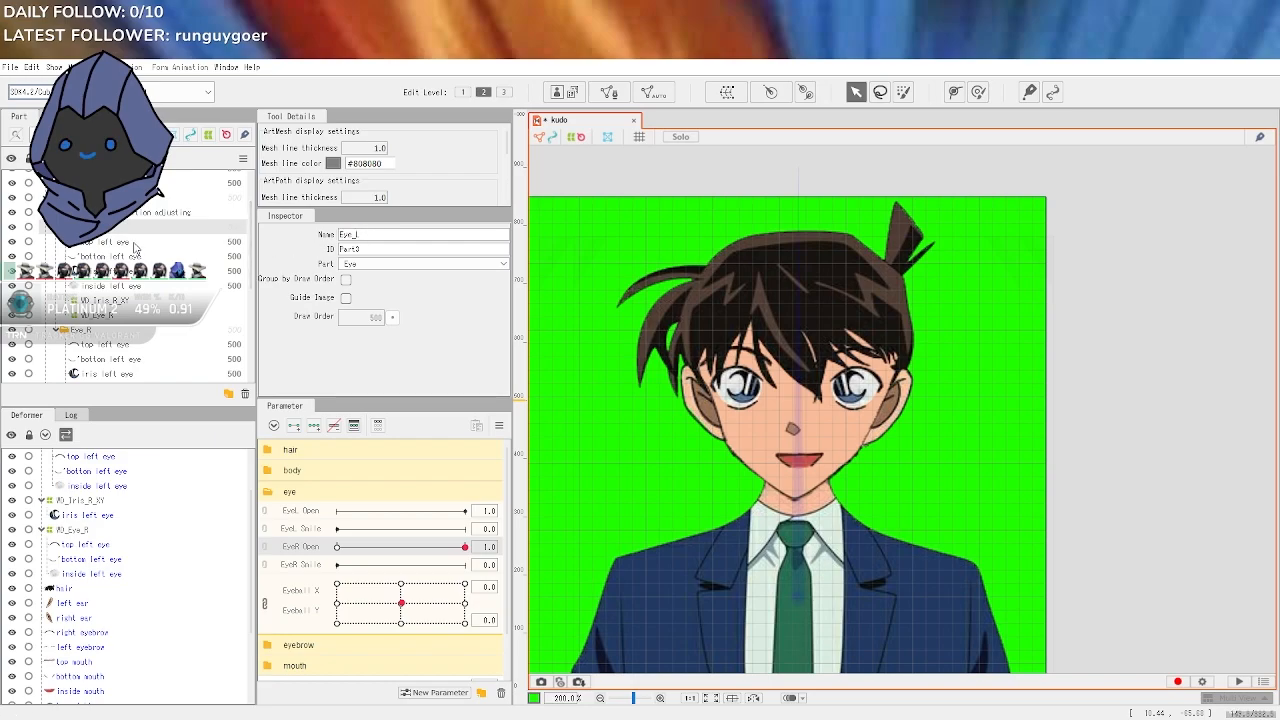
Rename the Eye_R part's upper and lower eyelid meshes as top right eye and bottom right eye
scroll(147, 295, down, 1)
click(125, 293)
click(358, 235)
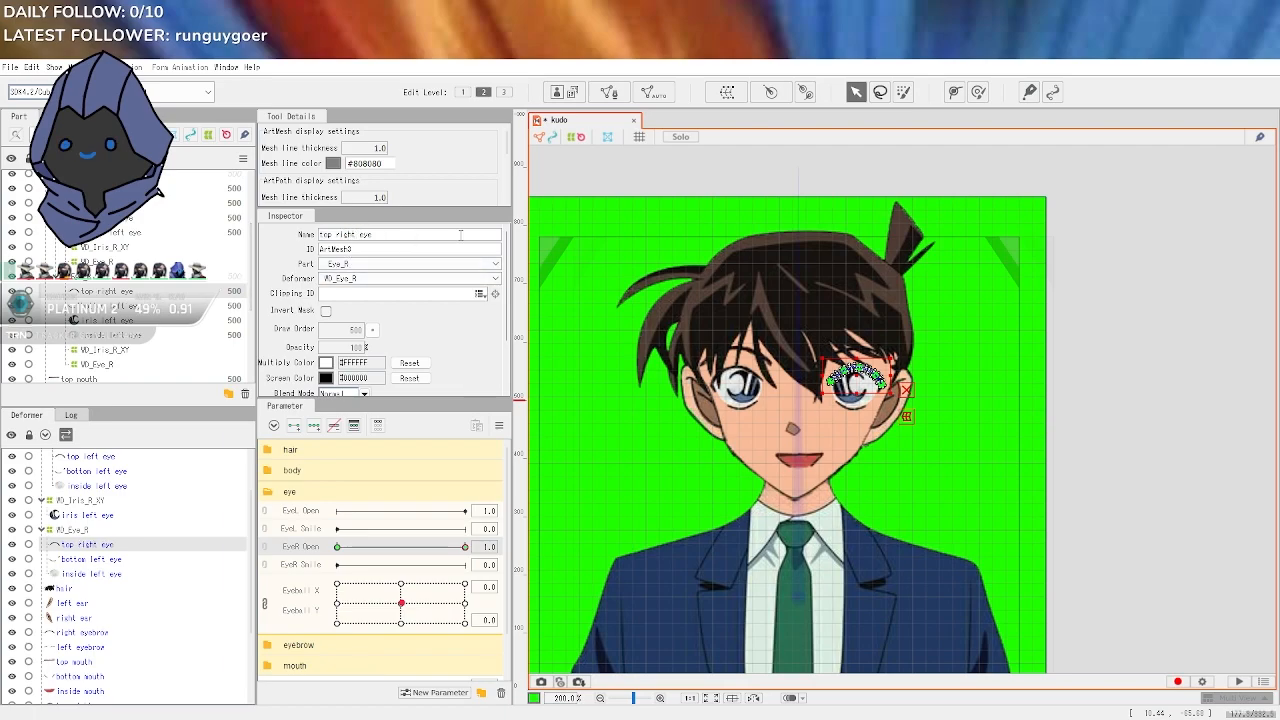
click(139, 309)
double_click(357, 235)
text(rig)
text(ht)
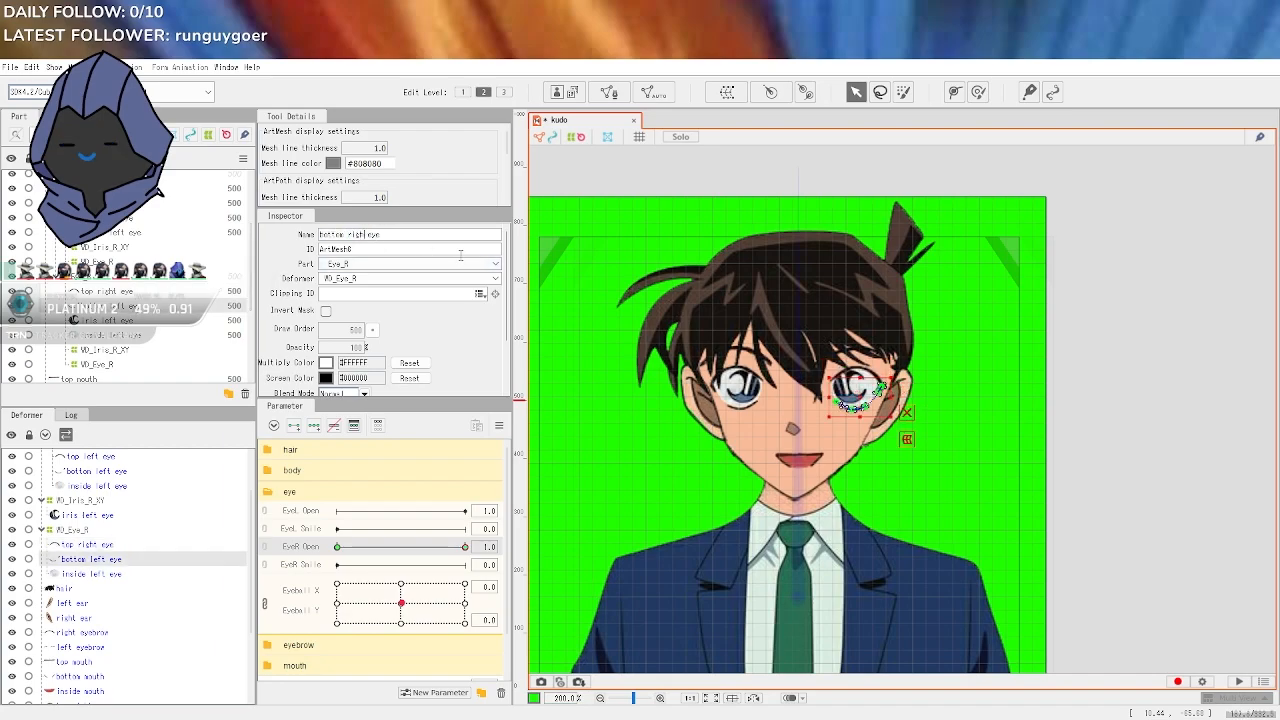
Rename the Eye_R part's iris mesh as iris right eye
click(155, 321)
double_click(347, 235)
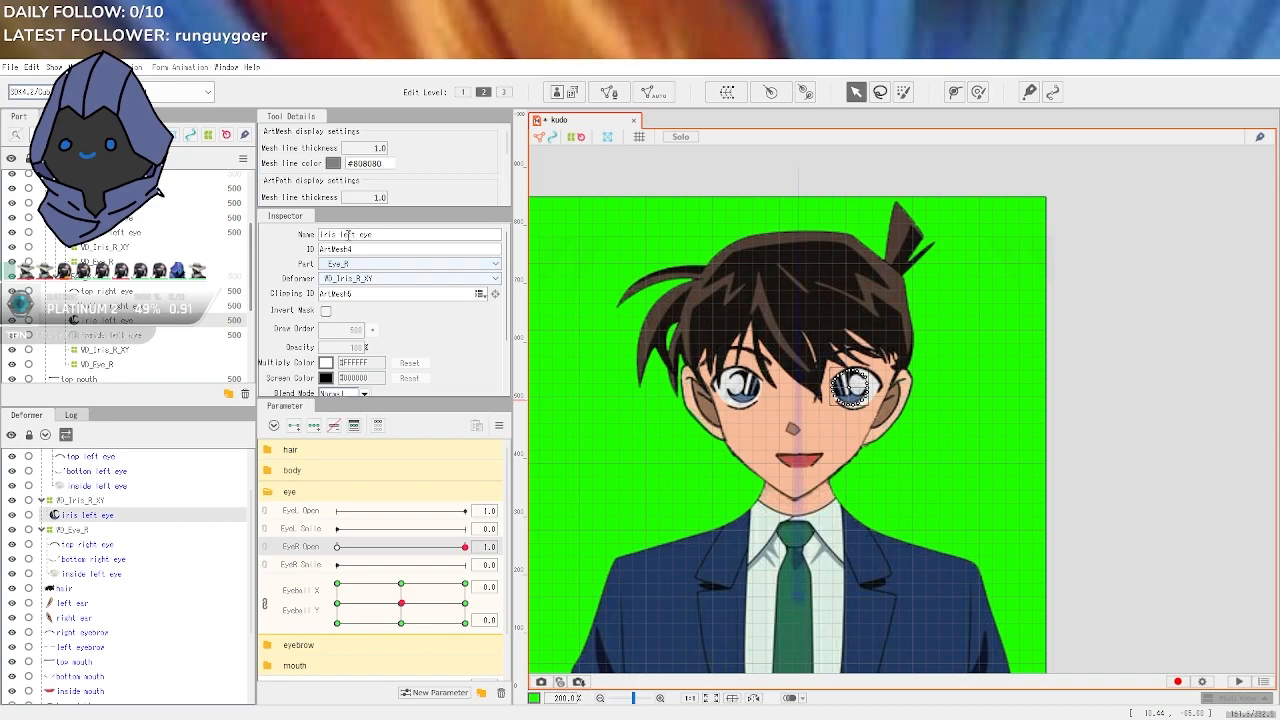
text(righ)
key(BackSpace)
key(BackSpace)
text(gh)
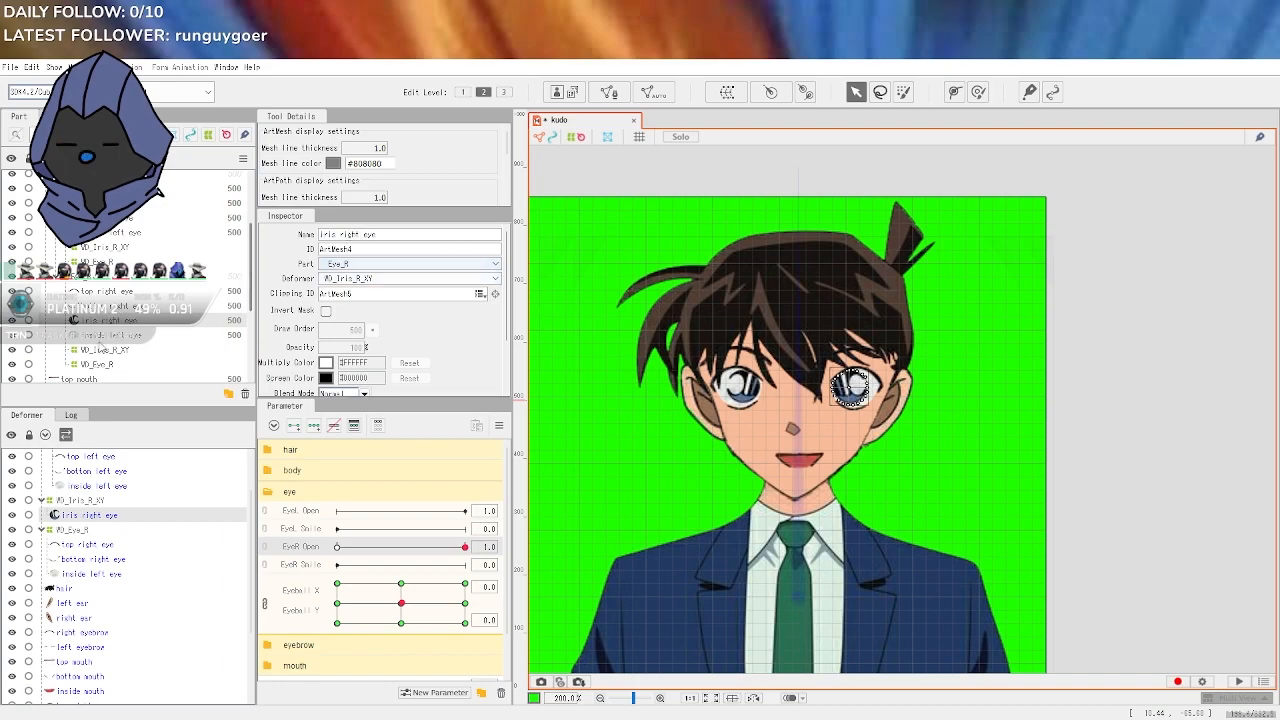
Rename the Eye_R part's inner eye mesh as inside right eye
click(110, 335)
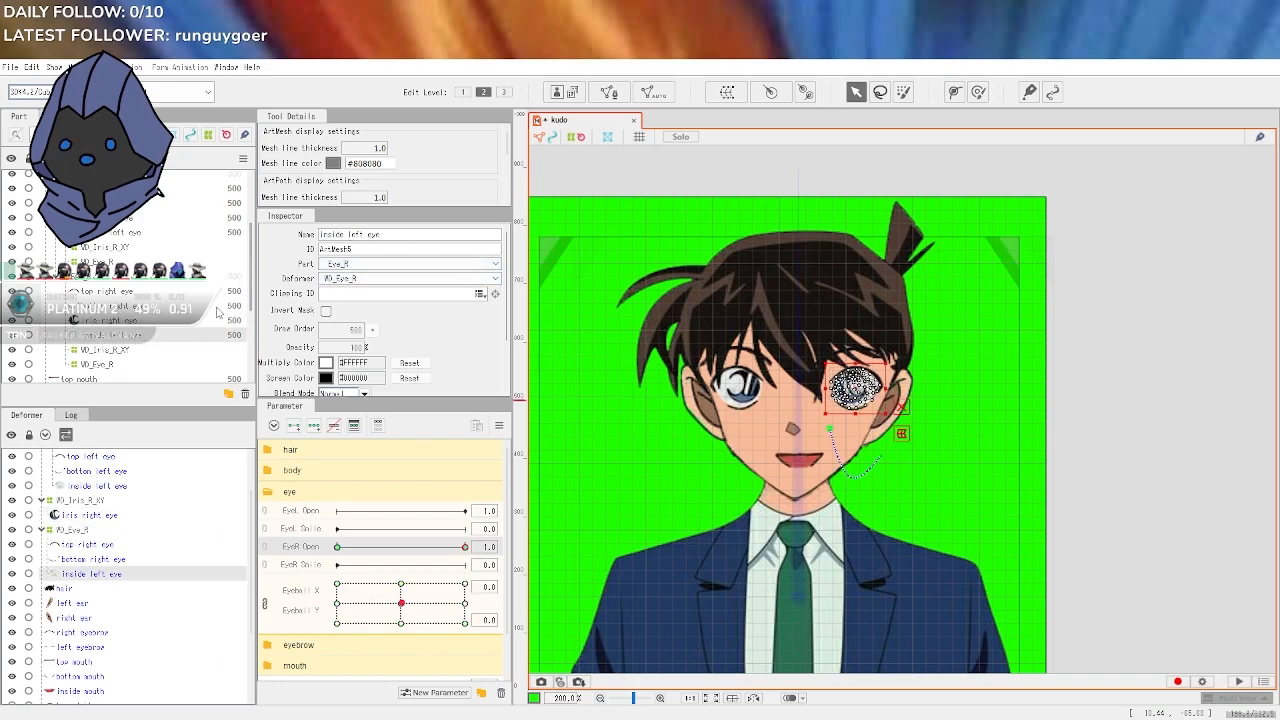
double_click(357, 234)
text(rig)
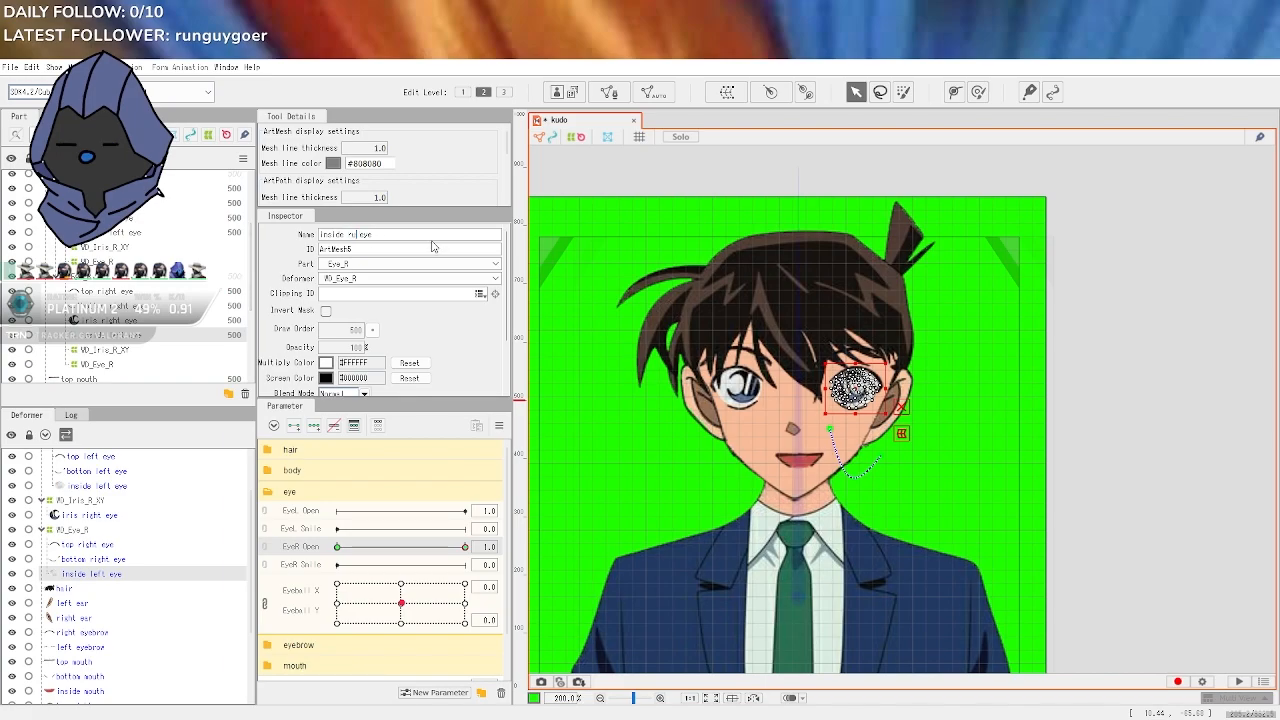
text(ht)
key(Return)
Reflect the iris left eye mesh
scroll(118, 344, down, 2)
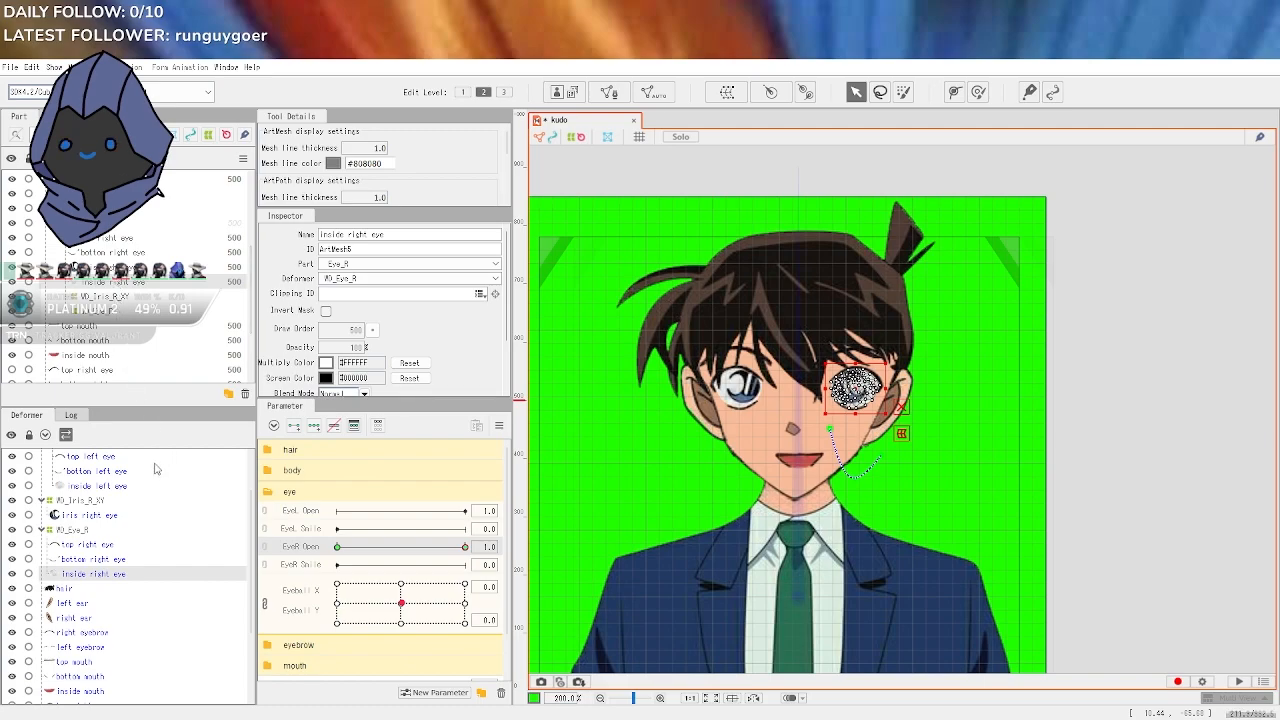
scroll(146, 520, up, 2)
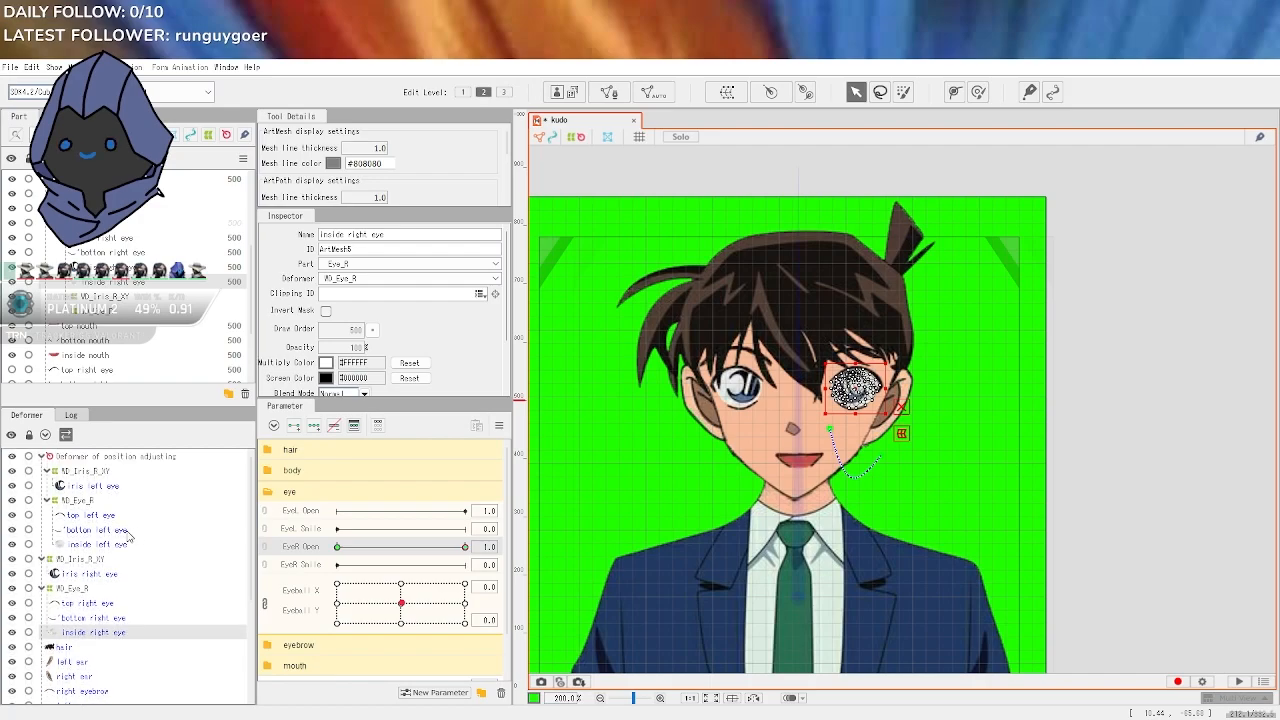
click(113, 486)
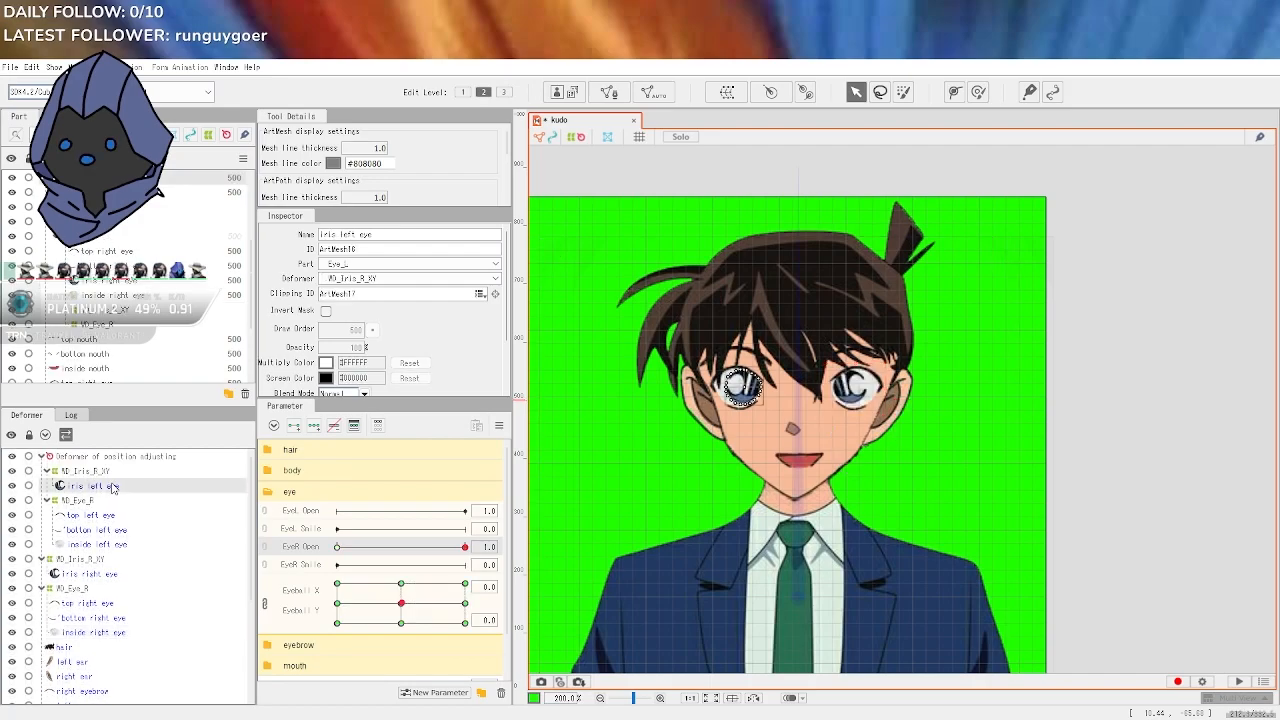
scroll(615, 407, up, 5)
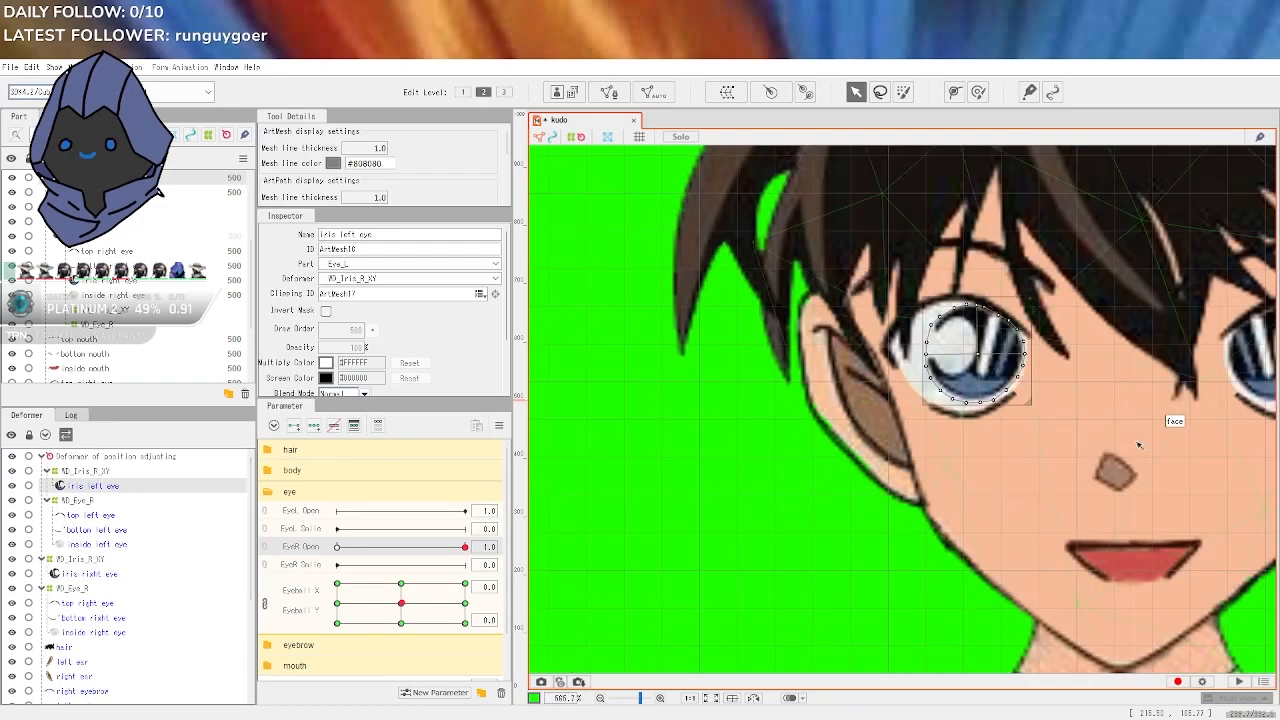
right_click(945, 350)
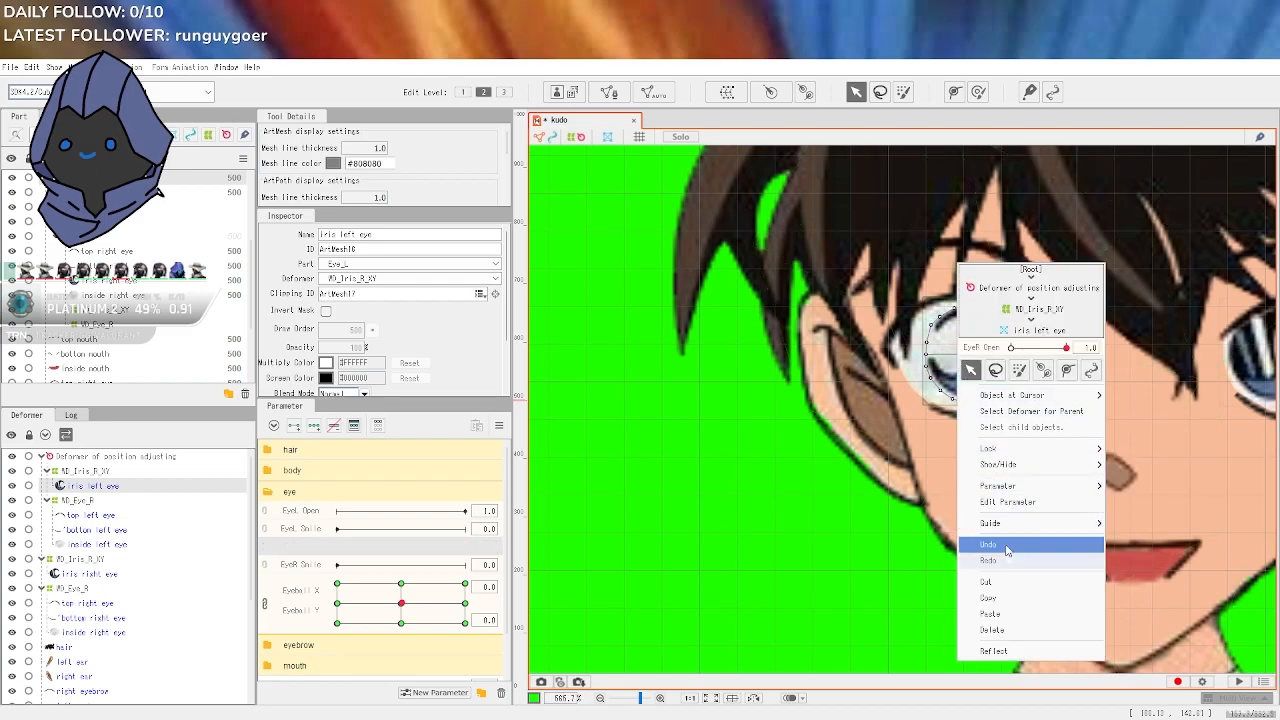
click(993, 650)
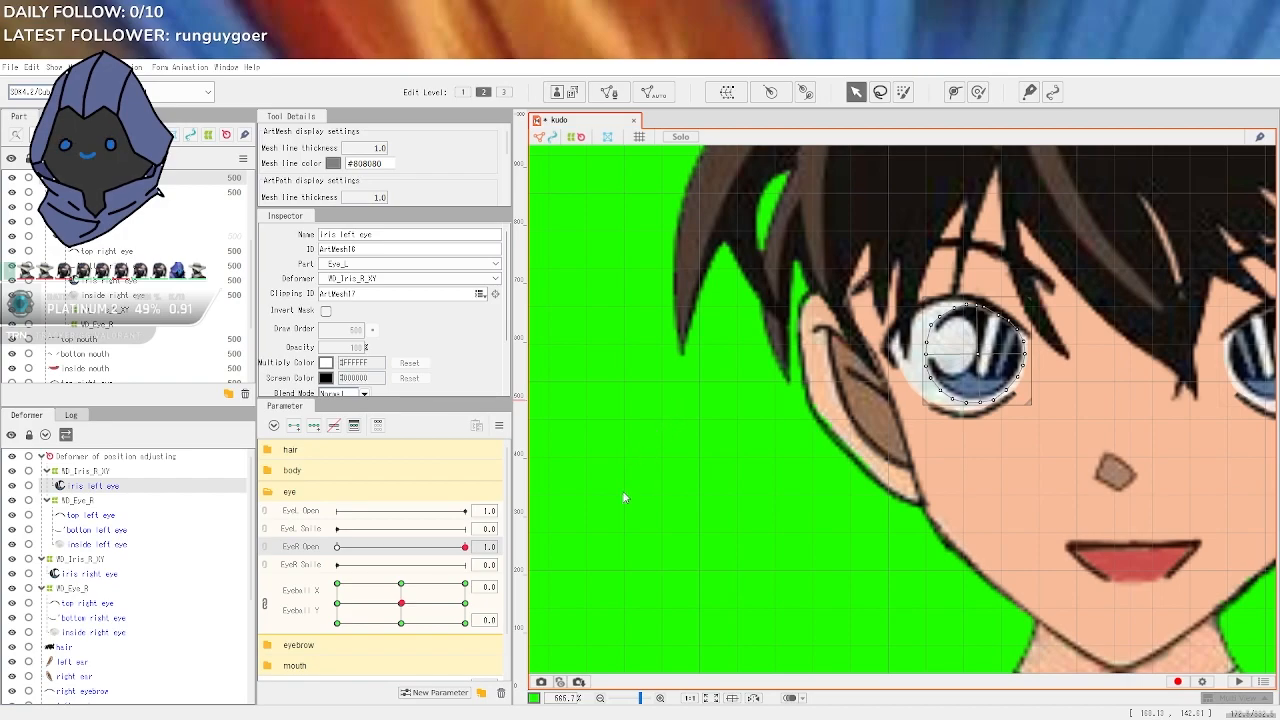
Preview both irises at Eyeball X -1.0 and at Eyeball X 0.3 with Eyeball Y -0.4
drag(879, 537, 694, 536)
drag(406, 610, 342, 610)
scroll(928, 632, down, 4)
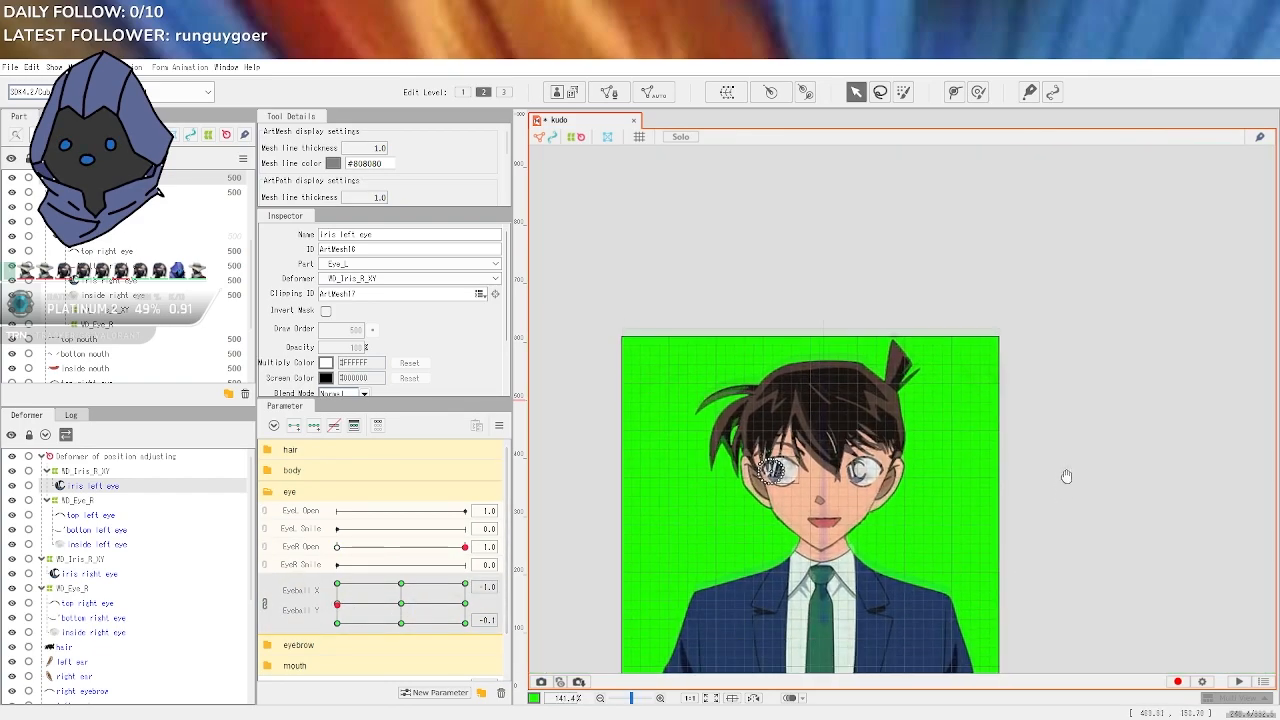
click(1123, 491)
scroll(848, 532, up, 2)
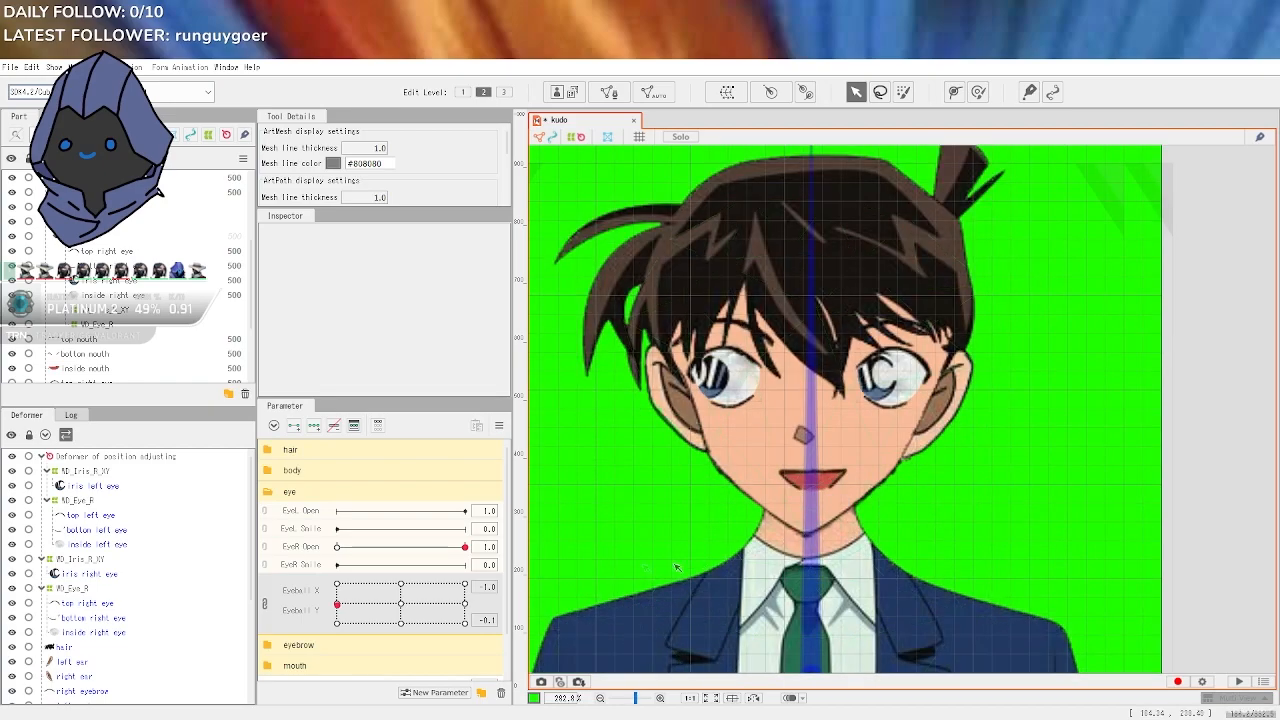
drag(338, 604, 421, 612)
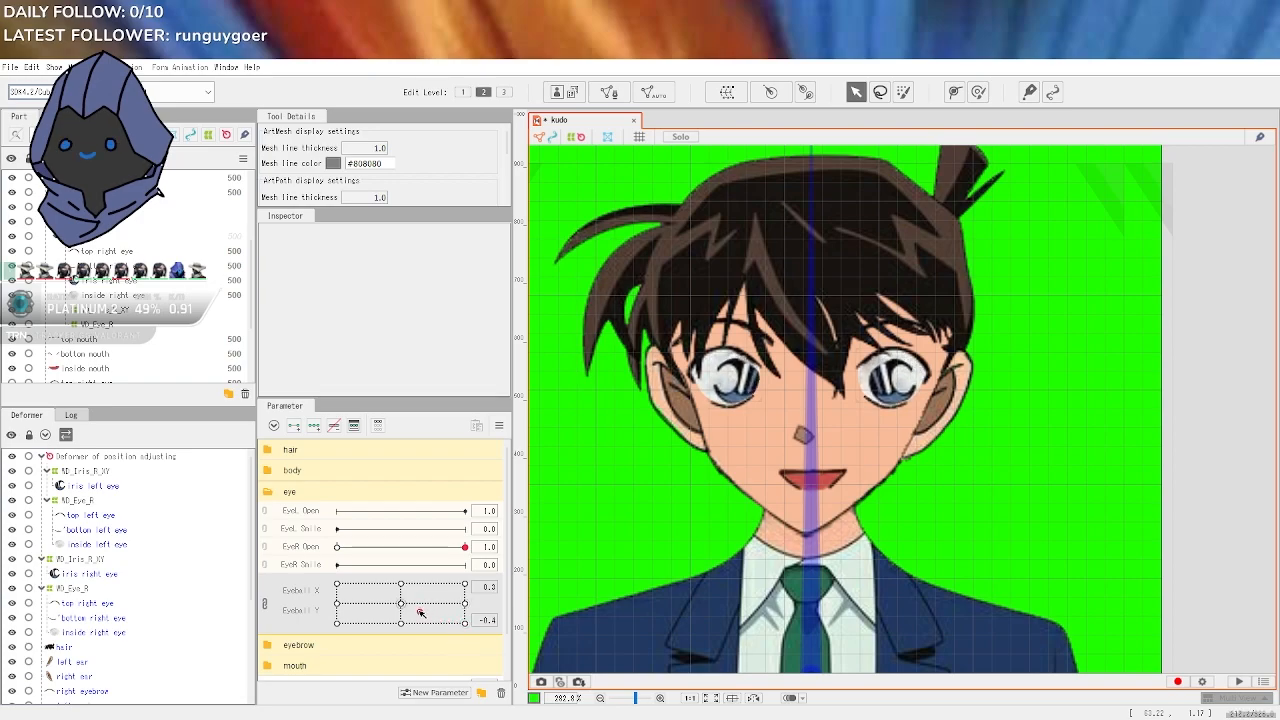
Preview the half-closed eyes with EyeR Open at 0.5 and the irises raised to Eyeball Y 1.0
drag(465, 547, 397, 548)
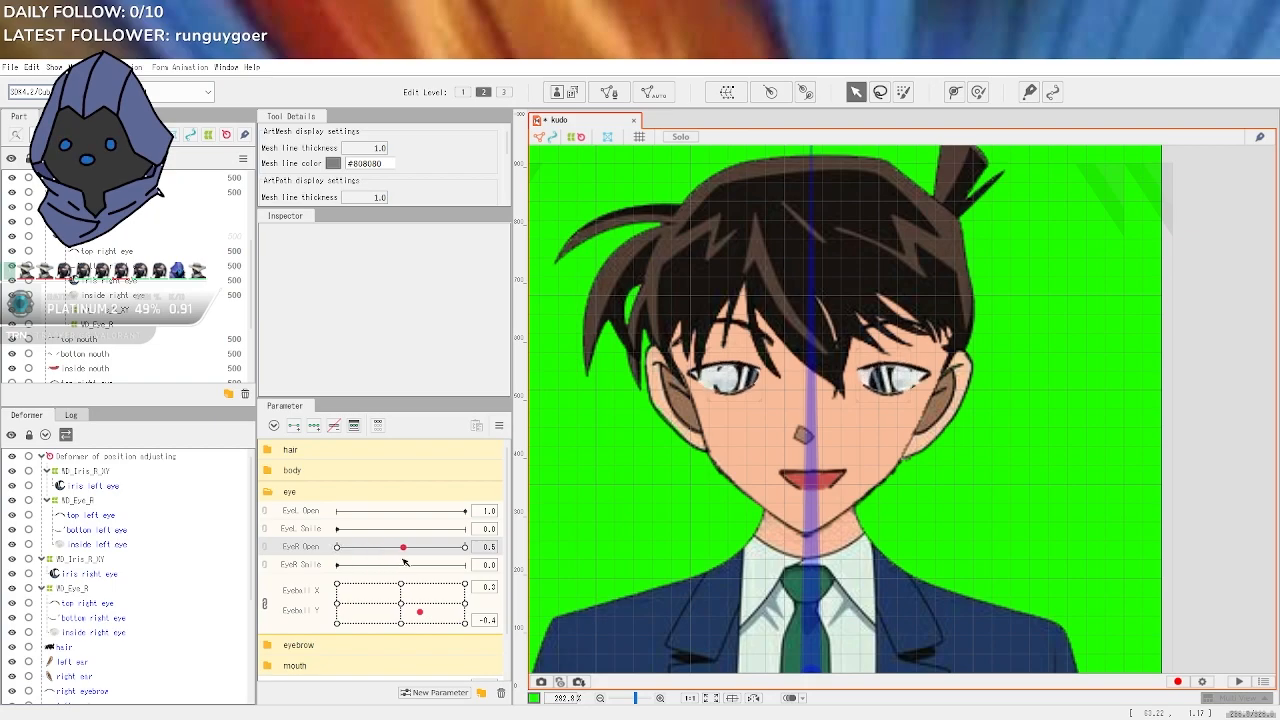
click(405, 611)
drag(406, 611, 399, 517)
scroll(1069, 514, down, 3)
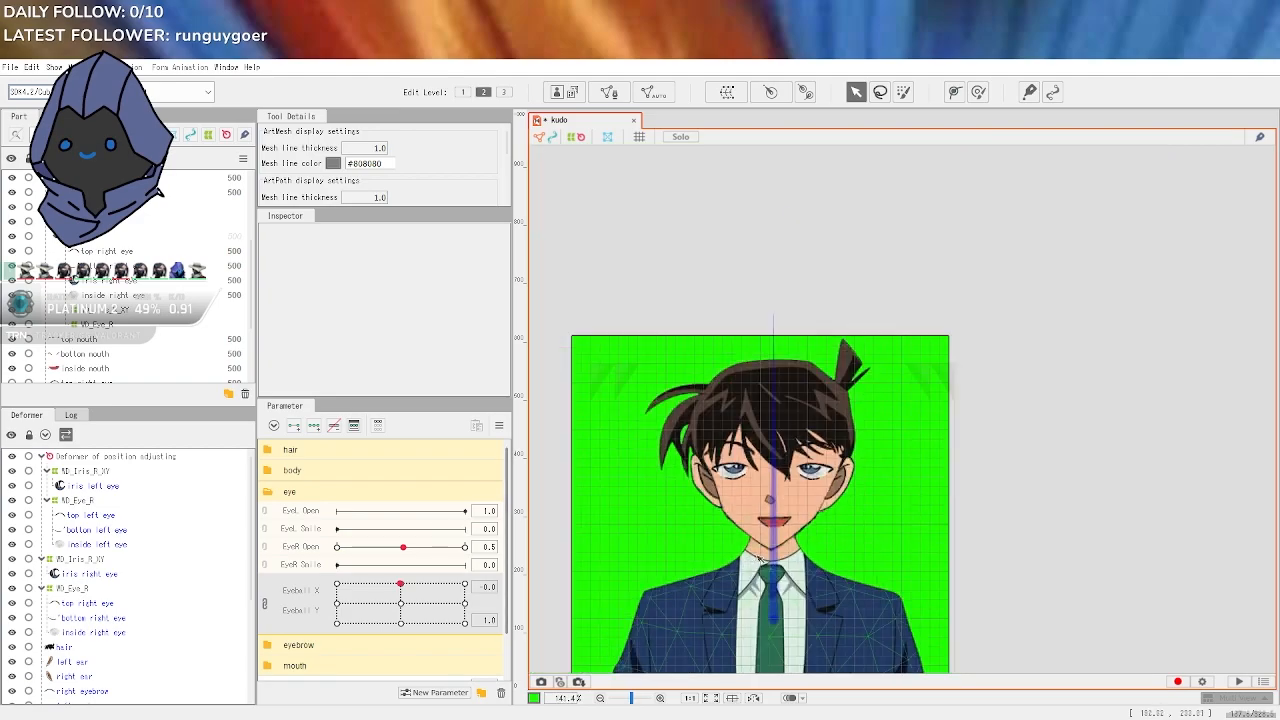
scroll(750, 478, up, 2)
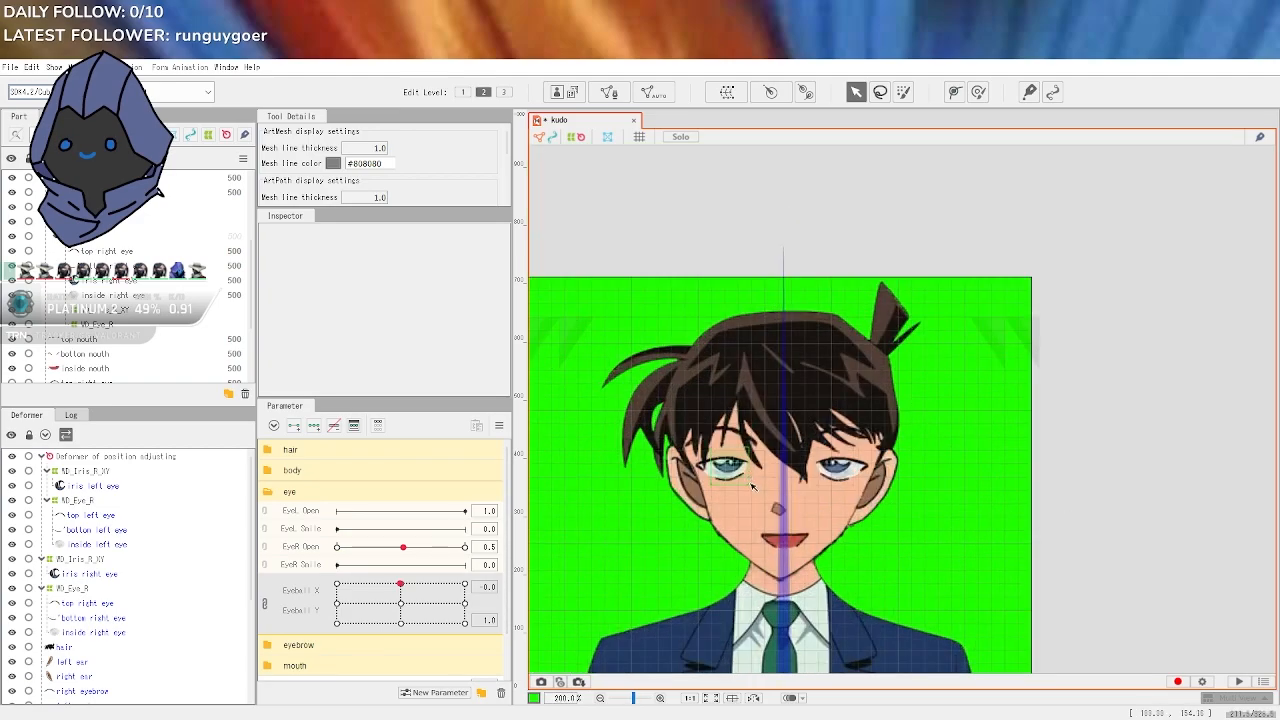
drag(941, 507, 989, 415)
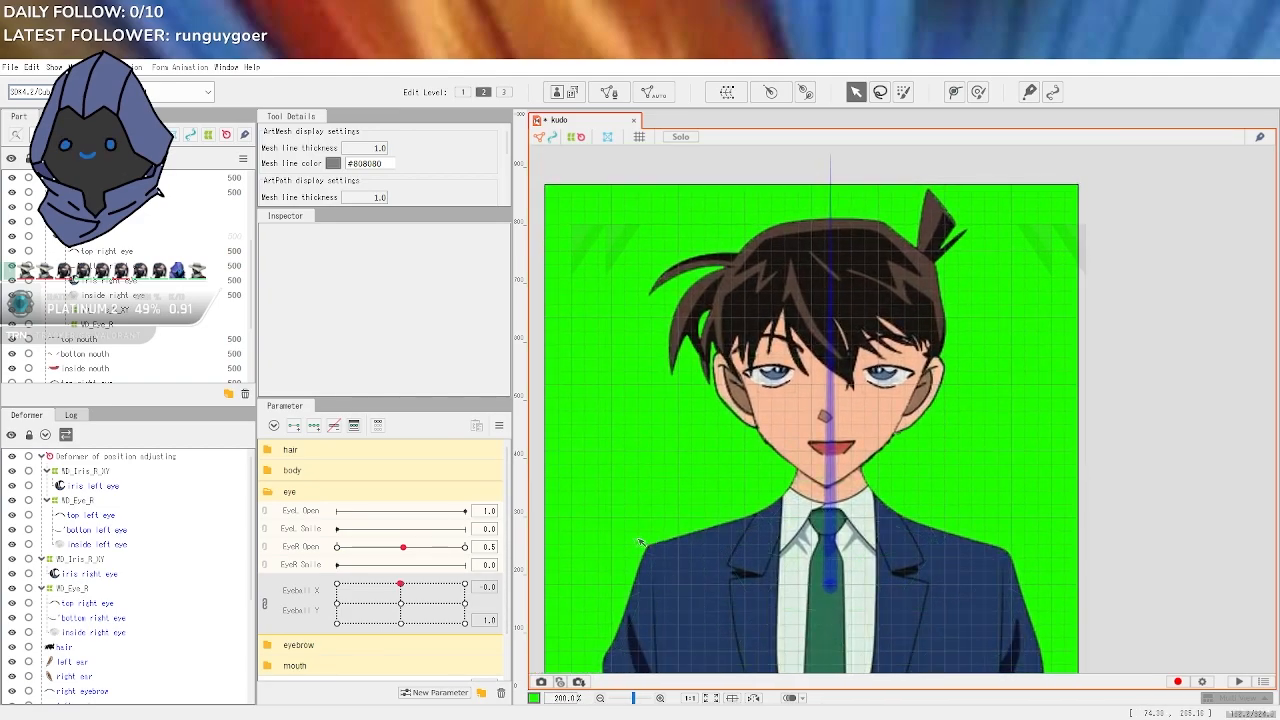
Return Eyeball X and Y to the centre and EyeR Open to 1.0
click(404, 605)
drag(403, 606, 401, 603)
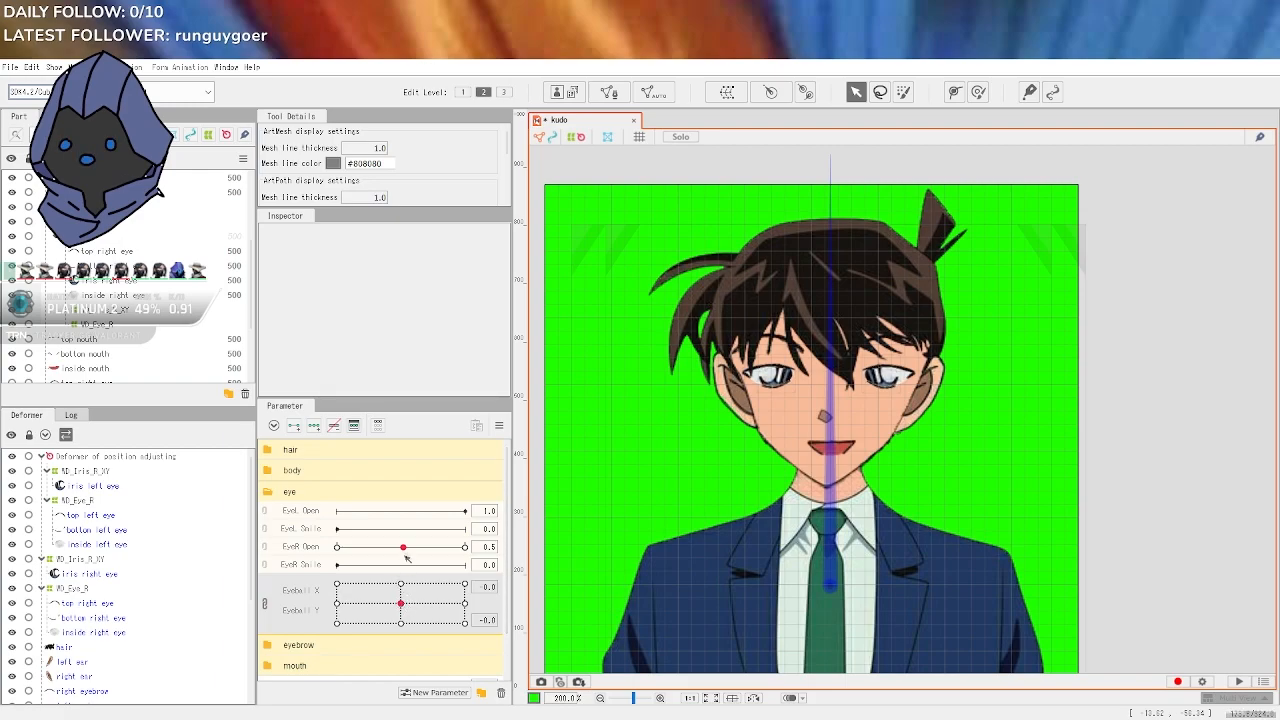
drag(404, 548, 606, 558)
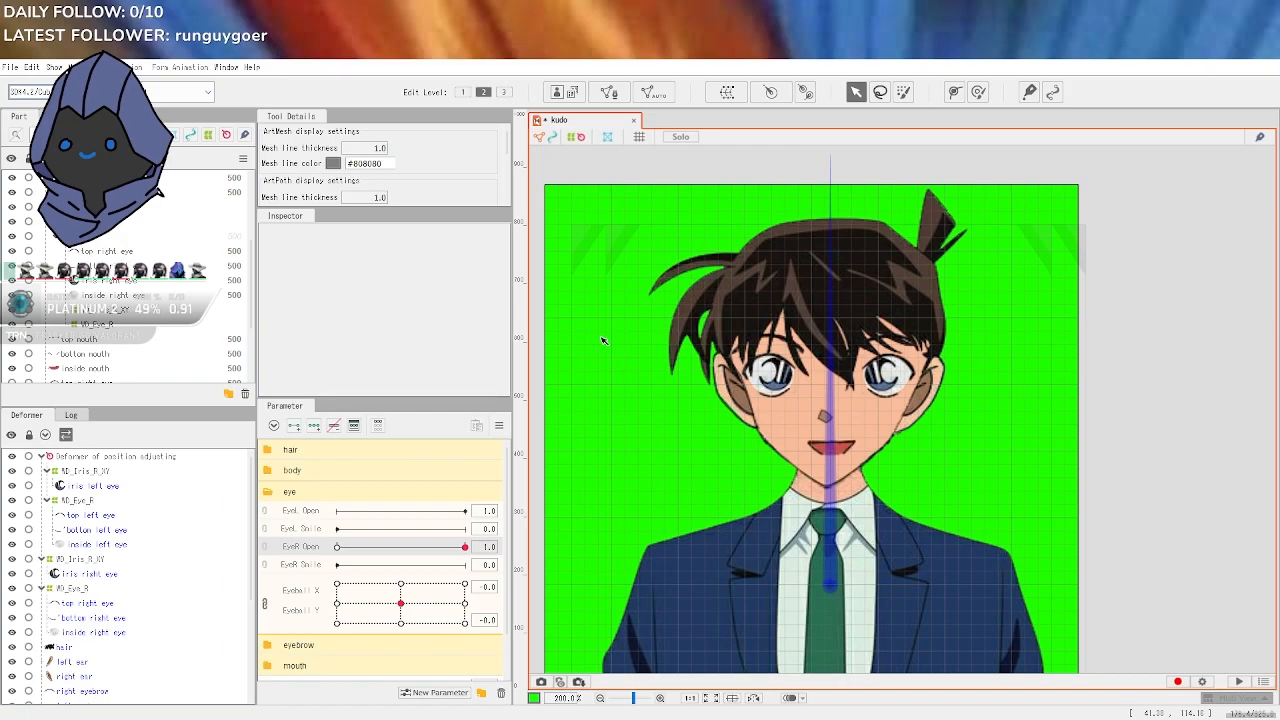
Undo the last reflection of the iris left eye mesh and centre the Eyeball parameters
scroll(825, 349, up, 3)
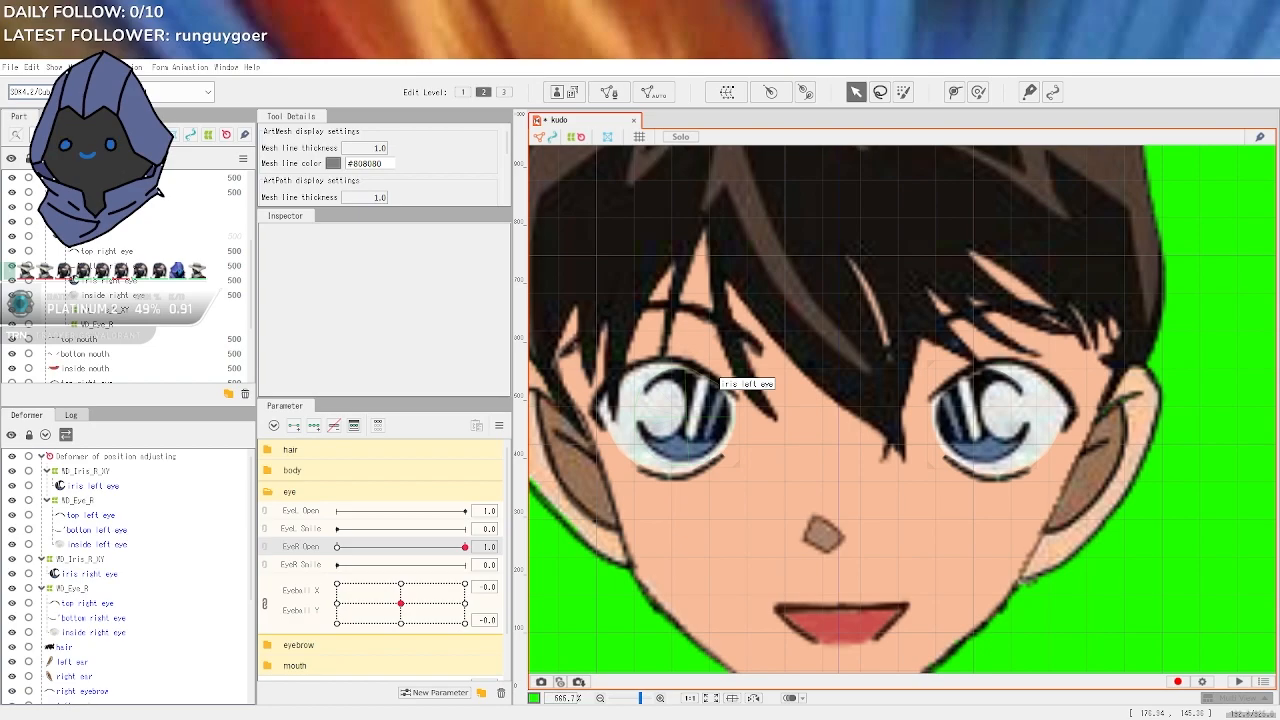
click(690, 405)
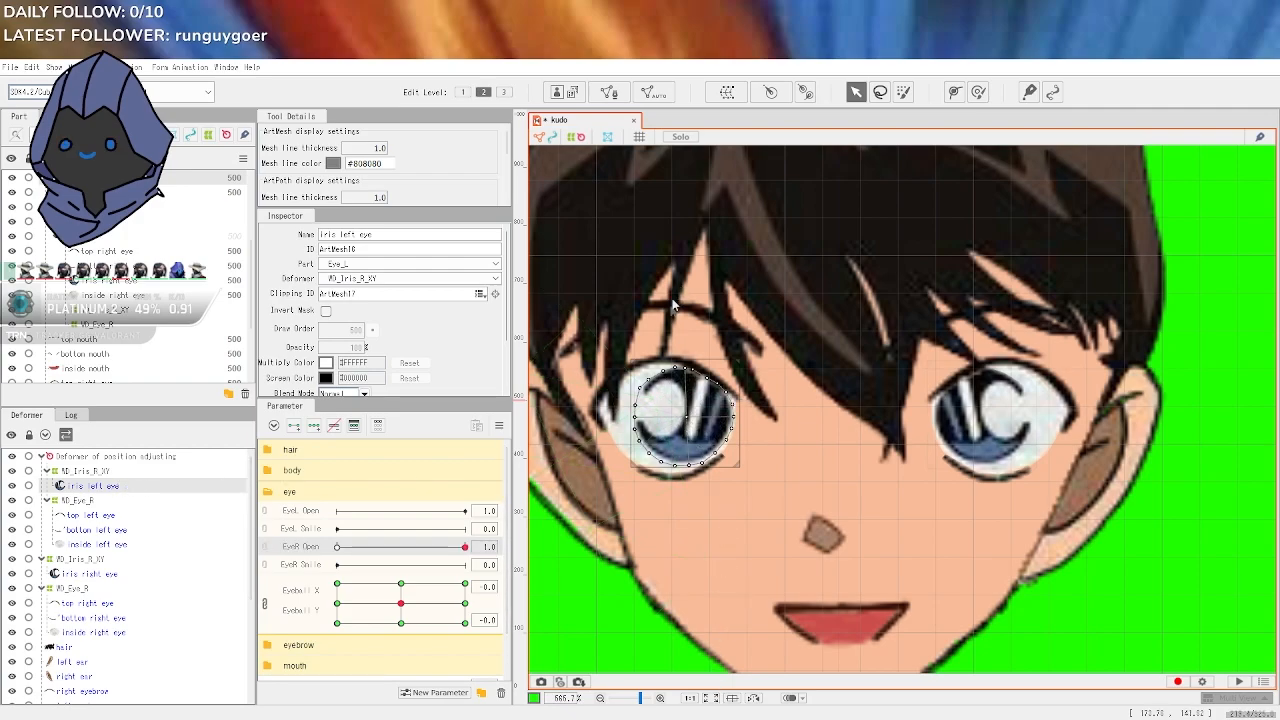
key(ctrl+z)
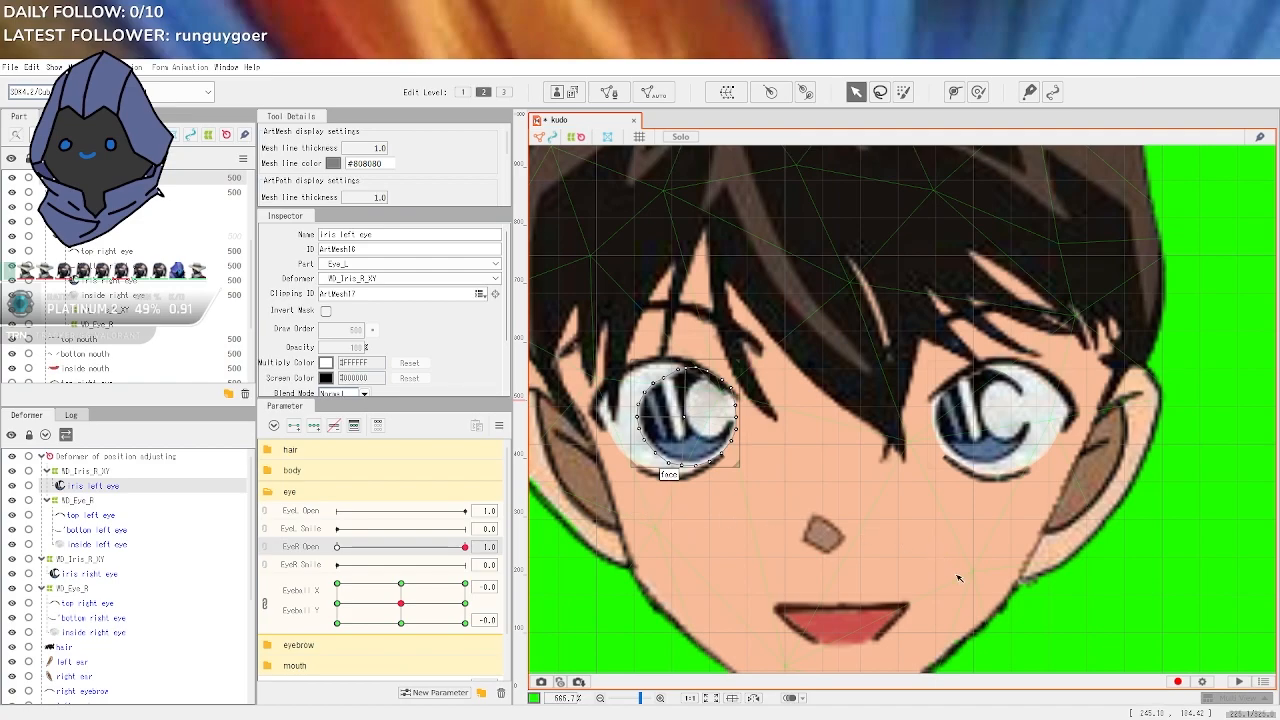
scroll(959, 578, down, 3)
click(1238, 550)
scroll(1250, 567, up, 1)
drag(973, 550, 1057, 440)
mouse_move(400, 603)
mouse_down()
mouse_move(372, 595)
mouse_move(394, 602)
mouse_move(466, 575)
mouse_move(401, 604)
mouse_up()
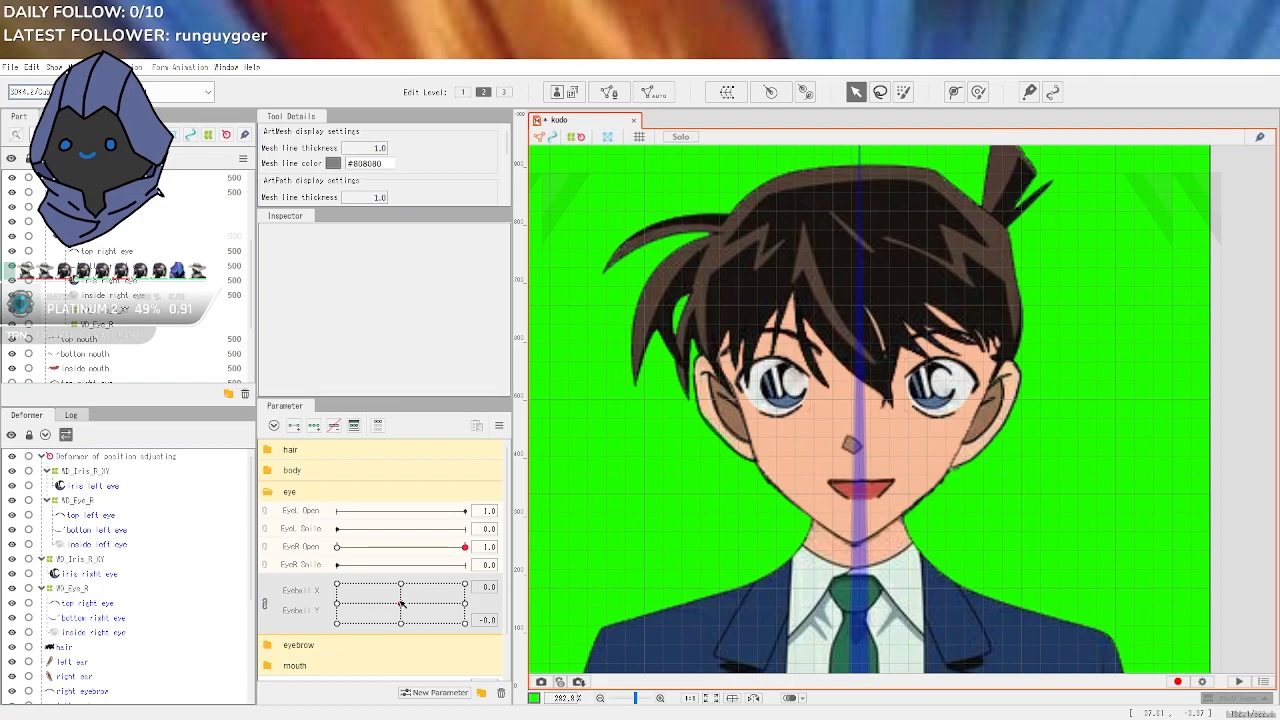
Try to reflect the iris warp deformer VD_Iris_R_XY in the Eye_L part
click(127, 575)
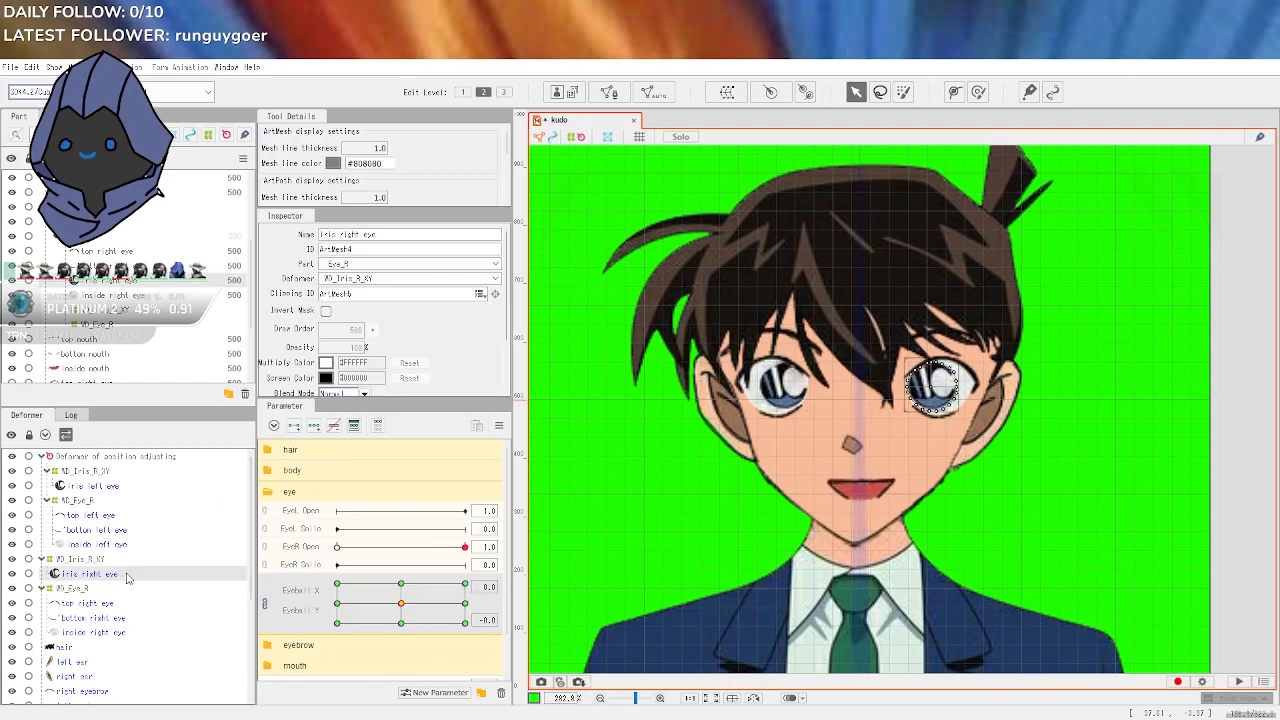
click(117, 487)
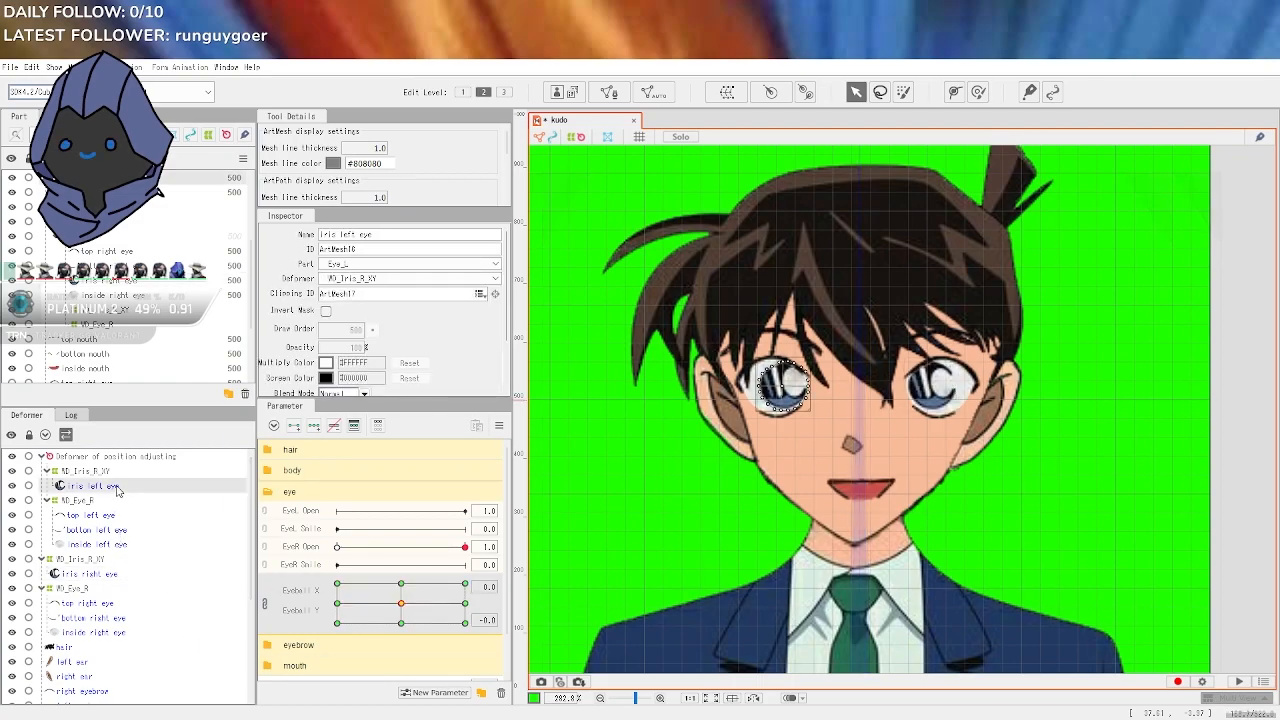
right_click(117, 487)
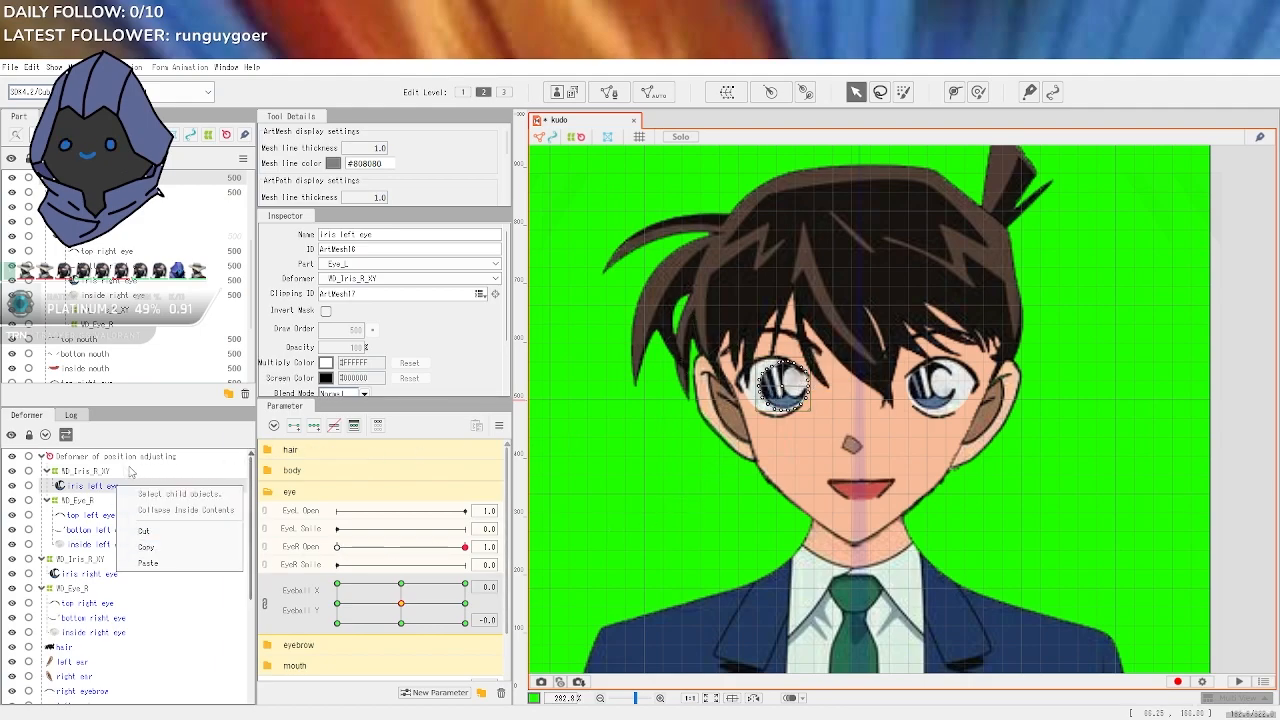
click(95, 472)
right_click(90, 472)
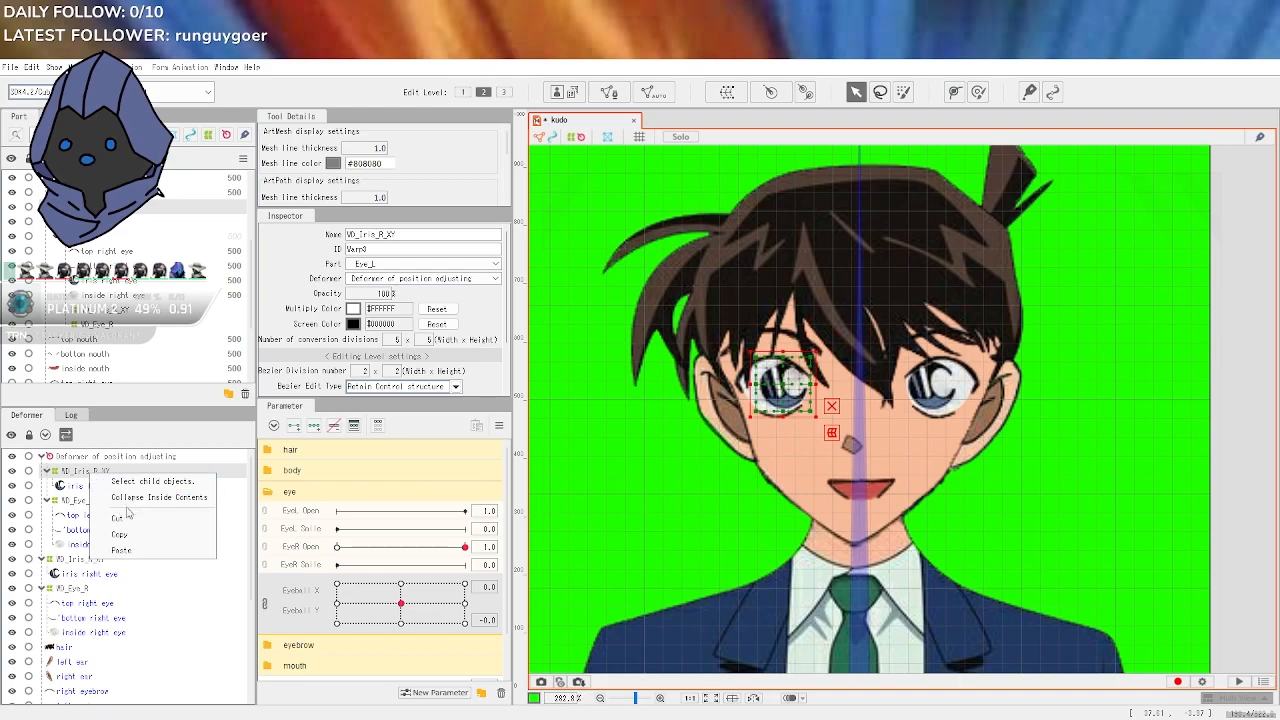
right_click(772, 384)
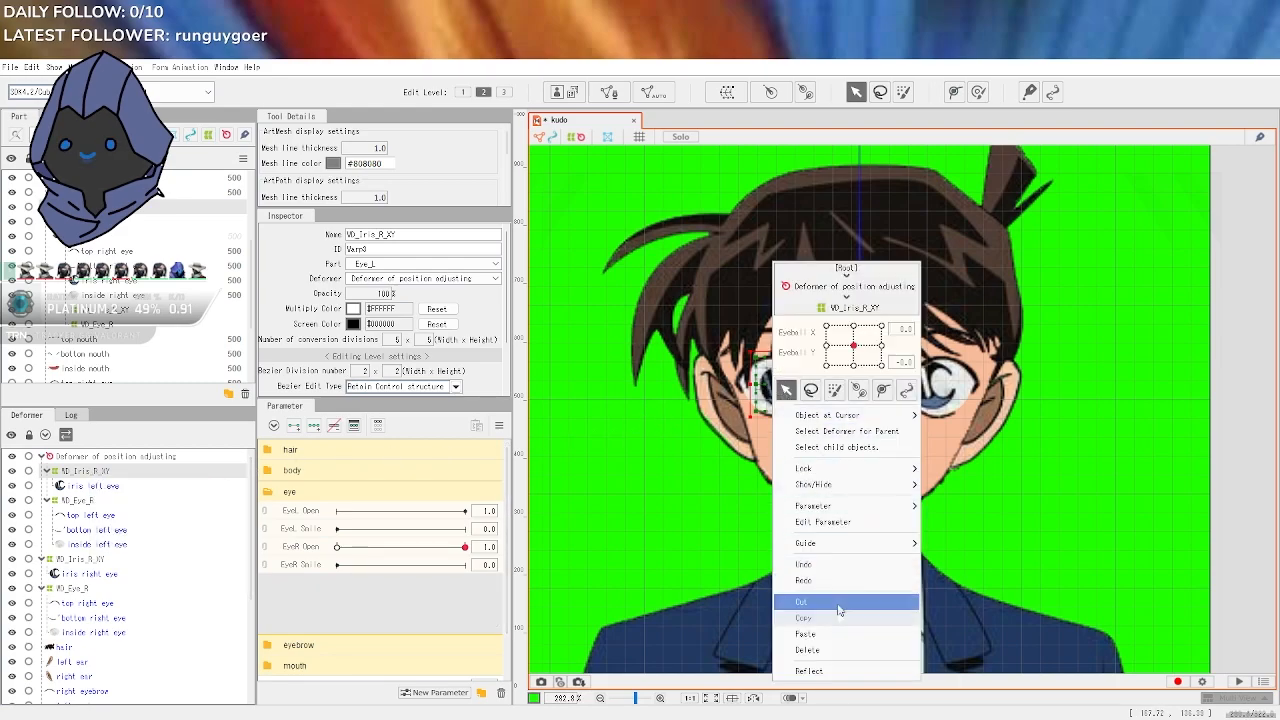
click(834, 673)
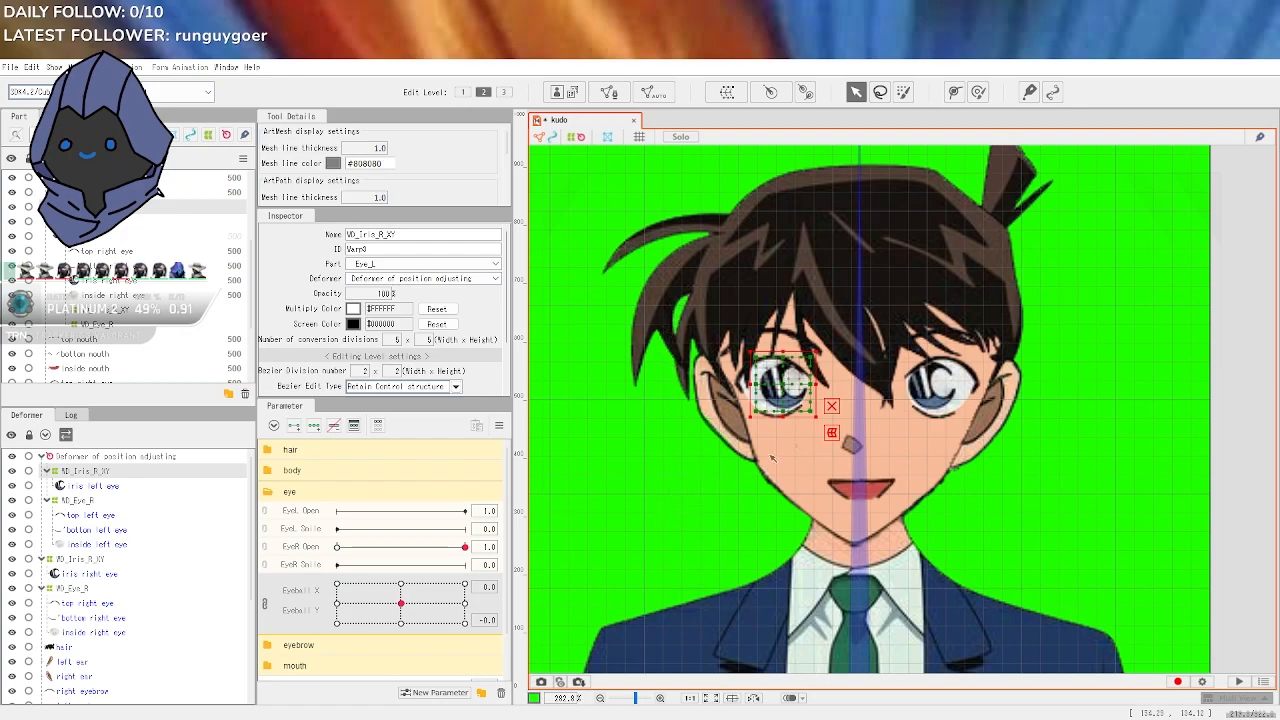
scroll(849, 375, up, 5)
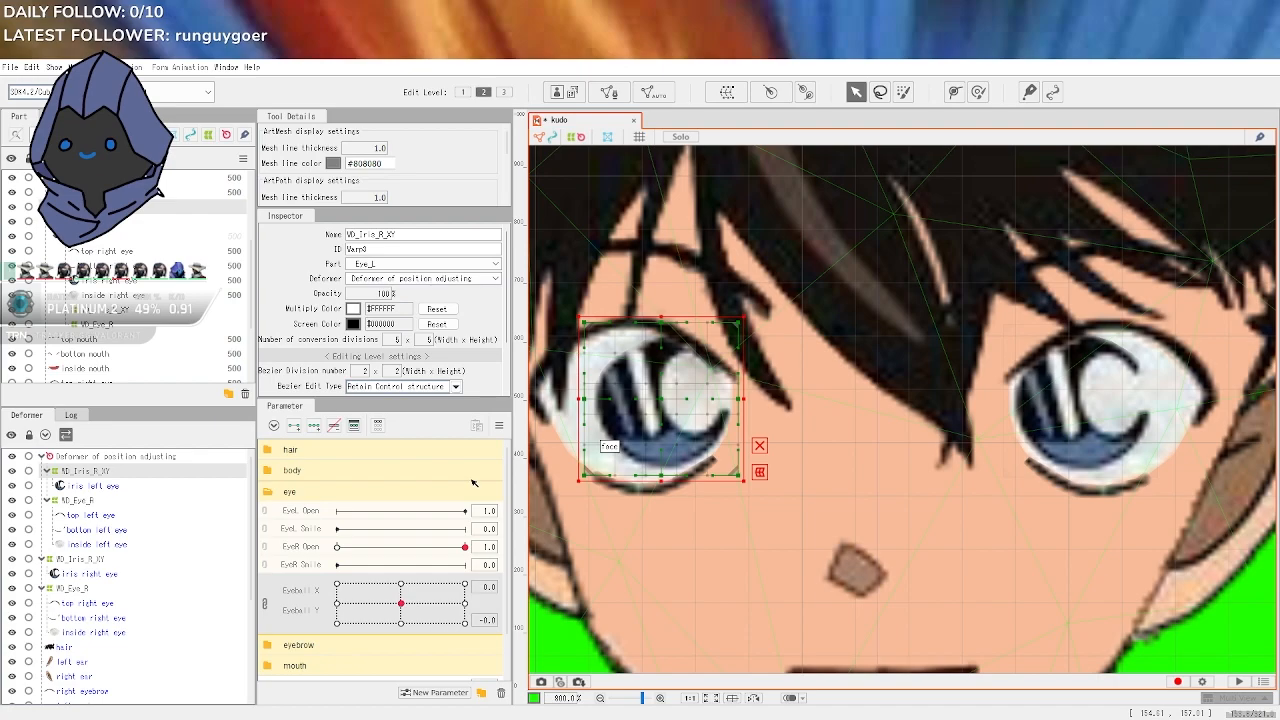
click(130, 488)
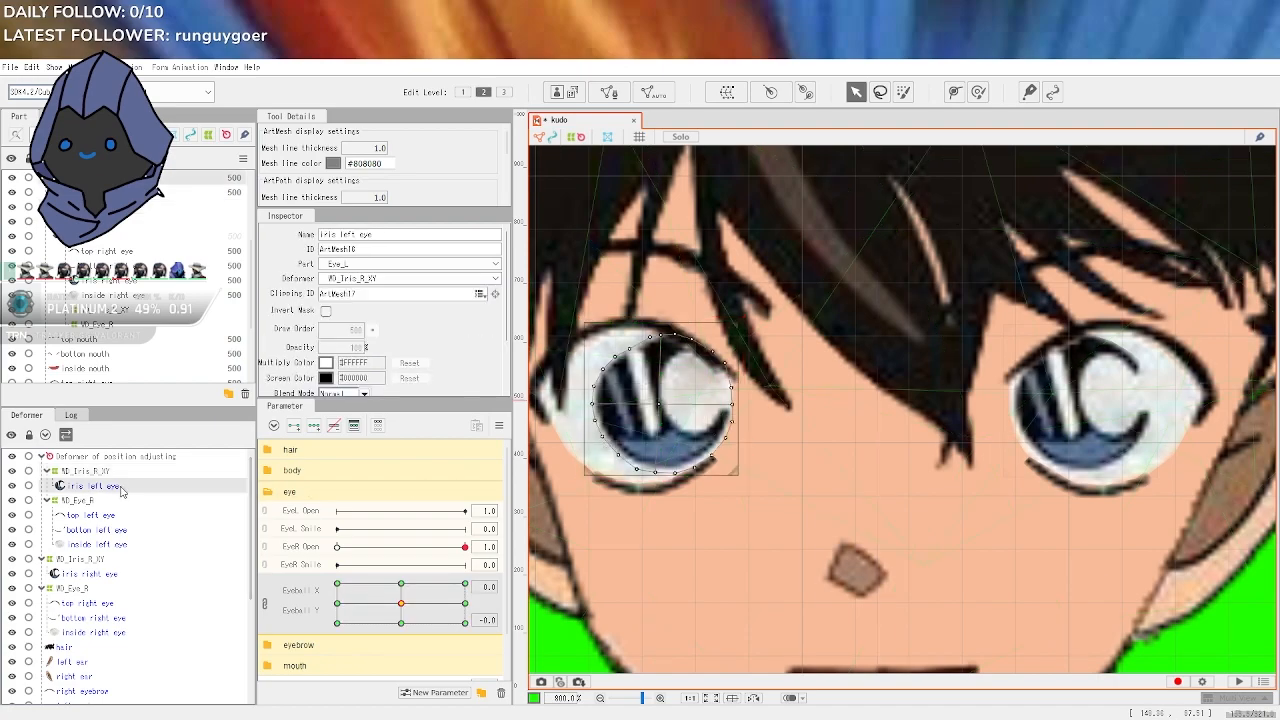
right_click(647, 428)
click(705, 519)
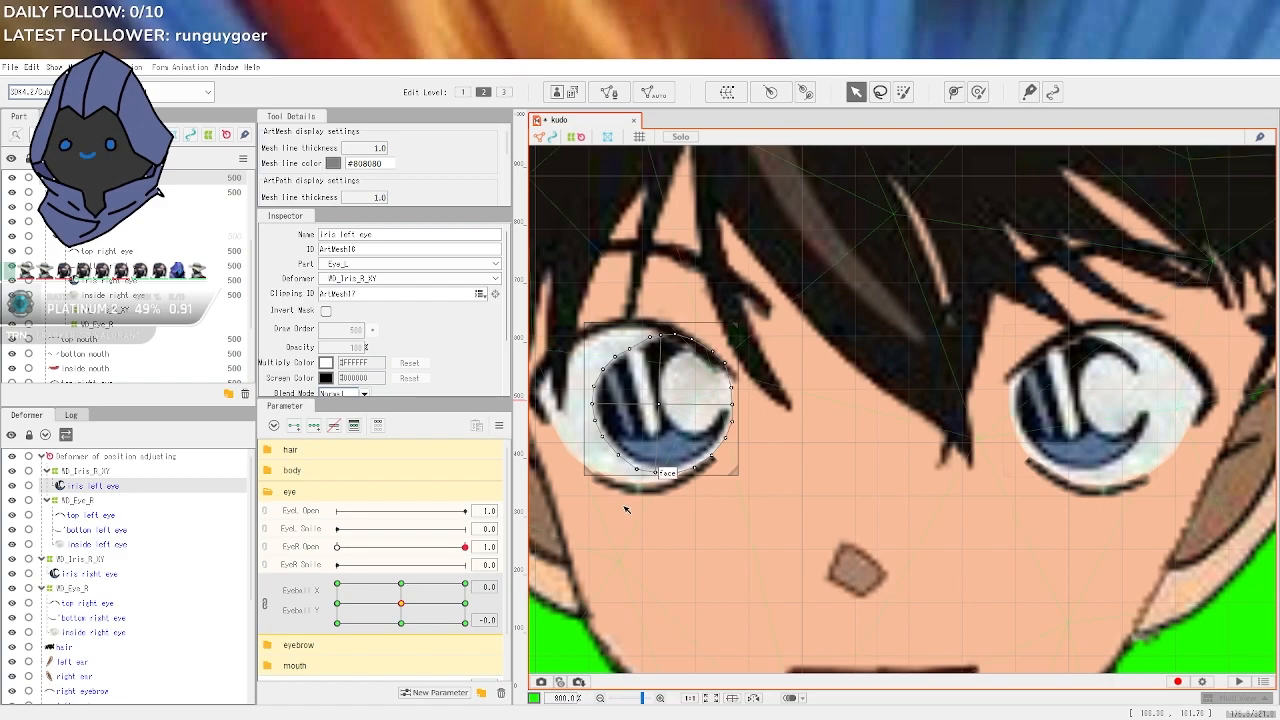
Preview the iris movement at Eyeball X -1.0 and Y 0.5, and sweep Eyeball X from side to side
drag(401, 603, 320, 593)
scroll(732, 518, down, 4)
click(1135, 490)
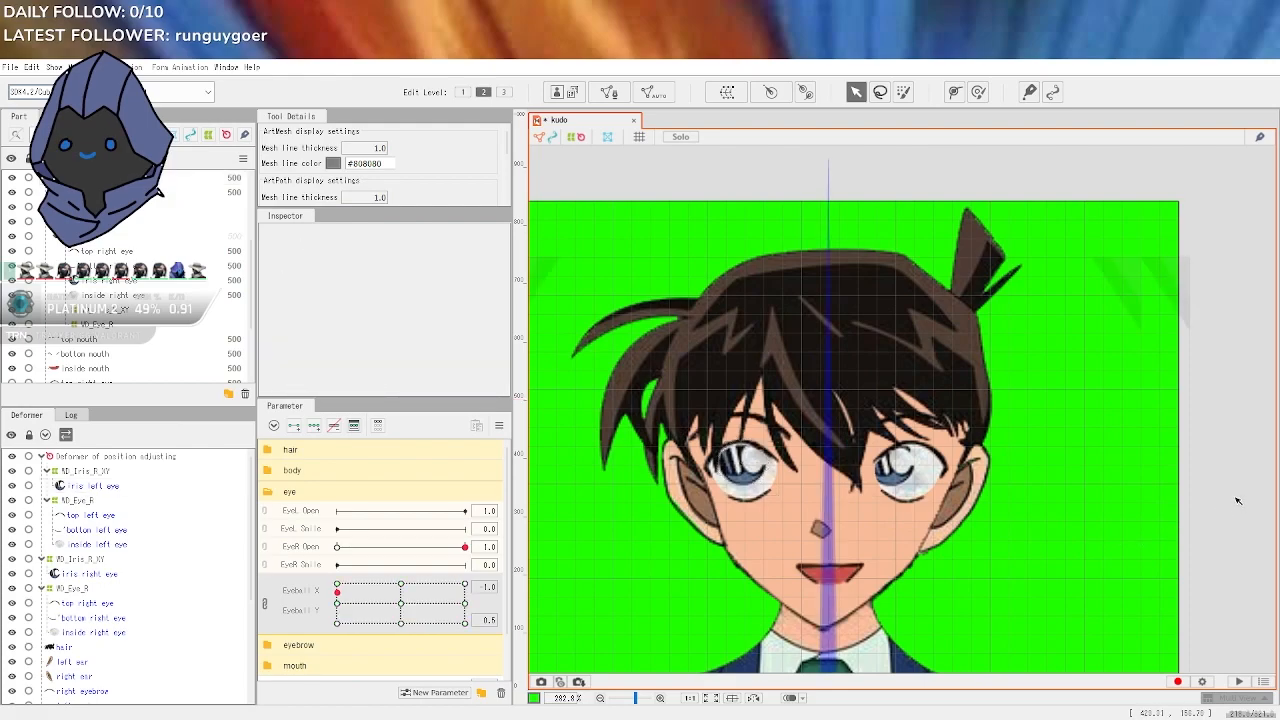
drag(1248, 494, 1181, 399)
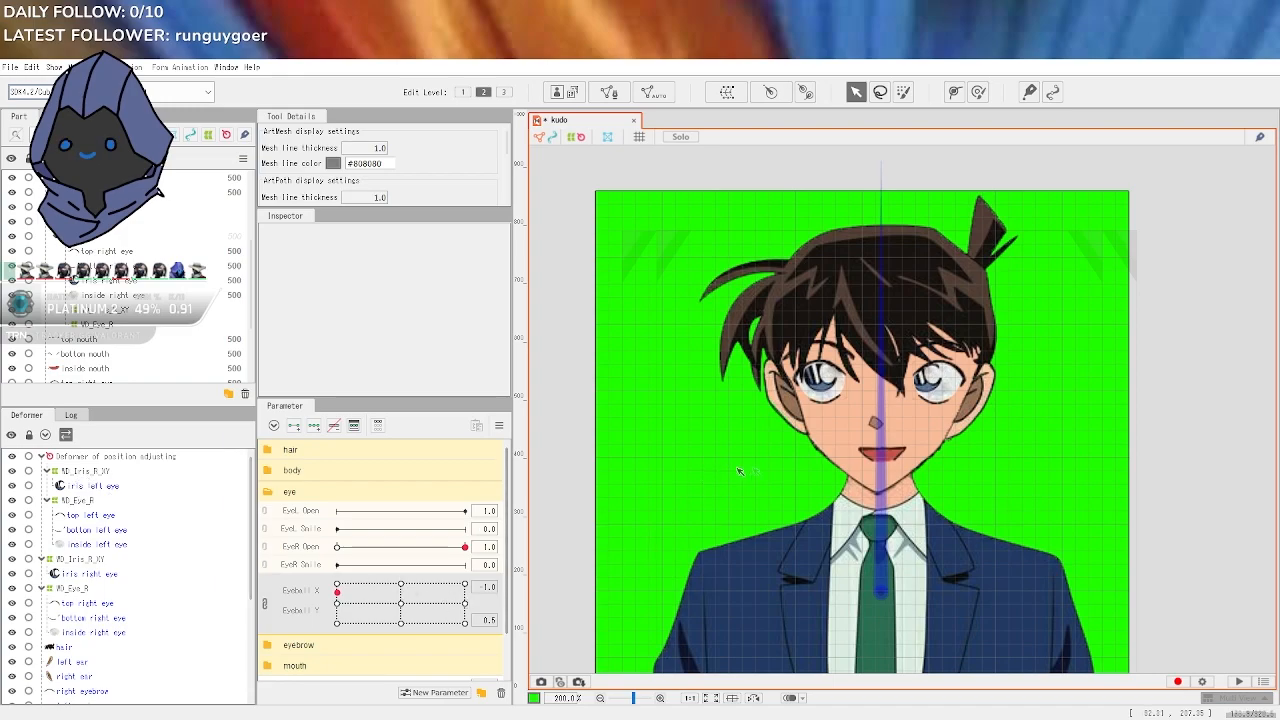
drag(337, 591, 443, 604)
drag(443, 604, 342, 606)
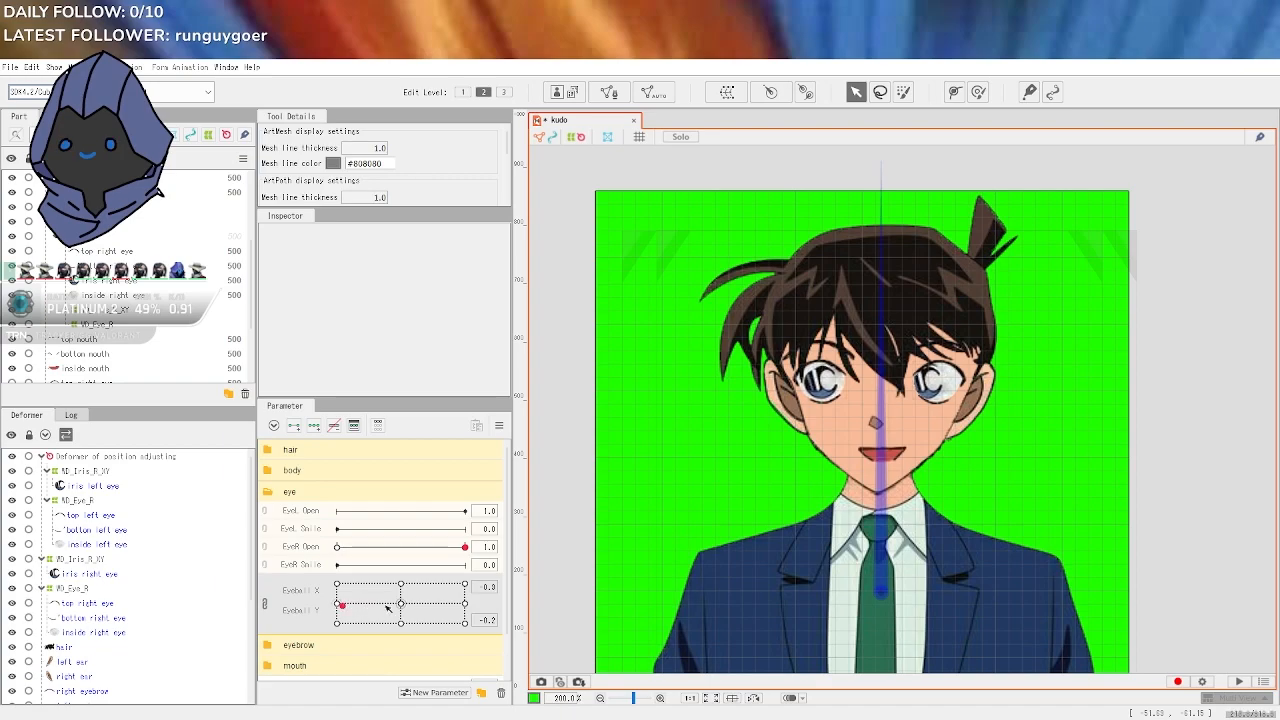
Return the Eyeball parameters to the centre, entering 0 for Eyeball Y, and keep EyeR Open at 1.0
click(401, 604)
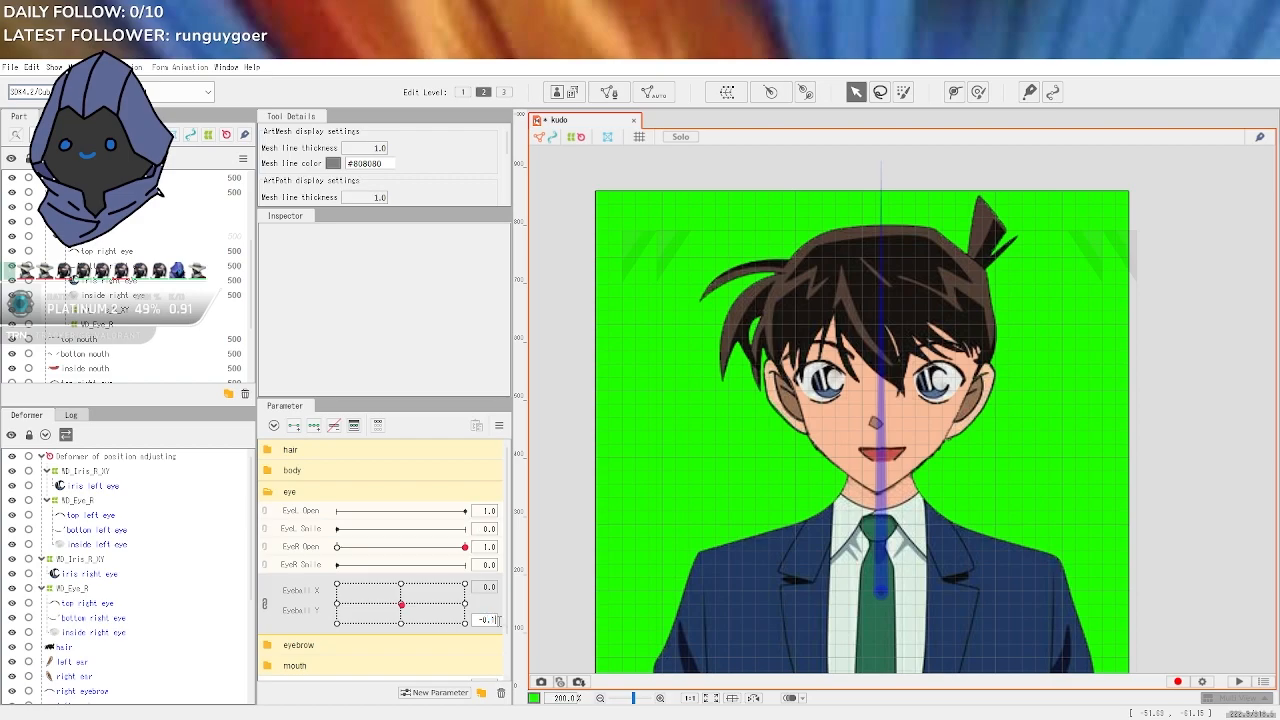
key(BackSpace)
text(0)
key(Return)
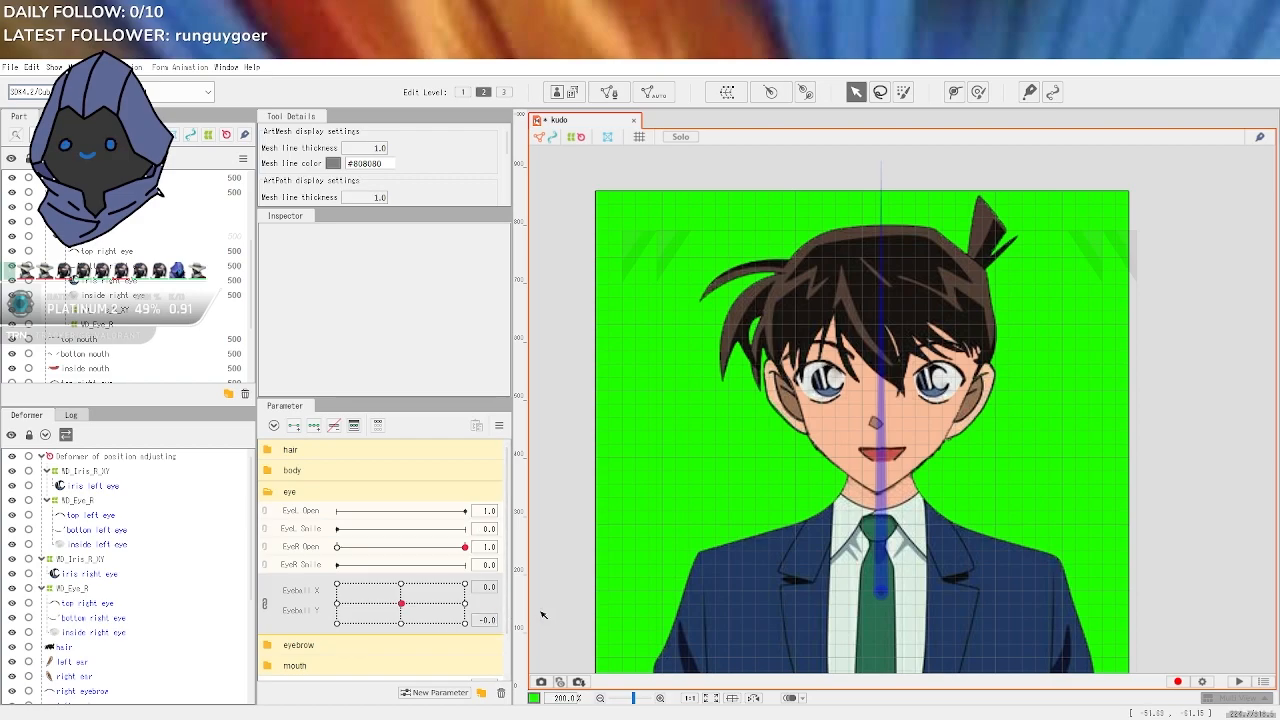
drag(465, 548, 559, 560)
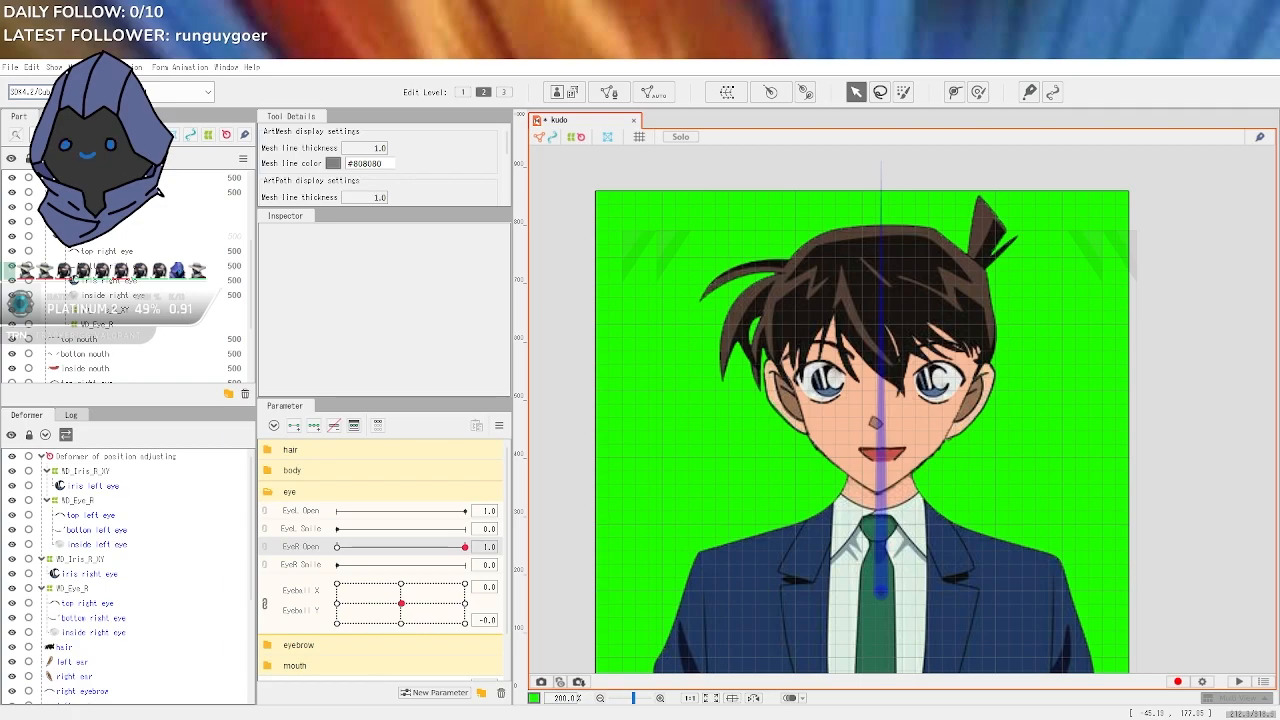
Rename the warp deformer holding the left eye's top, bottom and inside meshes to VD_Eye_L
click(94, 502)
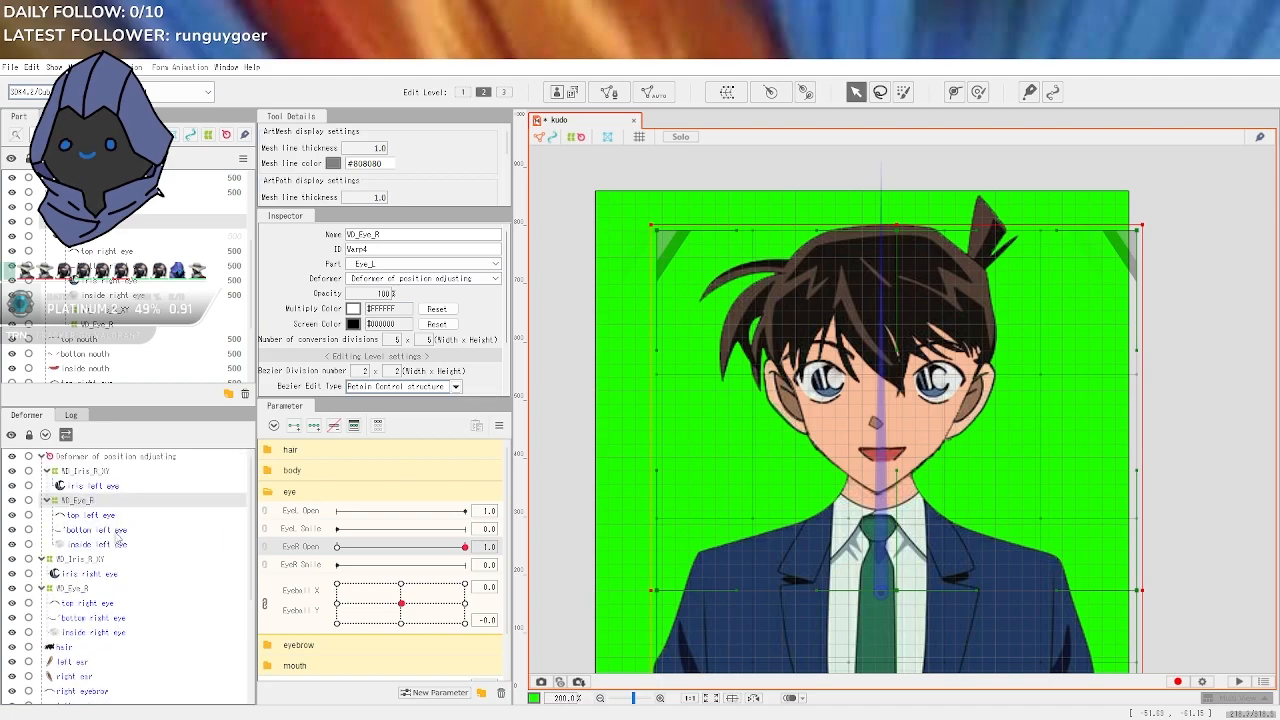
click(104, 590)
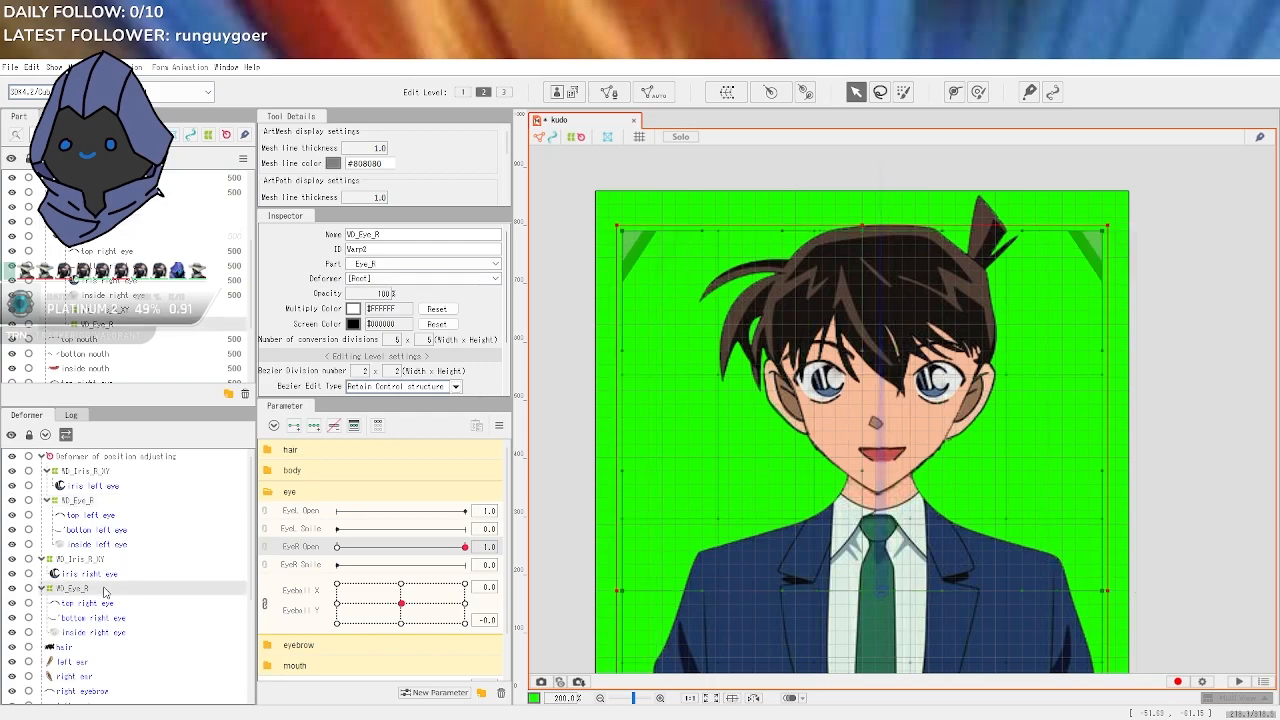
click(101, 604)
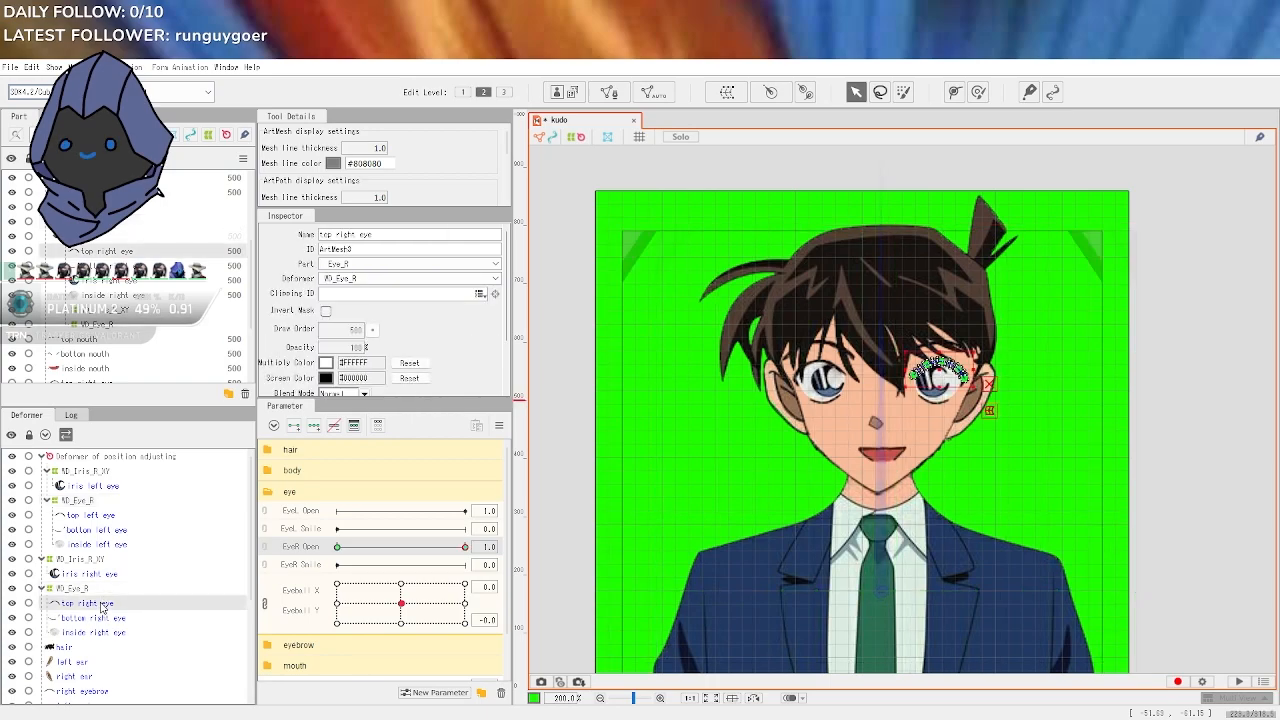
click(108, 516)
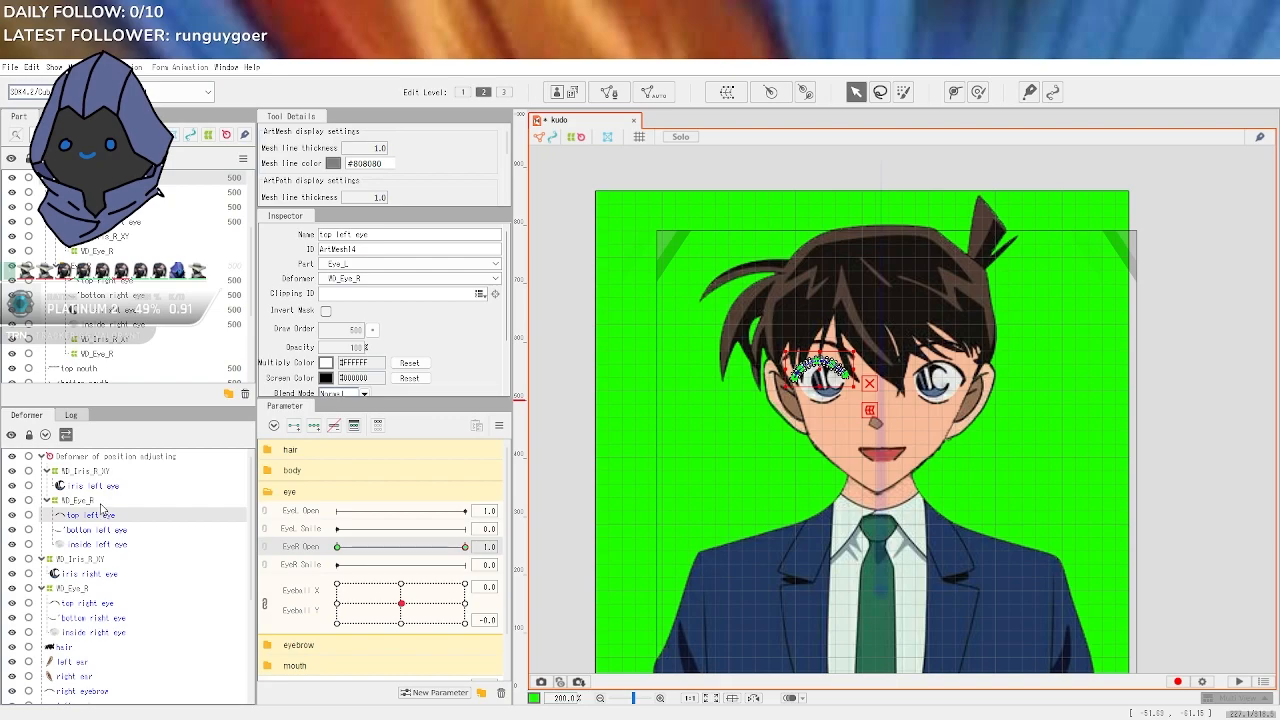
click(100, 503)
click(409, 233)
click(409, 233)
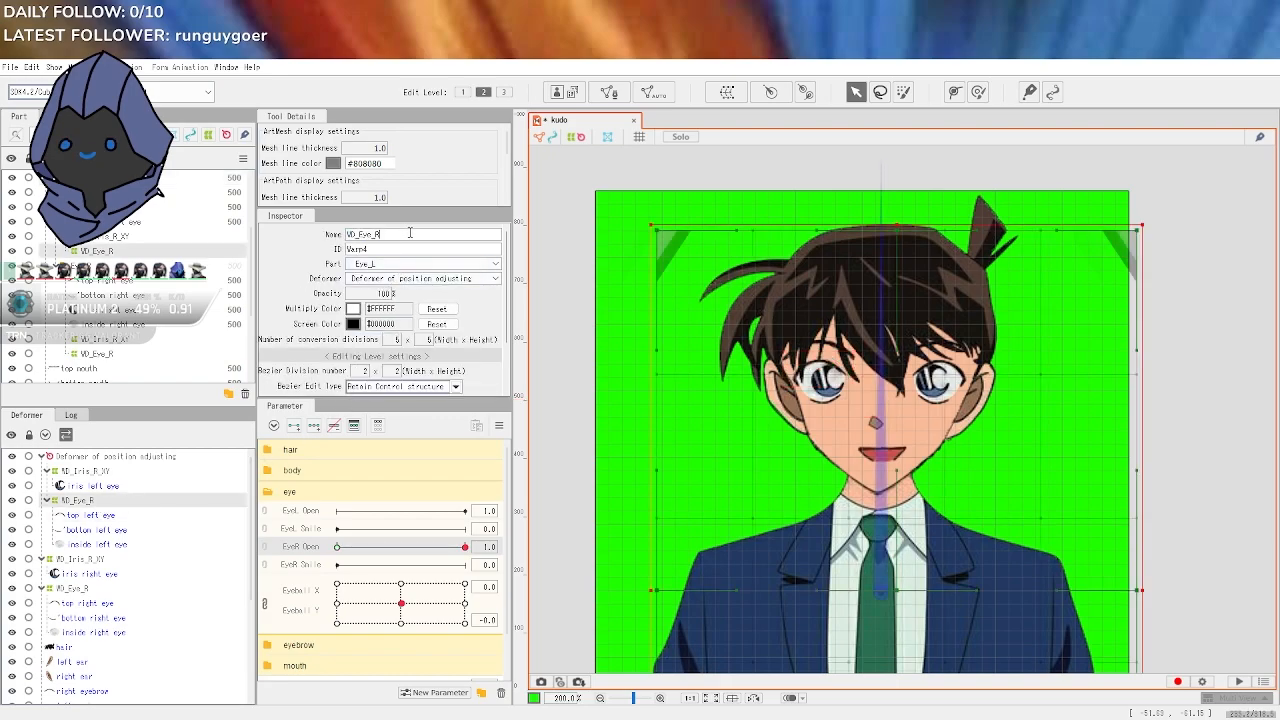
text(L)
Rename the warp deformer above the iris left eye mesh to VD_Iris_L_XY
click(146, 471)
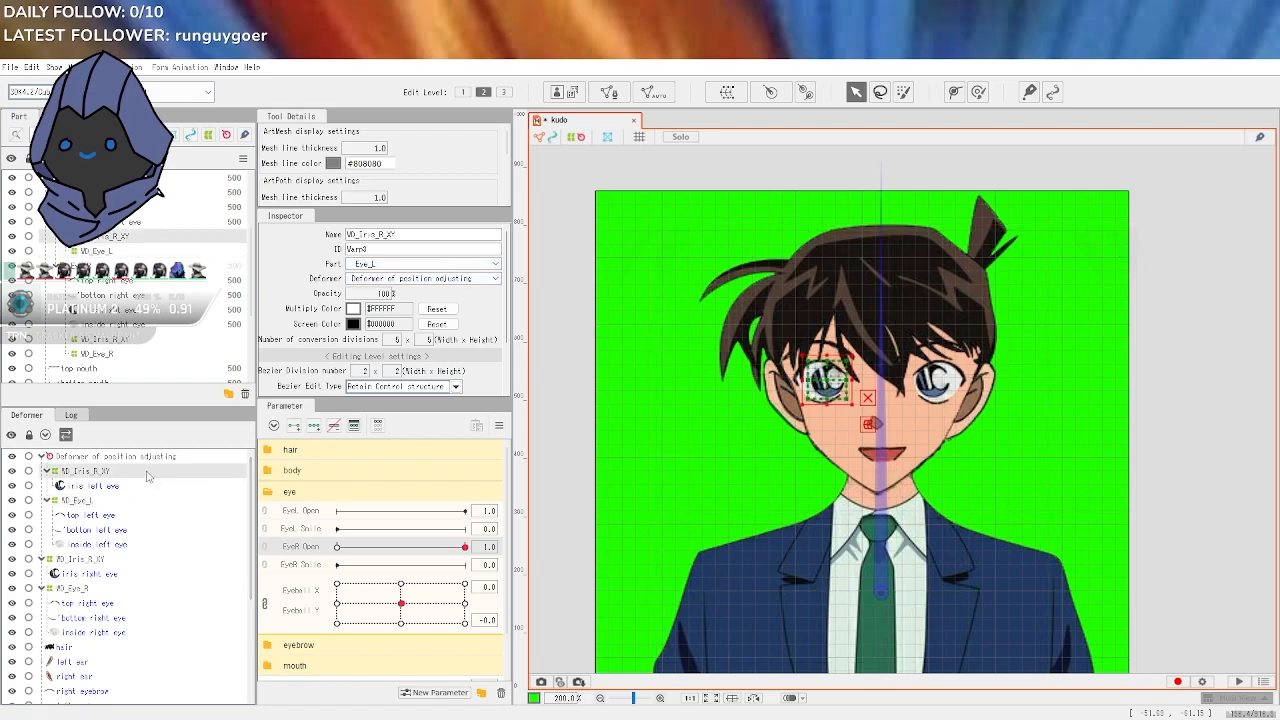
click(385, 234)
key(Right)
key(BackSpace)
key(BackSpace)
key(Return)
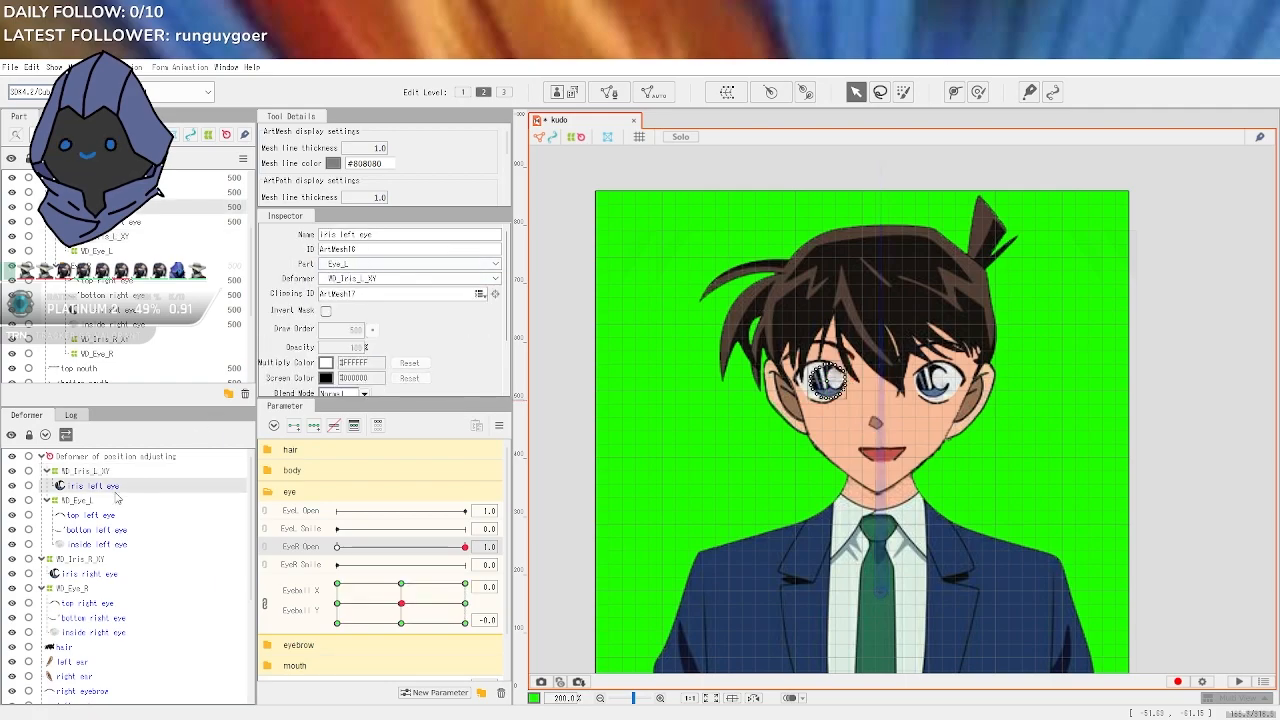
Try replicating the EyeR Open parameter with VD_Eye_L selected, and undo the duplicate
click(113, 503)
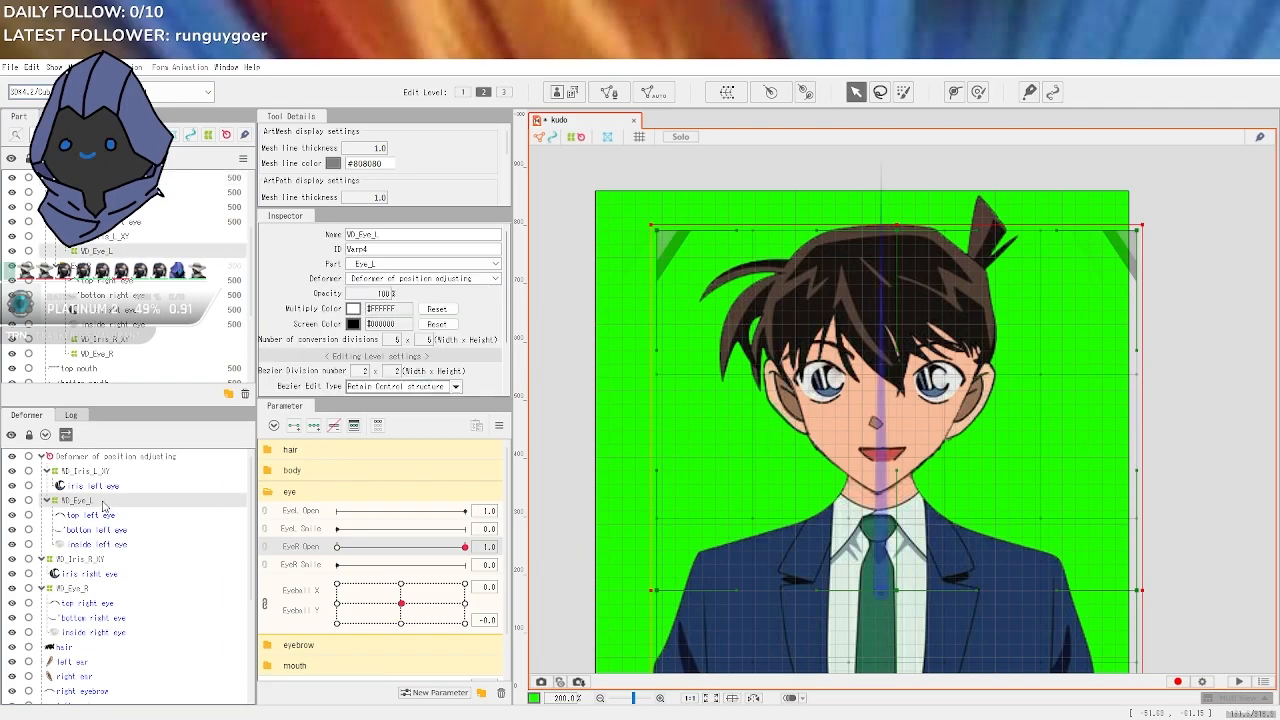
right_click(97, 506)
click(93, 505)
click(298, 514)
right_click(306, 547)
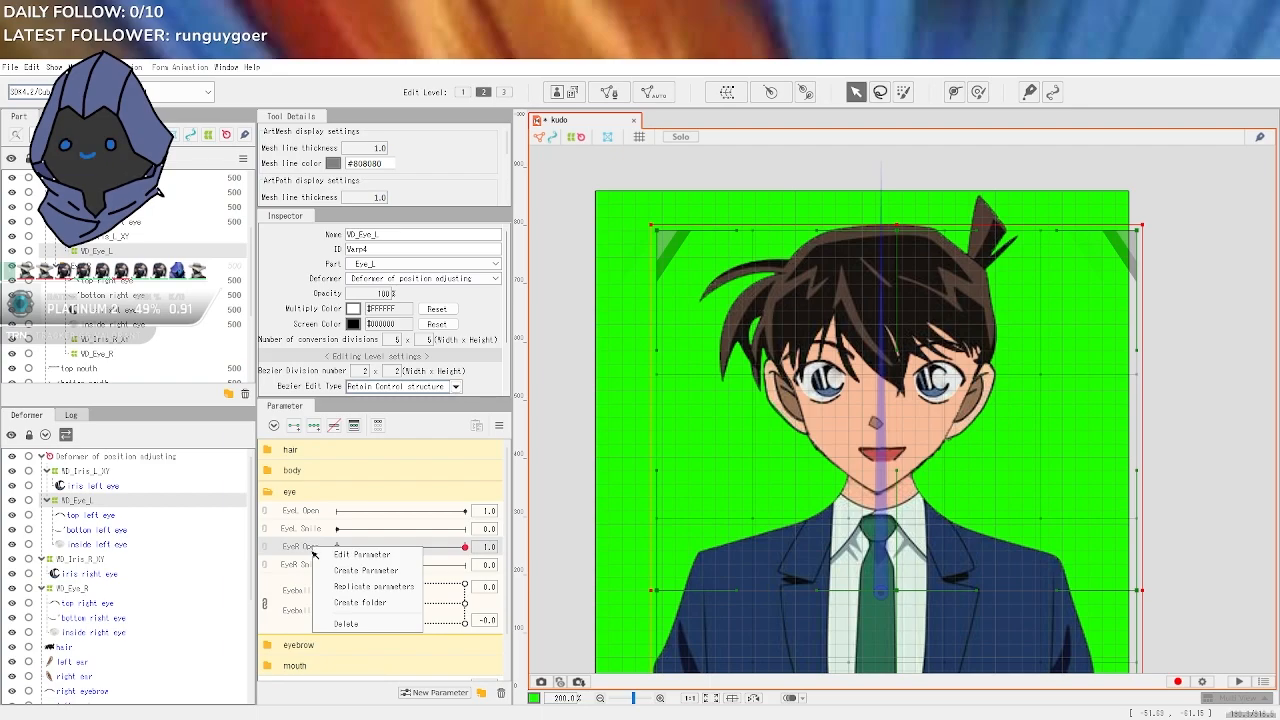
click(370, 586)
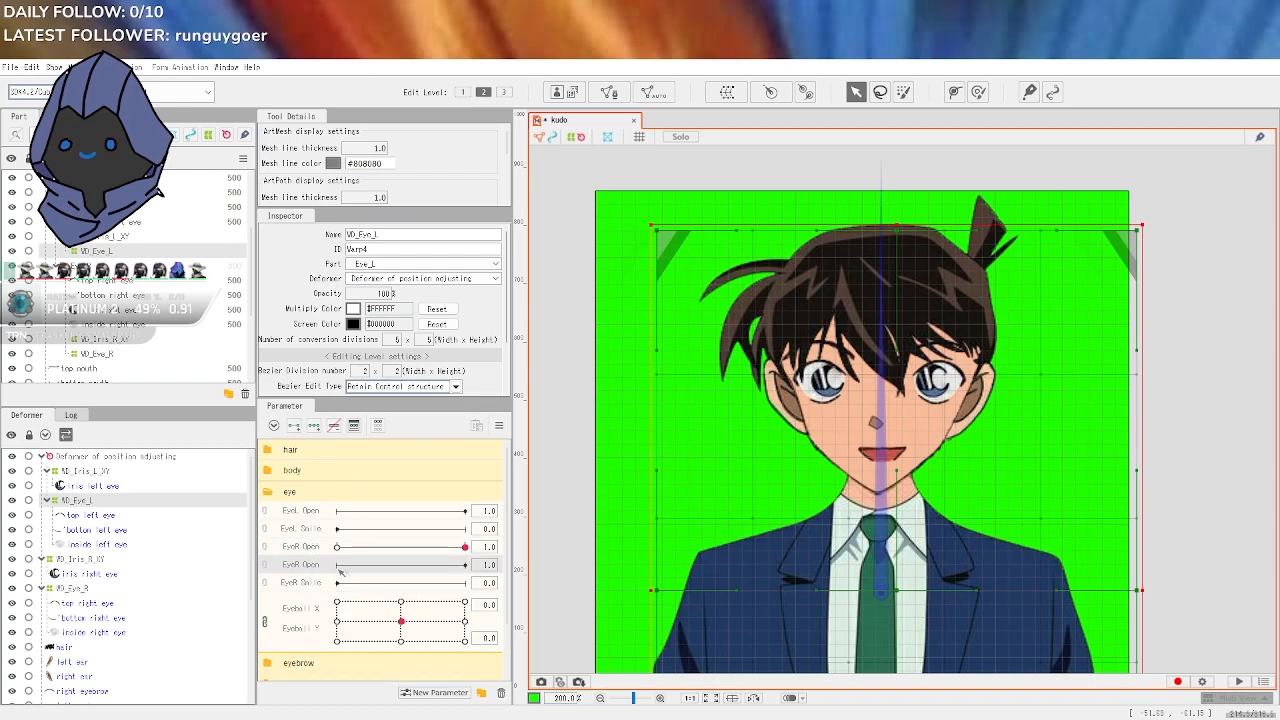
drag(380, 565, 337, 547)
key(ctrl+z)
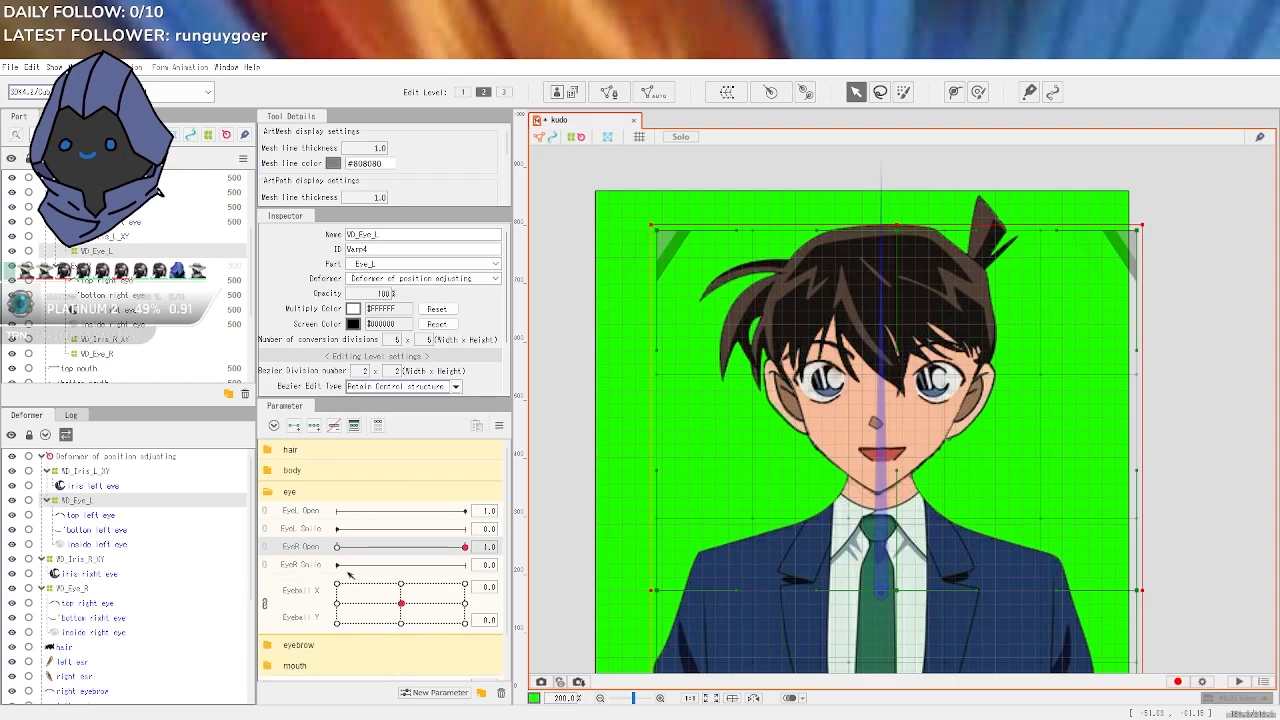
right_click(312, 552)
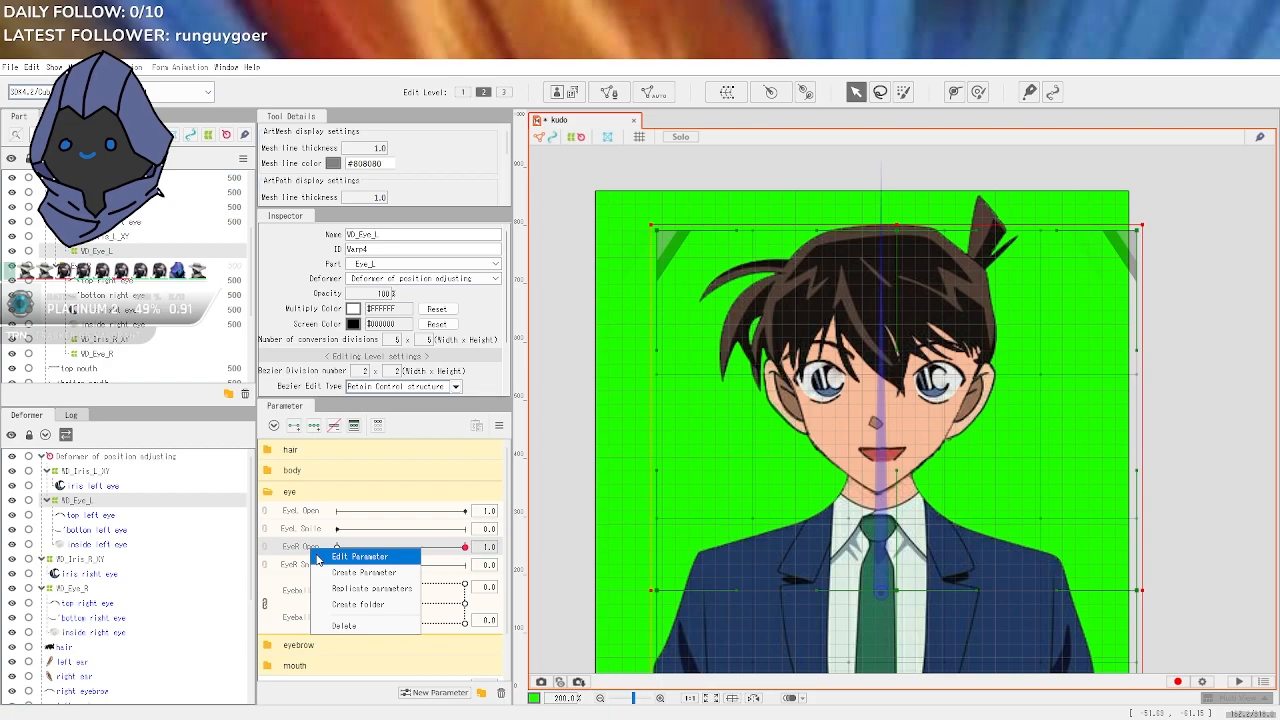
key(Escape)
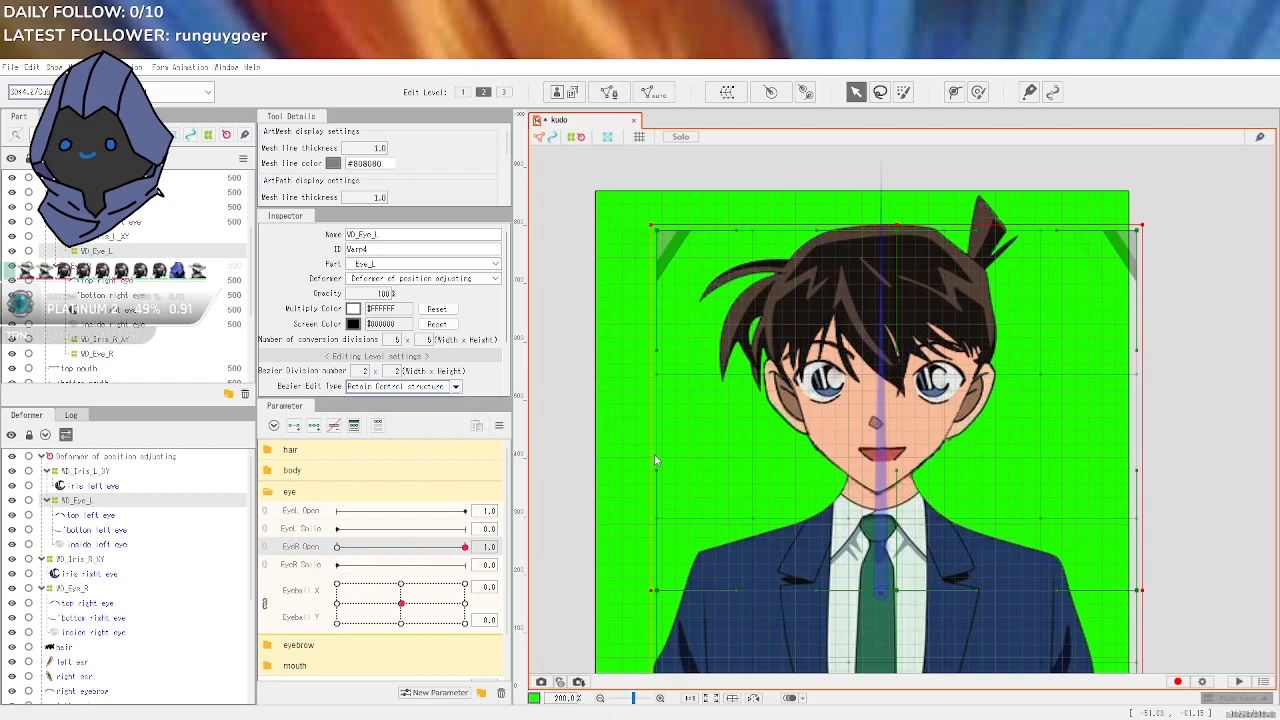
click(303, 517)
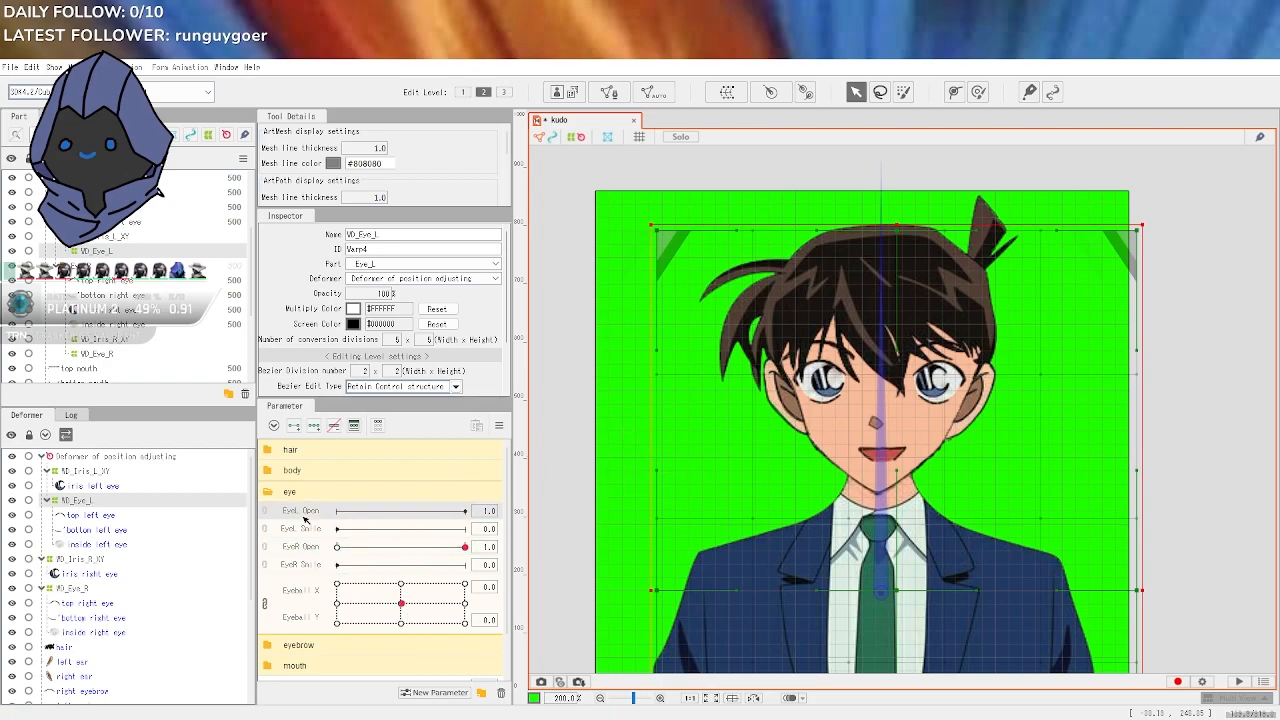
right_click(302, 515)
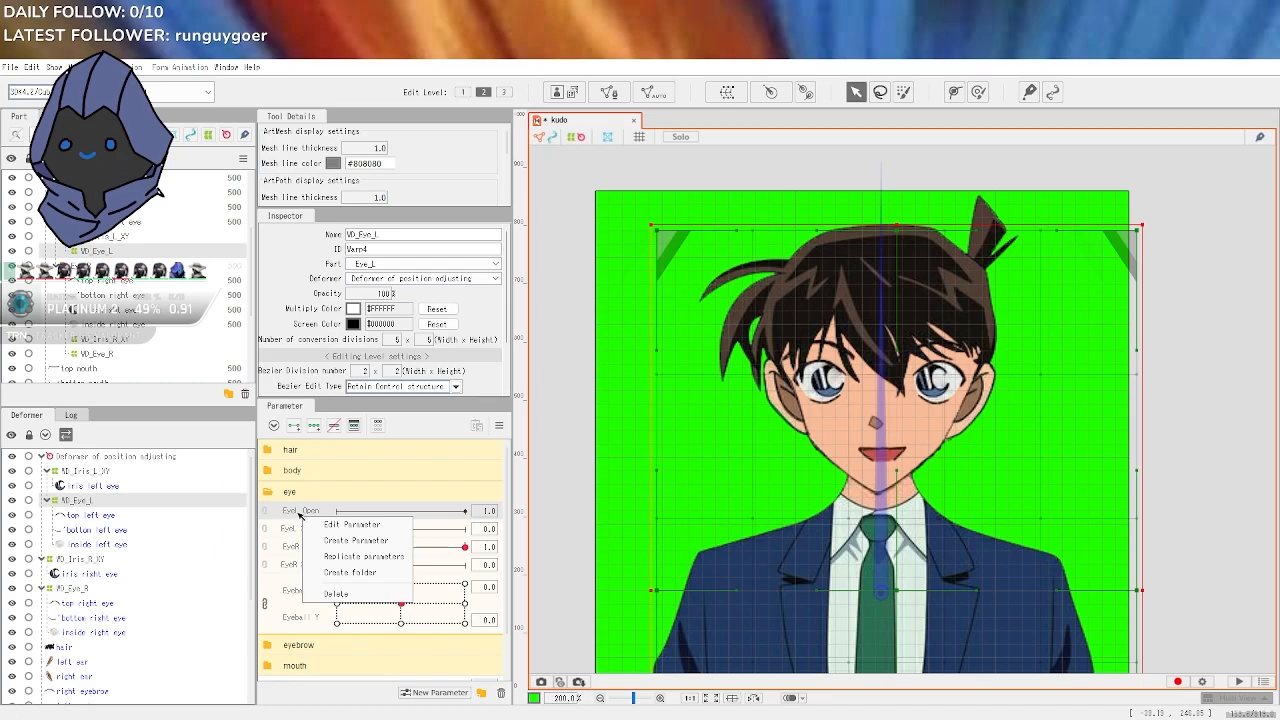
key(Escape)
click(312, 562)
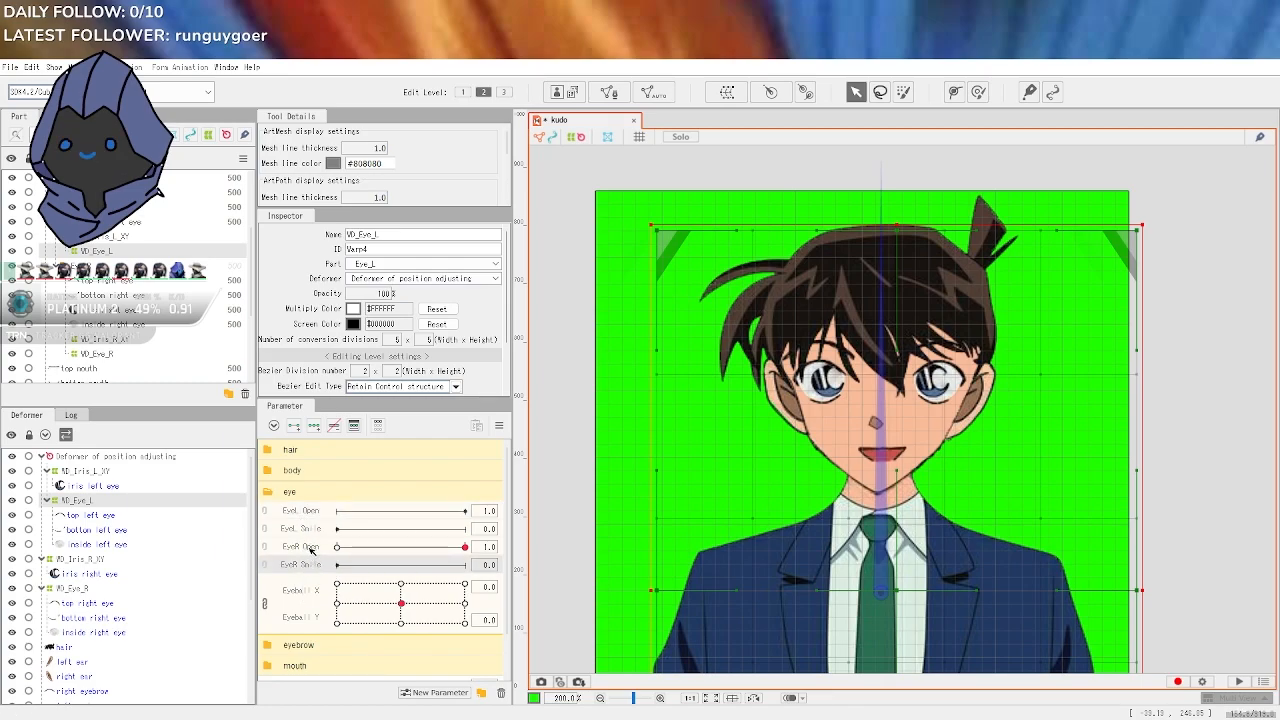
Preview the eyelids with EyeR Open at 0.0 and 0.4, clear the selection, and return the parameter to 1.0
click(312, 548)
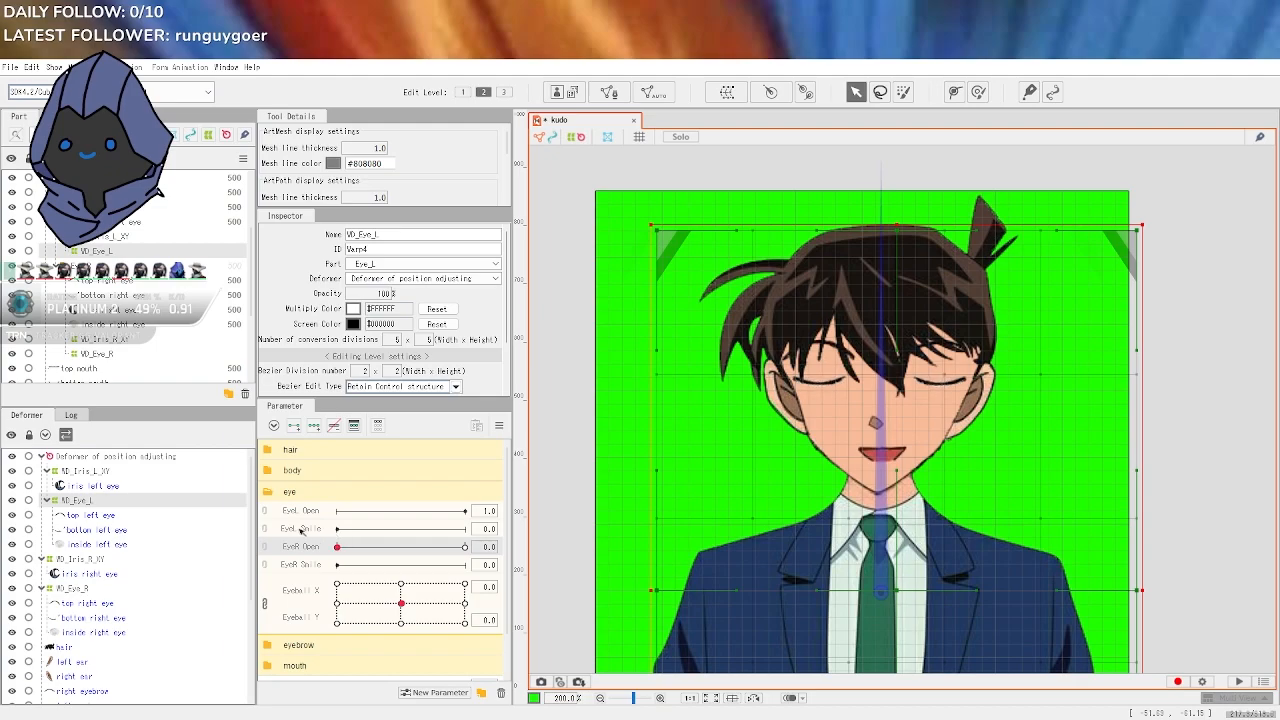
drag(339, 549, 417, 556)
key(ctrl+z)
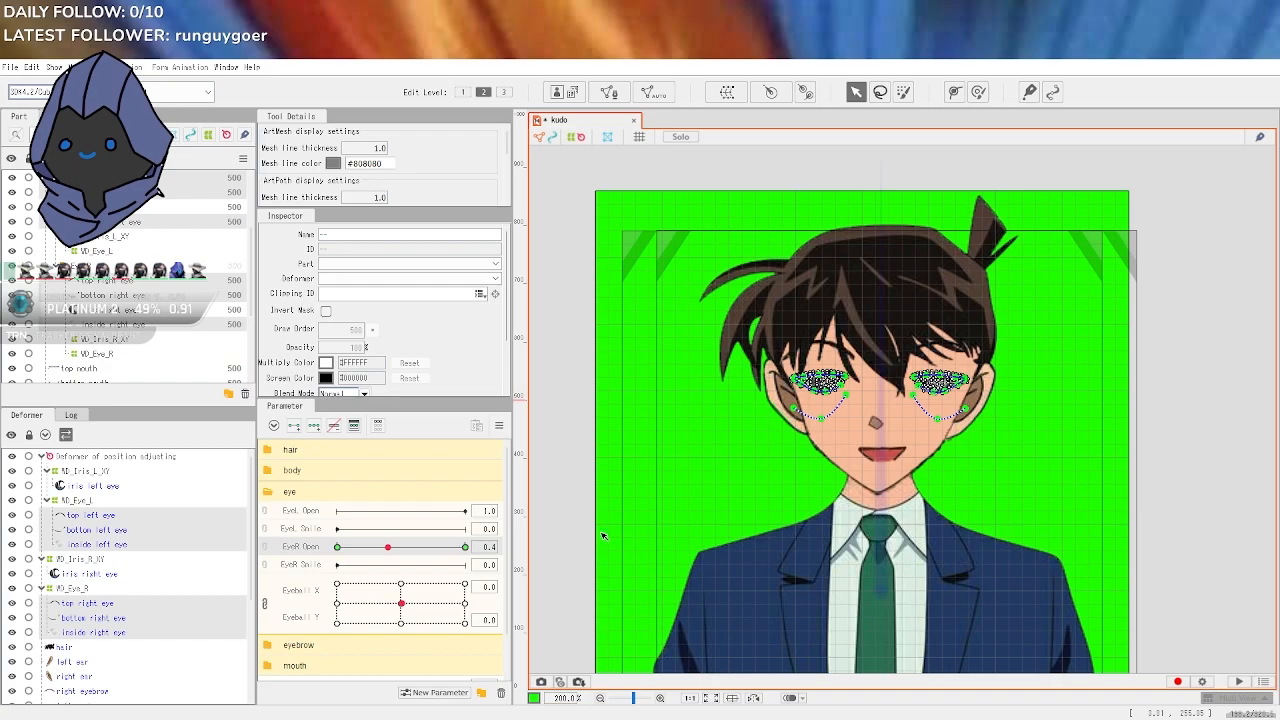
click(599, 490)
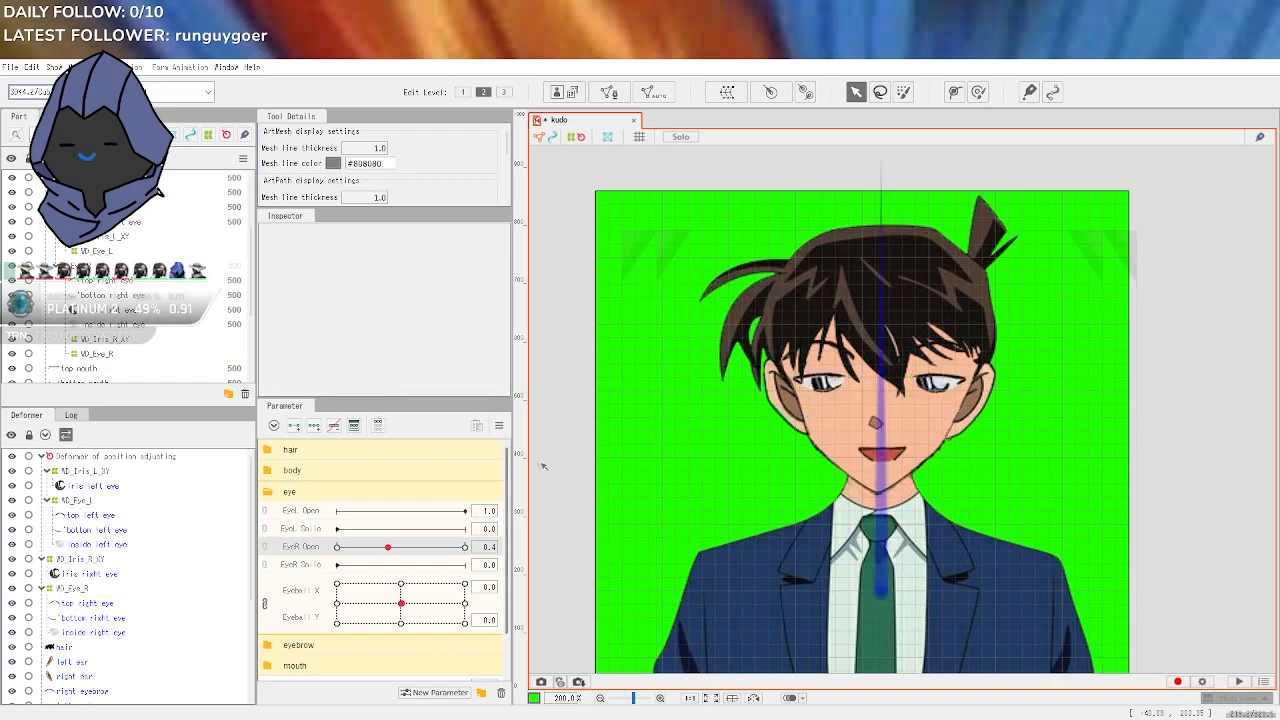
drag(387, 546, 493, 546)
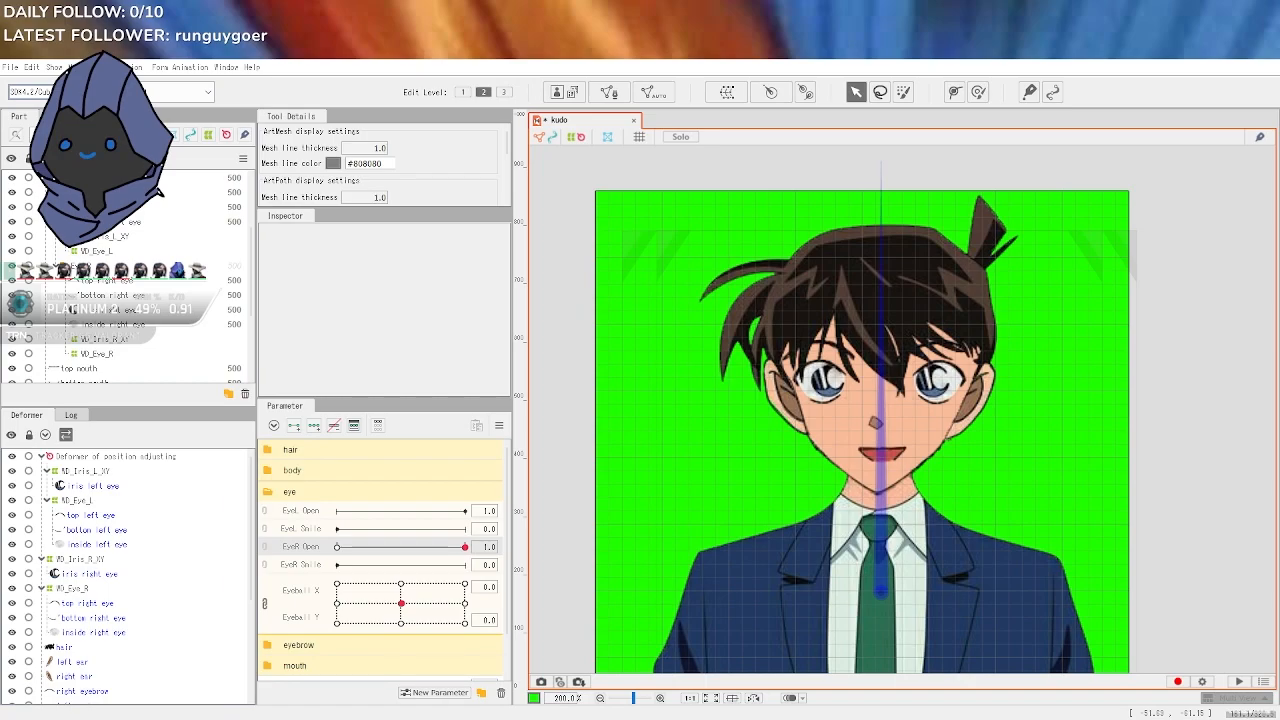
Inspect both eyes at 400% by setting EyeR Open to 0.0 and back to 1.0
scroll(1200, 387, up, 3)
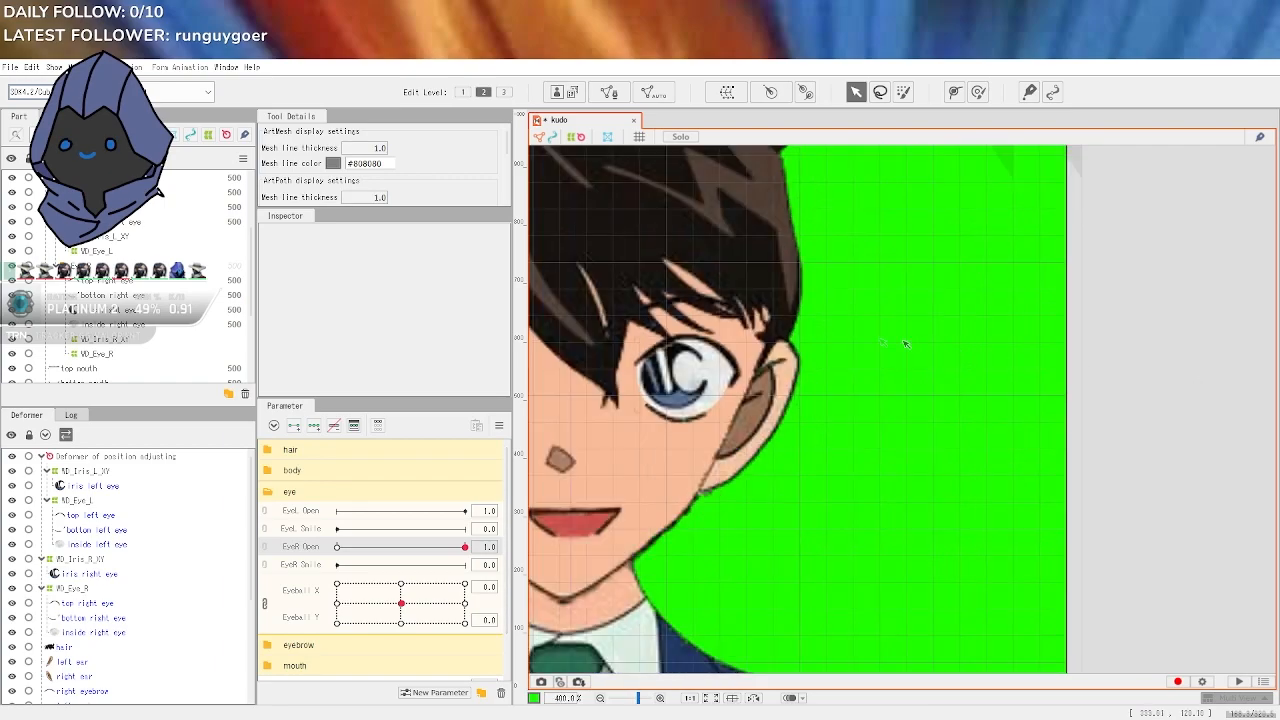
drag(826, 366, 1060, 425)
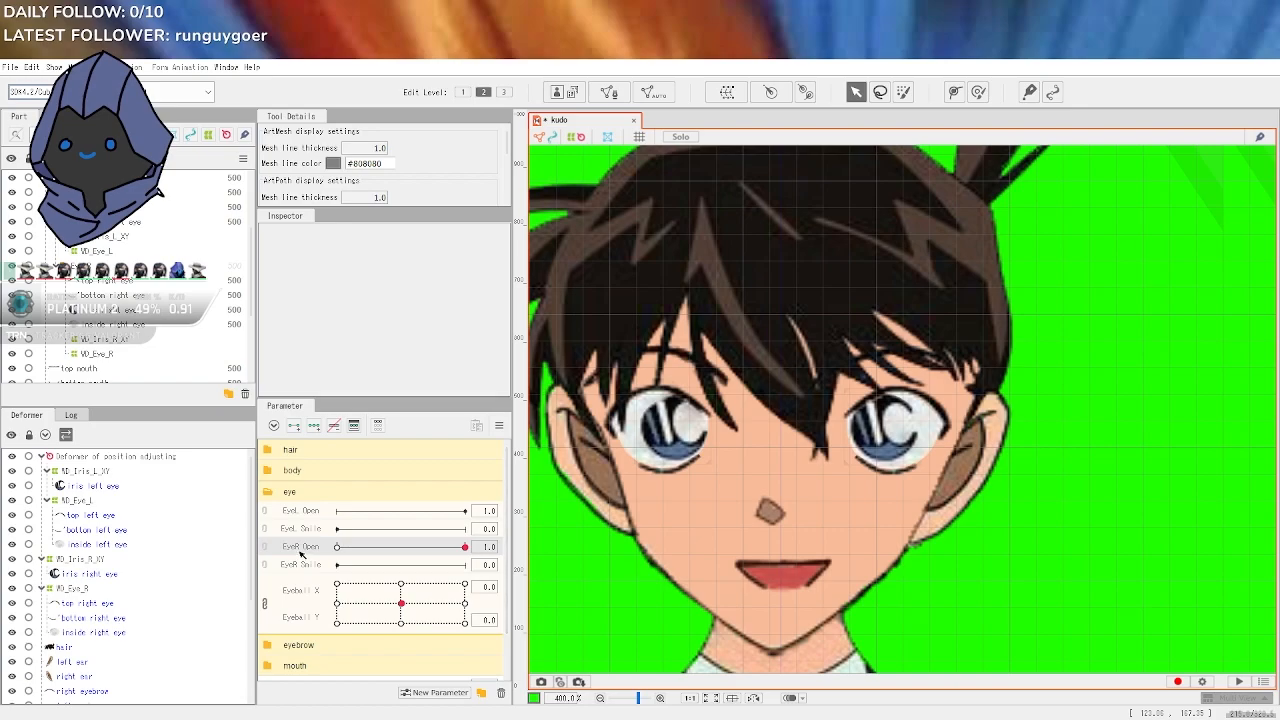
right_click(336, 547)
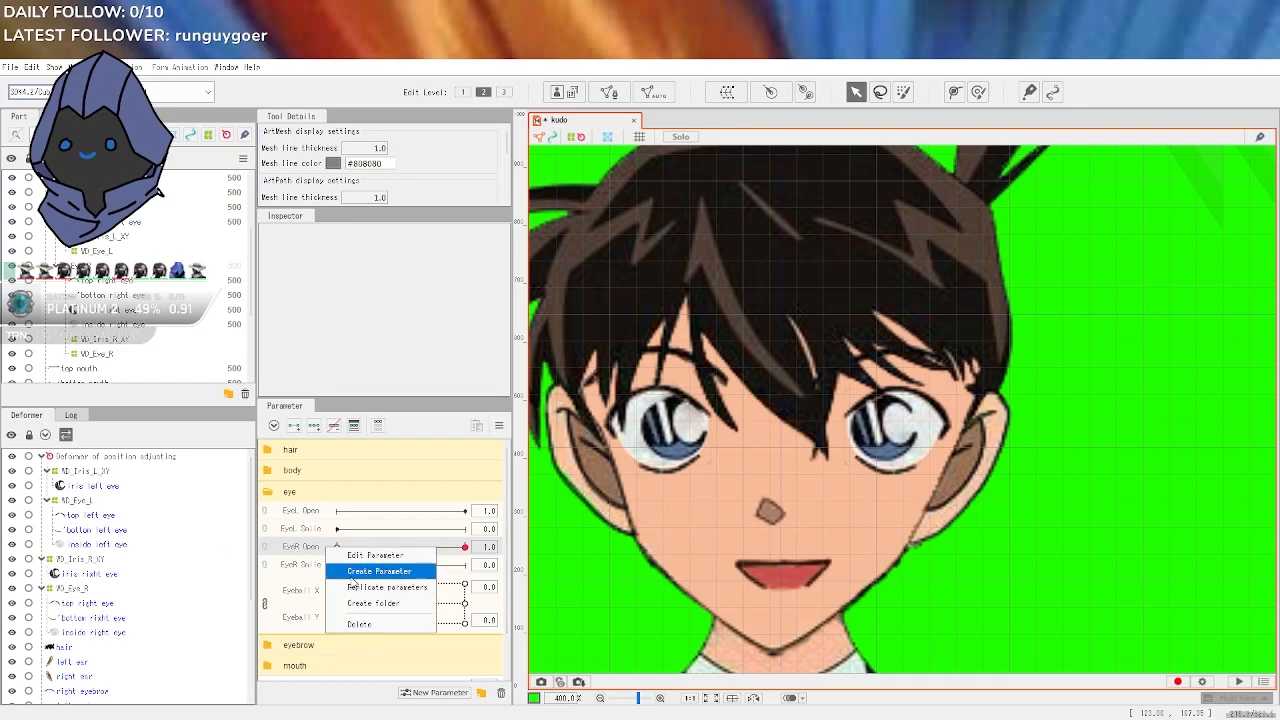
click(344, 558)
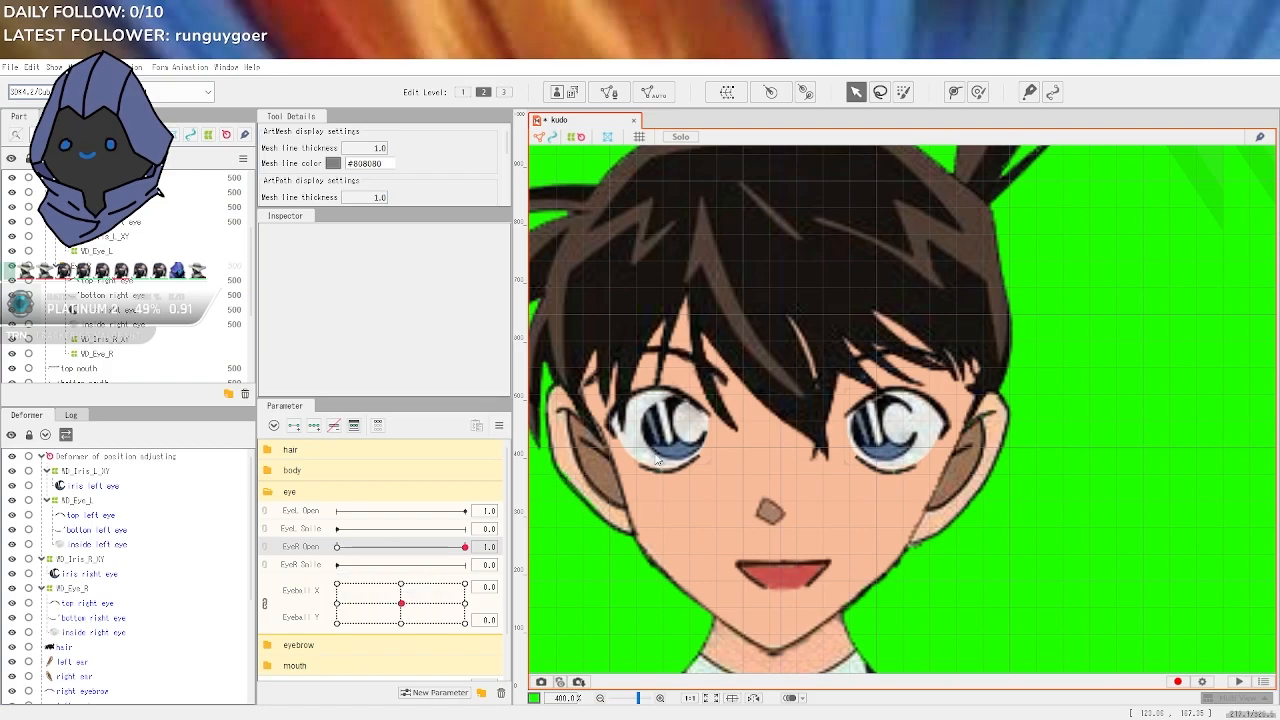
click(337, 547)
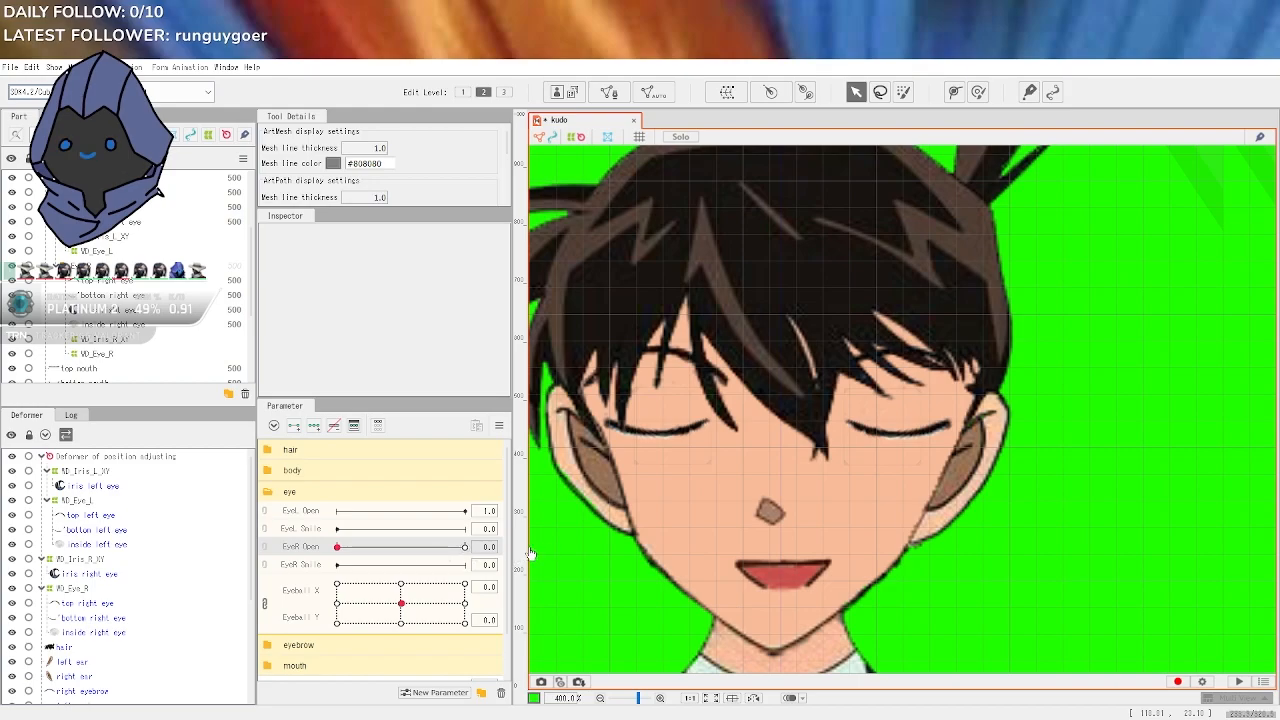
click(303, 533)
drag(337, 547, 478, 546)
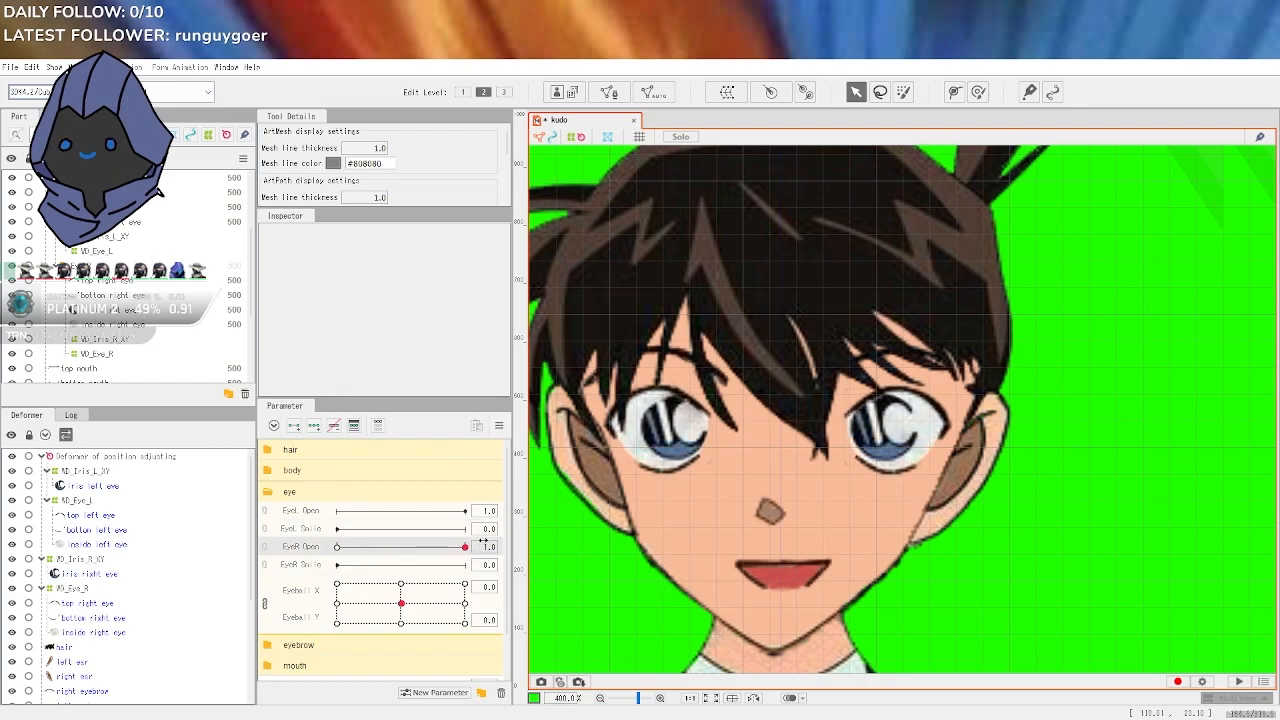
Look over the EyeL Open parameter and sweep EyeR Open down to 0.0 and back to 1.0
click(311, 513)
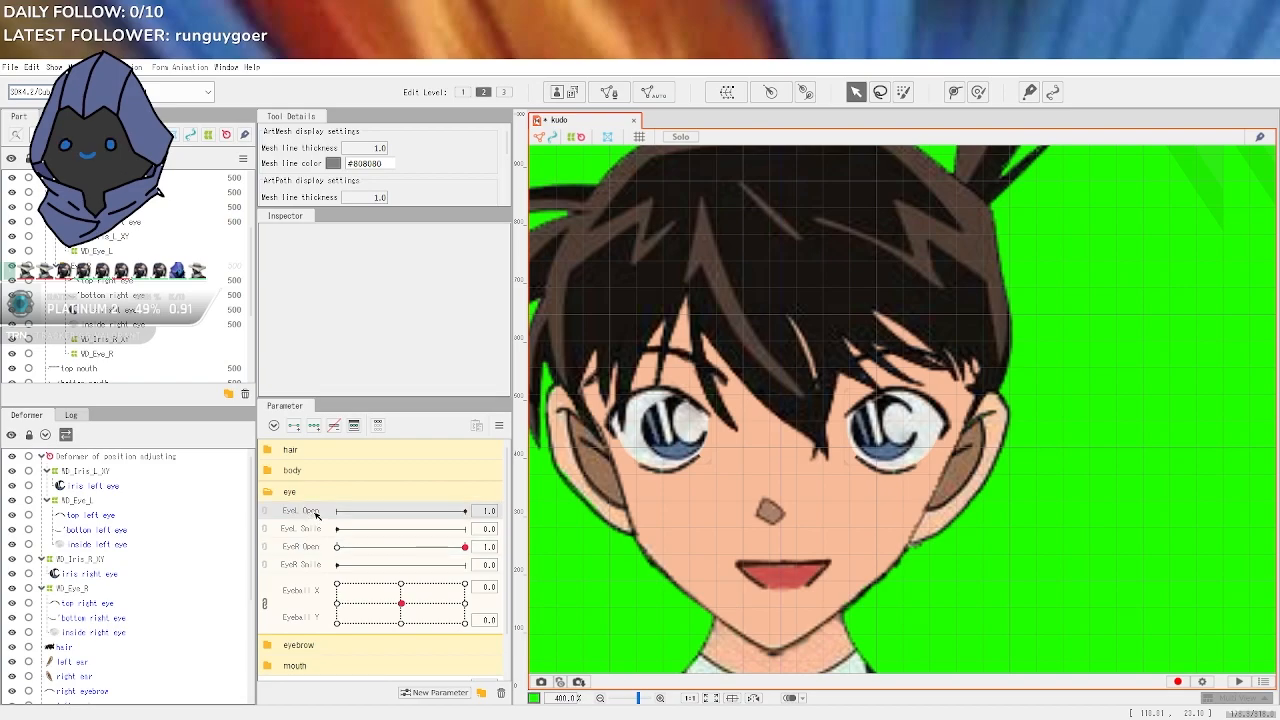
right_click(316, 514)
click(309, 513)
drag(392, 553, 327, 550)
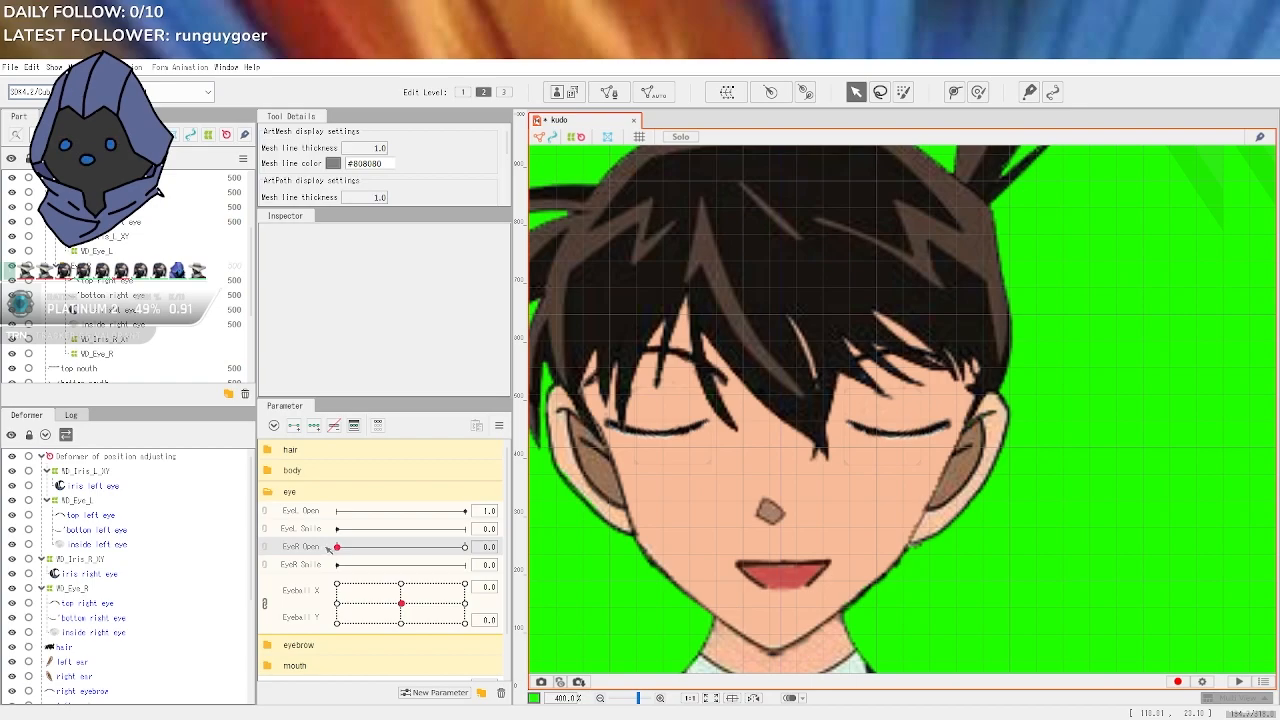
drag(327, 549, 467, 547)
Examine the eyelid meshes at 800% with EyeR Open at 0.0 and 0.4, return it to 1.0, and deselect the meshes
scroll(690, 389, up, 3)
drag(635, 378, 766, 314)
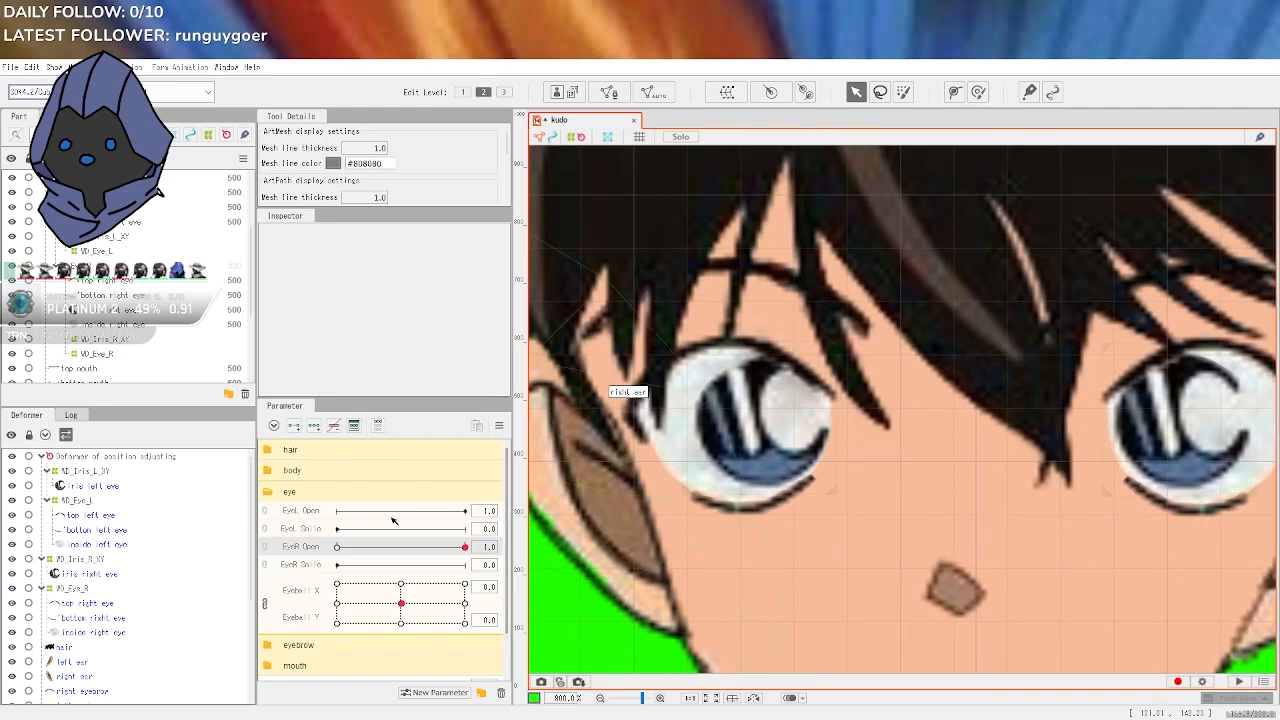
right_click(319, 549)
click(312, 550)
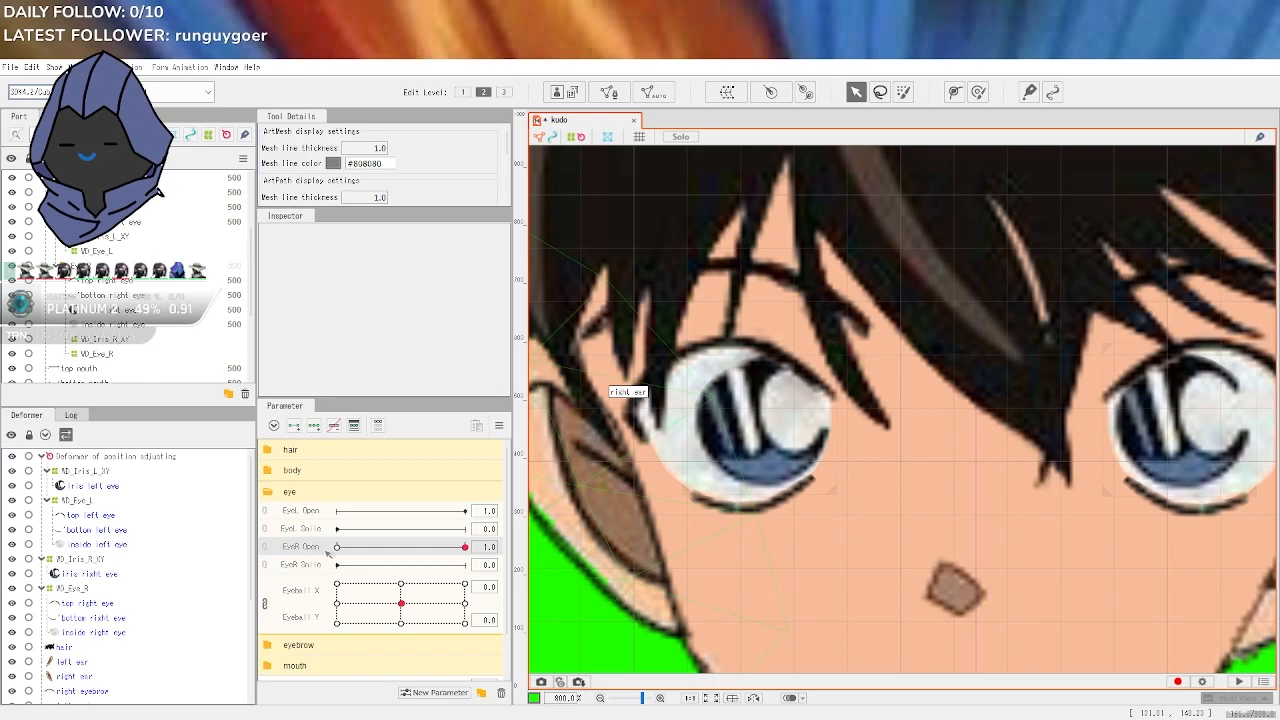
click(338, 547)
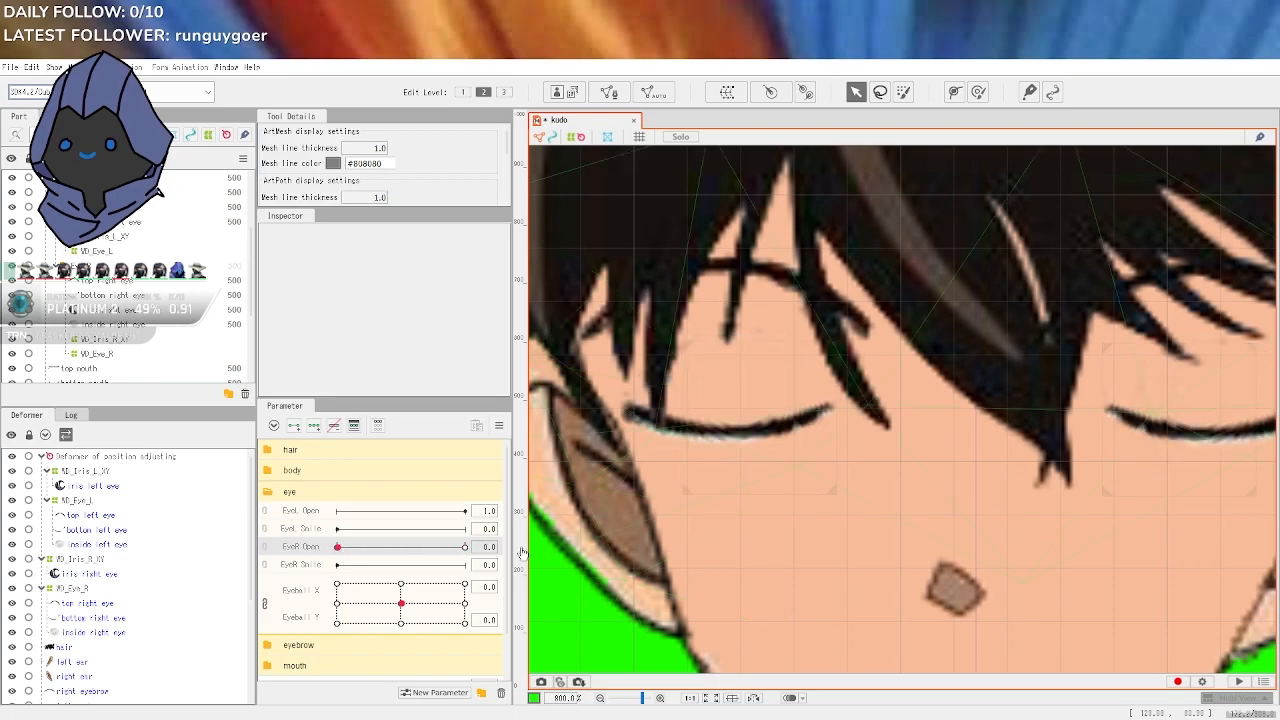
drag(337, 547, 398, 552)
right_click(398, 551)
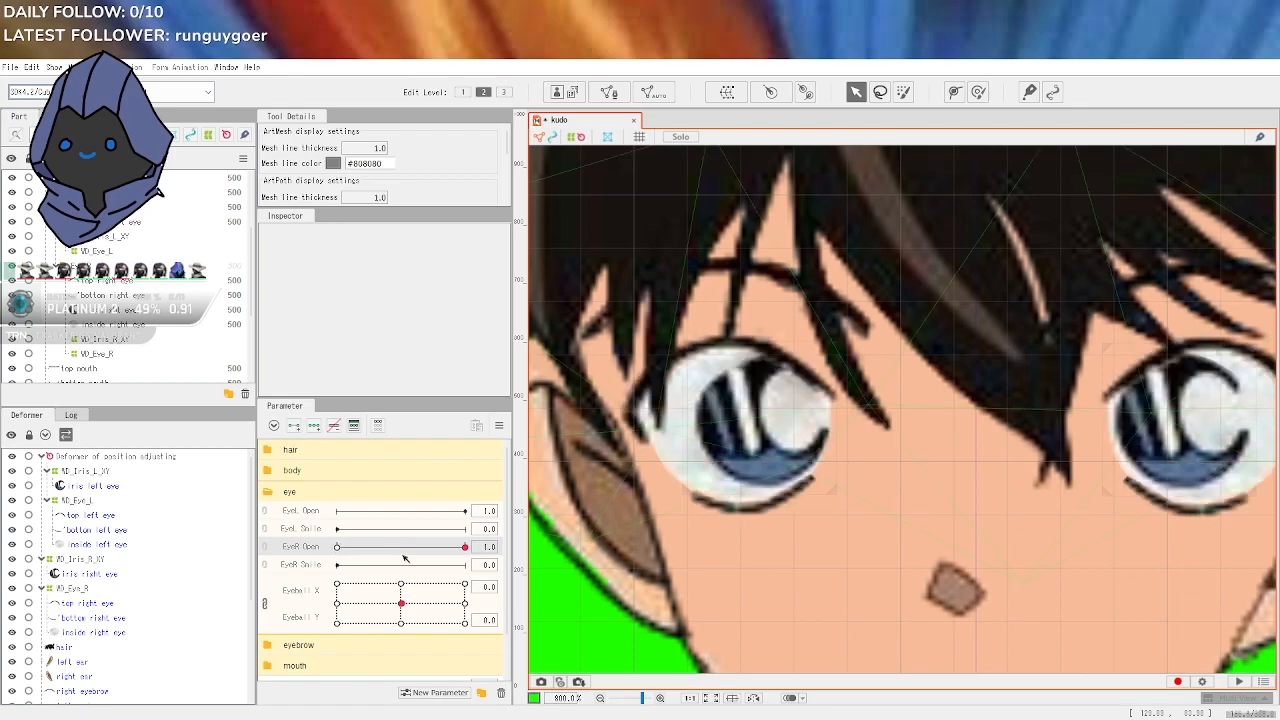
key(ctrl+z)
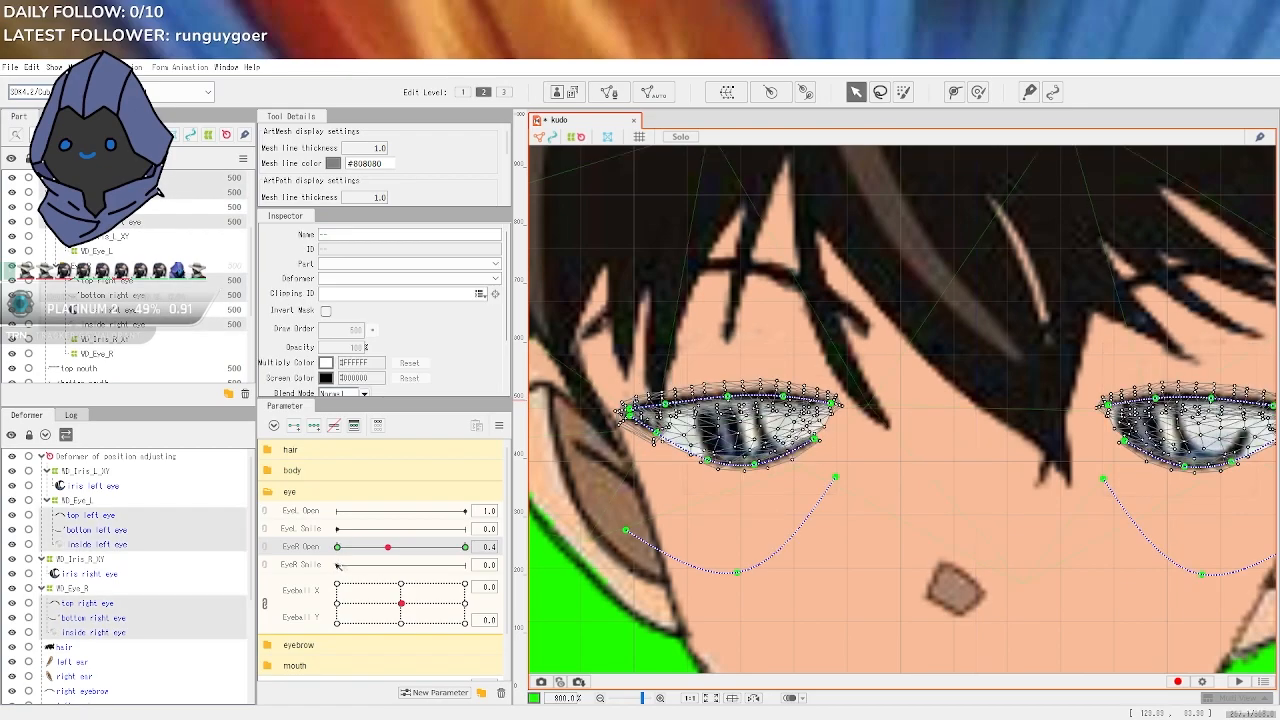
drag(338, 547, 468, 551)
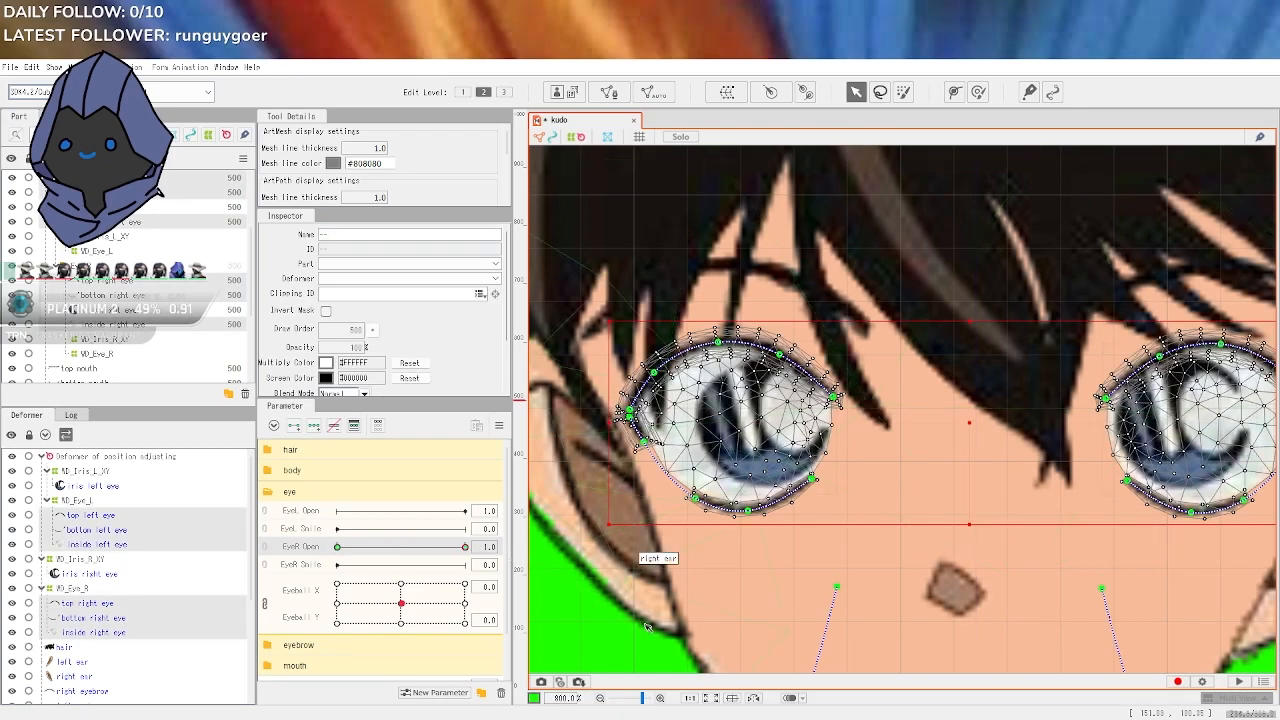
scroll(646, 626, down, 3)
click(1116, 579)
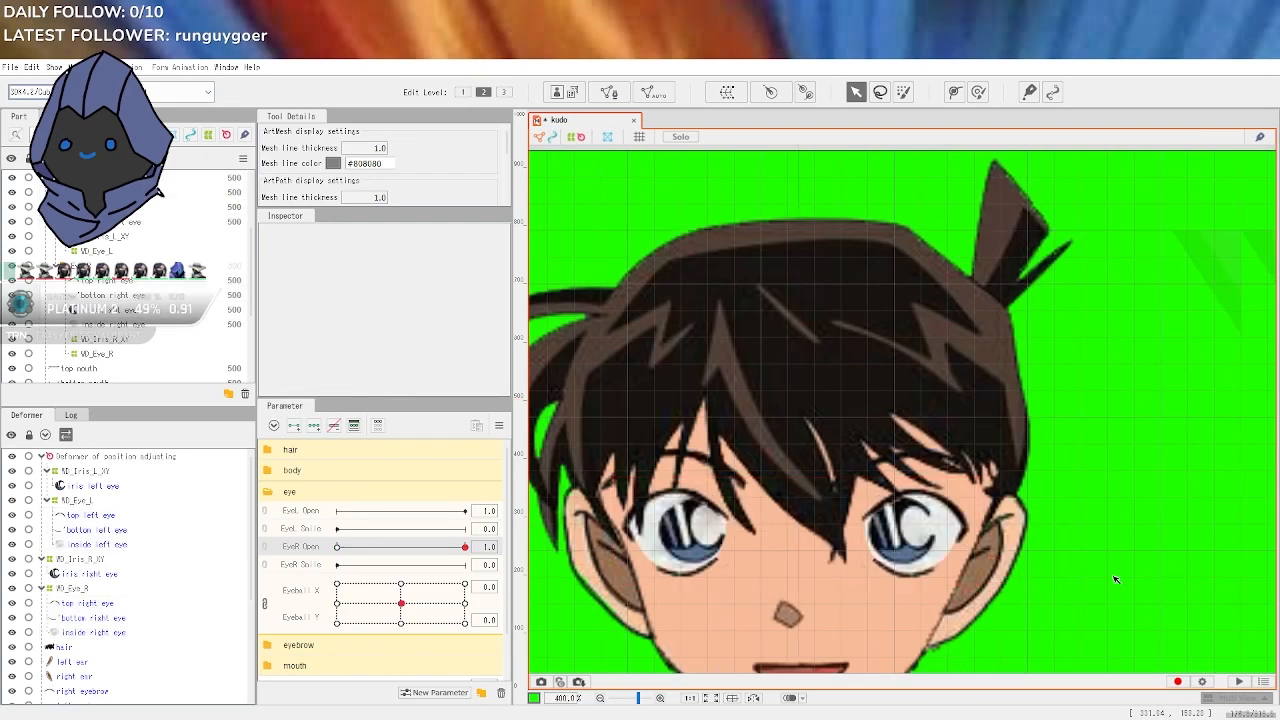
Look over the EyeL Open parameter, the WD_Iris_L_XY deformer, and the editing options for EyeR Open
scroll(705, 485, up, 3)
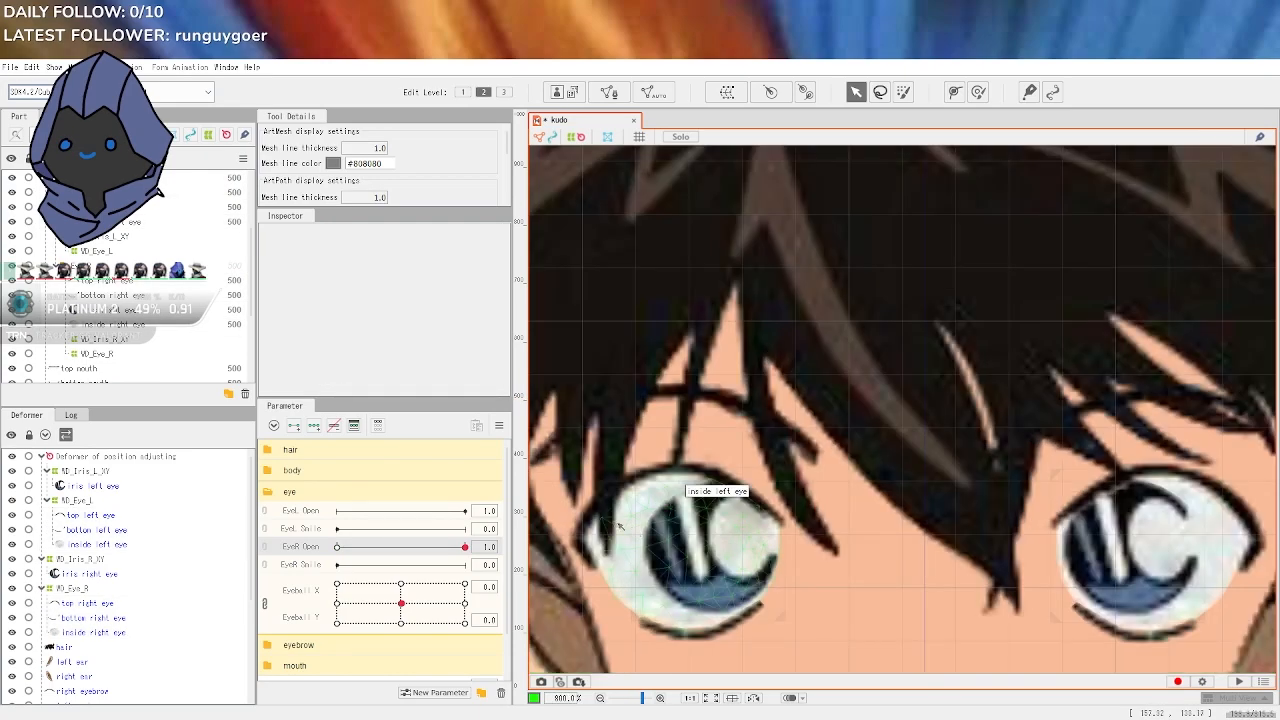
click(352, 517)
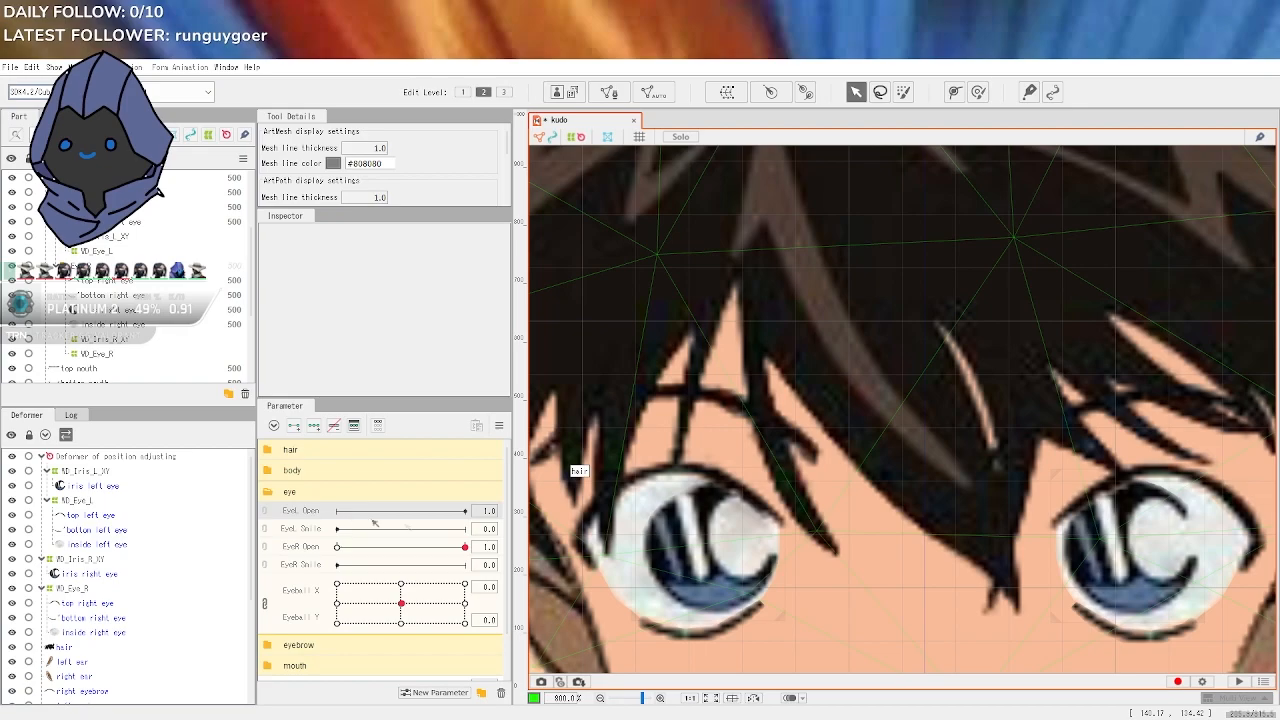
drag(869, 569, 923, 409)
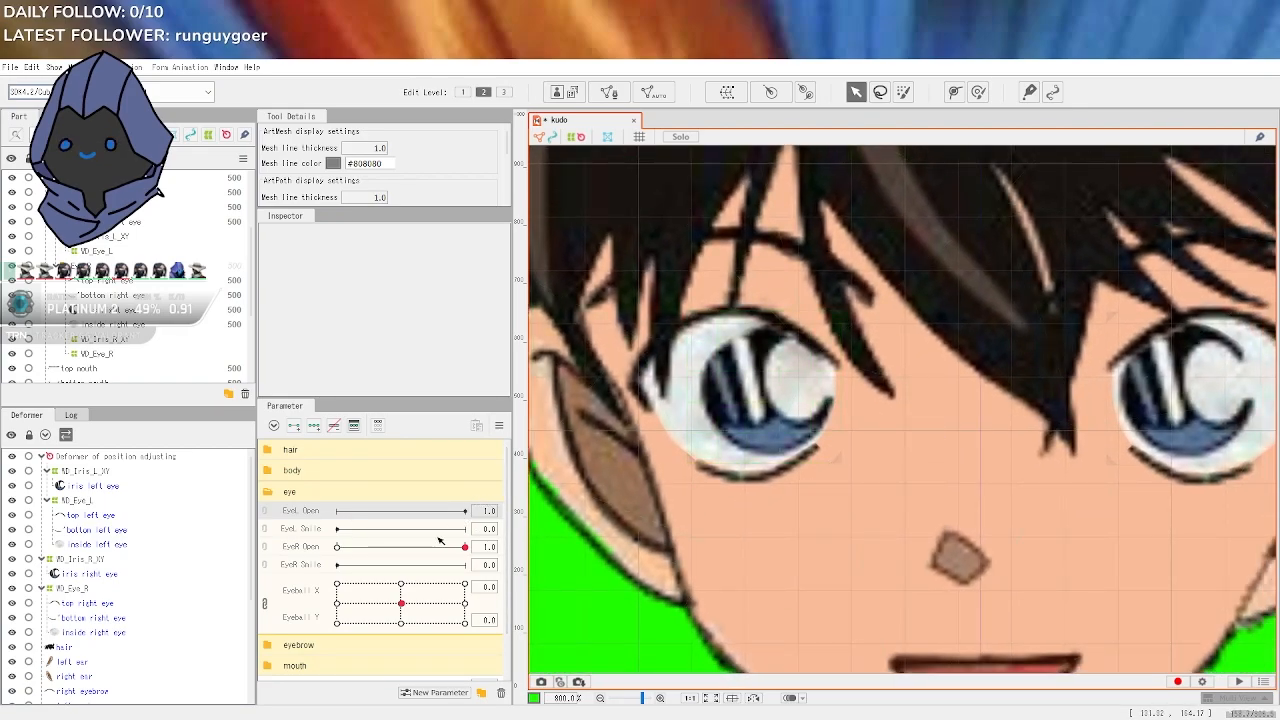
click(87, 473)
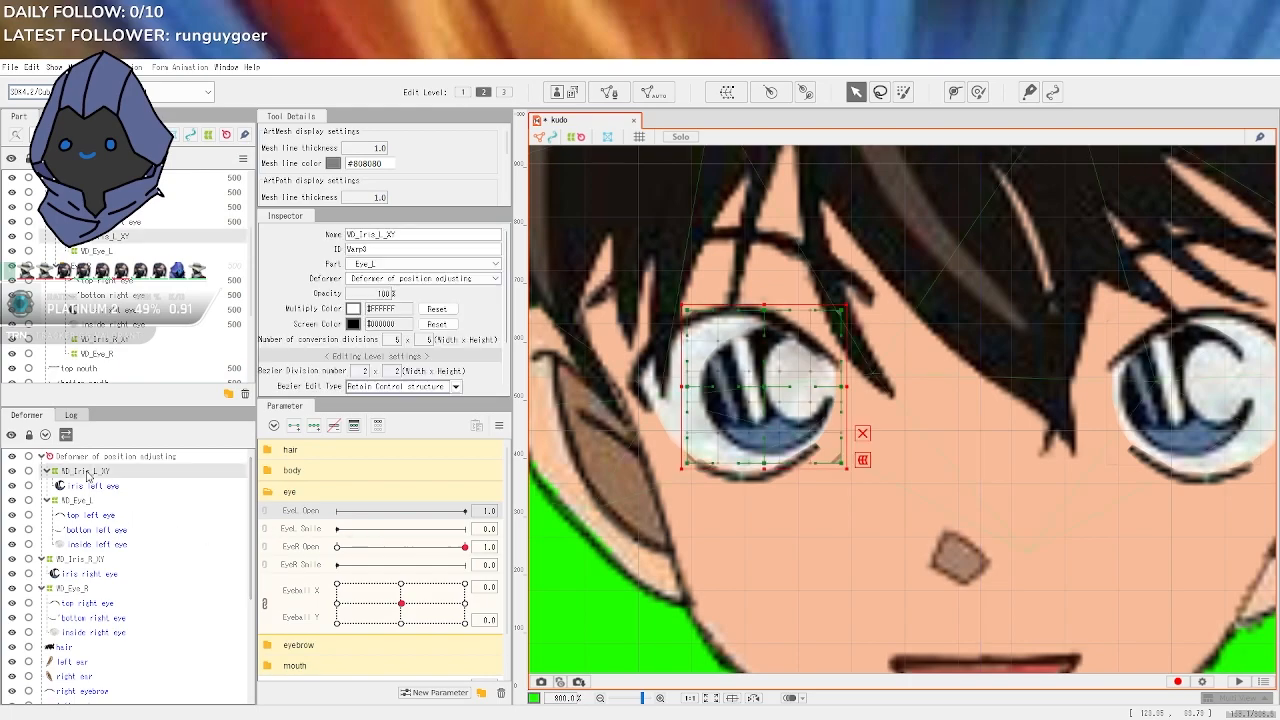
right_click(87, 473)
click(84, 476)
right_click(337, 547)
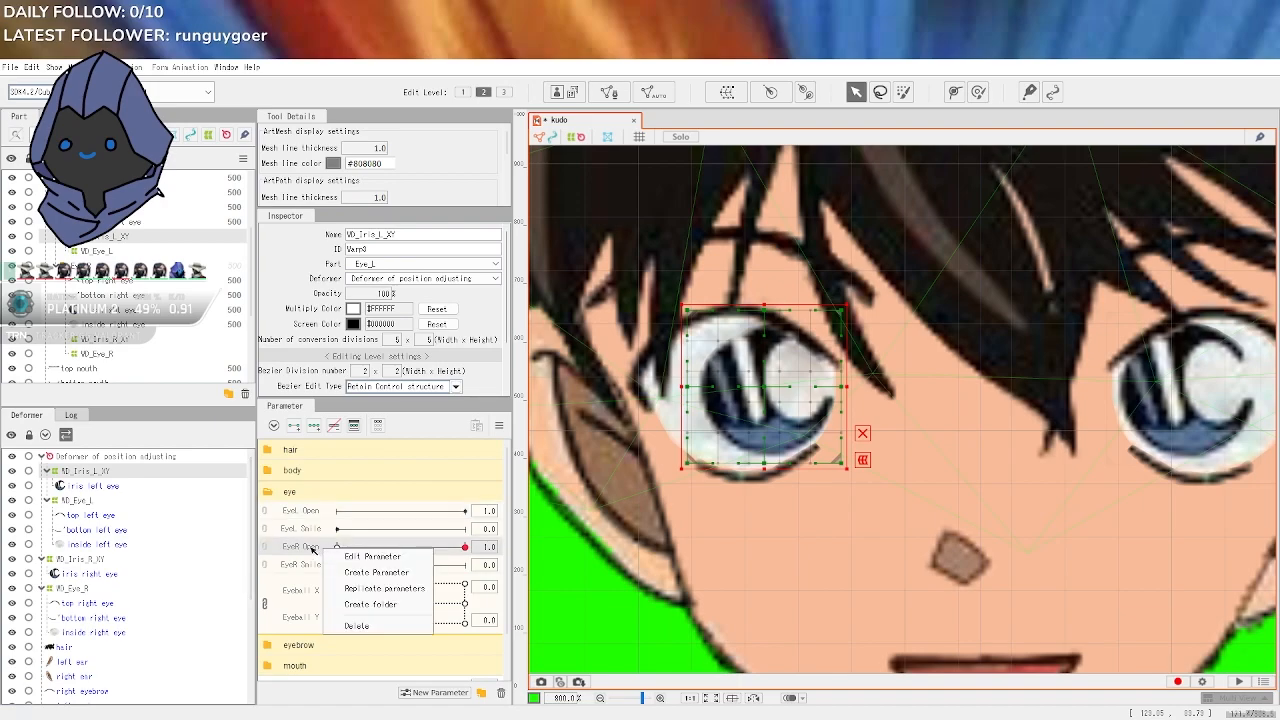
click(312, 549)
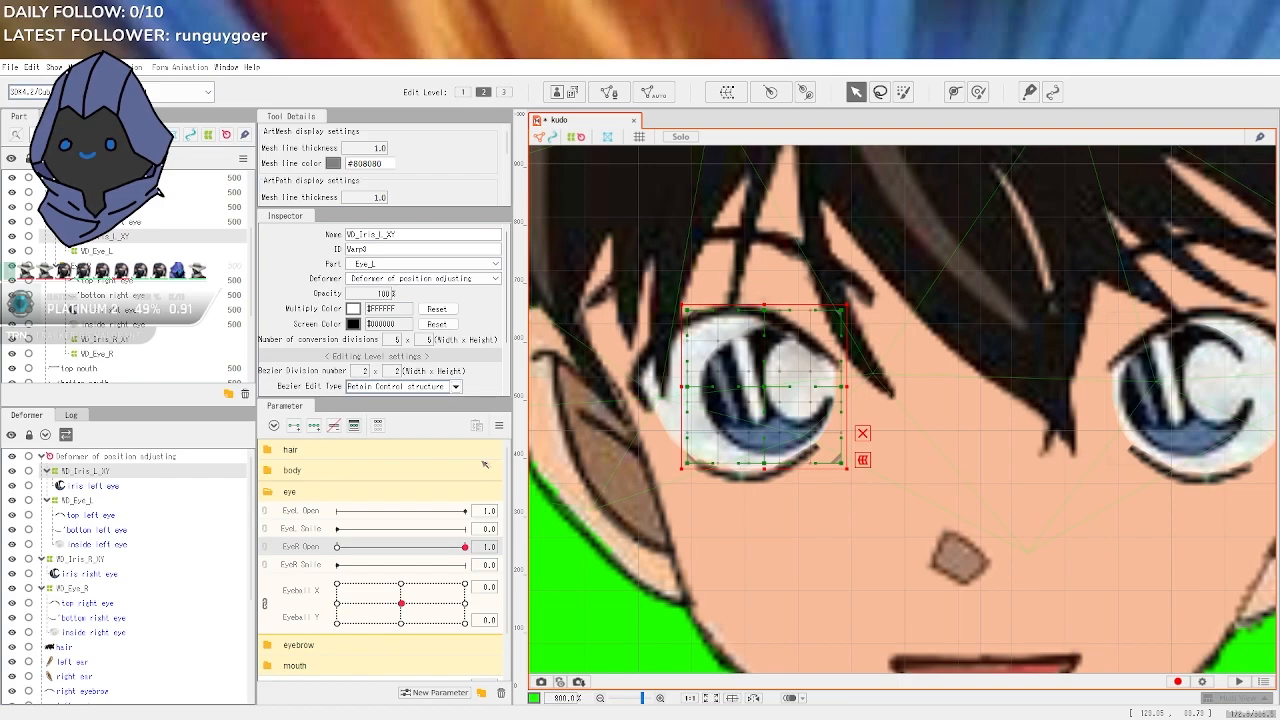
drag(469, 548, 520, 523)
drag(962, 488, 926, 476)
scroll(926, 476, down, 1)
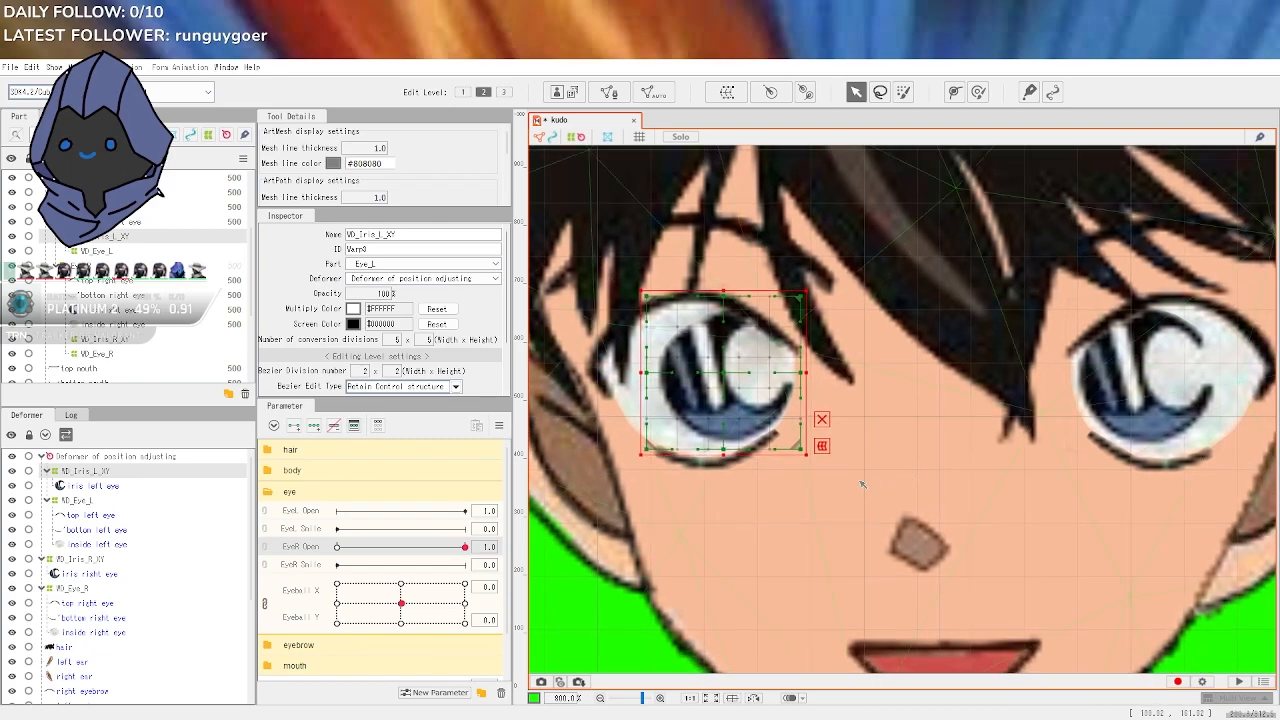
scroll(868, 484, down, 1)
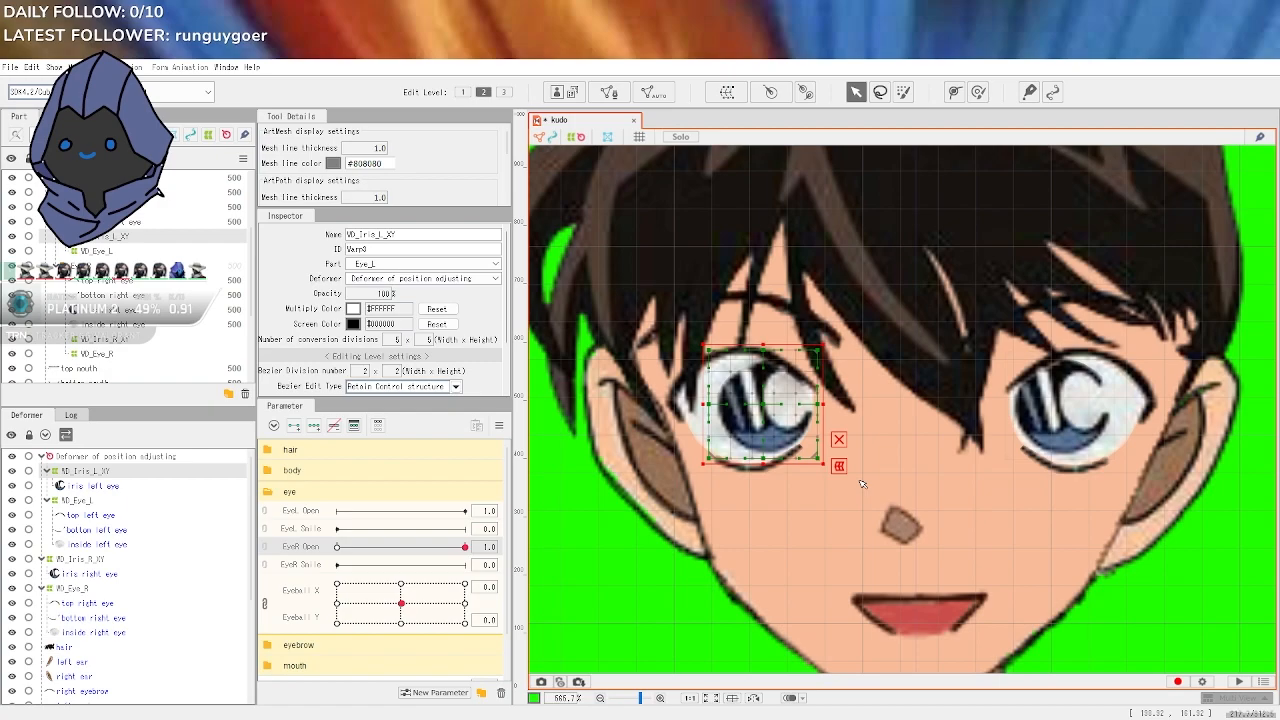
scroll(185, 291, down, 2)
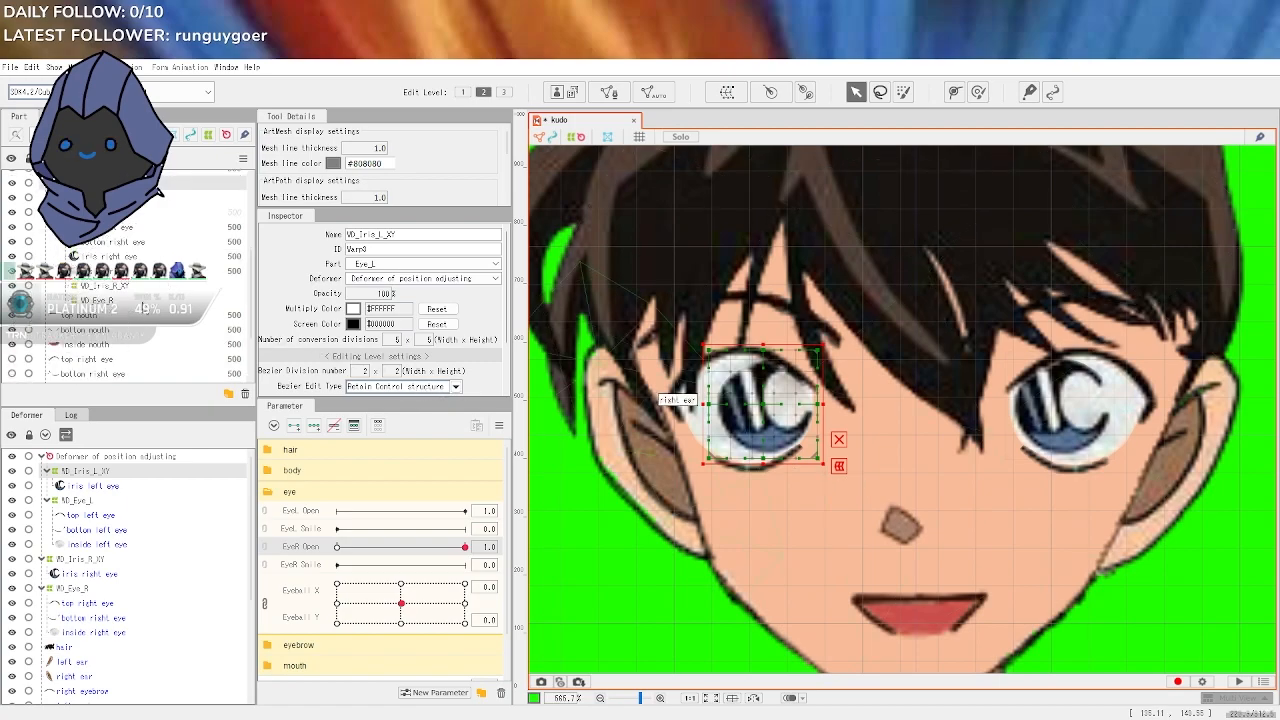
scroll(185, 291, up, 2)
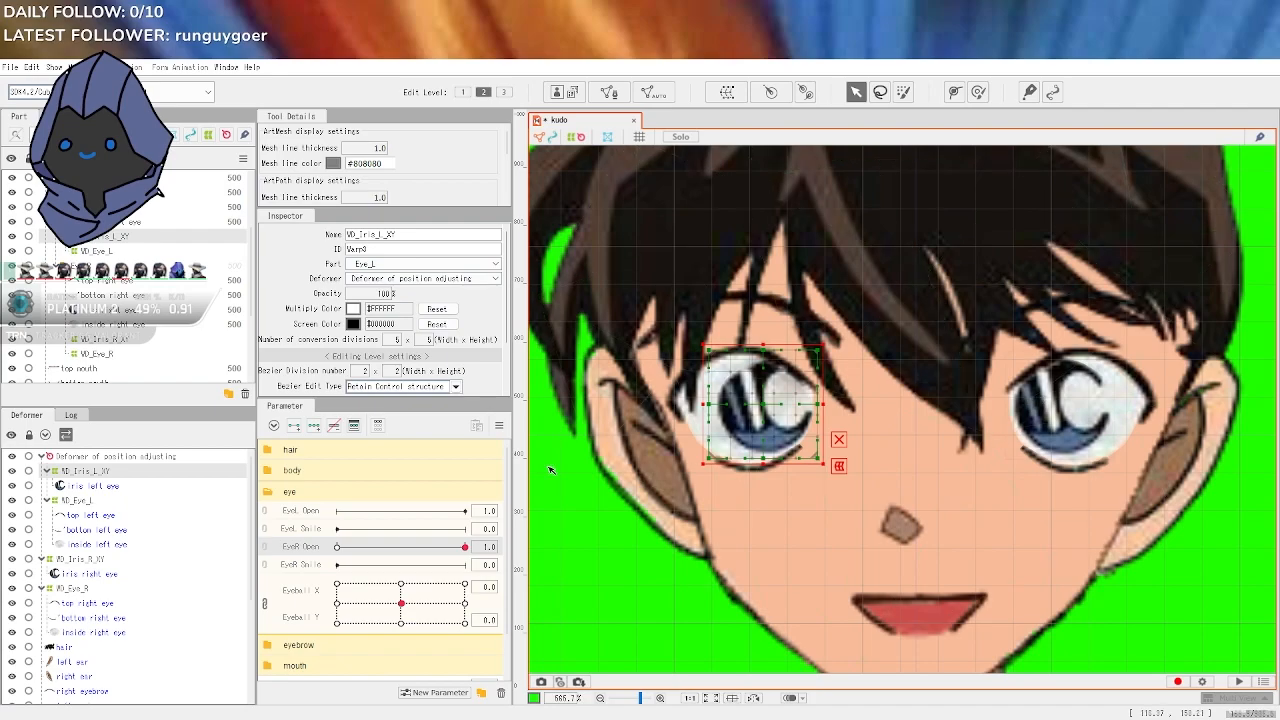
Check which parameters drive the left iris, WD_Eye_L, and the top, bottom and inside left eye meshes
click(104, 486)
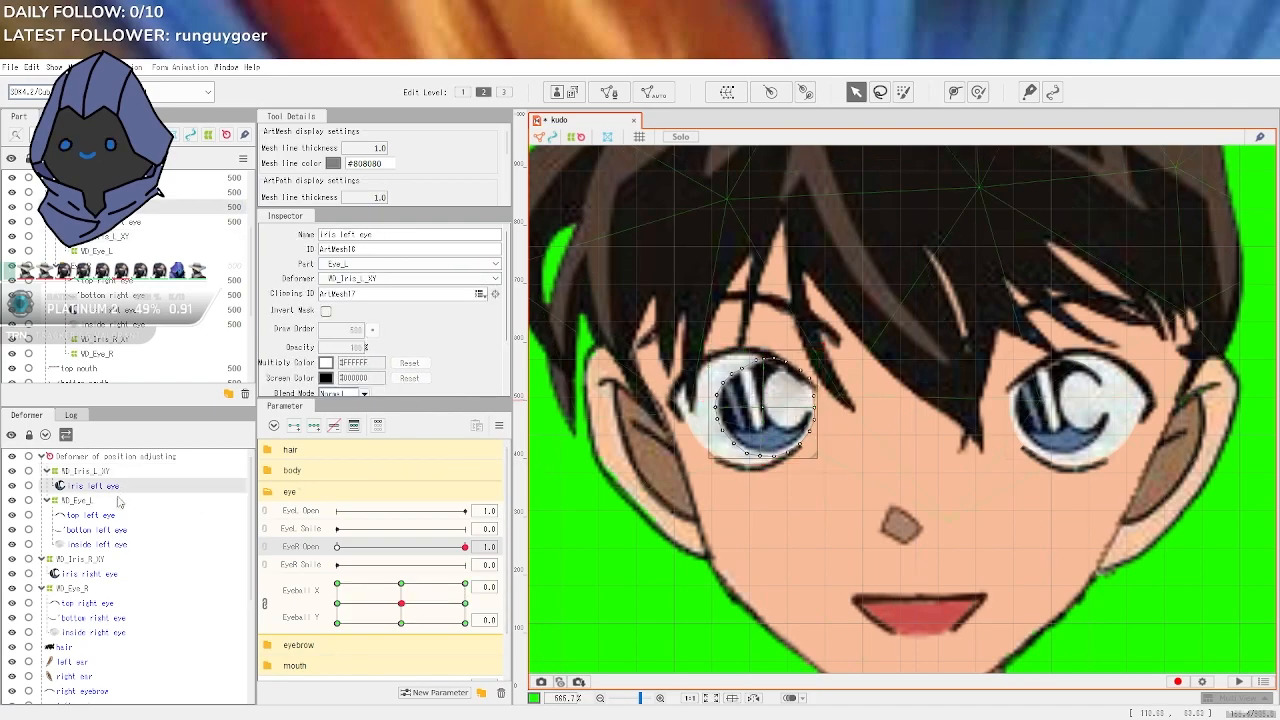
click(101, 503)
click(110, 517)
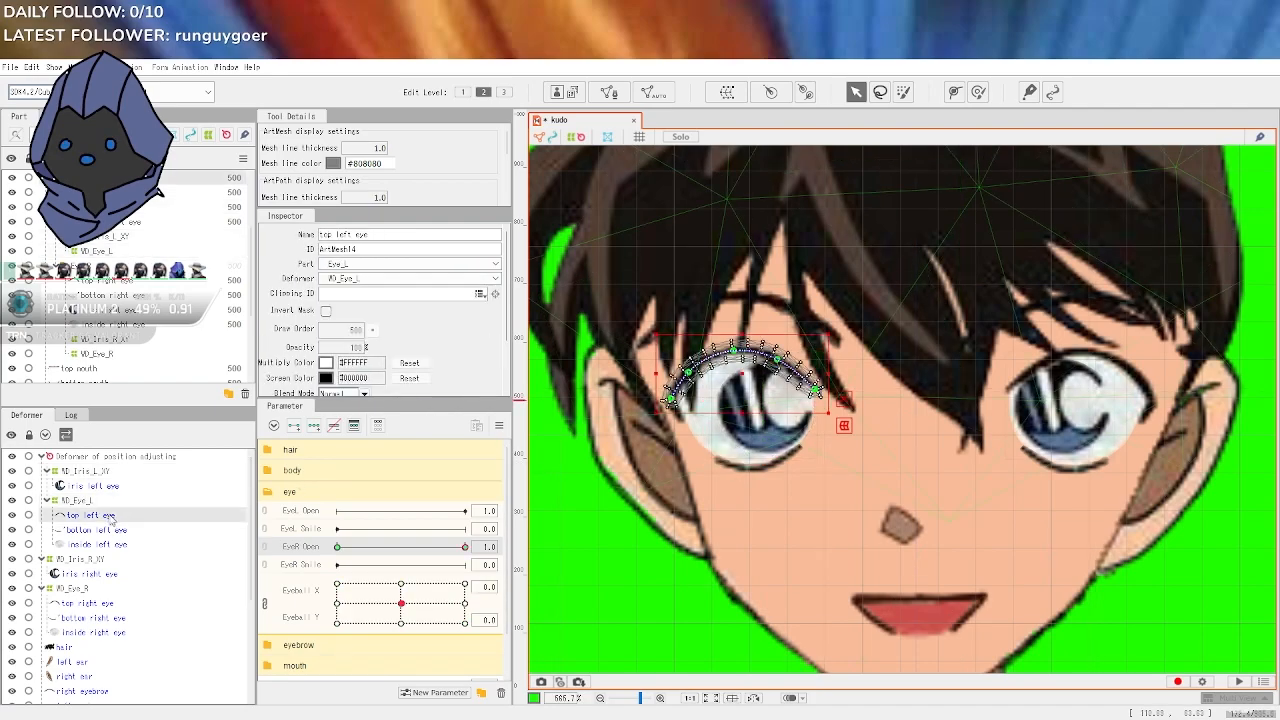
ctrl+click(126, 531)
ctrl+click(131, 546)
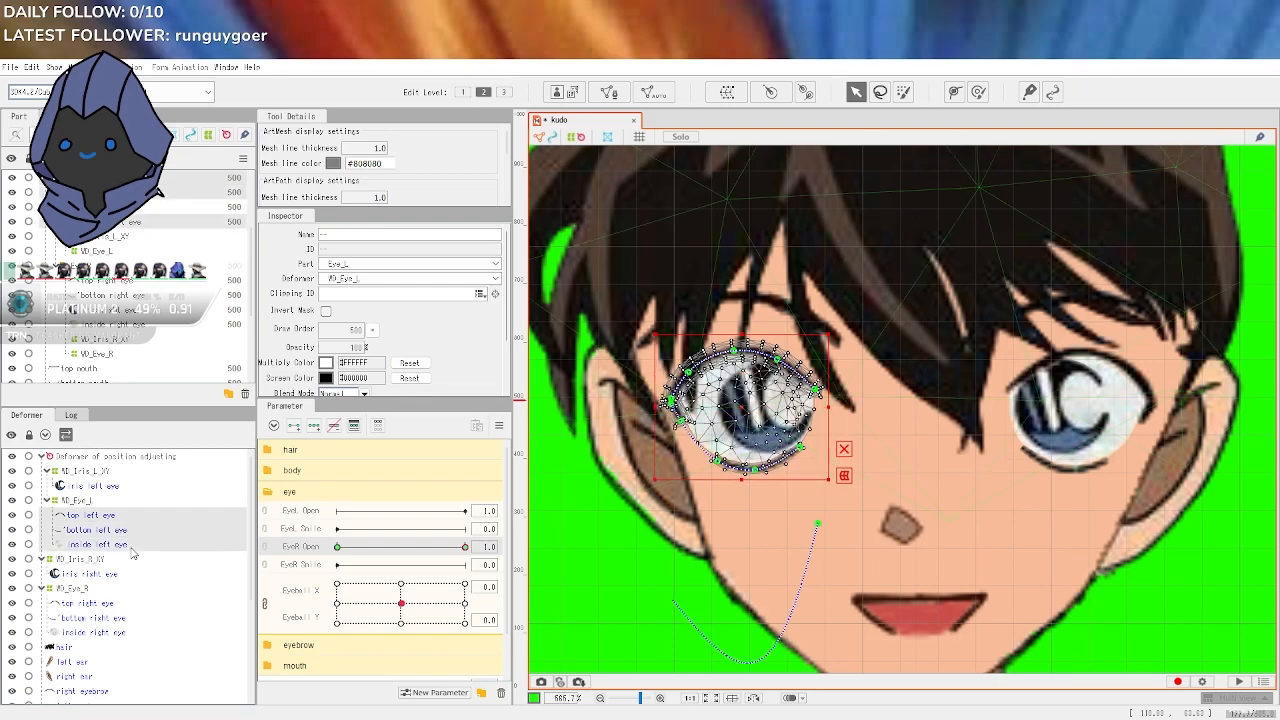
right_click(121, 531)
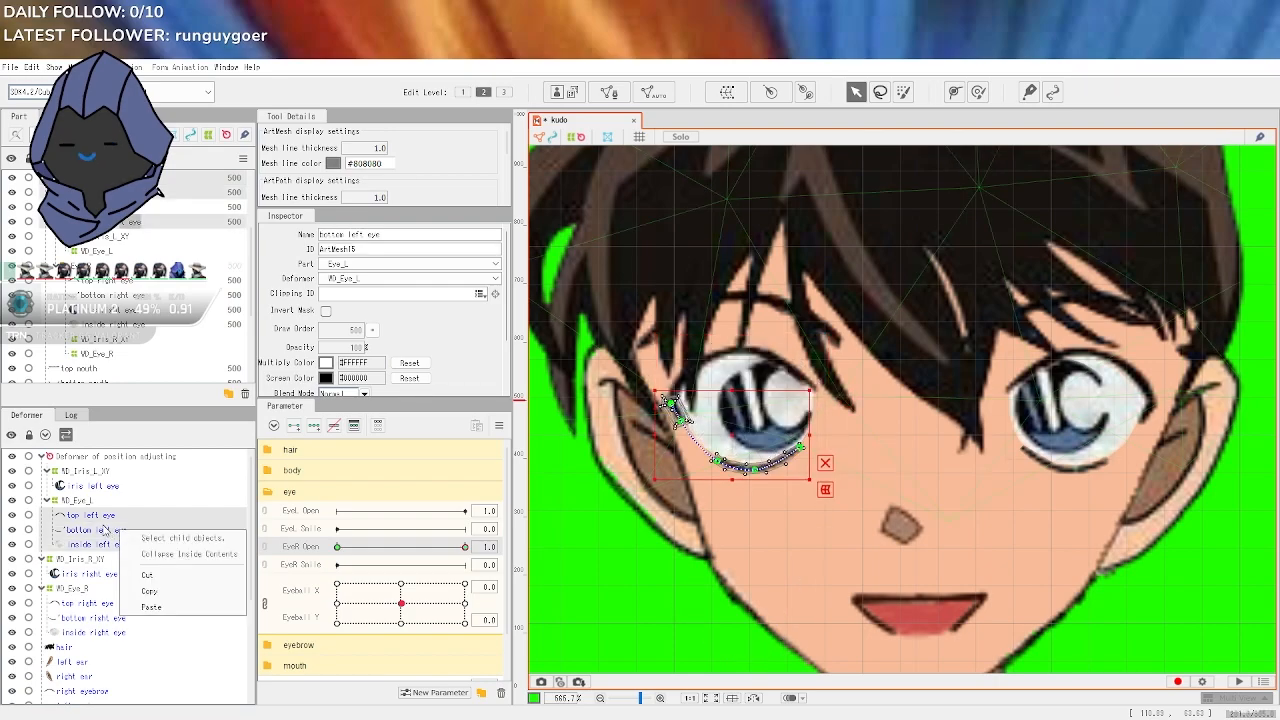
click(206, 514)
click(206, 514)
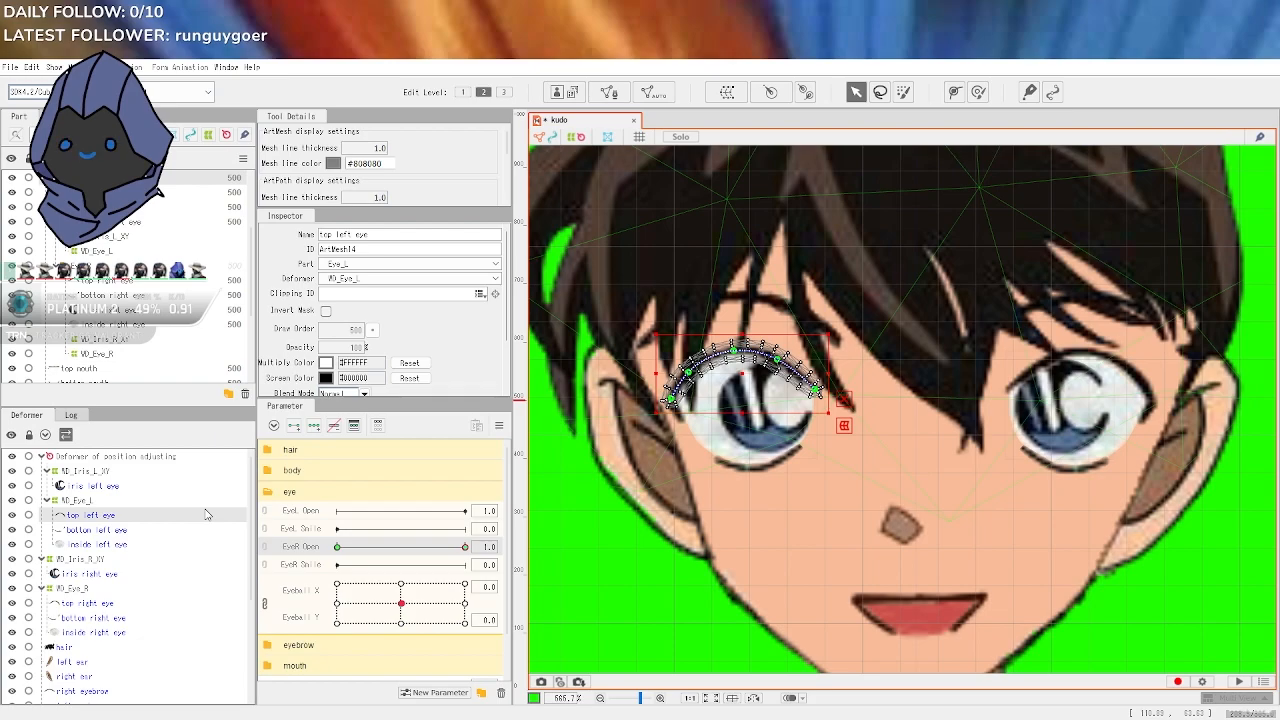
Try removing the top left eye mesh's EyeR Open keys at 0.0, return the parameter to 1.0, and undo the recent changes
click(338, 547)
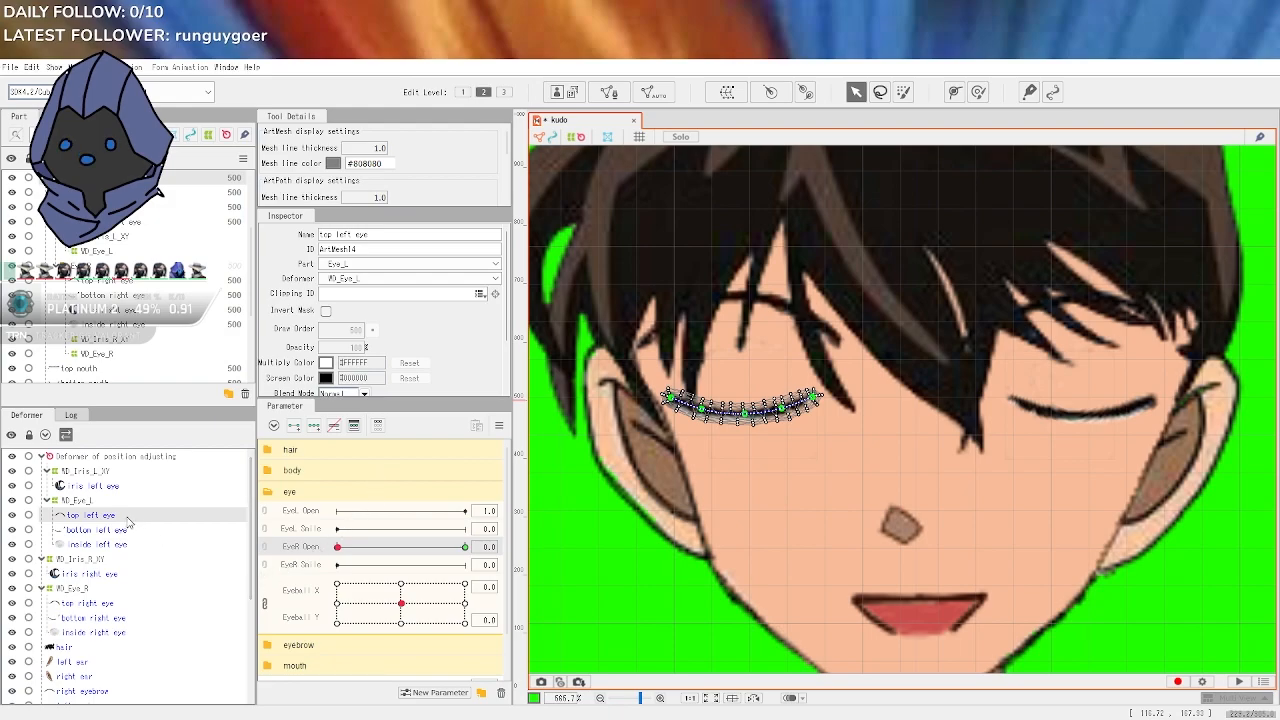
click(338, 548)
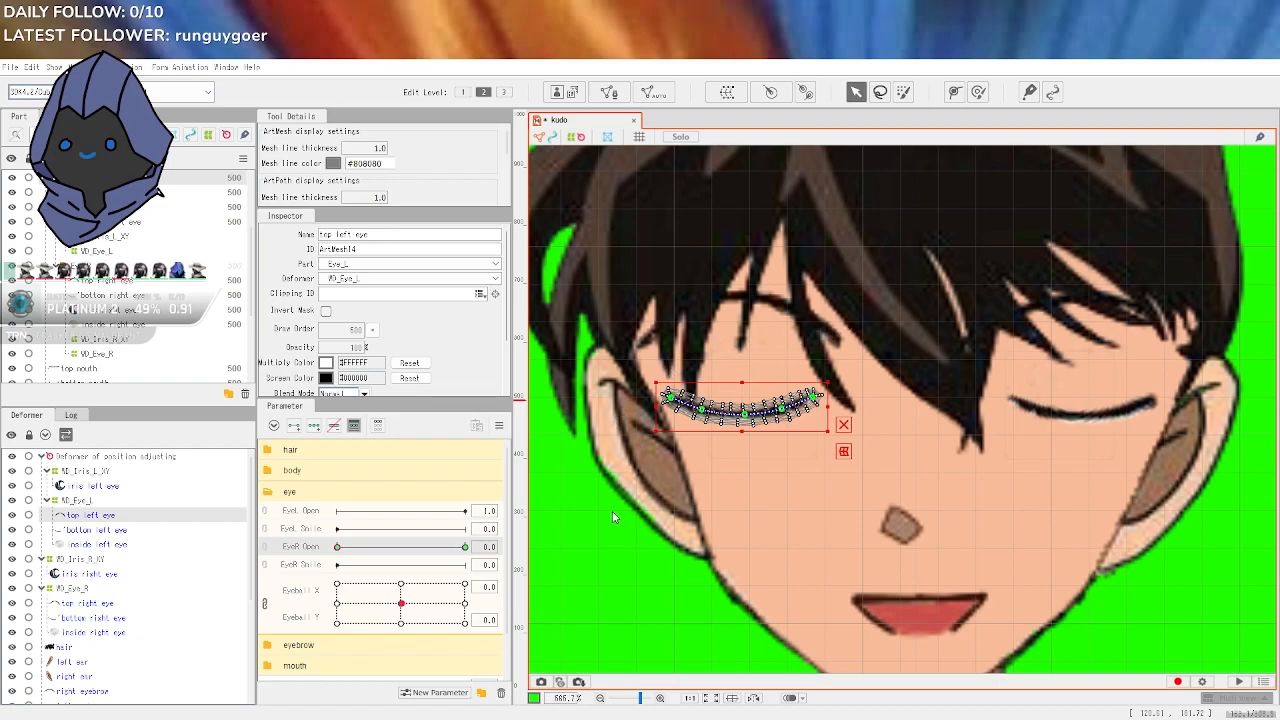
drag(338, 547, 480, 540)
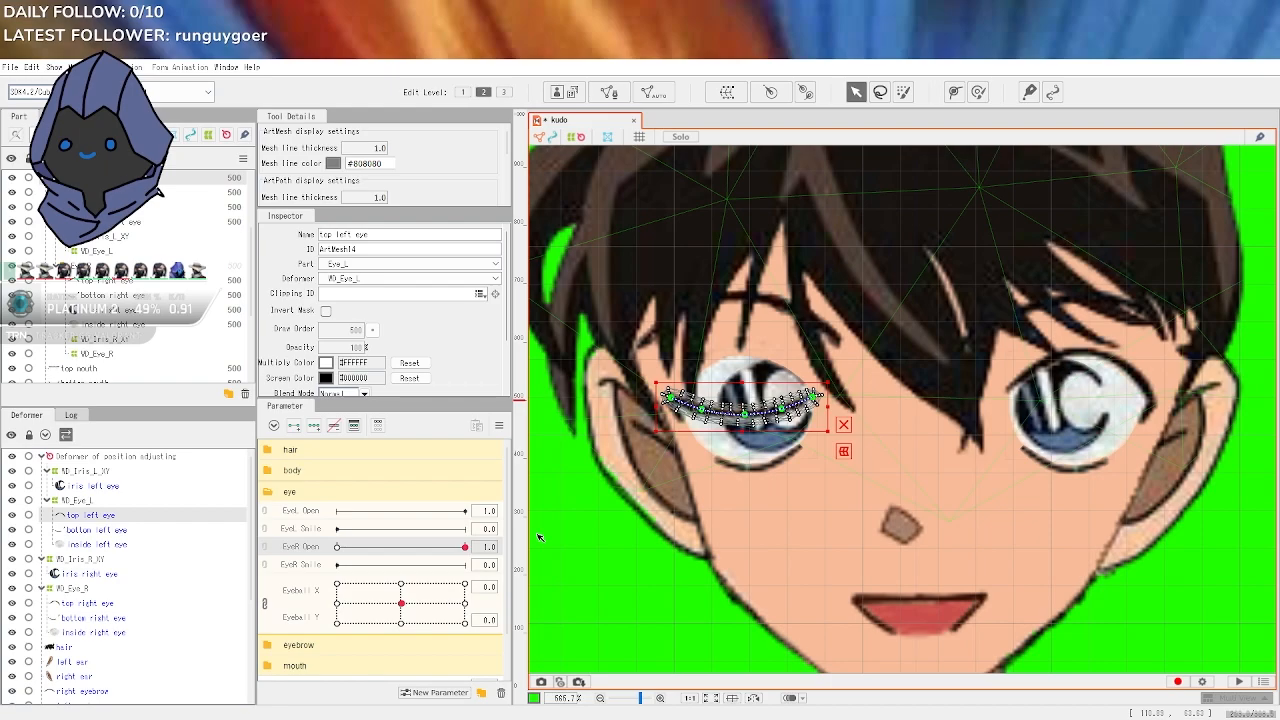
key(ctrl+z)
key(ctrl+z)
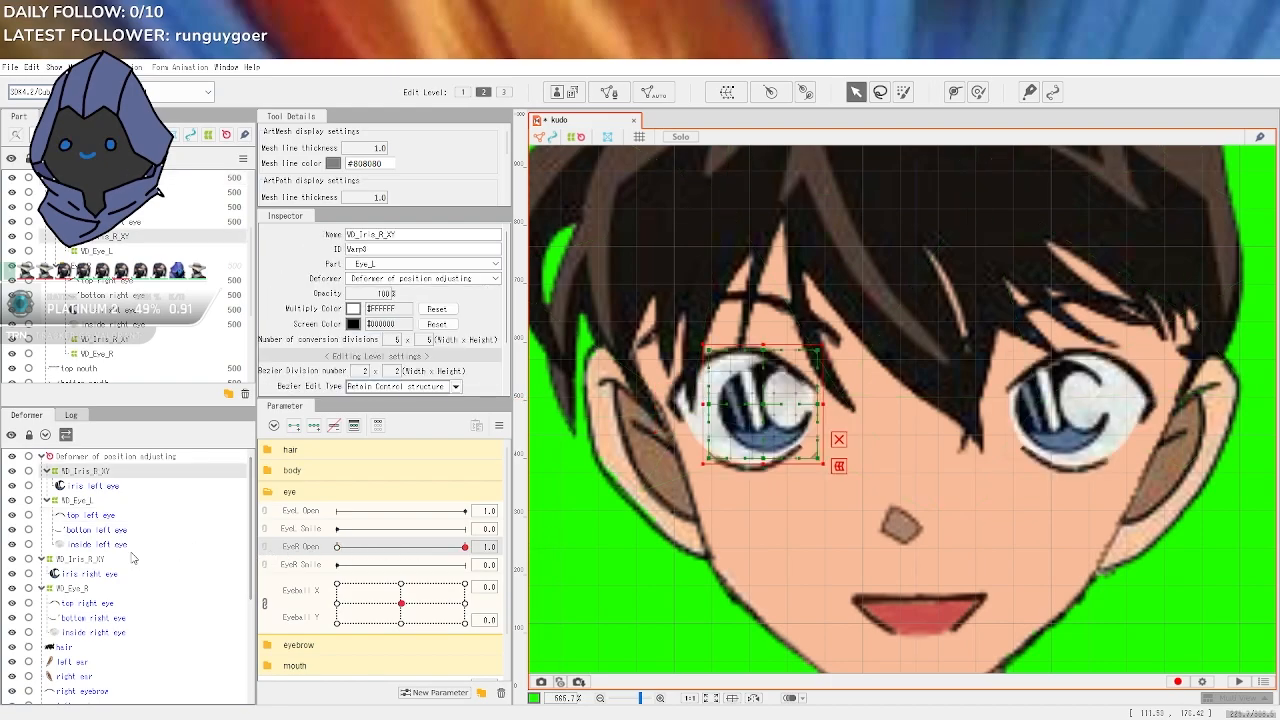
Select the top, bottom and inside left eye meshes and test them with EyeR Open at 0.0 and 1.0
click(113, 516)
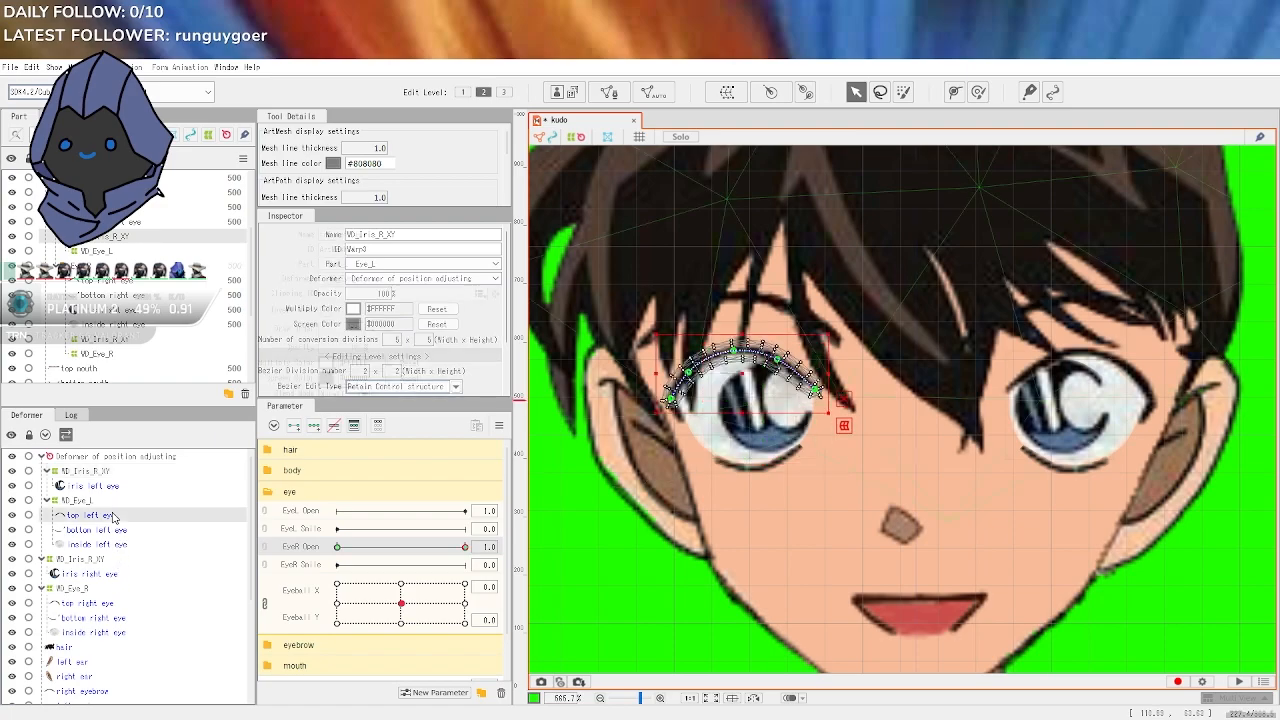
shift+click(118, 545)
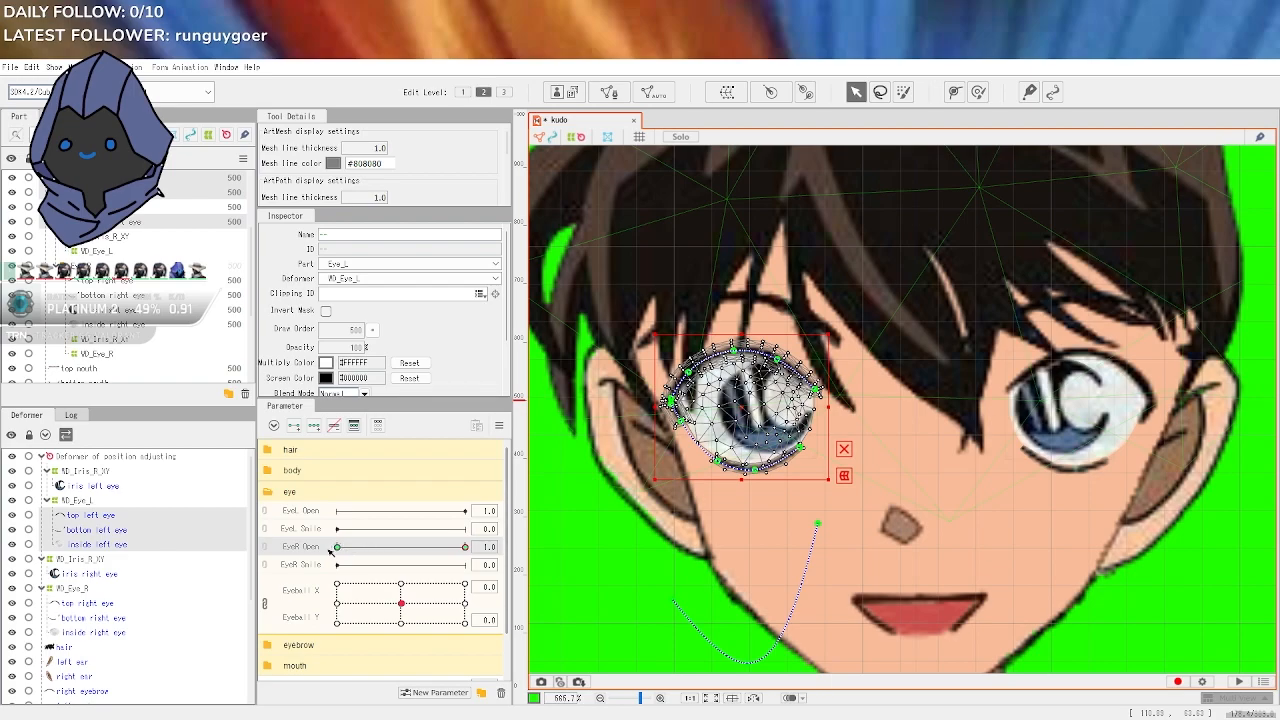
right_click(329, 549)
click(355, 430)
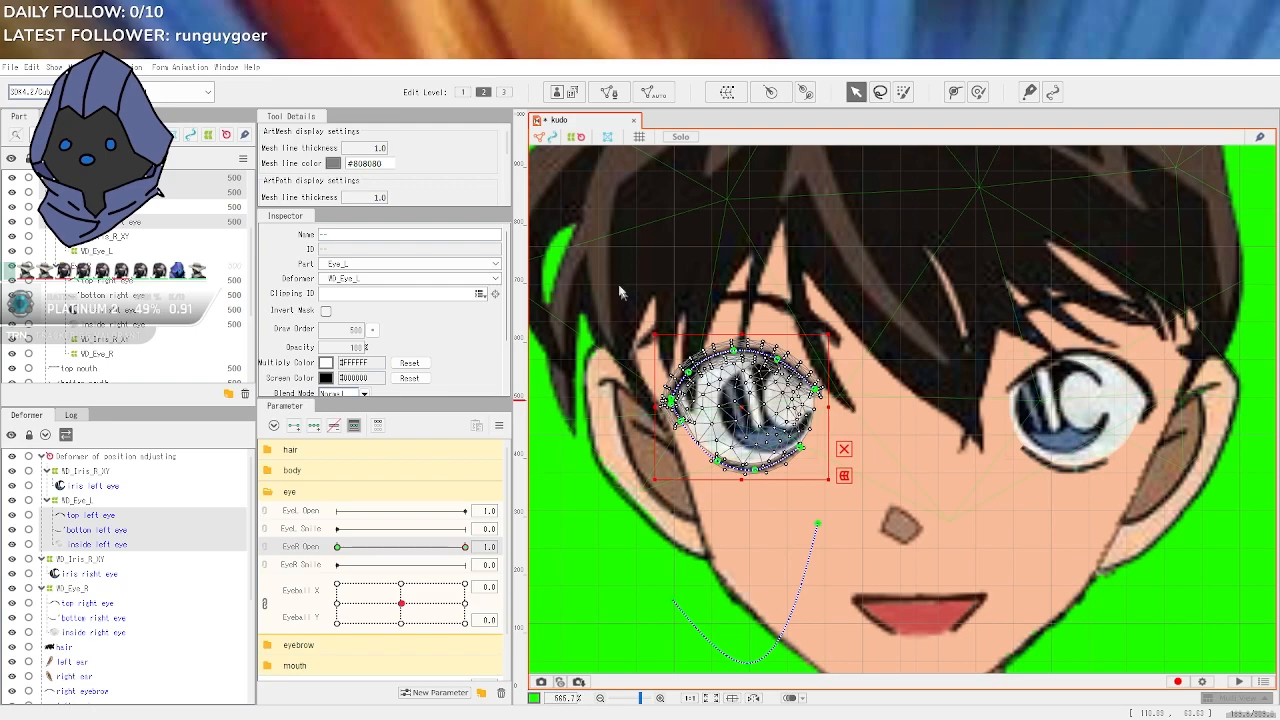
drag(465, 547, 266, 551)
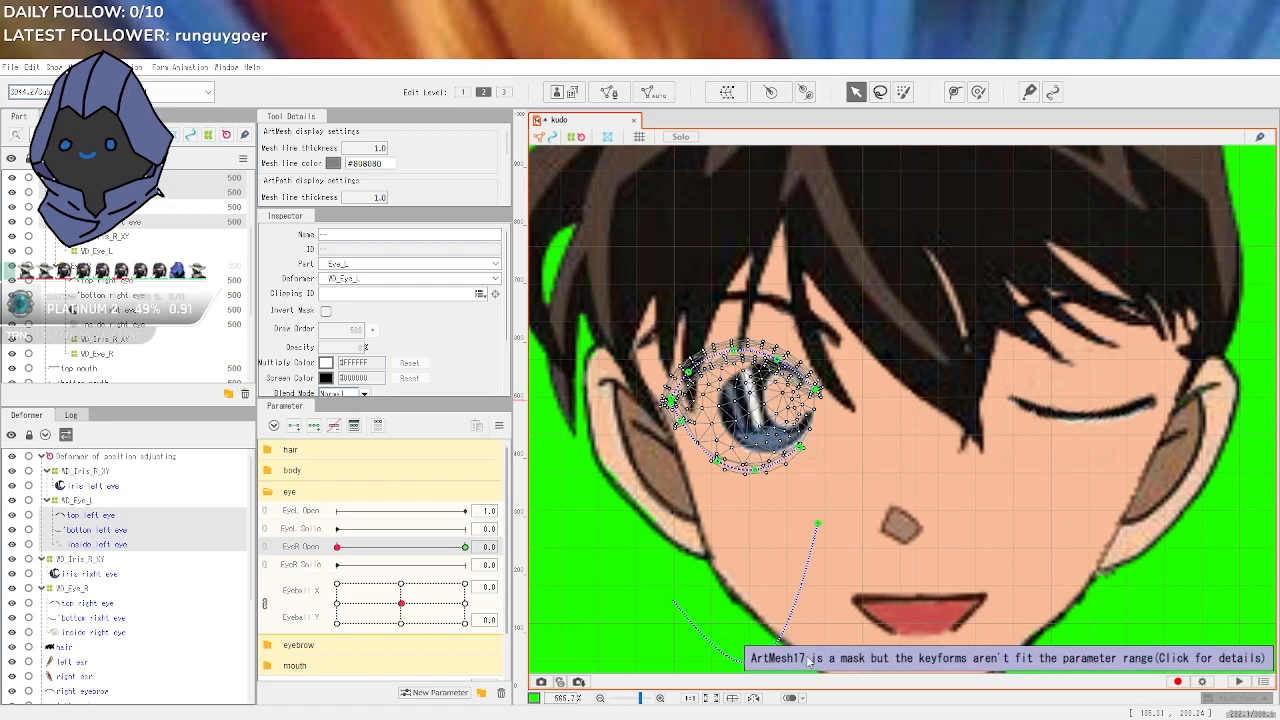
click(690, 393)
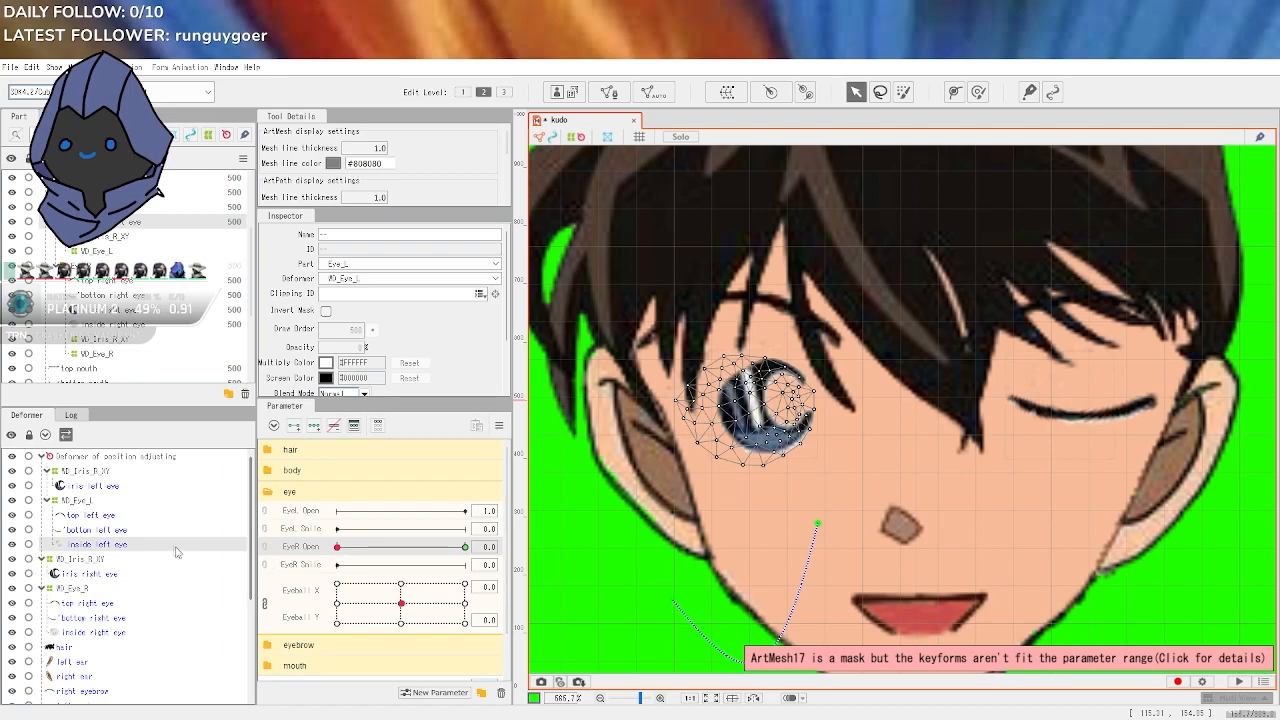
shift+click(140, 515)
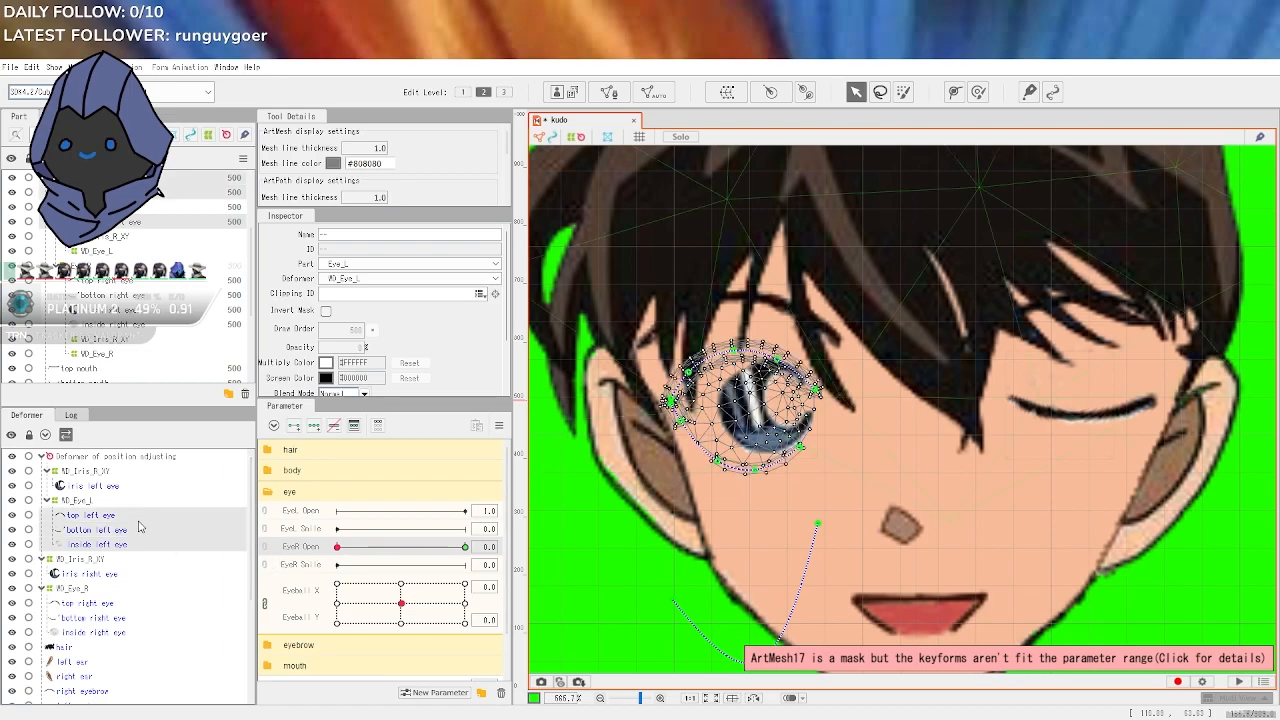
click(464, 547)
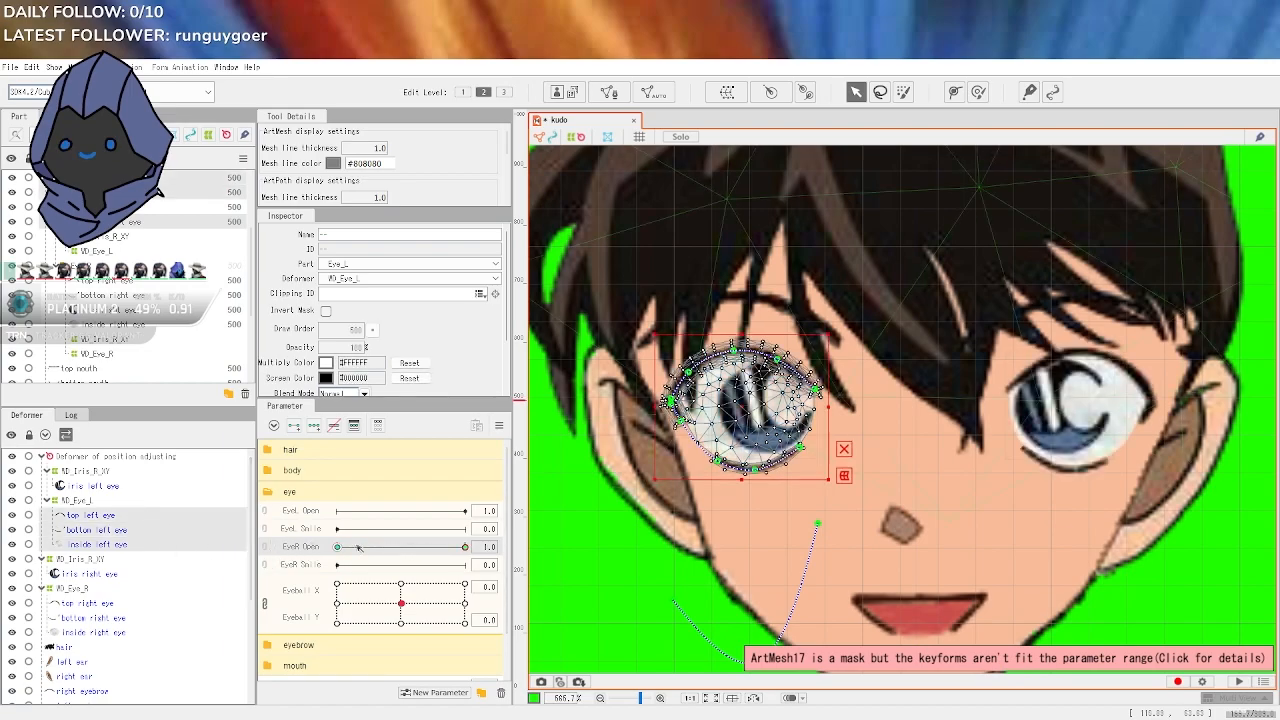
Rename the left iris deformer as WD_Iris_L_XY
click(120, 574)
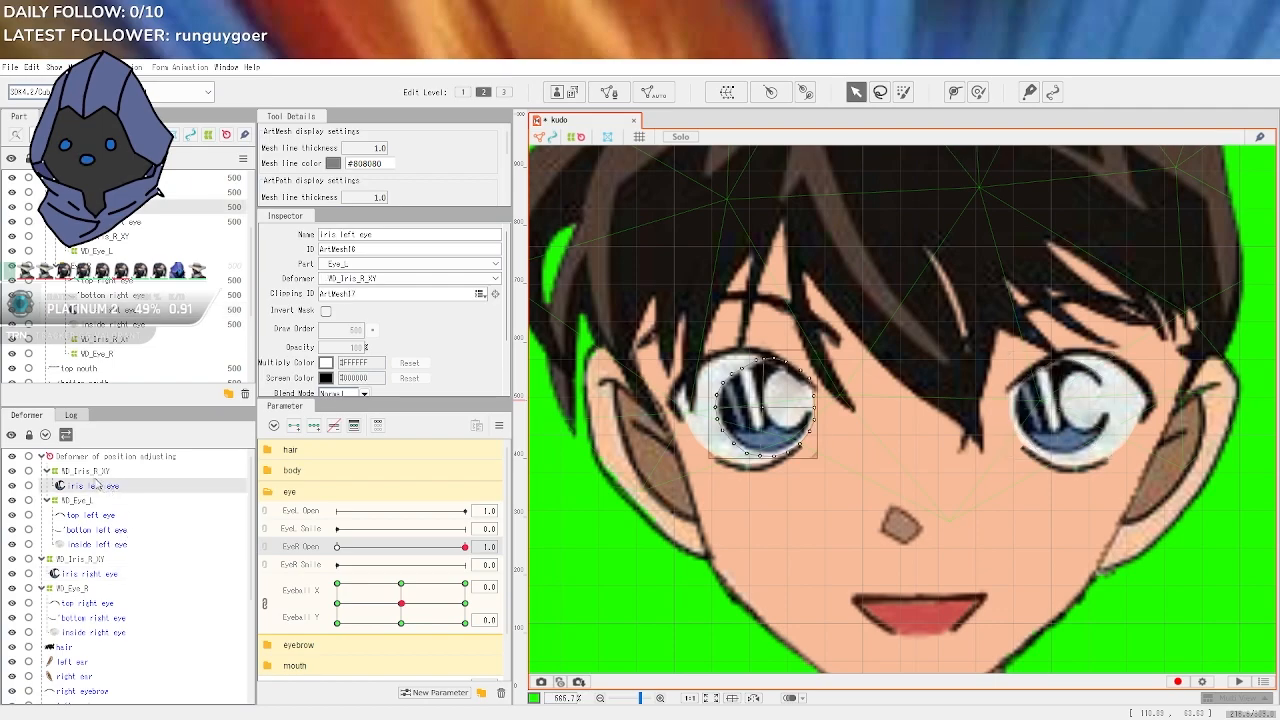
click(92, 472)
right_click(90, 480)
click(85, 473)
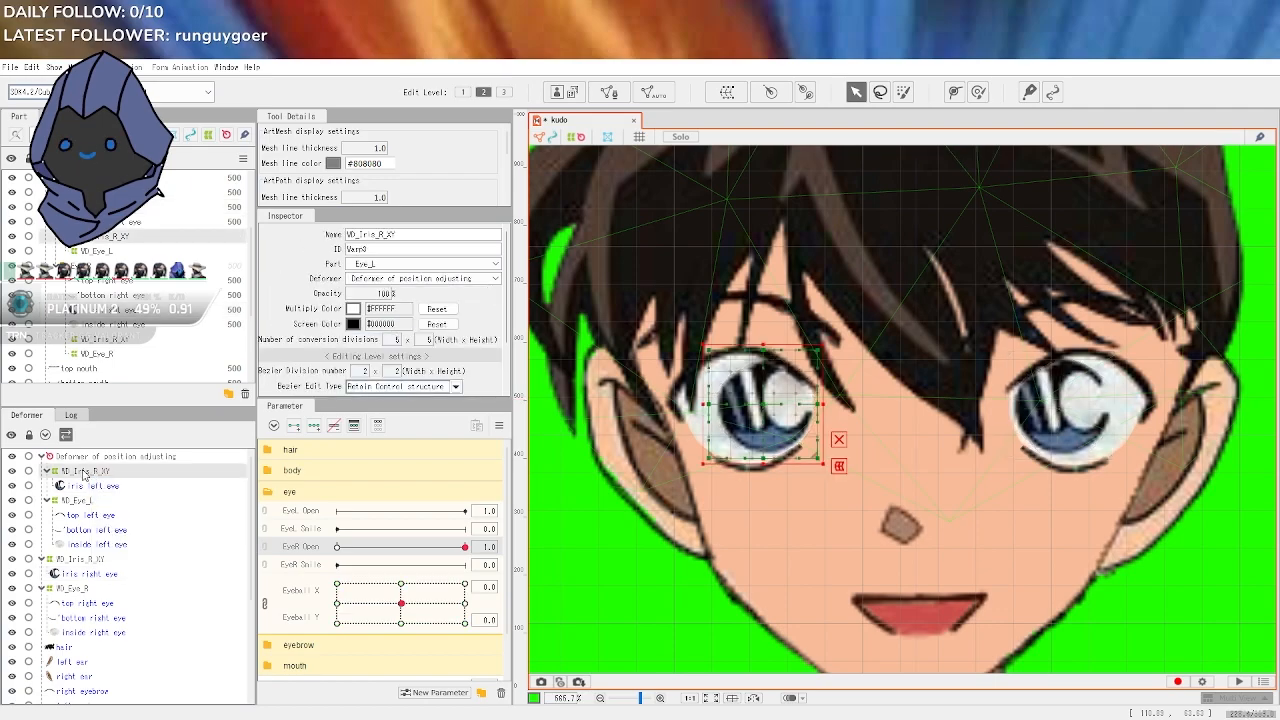
double_click(384, 235)
click(387, 235)
key(BackSpace)
Remove the EyeR Open keys from the top, bottom and inside left eye meshes, keeping the parameter at 1.0
click(90, 515)
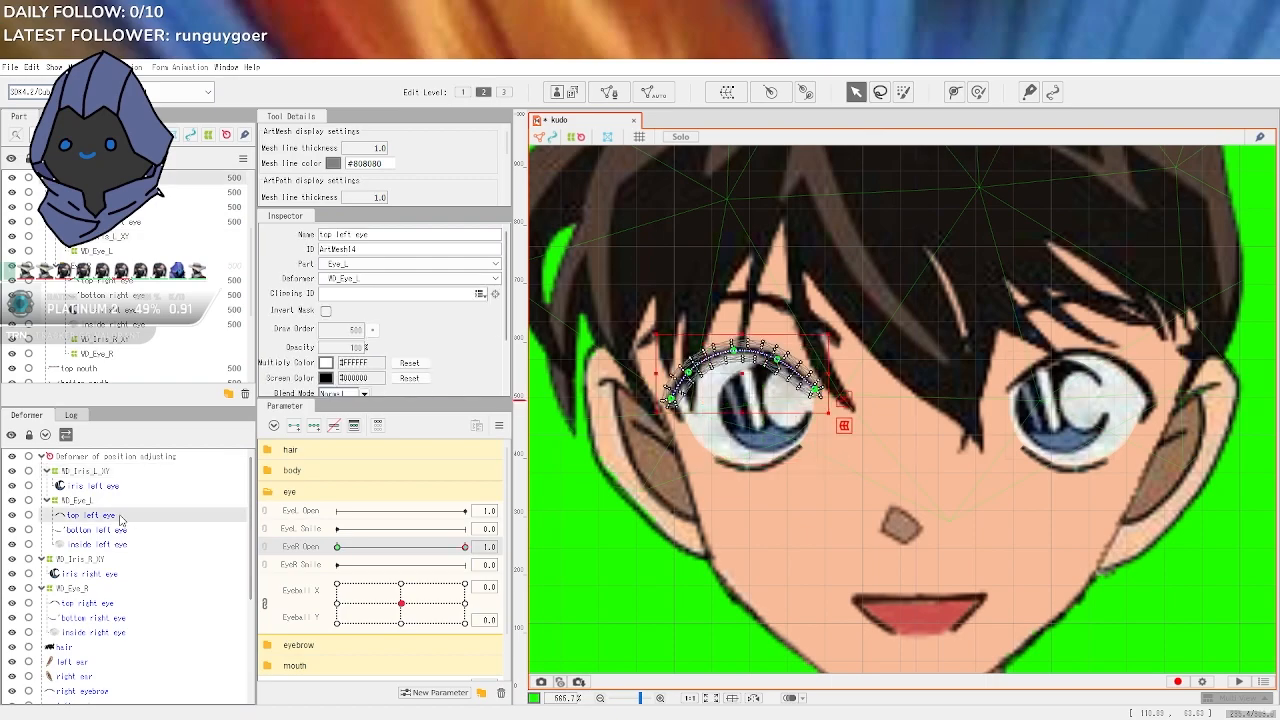
shift+click(127, 545)
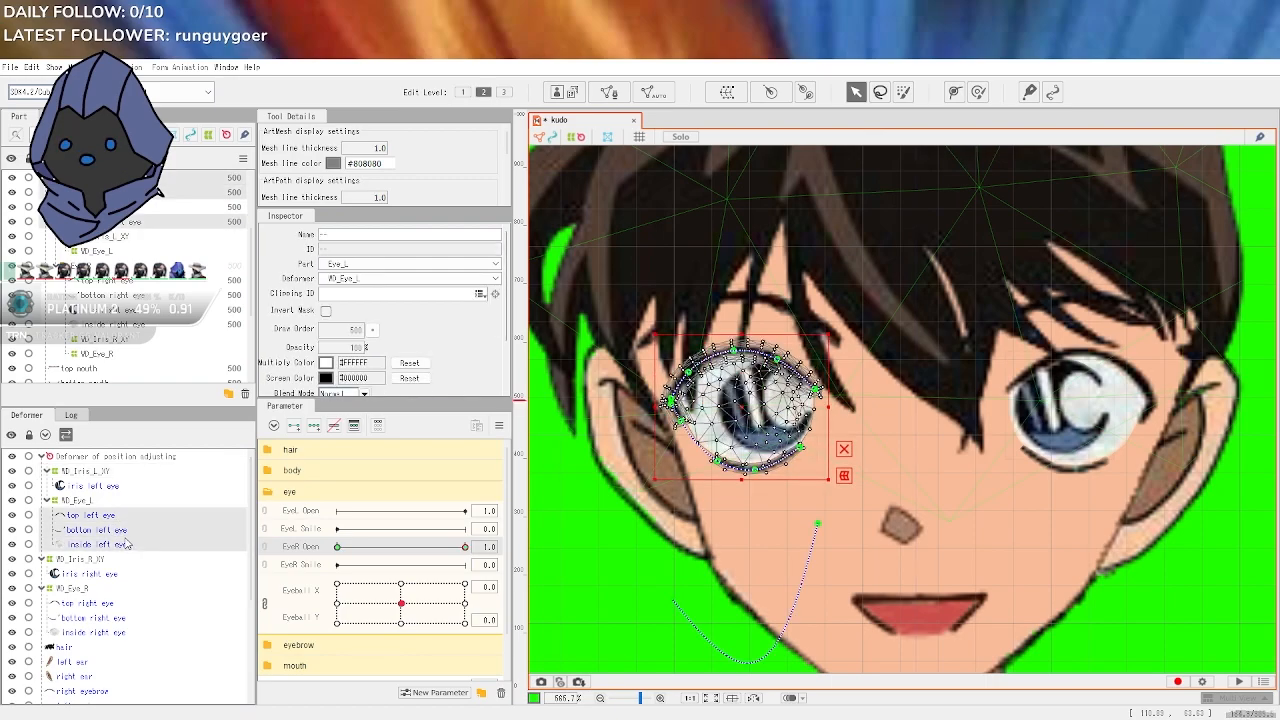
right_click(315, 550)
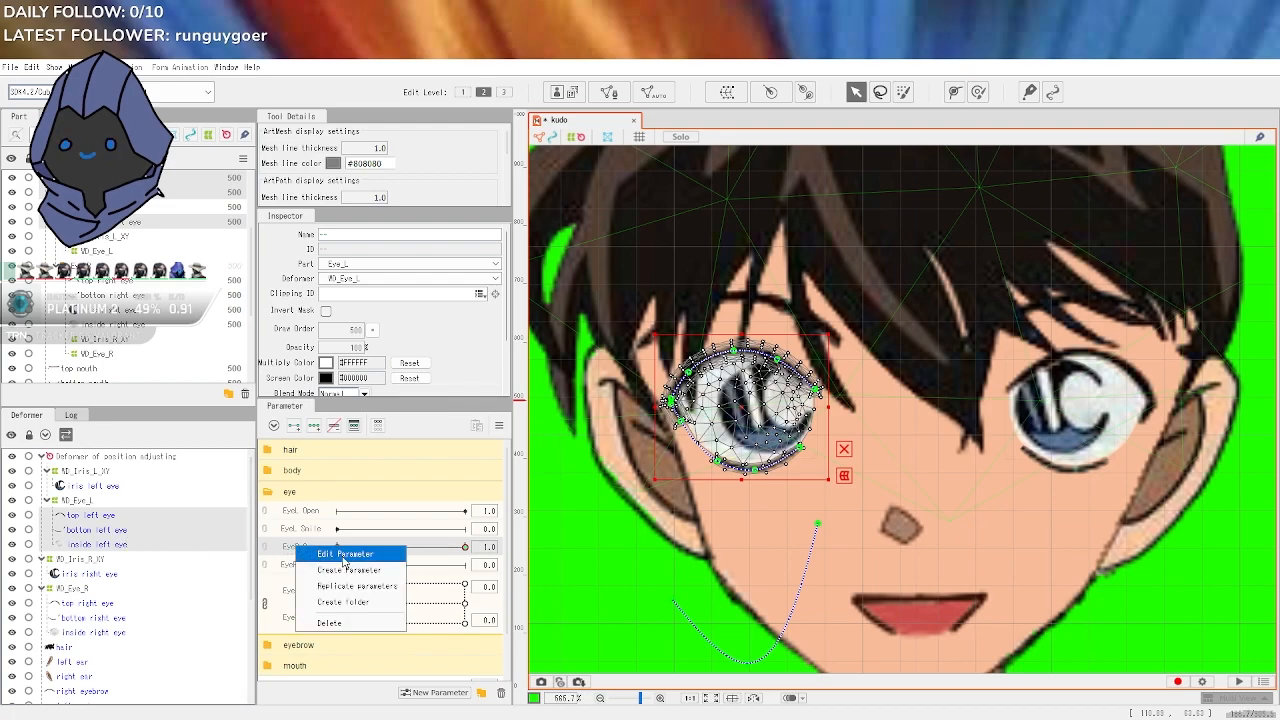
click(288, 538)
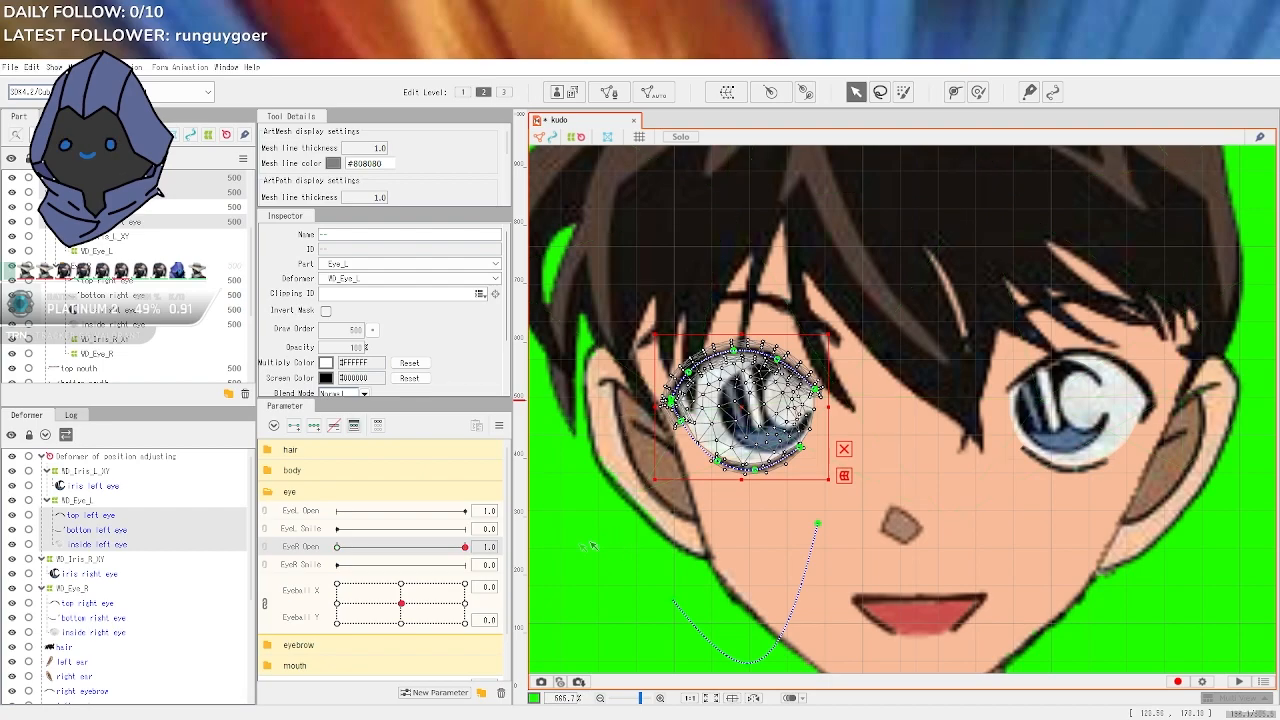
mouse_move(466, 549)
mouse_down()
mouse_move(356, 549)
mouse_move(466, 548)
mouse_up()
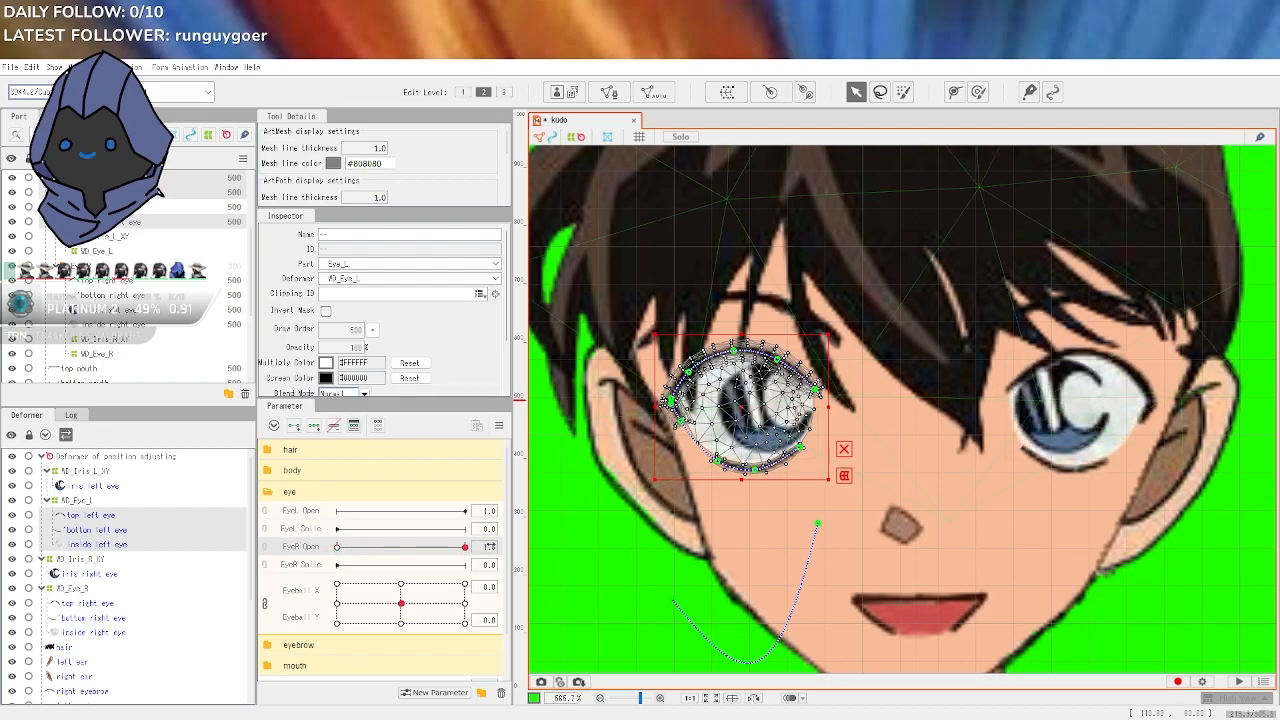
Add two keys on EyeL Open to the top left eye mesh, with EyeL Open and EyeR Open set to 0.0
click(312, 512)
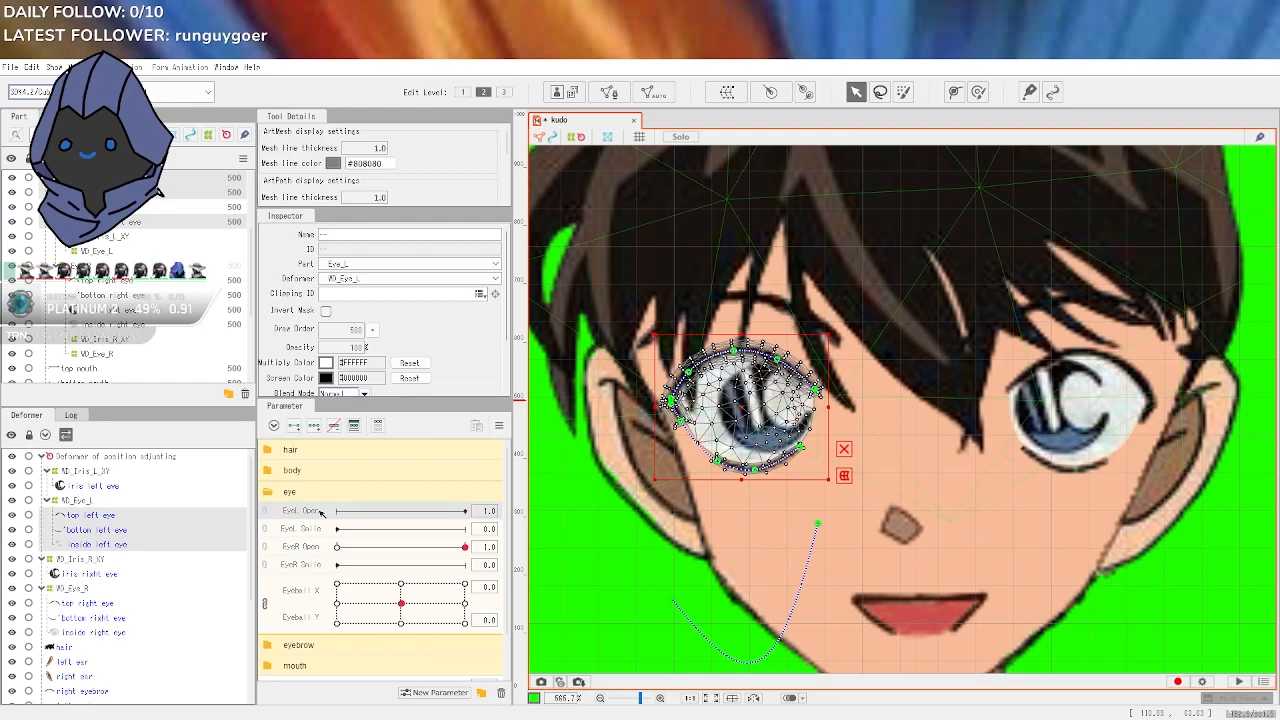
click(140, 516)
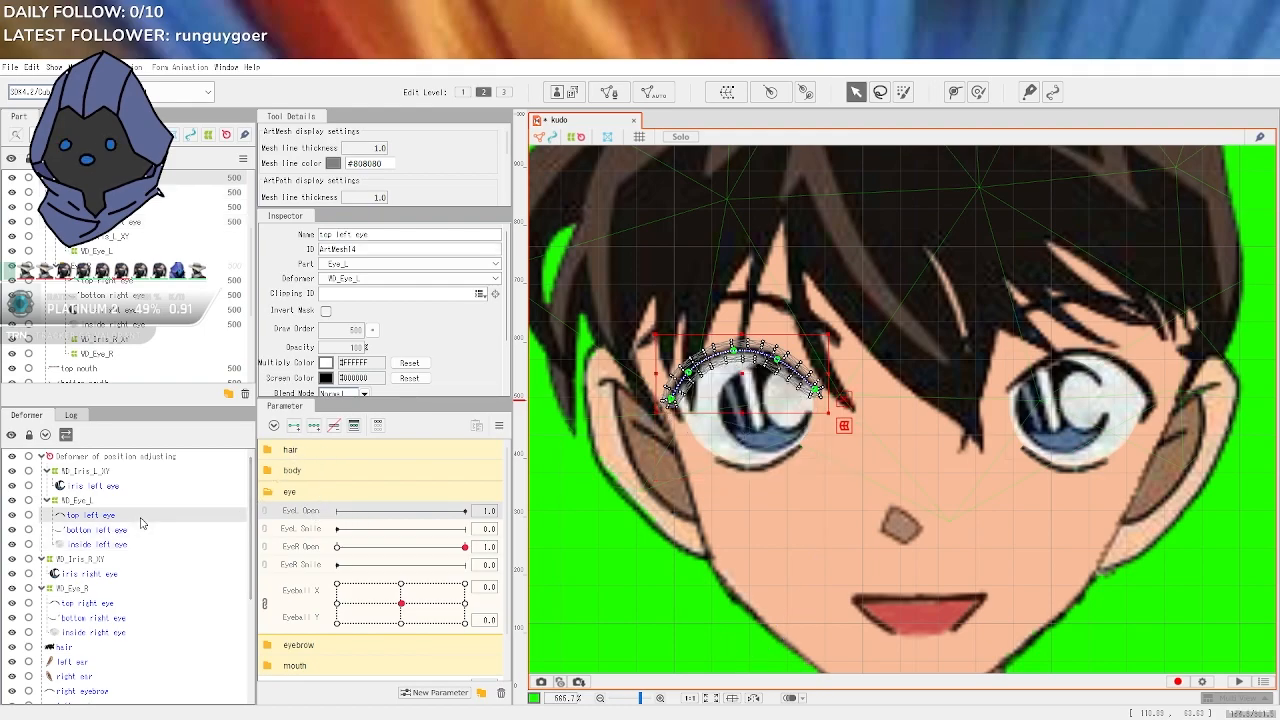
drag(400, 547, 316, 549)
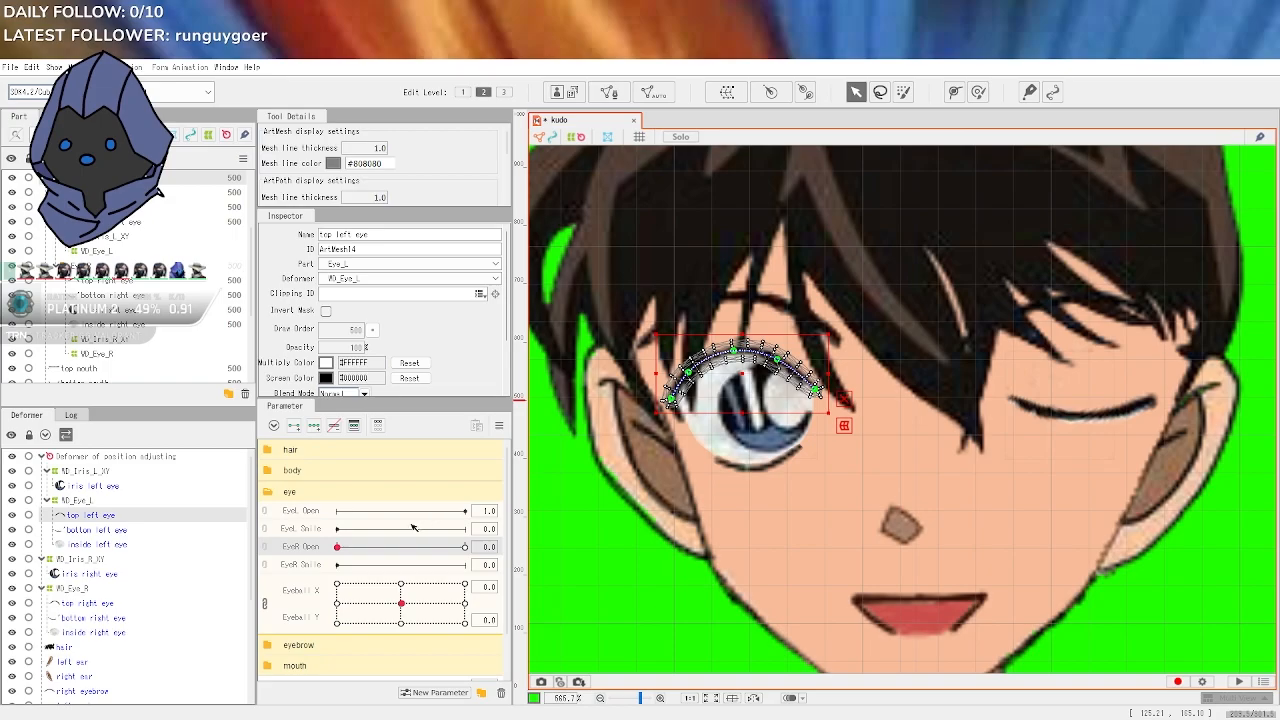
scroll(784, 453, up, 3)
scroll(772, 443, down, 2)
drag(870, 478, 933, 535)
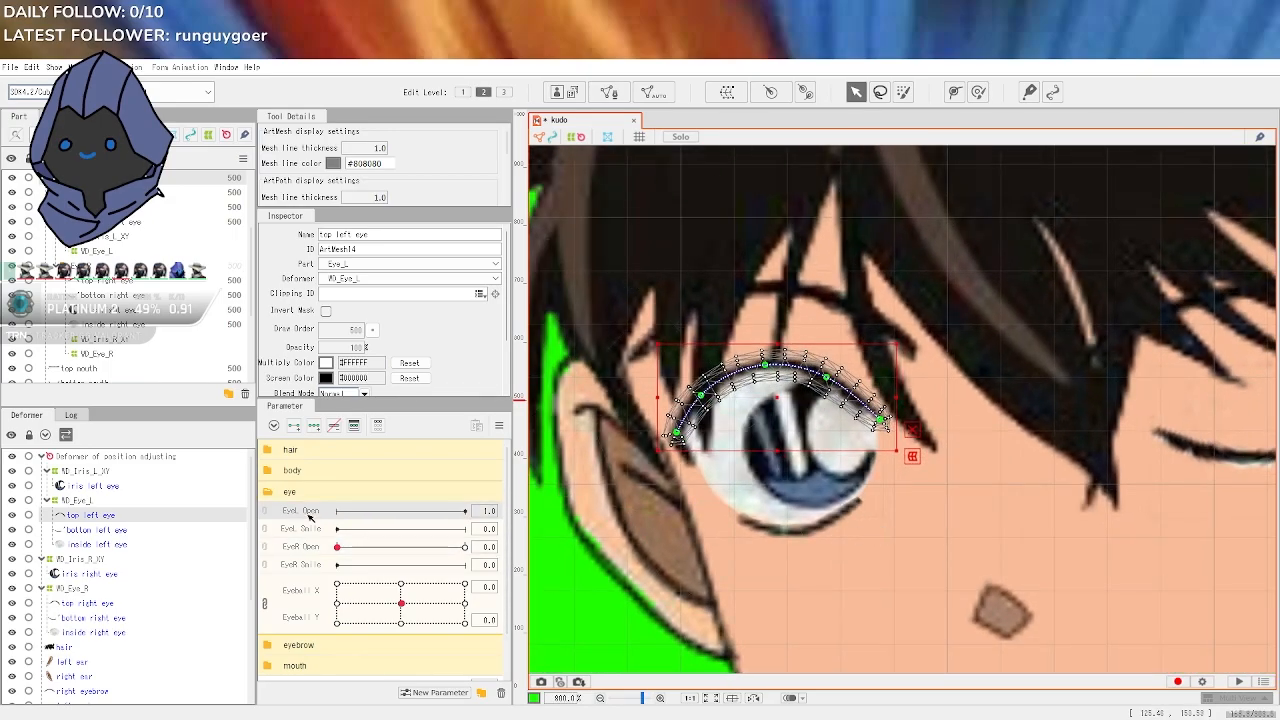
click(296, 431)
click(337, 512)
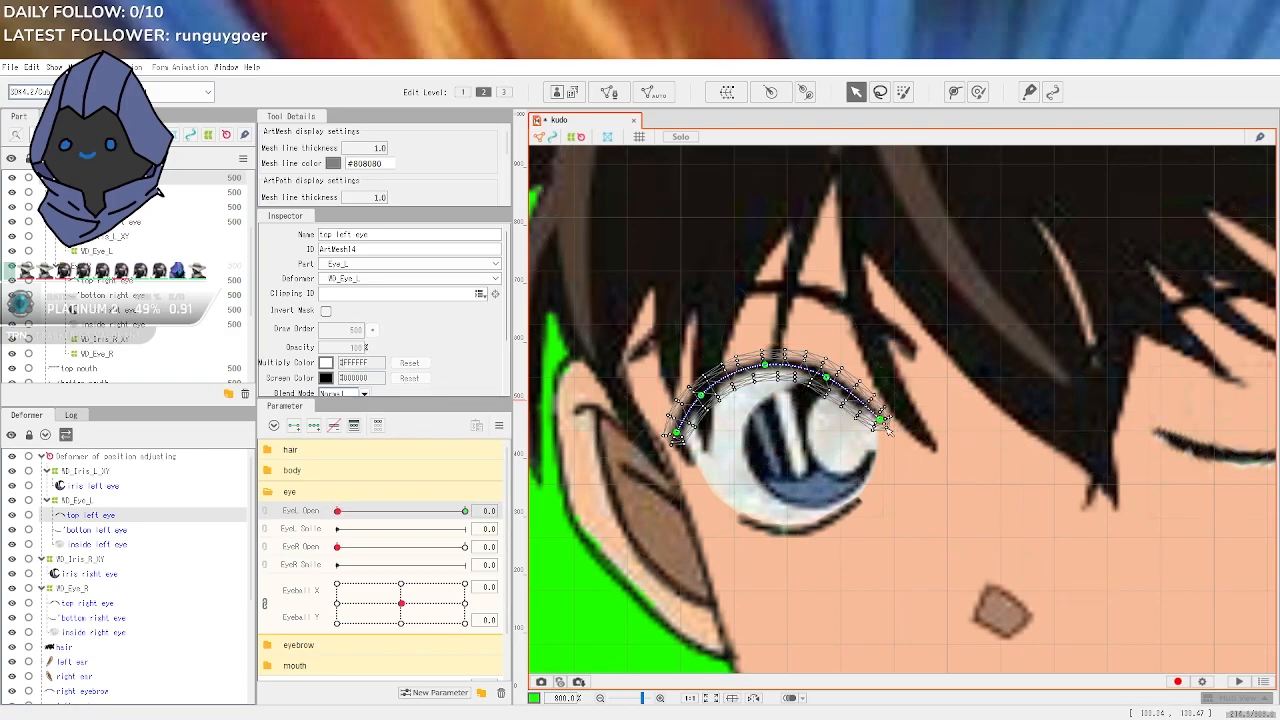
Bend the top left eye mesh's deform path down into a closed eyelid curve at EyeL Open 0.0
click(884, 428)
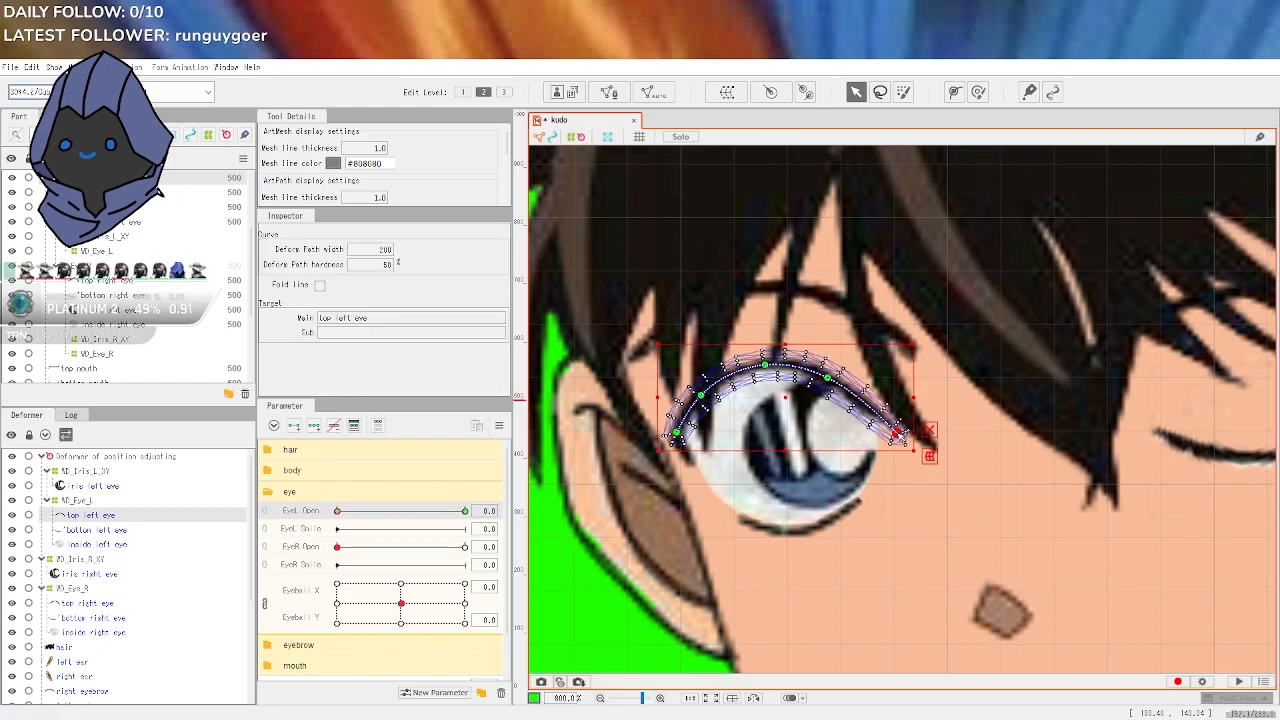
drag(828, 379, 822, 434)
click(766, 365)
drag(766, 365, 764, 439)
drag(701, 394, 822, 449)
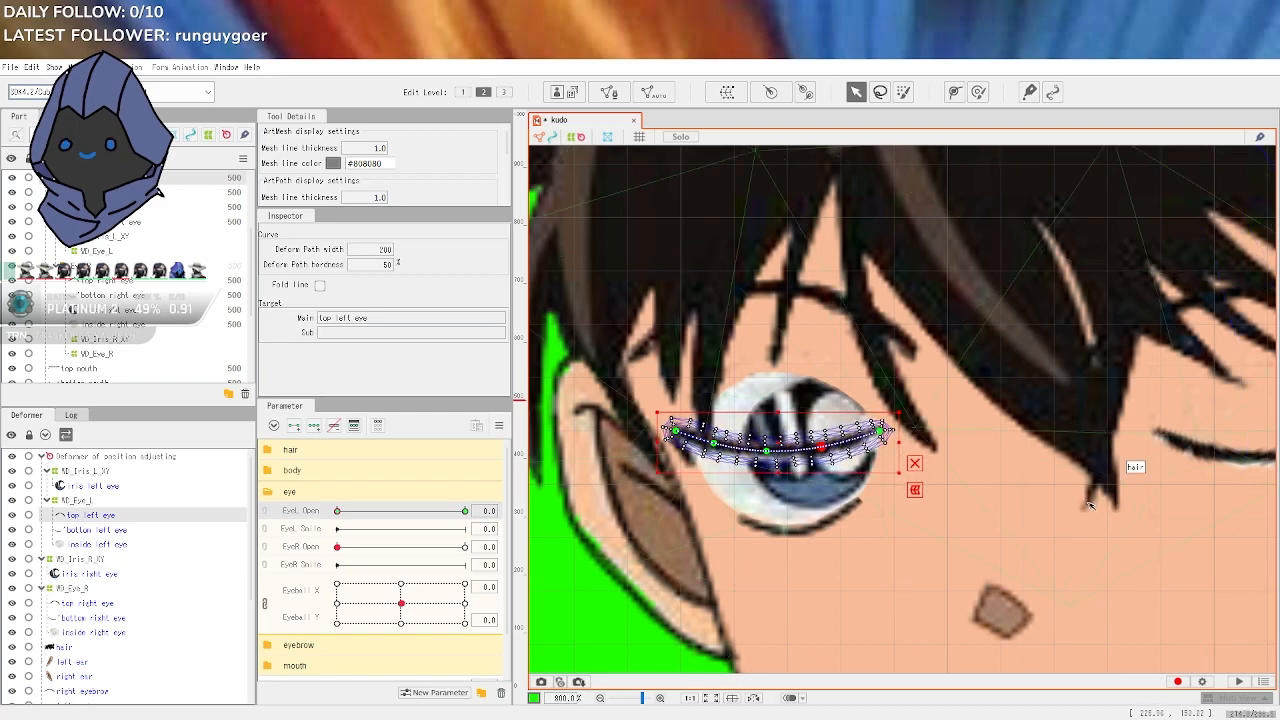
scroll(1116, 541, down, 1)
drag(1157, 547, 1092, 543)
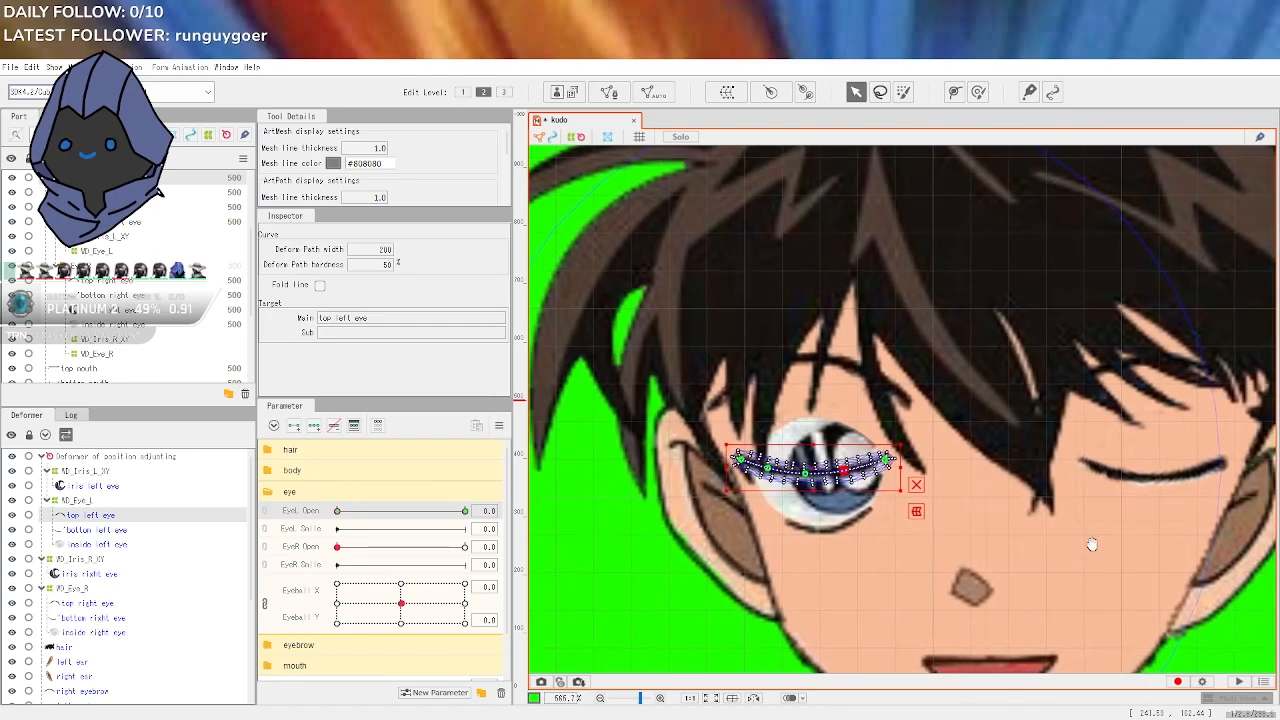
scroll(802, 502, up, 1)
scroll(797, 533, up, 2)
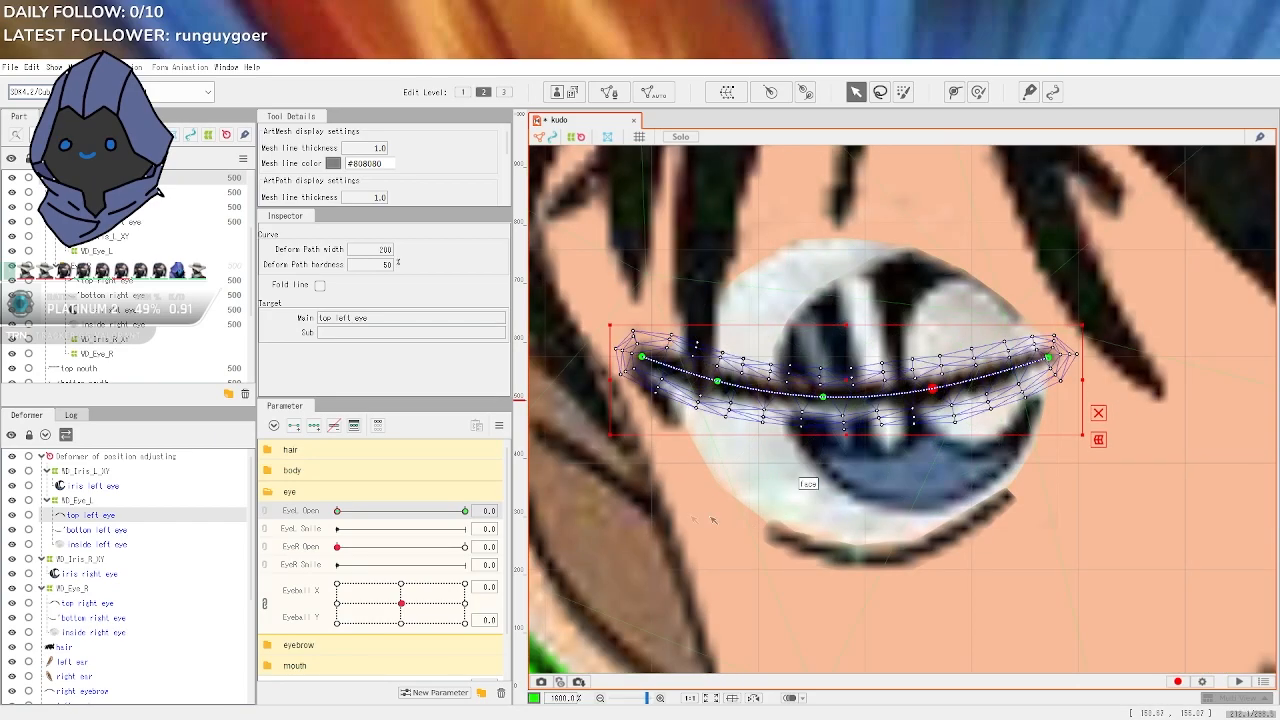
Raise the bottom left eye mesh's deform path to match the closed upper eyelid curve at EyeL Open 0.0
click(167, 531)
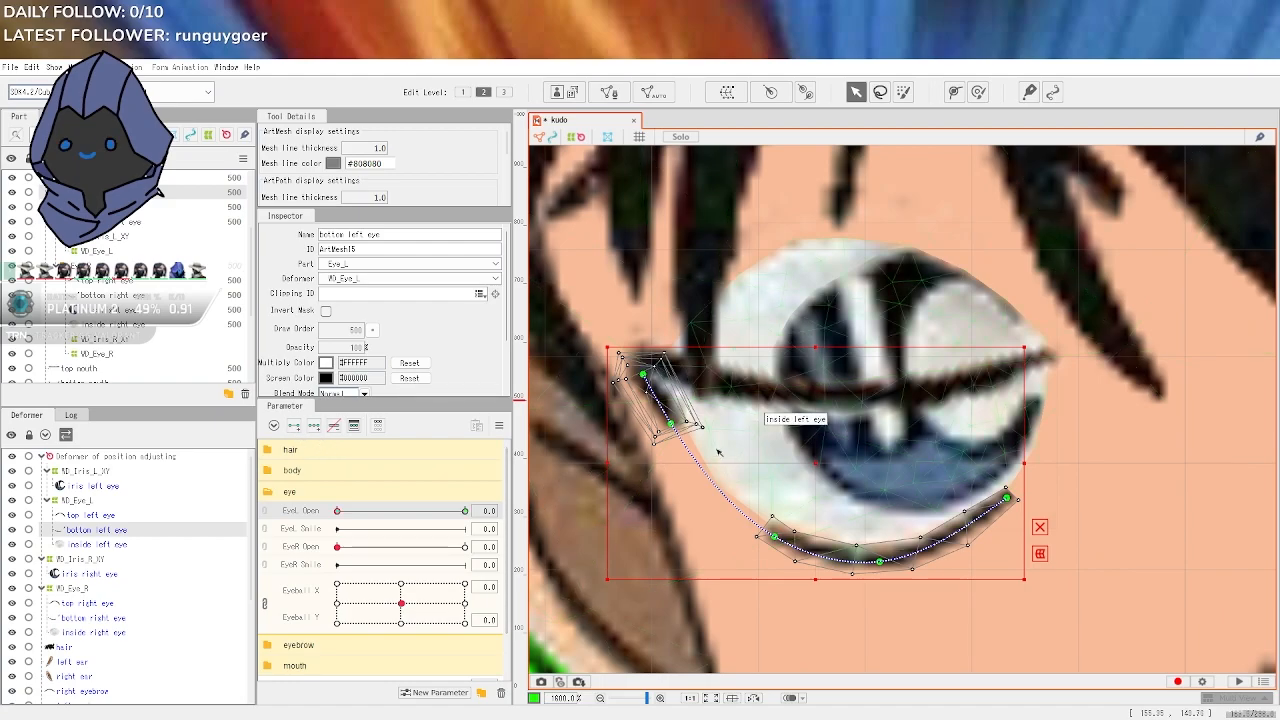
drag(672, 424, 699, 398)
drag(774, 535, 895, 410)
drag(1005, 498, 1040, 358)
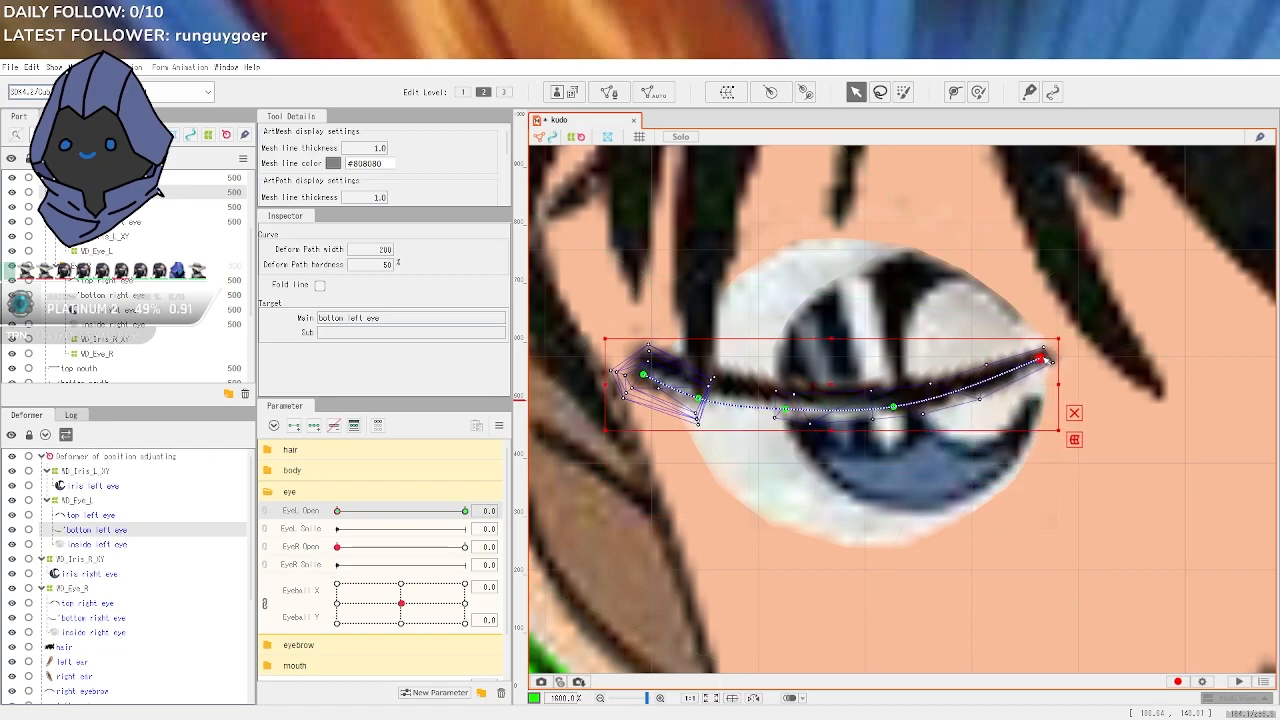
drag(894, 409, 896, 398)
drag(785, 409, 787, 401)
drag(698, 398, 652, 366)
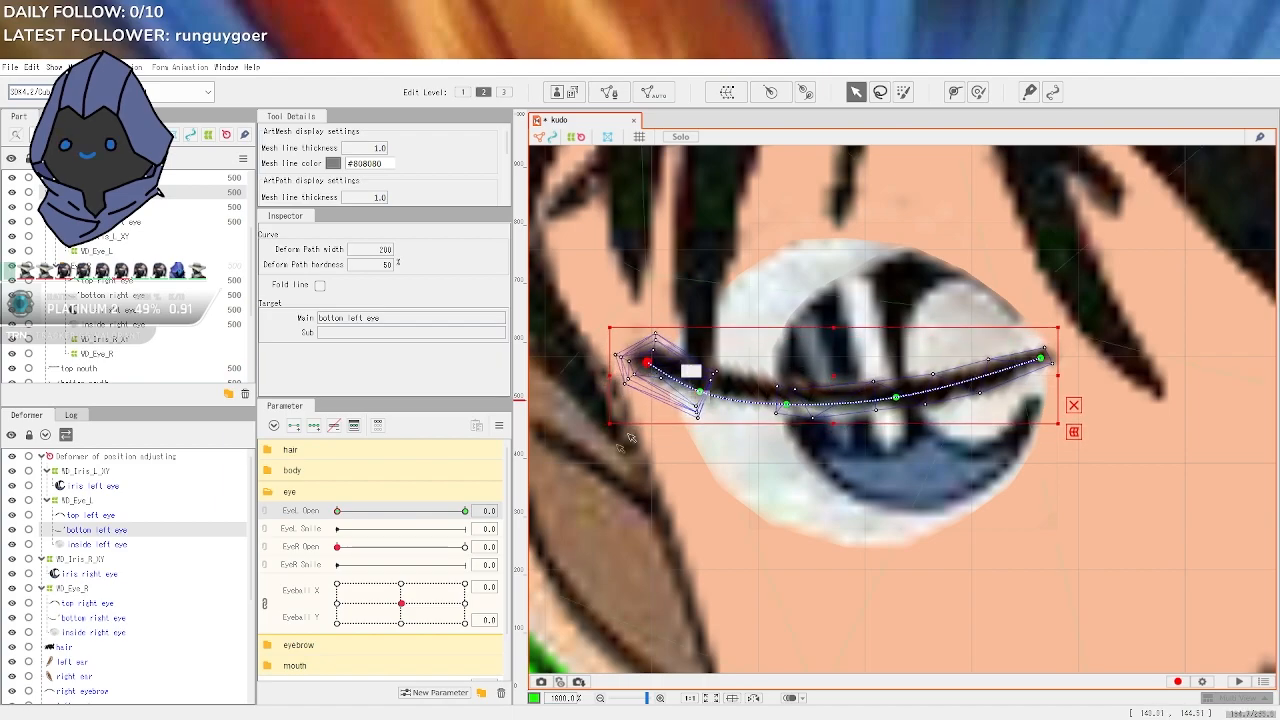
Add two keys on EyeL Open to the inside left eye mesh at 1.0, and set the parameter to 0.0
drag(337, 510, 469, 522)
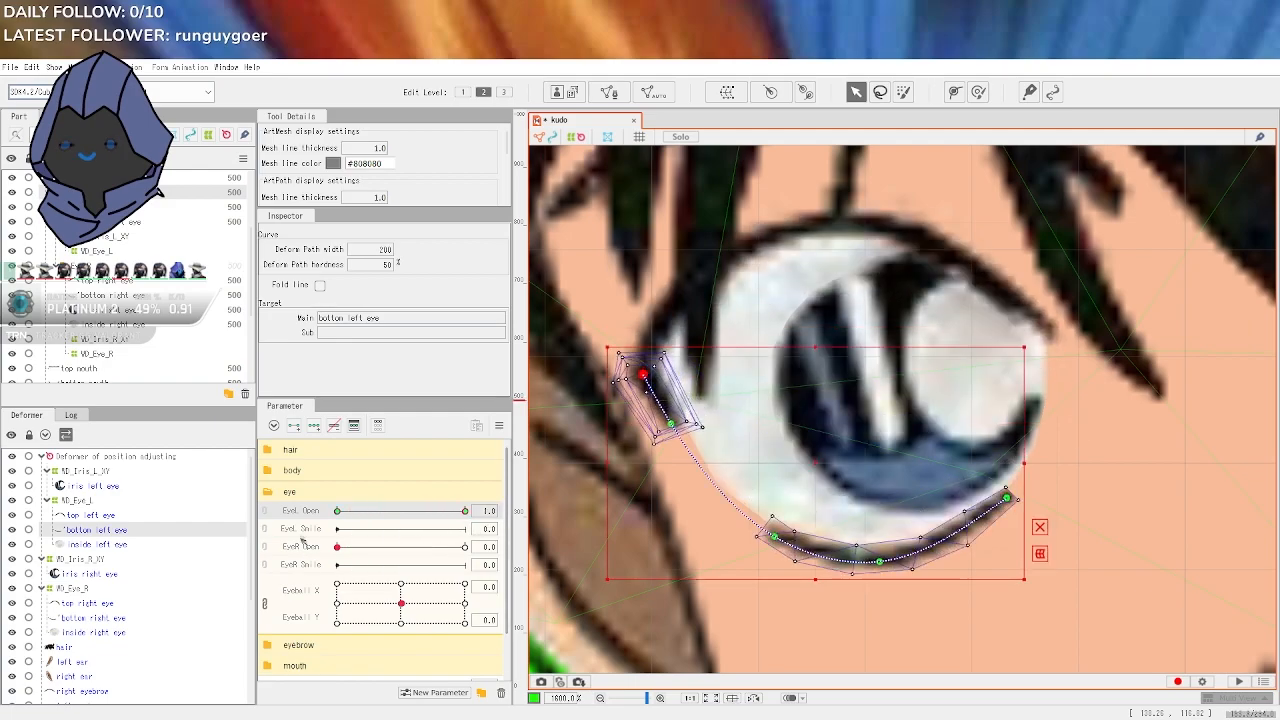
click(110, 544)
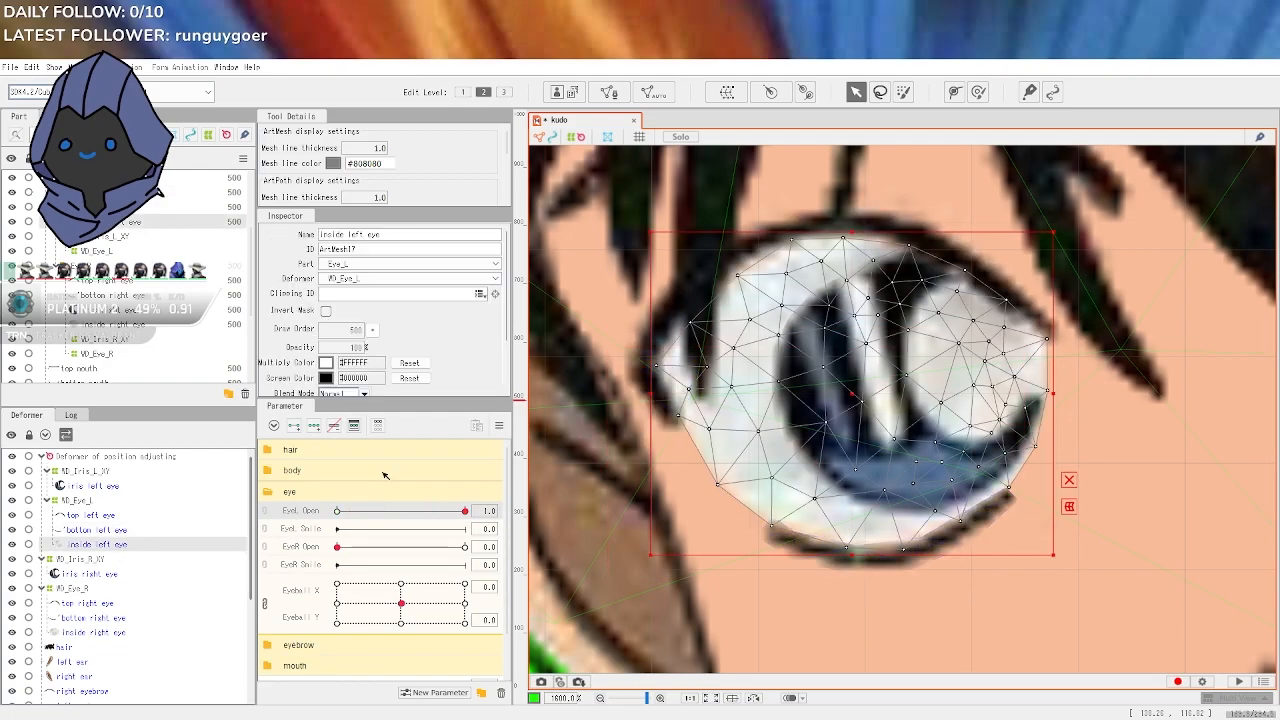
click(295, 428)
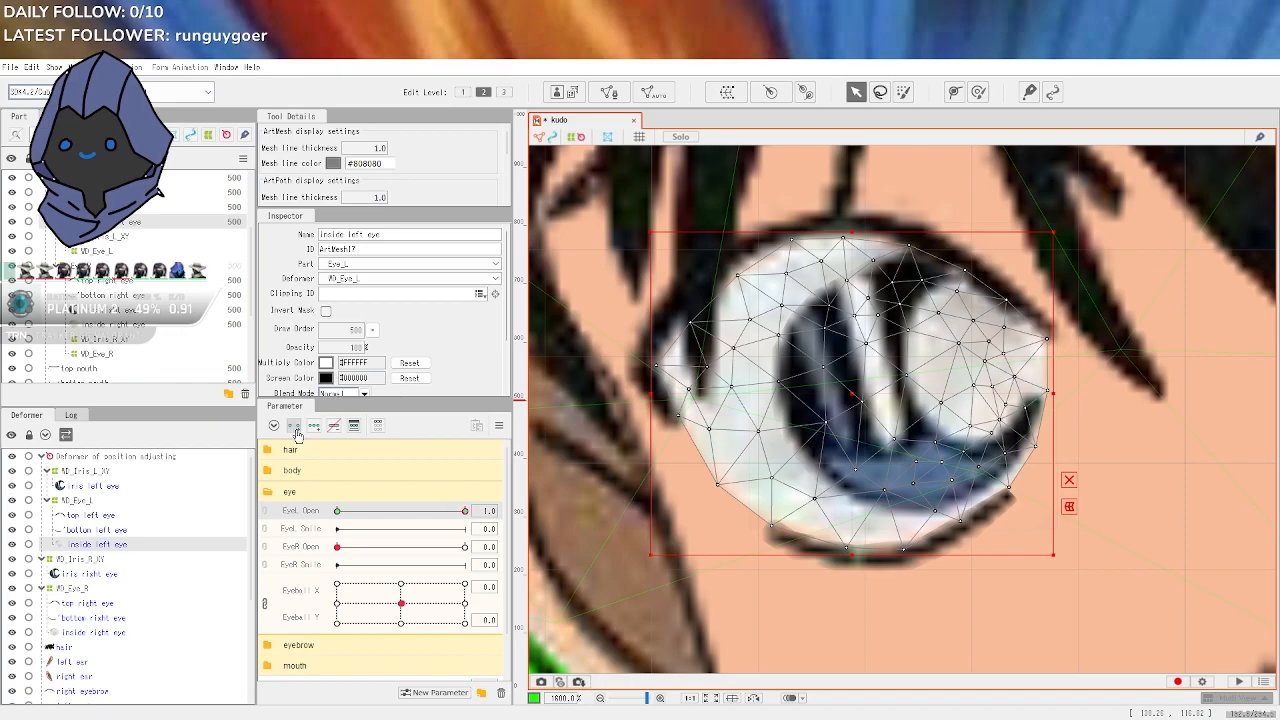
click(337, 511)
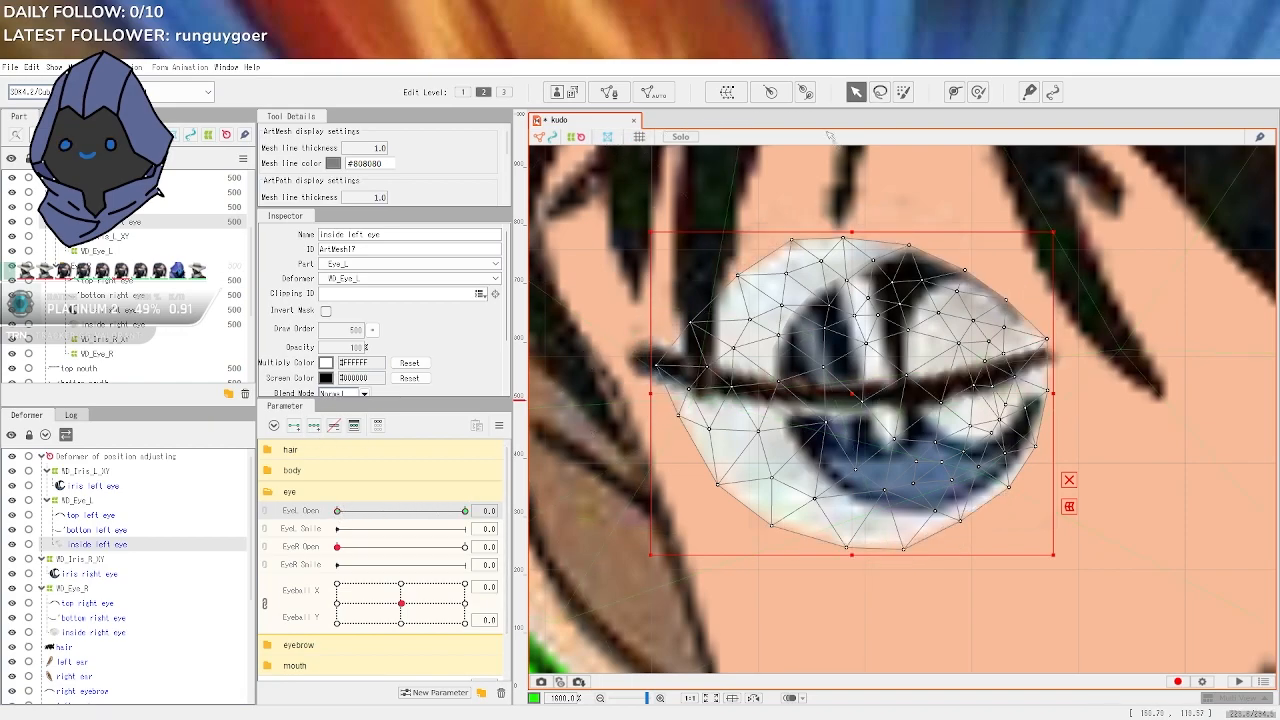
Flatten the inside left eye mesh vertically and curve its deform path along the closed eyelid line
drag(854, 231, 847, 395)
key(ctrl+z)
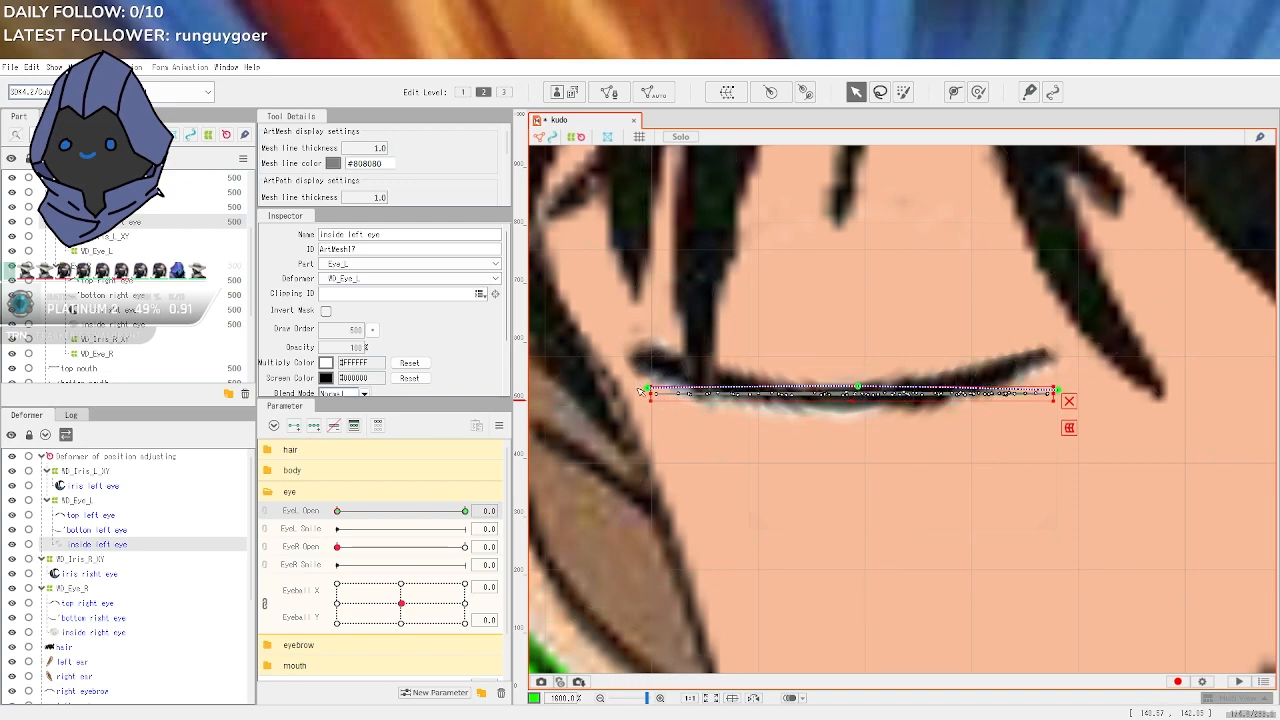
drag(641, 391, 665, 368)
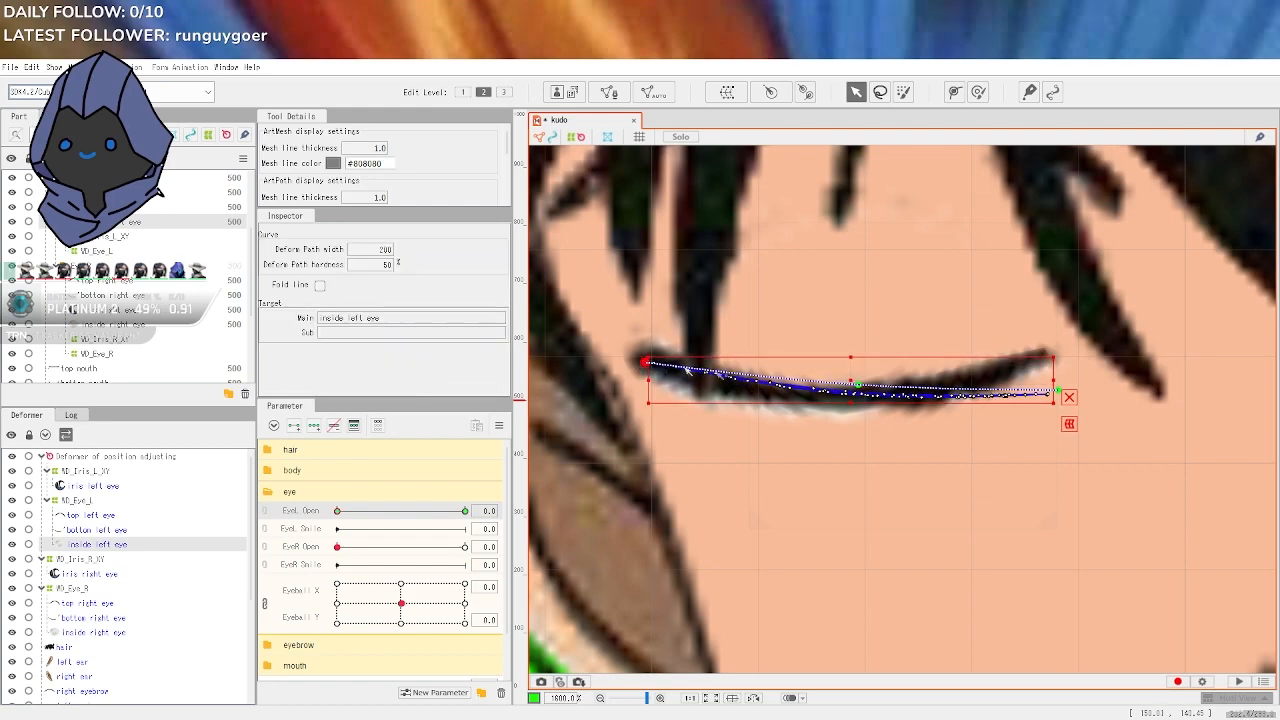
drag(1070, 378, 1050, 352)
mouse_move(872, 383)
mouse_down()
mouse_move(864, 374)
mouse_move(857, 387)
mouse_up()
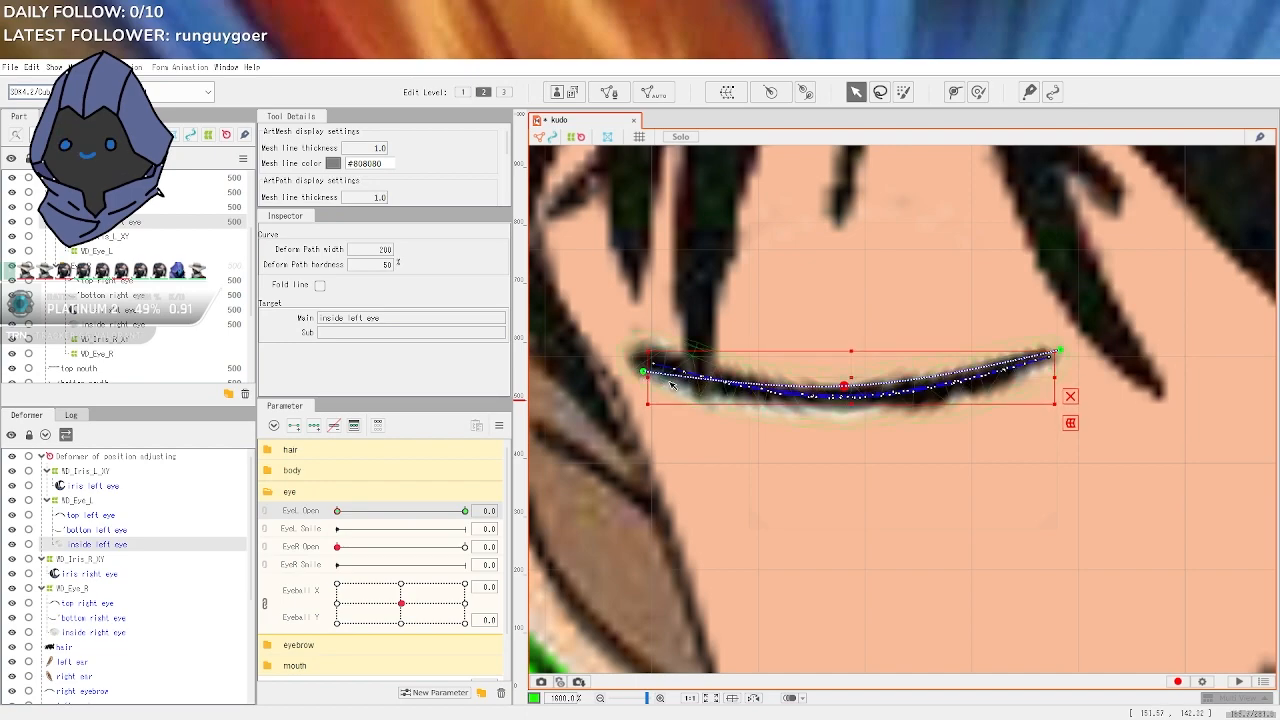
click(736, 456)
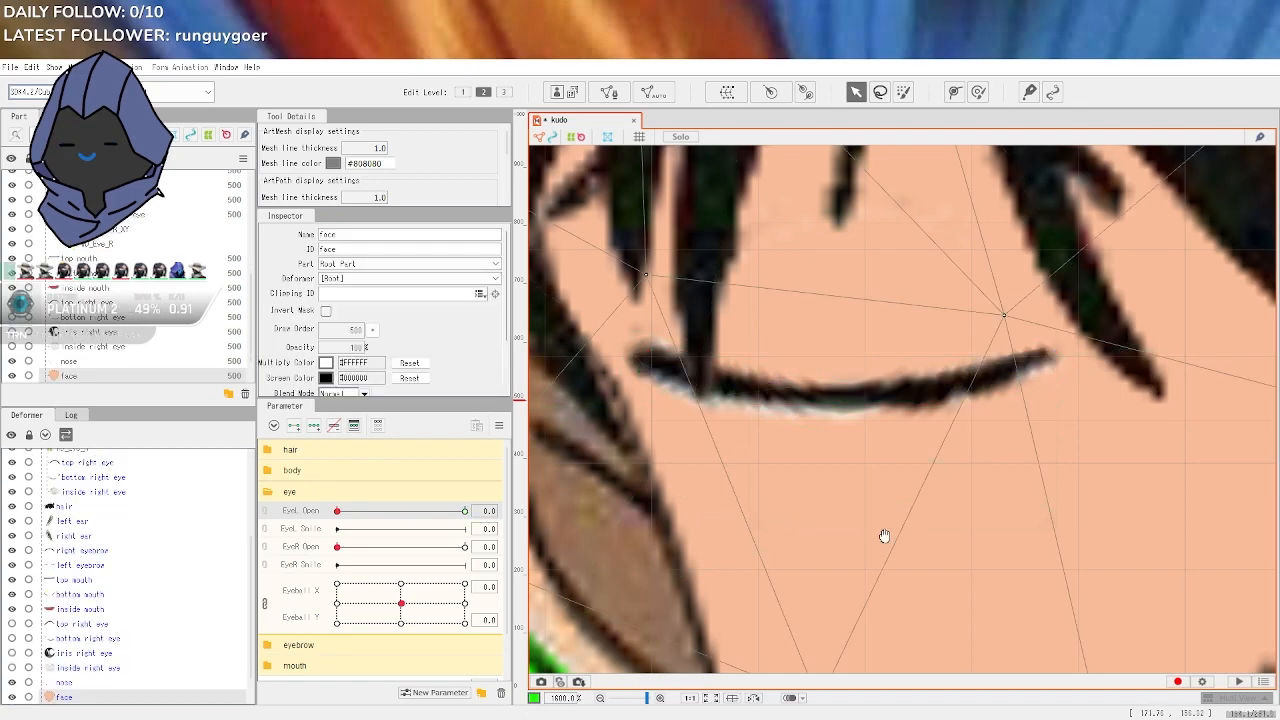
Test the left eye's blink with EyeL Open at 0.0 and 1.0, leaving EyeL Open and EyeR Open at 1.0
scroll(1046, 528, down, 1)
drag(809, 509, 581, 422)
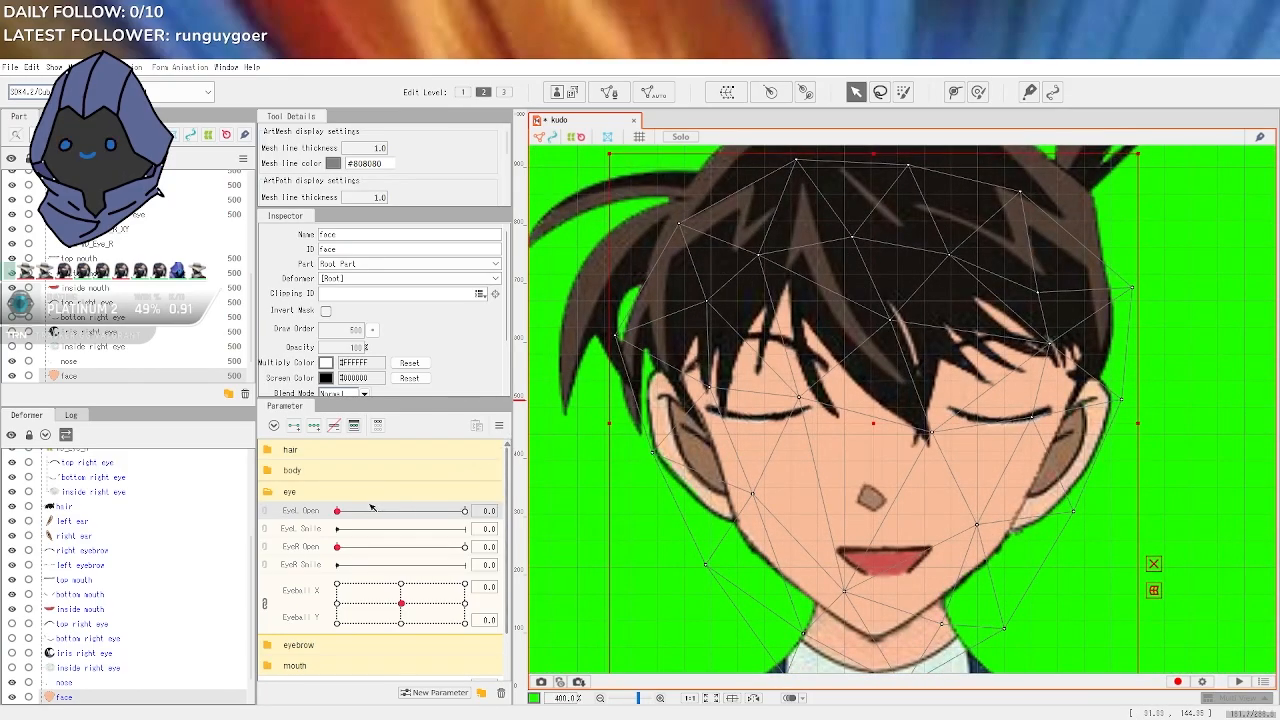
drag(338, 512, 512, 501)
scroll(587, 569, down, 1)
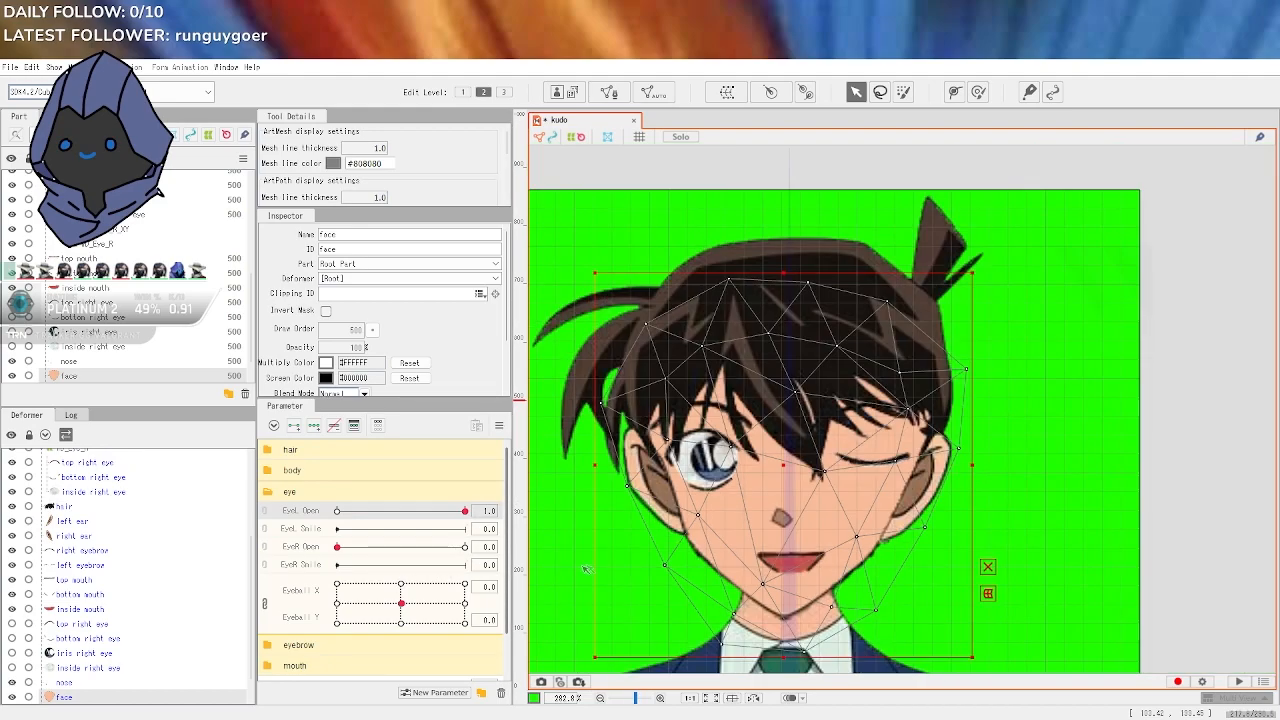
click(1171, 520)
drag(337, 547, 508, 549)
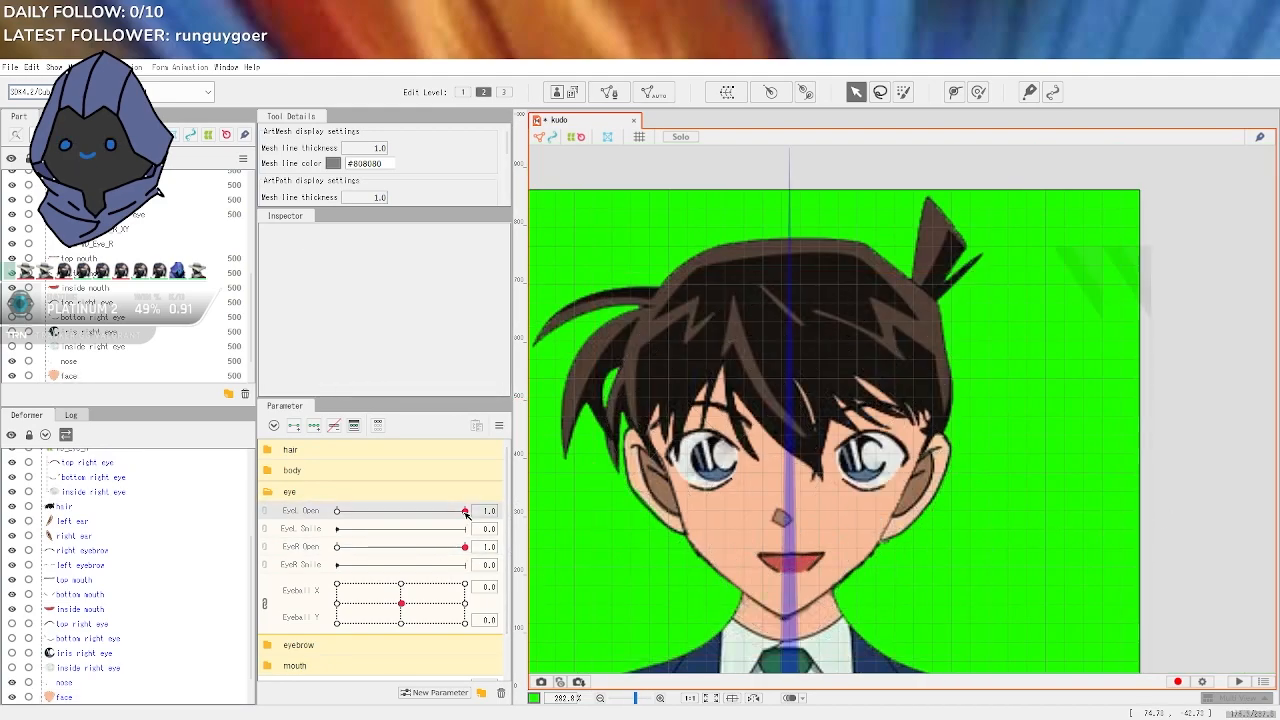
drag(465, 511, 336, 512)
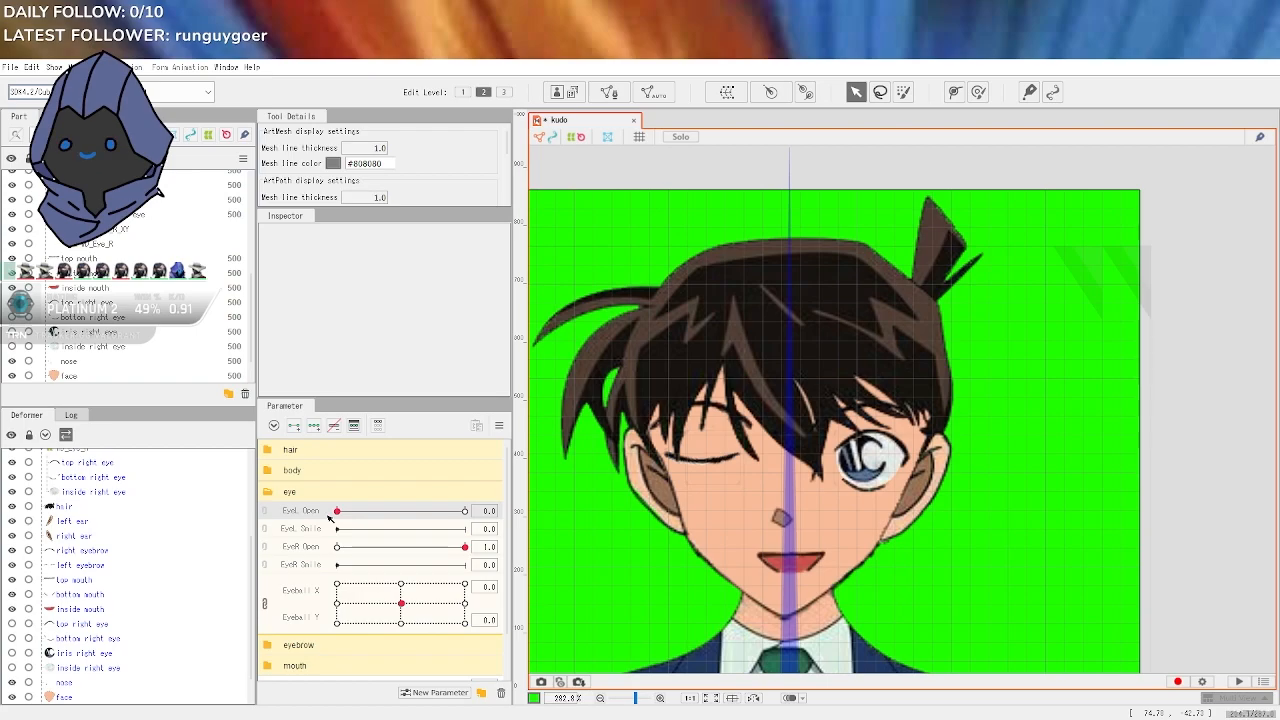
drag(337, 511, 466, 512)
Try selecting the WD_Eye_L deformer together with the top, bottom and inside left eye meshes
scroll(657, 489, up, 2)
scroll(657, 489, up, 1)
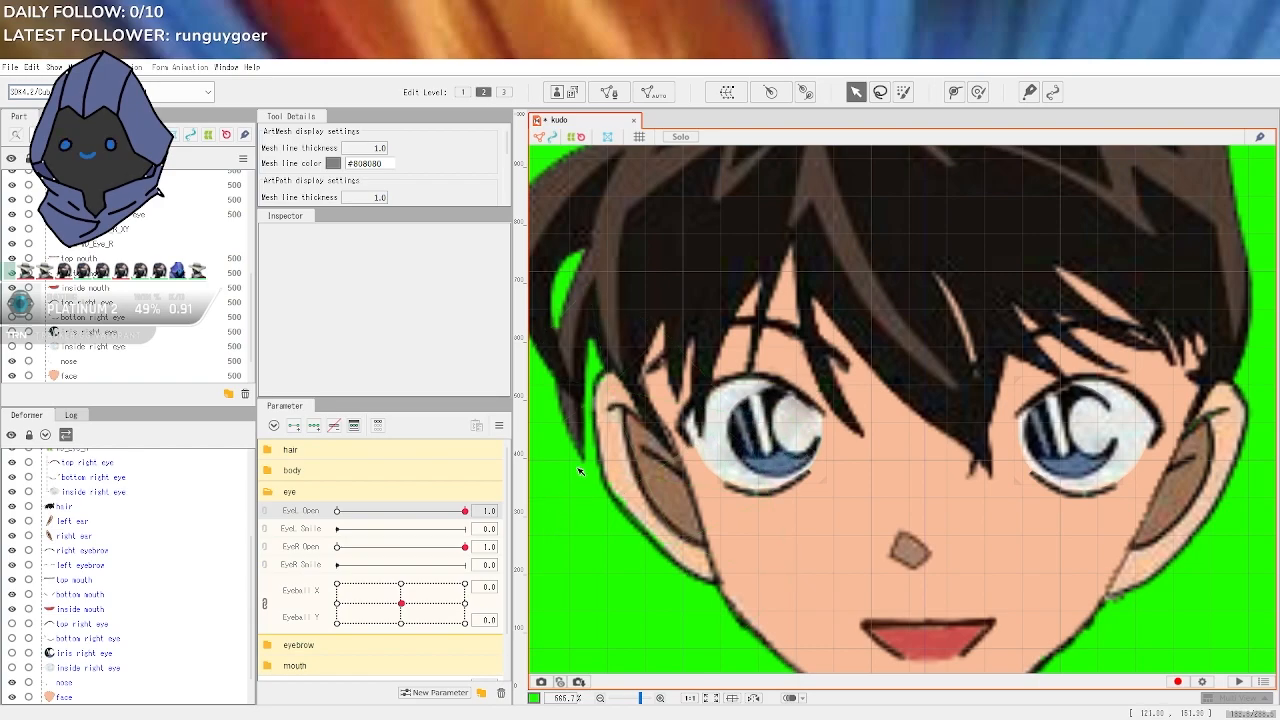
scroll(118, 503, up, 3)
scroll(118, 503, up, 1)
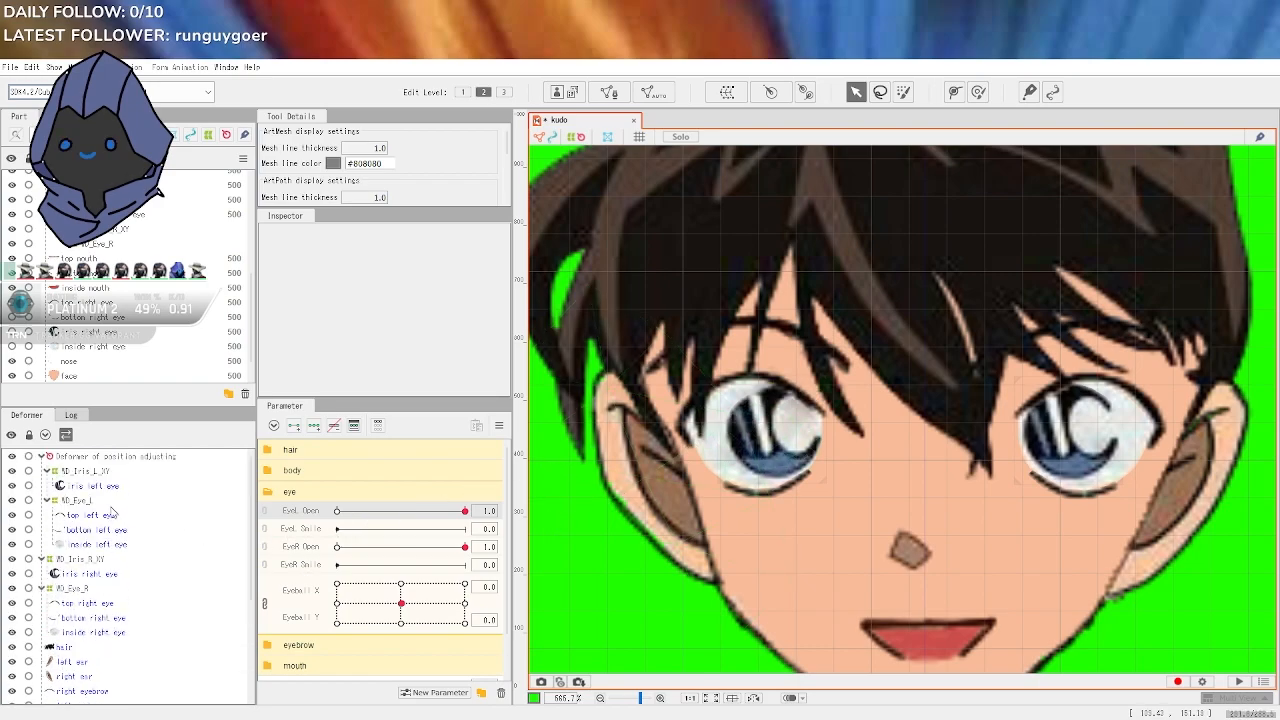
click(115, 500)
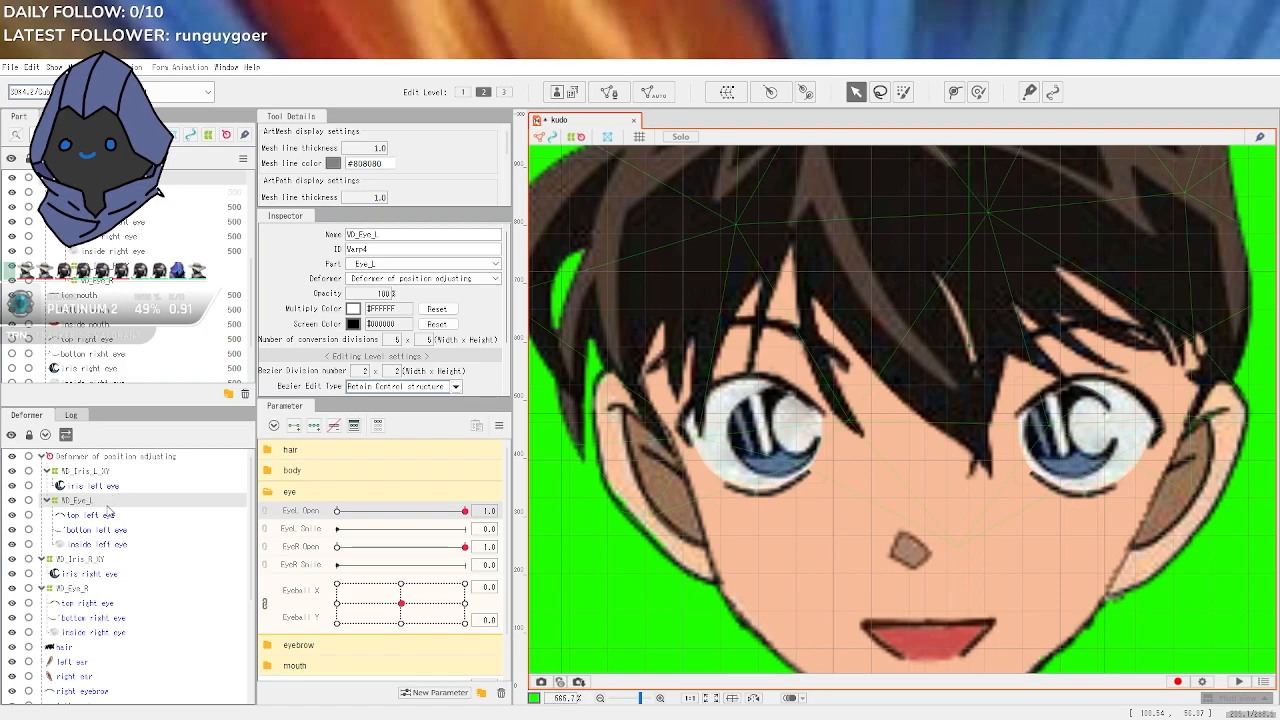
click(104, 515)
click(110, 530)
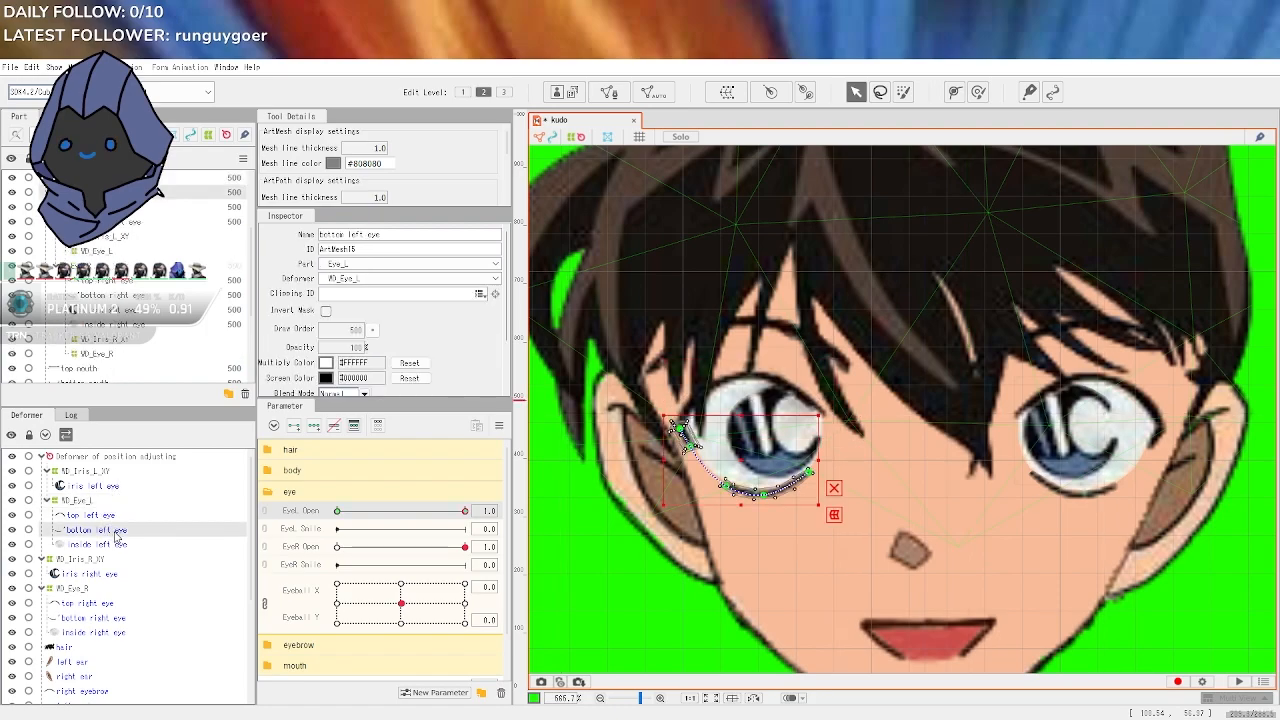
click(98, 501)
ctrl+click(99, 515)
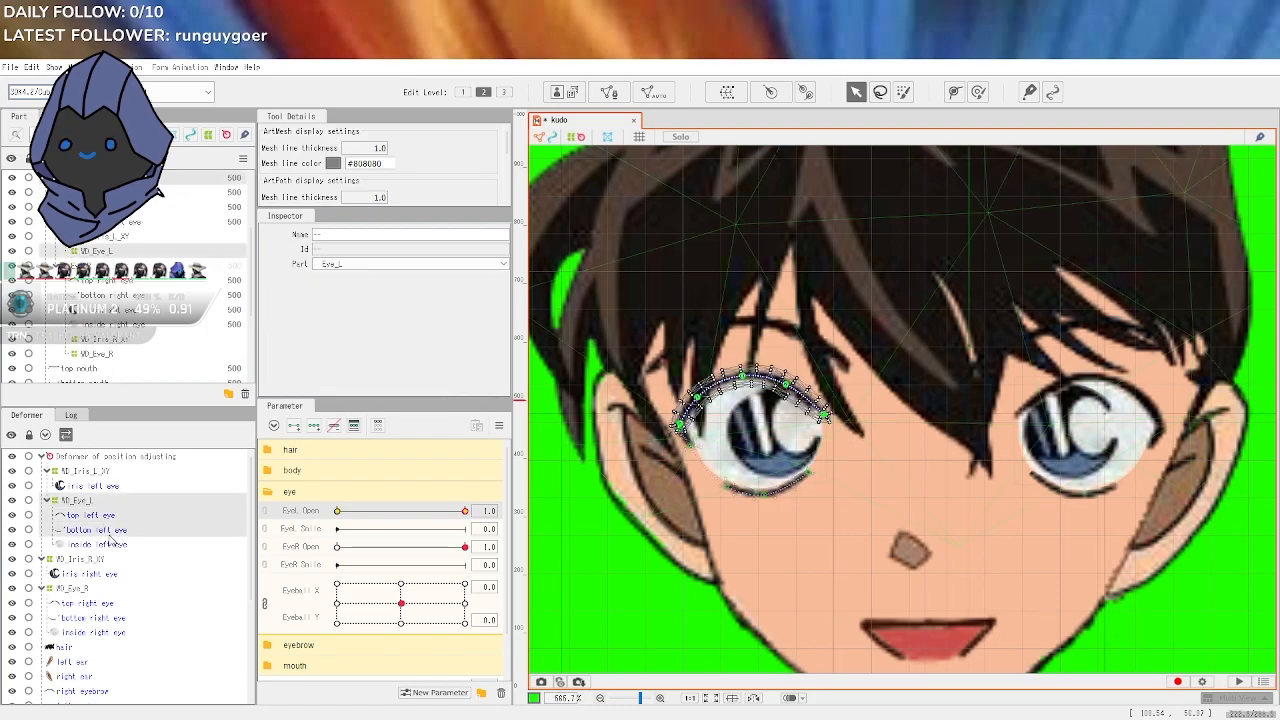
ctrl+click(106, 531)
ctrl+click(108, 545)
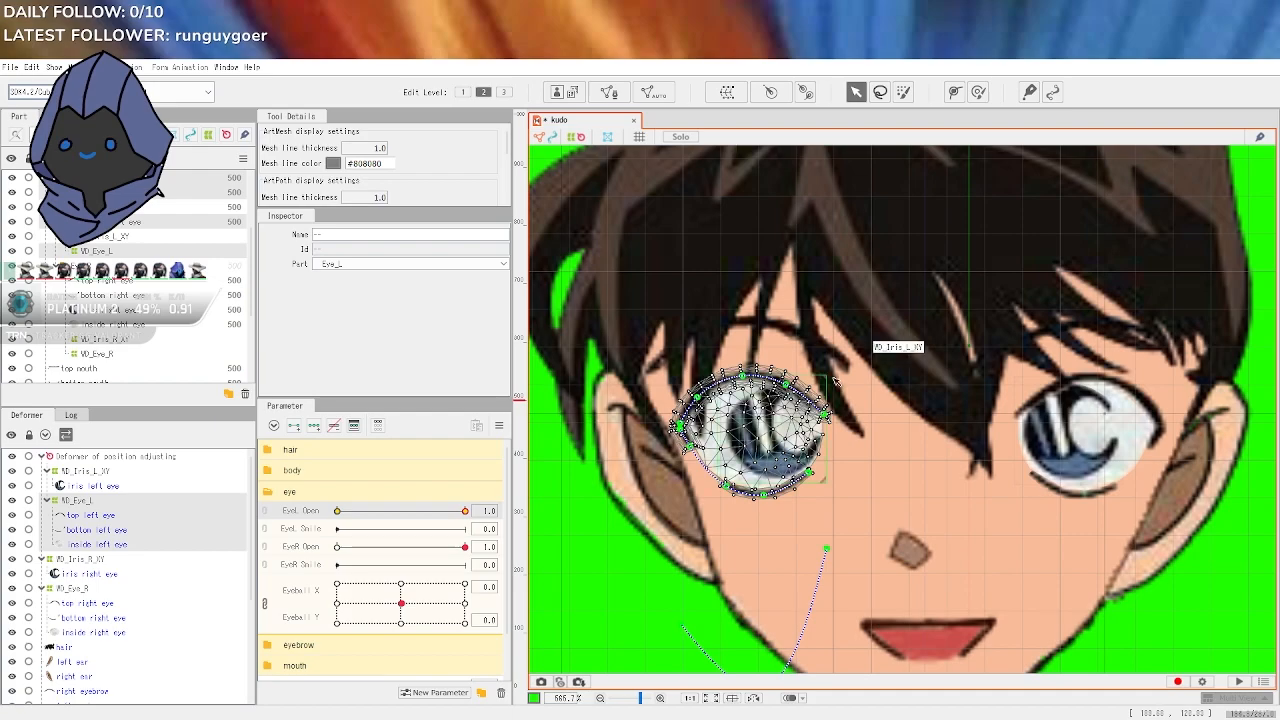
Try selecting all the meshes and deformers inside the Eye_L part
click(107, 505)
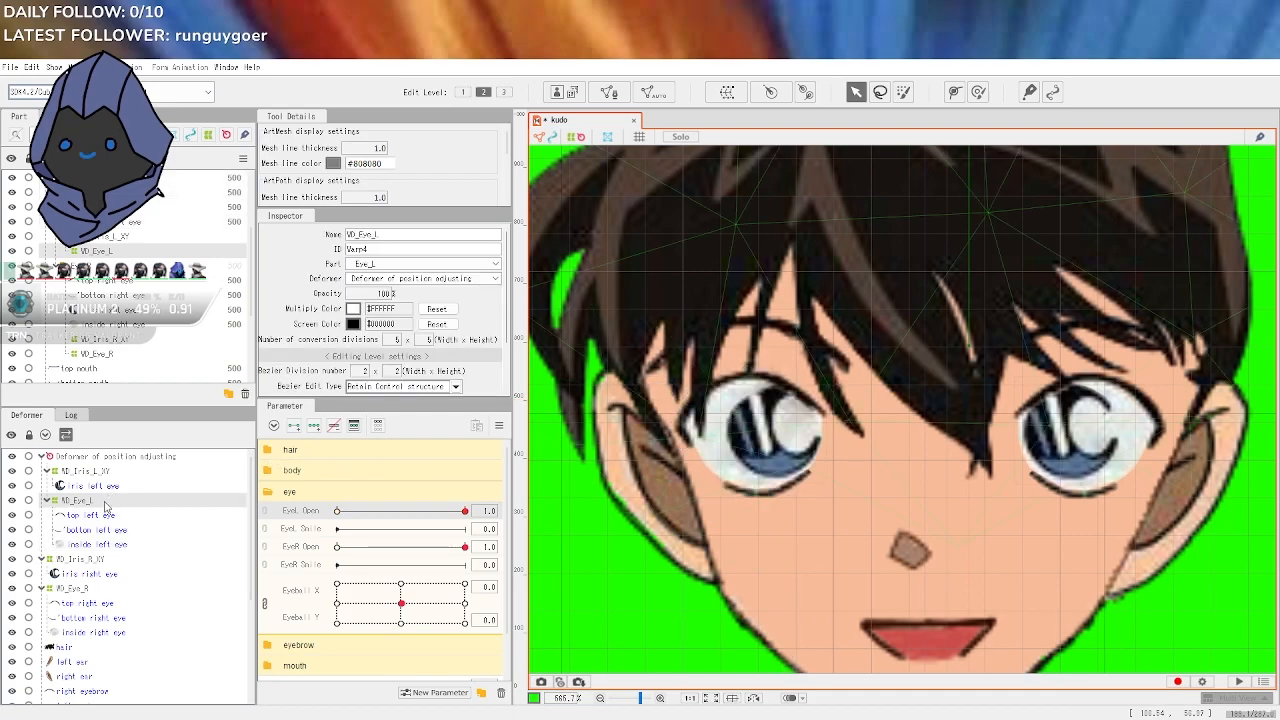
scroll(120, 300, up, 2)
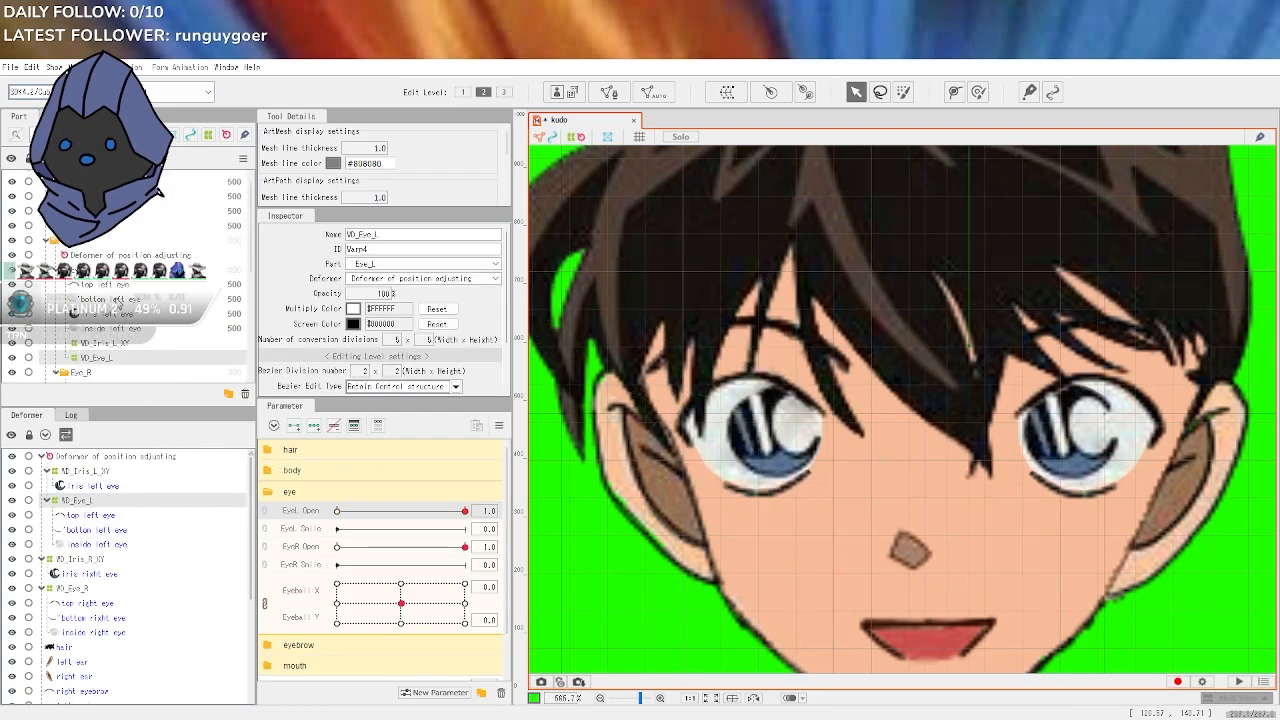
click(113, 232)
shift+click(121, 302)
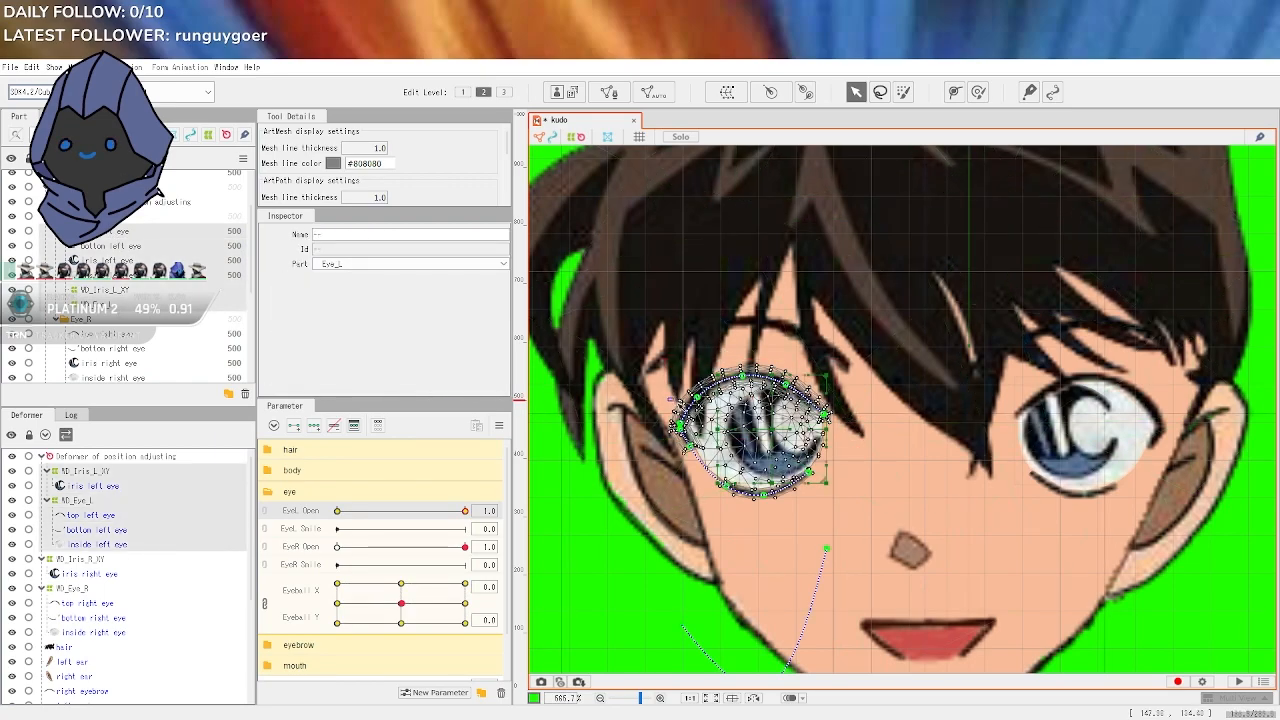
click(670, 516)
click(795, 432)
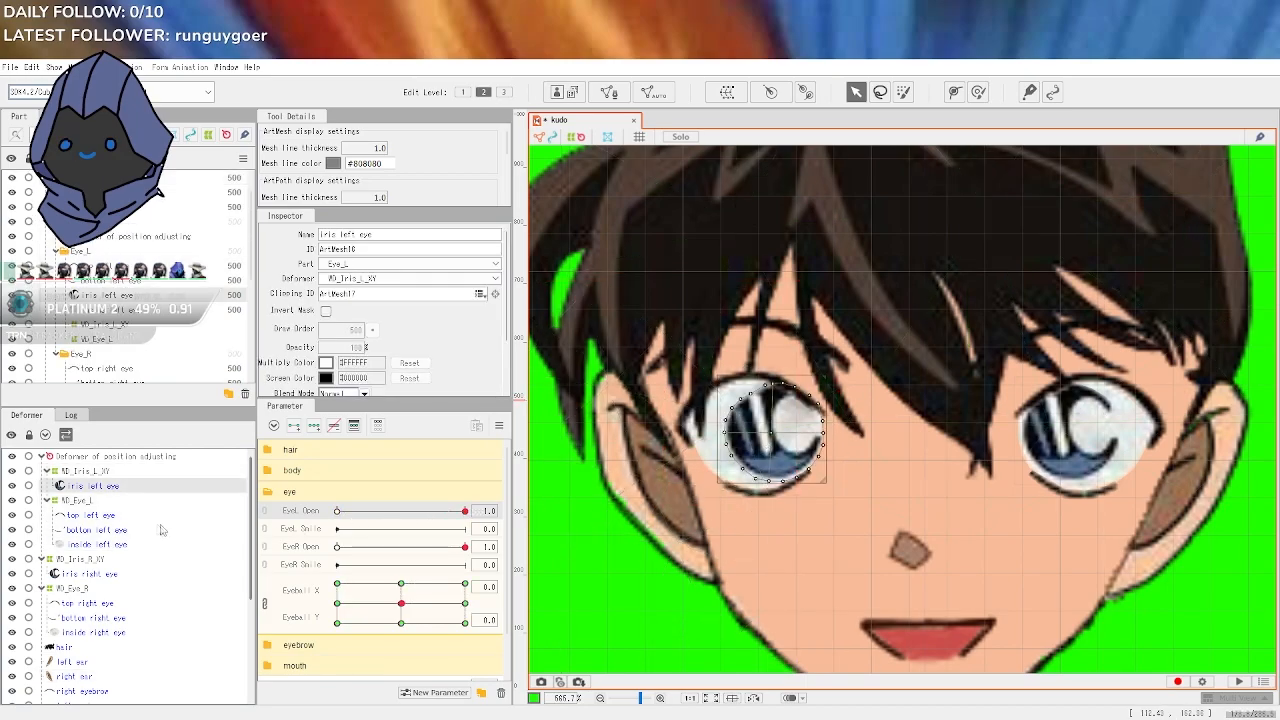
Select the WD_Iris_L_XY and WD_Eye_L deformers together with all their left eye meshes
click(96, 476)
shift+click(96, 546)
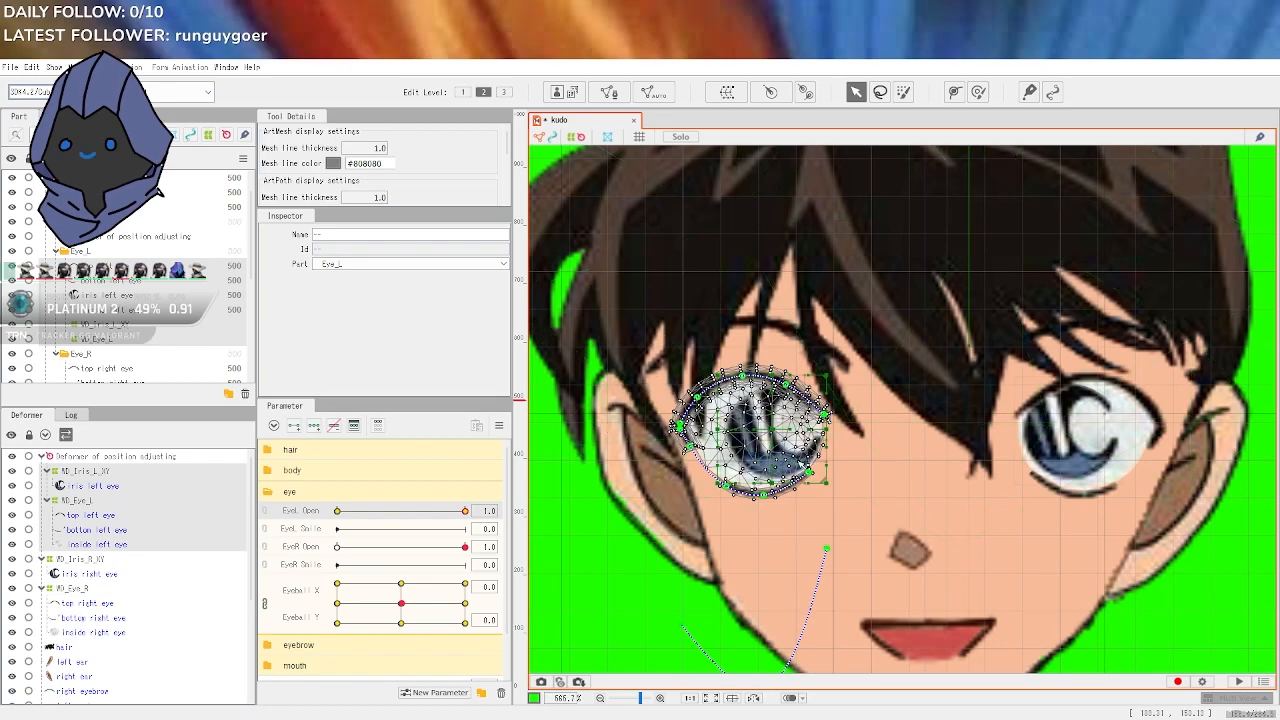
scroll(812, 470, up, 3)
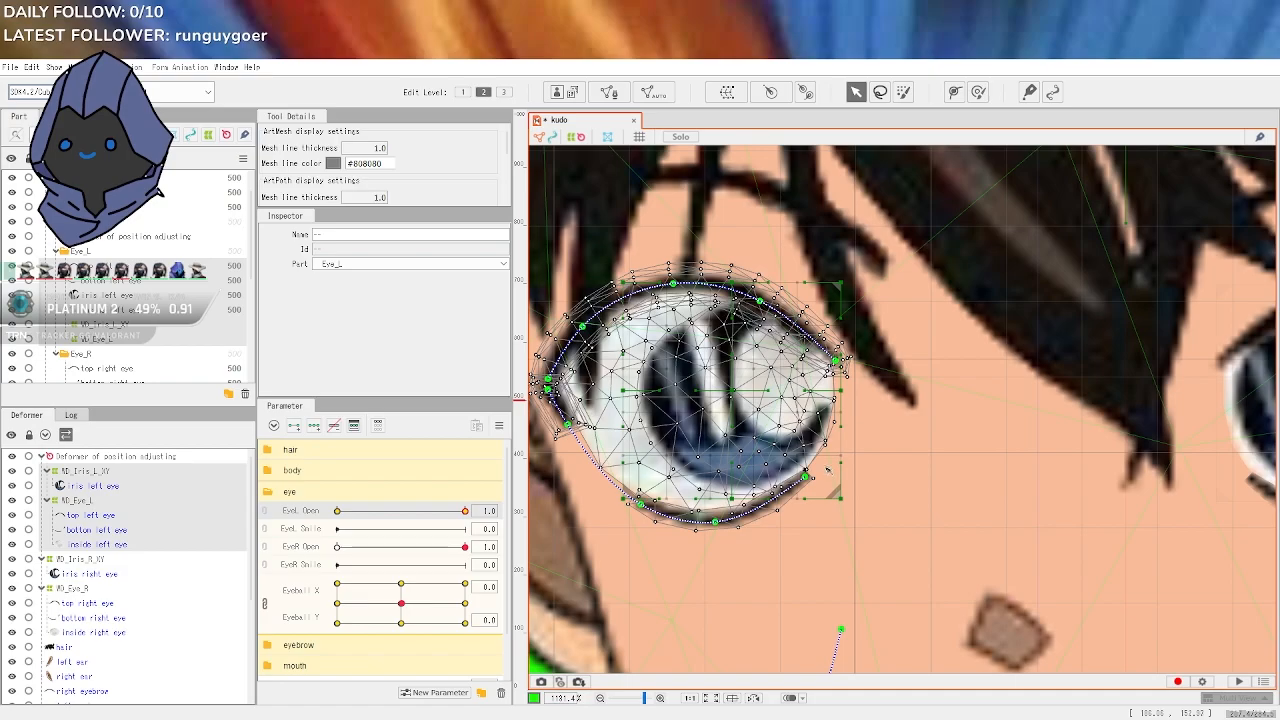
Preview the left eye closing by moving EyeL Open to 0.0, and return it to 1.0
drag(698, 398, 723, 414)
scroll(745, 449, down, 5)
click(1217, 480)
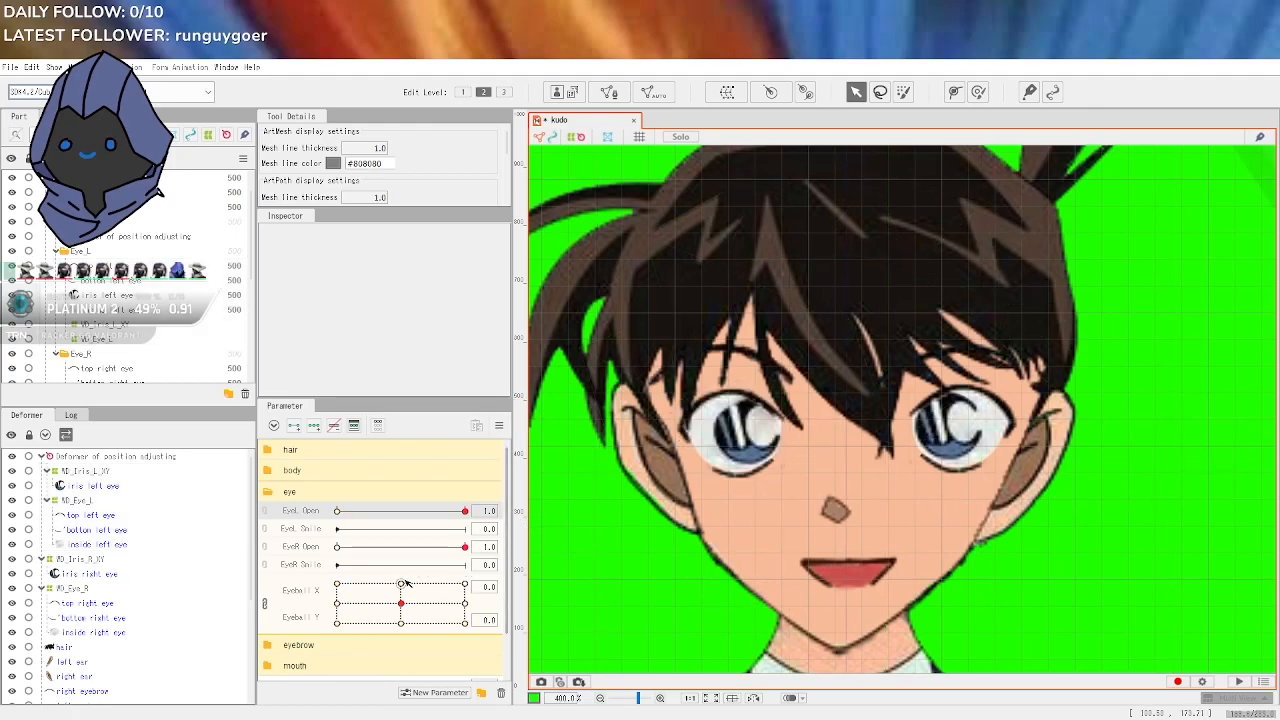
drag(465, 511, 336, 518)
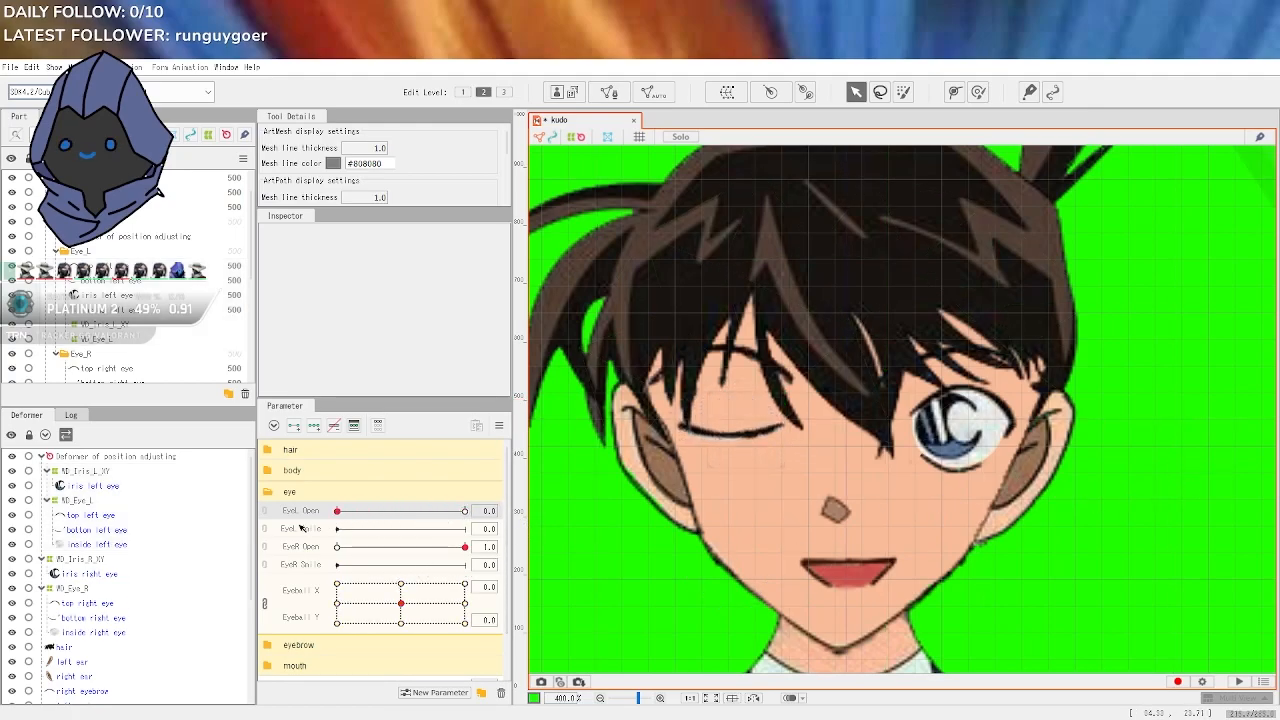
scroll(300, 527, down, 1)
scroll(672, 588, down, 2)
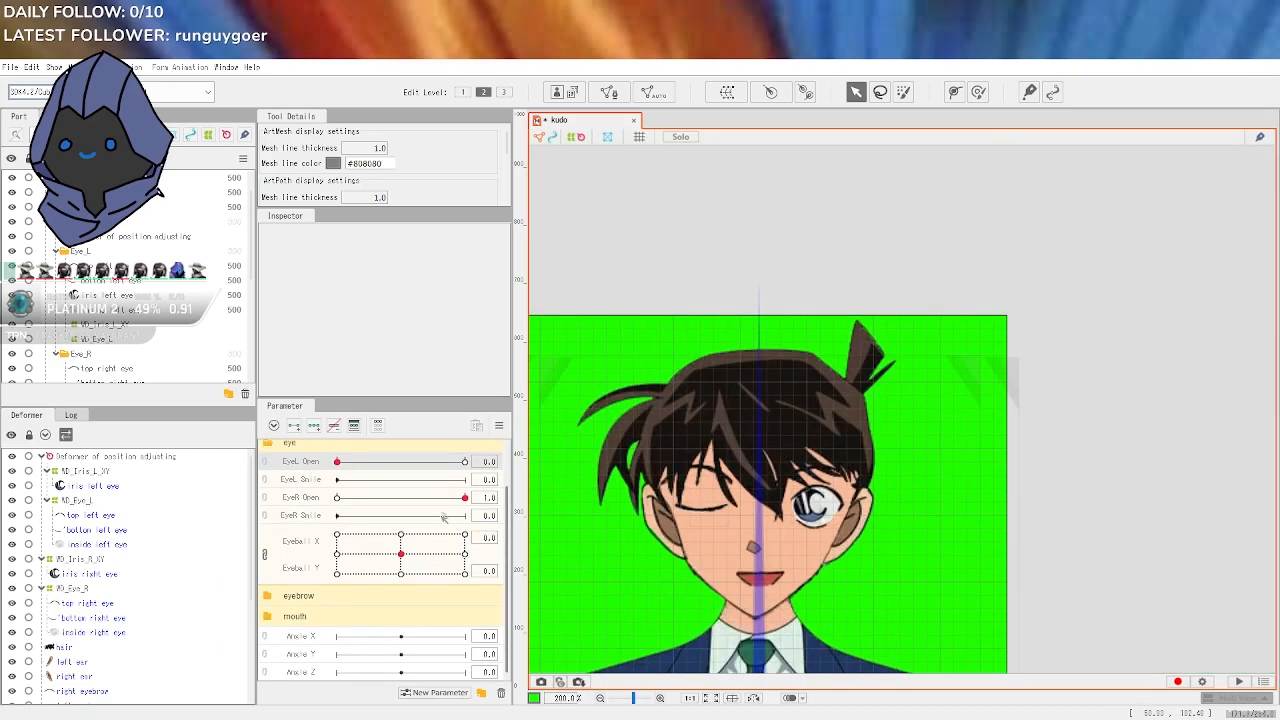
click(465, 461)
scroll(1086, 594, down, 2)
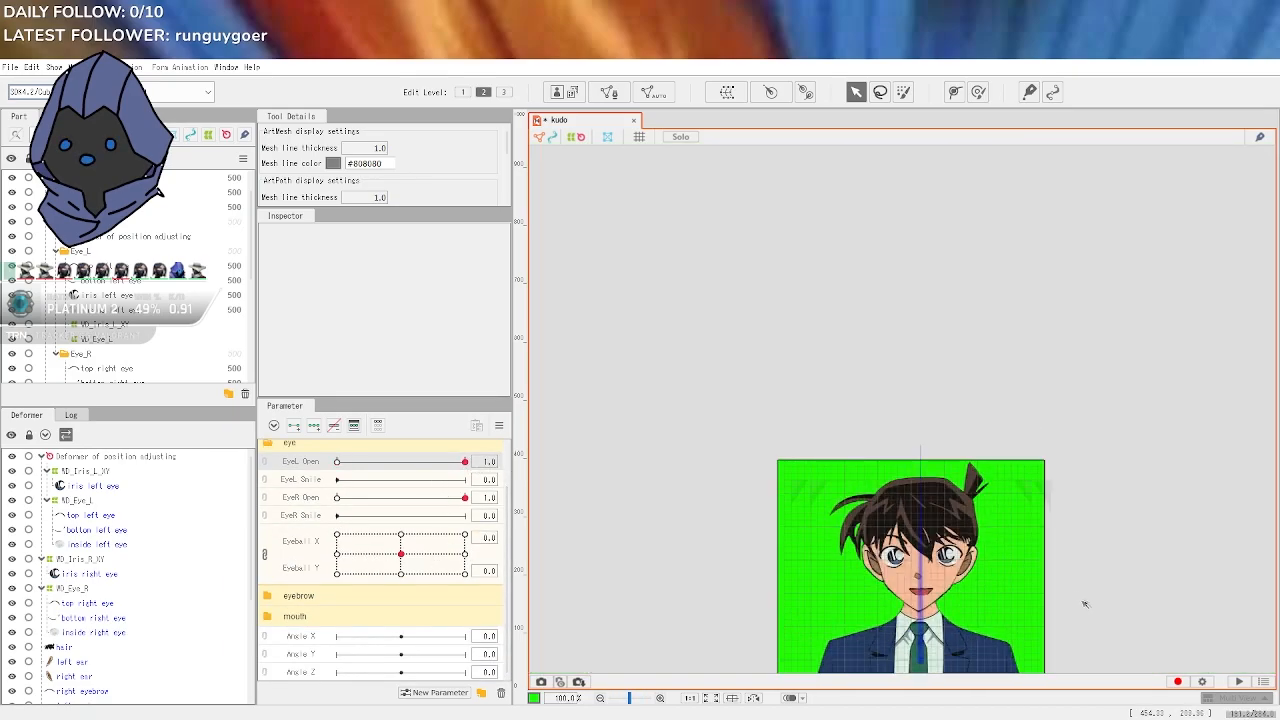
Inspect the left eye's meshes and deformers by selecting the contents of the Eye_L part, and clear the selection
scroll(1090, 597, up, 4)
drag(1018, 538, 1236, 466)
scroll(797, 362, up, 2)
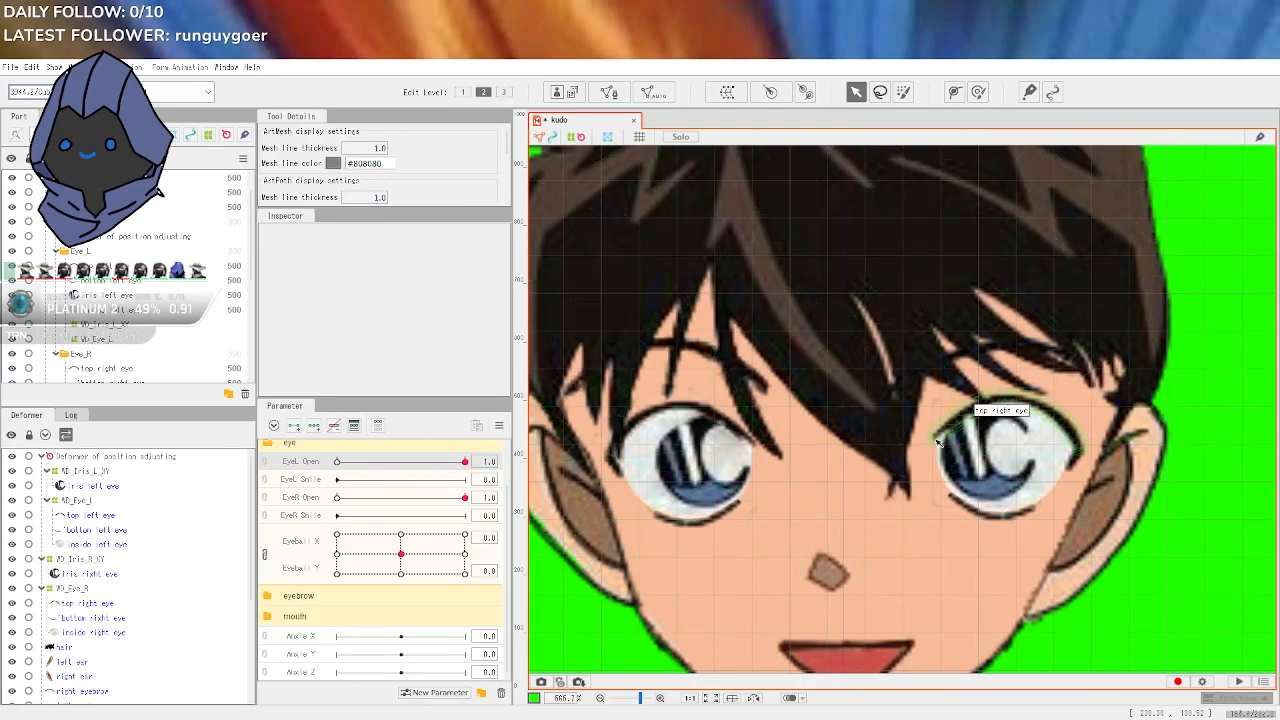
click(752, 443)
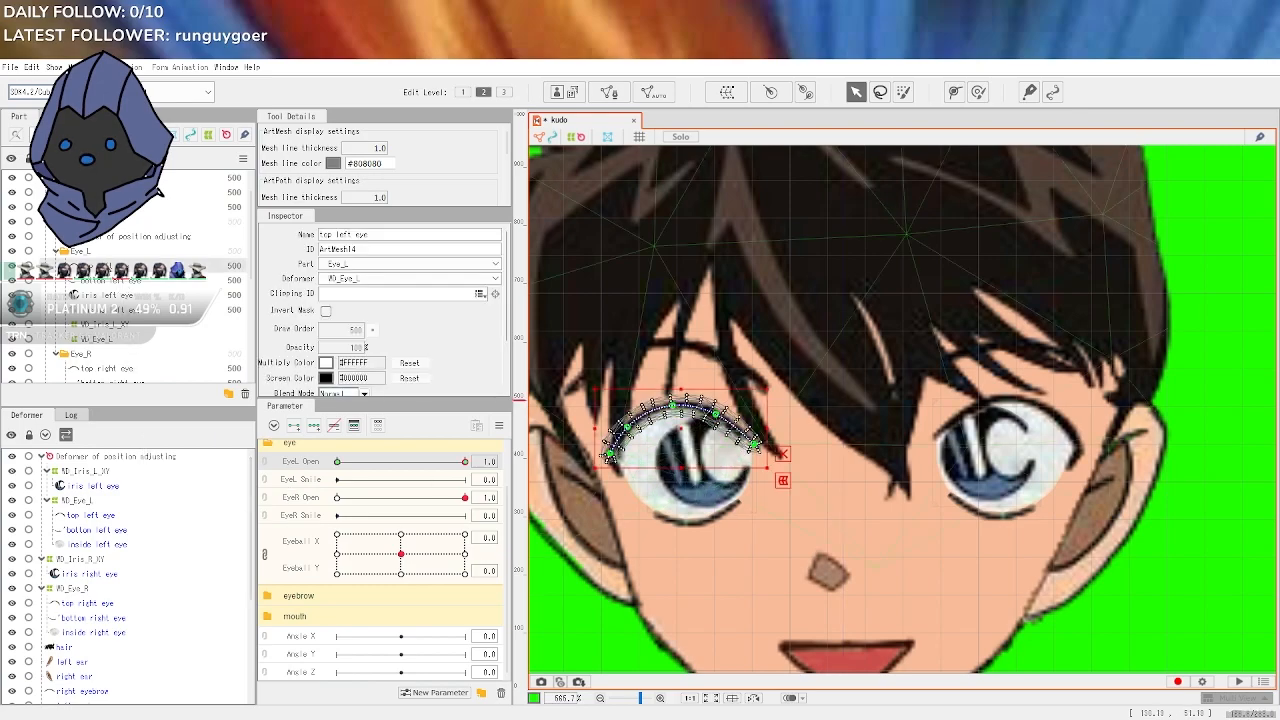
shift+click(116, 325)
shift+click(118, 339)
scroll(643, 456, up, 2)
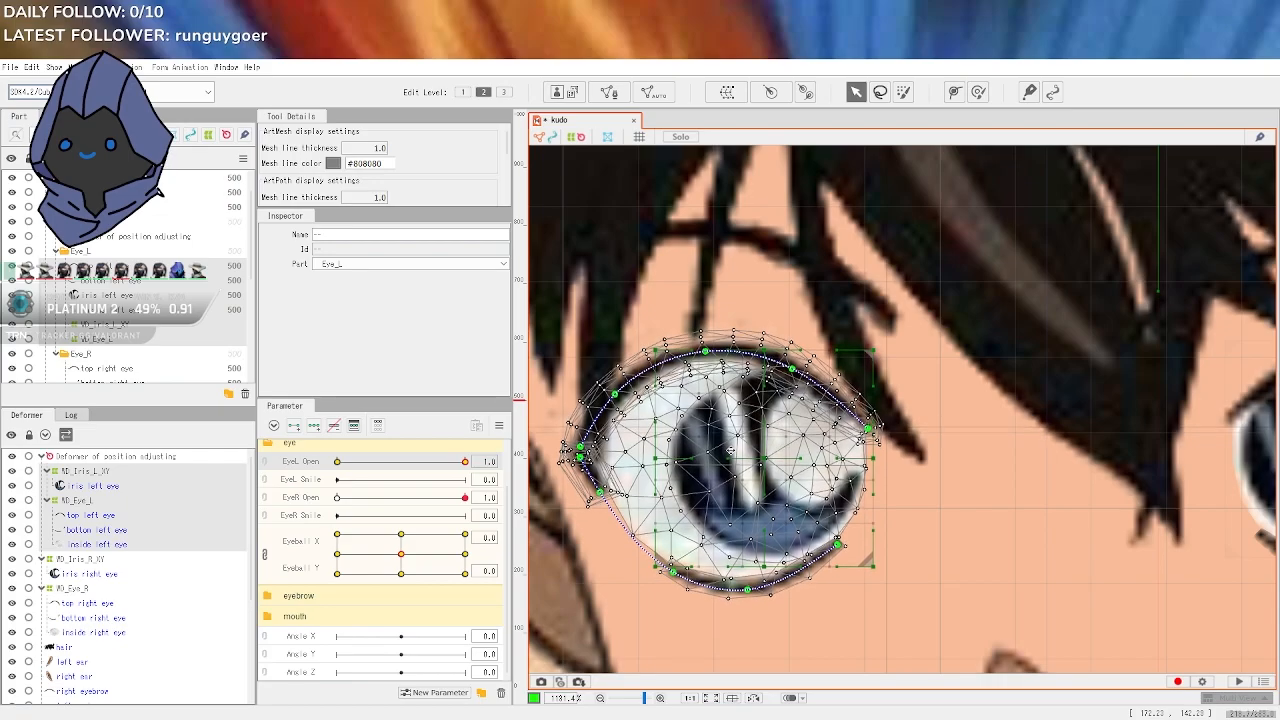
scroll(805, 501, down, 3)
scroll(1152, 545, down, 1)
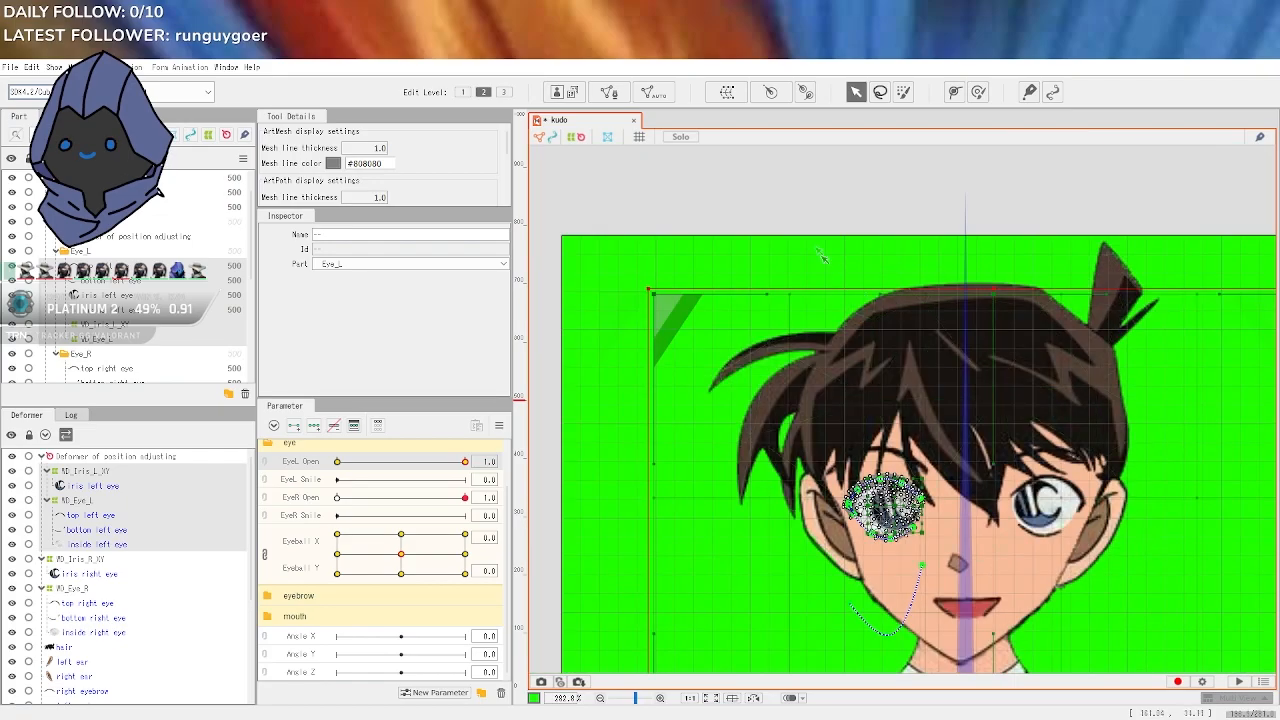
drag(847, 216, 729, 140)
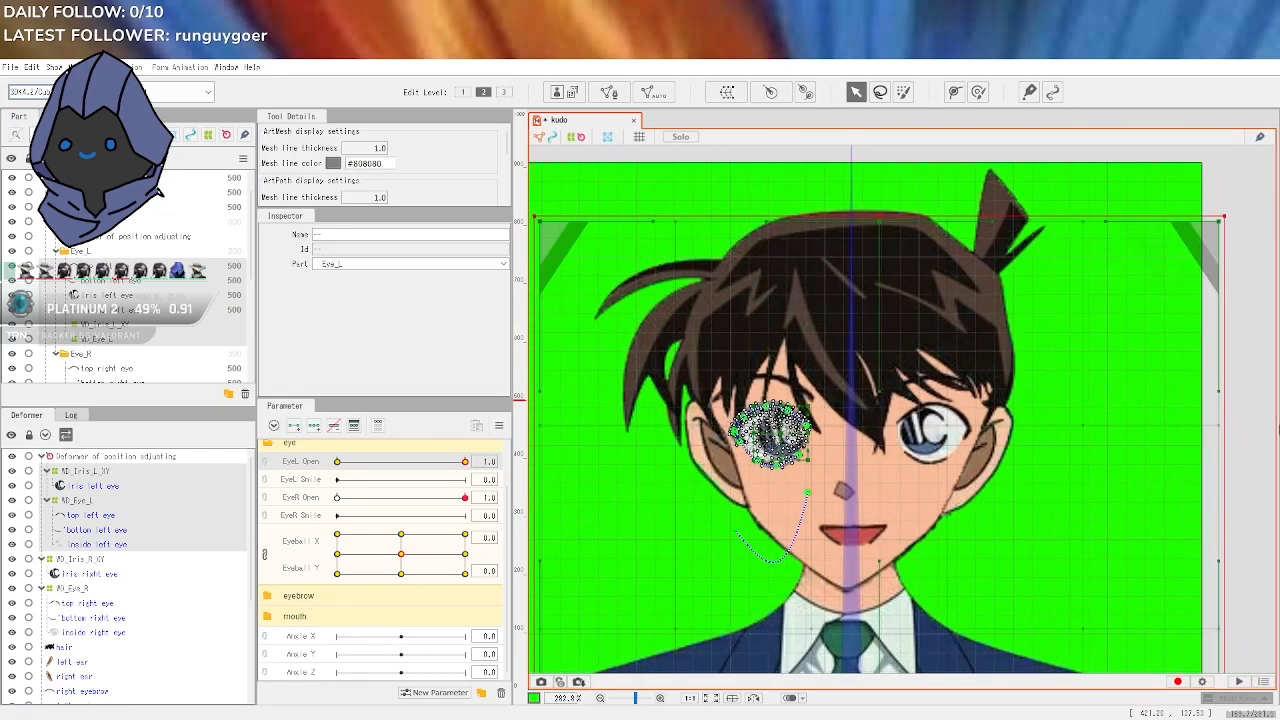
click(1262, 422)
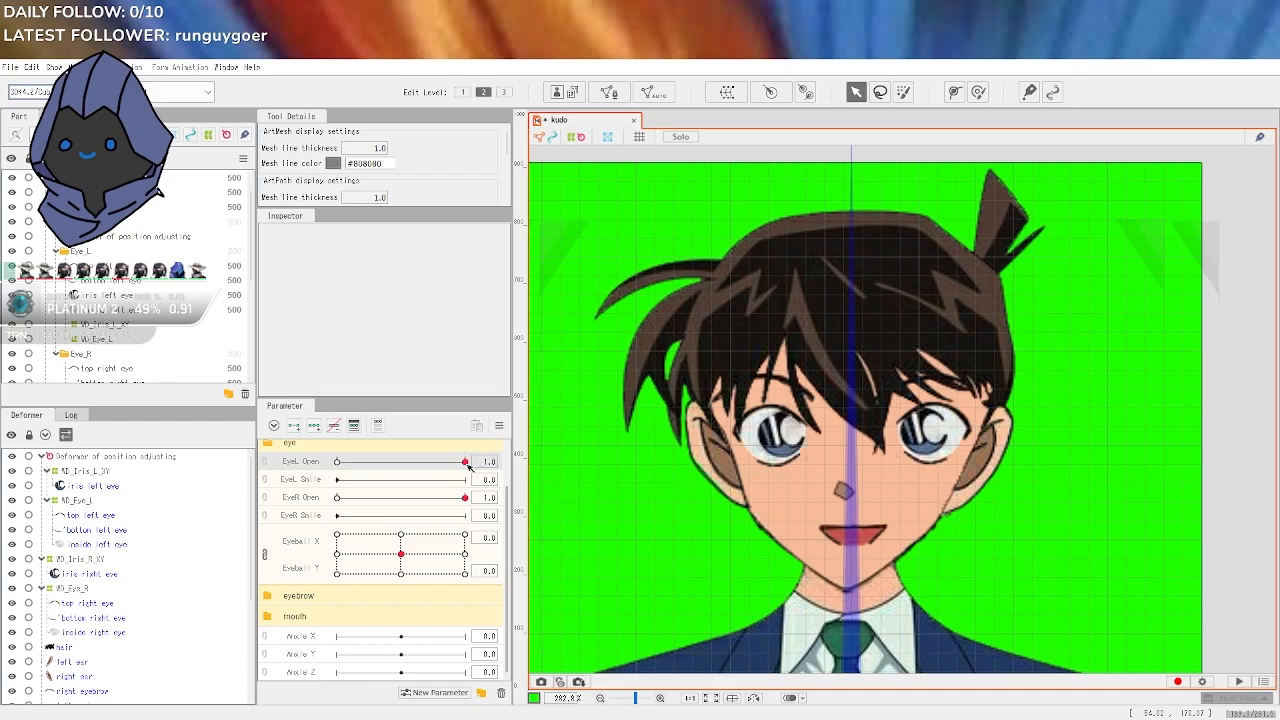
Preview both eyes closed with EyeL Open and EyeR Open at 0.0, and return both parameters to 1.0
drag(465, 462, 337, 462)
scroll(668, 548, down, 1)
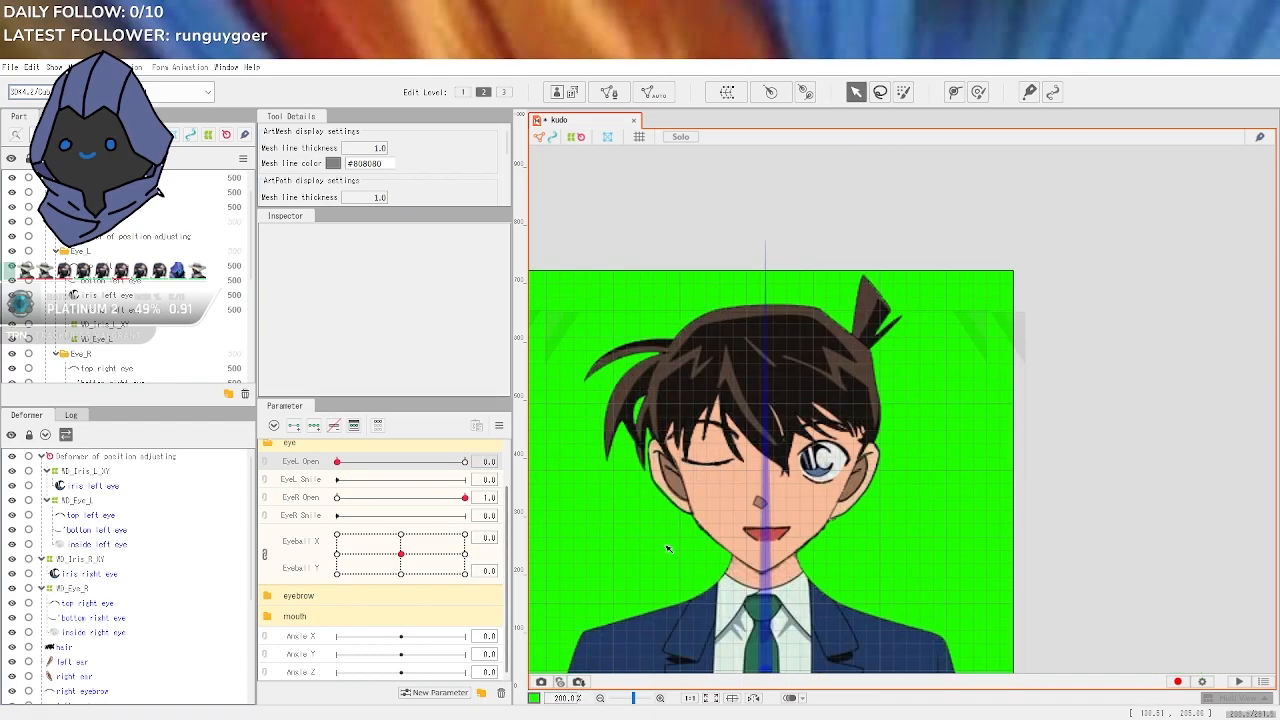
scroll(840, 392, up, 2)
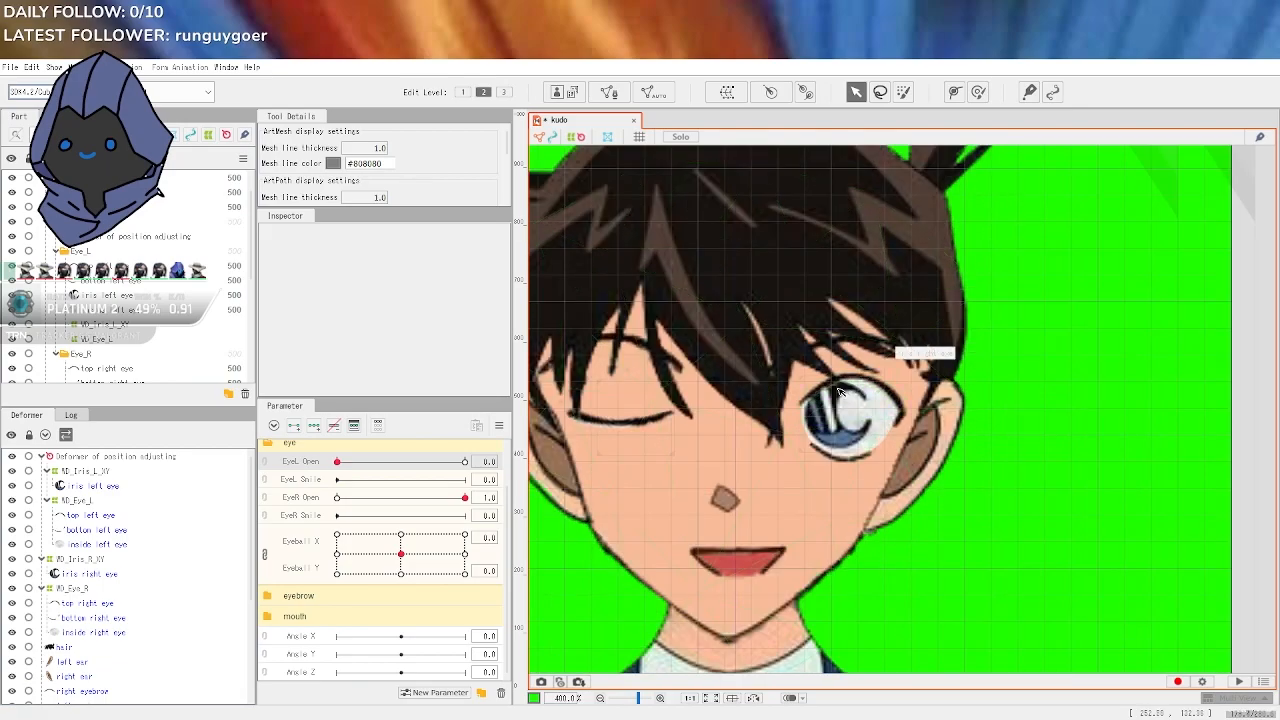
drag(465, 497, 323, 499)
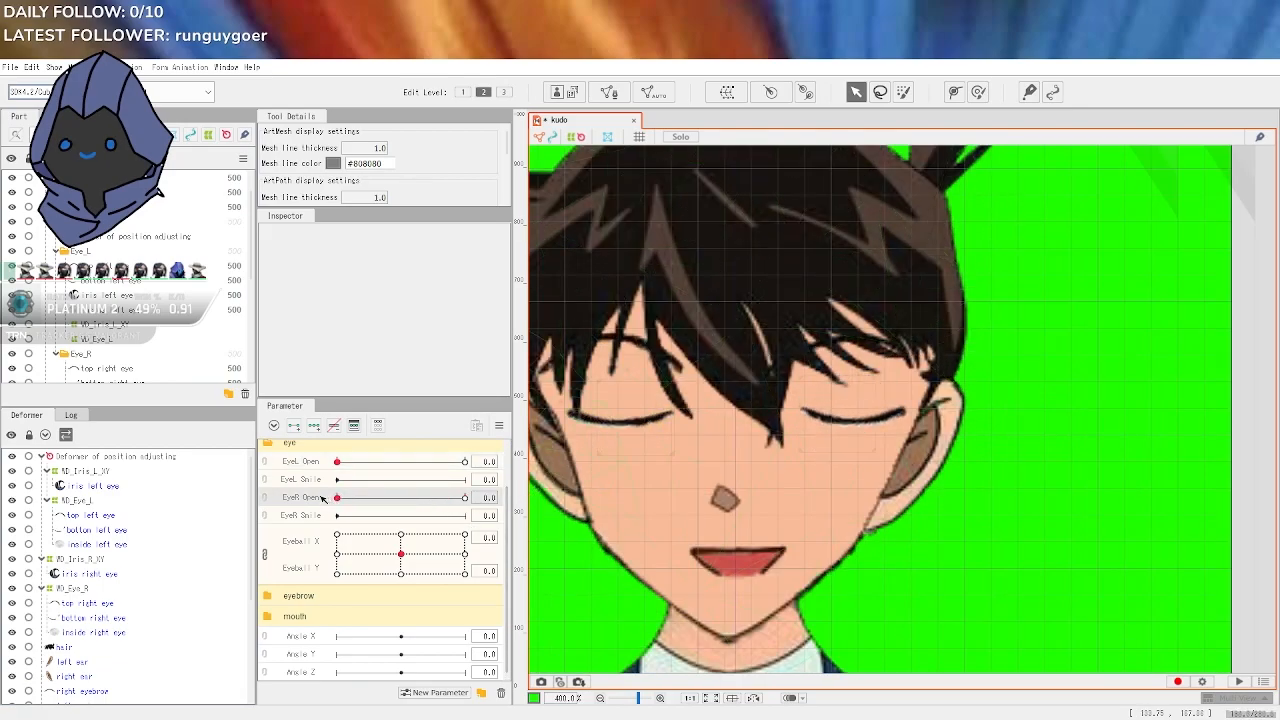
click(462, 497)
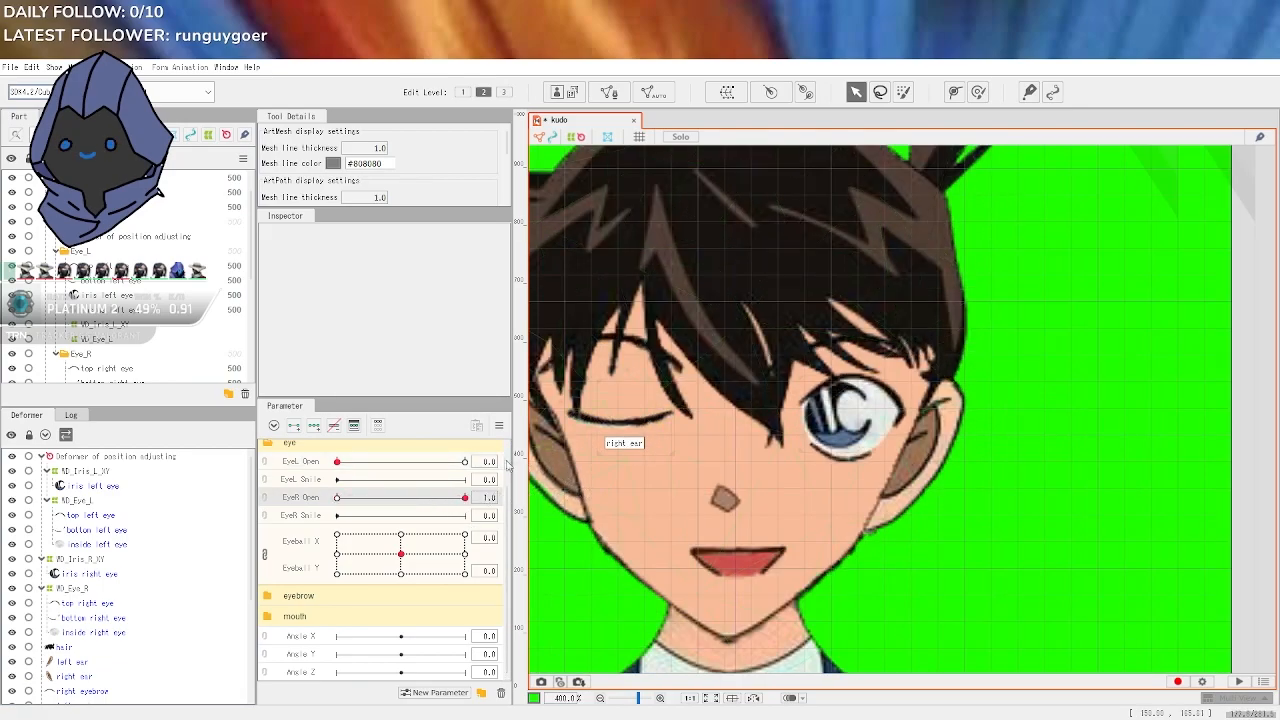
click(464, 462)
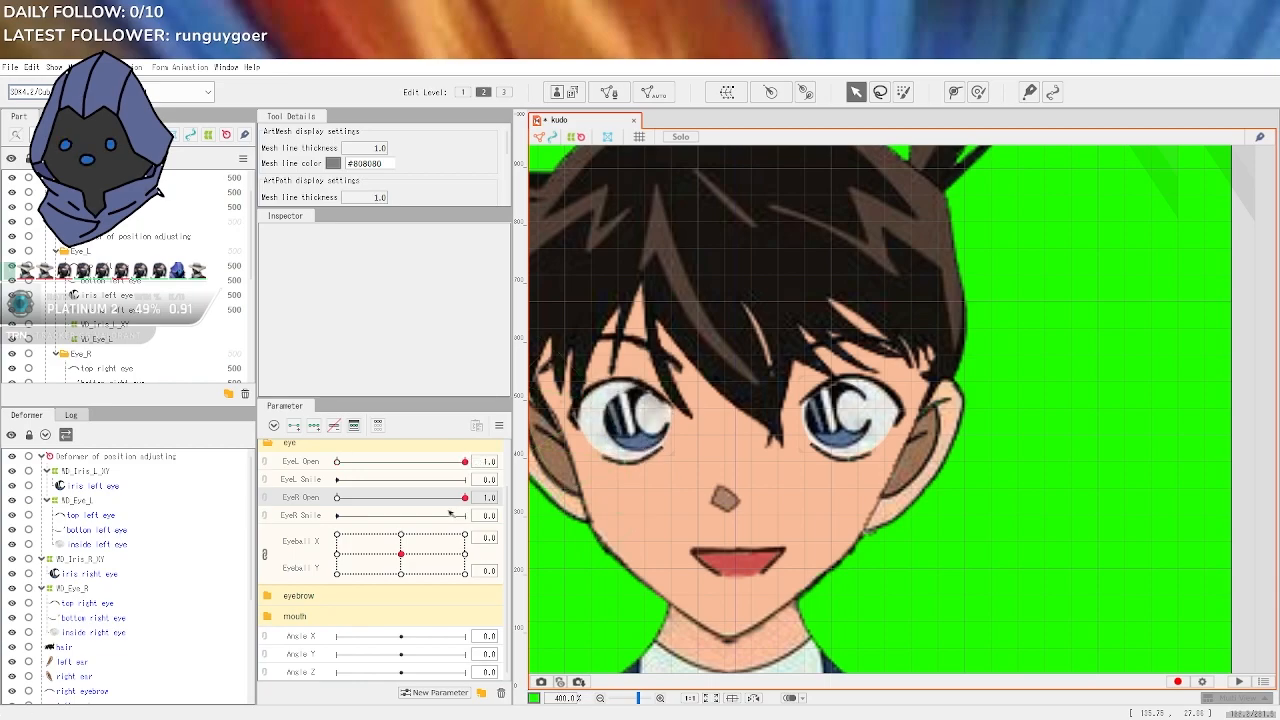
Preview the left eye closed with Eyeball X at -1.0, and restore EyeL Open to 1.0 and the eyeballs to centre
drag(401, 553, 336, 540)
drag(464, 462, 319, 465)
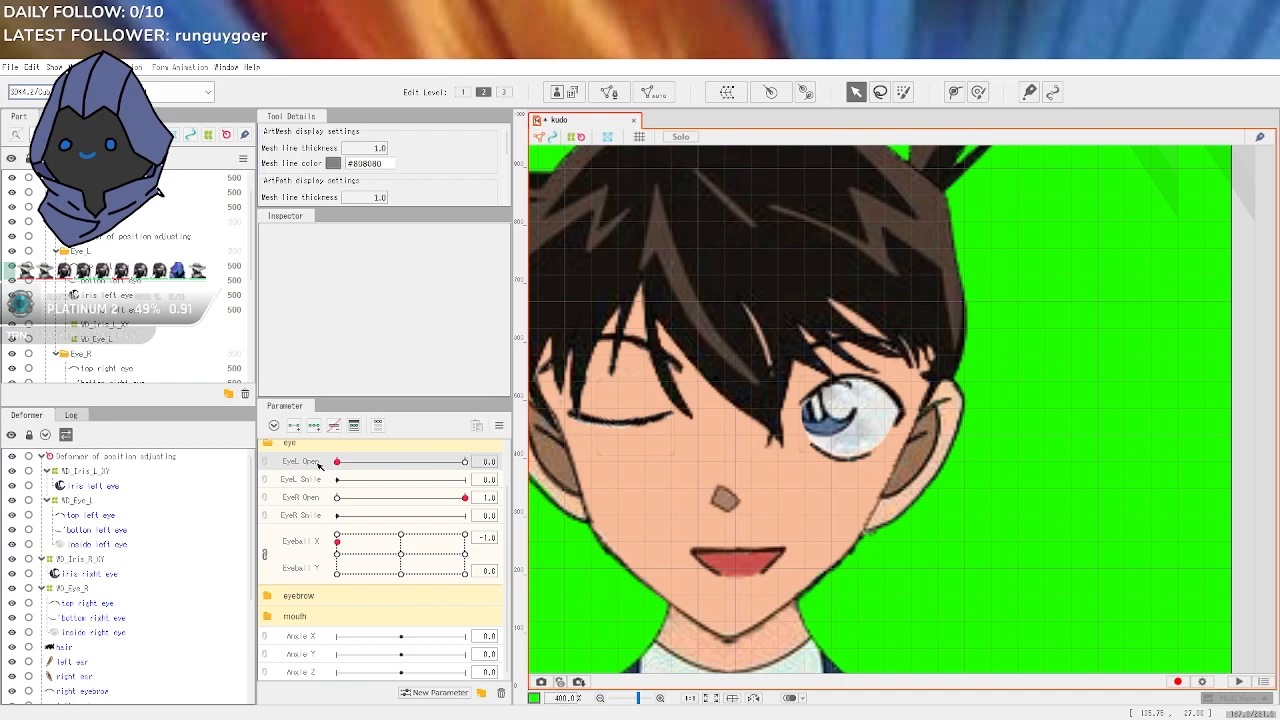
scroll(625, 450, down, 3)
drag(1040, 475, 1176, 410)
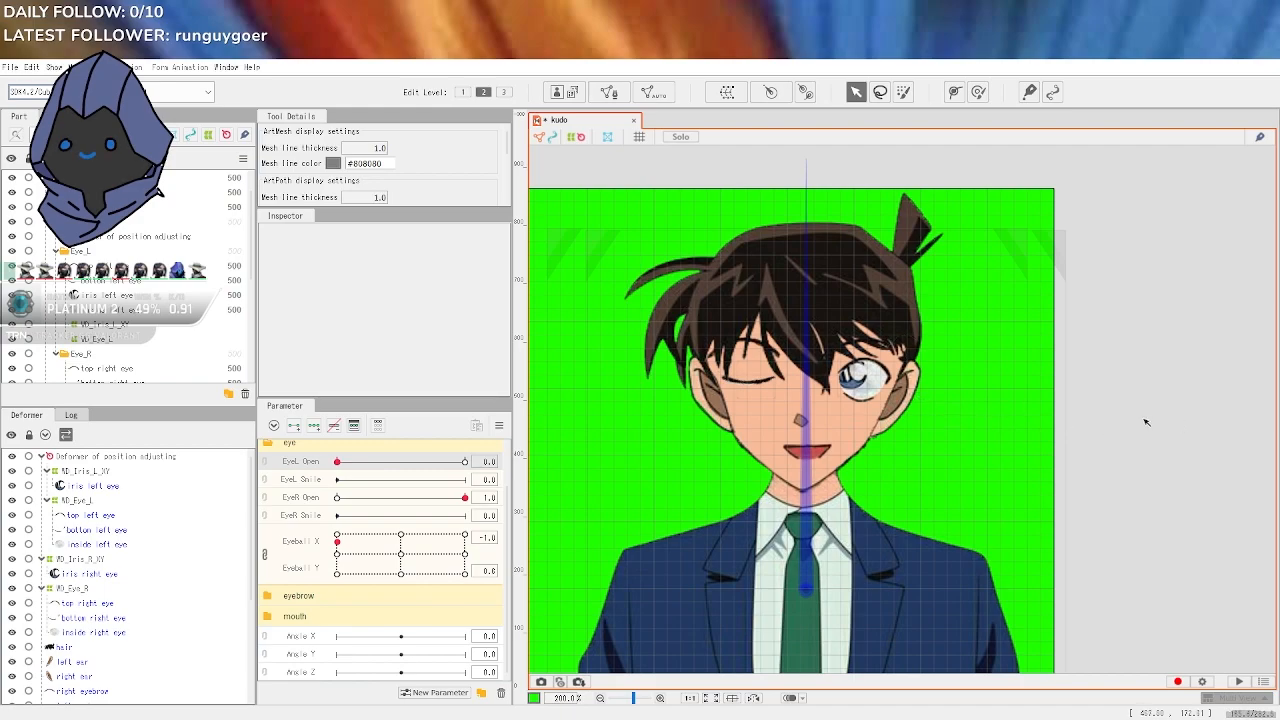
drag(1102, 401, 1128, 411)
drag(337, 462, 489, 457)
click(403, 555)
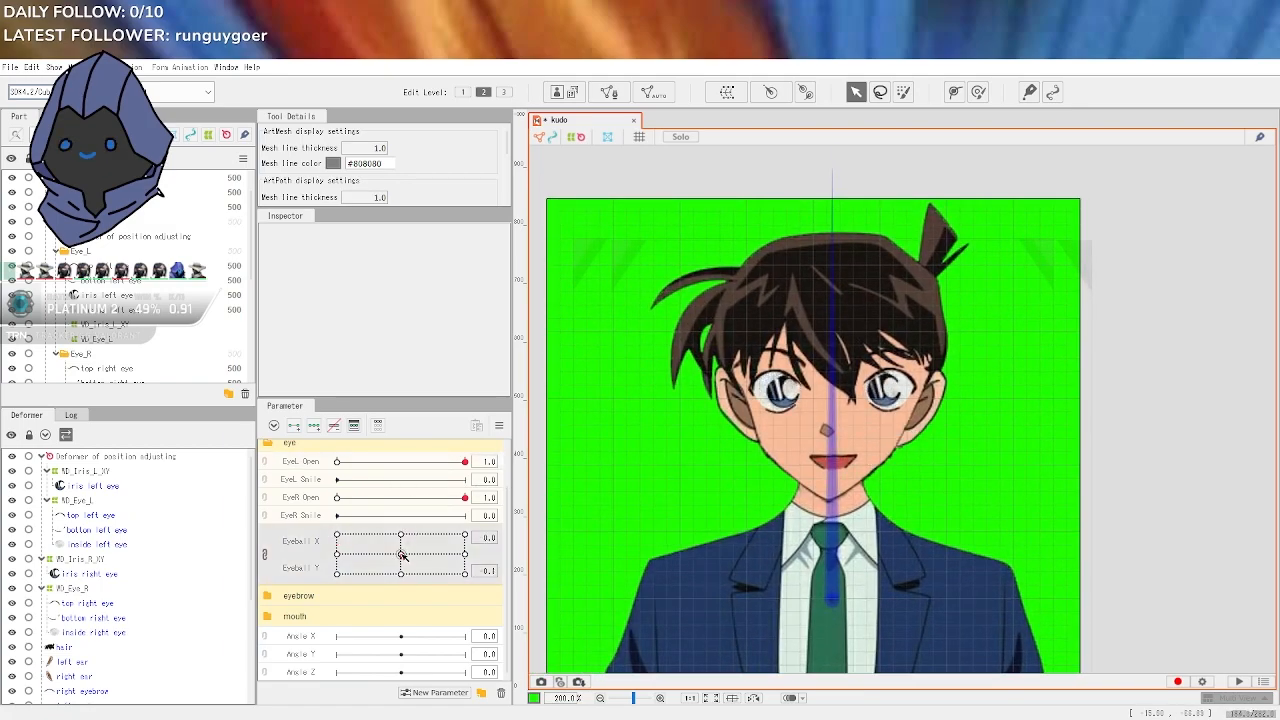
drag(401, 557, 401, 553)
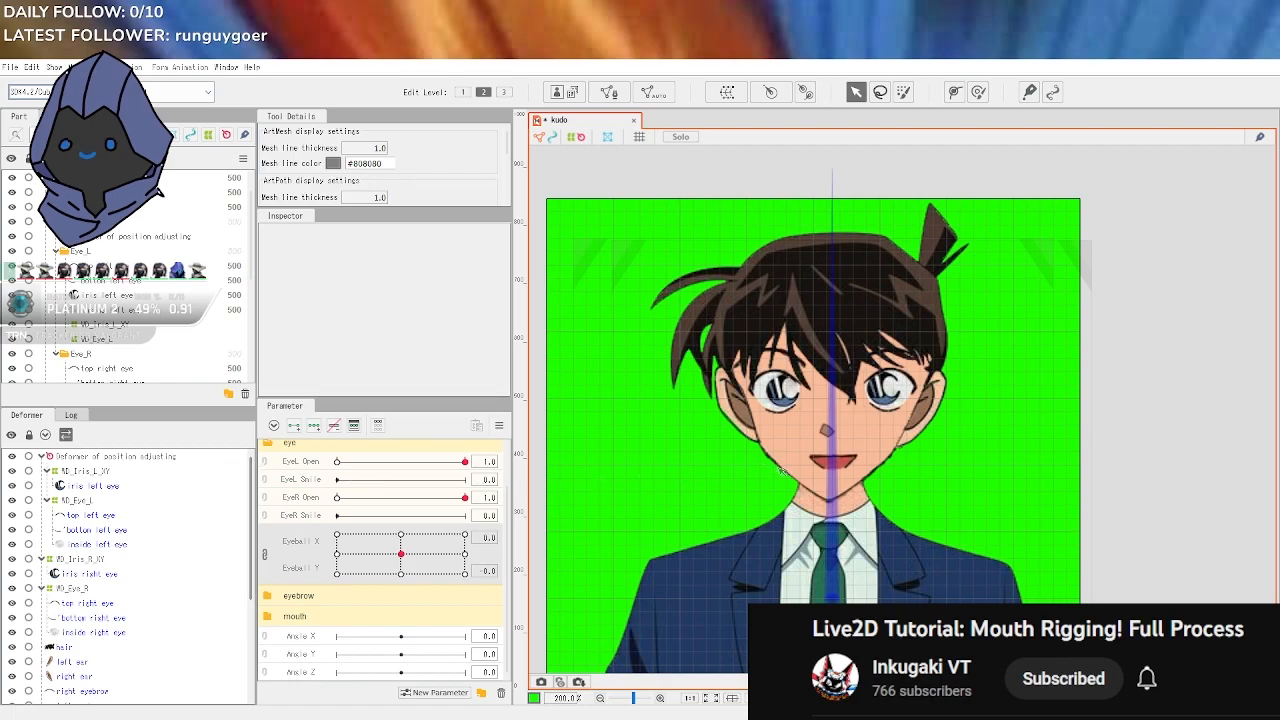
scroll(805, 477, up, 3)
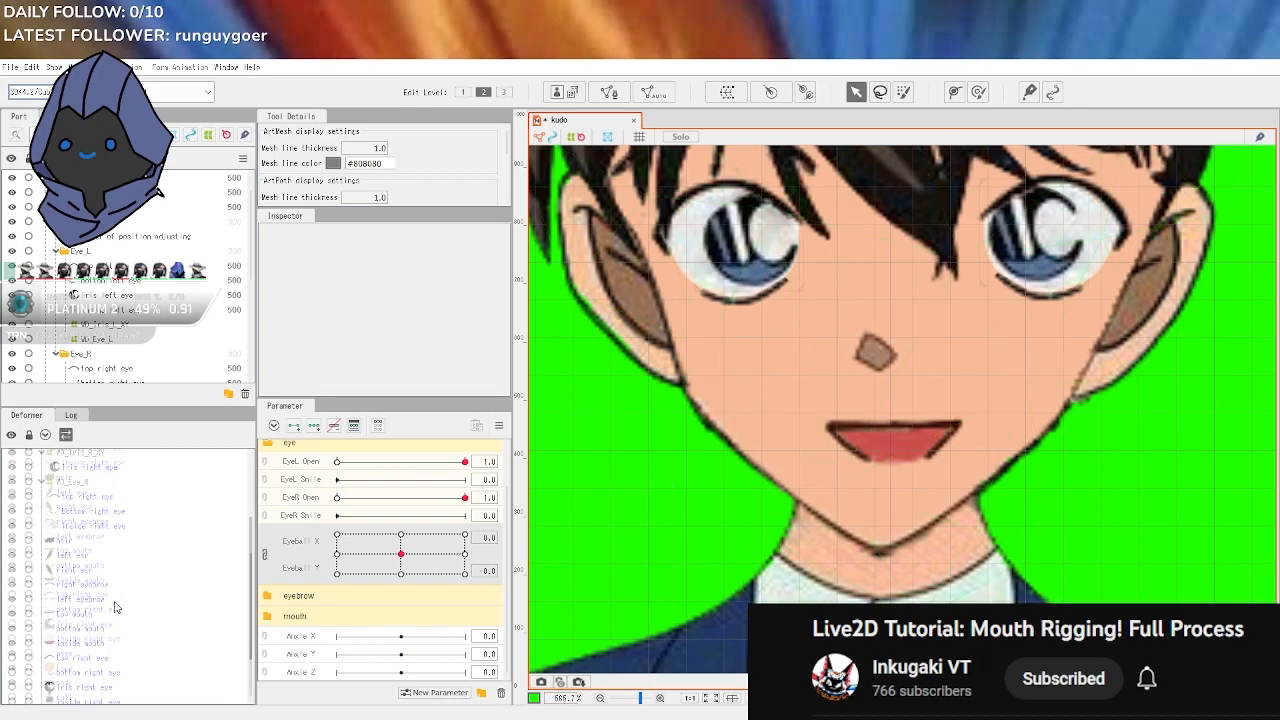
scroll(98, 594, down, 1)
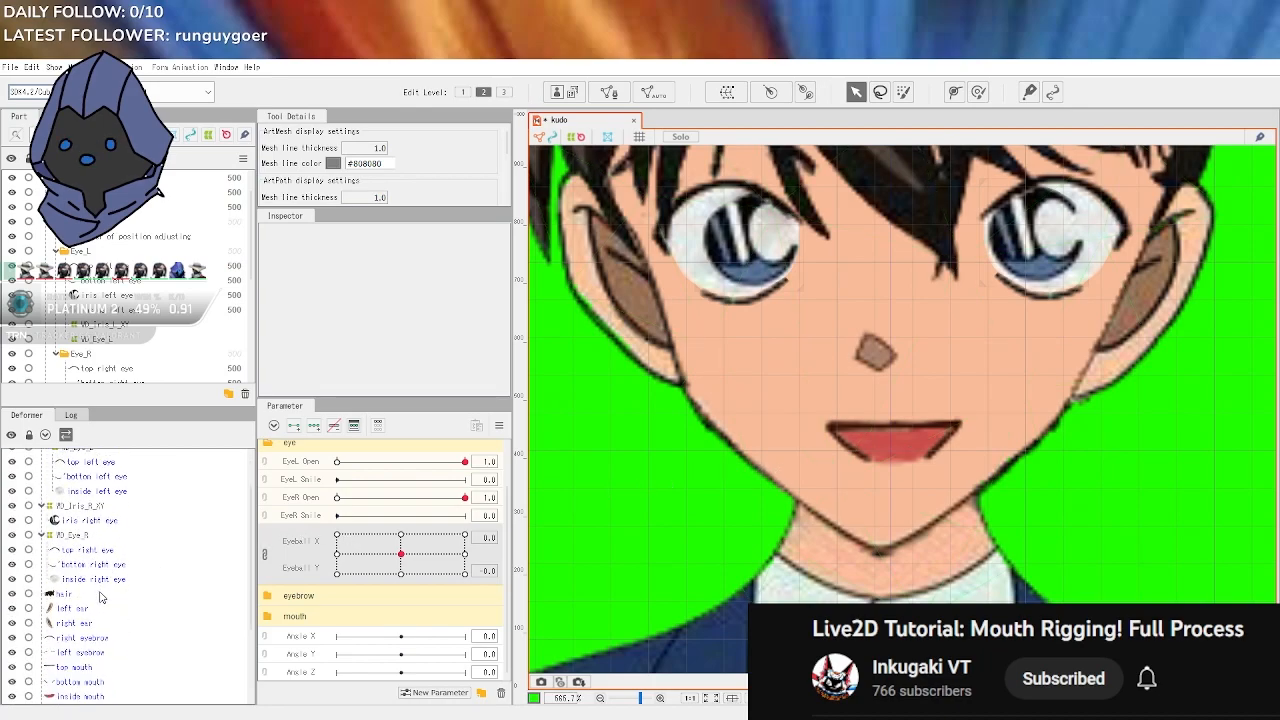
scroll(101, 300, down, 3)
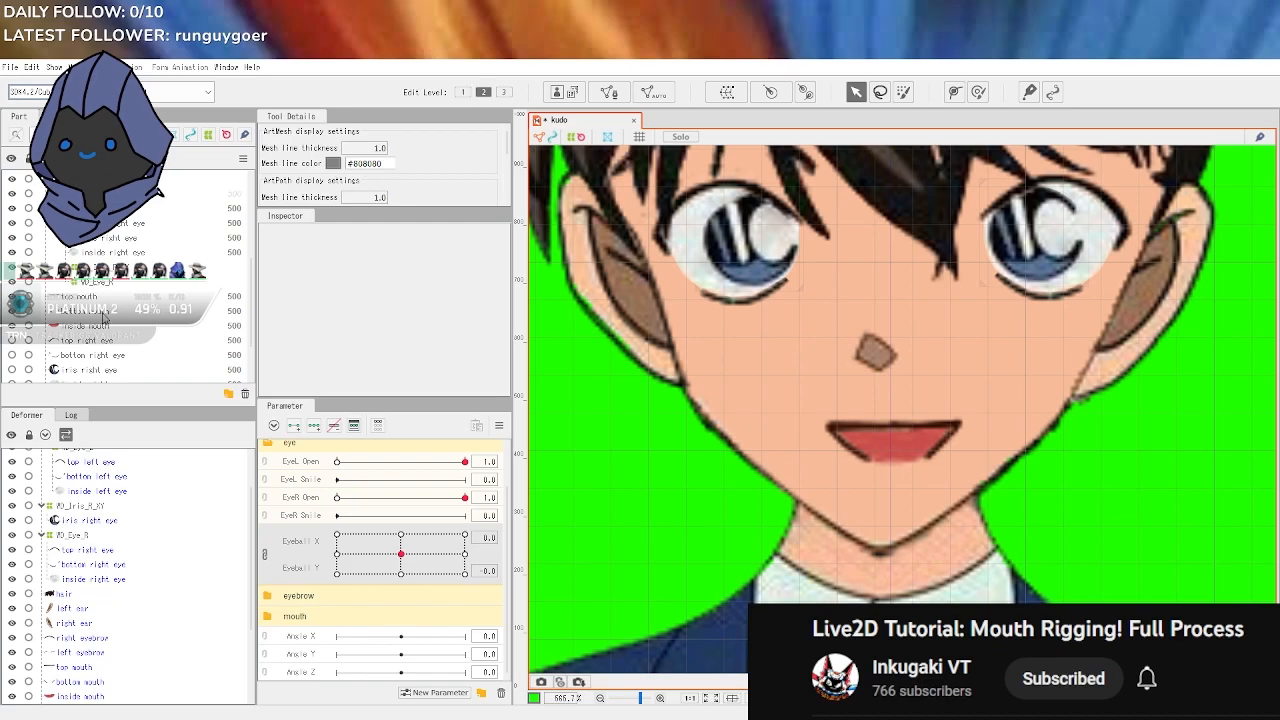
click(100, 246)
ctrl+click(106, 260)
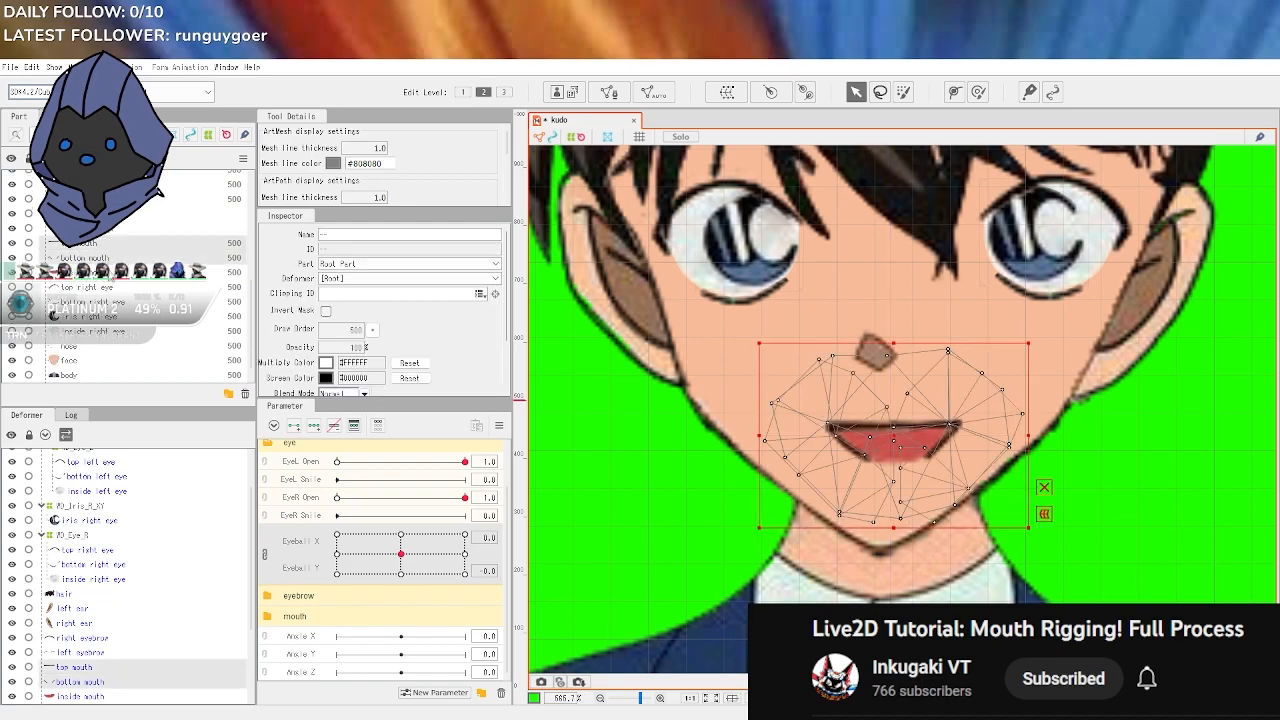
ctrl+click(110, 274)
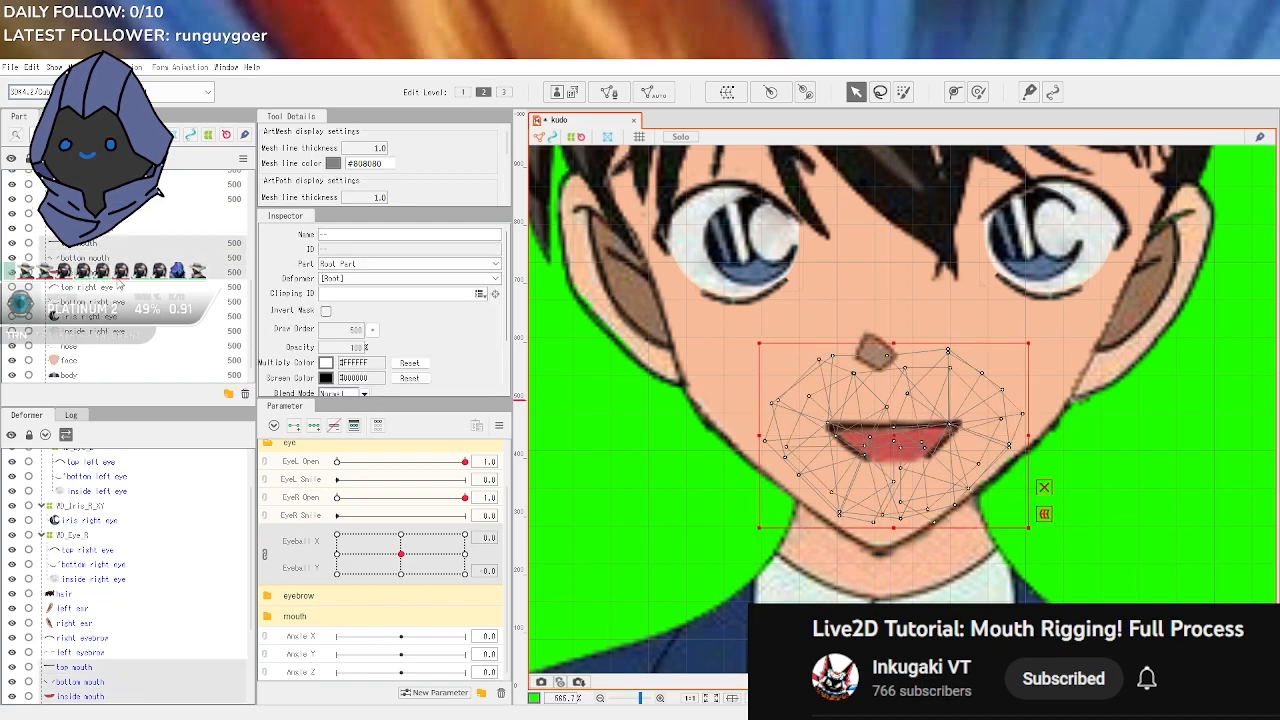
Delete the leftover right-eye copies below the mouth parts, and group top mouth, bottom mouth and inside mouth in a part folder named Mouth
click(118, 289)
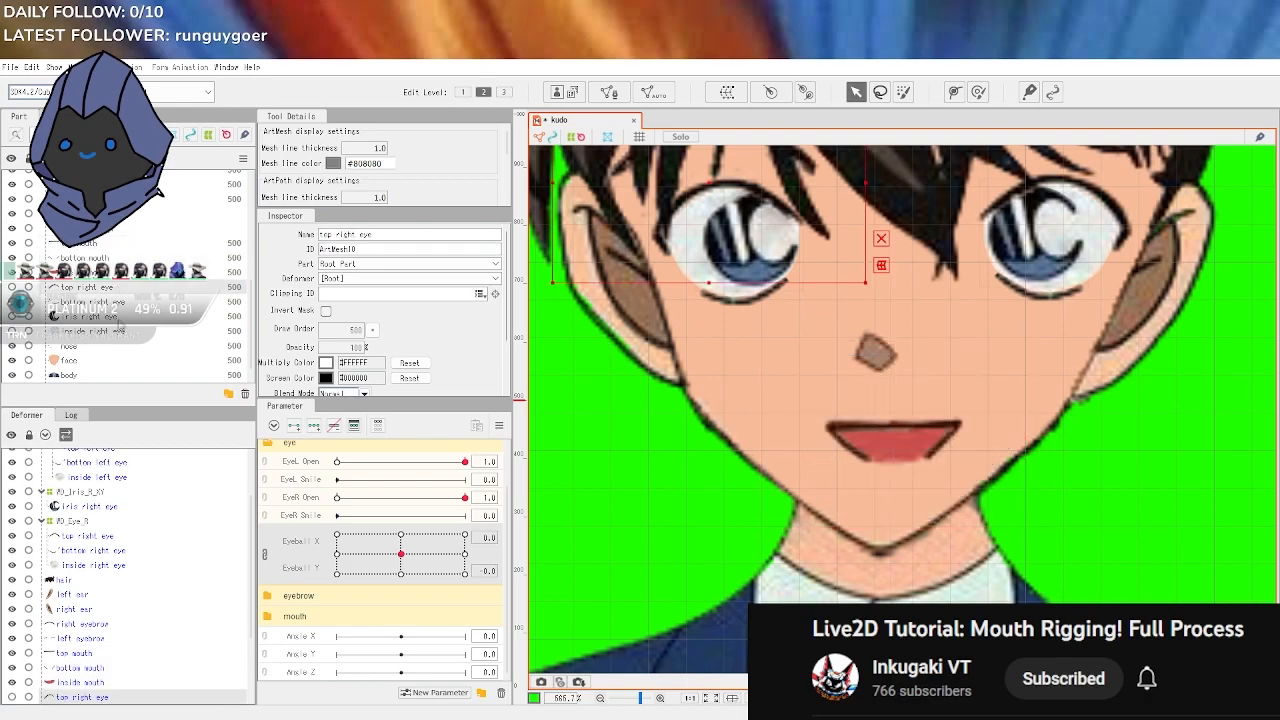
shift+click(125, 332)
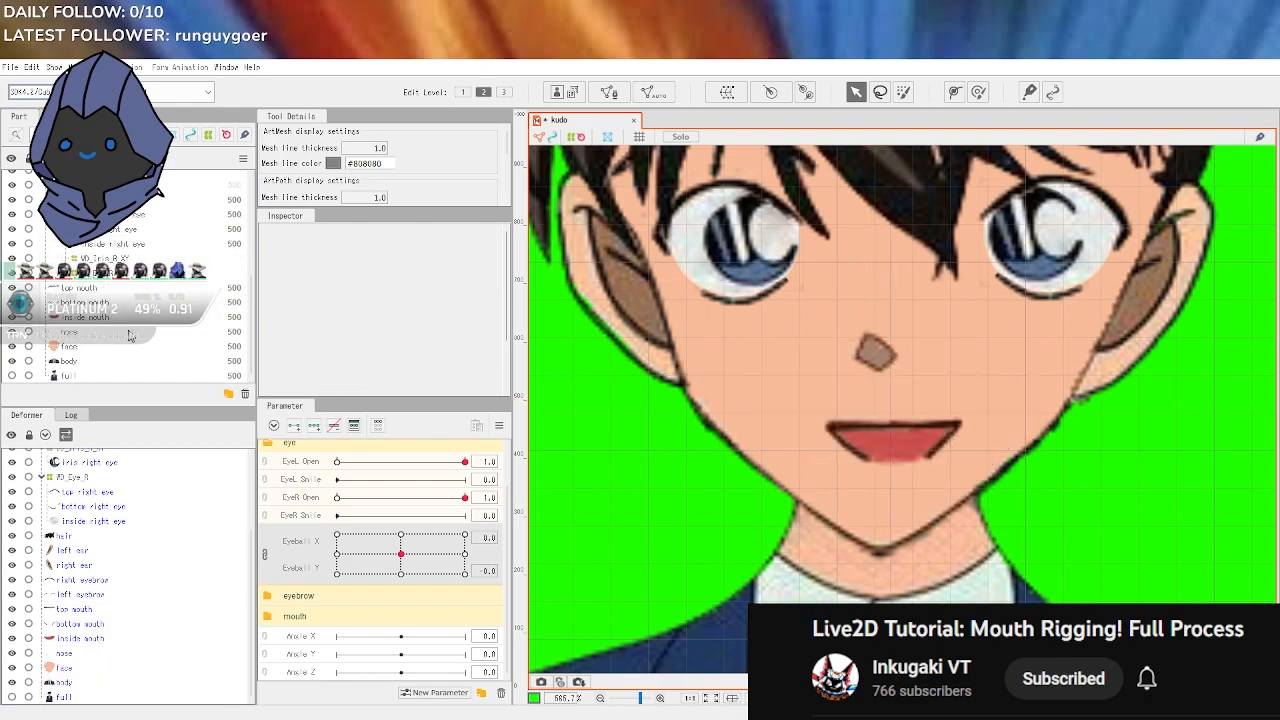
click(116, 320)
shift+click(112, 292)
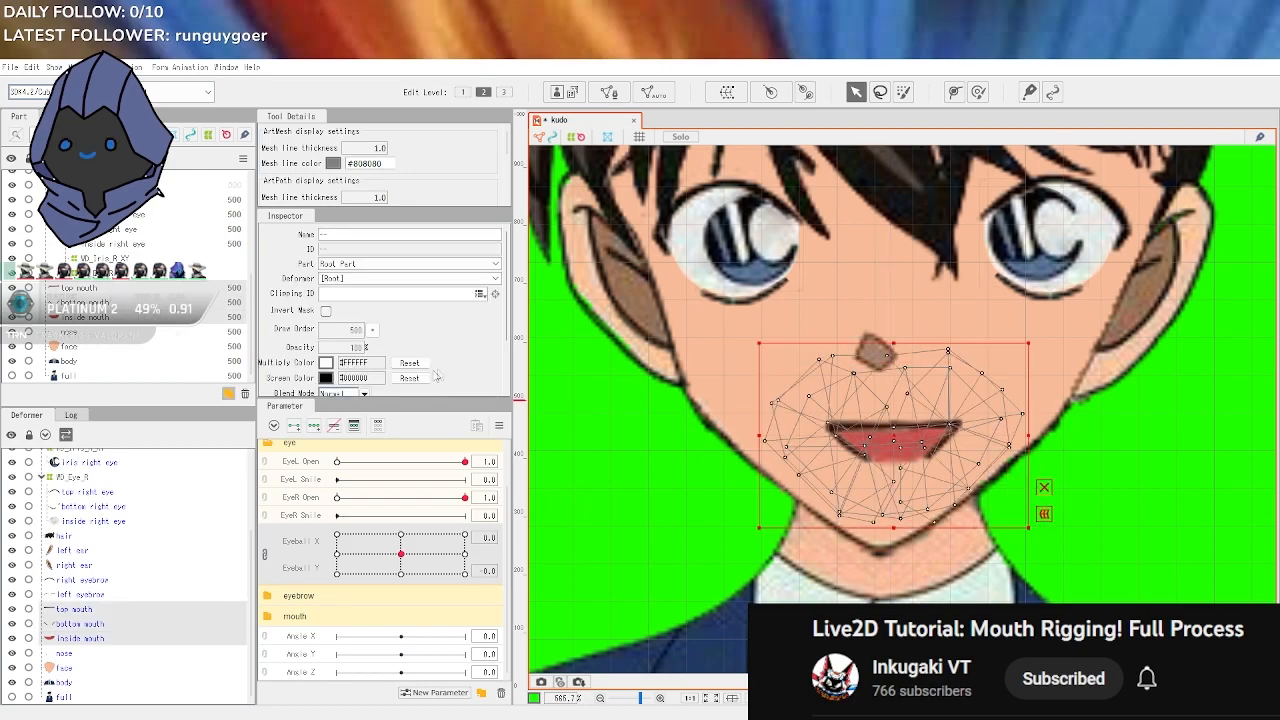
click(632, 350)
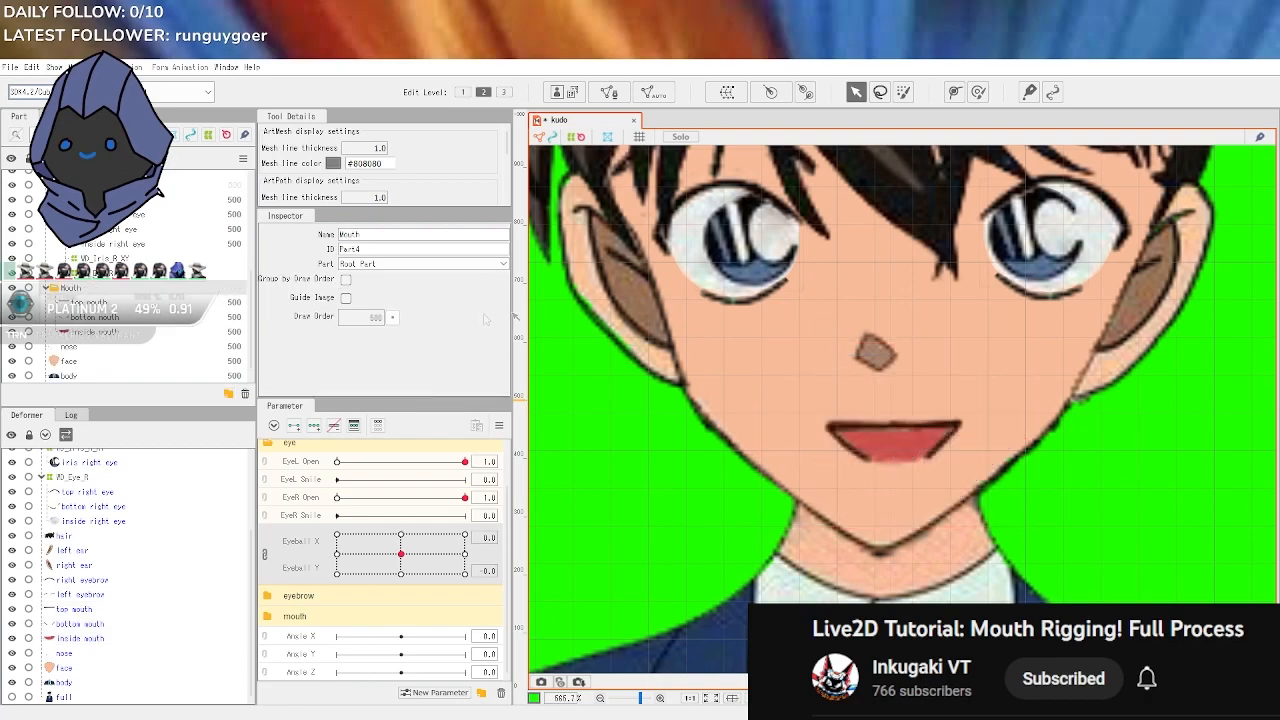
Open the top mouth mesh for manual editing and erase all of its existing mesh points
click(118, 302)
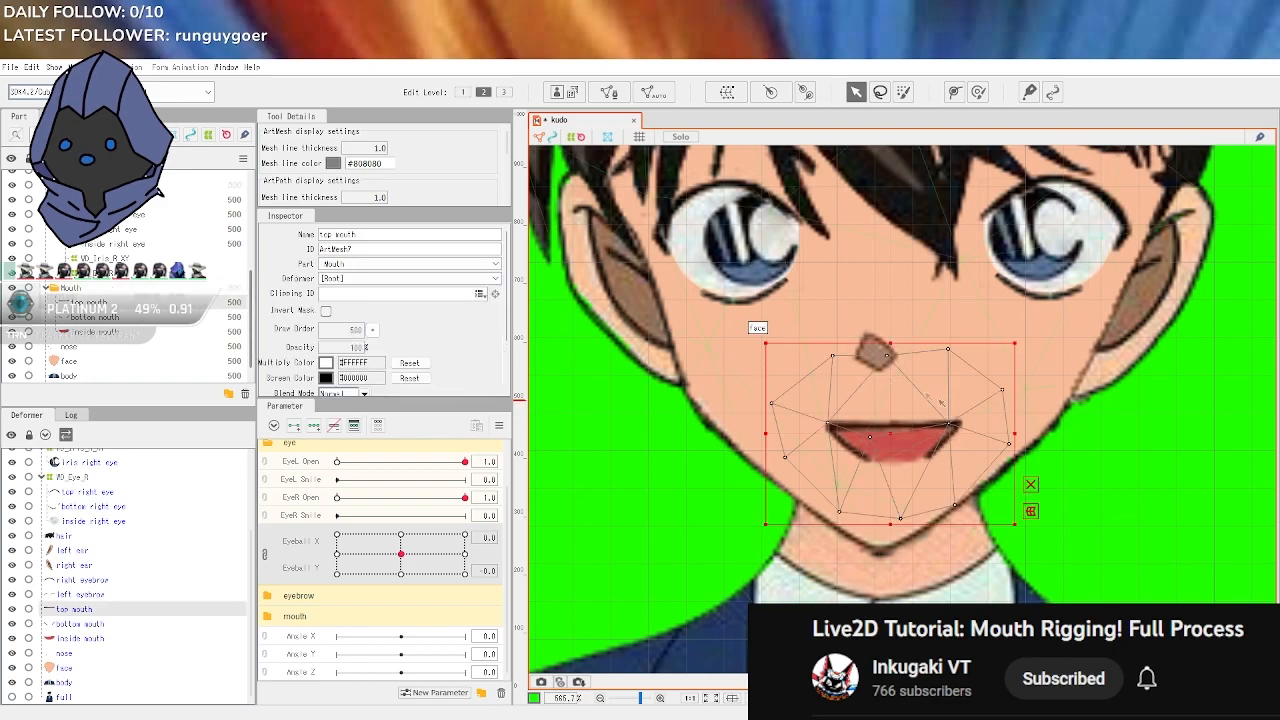
click(609, 92)
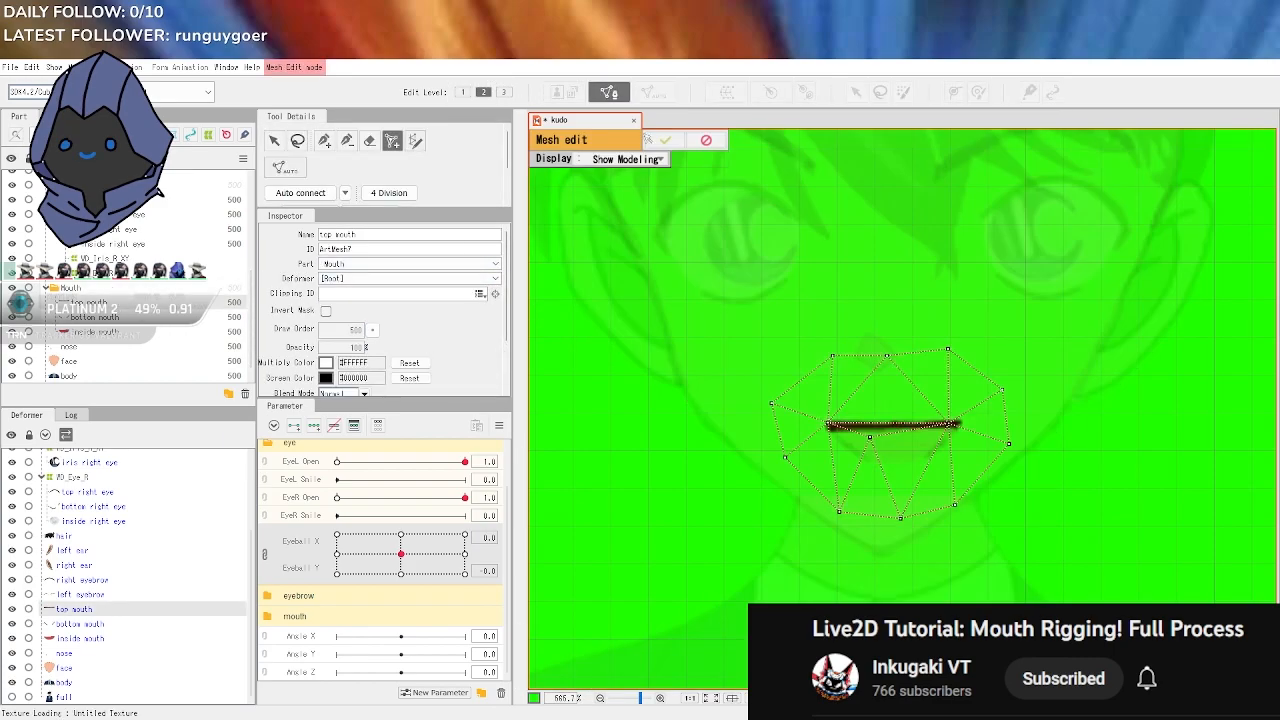
click(370, 141)
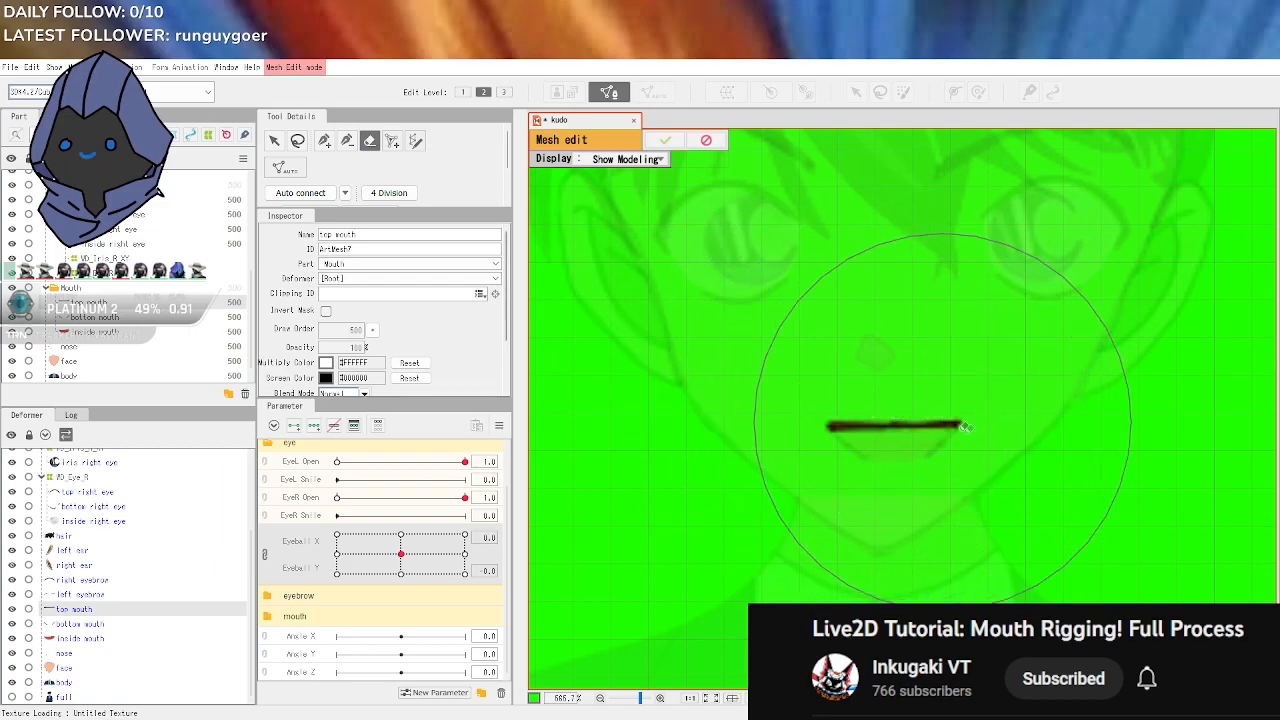
Outline the top mouth line with a closed loop of mesh points placed just outside its edges
scroll(782, 408, up, 5)
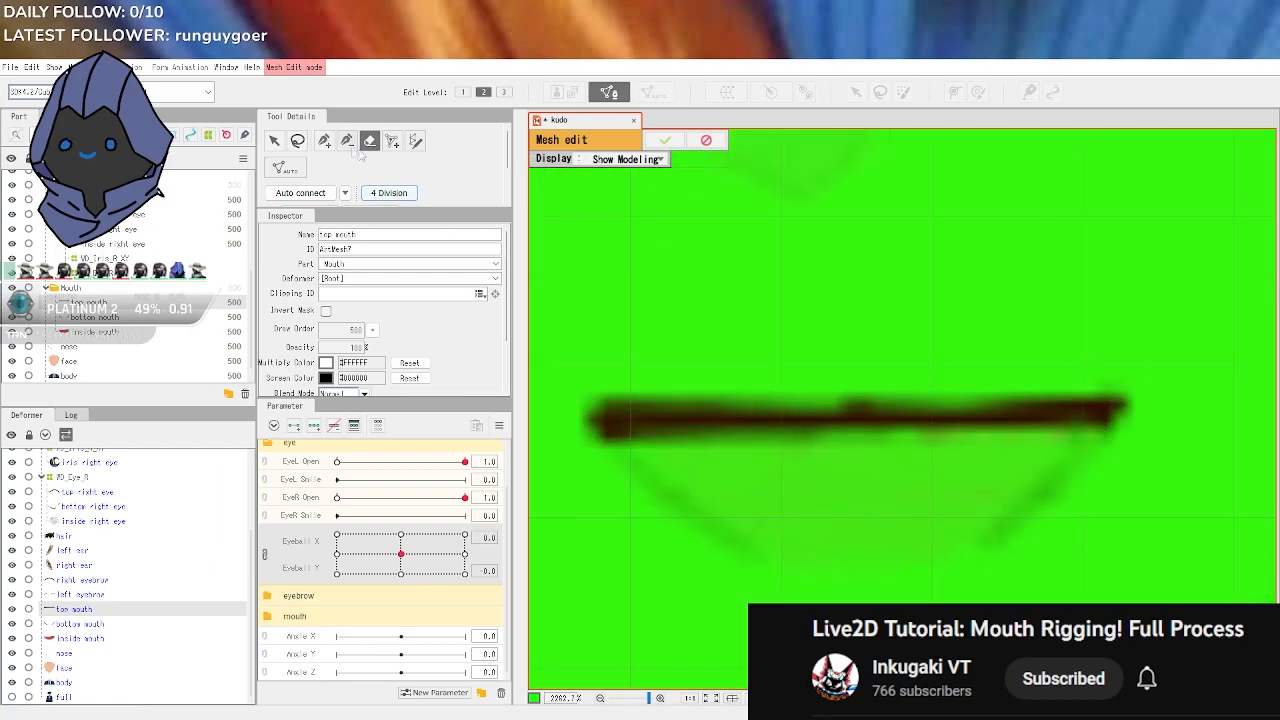
click(324, 141)
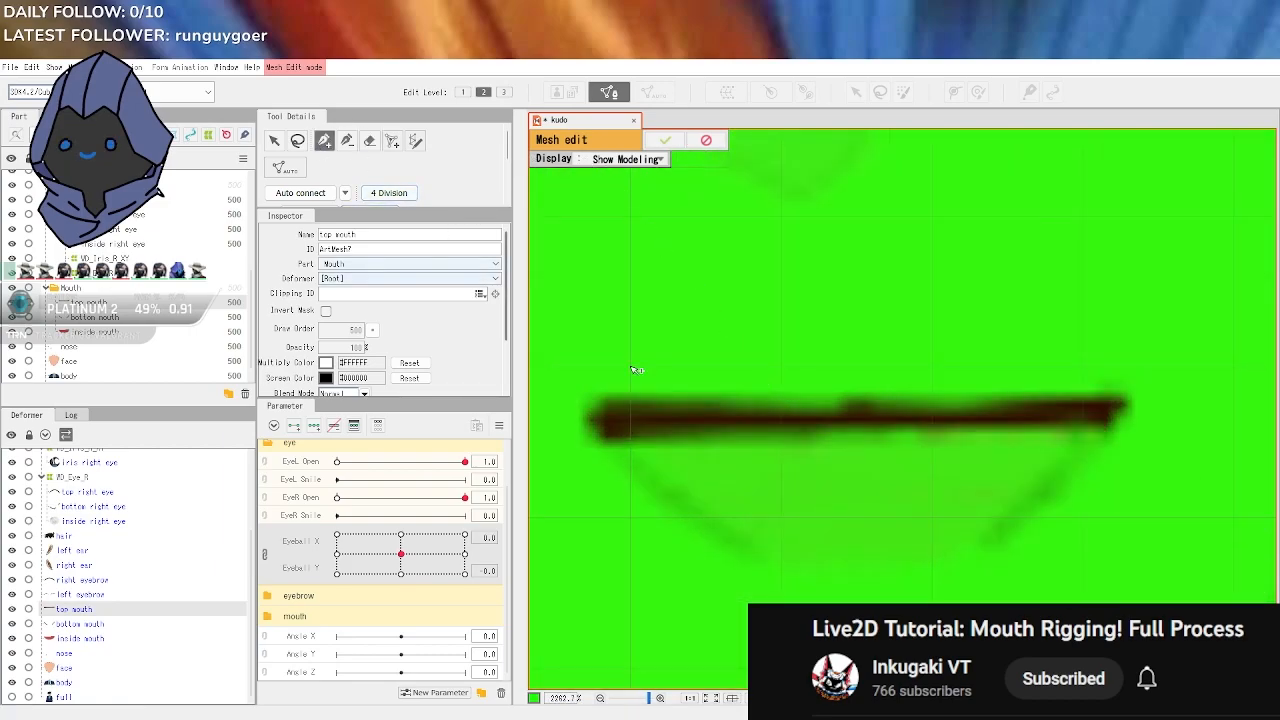
click(580, 396)
click(668, 391)
click(795, 388)
click(900, 394)
click(1062, 389)
click(1131, 388)
click(1110, 440)
click(984, 438)
click(818, 449)
click(581, 450)
click(570, 420)
click(578, 398)
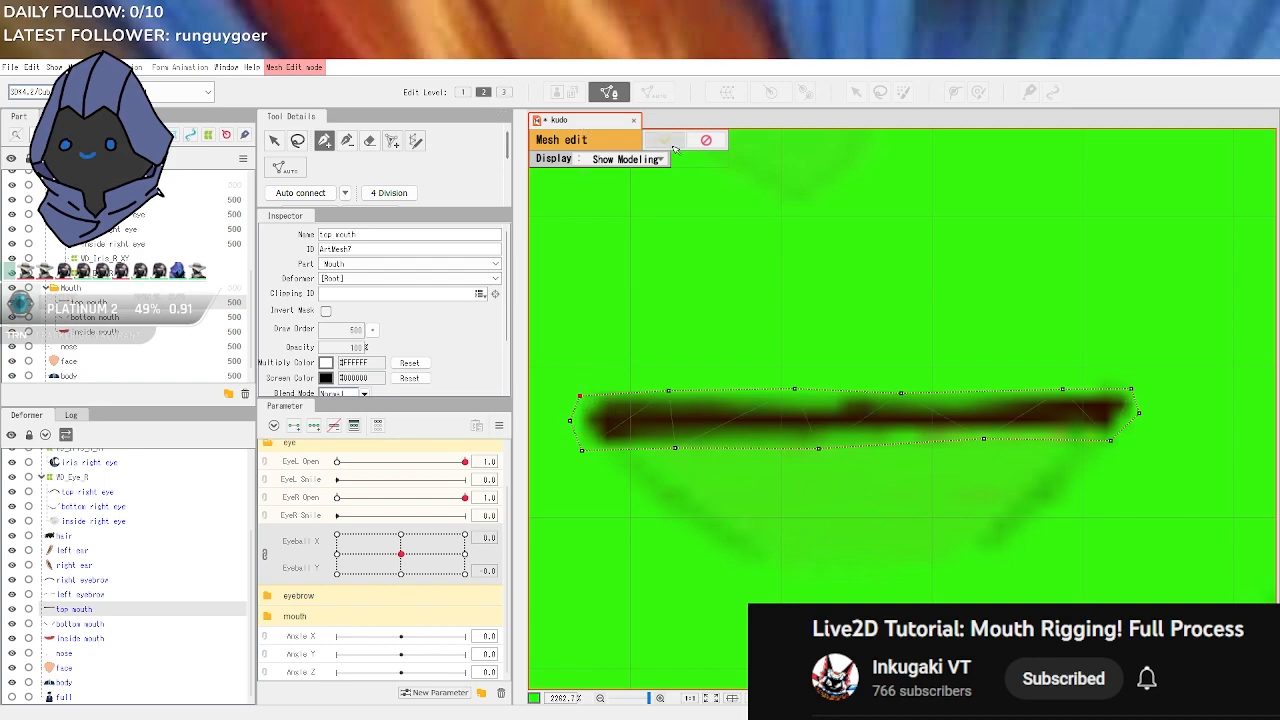
Fill the inside of the top mouth outline with connected mesh points and apply the mesh
click(392, 140)
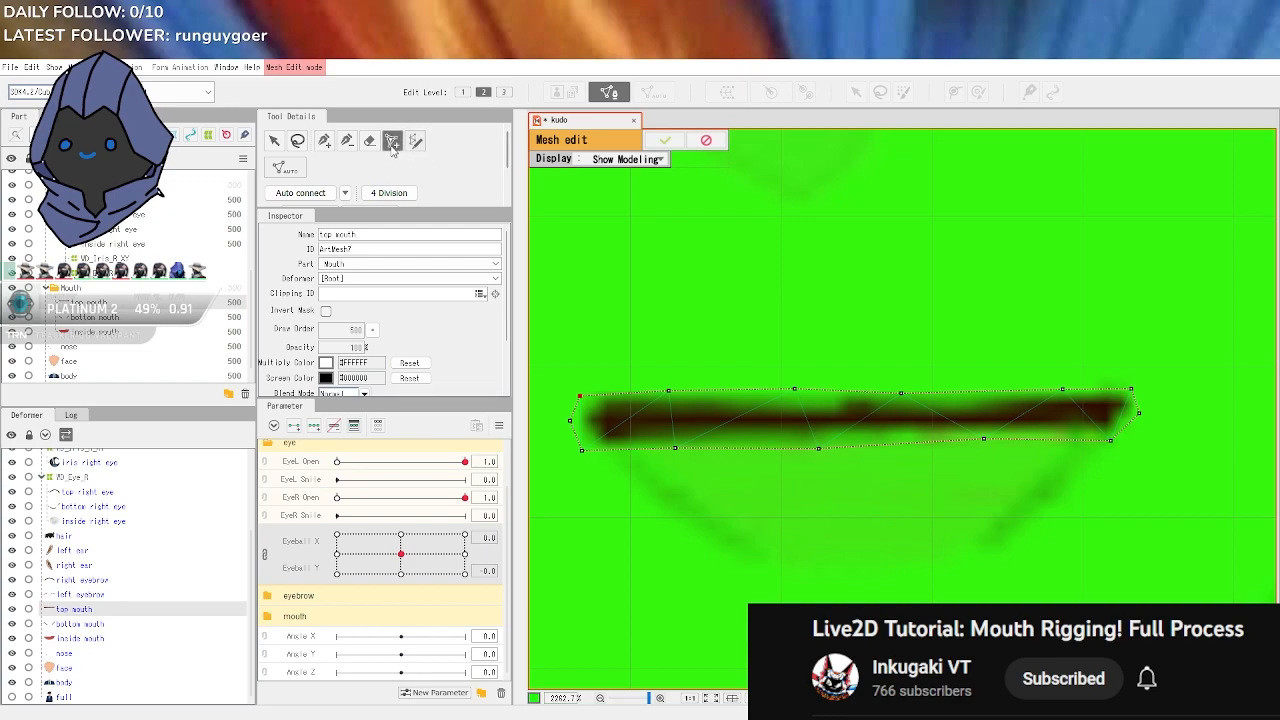
drag(713, 418, 1106, 410)
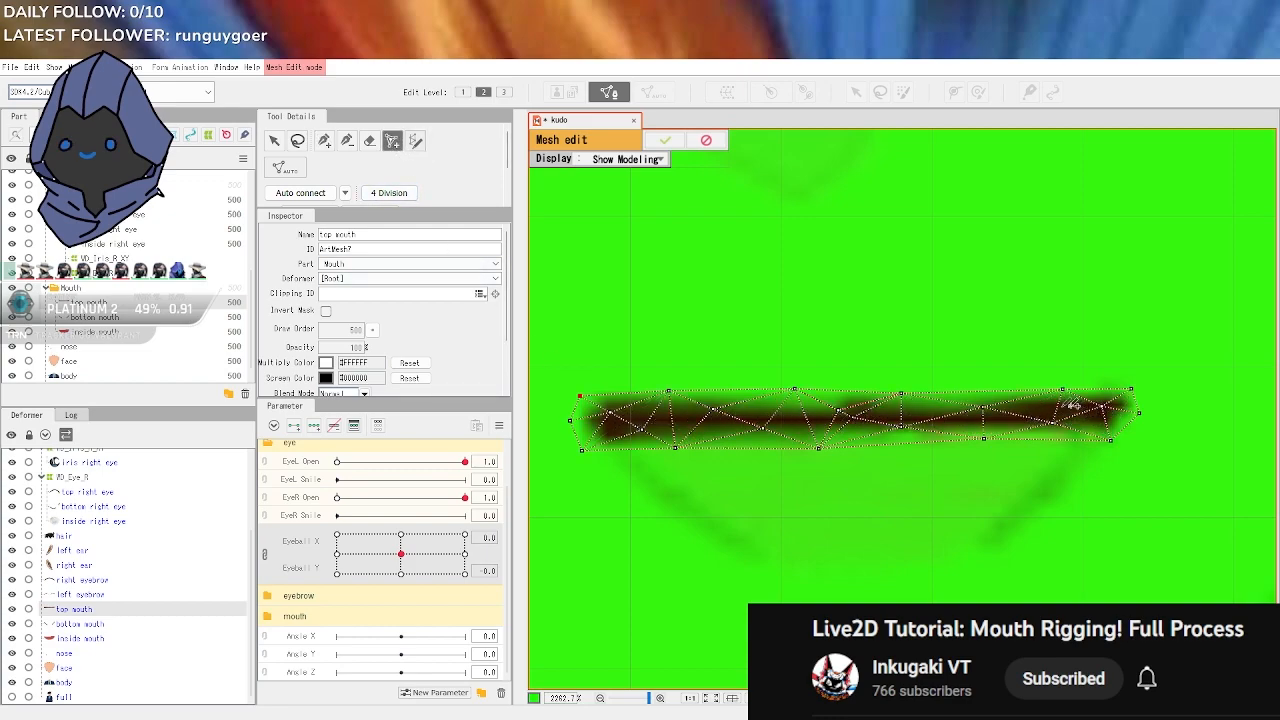
mouse_move(668, 416)
mouse_down()
mouse_move(1042, 402)
mouse_move(930, 414)
mouse_move(650, 406)
mouse_move(612, 423)
mouse_move(637, 425)
mouse_up()
click(665, 140)
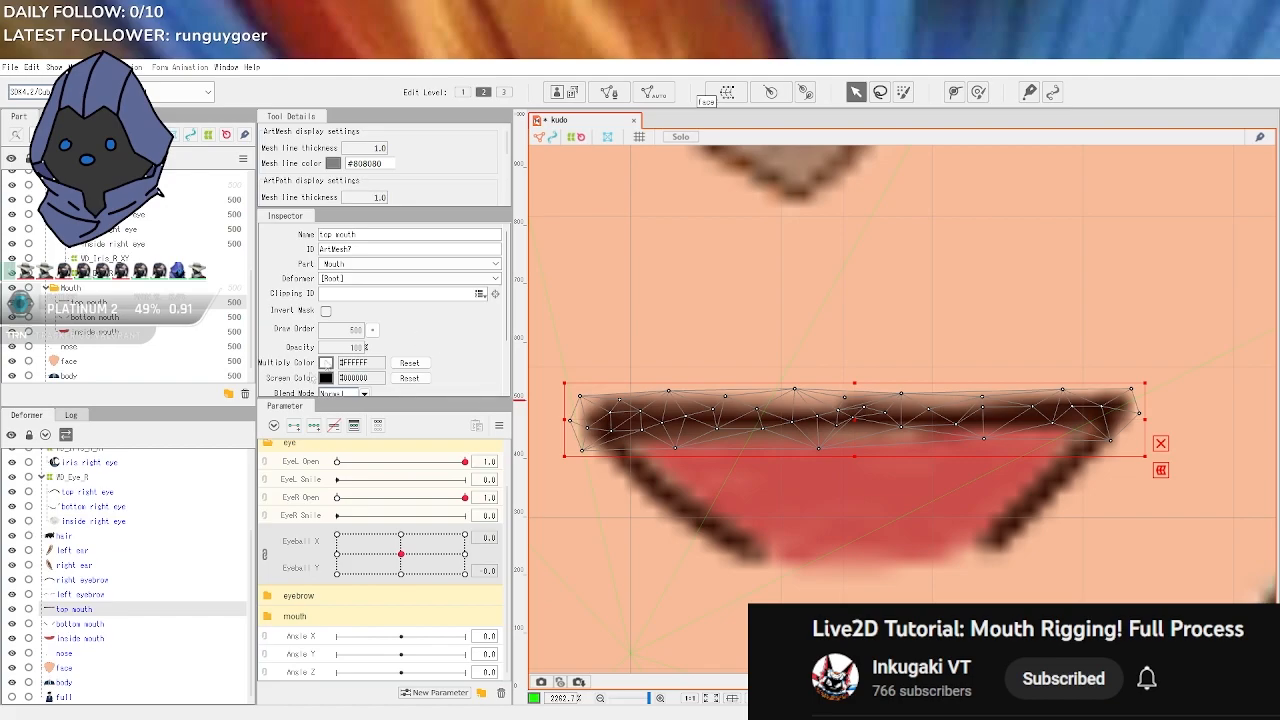
Open the bottom mouth mesh for manual editing and erase all of its existing mesh points
click(100, 624)
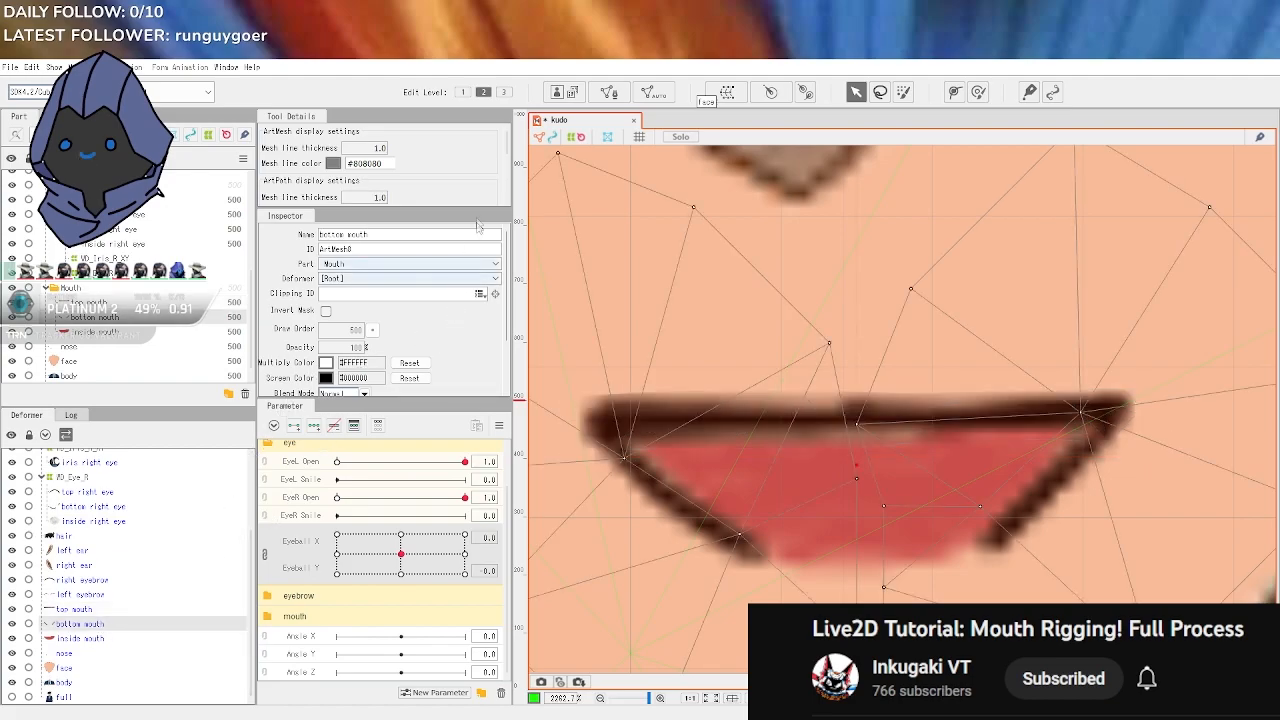
click(609, 92)
scroll(742, 402, down, 5)
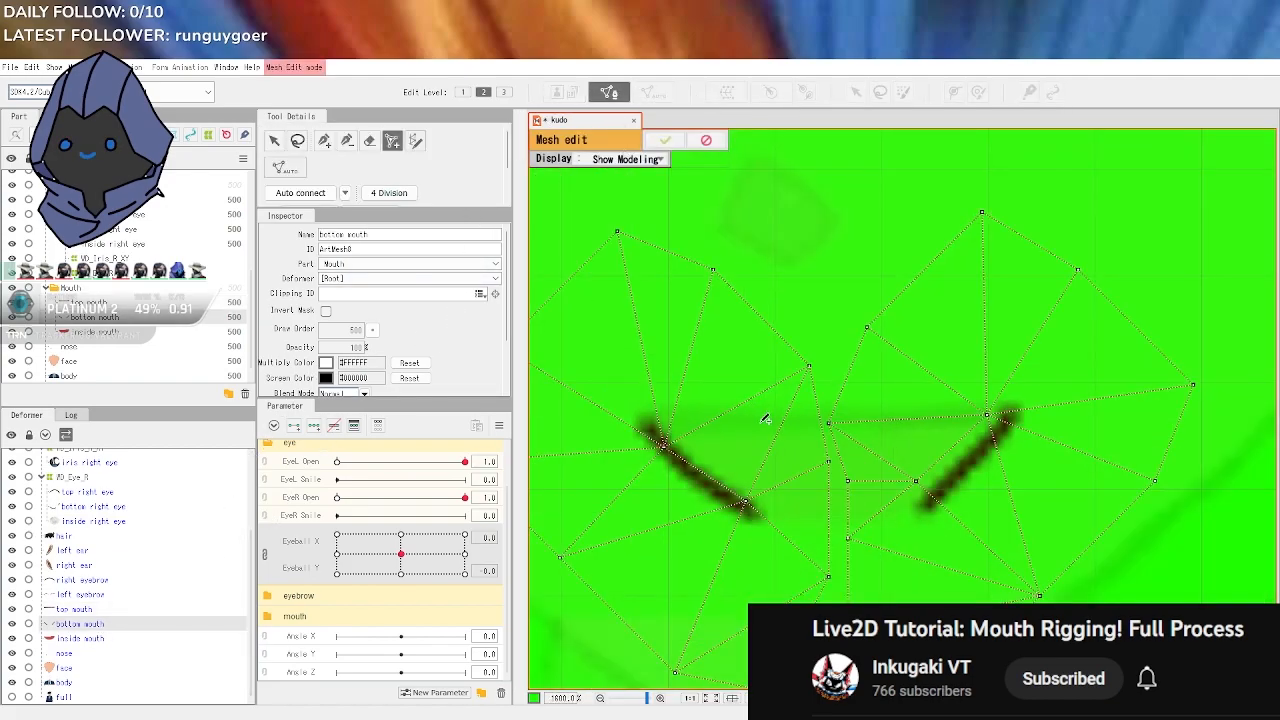
click(369, 141)
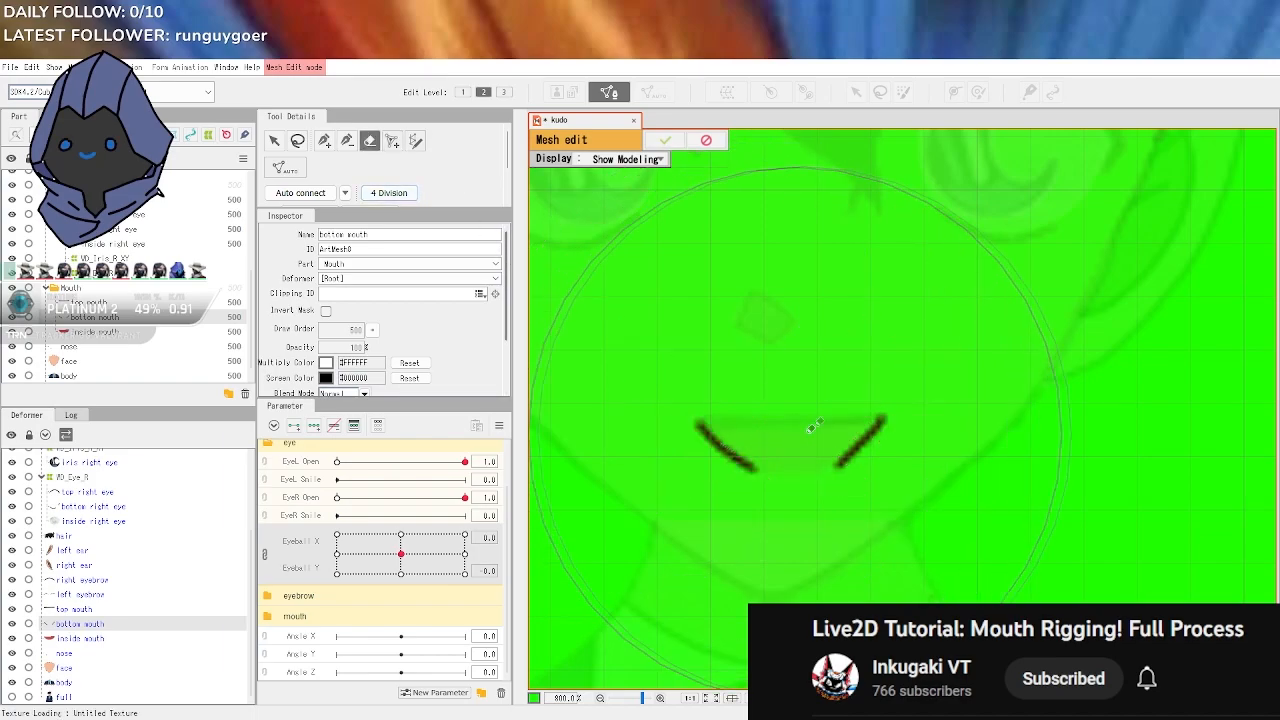
Outline the left stroke of the bottom mouth with a closed loop of mesh points
click(324, 141)
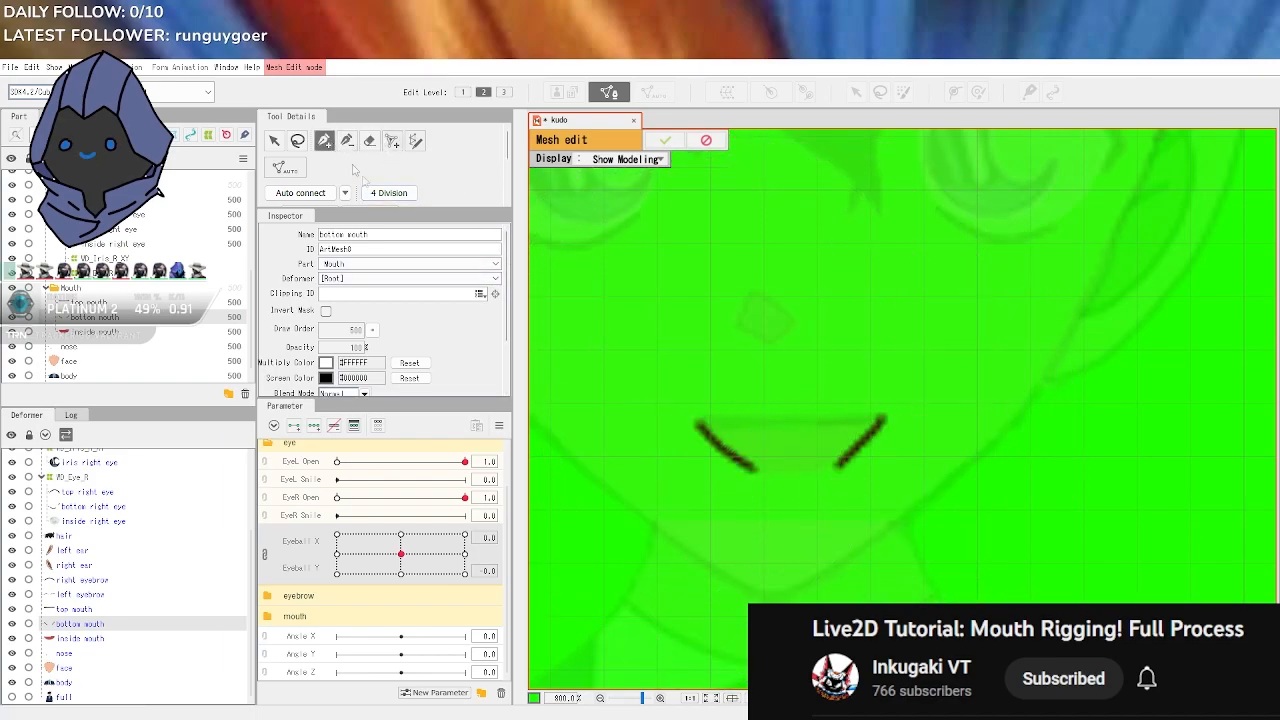
scroll(720, 460, up, 3)
scroll(660, 429, up, 1)
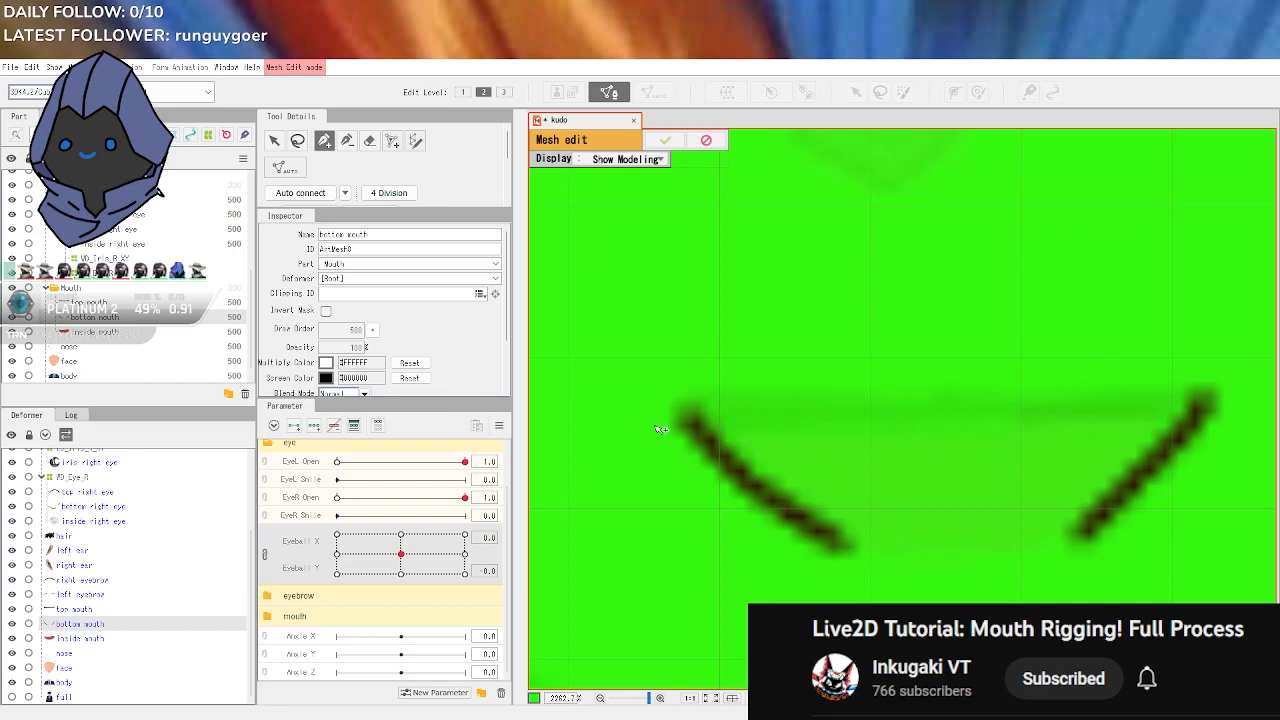
click(698, 394)
click(810, 488)
click(826, 566)
click(680, 456)
click(655, 412)
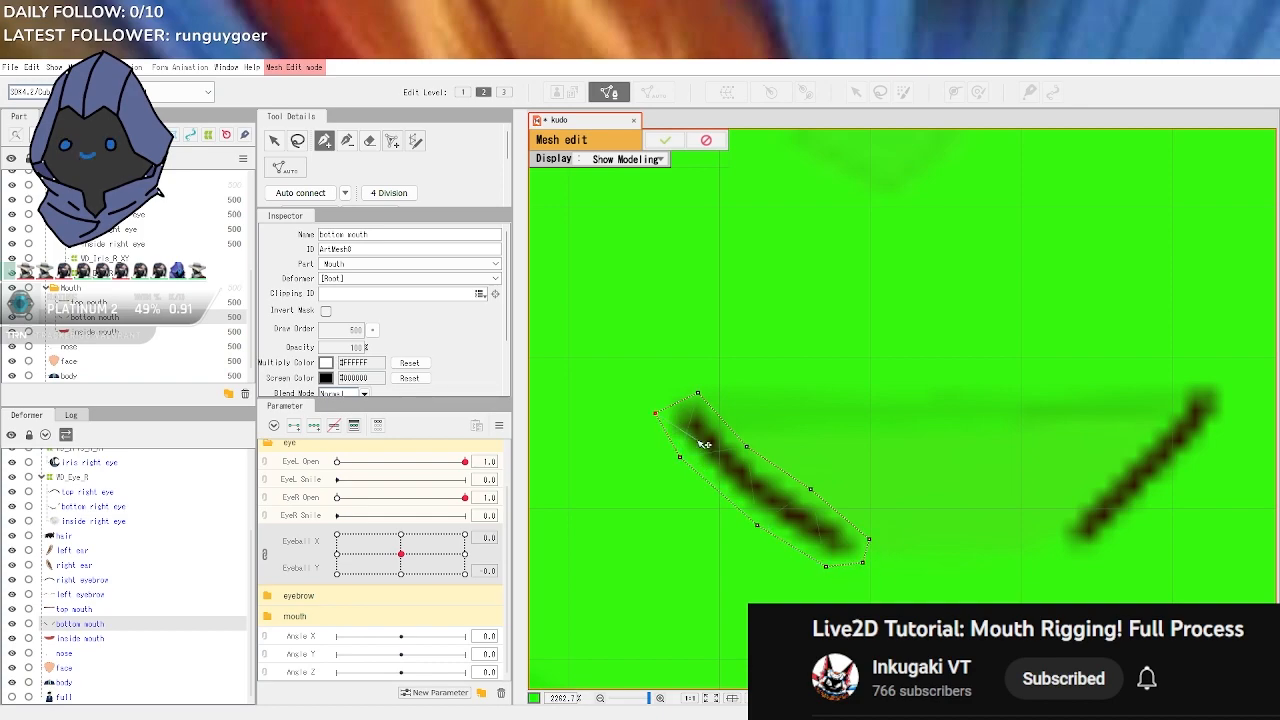
click(677, 393)
Outline the right stroke of the bottom mouth with a separate loop of mesh points
click(1100, 558)
click(1231, 410)
click(1225, 378)
click(1183, 380)
click(1141, 438)
click(1057, 521)
Add connected mesh points along the inside of both bottom mouth strokes and apply the mesh
click(391, 144)
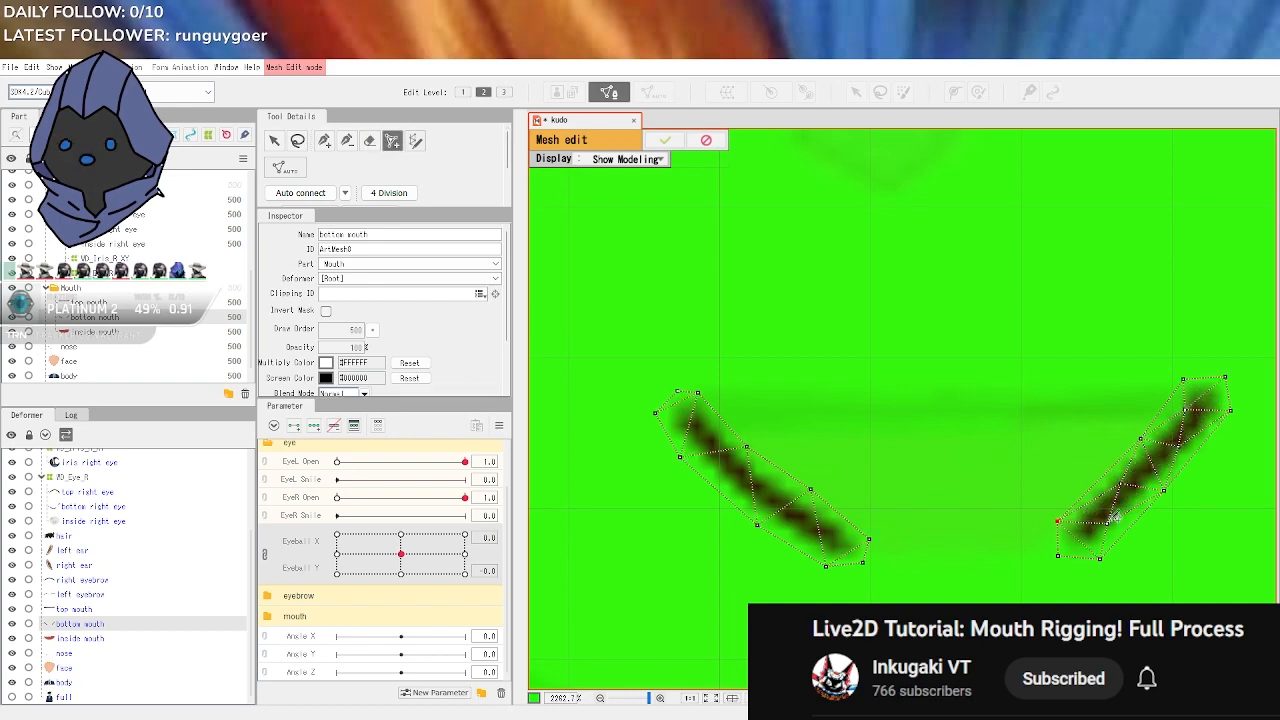
click(1213, 389)
click(835, 532)
click(798, 527)
click(772, 487)
click(728, 476)
click(709, 433)
click(678, 421)
click(678, 399)
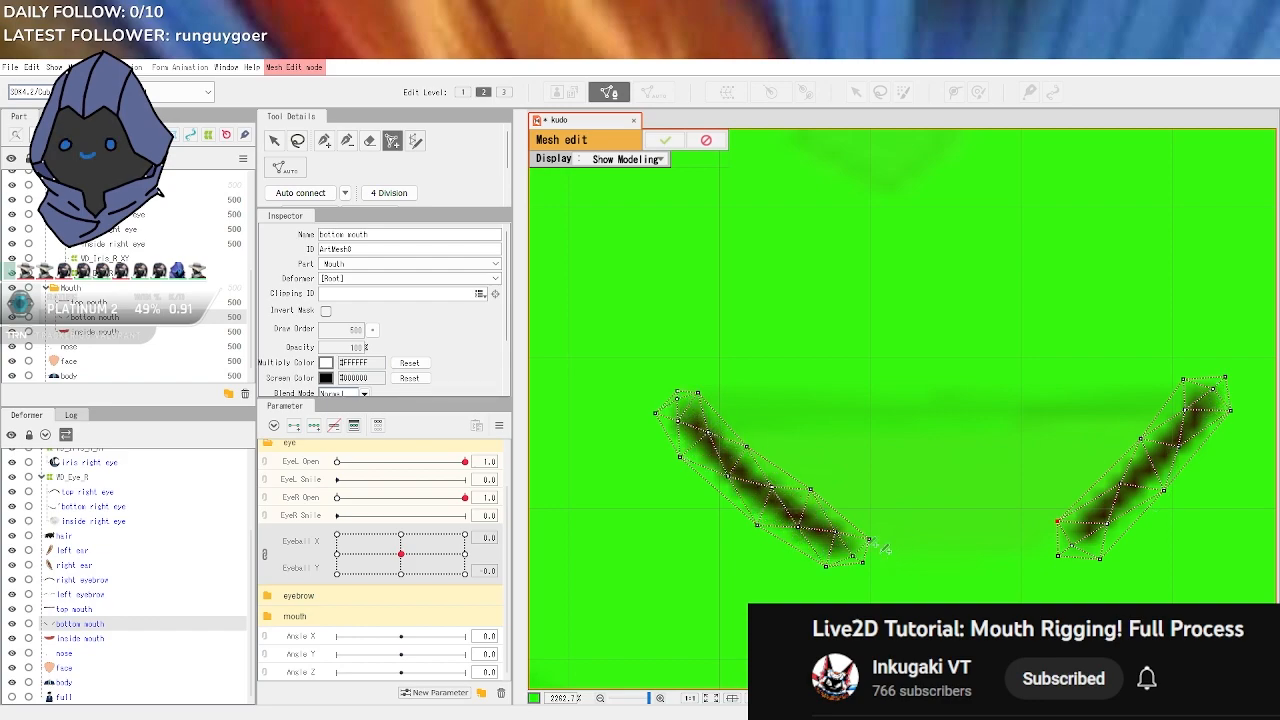
click(666, 141)
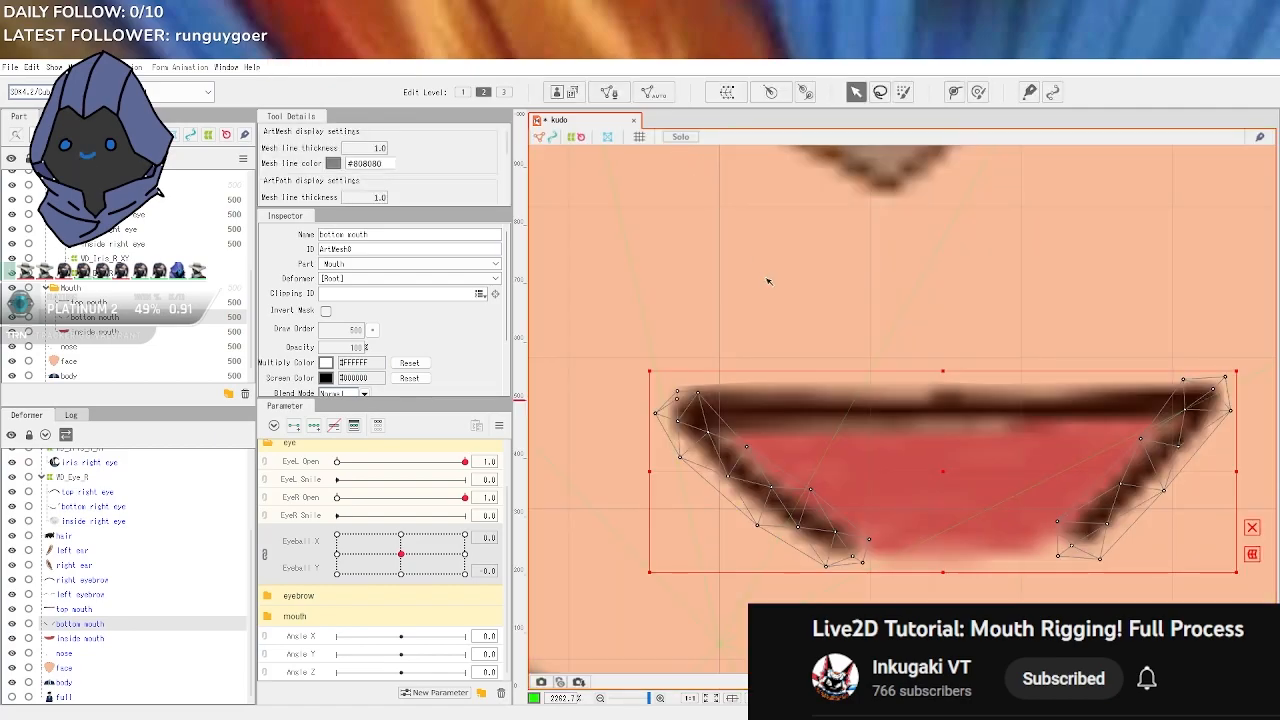
Open the inside mouth mesh for manual editing and erase all of its existing mesh points
click(118, 638)
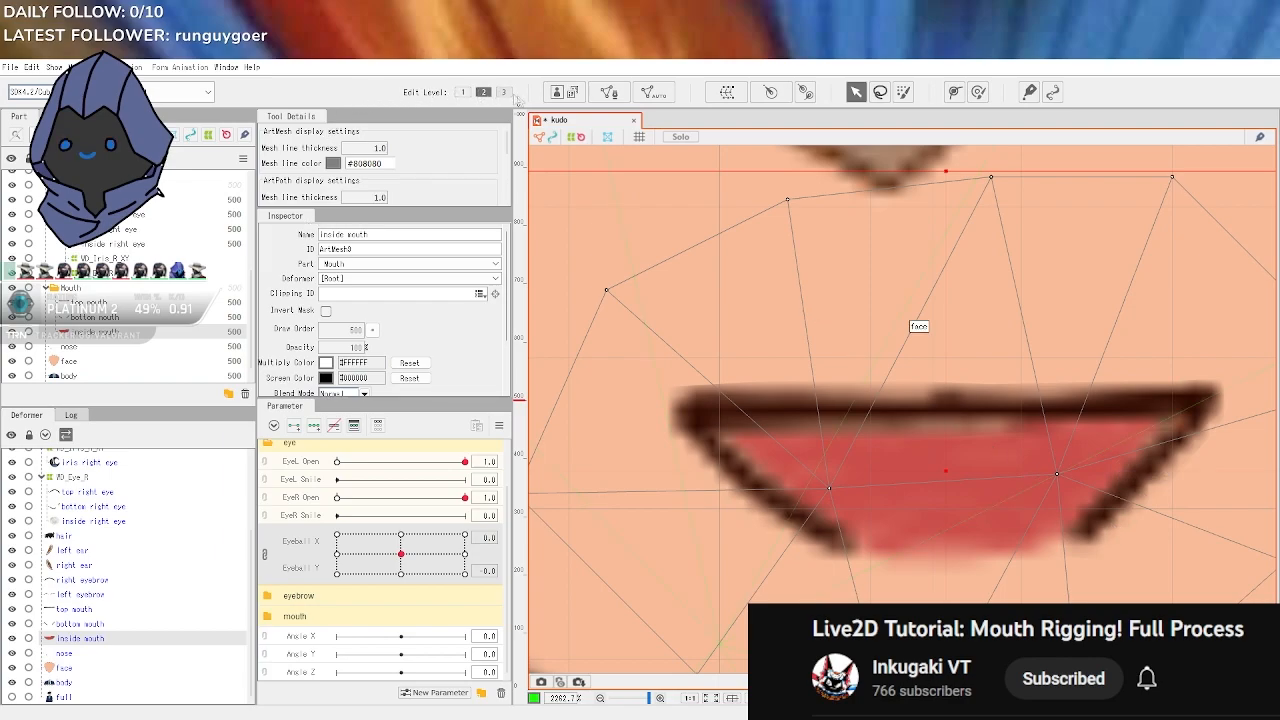
click(612, 93)
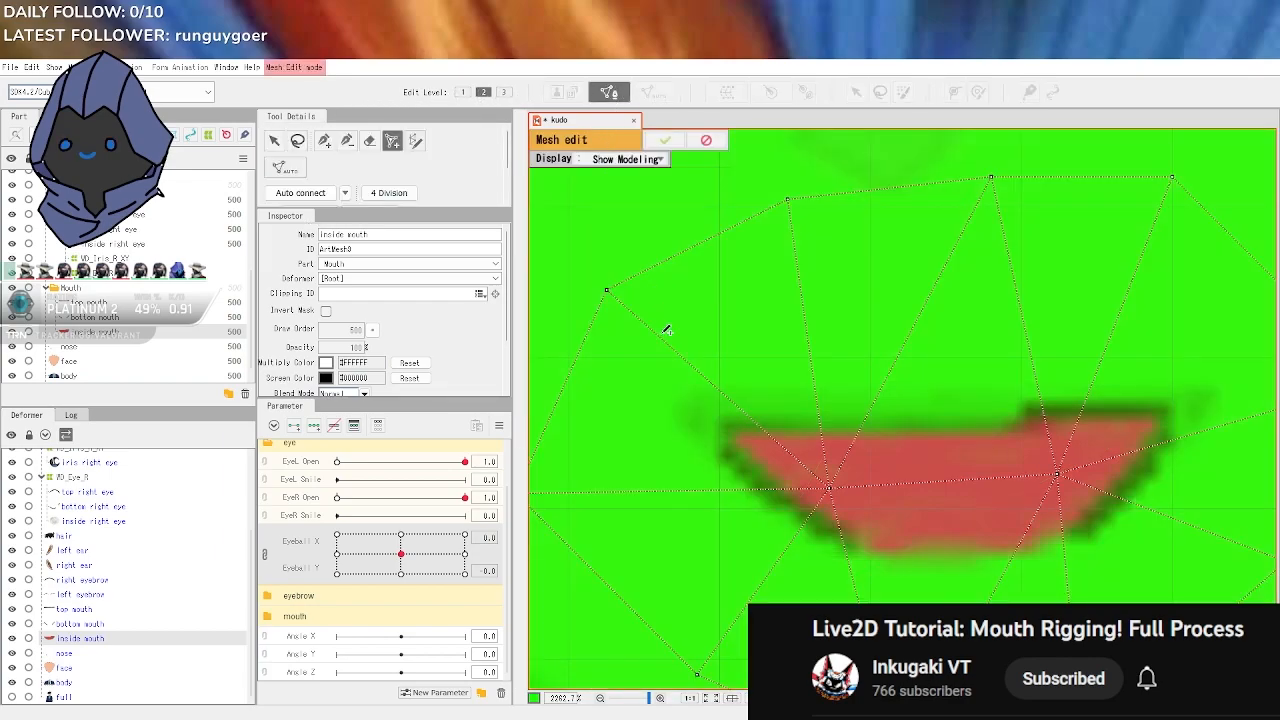
click(370, 141)
key(ctrl+a)
key(Delete)
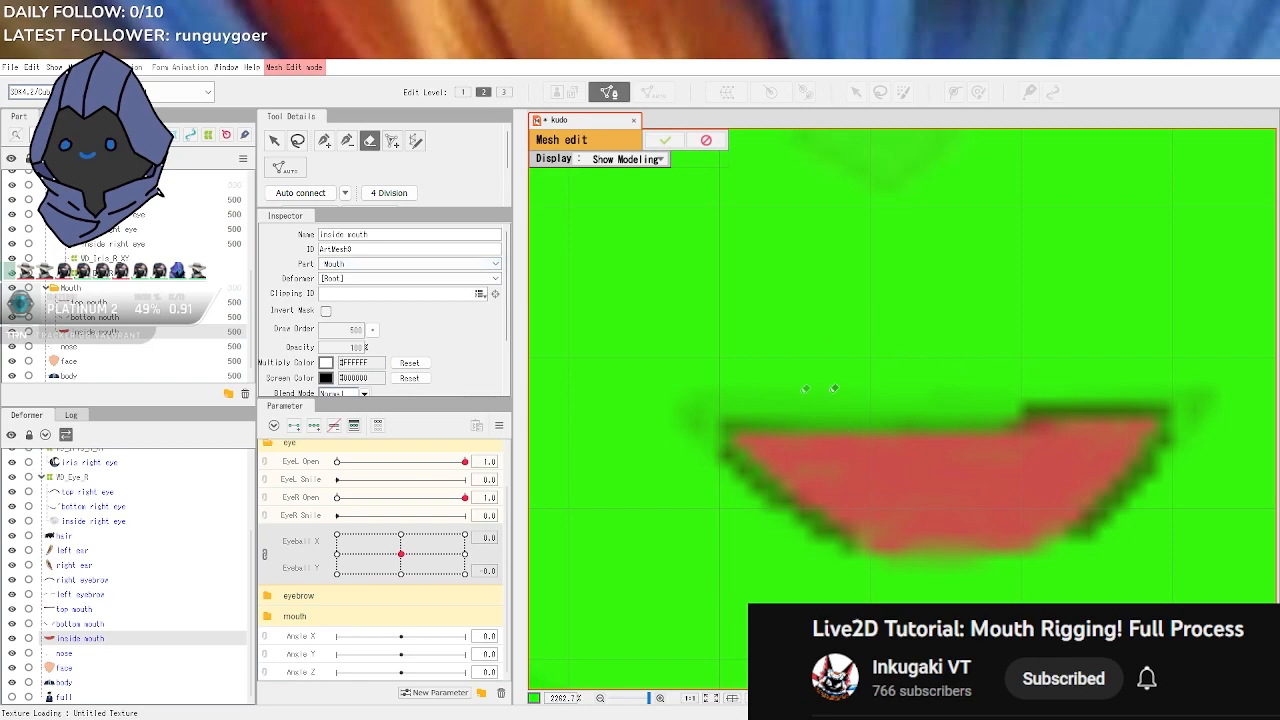
Outline the red inside mouth shape with a closed loop of mesh points just beyond its edges
click(324, 141)
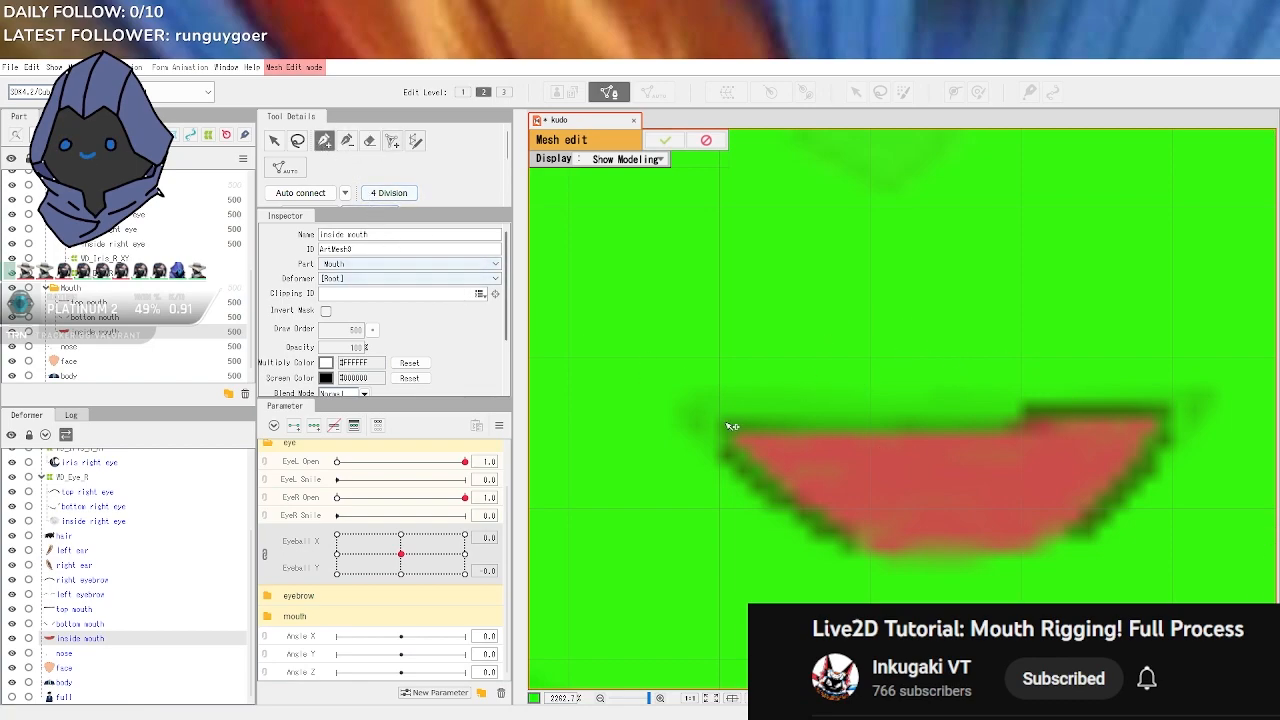
click(709, 411)
click(986, 407)
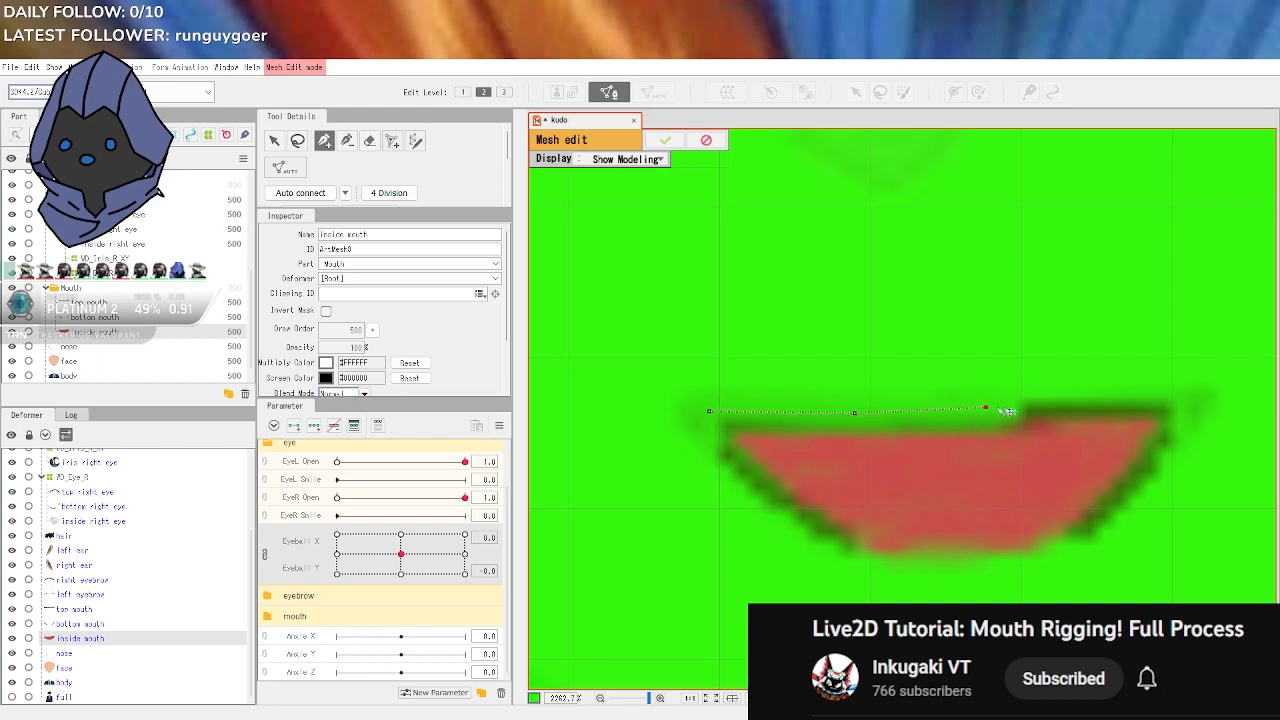
click(1102, 396)
click(1184, 456)
click(958, 571)
click(762, 518)
click(697, 452)
click(709, 413)
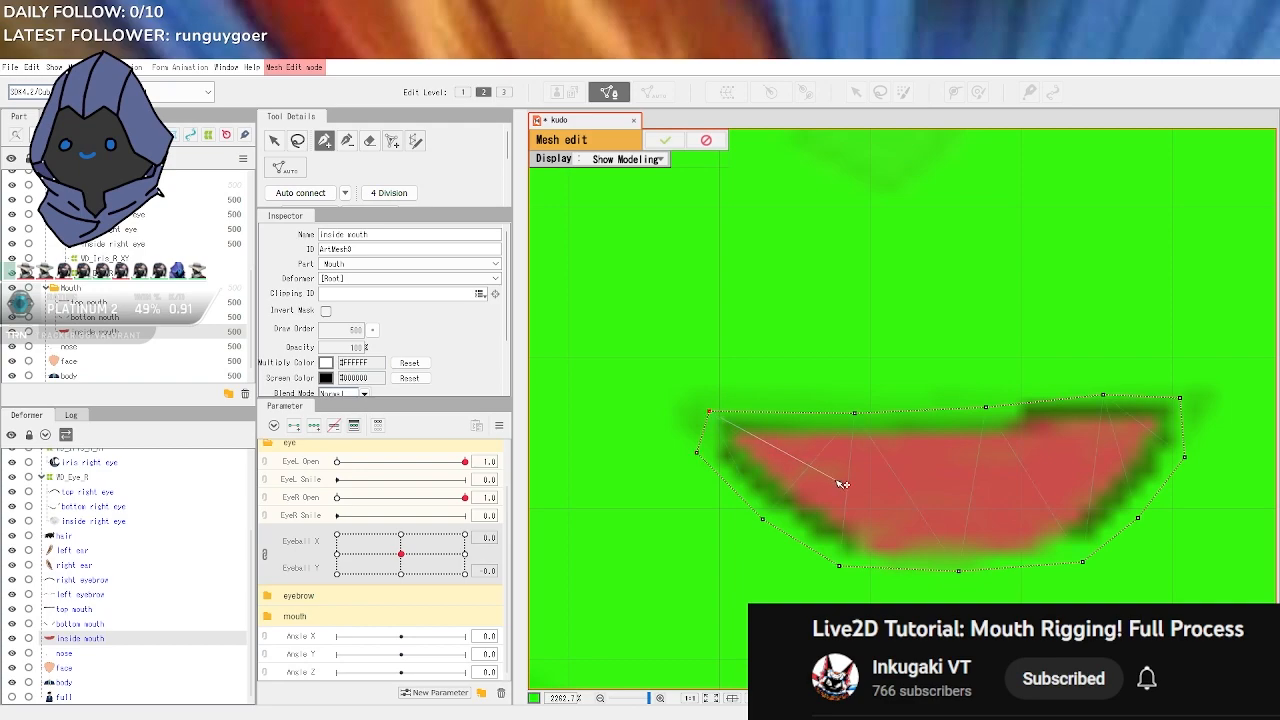
Fill the inside mouth outline densely with connected interior mesh points and apply the mesh
click(392, 141)
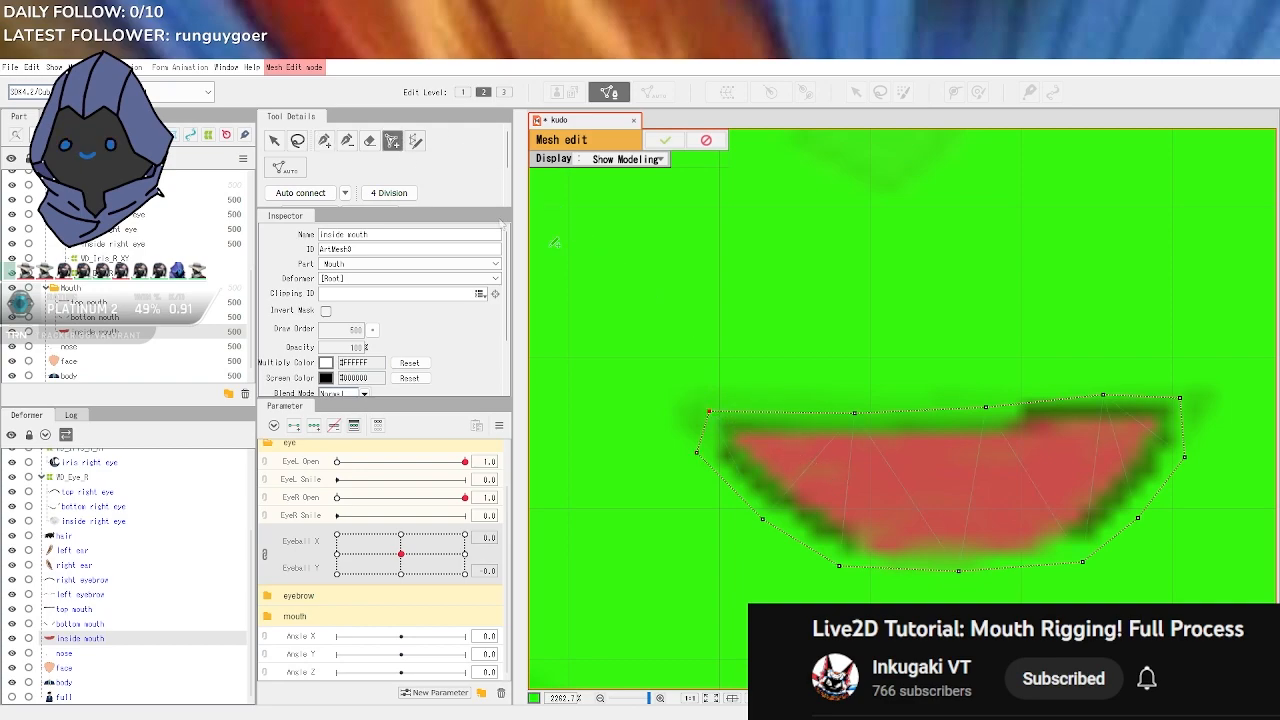
click(775, 447)
click(818, 500)
click(884, 517)
click(723, 461)
click(933, 464)
click(1058, 454)
click(1009, 514)
click(1108, 491)
click(1156, 415)
click(1141, 456)
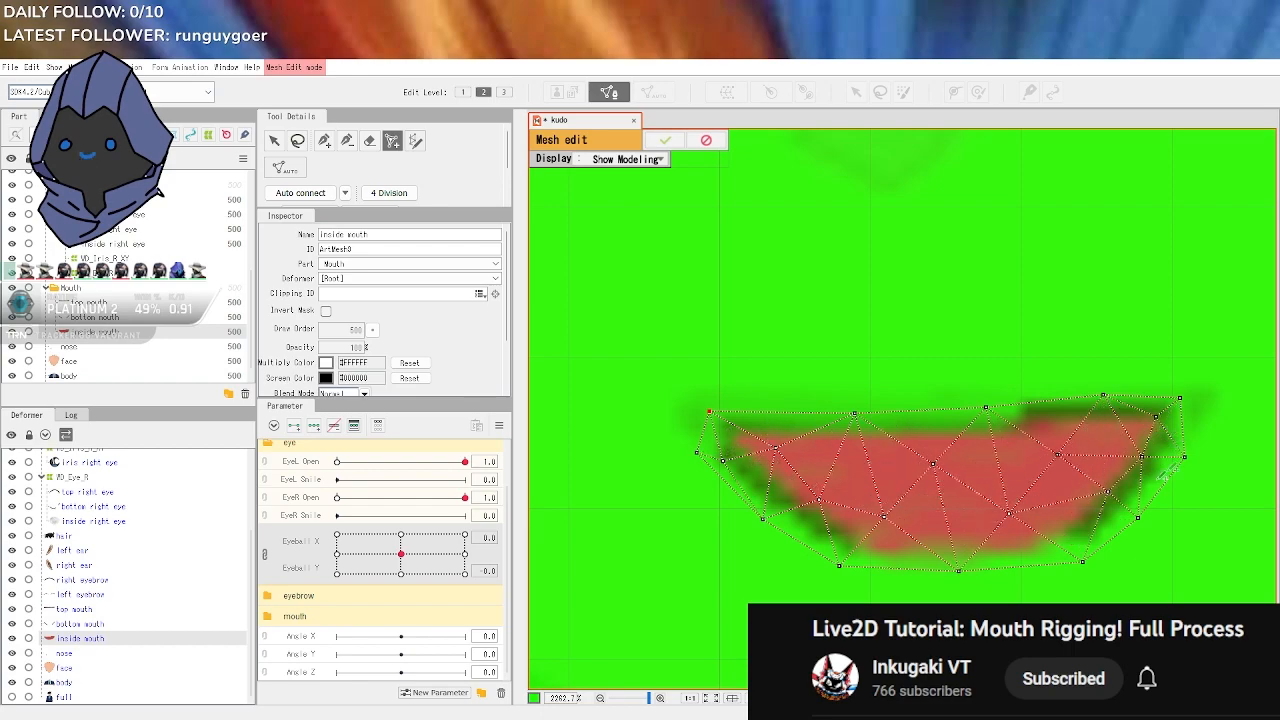
click(1045, 420)
click(1016, 459)
click(975, 461)
click(925, 428)
click(852, 476)
click(815, 454)
click(779, 424)
click(735, 440)
click(808, 528)
click(848, 527)
click(894, 551)
click(925, 517)
click(967, 516)
click(1017, 549)
click(1065, 522)
click(1110, 523)
click(1161, 443)
click(1134, 422)
click(1101, 435)
click(1041, 444)
click(1017, 429)
click(1017, 458)
click(1000, 478)
click(993, 441)
click(841, 453)
click(757, 455)
click(741, 425)
click(747, 485)
click(785, 512)
click(831, 540)
click(901, 528)
click(1055, 544)
click(1074, 535)
click(1088, 532)
click(1096, 513)
click(1123, 508)
click(1120, 493)
click(1141, 466)
click(1165, 419)
click(1126, 438)
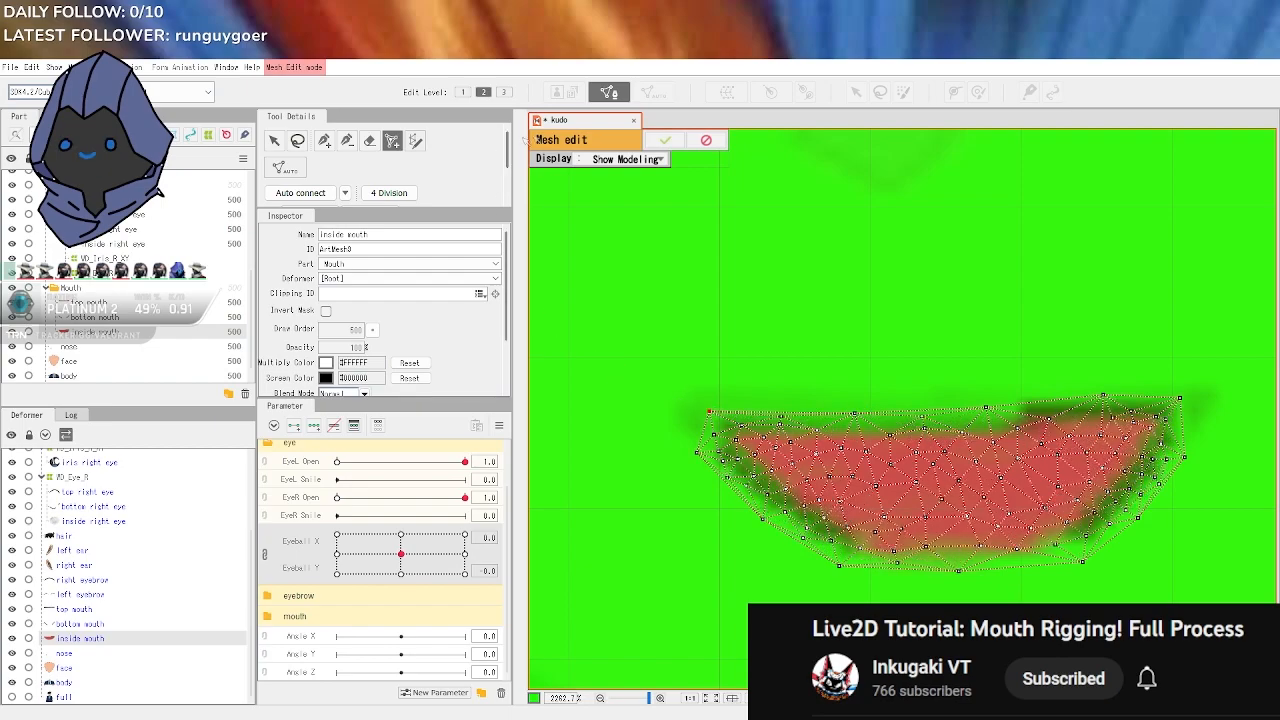
click(665, 140)
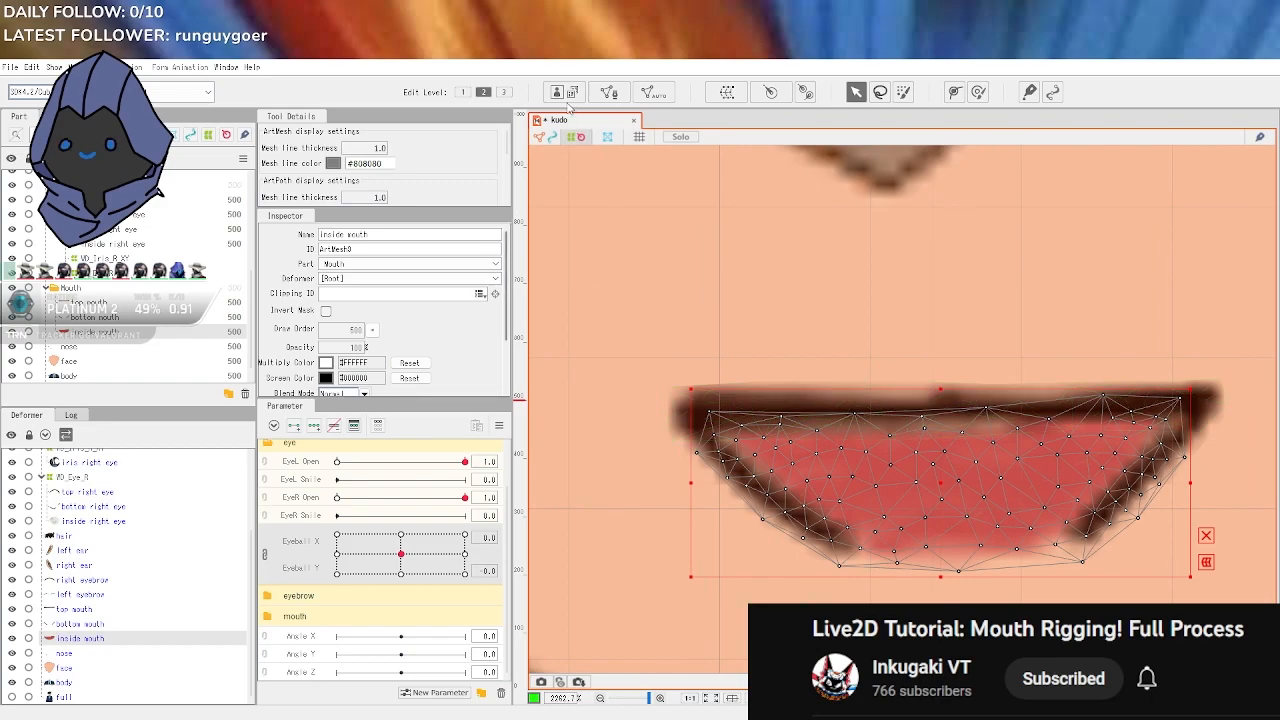
Expand the mouth parameter group to show Mouth Form, Mouth Open and Cheek
click(784, 211)
scroll(780, 475, down, 4)
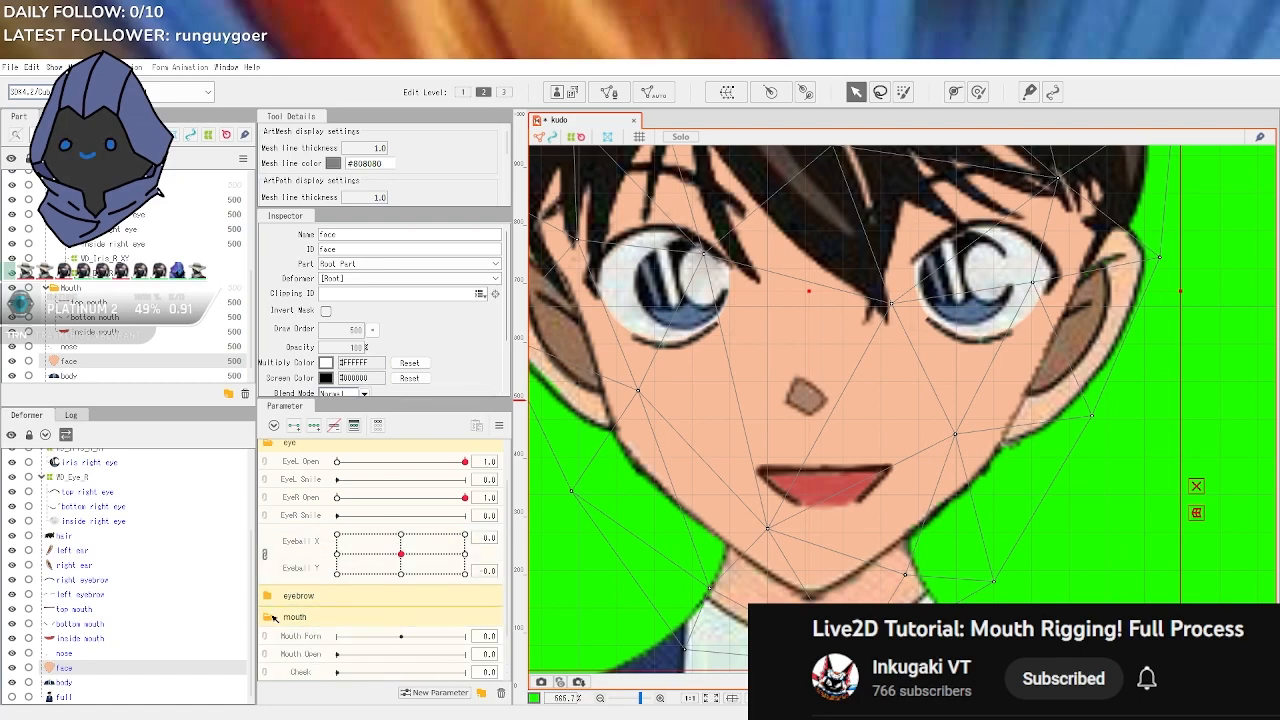
click(274, 618)
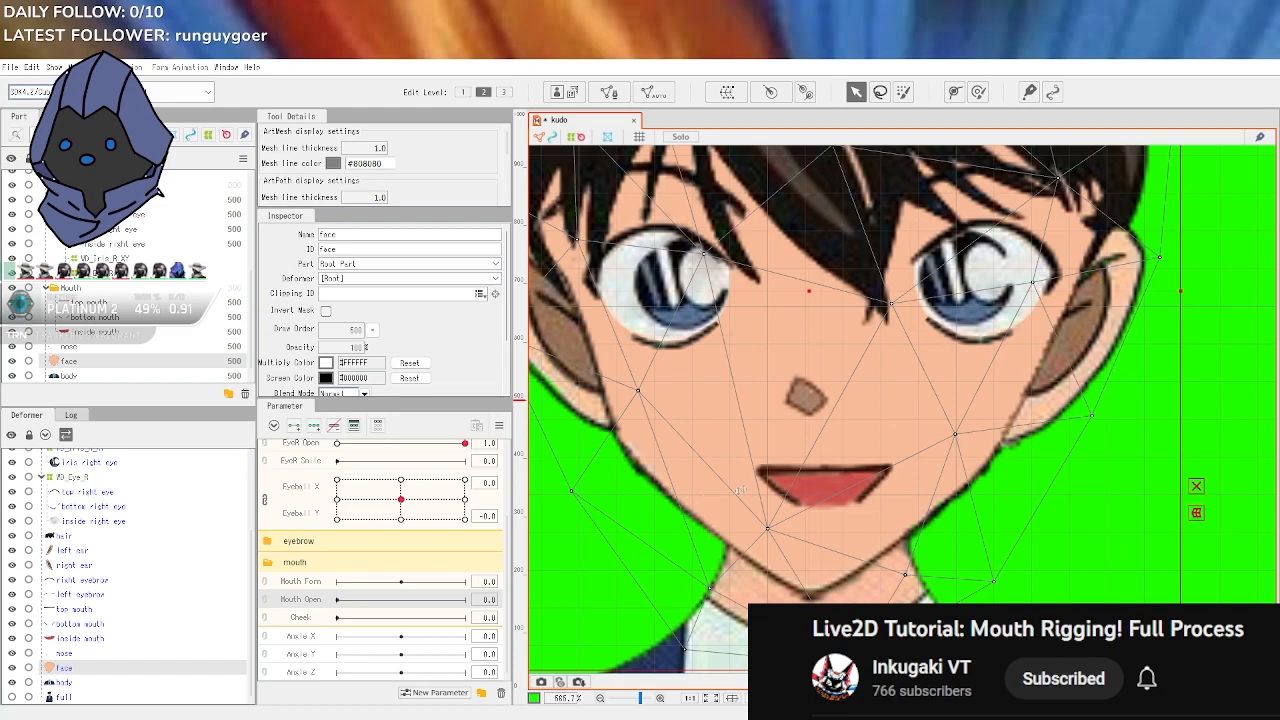
Reopen the top mouth mesh for manual editing and erase all of its mesh points
scroll(734, 493, up, 5)
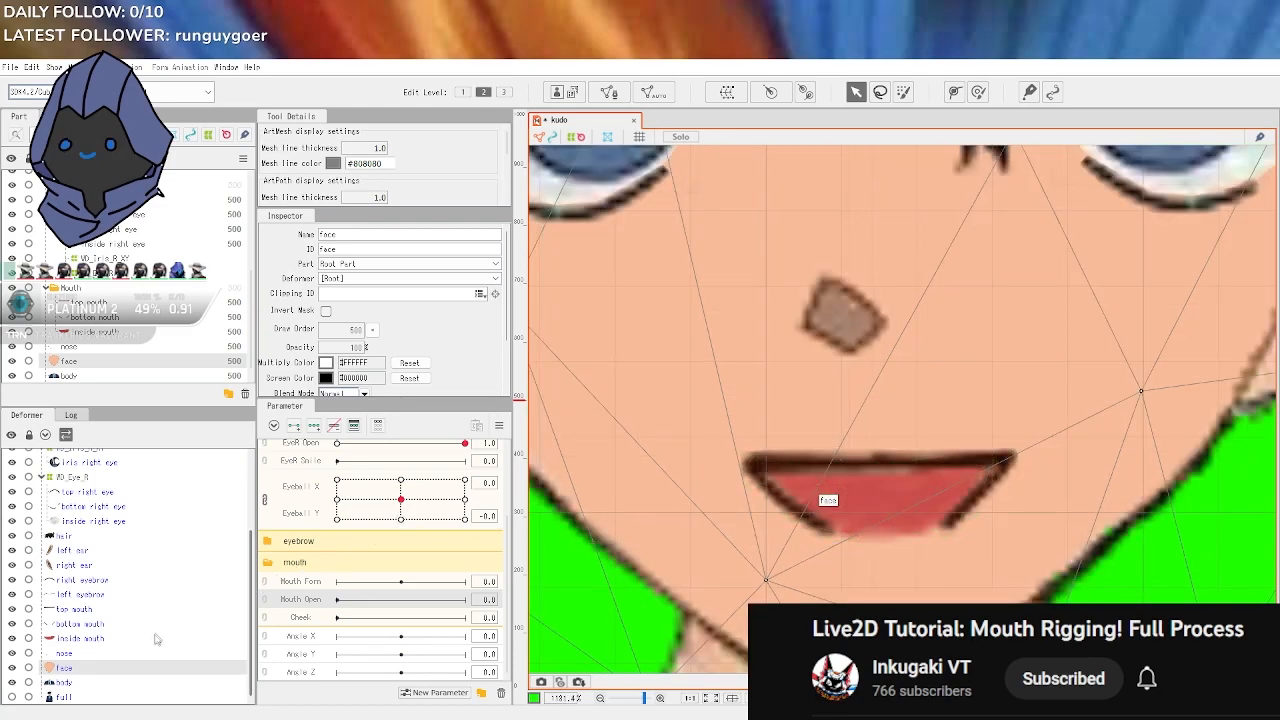
click(75, 608)
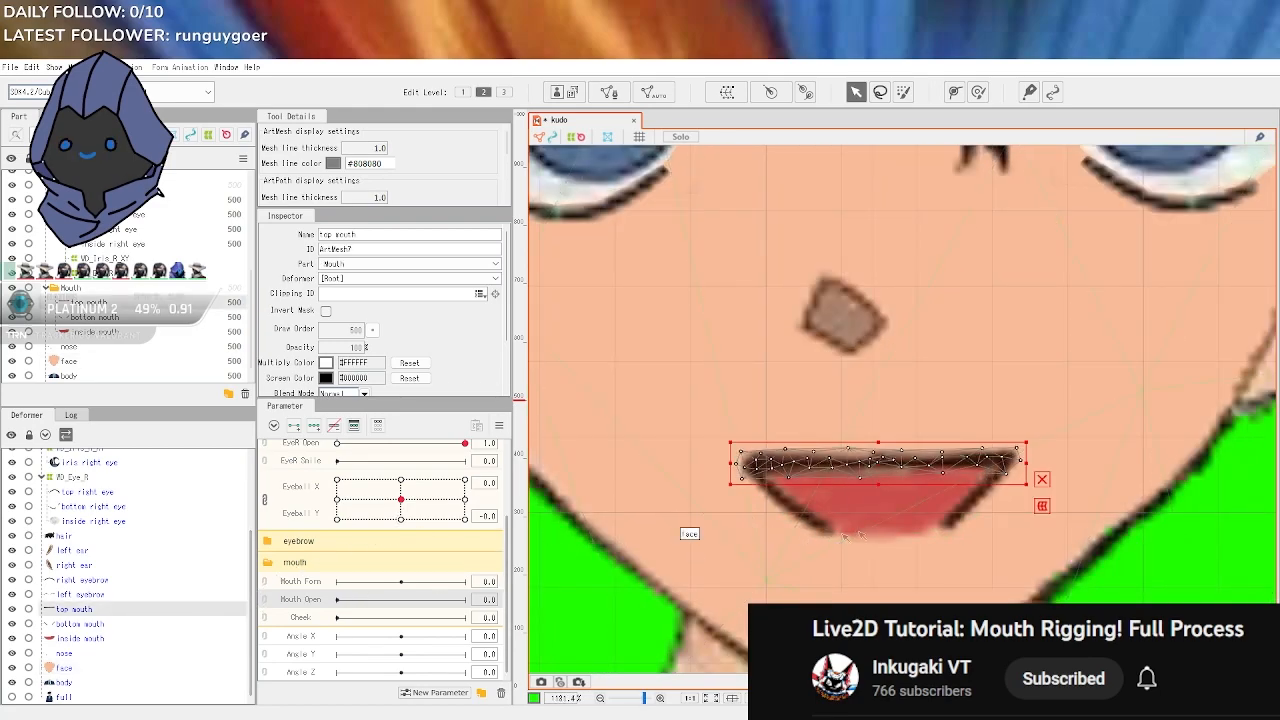
scroll(705, 510, up, 2)
scroll(705, 510, up, 2)
scroll(838, 503, down, 3)
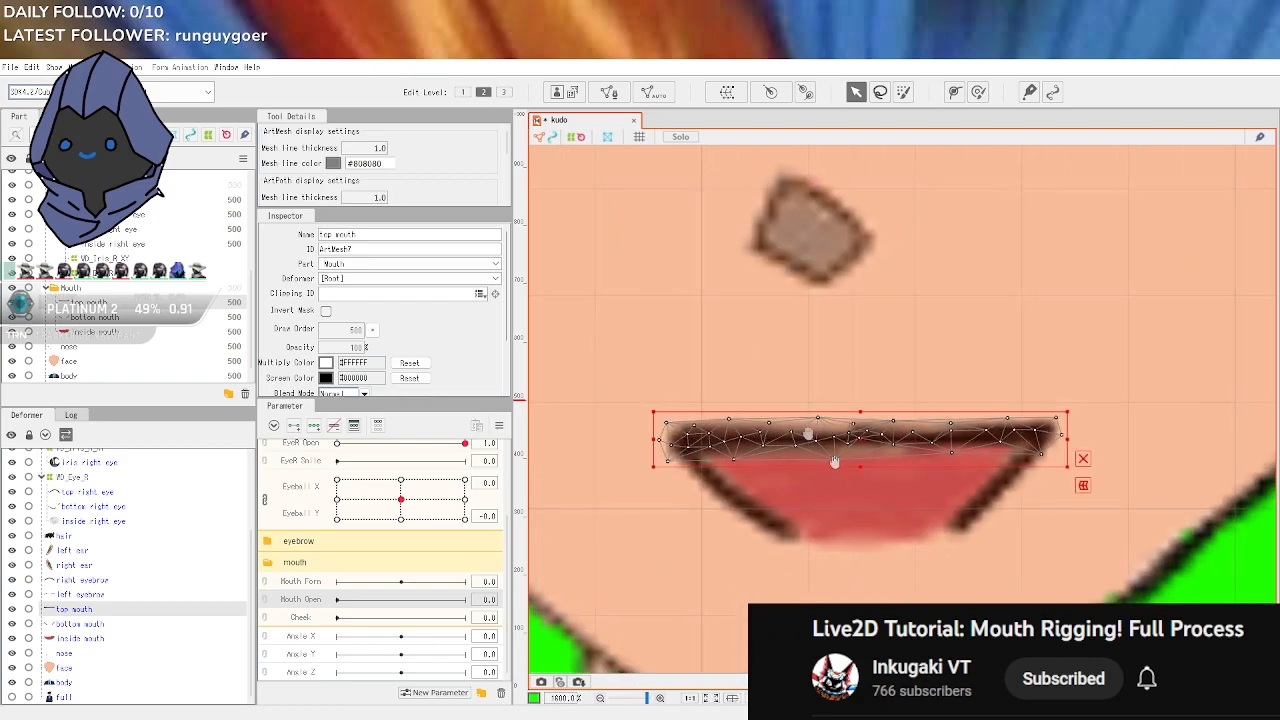
click(609, 92)
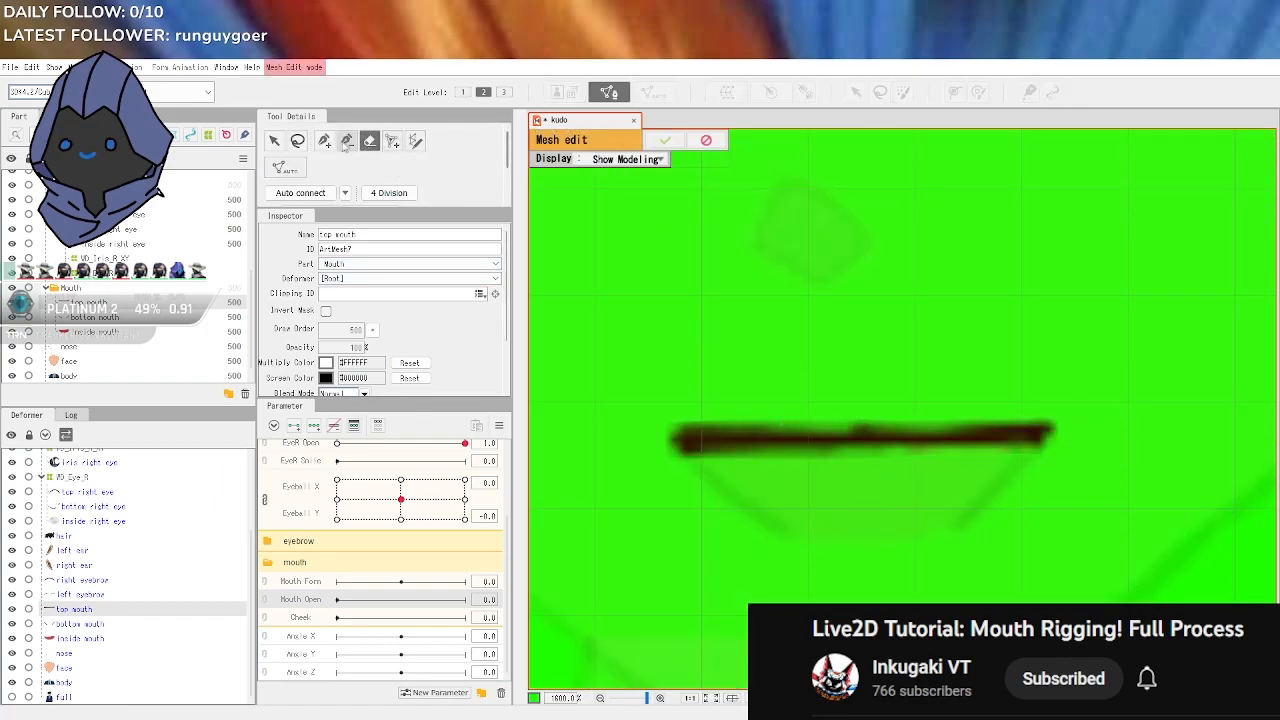
Place new outline mesh points along the top mouth line's upper edge and around its right end
click(324, 140)
scroll(808, 434, up, 3)
scroll(808, 436, down, 2)
click(679, 406)
click(808, 404)
click(966, 405)
click(996, 409)
click(998, 436)
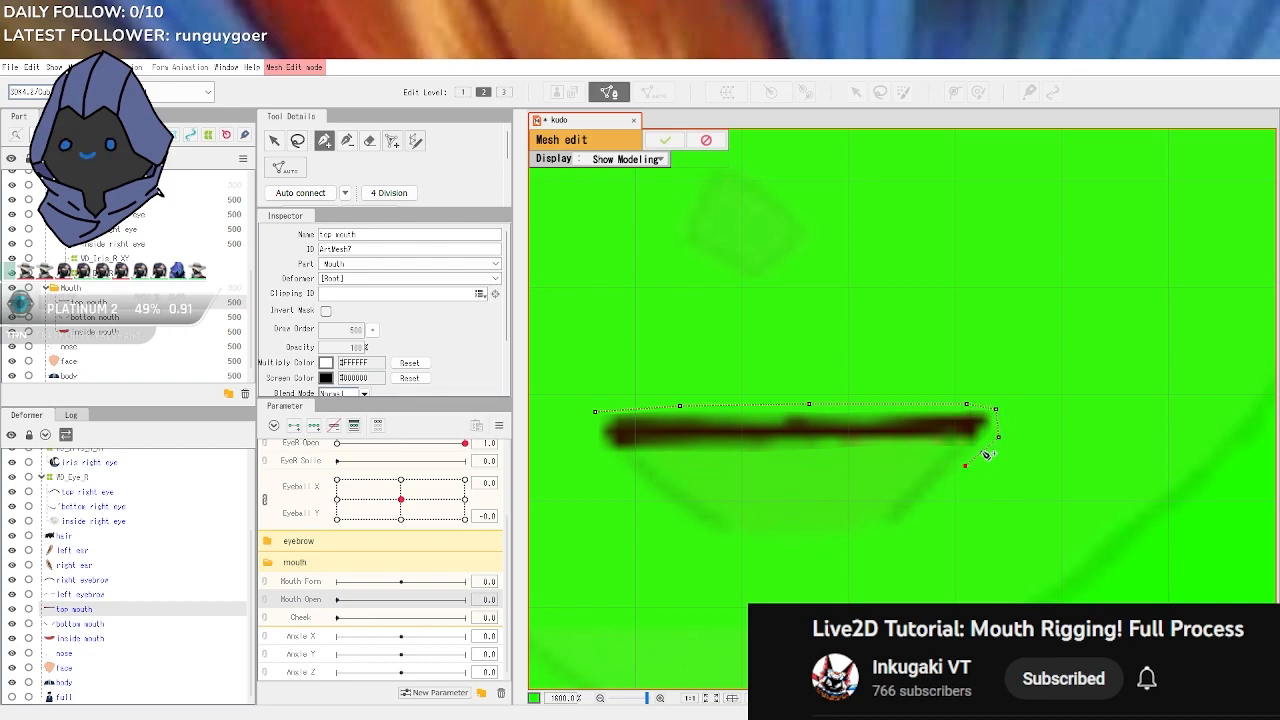
Remove the misplaced outline point near the line's right end and complete the outline along the top mouth line's lower edge
click(347, 140)
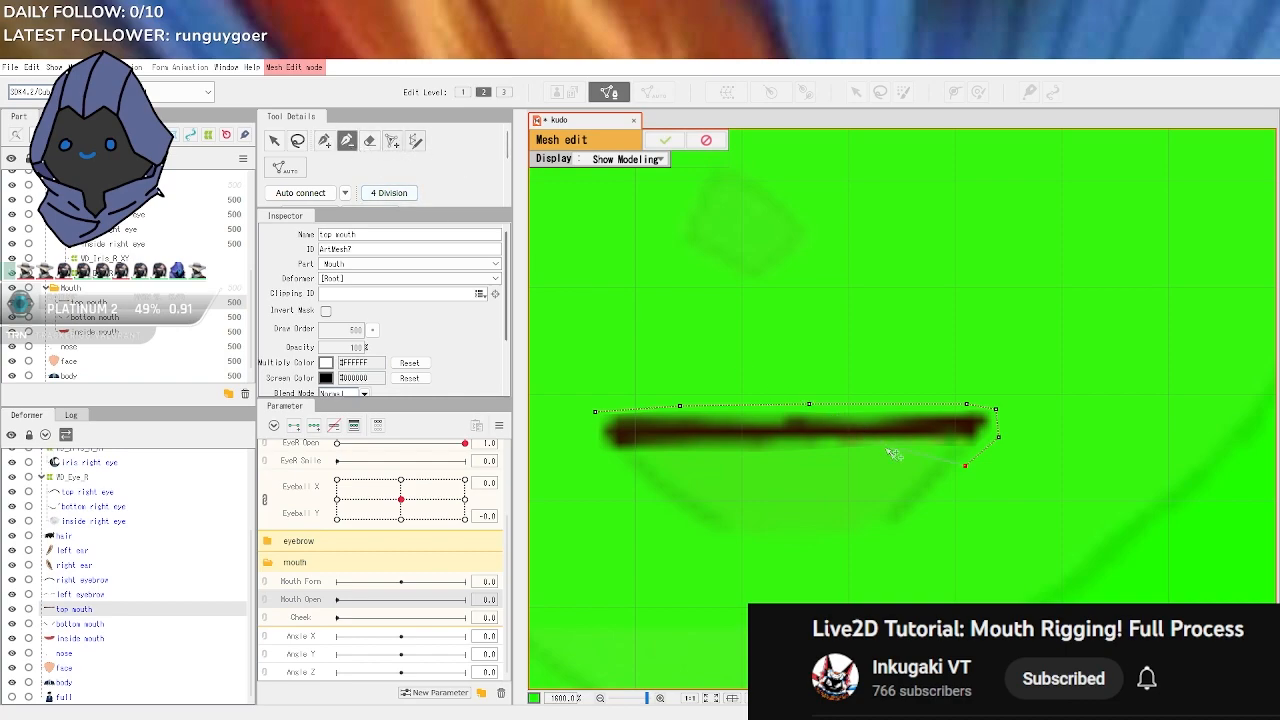
click(965, 466)
click(324, 141)
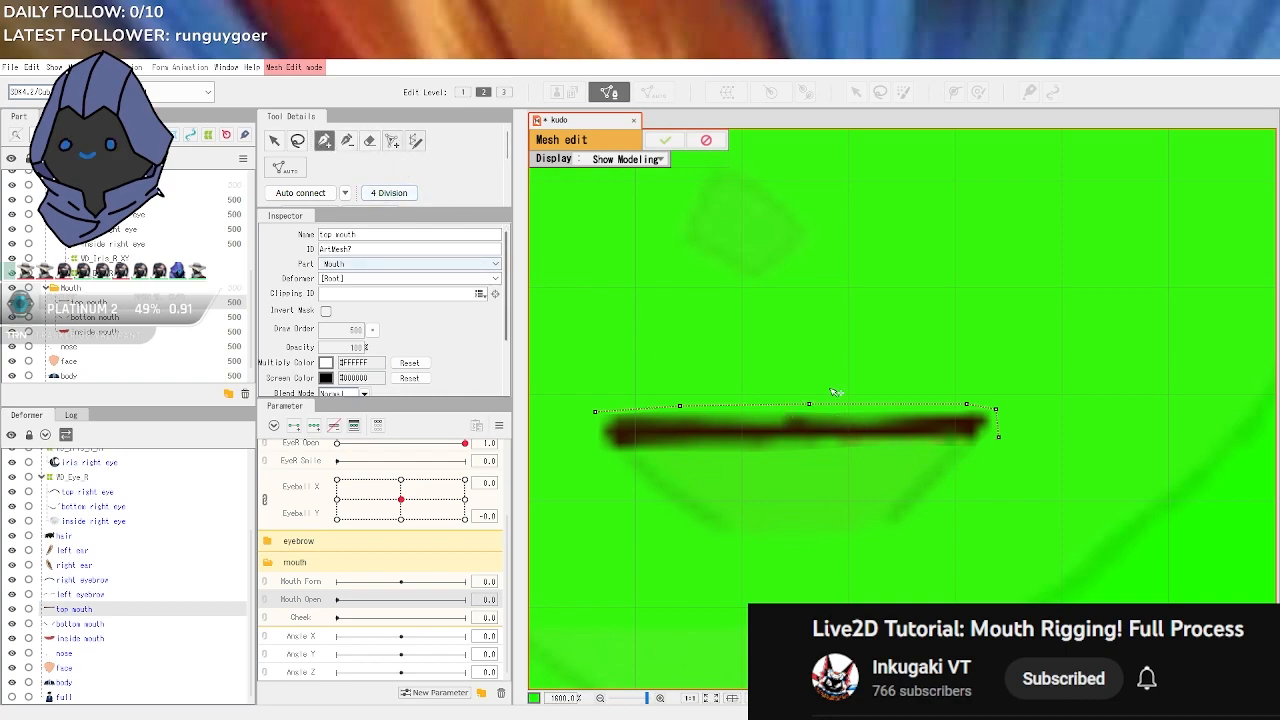
click(999, 439)
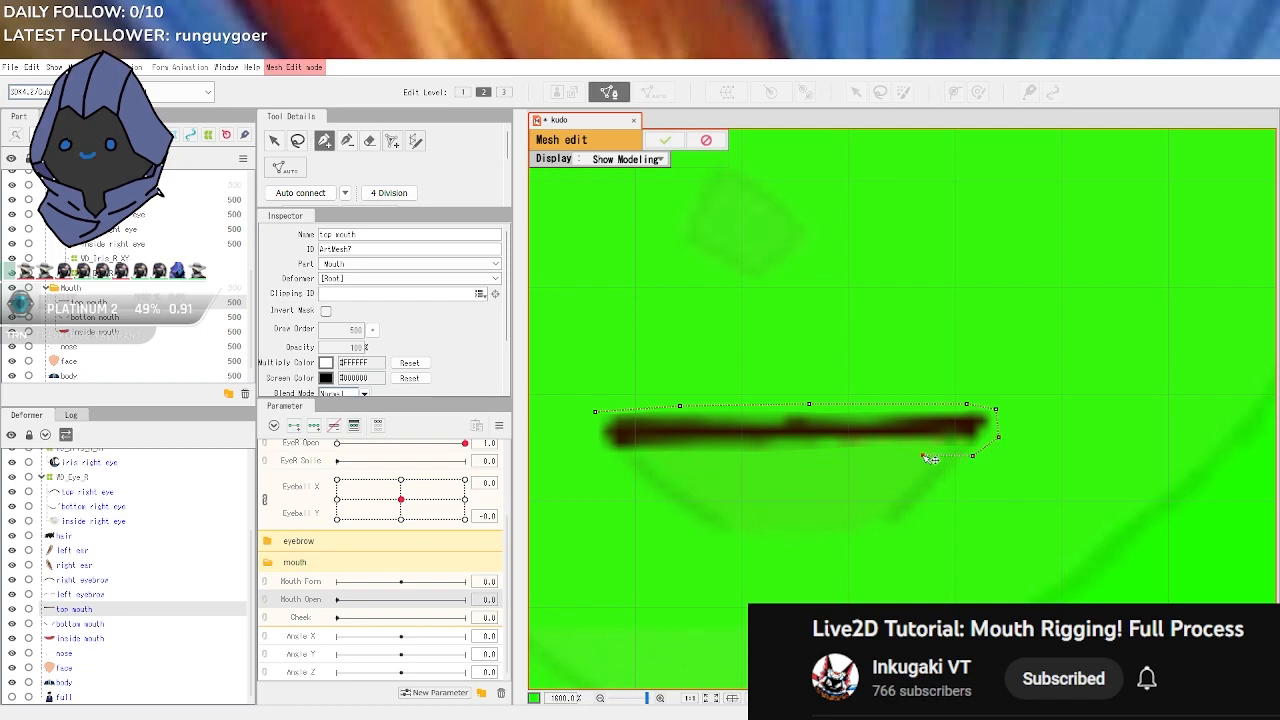
click(596, 460)
Try to surround the top mouth's outline with a second, wider ring of mesh points
click(677, 396)
click(808, 393)
click(1000, 398)
click(1008, 441)
click(592, 404)
Try to add an inner ring of mesh points following the dark edge of the top mouth line
click(680, 420)
click(812, 420)
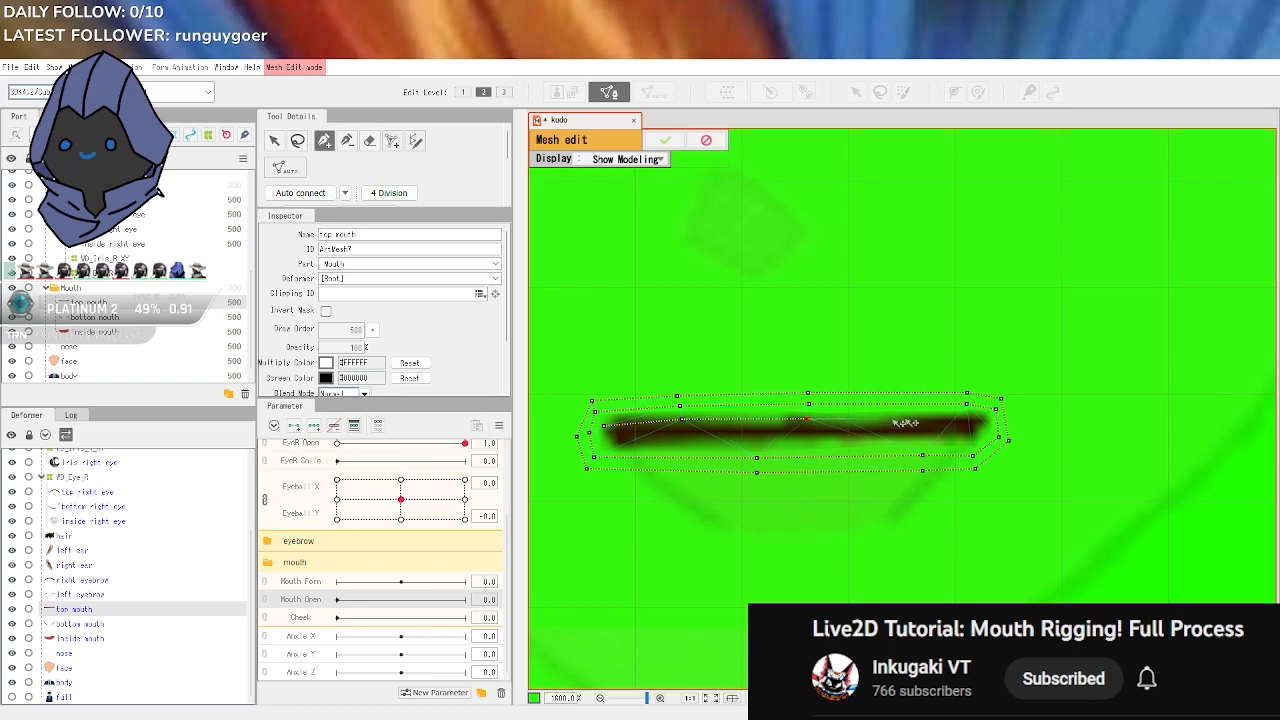
click(966, 418)
click(979, 433)
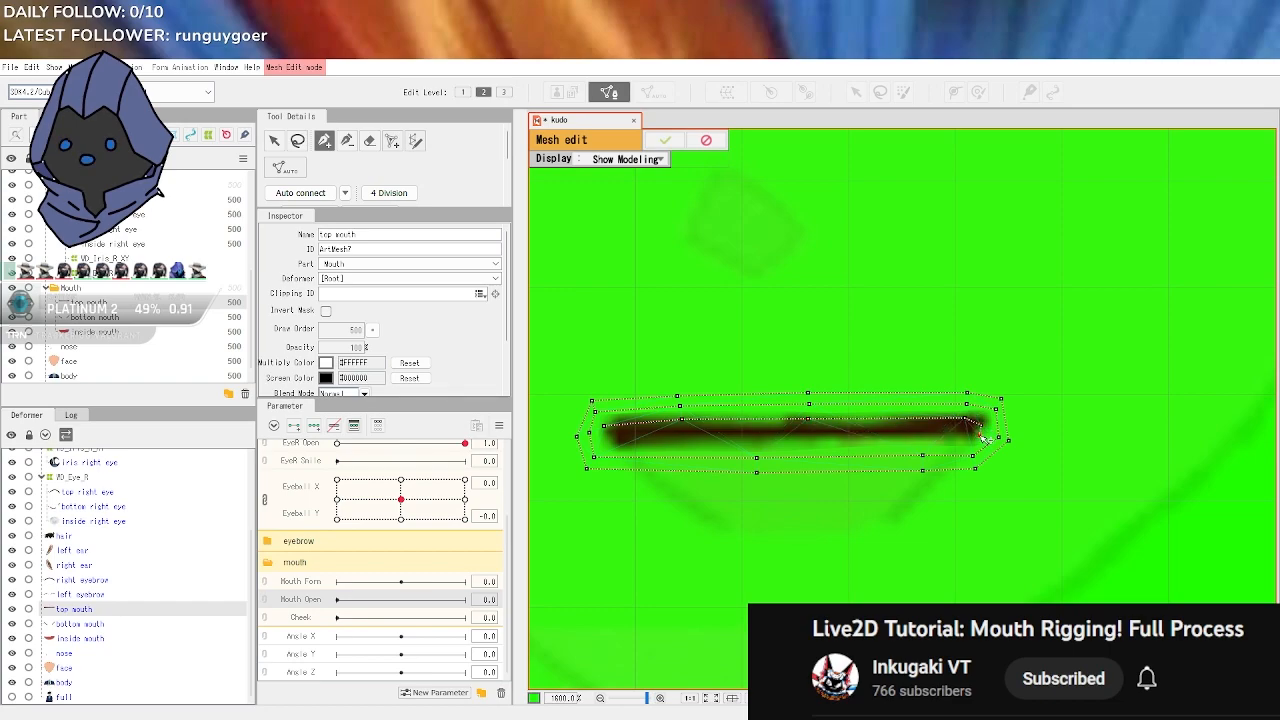
click(918, 440)
click(757, 440)
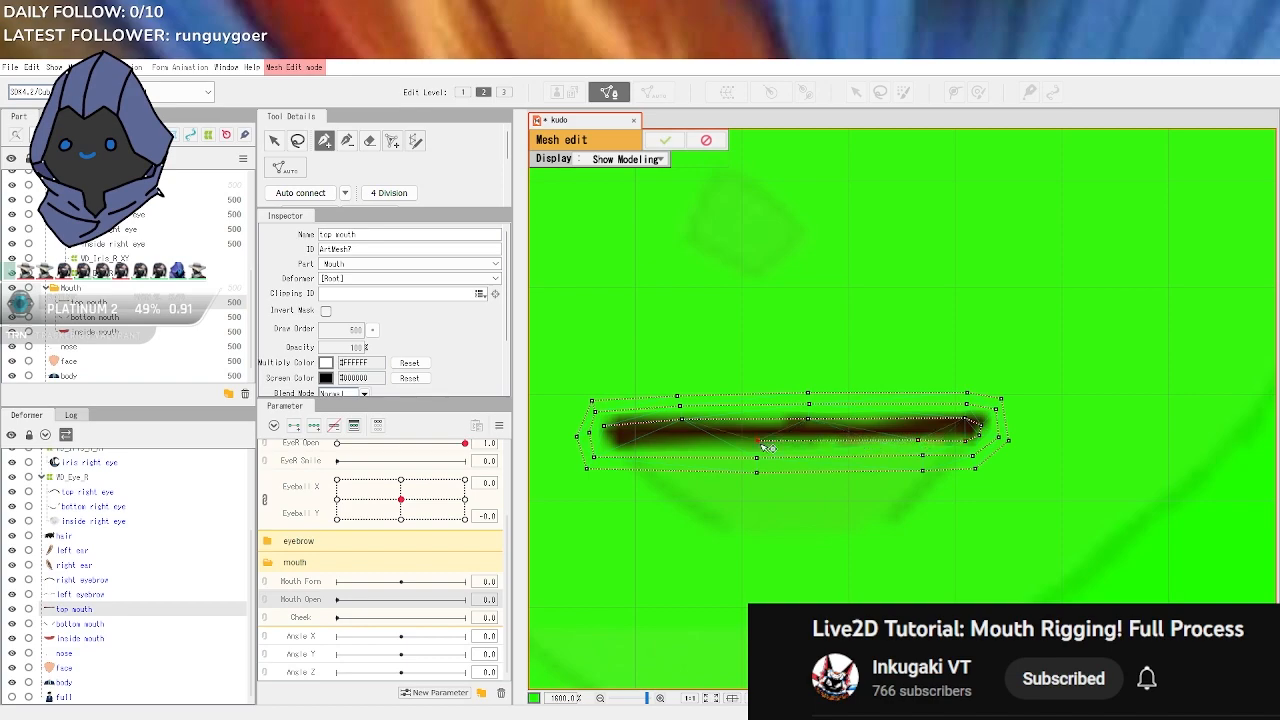
click(604, 428)
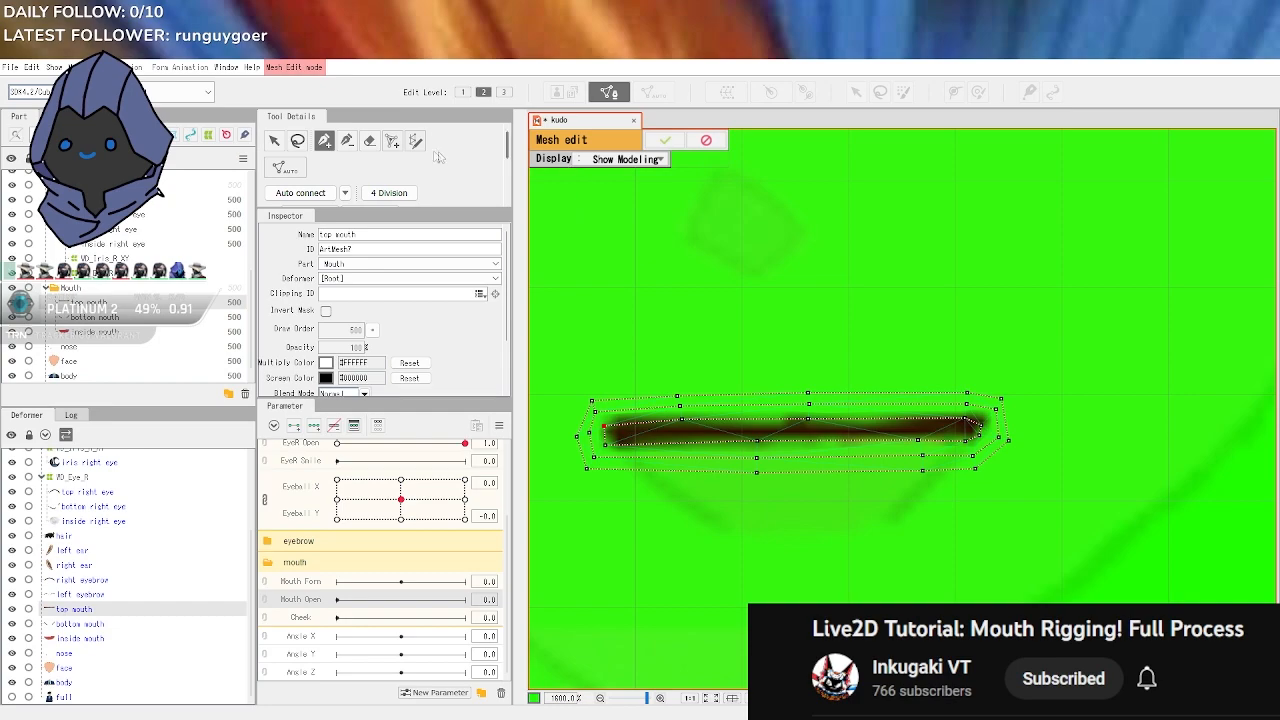
Try to fill the three top mouth rings with dense interior mesh points, and undo the fill
click(392, 141)
click(682, 434)
click(749, 427)
click(724, 410)
click(655, 417)
click(630, 431)
click(707, 447)
click(766, 414)
click(828, 433)
click(866, 451)
click(913, 409)
click(954, 450)
click(908, 426)
click(949, 402)
click(942, 421)
click(937, 456)
click(981, 413)
click(992, 424)
click(891, 416)
click(876, 446)
click(850, 420)
click(790, 430)
click(820, 428)
click(694, 425)
click(660, 420)
click(624, 408)
click(665, 432)
click(638, 445)
click(637, 421)
click(626, 441)
click(742, 438)
click(797, 428)
click(777, 447)
click(826, 415)
click(900, 450)
click(940, 425)
click(922, 439)
click(973, 425)
key(ctrl+z)
key(ctrl+z)
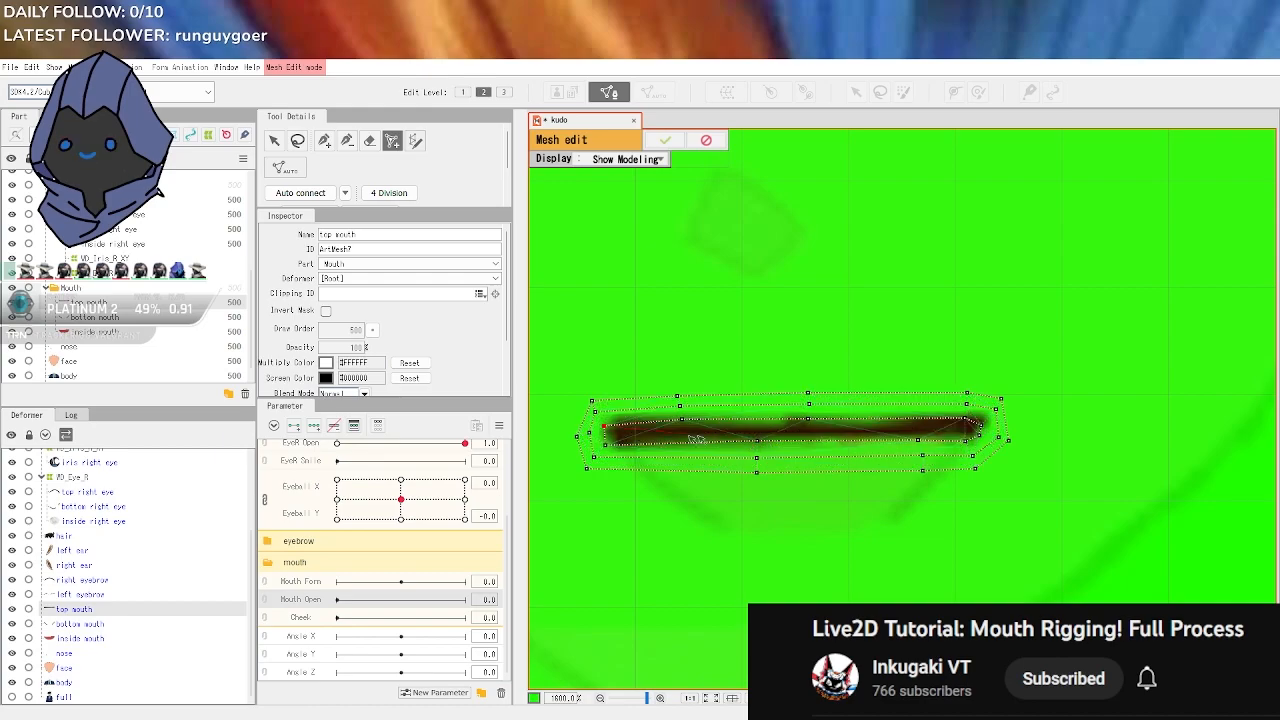
Try again to run connected mesh points along the middle of the top mouth line
click(630, 430)
click(682, 435)
click(749, 427)
click(827, 433)
click(898, 427)
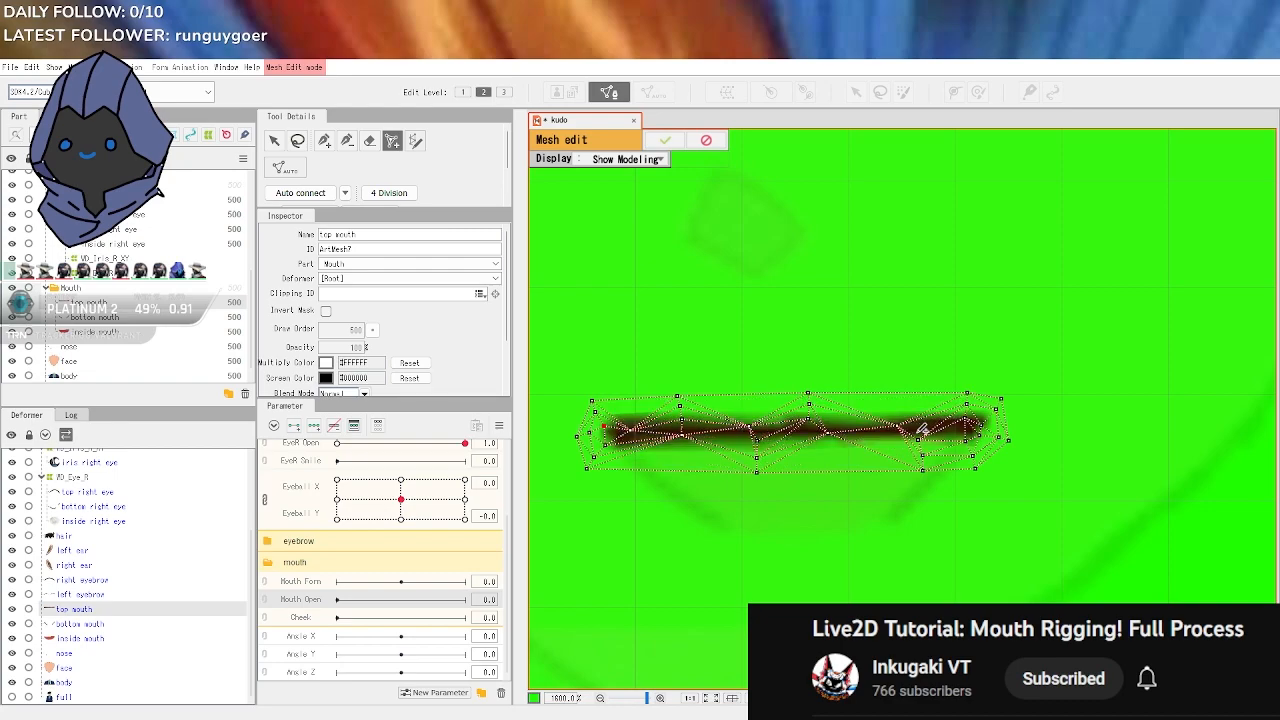
scroll(680, 432, up, 1)
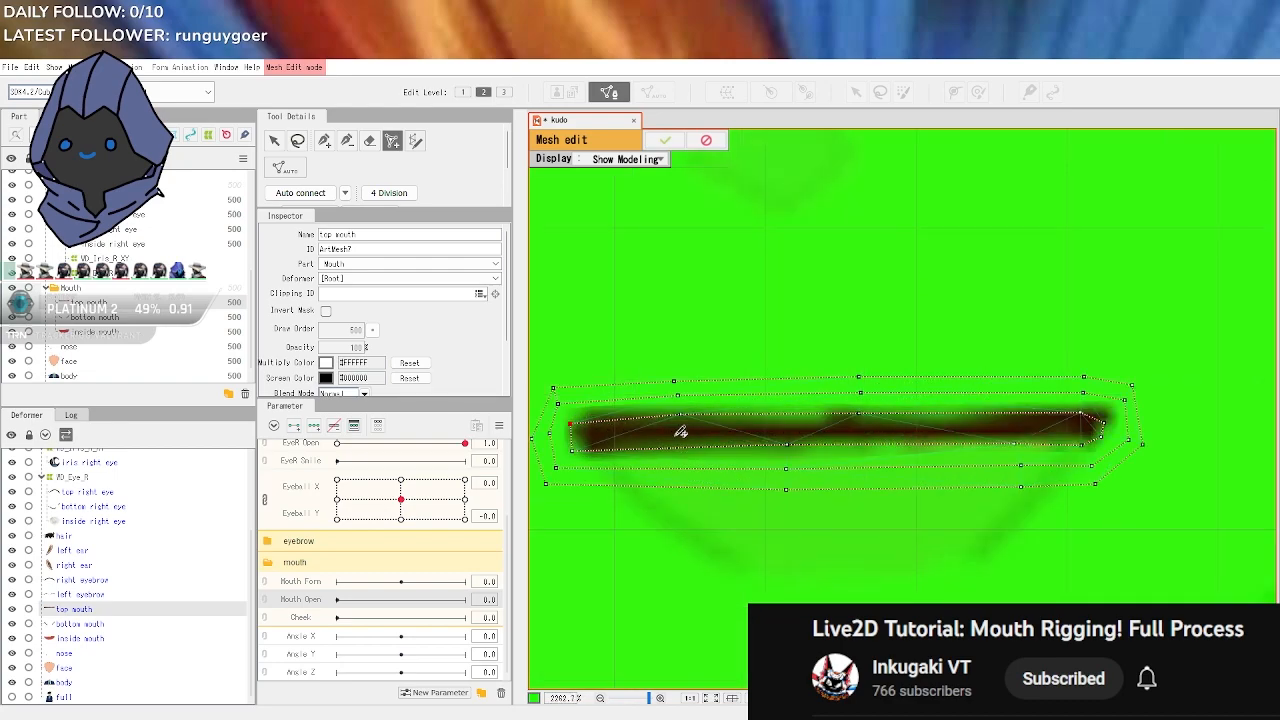
click(619, 432)
click(688, 435)
click(862, 432)
click(929, 438)
Undo the interior points and the extra inner and outer rings of the top mouth mesh
key(ctrl+z)
key(ctrl+z)
key(ctrl+z)
key(ctrl+z)
key(ctrl+z)
key(ctrl+z)
key(ctrl+z)
key(ctrl+z)
key(ctrl+z)
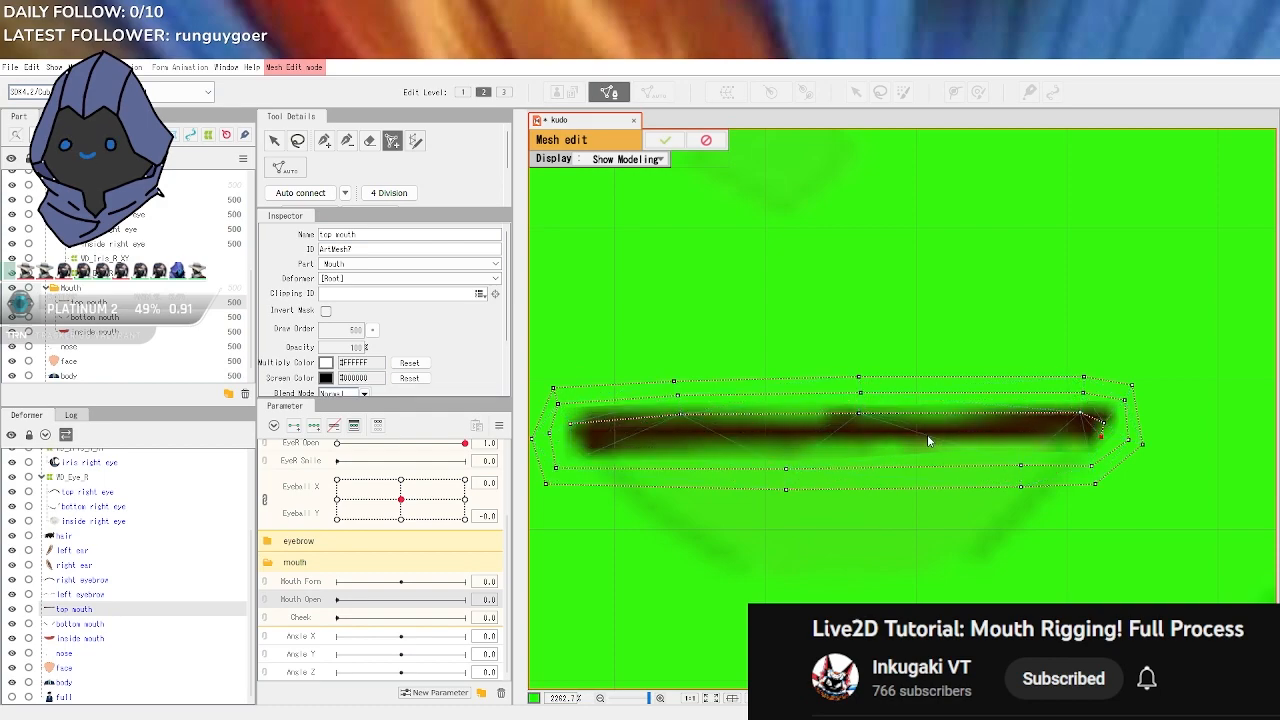
key(ctrl+z)
key(ctrl+z)
key(ctrl+z)
key(ctrl+z)
key(ctrl+z)
key(ctrl+z)
key(ctrl+z)
key(ctrl+z)
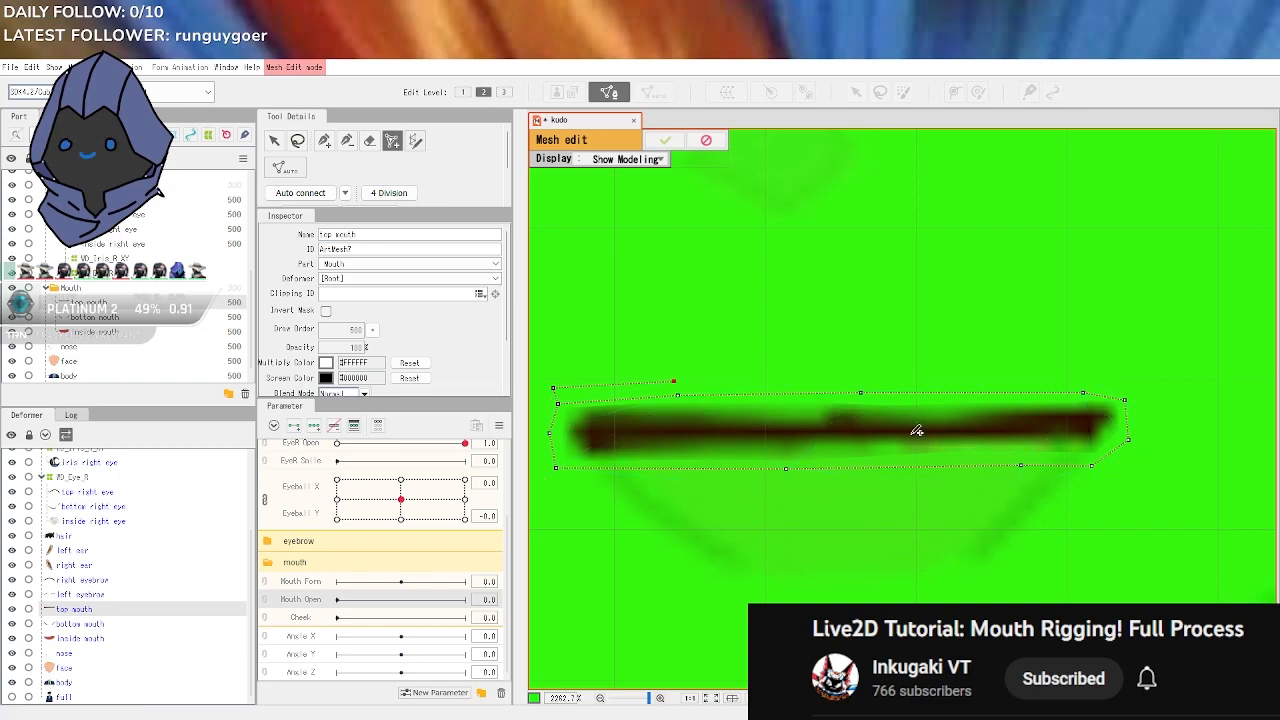
Fill the single top mouth outline with dense connected mesh points, apply the mesh and clear the selection
mouse_move(622, 428)
mouse_down()
mouse_move(952, 418)
mouse_move(1077, 430)
mouse_move(1059, 440)
mouse_move(942, 408)
mouse_move(737, 412)
mouse_move(839, 440)
mouse_move(974, 404)
mouse_move(1105, 430)
mouse_up()
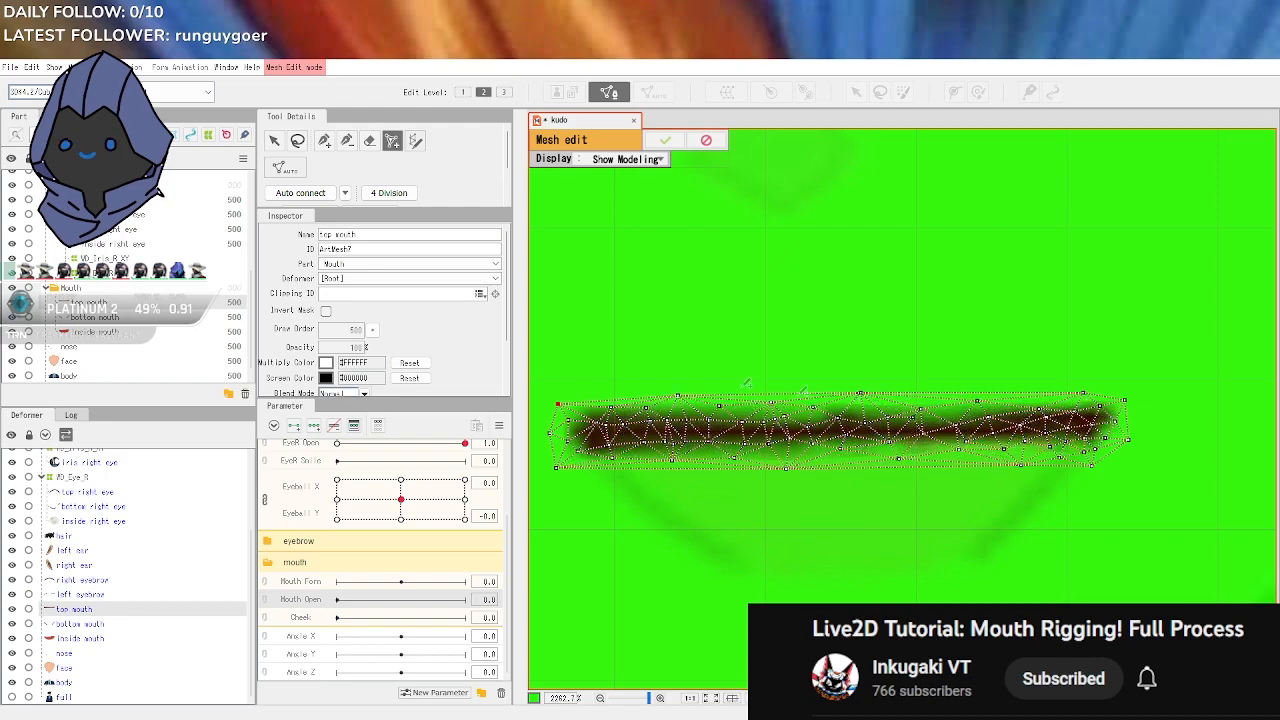
click(665, 140)
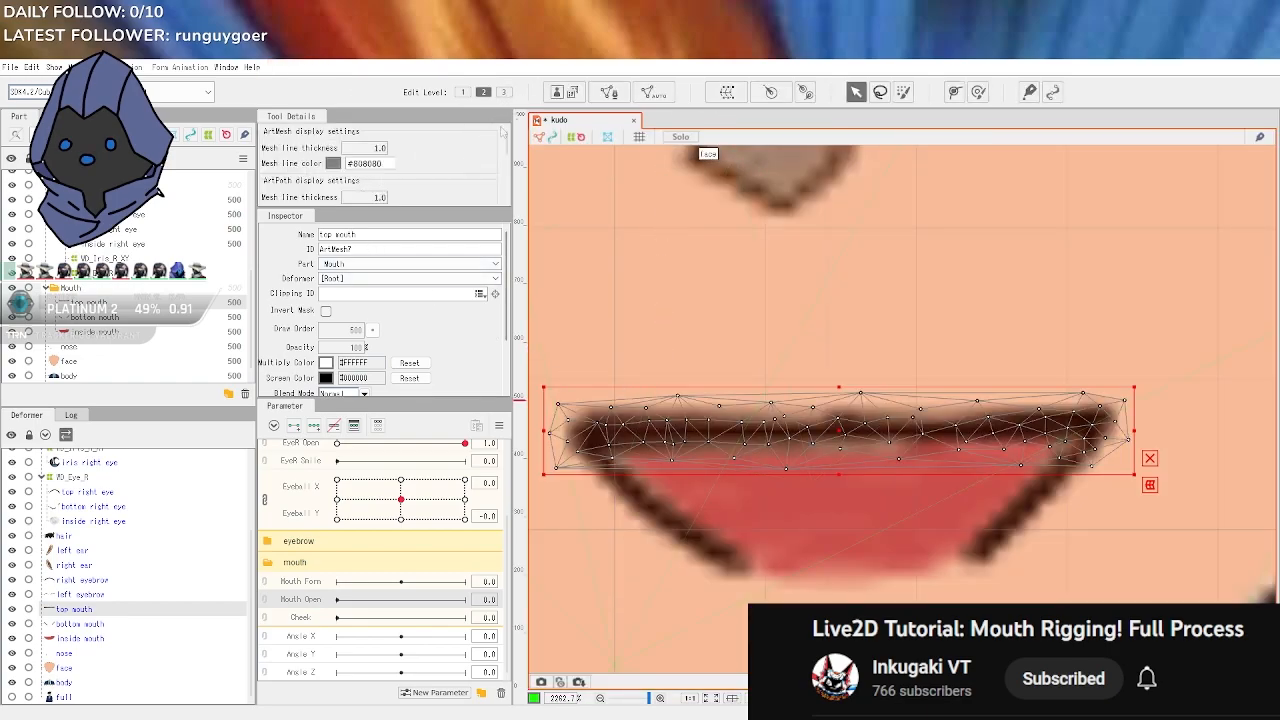
click(655, 399)
scroll(655, 399, down, 10)
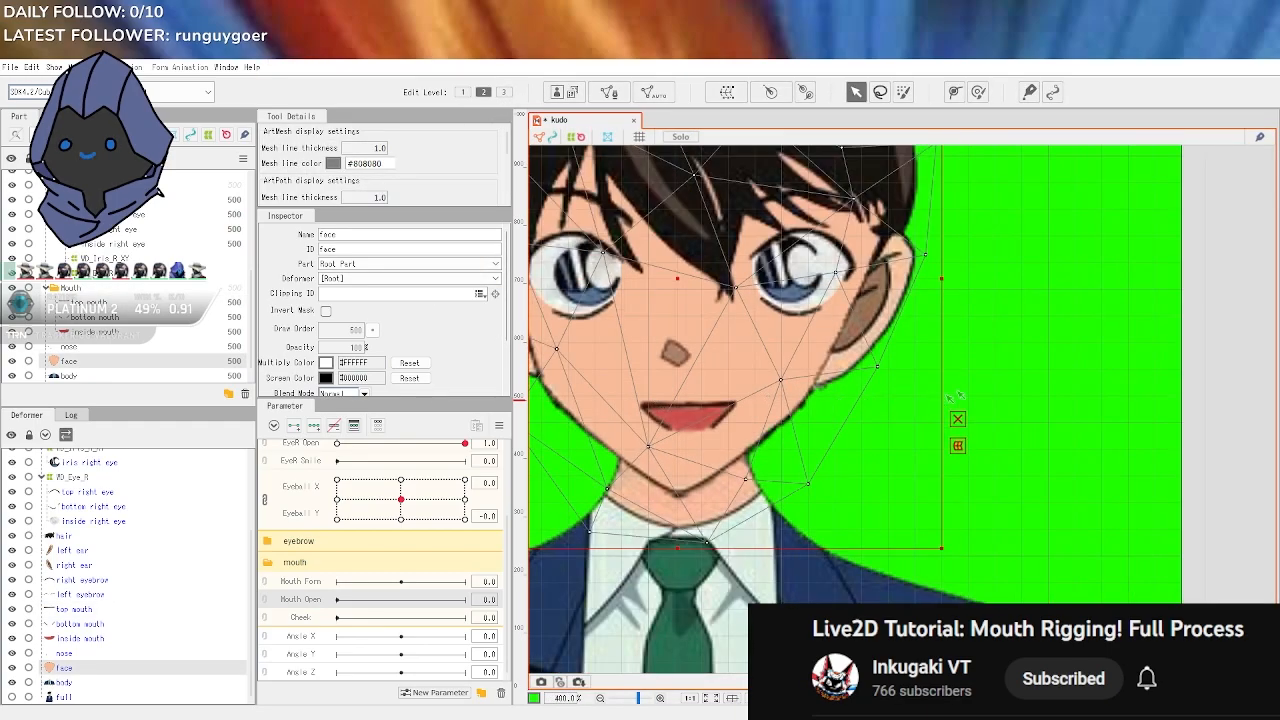
drag(997, 346, 1069, 410)
click(1095, 398)
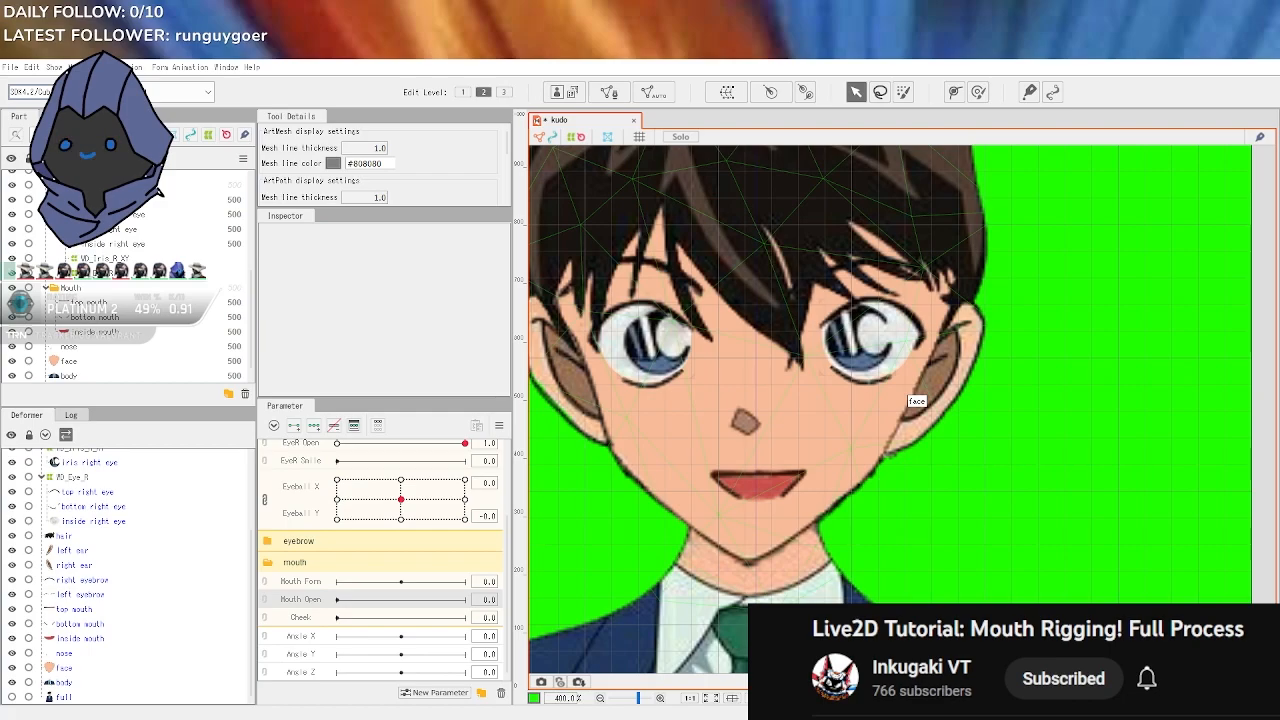
Add two keys to the Mouth Open parameter for the top mouth and set Mouth Open to 0.0
scroll(734, 463, up, 2)
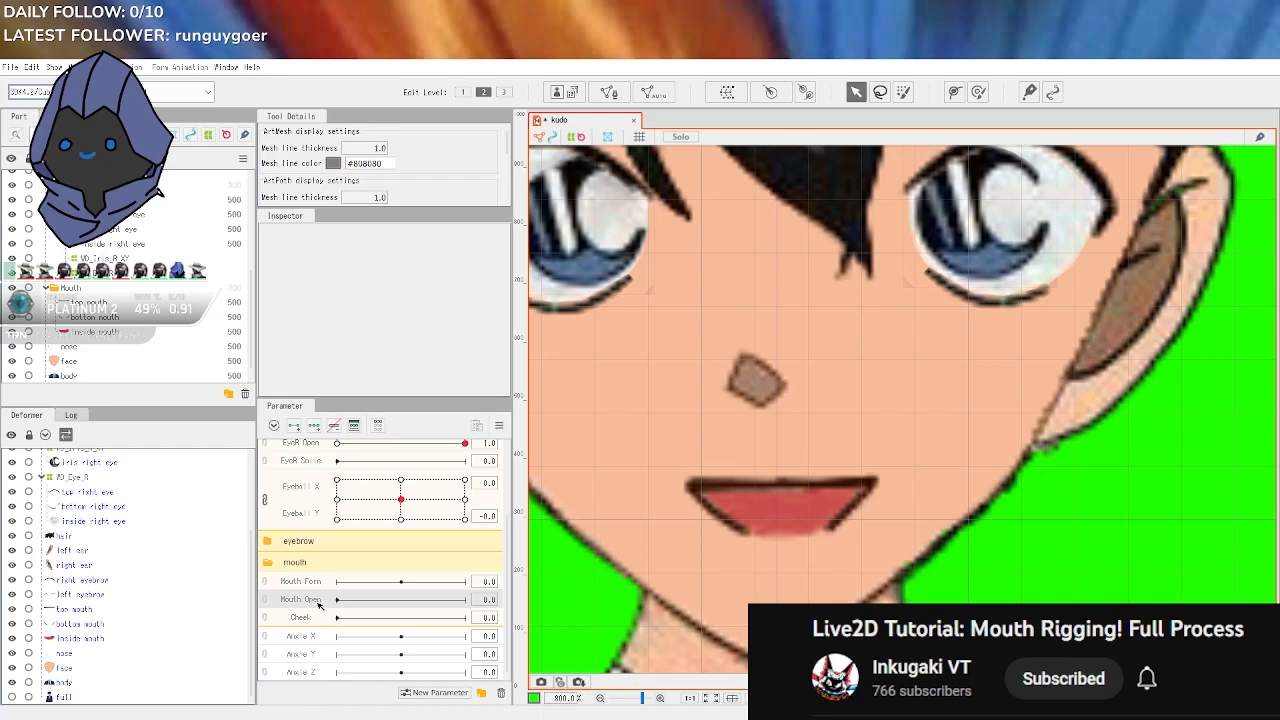
mouse_move(338, 600)
mouse_down()
mouse_move(414, 601)
mouse_move(318, 603)
mouse_up()
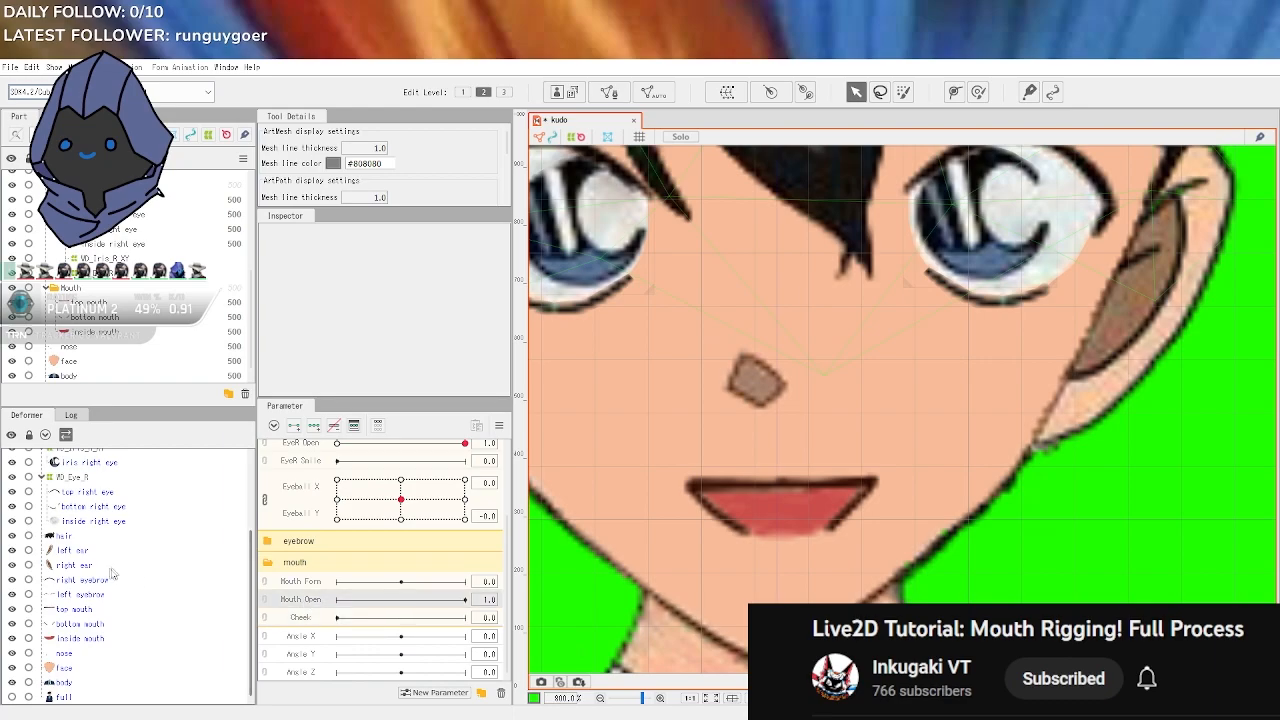
click(95, 611)
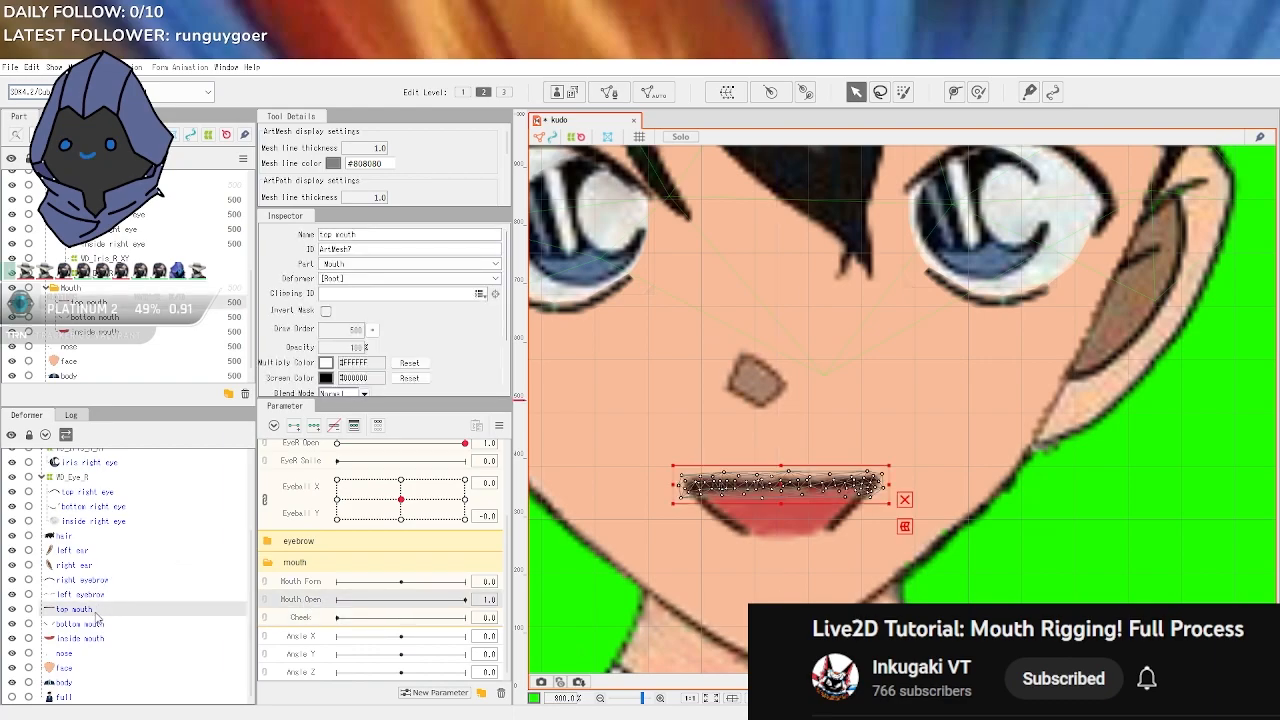
click(294, 427)
click(338, 601)
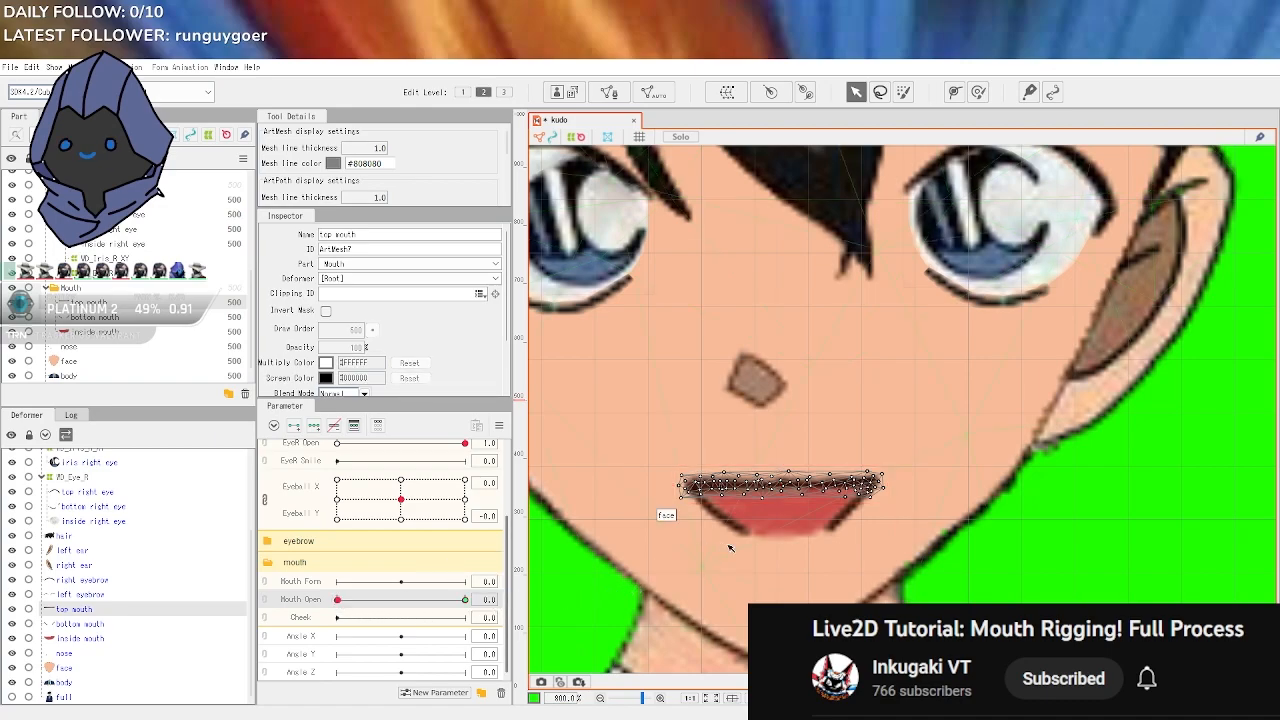
Add two keys to Mouth Open for the bottom mouth and keep the parameter at 0.0
scroll(755, 510, up, 2)
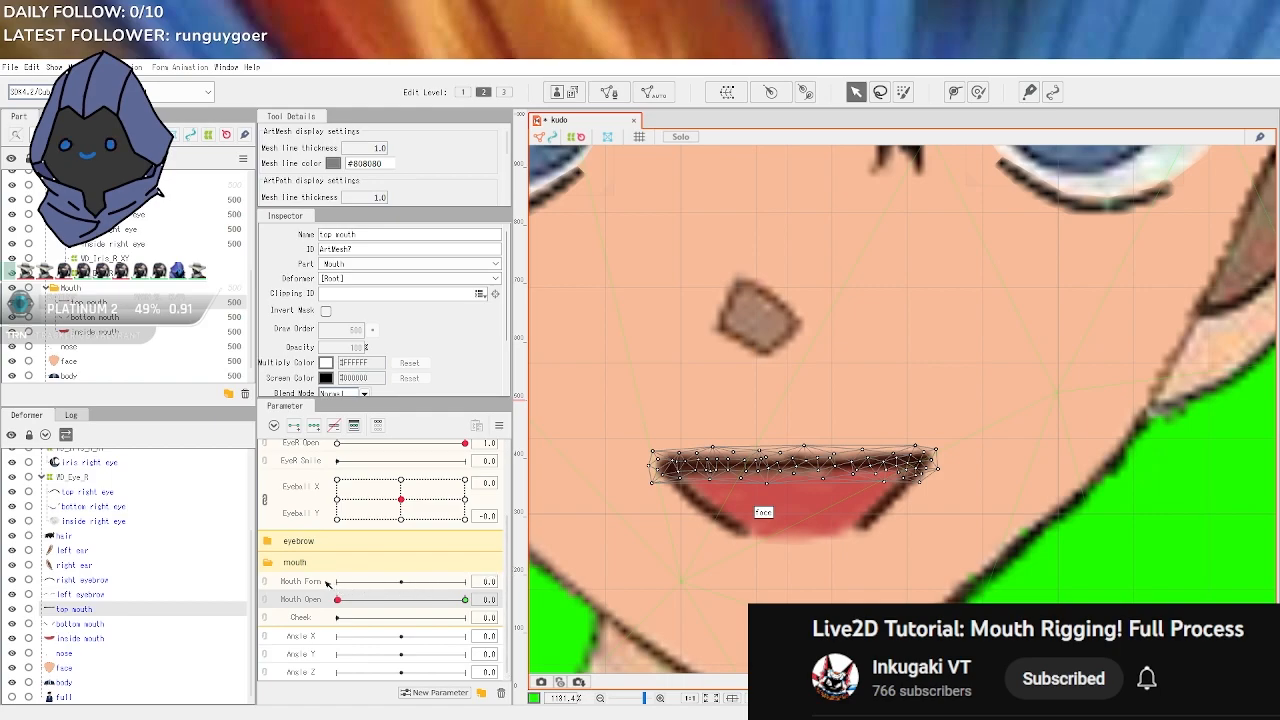
click(128, 624)
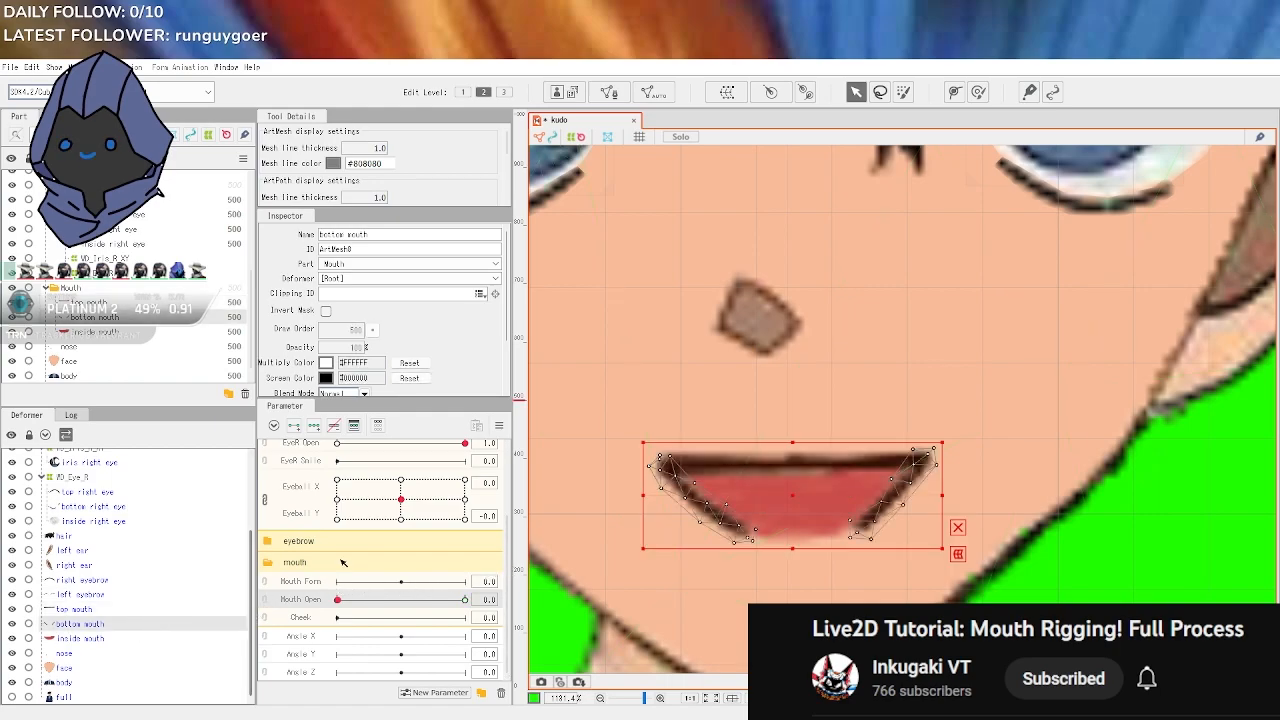
drag(338, 599, 485, 599)
click(337, 599)
click(690, 561)
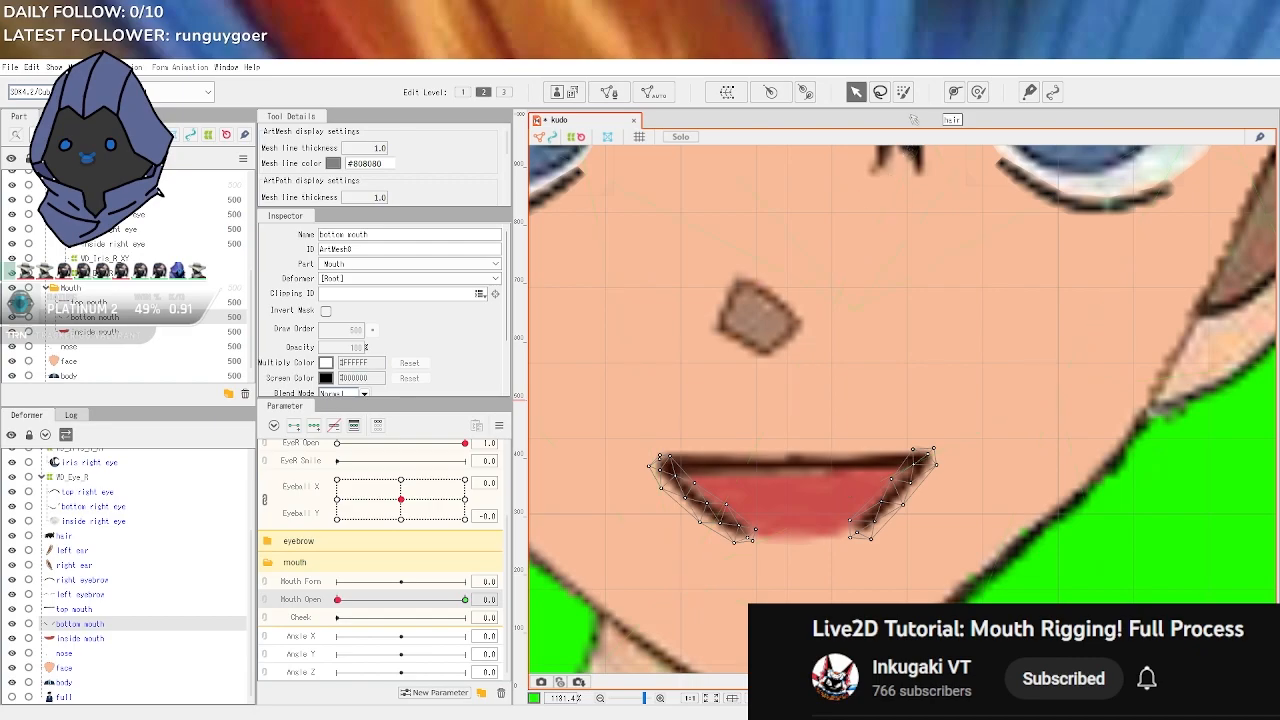
Create a four-point deform path along the bottom mouth, from its left corner through both inner line ends to its right corner
click(955, 92)
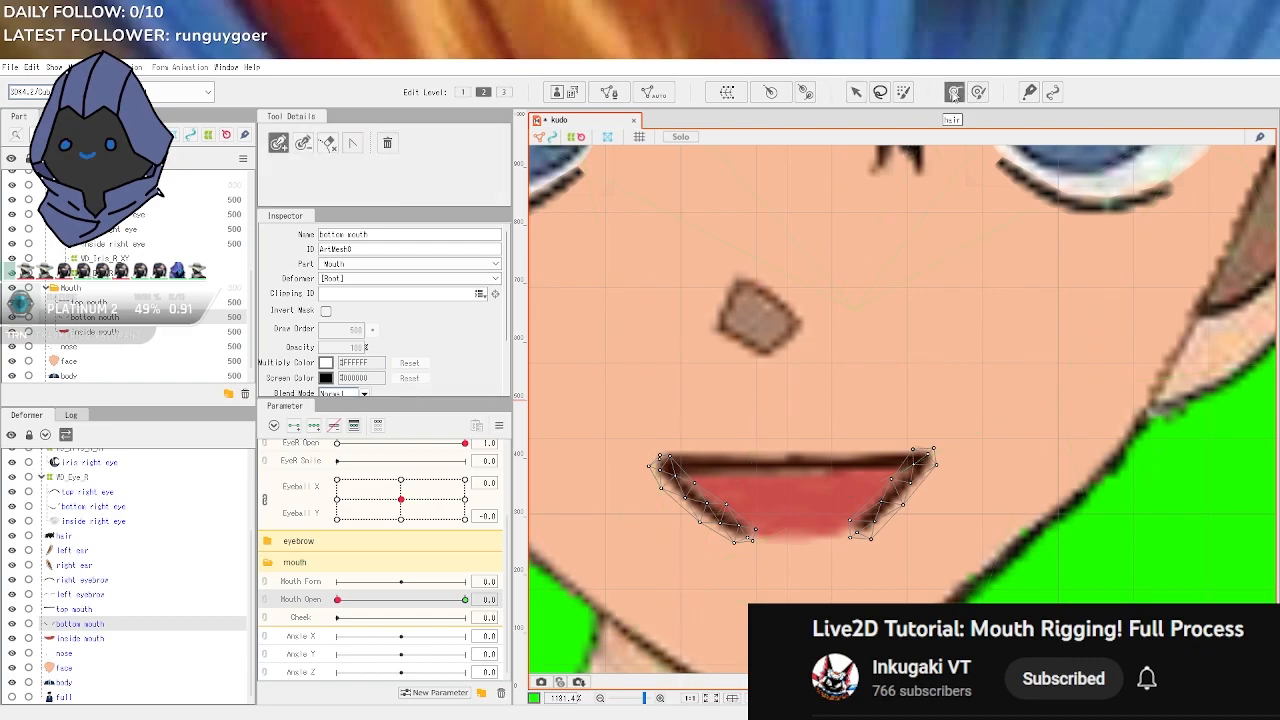
click(660, 465)
click(738, 530)
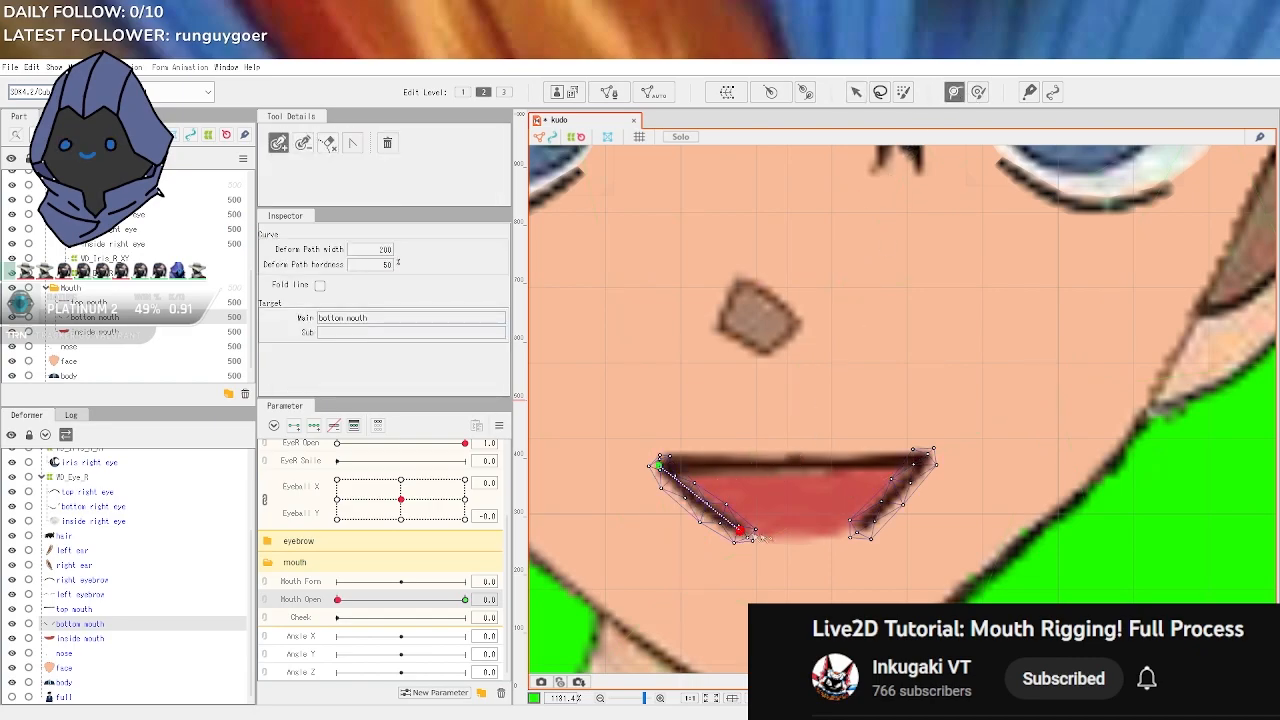
click(862, 528)
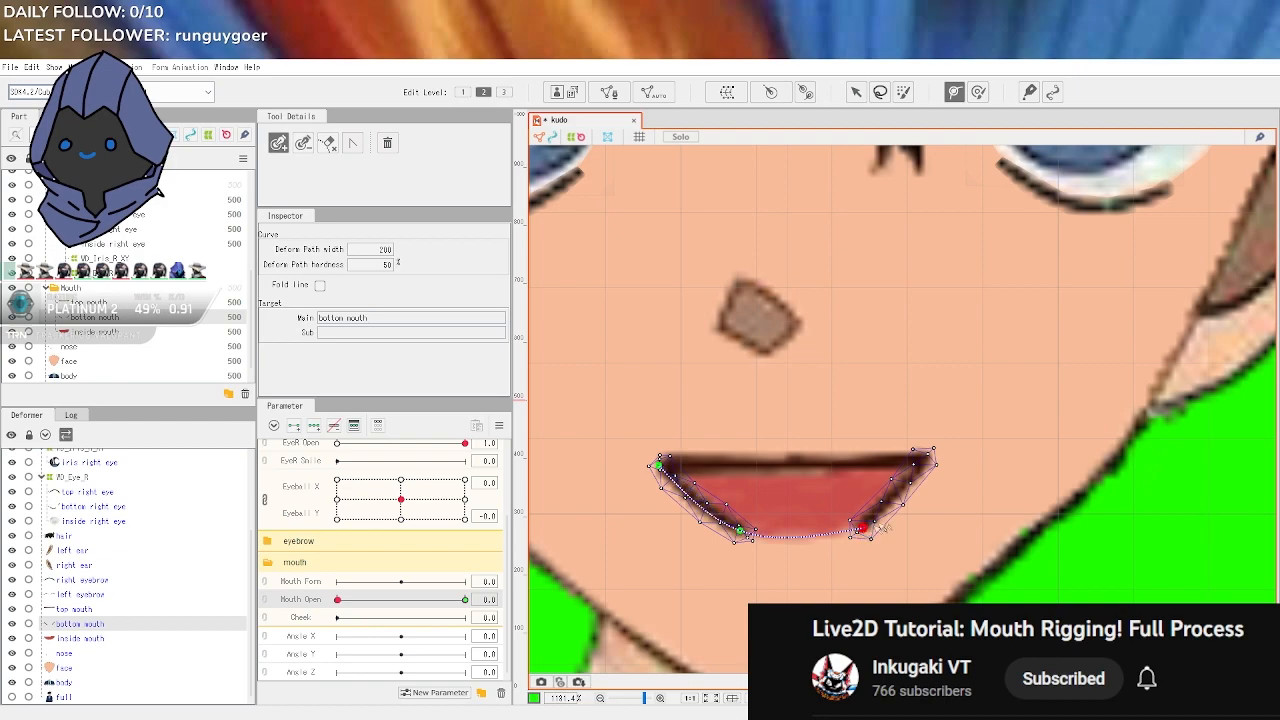
click(929, 463)
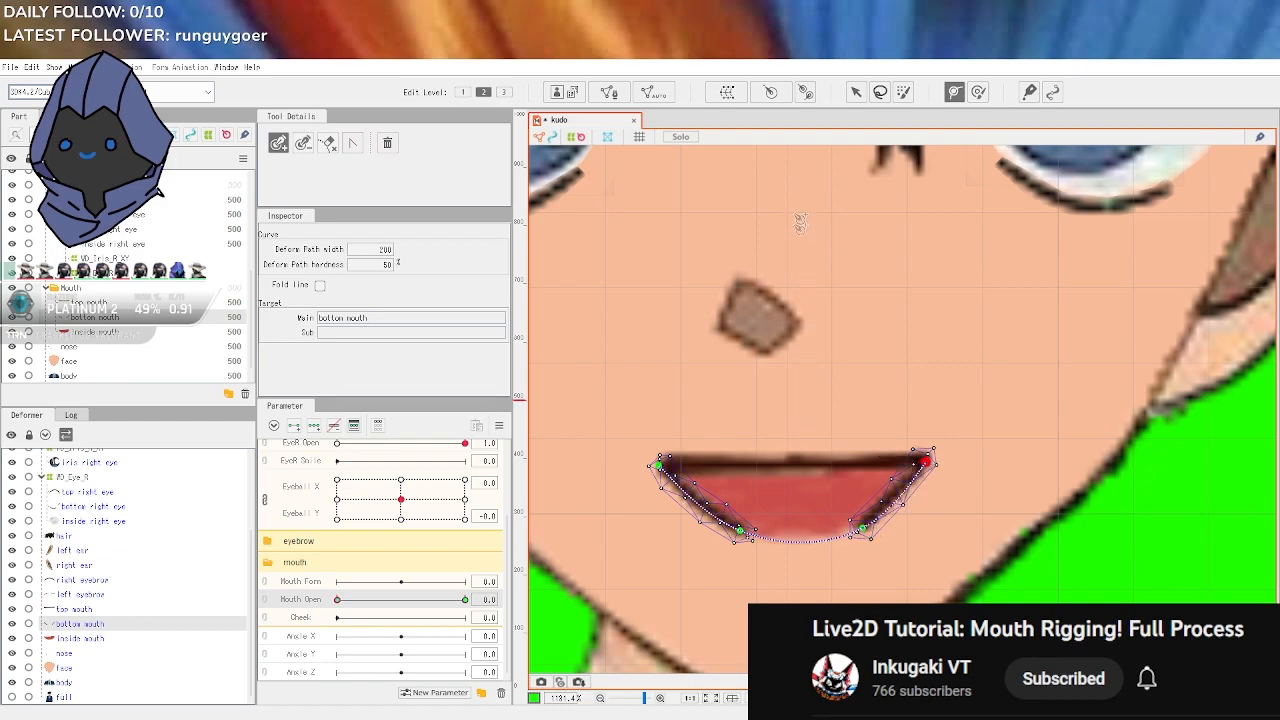
Raise the two middle path points to the top mouth line to close the bottom mouth, and test Mouth Open up to 1.0
click(856, 92)
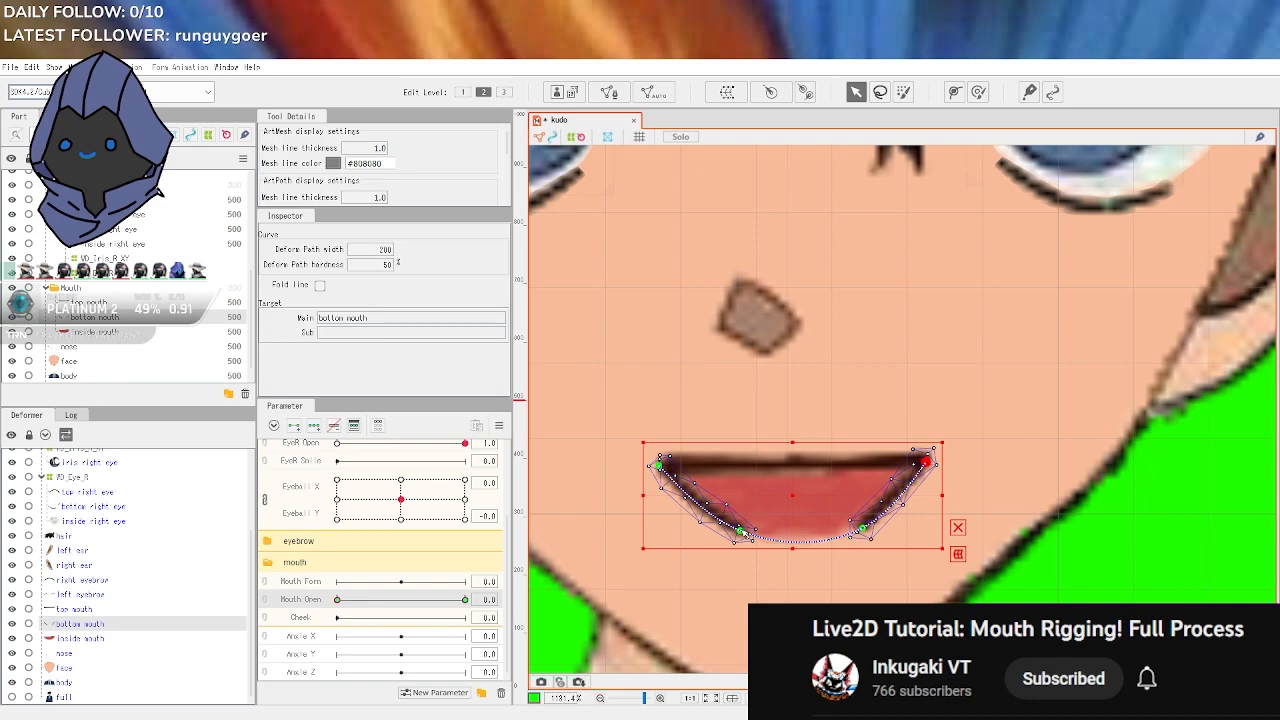
drag(740, 525, 752, 467)
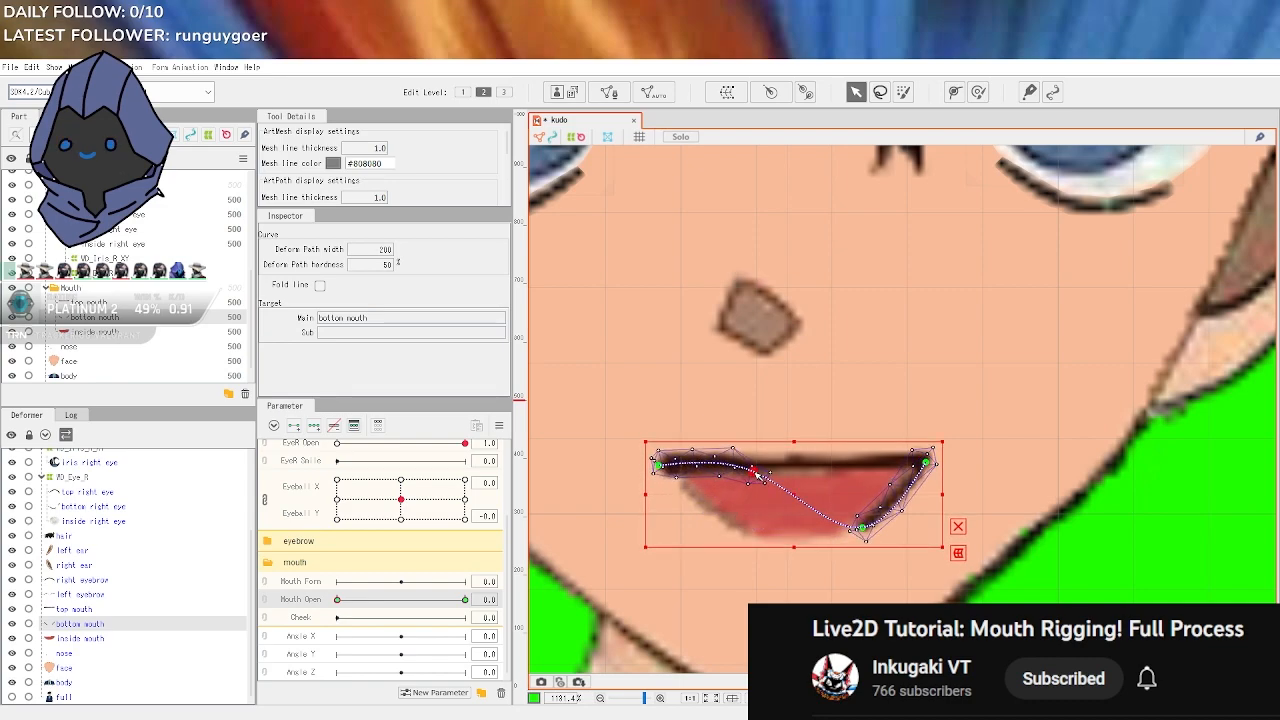
drag(862, 527, 756, 467)
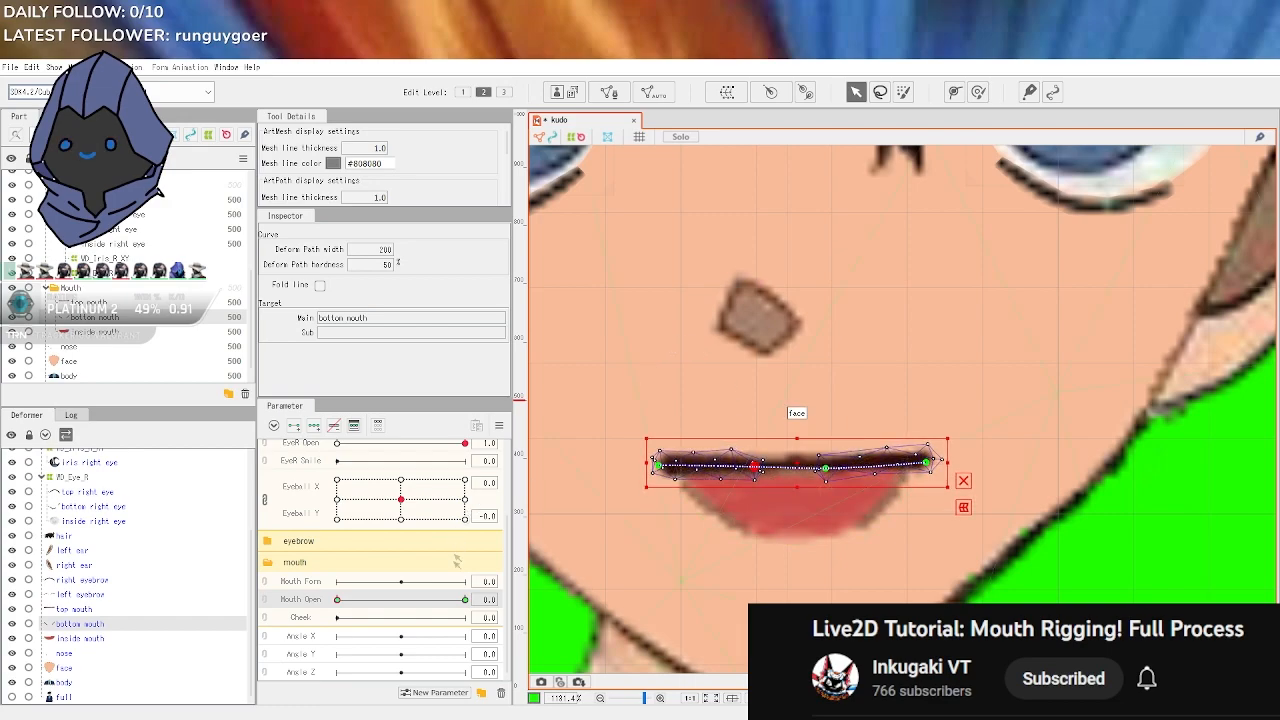
drag(417, 600, 518, 603)
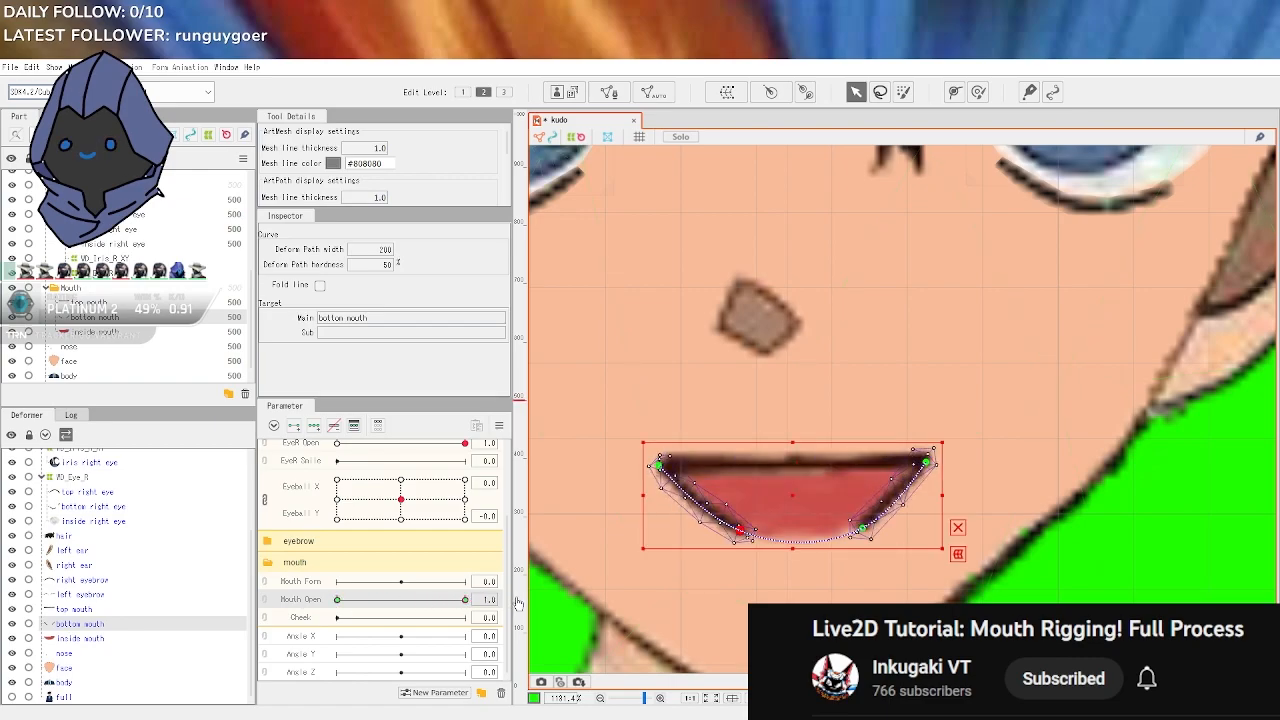
drag(422, 605, 518, 603)
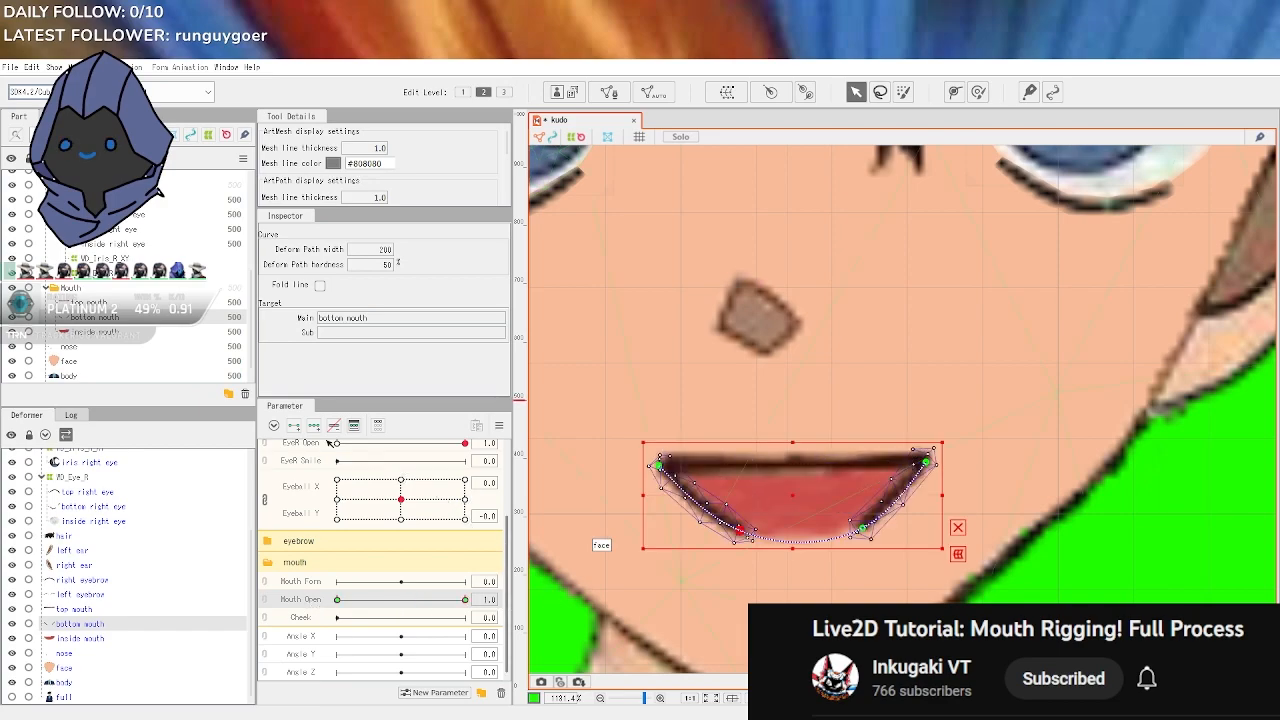
Return Mouth Open to 0.0 with the bottom mouth selected, and select the inside mouth mesh
click(115, 628)
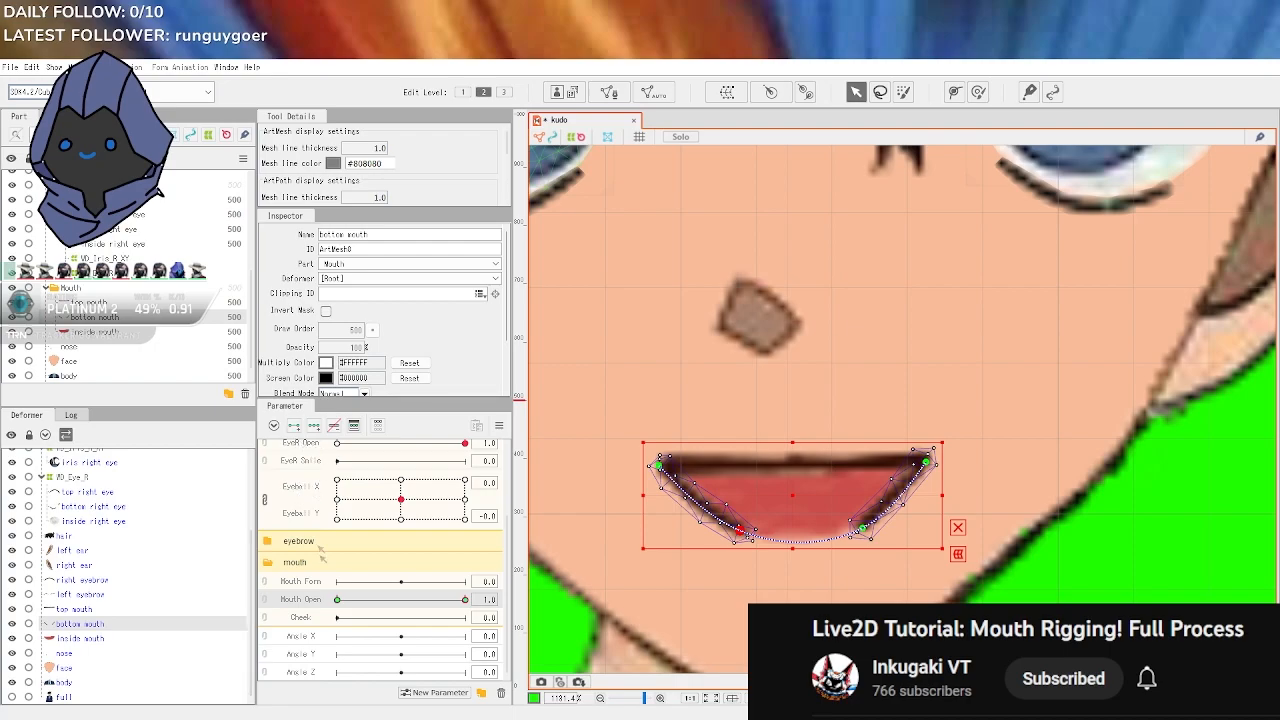
click(339, 600)
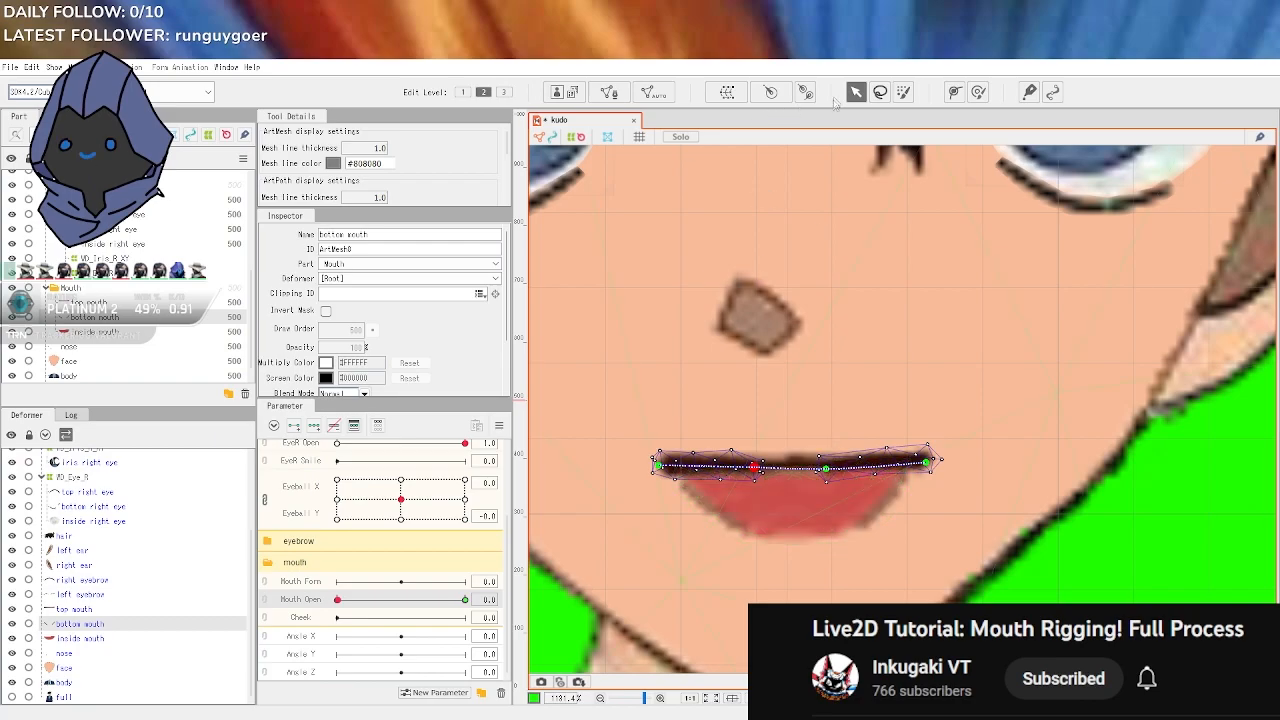
click(771, 514)
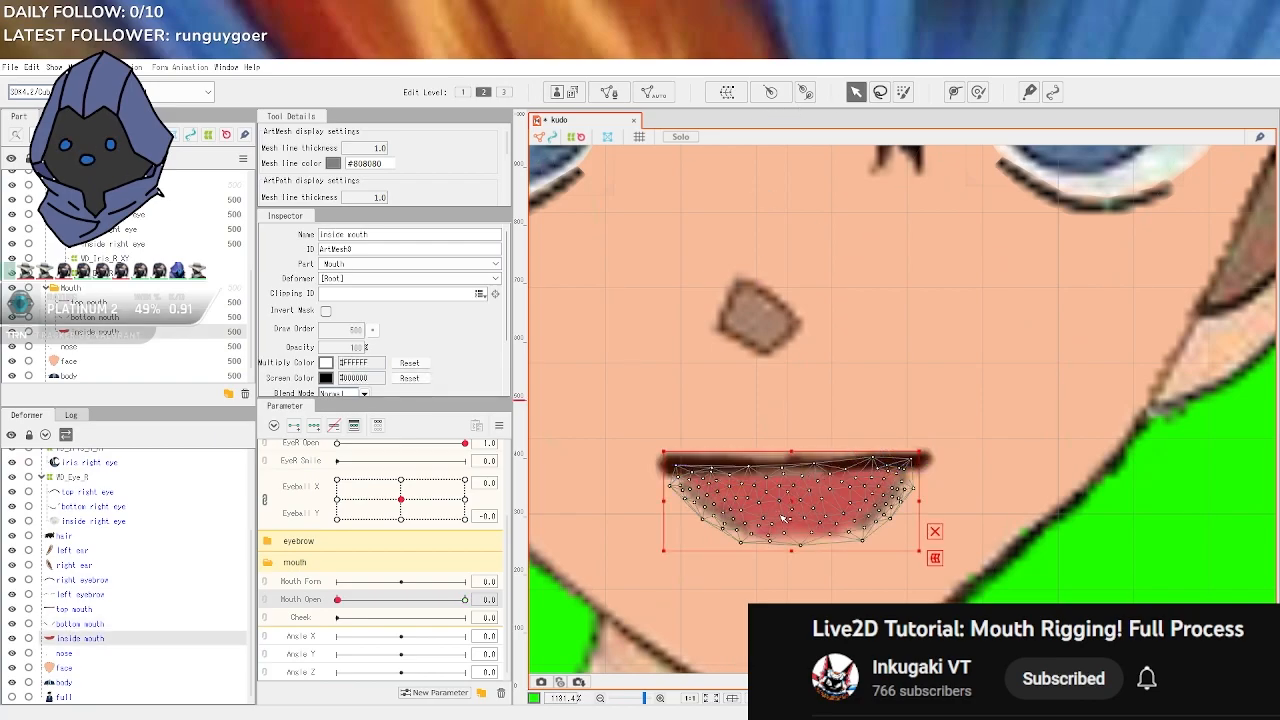
Undo the recent selection changes and return Mouth Open to 0.0 with the bottom mouth selected
scroll(770, 530, down, 2)
scroll(770, 538, up, 4)
key(ctrl+z)
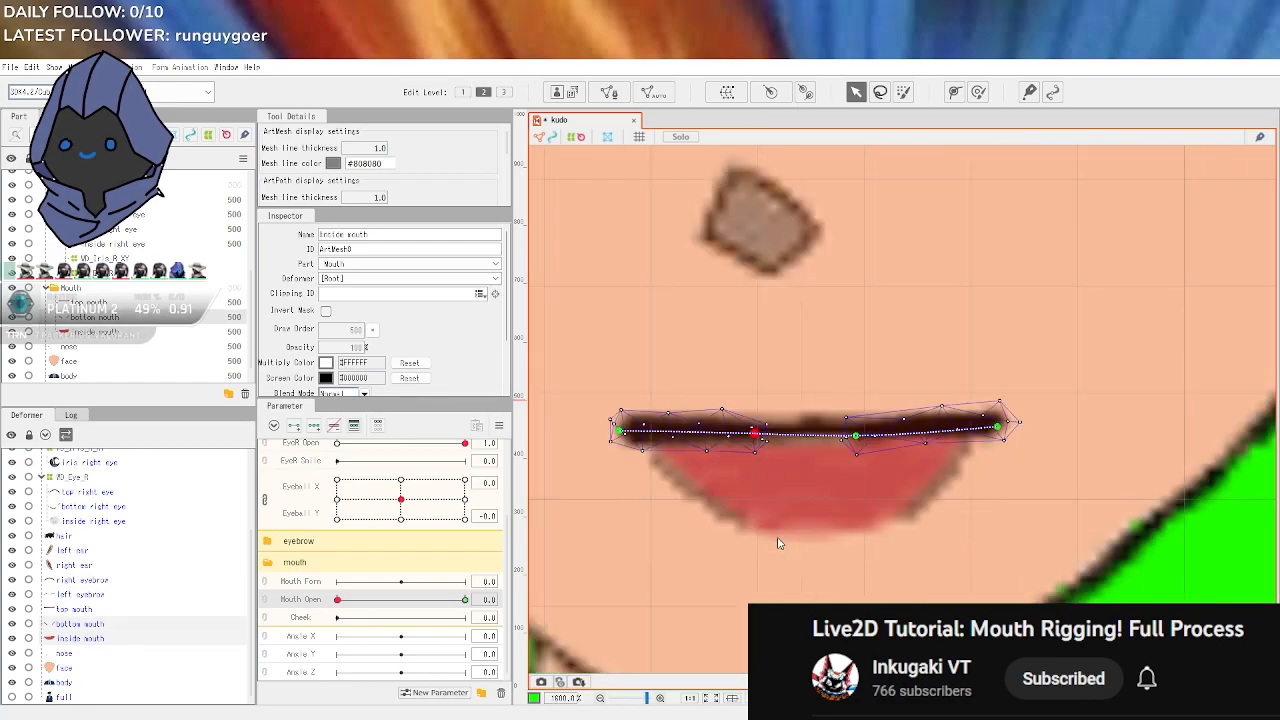
key(ctrl+z)
drag(465, 599, 303, 599)
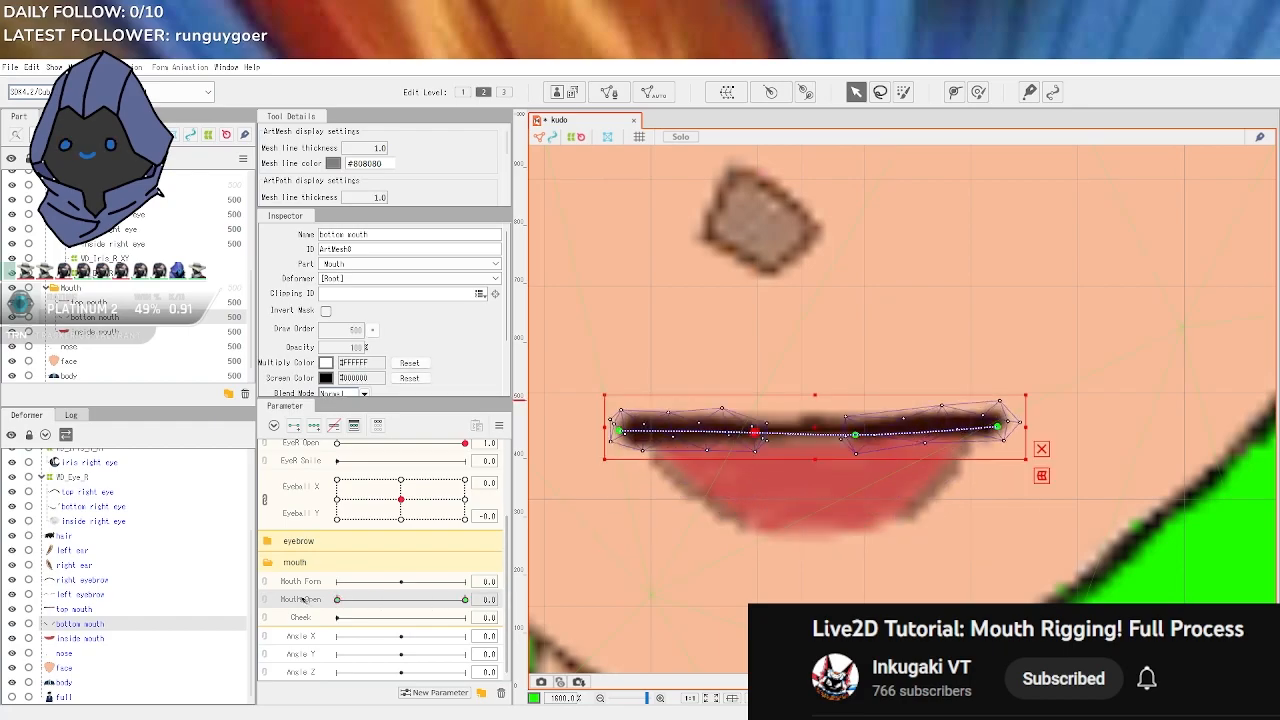
Add two keys to Mouth Open for the inside mouth and flatten its mesh against the top mouth line at 0.0
click(92, 640)
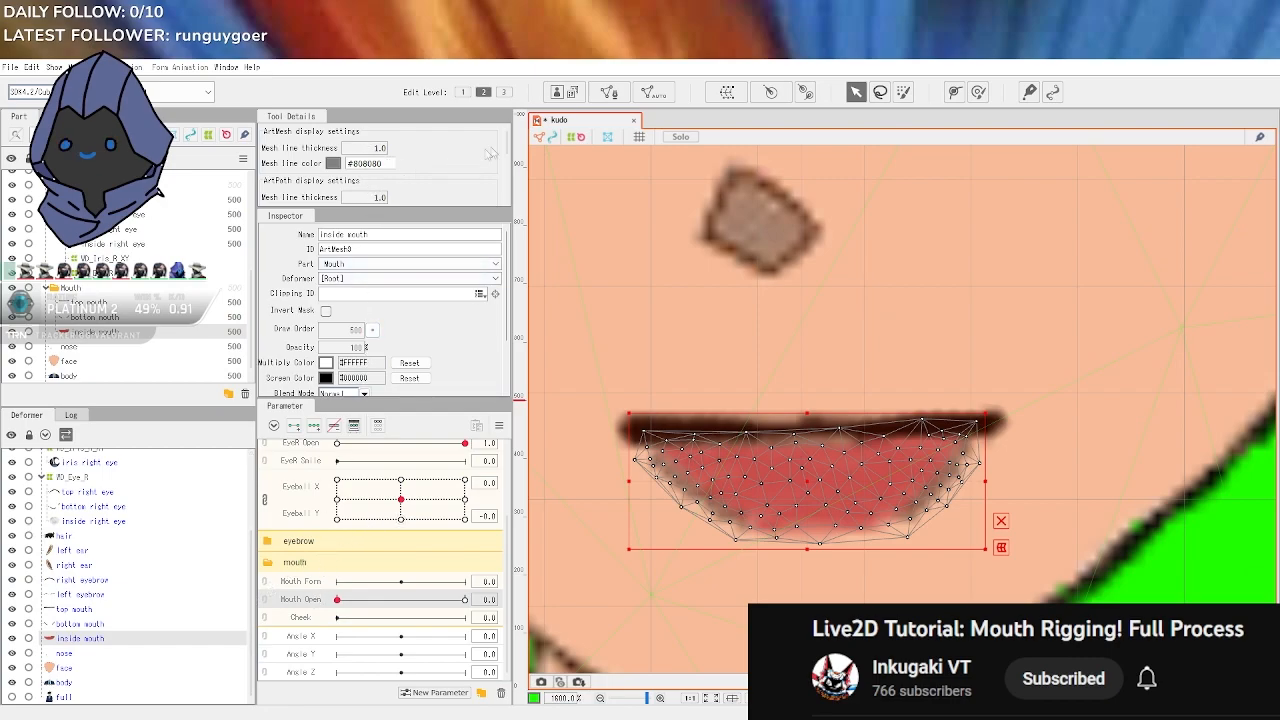
click(296, 426)
drag(806, 551, 812, 440)
Test Mouth Open between 0.0 and 1.0 on the full face, finishing at 0.0 with nothing selected
drag(338, 599, 465, 600)
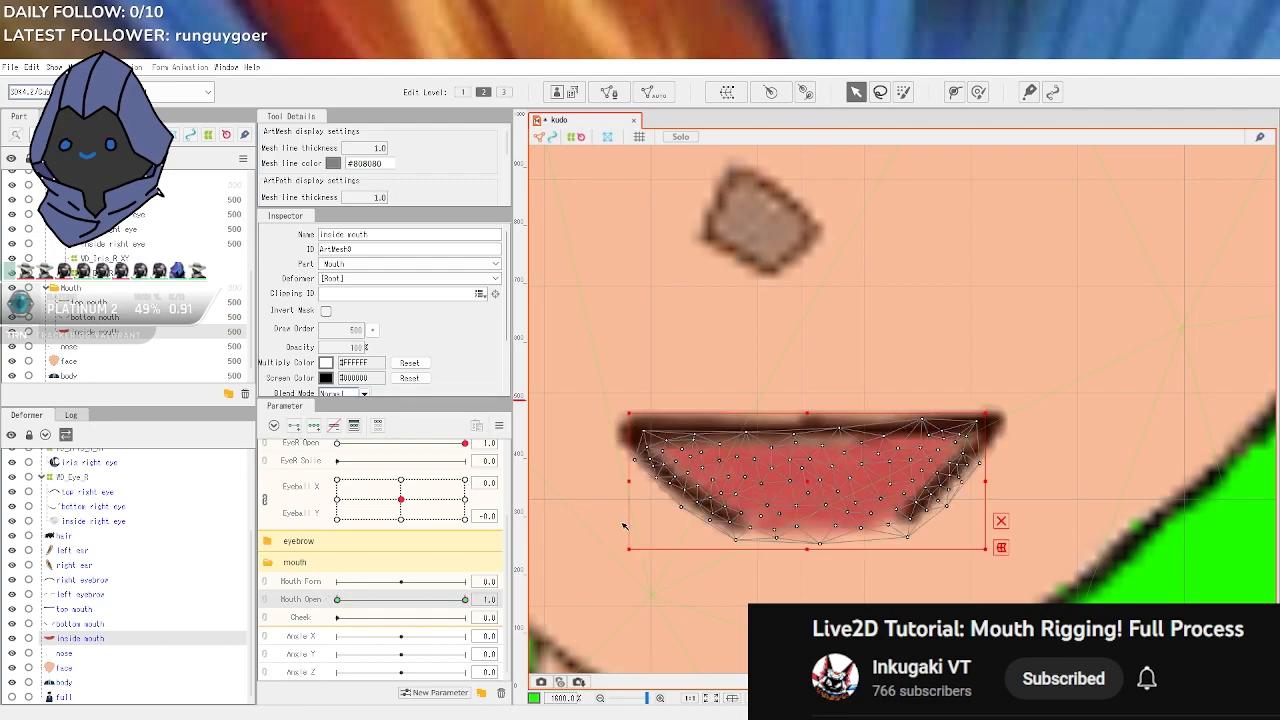
scroll(1012, 498, down, 5)
click(1214, 568)
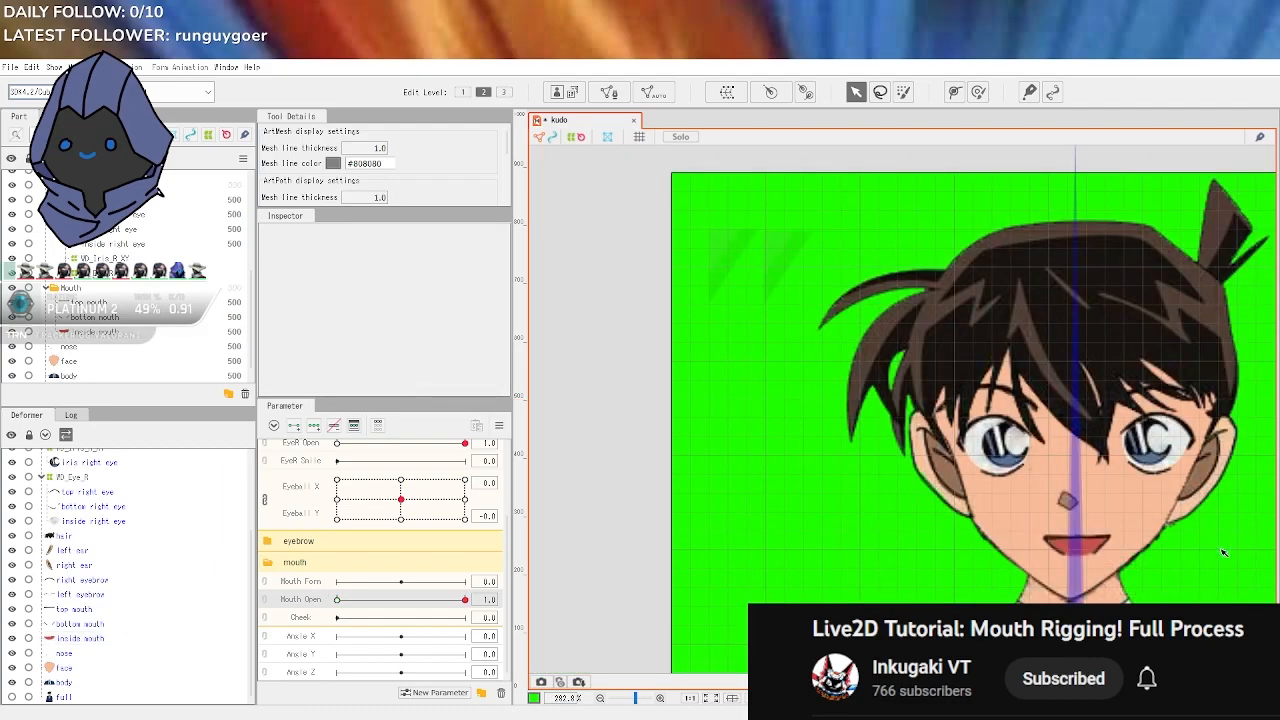
scroll(1220, 556, up, 3)
drag(465, 599, 337, 600)
scroll(735, 515, down, 1)
scroll(735, 515, down, 2)
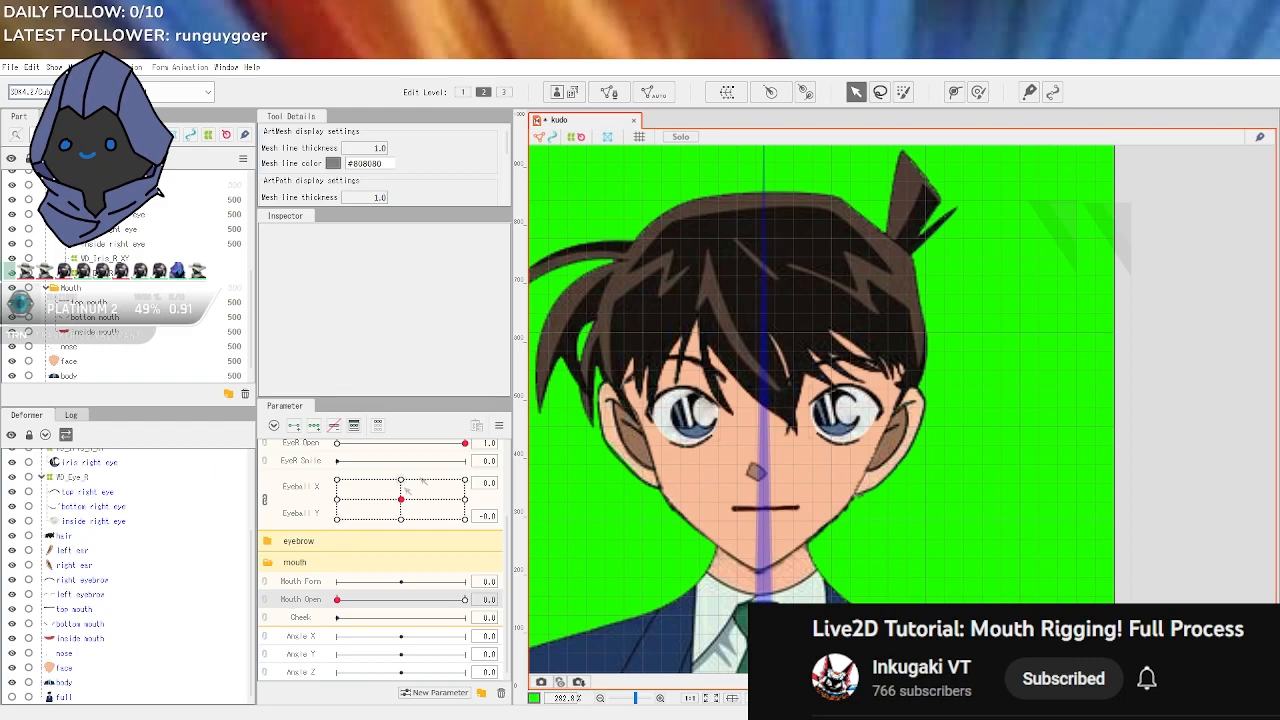
drag(340, 601, 548, 604)
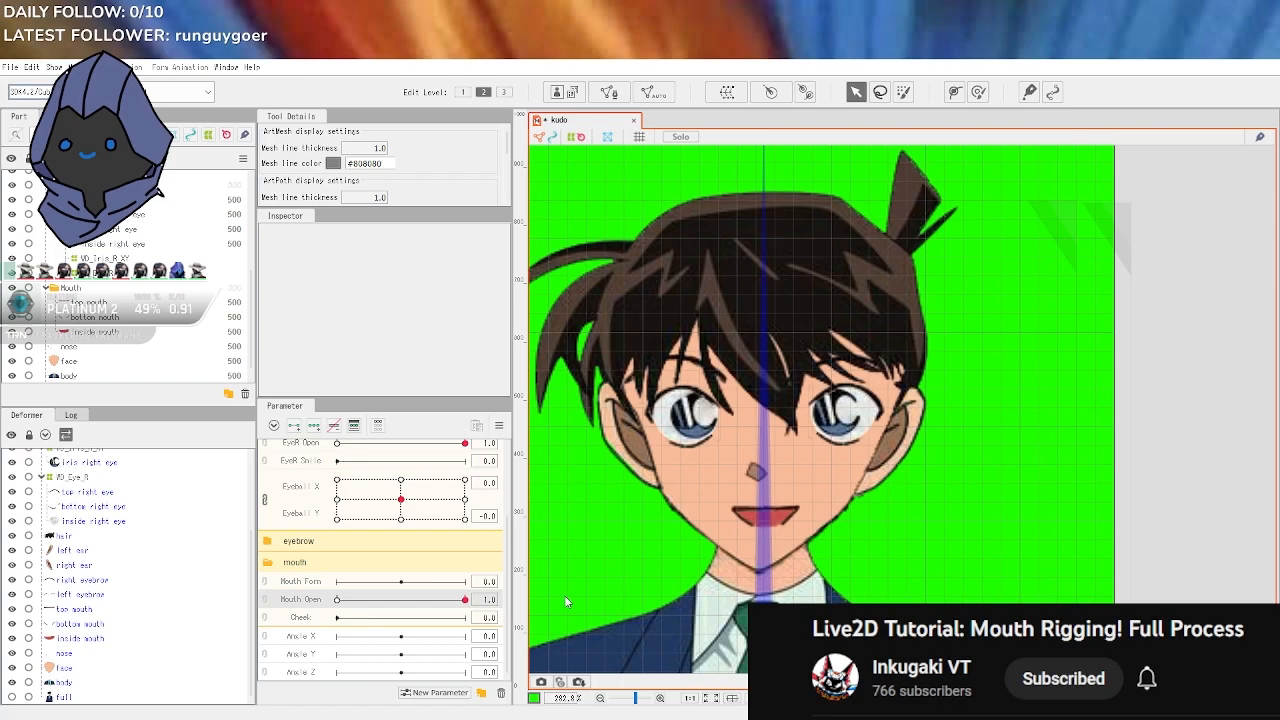
drag(465, 600, 275, 598)
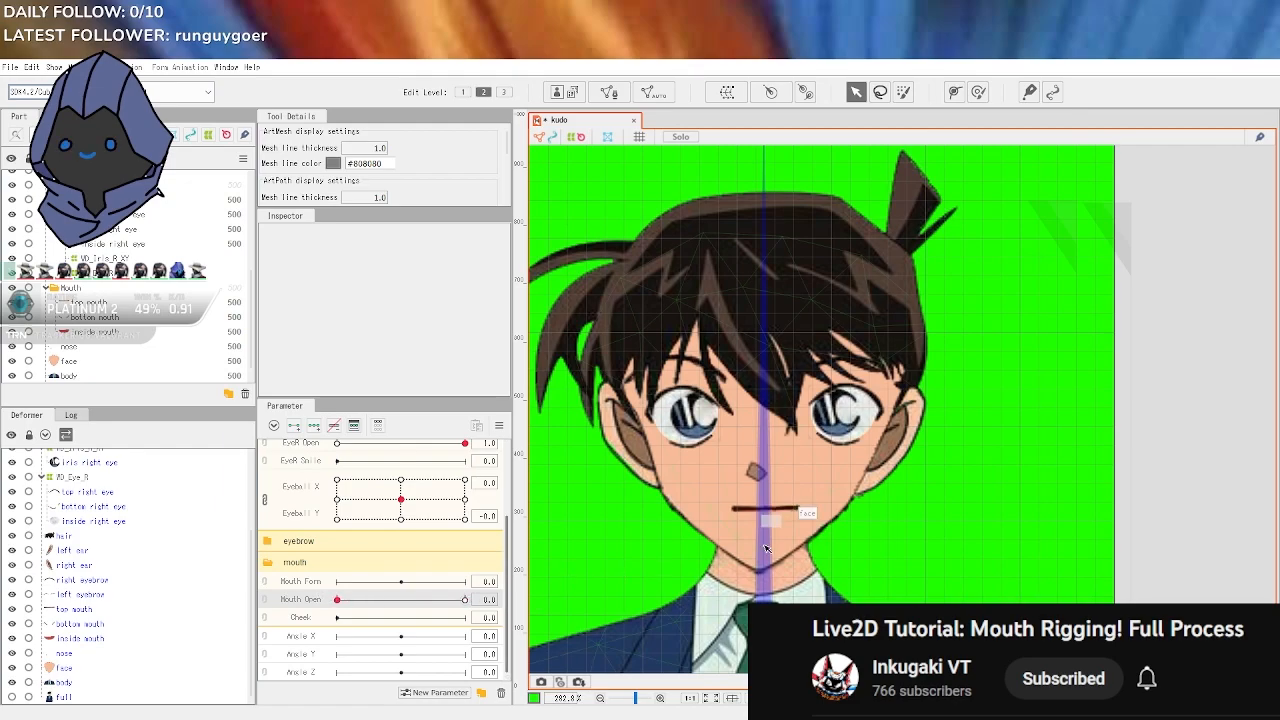
Select the top, bottom and inside mouth together and add three keys to Mouth Form, with the parameter at 1.0
scroll(762, 545, up, 4)
mouse_move(401, 581)
mouse_down()
mouse_move(368, 584)
mouse_move(409, 584)
mouse_up()
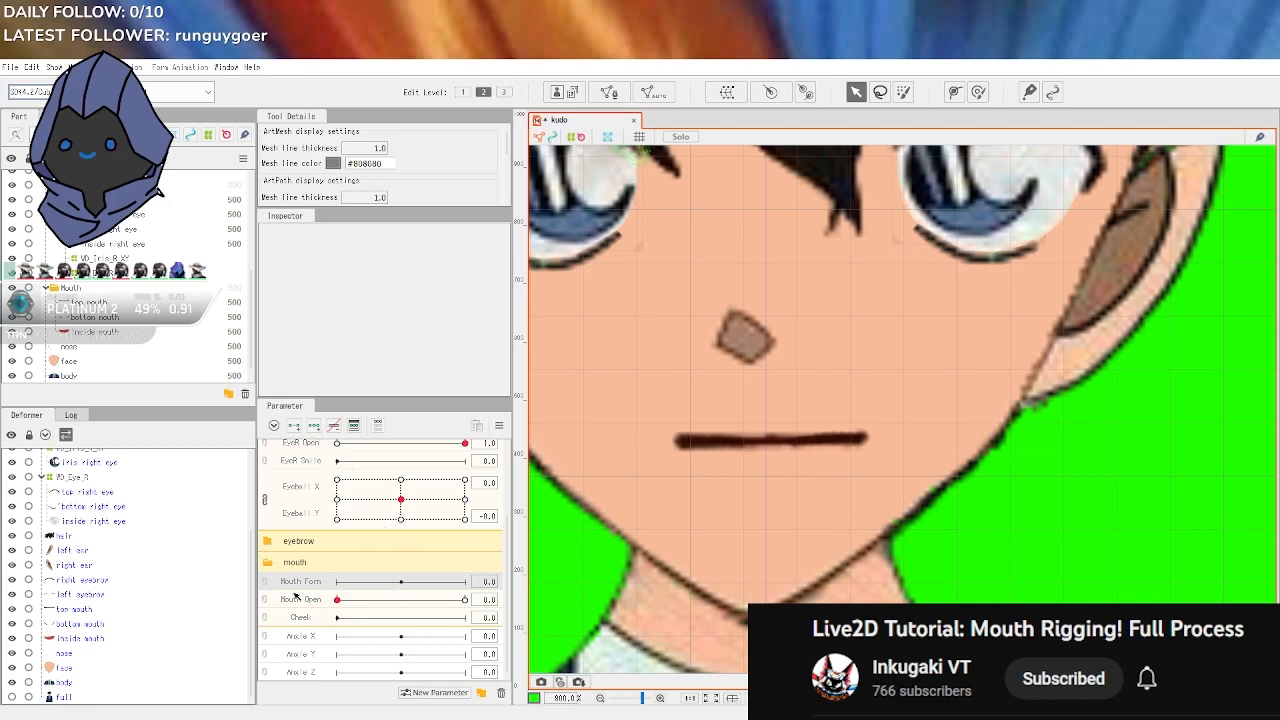
click(92, 610)
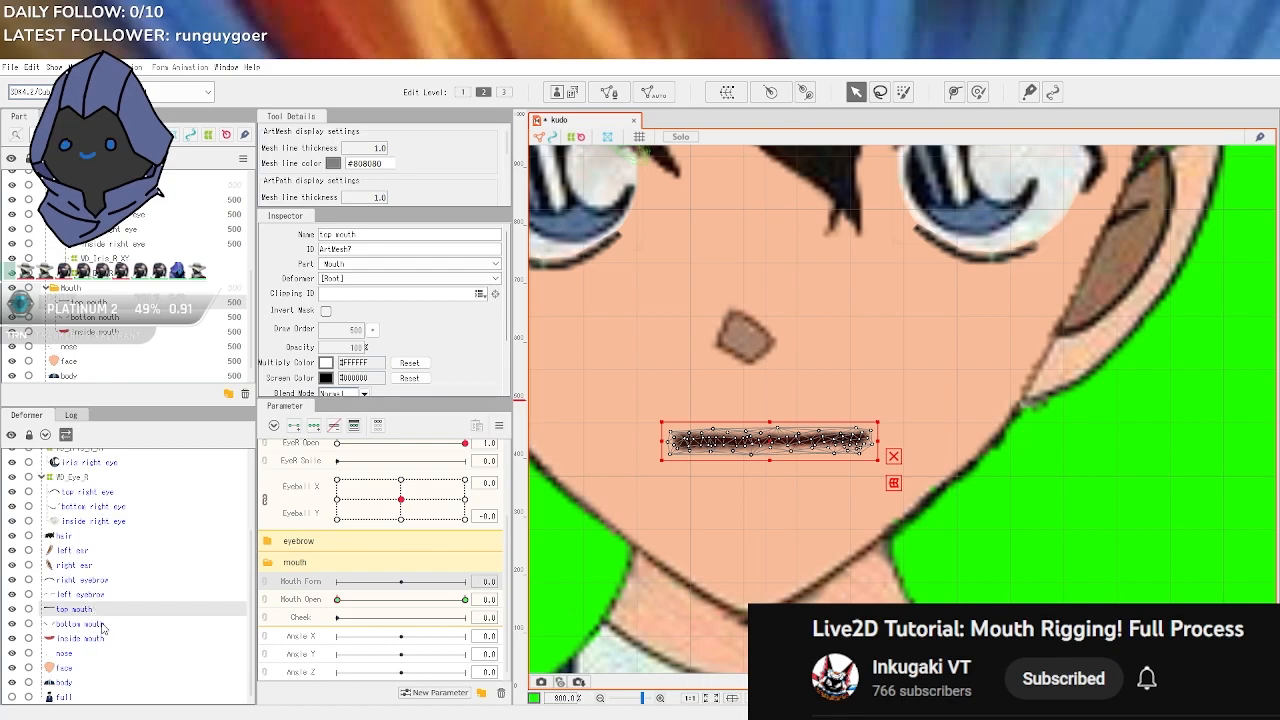
shift+click(105, 653)
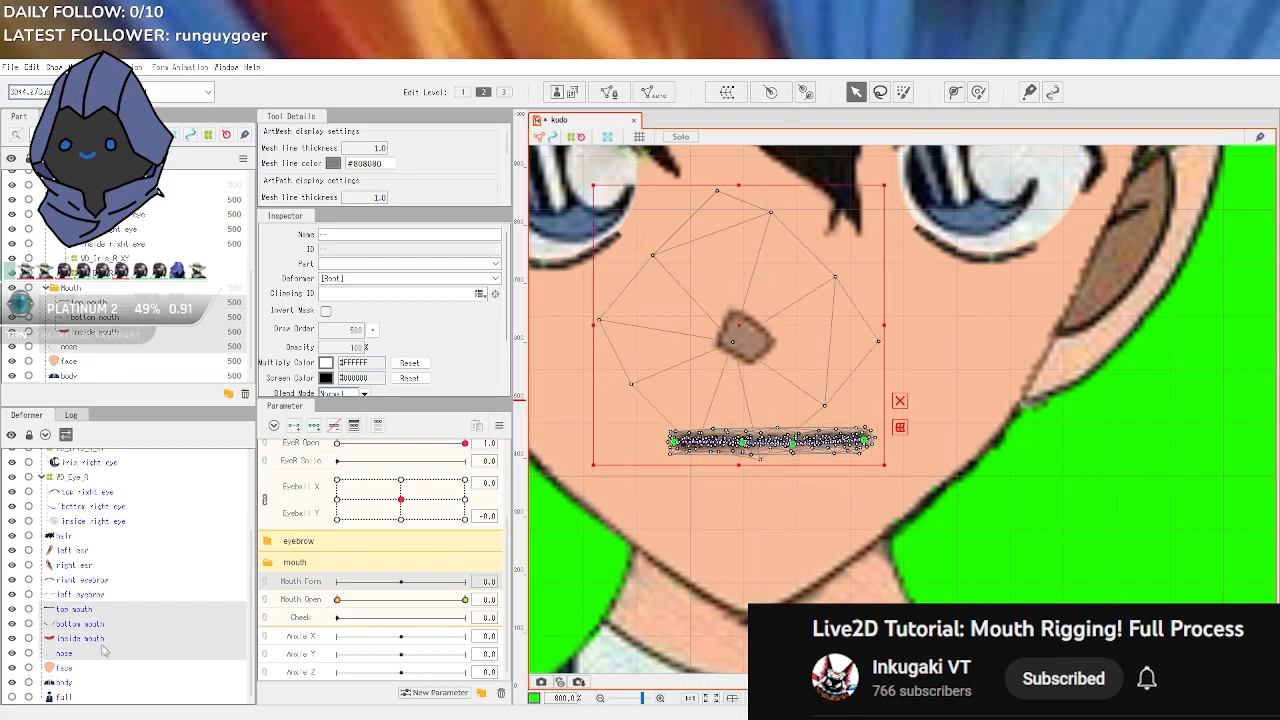
shift+click(89, 598)
click(95, 624)
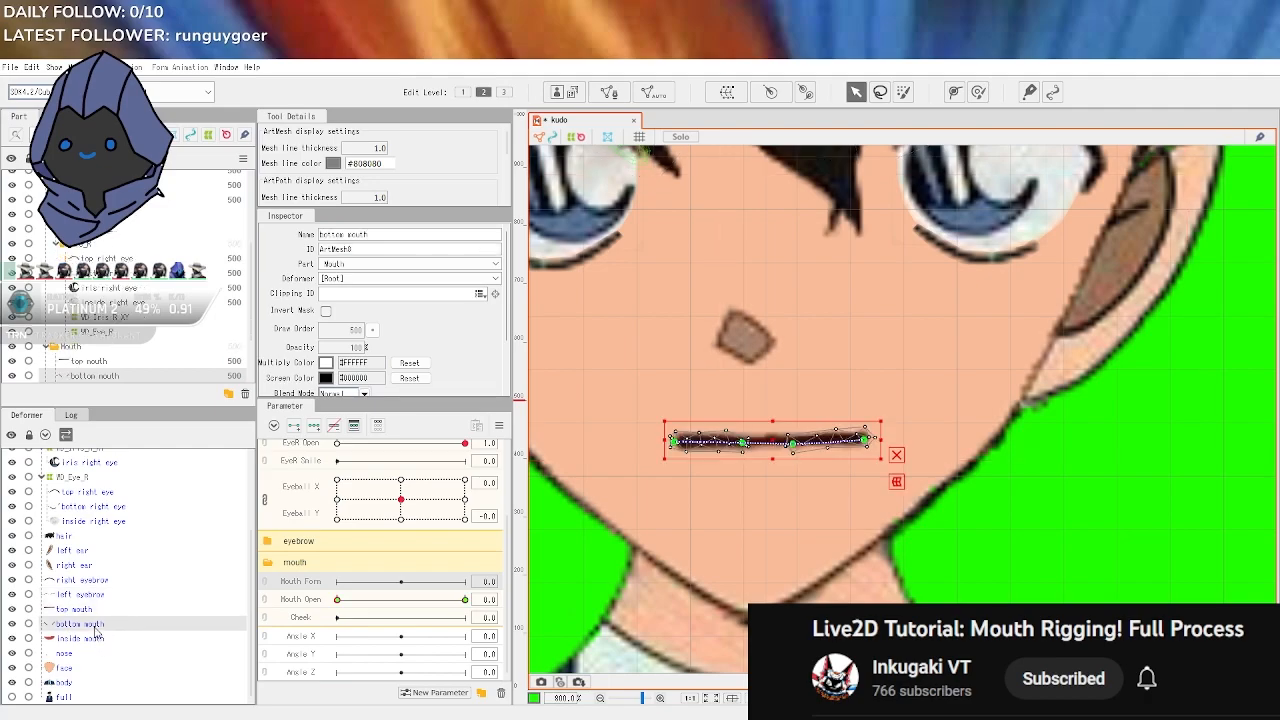
shift+click(96, 598)
click(96, 600)
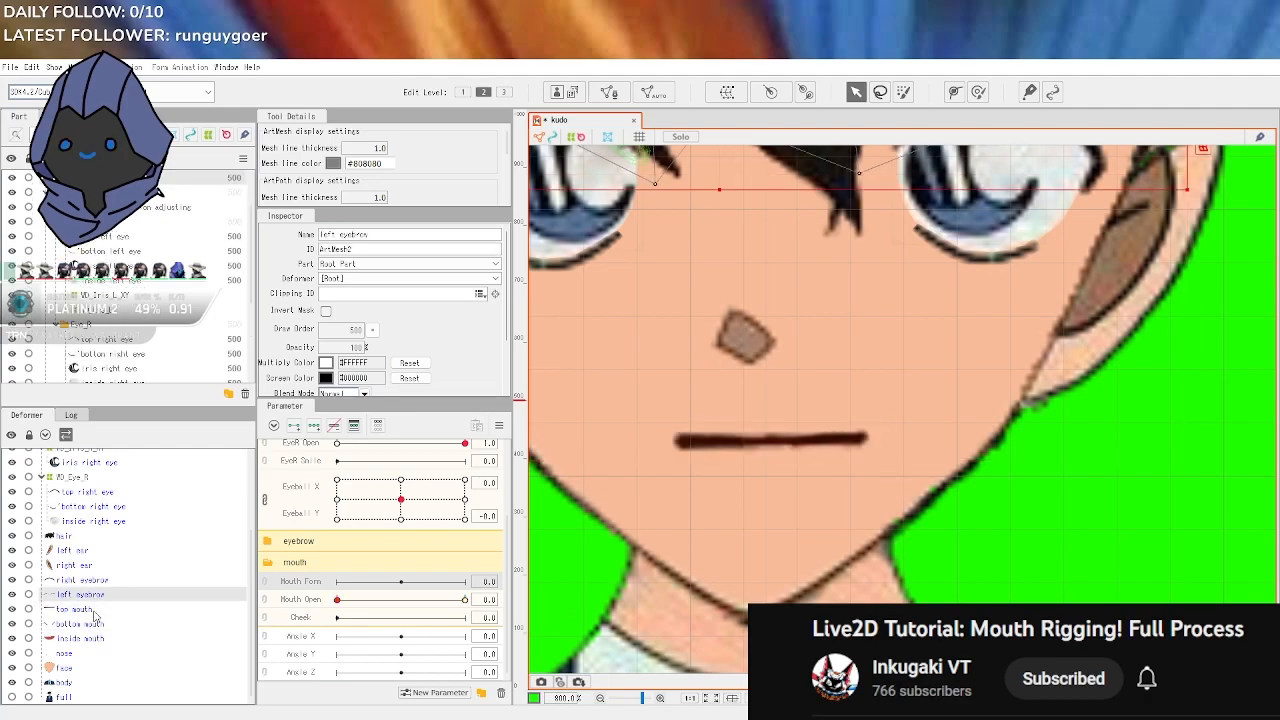
click(94, 610)
shift+click(97, 641)
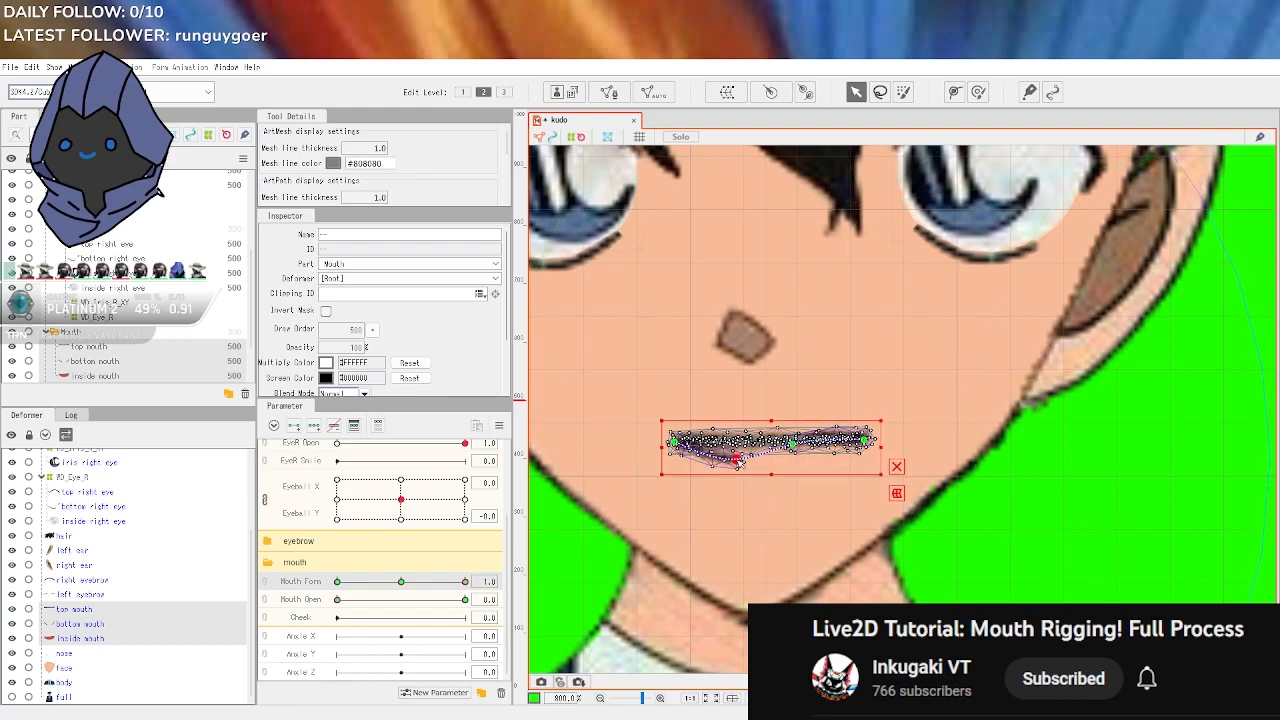
Create a three-point deform path along the top mouth, with points at both corners and the middle
drag(743, 447, 743, 445)
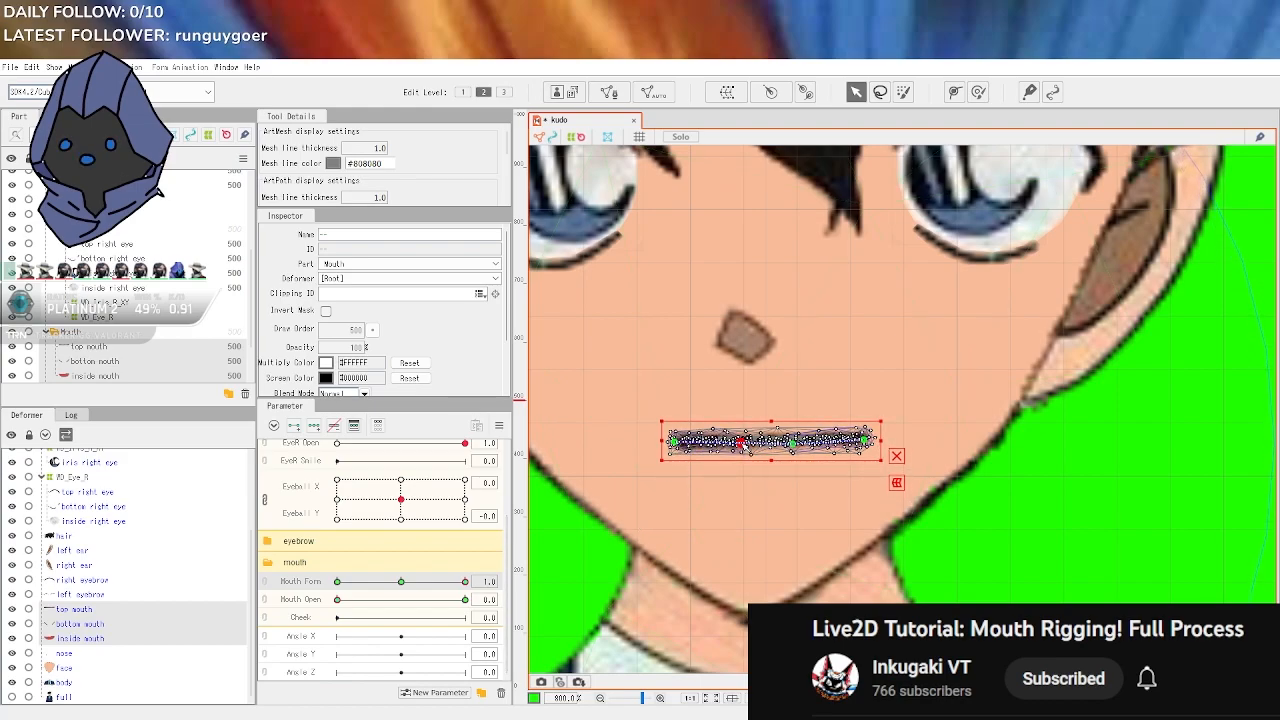
click(742, 444)
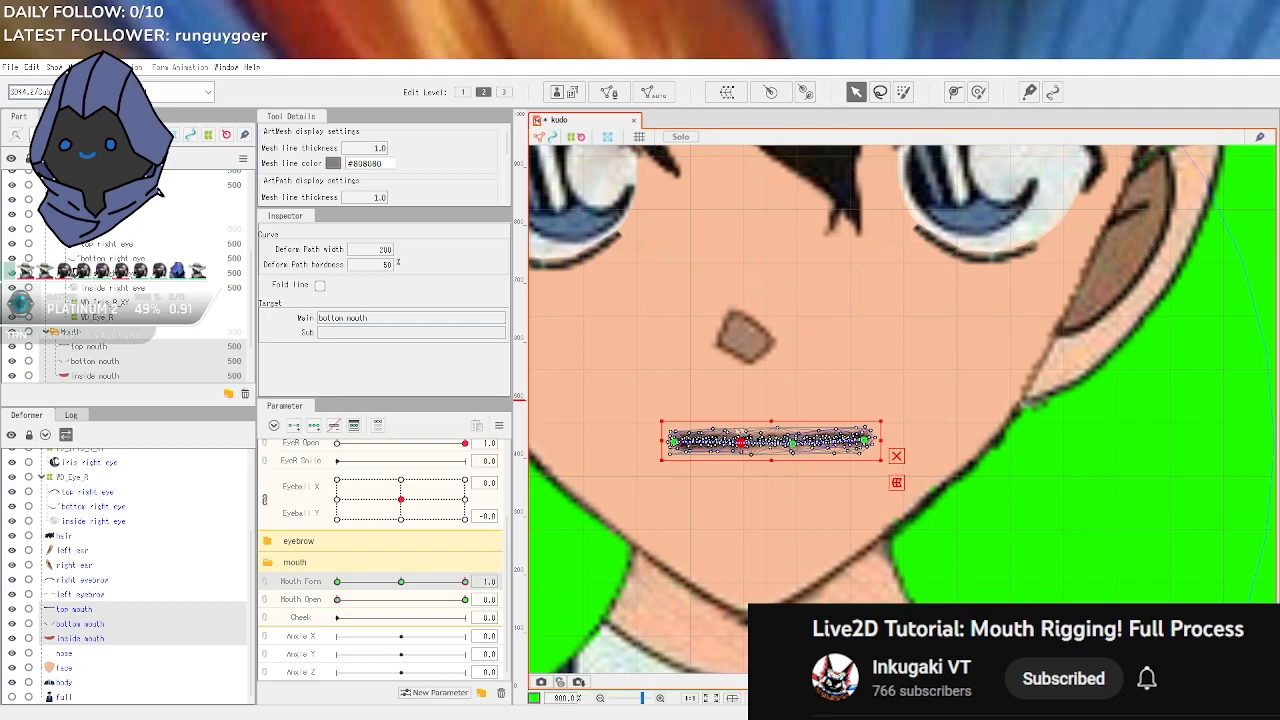
click(185, 610)
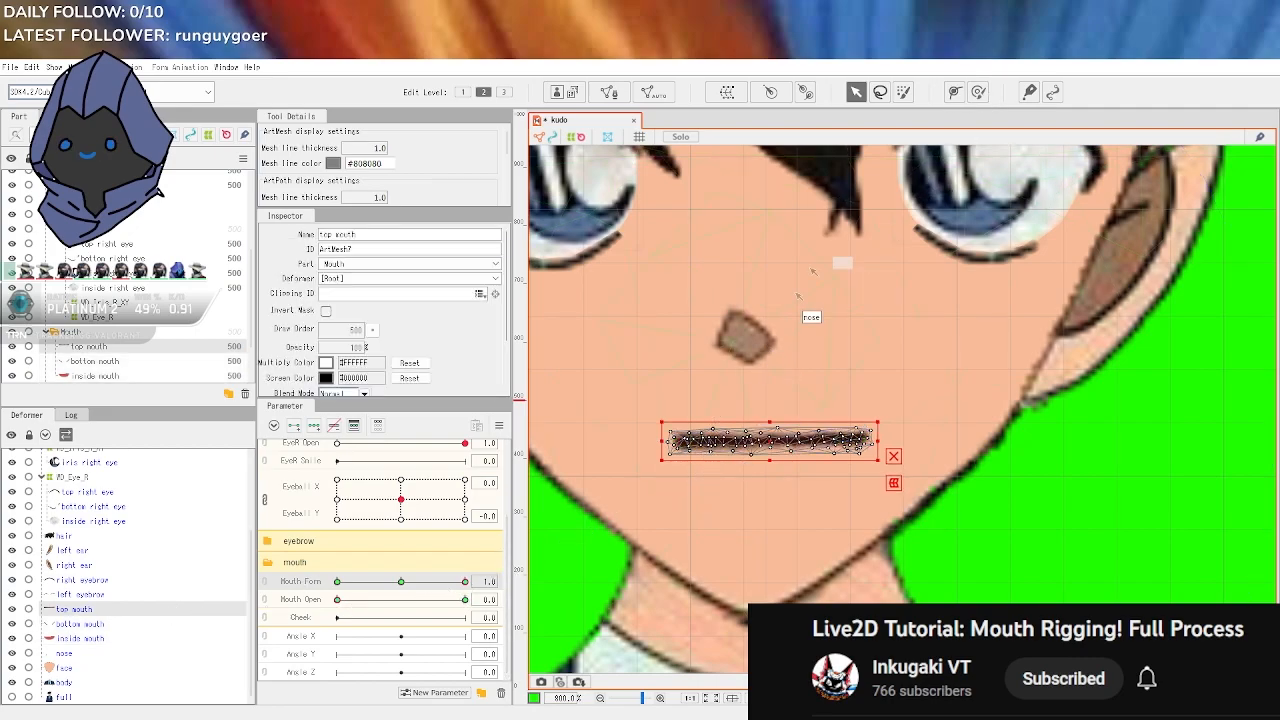
click(955, 91)
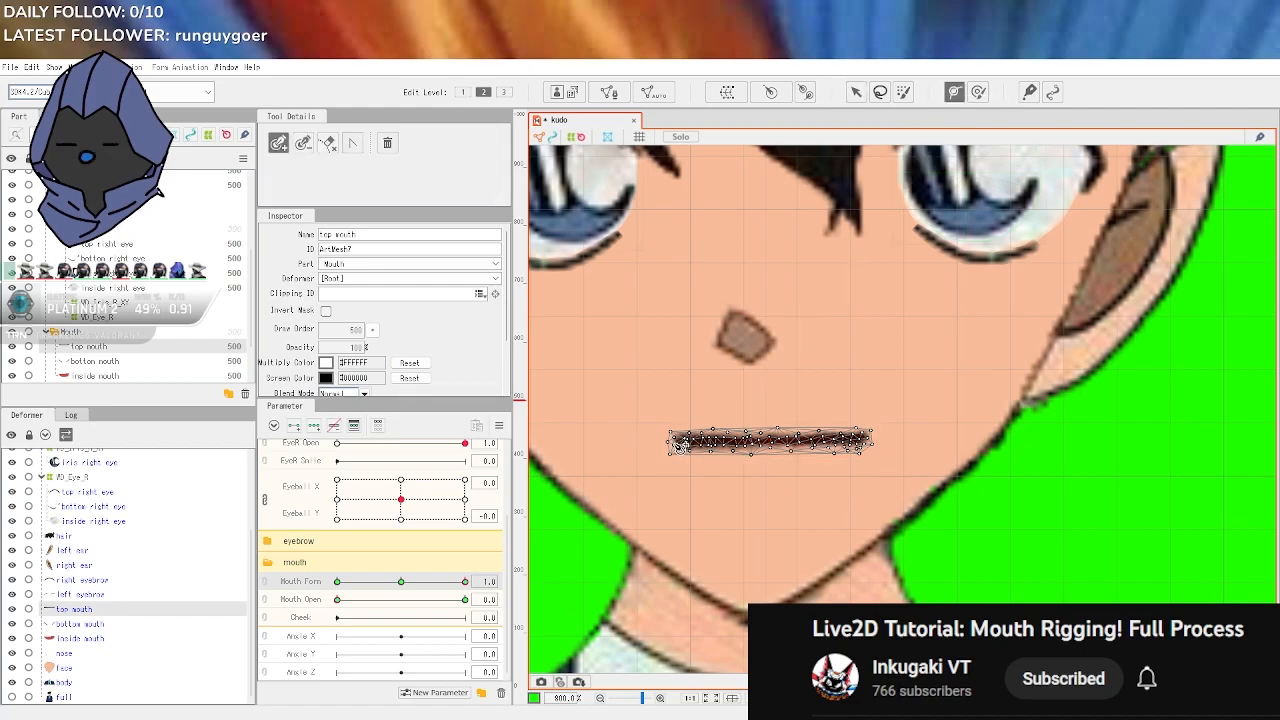
click(867, 441)
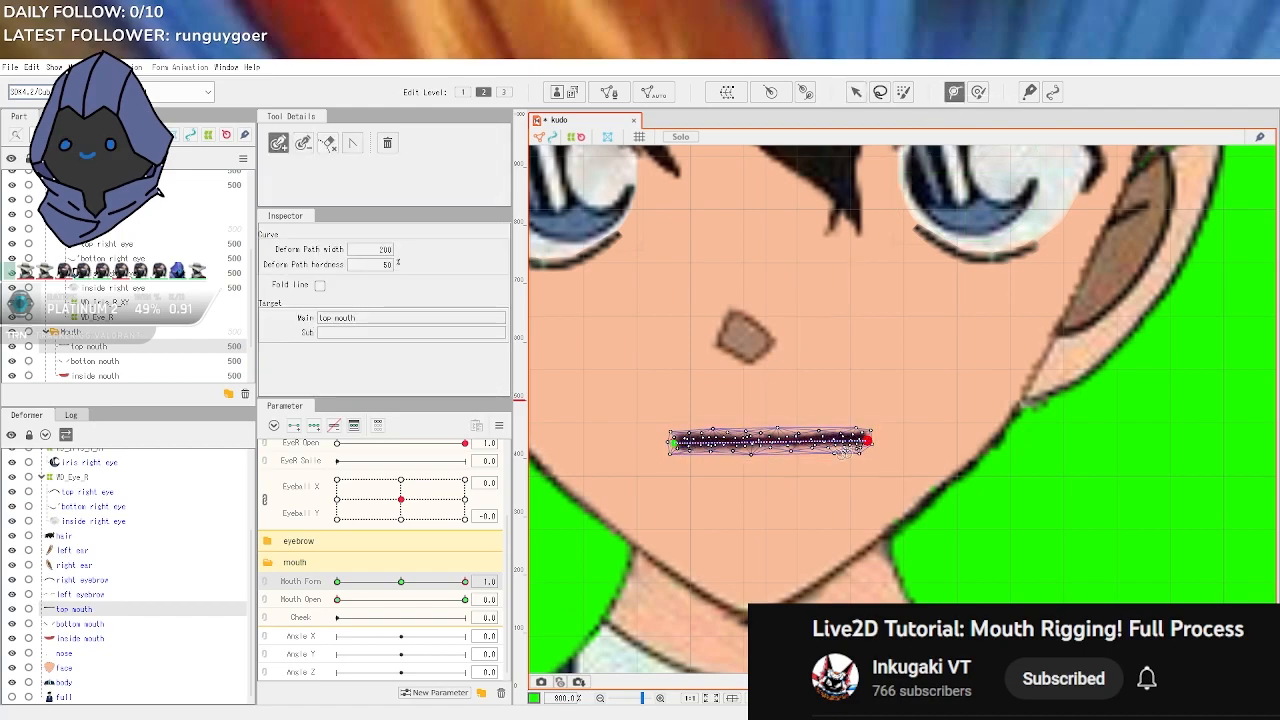
click(769, 442)
mouse_move(772, 446)
mouse_down()
mouse_move(768, 464)
mouse_move(769, 446)
mouse_up()
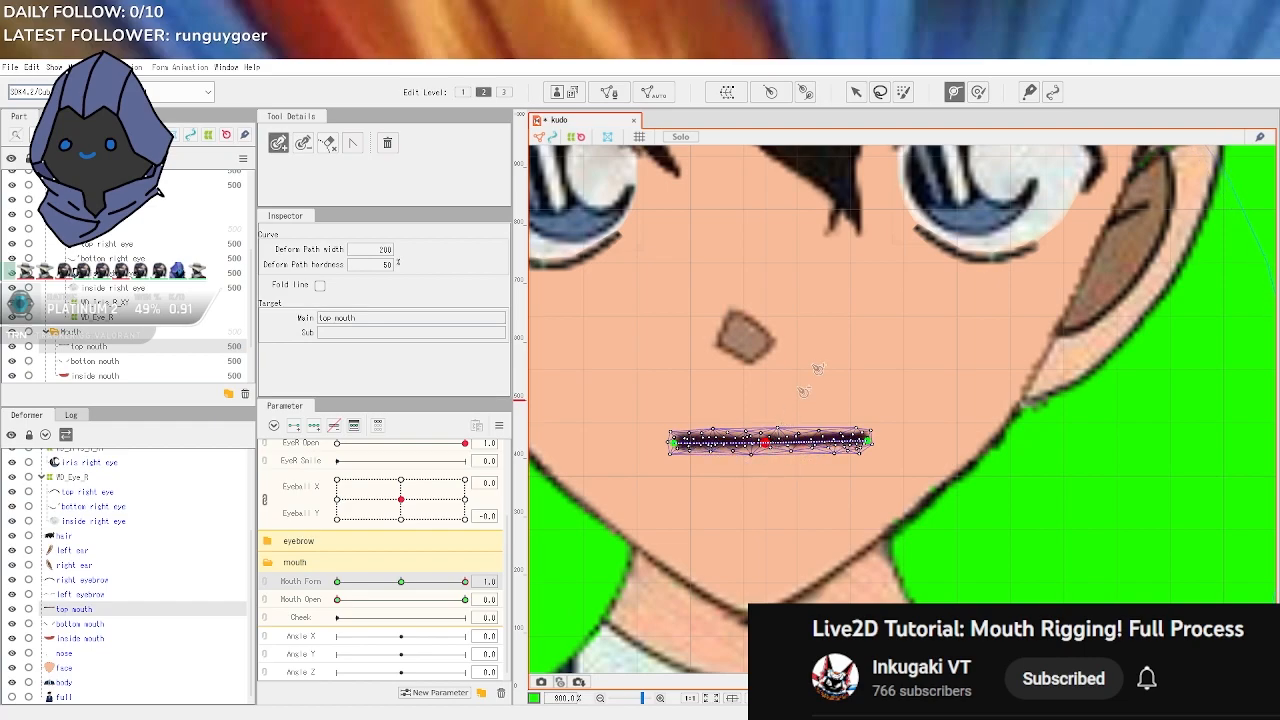
Lower the middle path point of the top mouth to curve it into a smile, and check it on the full face
click(856, 91)
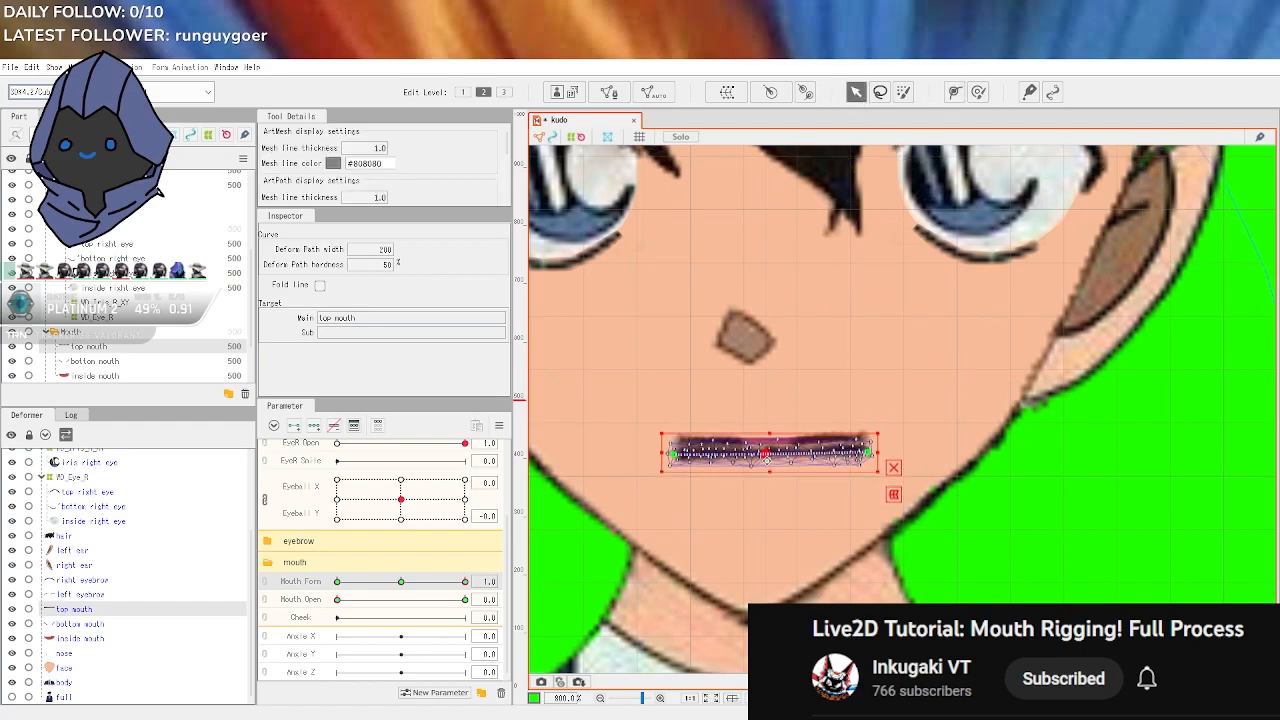
drag(768, 447, 753, 536)
scroll(770, 448, up, 4)
scroll(753, 538, down, 4)
scroll(754, 541, down, 2)
scroll(716, 546, up, 3)
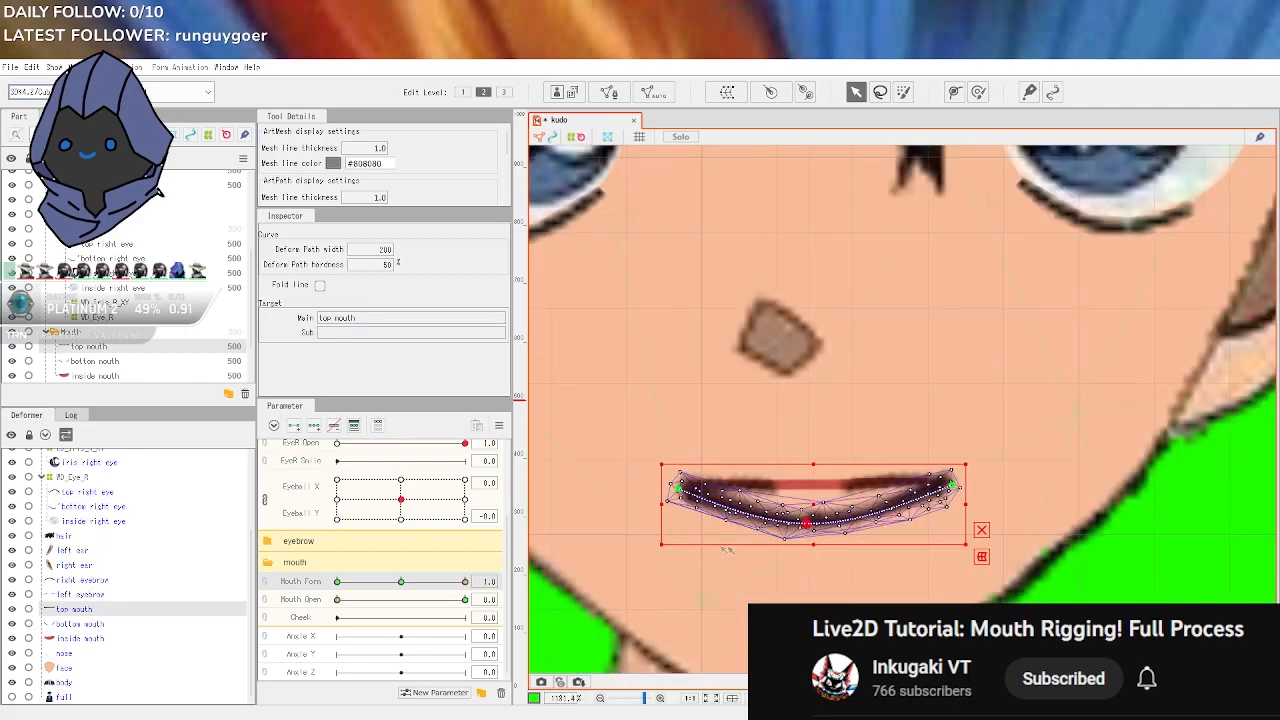
scroll(1150, 578, down, 3)
click(1261, 579)
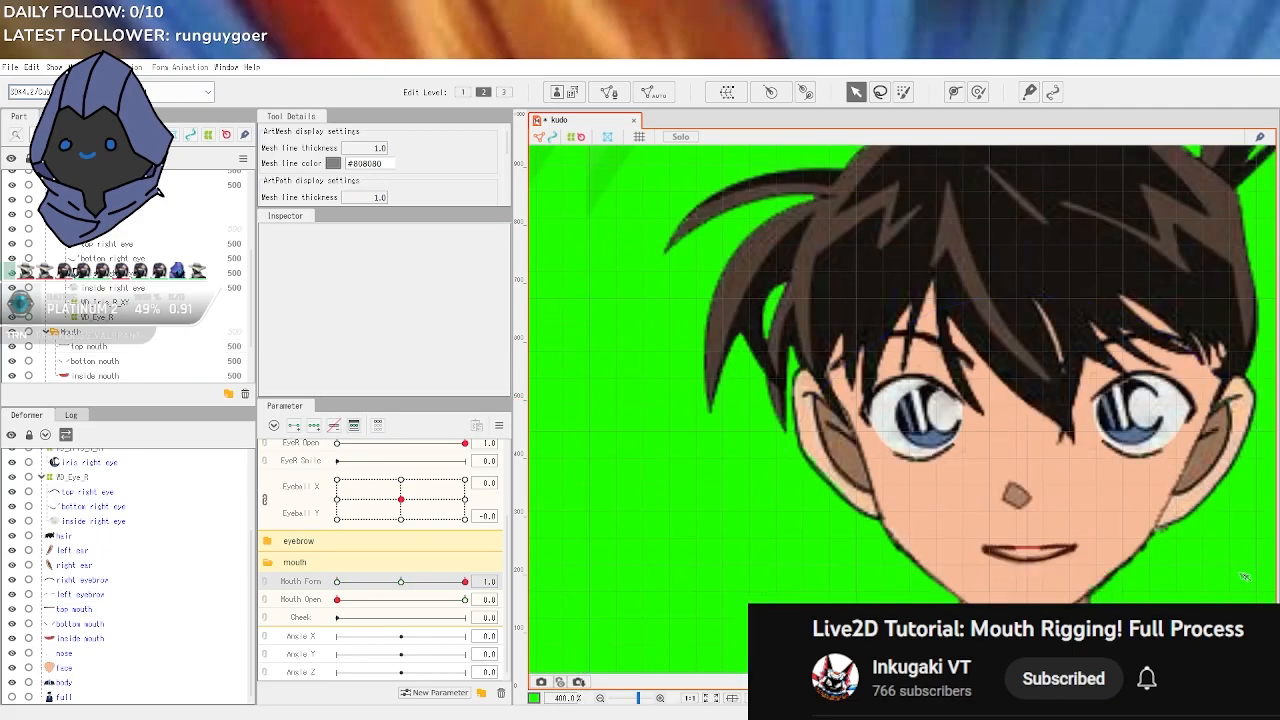
drag(1220, 566, 1071, 511)
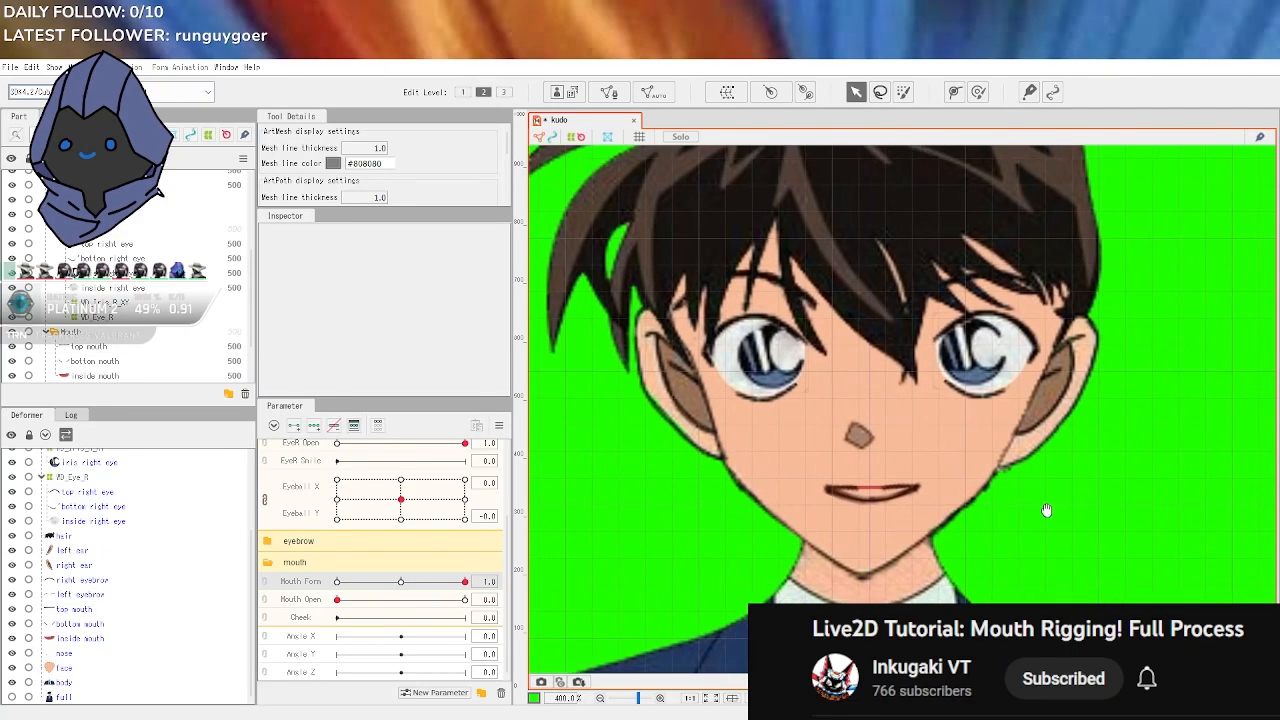
scroll(1045, 511, up, 1)
Move both corner path points of the top mouth outward and slightly up to widen the smile
click(780, 495)
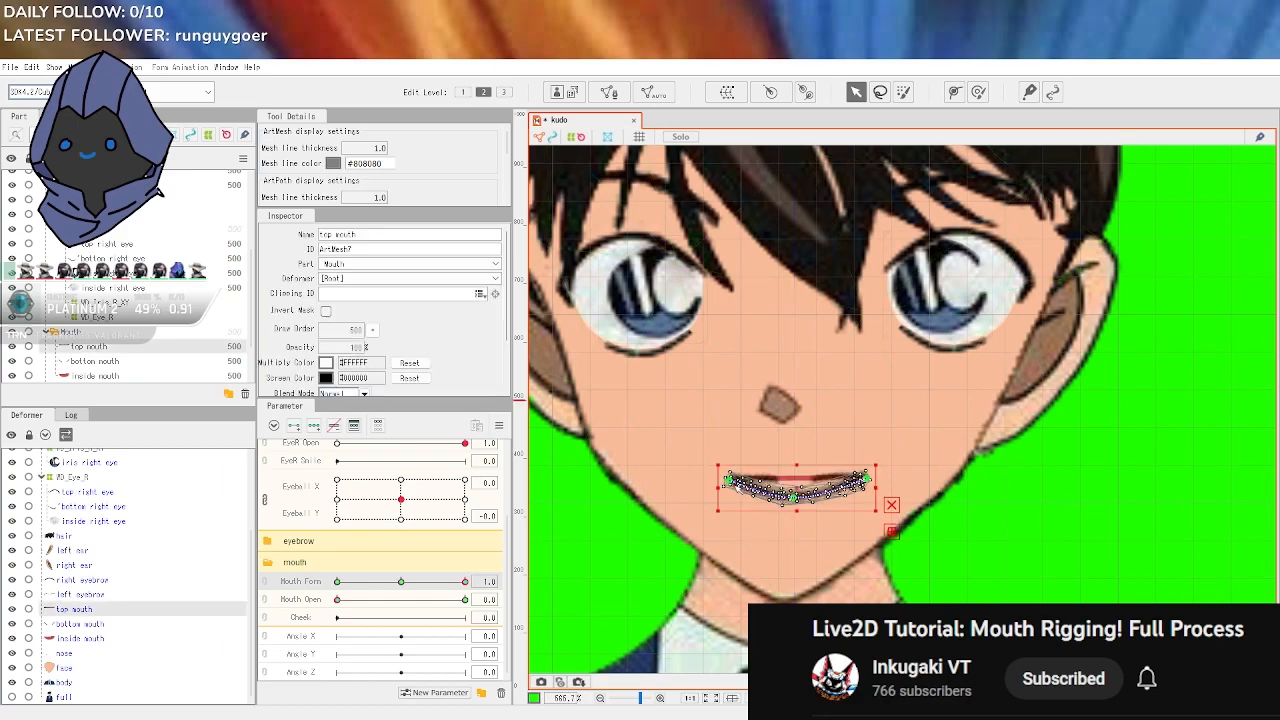
drag(730, 482, 718, 478)
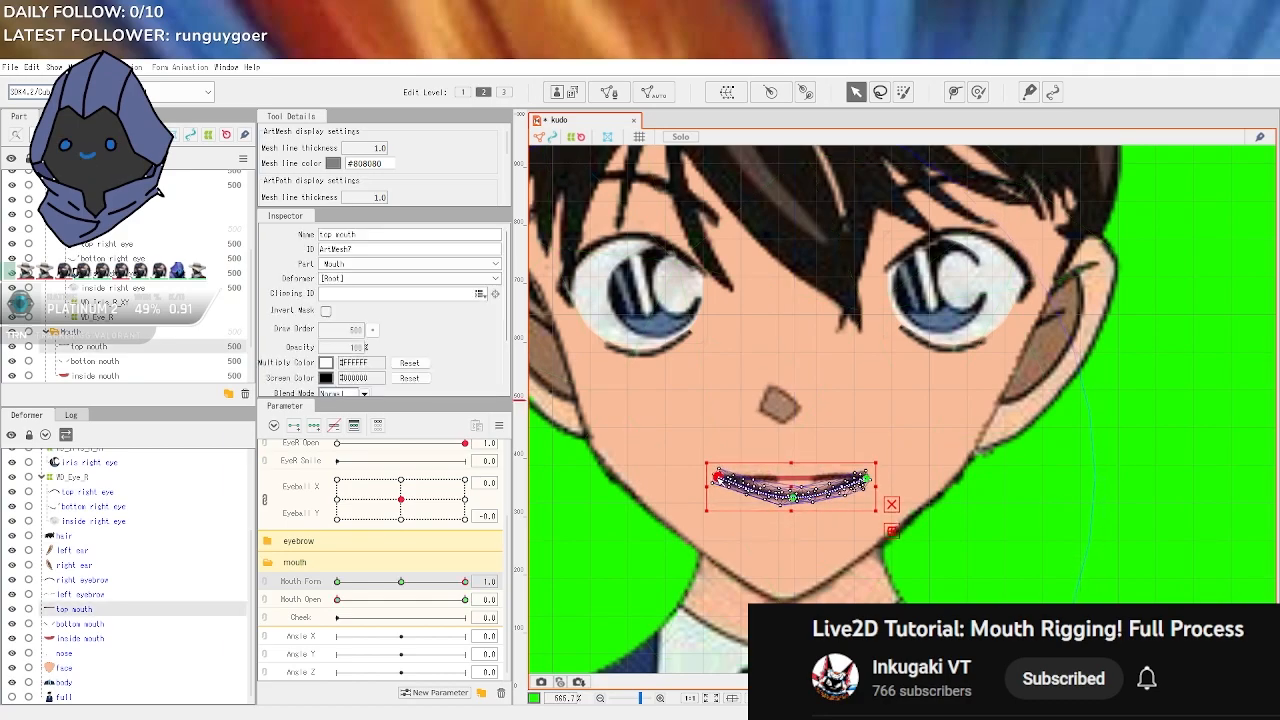
drag(866, 479, 880, 470)
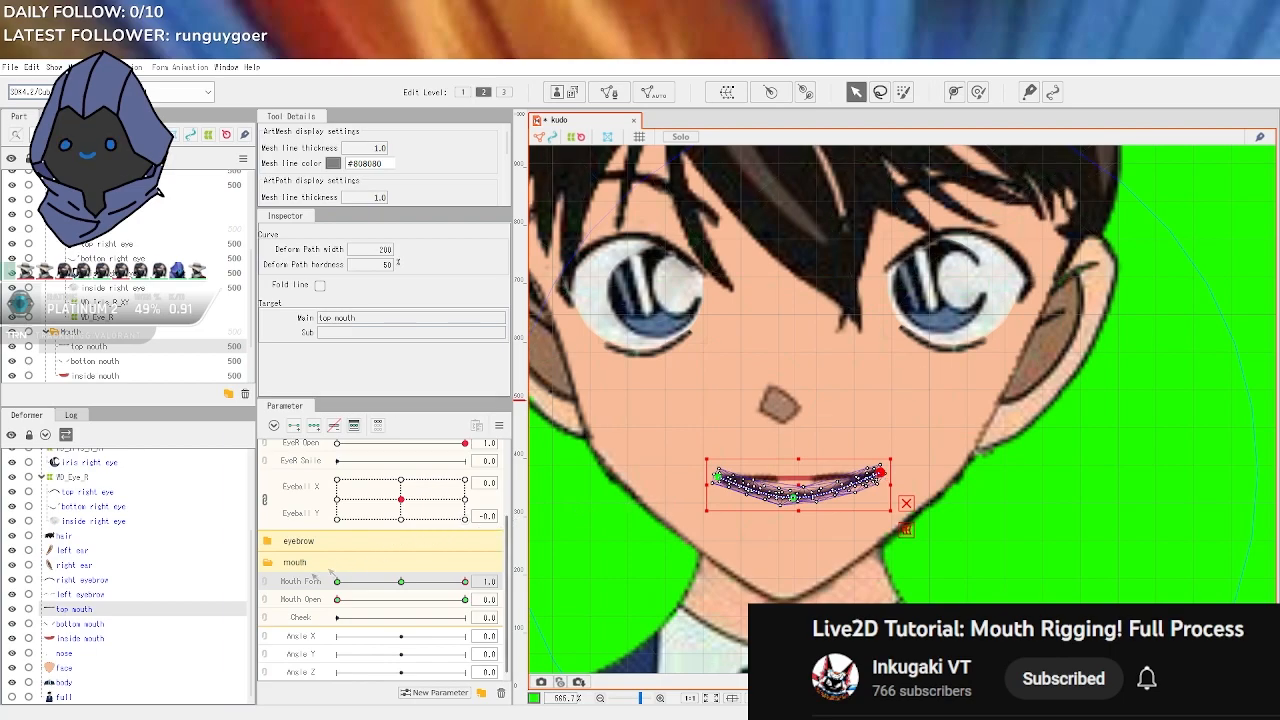
Lower the two middle path points of the bottom mouth onto the top mouth curve and extend its right end to the smile's corner
click(133, 625)
scroll(744, 508, up, 4)
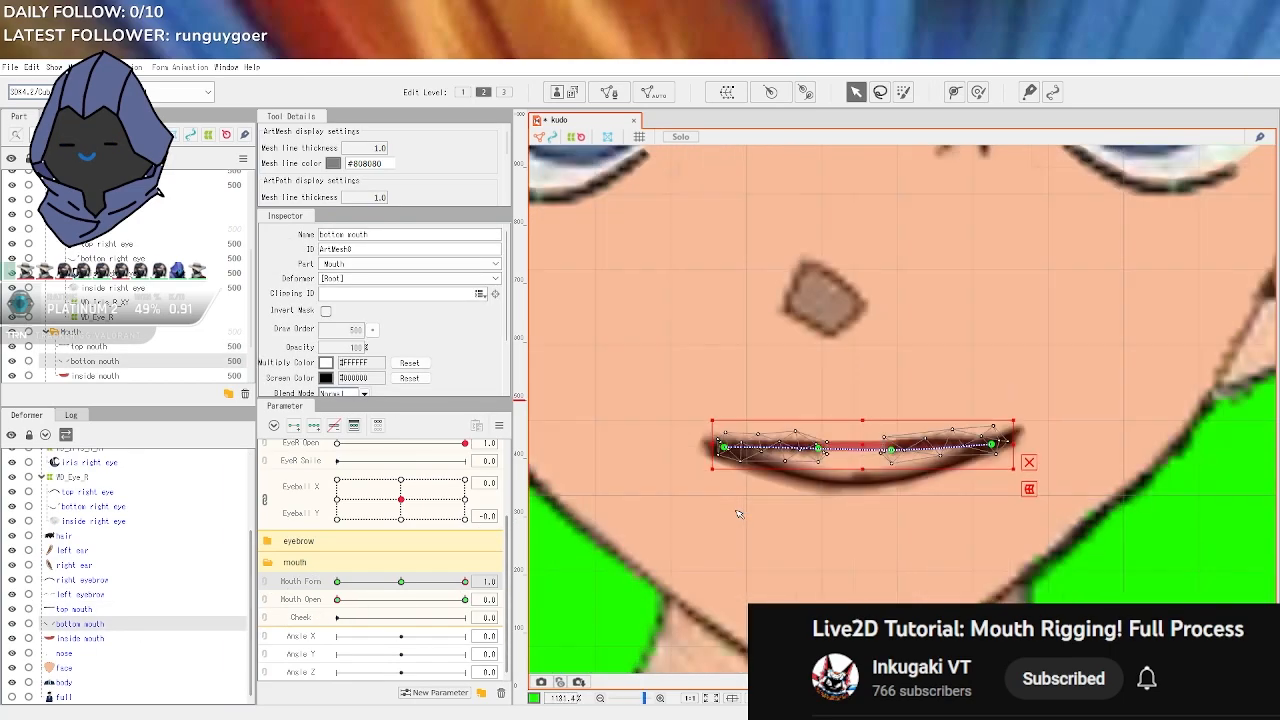
drag(819, 450, 811, 479)
drag(890, 453, 907, 482)
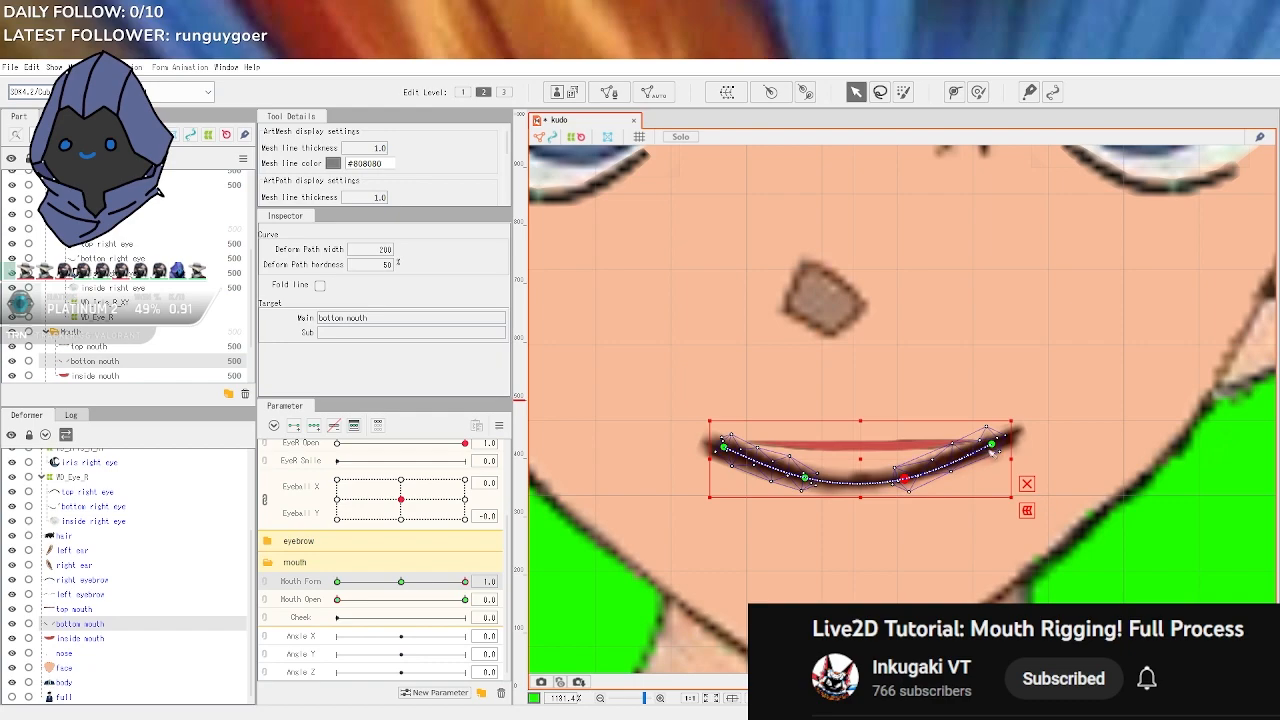
drag(995, 448, 1018, 440)
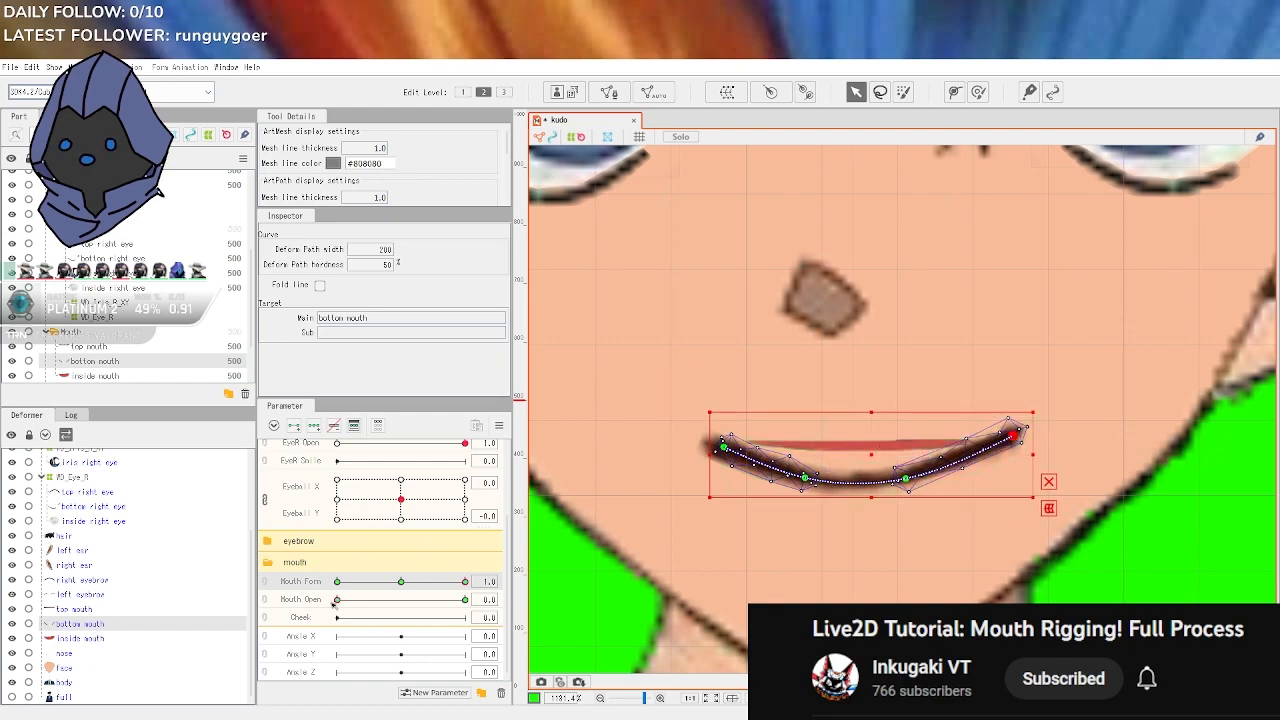
Create a three-point deform path along the inside mouth, with points at both ends and the middle
click(112, 639)
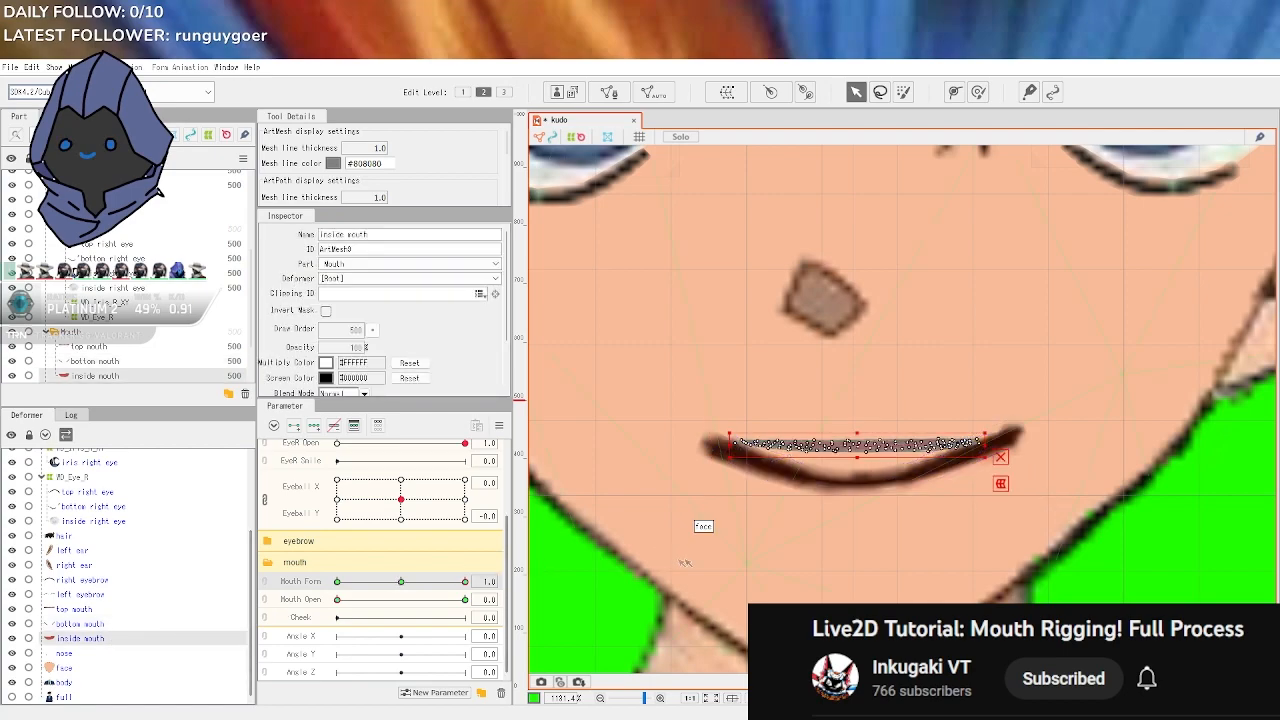
click(955, 92)
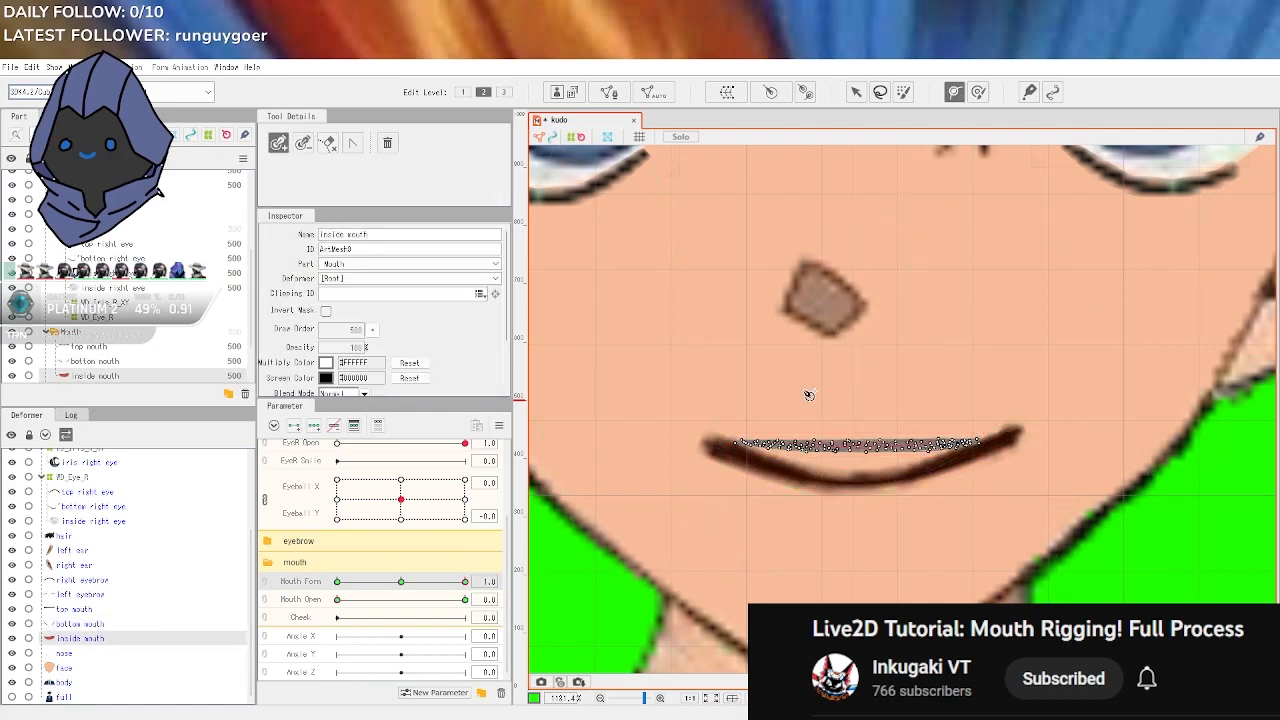
click(725, 445)
click(990, 442)
click(859, 446)
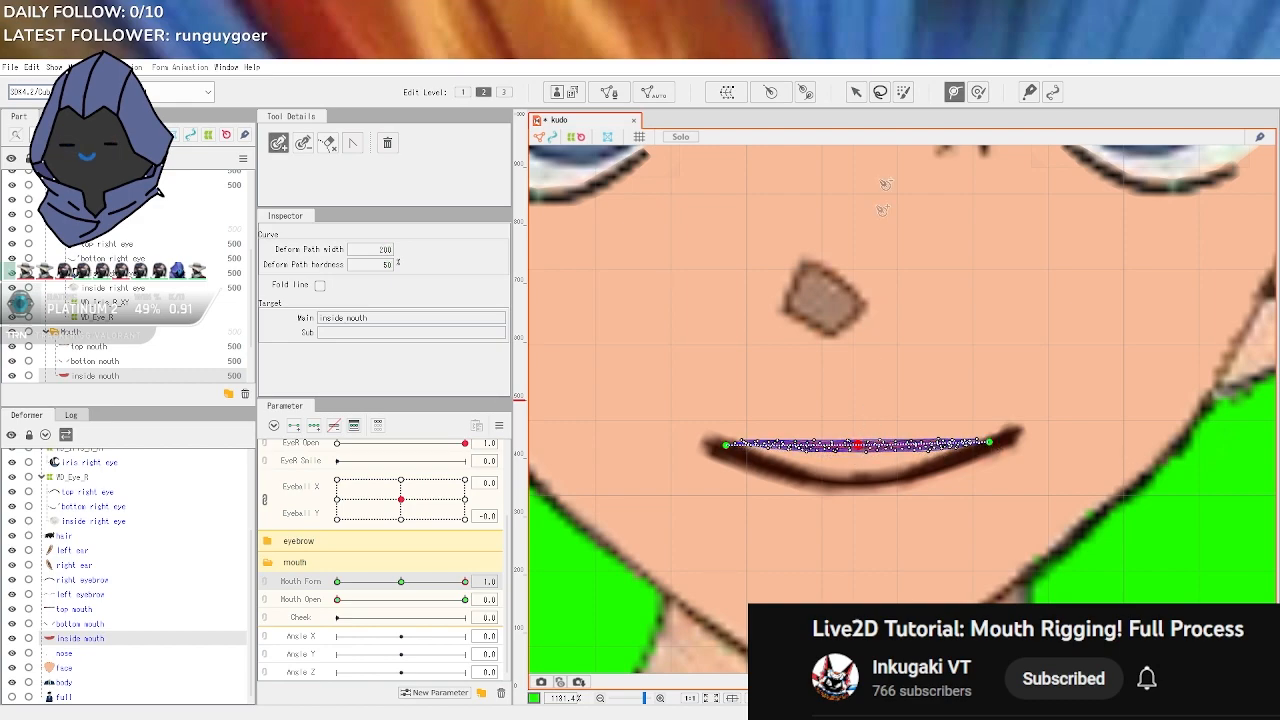
Move both end path points of the inside mouth outward to the corners of the smile
click(856, 92)
mouse_move(859, 450)
mouse_down()
mouse_move(859, 465)
mouse_move(855, 444)
mouse_move(867, 456)
mouse_up()
scroll(857, 446, up, 5)
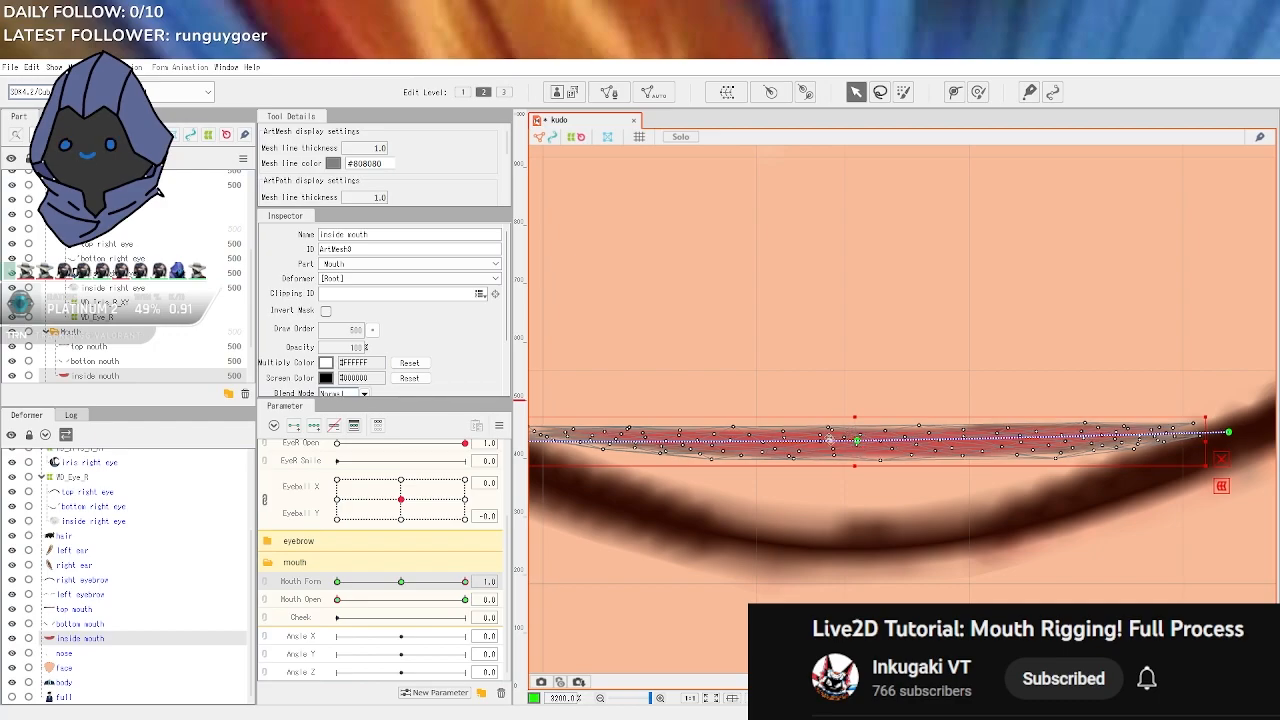
scroll(840, 449, down, 4)
scroll(837, 466, up, 4)
scroll(591, 443, down, 2)
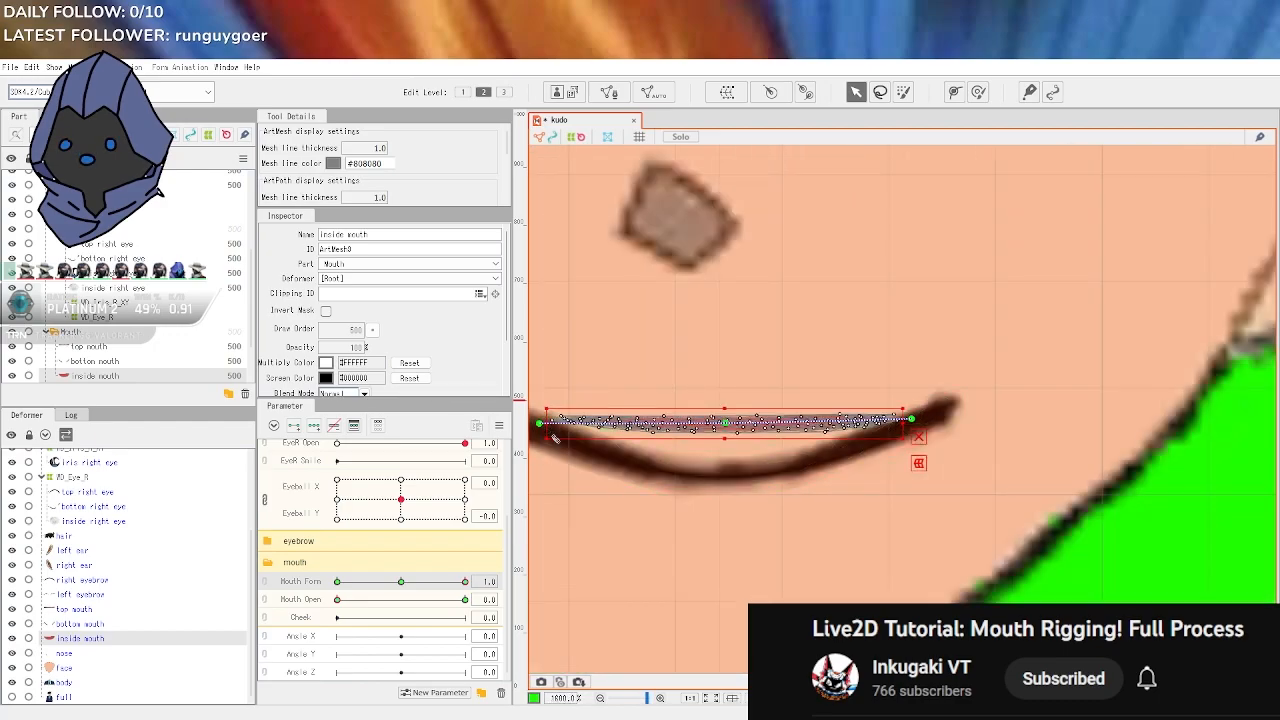
scroll(650, 489, down, 2)
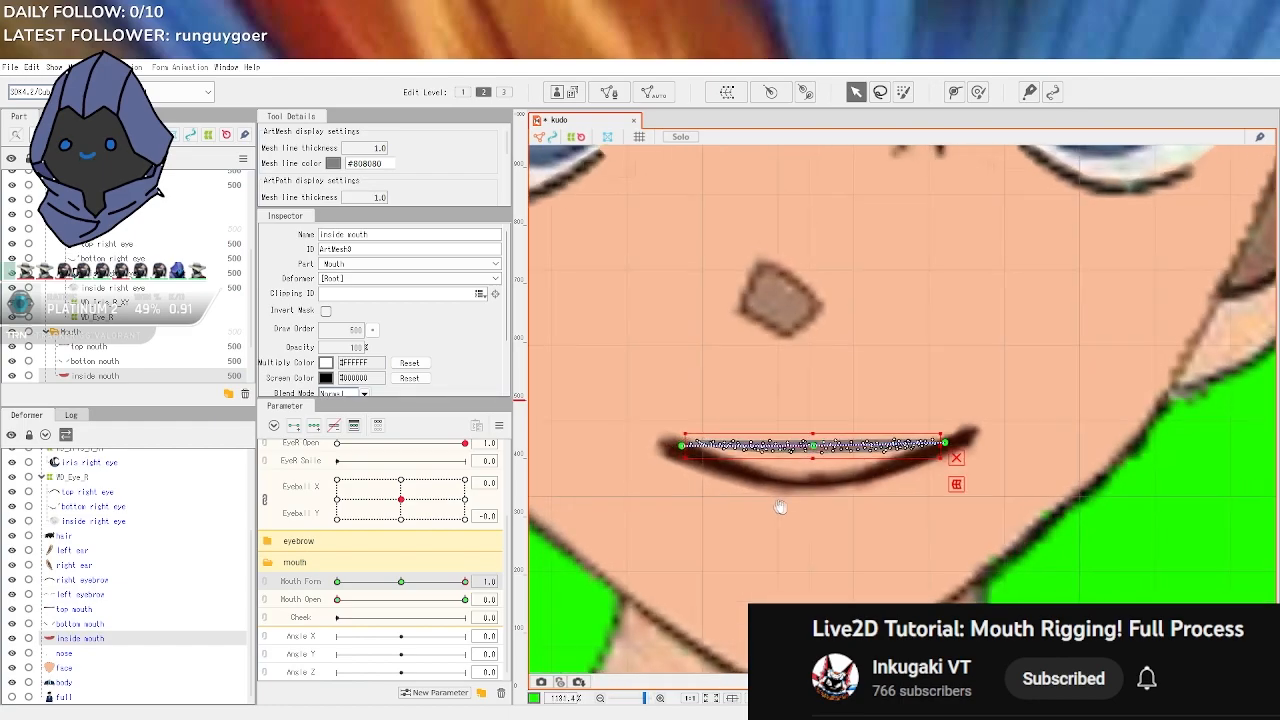
scroll(650, 489, up, 2)
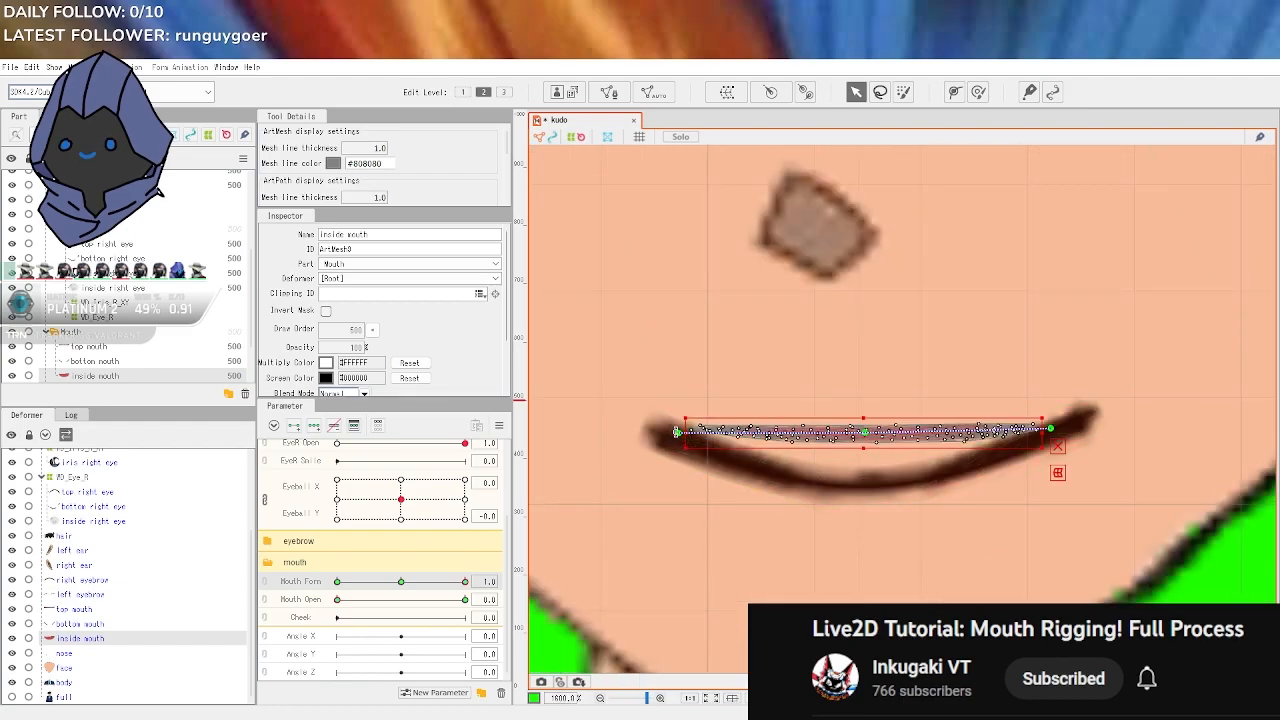
drag(678, 433, 648, 427)
drag(1050, 428, 1094, 413)
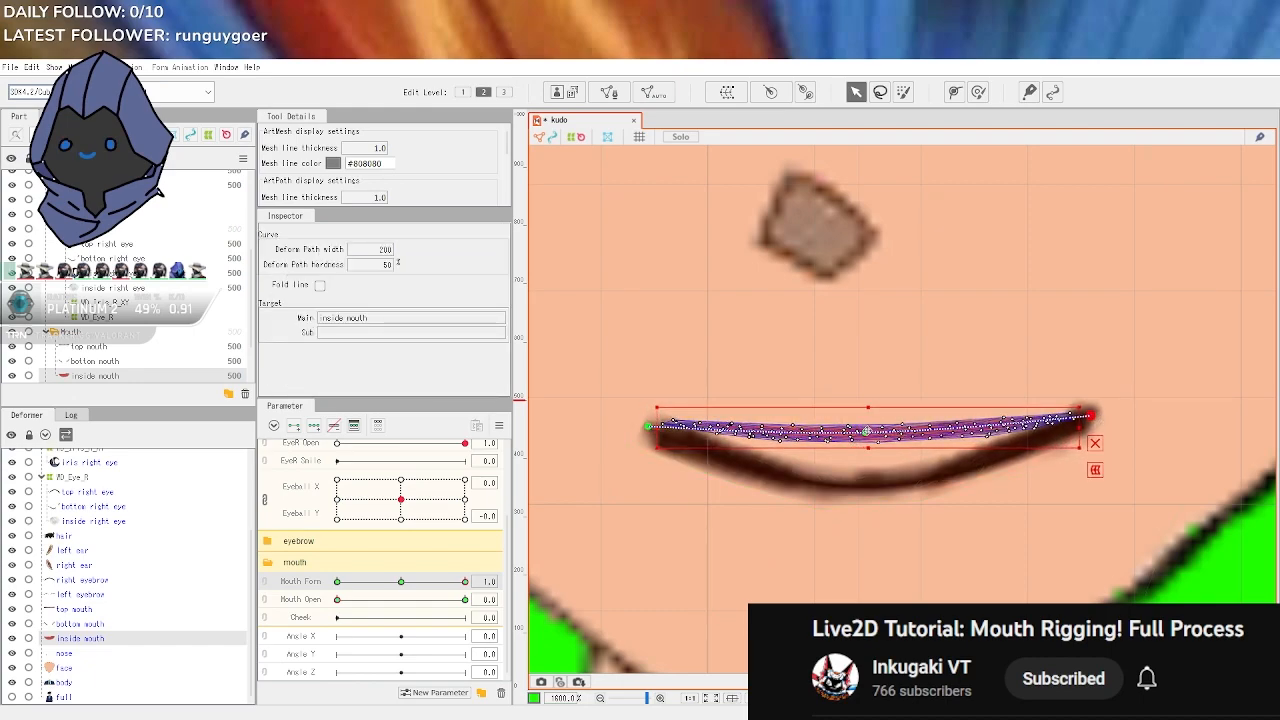
Lower the middle path point of the inside mouth onto the lip curve and check the smile on the full face
drag(866, 432, 860, 455)
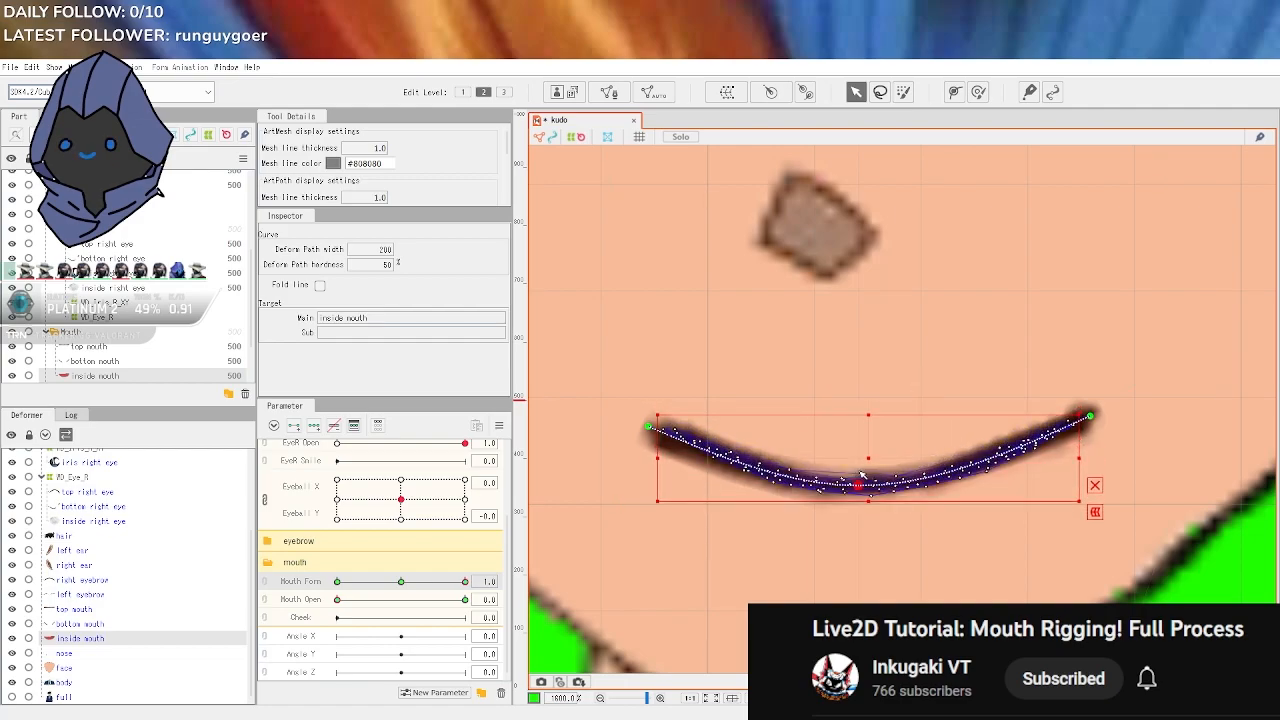
scroll(855, 470, down, 5)
click(1049, 485)
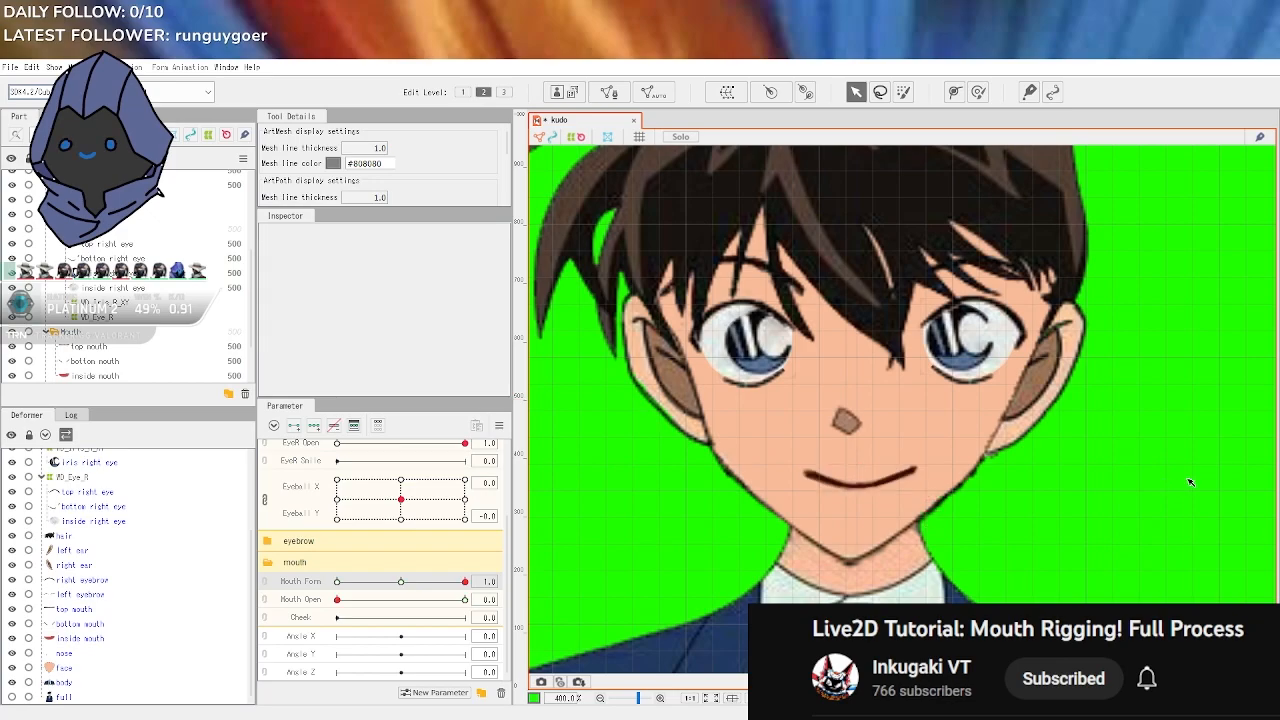
mouse_move(465, 588)
mouse_down()
mouse_move(393, 586)
mouse_move(465, 582)
mouse_up()
drag(337, 599, 297, 594)
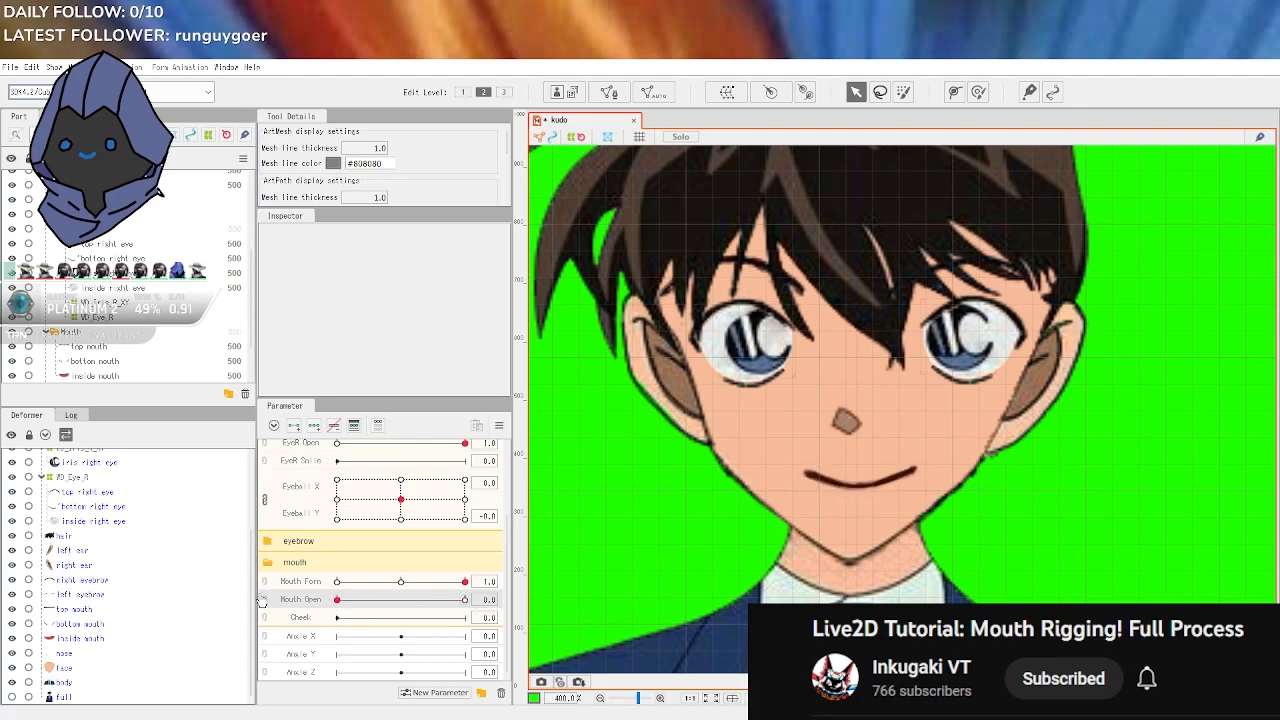
Move the top mouth's left corner path point outward, raise its middle point slightly, and check the whole face
scroll(792, 545, up, 5)
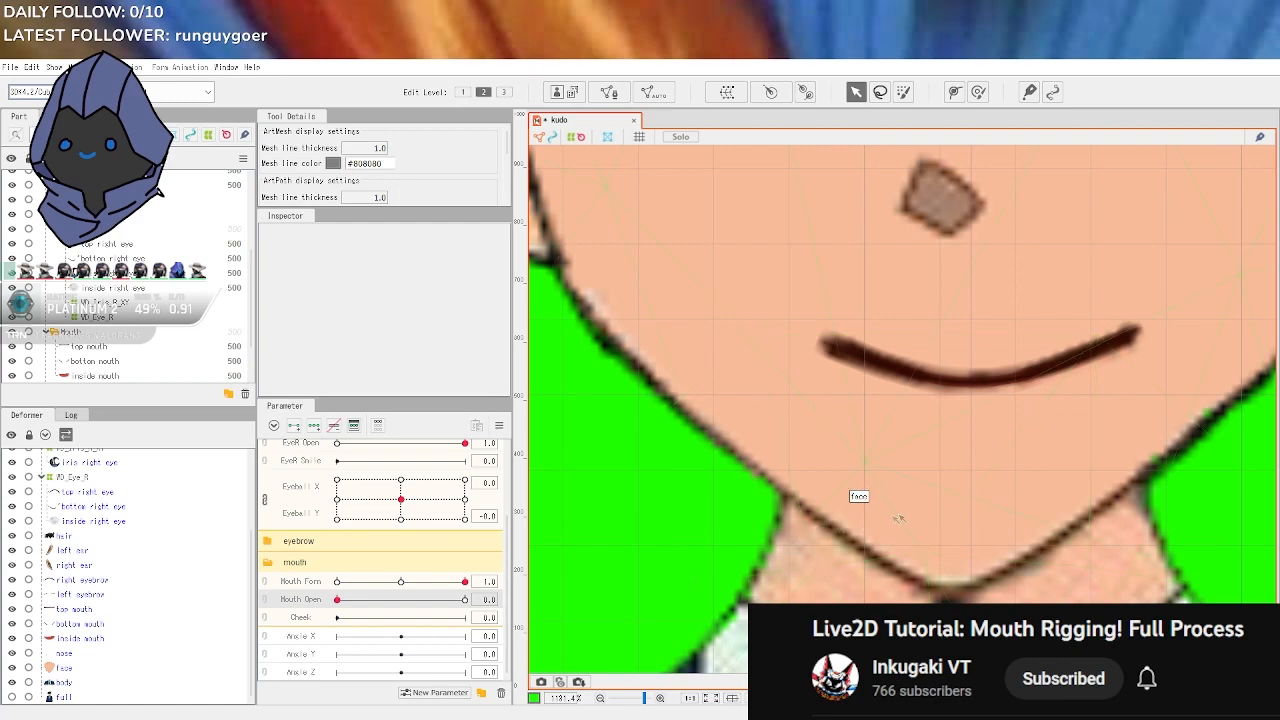
drag(1180, 477, 1077, 554)
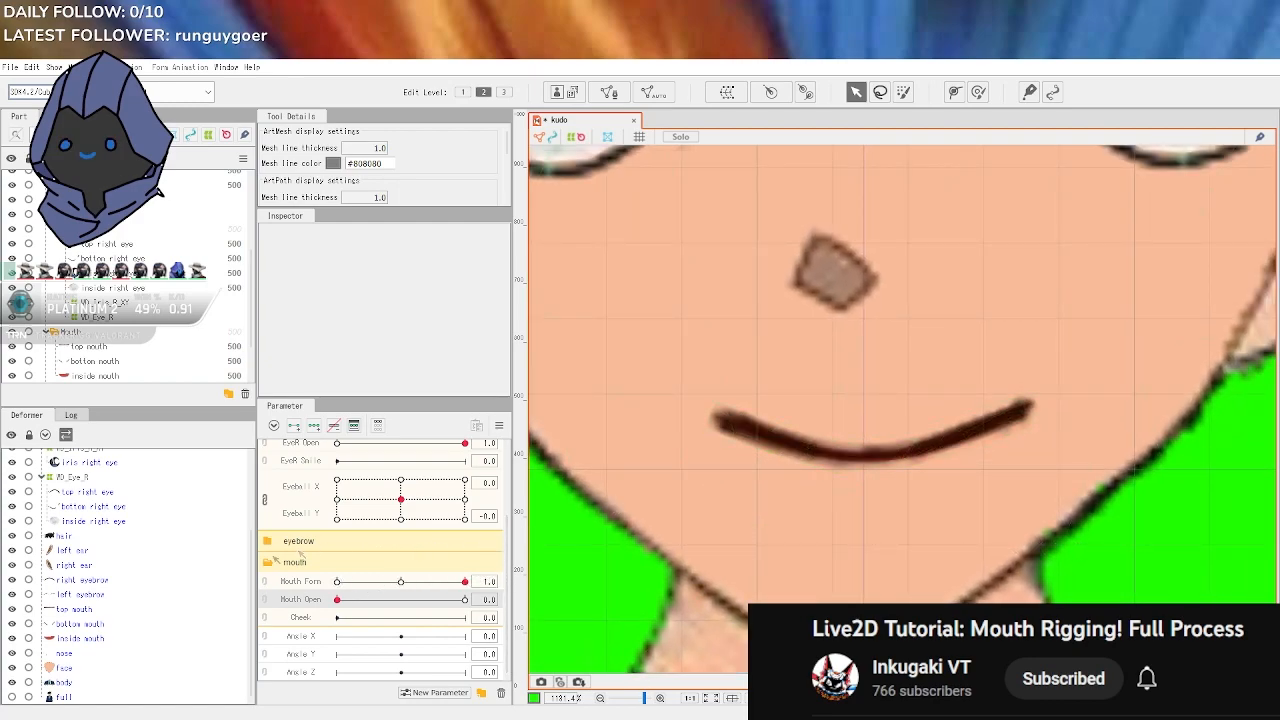
click(119, 595)
click(119, 608)
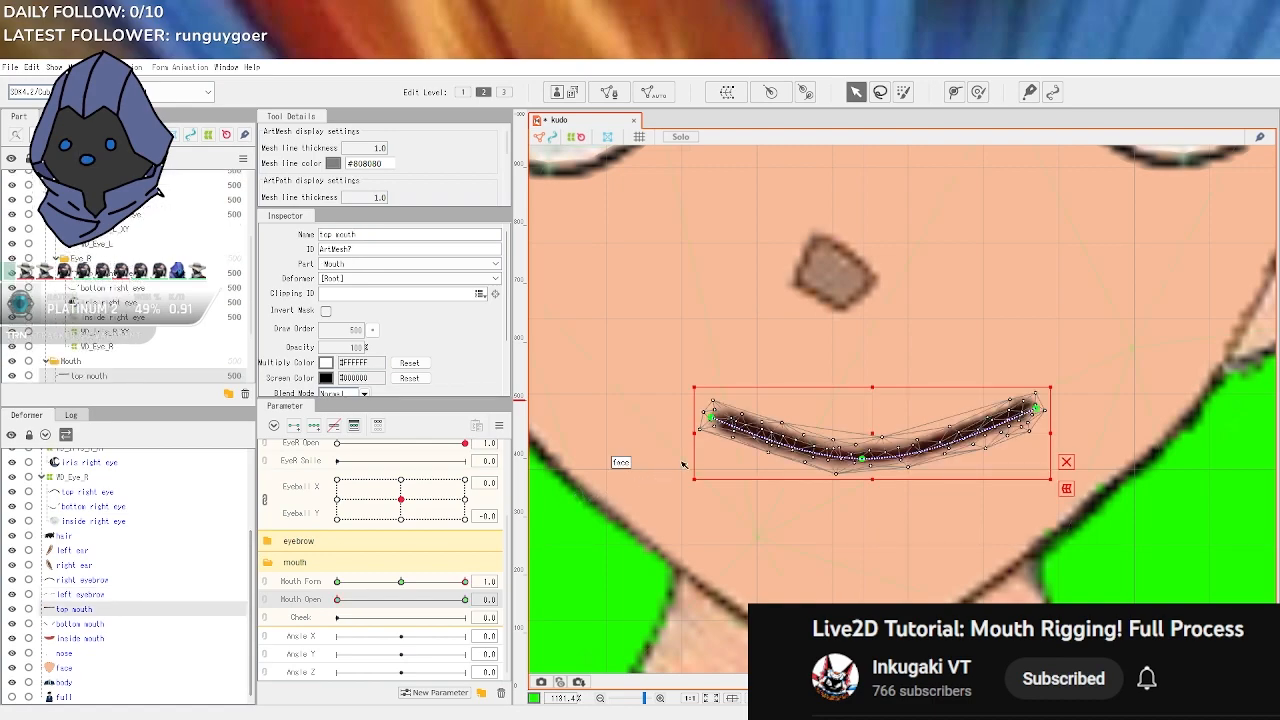
drag(712, 417, 685, 413)
drag(862, 461, 851, 453)
scroll(855, 465, down, 5)
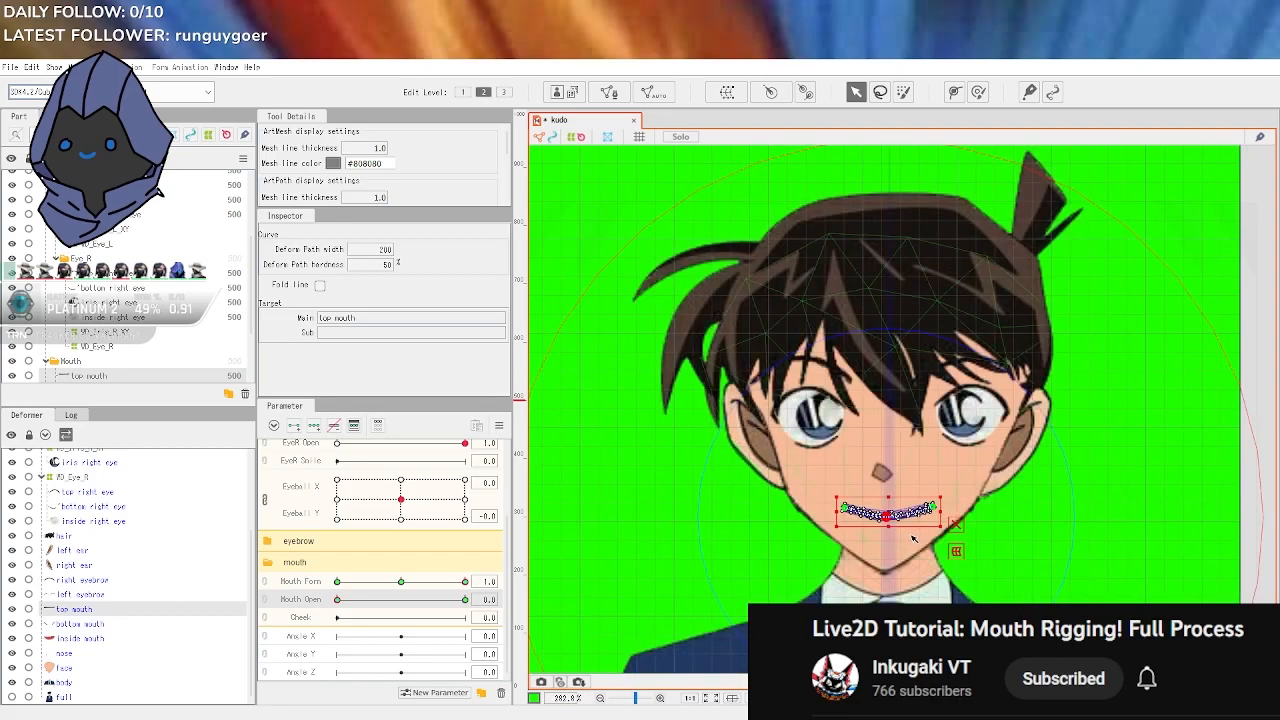
click(1180, 460)
scroll(1147, 480, down, 1)
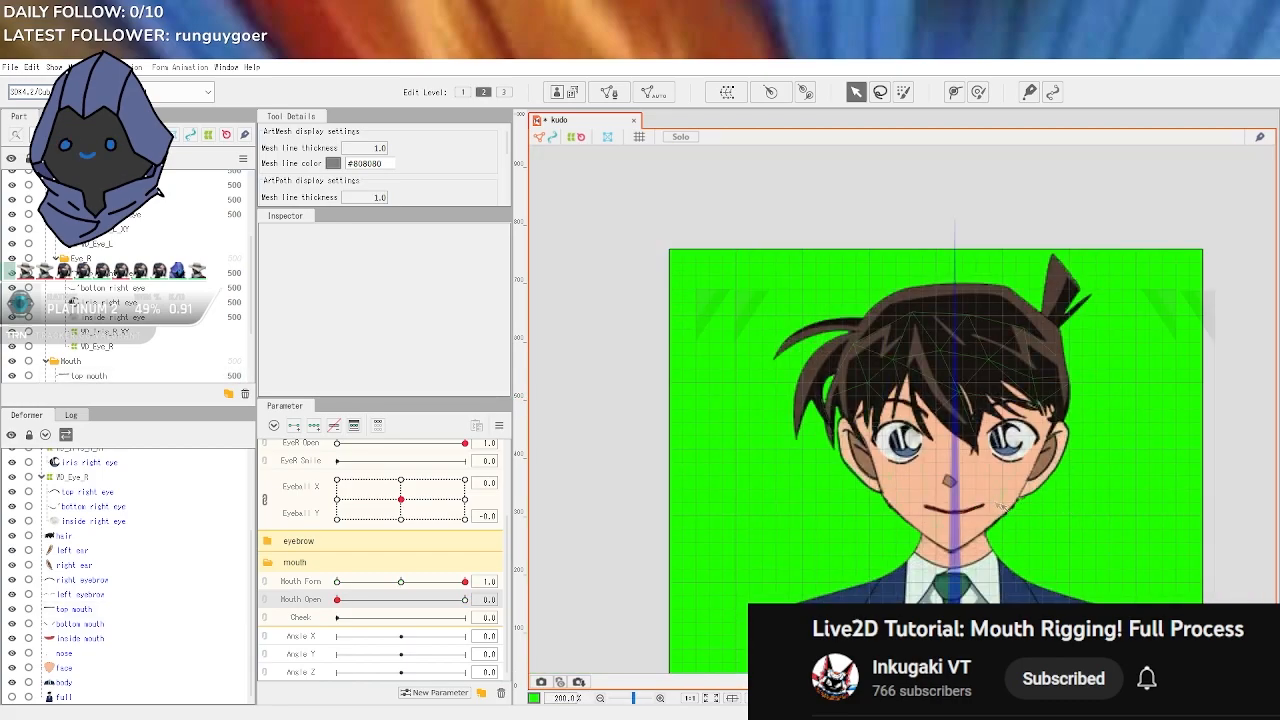
Try lowering the right corner and middle path points of the top mouth to deepen the smile
scroll(980, 440, up, 4)
click(760, 505)
scroll(725, 520, up, 3)
drag(711, 465, 762, 459)
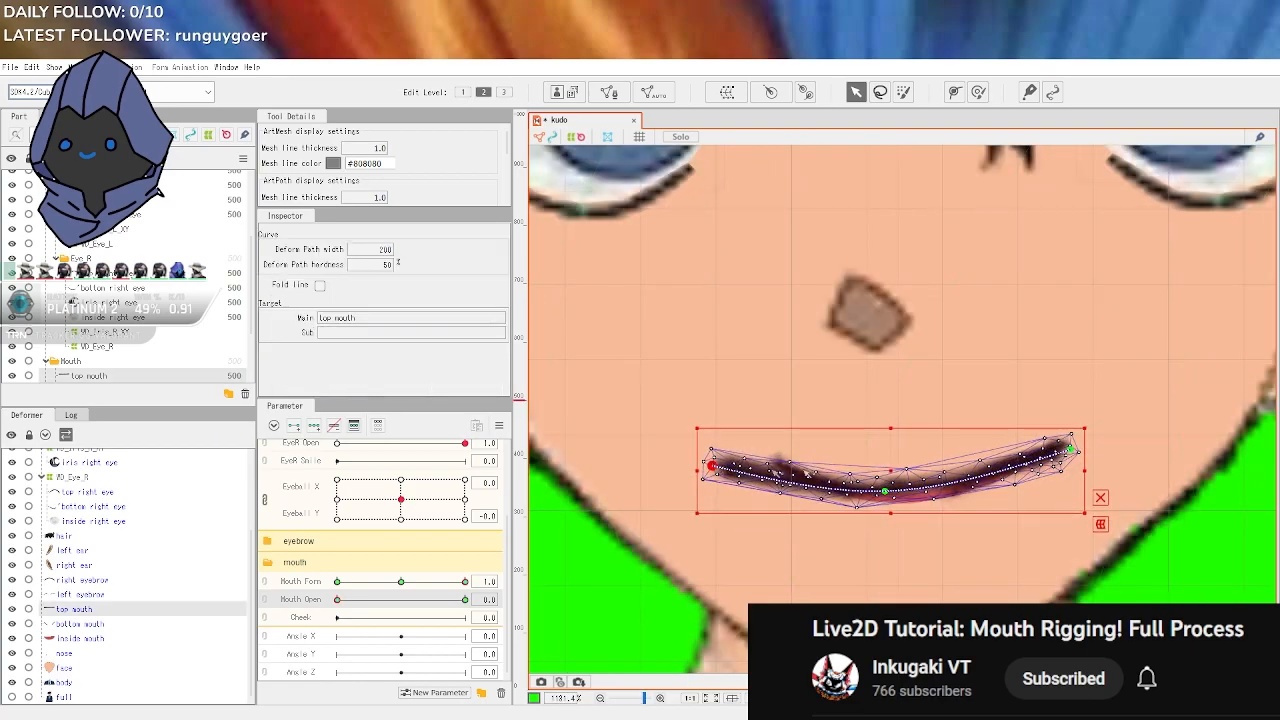
drag(1078, 452, 1078, 463)
drag(884, 496, 886, 507)
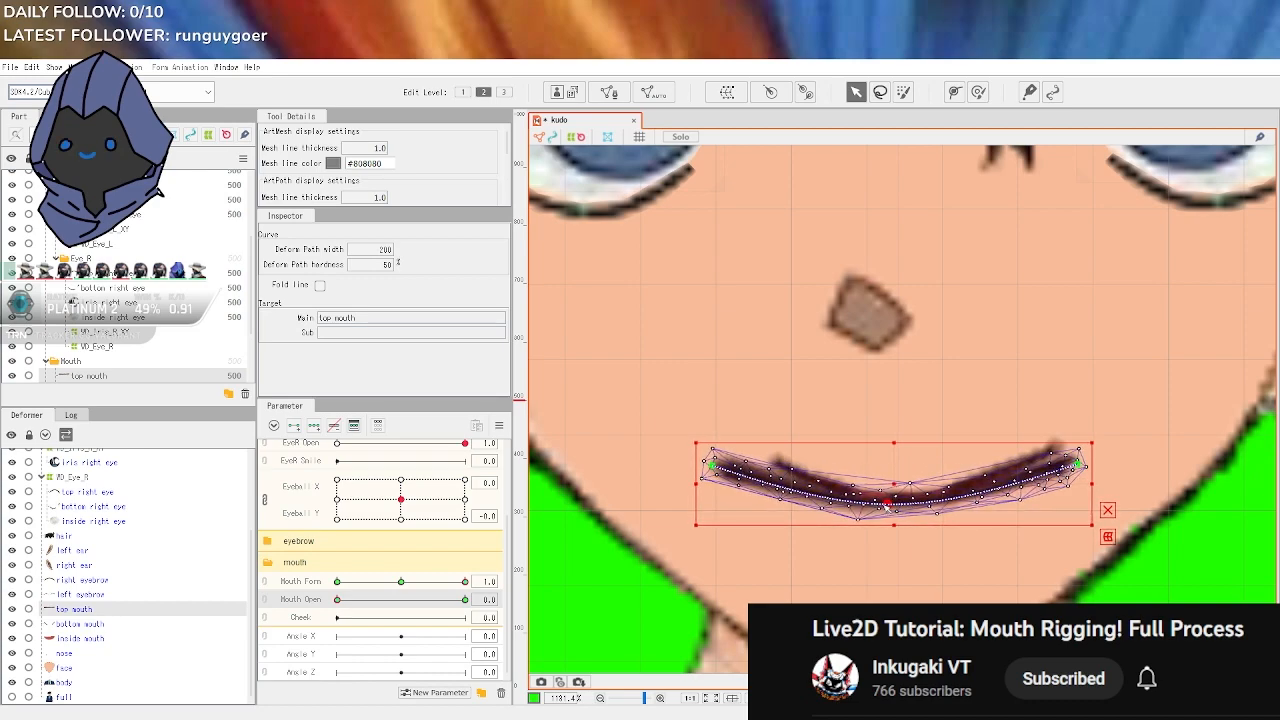
Add a path point on each side of the top mouth's middle and lower the inner points, then check the face
click(955, 92)
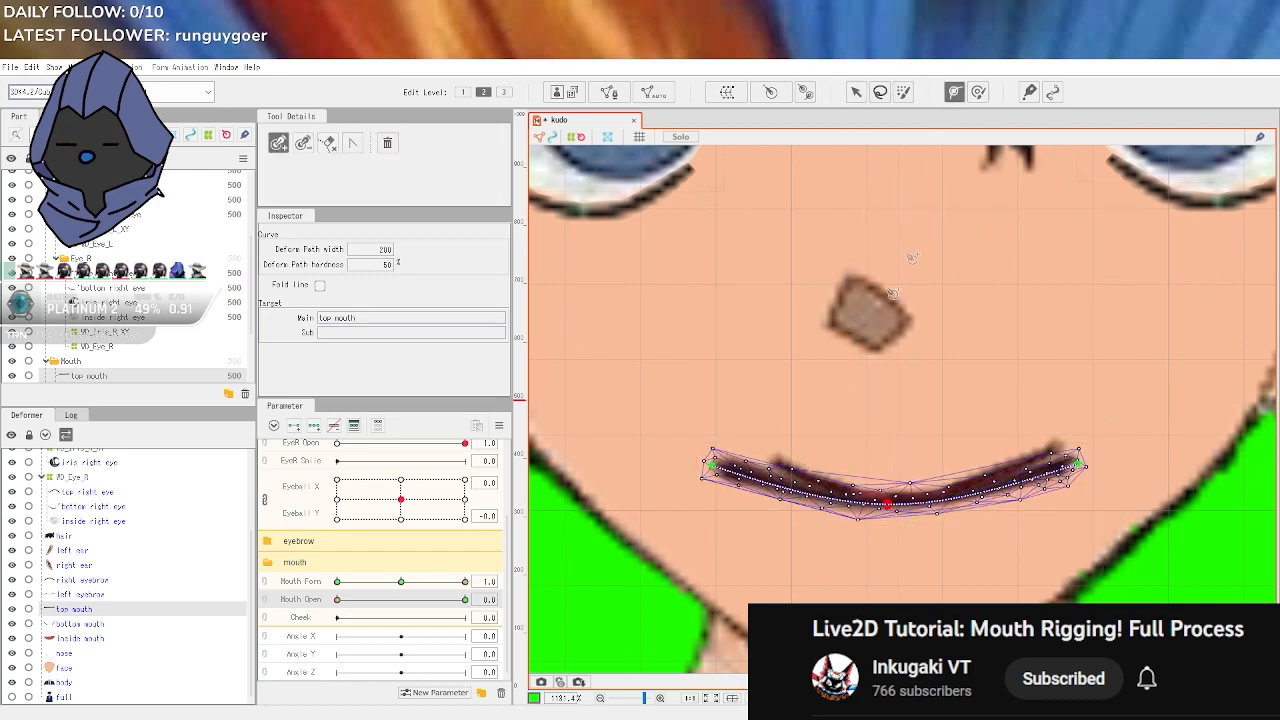
click(786, 490)
click(995, 488)
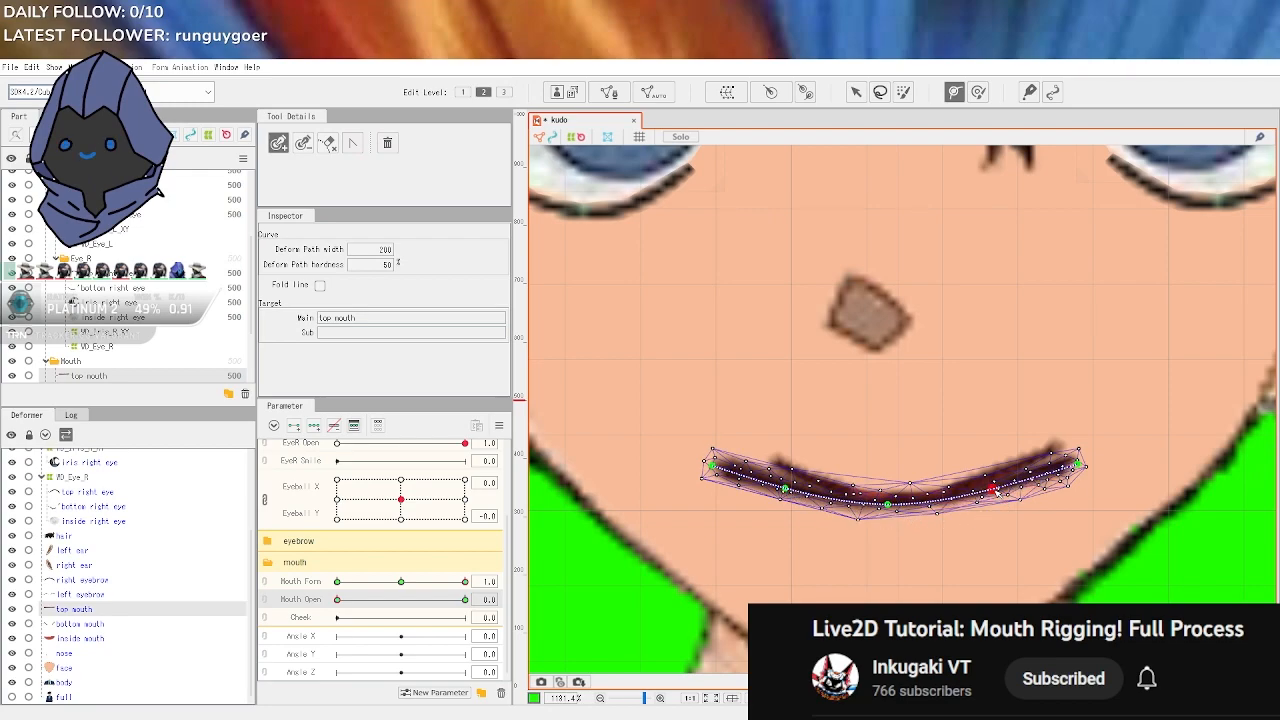
click(856, 92)
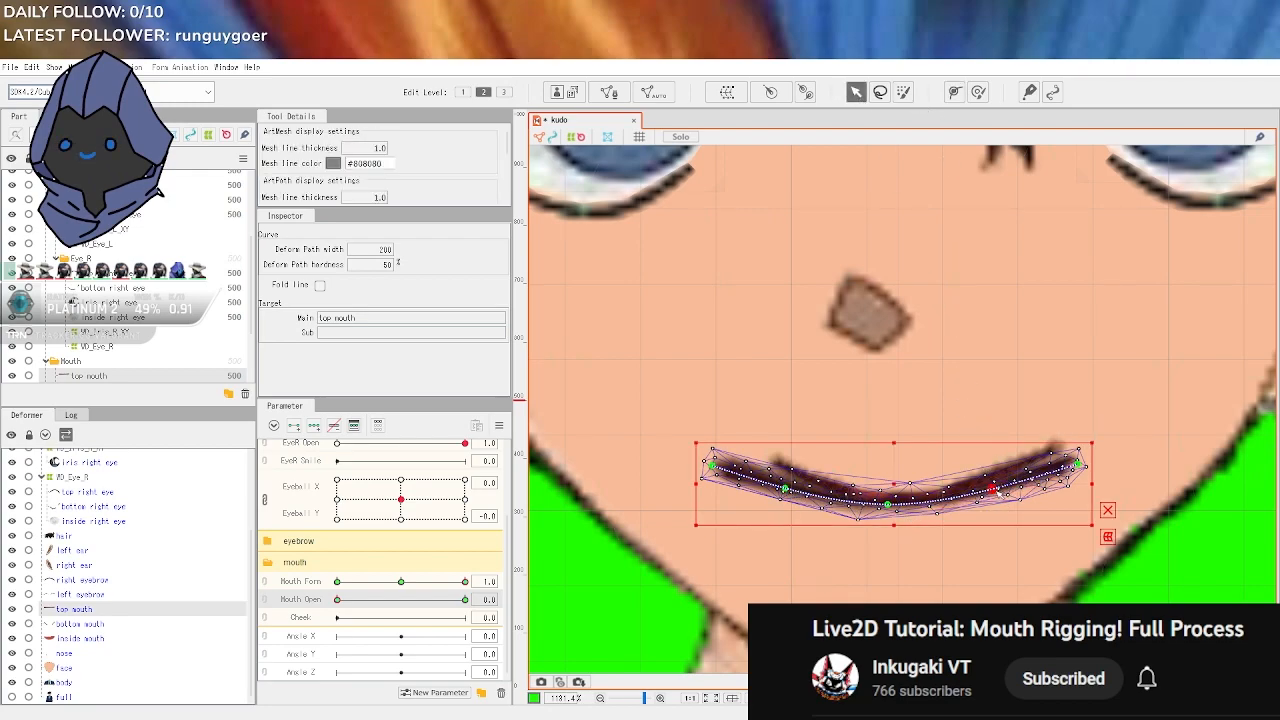
drag(786, 490, 787, 503)
drag(888, 506, 885, 514)
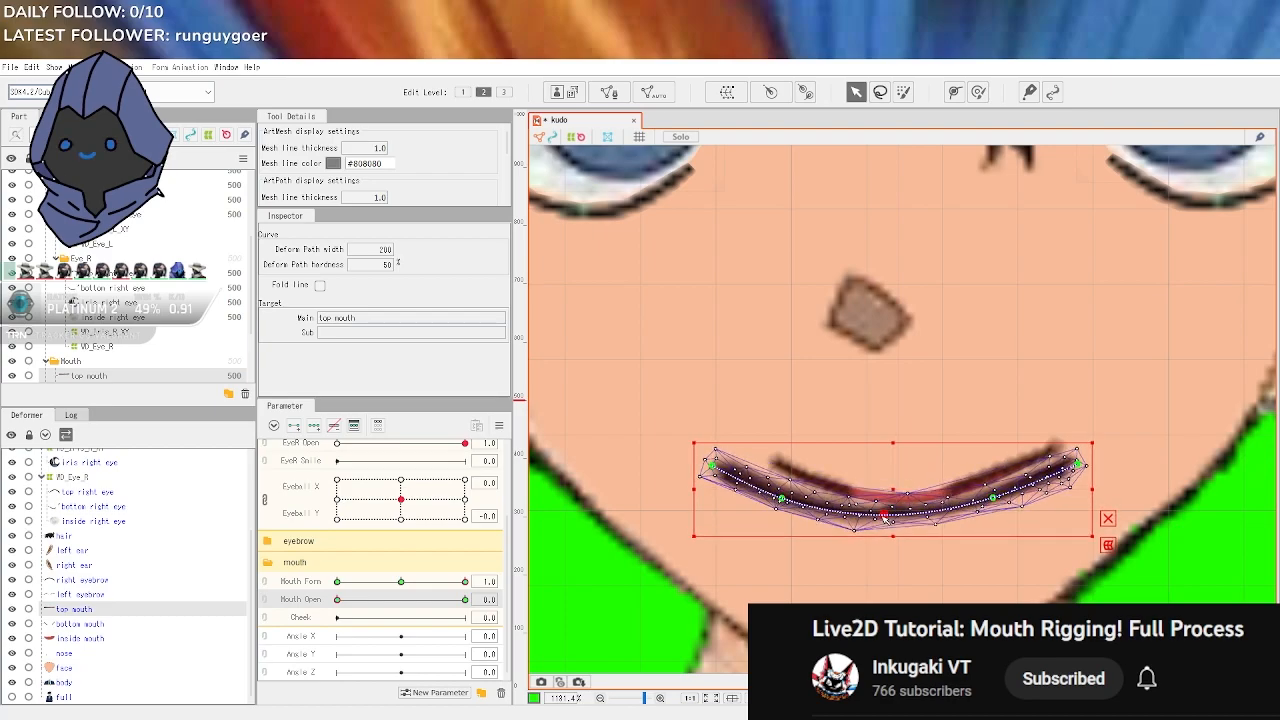
scroll(948, 535, down, 7)
click(1155, 538)
scroll(1170, 535, up, 3)
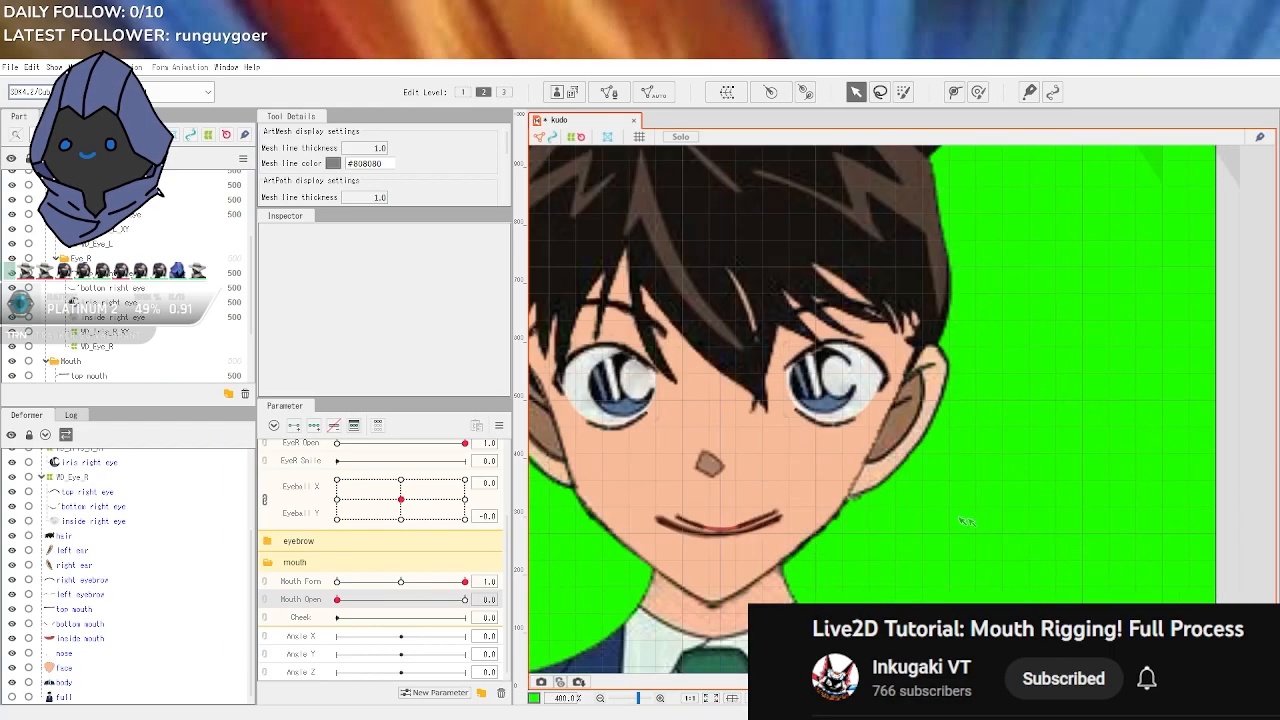
drag(891, 549, 1019, 526)
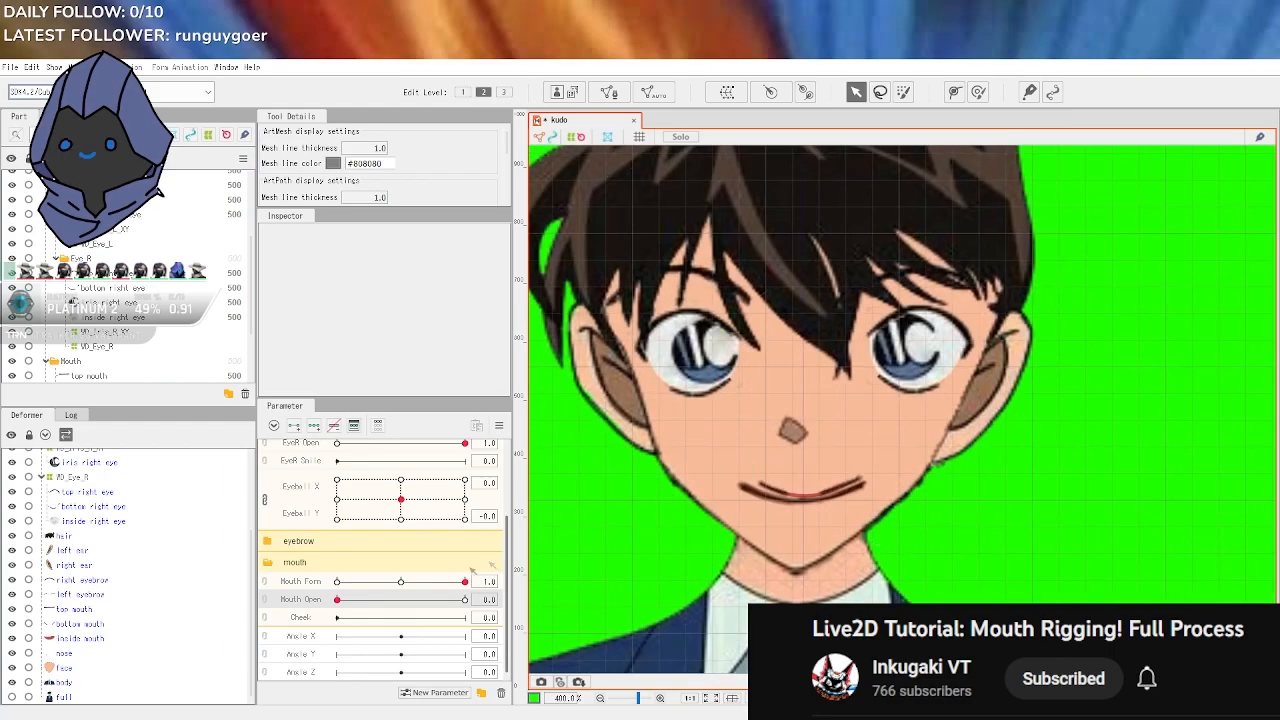
Undo the top mouth's lowered curve and the two added path points
key(ctrl+z)
key(ctrl+z)
key(ctrl+z)
key(ctrl+z)
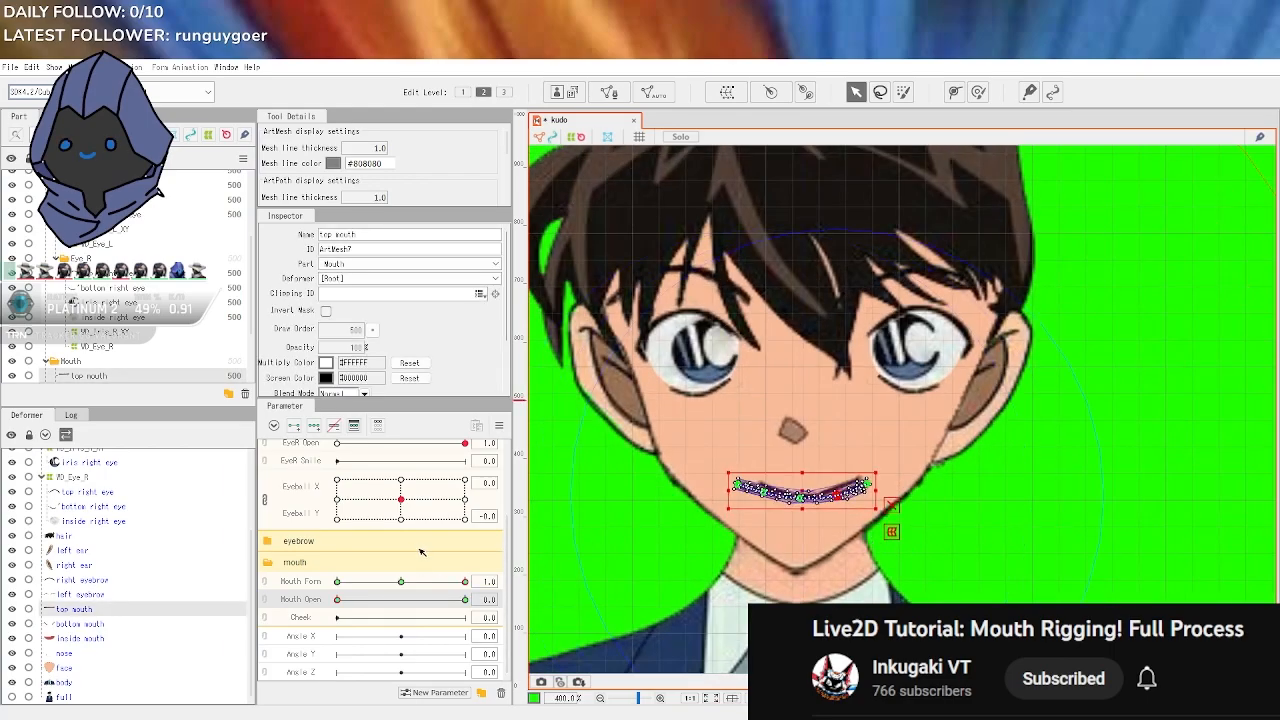
key(ctrl+z)
key(ctrl+z)
key(ctrl+z)
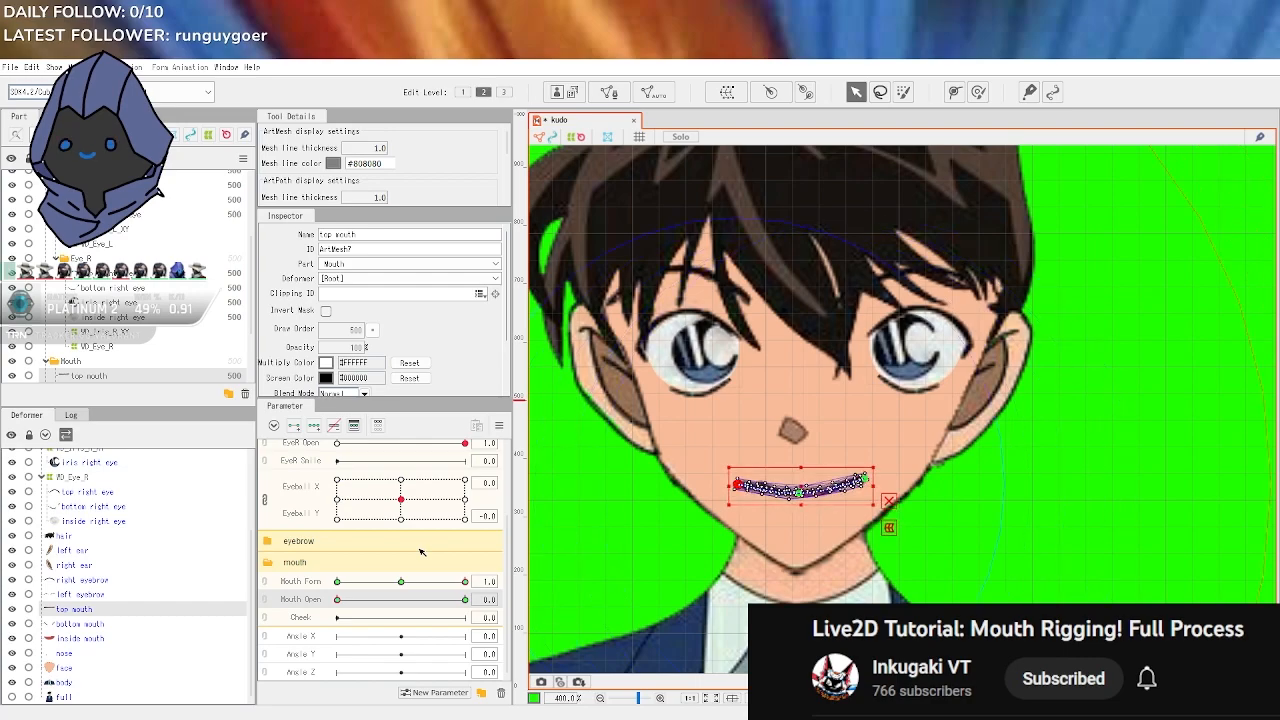
Add two path points to the top mouth, one between each corner and the middle point
scroll(606, 547, up, 3)
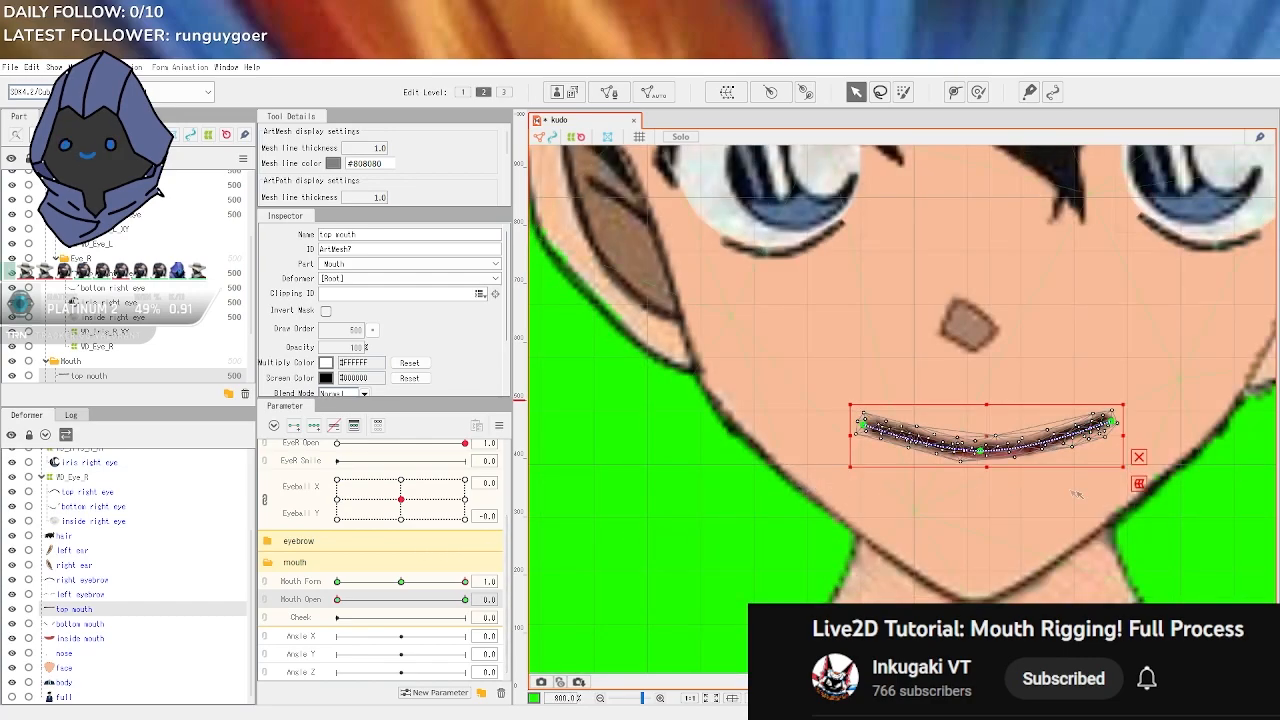
drag(1229, 510, 1128, 572)
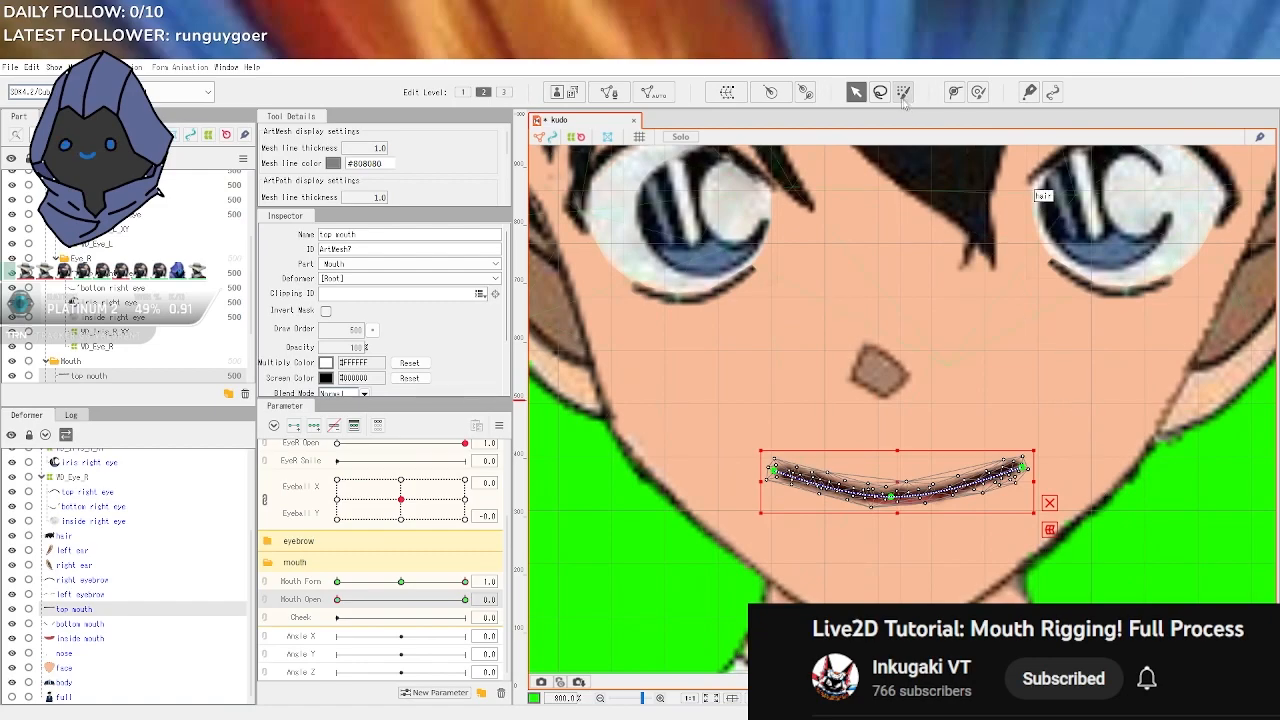
click(955, 91)
click(830, 487)
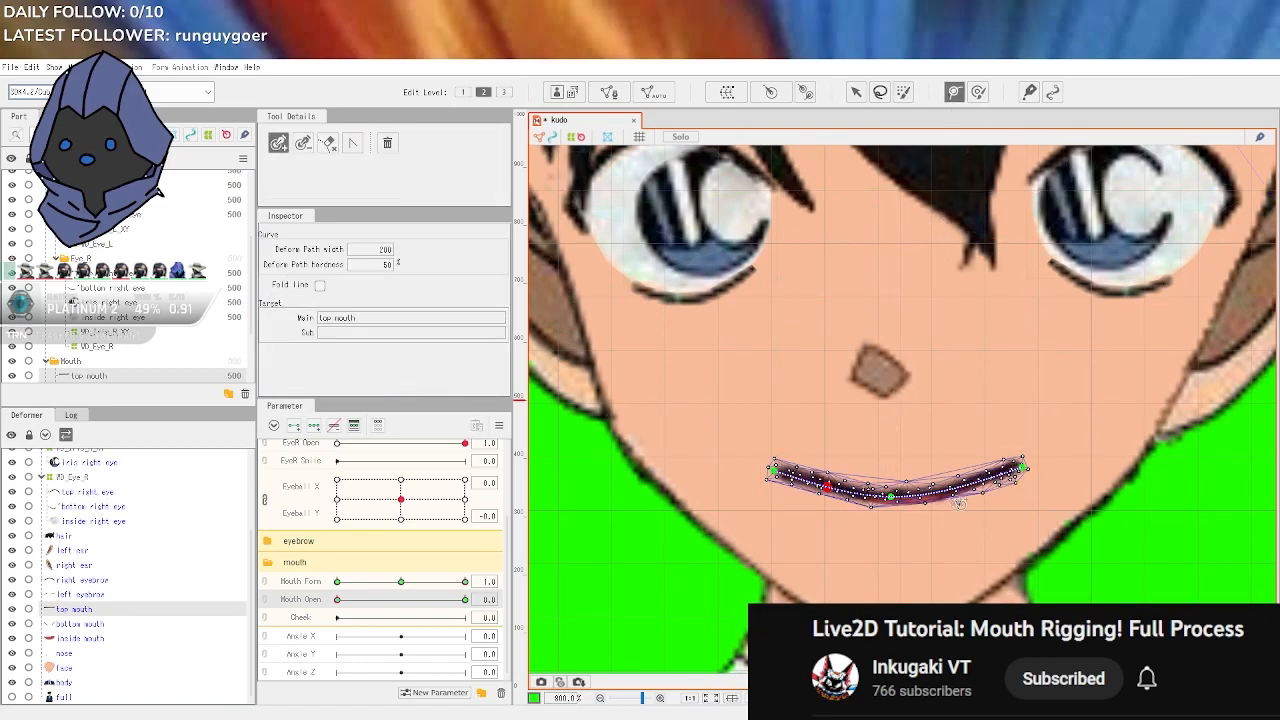
click(968, 485)
Nudge the two new top mouth path points to round the smile's curve, and check it on the face
click(856, 91)
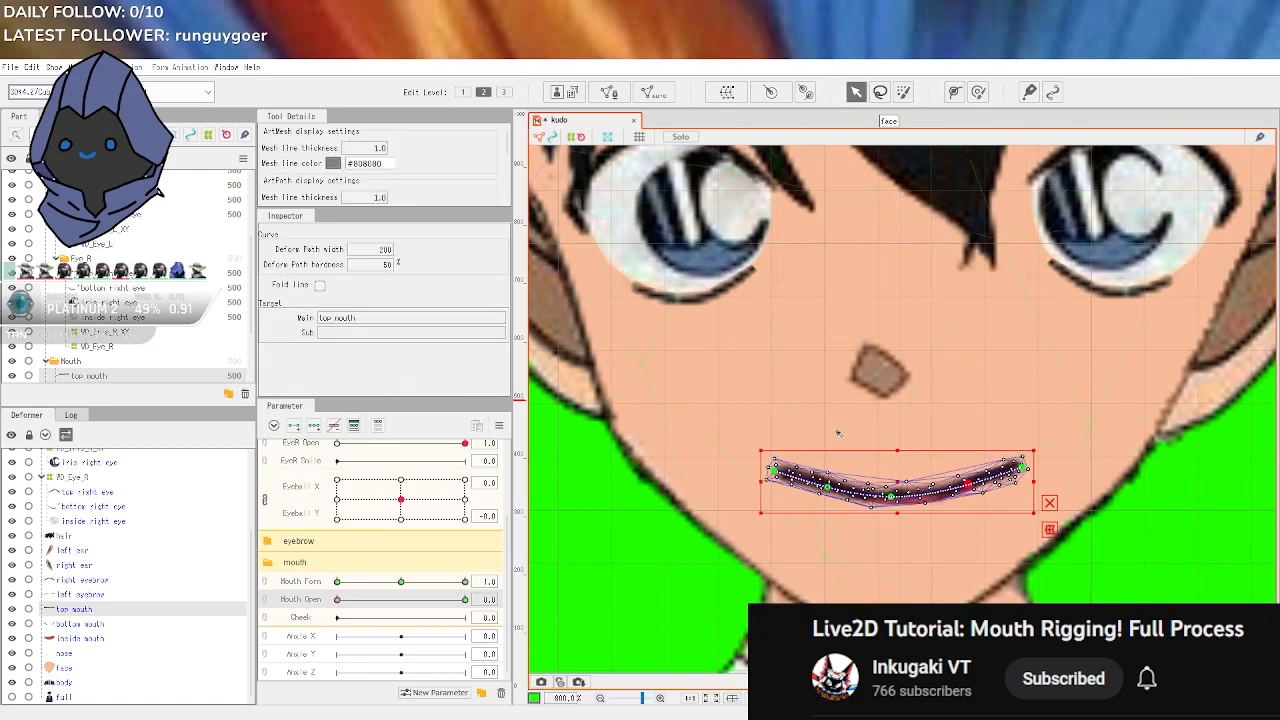
drag(827, 489, 825, 492)
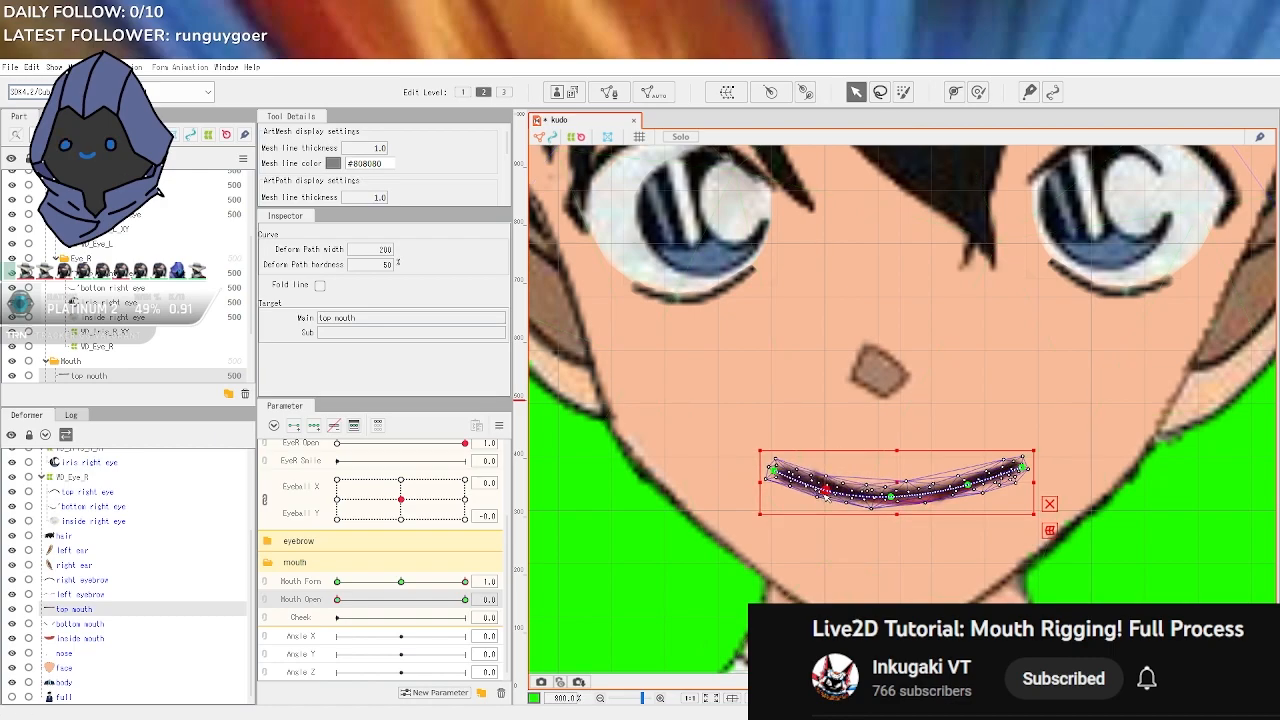
click(969, 486)
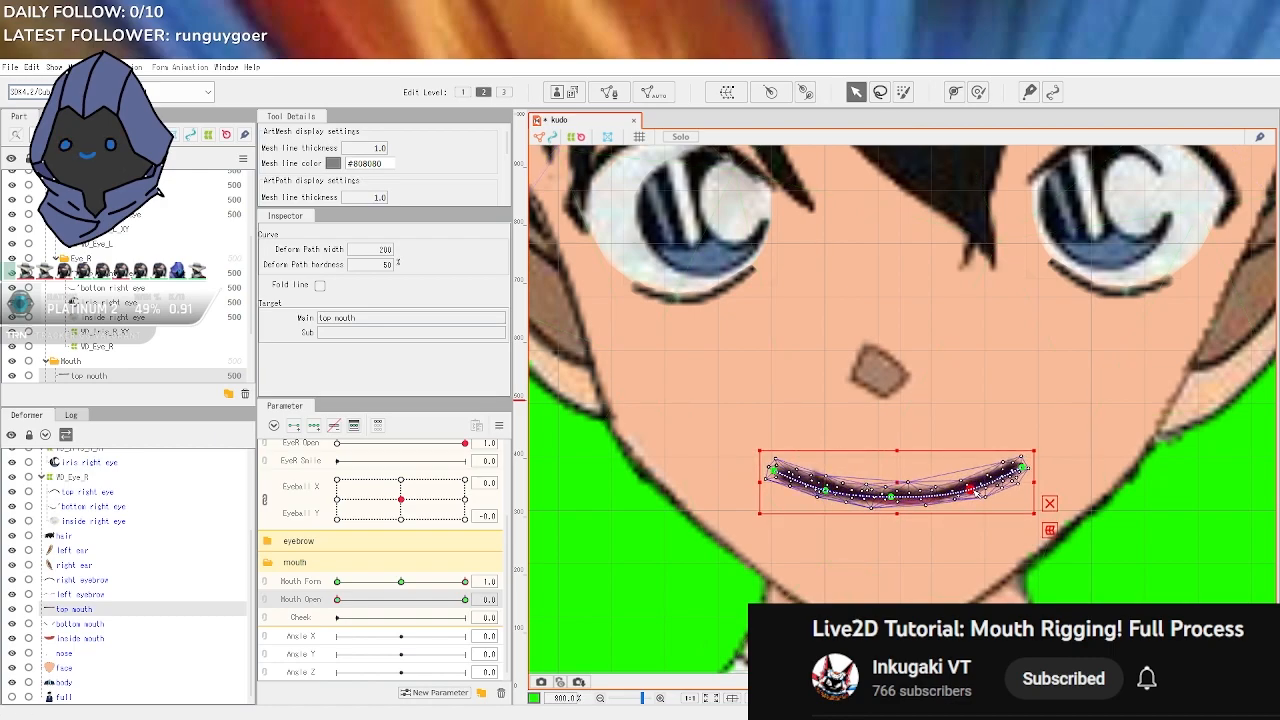
click(578, 466)
scroll(578, 466, down, 1)
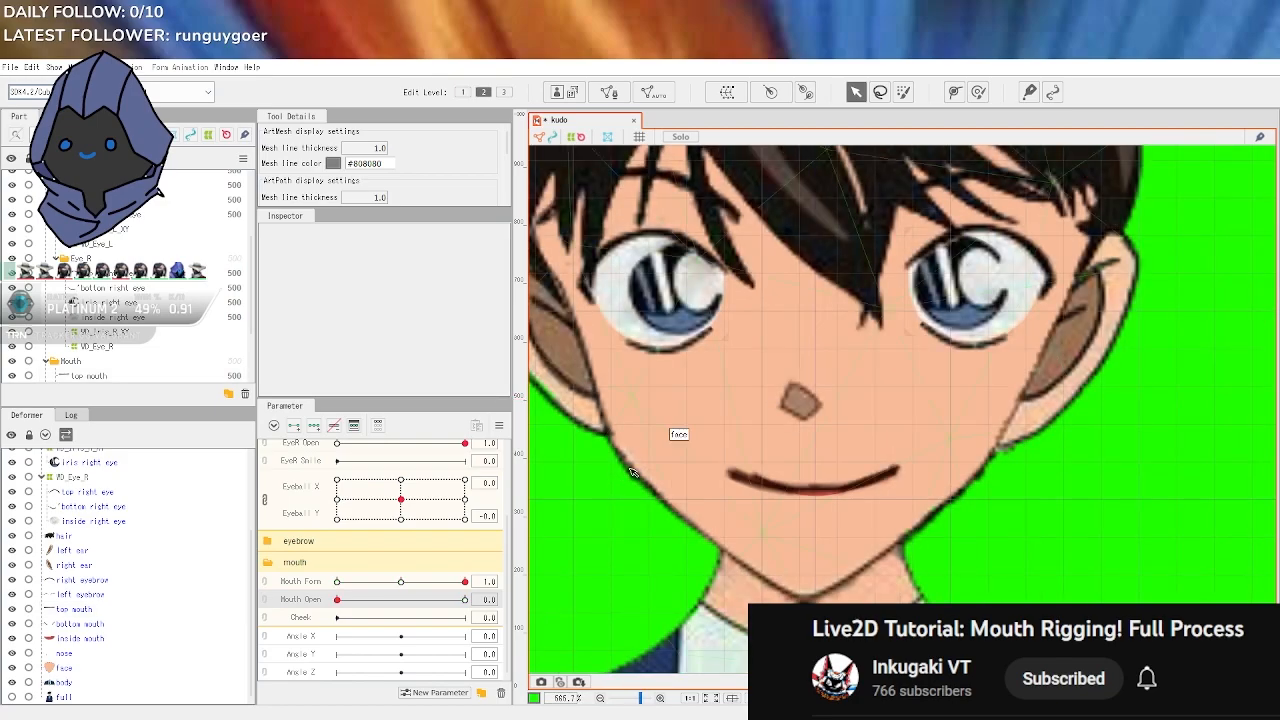
Add three path points to the bottom mouth, one at the centre and one near each end
click(93, 609)
click(93, 623)
scroll(618, 525, up, 2)
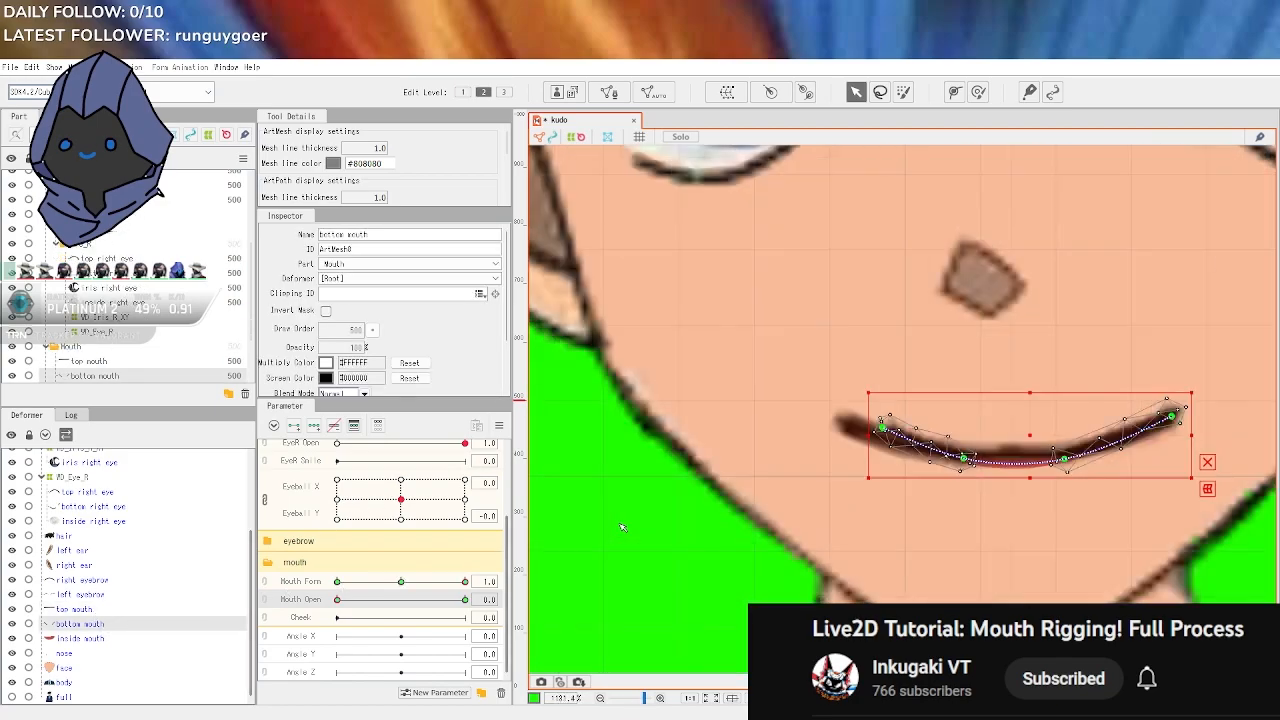
drag(713, 567, 538, 572)
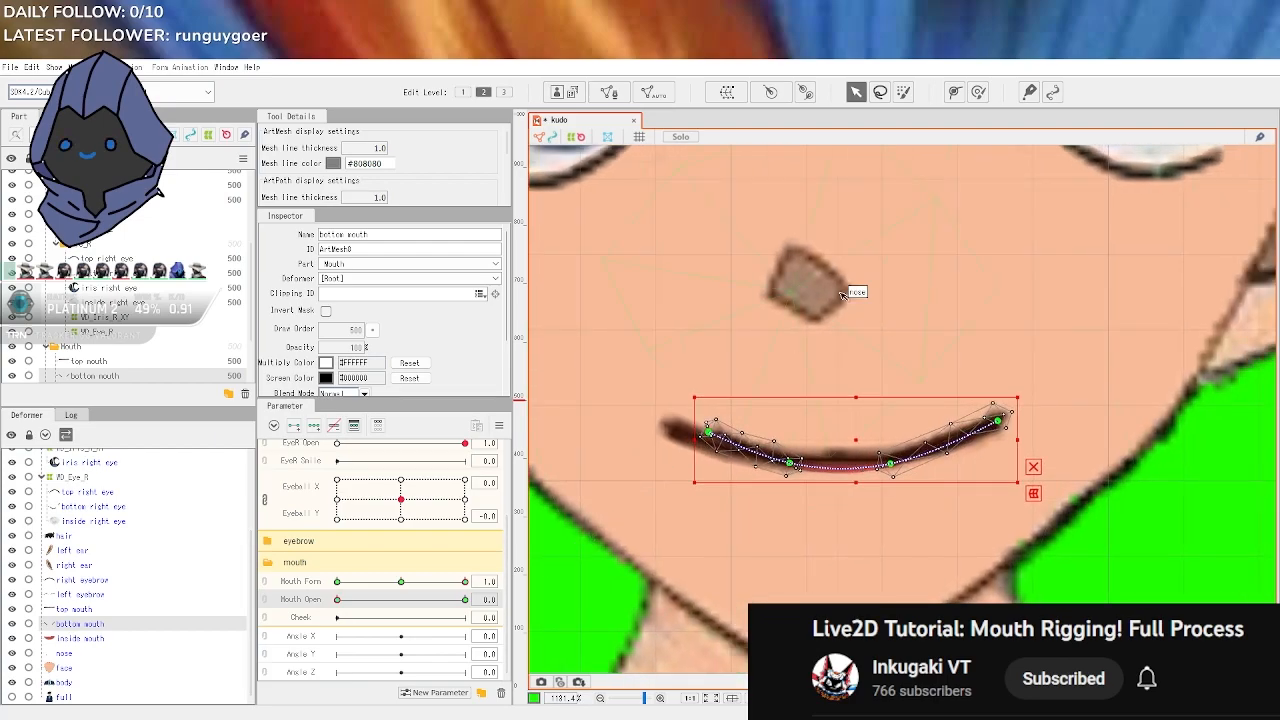
click(955, 93)
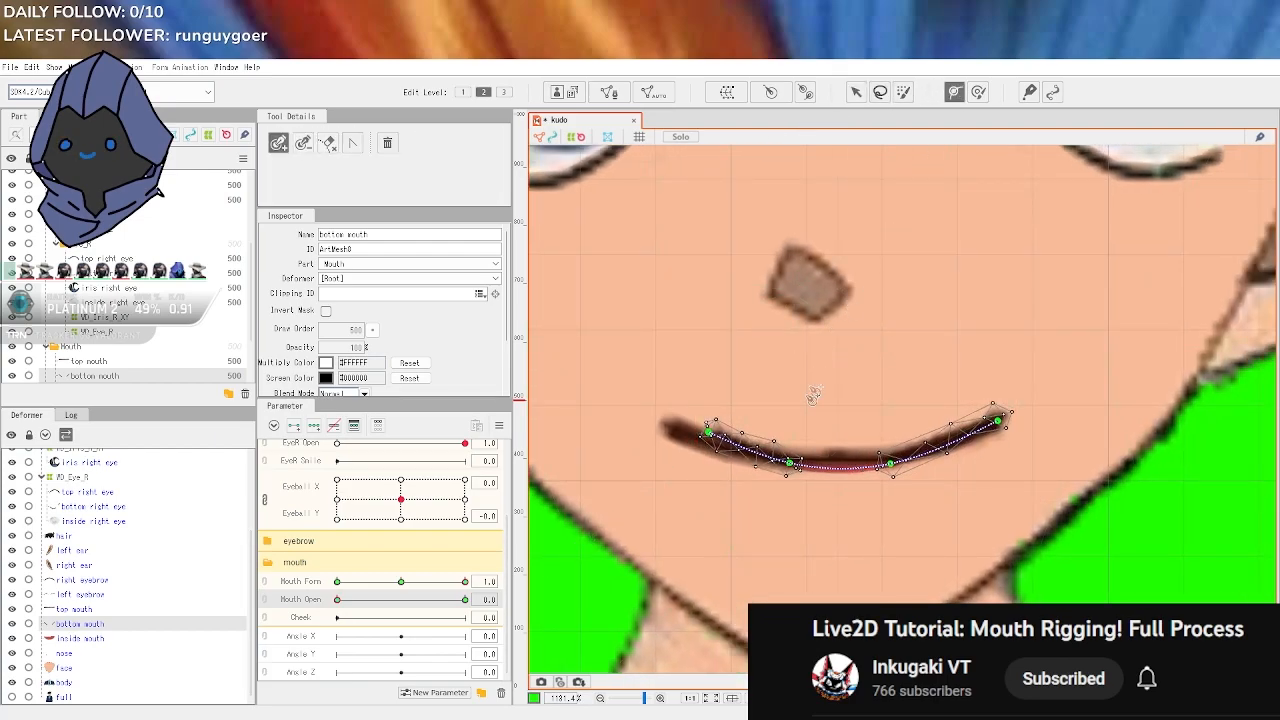
click(946, 447)
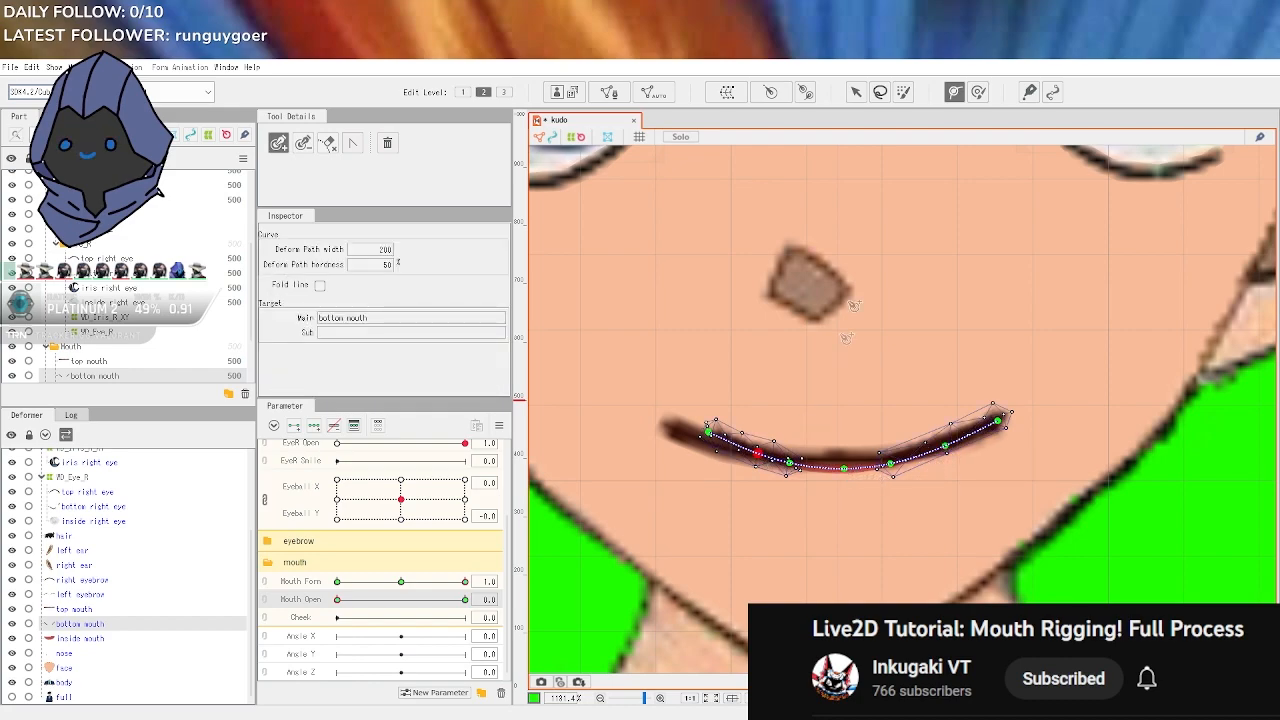
Move the bottom mouth's path points so its curve follows the top mouth's smile from corner to corner
click(856, 92)
drag(708, 433, 670, 428)
drag(758, 452, 790, 471)
drag(892, 465, 894, 465)
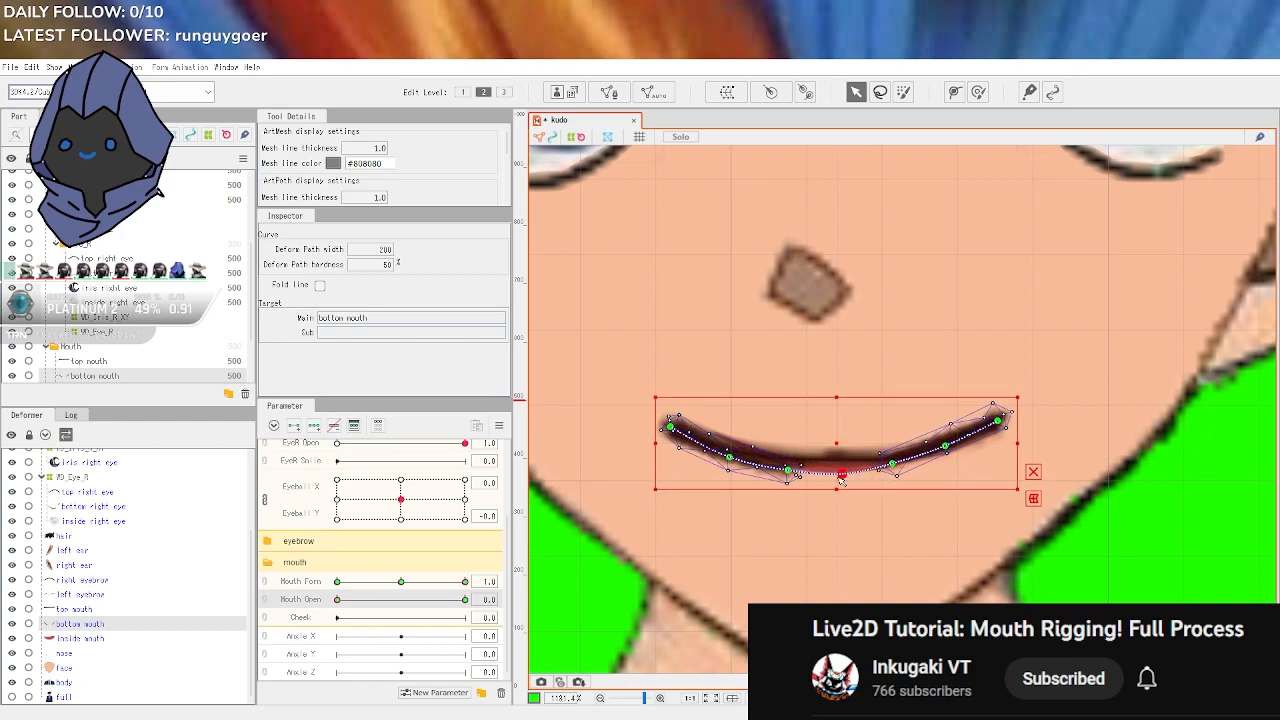
drag(789, 471, 730, 453)
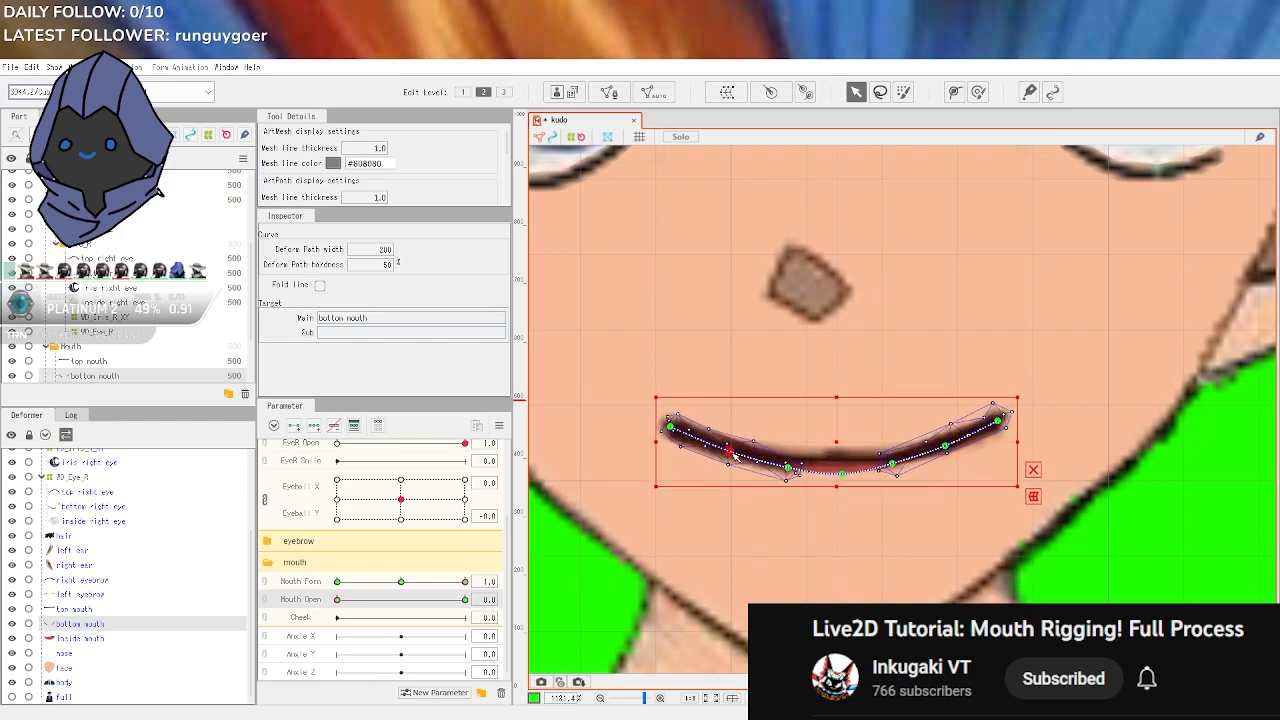
drag(946, 448, 947, 446)
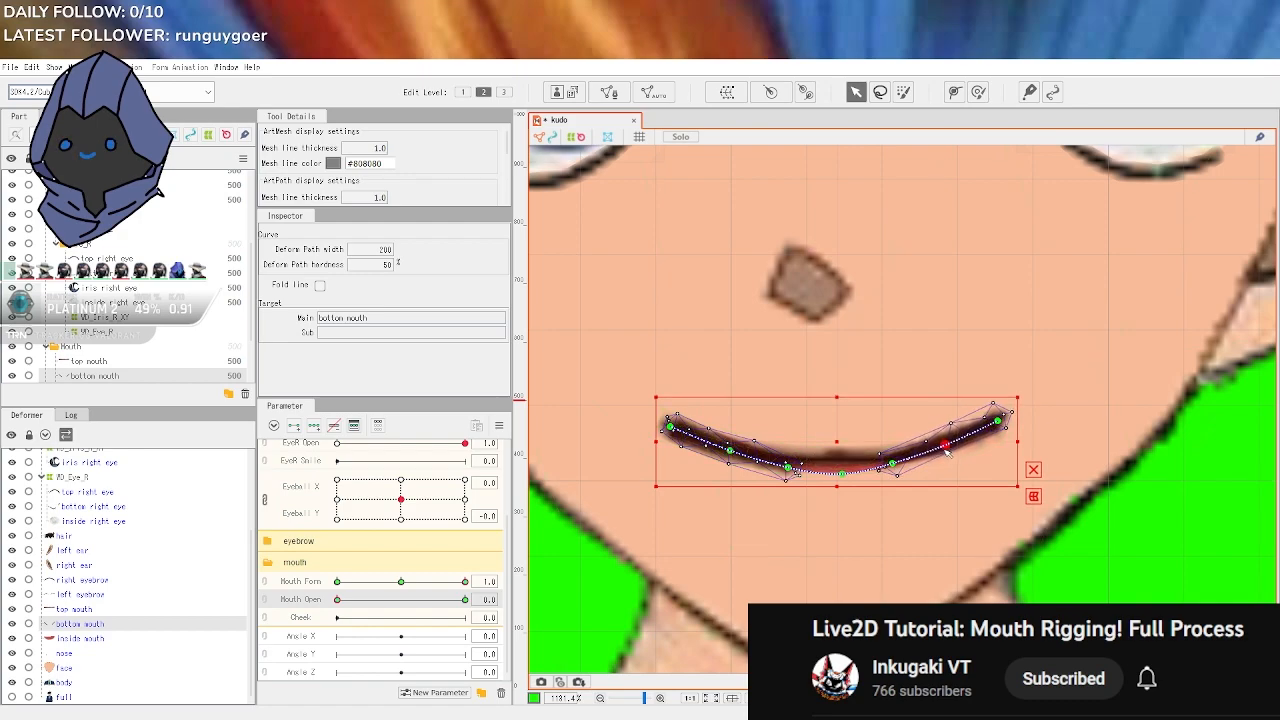
click(893, 465)
mouse_move(843, 476)
mouse_down()
mouse_move(794, 466)
mouse_move(840, 465)
mouse_up()
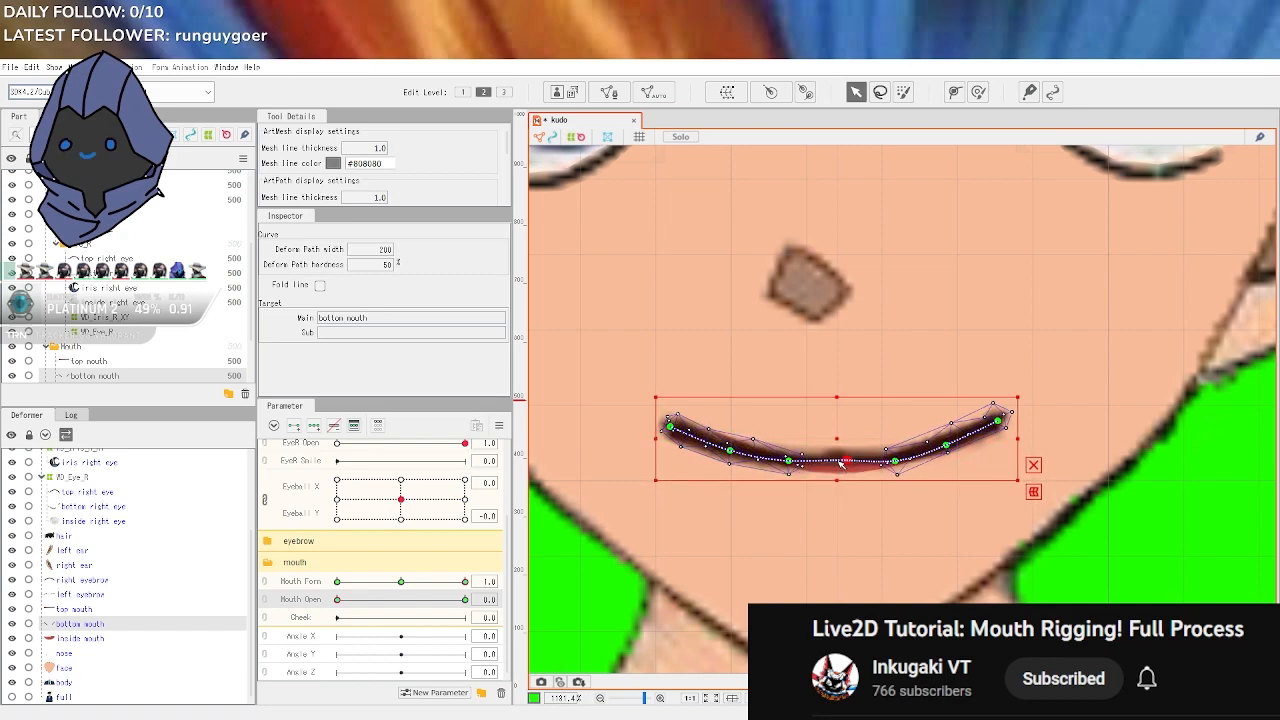
click(896, 462)
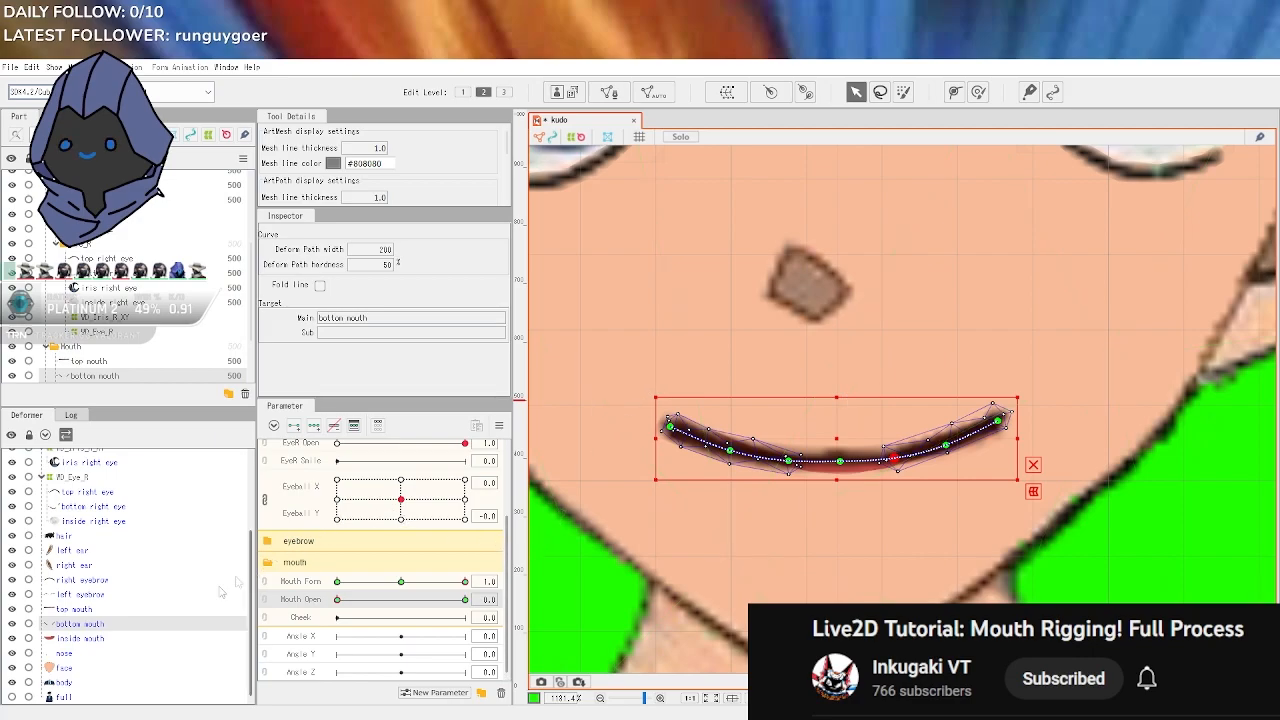
Move the inside mouth's corner and middle path points to fit the smile line, and check it on the face
click(140, 640)
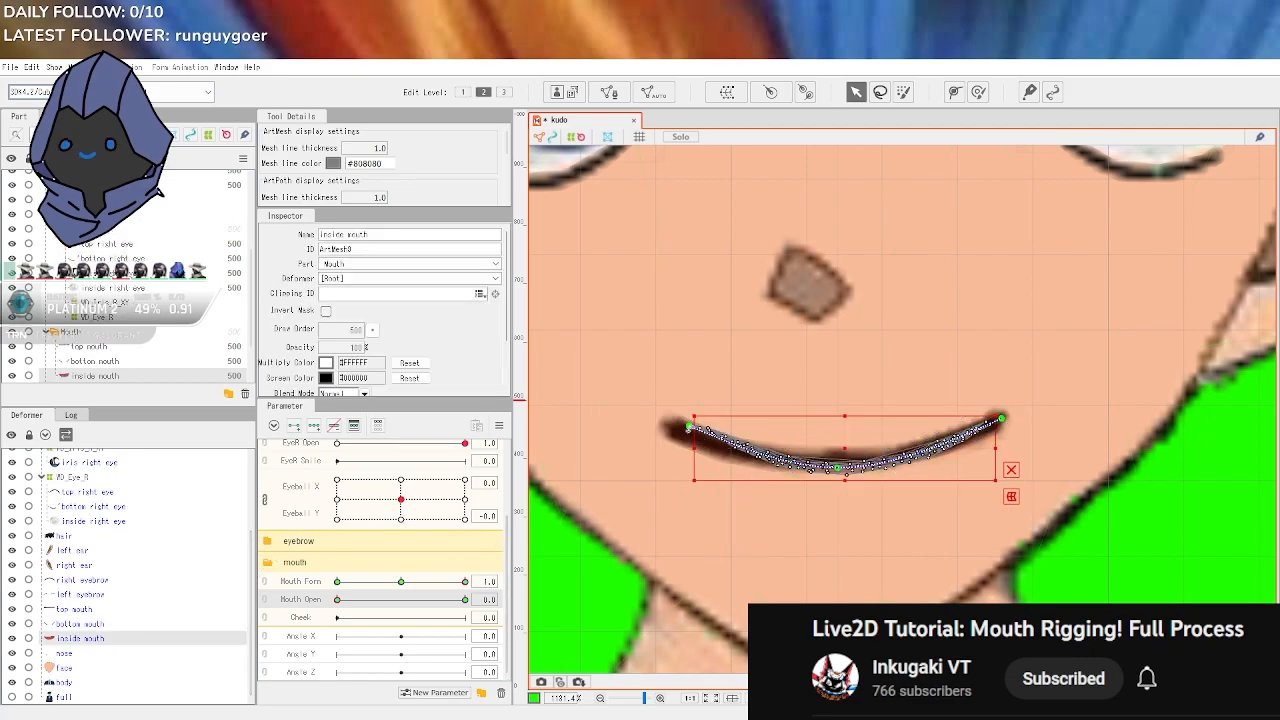
drag(685, 425, 674, 427)
drag(838, 467, 829, 462)
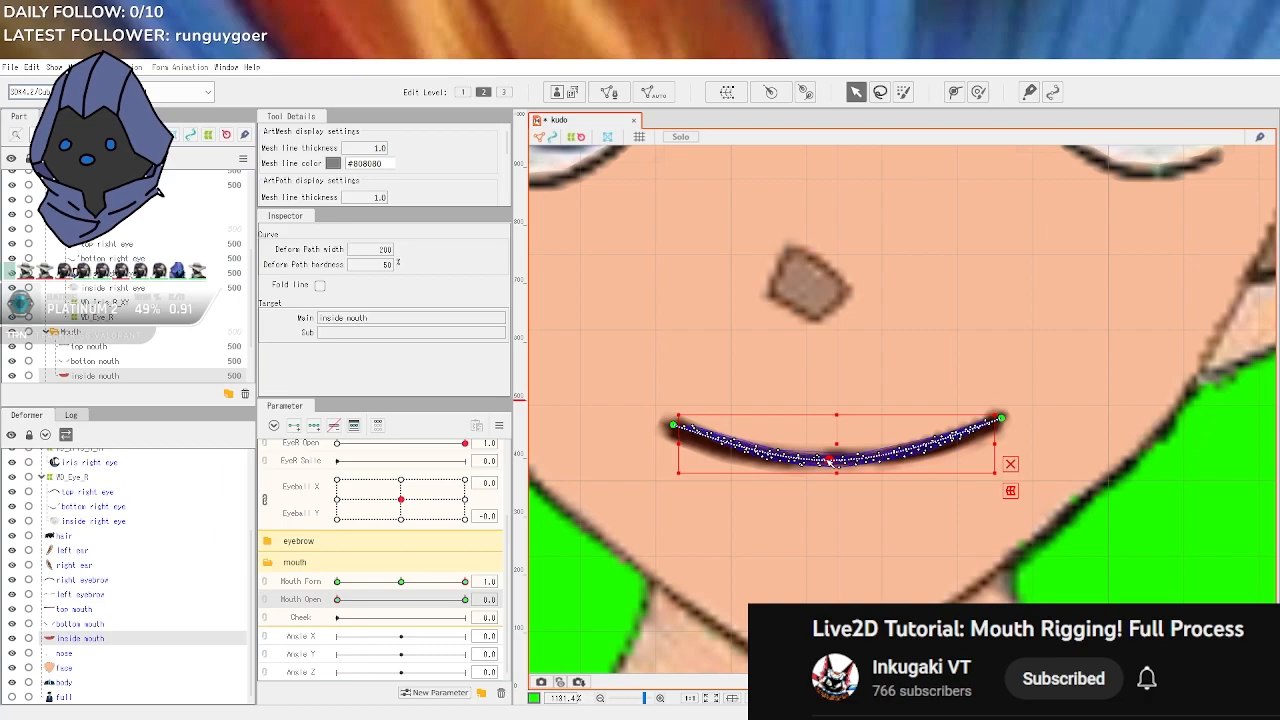
click(1183, 522)
scroll(1178, 516, down, 3)
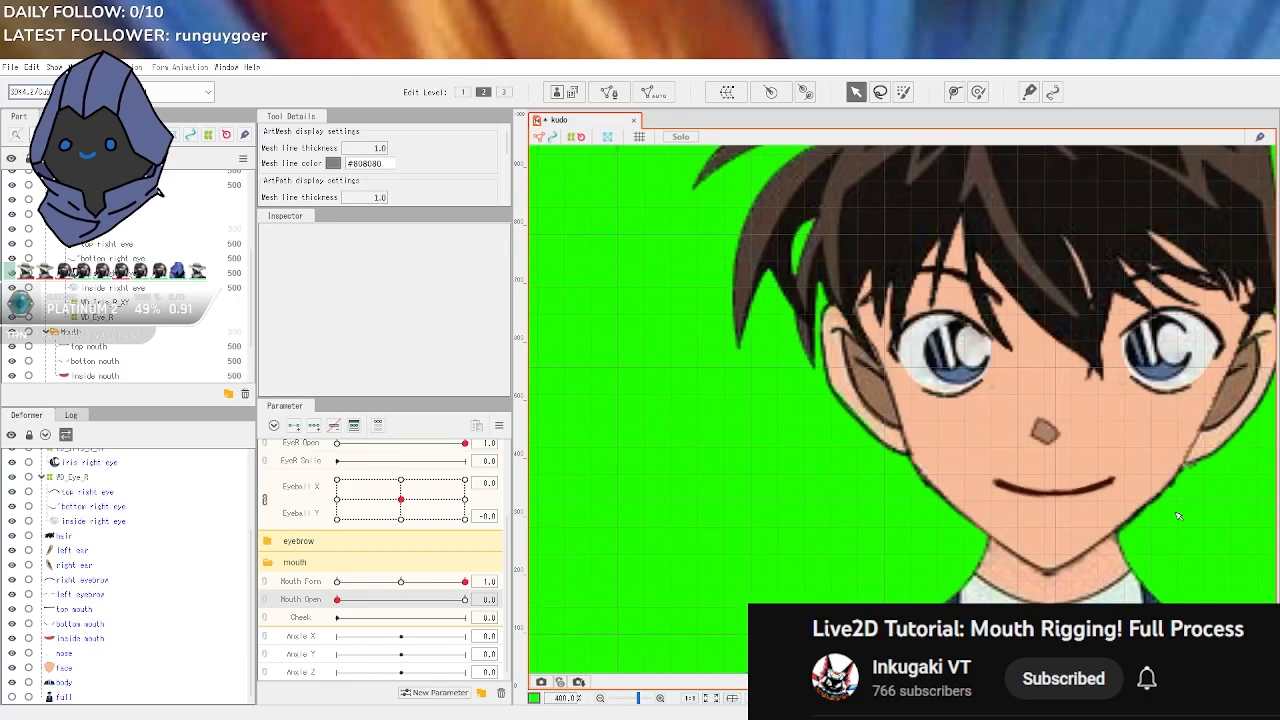
drag(1235, 512, 1081, 558)
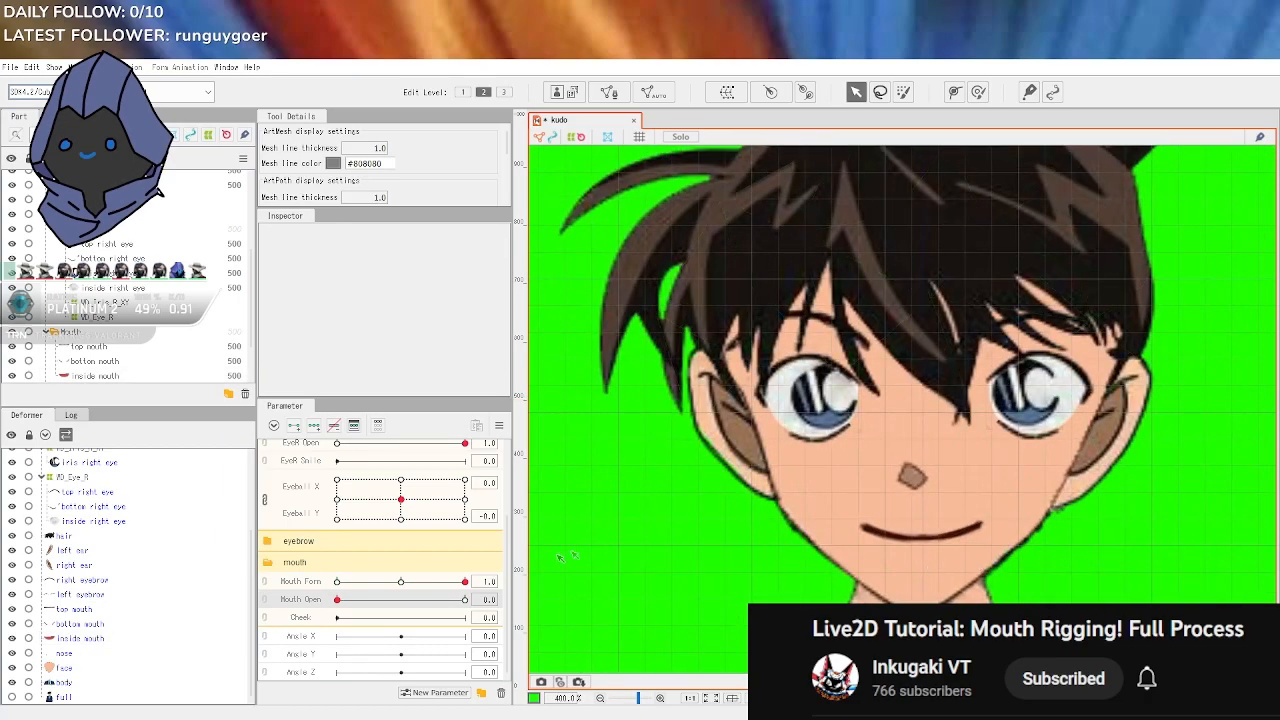
drag(337, 599, 287, 588)
scroll(1082, 584, up, 2)
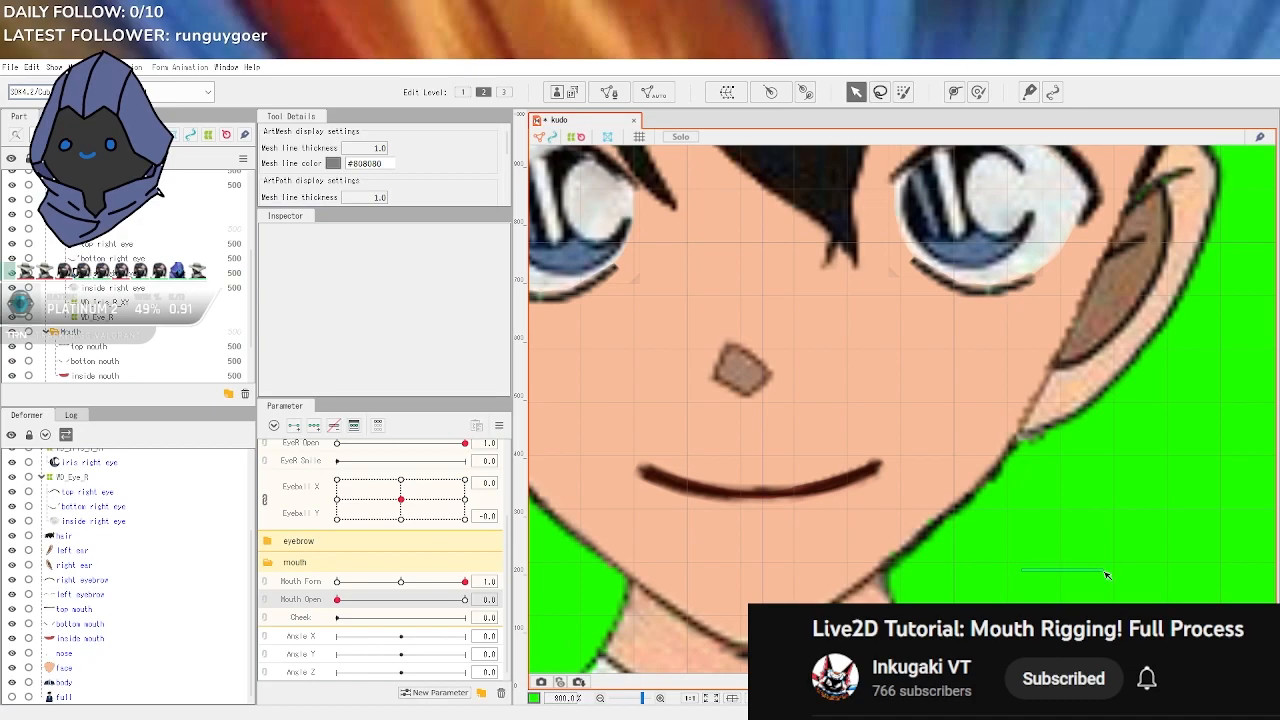
scroll(548, 551, up, 1)
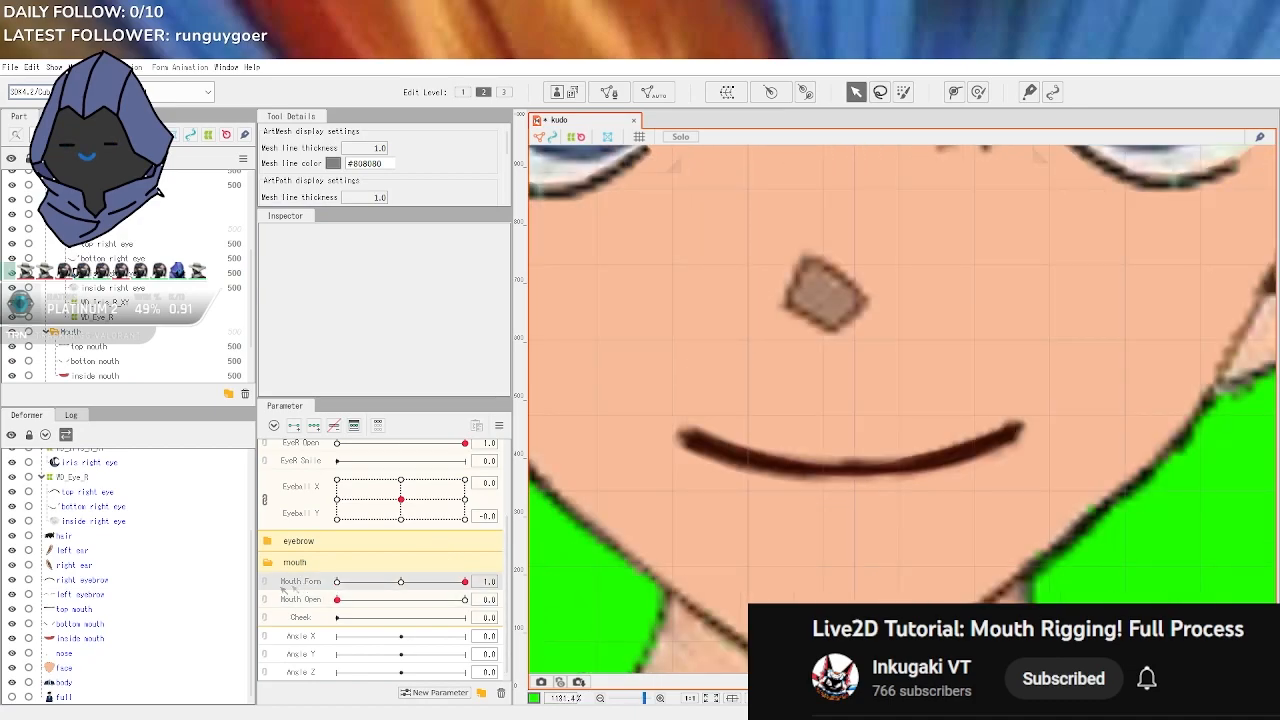
Squash the top mouth mesh vertically into a thin, nearly straight line
click(849, 435)
mouse_move(849, 408)
mouse_down()
mouse_move(845, 451)
mouse_move(853, 402)
mouse_up()
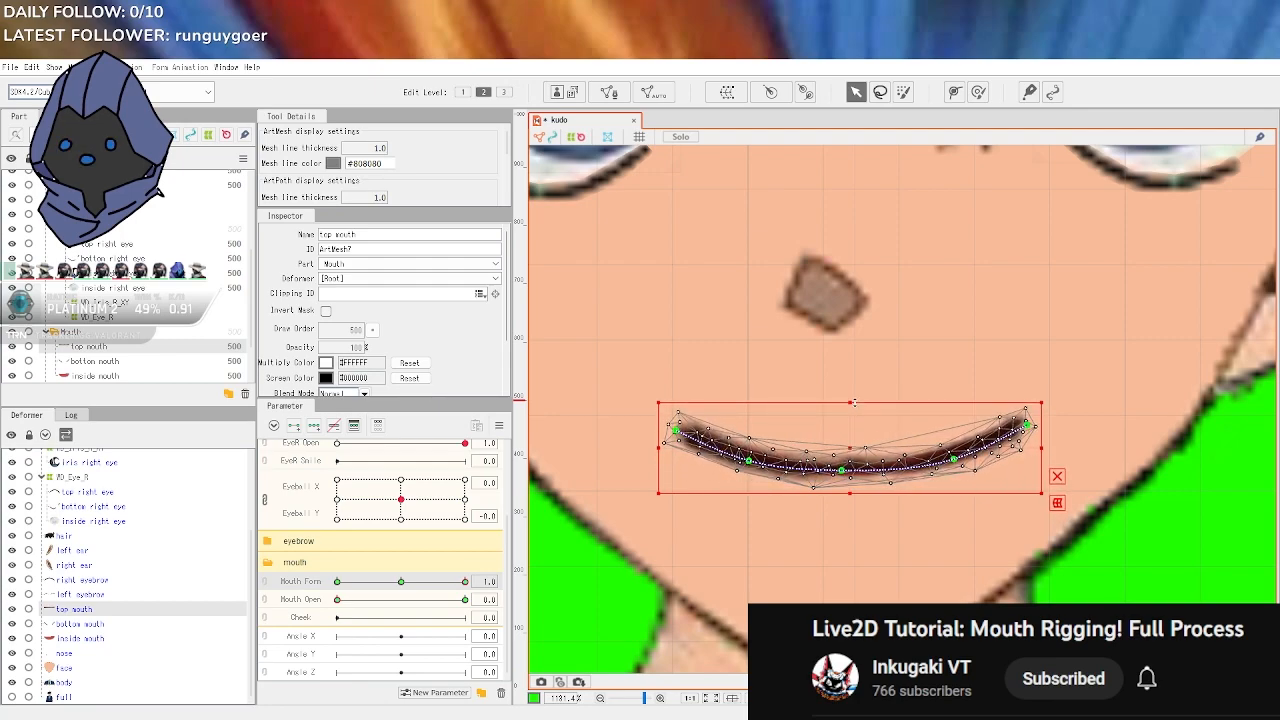
scroll(862, 466, up, 5)
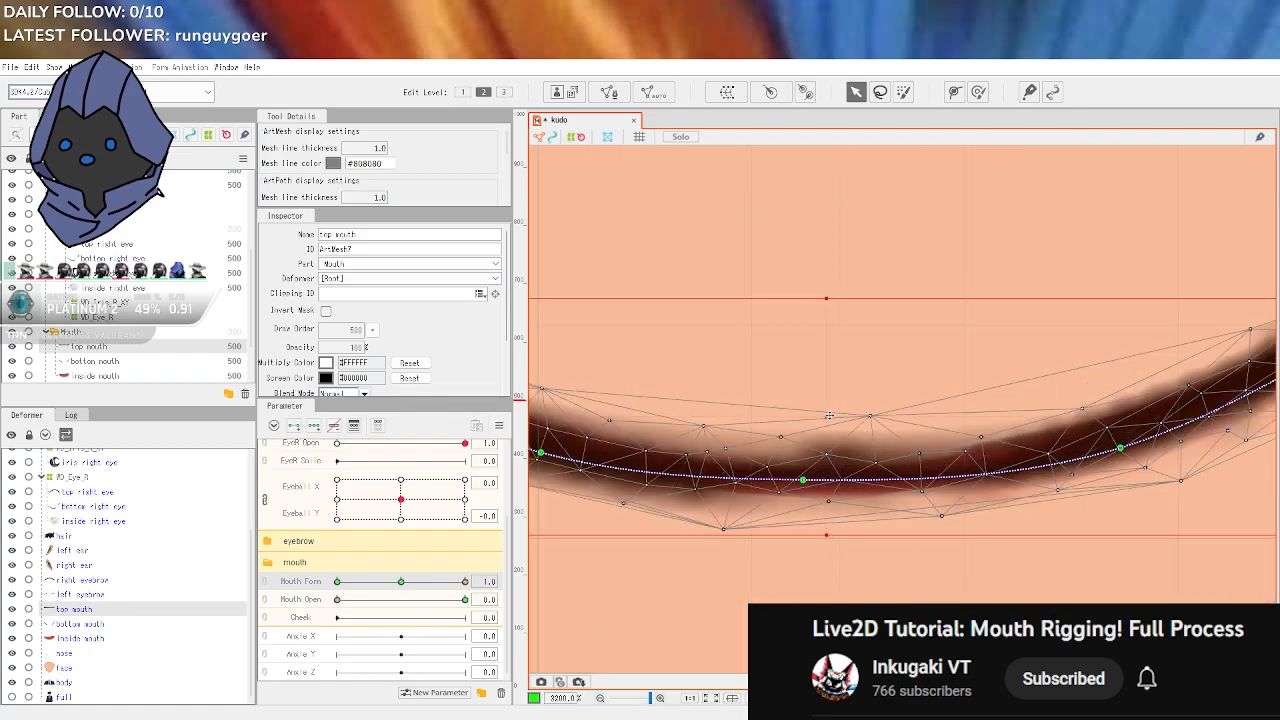
drag(826, 537, 818, 520)
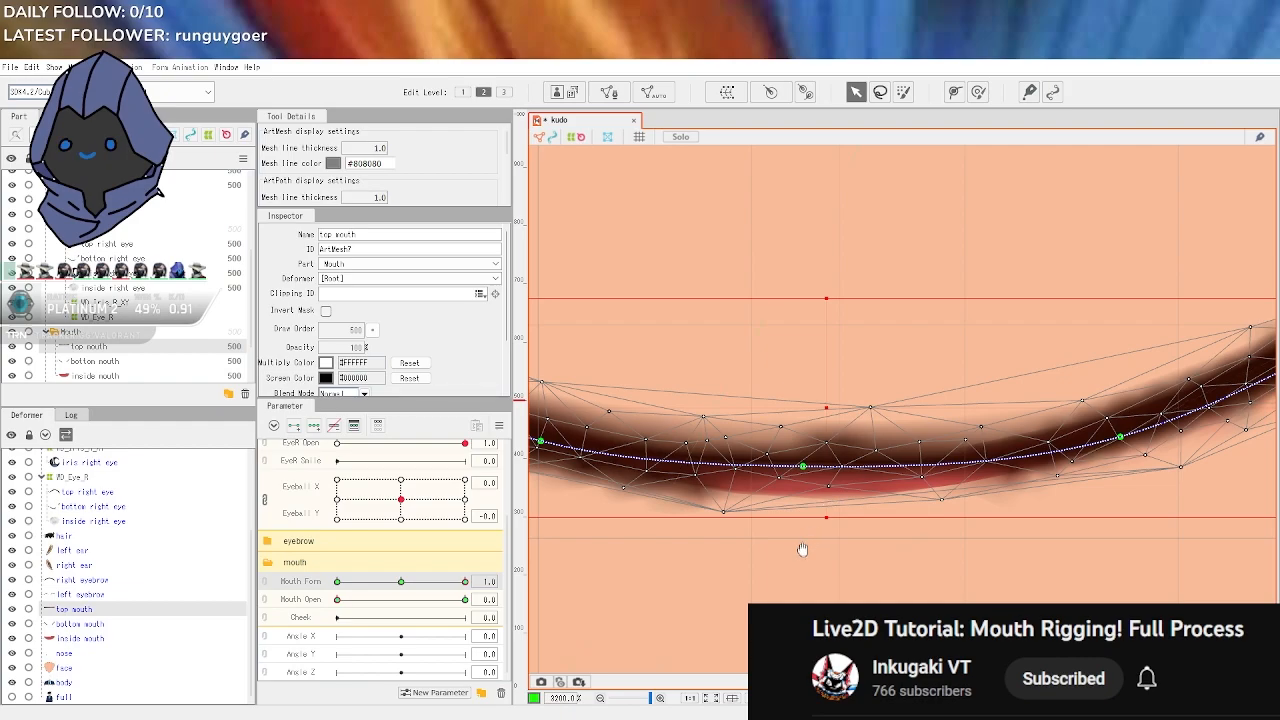
scroll(805, 548, down, 3)
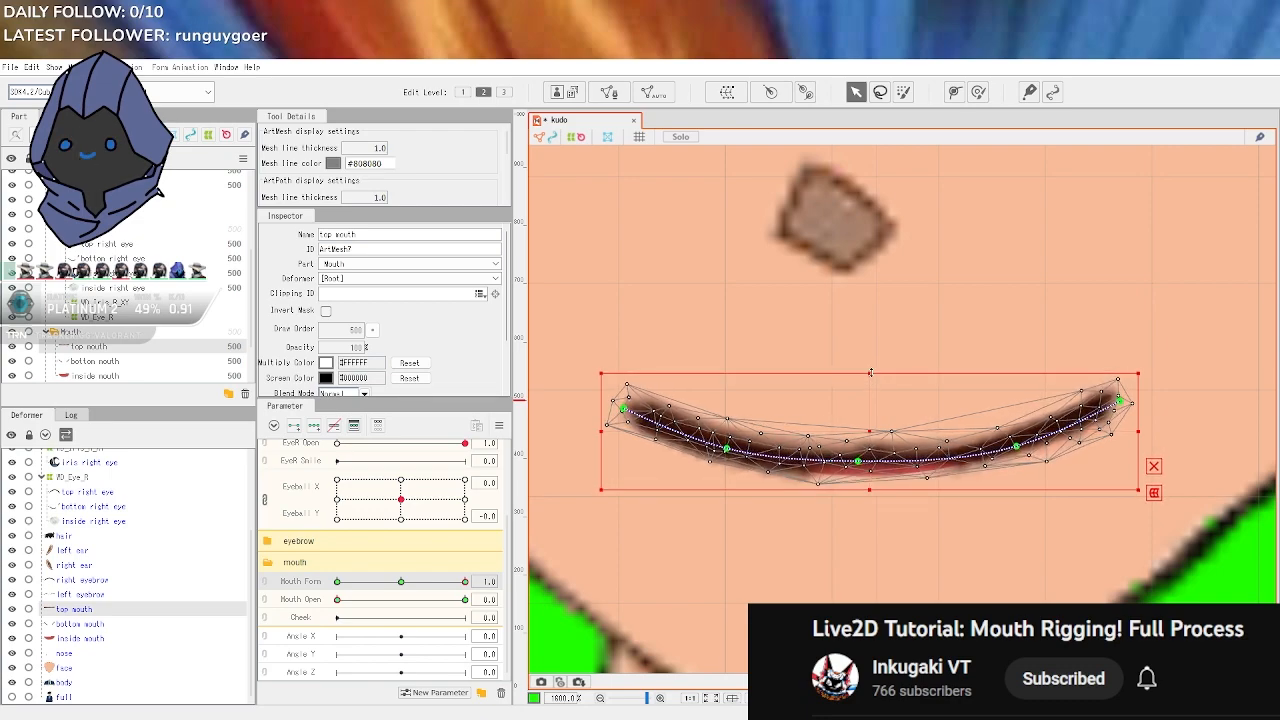
drag(870, 372, 864, 423)
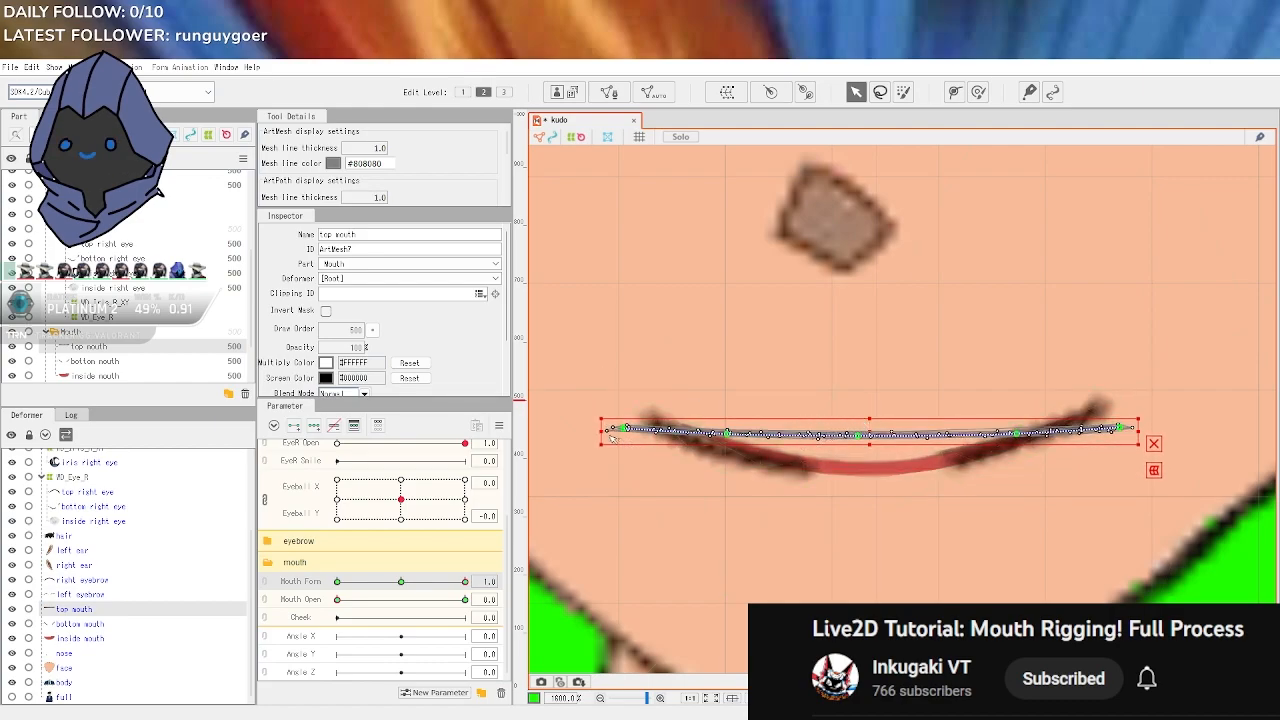
Bend the flattened top mouth back into the smile curve using its path points, and check it on the face
drag(625, 430, 652, 421)
click(728, 436)
drag(728, 436, 718, 455)
drag(860, 437, 866, 476)
drag(1022, 440, 1020, 455)
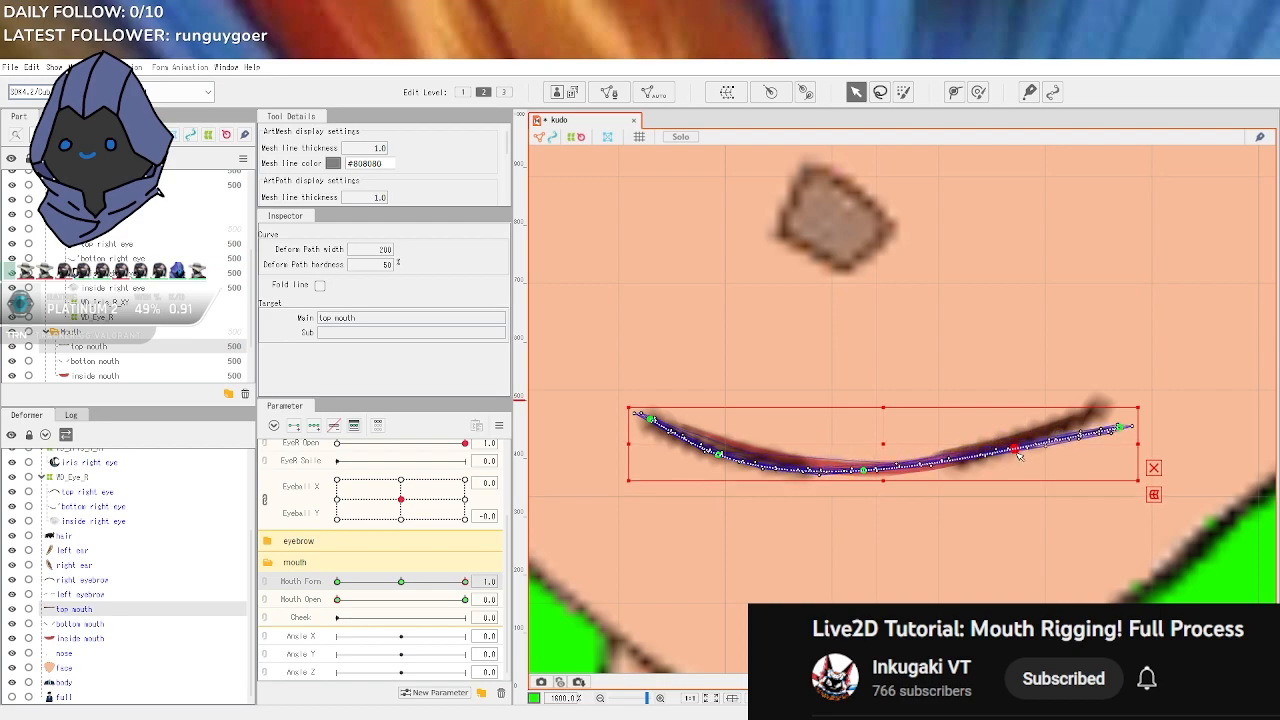
drag(1123, 430, 1103, 408)
drag(717, 457, 720, 456)
scroll(799, 542, down, 3)
click(1098, 608)
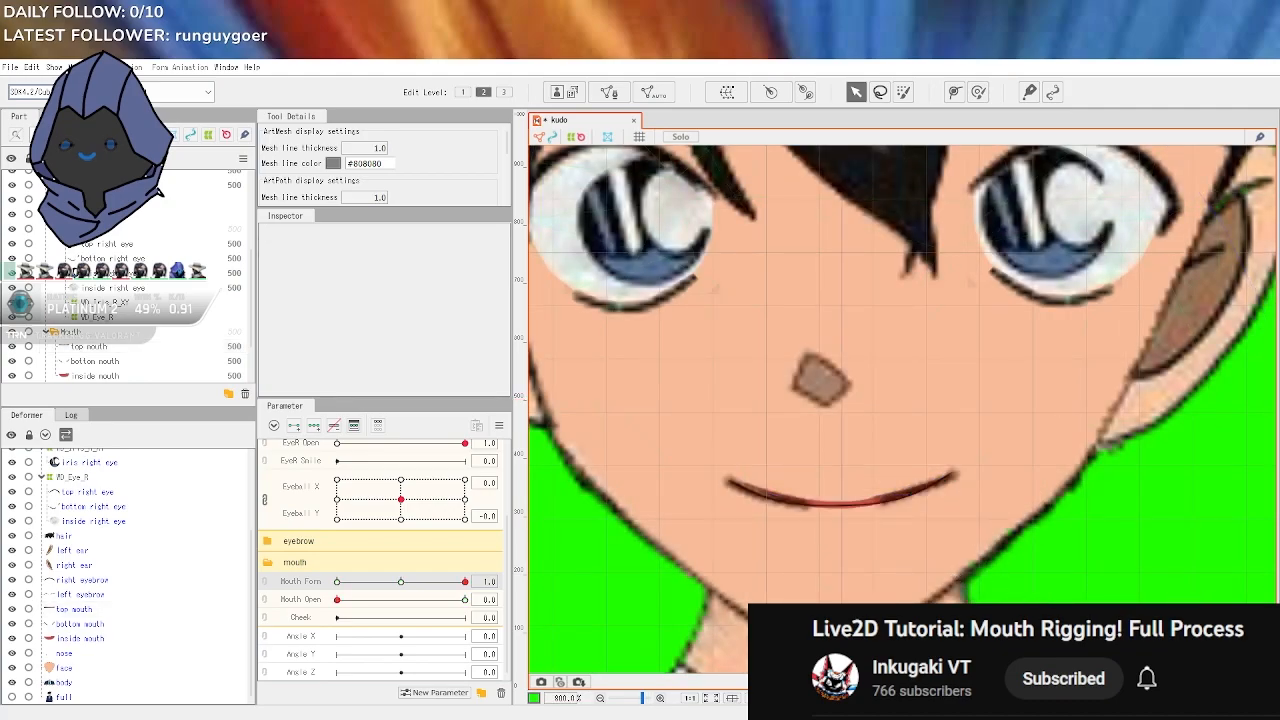
scroll(1096, 608, down, 2)
scroll(979, 579, up, 3)
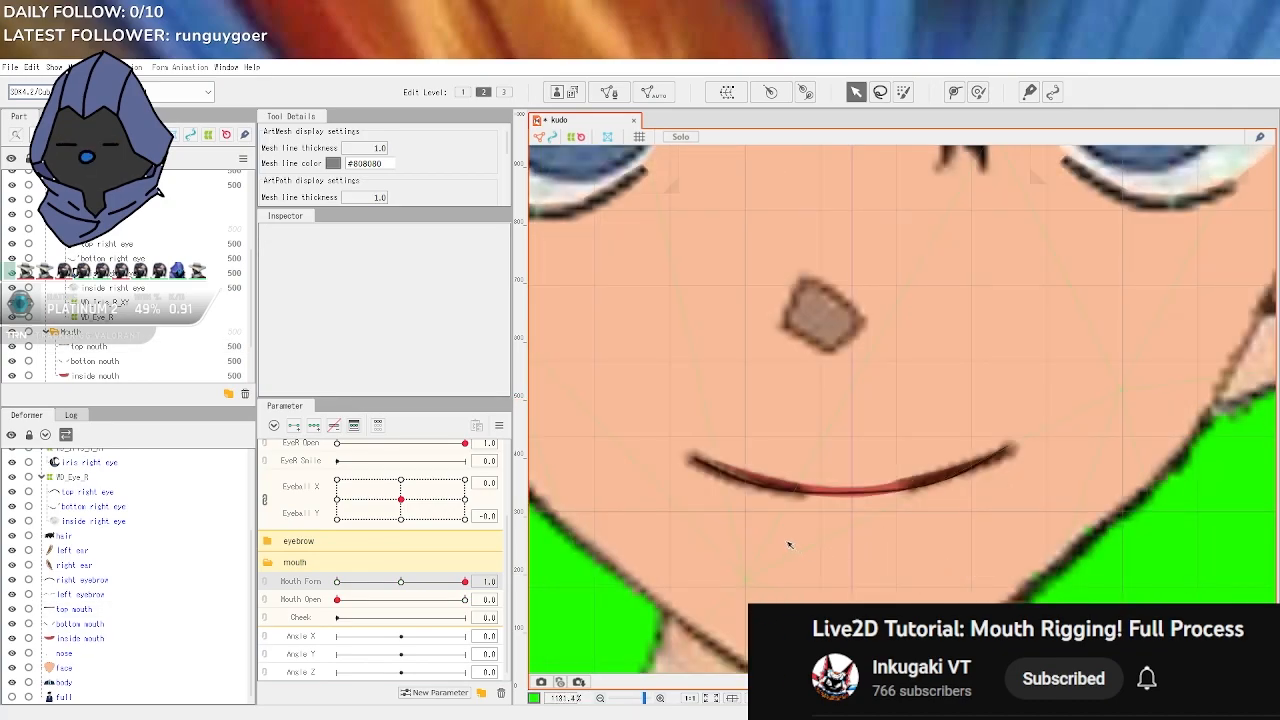
Stretch the top mouth slightly taller, realign both corner path points with the smile's ends, and check the face
click(824, 496)
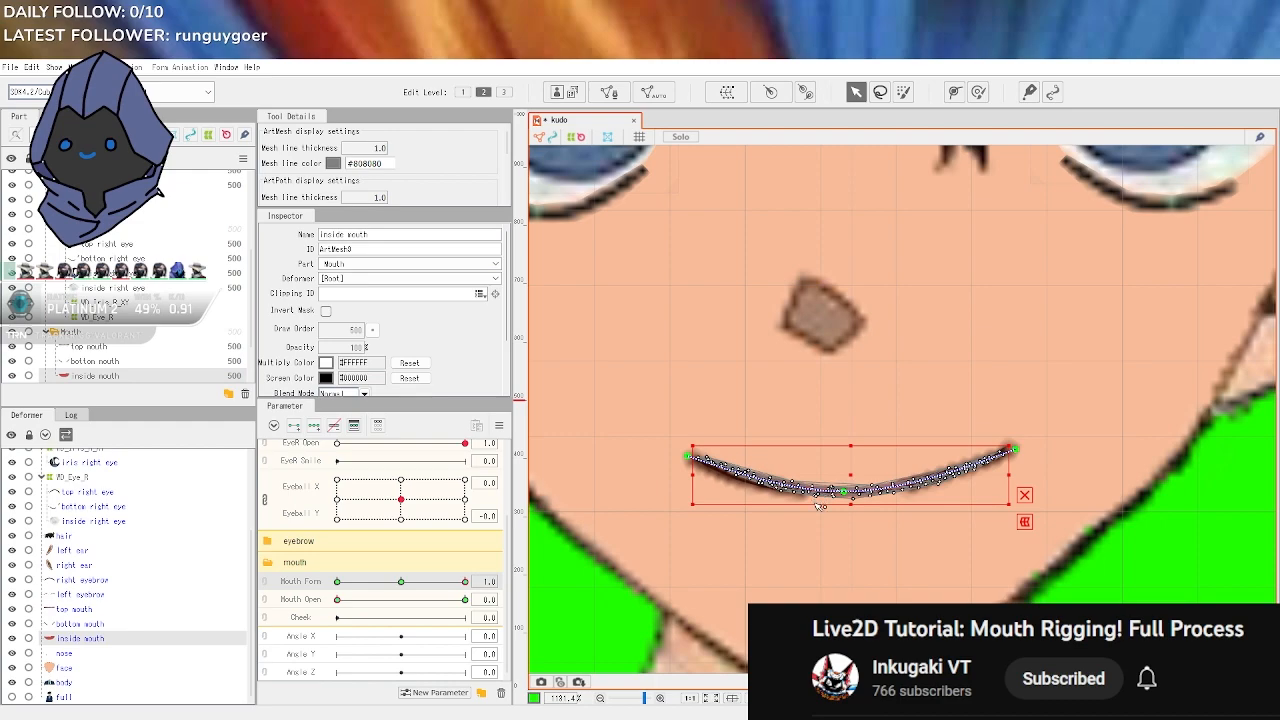
scroll(818, 506, up, 2)
click(75, 609)
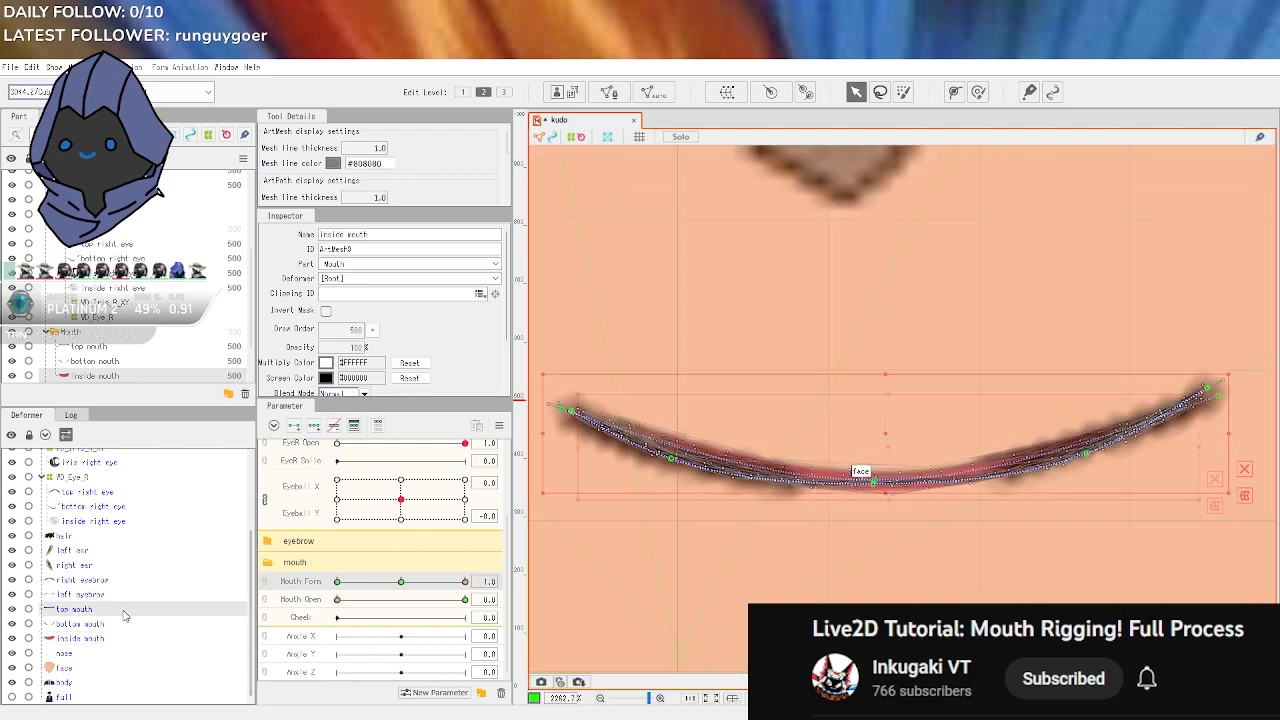
drag(885, 374, 896, 346)
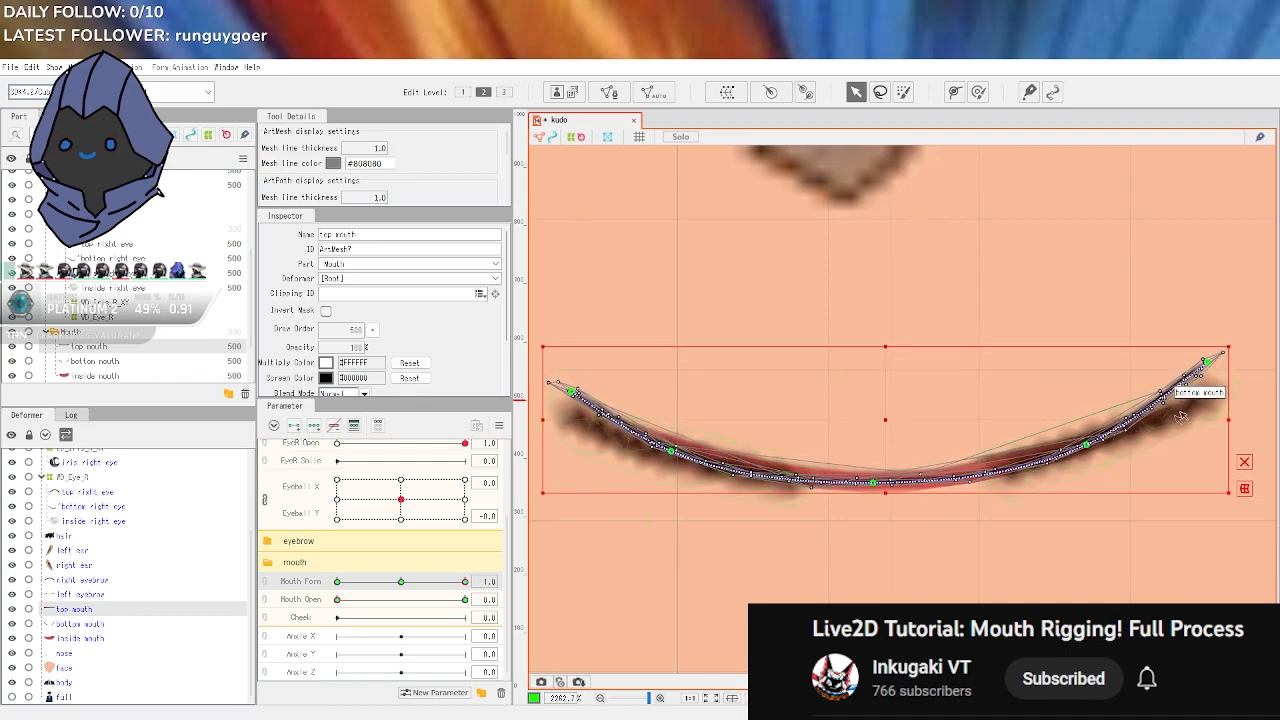
drag(1207, 361, 1208, 400)
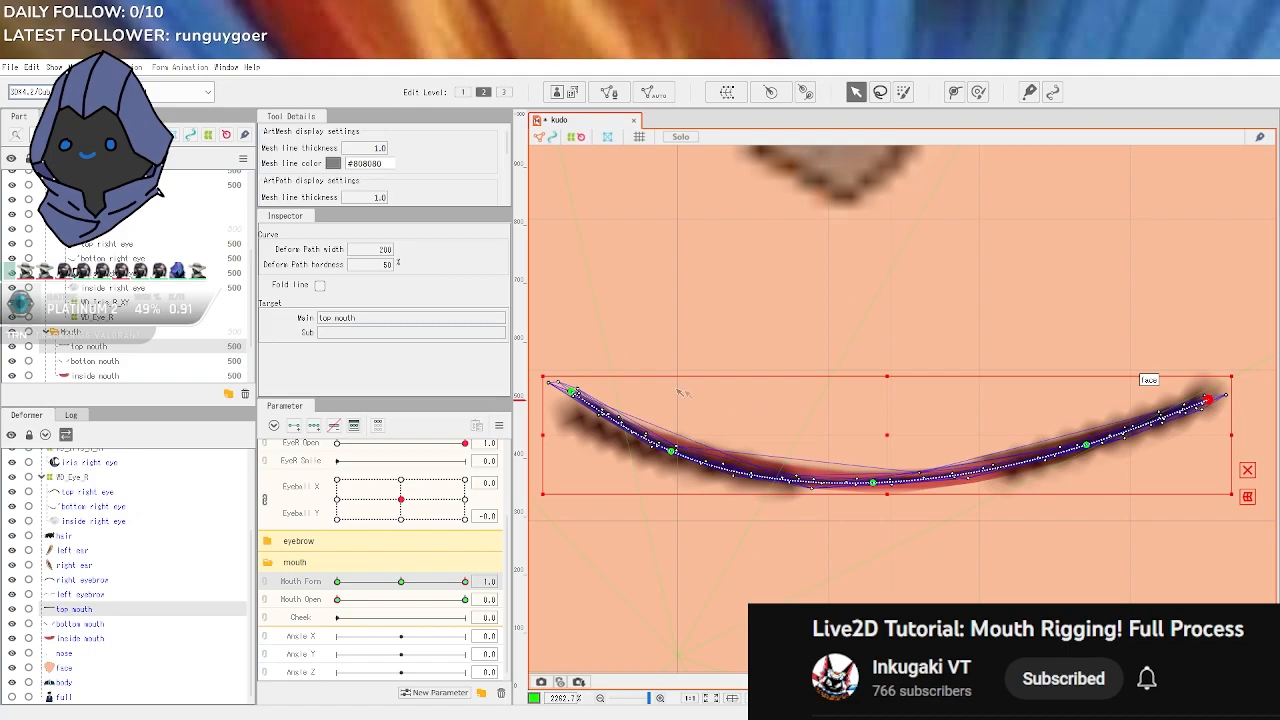
drag(558, 393, 567, 424)
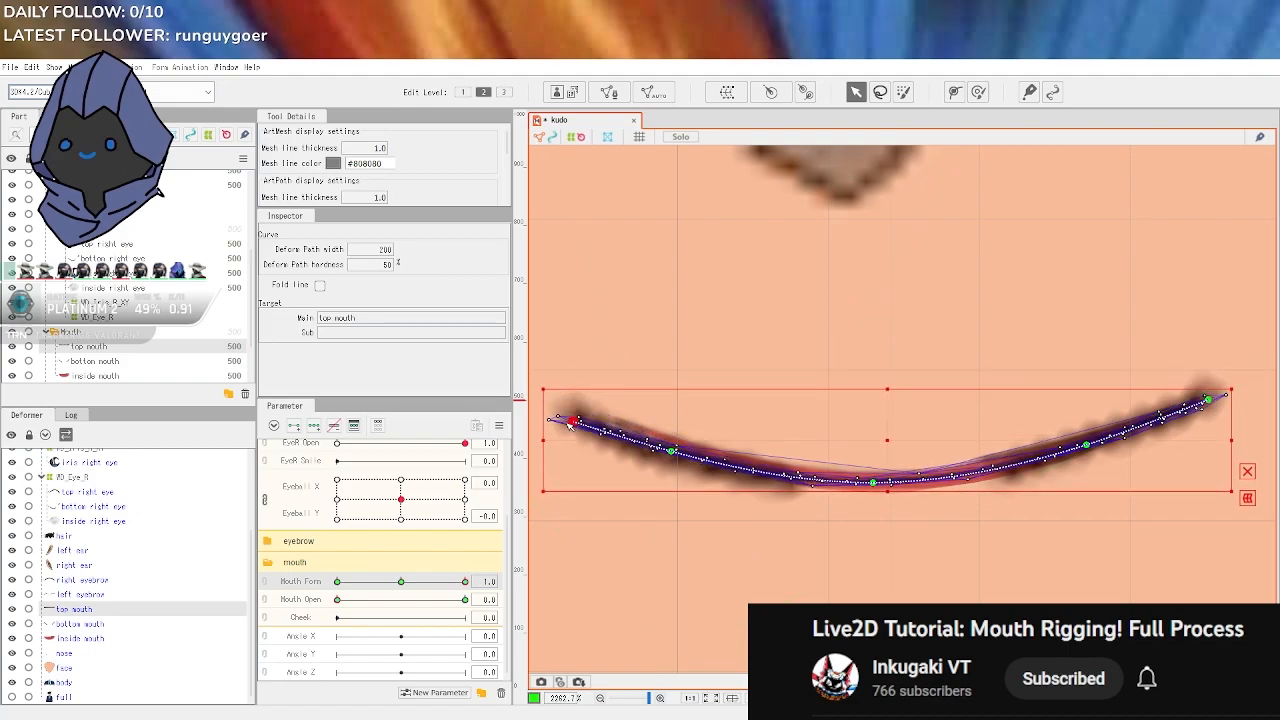
scroll(620, 470, down, 2)
click(620, 470)
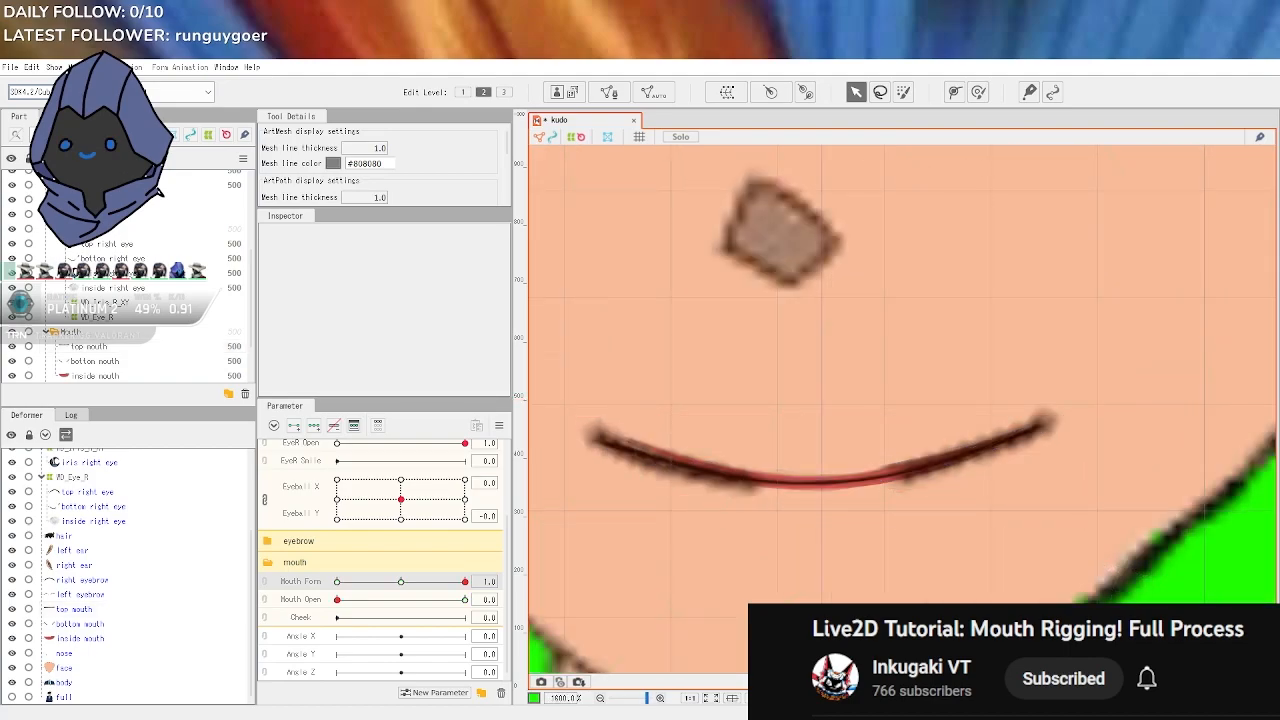
scroll(882, 581, down, 3)
scroll(850, 495, up, 4)
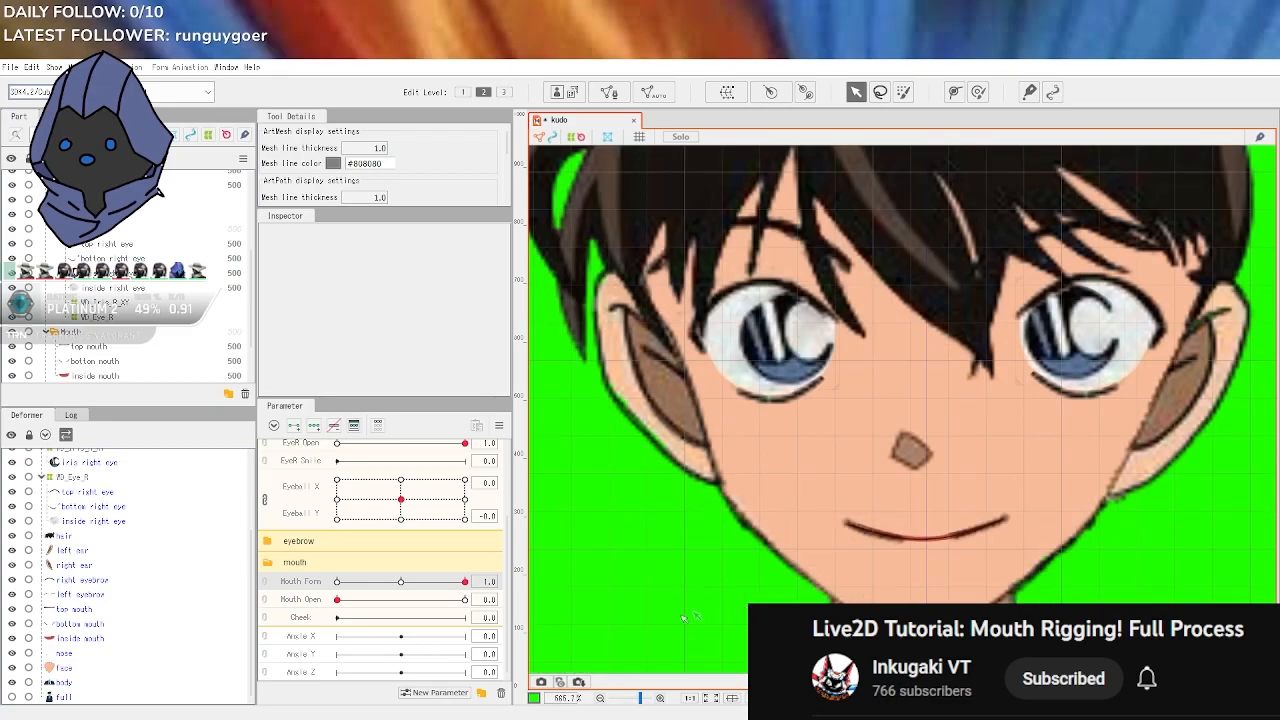
Squash the bottom mouth mesh vertically into a thin strip beneath the smile
click(85, 623)
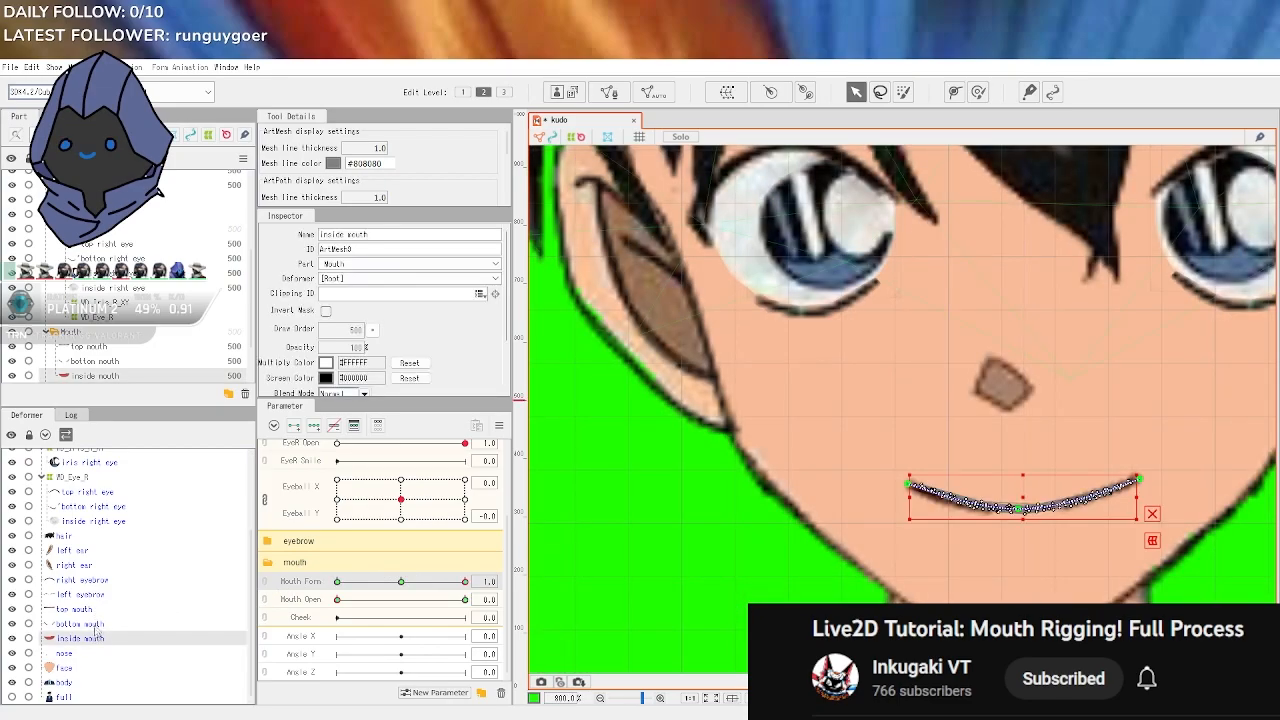
drag(1023, 463, 1027, 499)
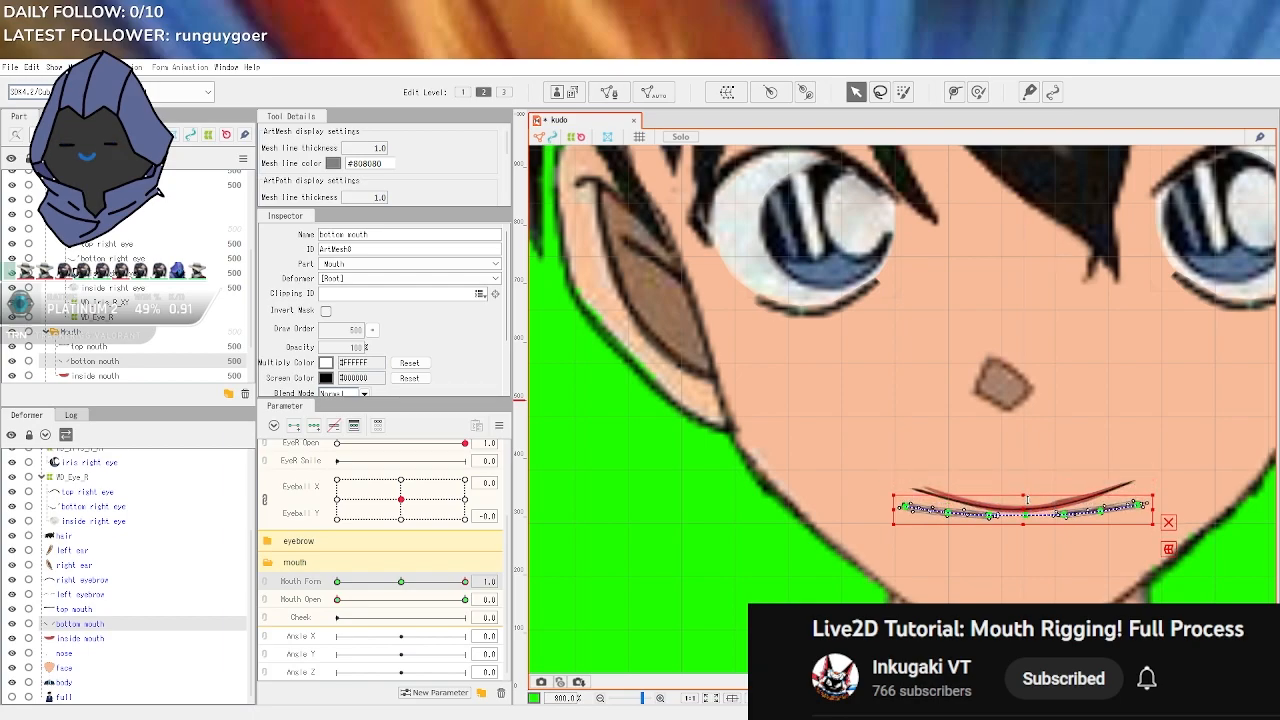
scroll(1254, 592, up, 6)
drag(800, 514, 964, 575)
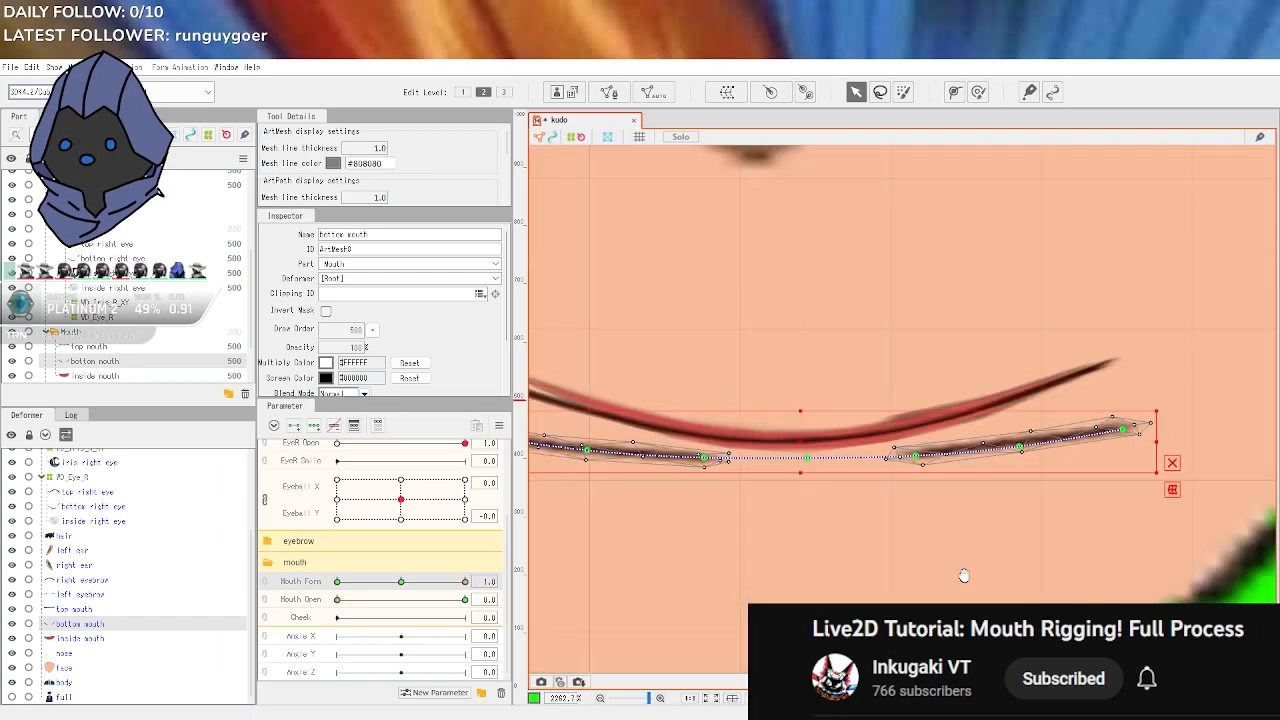
Move the flattened bottom mouth's path points up onto the top mouth's smile curve, including both corners
scroll(968, 574, down, 2)
drag(1071, 472, 1056, 426)
drag(1003, 487, 986, 458)
drag(926, 491, 919, 473)
drag(840, 496, 776, 477)
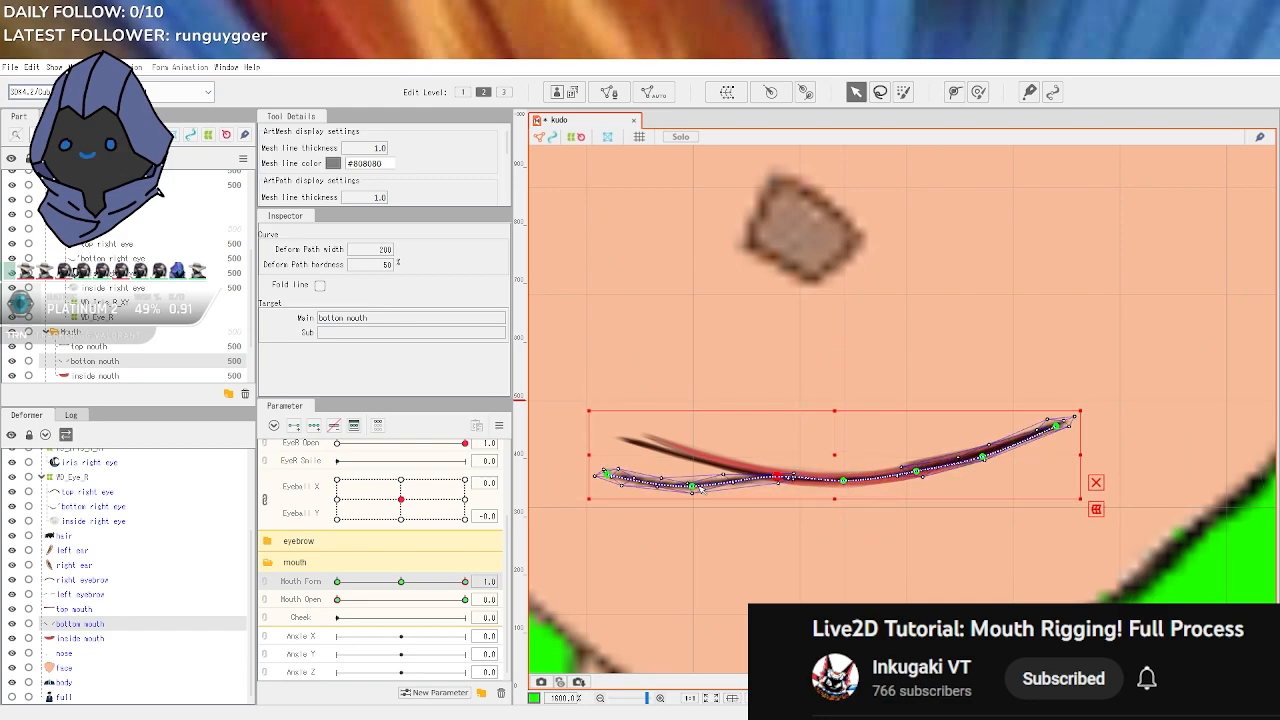
drag(693, 487, 706, 470)
drag(605, 474, 628, 440)
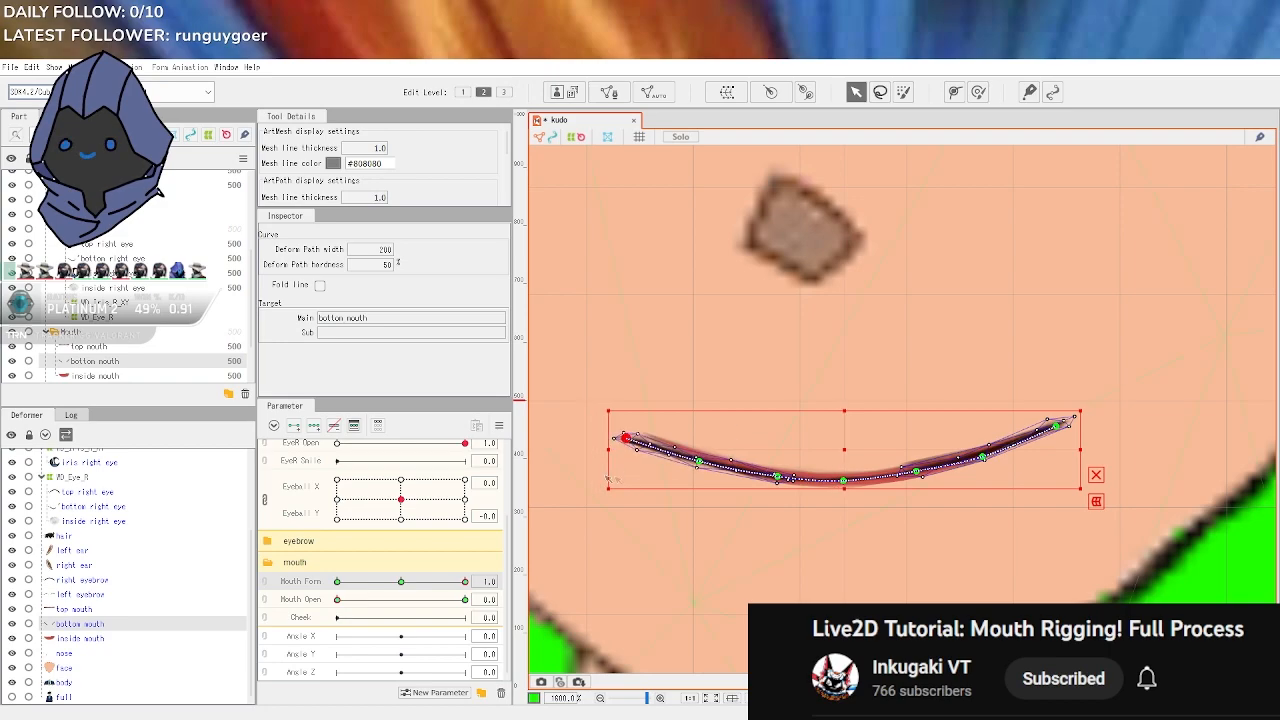
Flatten the inside mouth vertically and bend its corner and middle path points along the smile line
click(186, 638)
drag(840, 418, 842, 483)
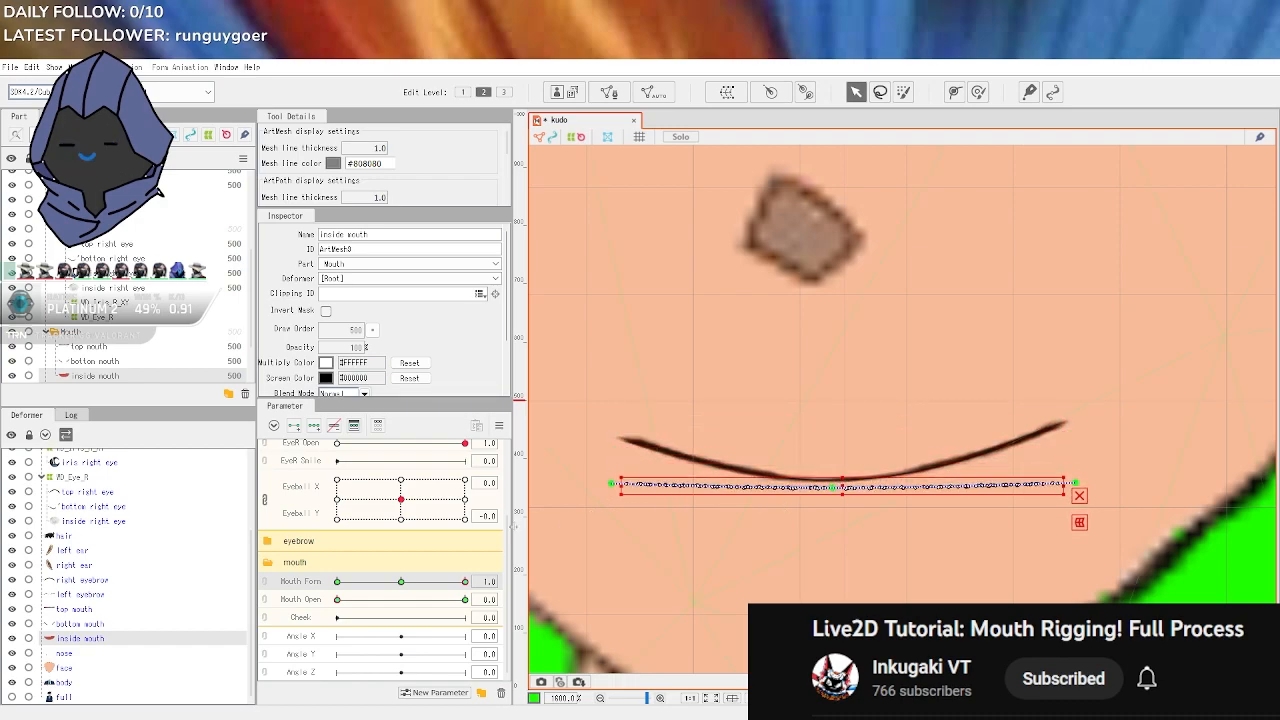
drag(610, 485, 622, 443)
click(846, 497)
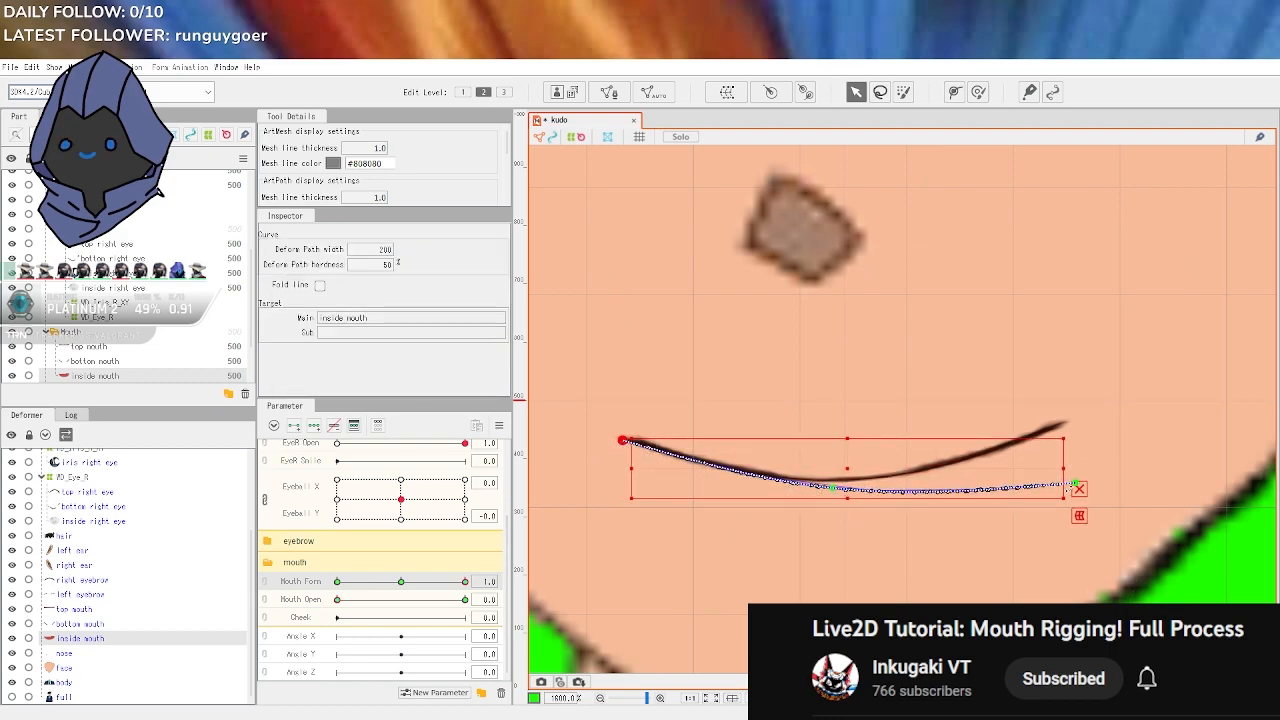
drag(1082, 484, 1066, 424)
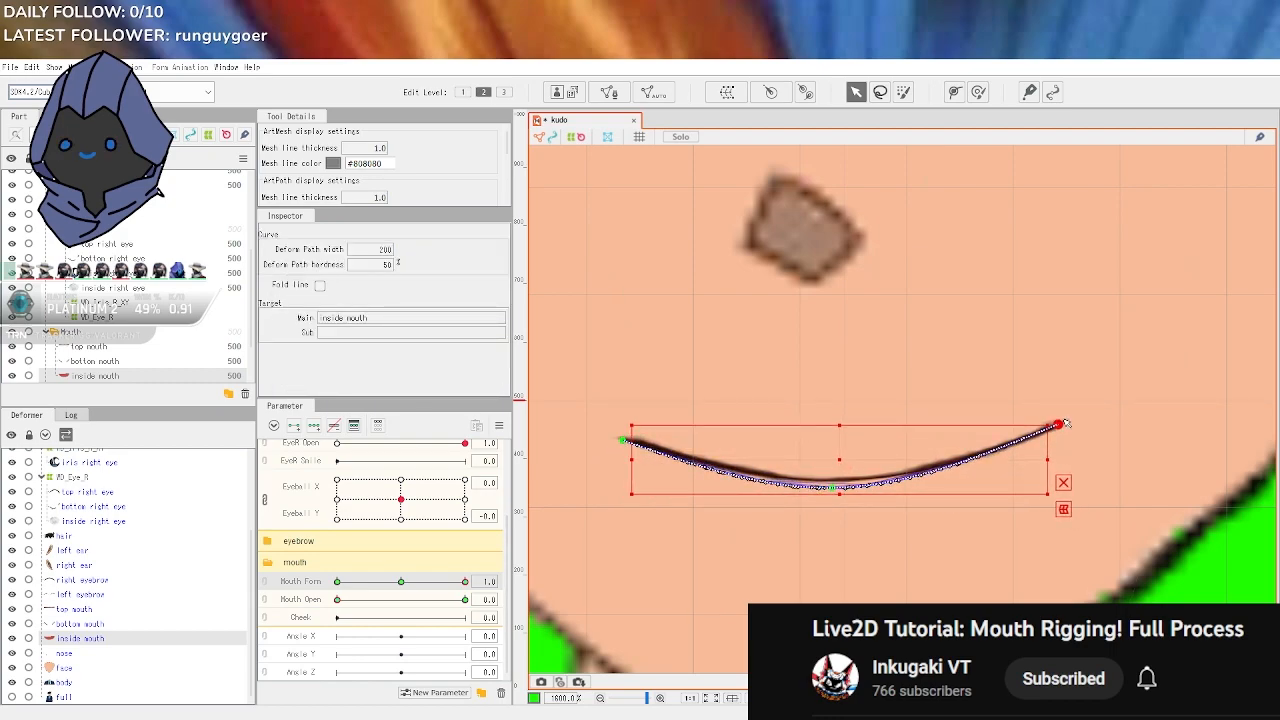
drag(820, 490, 822, 474)
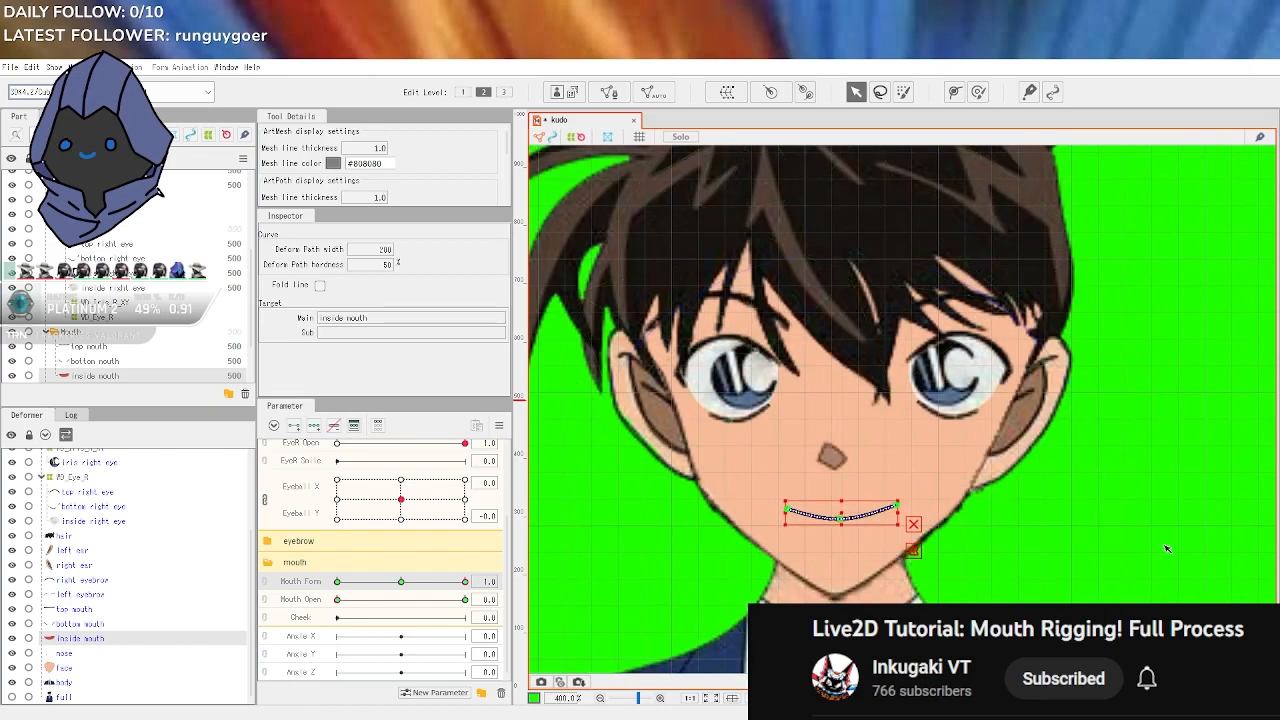
Squash the bottom mouth mesh vertically into a nearly flat line at the lowest part of the closed smile
click(1212, 530)
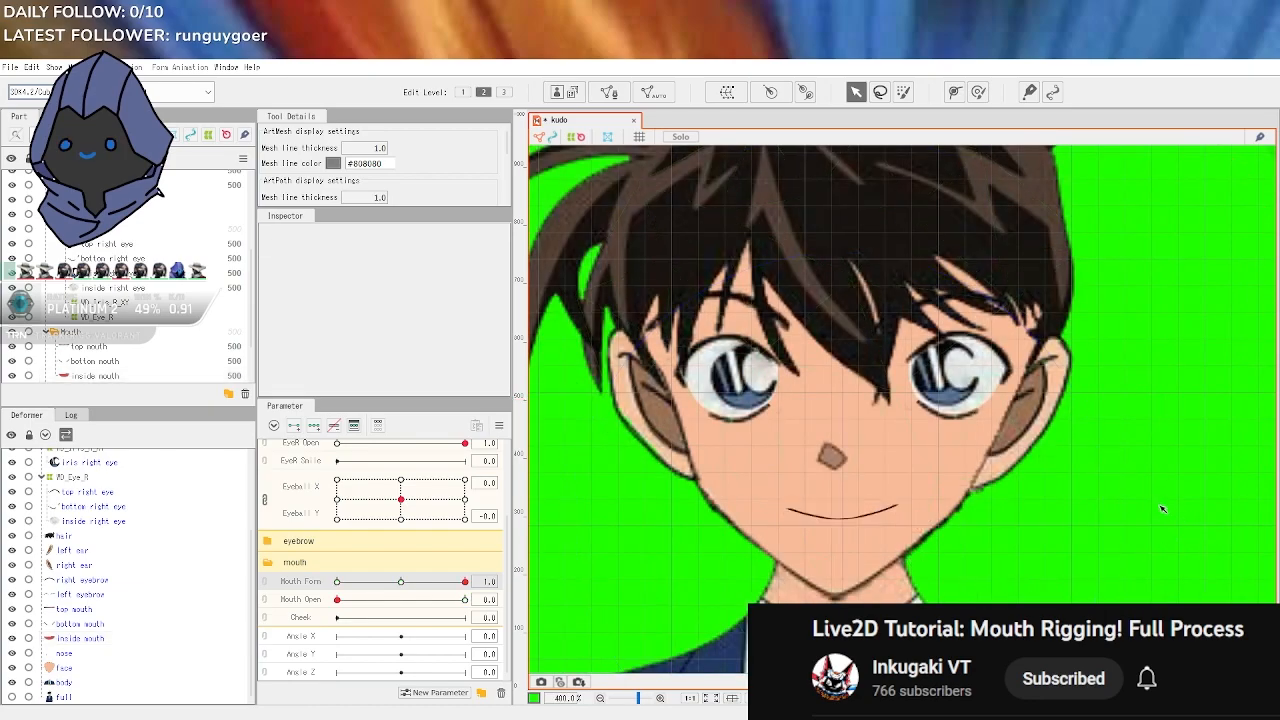
scroll(880, 553, up, 2)
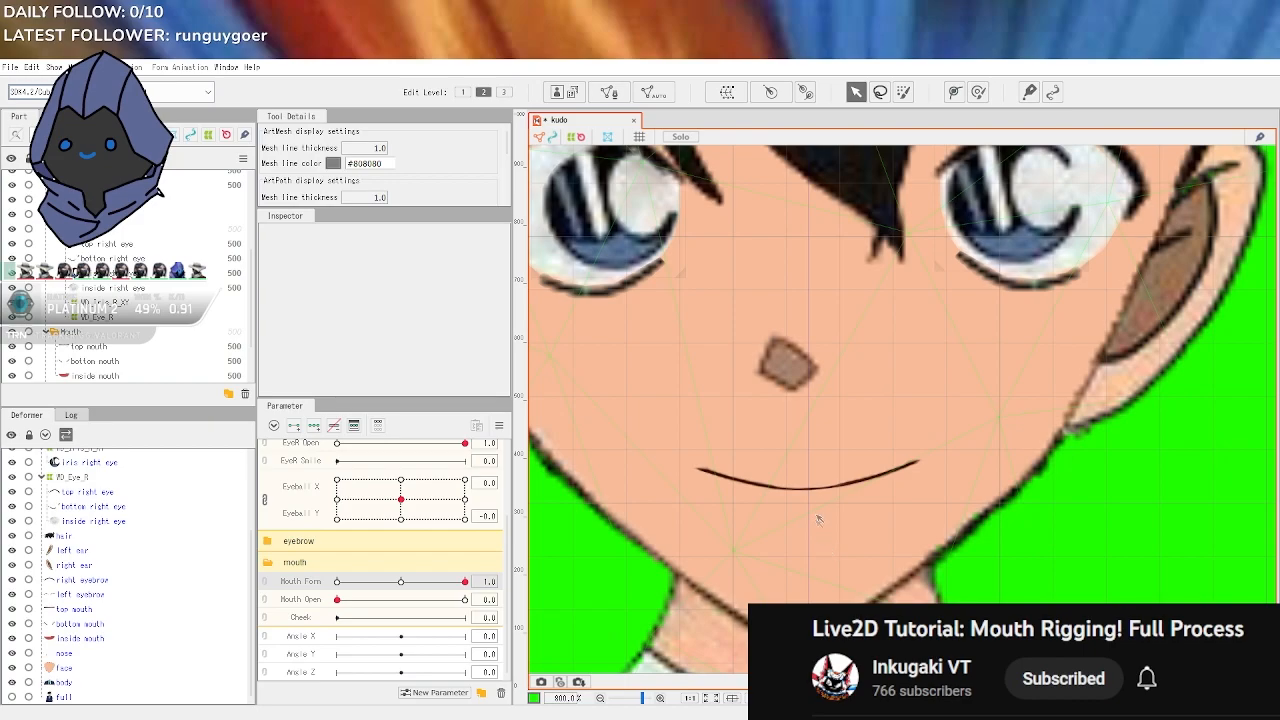
scroll(812, 476, up, 2)
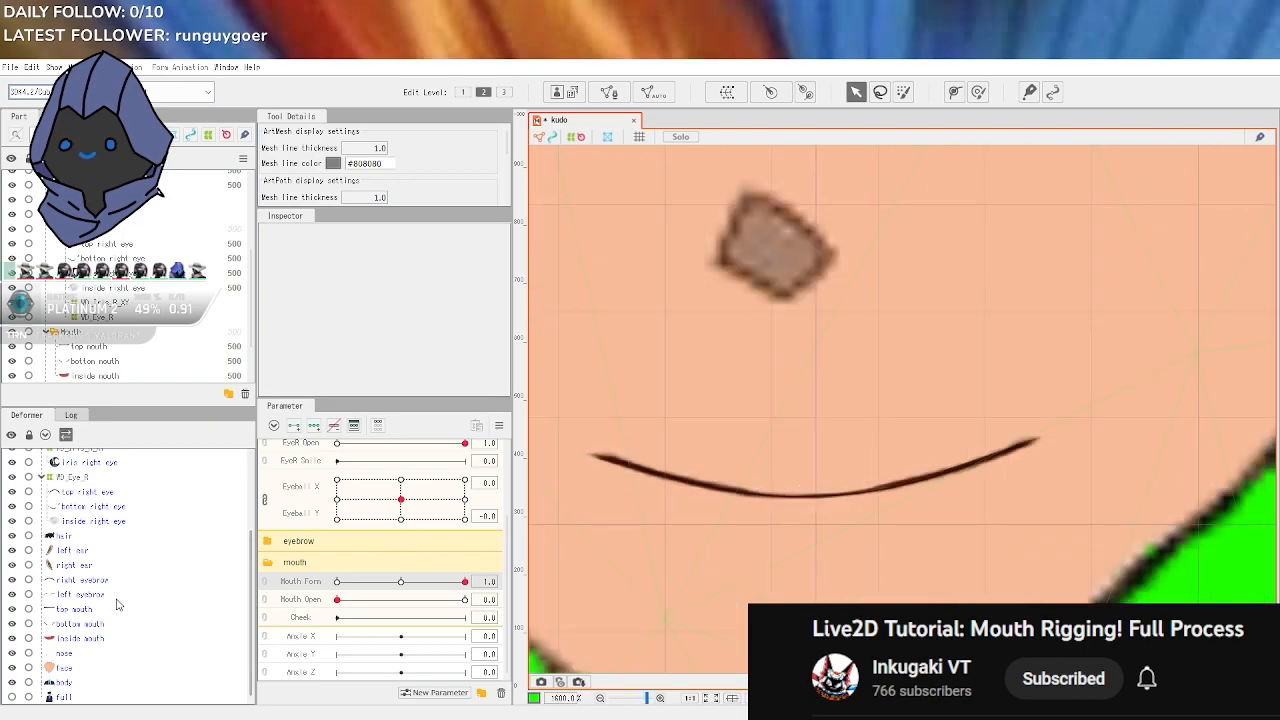
click(100, 624)
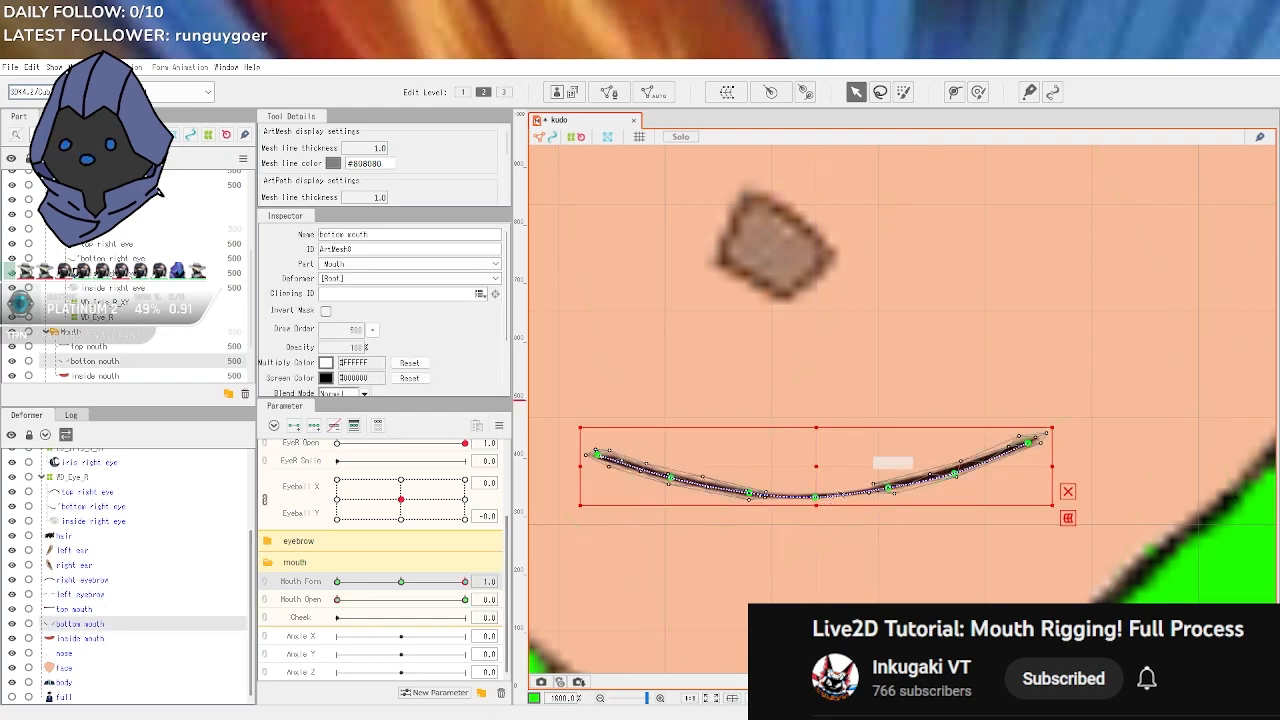
drag(816, 429, 805, 499)
Move the bottom mouth's path points back up along the smile curve, including both corners, and check the face
drag(598, 502, 597, 457)
drag(670, 499, 677, 479)
drag(755, 498, 881, 490)
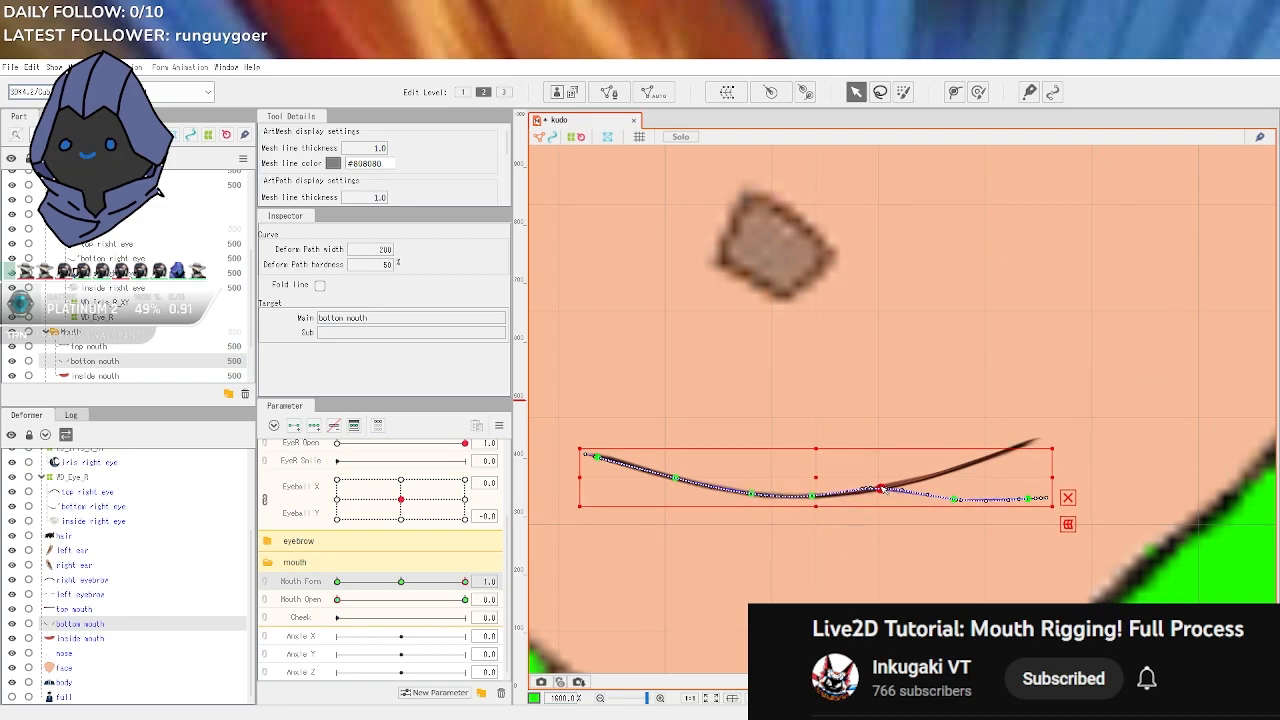
drag(964, 506, 954, 475)
drag(1040, 506, 1027, 445)
scroll(1072, 570, down, 4)
click(1215, 570)
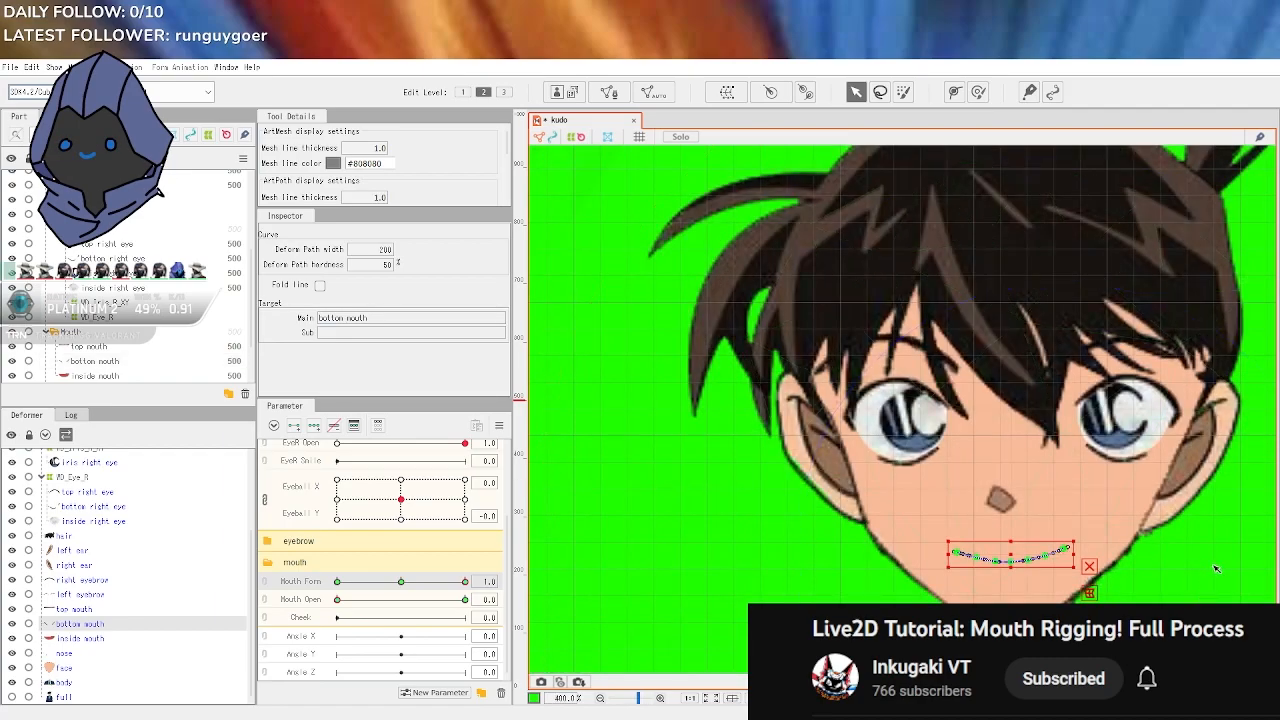
drag(1232, 587, 1076, 532)
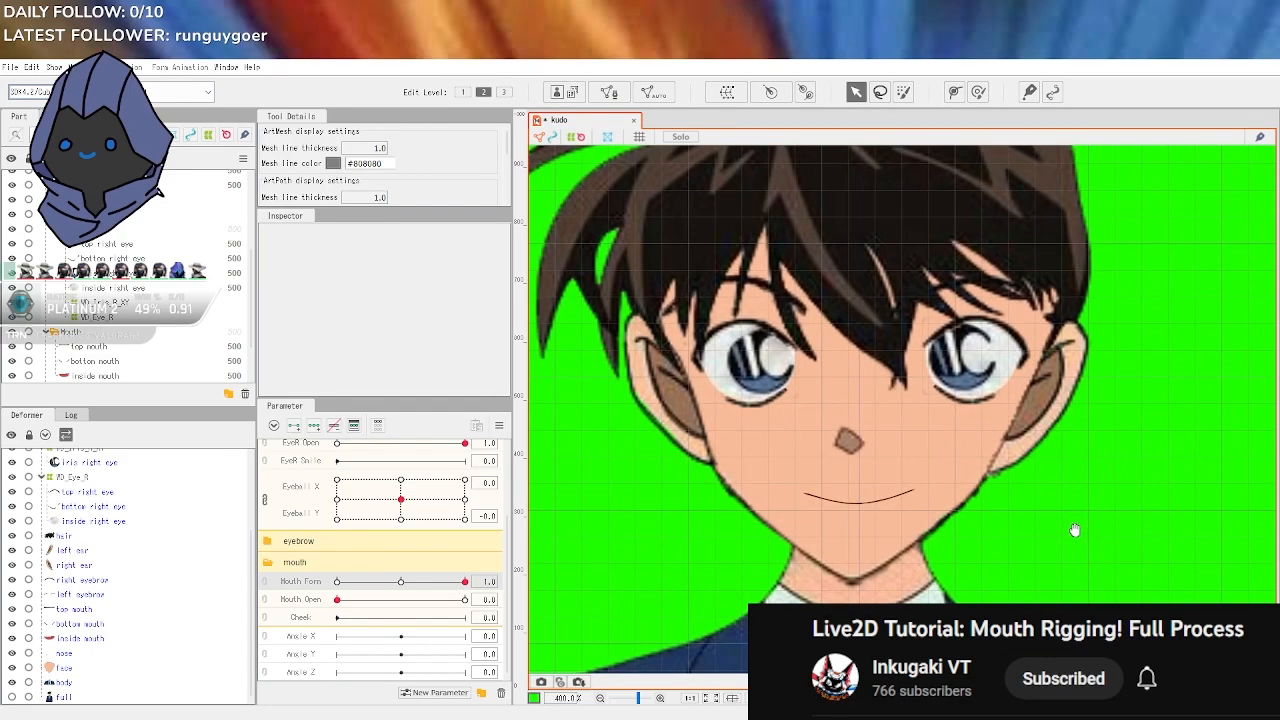
Stretch the top mouth mesh slightly taller to strengthen the closed smile line and check the whole face
scroll(1076, 532, down, 1)
mouse_move(338, 599)
mouse_down()
mouse_move(552, 600)
mouse_move(315, 600)
mouse_up()
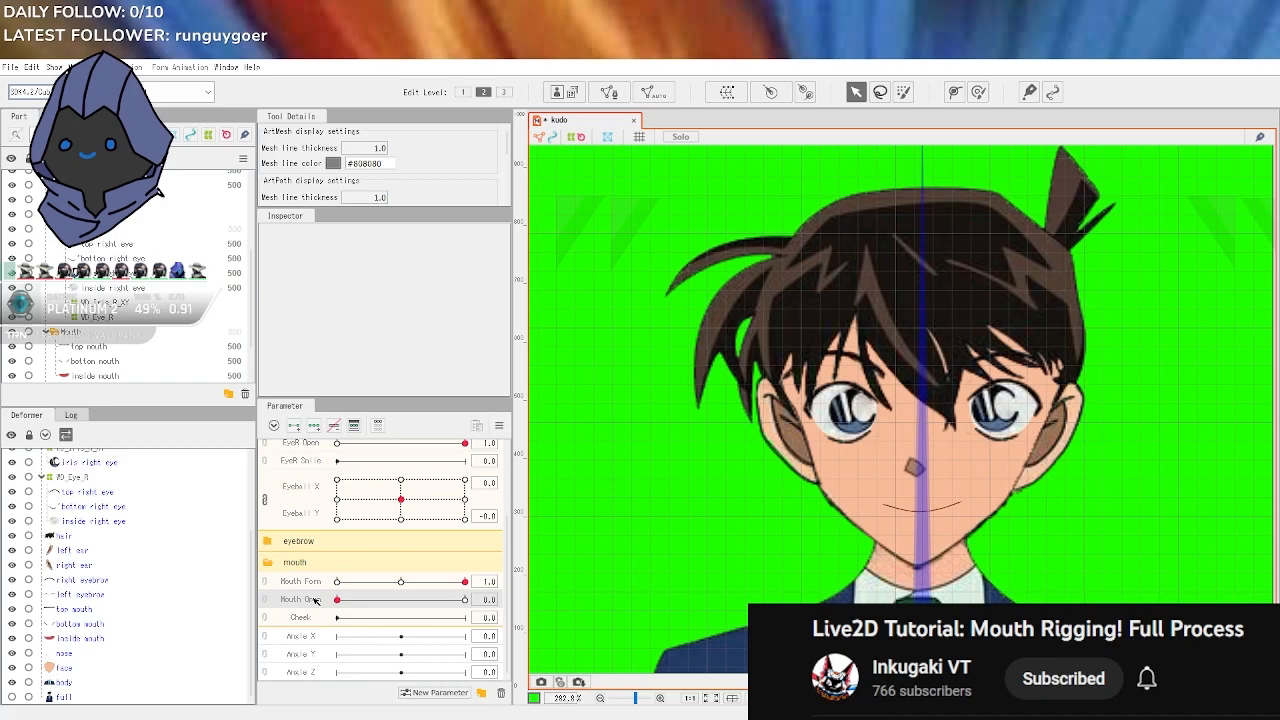
scroll(857, 598, up, 2)
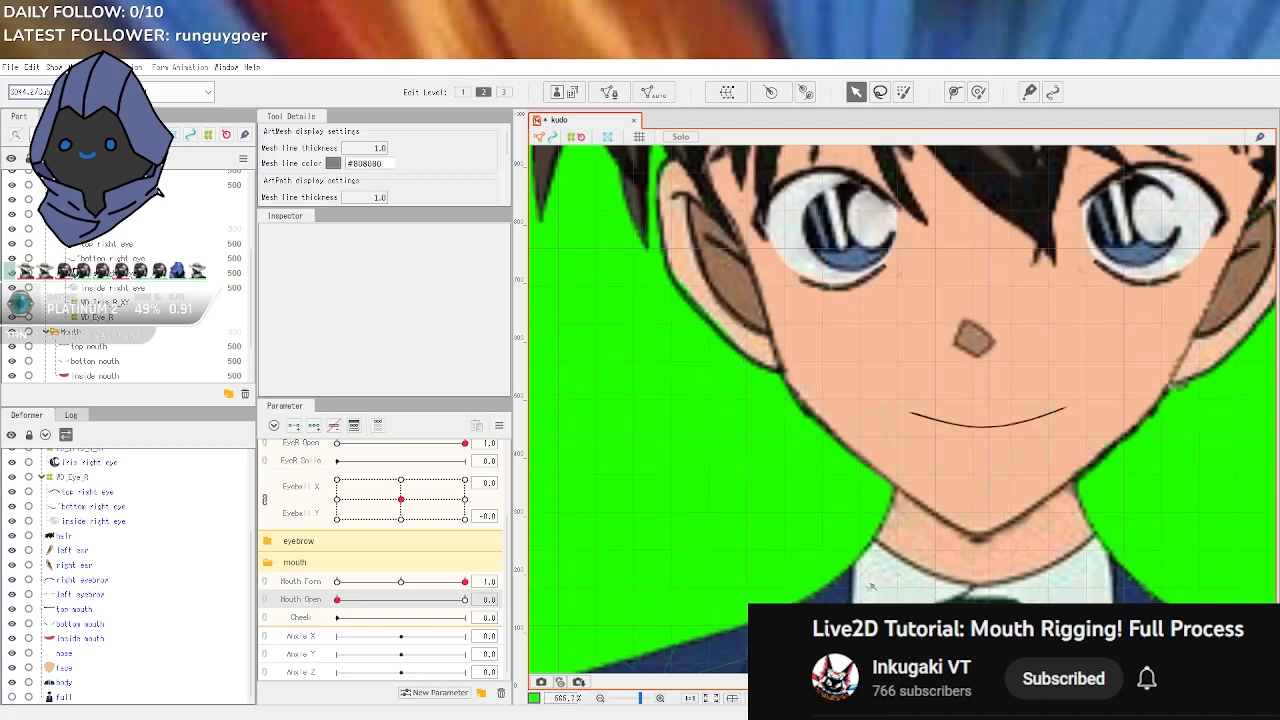
scroll(1057, 566, down, 2)
scroll(820, 560, up, 4)
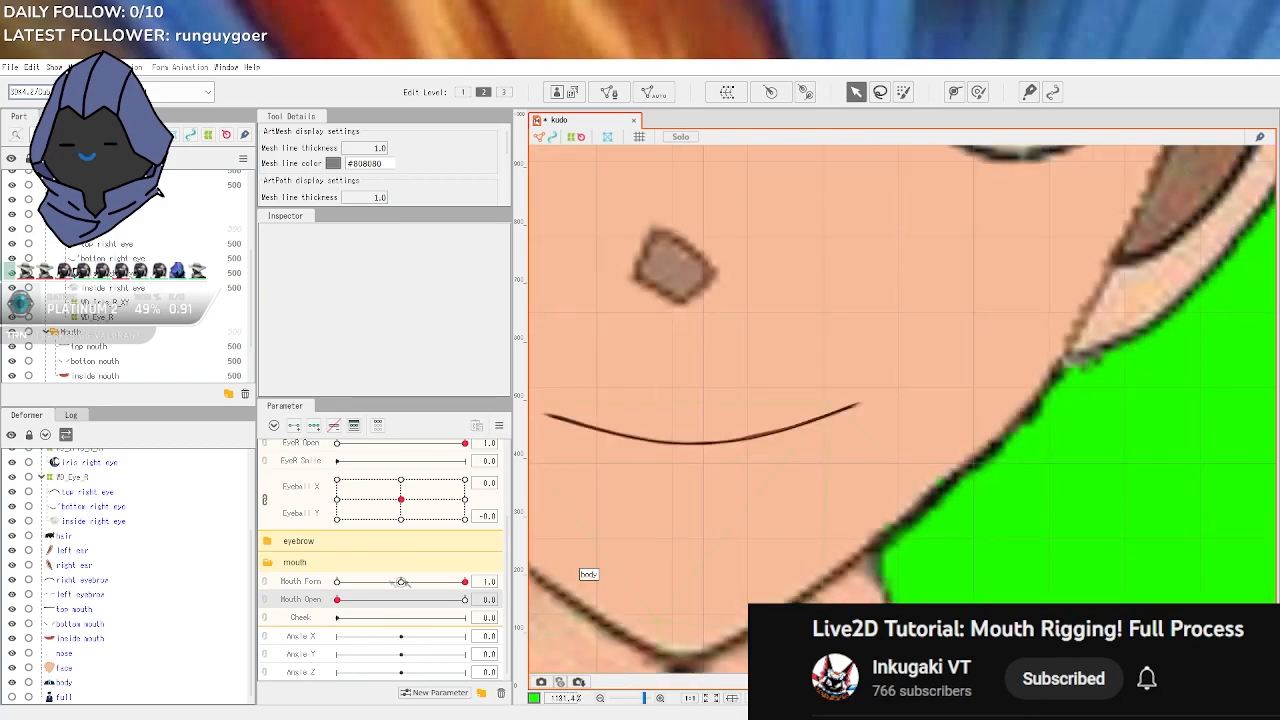
drag(622, 558, 696, 606)
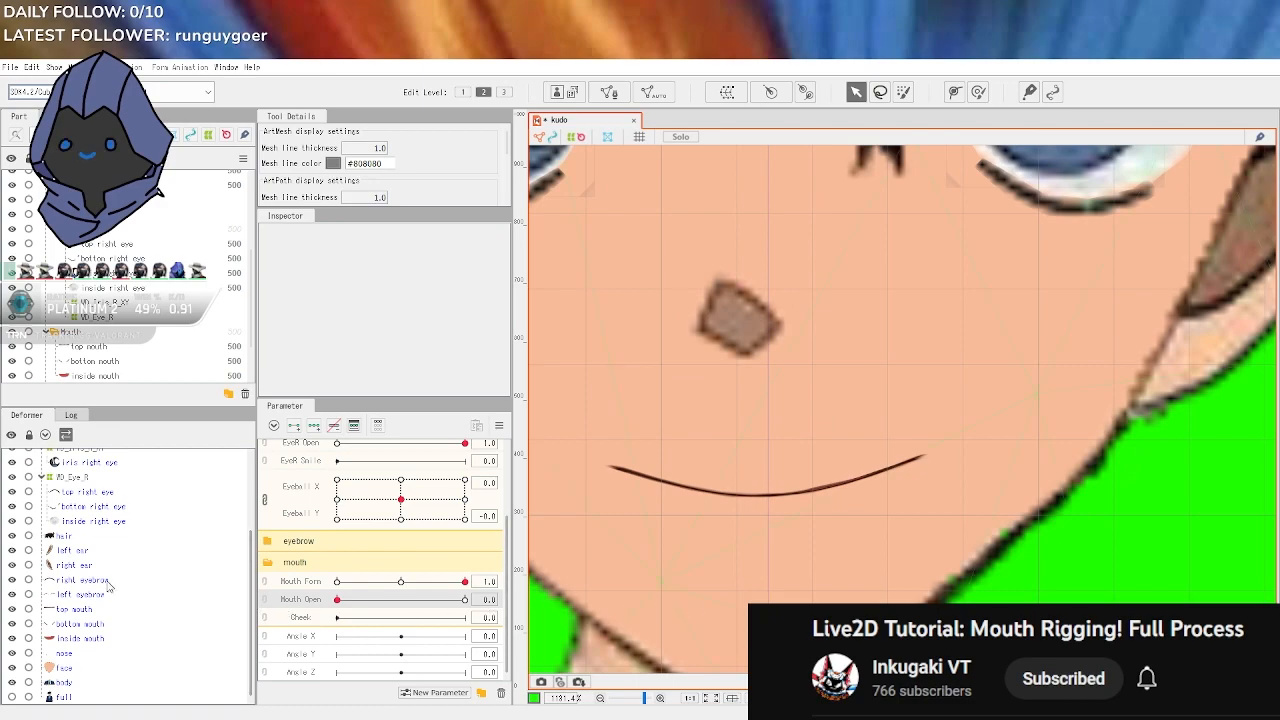
click(75, 609)
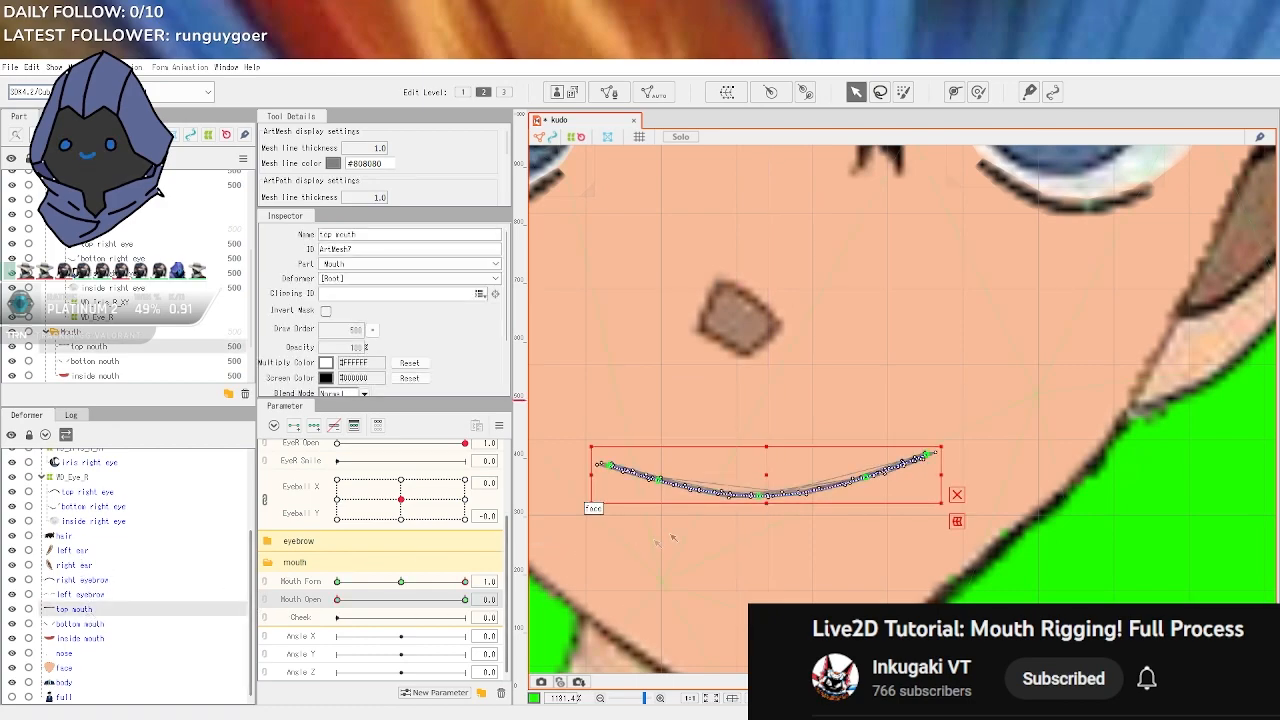
drag(766, 447, 766, 433)
scroll(871, 576, down, 5)
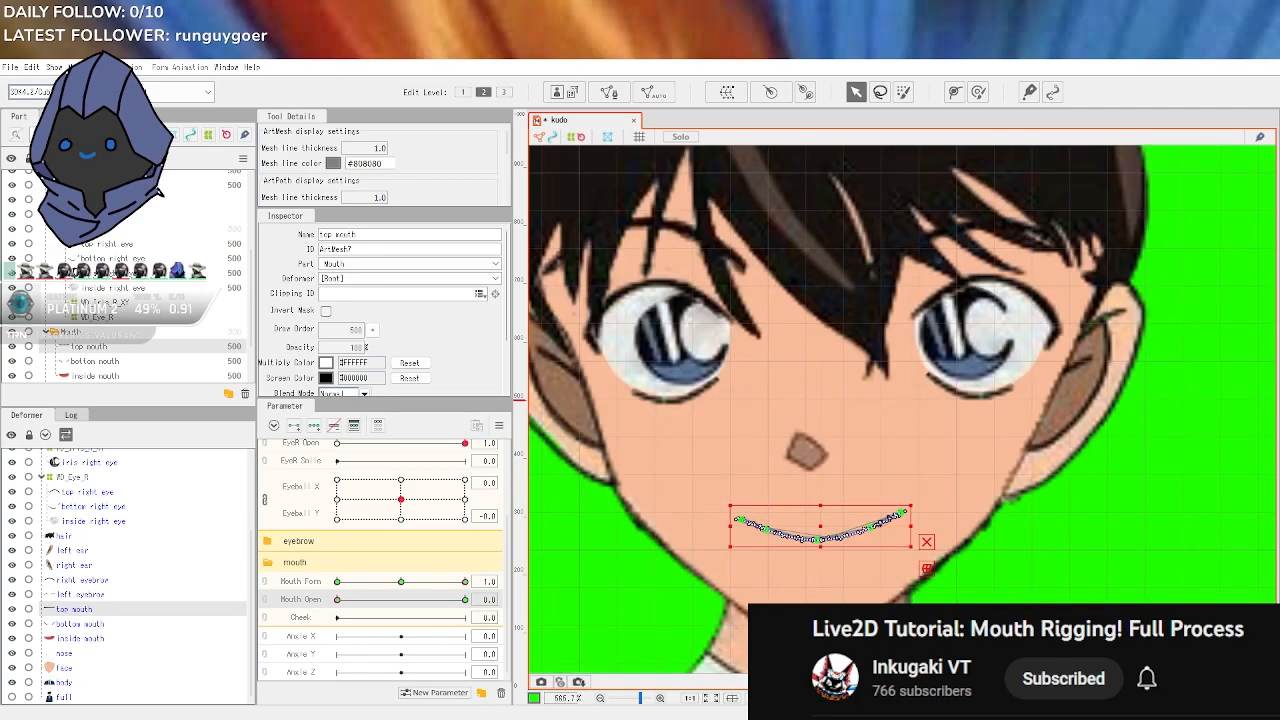
click(1010, 560)
scroll(1100, 608, down, 2)
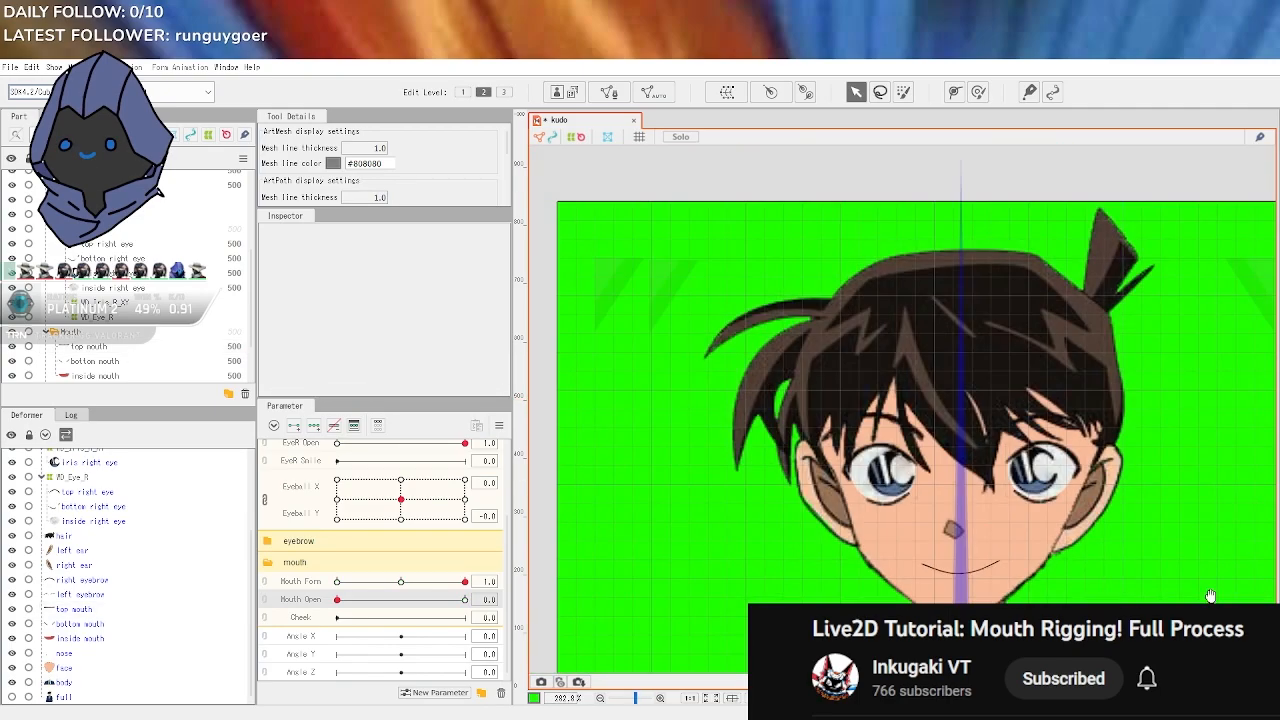
Stretch the top mouth mesh upward once more to thicken the smile line
scroll(1143, 514, down, 1)
scroll(1096, 518, up, 3)
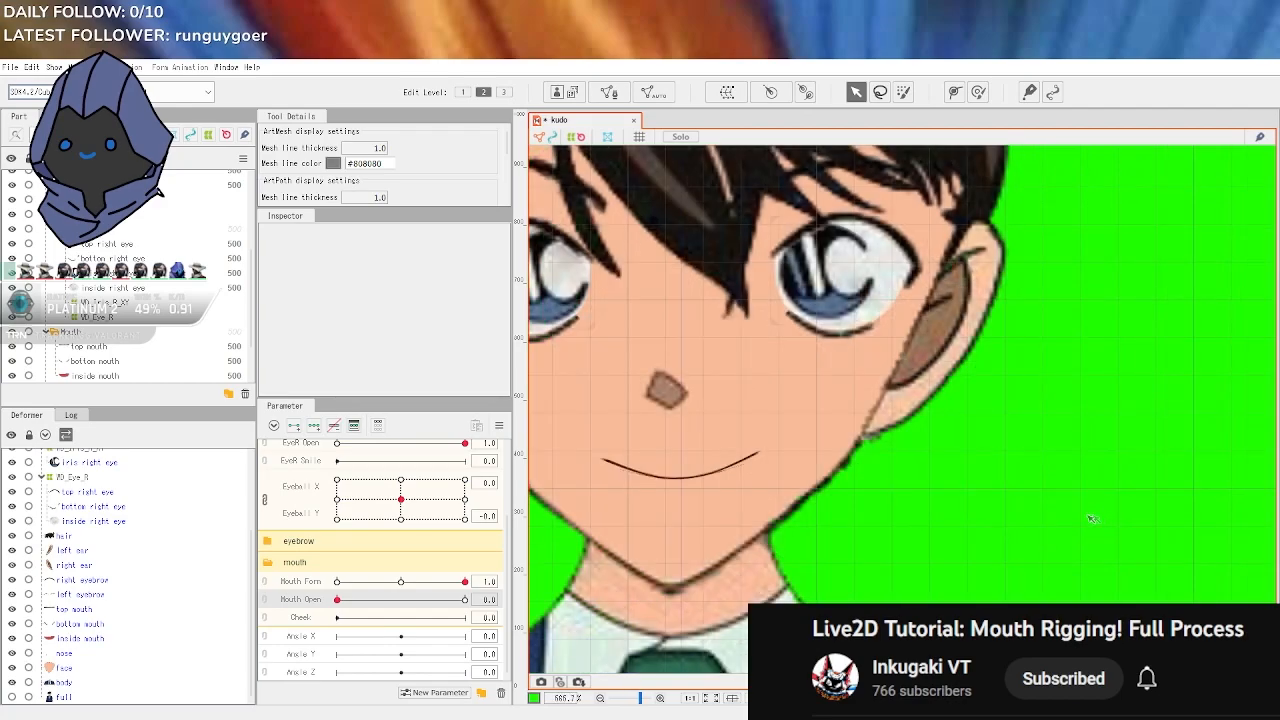
drag(927, 509, 1004, 550)
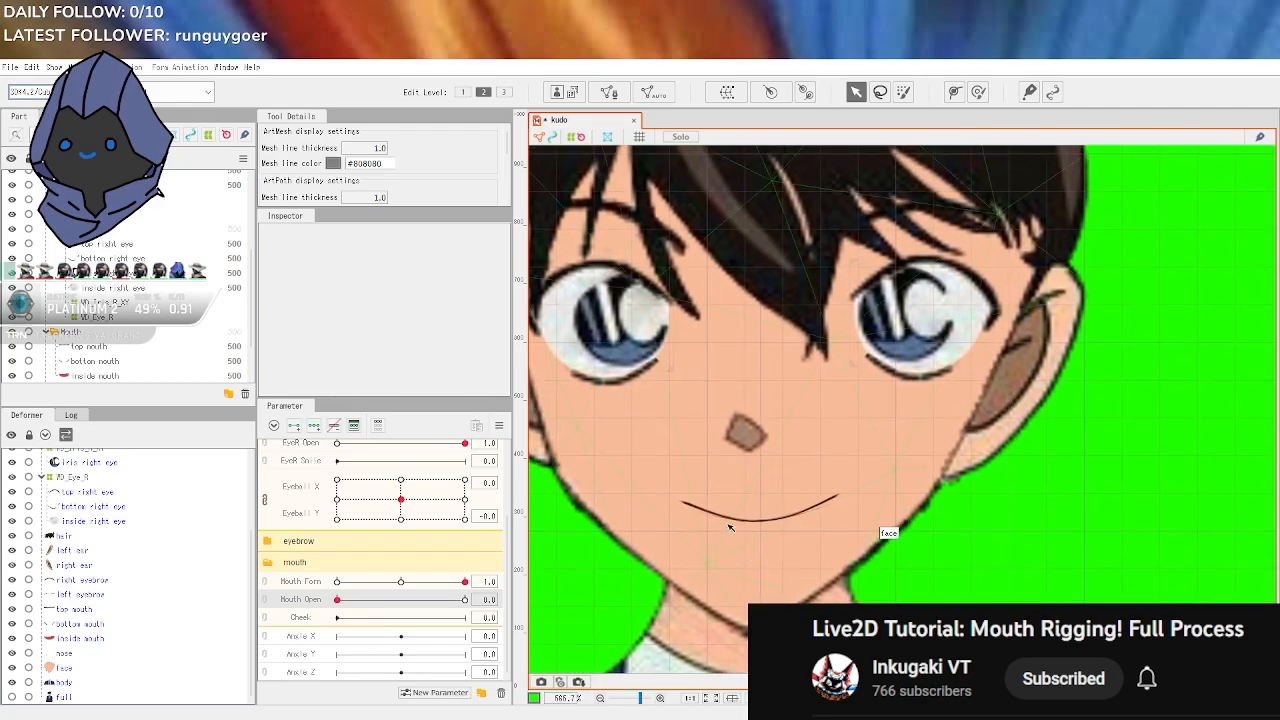
click(97, 610)
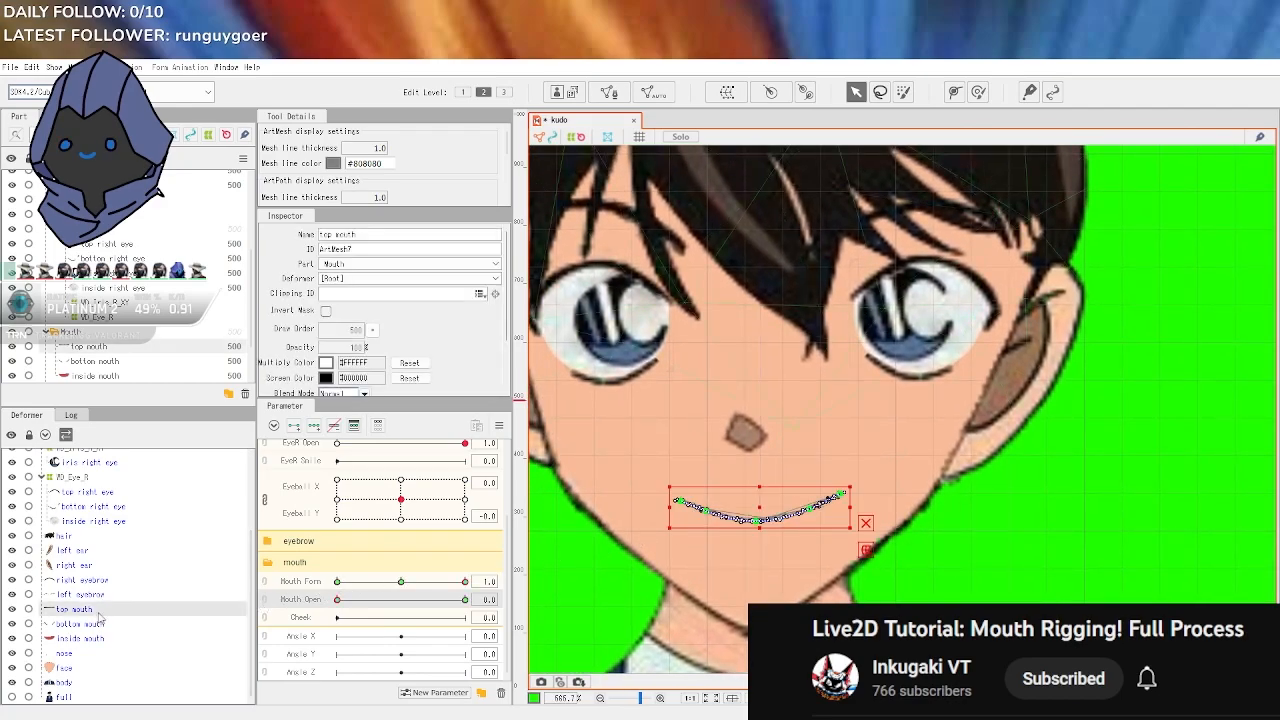
drag(759, 488, 759, 471)
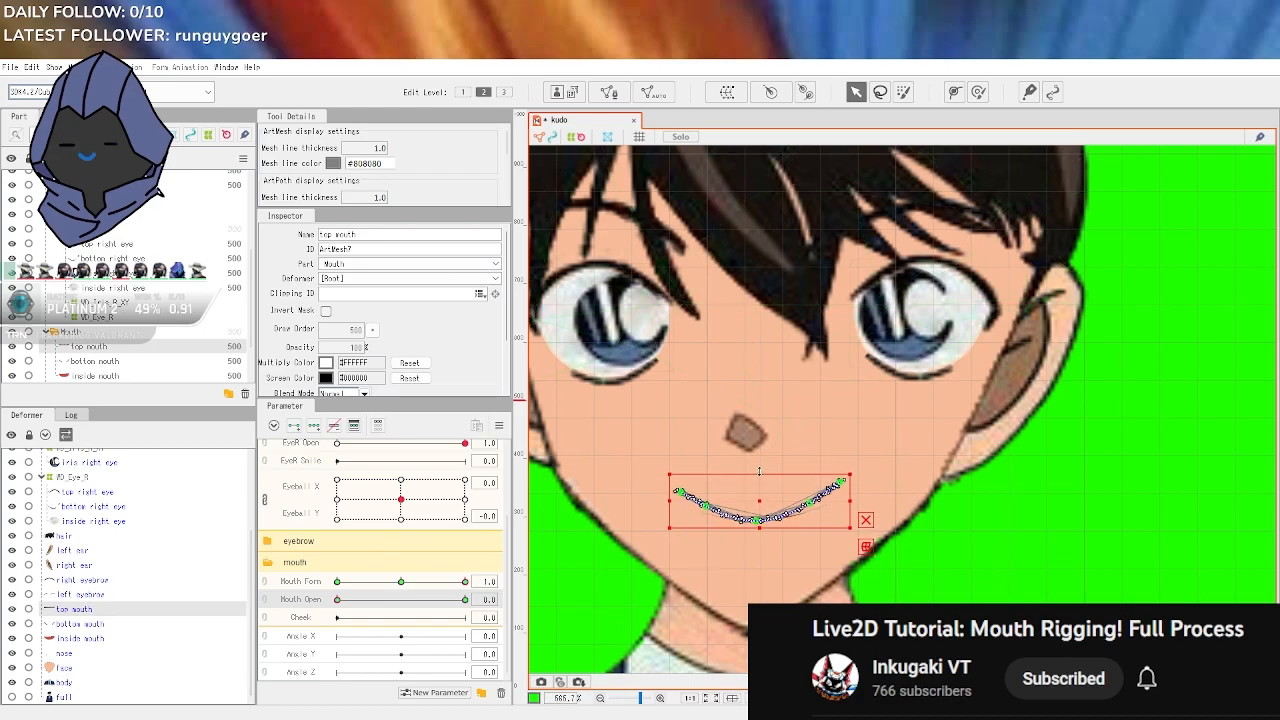
Lower the top mouth's corner and intermediate path points onto a gentler smile curve and review the face
scroll(705, 545, up, 2)
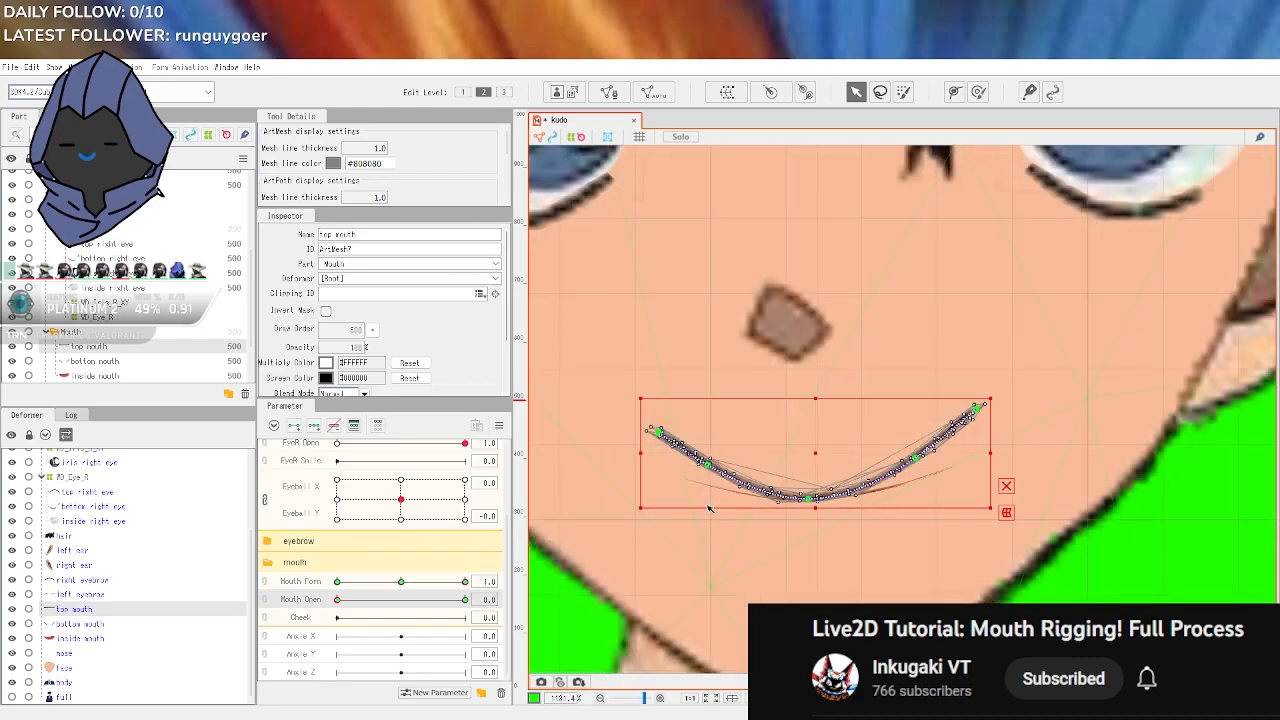
drag(652, 432, 697, 487)
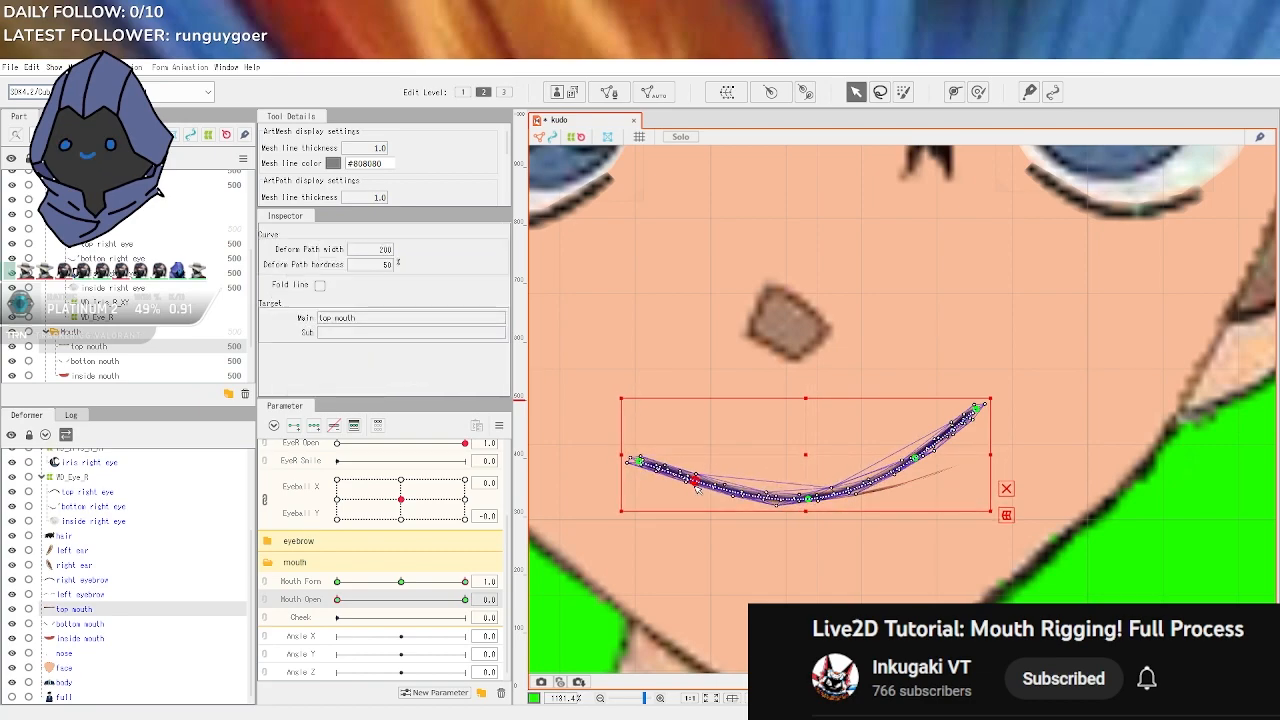
drag(921, 461, 921, 481)
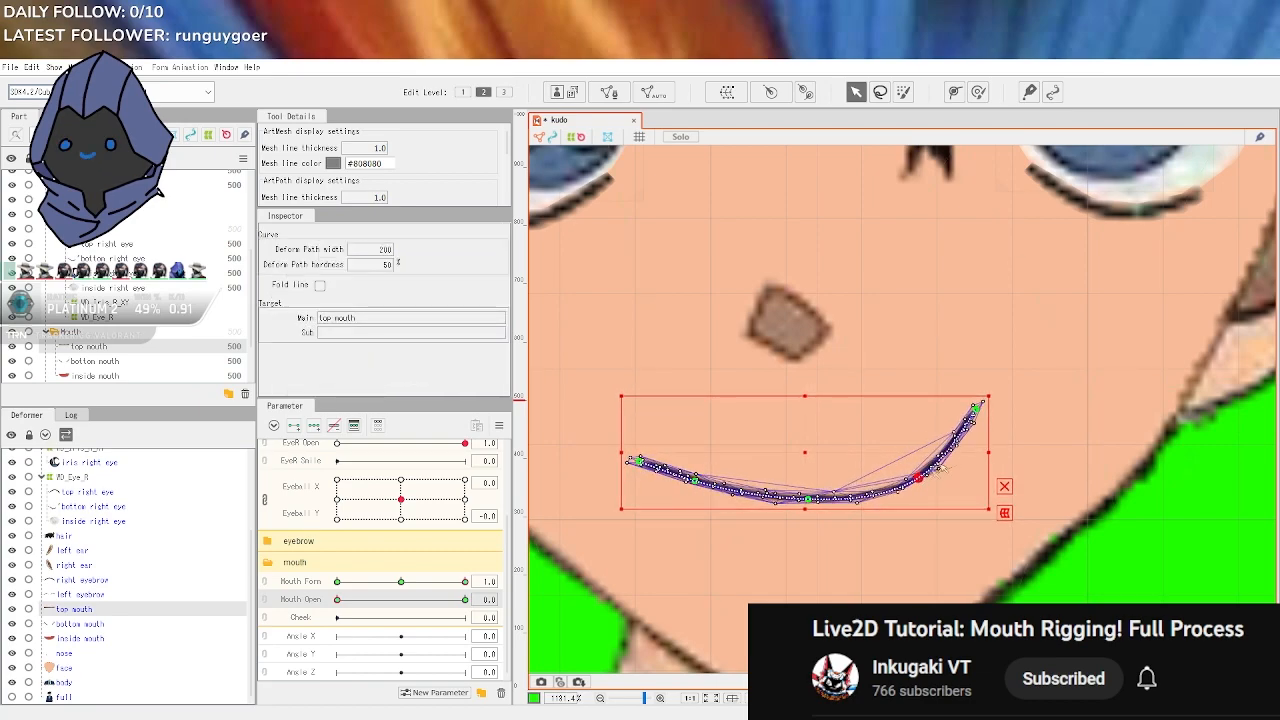
drag(978, 406, 997, 449)
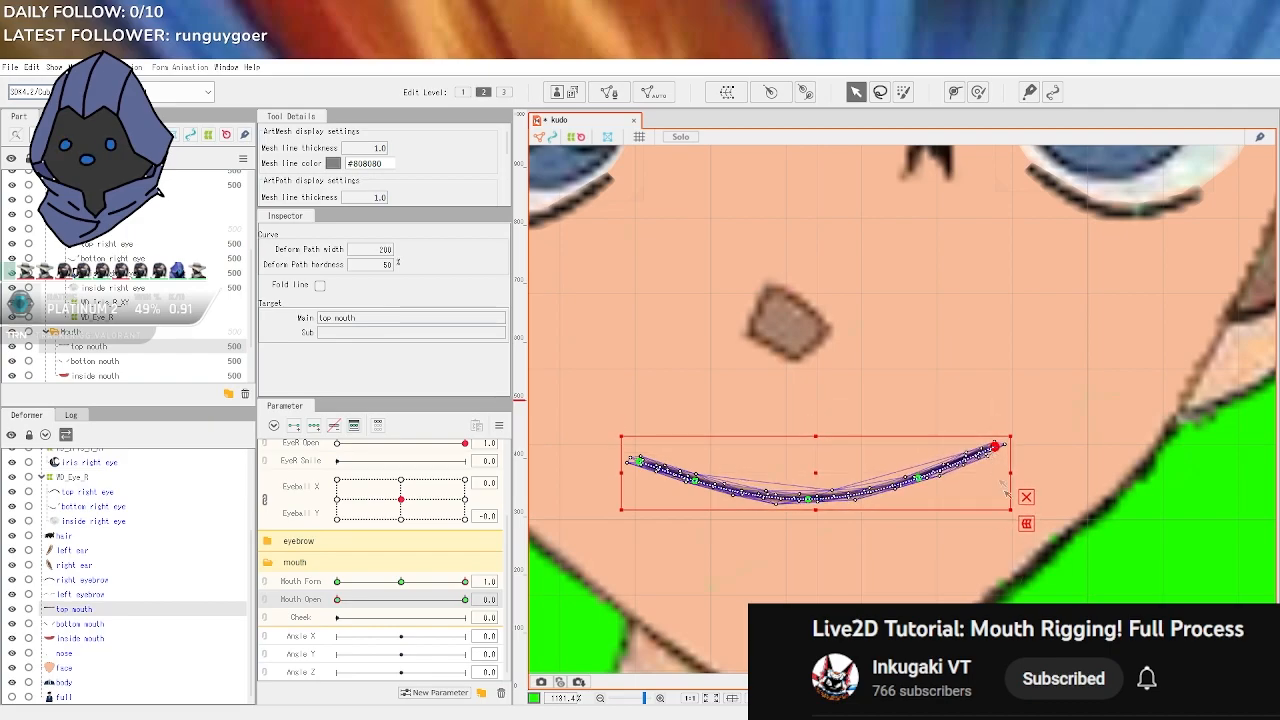
scroll(997, 449, down, 2)
click(1190, 558)
scroll(1174, 577, down, 2)
drag(1245, 567, 1058, 541)
scroll(1056, 541, down, 1)
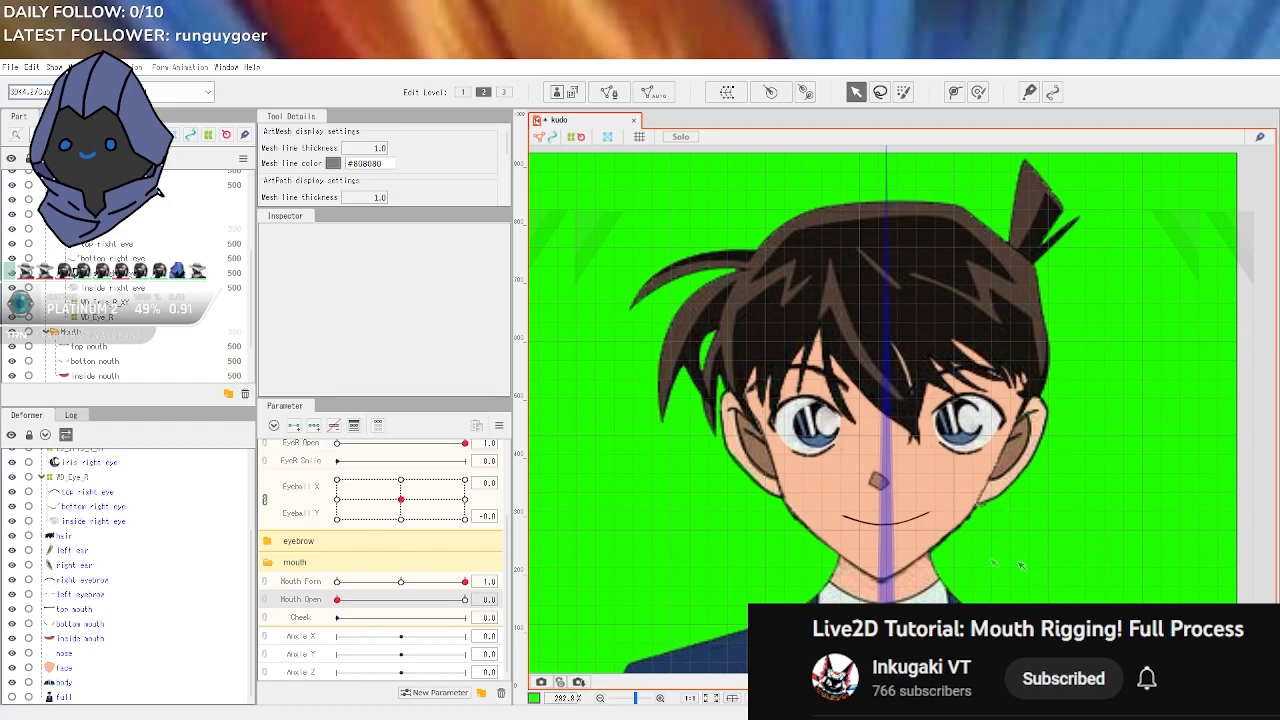
Sweep Mouth Form between smile and frown with Mouth Open at 0.0, and leave Mouth Form at -1.0
drag(337, 599, 305, 600)
mouse_move(466, 582)
mouse_down()
mouse_move(397, 583)
mouse_move(471, 581)
mouse_up()
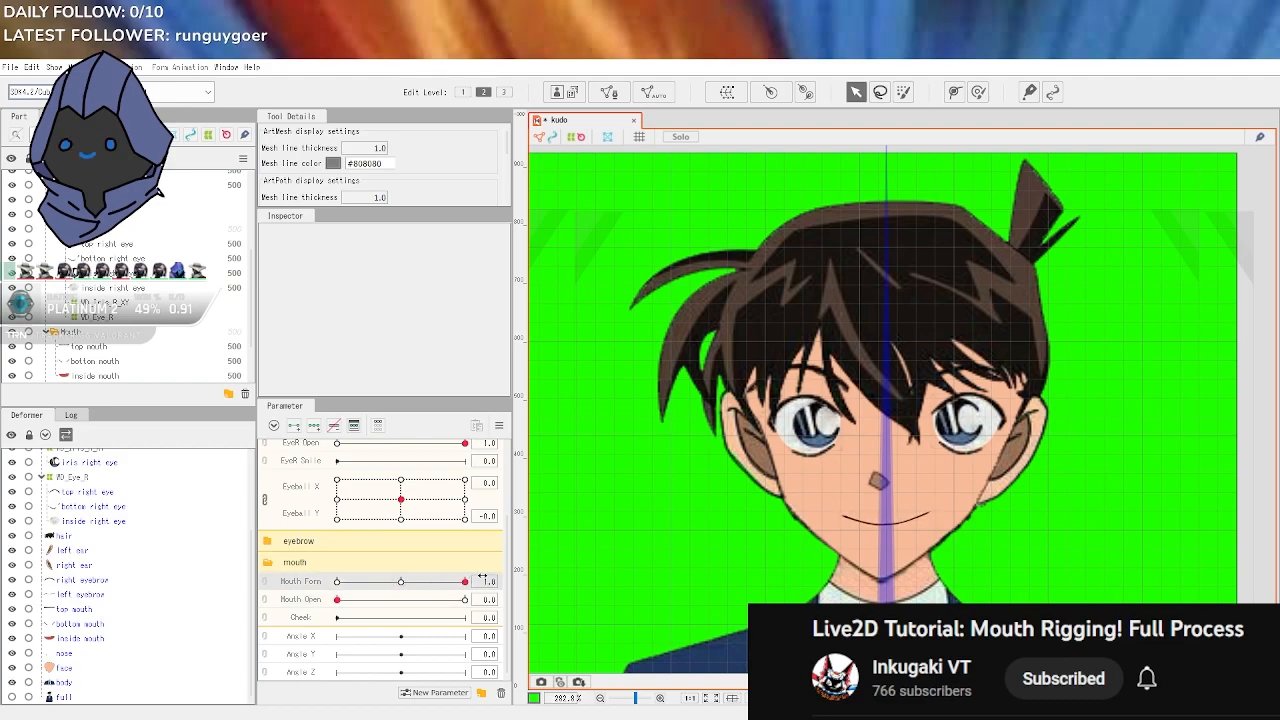
drag(466, 582, 252, 583)
drag(337, 583, 467, 583)
click(337, 583)
drag(401, 583, 286, 587)
Bend the top mouth into a frown at Mouth Form -1.0 by lowering both corner path points and raising the middle one
scroll(921, 585, up, 2)
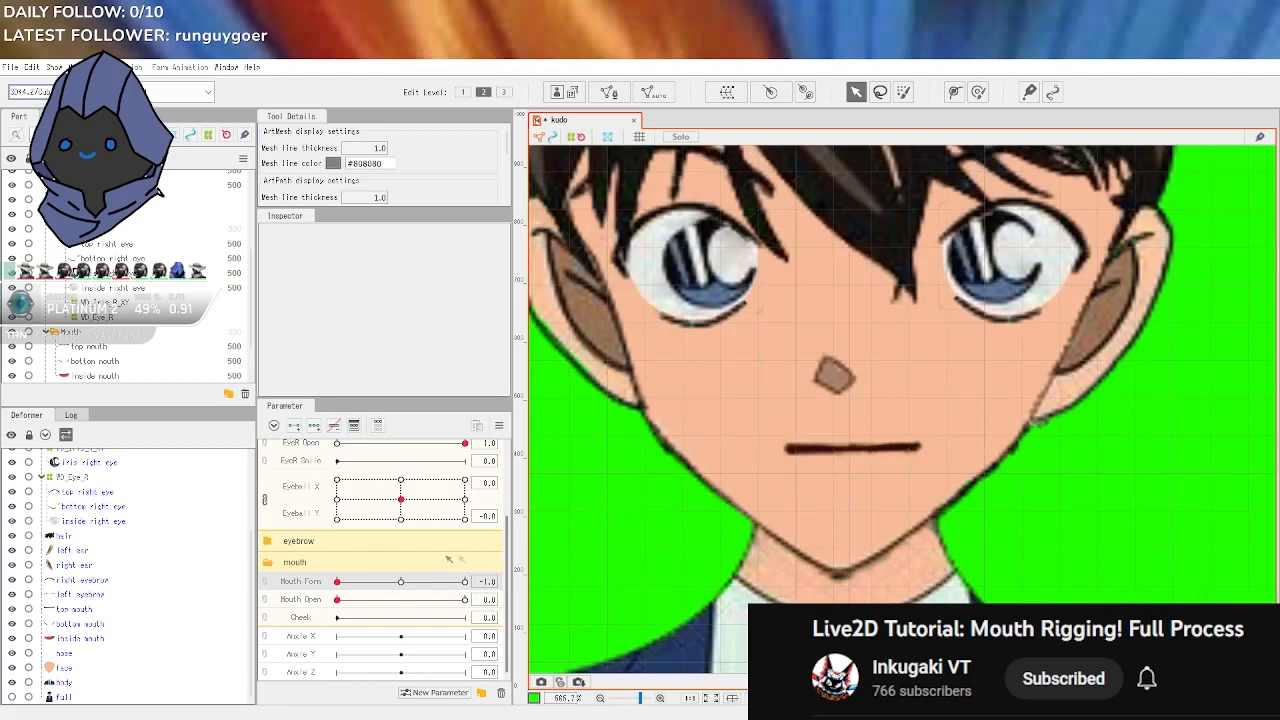
click(96, 610)
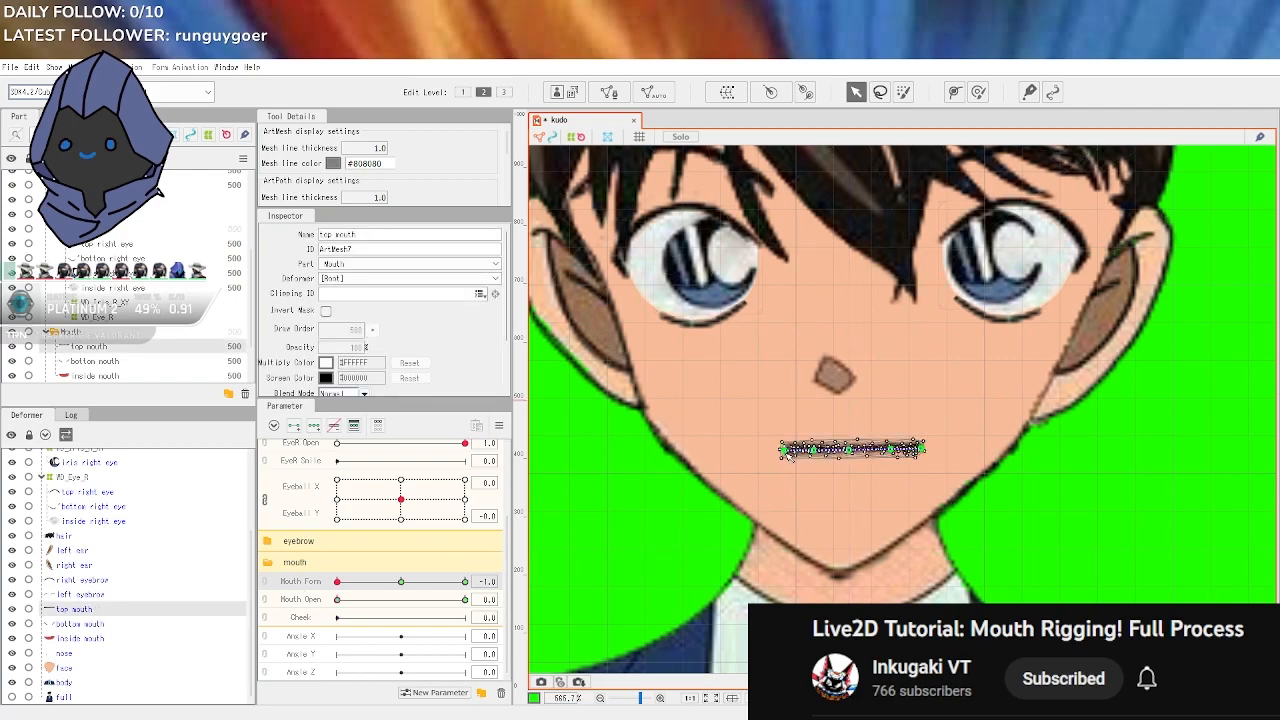
click(771, 465)
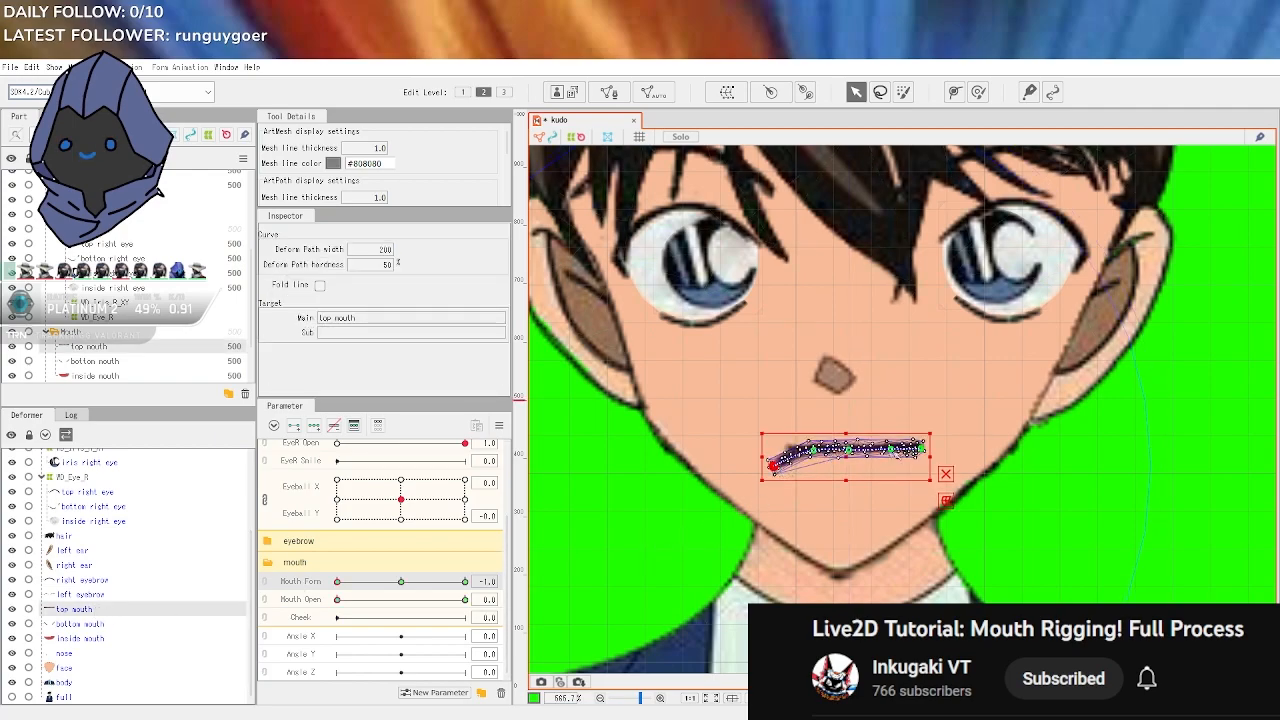
drag(922, 450, 931, 471)
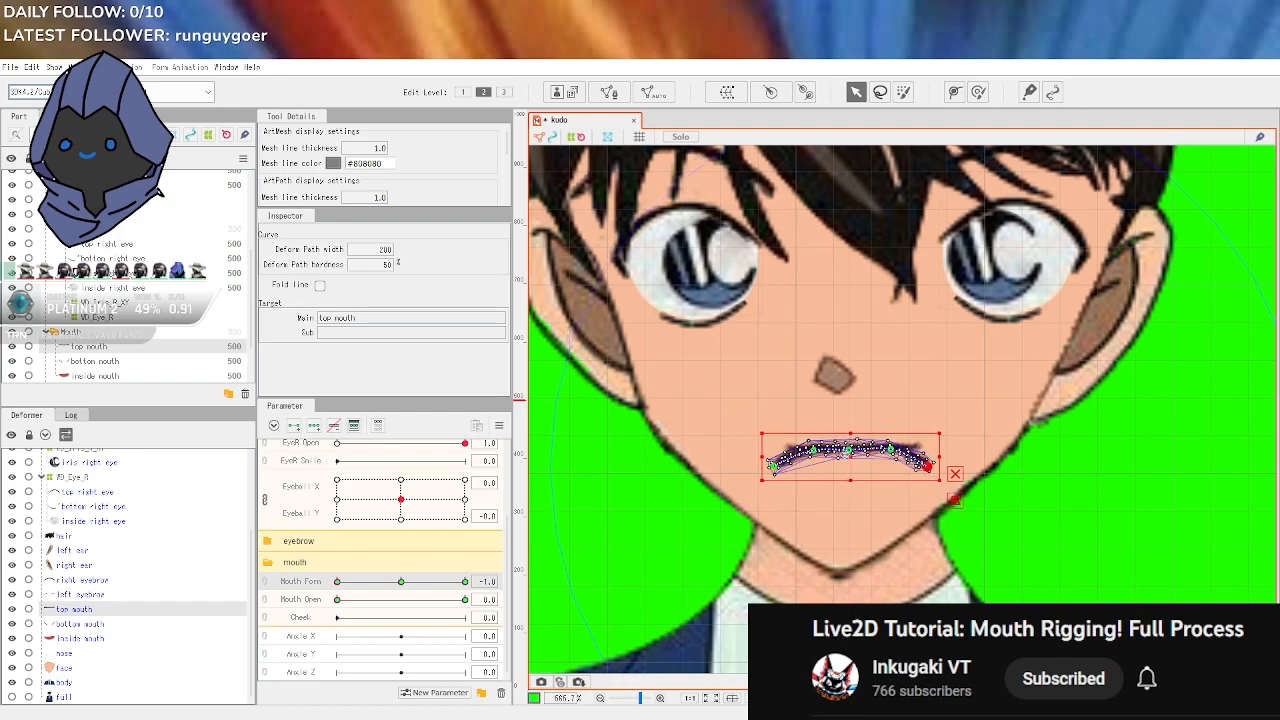
scroll(850, 452, up, 6)
drag(848, 447, 850, 430)
scroll(890, 493, down, 6)
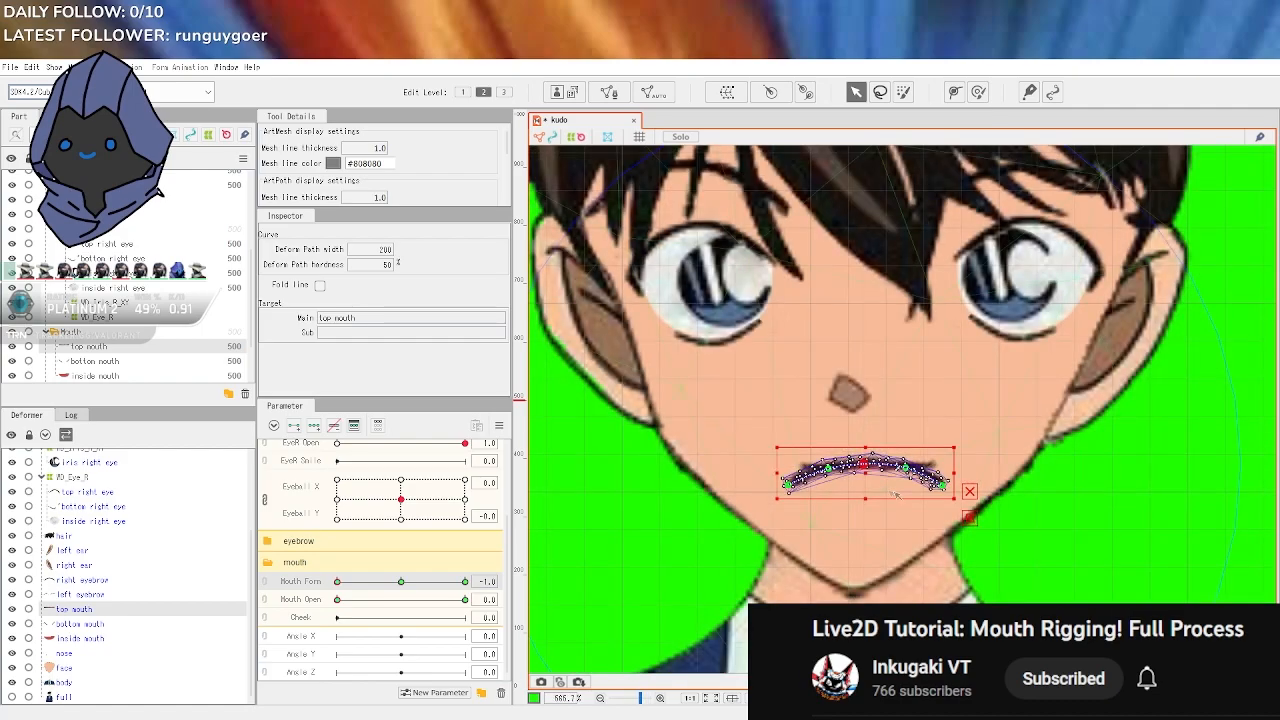
click(1270, 535)
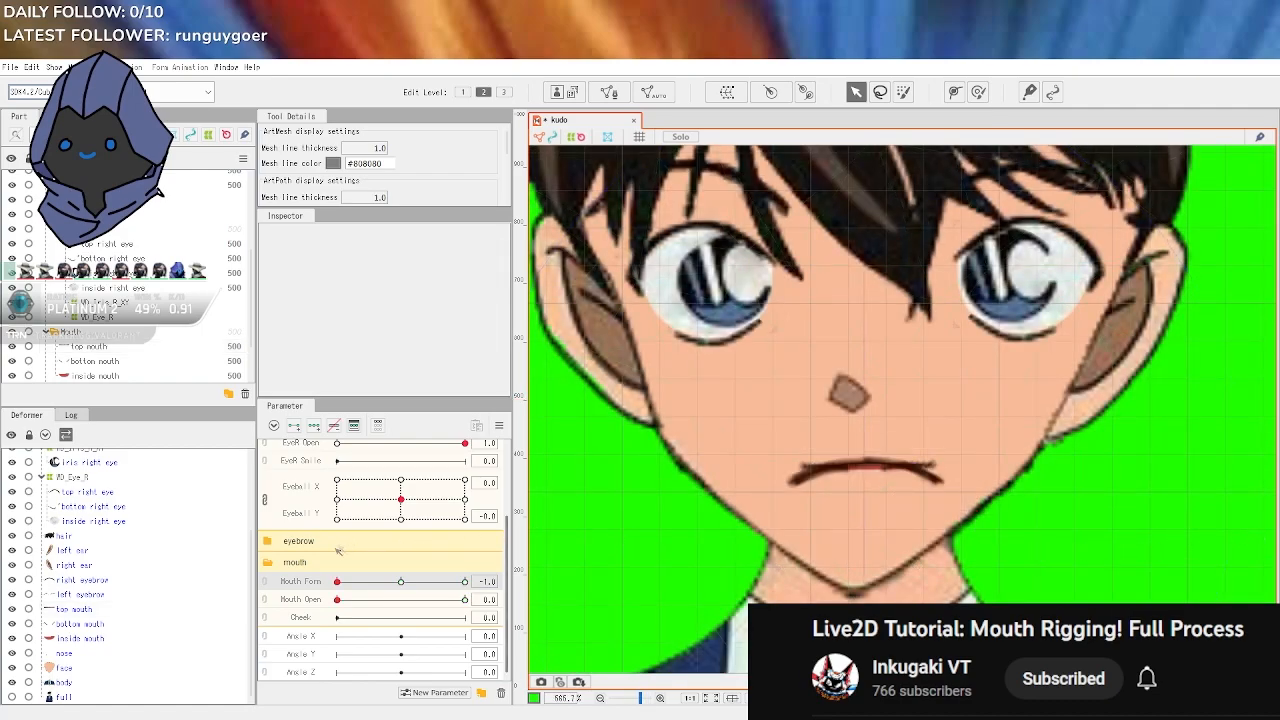
drag(338, 582, 307, 589)
Align the bottom mouth's path points with the top mouth's frown curve, smoothing the middle and lowering both corners
click(100, 624)
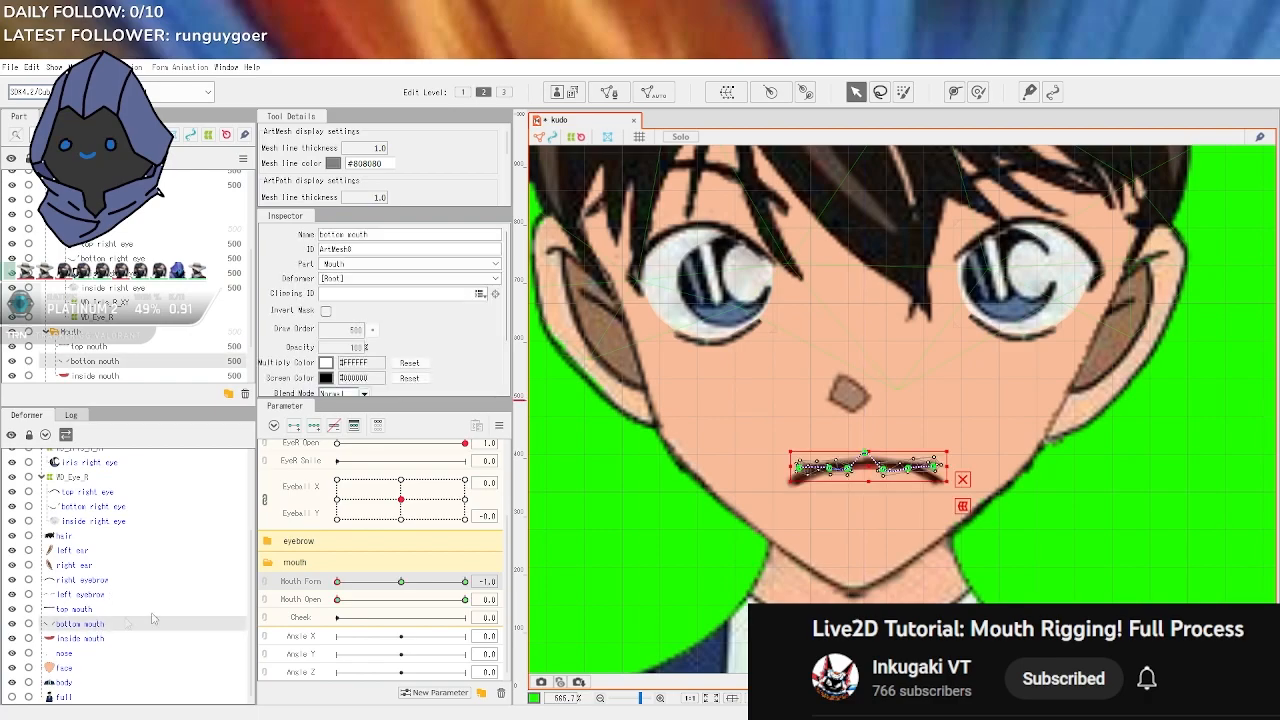
scroll(832, 524, up, 3)
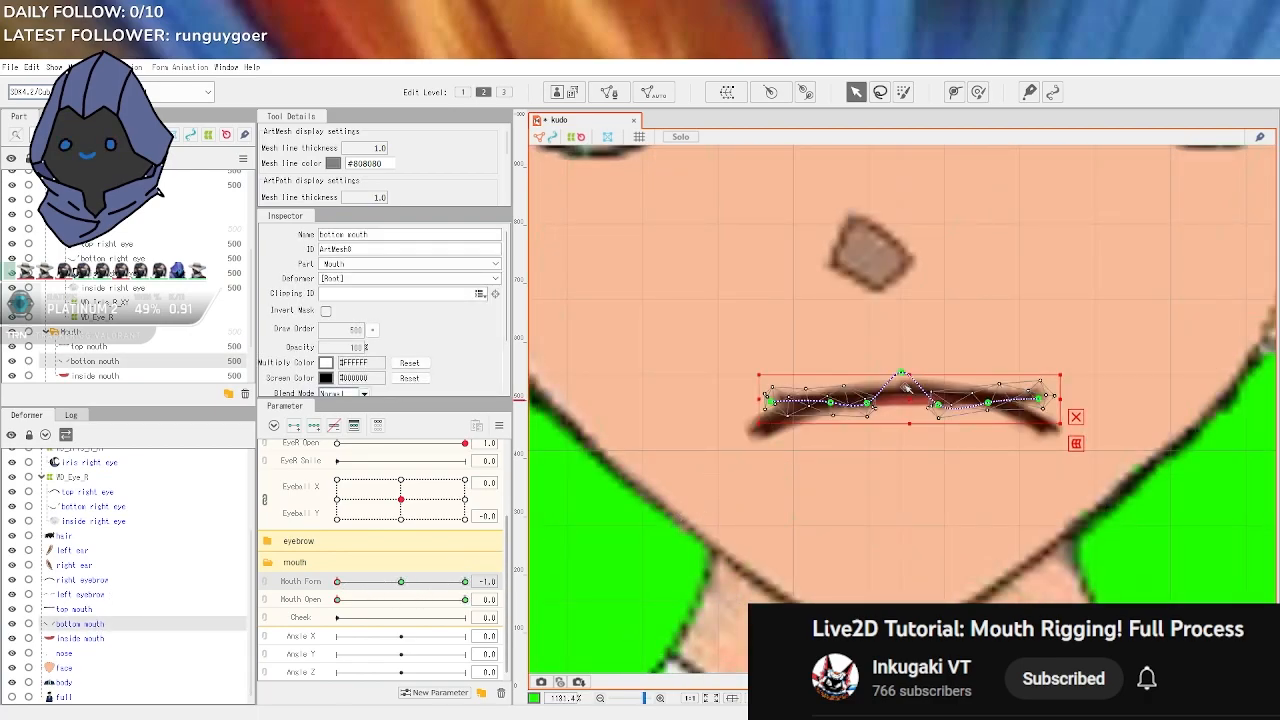
mouse_move(905, 385)
mouse_down()
mouse_move(903, 372)
mouse_move(905, 393)
mouse_up()
drag(771, 401, 757, 432)
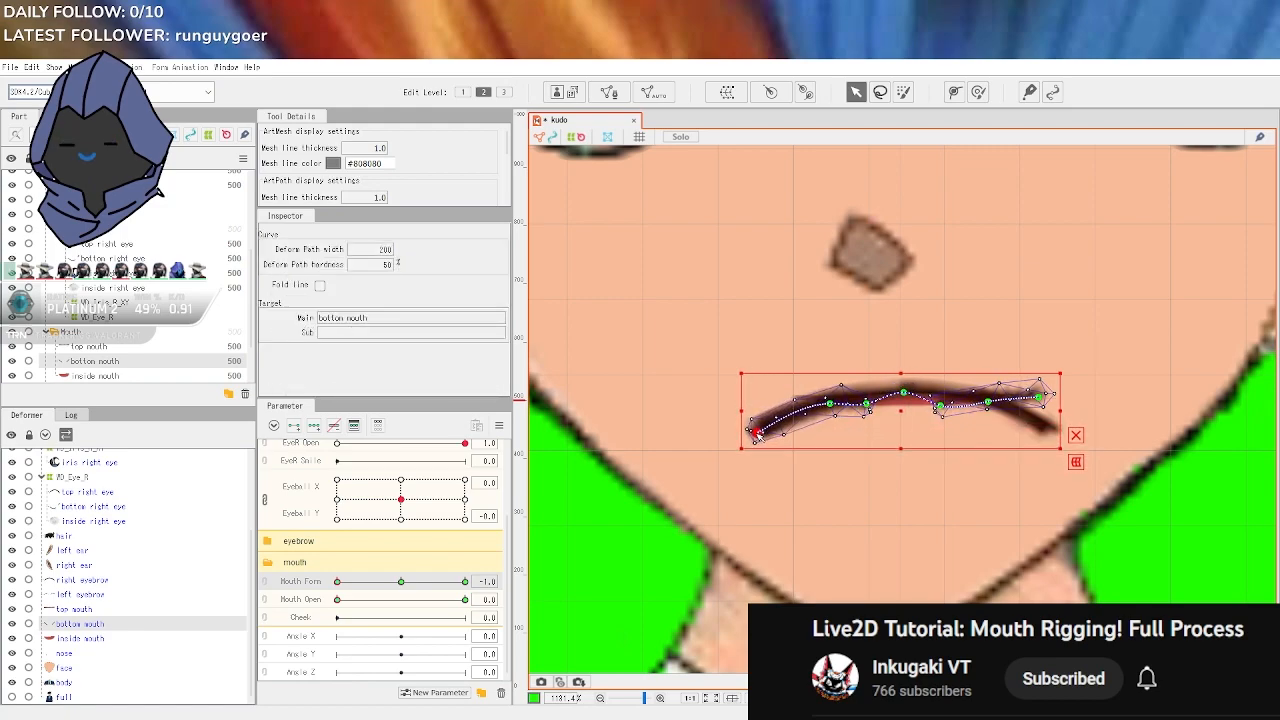
drag(867, 405, 956, 398)
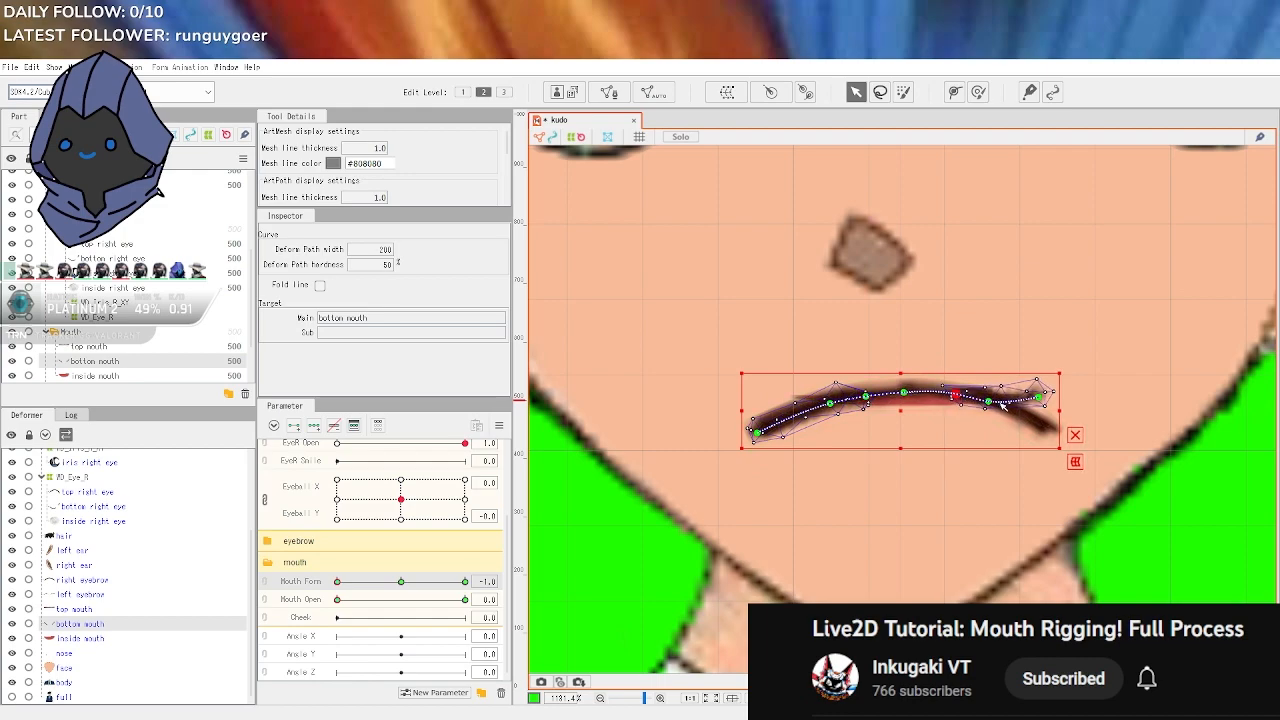
drag(1040, 397, 1052, 432)
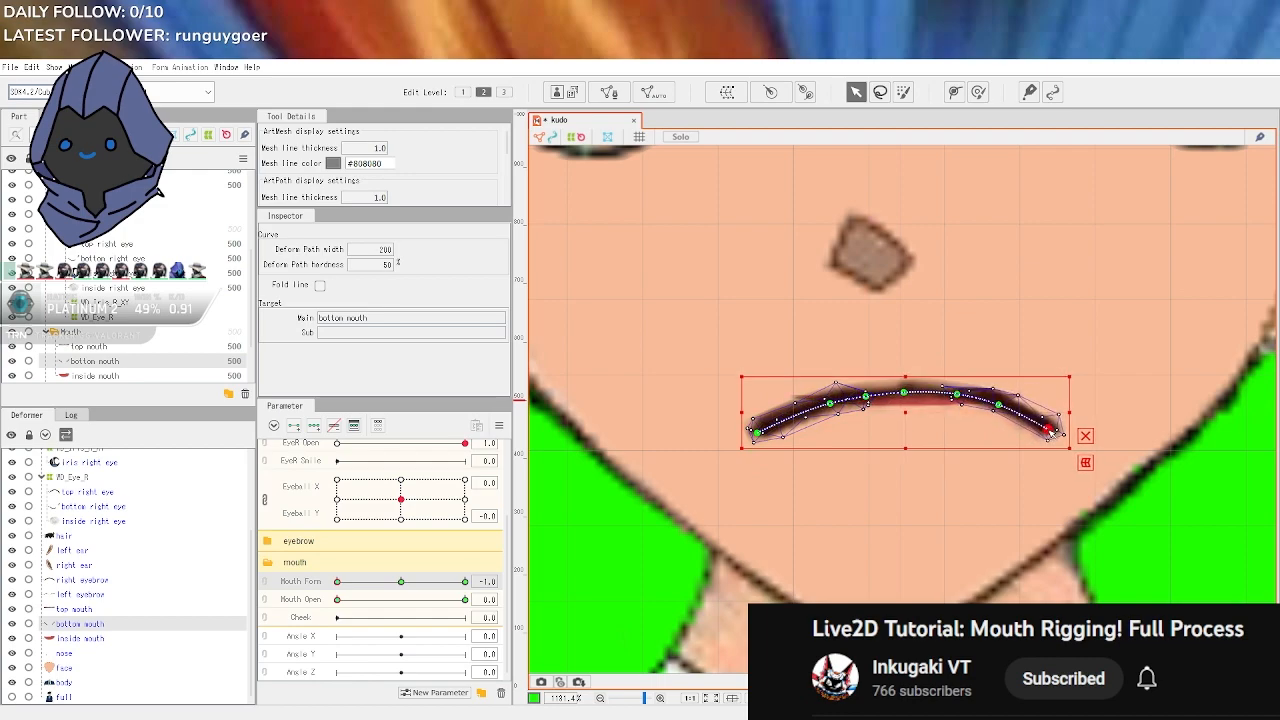
Bend the inside mouth into the frown curve at Mouth Form -1.0 by lowering both end path points and raising the middle one
scroll(1073, 486, down, 2)
click(1213, 568)
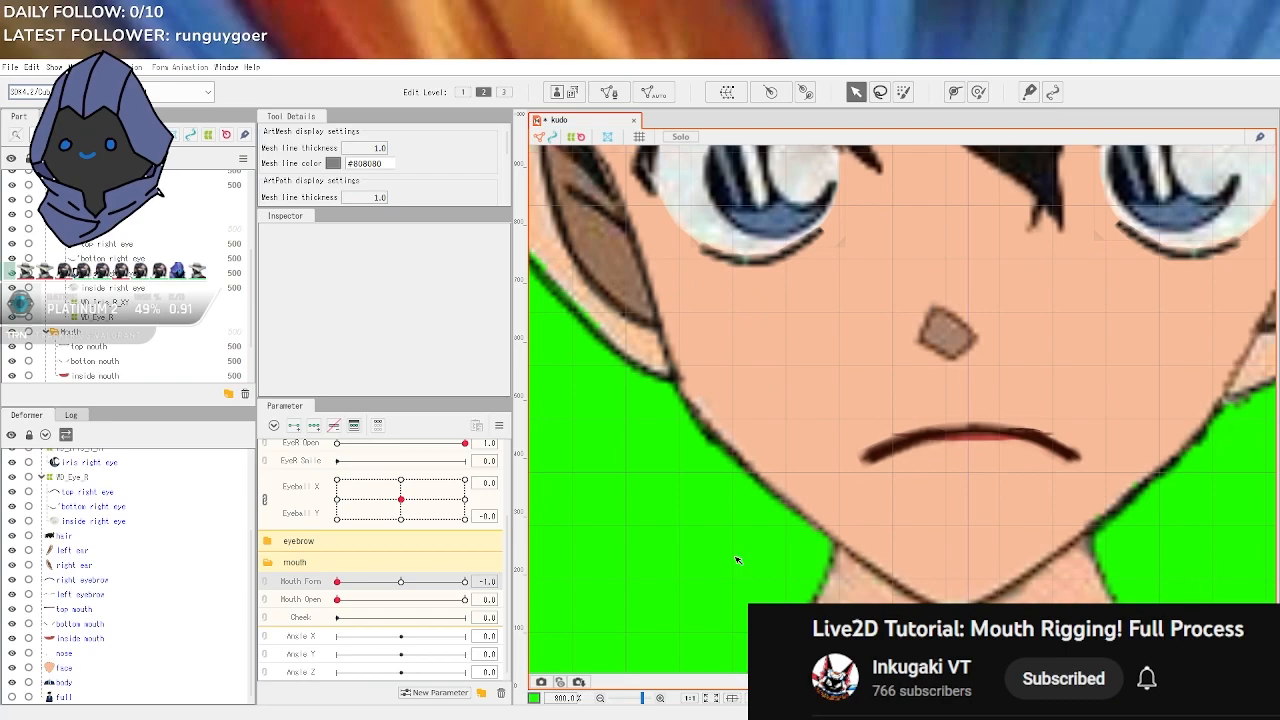
click(80, 638)
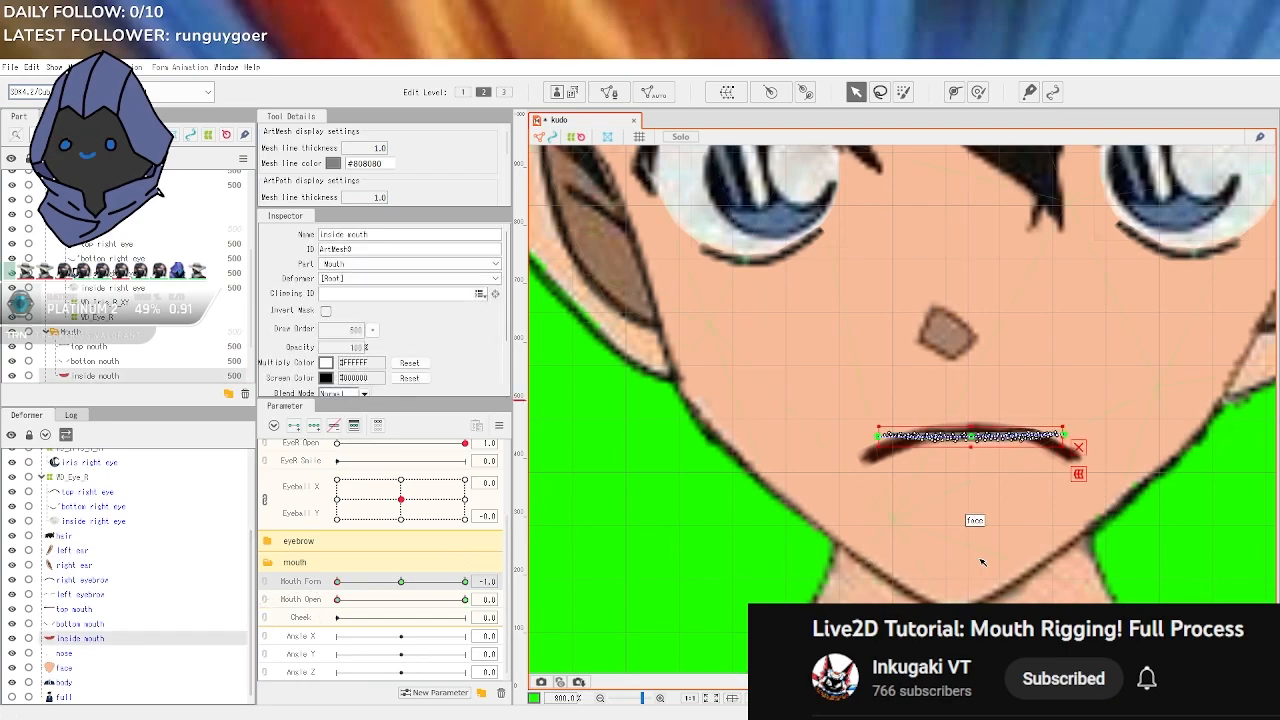
scroll(1055, 545, up, 2)
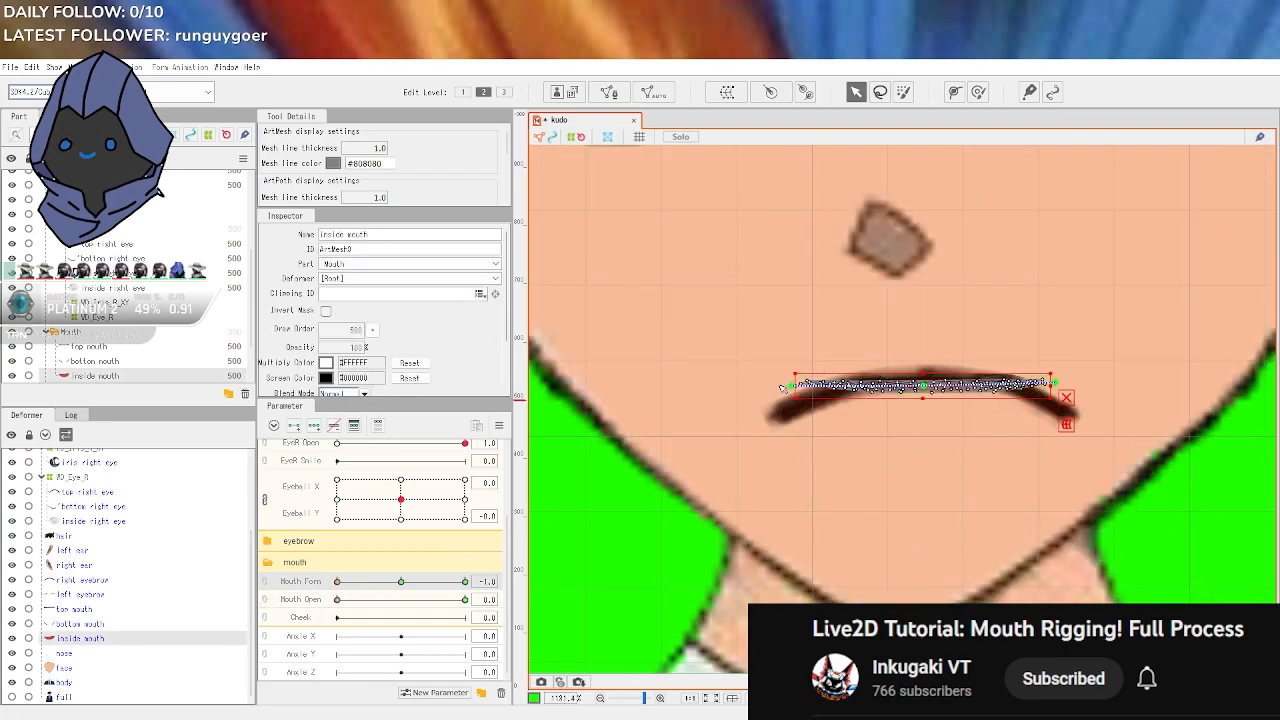
drag(791, 386, 777, 415)
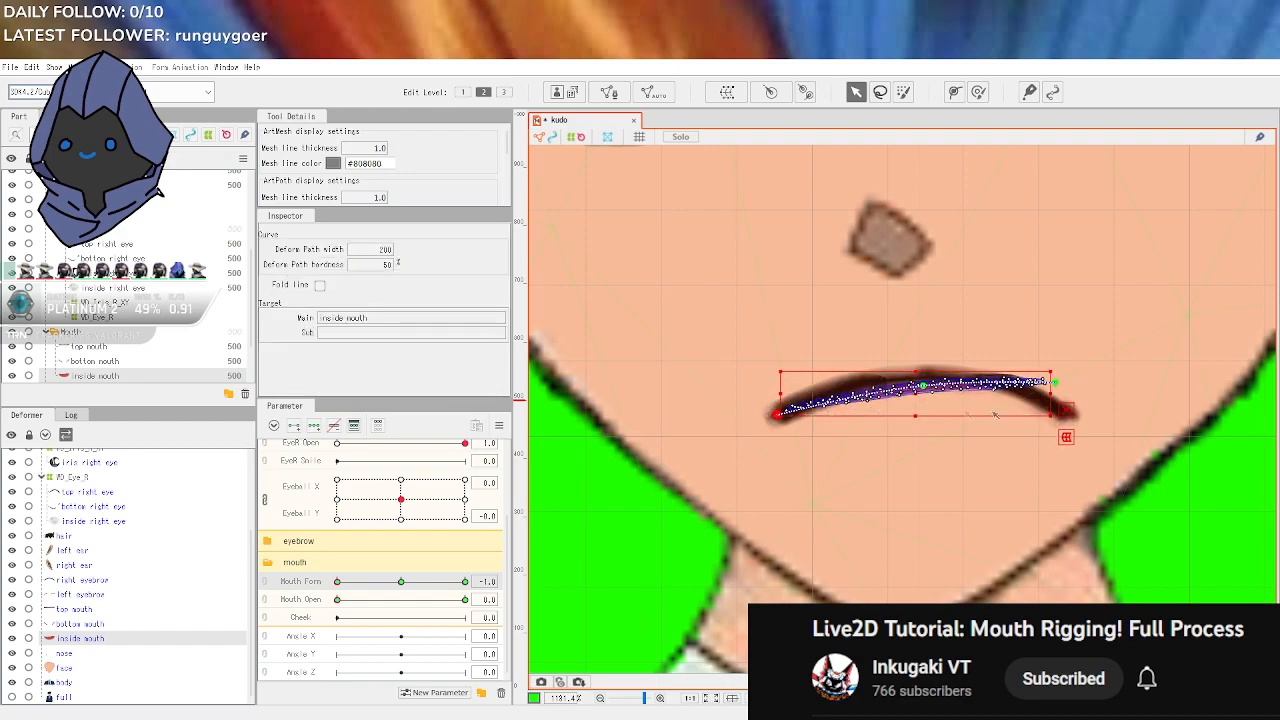
drag(1055, 382, 1085, 413)
drag(929, 386, 932, 374)
scroll(1183, 566, down, 2)
click(1183, 566)
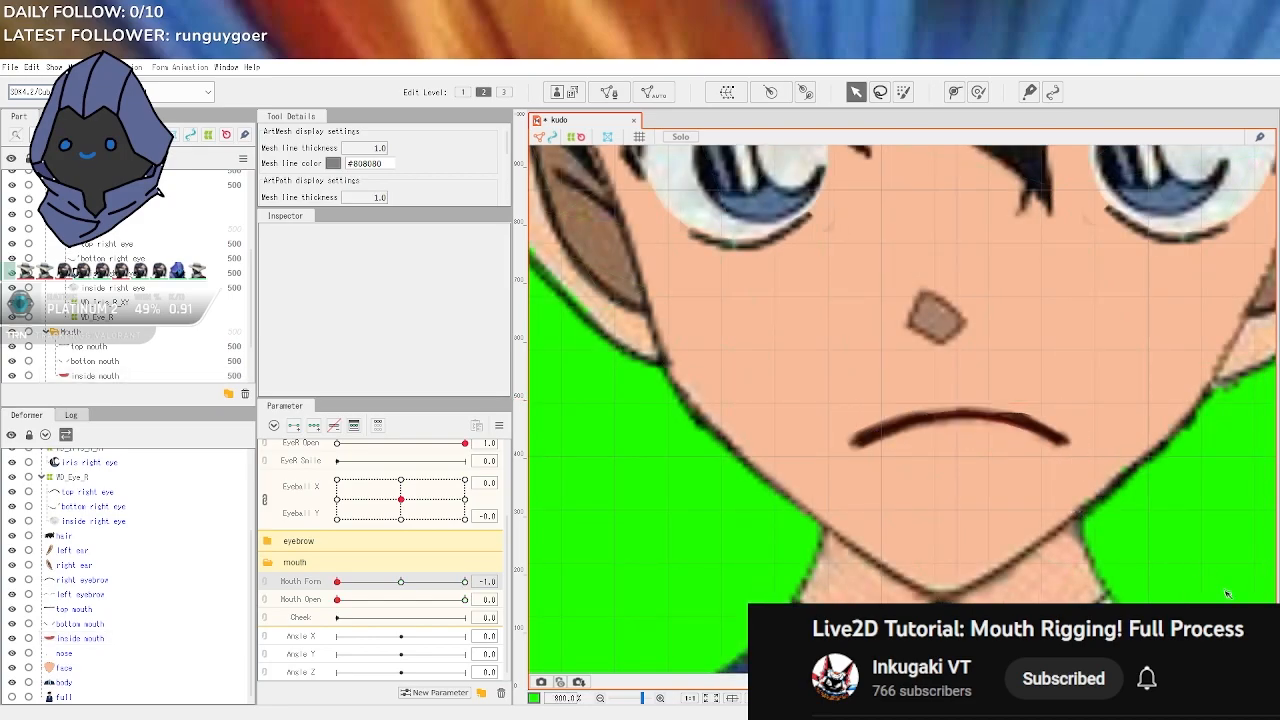
scroll(1225, 590, down, 4)
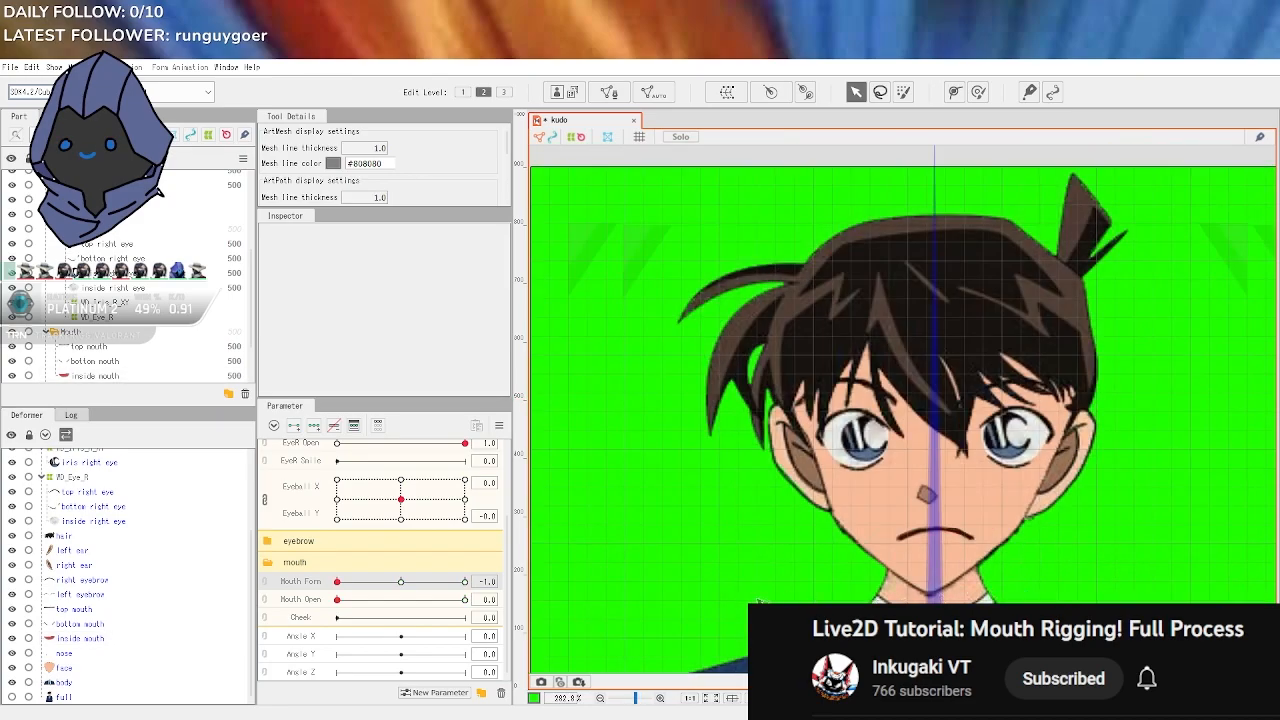
Set Mouth Form to 1.0 and round the top mouth's left half by lowering its intermediate and corner path points
mouse_move(337, 581)
mouse_down()
mouse_move(560, 577)
mouse_move(337, 582)
mouse_up()
scroll(990, 588, up, 2)
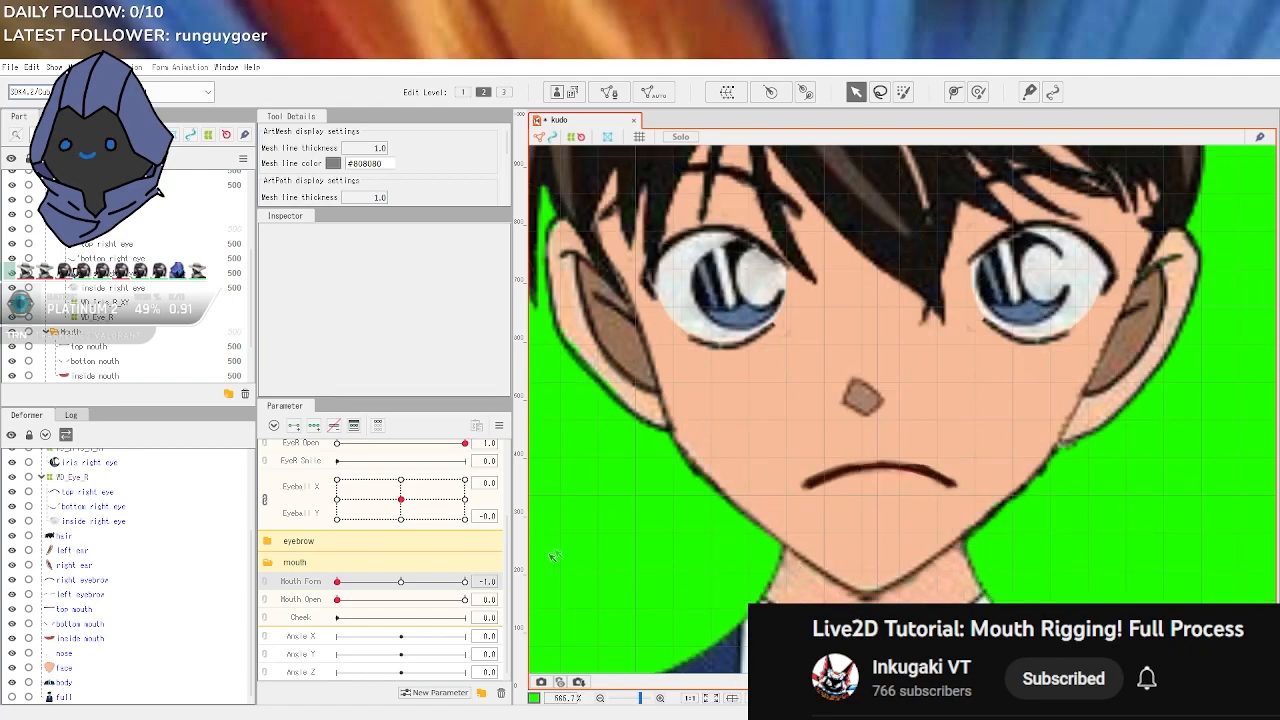
drag(337, 581, 480, 580)
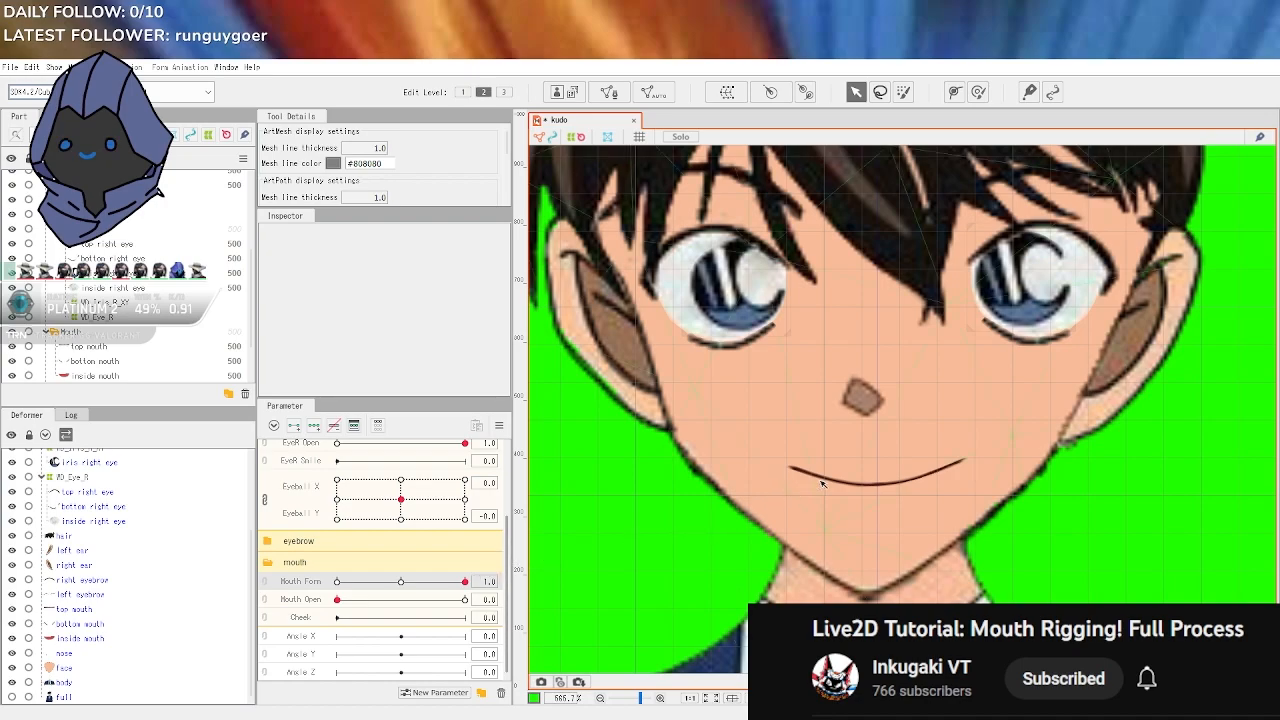
click(833, 482)
click(833, 482)
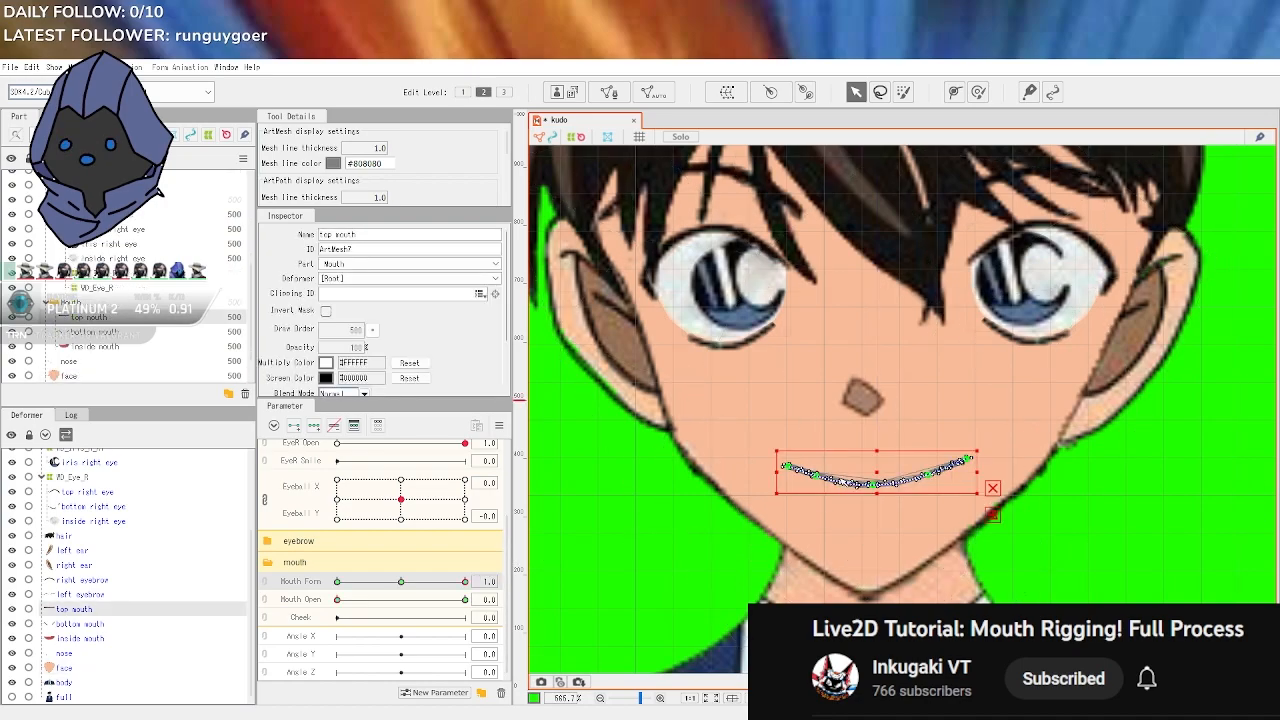
scroll(852, 480, up, 1)
drag(893, 445, 895, 407)
click(764, 440)
scroll(885, 488, up, 3)
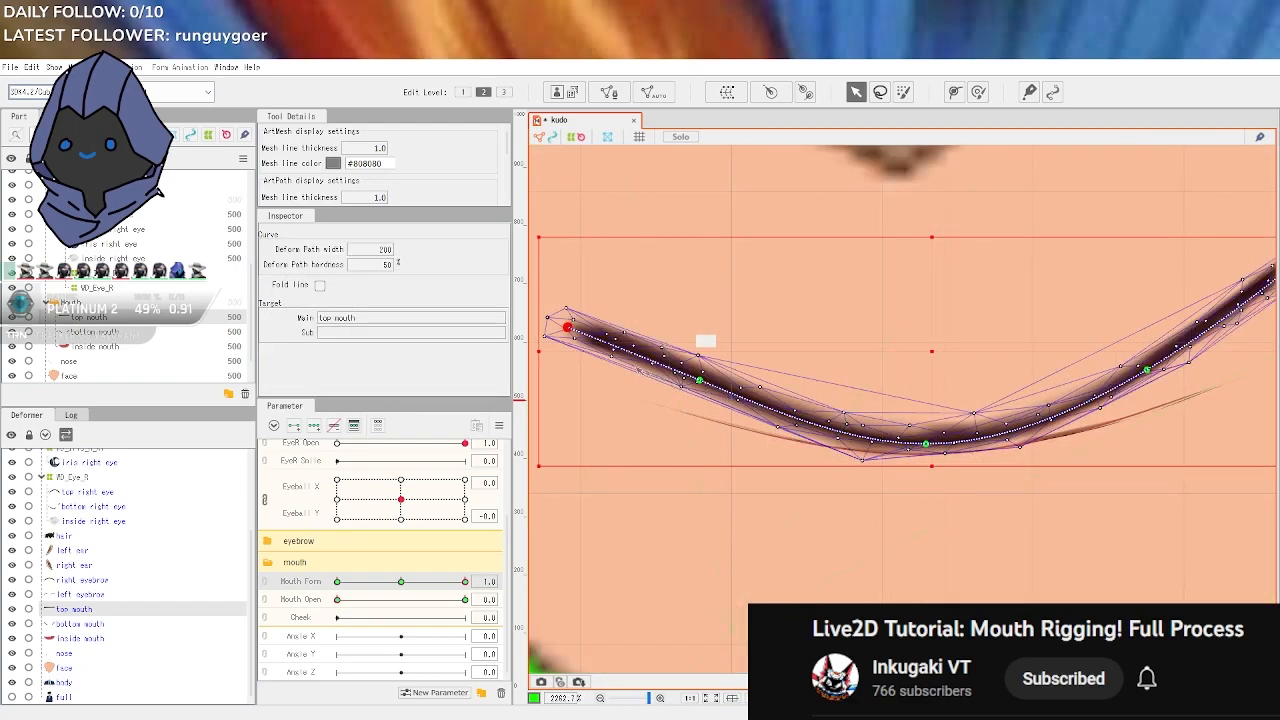
drag(700, 380, 693, 405)
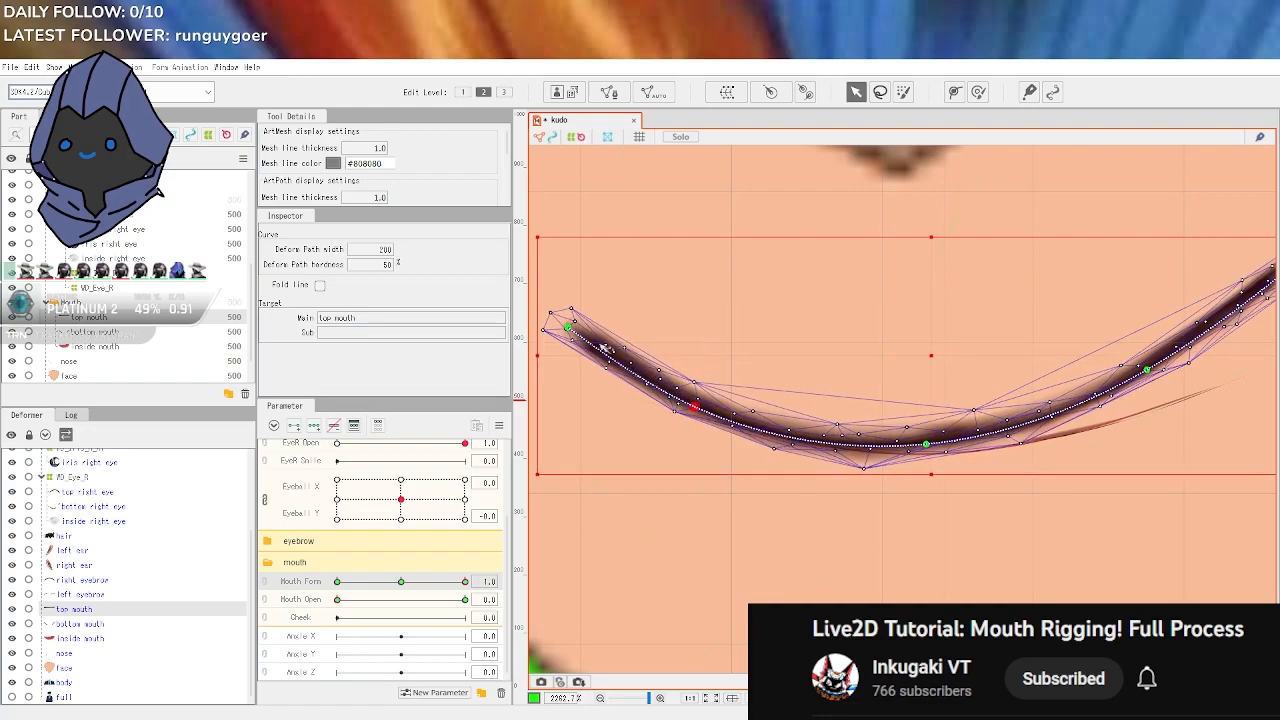
drag(567, 329, 566, 340)
Flatten the right half of the top mouth's smile by lowering its intermediate path point and moving the corner point down and outward
drag(1177, 400, 968, 442)
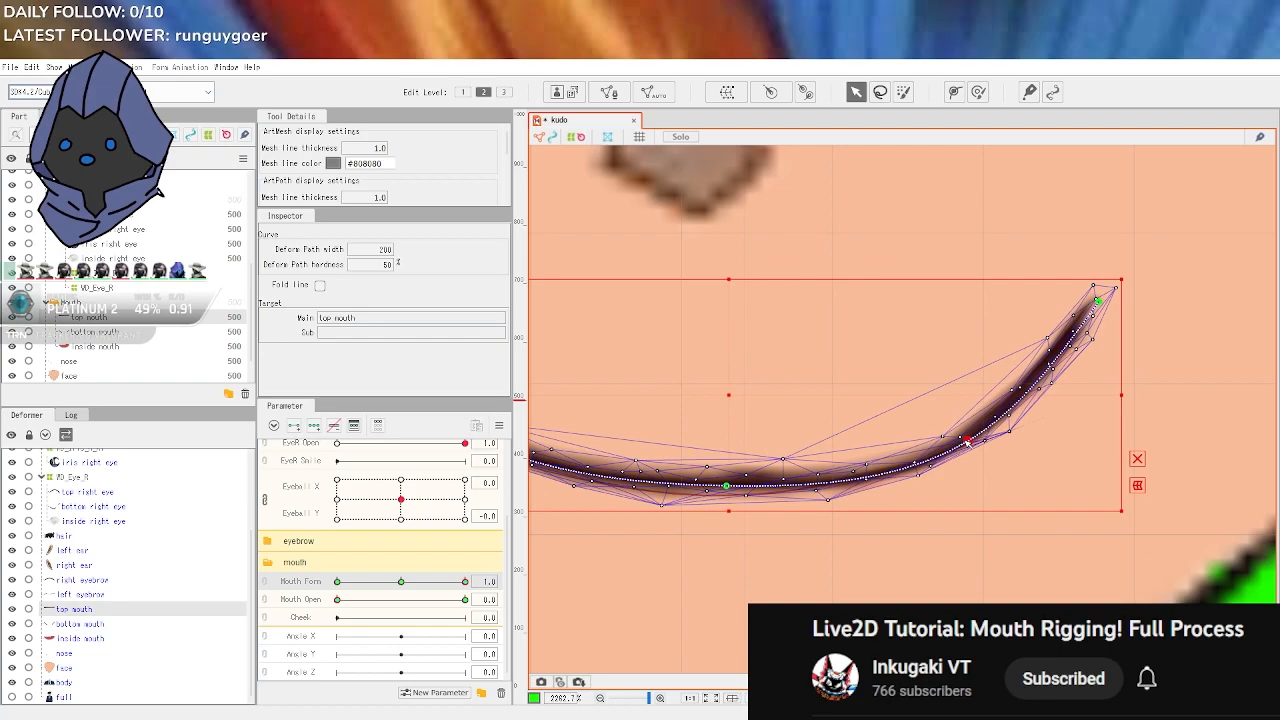
drag(1098, 302, 1120, 372)
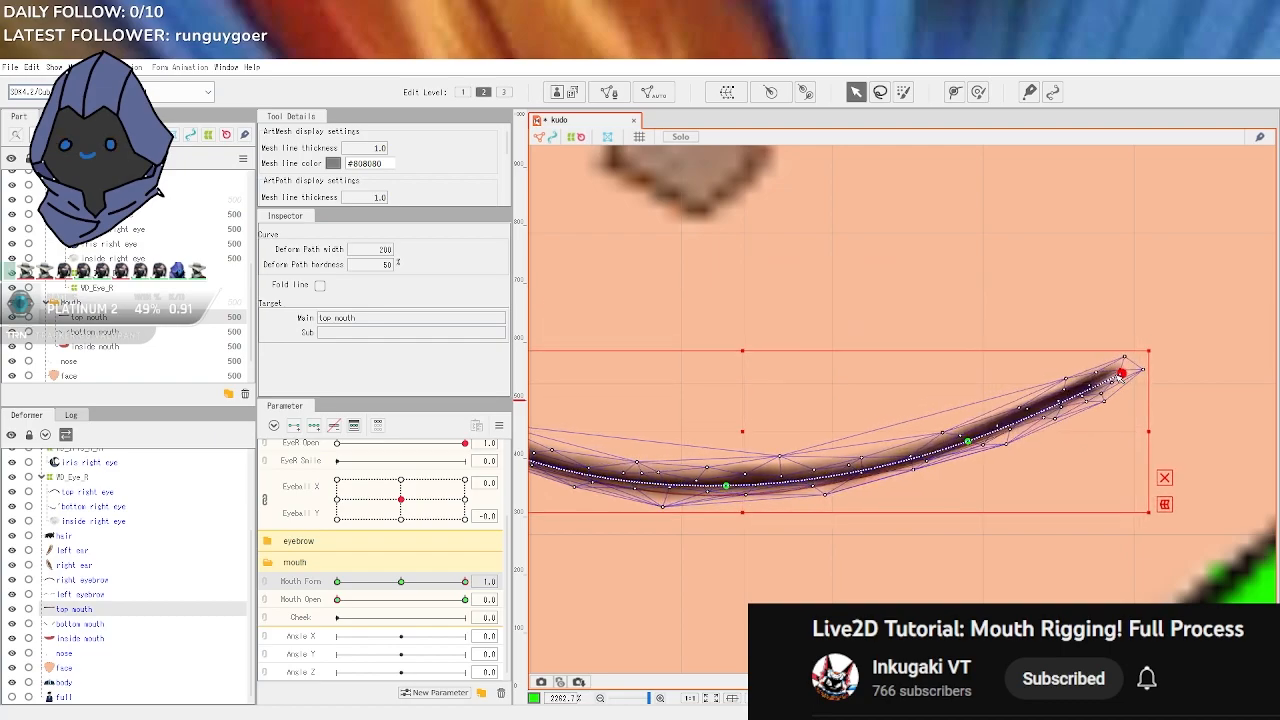
scroll(1237, 488, down, 8)
click(1241, 509)
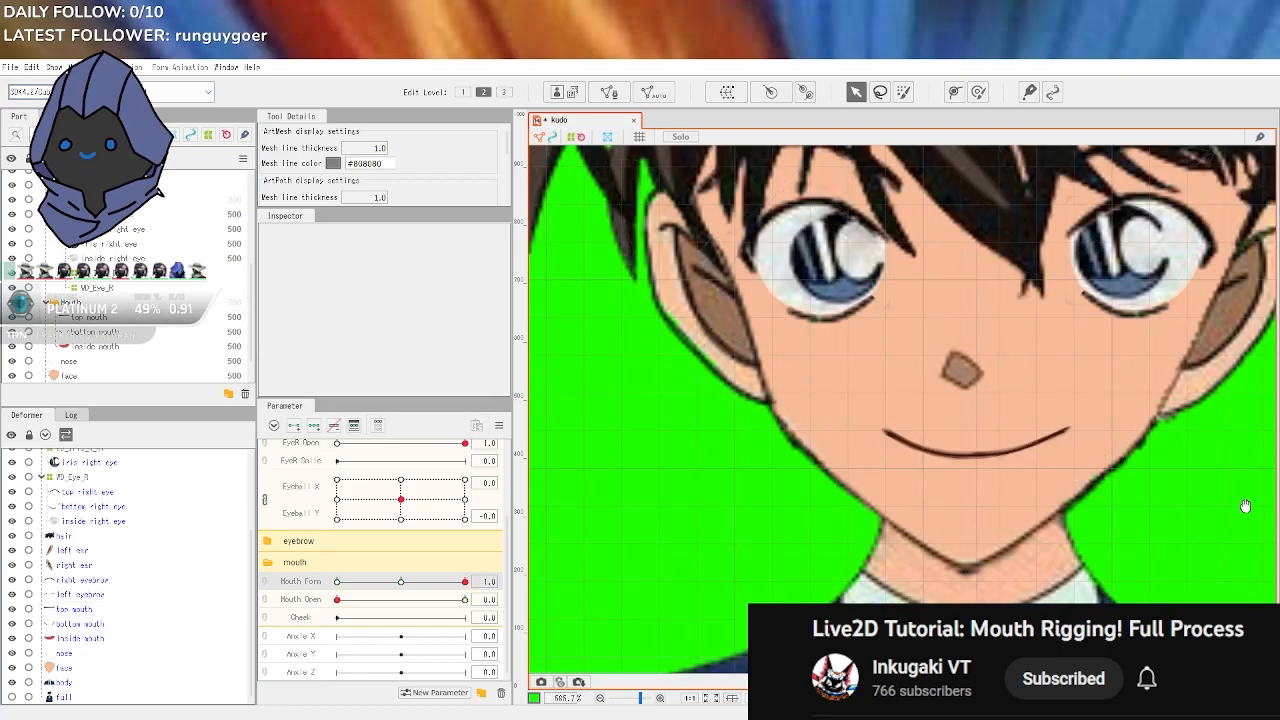
scroll(1245, 506, down, 2)
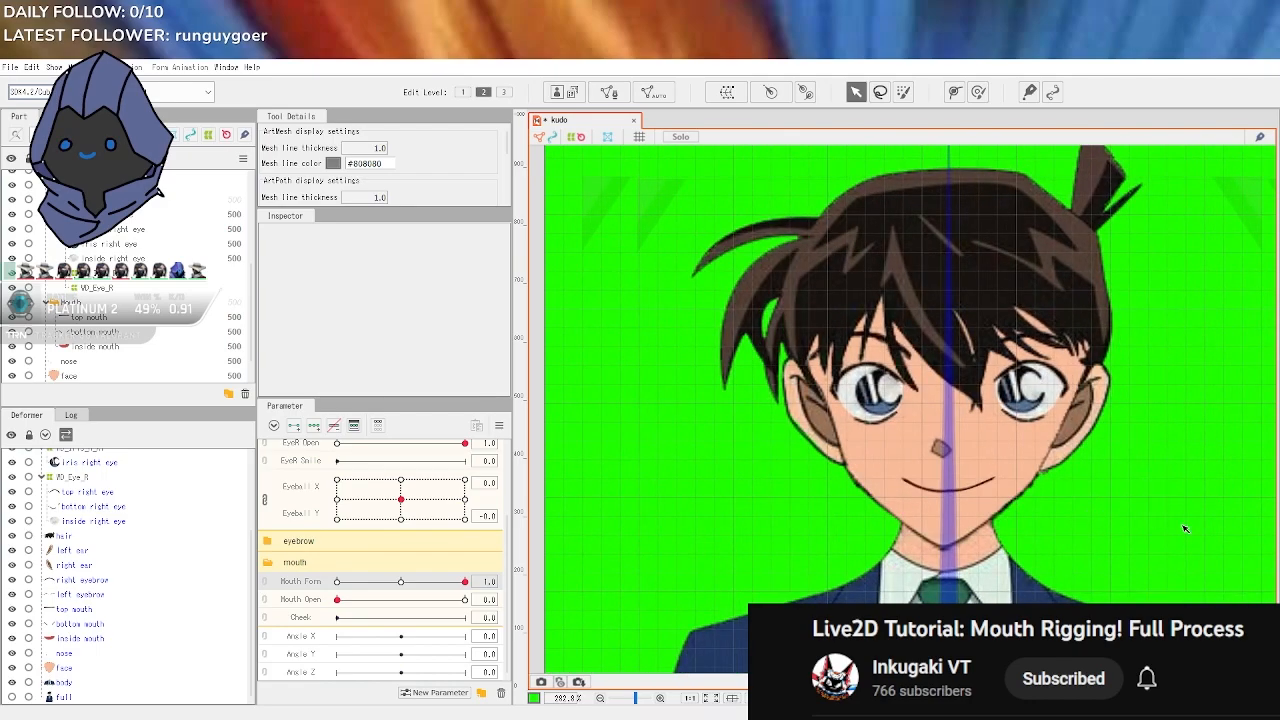
Preview the closed frown at Mouth Form -1.0 with the gaze lowered to Eyeball Y -1.0
drag(466, 582, 279, 590)
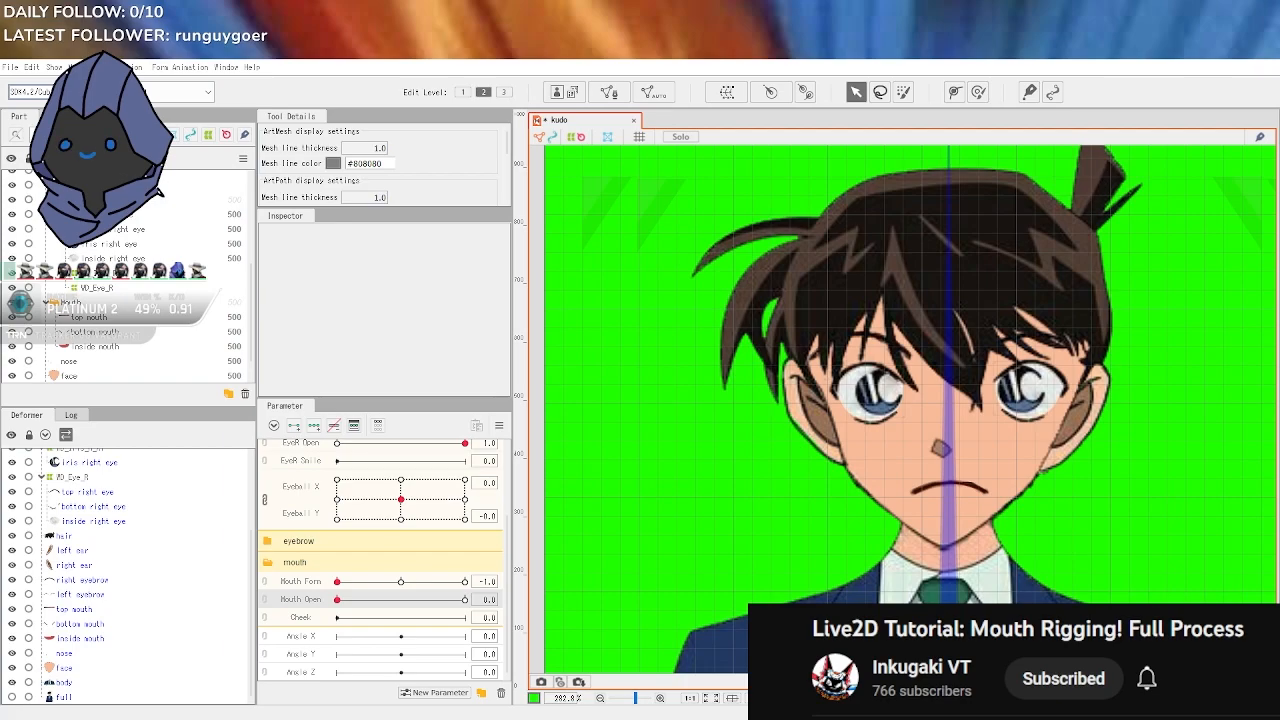
drag(1194, 486, 1102, 453)
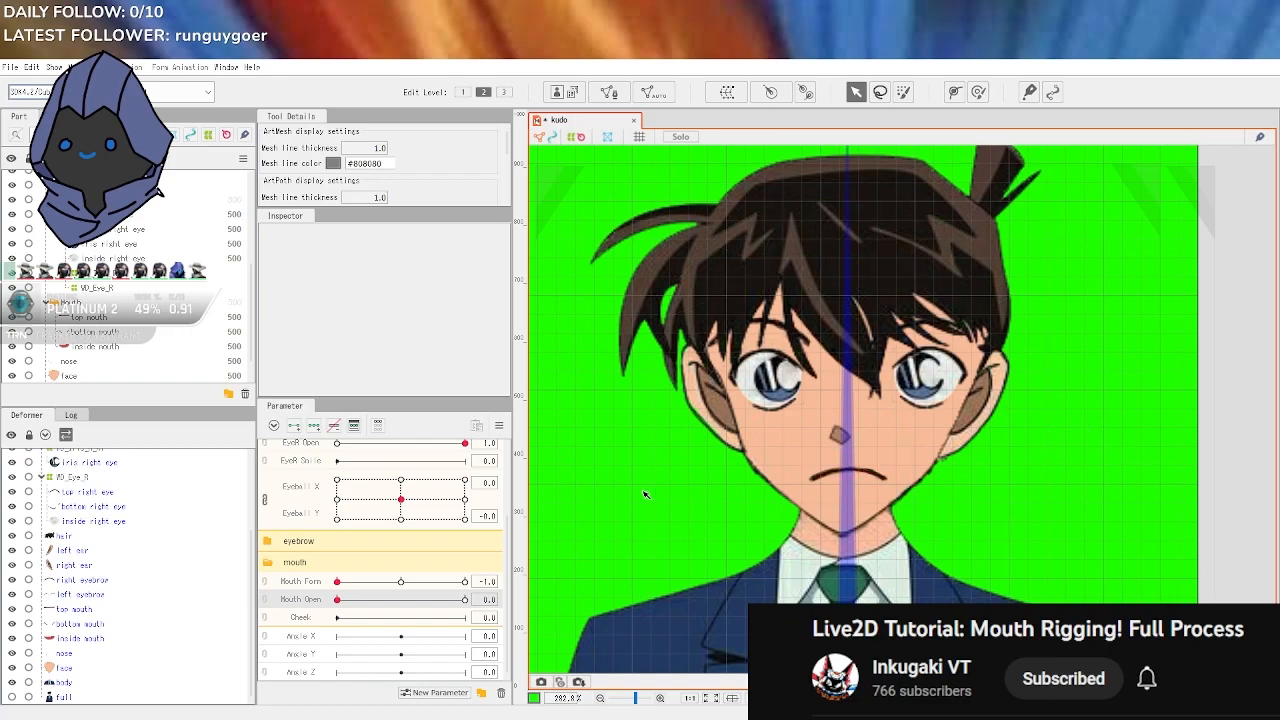
drag(400, 498, 386, 549)
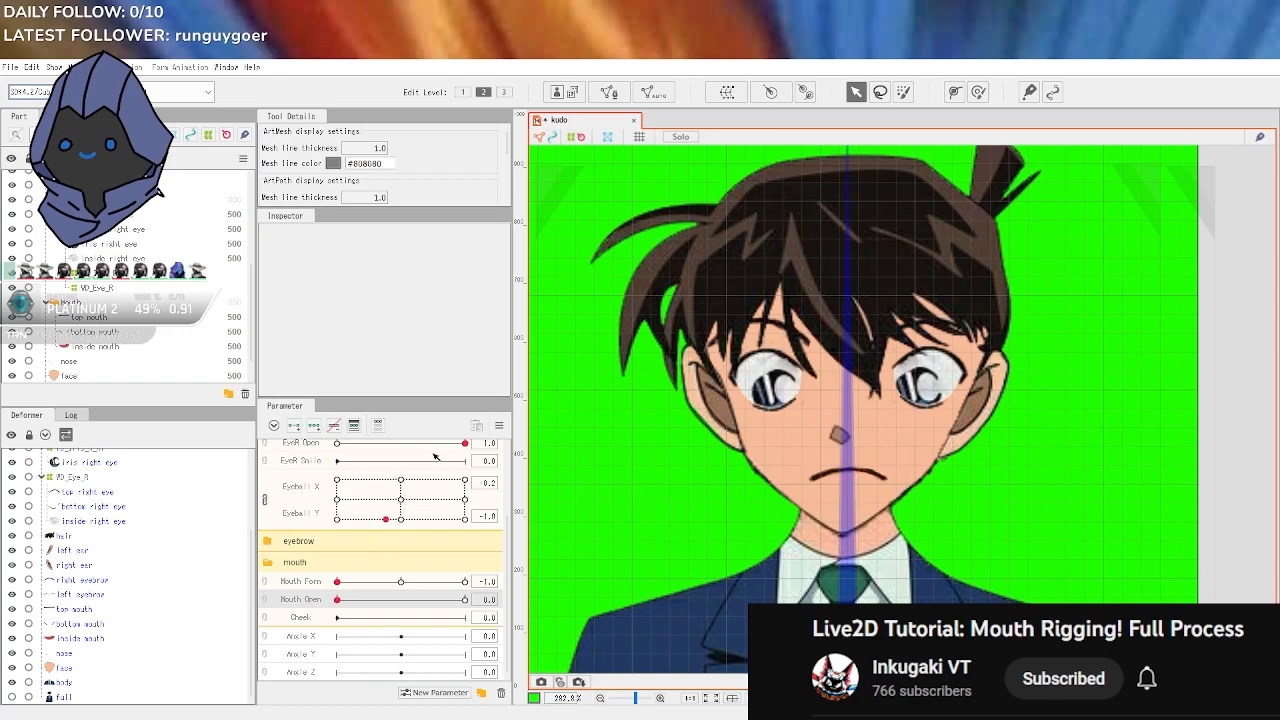
scroll(434, 457, up, 1)
Preview the frown with both eyes closed and reopened, and with the gaze raised to Eyeball Y 1.0
drag(465, 497, 337, 497)
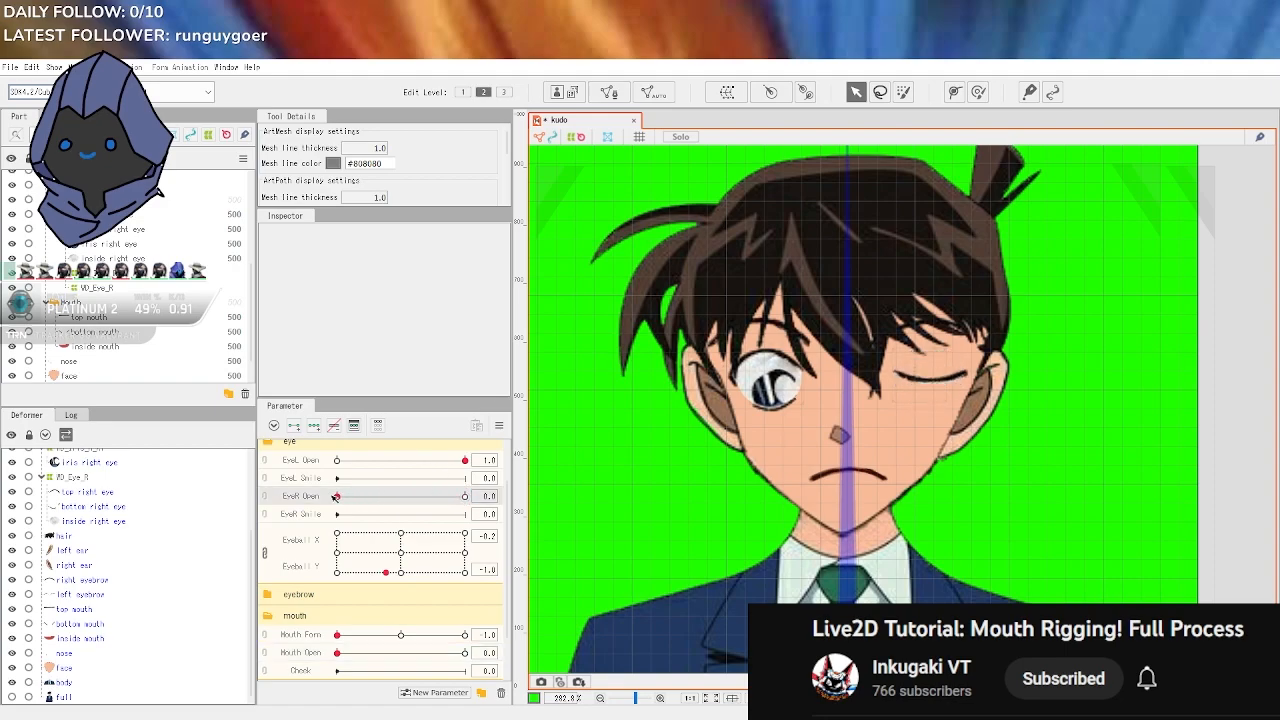
drag(465, 460, 301, 461)
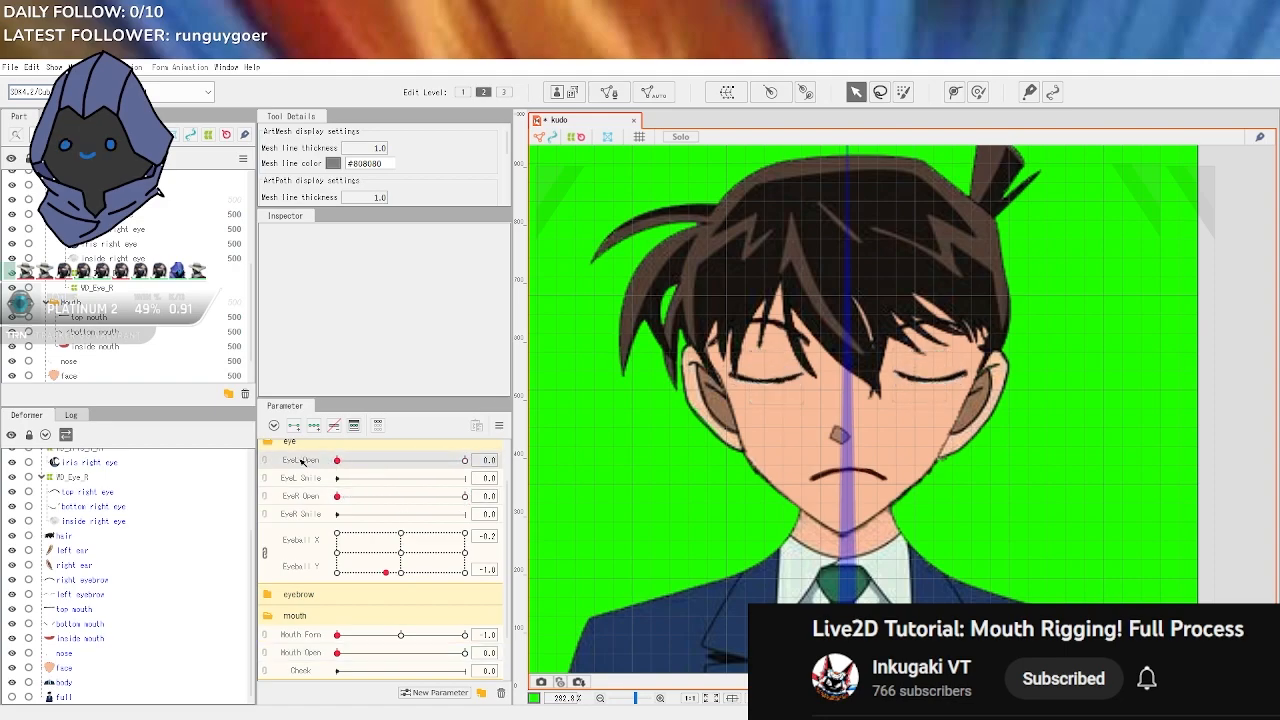
drag(337, 460, 538, 469)
click(464, 496)
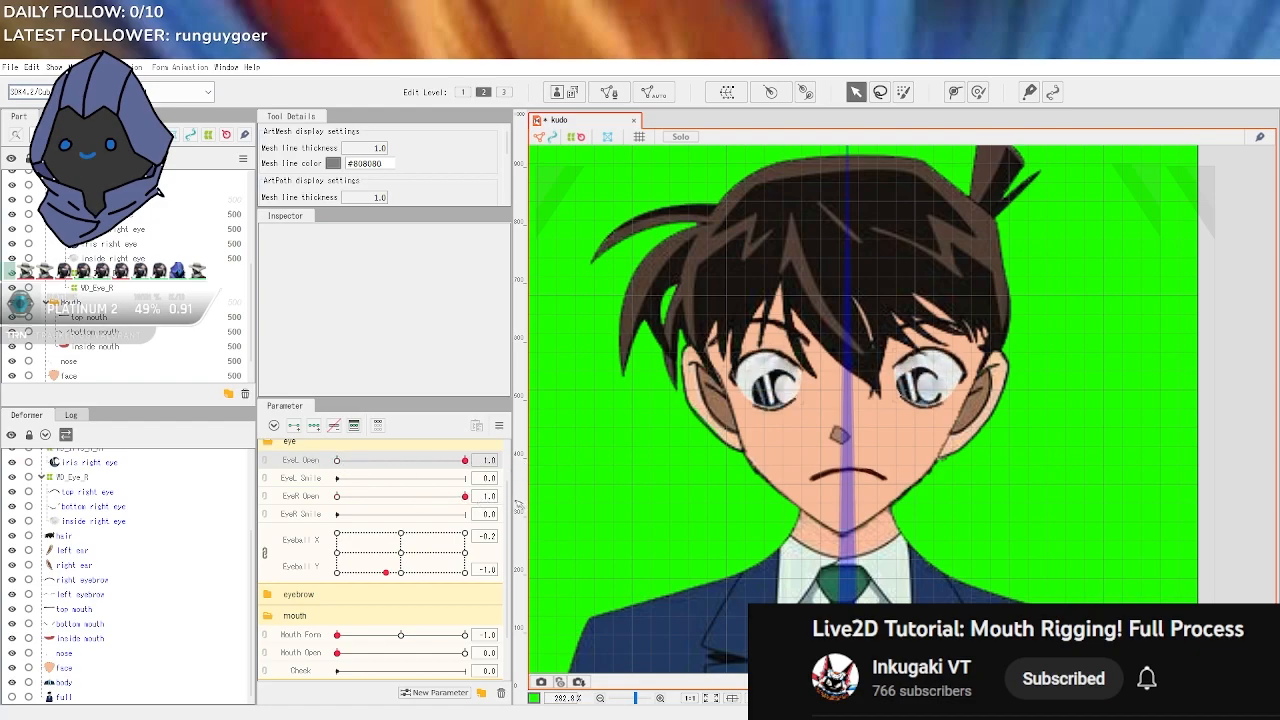
click(401, 553)
drag(408, 559, 400, 519)
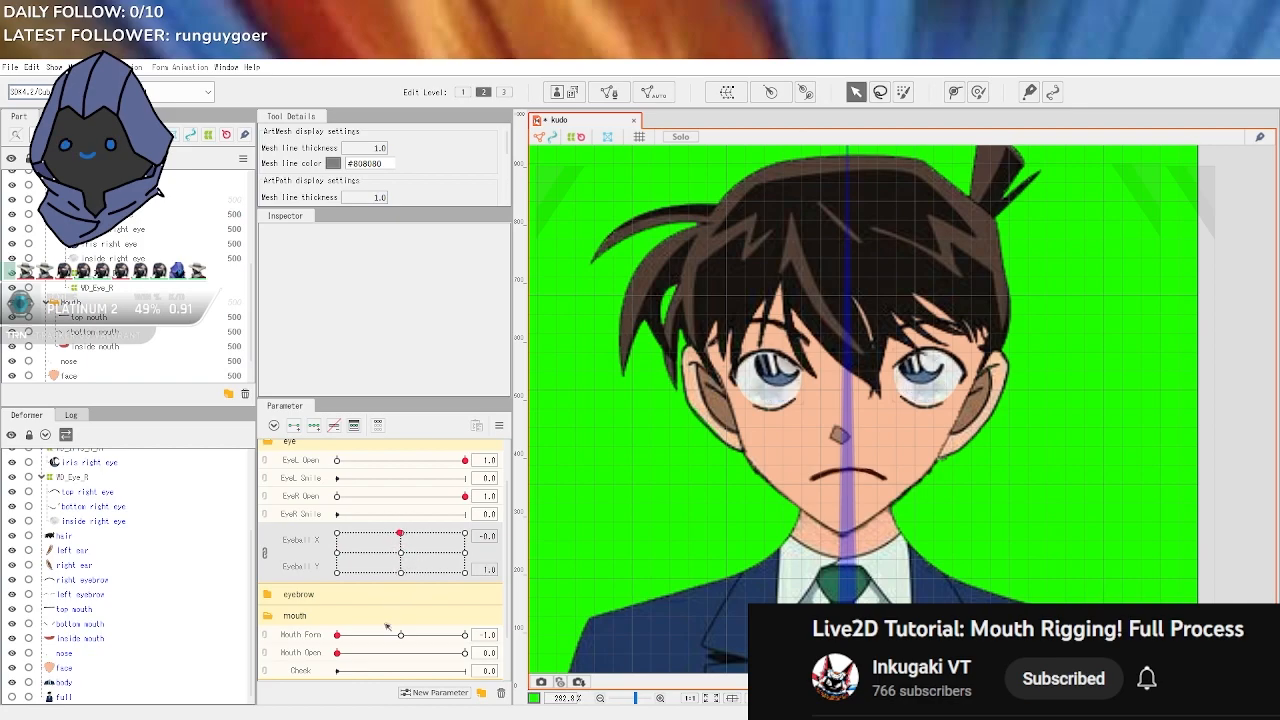
Preview the open mouth at Mouth Open 1.0 with Eyeball Y -1.0, EyeR Open 0.7 and EyeL Open 0.6
scroll(388, 625, down, 1)
drag(337, 599, 506, 598)
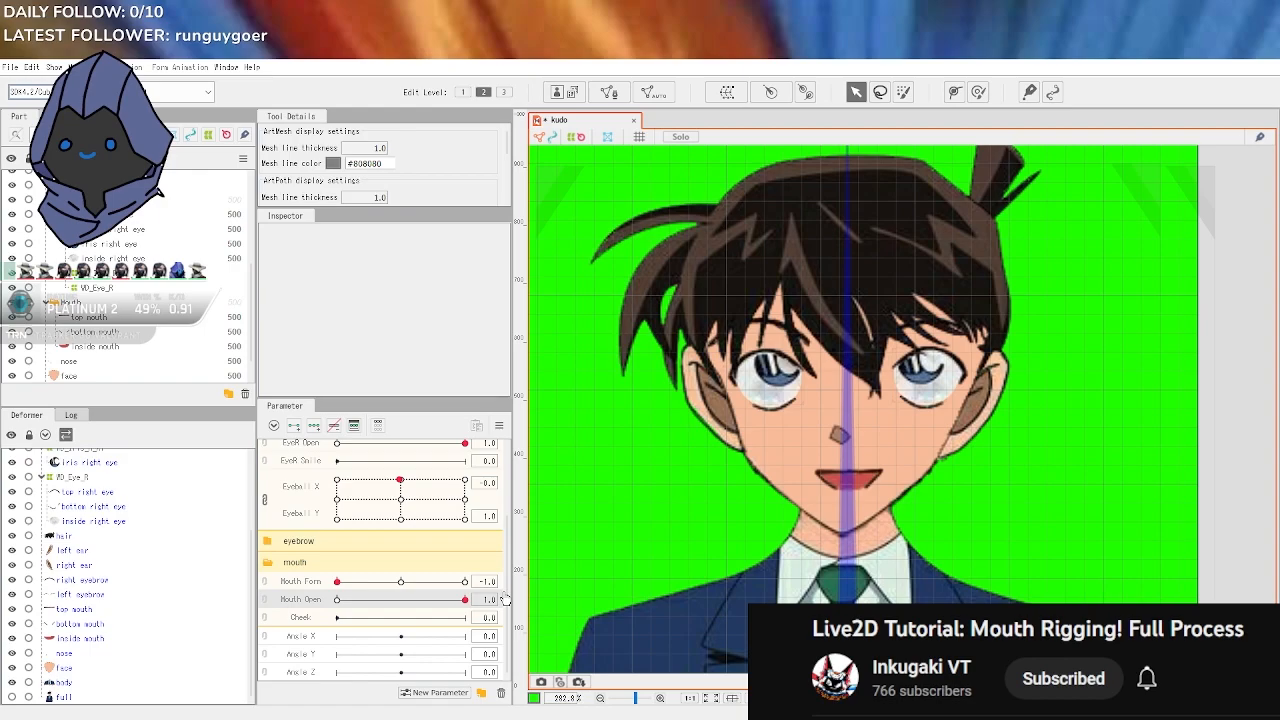
scroll(402, 500, up, 1)
drag(402, 537, 398, 572)
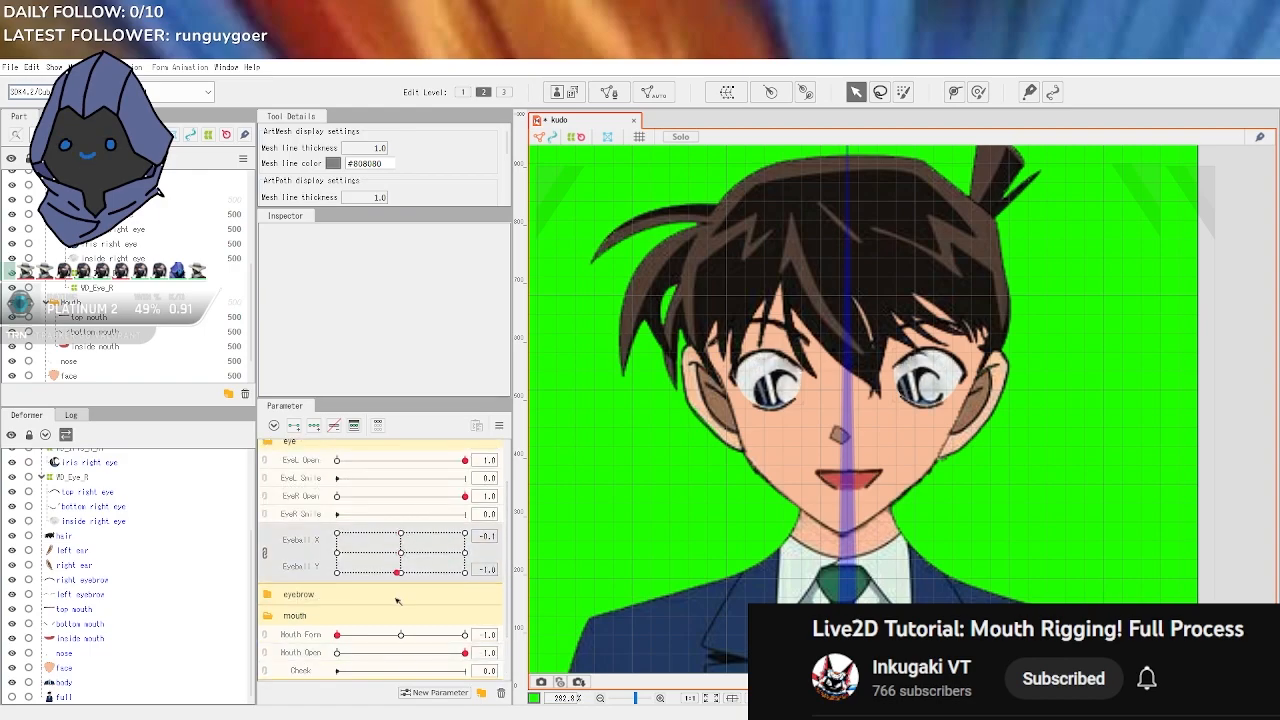
click(421, 496)
click(419, 460)
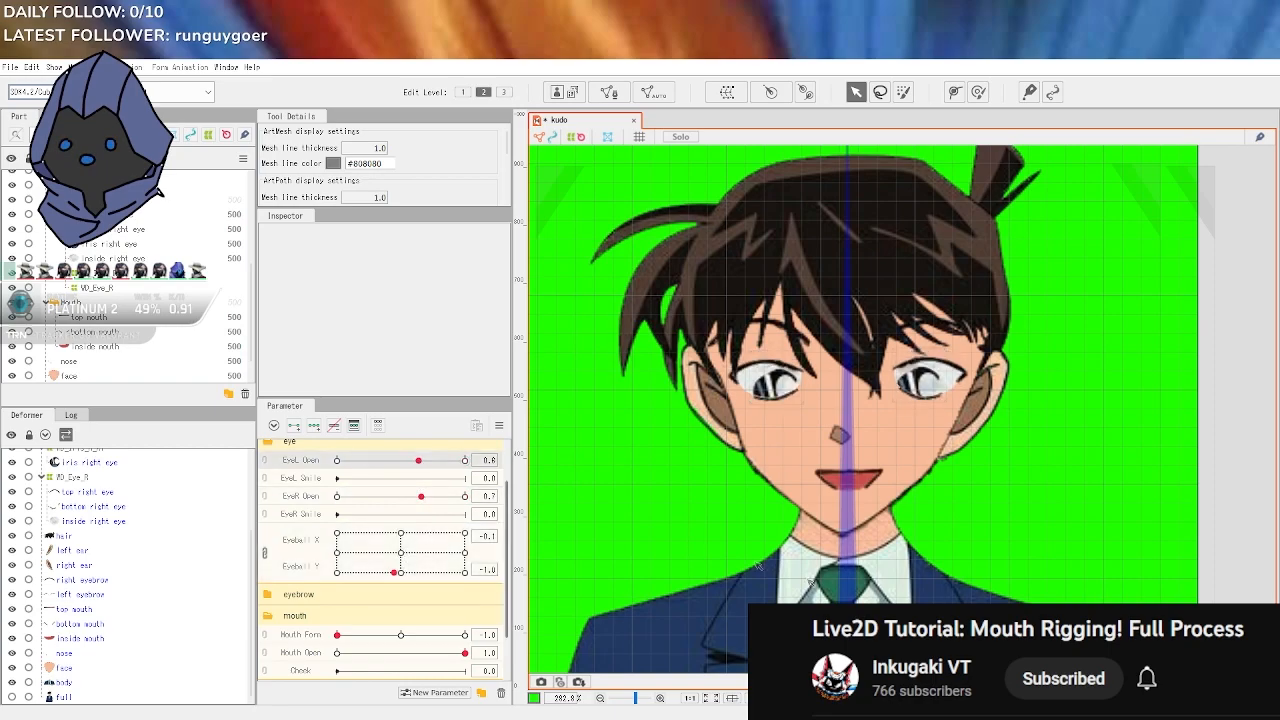
scroll(1131, 571, down, 2)
scroll(1138, 483, up, 2)
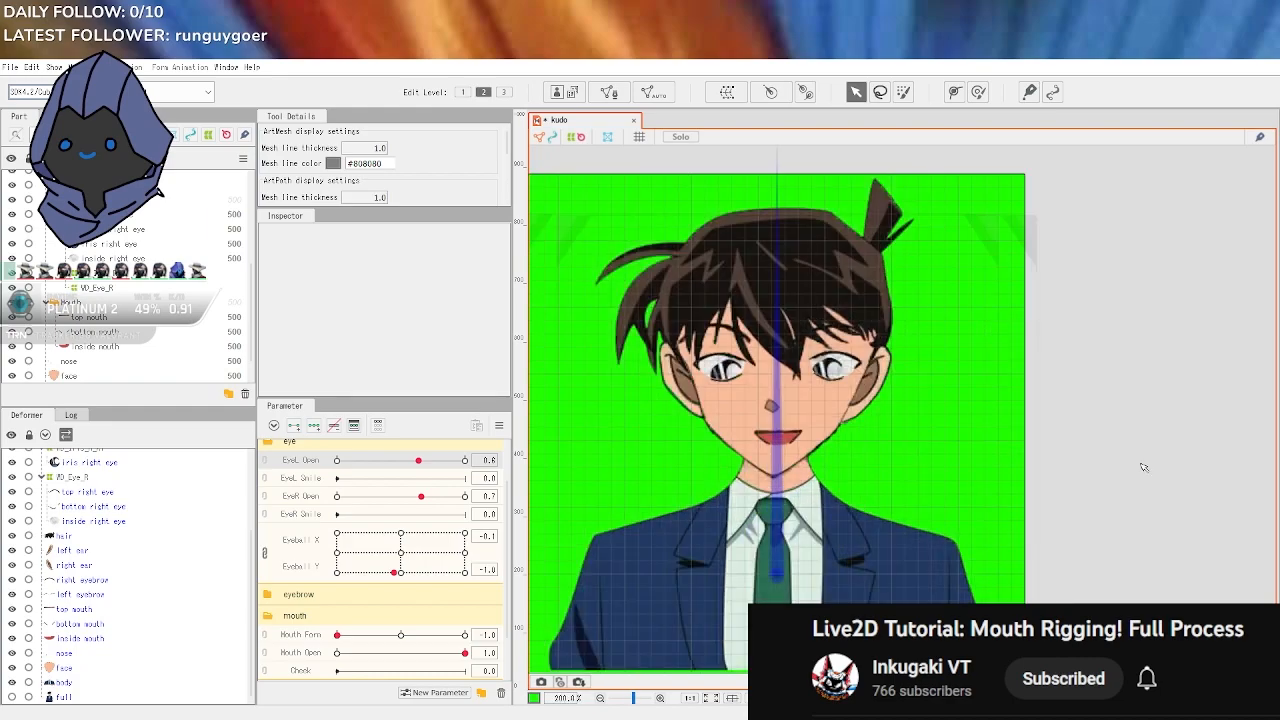
Set Mouth Form to 1.0 with the mouth fully open and examine the open smile up close
click(368, 636)
drag(370, 637, 466, 637)
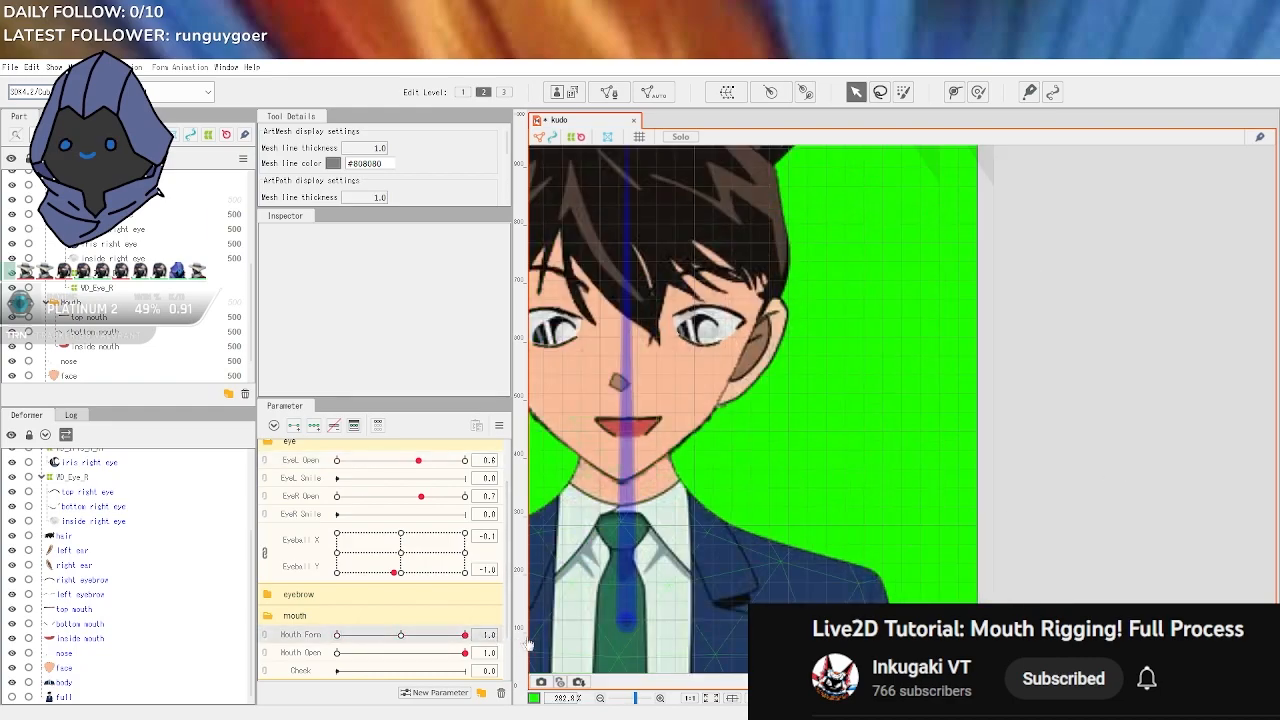
drag(995, 498, 1154, 531)
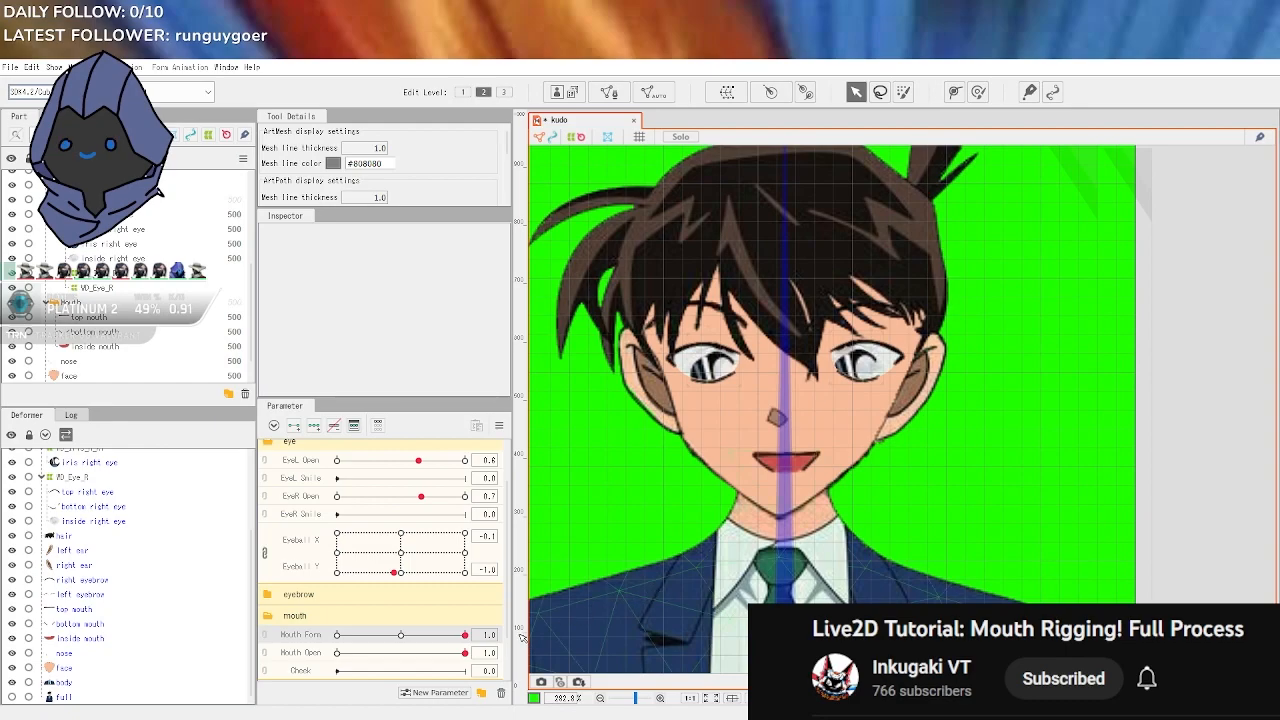
scroll(602, 535, up, 2)
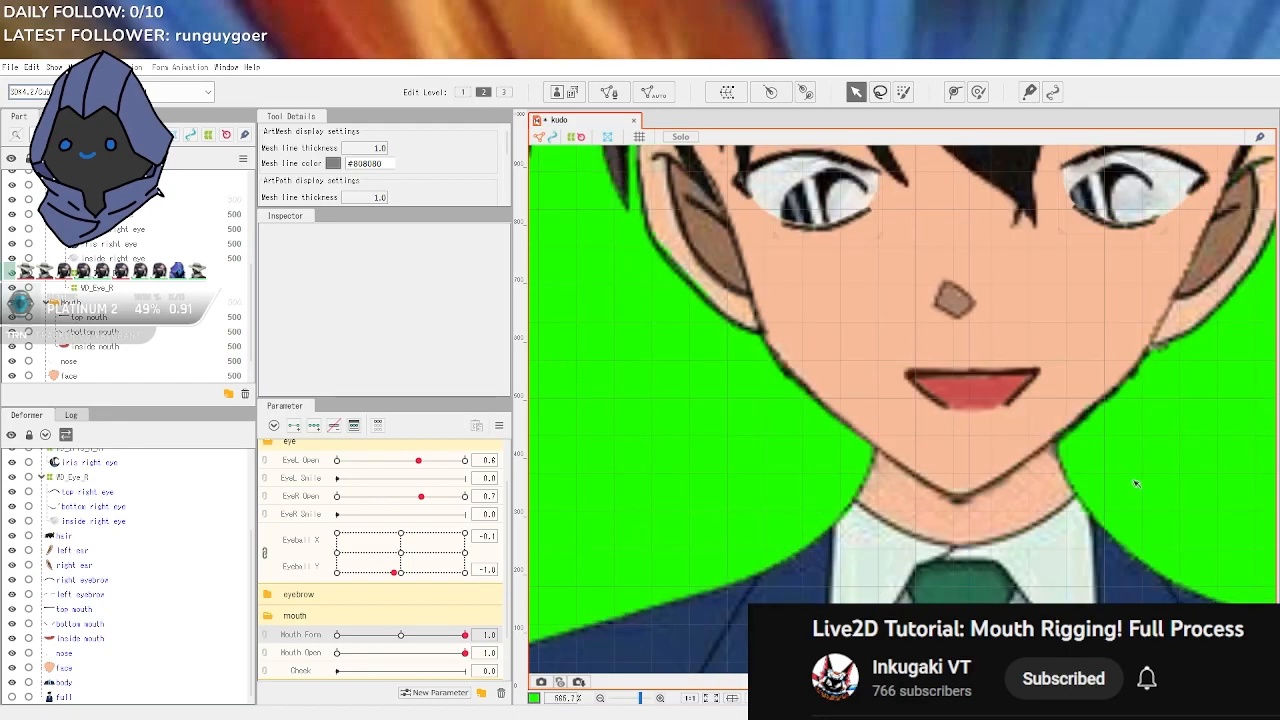
drag(1183, 448, 1109, 520)
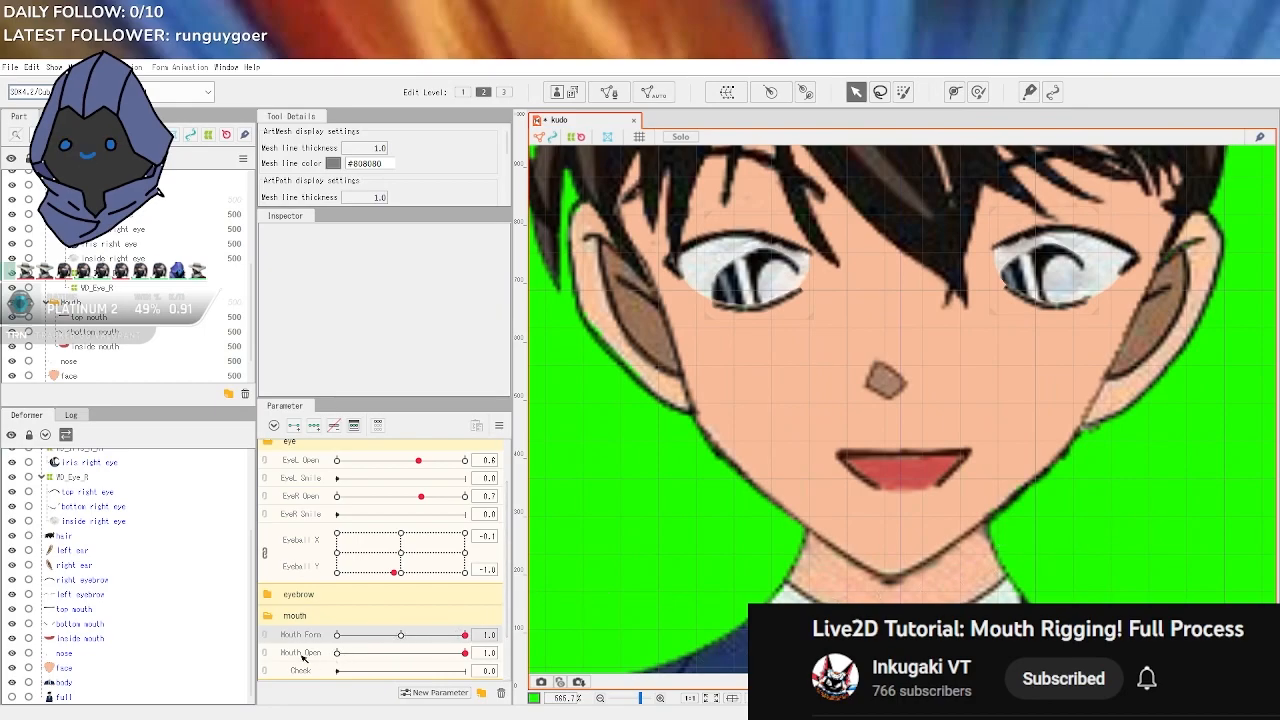
Add a Mouth Open key at 0.5 to the top mouth, bottom mouth and inside mouth together
click(399, 653)
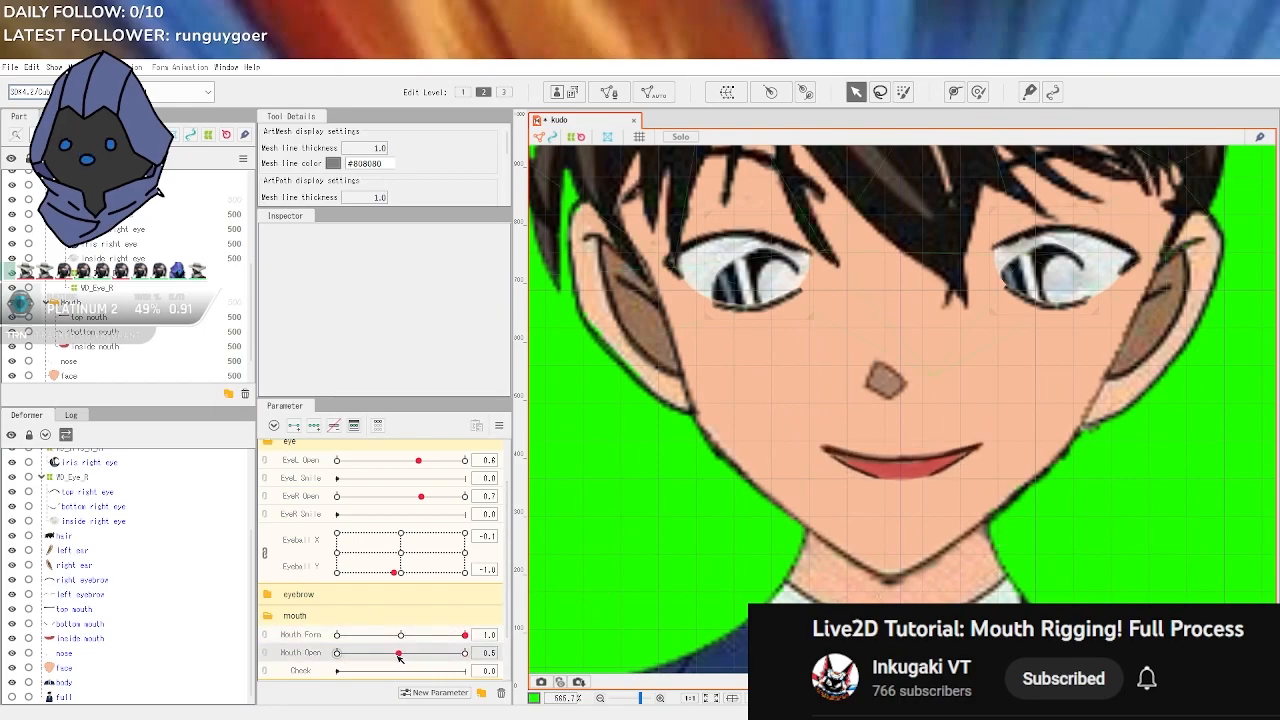
mouse_move(396, 657)
mouse_down()
mouse_move(301, 656)
mouse_move(486, 653)
mouse_move(298, 652)
mouse_move(403, 655)
mouse_up()
scroll(403, 656, up, 2)
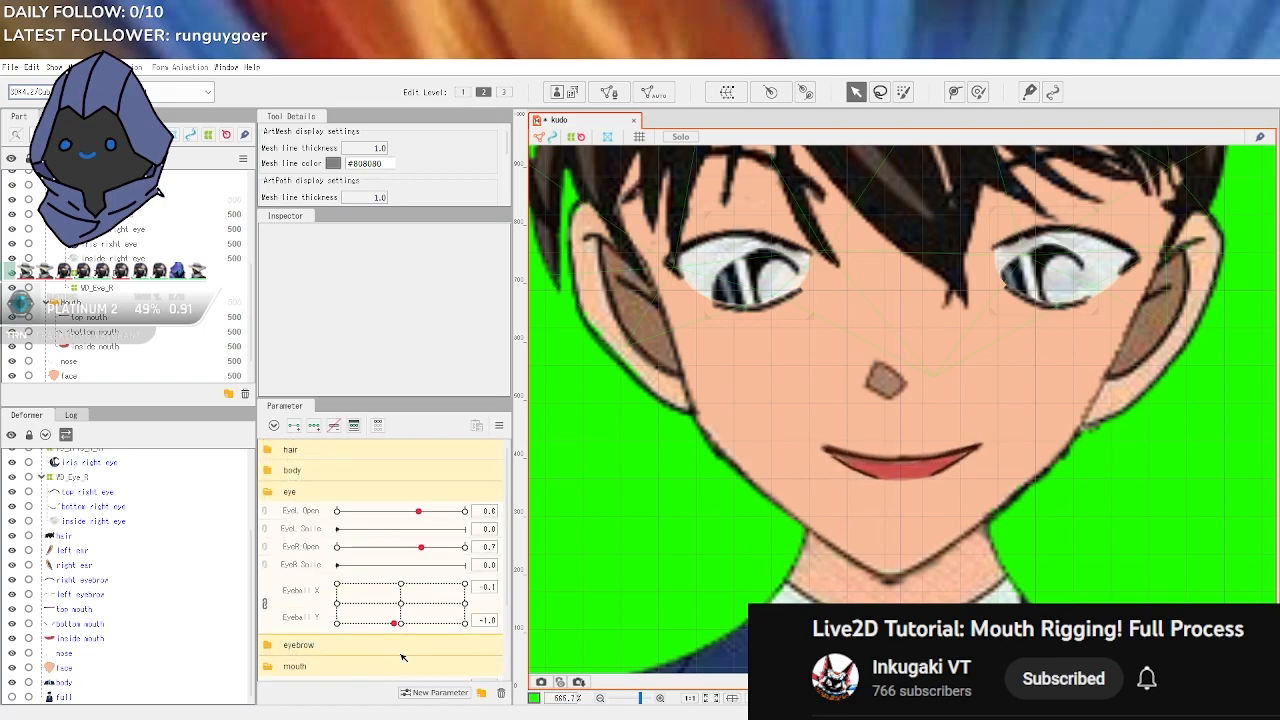
scroll(410, 590, down, 3)
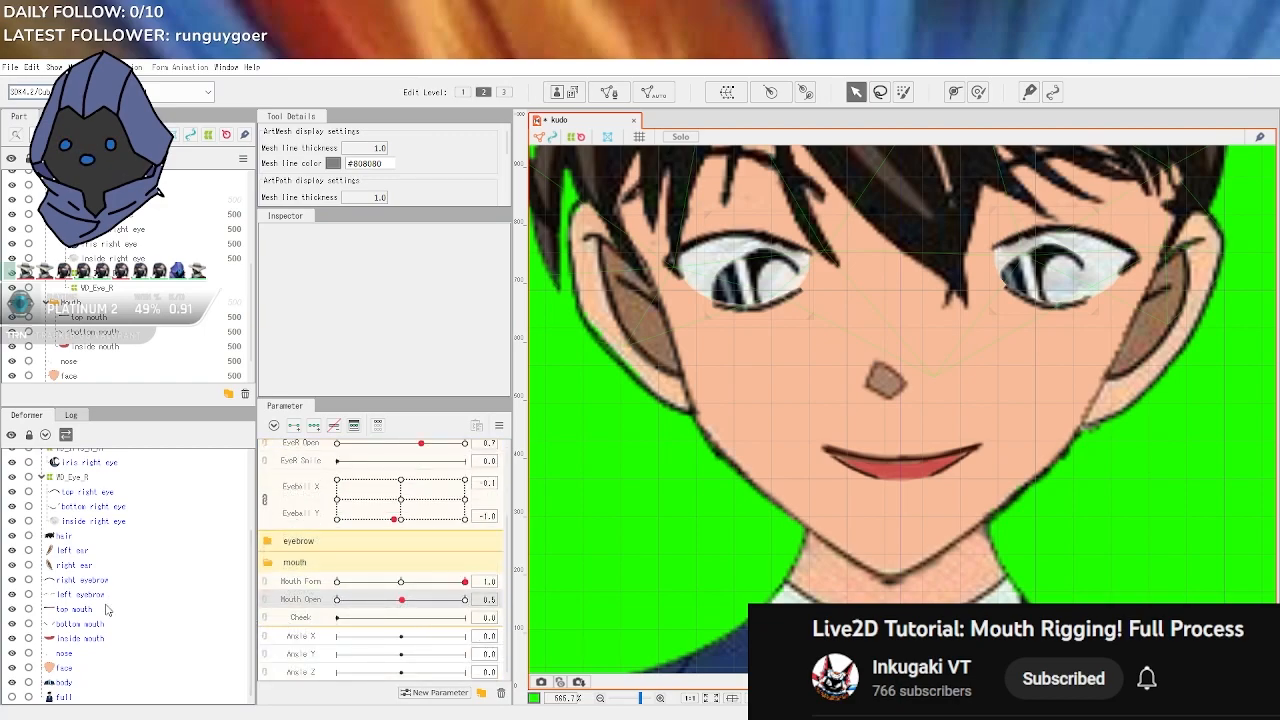
click(75, 609)
shift+click(108, 639)
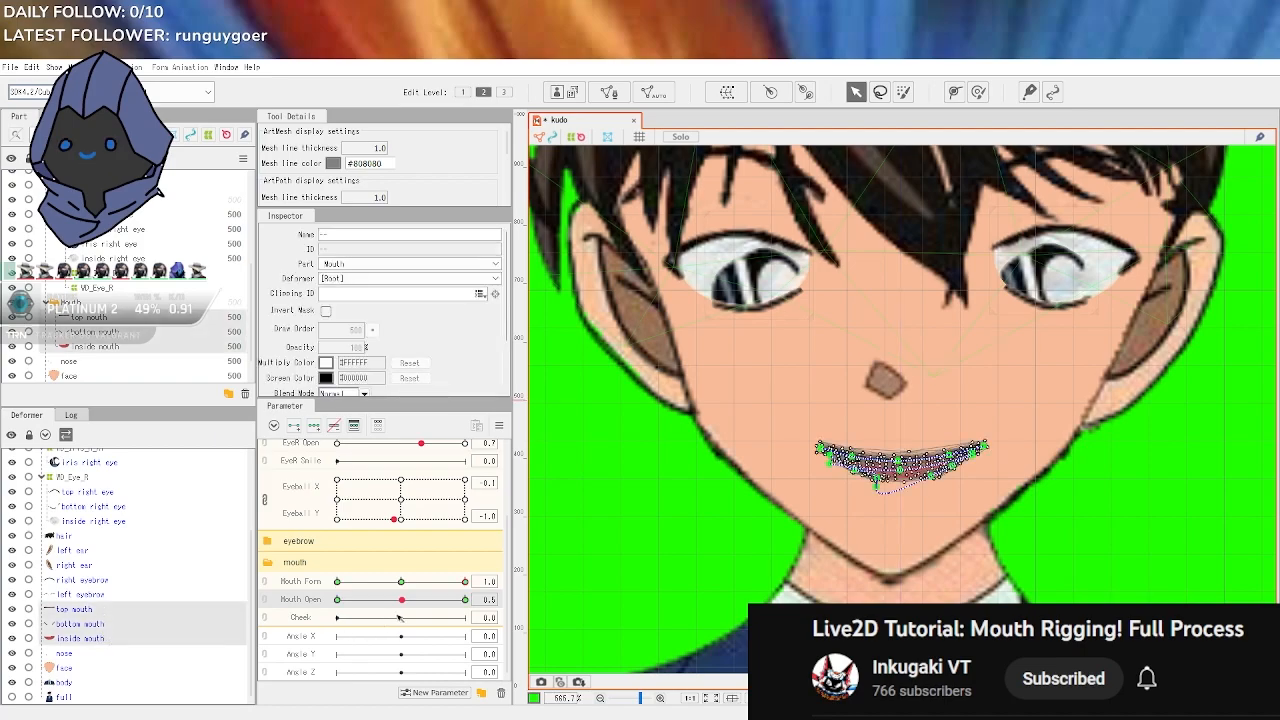
drag(403, 601, 404, 601)
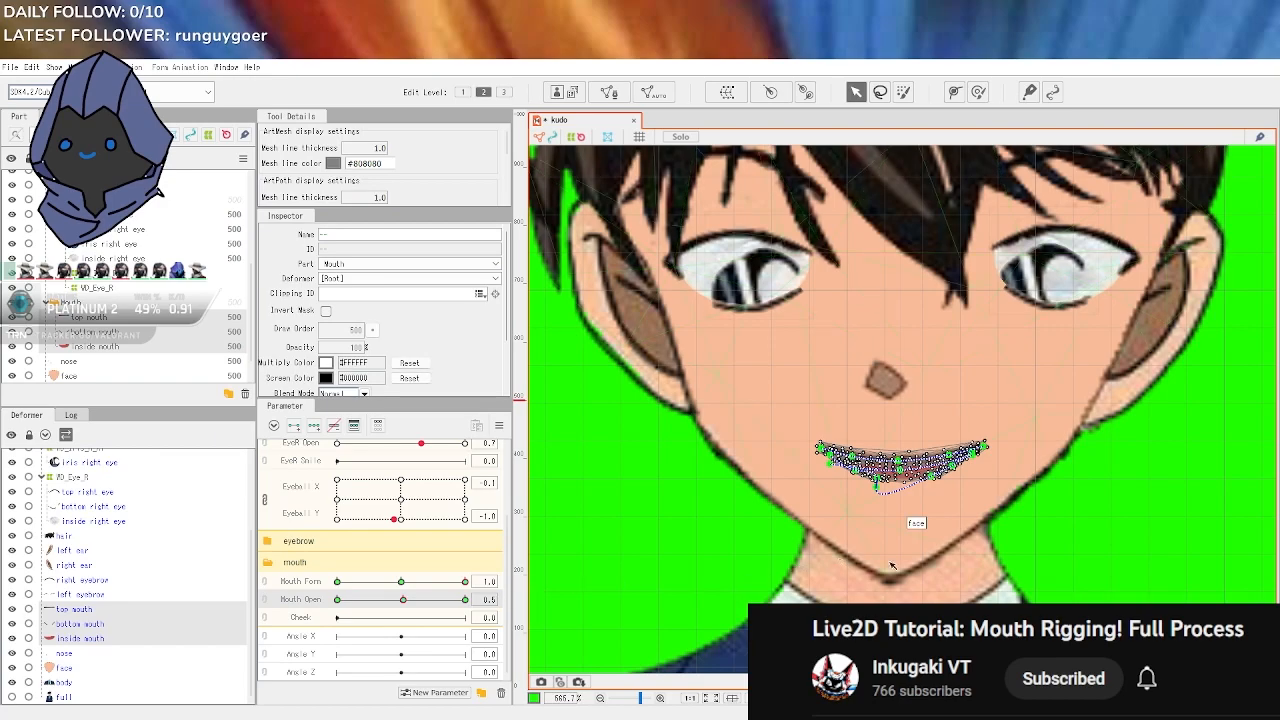
Select the bottom mouth in the half-open smile key and pull its left corner out to the top lip's corner
scroll(816, 511, up, 5)
drag(745, 463, 752, 577)
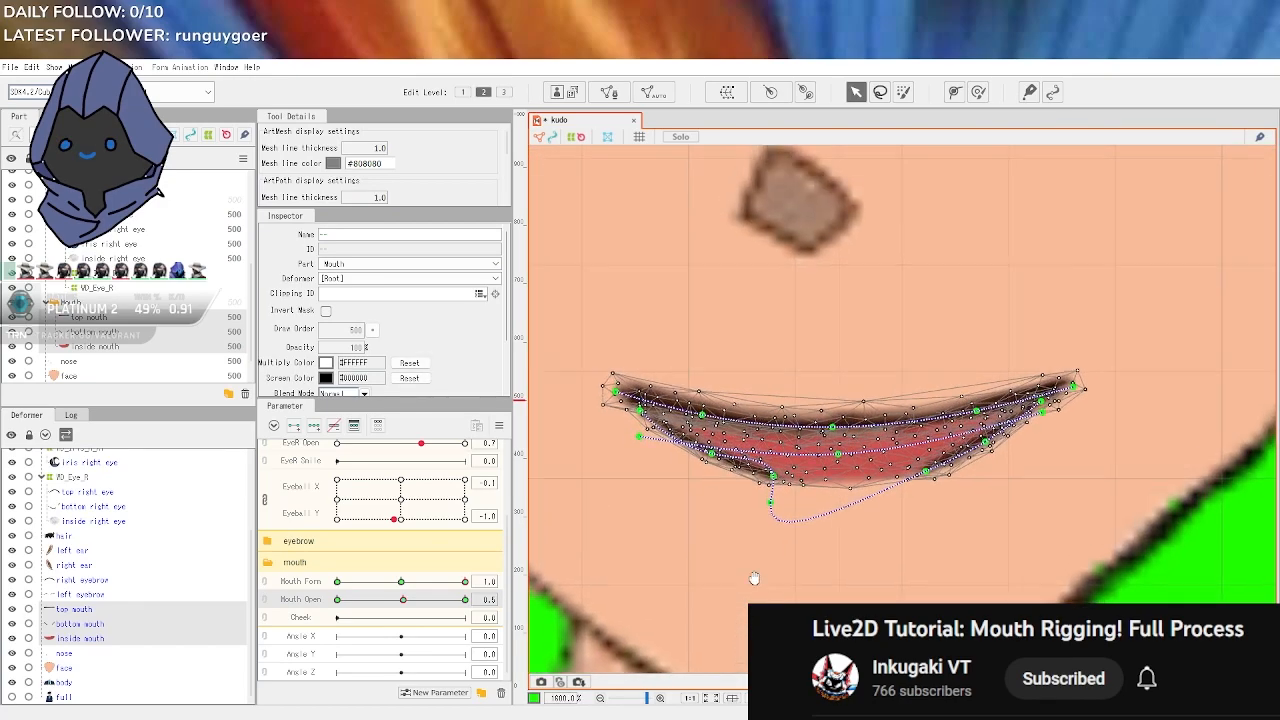
click(139, 612)
click(139, 623)
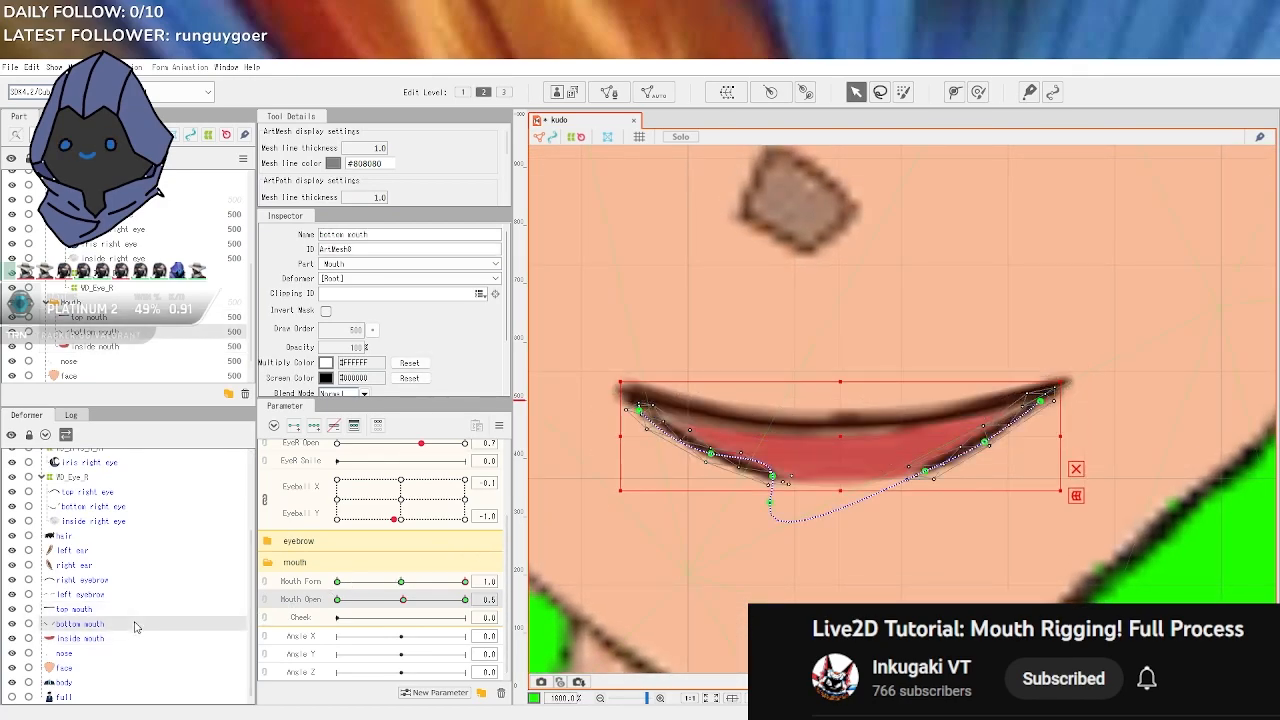
scroll(400, 500, up, 3)
scroll(615, 538, up, 1)
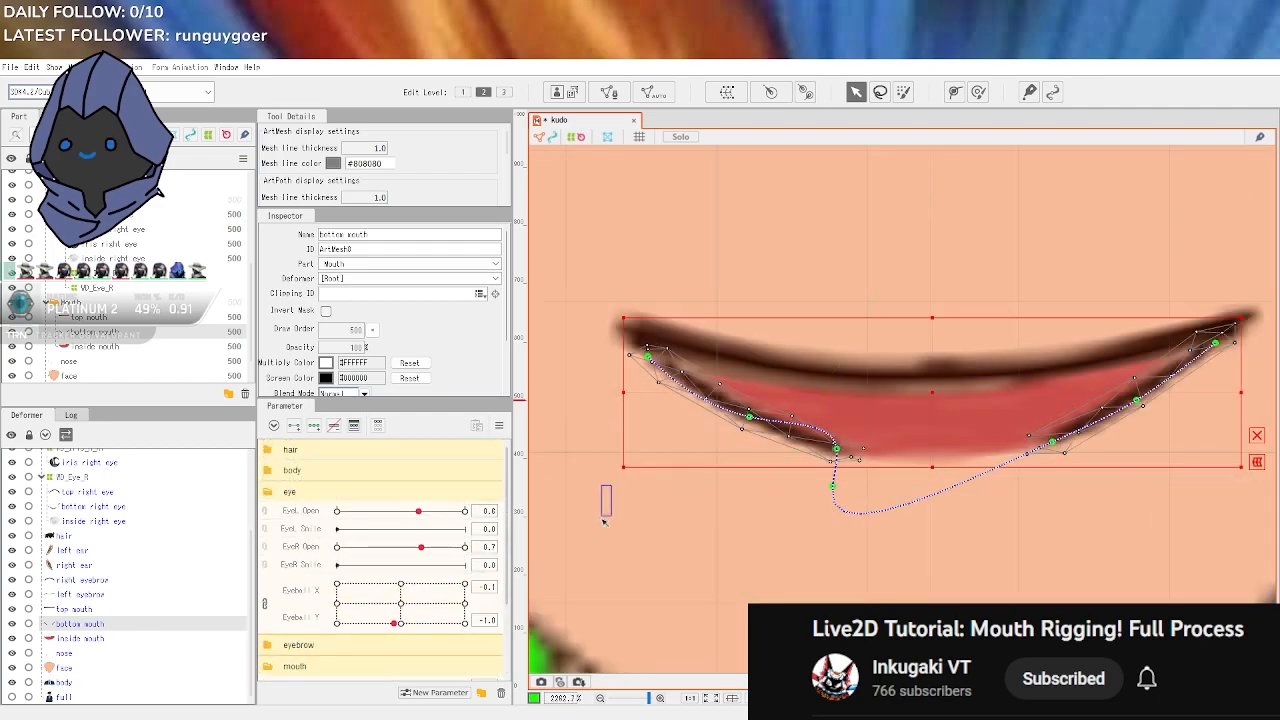
drag(648, 357, 627, 343)
drag(835, 510, 864, 449)
drag(750, 421, 745, 423)
drag(835, 449, 866, 452)
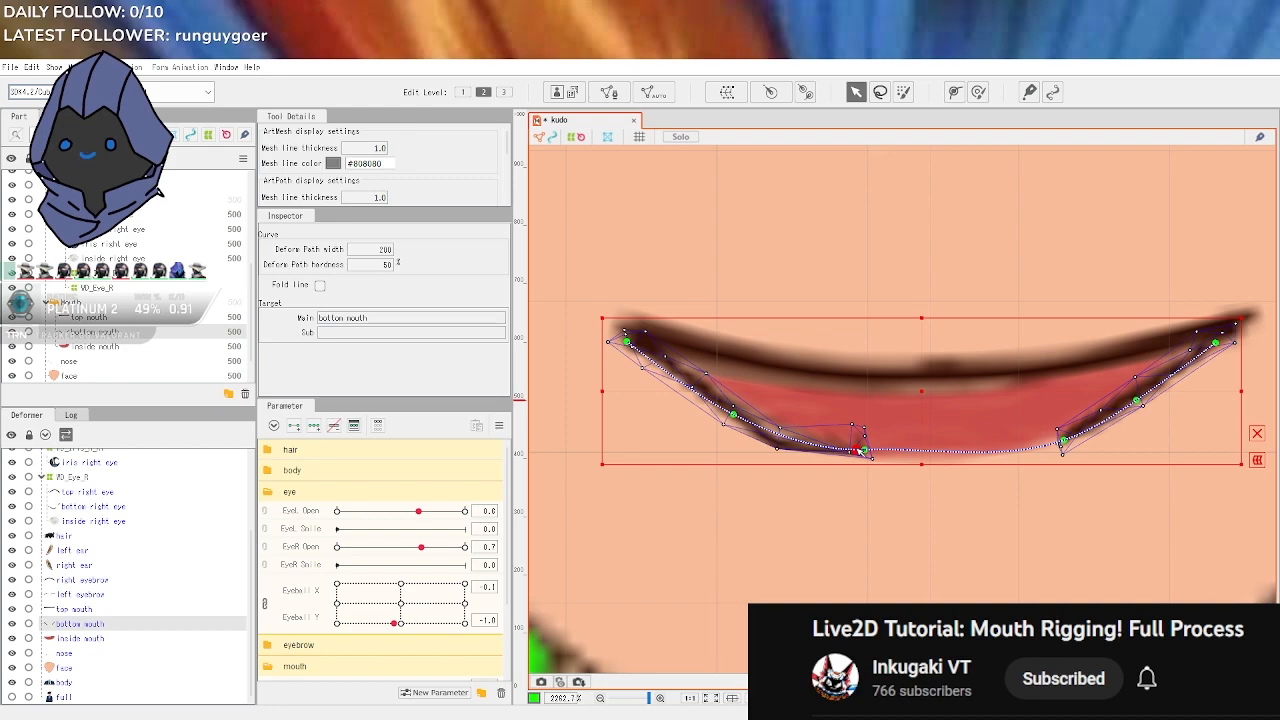
key(ctrl+z)
key(ctrl+z)
key(ctrl+z)
key(ctrl+z)
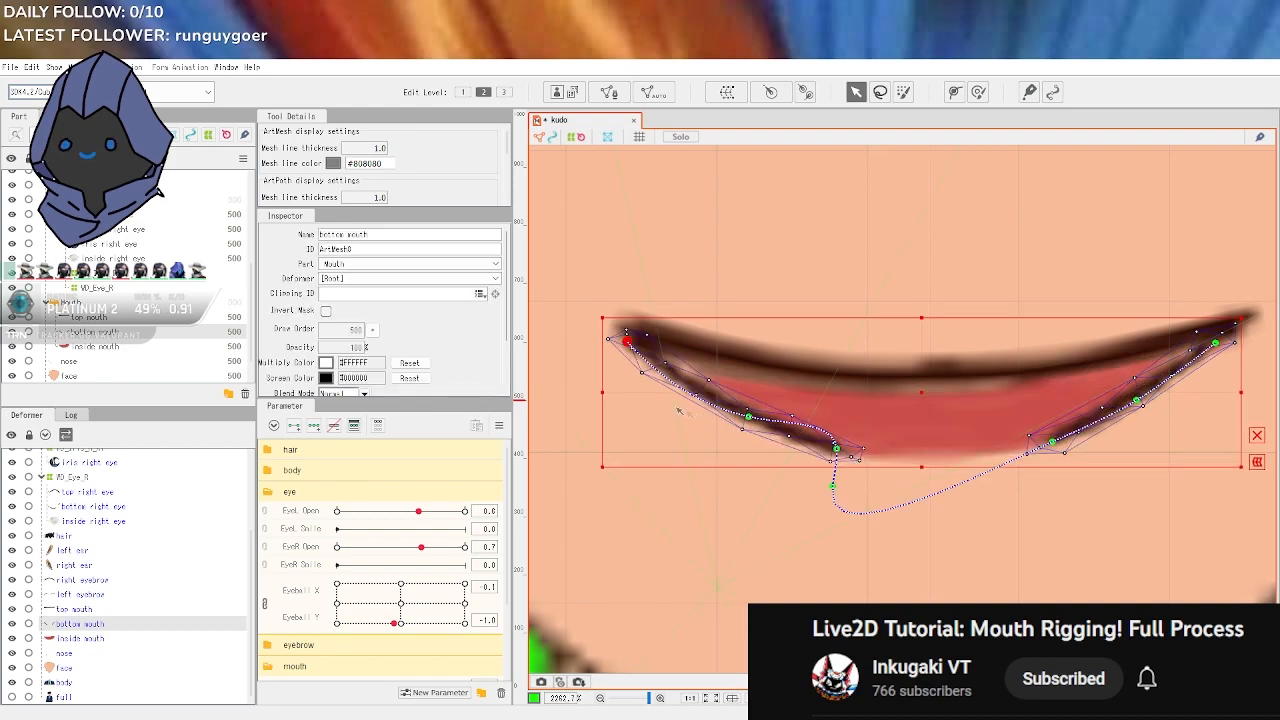
Nudge the bottom mouth's left corner slightly further up and outward, and check the half-open smile on the whole face
drag(630, 344, 619, 338)
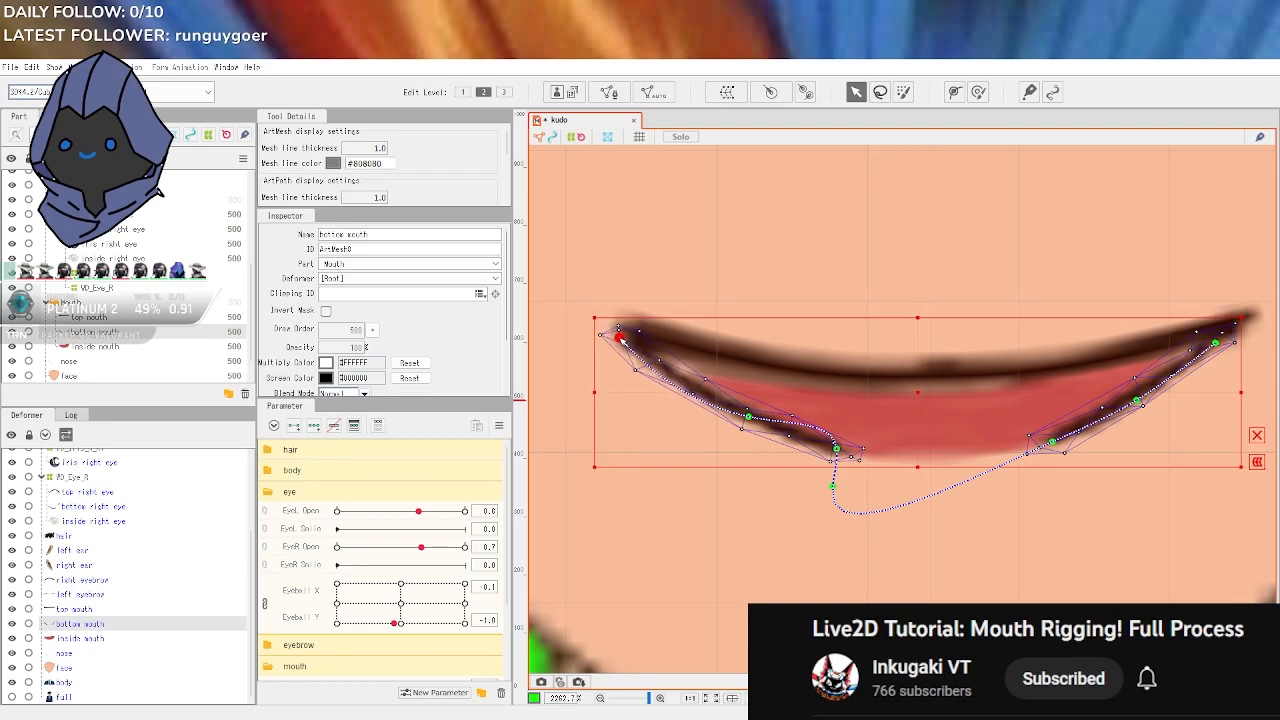
click(944, 437)
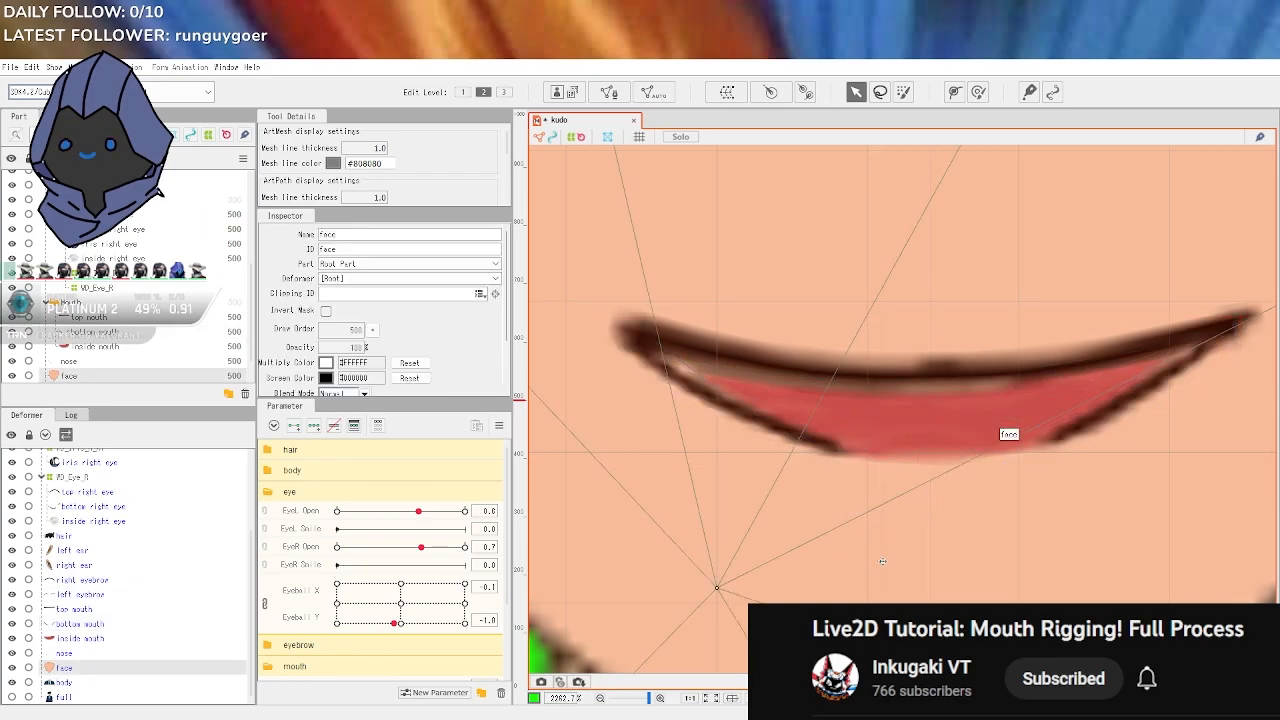
scroll(889, 564, down, 6)
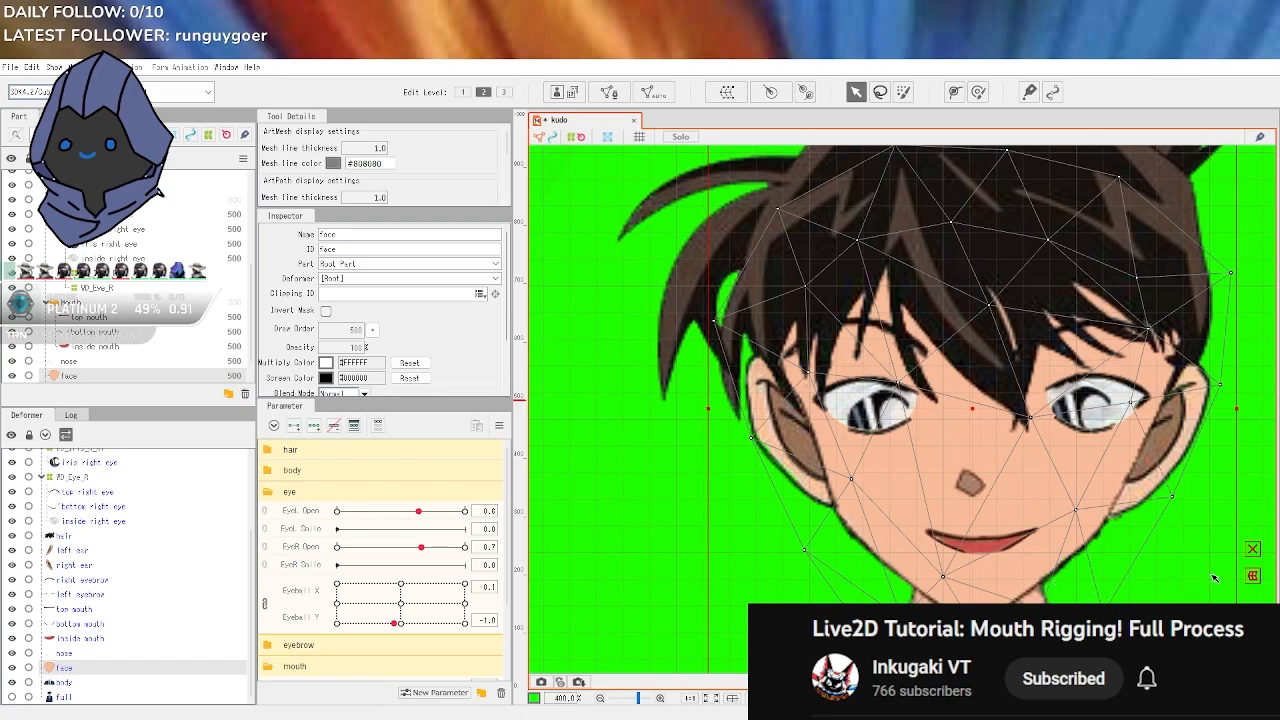
drag(1244, 504, 1177, 478)
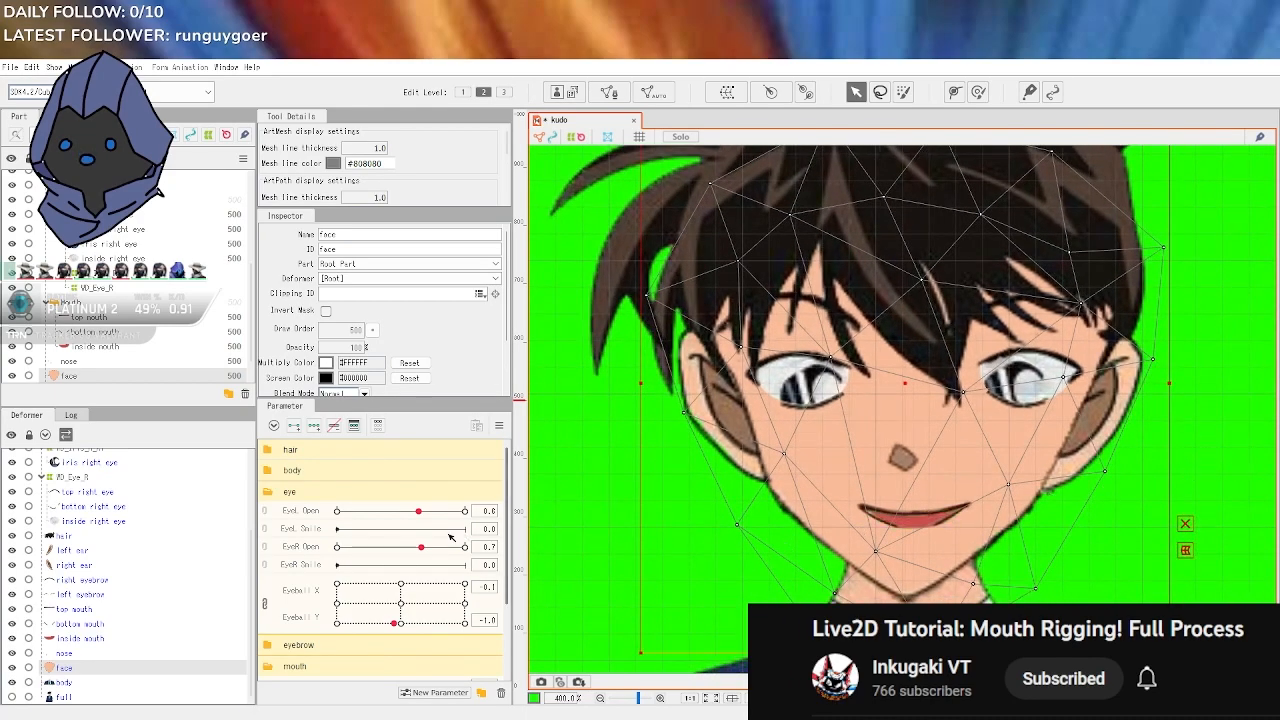
Preview the mouth at different Mouth Open and Mouth Form values and link the two parameters into one grid
scroll(400, 605, down, 3)
drag(400, 600, 315, 598)
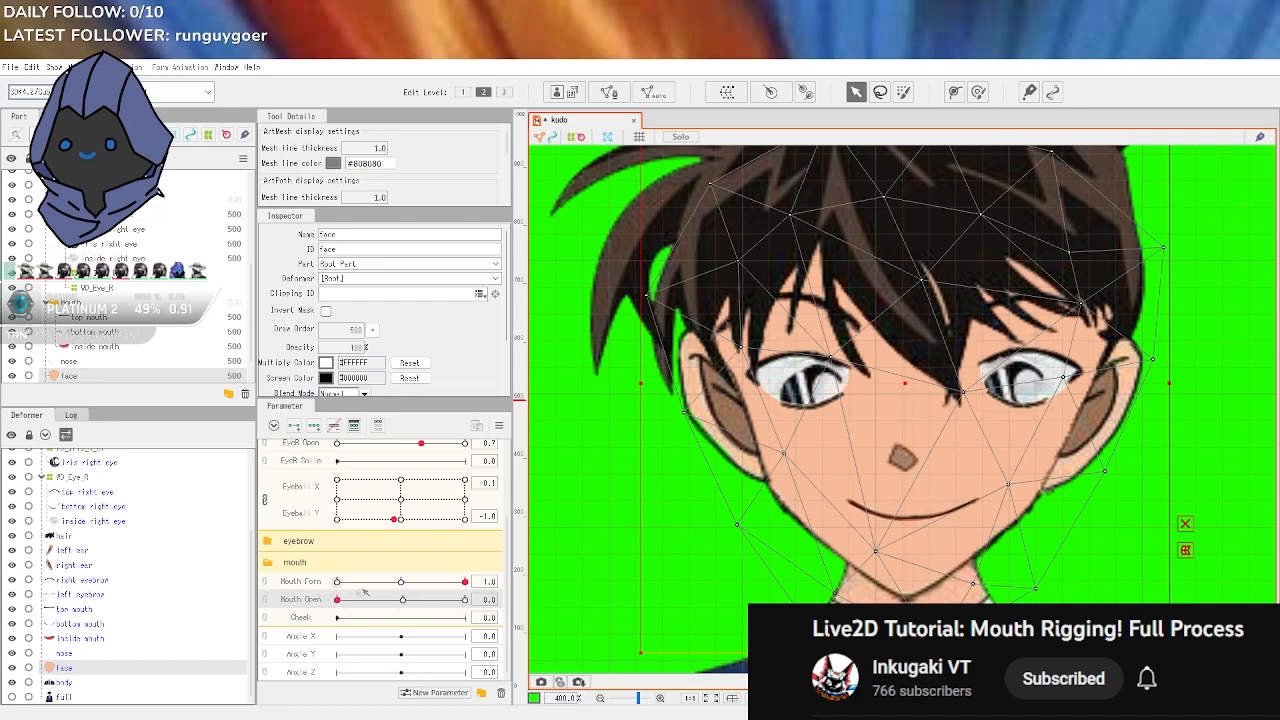
click(401, 582)
drag(401, 599, 440, 598)
click(265, 586)
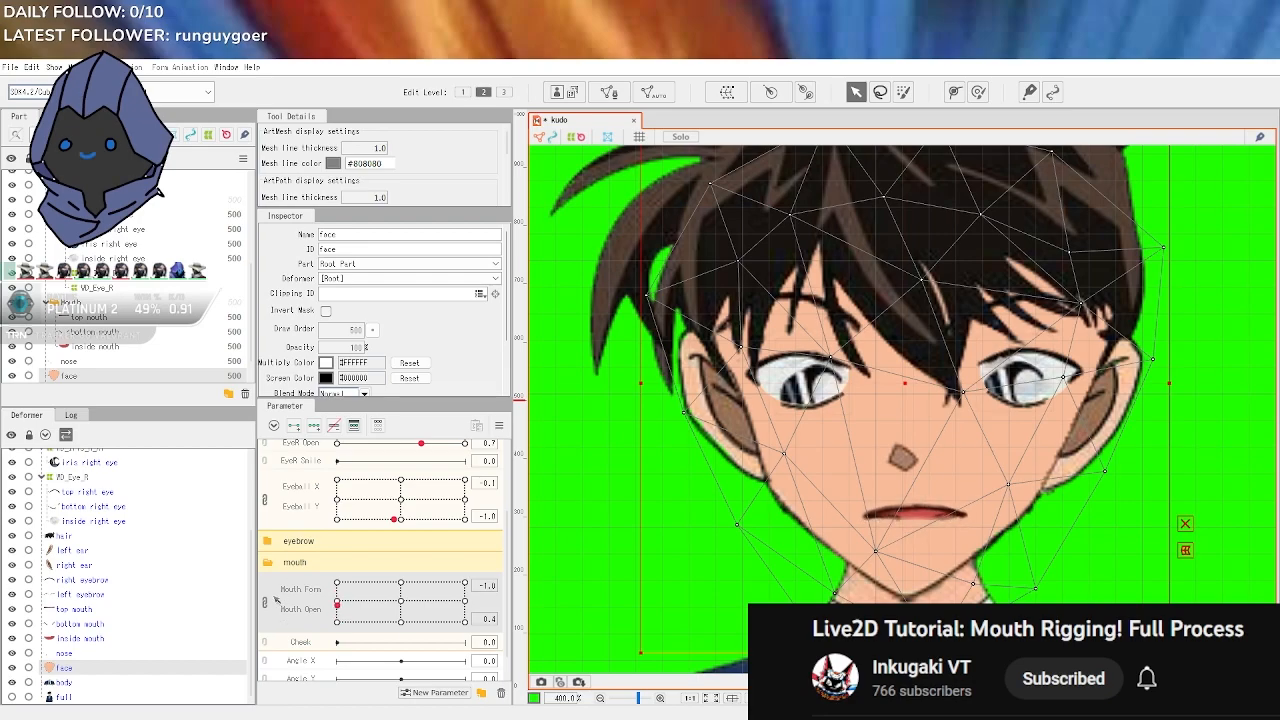
Set Mouth Form to -1.0 and Mouth Open to 1.0, and pull both top mouth corners outward and down
drag(271, 549, 280, 629)
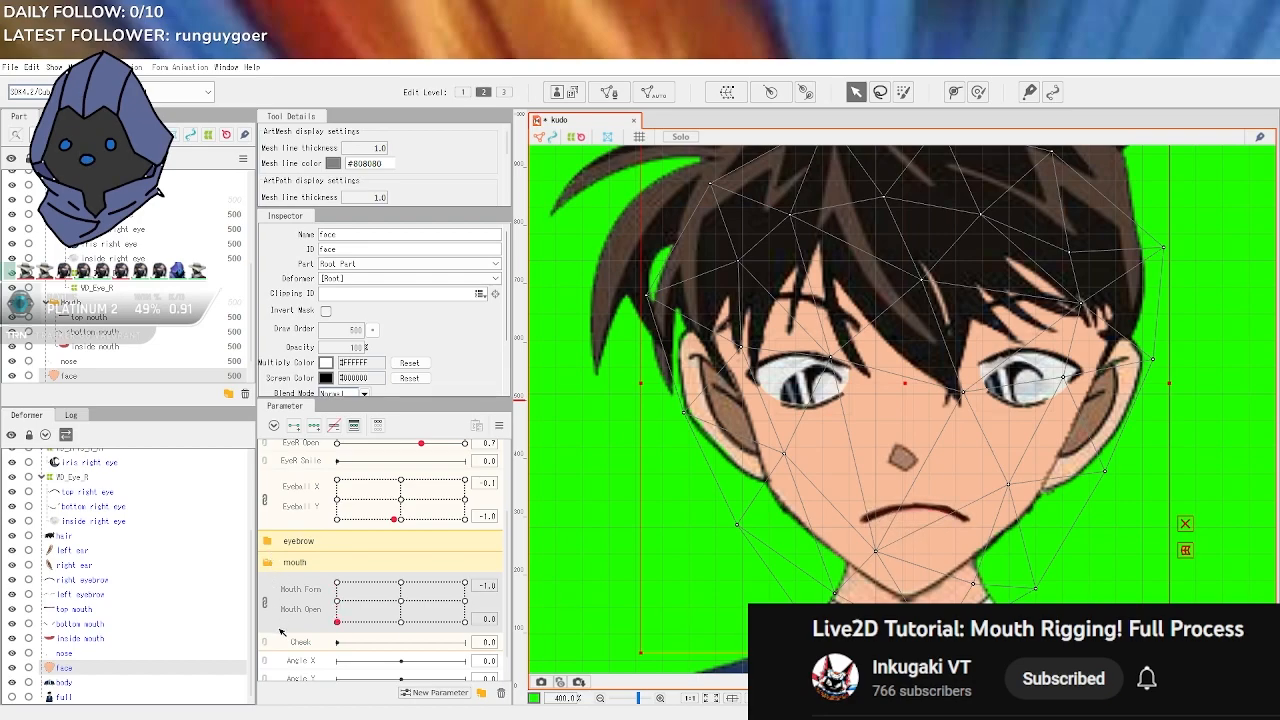
click(118, 639)
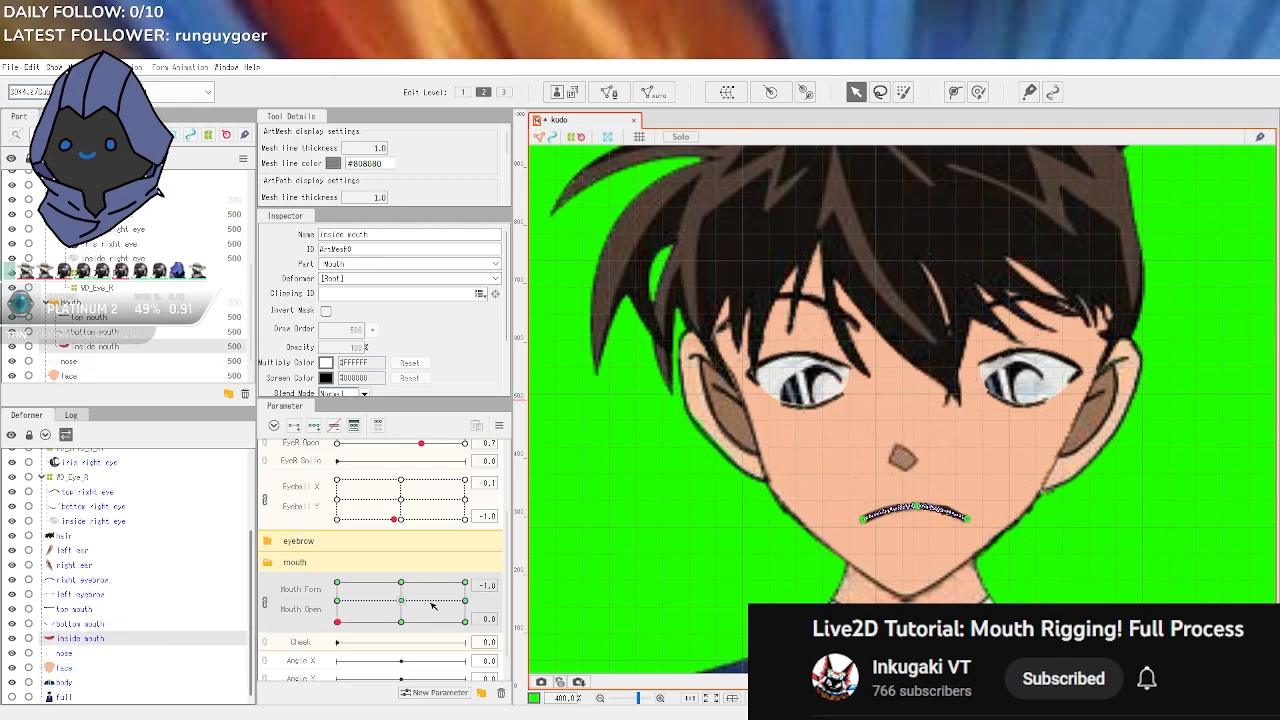
drag(338, 621, 330, 580)
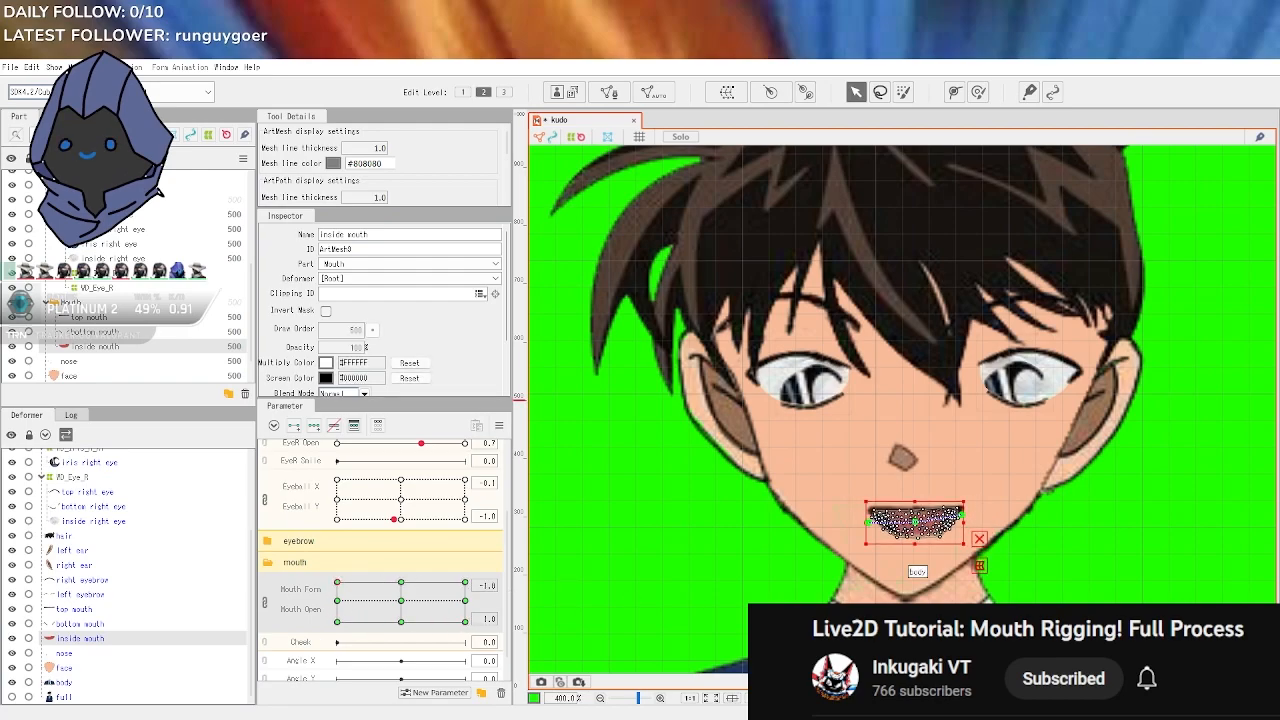
scroll(951, 463, up, 4)
drag(771, 484, 849, 567)
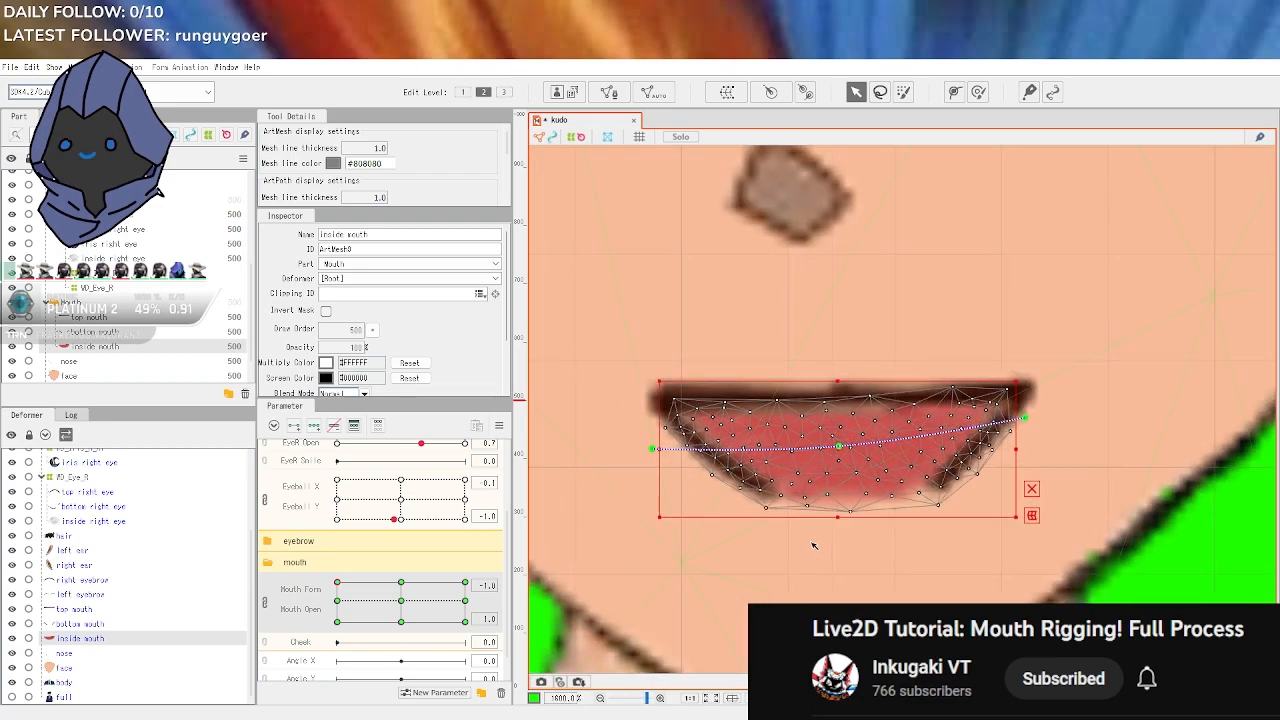
click(648, 400)
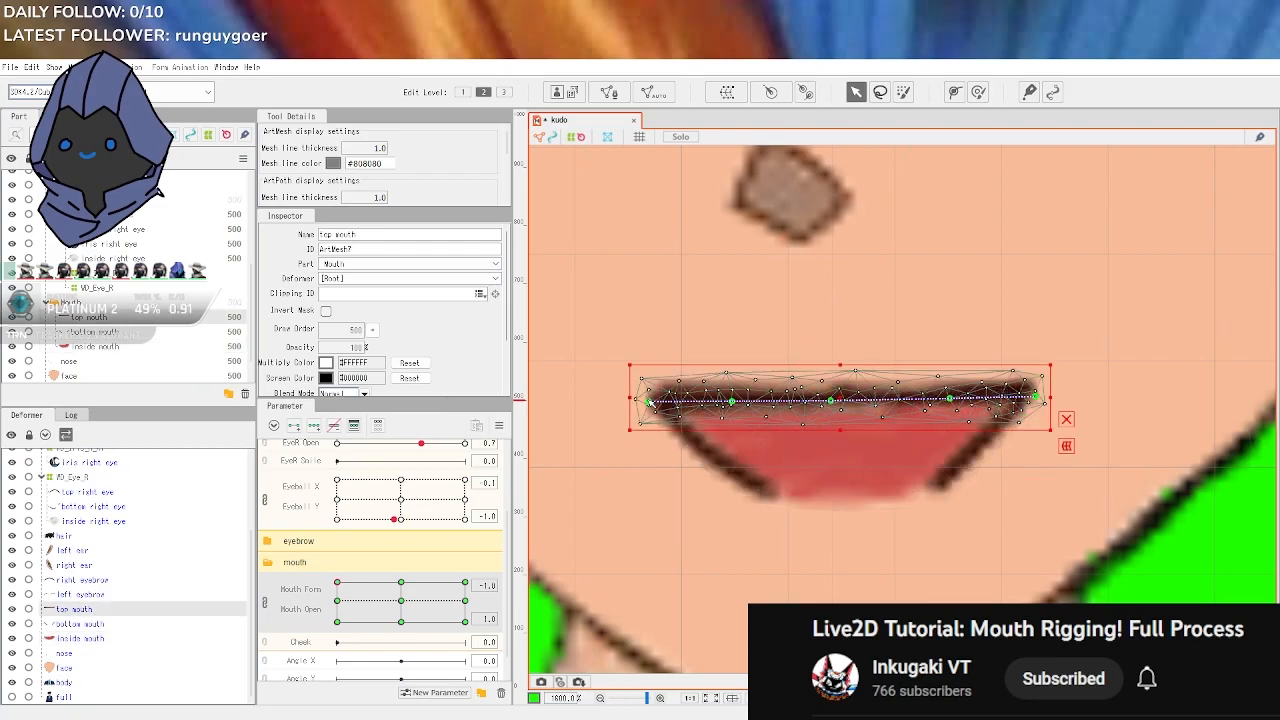
drag(648, 400, 627, 411)
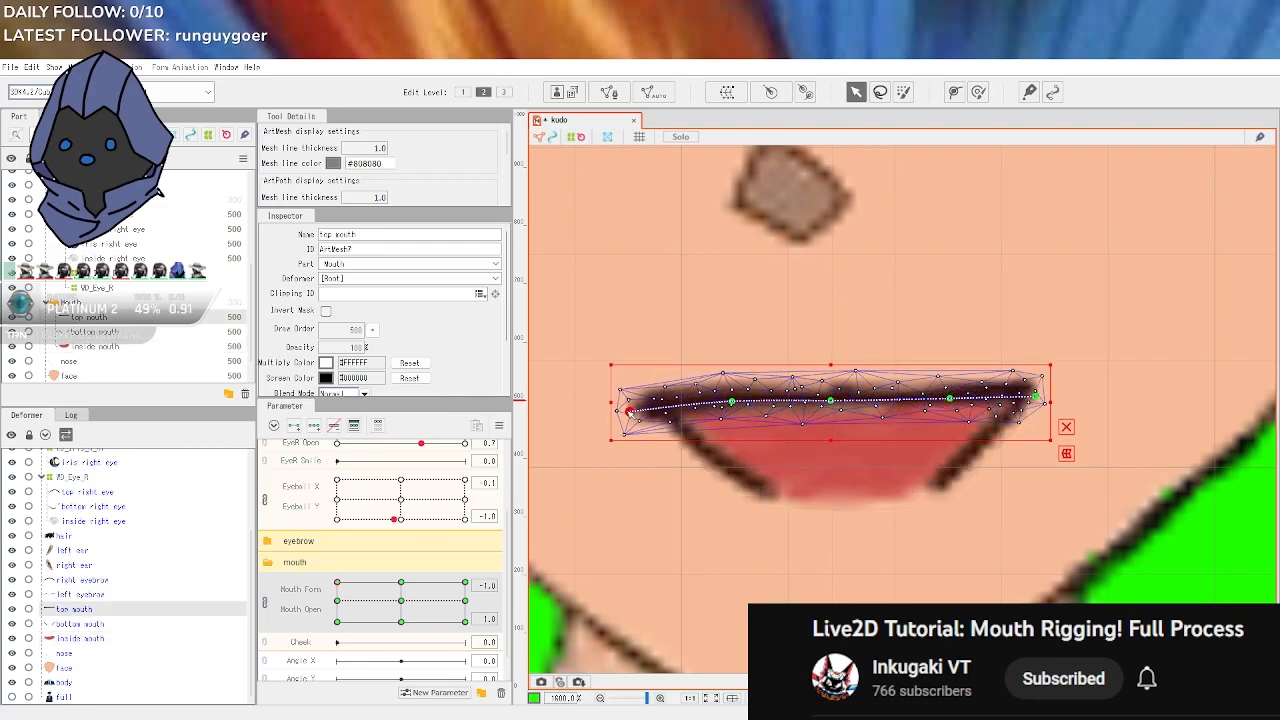
drag(1038, 398, 1066, 424)
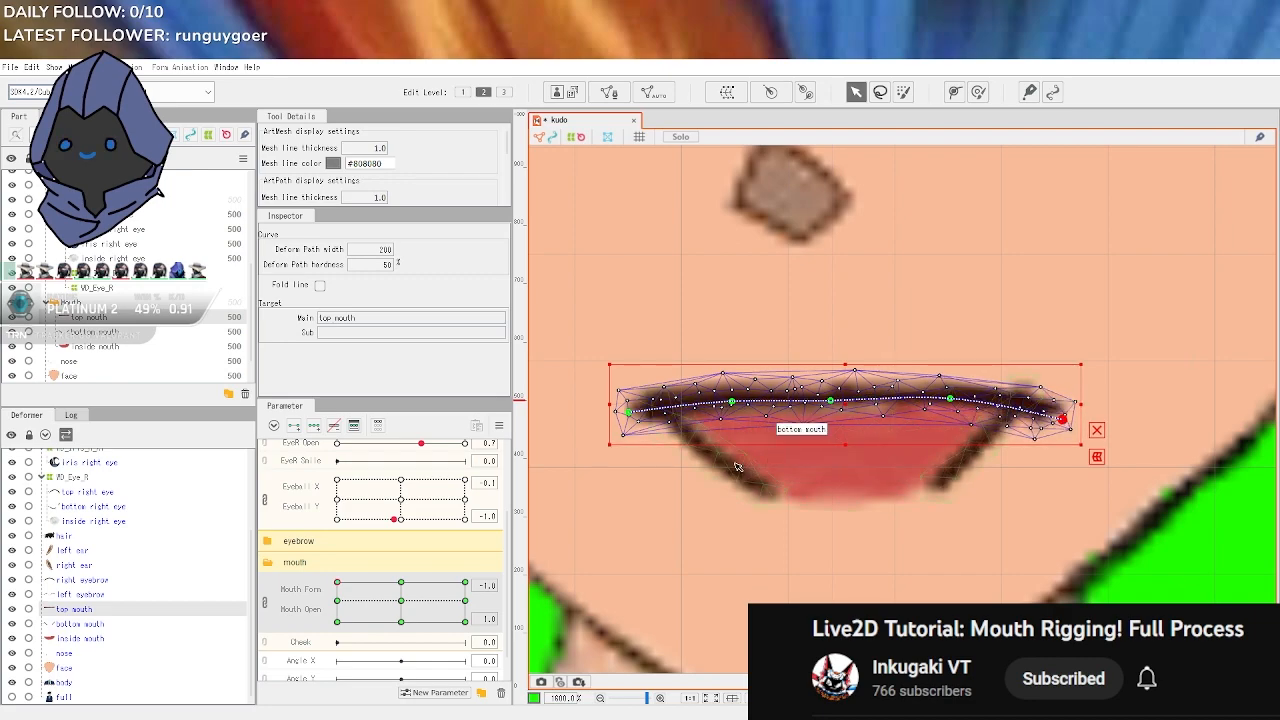
Move the bottom mouth's corners out to the top lip's corners and bow both of its sides outward in the open frown
click(780, 430)
drag(645, 401, 629, 411)
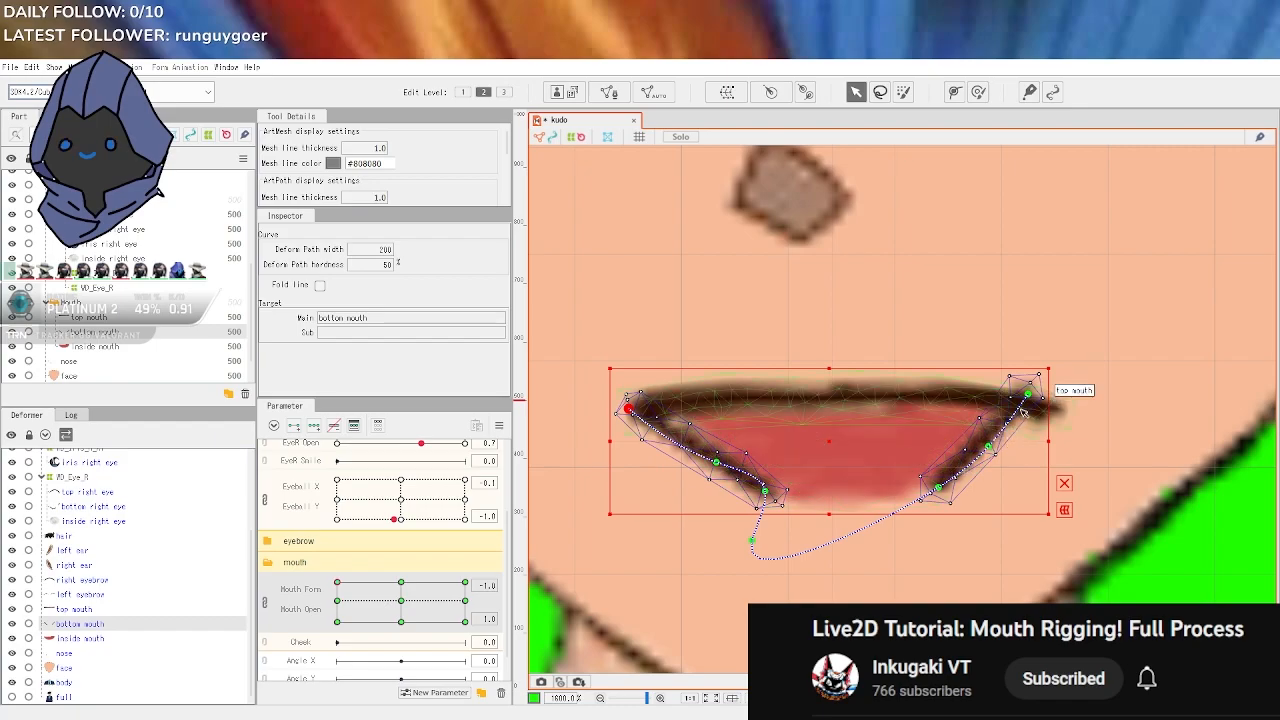
drag(1030, 396, 1055, 413)
drag(988, 447, 997, 457)
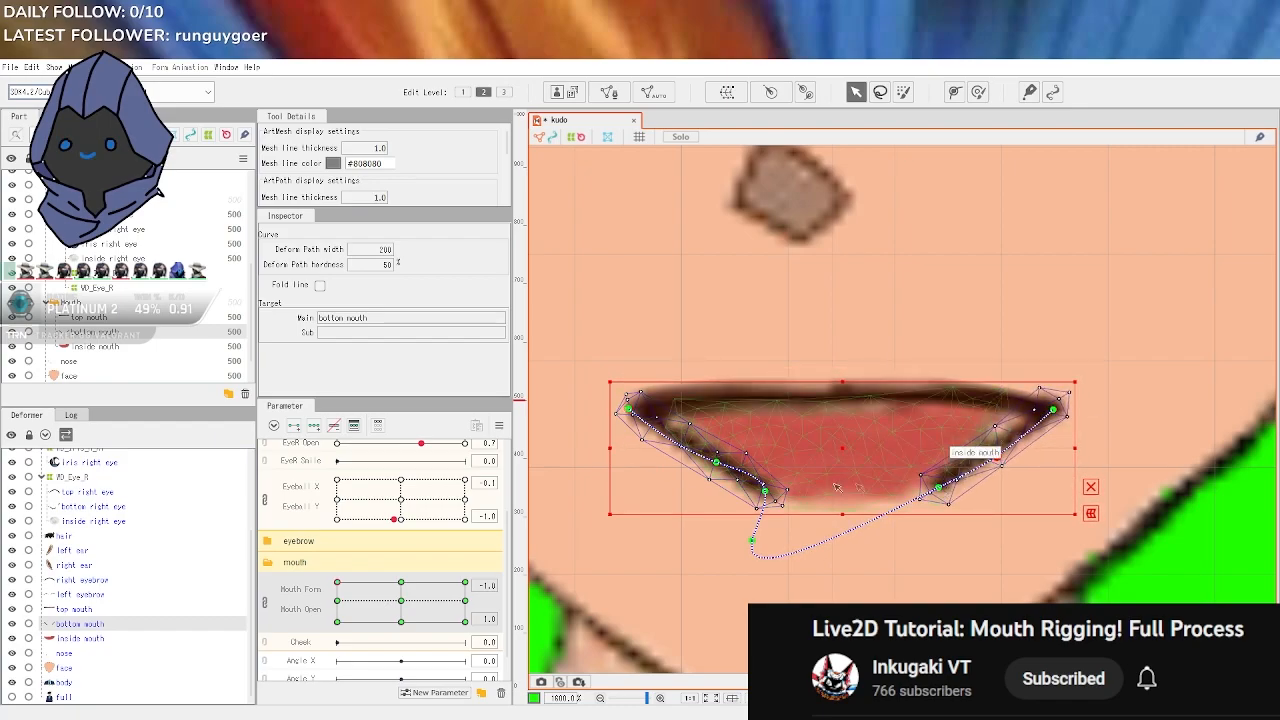
drag(716, 462, 706, 469)
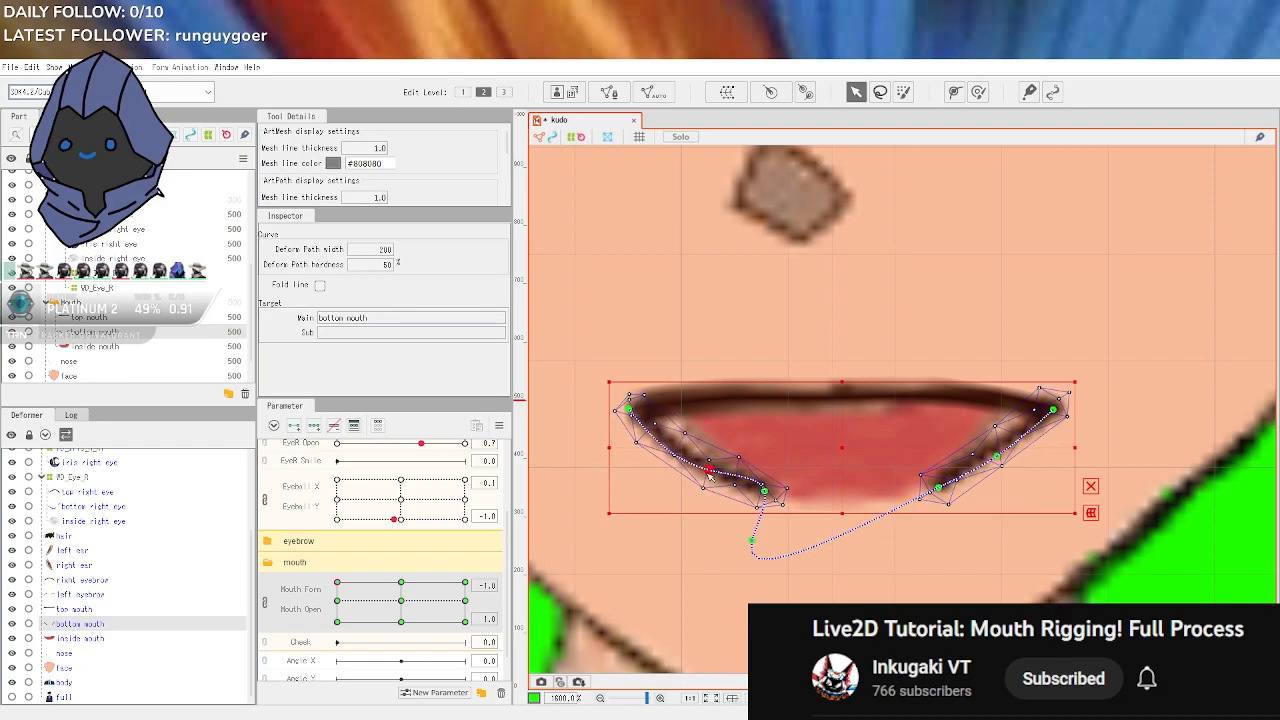
scroll(841, 499, down, 3)
scroll(837, 488, up, 2)
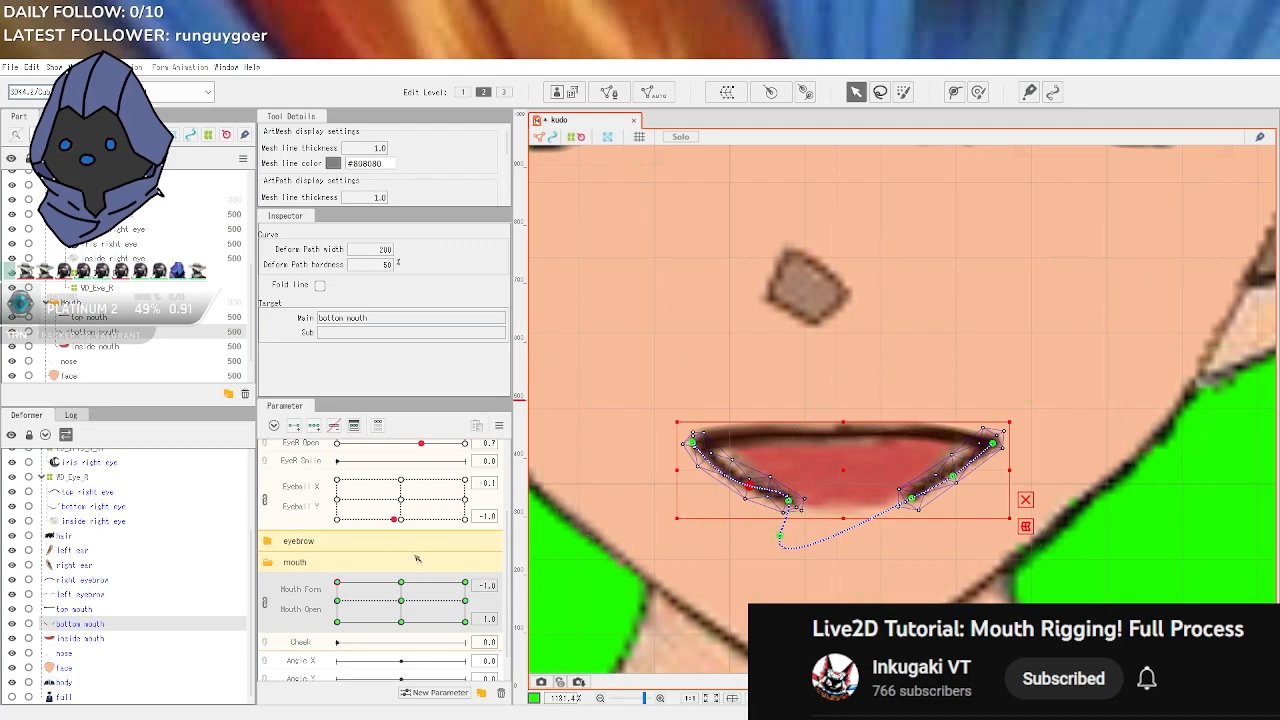
Widen the inside mouth at both ends to fill the open frown outline
click(80, 638)
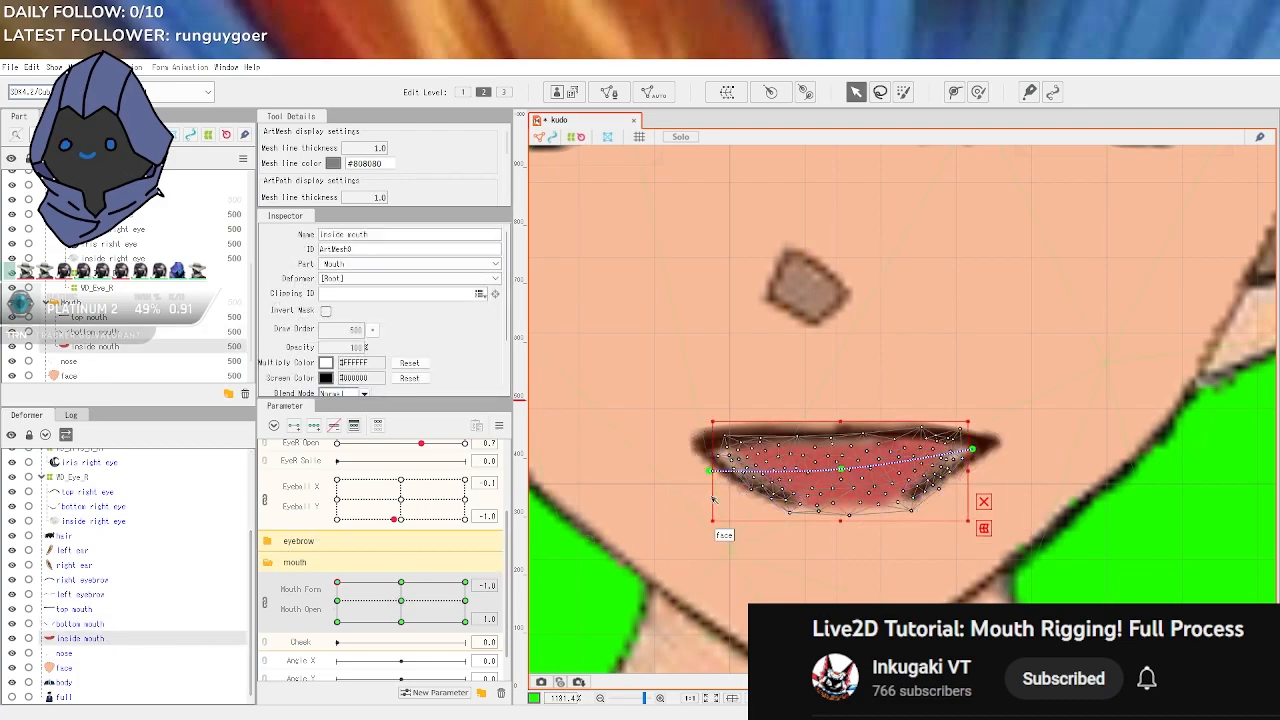
drag(706, 470, 692, 470)
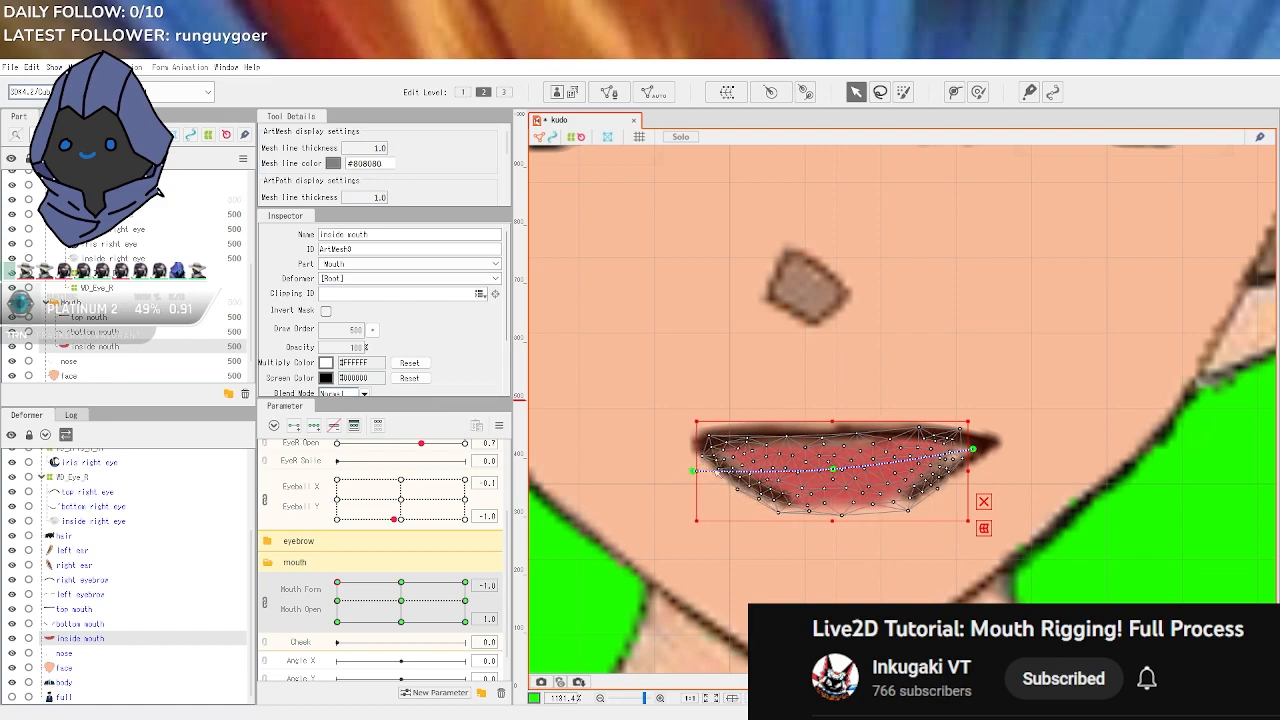
drag(978, 452, 998, 448)
click(1176, 571)
scroll(1190, 576, down, 4)
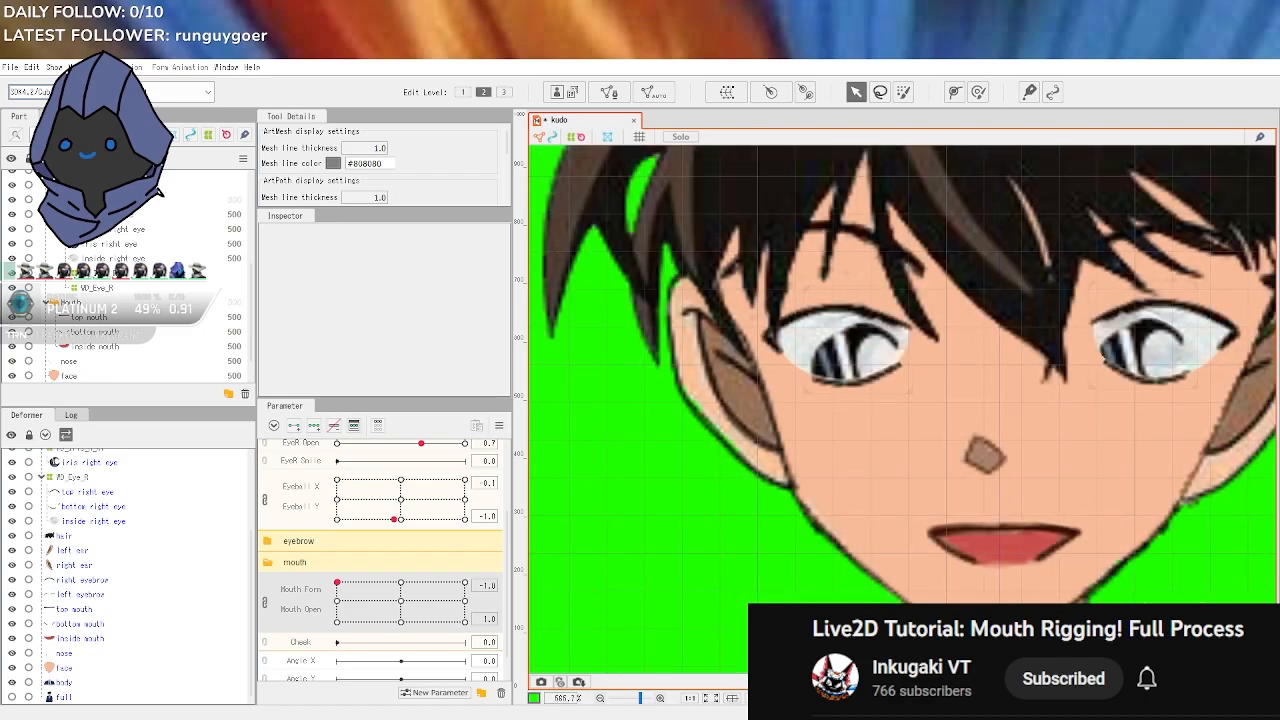
Preview the frown closed and open, then lower the top mouth's corners further and raise its middle at Mouth Open 1.0
drag(332, 600, 340, 630)
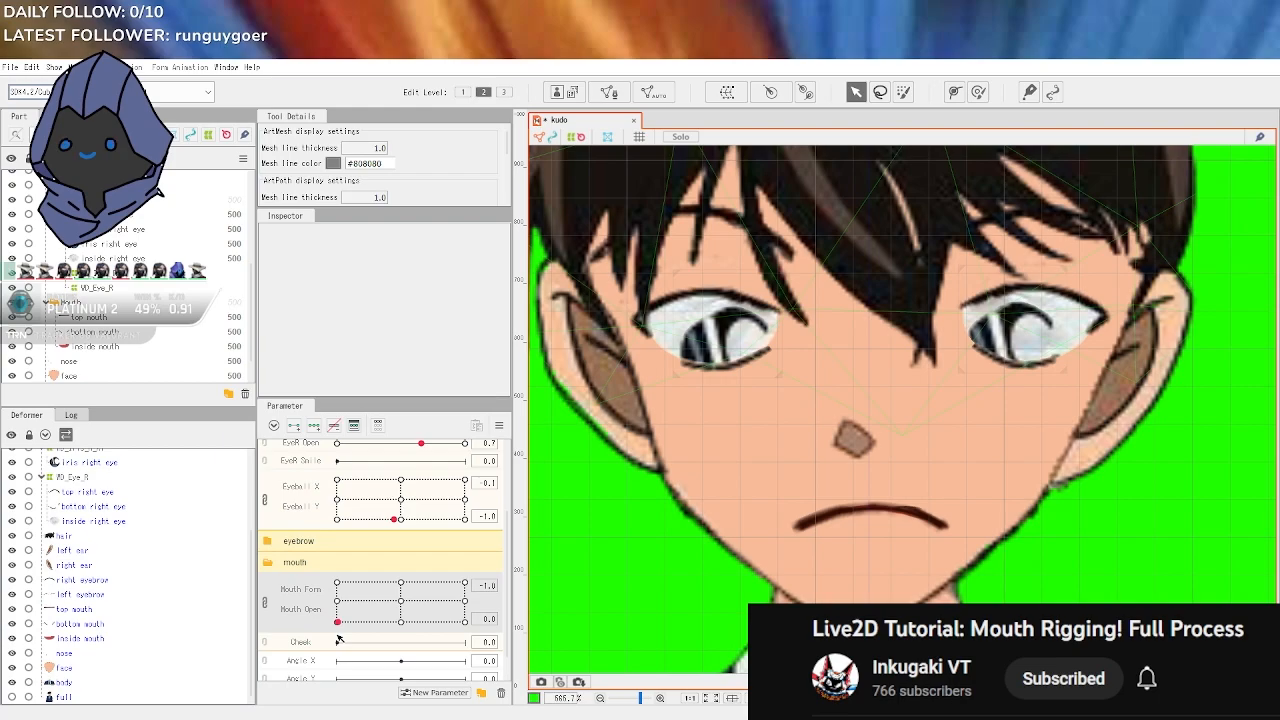
drag(338, 640, 331, 573)
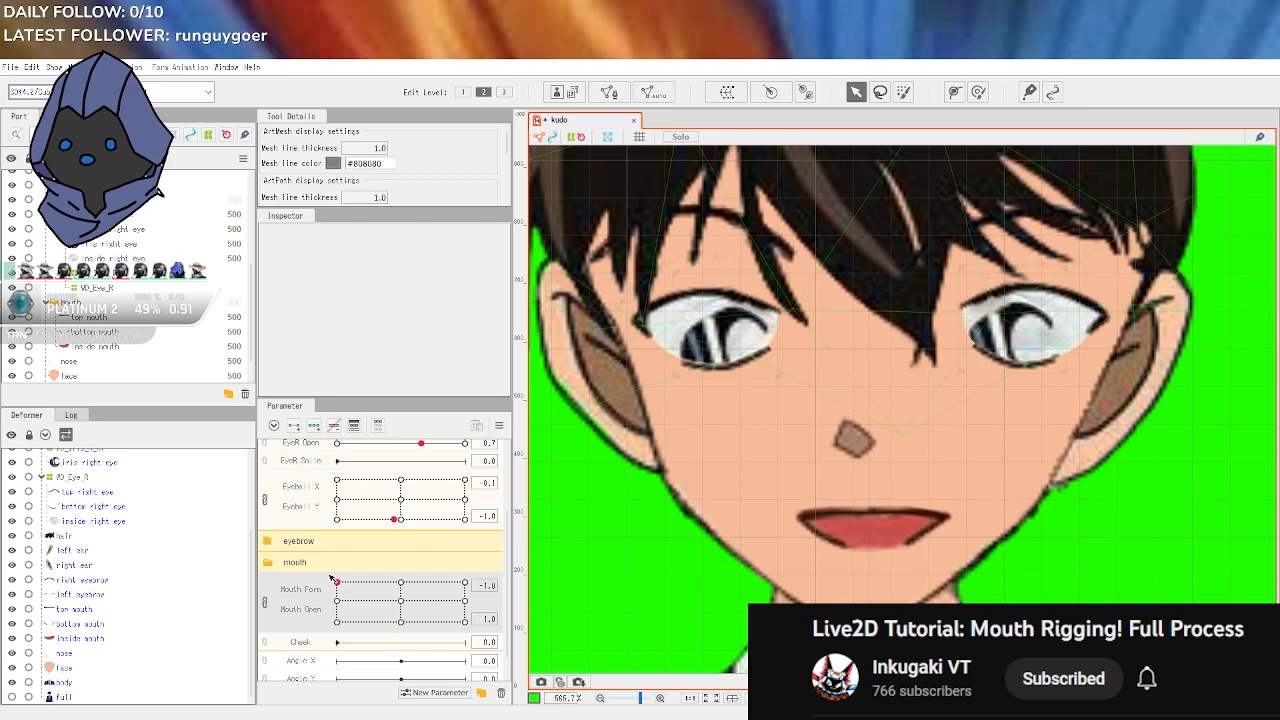
click(75, 608)
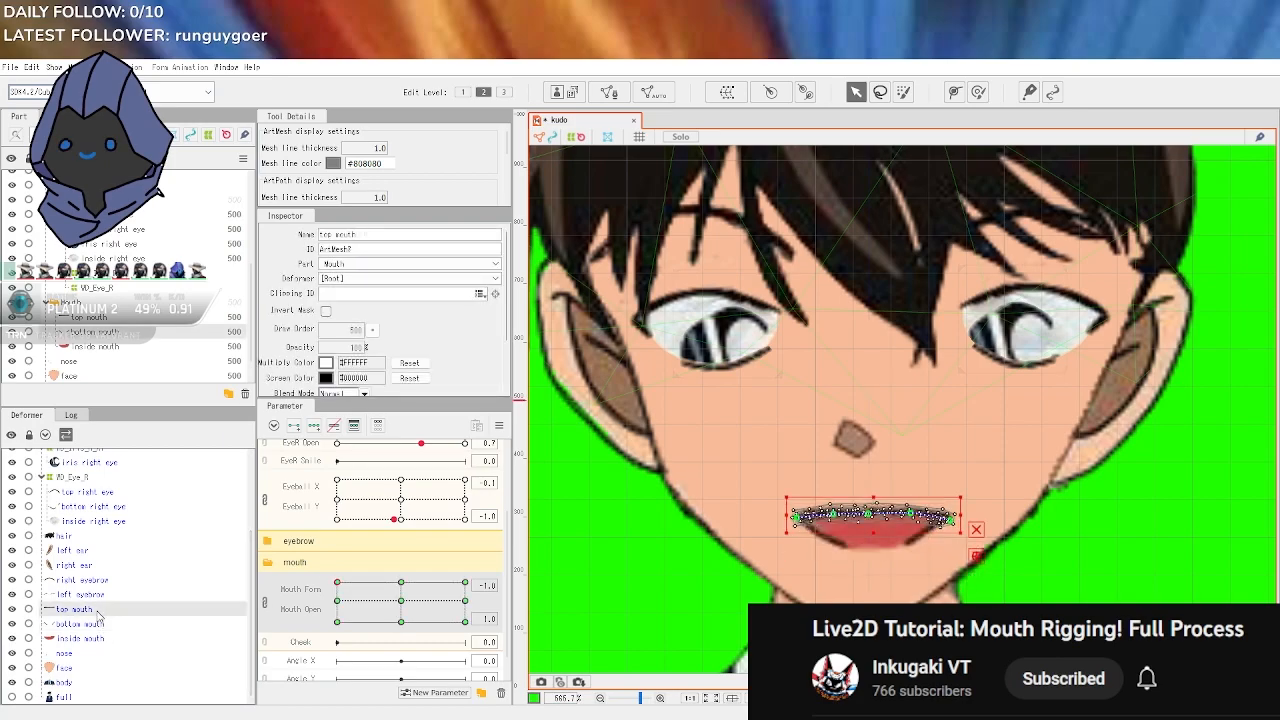
scroll(810, 590, up, 5)
drag(780, 380, 760, 395)
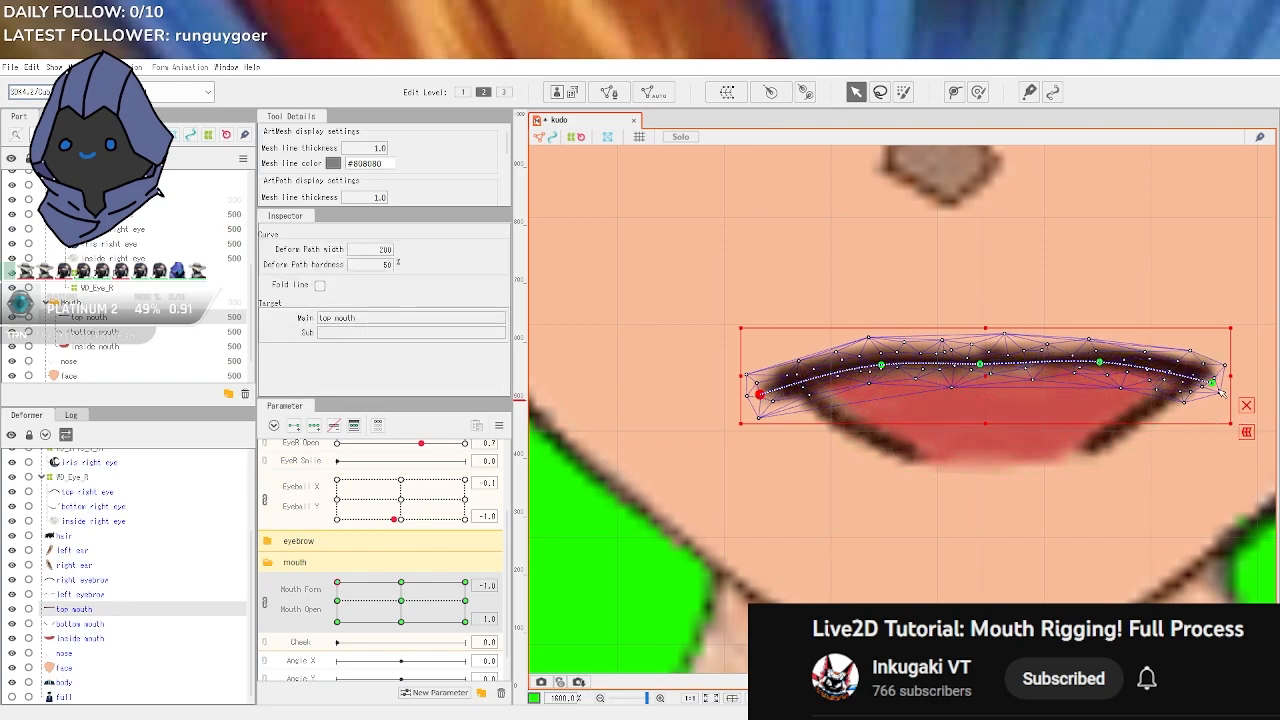
mouse_move(1212, 382)
mouse_down()
mouse_move(1240, 388)
mouse_move(1232, 395)
mouse_up()
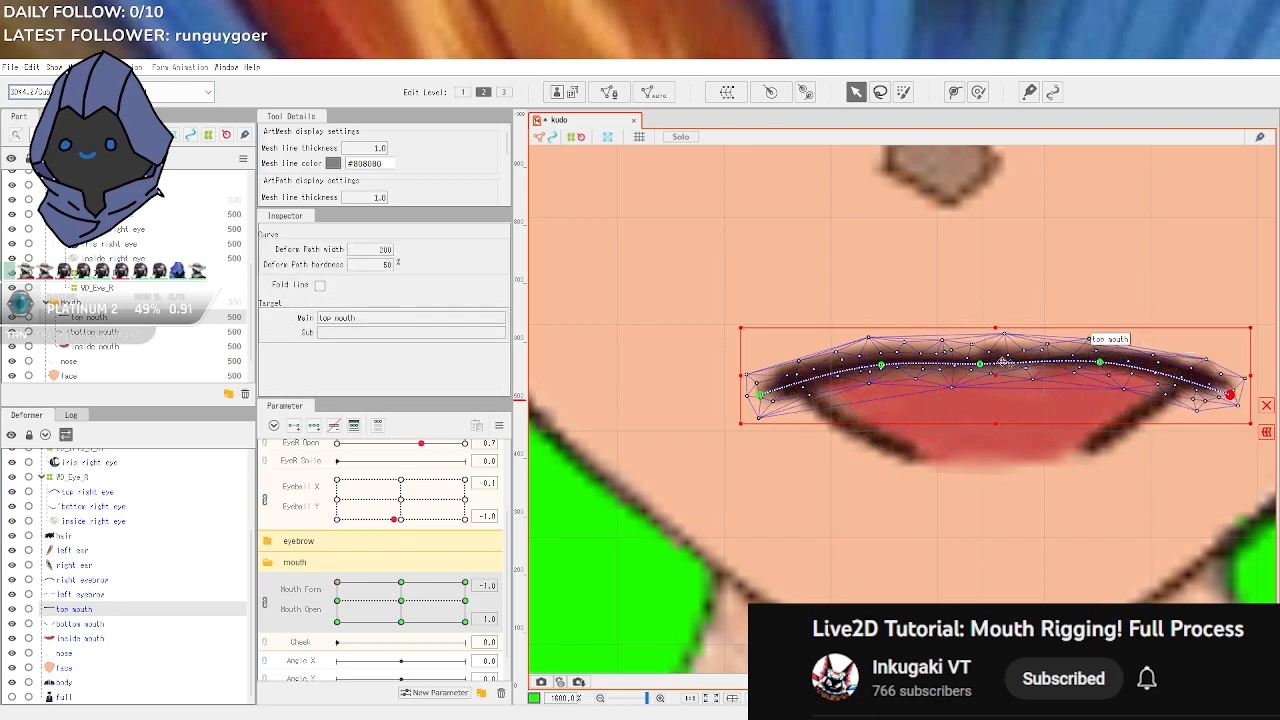
drag(985, 366, 984, 360)
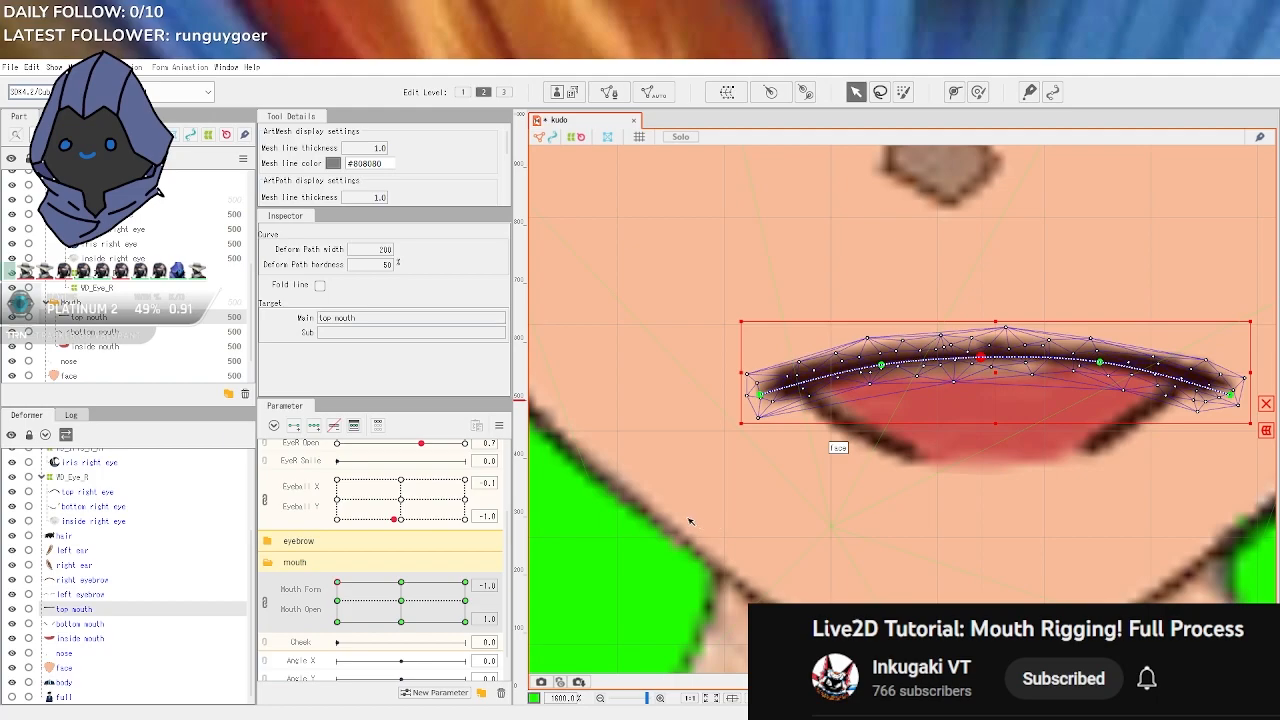
Refit the bottom mouth to the lowered top lip corners and push both of its side points slightly downward
click(850, 445)
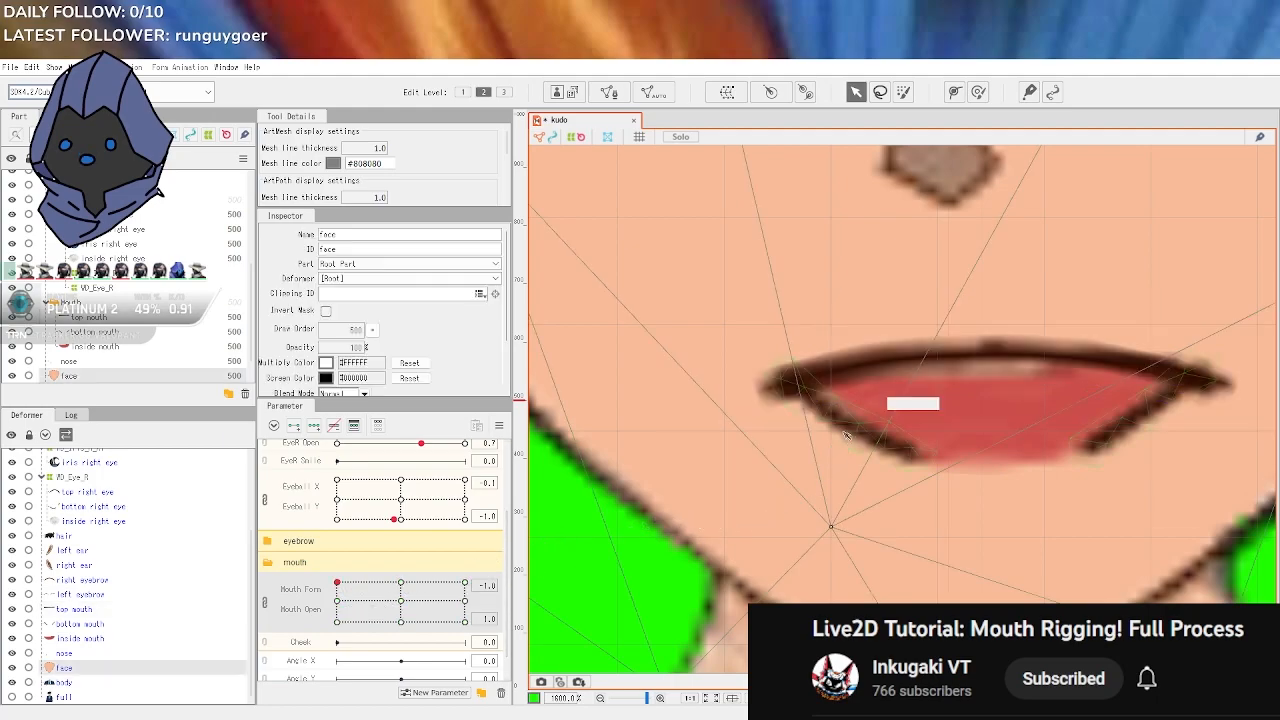
drag(778, 372, 752, 388)
drag(1202, 374, 1221, 387)
drag(1146, 420, 1150, 426)
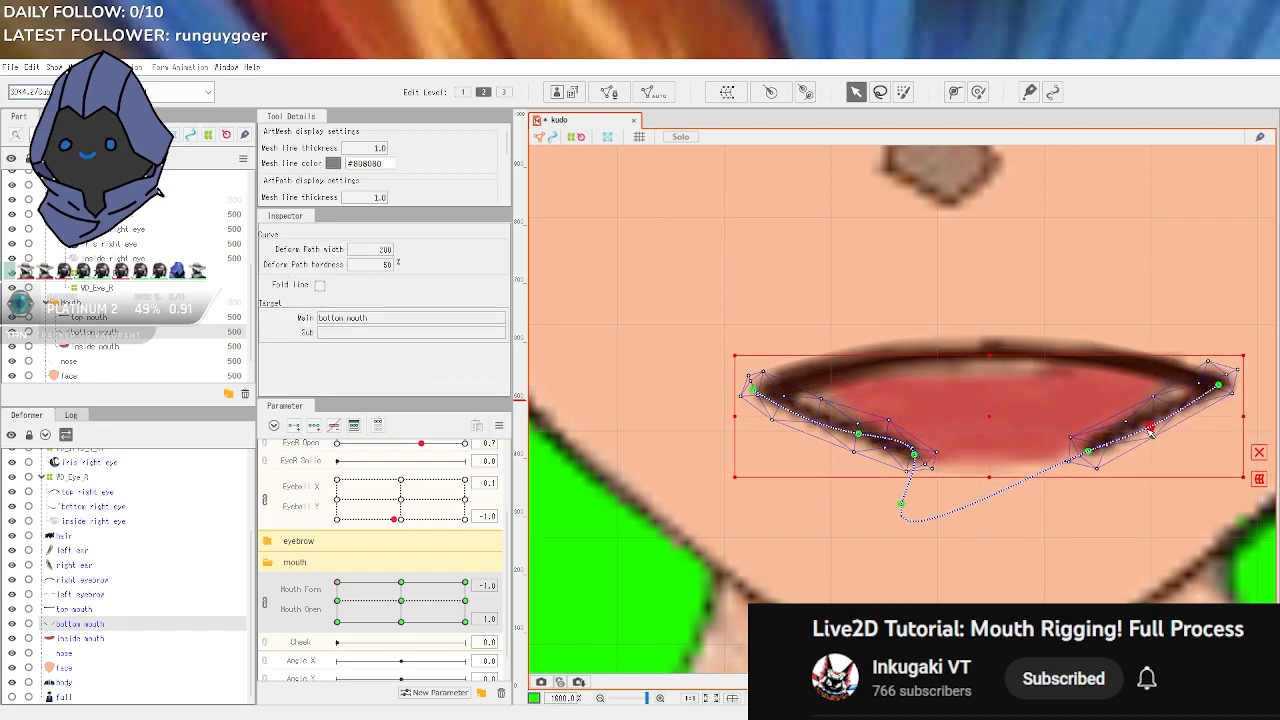
drag(857, 436, 849, 447)
scroll(1000, 517, down, 2)
drag(1206, 556, 1092, 575)
Stretch both ends of the inside mouth outward to the corners of the refitted open frown
click(868, 470)
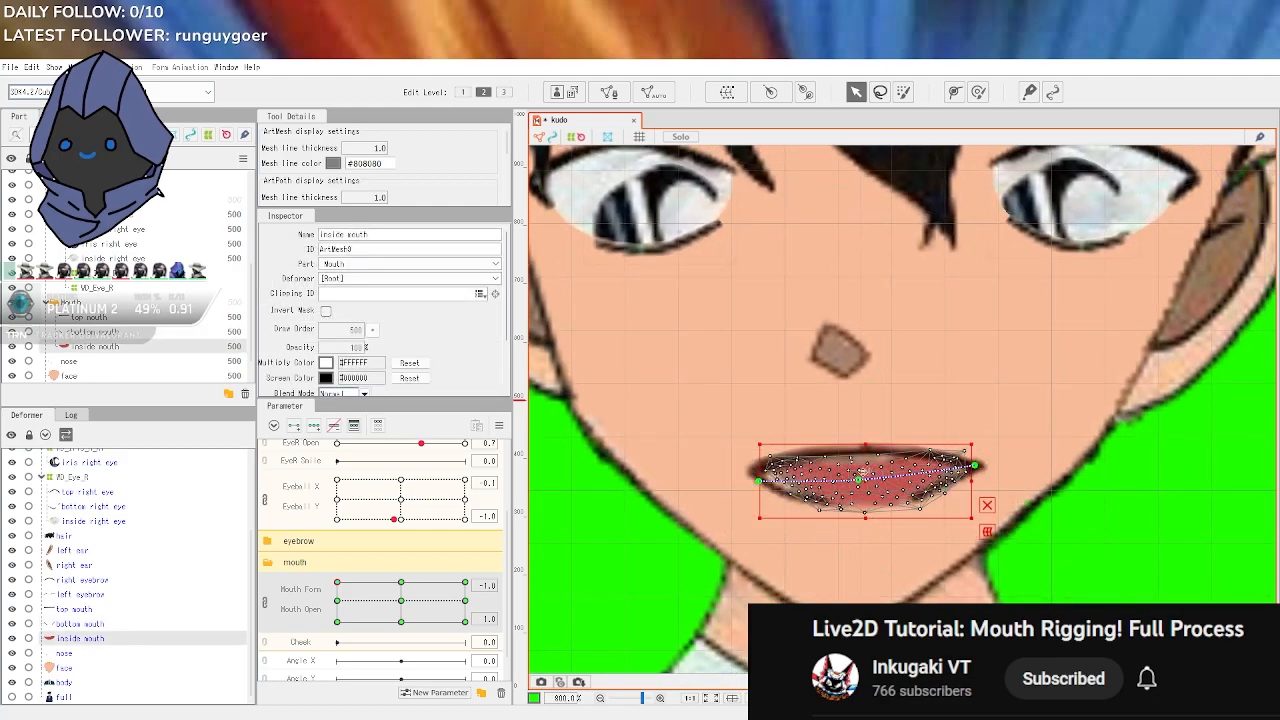
drag(757, 481, 742, 481)
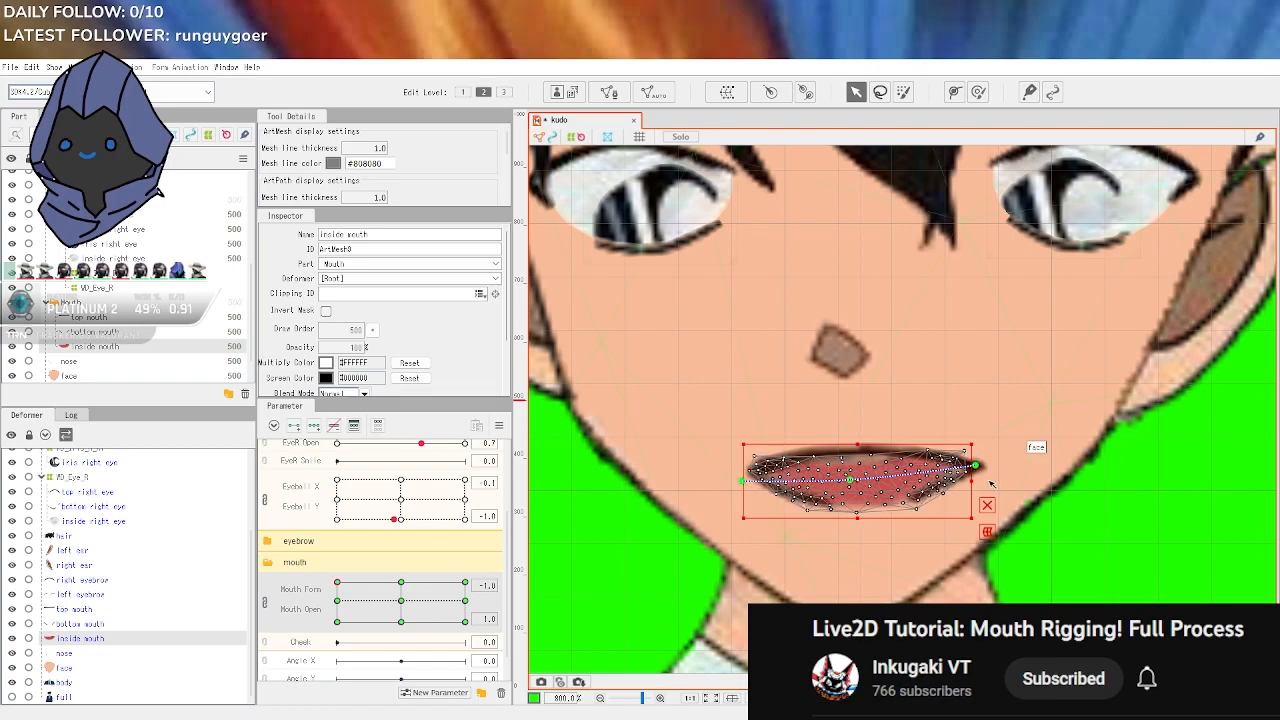
drag(977, 467, 999, 472)
drag(851, 481, 850, 477)
click(1145, 567)
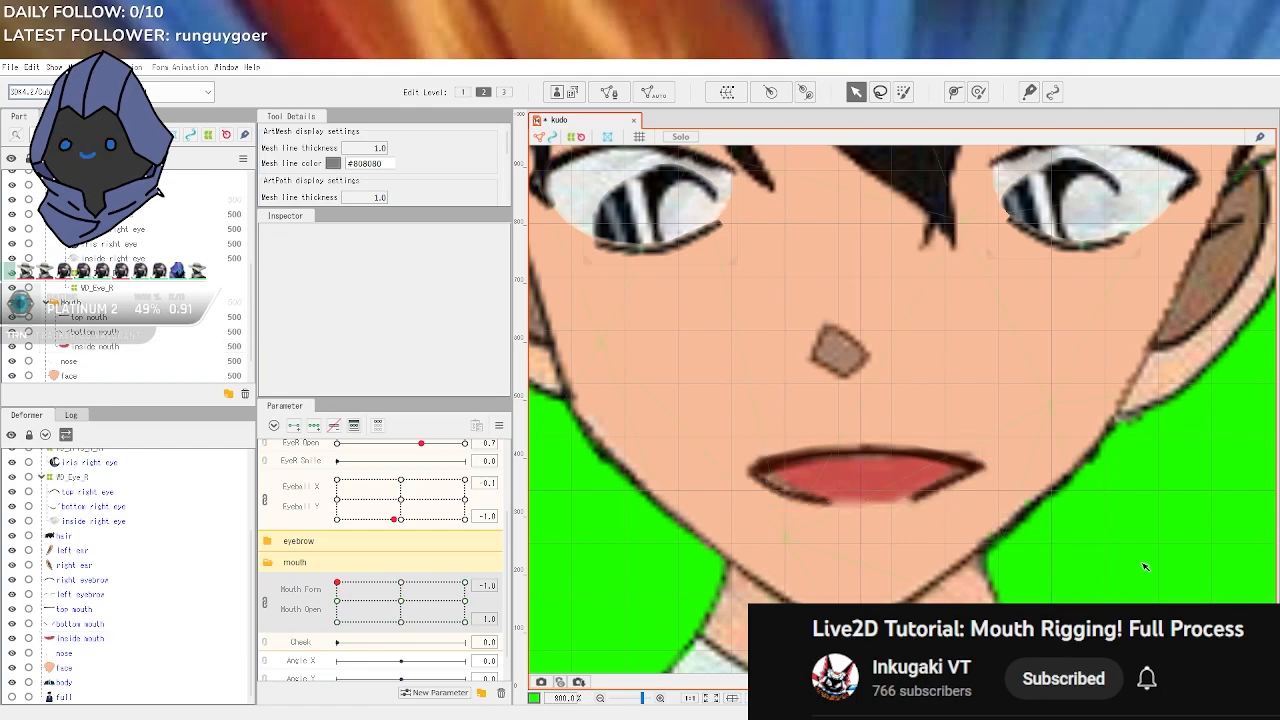
Lower both ends of the inside mouth and raise its upper edge slightly to cover the gaps at the open frown's corners
click(783, 485)
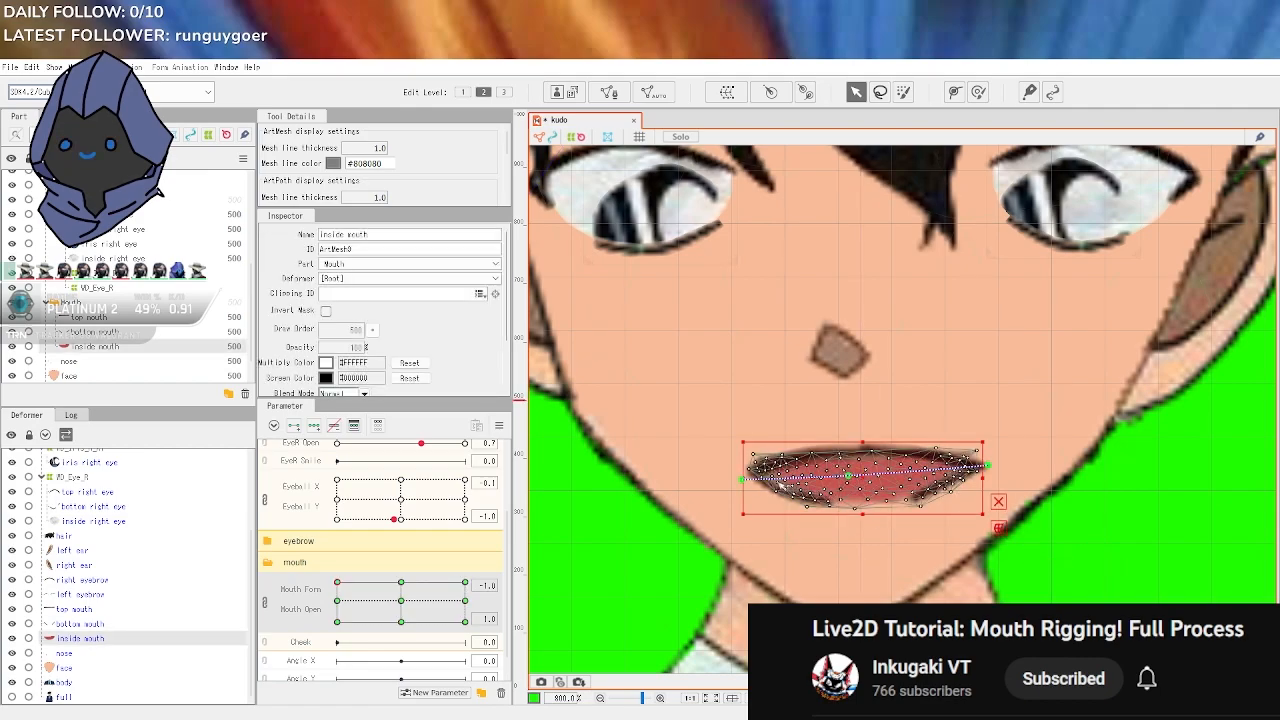
scroll(750, 498, up, 3)
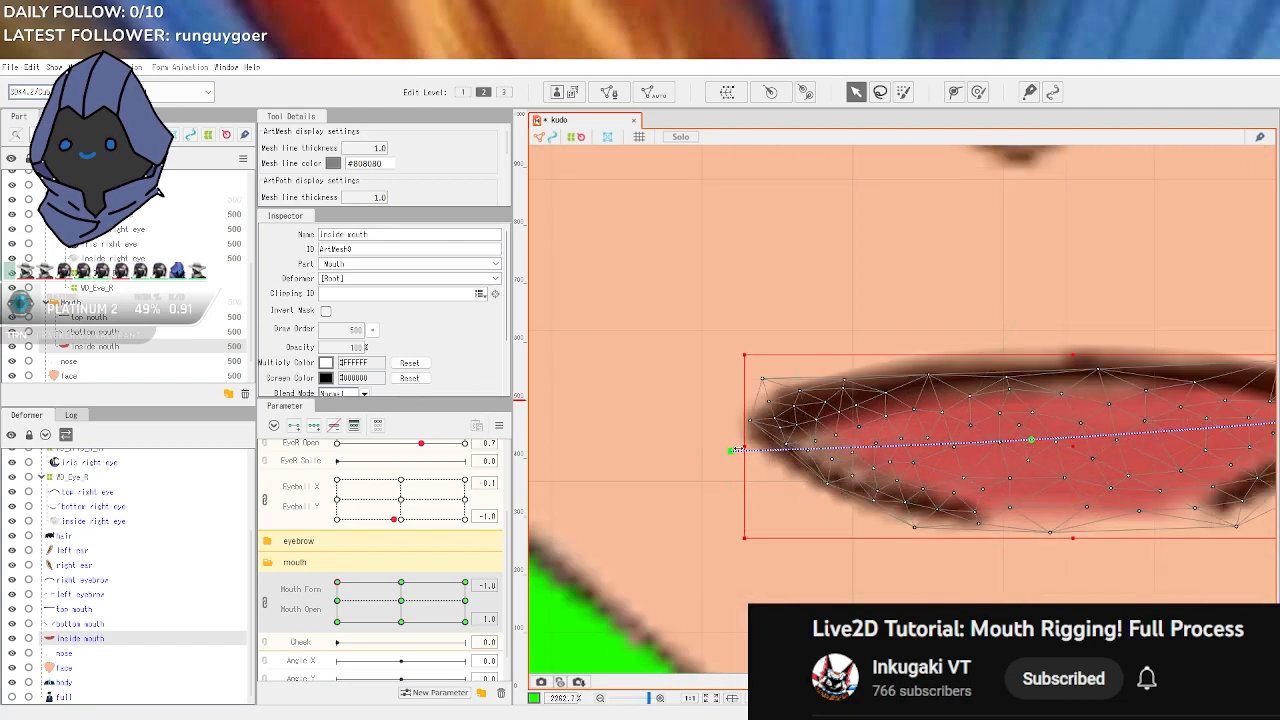
drag(742, 449, 716, 473)
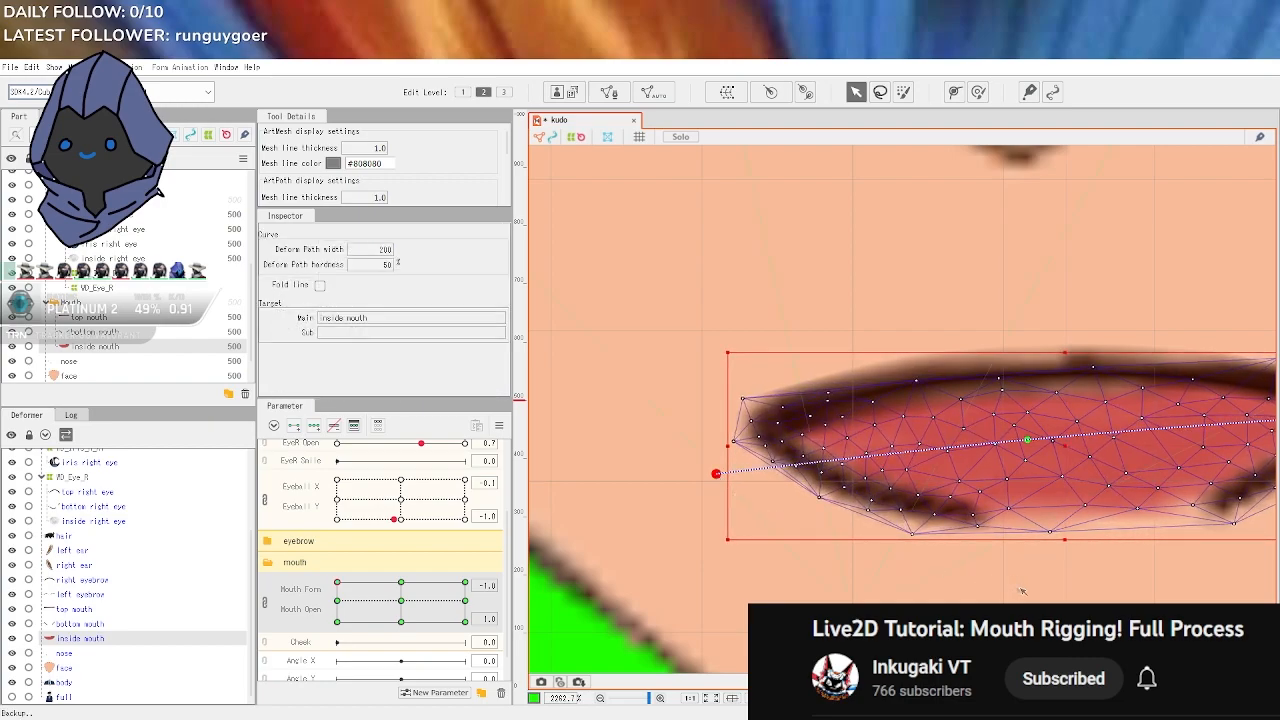
scroll(1018, 590, down, 2)
drag(1159, 588, 889, 558)
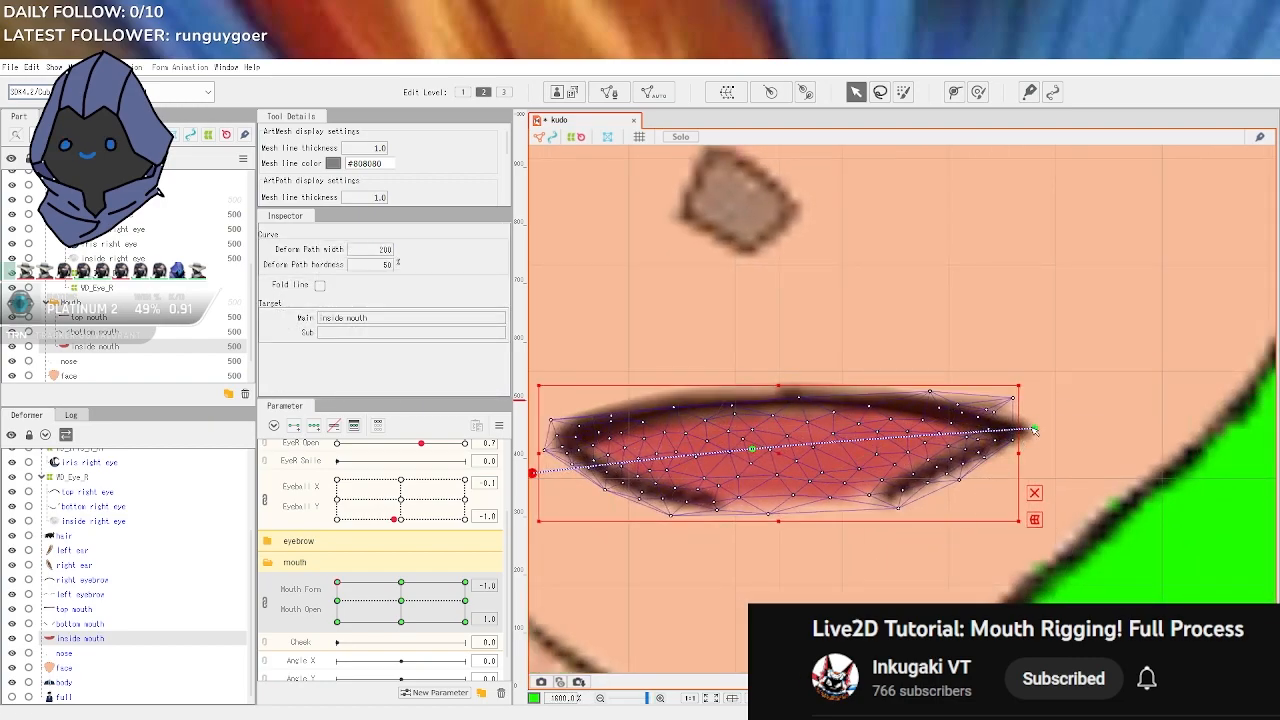
drag(1037, 430, 1048, 461)
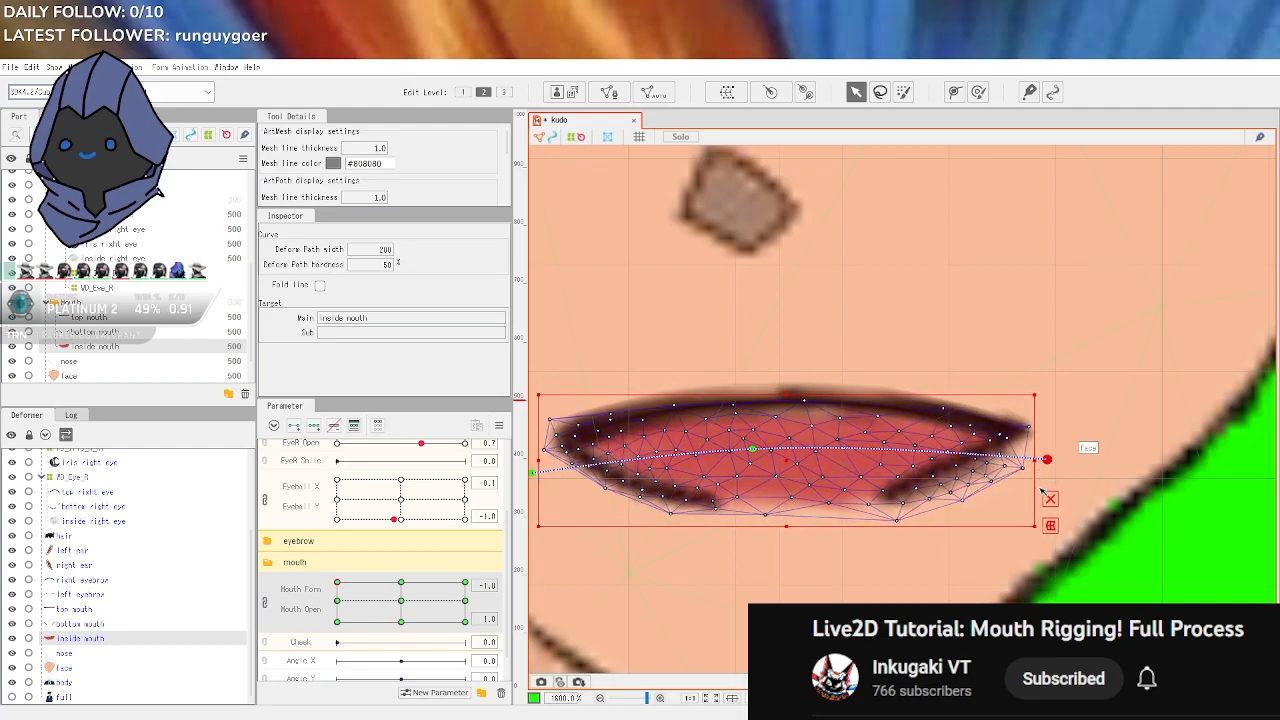
drag(788, 395, 788, 383)
scroll(770, 457, down, 2)
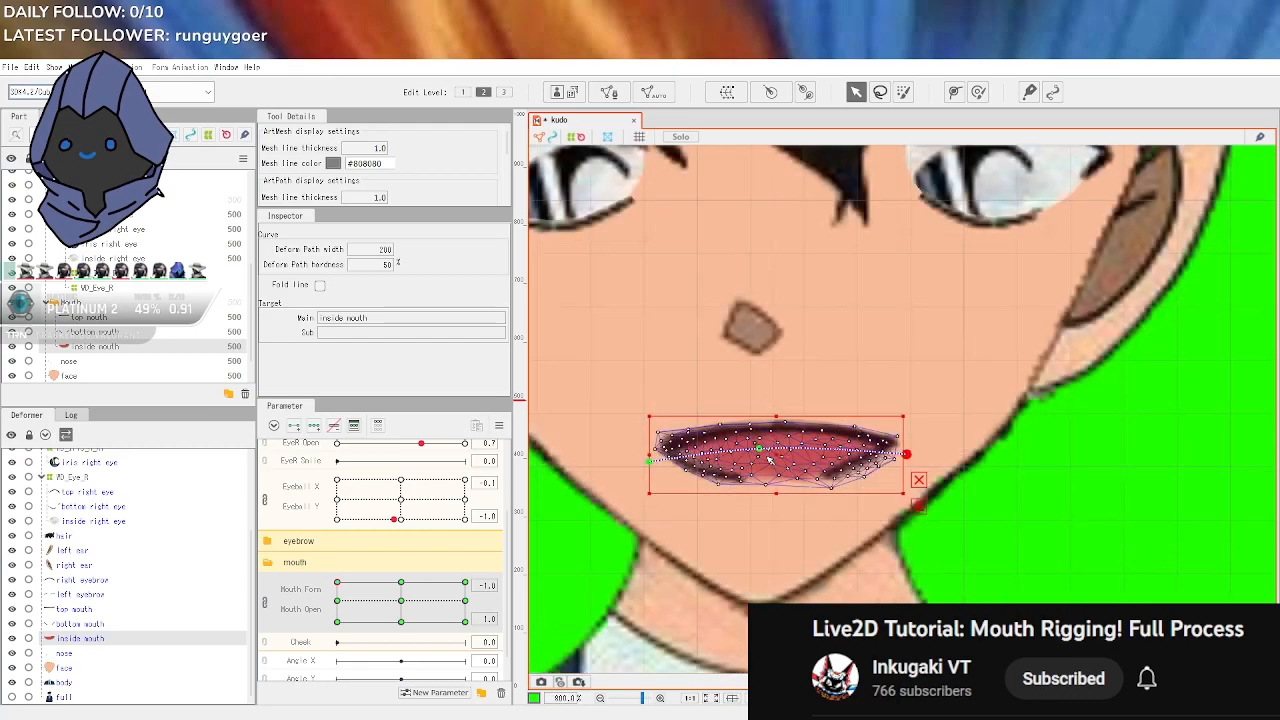
scroll(630, 455, up, 2)
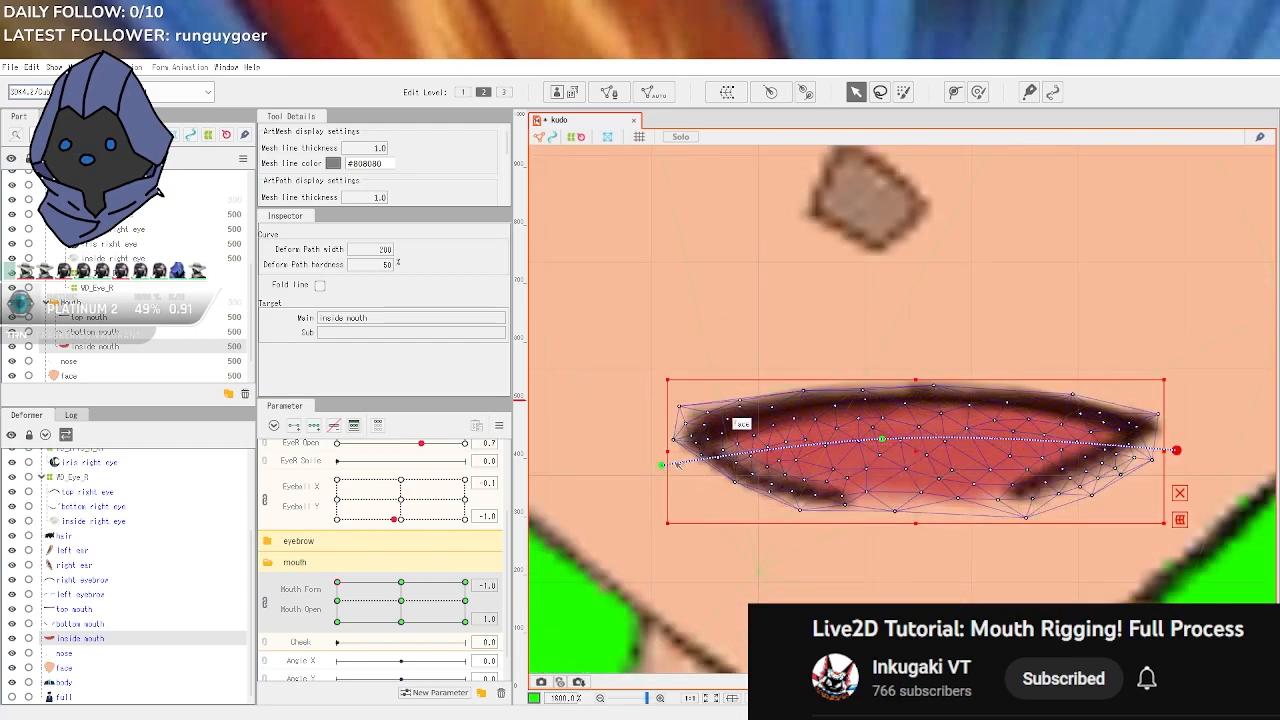
drag(659, 468, 675, 480)
scroll(985, 587, down, 2)
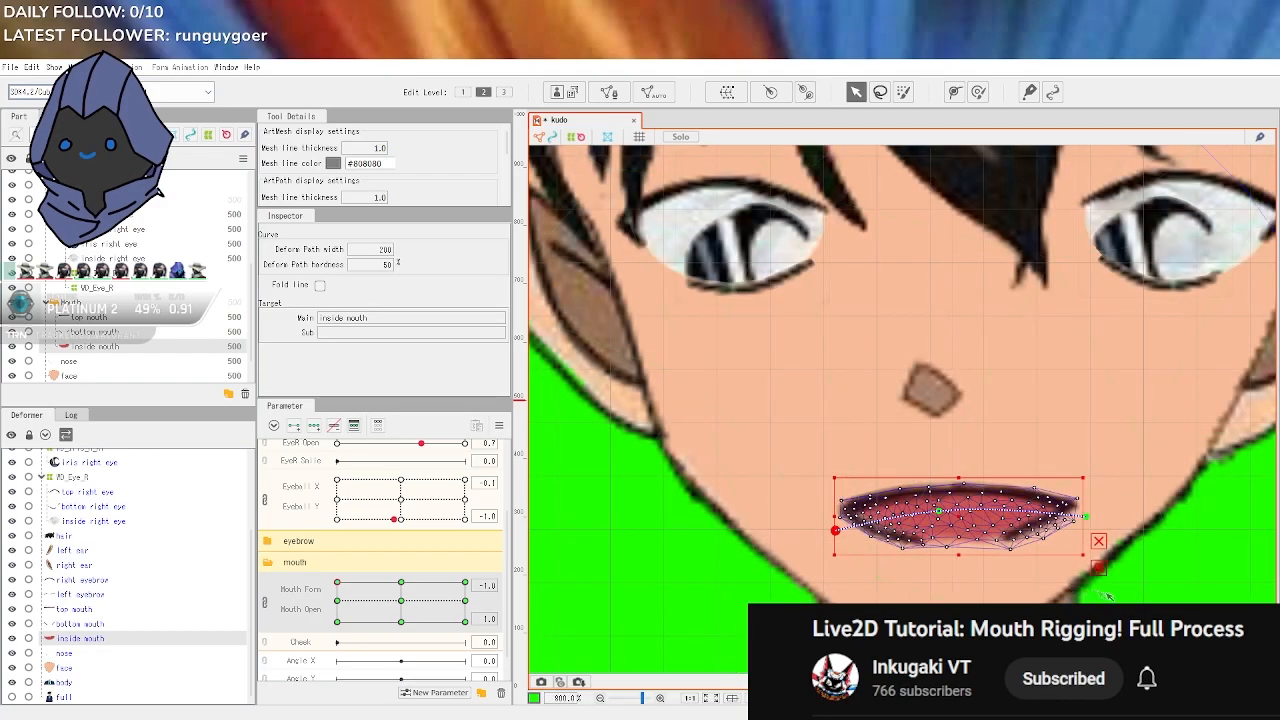
click(1095, 594)
Set Mouth Form to 1.0 at Mouth Open 1.0, then raise and spread the top mouth's corners into a wider open smile
drag(1237, 614, 1090, 558)
scroll(1138, 553, down, 2)
drag(337, 583, 566, 518)
scroll(883, 527, up, 2)
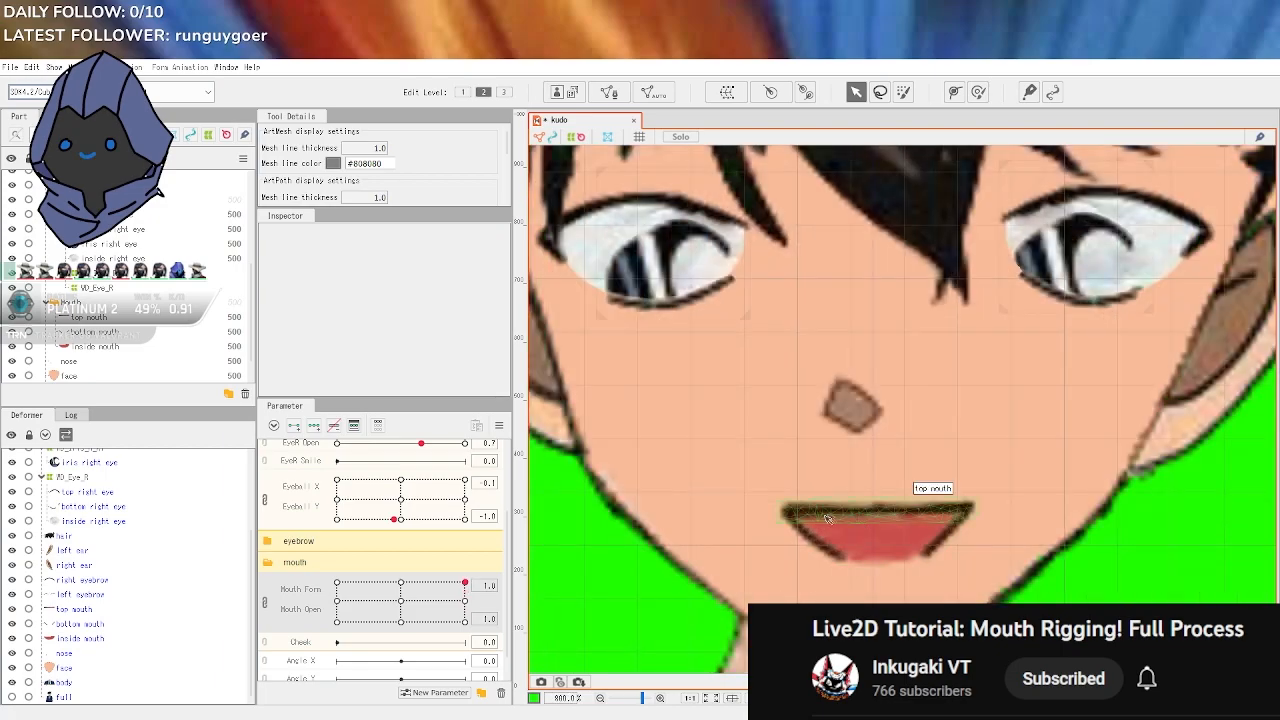
click(810, 515)
drag(767, 501, 762, 496)
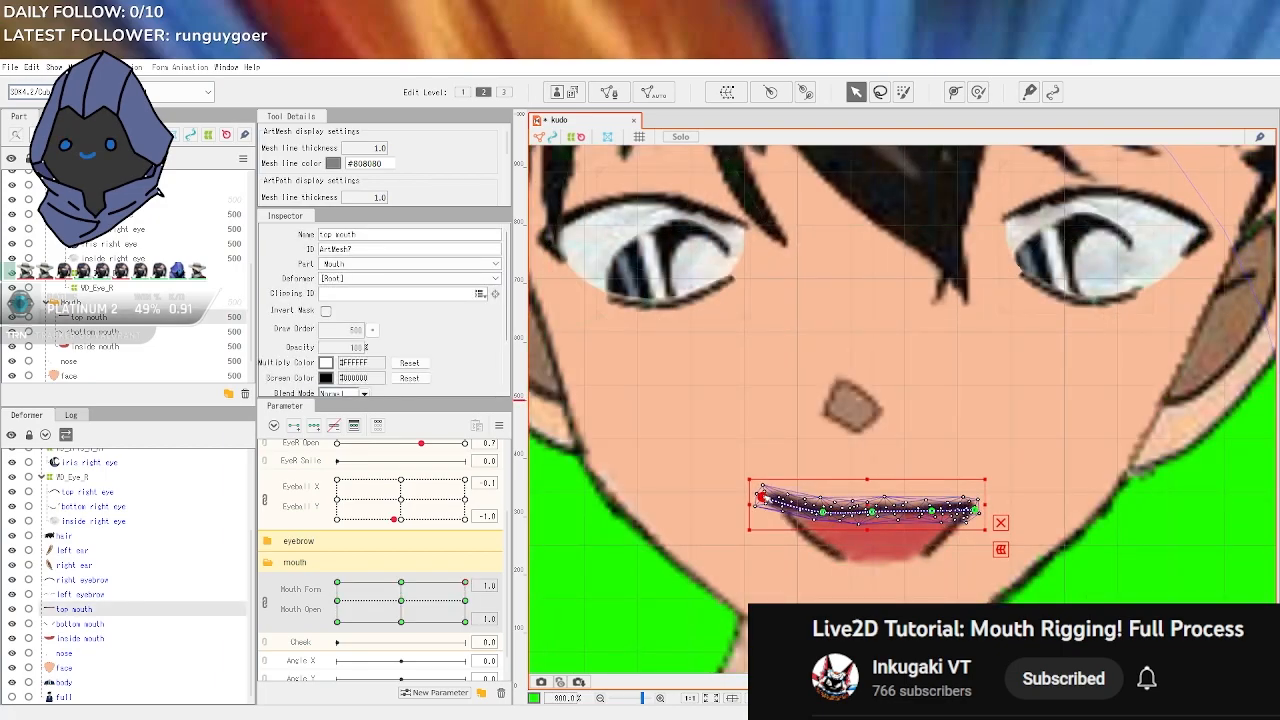
drag(975, 510, 988, 489)
drag(873, 511, 864, 482)
Move both corners of the bottom mouth up and out to meet the top lip's raised corners in the open smile
scroll(876, 510, up, 2)
click(706, 521)
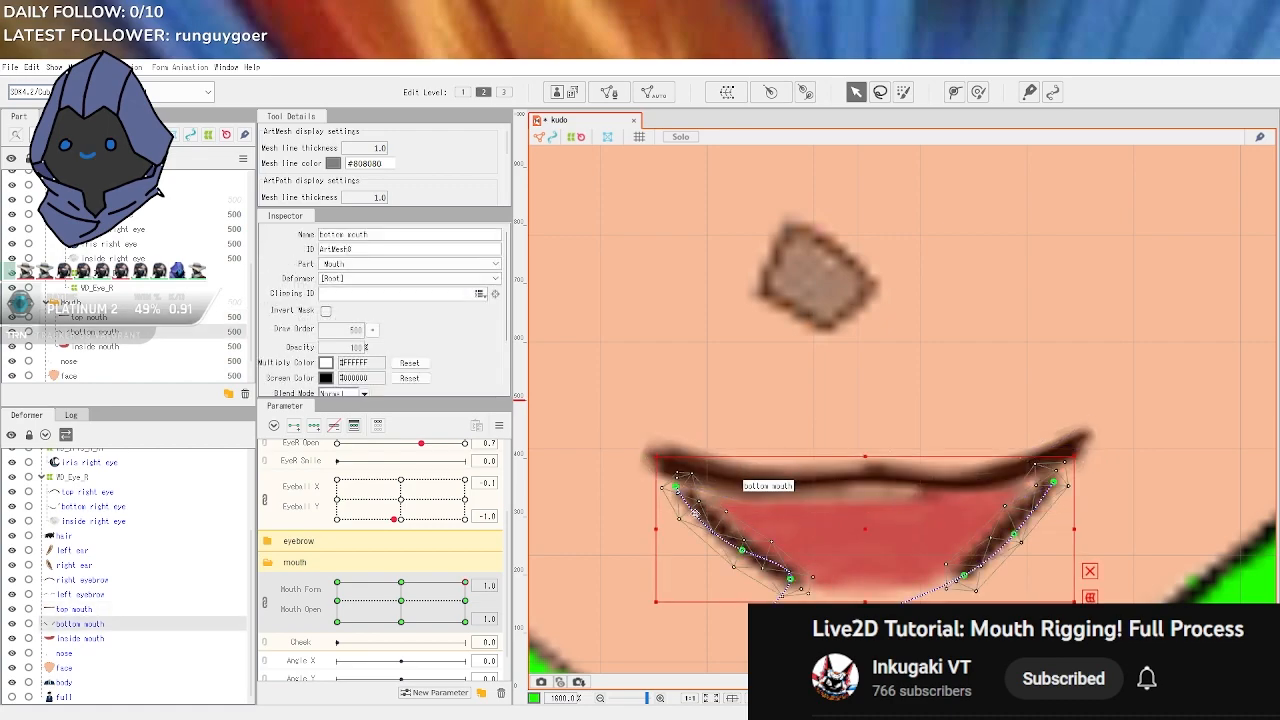
click(651, 463)
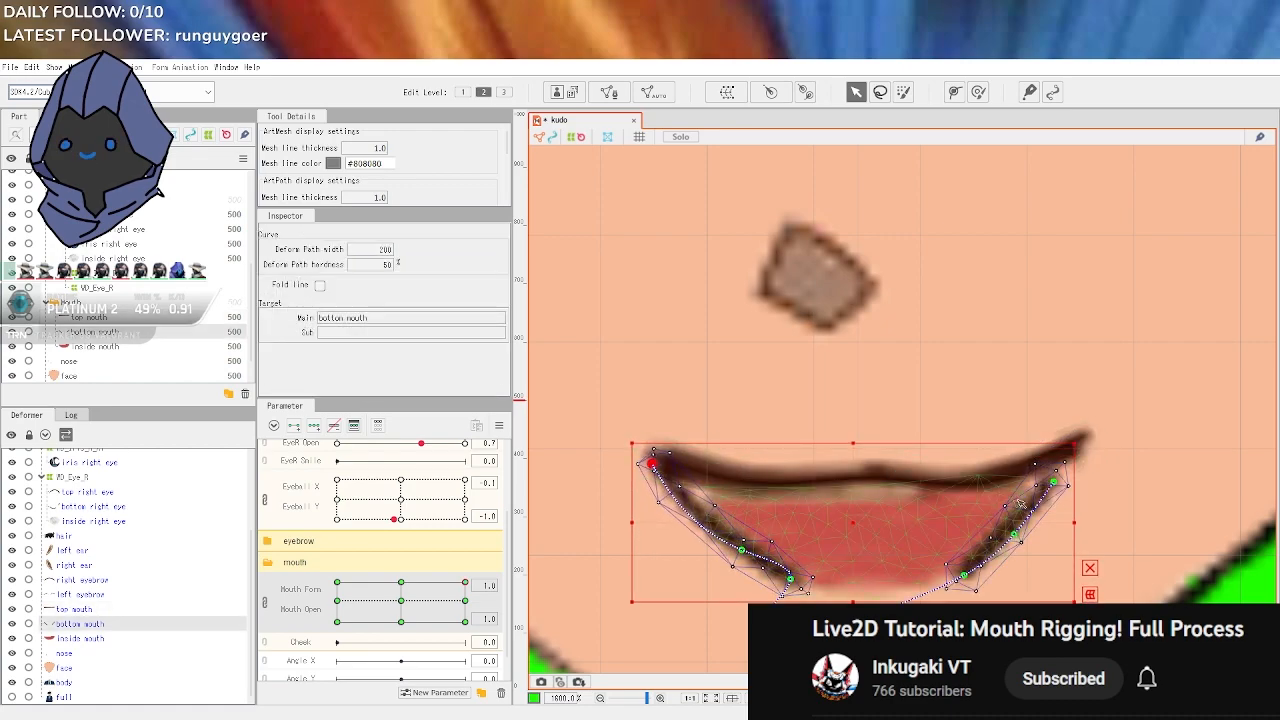
drag(1064, 465, 1080, 455)
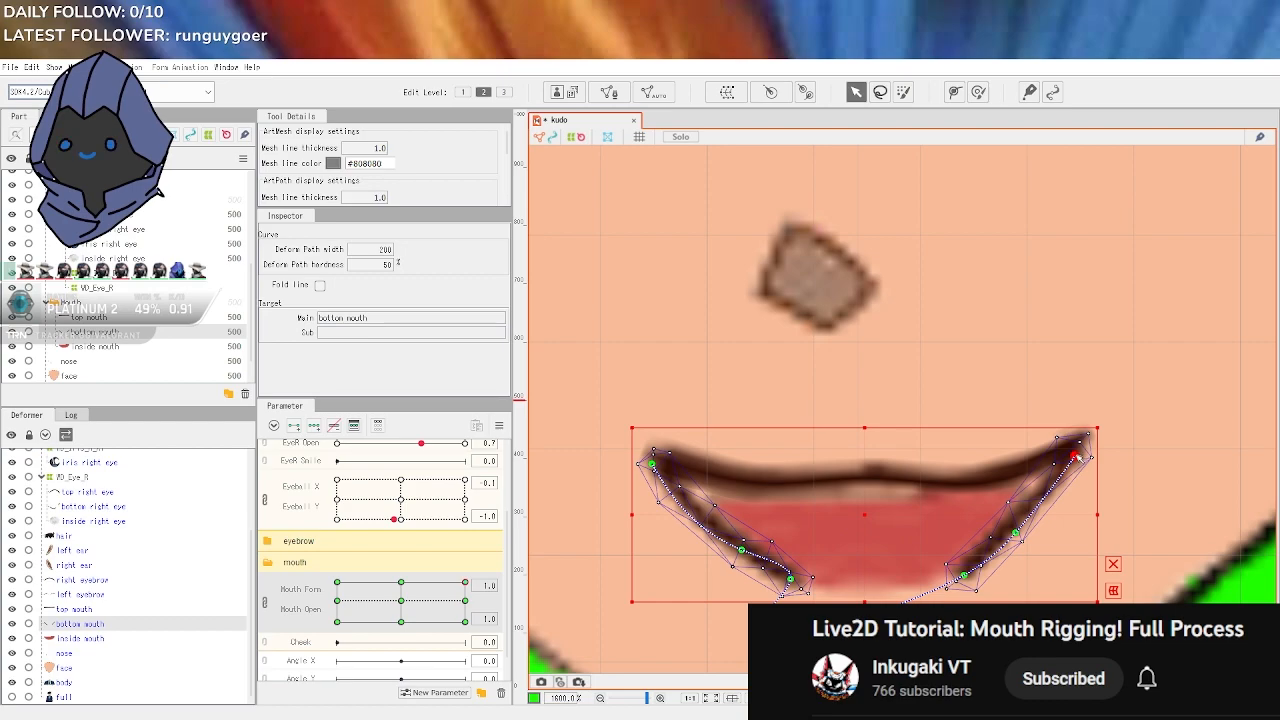
Pull both ends of the inside mouth up and outward to fill the widened open smile outline
click(686, 530)
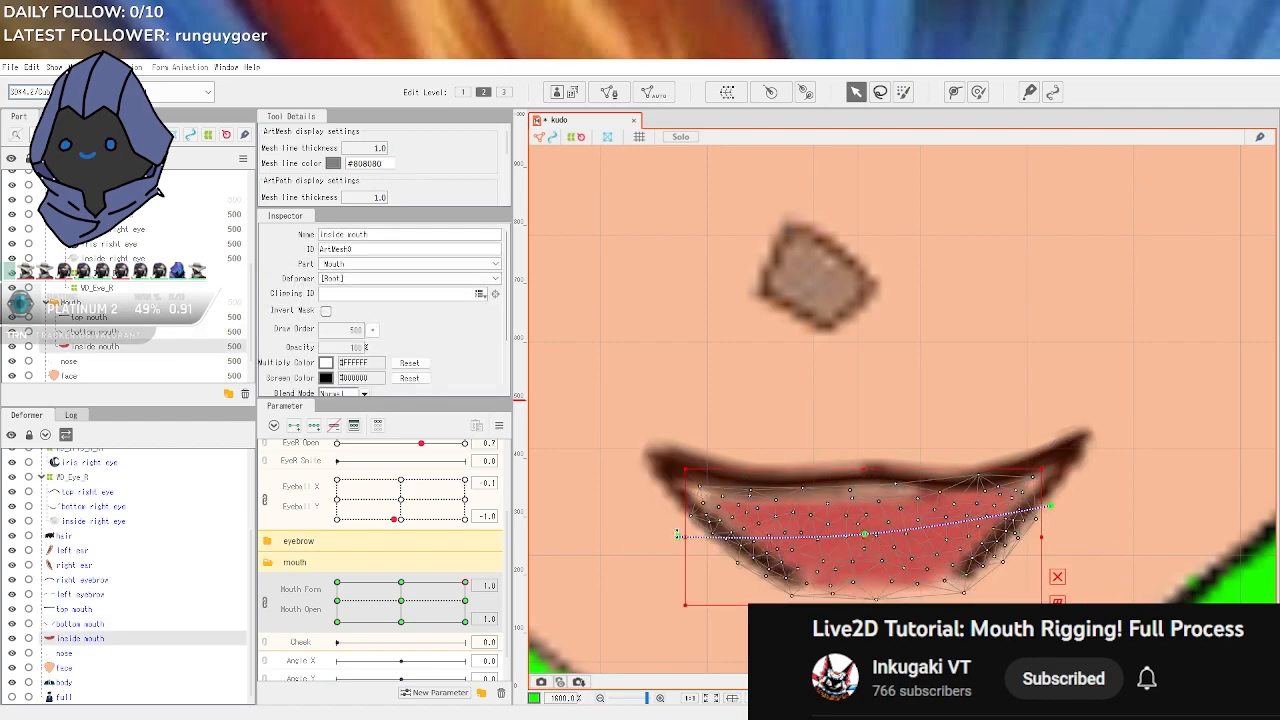
drag(670, 537, 622, 495)
click(1050, 506)
drag(1063, 507, 1088, 478)
drag(857, 448, 857, 430)
drag(632, 485, 627, 494)
drag(1076, 462, 1100, 465)
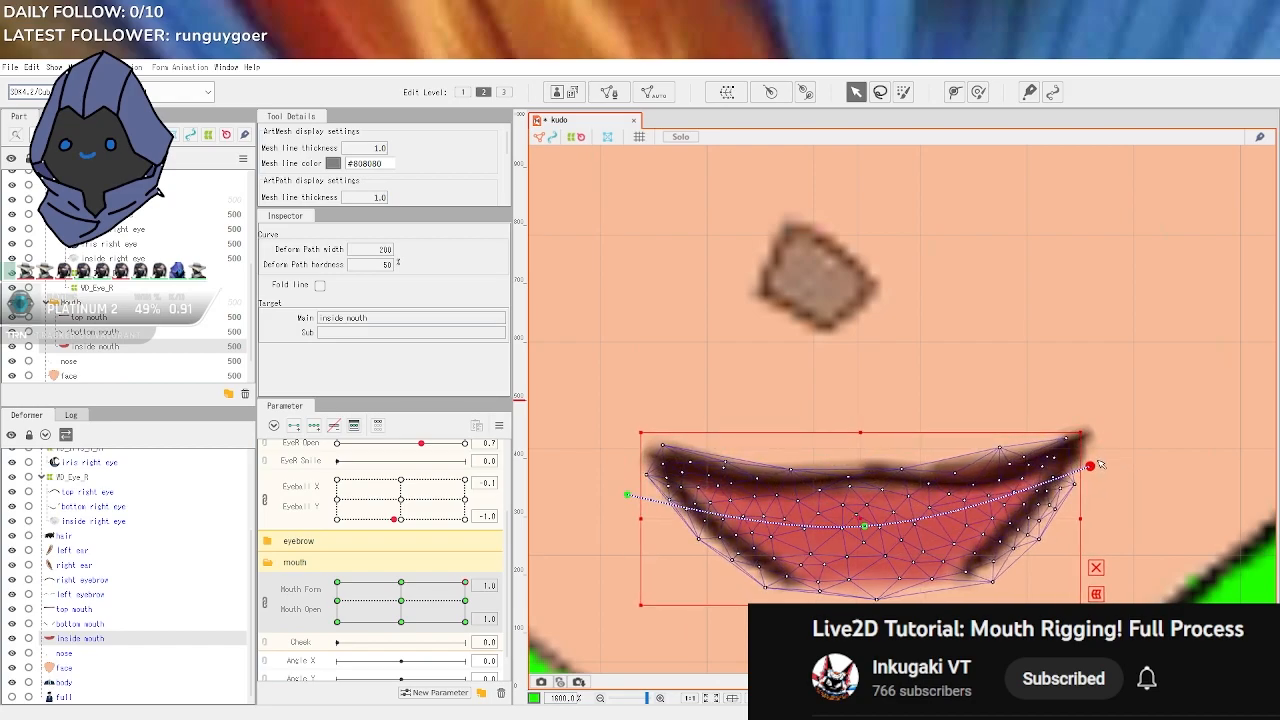
scroll(1122, 544, down, 2)
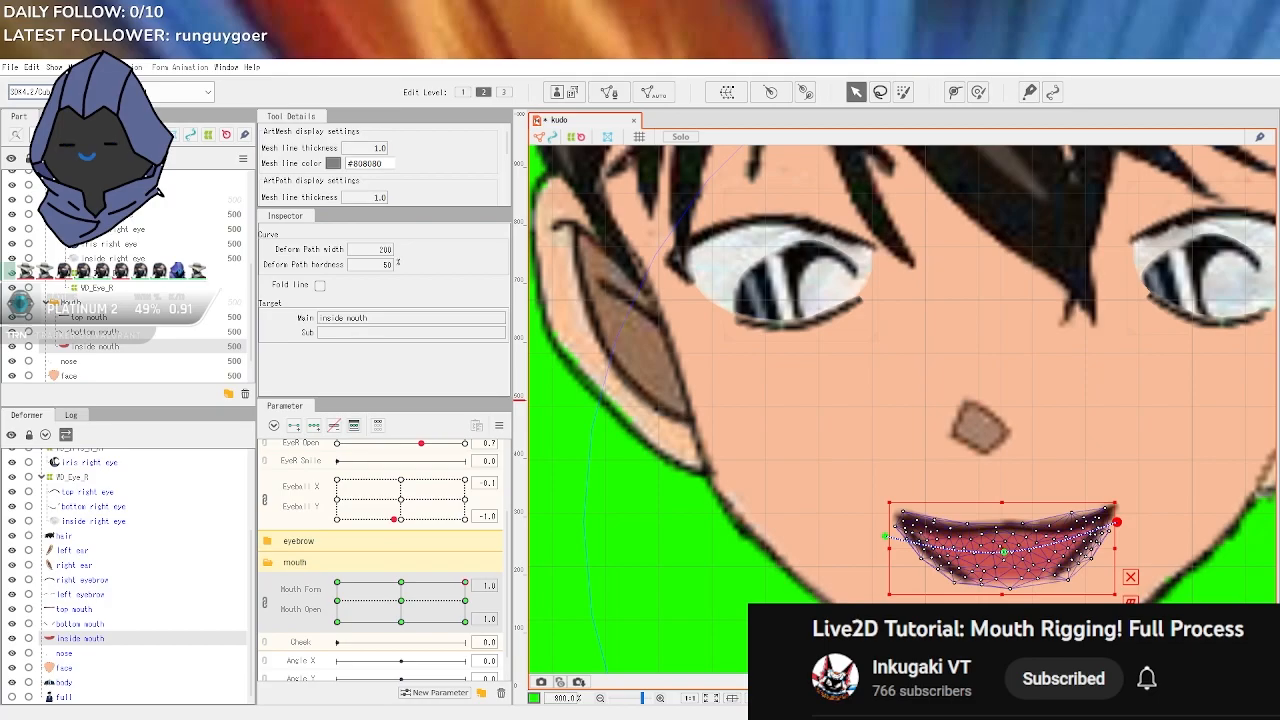
key(Escape)
Preview the mouth across the Mouth Form and Mouth Open range, ending on the neutral form at Mouth Open 1.0
scroll(946, 577, down, 4)
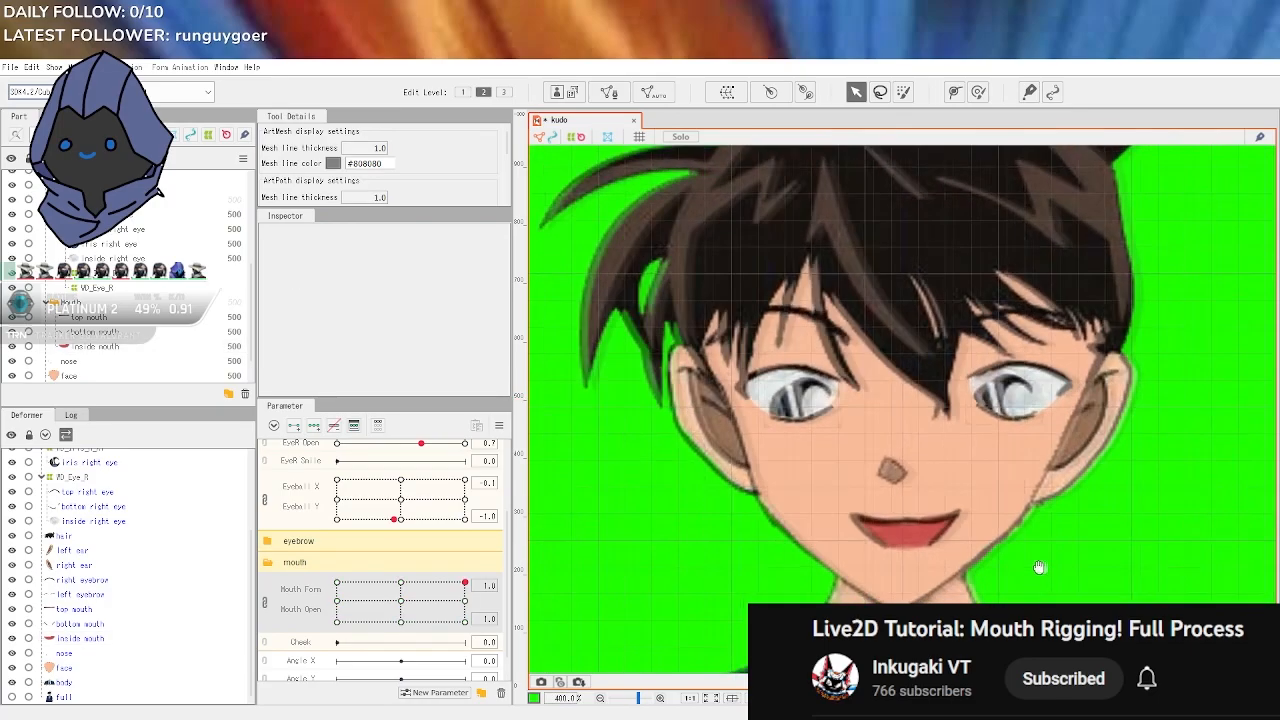
mouse_move(464, 582)
mouse_down()
mouse_move(470, 620)
mouse_move(465, 577)
mouse_move(460, 592)
mouse_move(339, 626)
mouse_move(337, 582)
mouse_move(464, 582)
mouse_up()
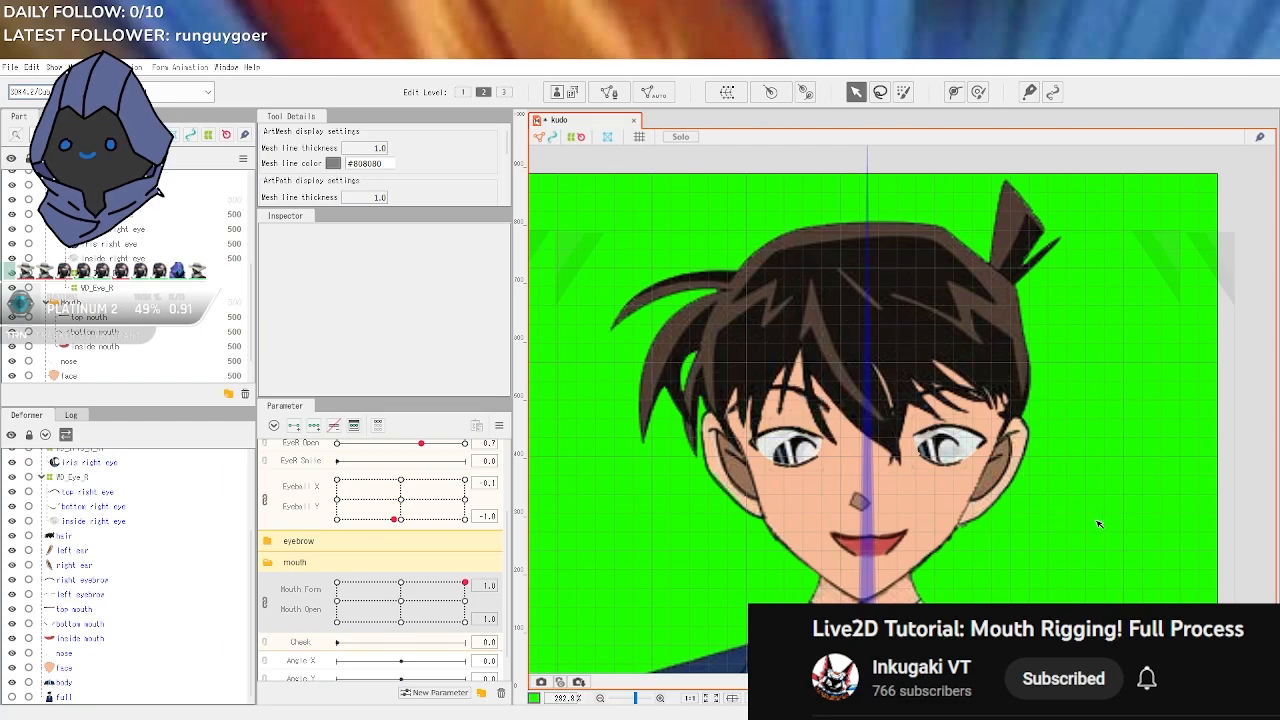
scroll(1090, 527, up, 3)
scroll(980, 530, down, 3)
click(401, 601)
drag(401, 601, 303, 574)
drag(401, 601, 403, 668)
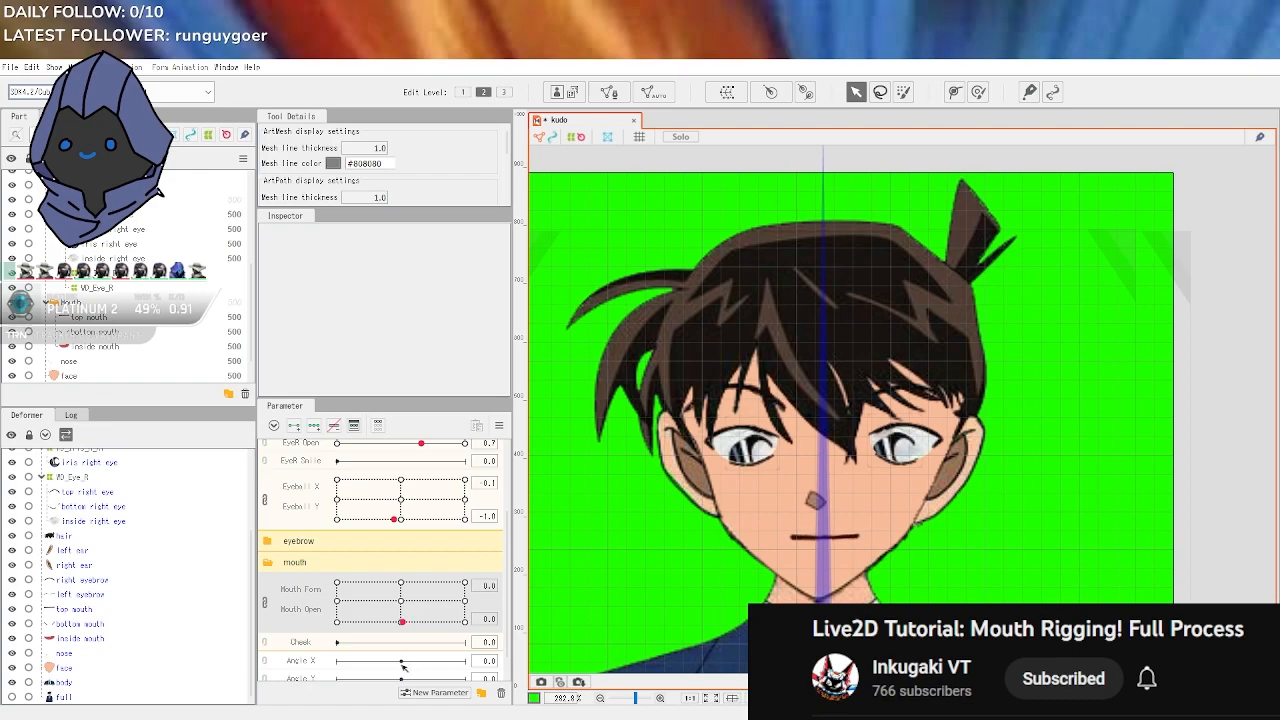
click(401, 583)
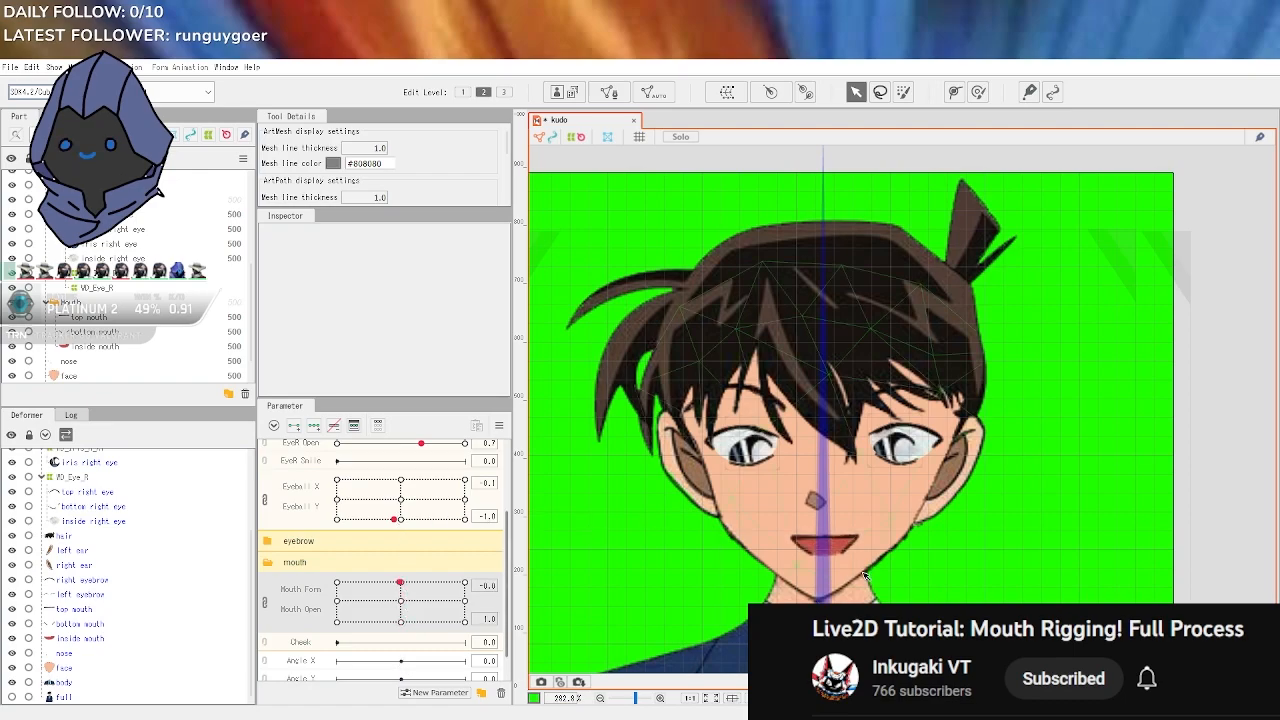
scroll(1028, 524, down, 1)
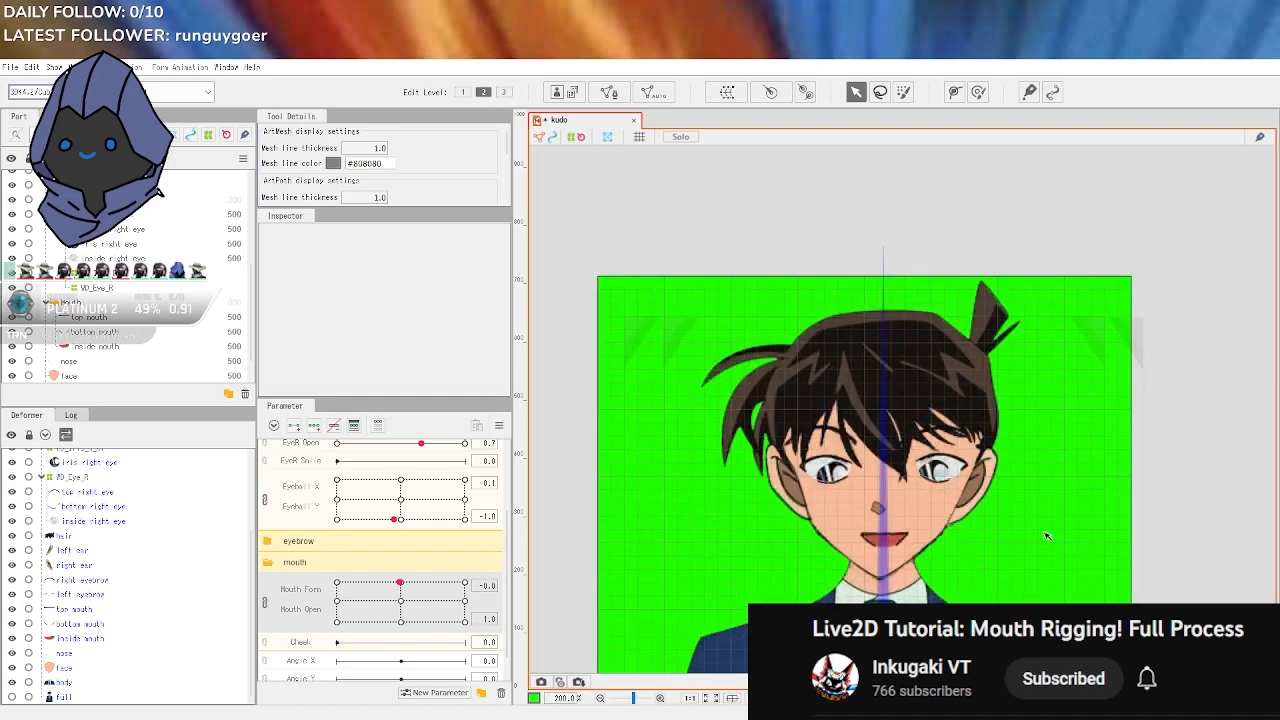
scroll(1036, 467, up, 1)
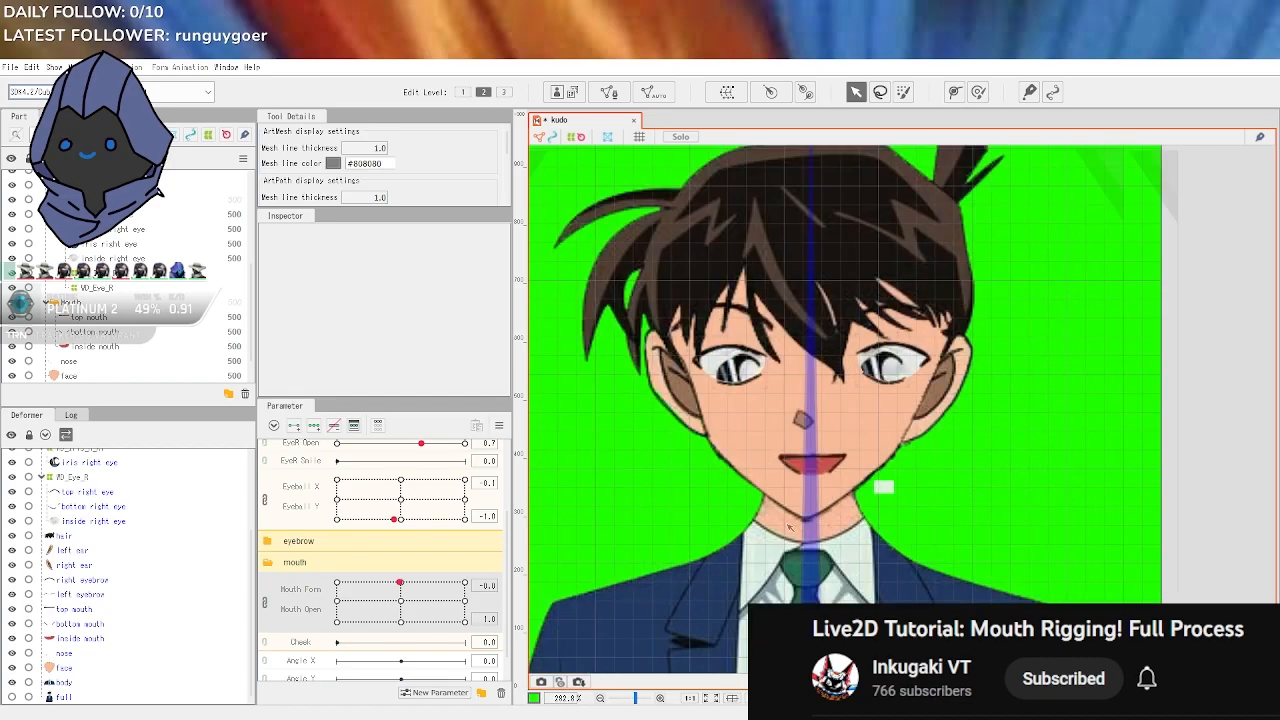
Center the eyeballs at 0.0, set EyeL Open and EyeR Open to 1.0, and save the model
click(401, 502)
drag(401, 502, 465, 496)
scroll(401, 499, up, 1)
click(465, 460)
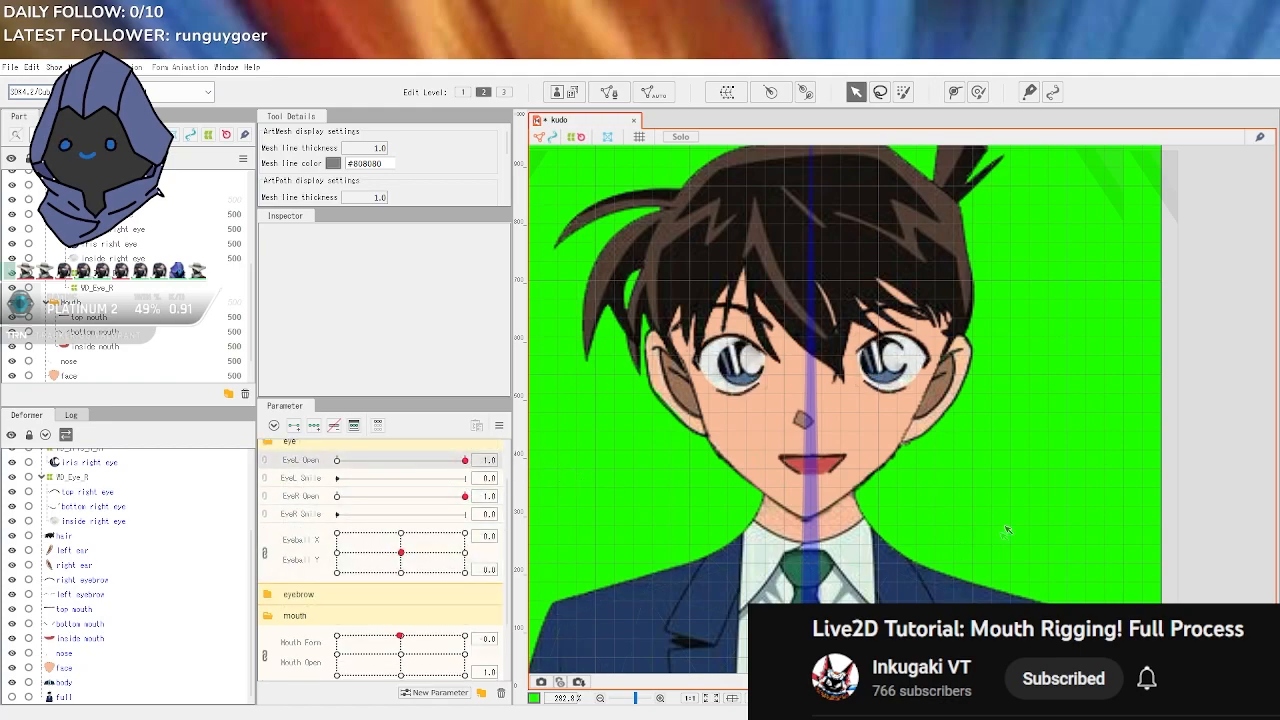
scroll(1028, 496, down, 2)
drag(1038, 479, 985, 467)
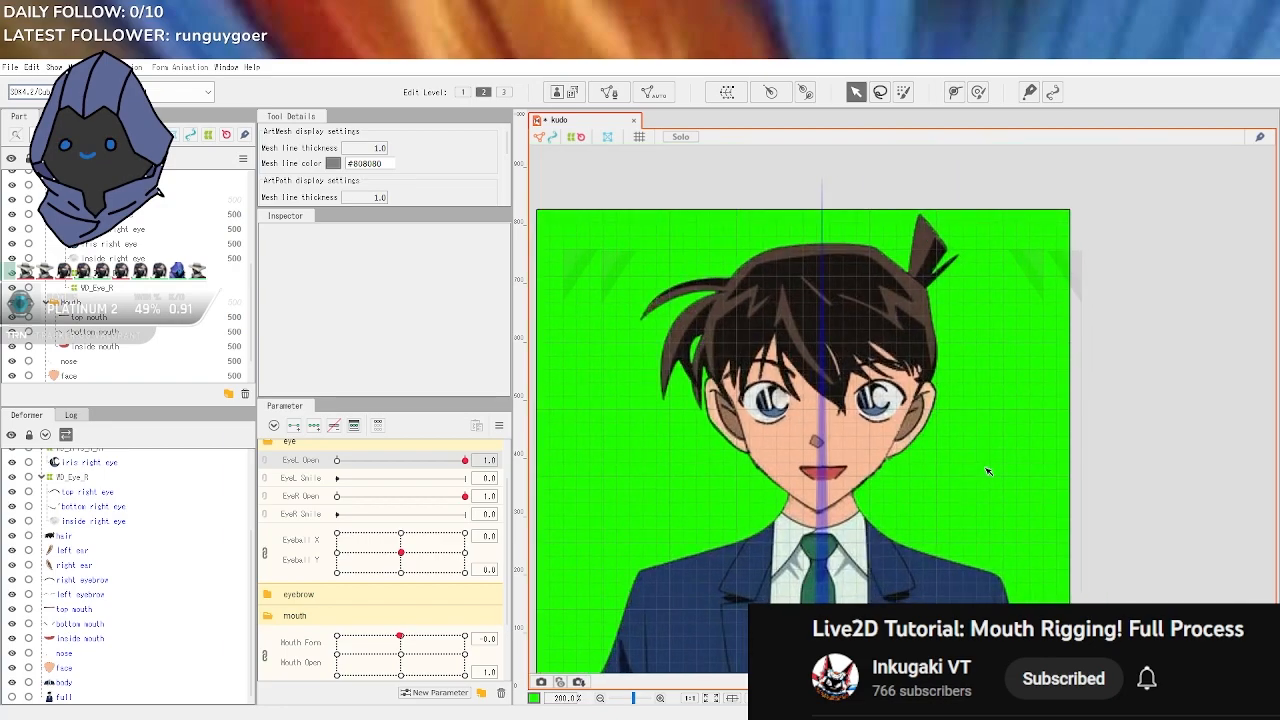
key(ctrl+s)
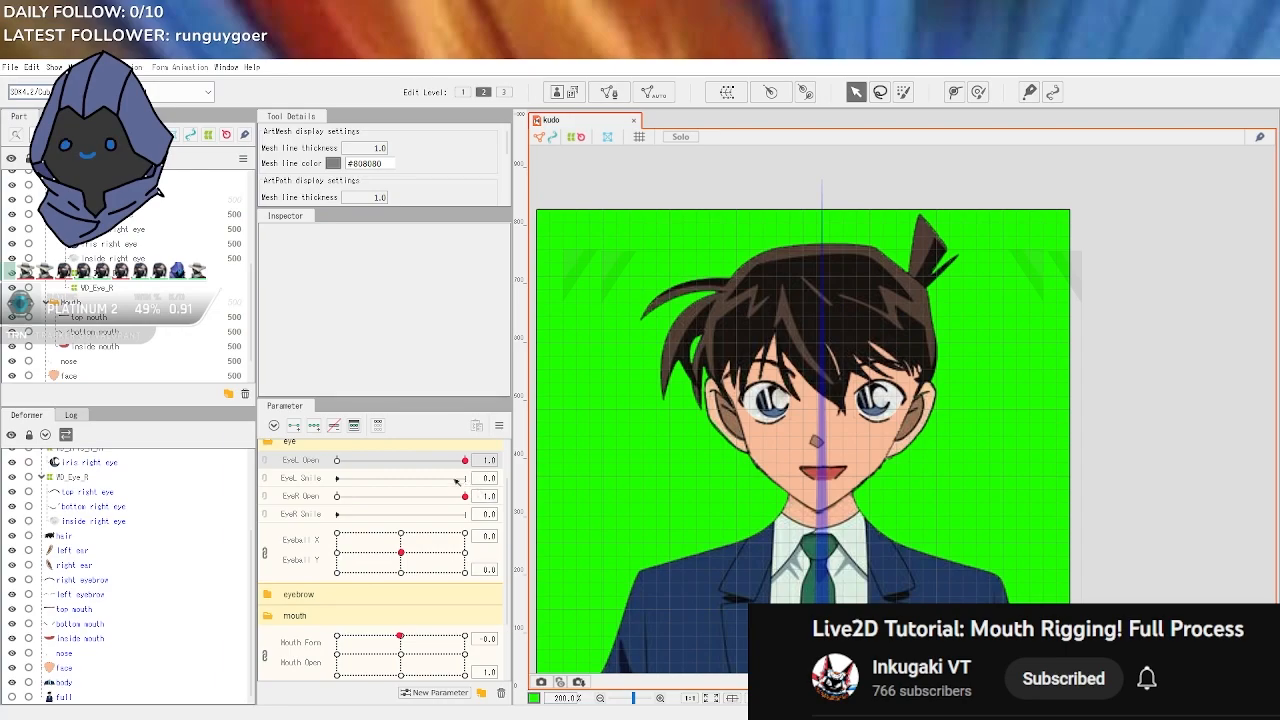
Preview the EyeR Open and Eyeball X/Y movement, returning the eyes to fully open and centered
mouse_move(465, 497)
mouse_down()
mouse_move(305, 497)
mouse_move(465, 497)
mouse_up()
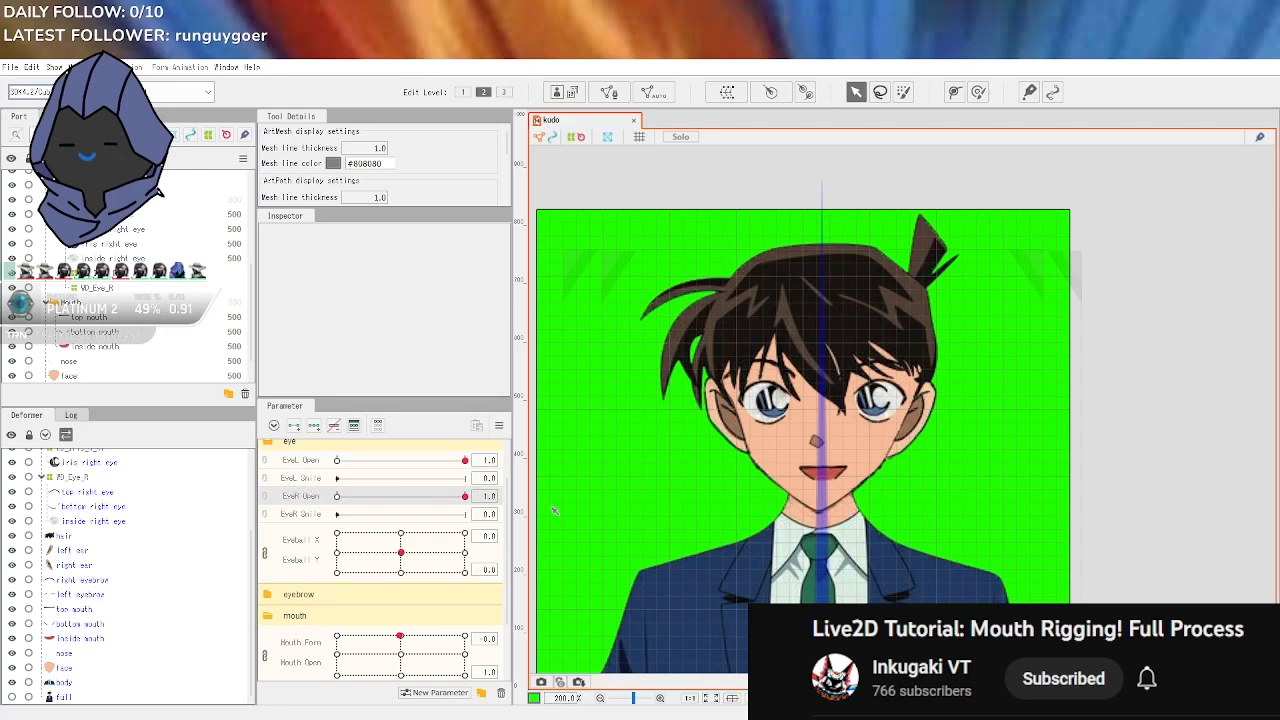
drag(400, 552, 401, 553)
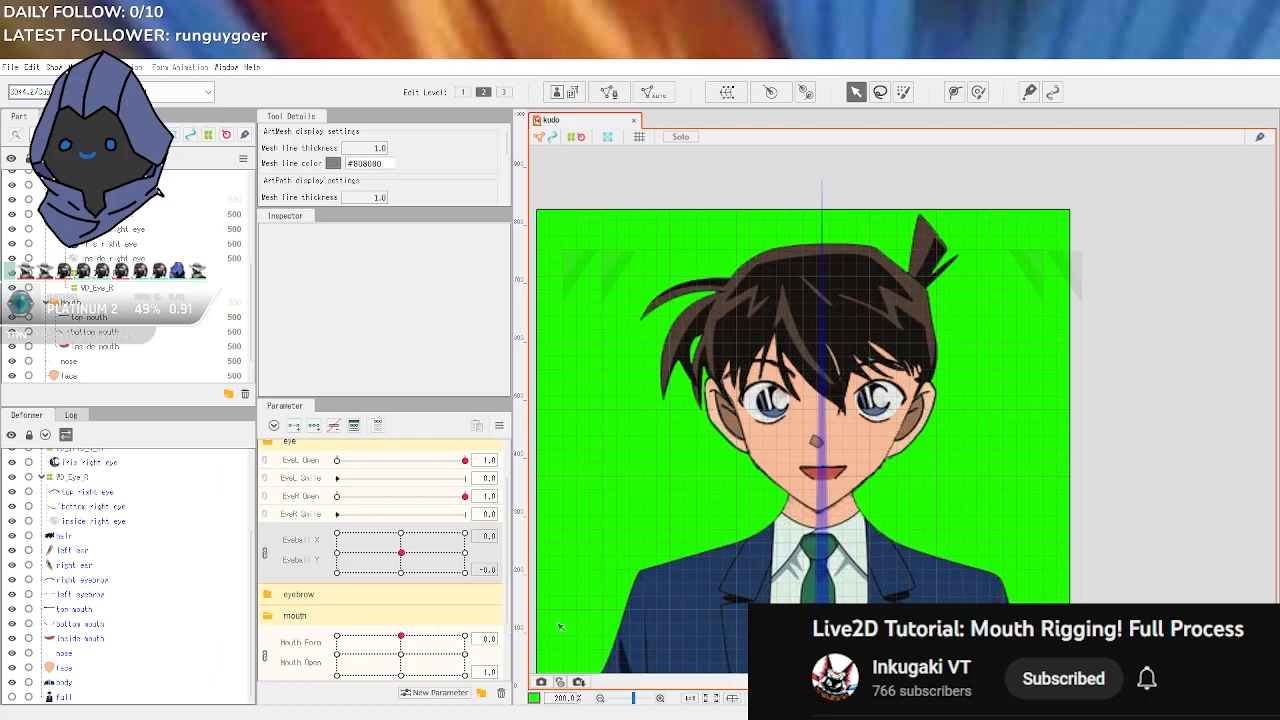
drag(1167, 527, 1197, 502)
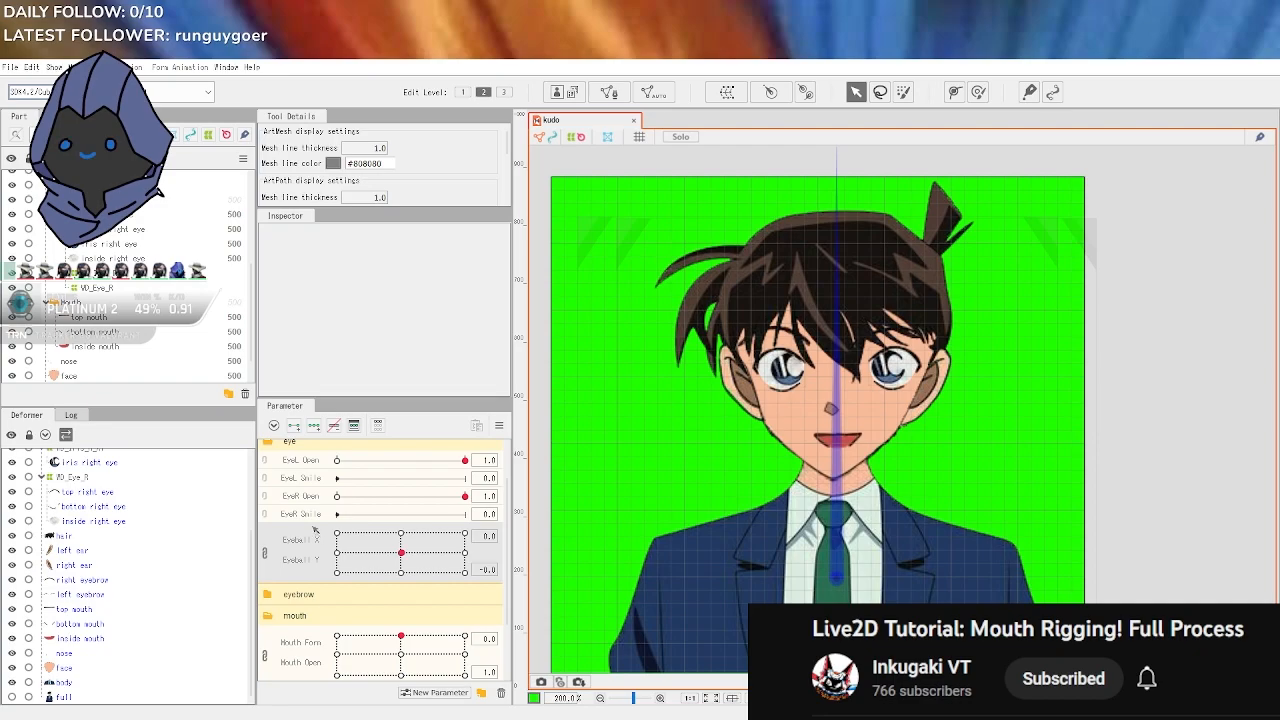
Expand the body parameter group and select the Breath parameter
scroll(316, 536, down, 2)
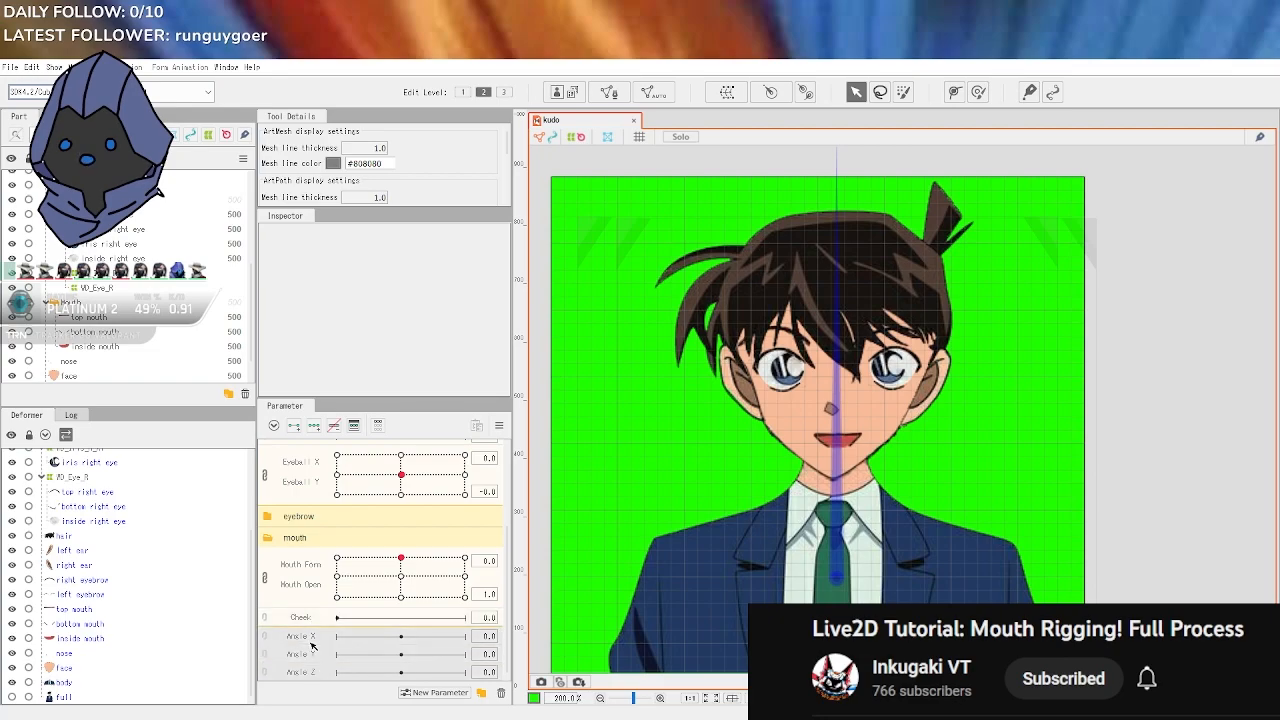
scroll(315, 481, up, 3)
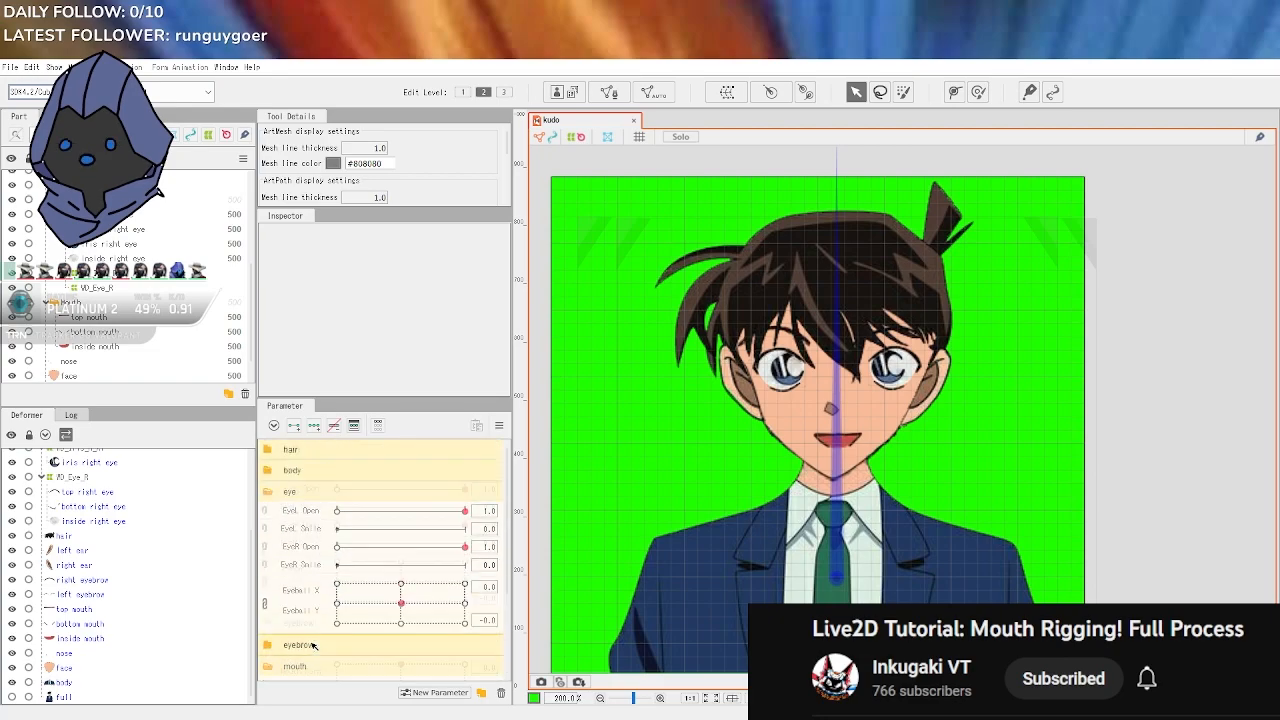
click(306, 477)
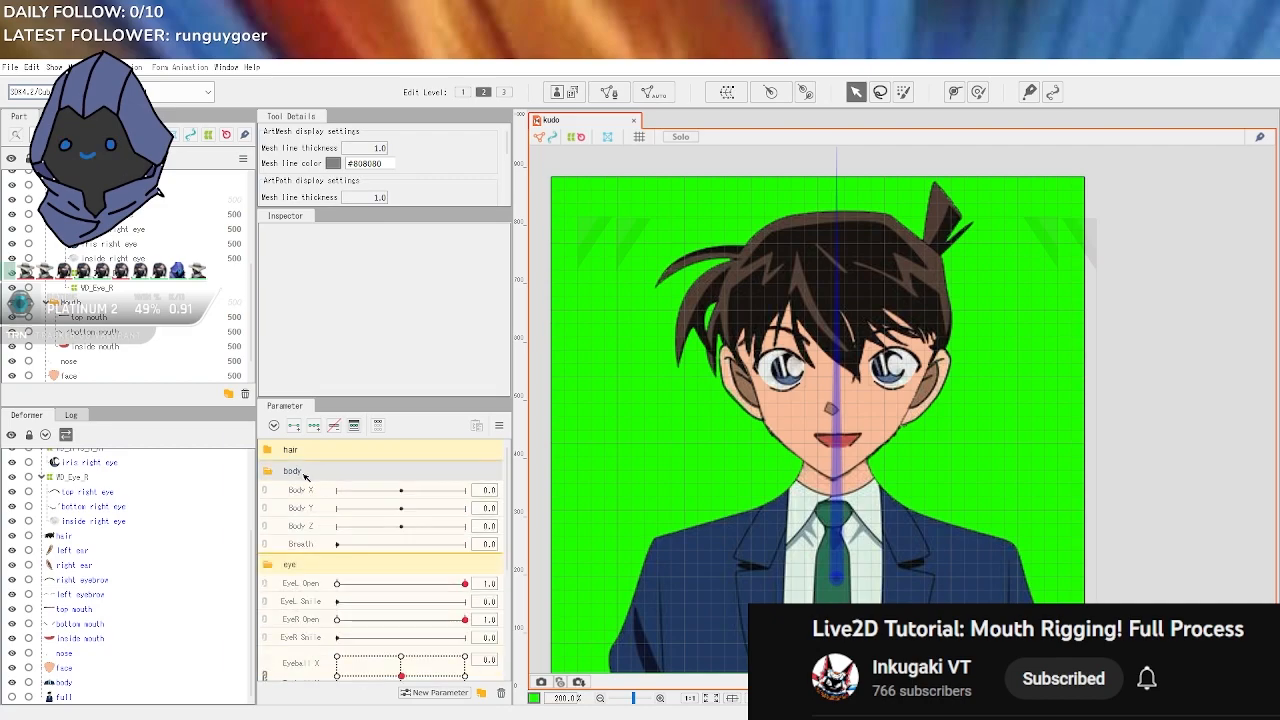
click(311, 546)
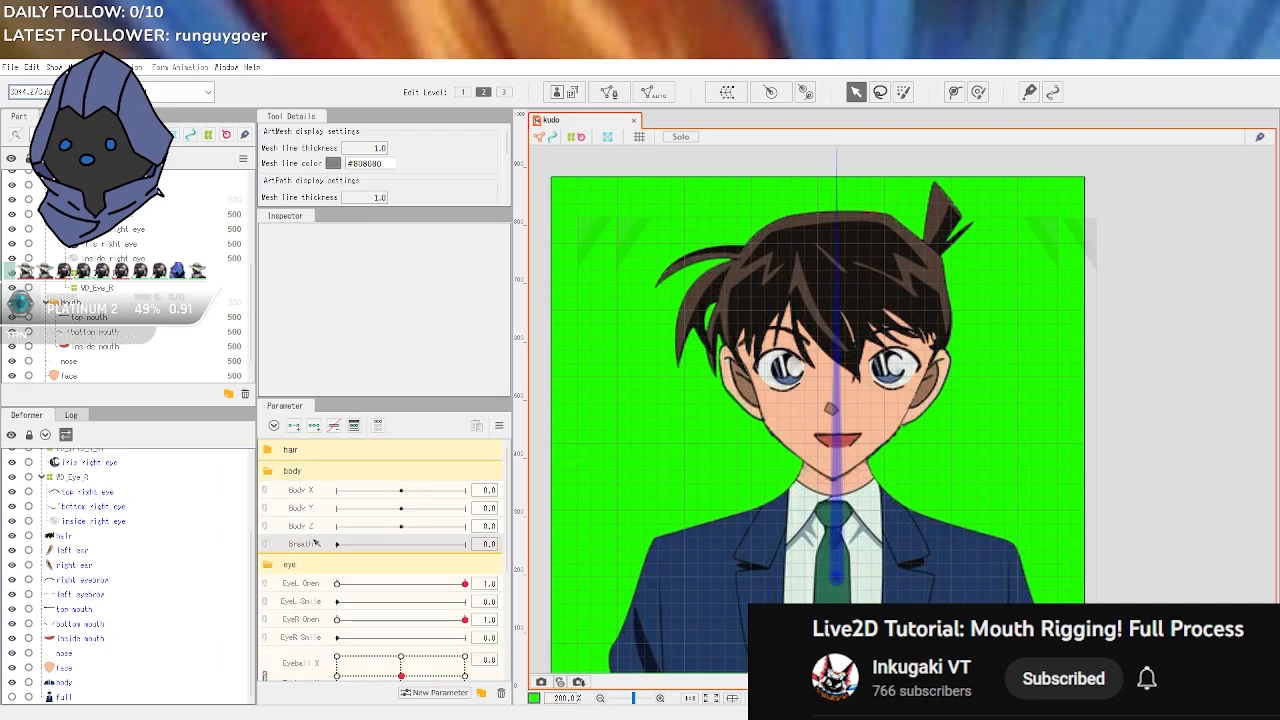
Expand the hair parameter group and look through the body, eye and mouth parameters
click(308, 452)
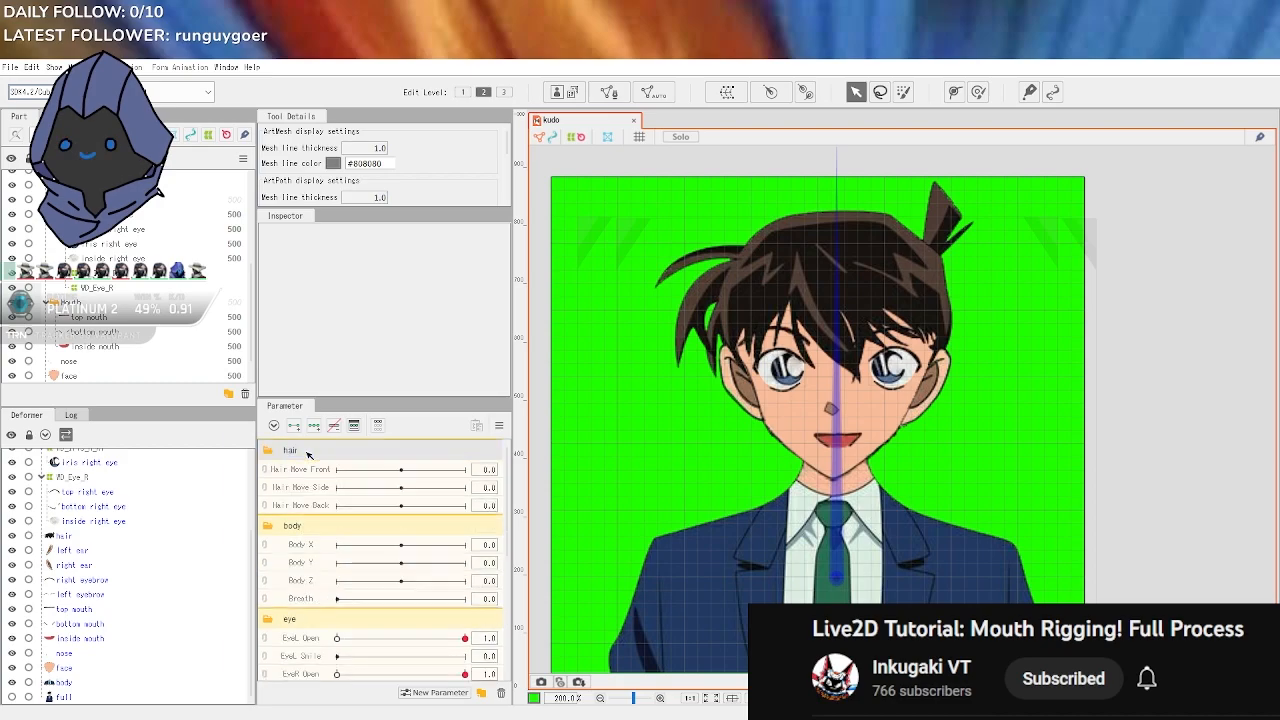
click(313, 546)
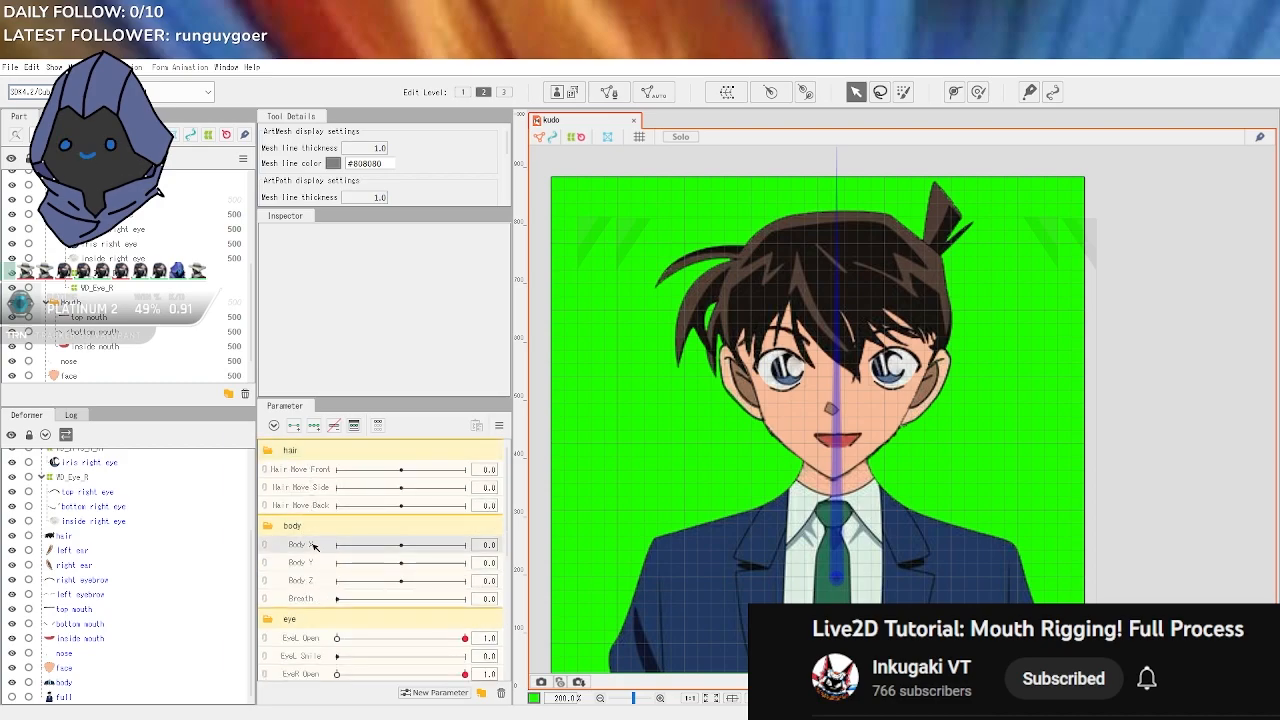
scroll(313, 546, down, 8)
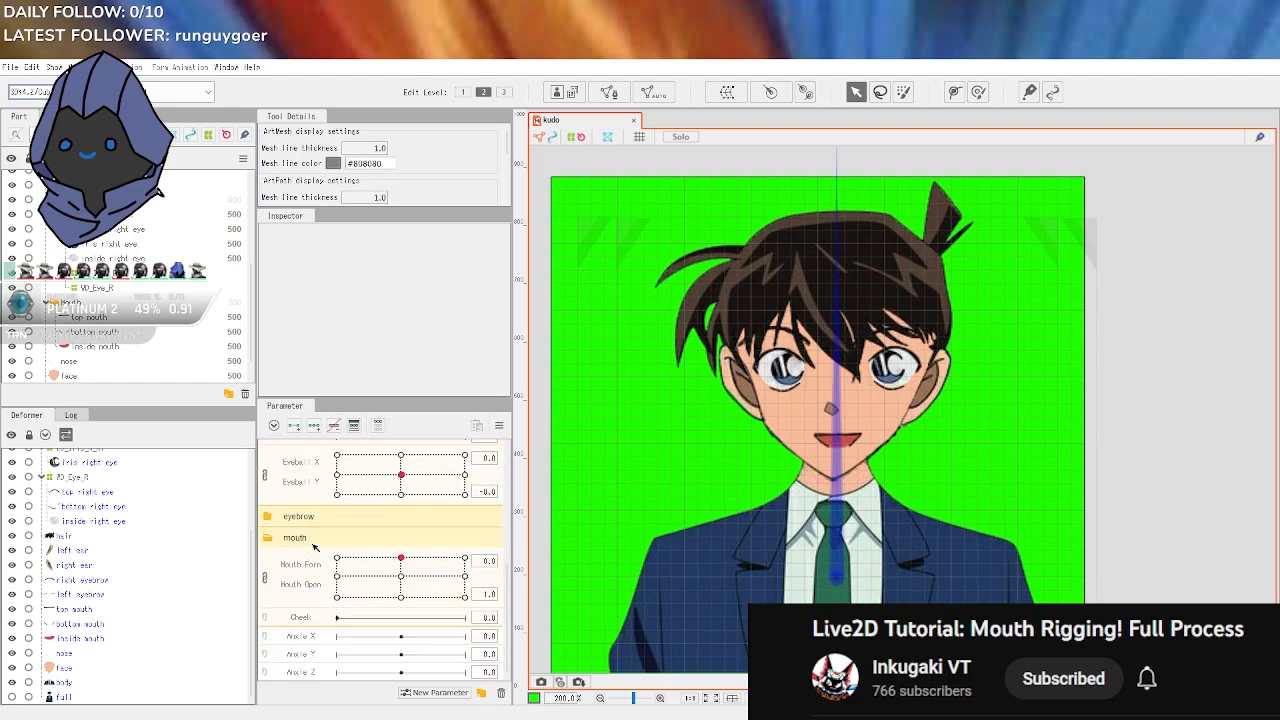
scroll(314, 547, up, 8)
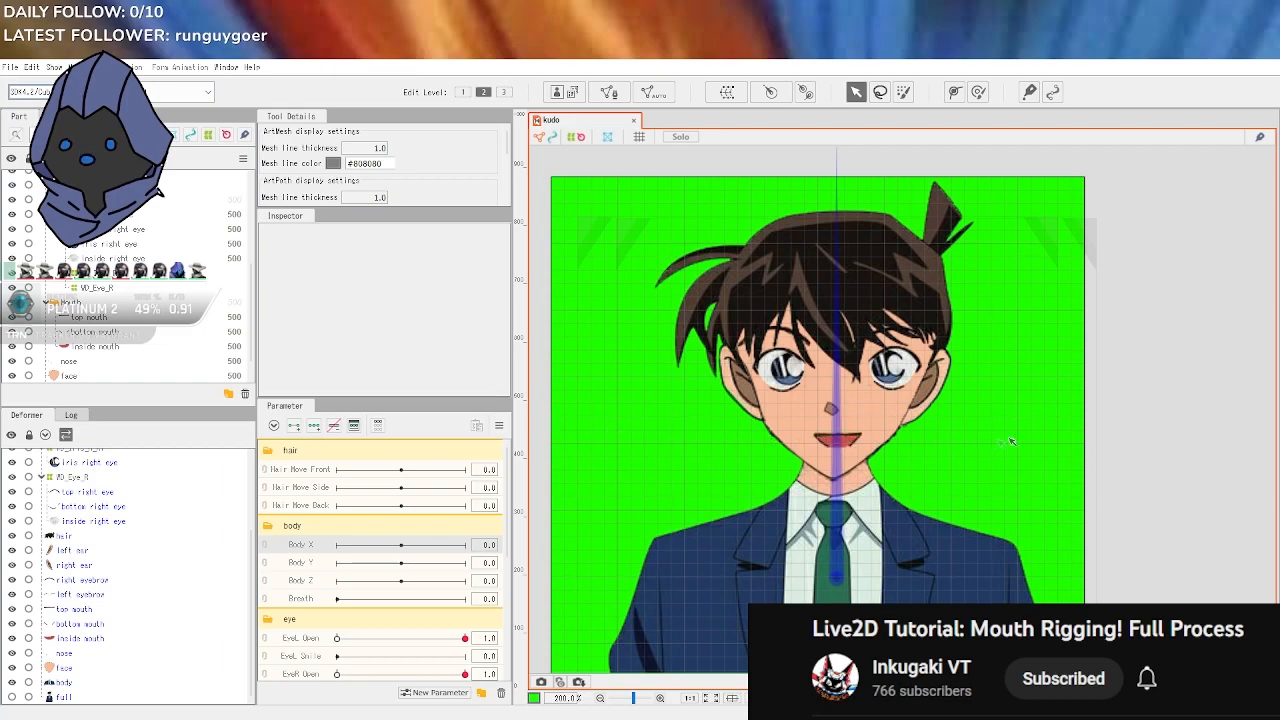
drag(1134, 397, 1154, 414)
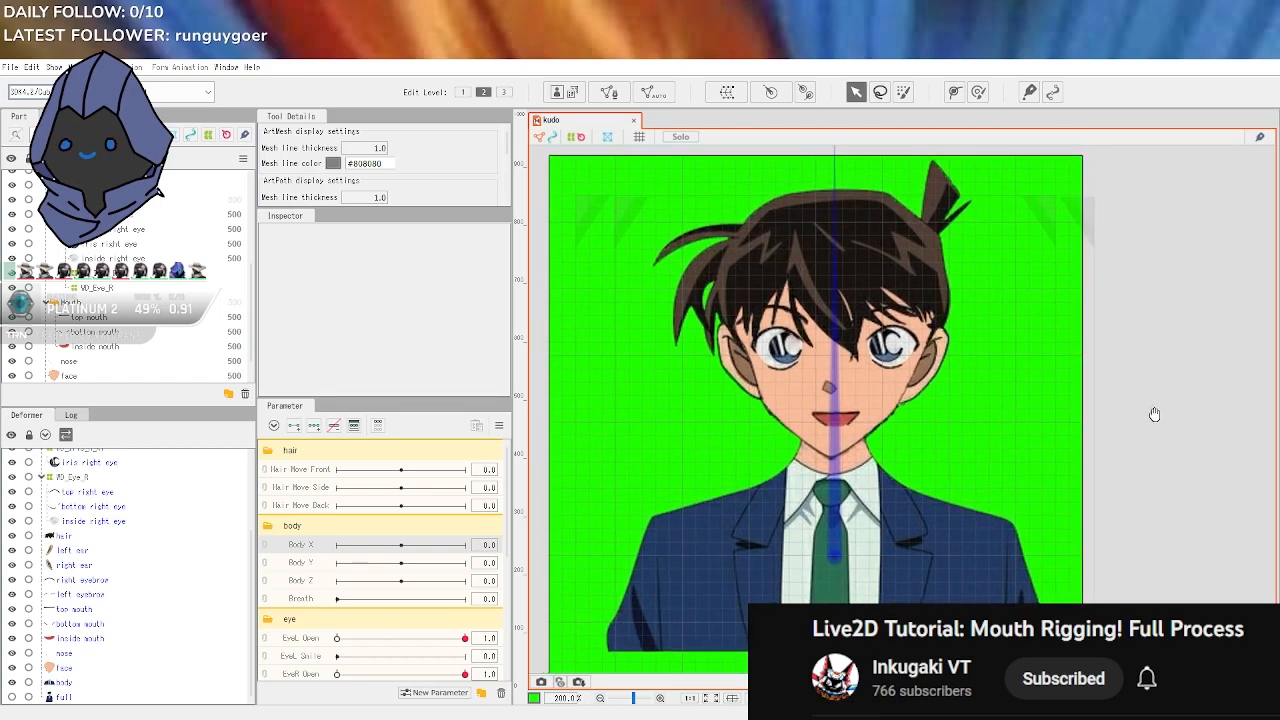
Preview a smiling wink with EyeL Open at 0.0, Mouth Form at 1.0 and Mouth Open at 0.0
scroll(420, 538, down, 3)
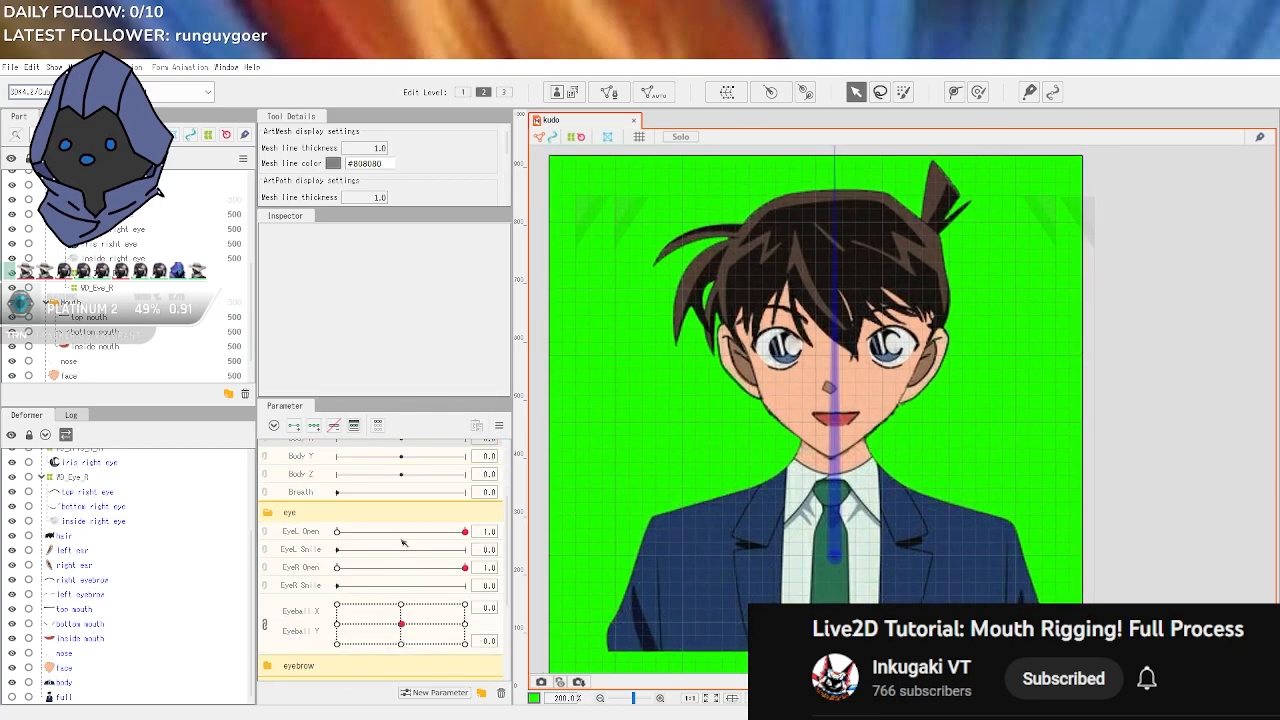
drag(396, 536, 322, 545)
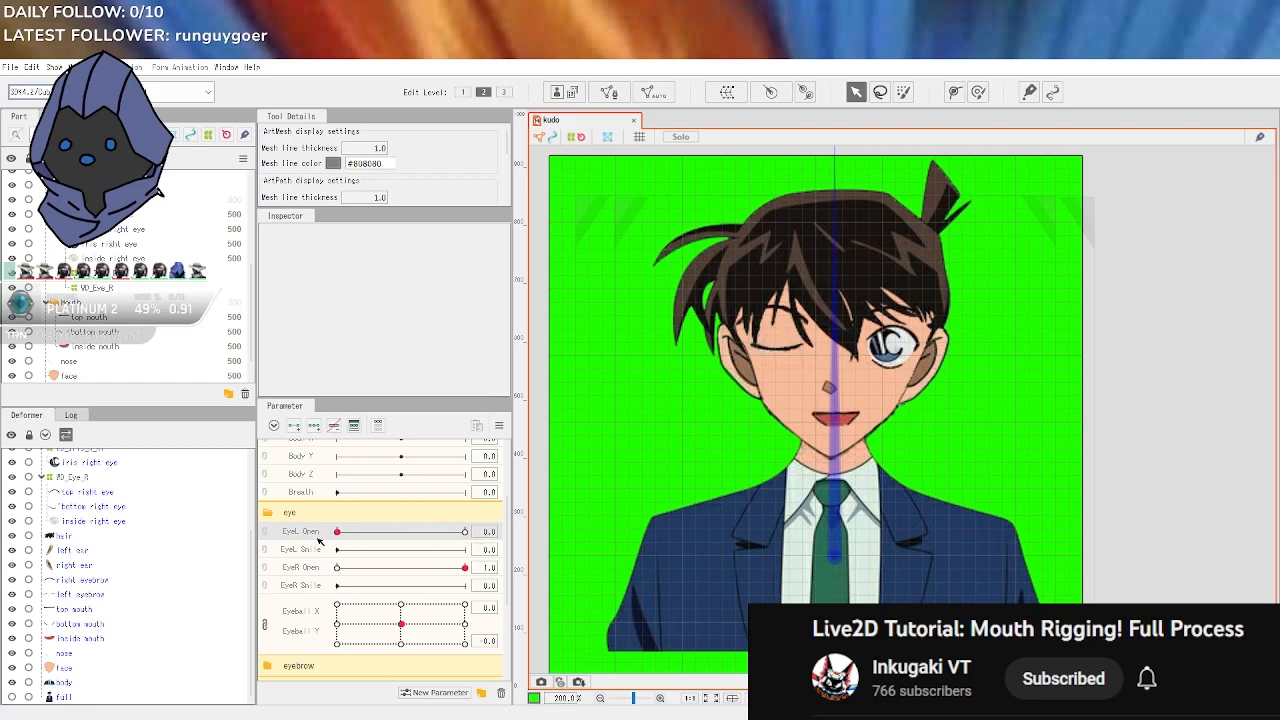
drag(402, 624, 466, 601)
scroll(401, 624, down, 3)
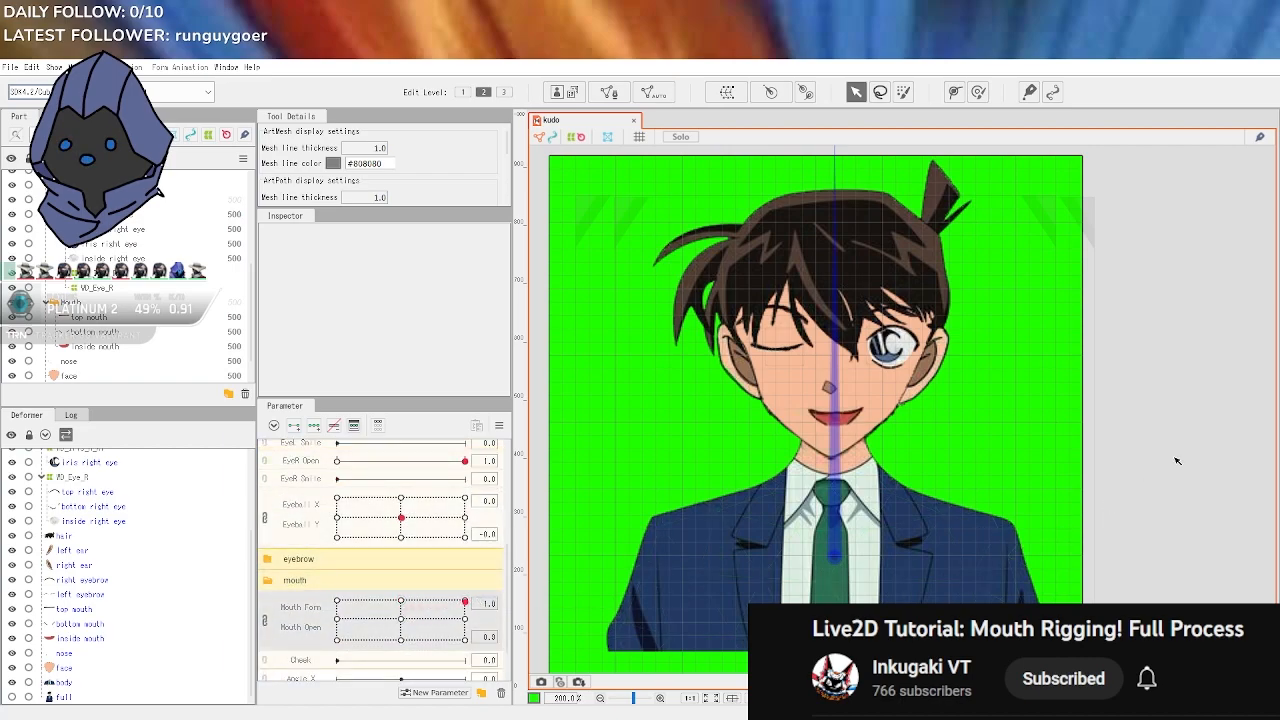
scroll(1134, 437, up, 3)
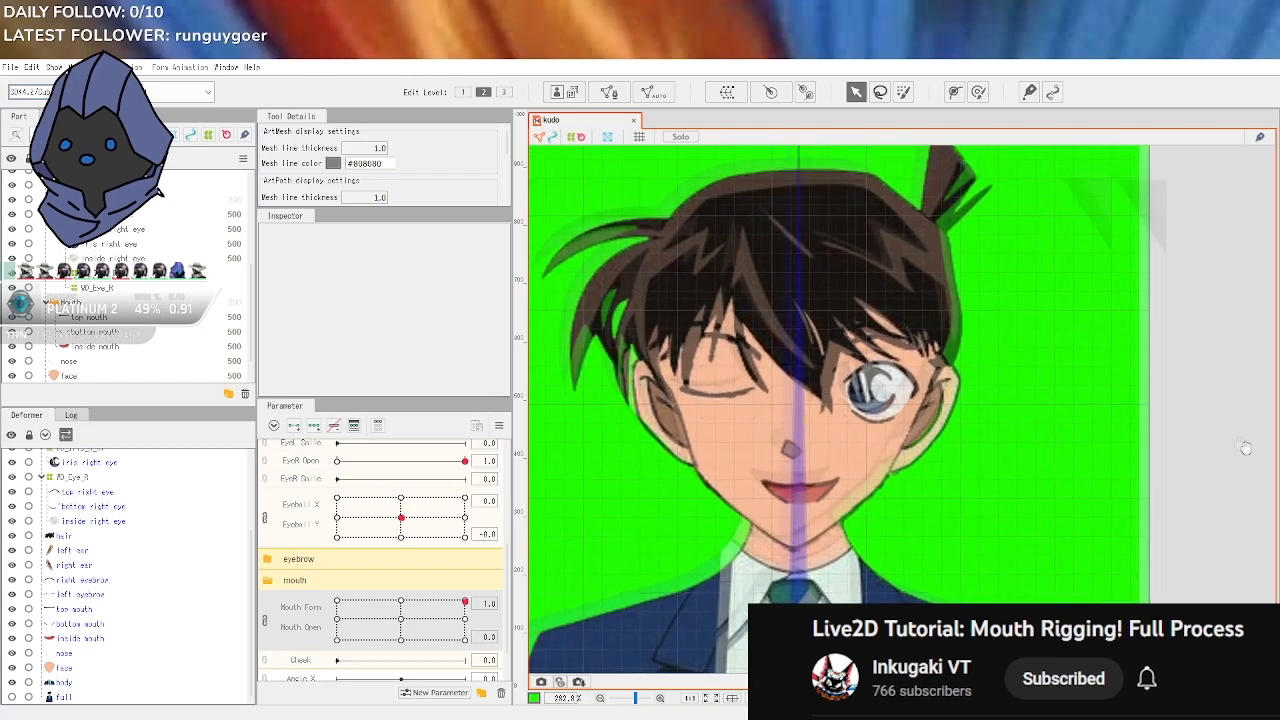
Return the mouth to neutral form at Mouth Open 1.0, and set EyeL Open to 1.0 and EyeR Open to 0.0
click(401, 621)
drag(401, 624, 399, 590)
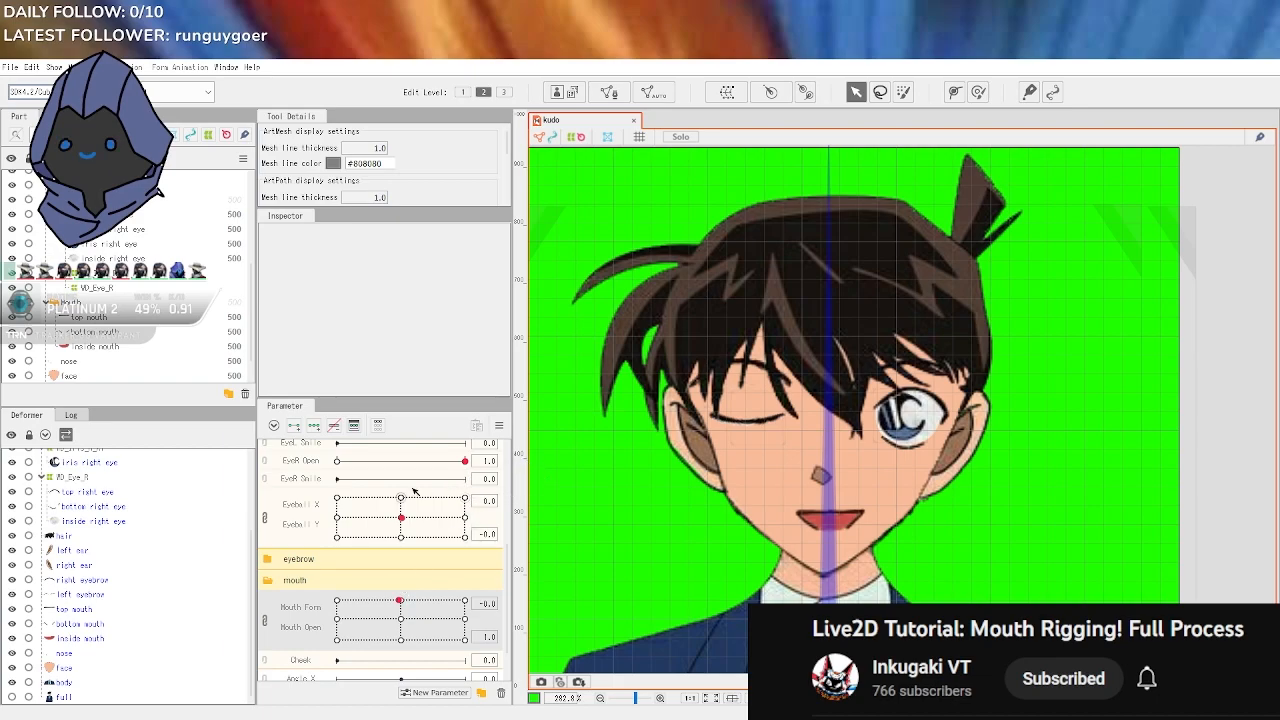
drag(435, 469, 472, 478)
scroll(336, 502, up, 2)
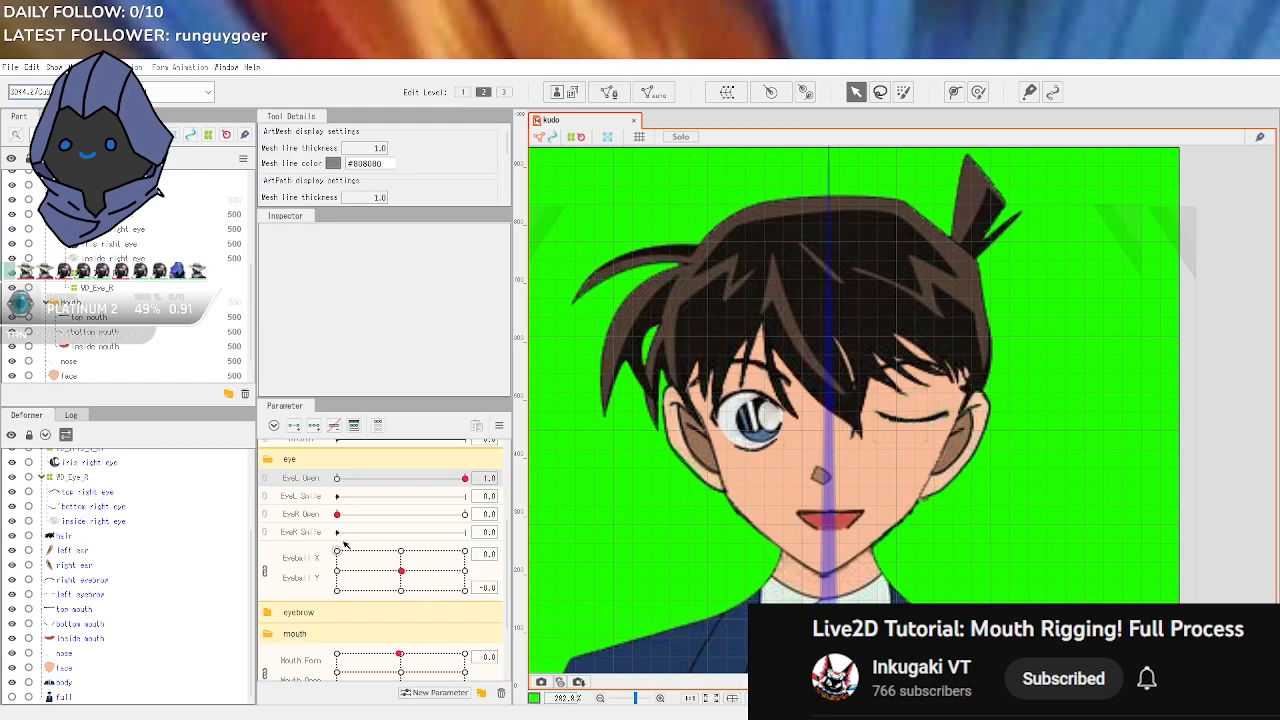
At EyeR Open 0.0, move the top, bottom and inside right eye meshes down slightly together and check the closed eye
click(913, 420)
scroll(915, 470, up, 2)
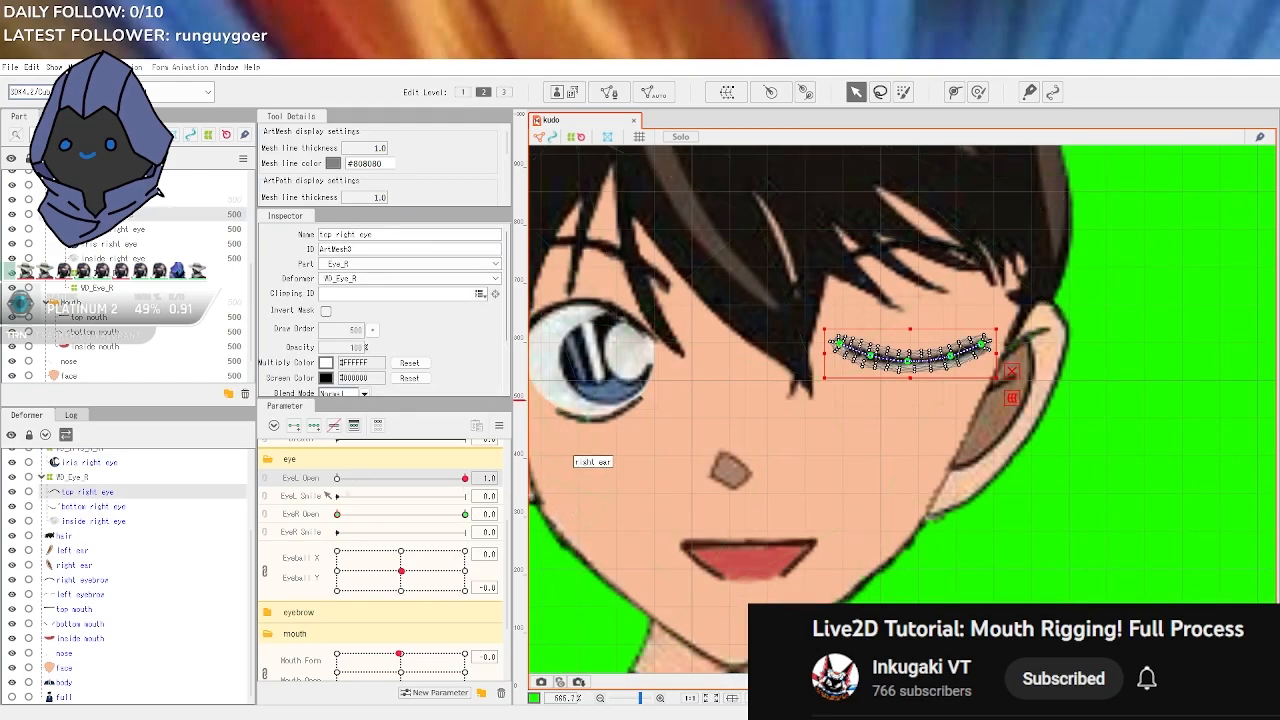
click(140, 508)
click(139, 522)
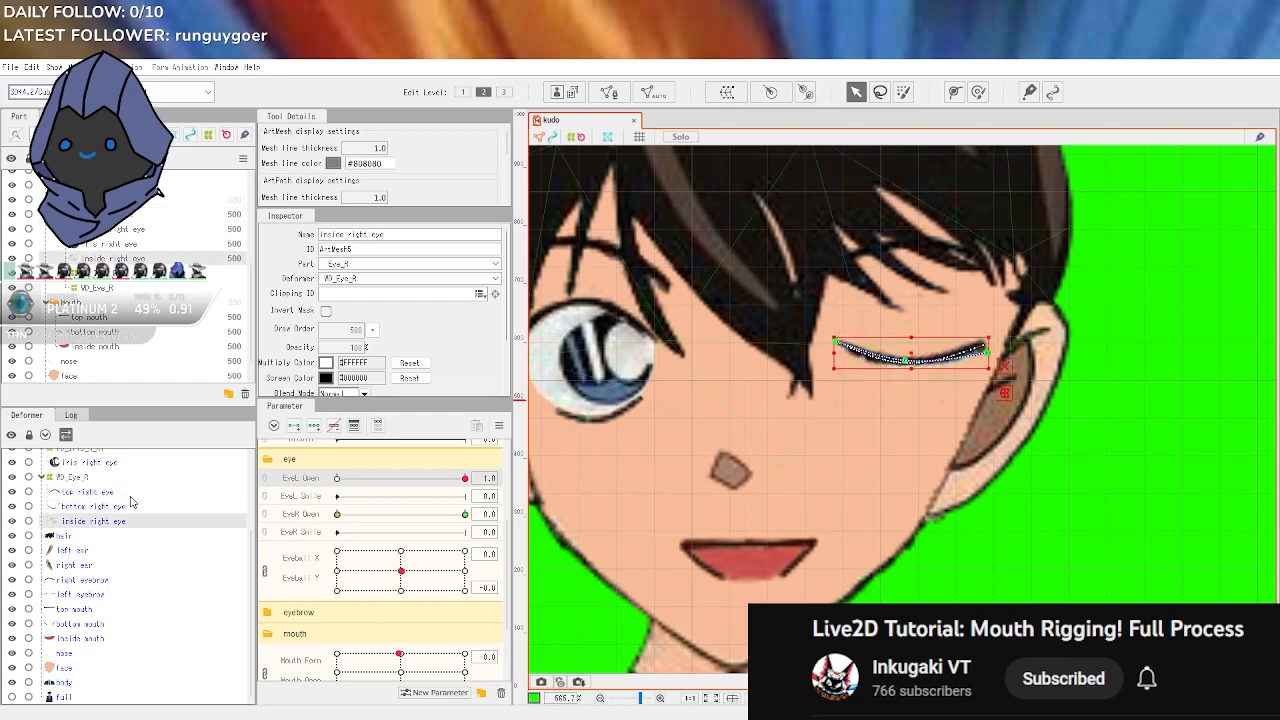
shift+click(128, 497)
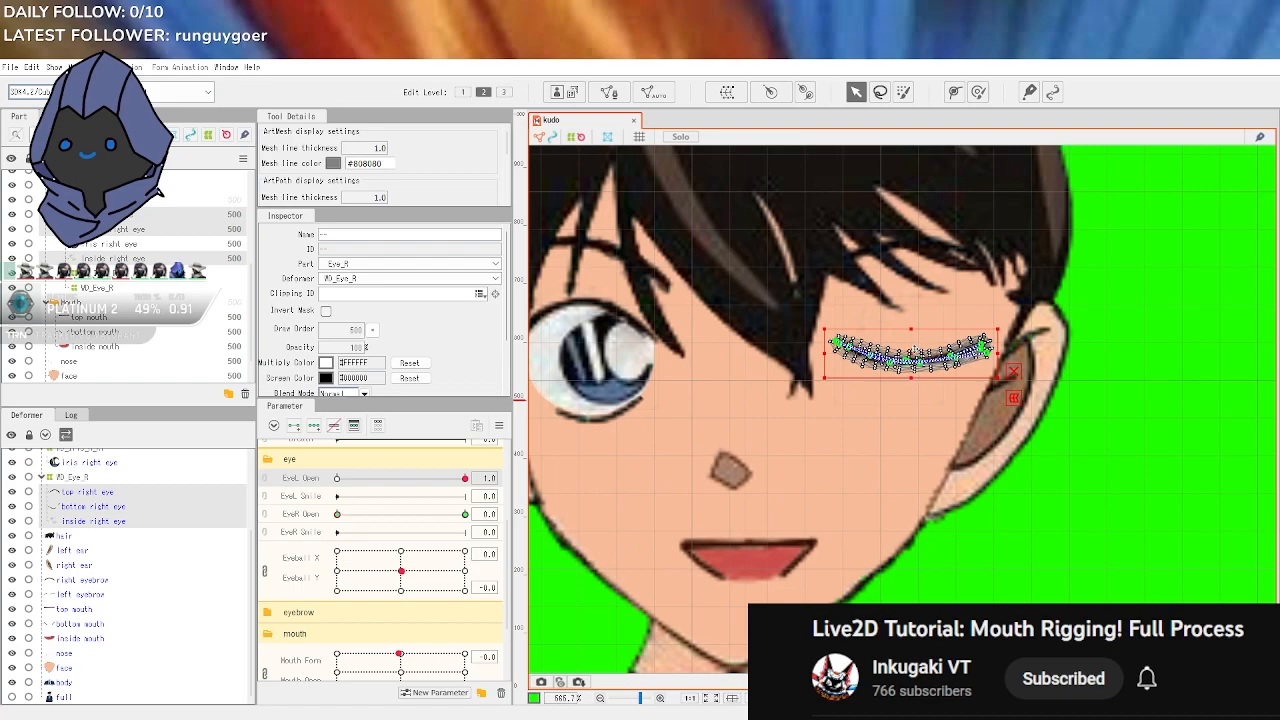
drag(912, 343, 912, 351)
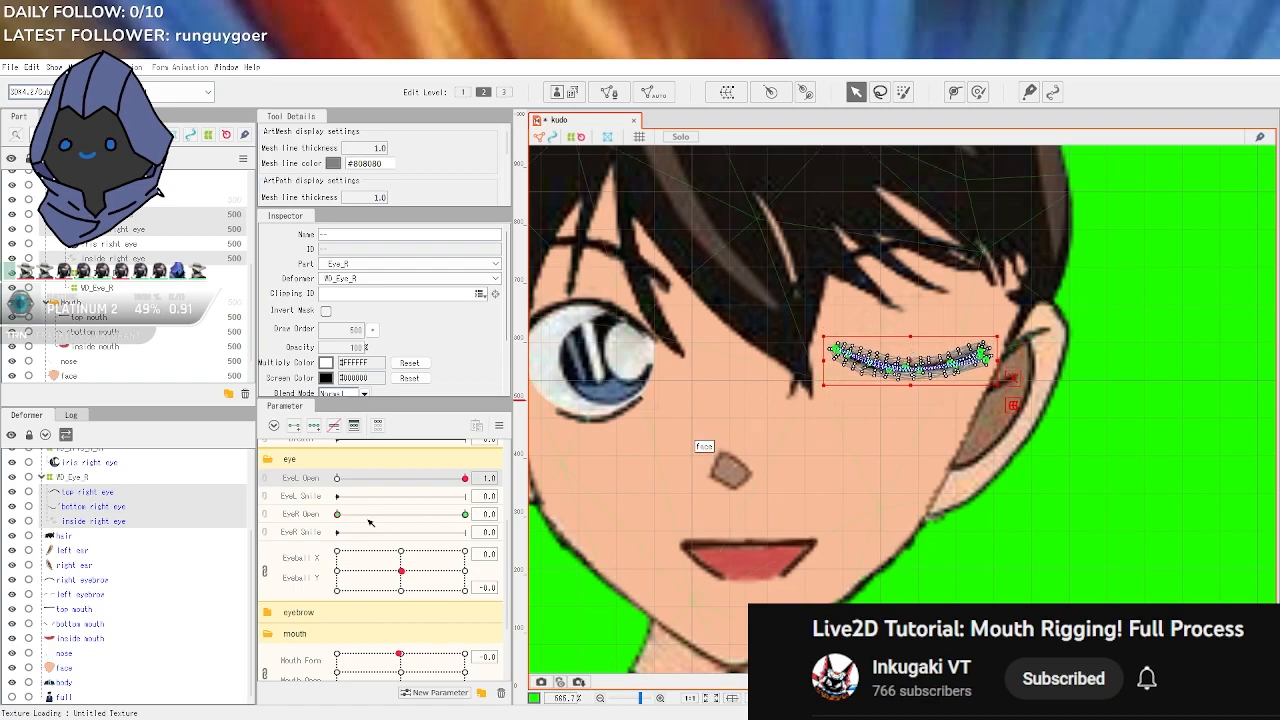
drag(340, 514, 305, 517)
click(1000, 588)
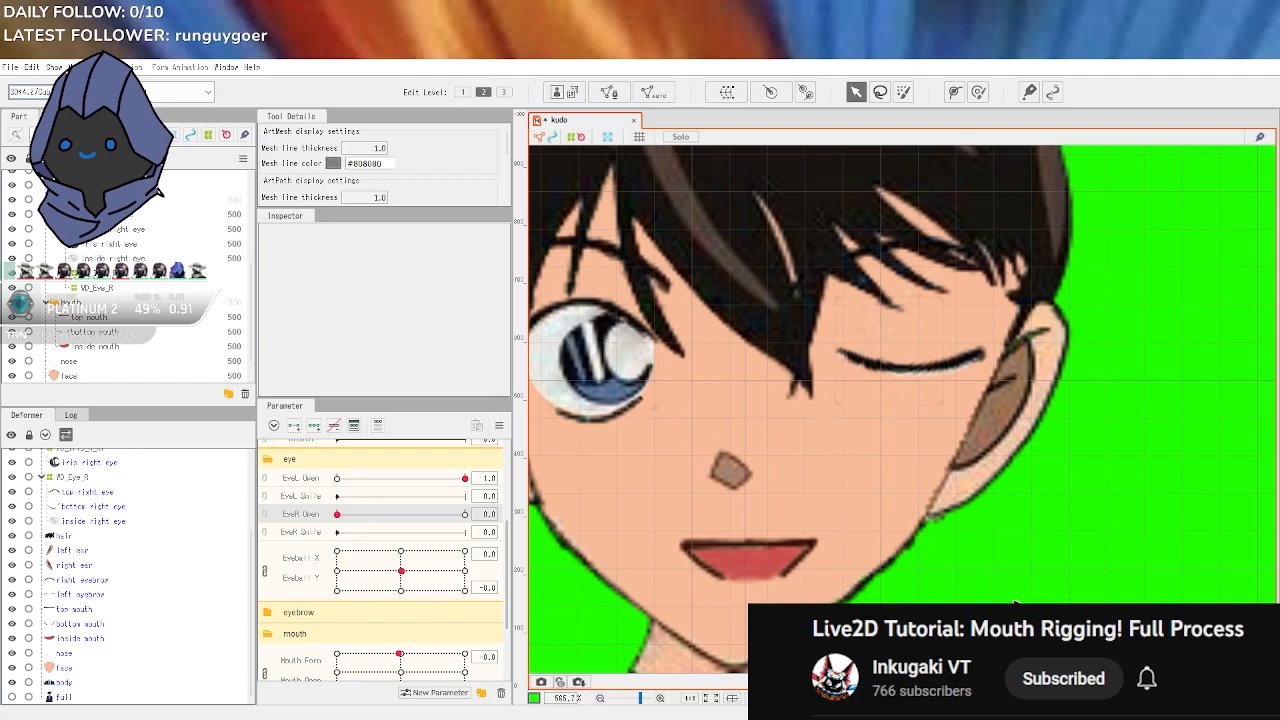
scroll(1000, 587, down, 2)
scroll(1000, 587, up, 1)
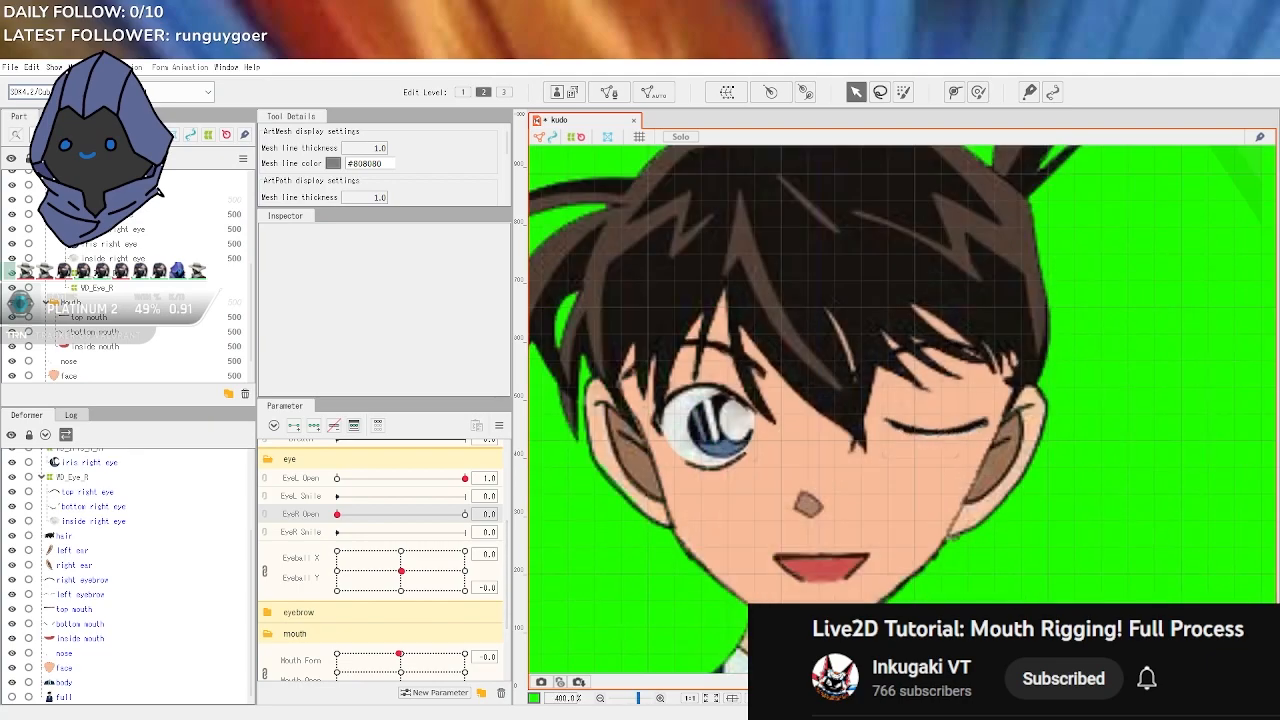
Reselect the three closed right eye meshes, lower them a little further and check their placement on the face
click(938, 437)
shift+click(195, 522)
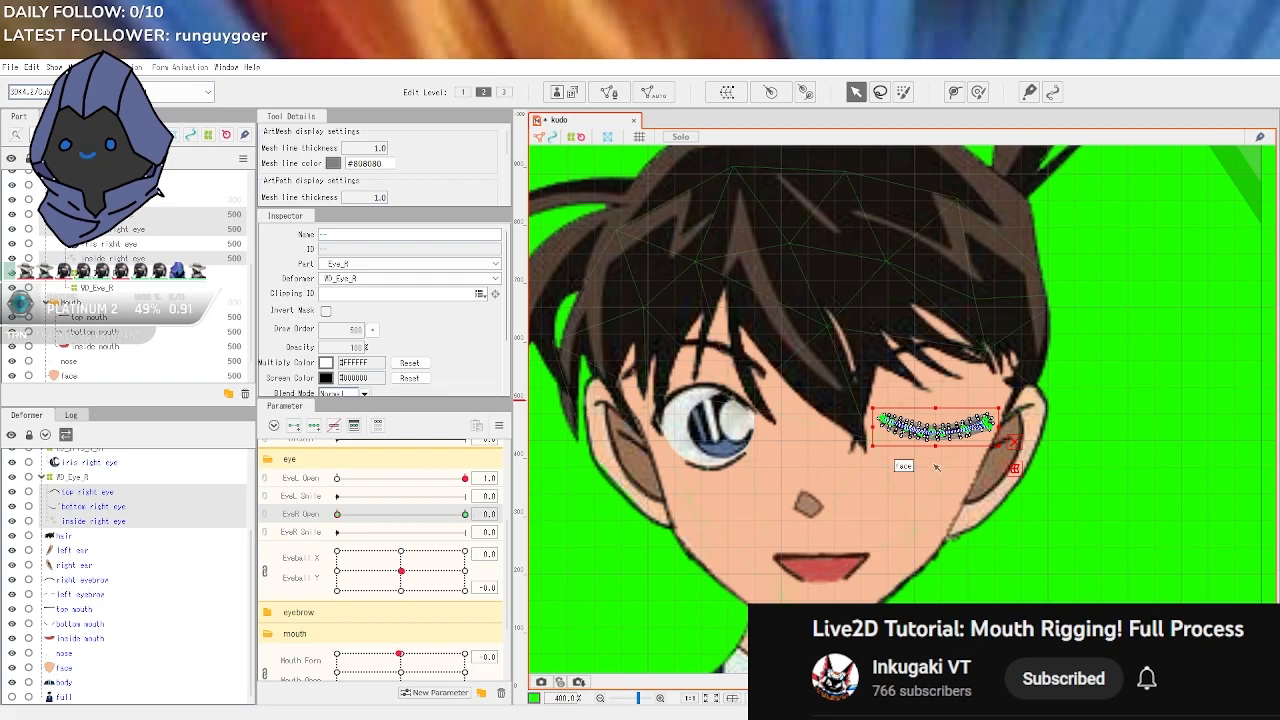
click(912, 440)
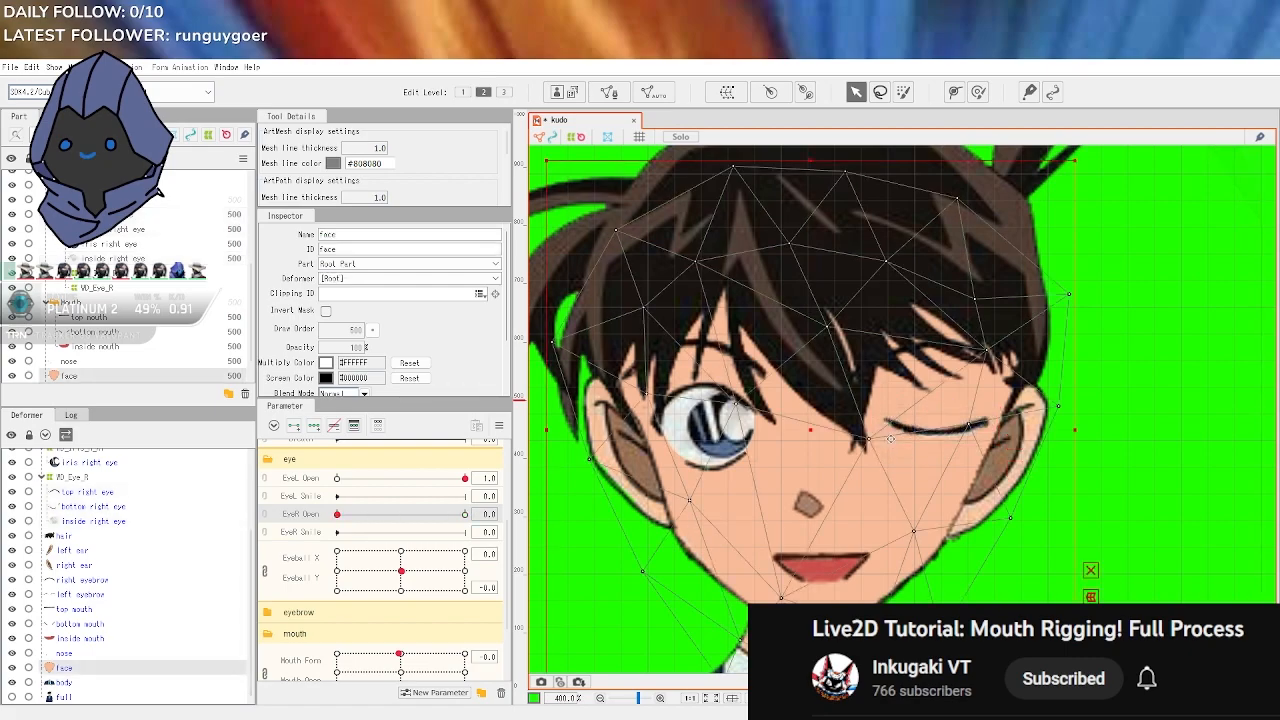
click(150, 492)
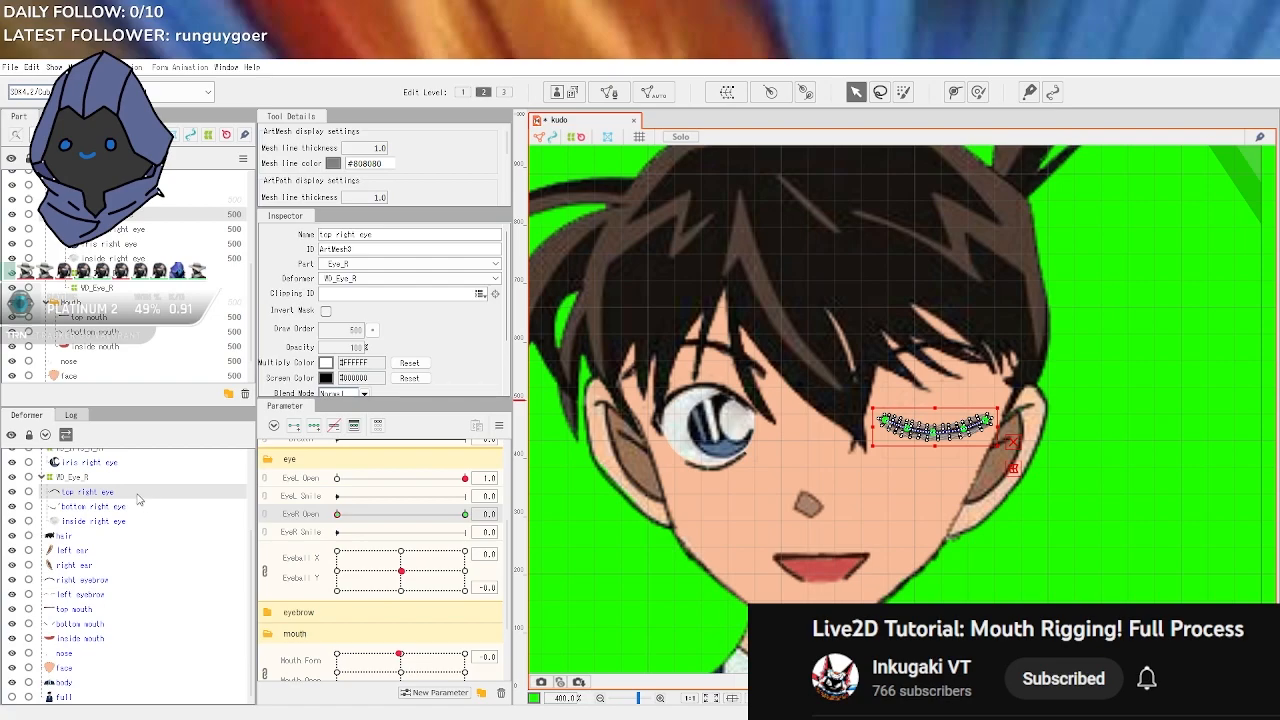
shift+click(127, 524)
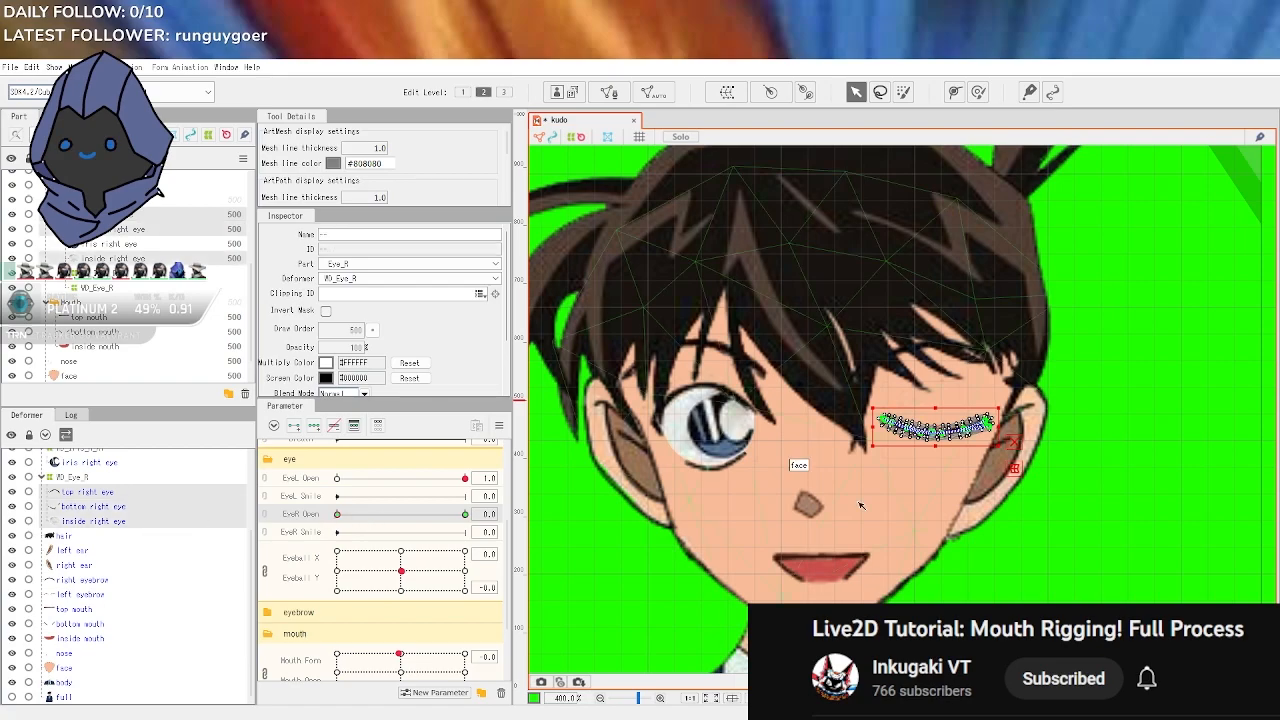
scroll(960, 522, up, 2)
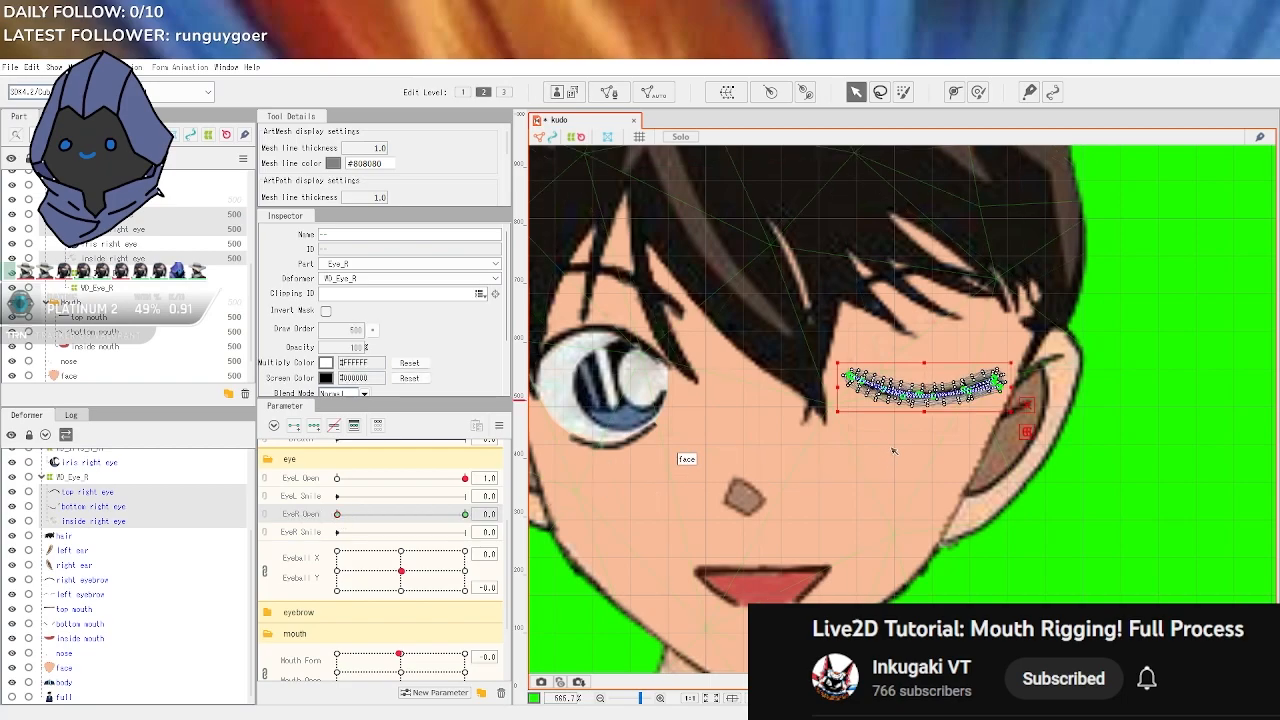
drag(918, 384, 918, 396)
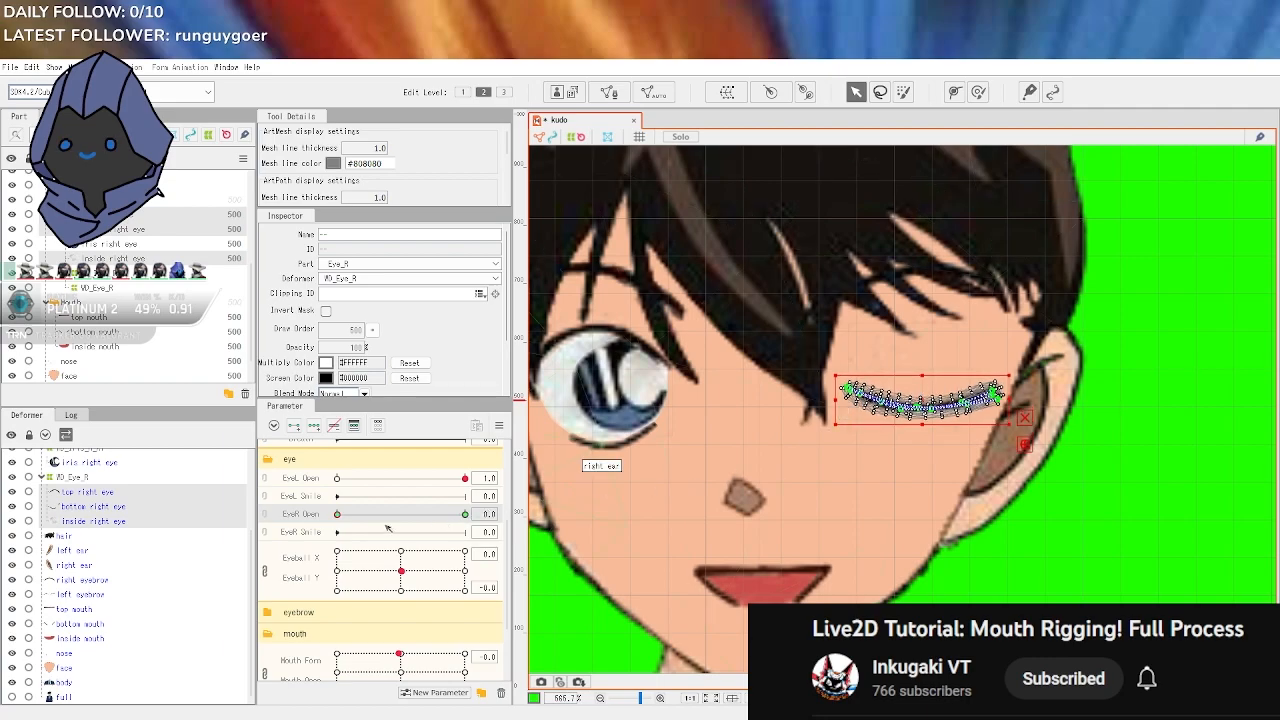
mouse_move(344, 519)
mouse_down()
mouse_move(498, 499)
mouse_move(332, 498)
mouse_up()
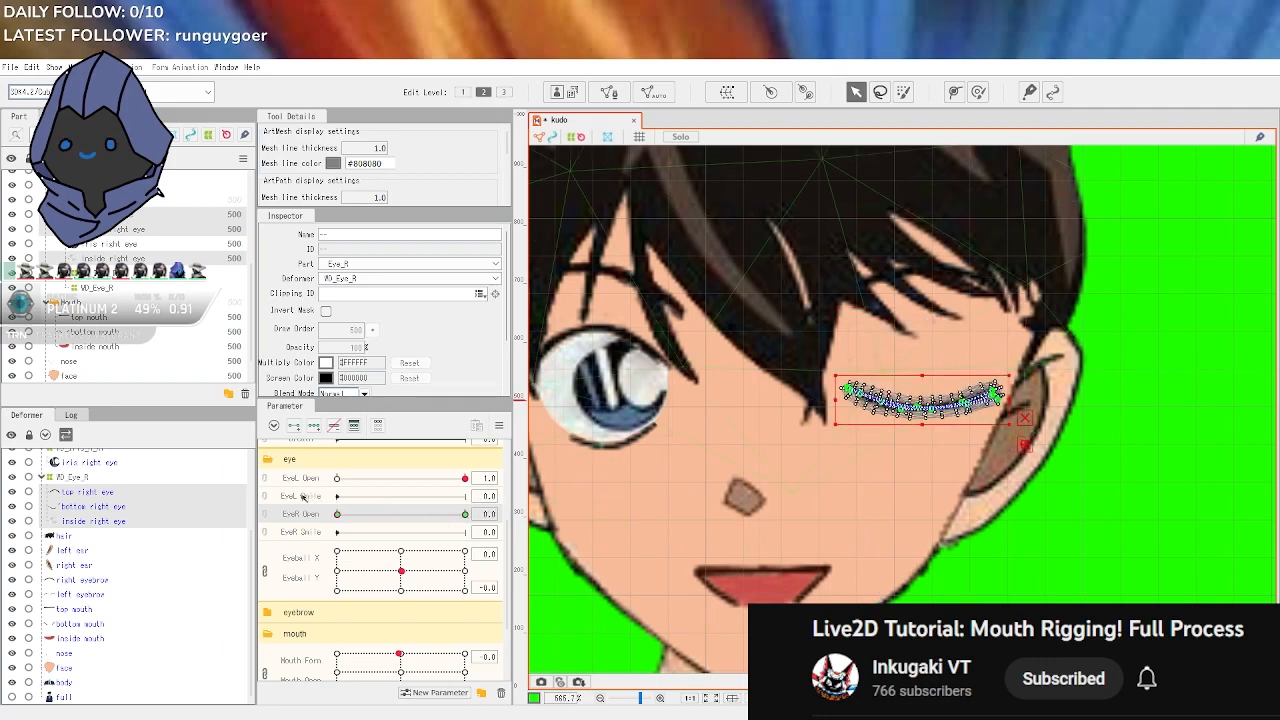
click(953, 590)
scroll(953, 592, down, 2)
scroll(918, 594, up, 2)
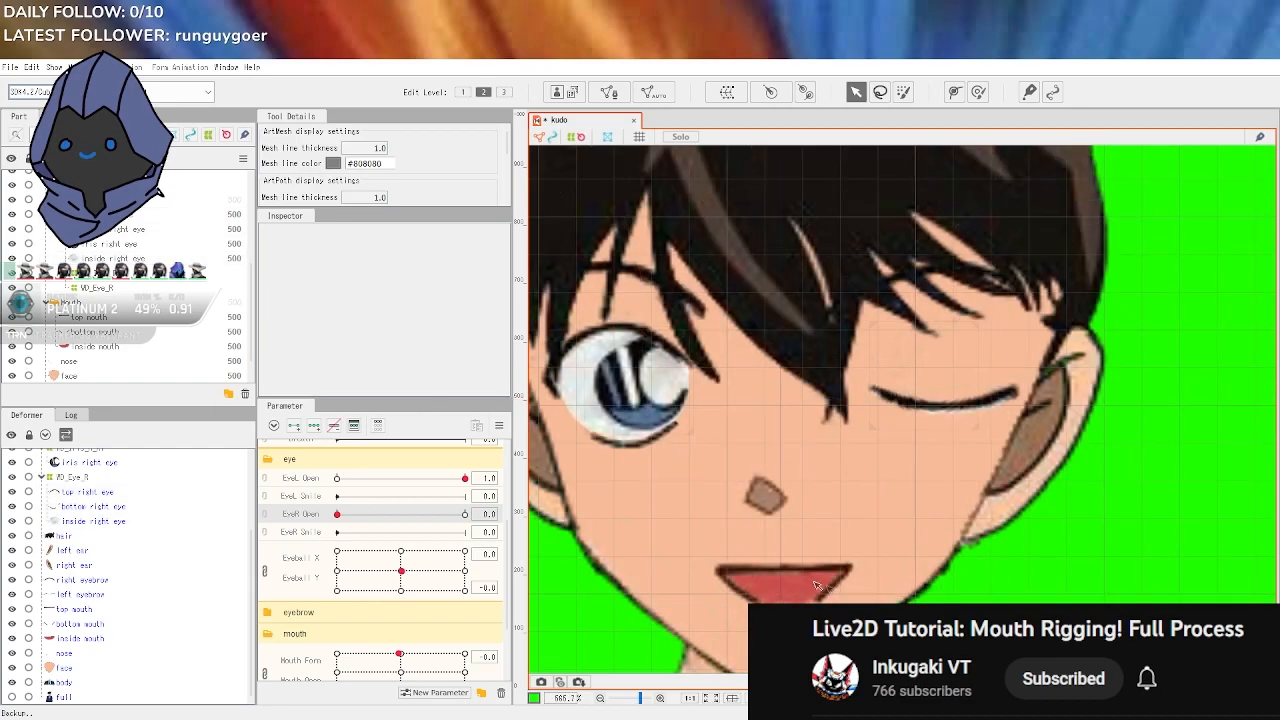
At EyeL Open 0.0, move the top, bottom and inside left eye meshes down slightly to match the closed right eye
mouse_move(464, 478)
mouse_down()
mouse_move(310, 478)
mouse_move(479, 490)
mouse_up()
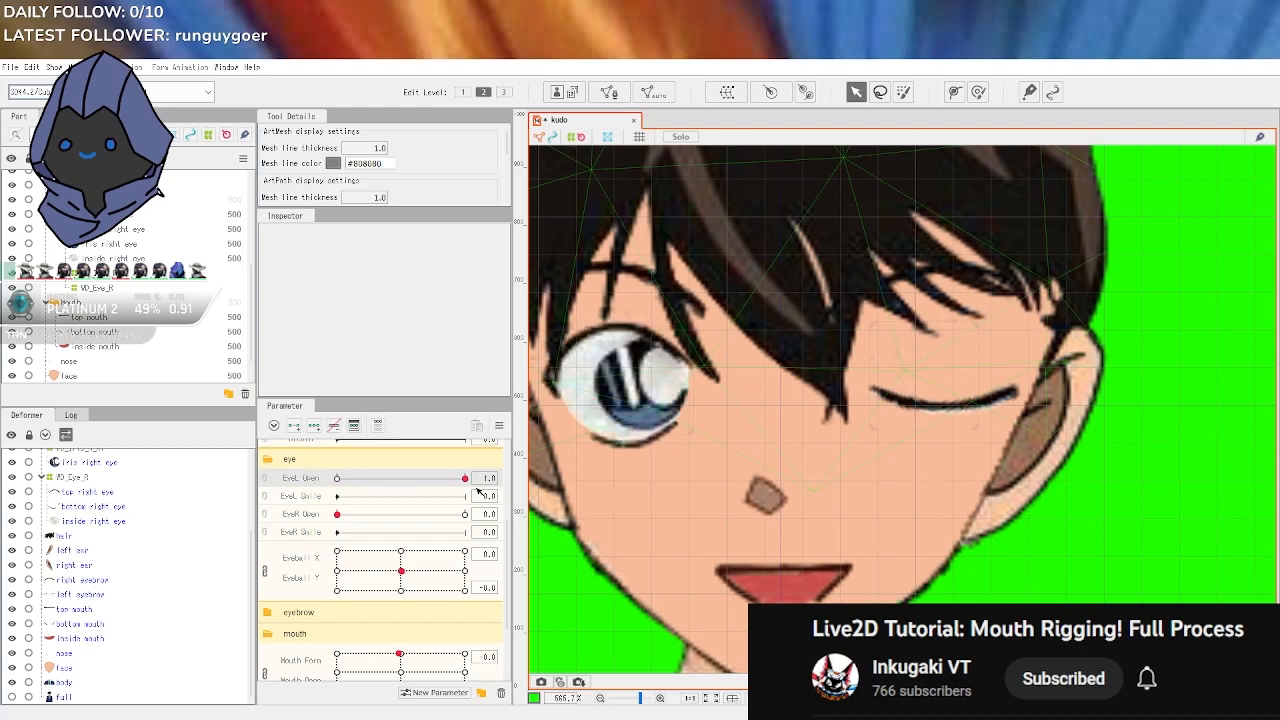
scroll(97, 556, up, 3)
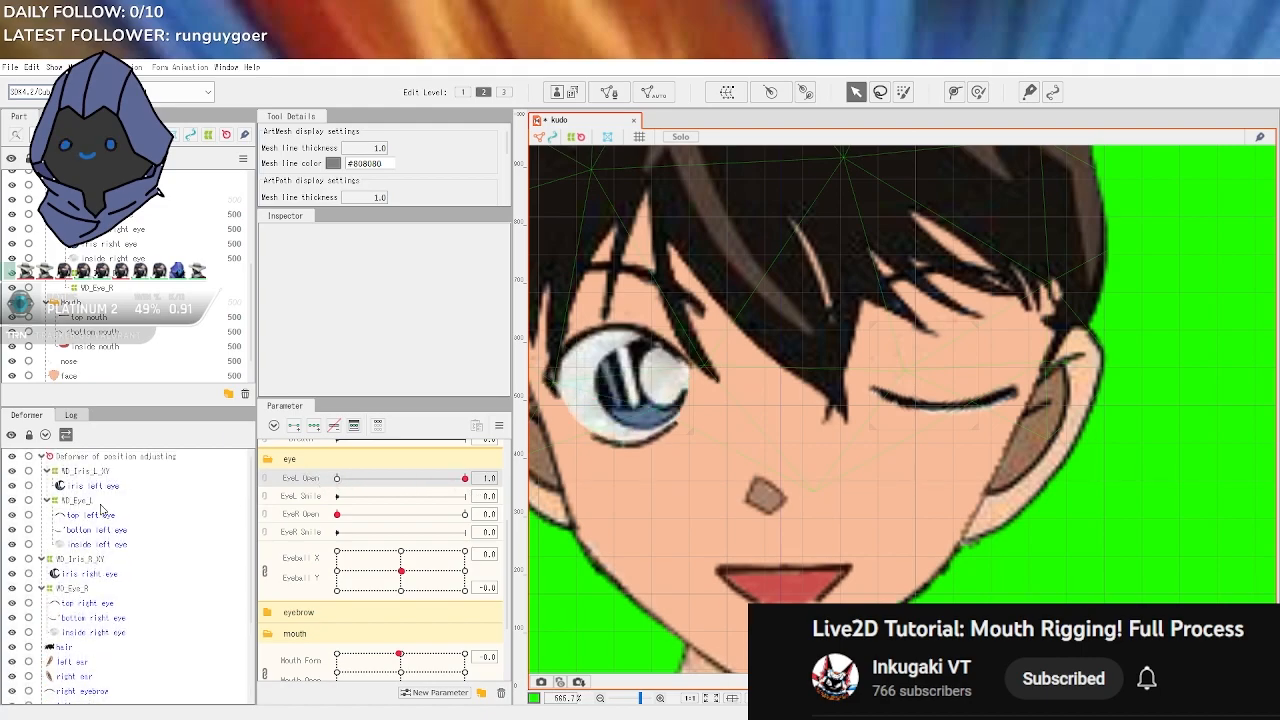
click(113, 519)
shift+click(113, 545)
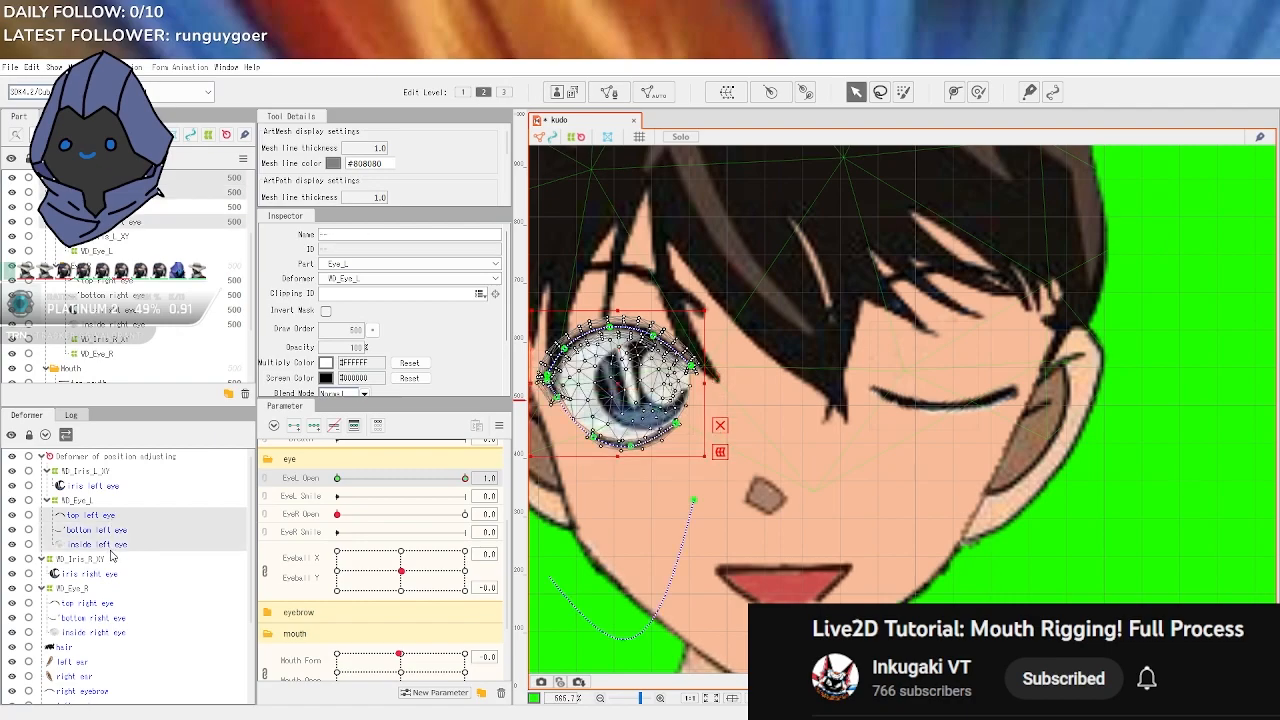
click(337, 478)
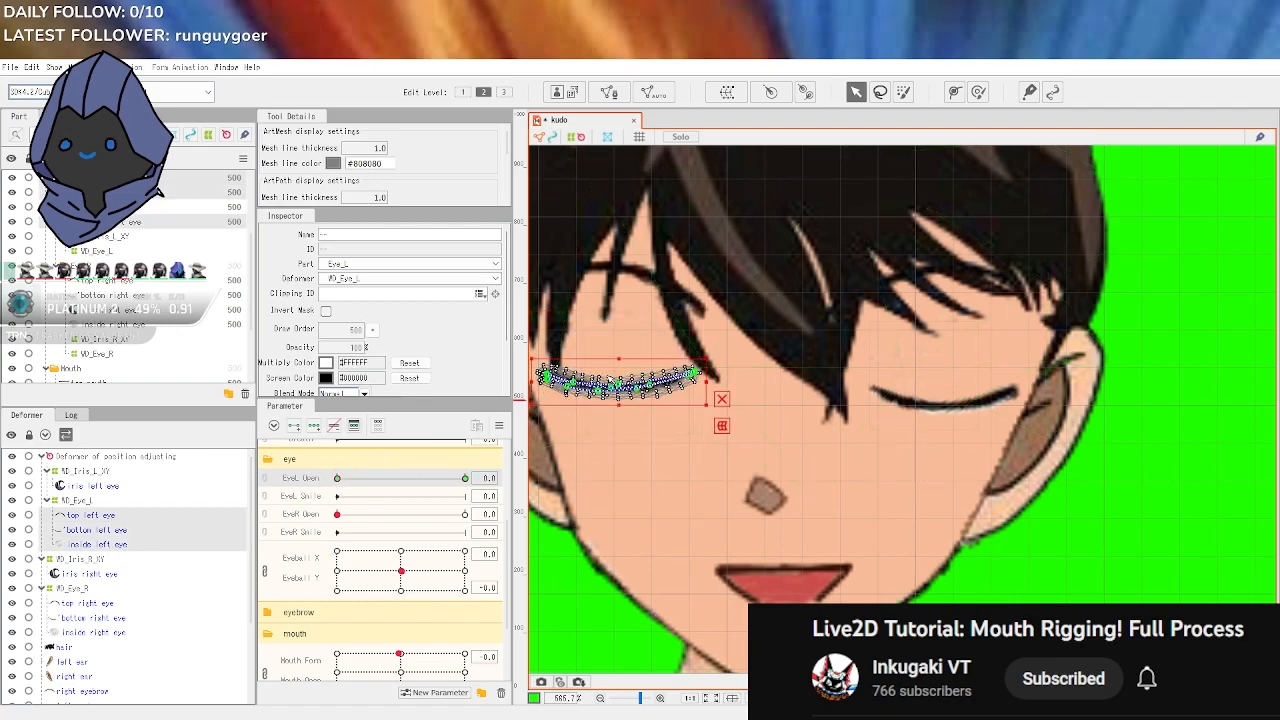
drag(614, 385, 618, 400)
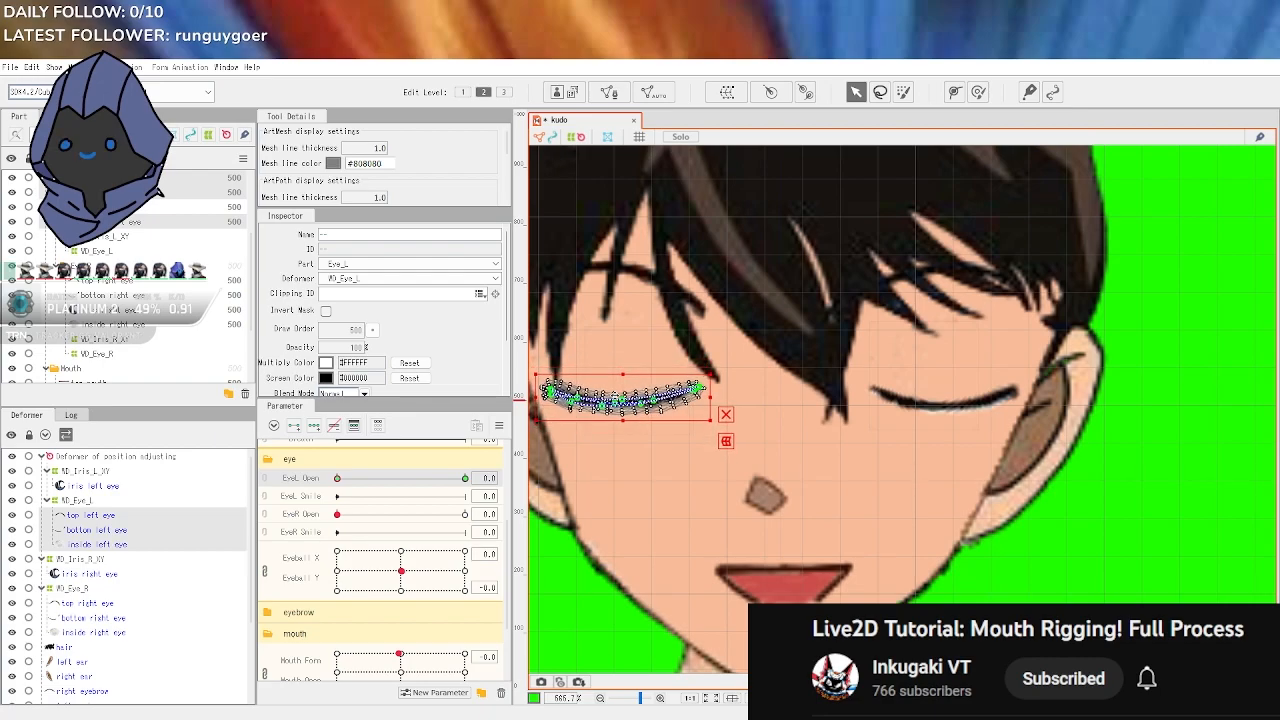
click(1194, 540)
scroll(1165, 548, down, 2)
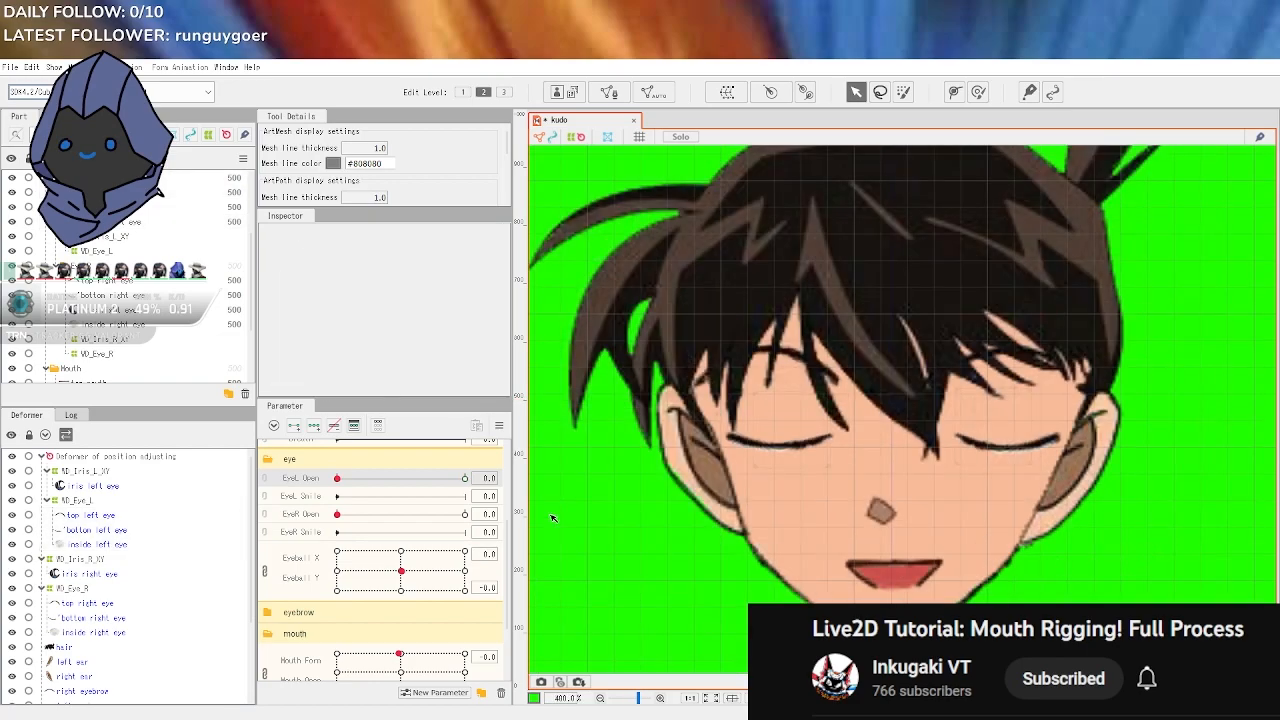
Set EyeL Open and EyeR Open back to 1.0, checking the adjusted wink, and save the model
drag(345, 484, 493, 478)
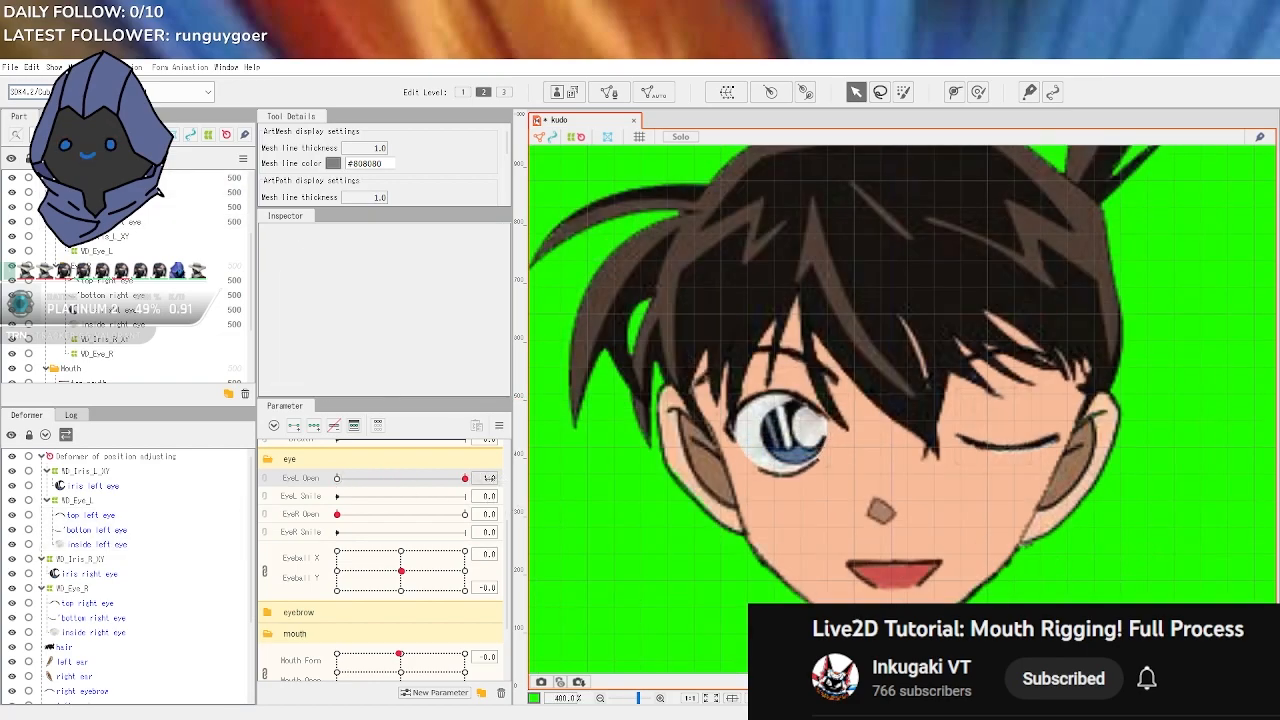
scroll(1050, 480, down, 2)
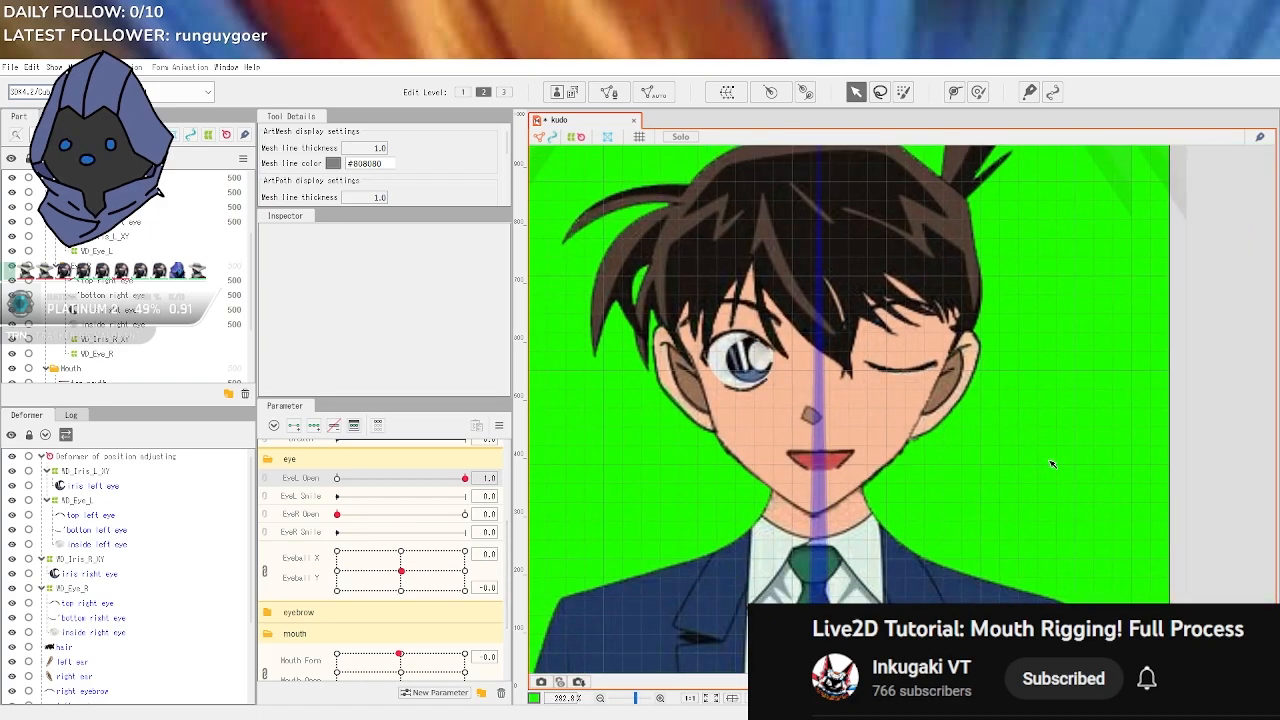
scroll(1055, 453, up, 1)
scroll(1017, 471, down, 2)
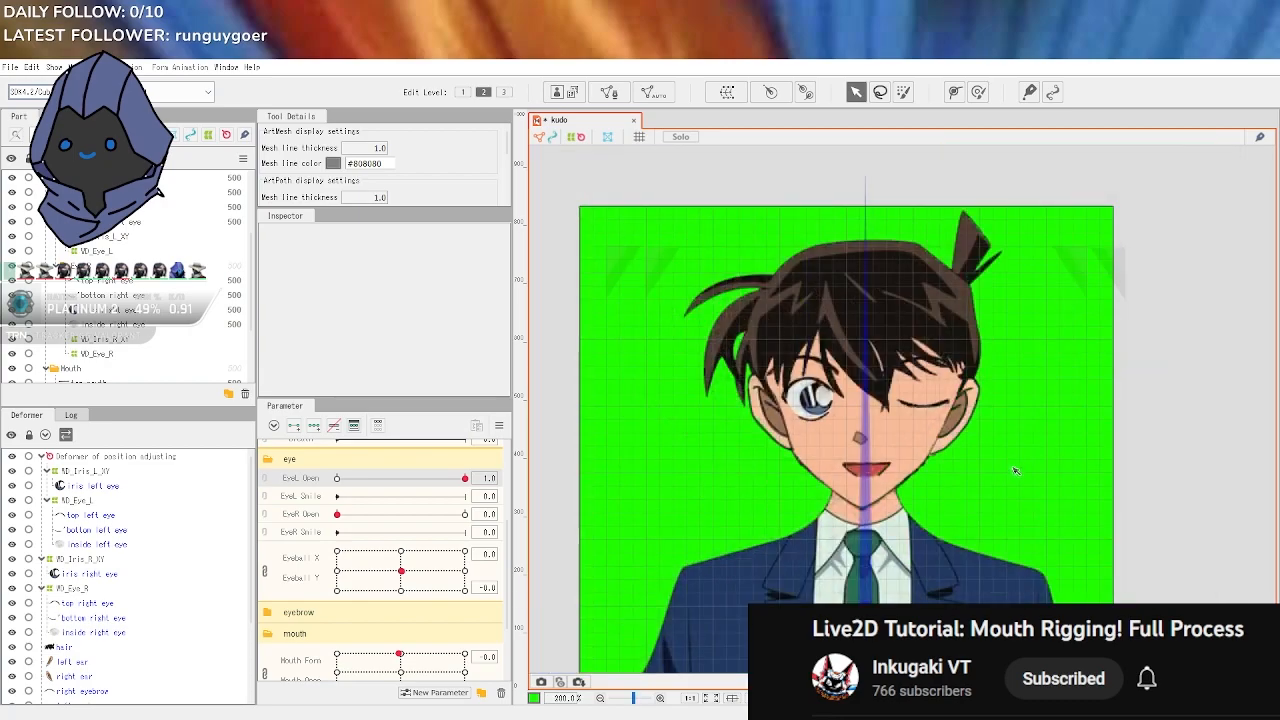
drag(1022, 426, 1035, 463)
scroll(1034, 462, up, 1)
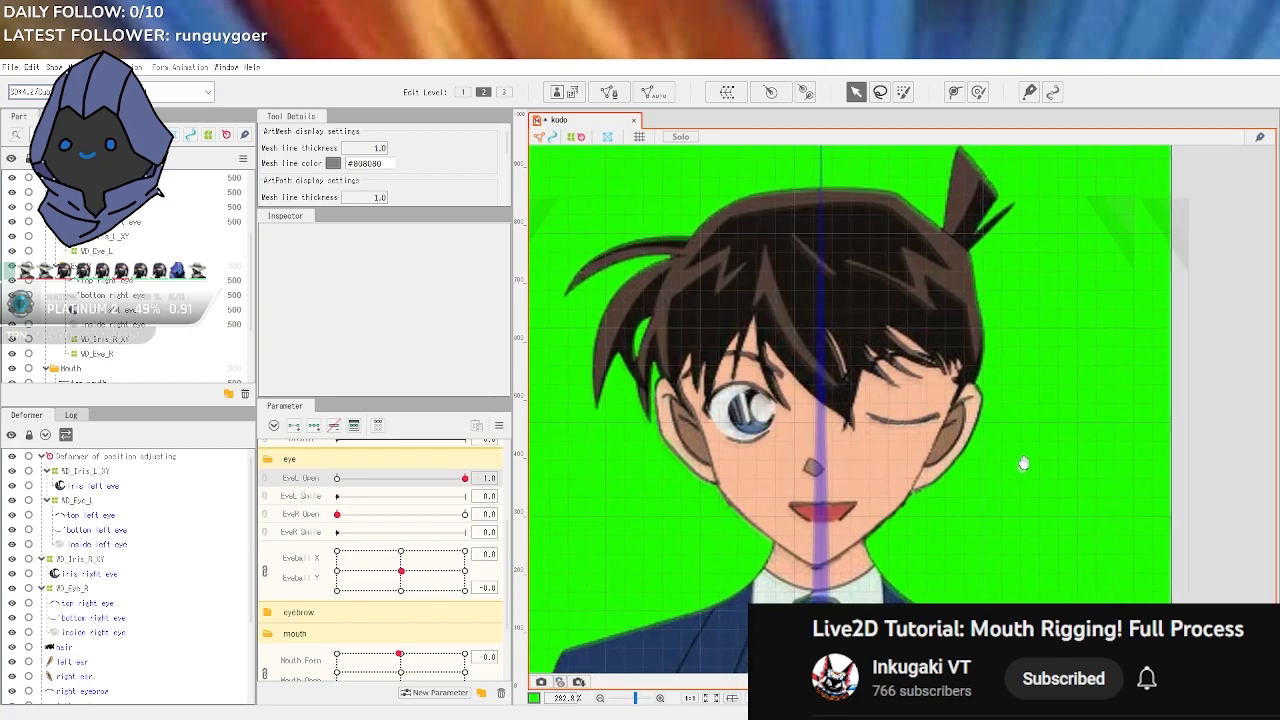
drag(467, 481, 503, 491)
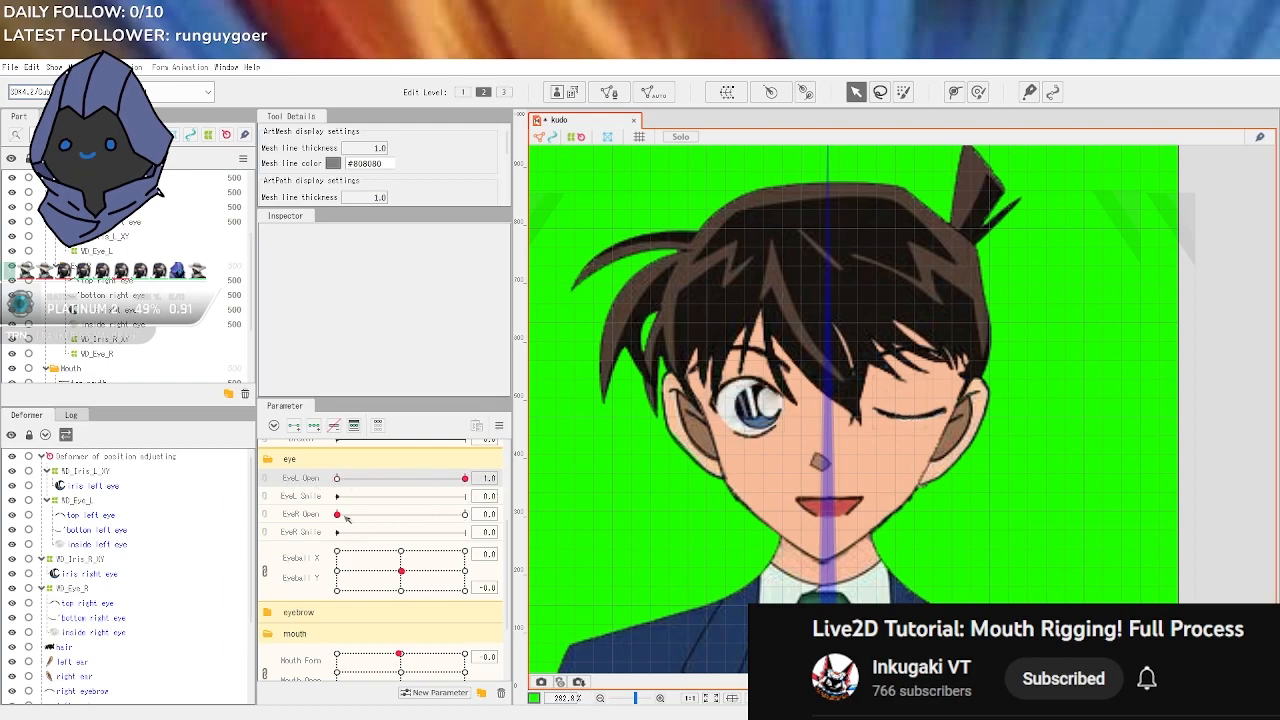
drag(337, 514, 466, 514)
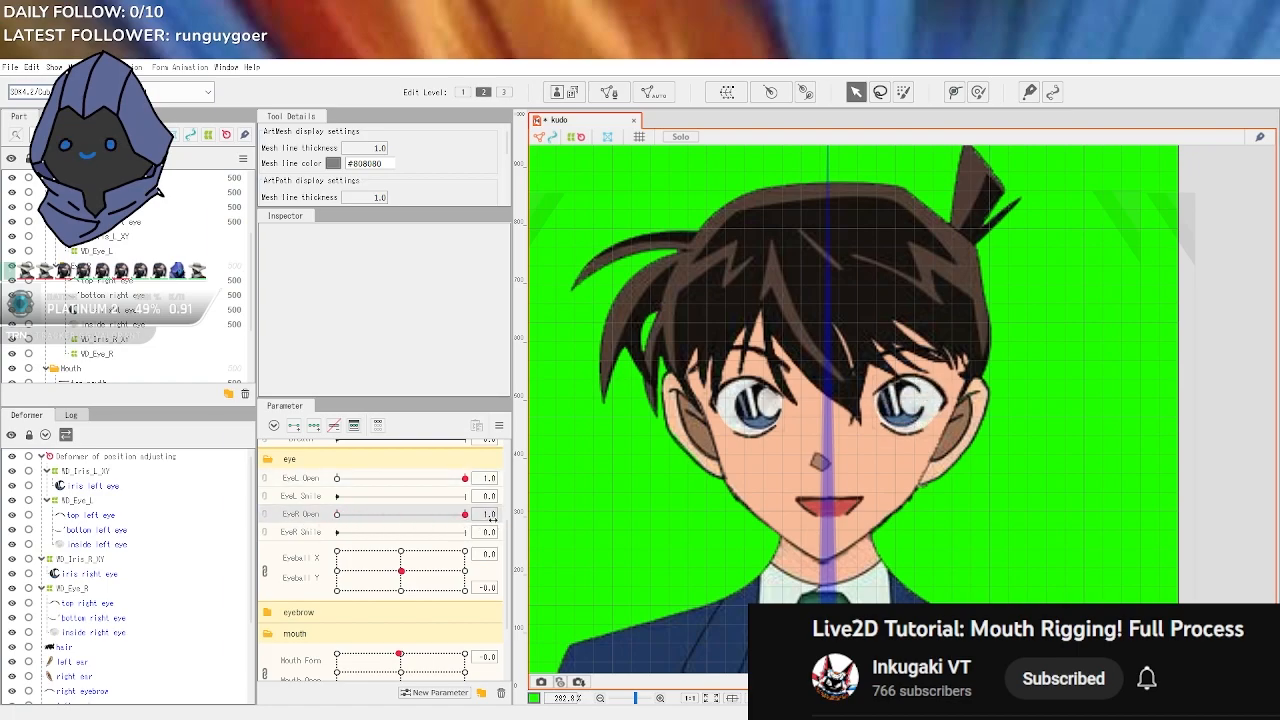
key(ctrl+s)
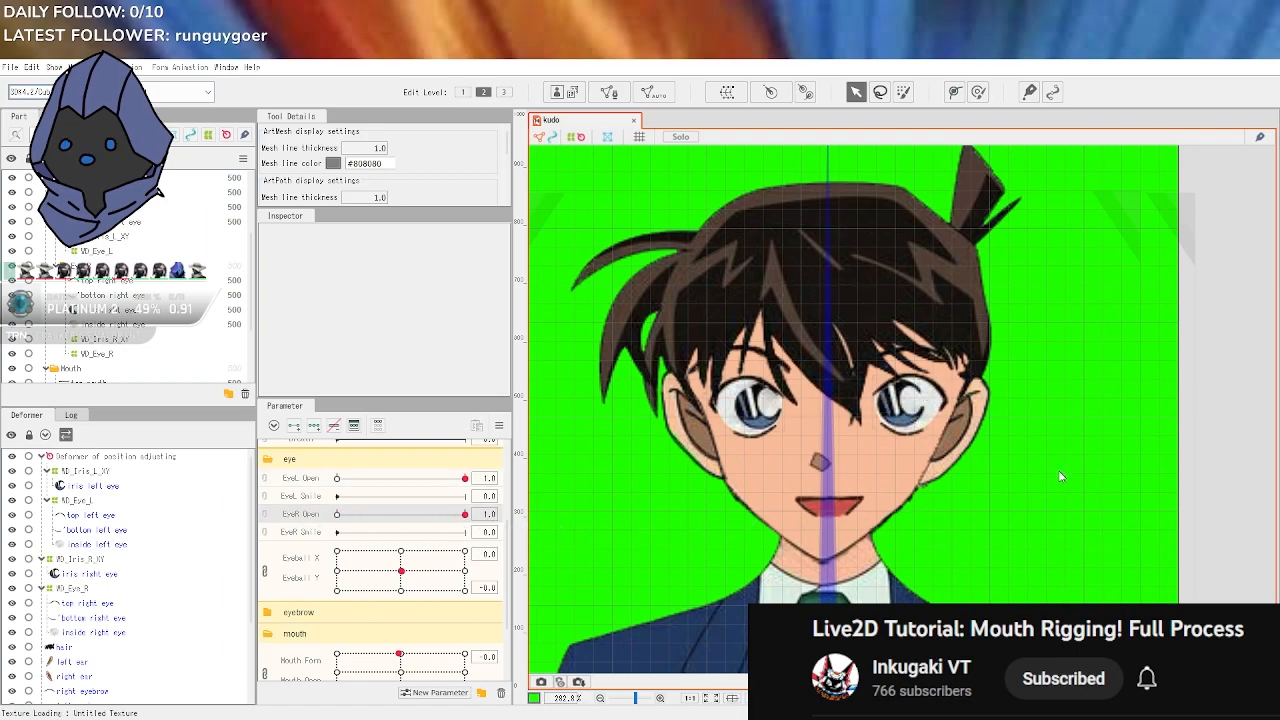